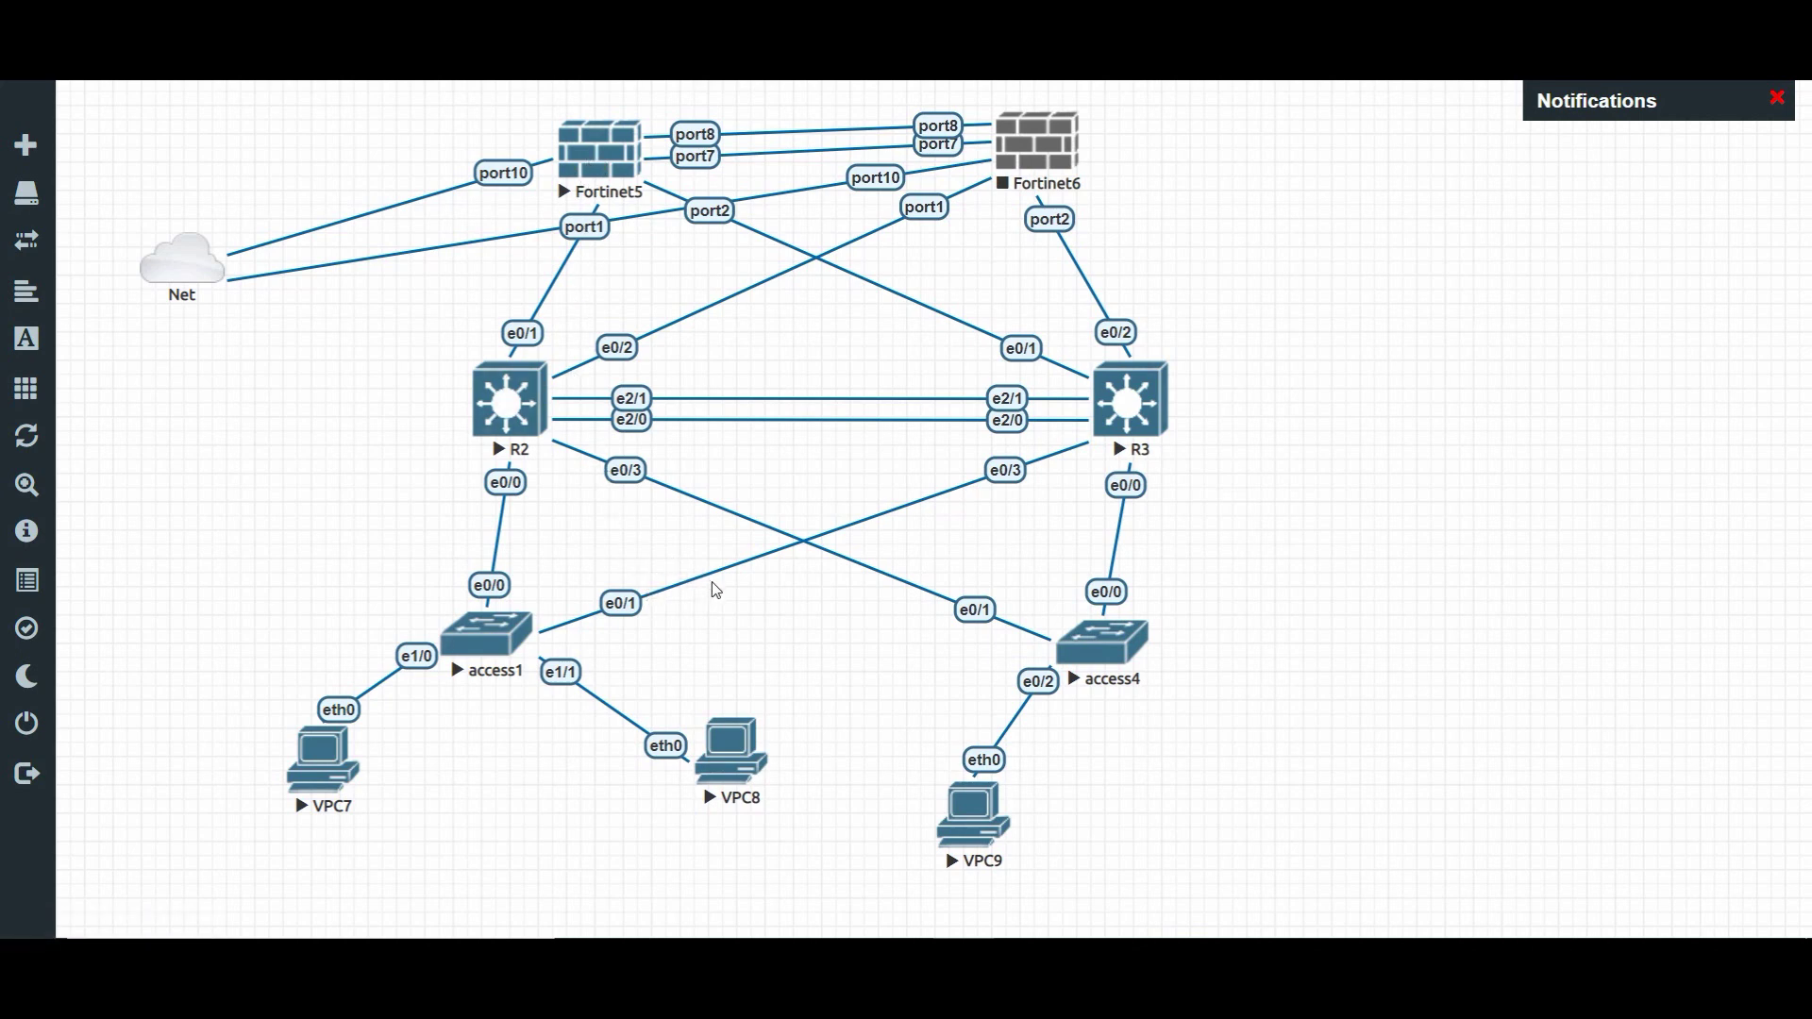
- Open R3's telnet console and enter privileged global configuration mode
{"action": "left_click", "coordinate": [1130, 415]}
{"action": "left_click", "coordinate": [967, 249]}
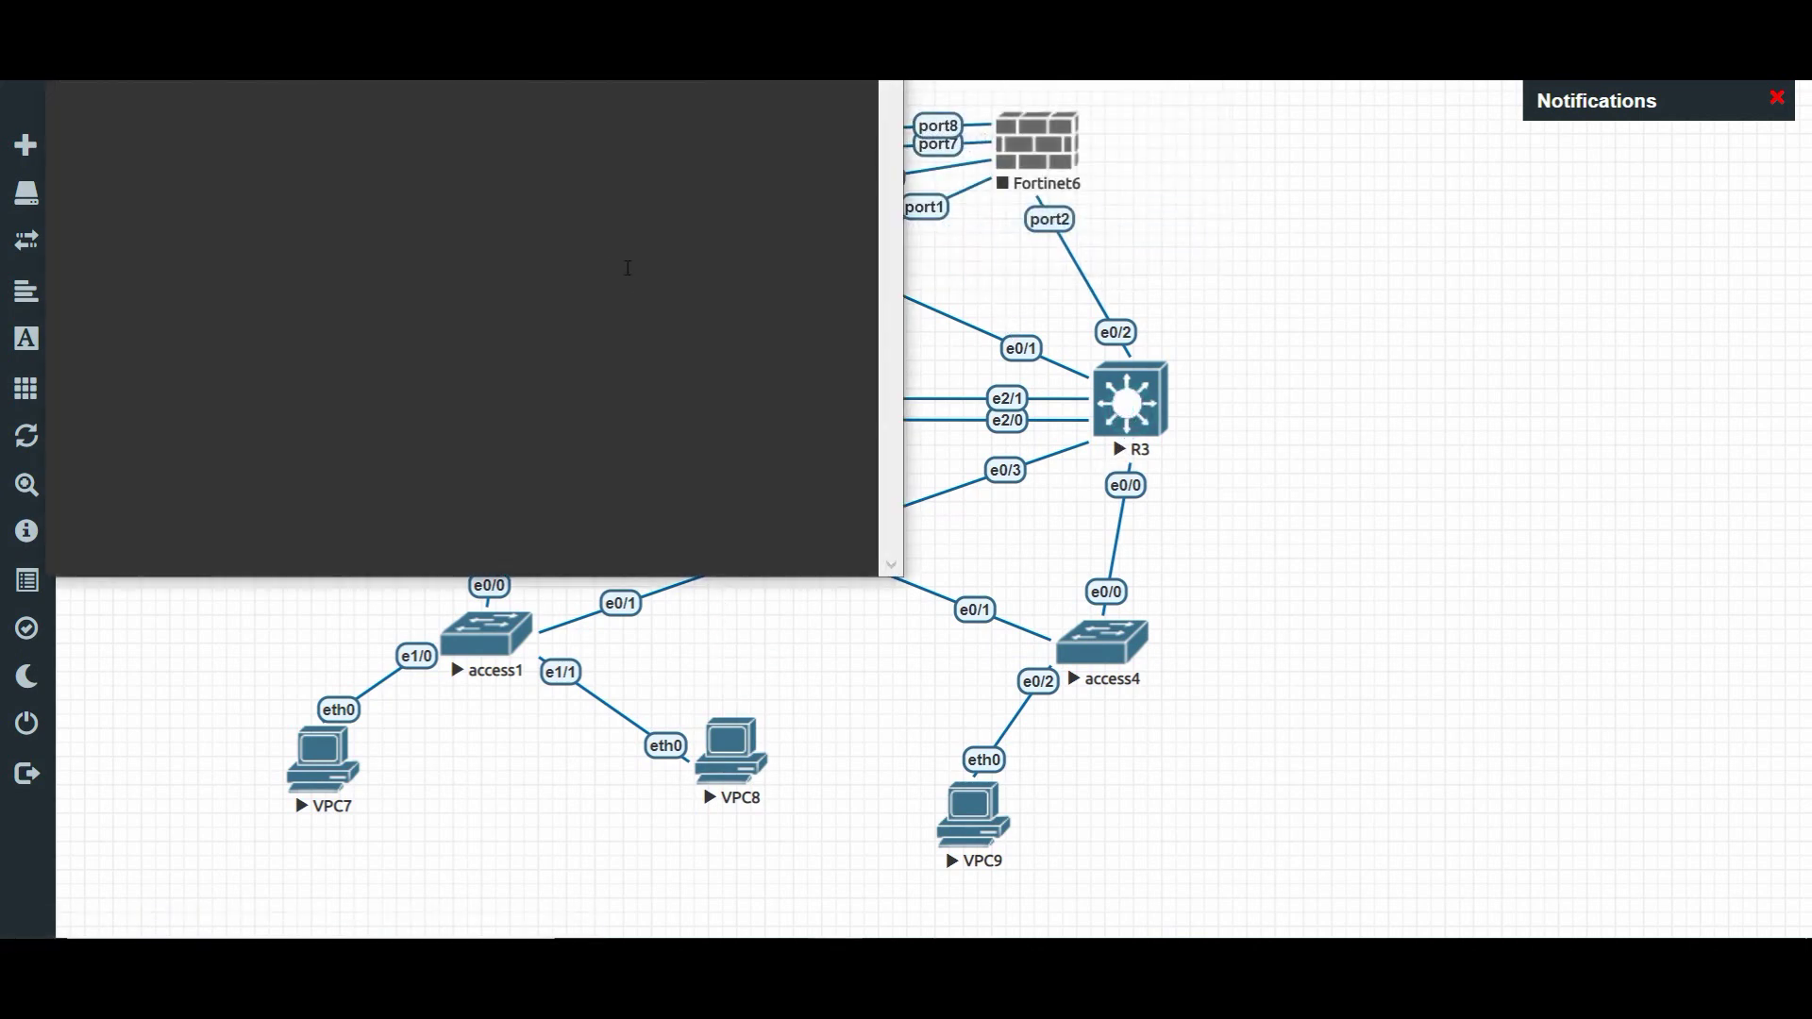
{"action": "left_click_drag", "start_coordinate": [695, 182], "coordinate": [610, 201]}
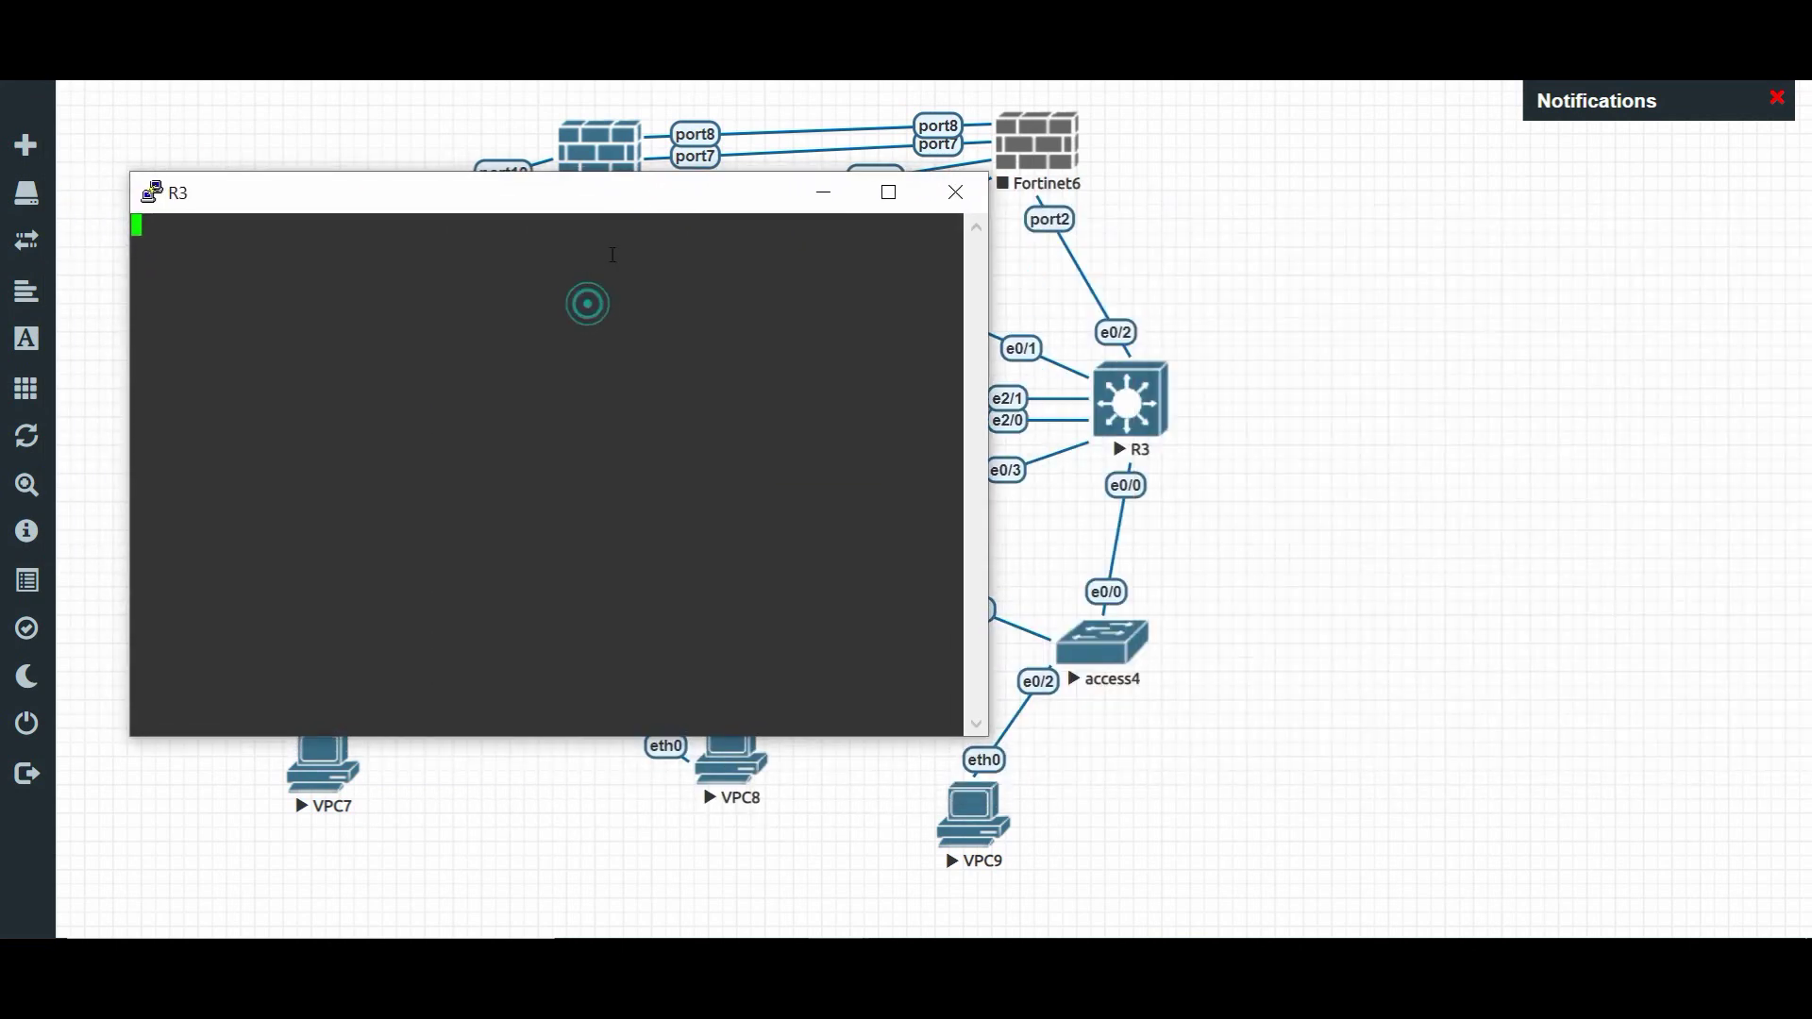
{"action": "key", "text": "Return"}
{"action": "key", "text": "Return"}
{"action": "key", "text": "Return"}
{"action": "type", "text": "ena"}
{"action": "key", "text": "Return"}
{"action": "key", "text": "Return"}
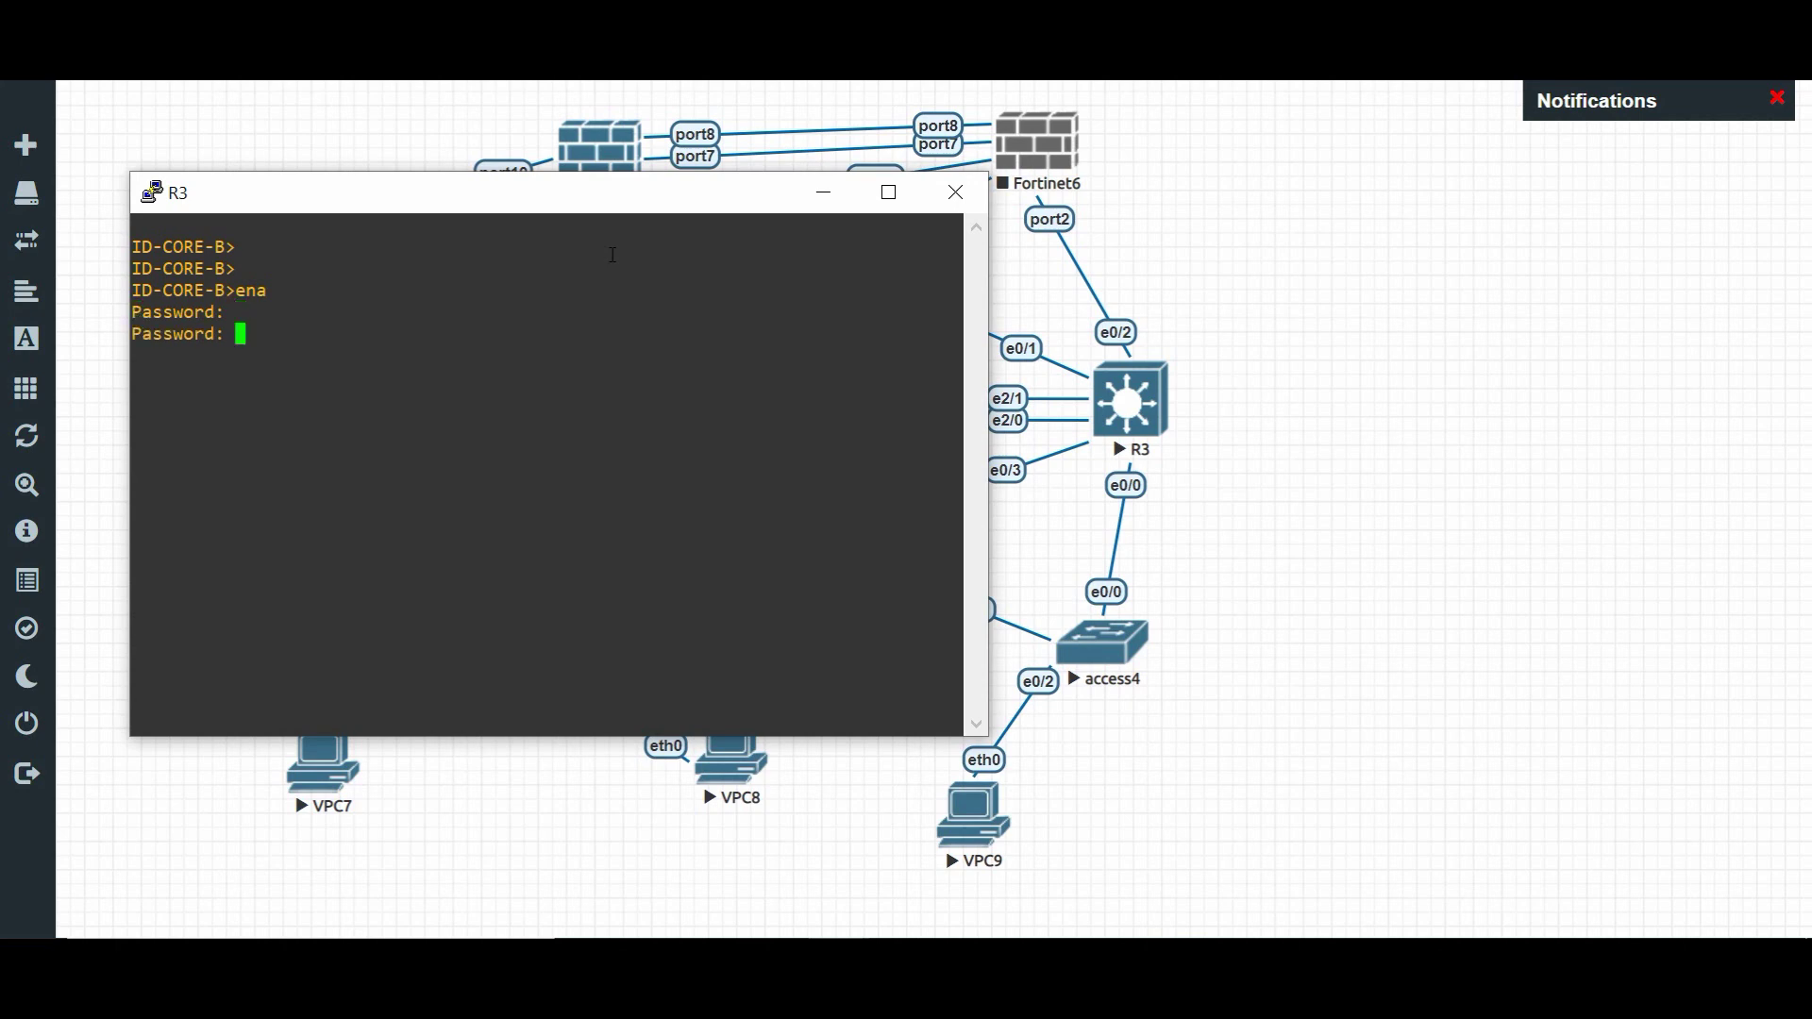
{"action": "key", "text": "Return"}
{"action": "key", "text": "Return"}
{"action": "key", "text": "Return"}
{"action": "key", "text": "Return"}
{"action": "type", "text": "conf t"}
{"action": "key", "text": "Return"}
- Assign Loopback0 the address 10.0.40.6 255.255.255.255
{"action": "key", "text": "Return"}
{"action": "type", "text": "inter"}
{"action": "key", "text": "Tab"}
{"action": "type", "text": "lo"}
{"action": "key", "text": "Tab"}
{"action": "type", "text": "0"}
{"action": "key", "text": "Return"}
{"action": "key", "text": "Return"}
{"action": "type", "text": "ip add"}
{"action": "key", "text": "Tab"}
{"action": "type", "text": "10.0.40"}
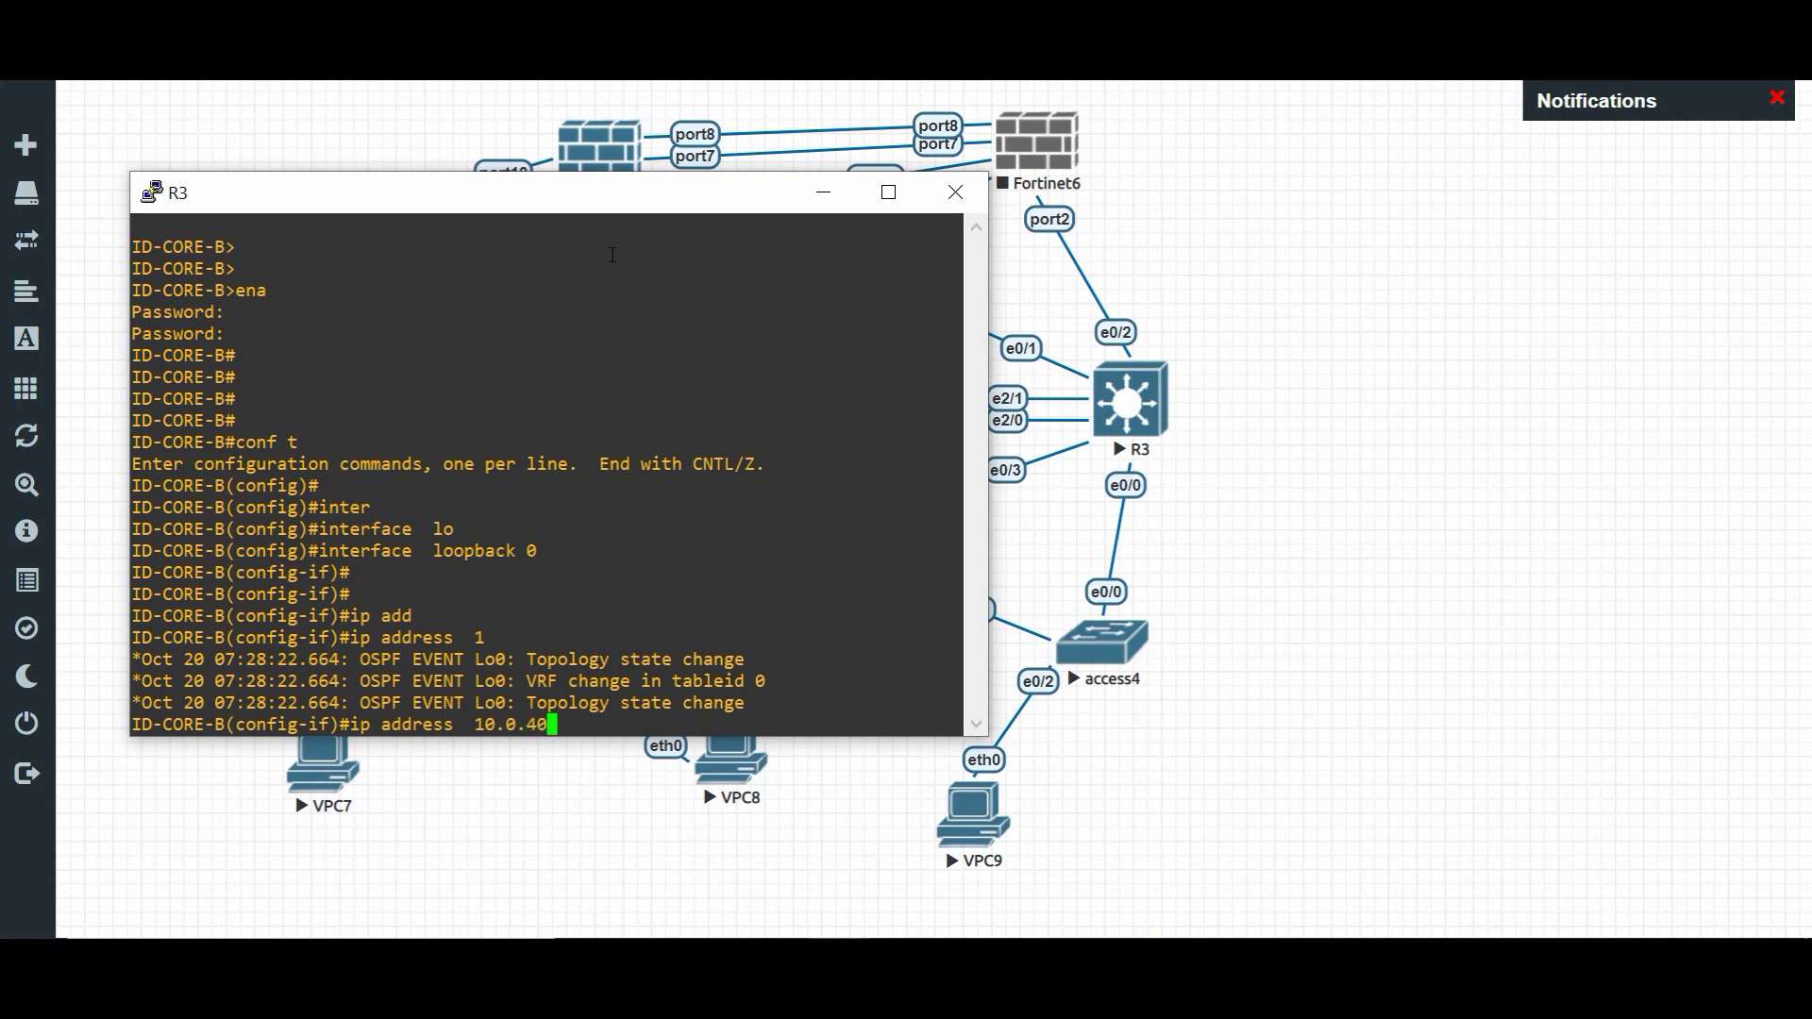
{"action": "type", "text": ".6 255.255.255.255"}
{"action": "key", "text": "Return"}
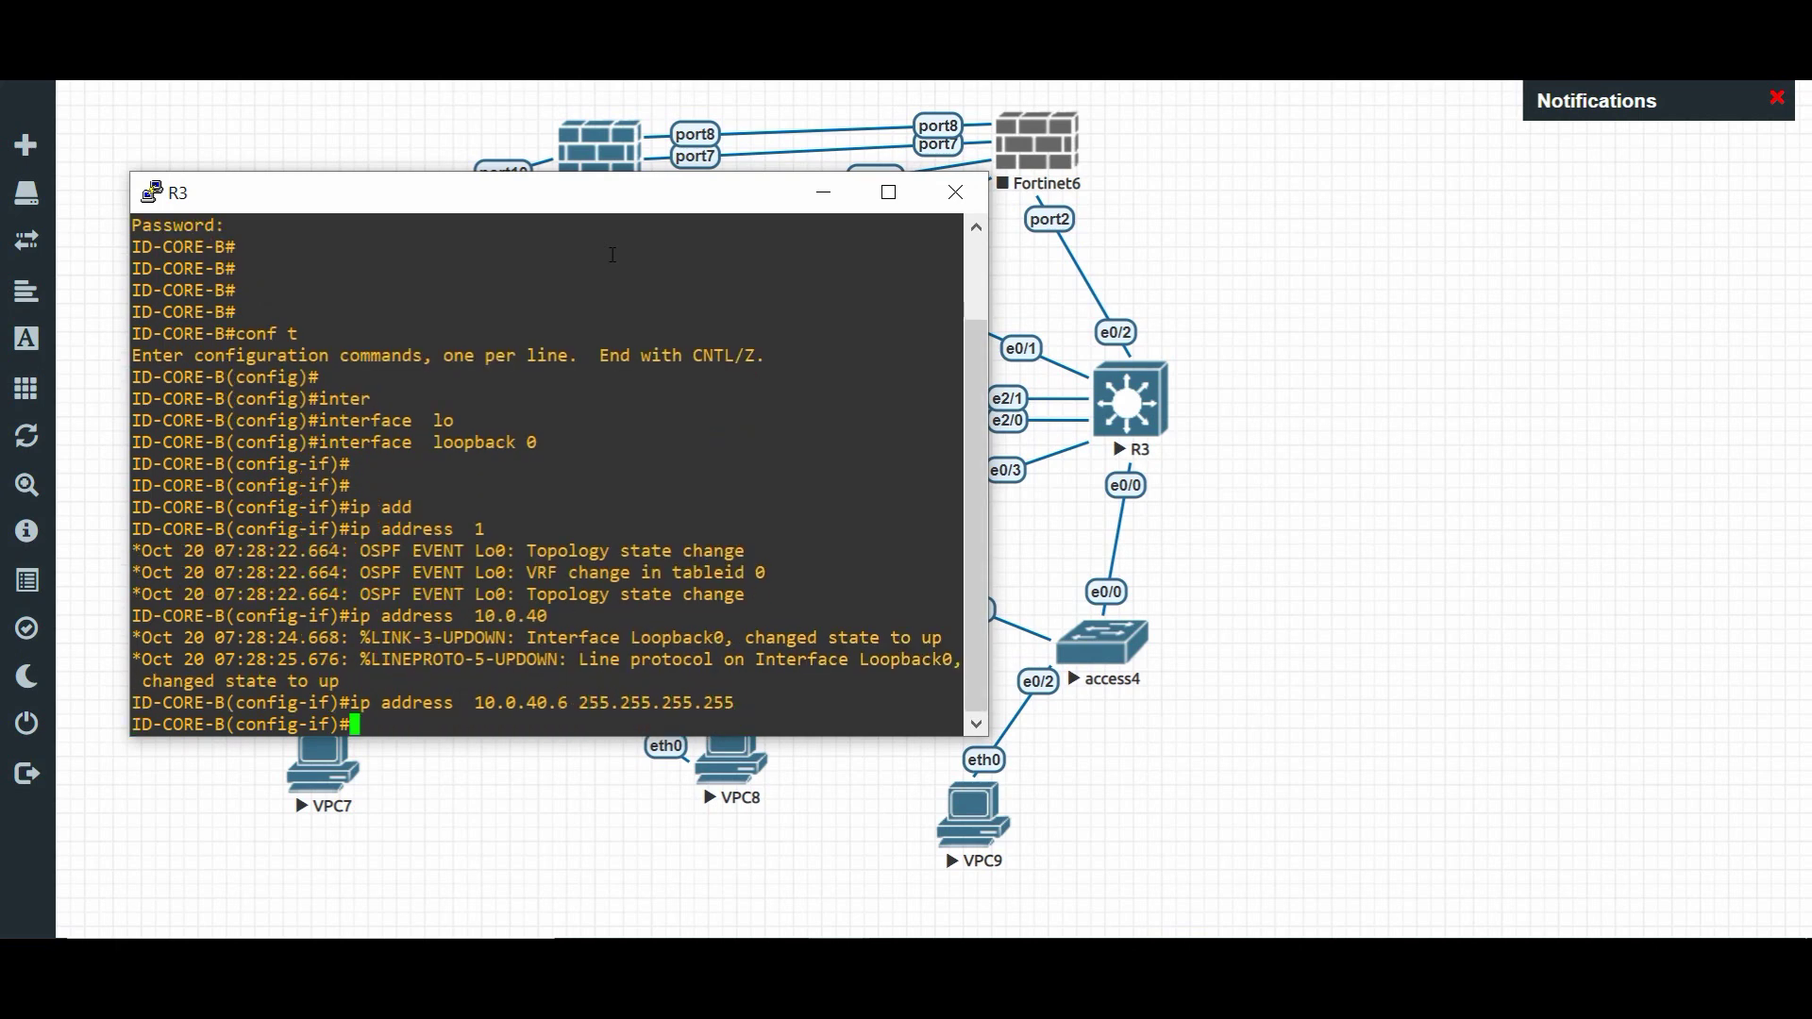
{"action": "key", "text": "Return"}
{"action": "key", "text": "Return"}
- Start OSPF process 2 with router ID 10.0.40.6
{"action": "type", "text": "rout"}
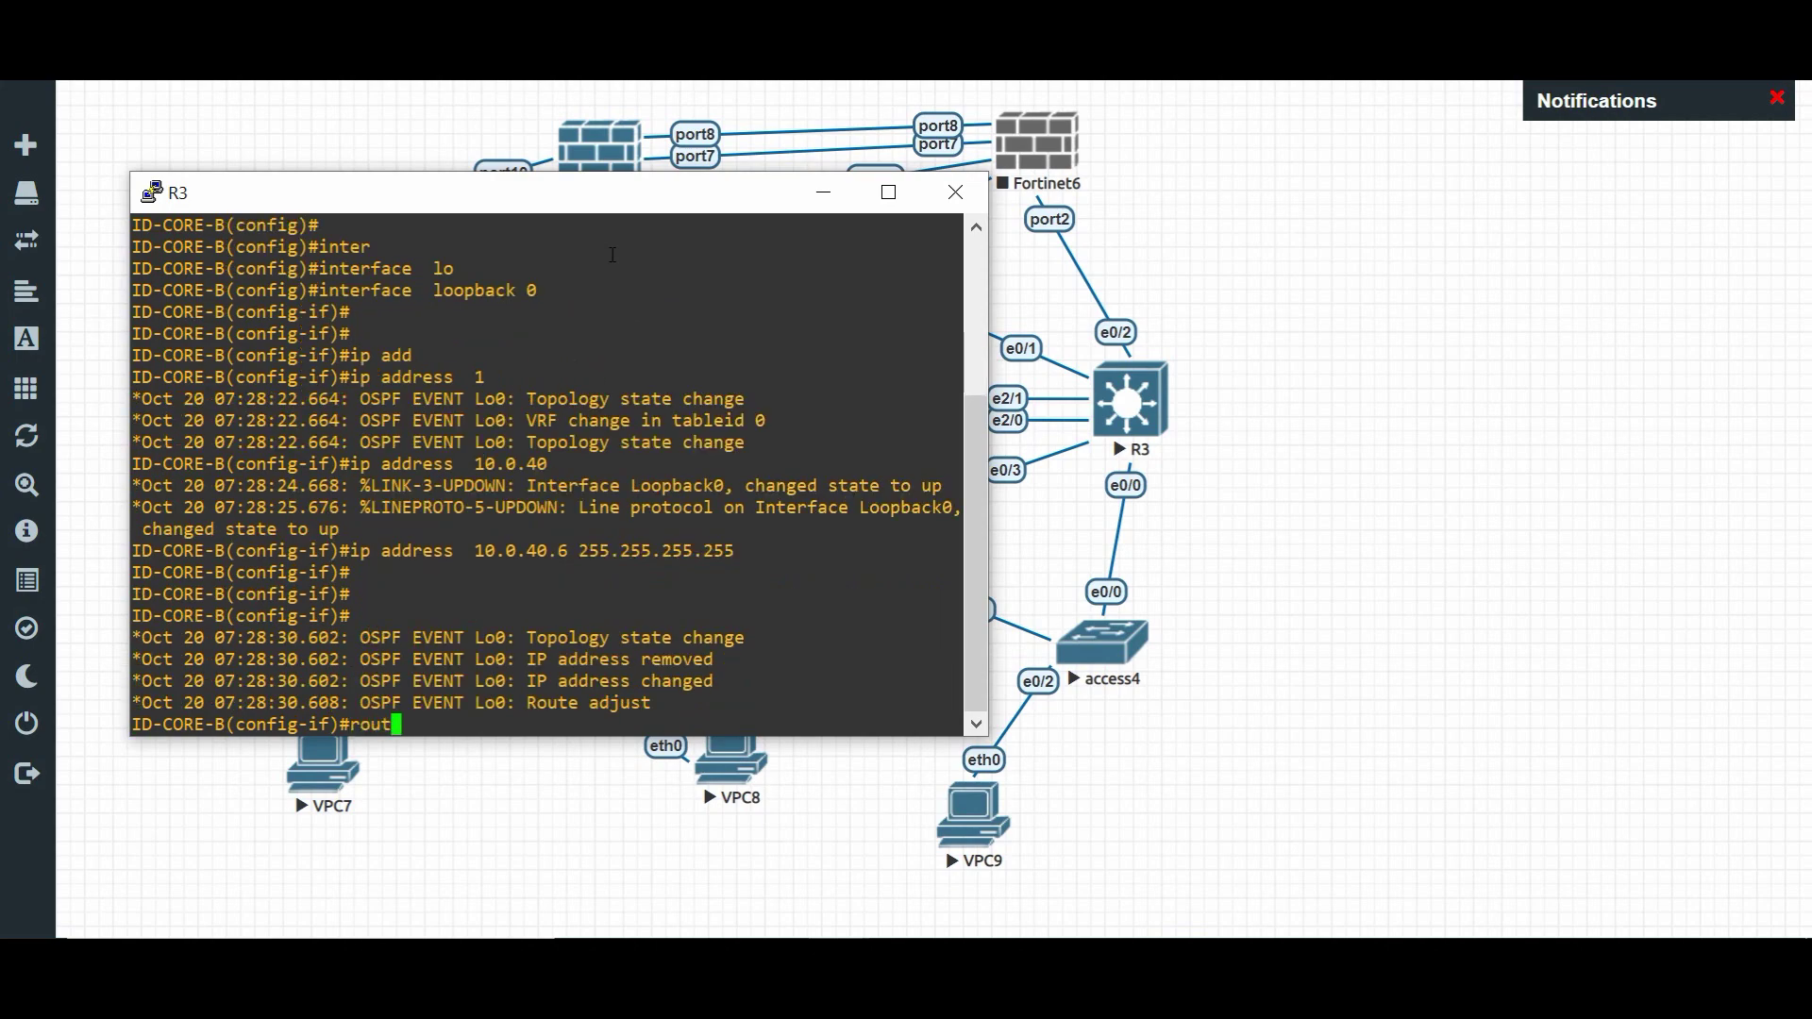
{"action": "type", "text": "er"}
{"action": "key", "text": "Tab"}
{"action": "type", "text": "os"}
{"action": "key", "text": "Tab"}
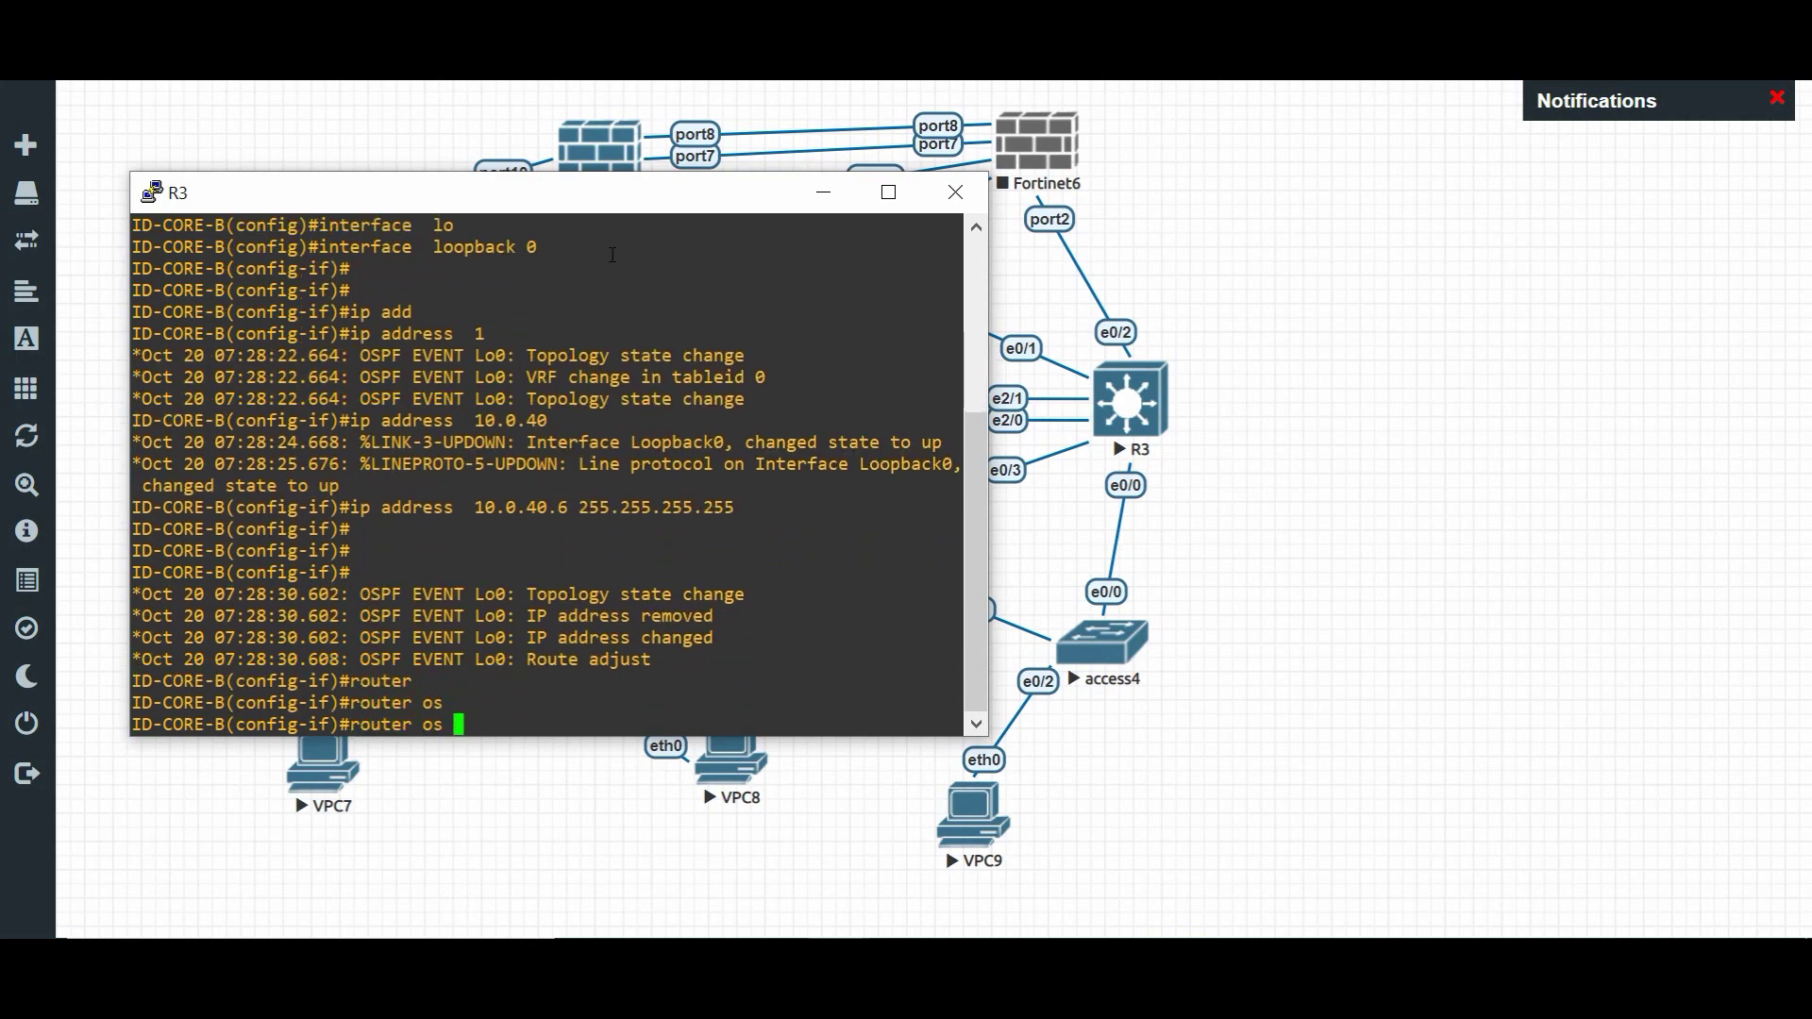
{"action": "type", "text": "2"}
{"action": "key", "text": "Return"}
{"action": "key", "text": "Return"}
{"action": "type", "text": "net"}
{"action": "key", "text": "Tab"}
{"action": "key", "text": "BackSpace"}
{"action": "key", "text": "BackSpace"}
{"action": "key", "text": "BackSpace"}
{"action": "key", "text": "BackSpace"}
{"action": "key", "text": "BackSpace"}
{"action": "key", "text": "BackSpace"}
{"action": "key", "text": "BackSpace"}
{"action": "key", "text": "BackSpace"}
{"action": "type", "text": "ro"}
{"action": "key", "text": "Tab"}
{"action": "type", "text": "10.0.40.6"}
{"action": "key", "text": "Return"}
{"action": "key", "text": "Return"}
- Advertise 10.0.40.6 0.0.0.0 and 10.88.99.10 0.0.0.7 in area 0, then end configuration
{"action": "type", "text": "net"}
{"action": "key", "text": "Tab"}
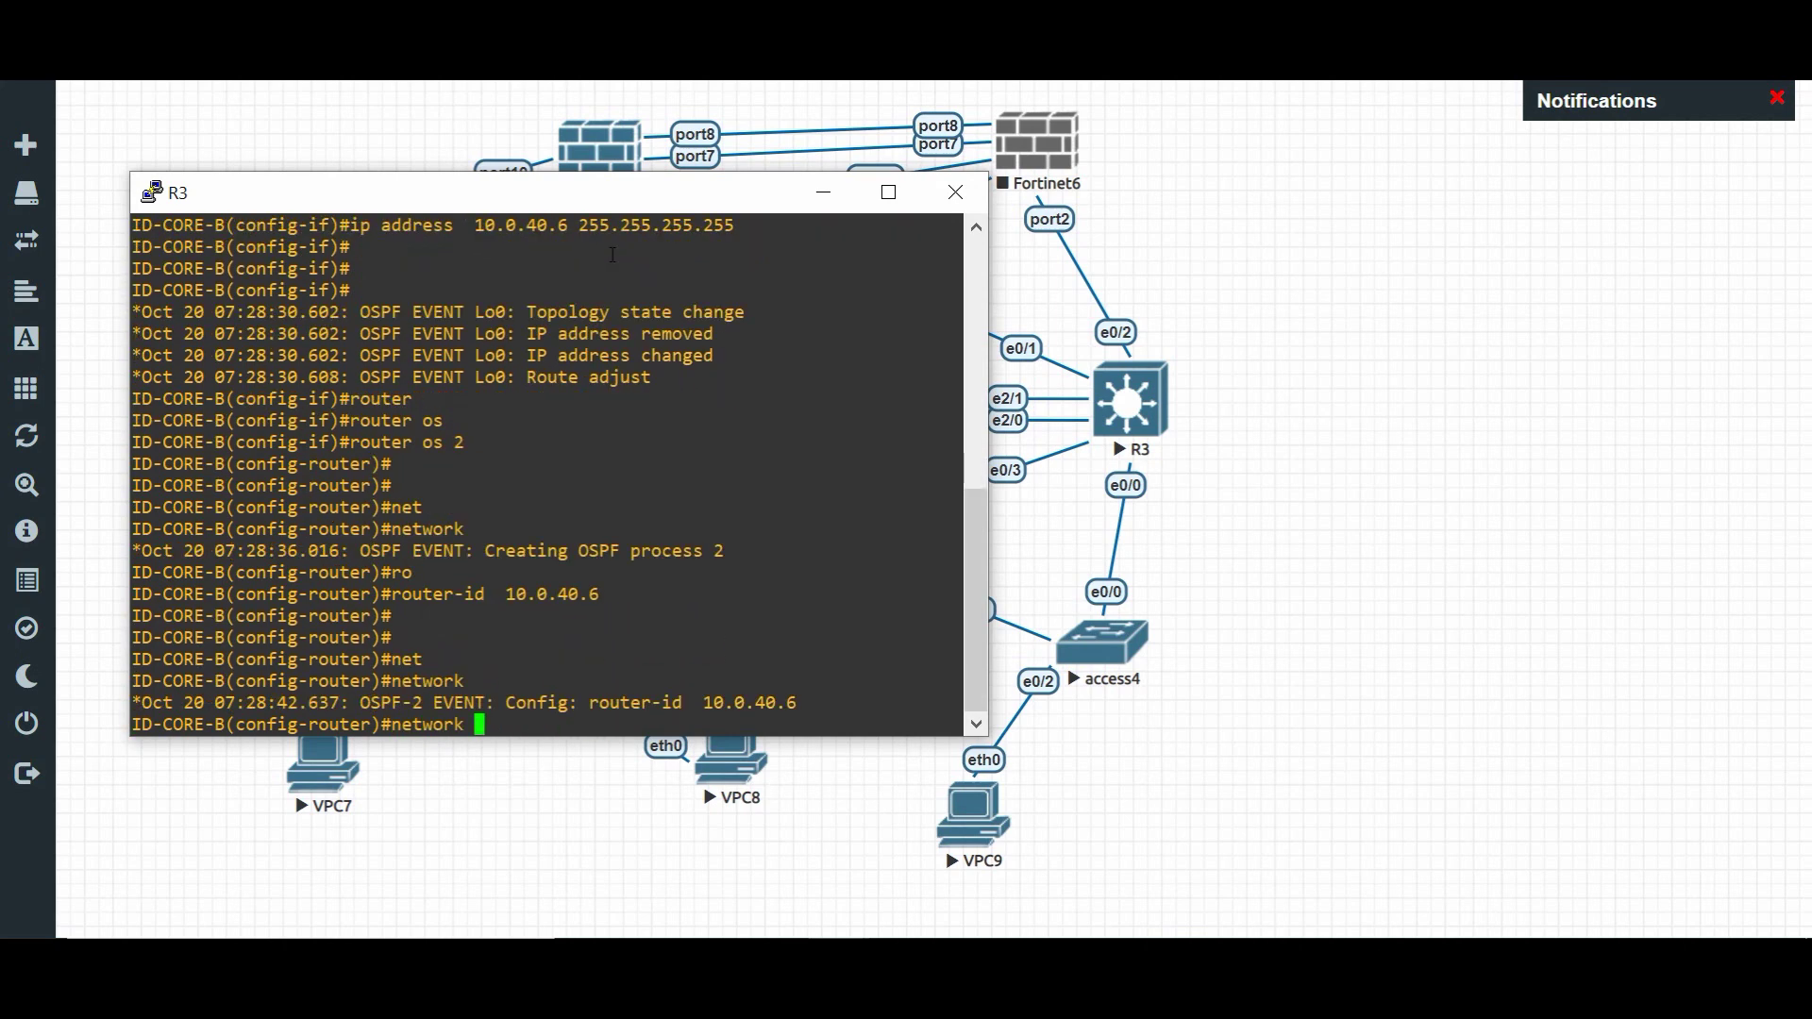
{"action": "type", "text": "10.0.40.6 0.0.0.0 are"}
{"action": "key", "text": "Tab"}
{"action": "type", "text": "0"}
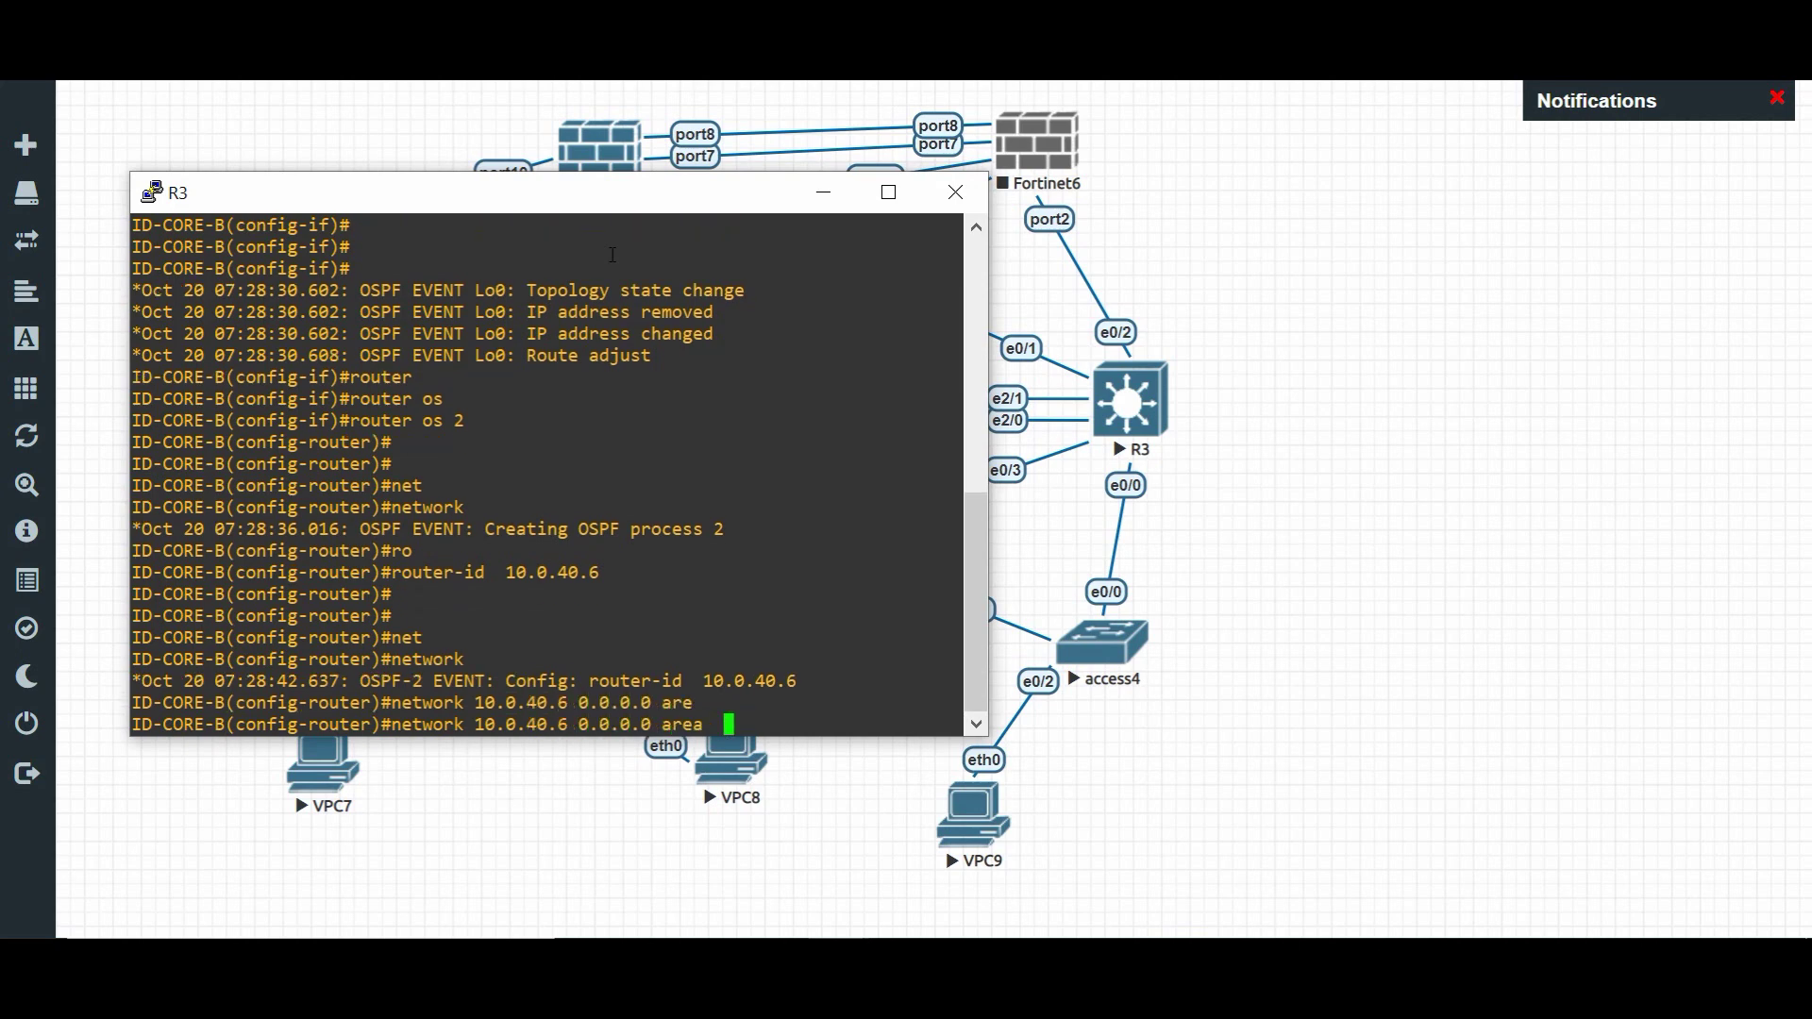
{"action": "key", "text": "Return"}
{"action": "key", "text": "Return"}
{"action": "type", "text": "net"}
{"action": "key", "text": "Tab"}
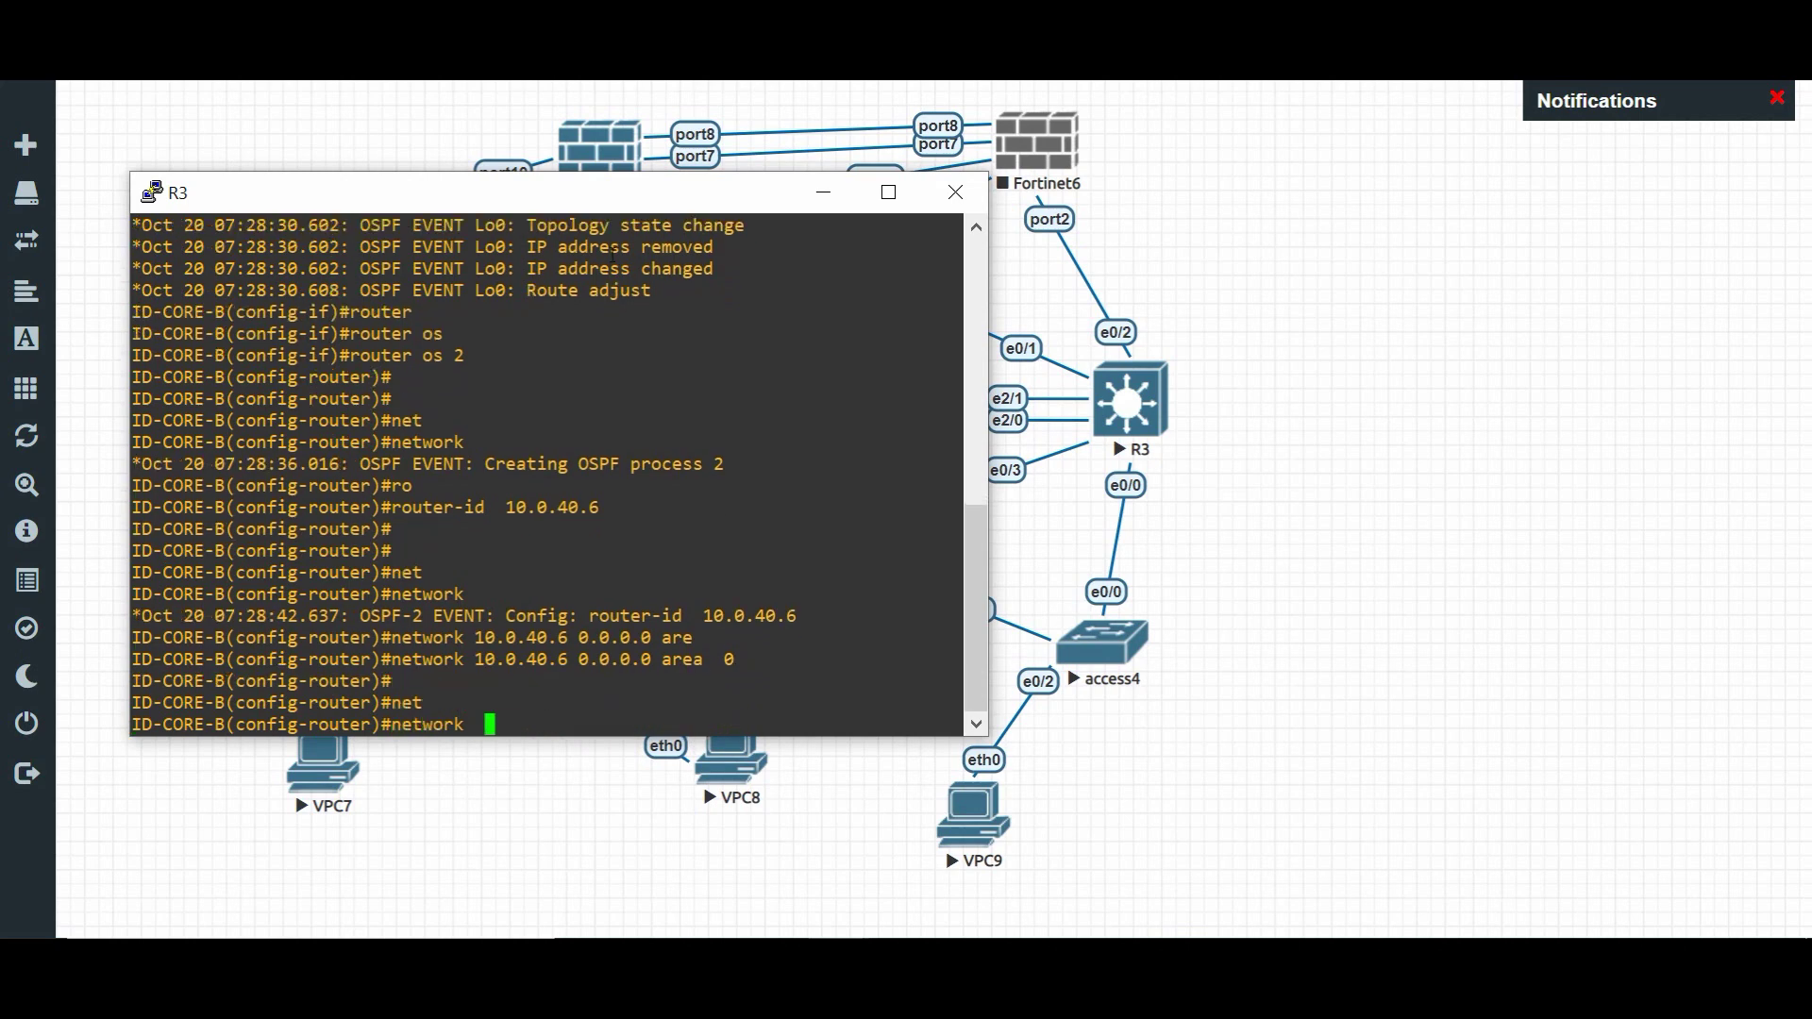
{"action": "type", "text": "10.88"}
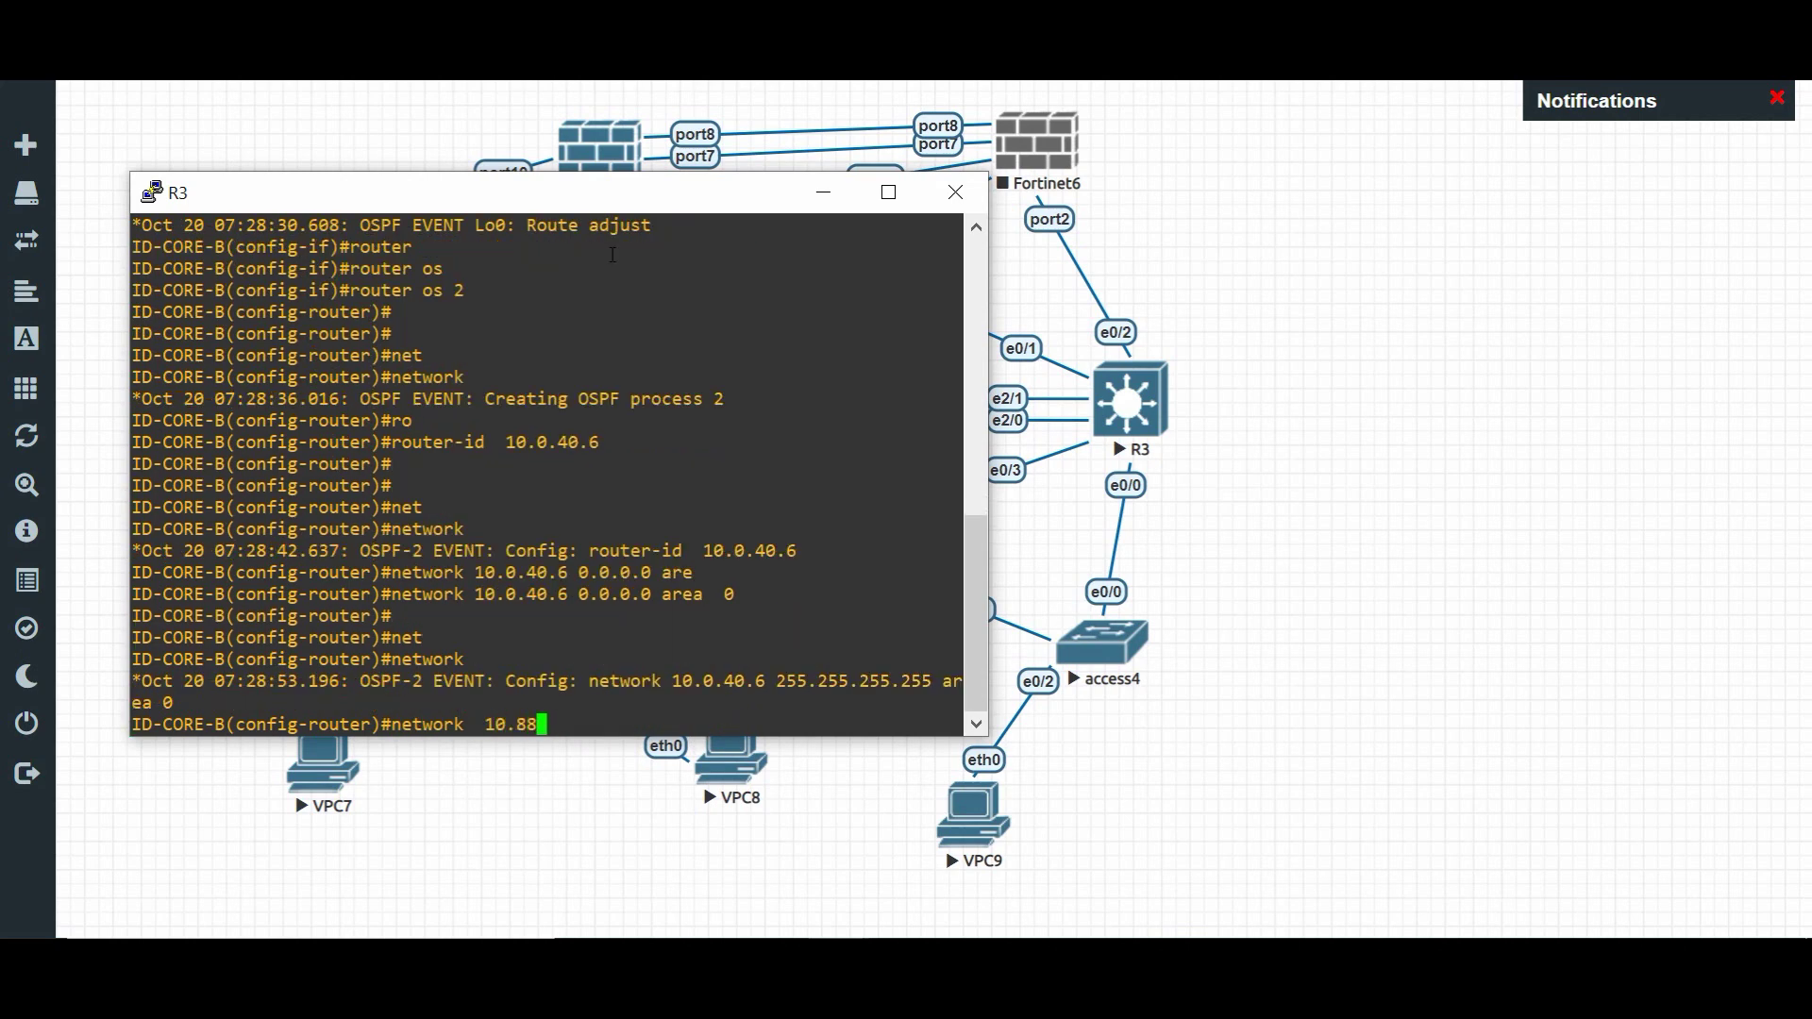
{"action": "type", "text": ".99.10 0.0.0.0"}
{"action": "key", "text": "BackSpace"}
{"action": "type", "text": "7 are"}
{"action": "key", "text": "Tab"}
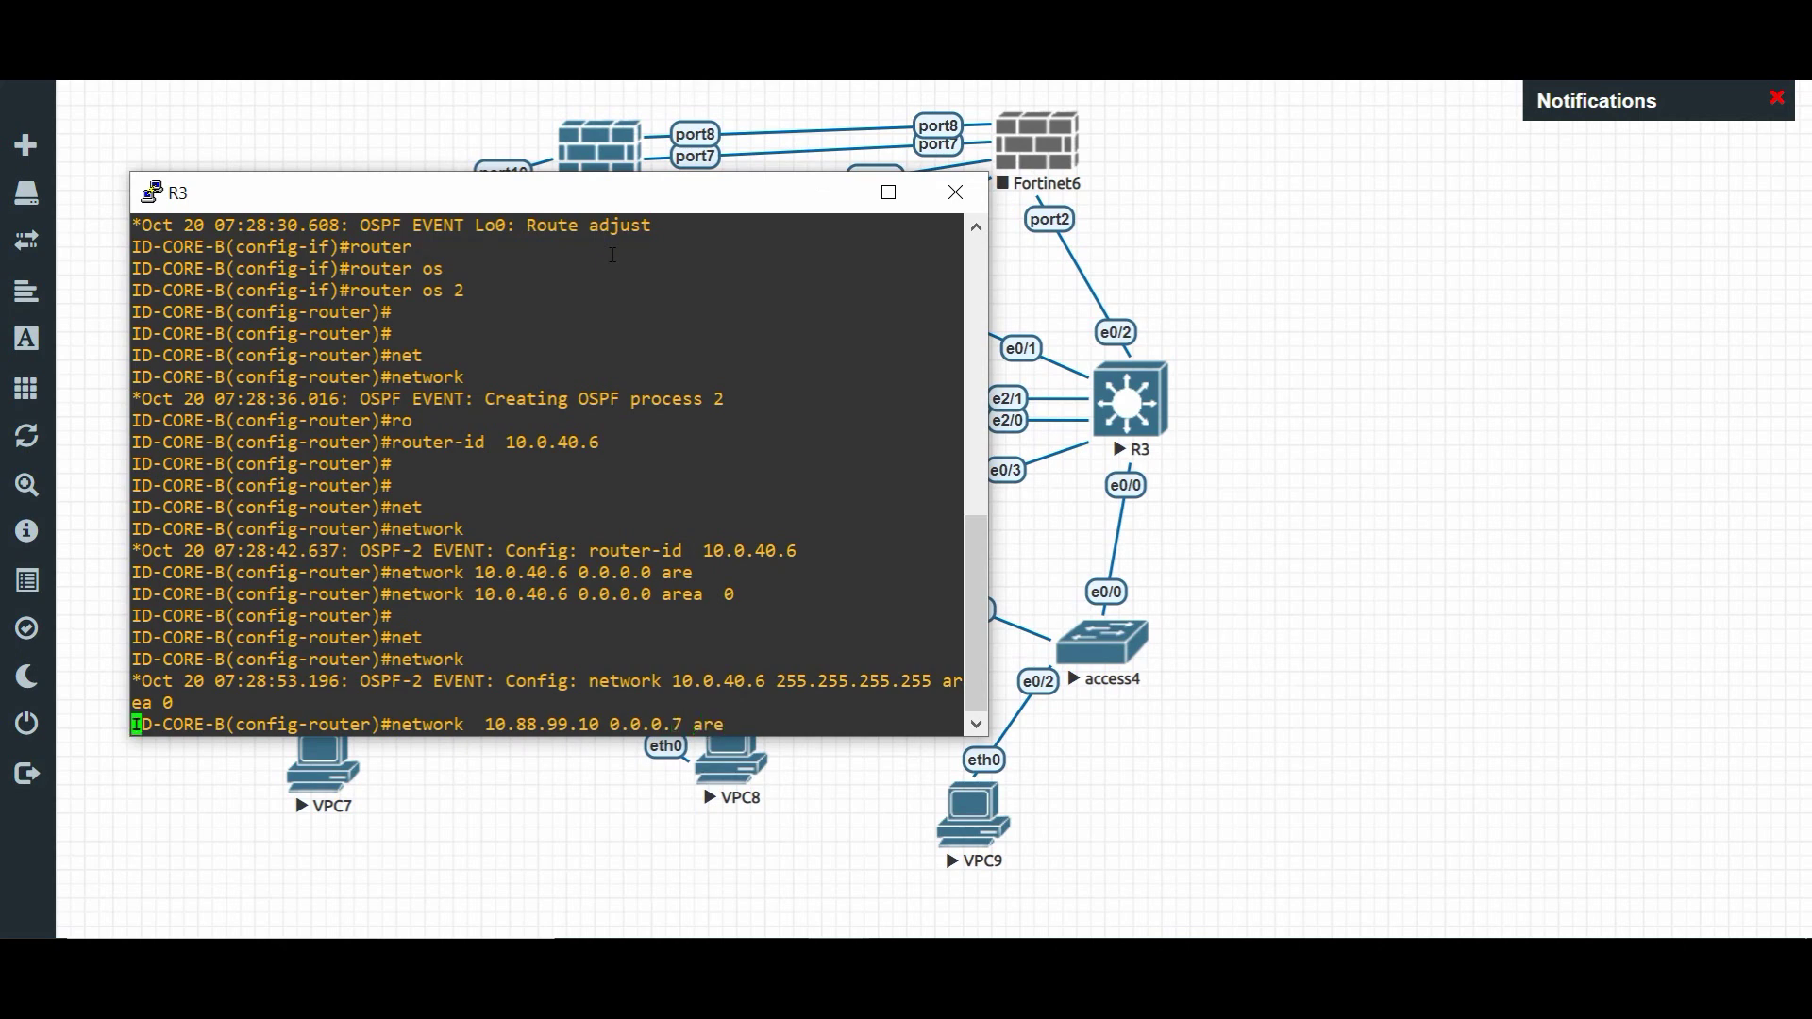
{"action": "type", "text": "0"}
{"action": "key", "text": "Return"}
{"action": "key", "text": "Return"}
{"action": "key", "text": "Return"}
{"action": "key", "text": "Return"}
{"action": "key", "text": "Return"}
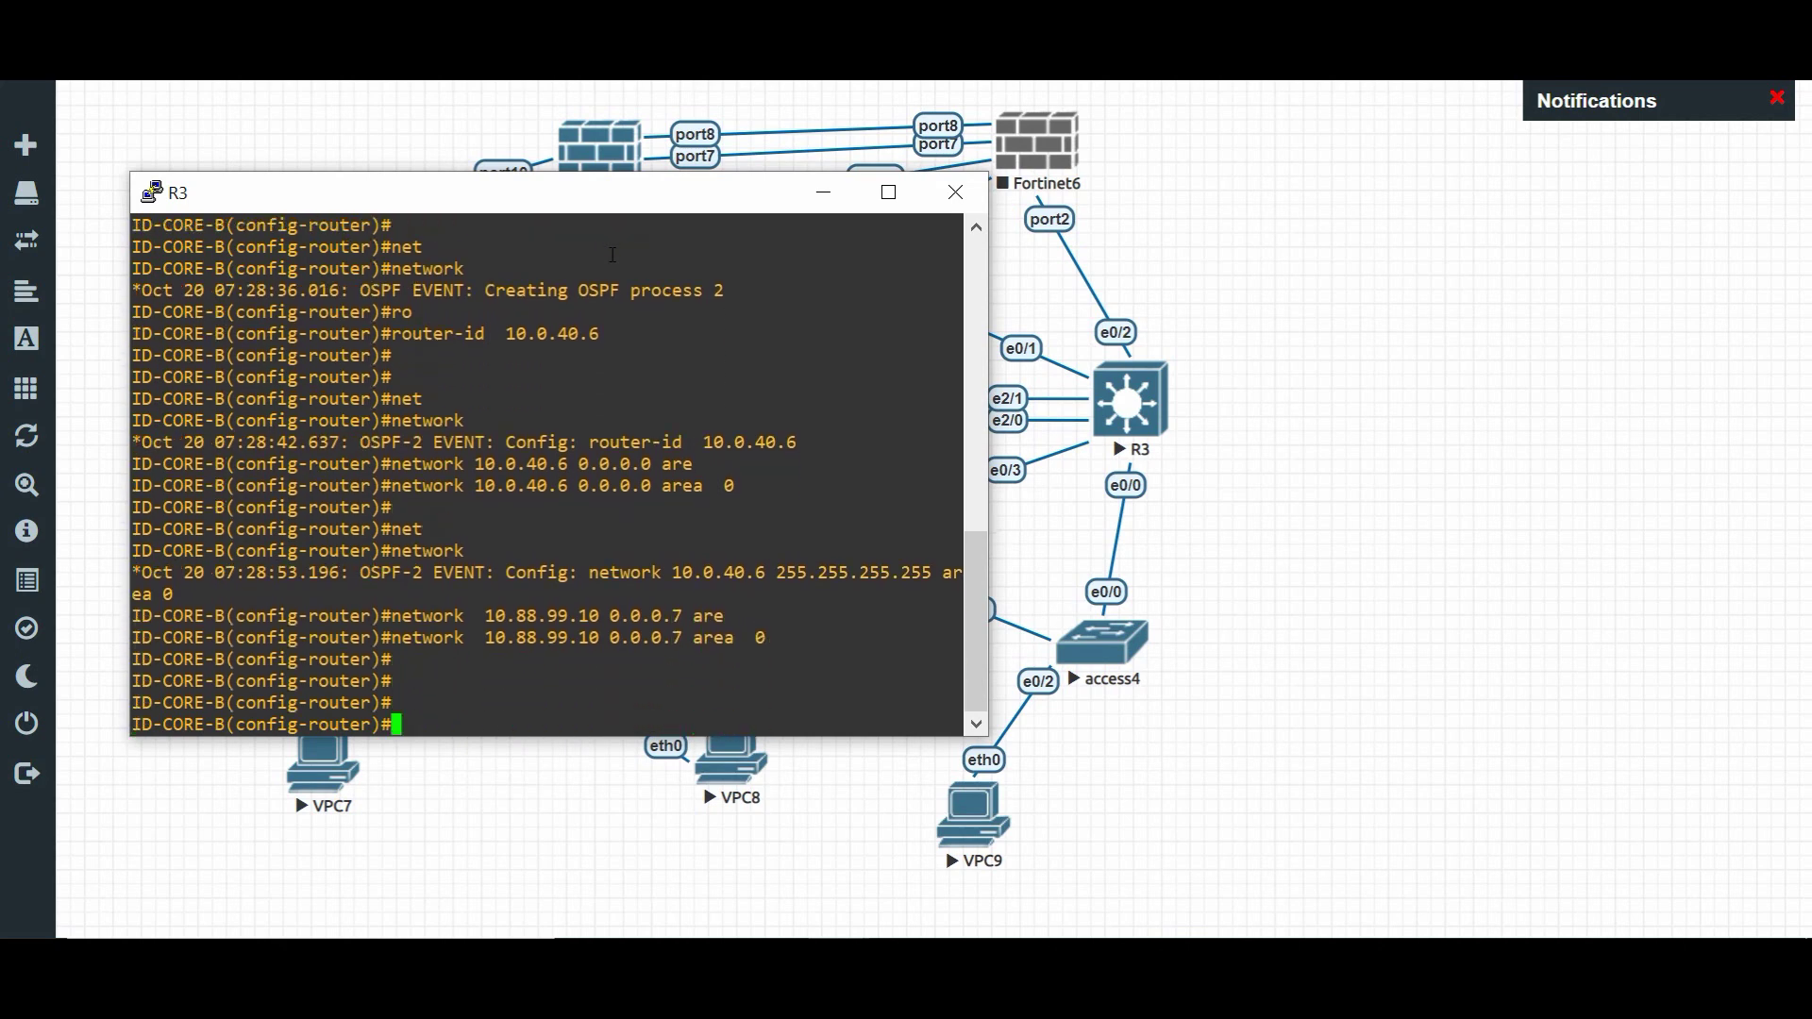
{"action": "type", "text": "e"}
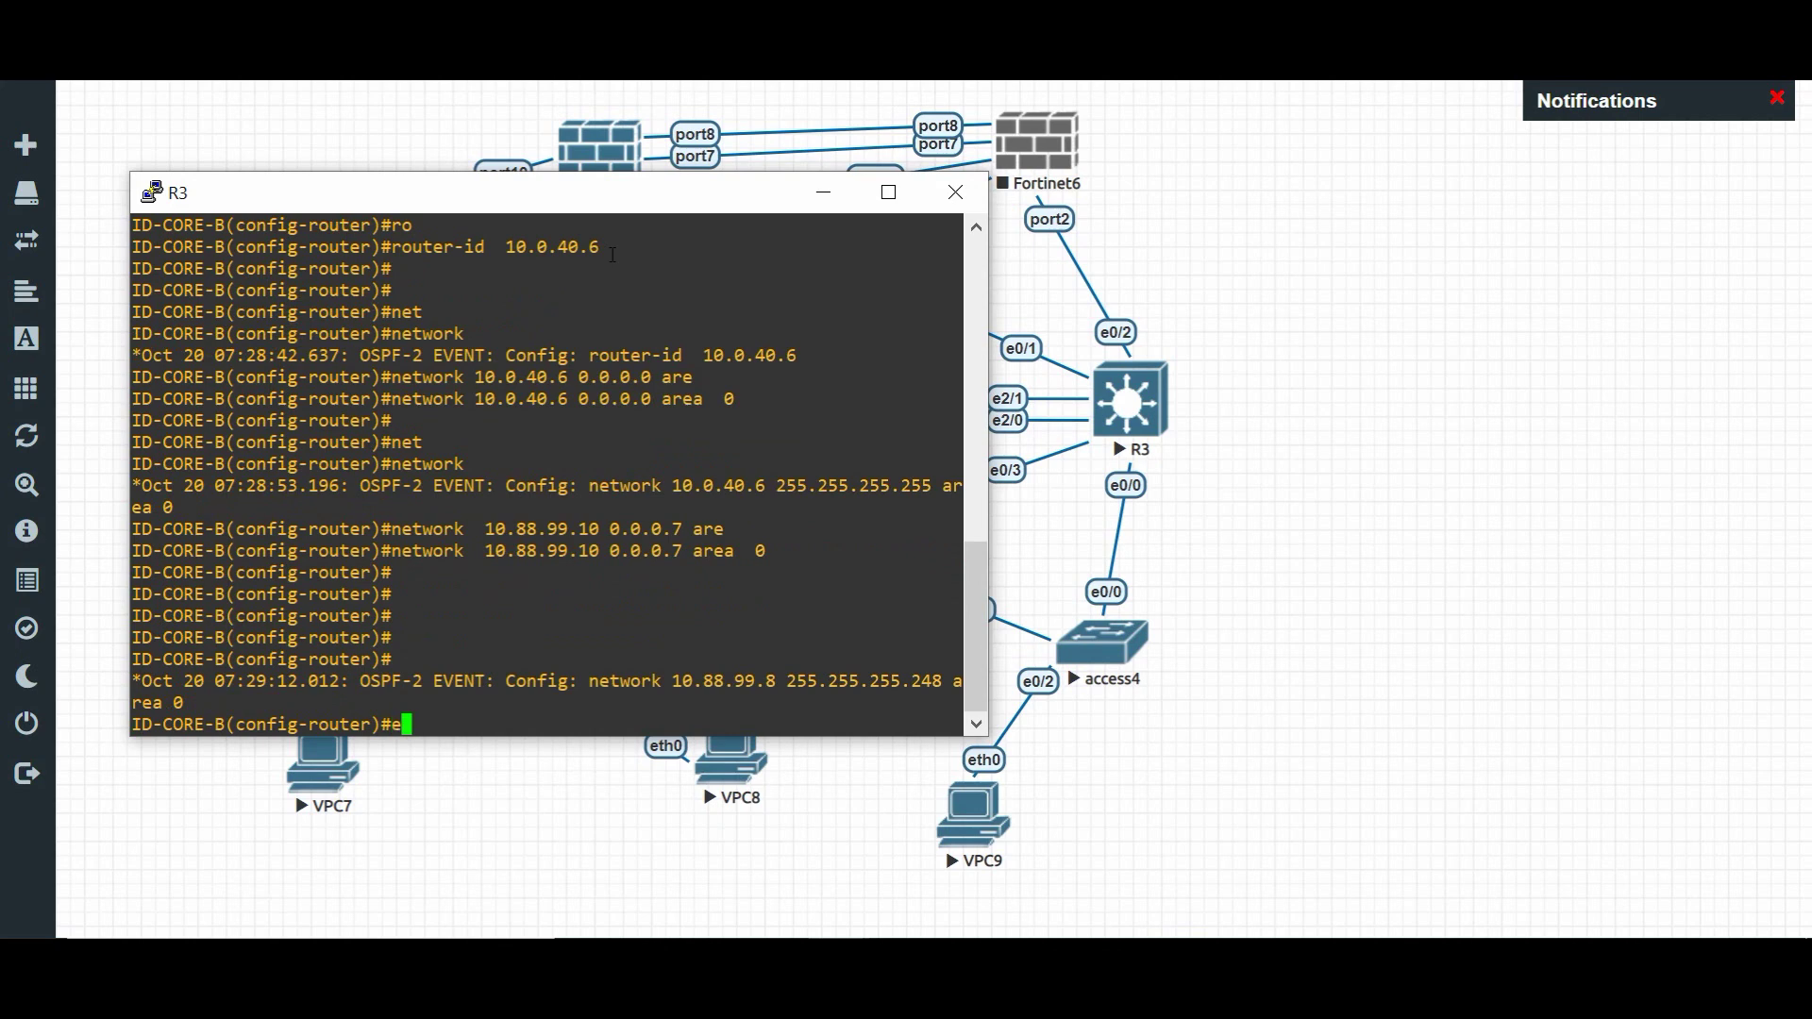
{"action": "type", "text": "nd"}
{"action": "key", "text": "Return"}
{"action": "key", "text": "Return"}
{"action": "key", "text": "Return"}
{"action": "key", "text": "Return"}
{"action": "key", "text": "Return"}
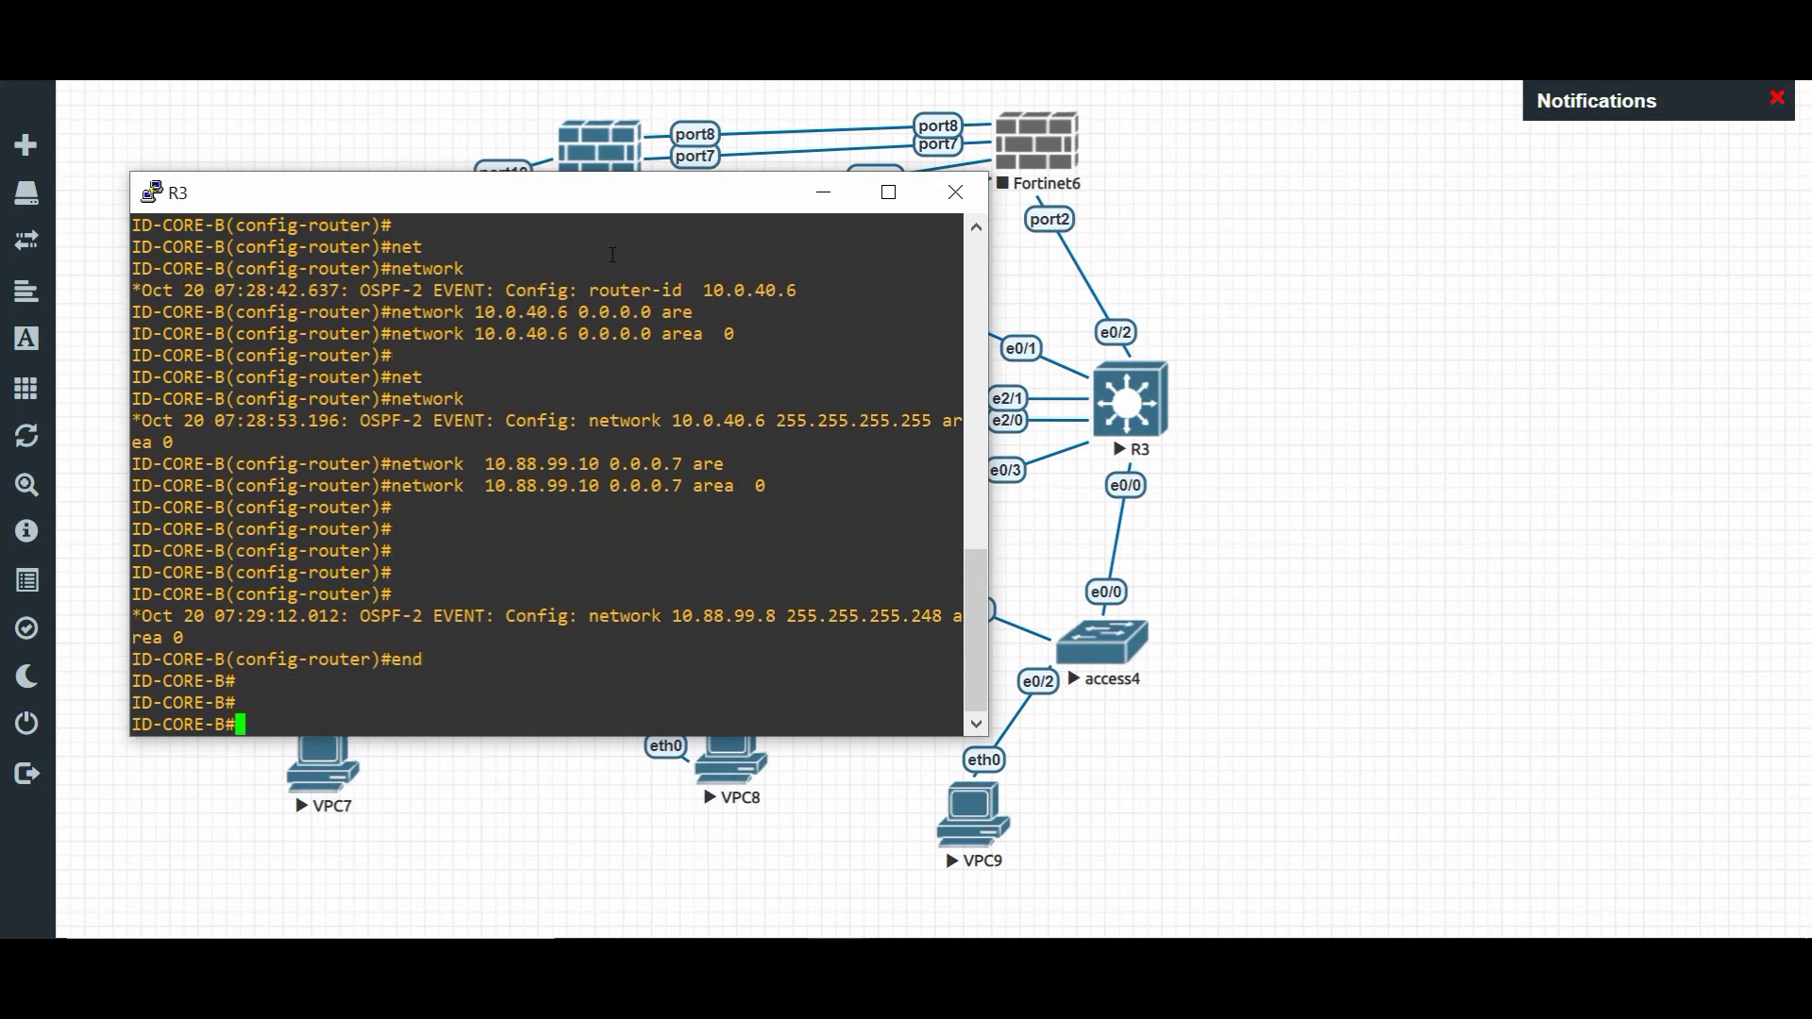
- Save R3's configuration with wr and re-enter global configuration mode
{"action": "type", "text": "wr"}
{"action": "key", "text": "Return"}
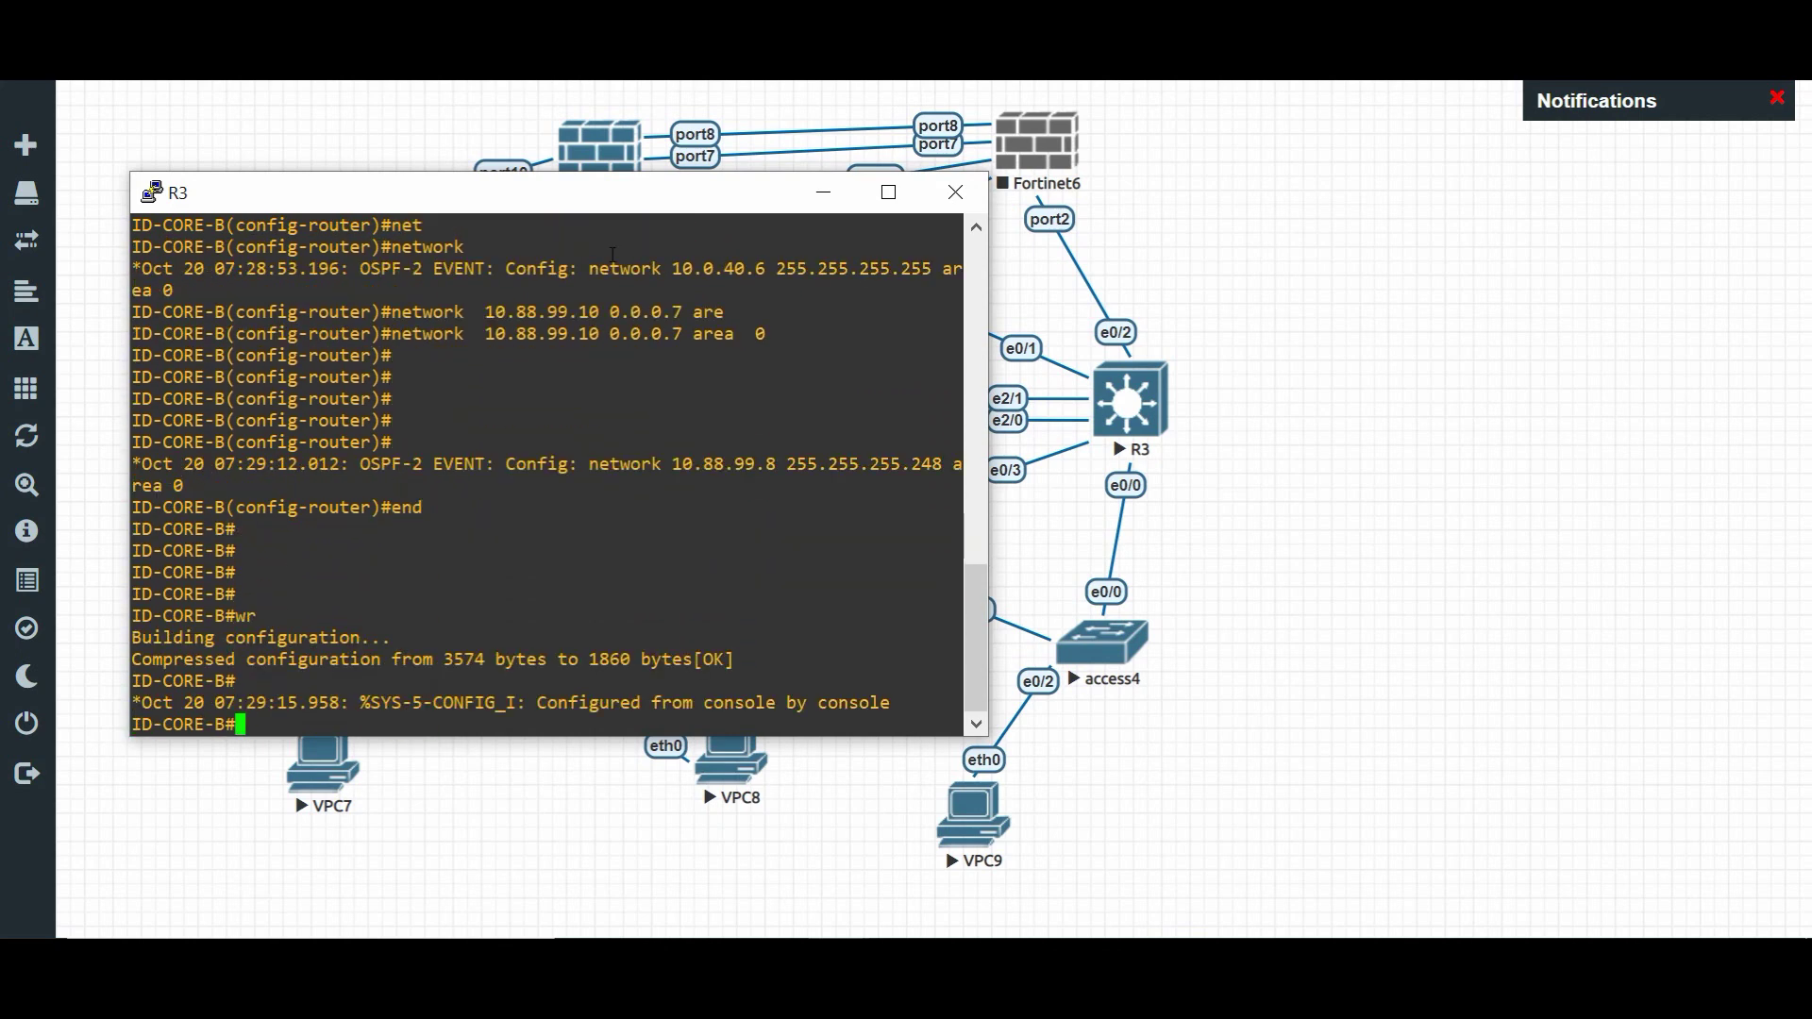
{"action": "type", "text": "conf t"}
{"action": "key", "text": "Return"}
{"action": "key", "text": "Return"}
- Address Ethernet0/1 as 10.88.99.10 255.255.255.248
{"action": "type", "text": "int e0/1"}
{"action": "key", "text": "Return"}
{"action": "key", "text": "Return"}
{"action": "key", "text": "Return"}
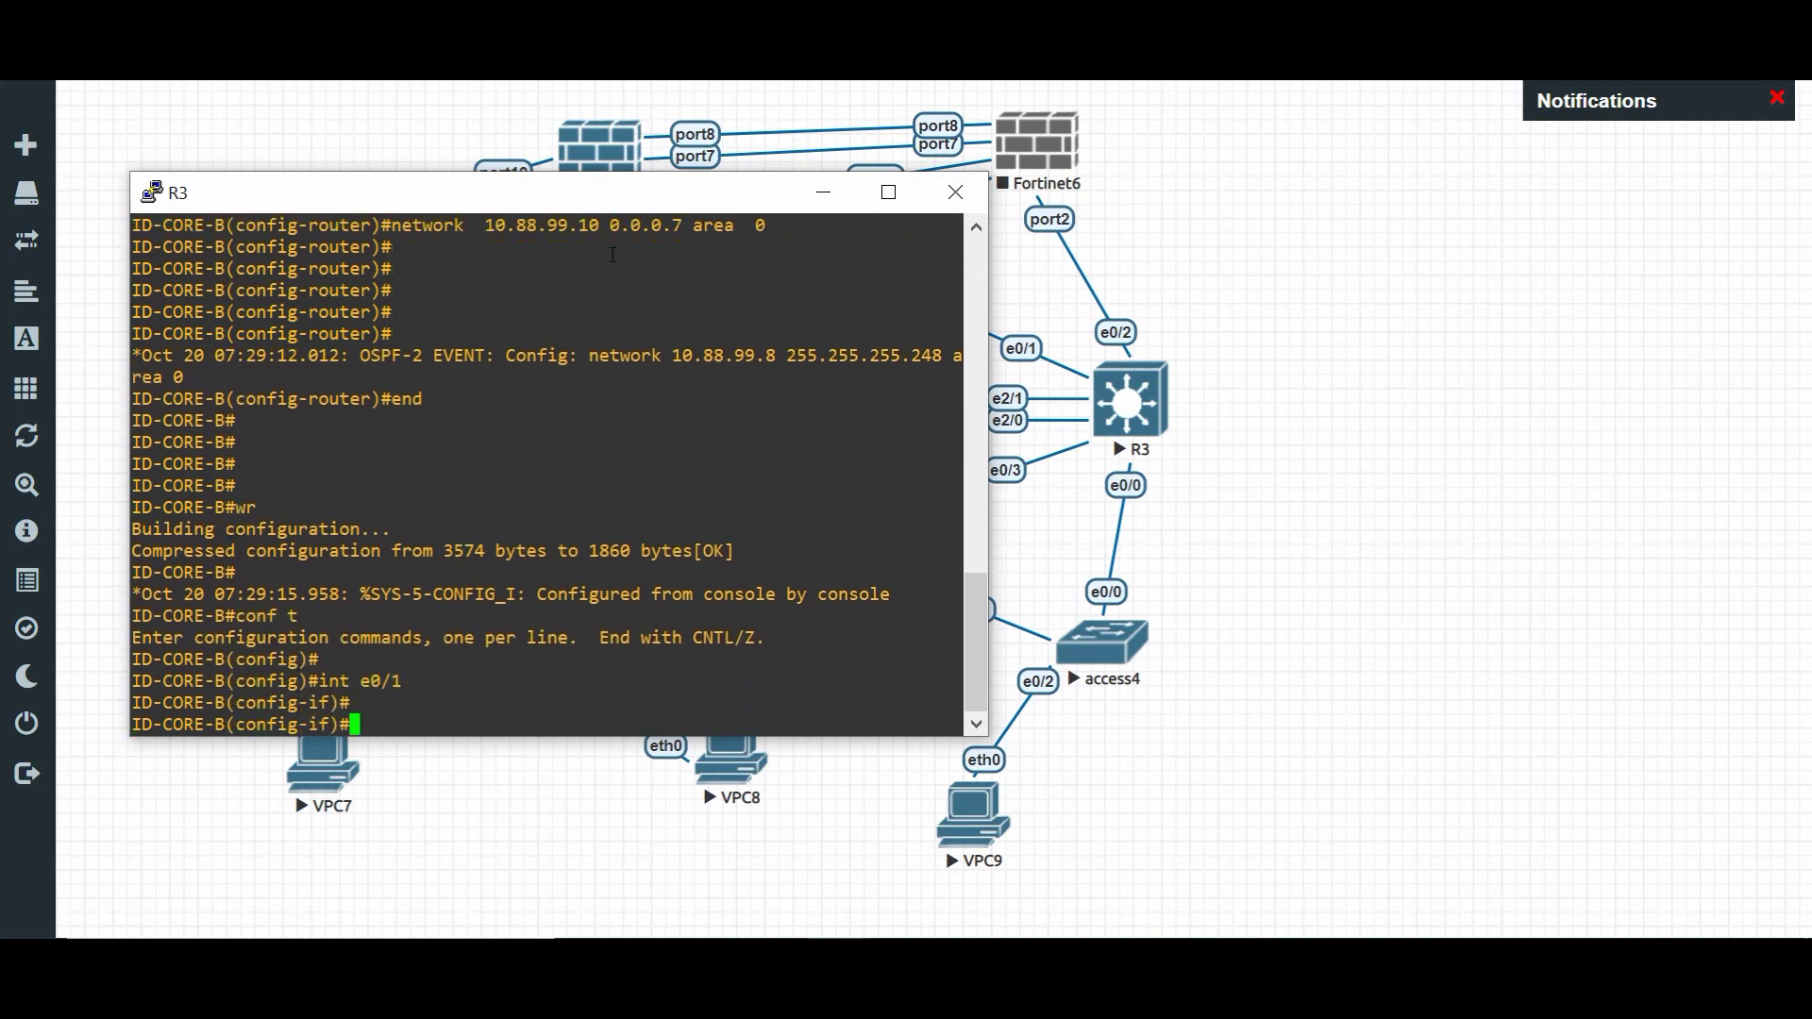
{"action": "type", "text": "ip add"}
{"action": "key", "text": "Tab"}
{"action": "type", "text": "10.0"}
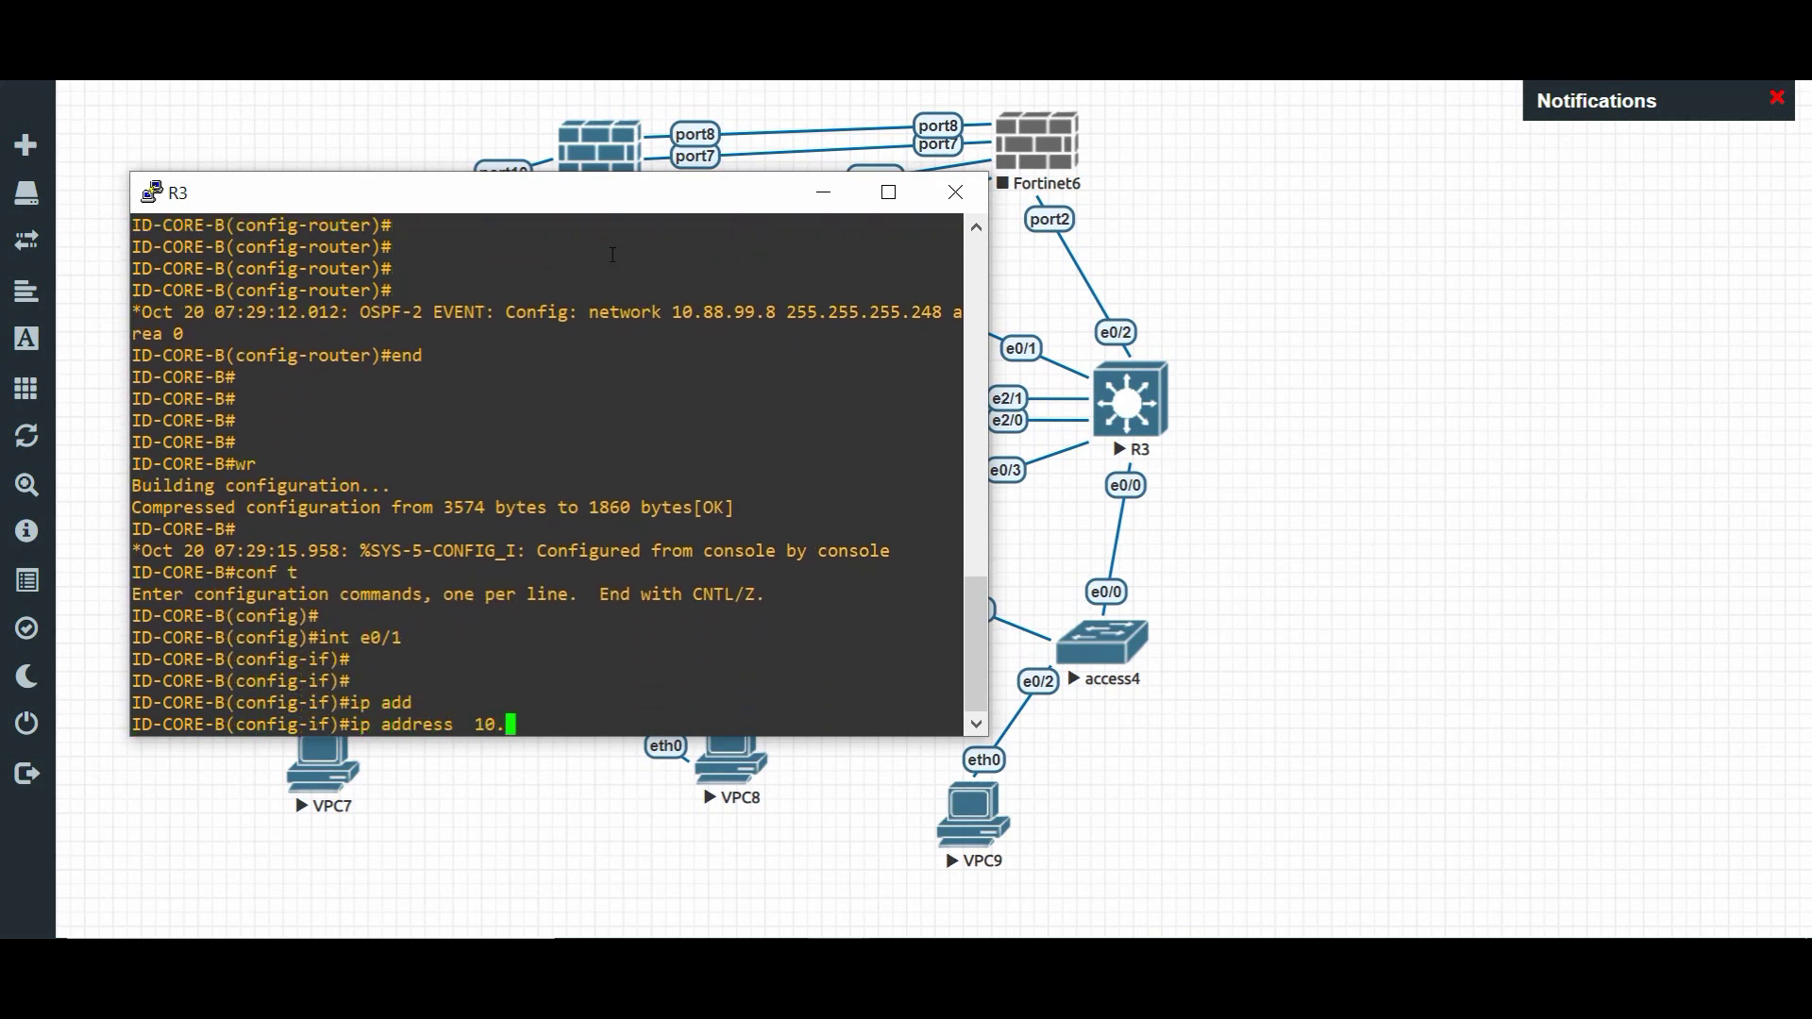
{"action": "key", "text": "BackSpace"}
{"action": "type", "text": "88.99.10 255.255.255.248"}
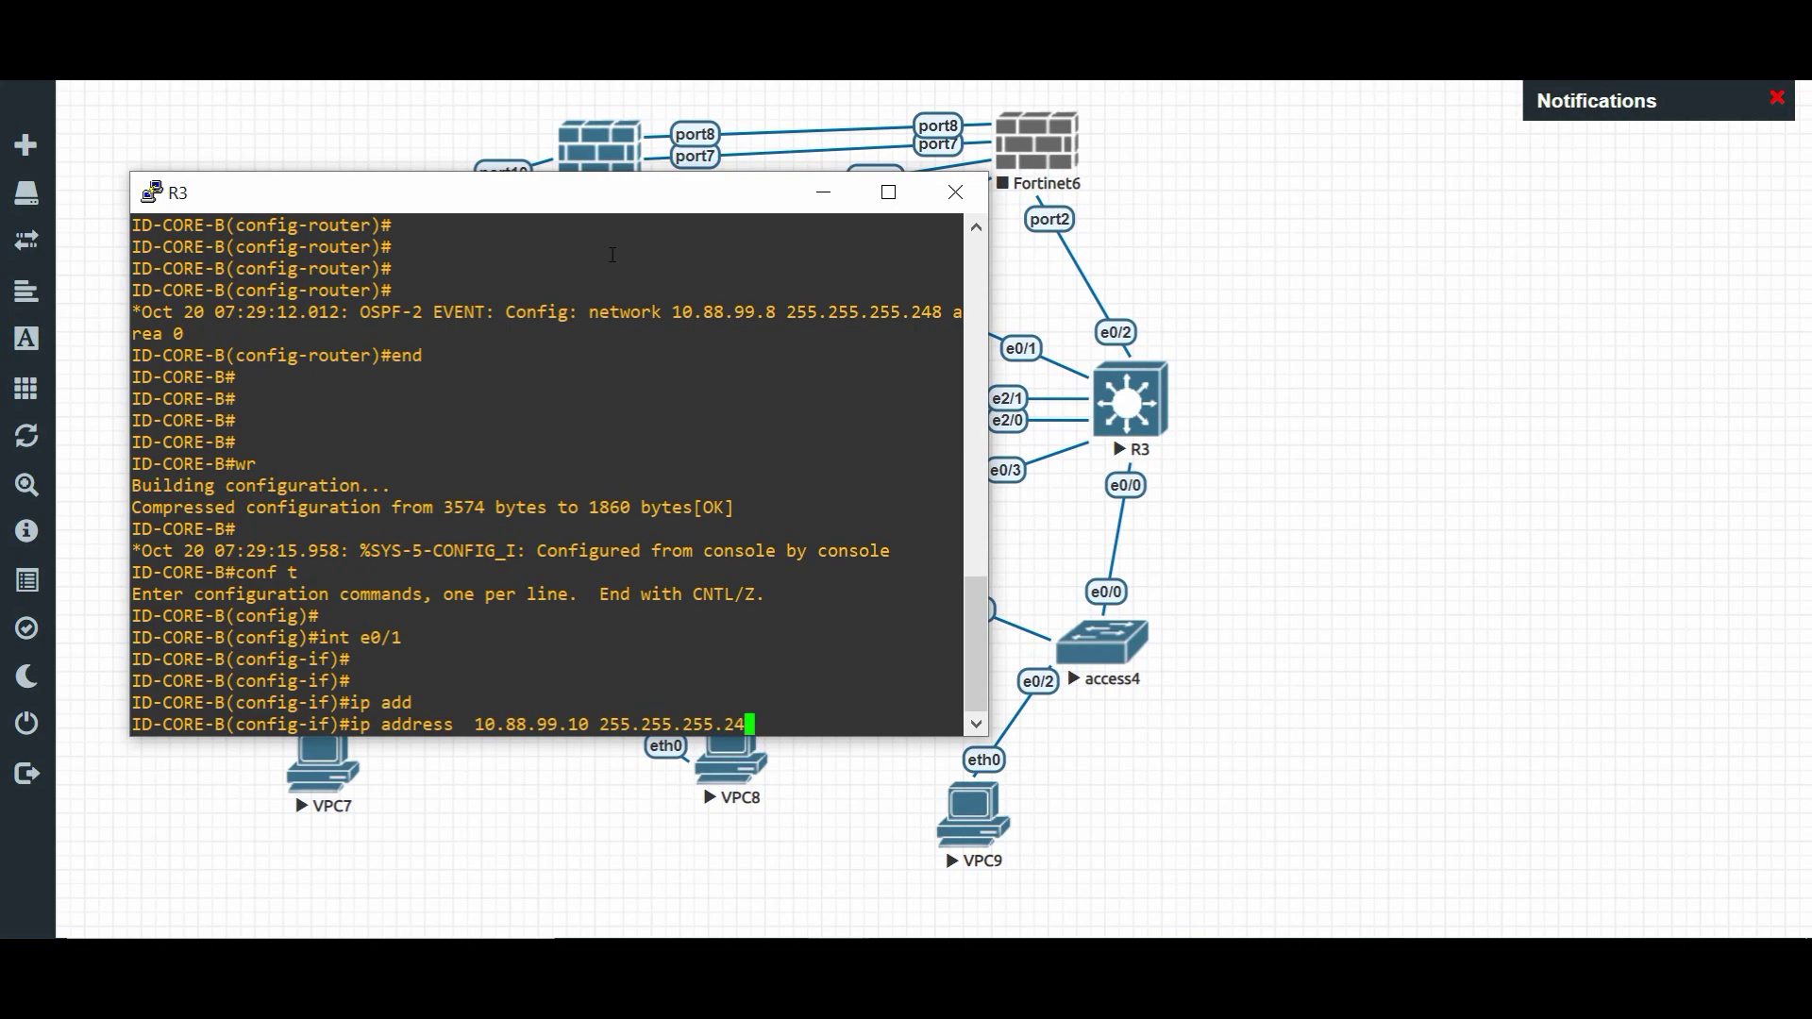
{"action": "key", "text": "Return"}
- Leave configuration mode and display the routing table with sh ip route
{"action": "key", "text": "Return"}
{"action": "key", "text": "Return"}
{"action": "type", "text": "end"}
{"action": "key", "text": "Return"}
{"action": "key", "text": "Return"}
{"action": "key", "text": "Return"}
{"action": "key", "text": "Return"}
{"action": "key", "text": "Return"}
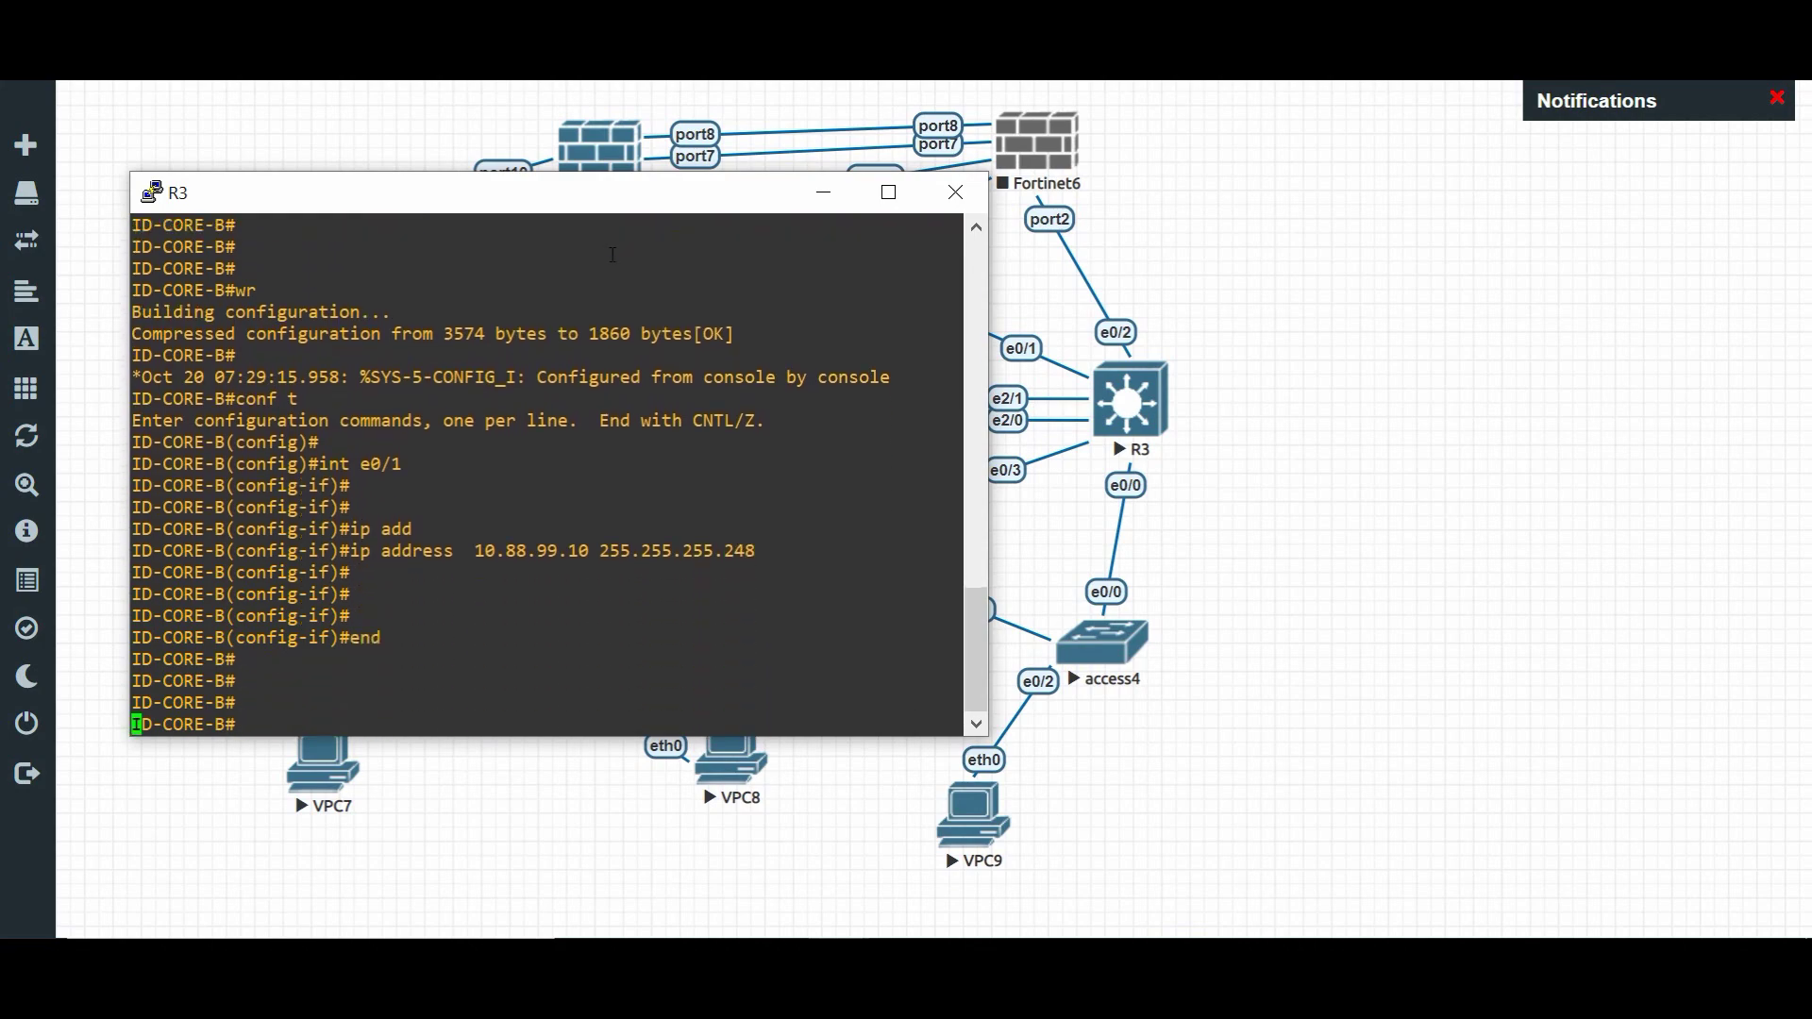
{"action": "type", "text": "sh ip route"}
{"action": "key", "text": "Return"}
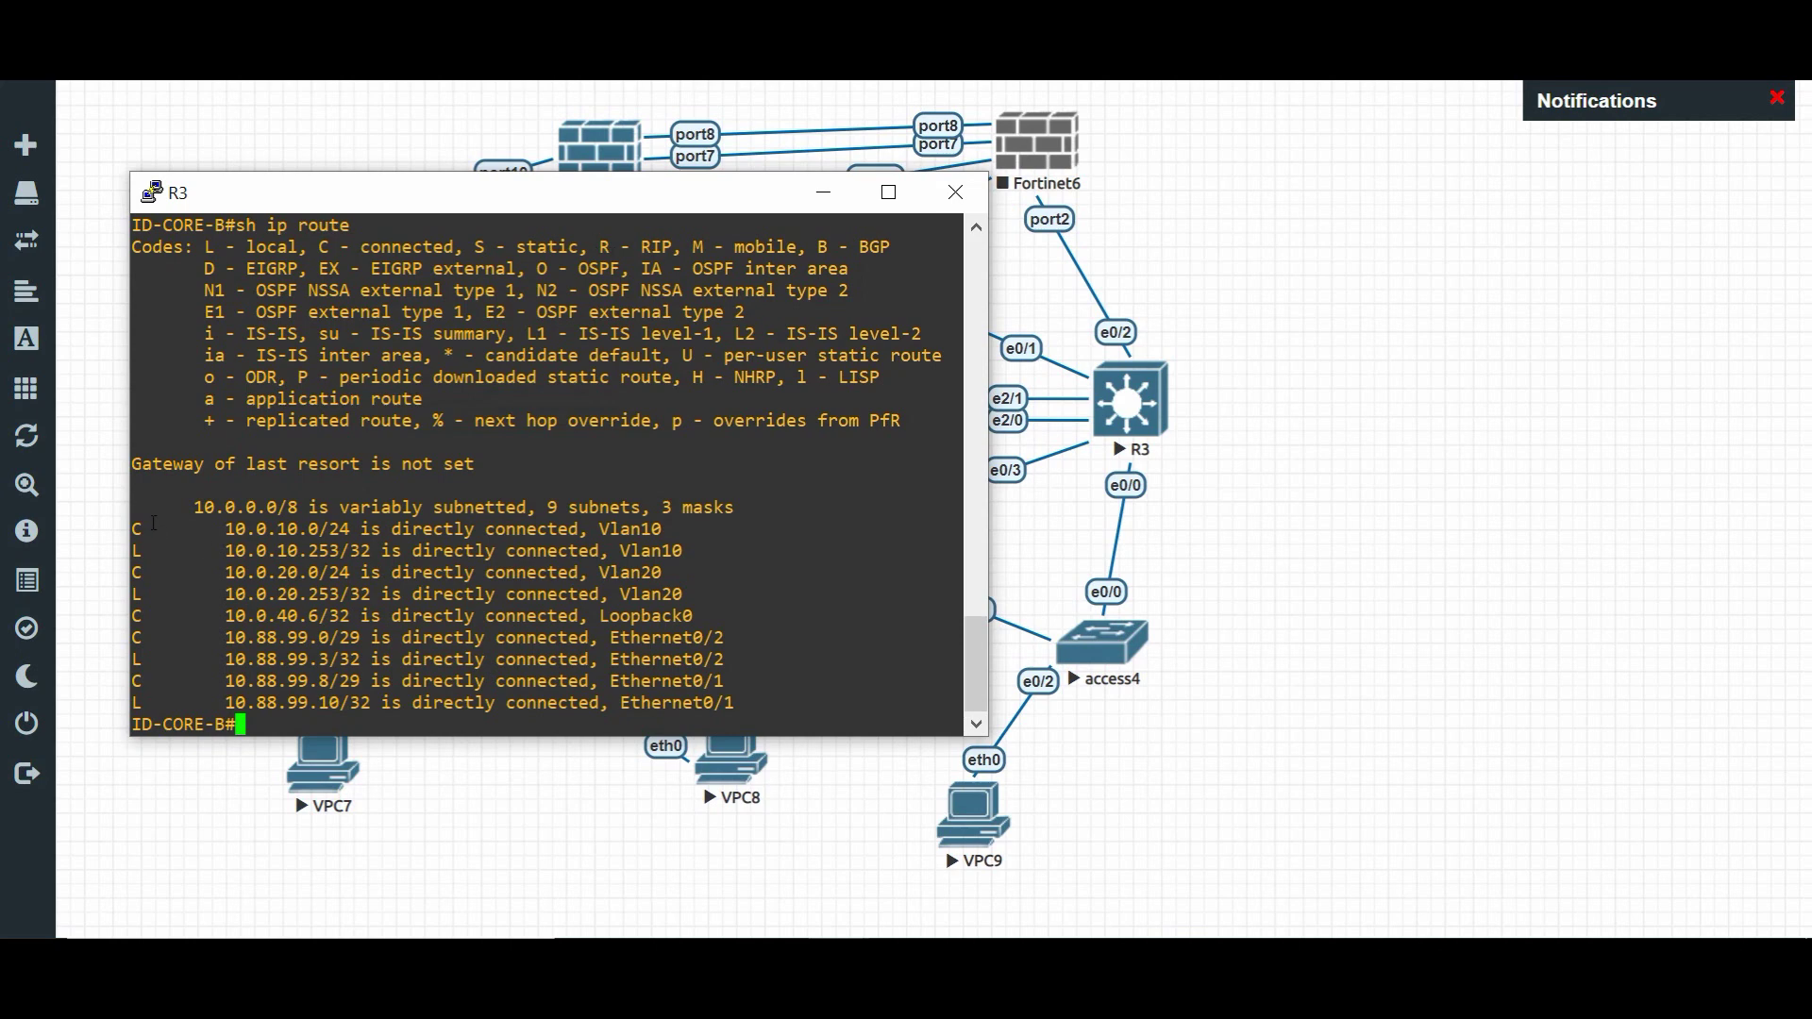
{"action": "left_click_drag", "start_coordinate": [142, 525], "coordinate": [276, 531]}
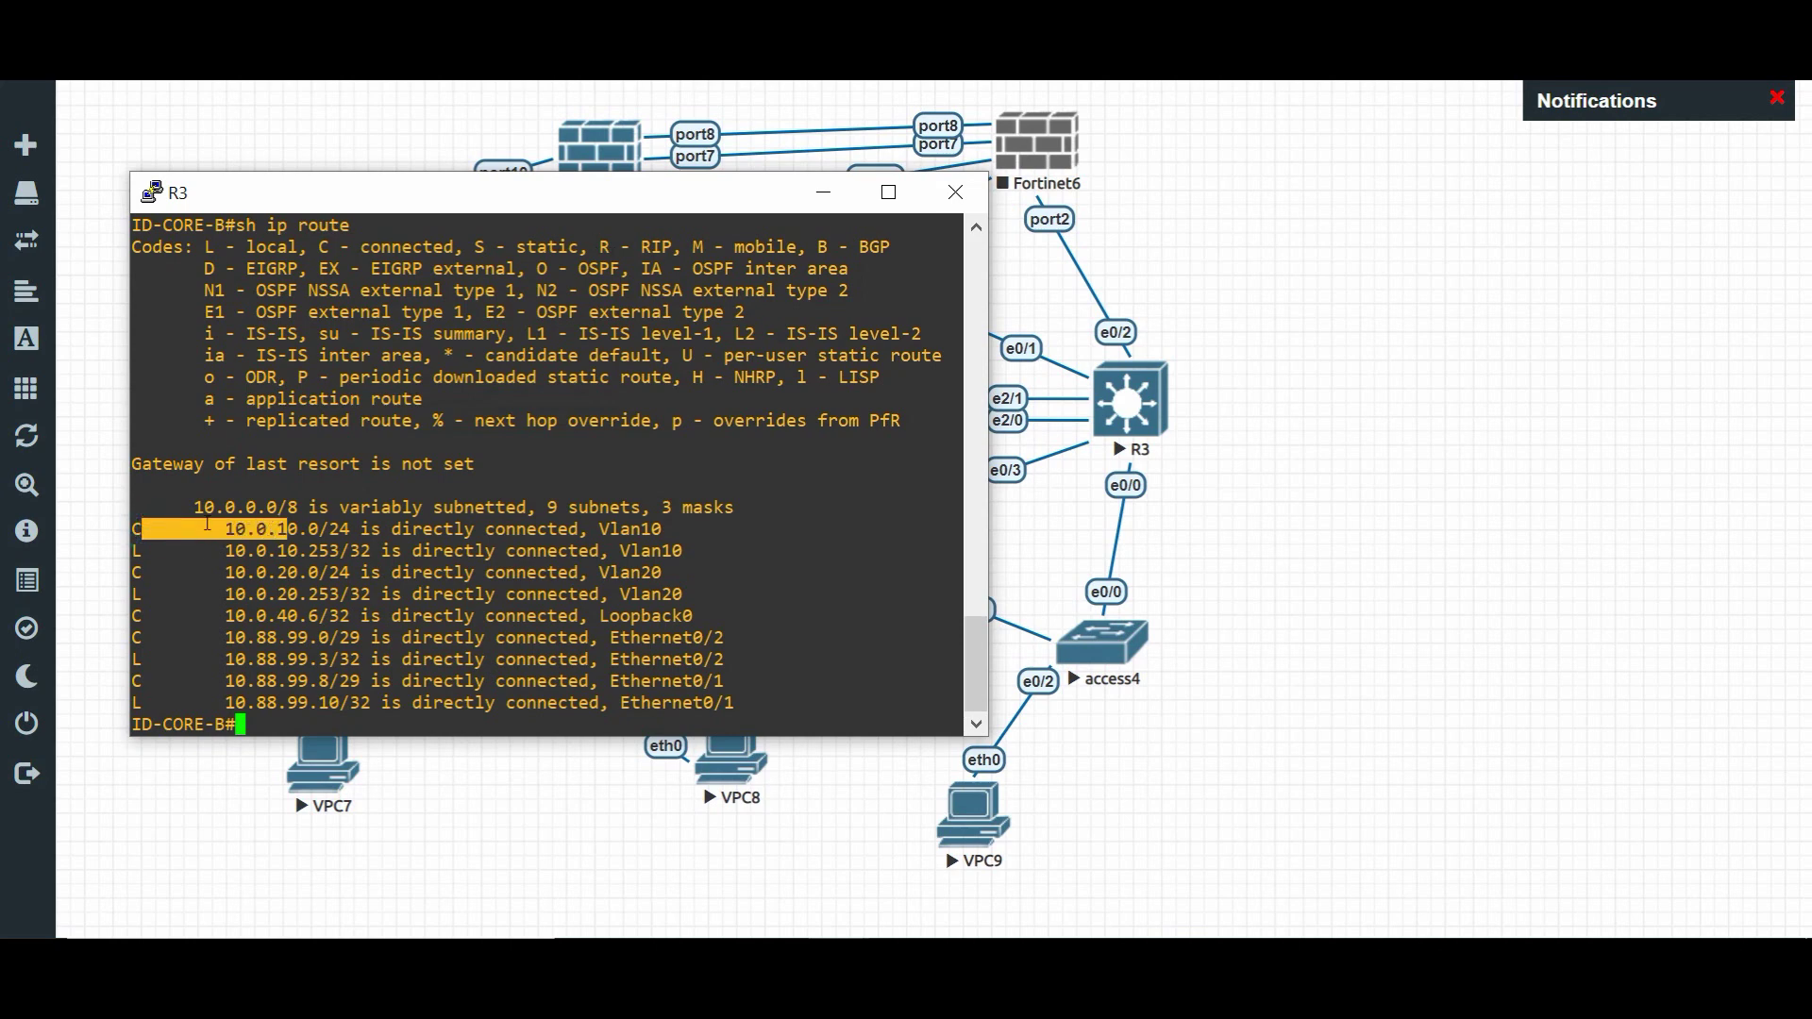
{"action": "left_click", "coordinate": [207, 523]}
{"action": "left_click_drag", "start_coordinate": [132, 527], "coordinate": [294, 529]}
{"action": "left_click_drag", "start_coordinate": [163, 574], "coordinate": [615, 618]}
{"action": "left_click", "coordinate": [267, 535]}
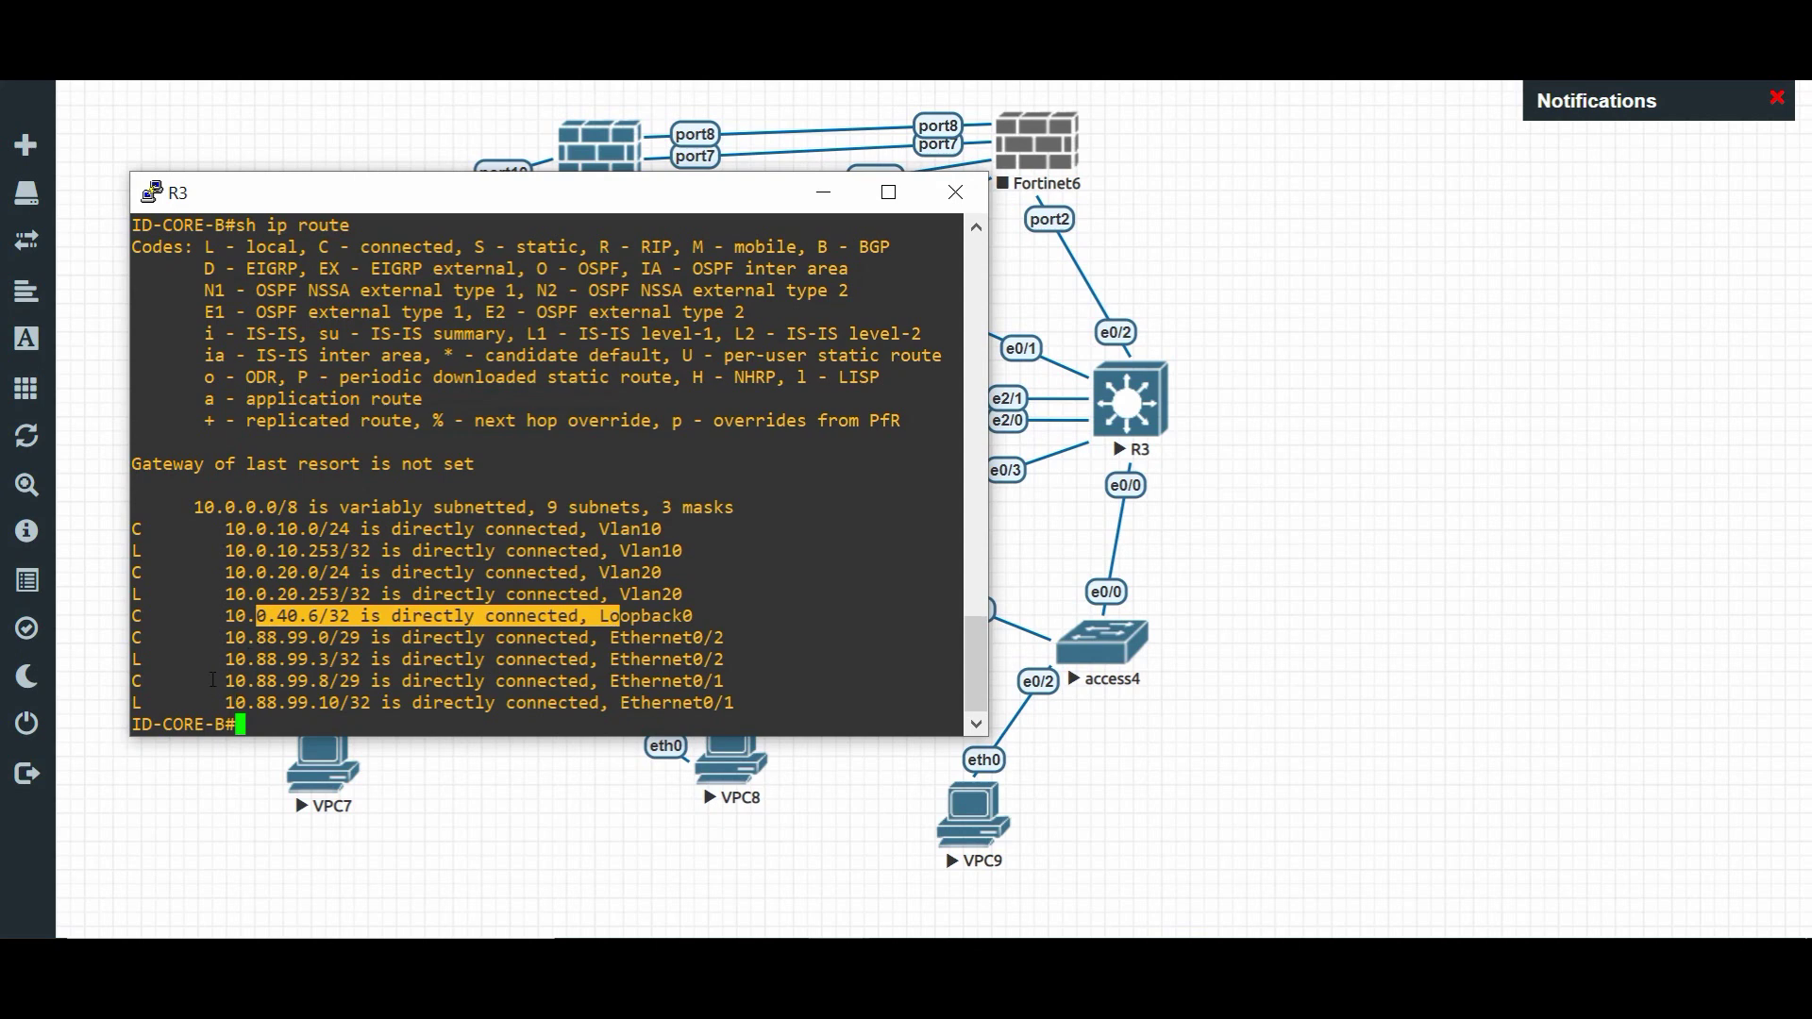
{"action": "left_click_drag", "start_coordinate": [213, 680], "coordinate": [283, 681]}
{"action": "left_click_drag", "start_coordinate": [354, 616], "coordinate": [459, 597]}
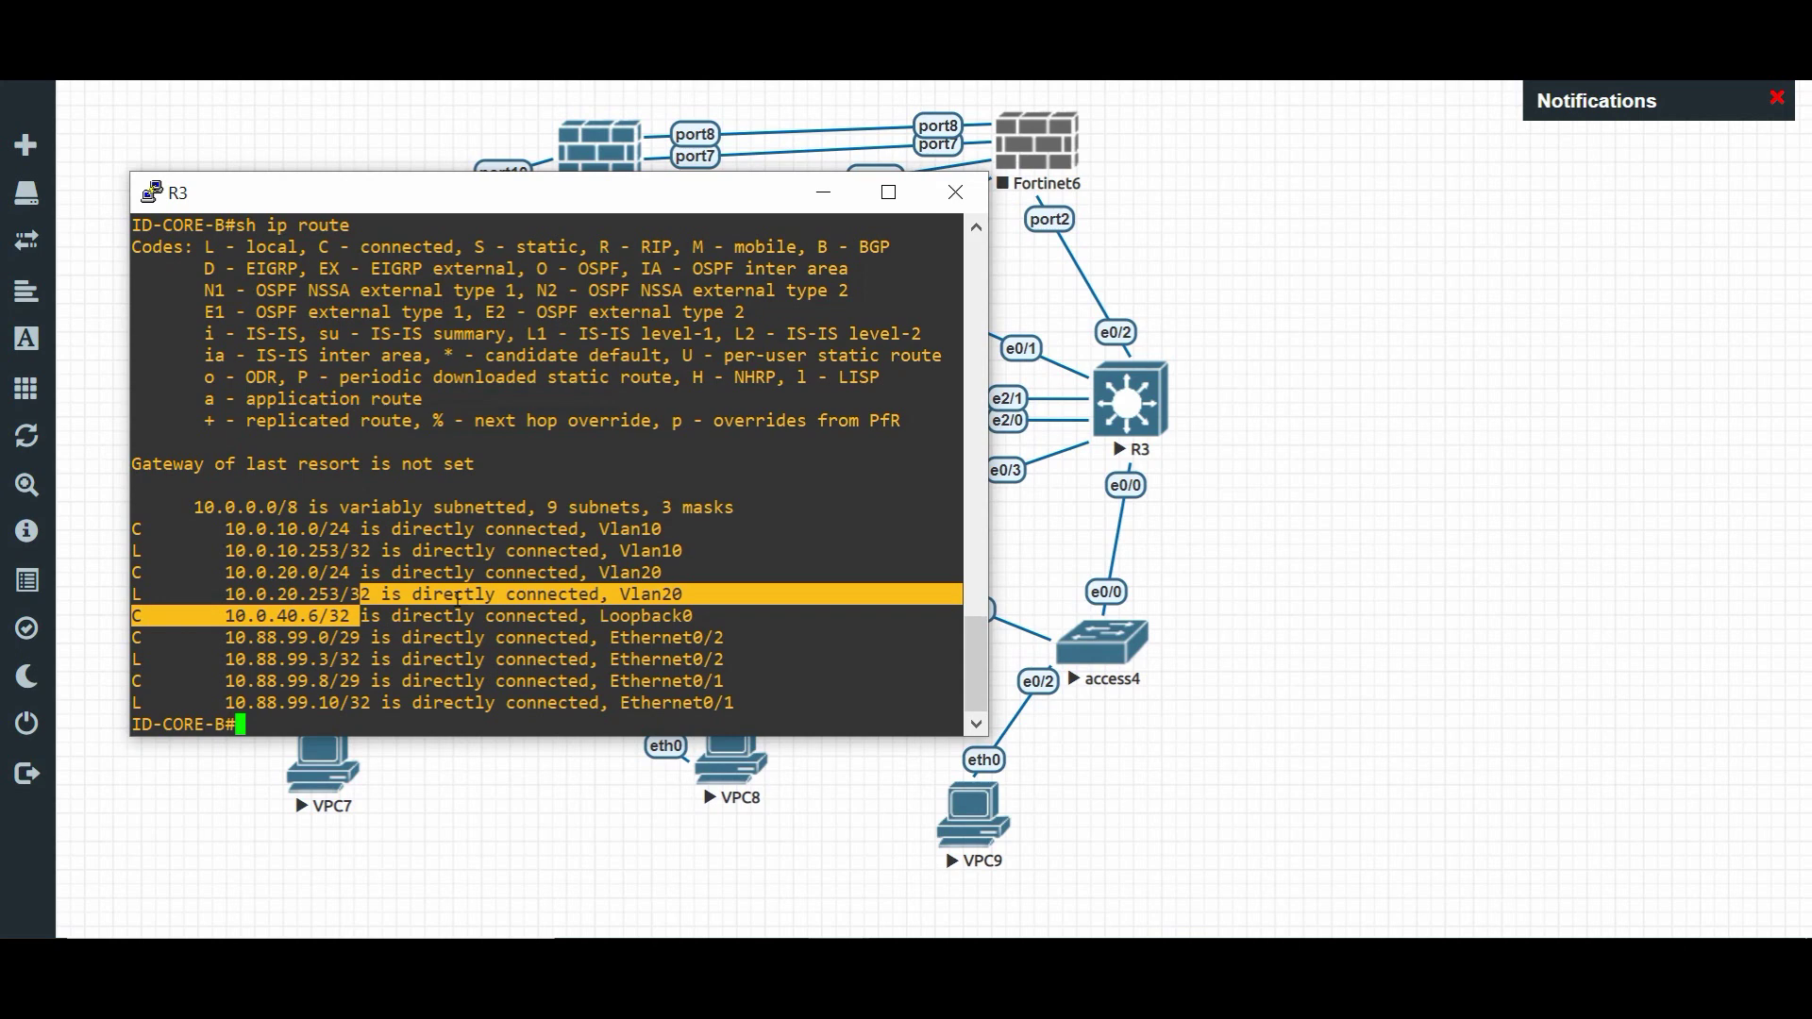
{"action": "left_click", "coordinate": [555, 470]}
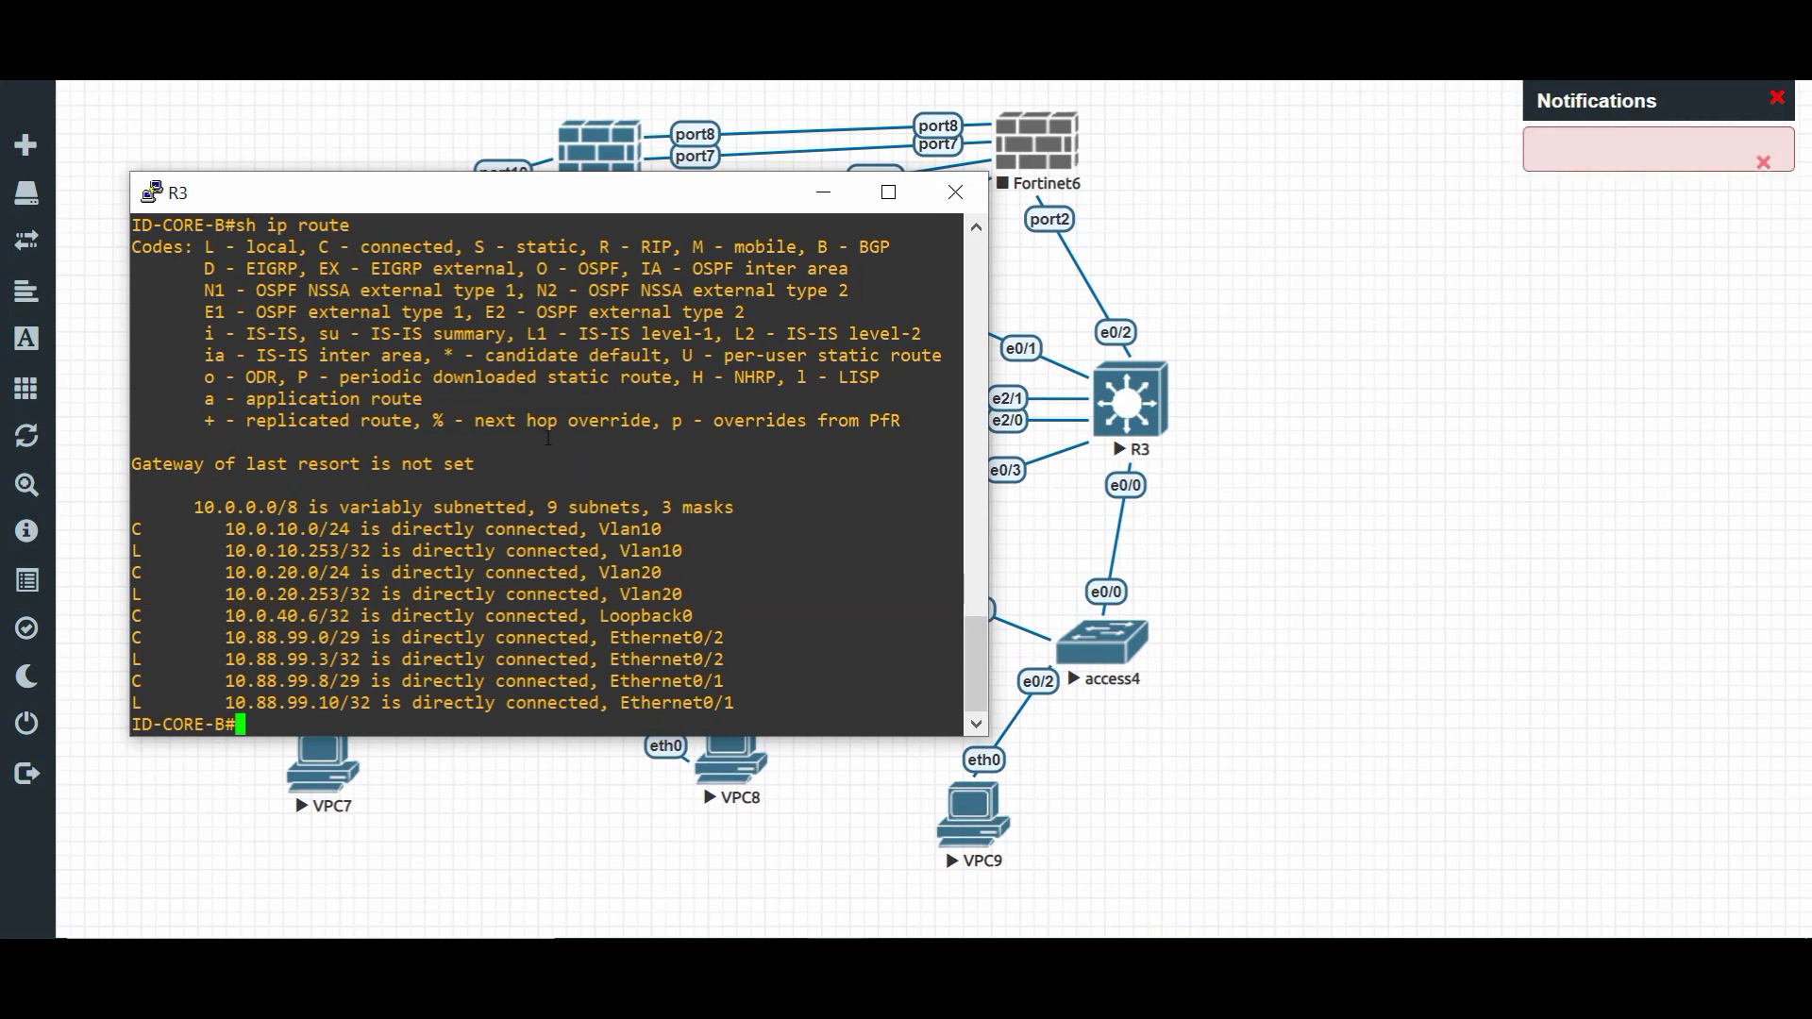
{"action": "type", "text": "sh ip rp"}
{"action": "key", "text": "Tab"}
{"action": "type", "text": "sh"}
{"action": "key", "text": "Return"}
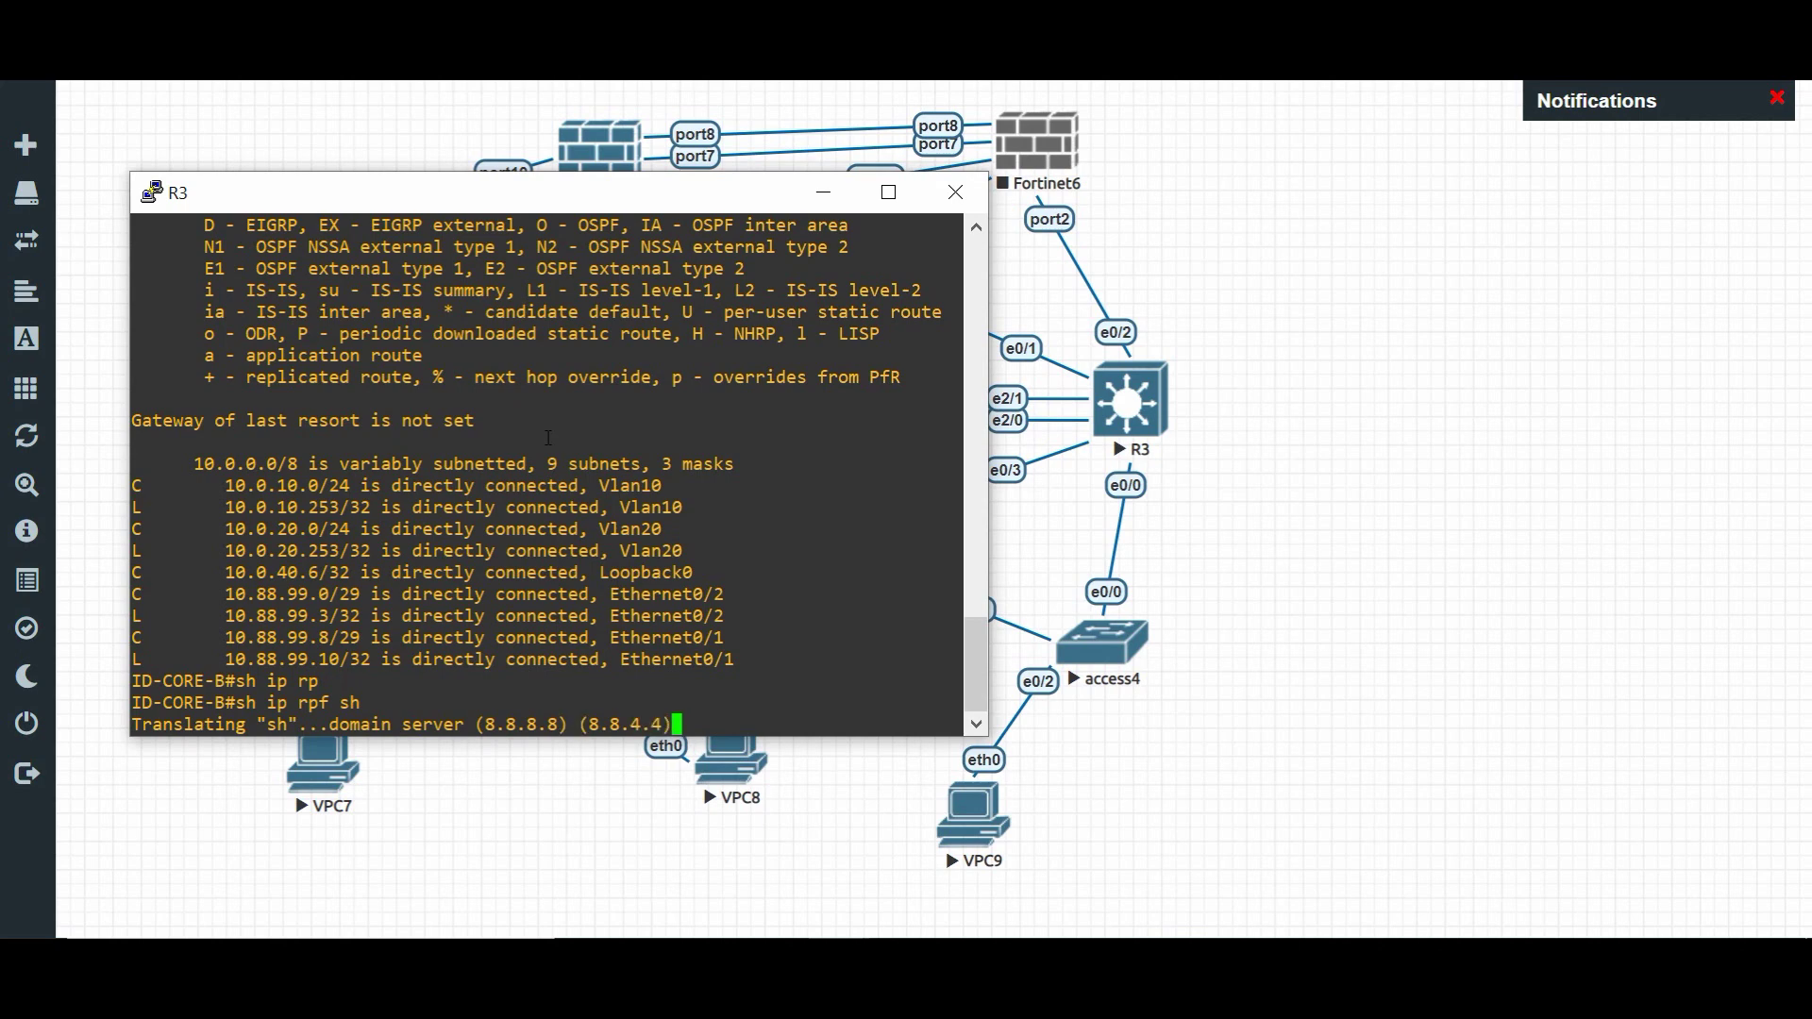
{"action": "left_click_drag", "start_coordinate": [528, 201], "coordinate": [1218, 90]}
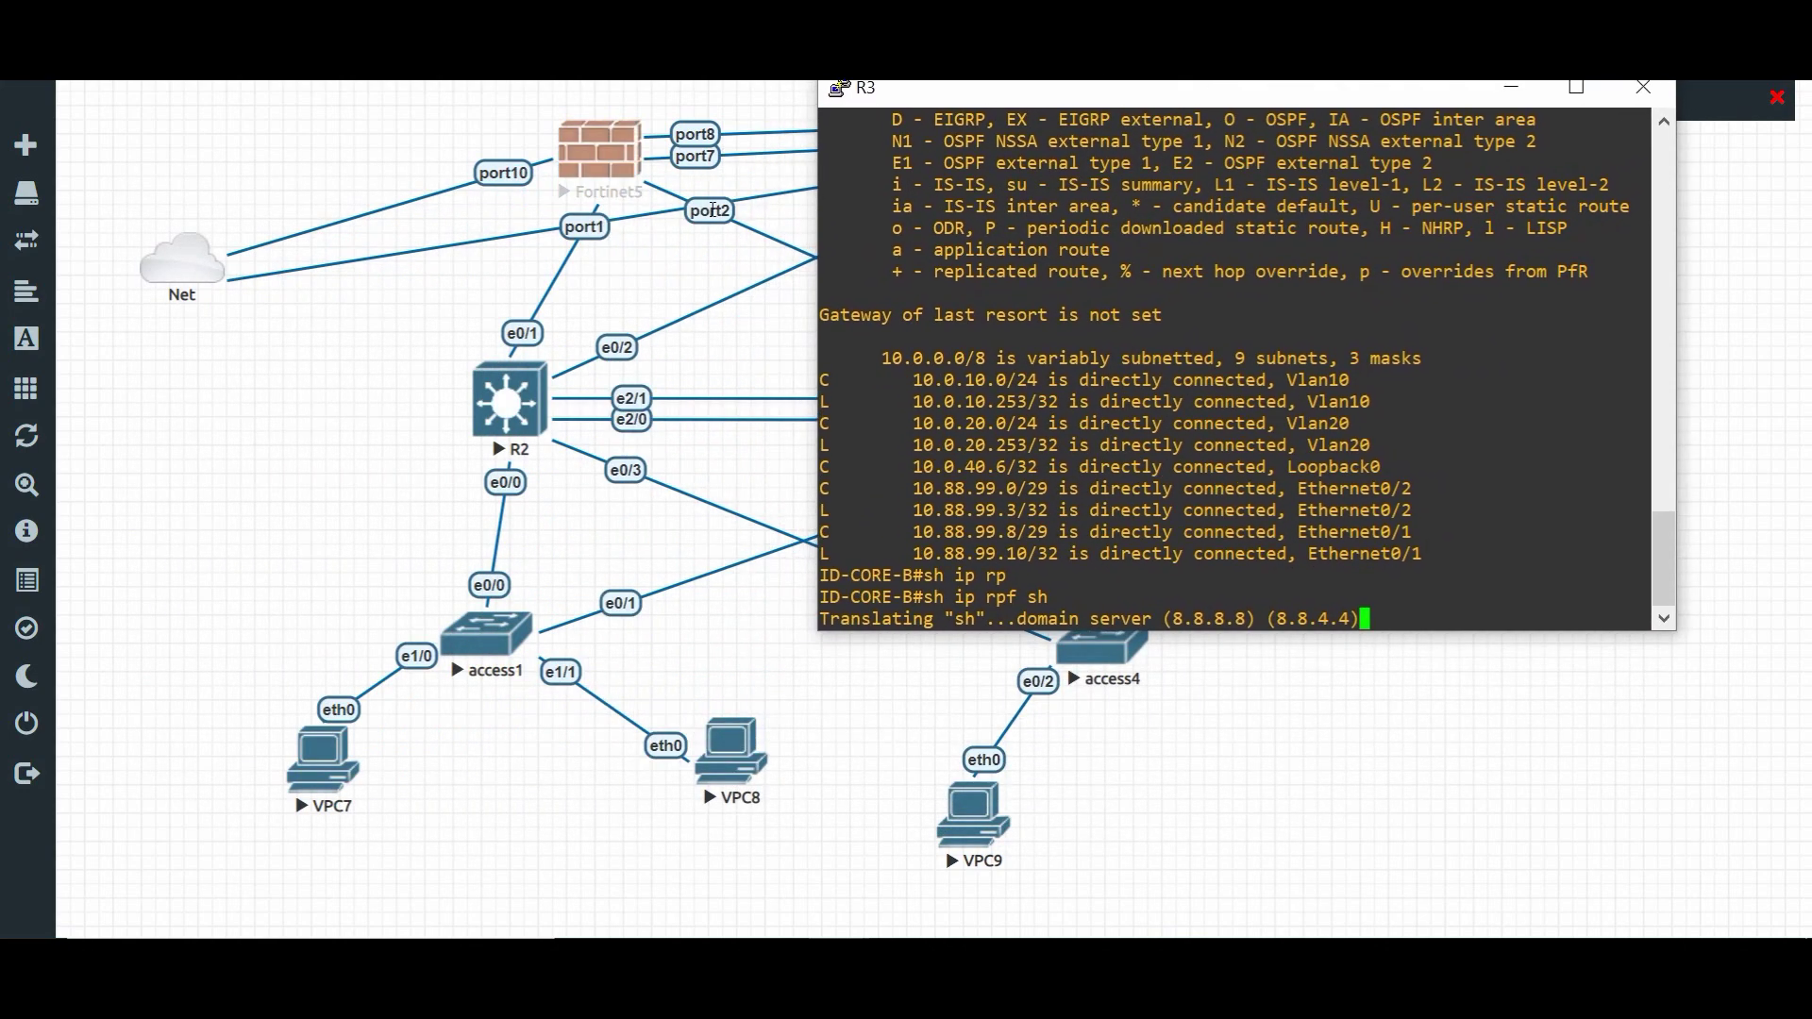
- Display R3's routing protocols and highlight the 10.0.40.6 network under OSPF 2
{"action": "key", "text": "Return"}
{"action": "key", "text": "Return"}
{"action": "key", "text": "Return"}
{"action": "key", "text": "Return"}
{"action": "key", "text": "Return"}
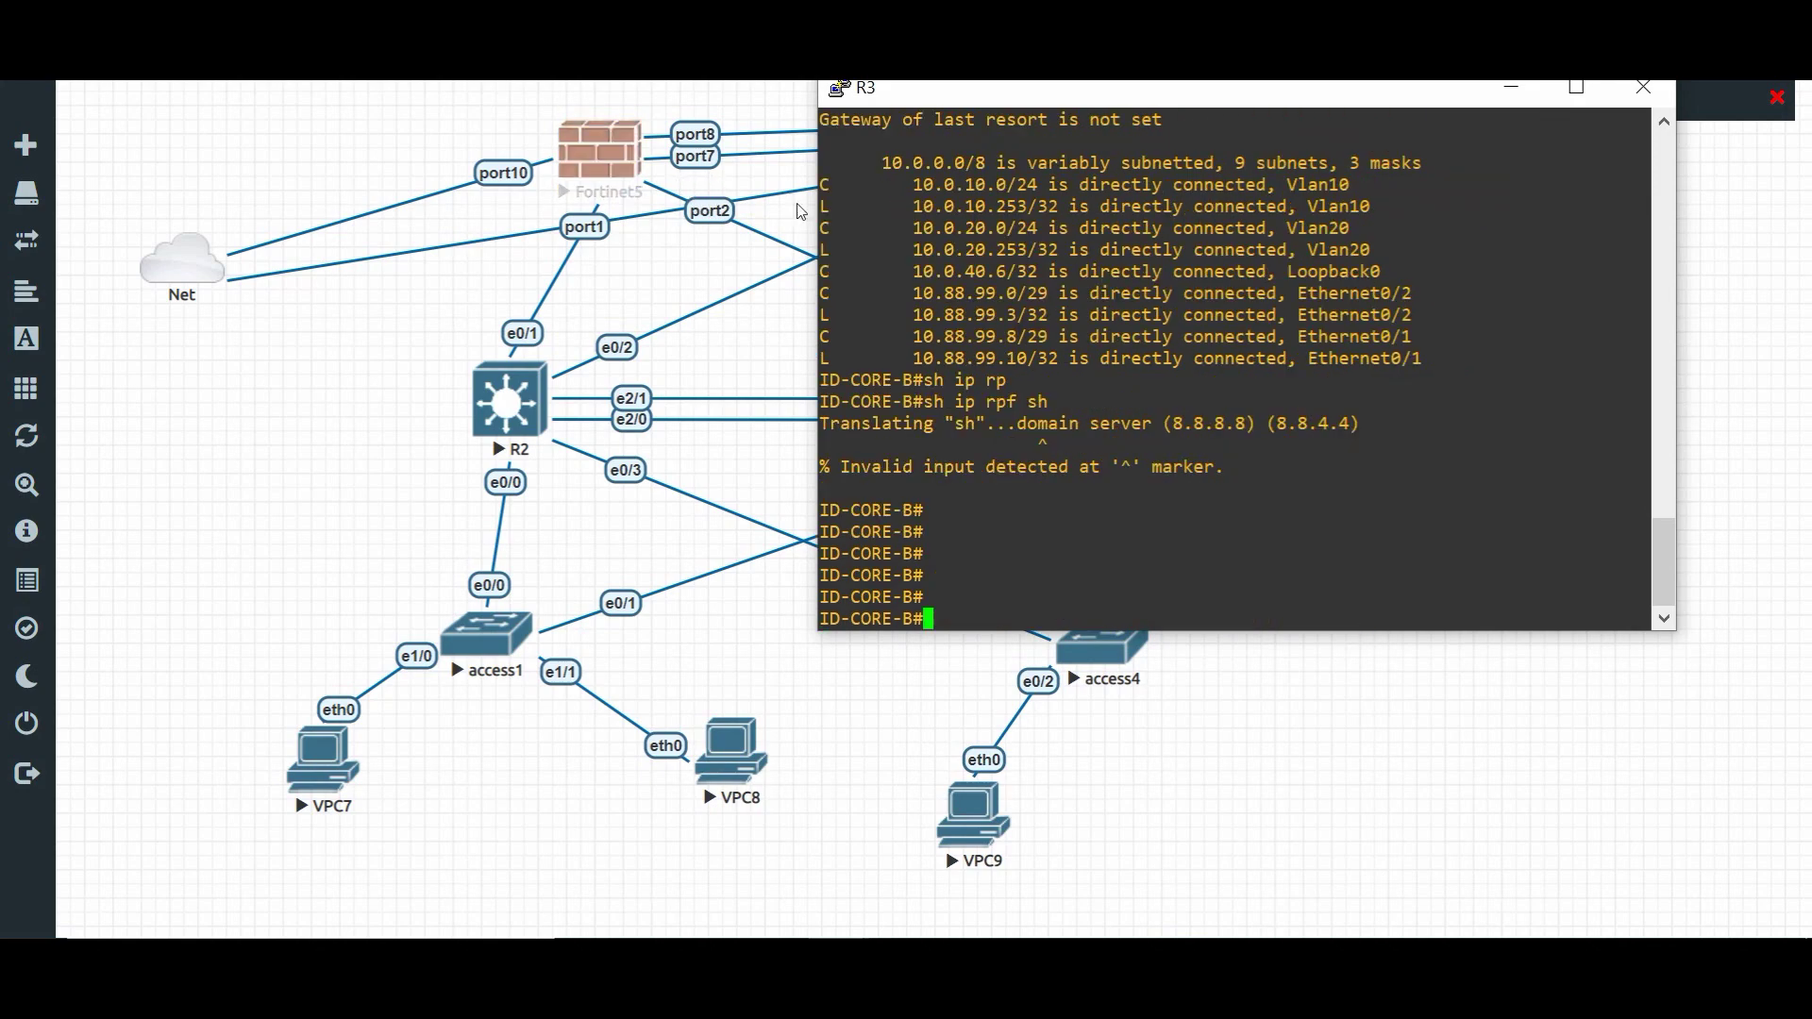
{"action": "type", "text": "sh ip pro"}
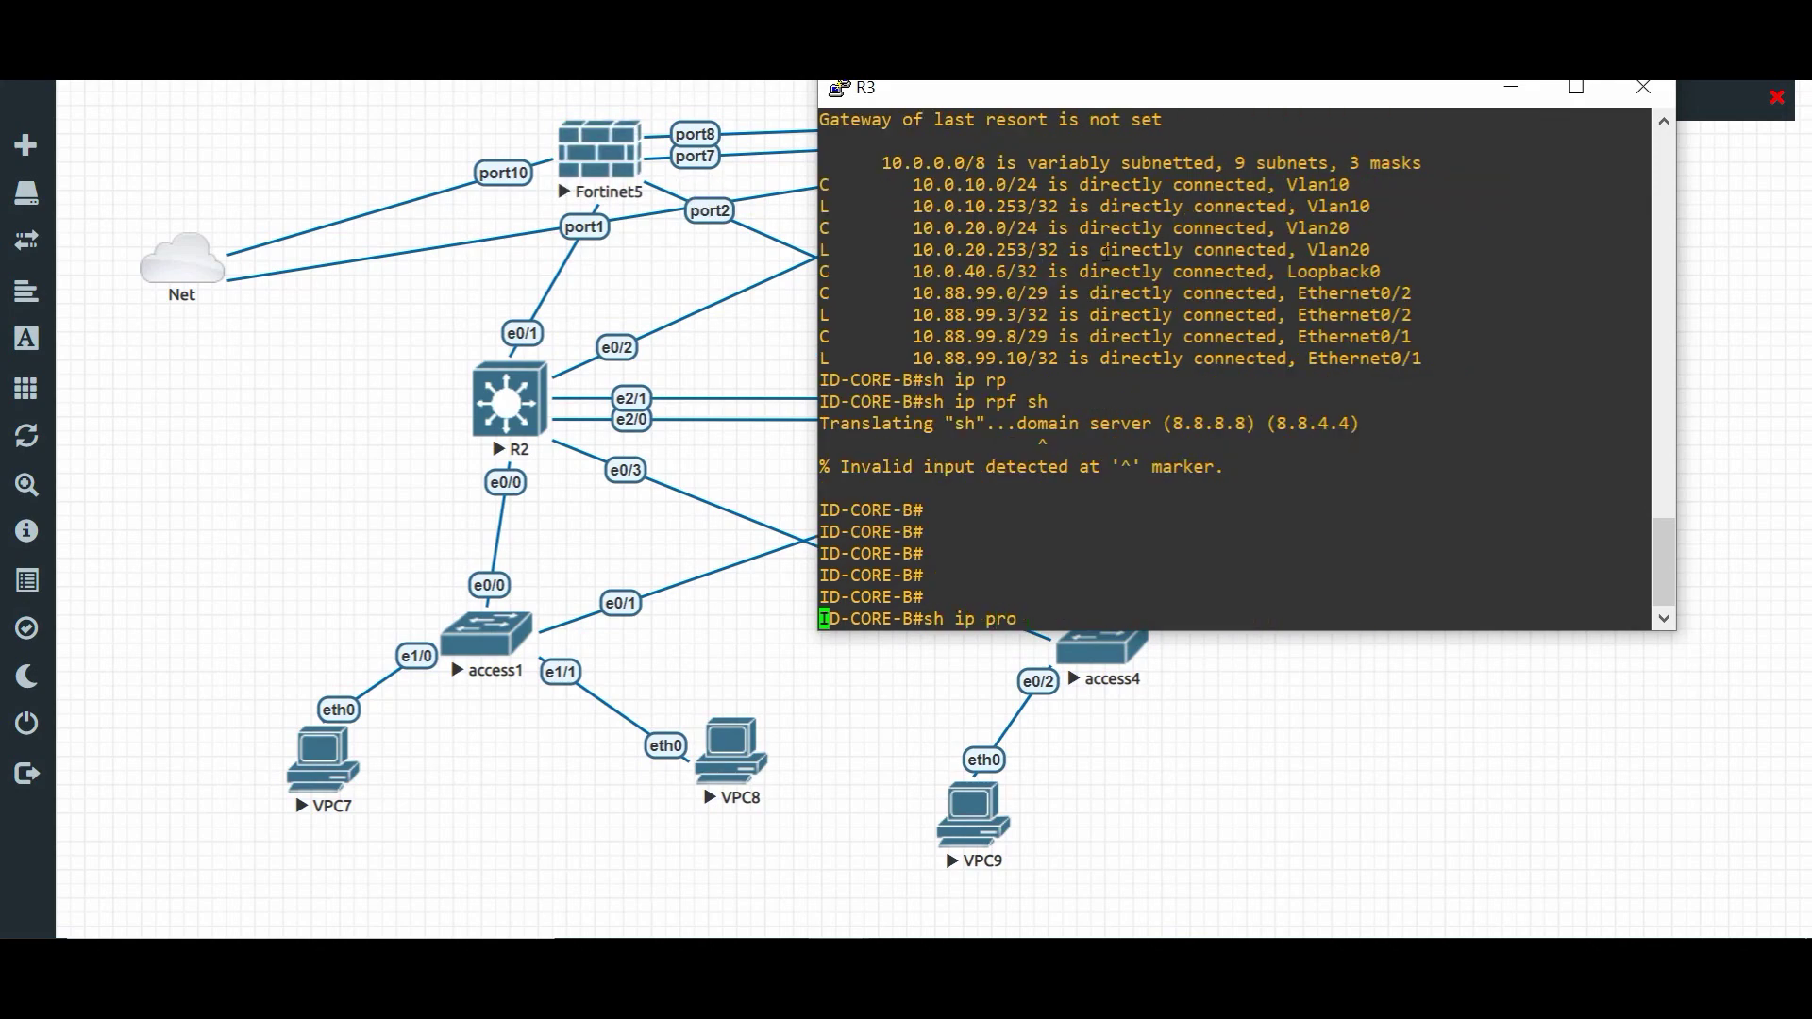
{"action": "key", "text": "Tab"}
{"action": "key", "text": "Return"}
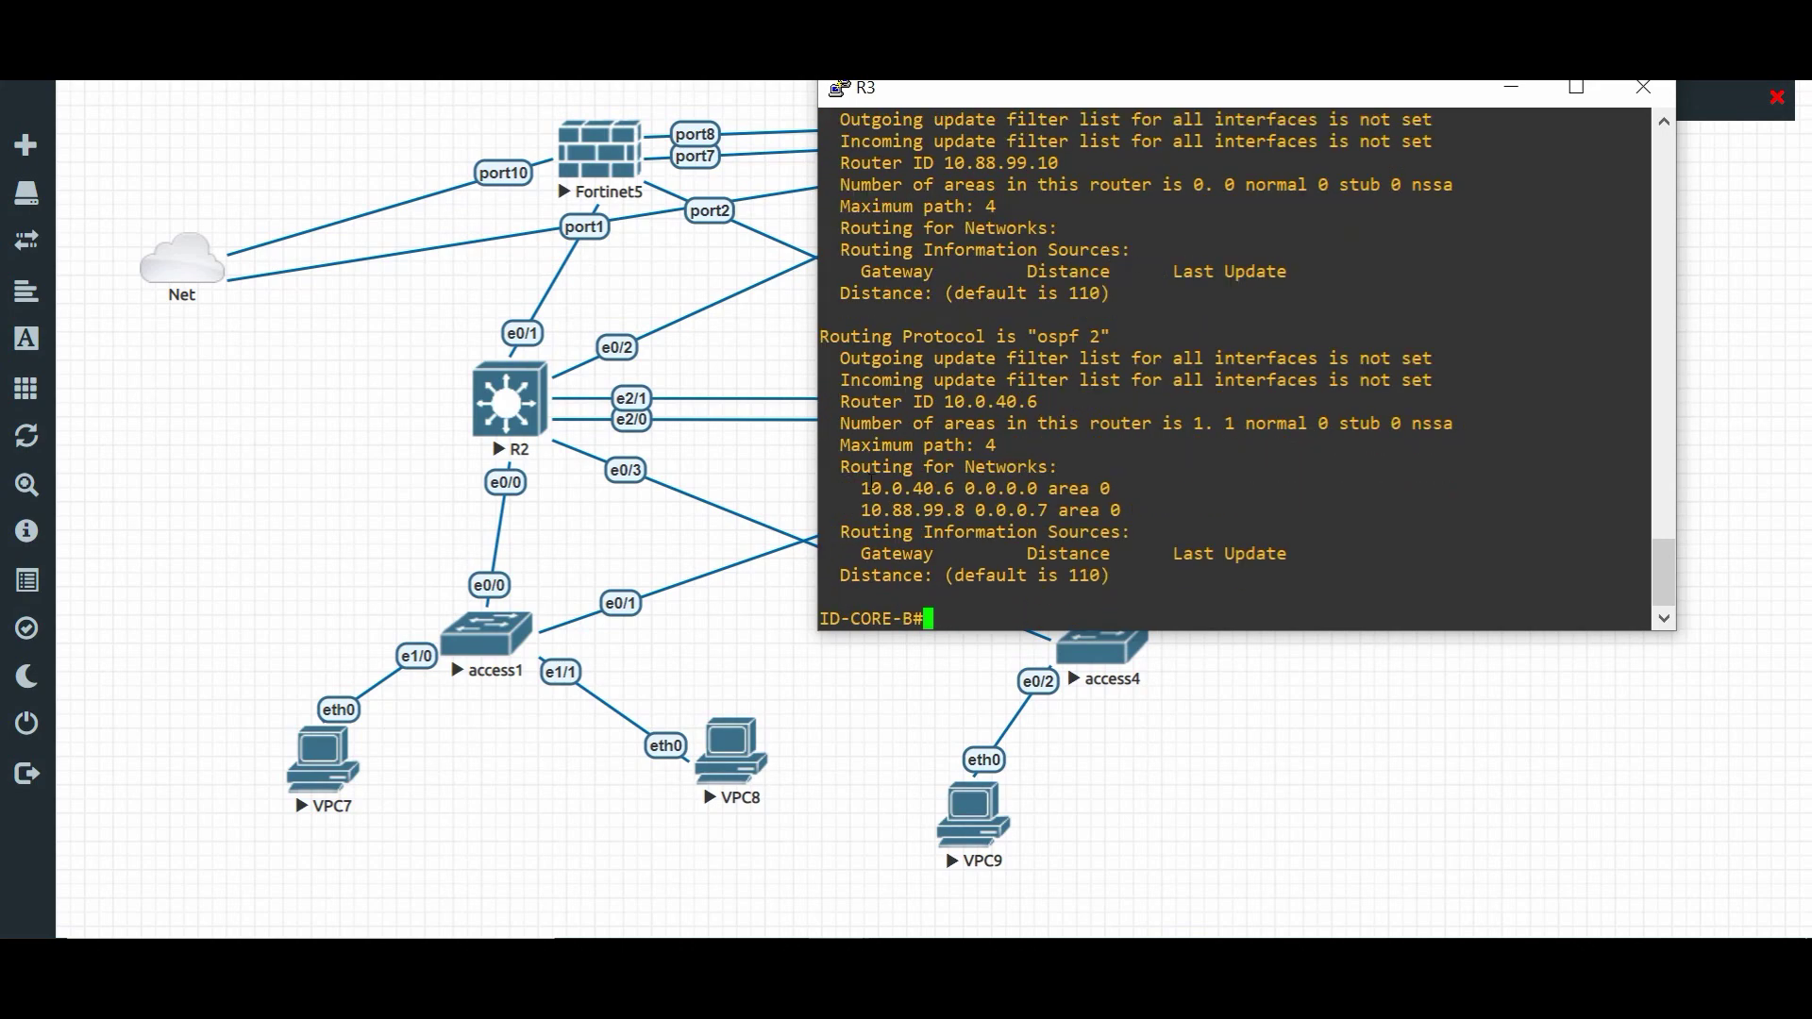
{"action": "left_click_drag", "start_coordinate": [862, 486], "coordinate": [1078, 488]}
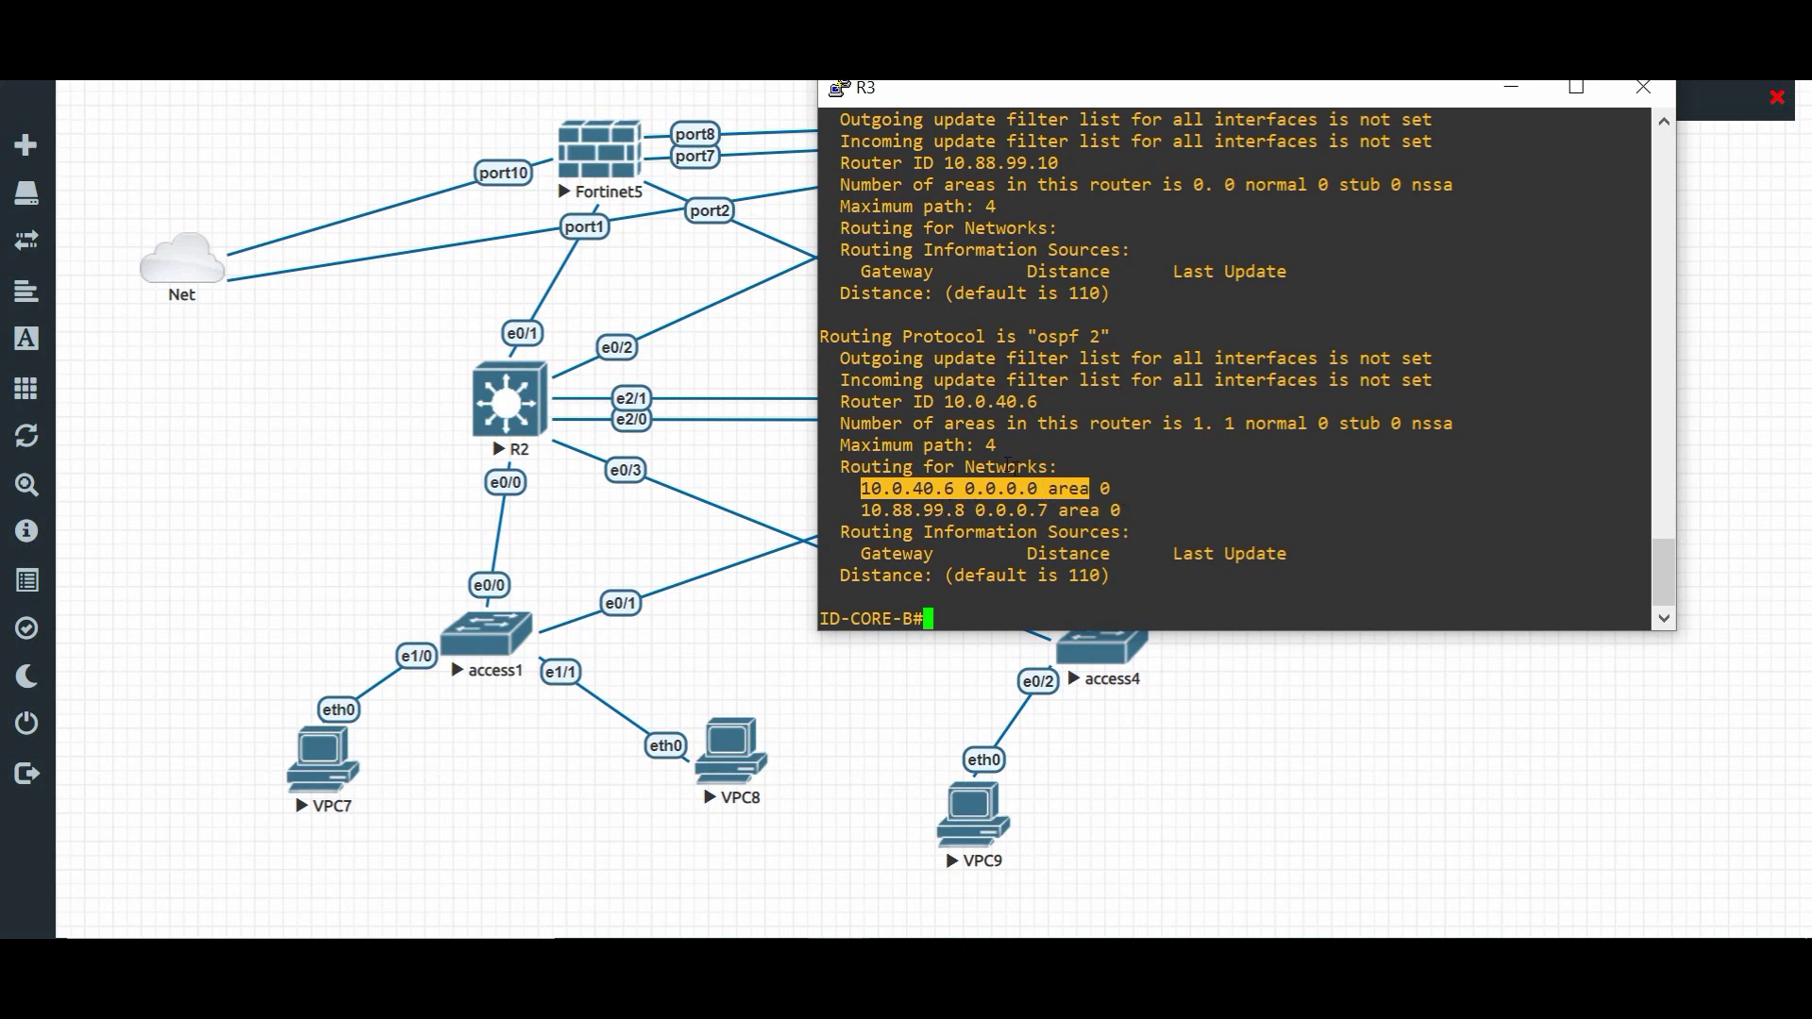
- Re-enter global configuration mode and type router ospf 2
{"action": "type", "text": "conf t"}
{"action": "key", "text": "Return"}
{"action": "key", "text": "Return"}
{"action": "key", "text": "Return"}
{"action": "key", "text": "Return"}
{"action": "type", "text": "router  "}
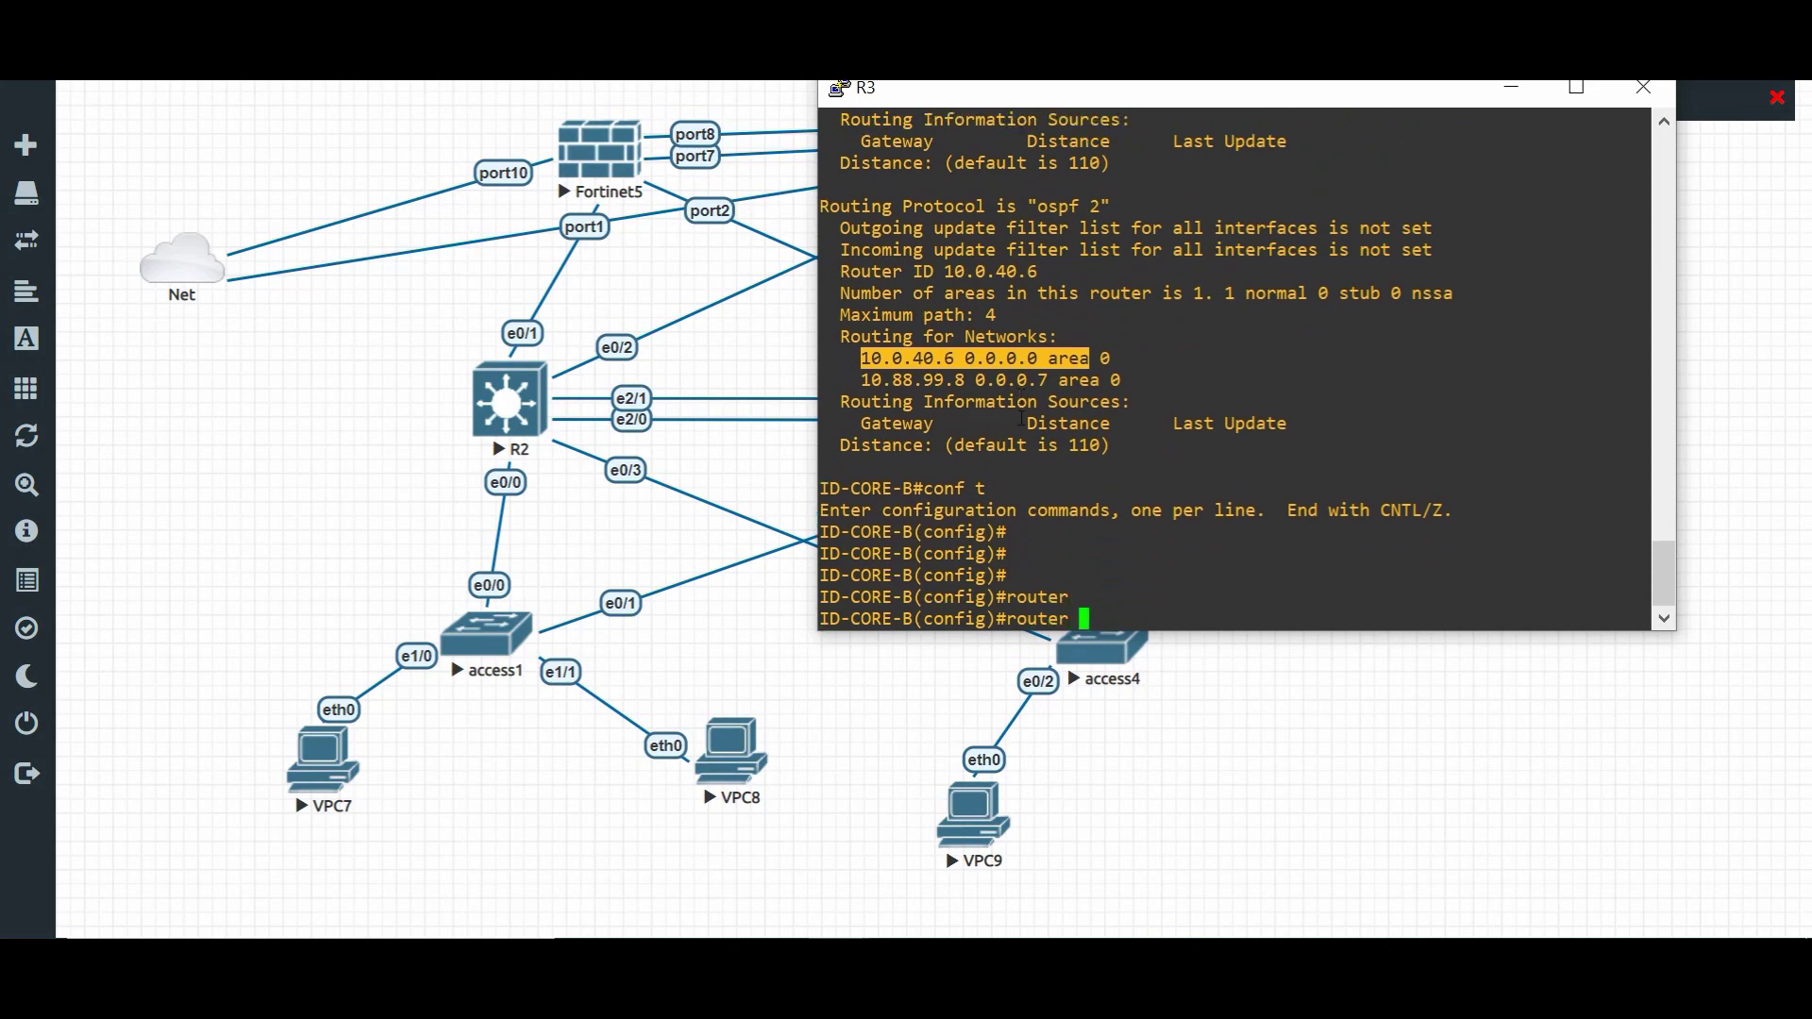
{"action": "type", "text": "ospf 2"}
- Under OSPF 2, add network 10.0.10.0 0.0.0.255 in area 0
{"action": "key", "text": "Return"}
{"action": "scroll", "coordinate": [1029, 384], "scroll_direction": "up", "scroll_amount": 12}
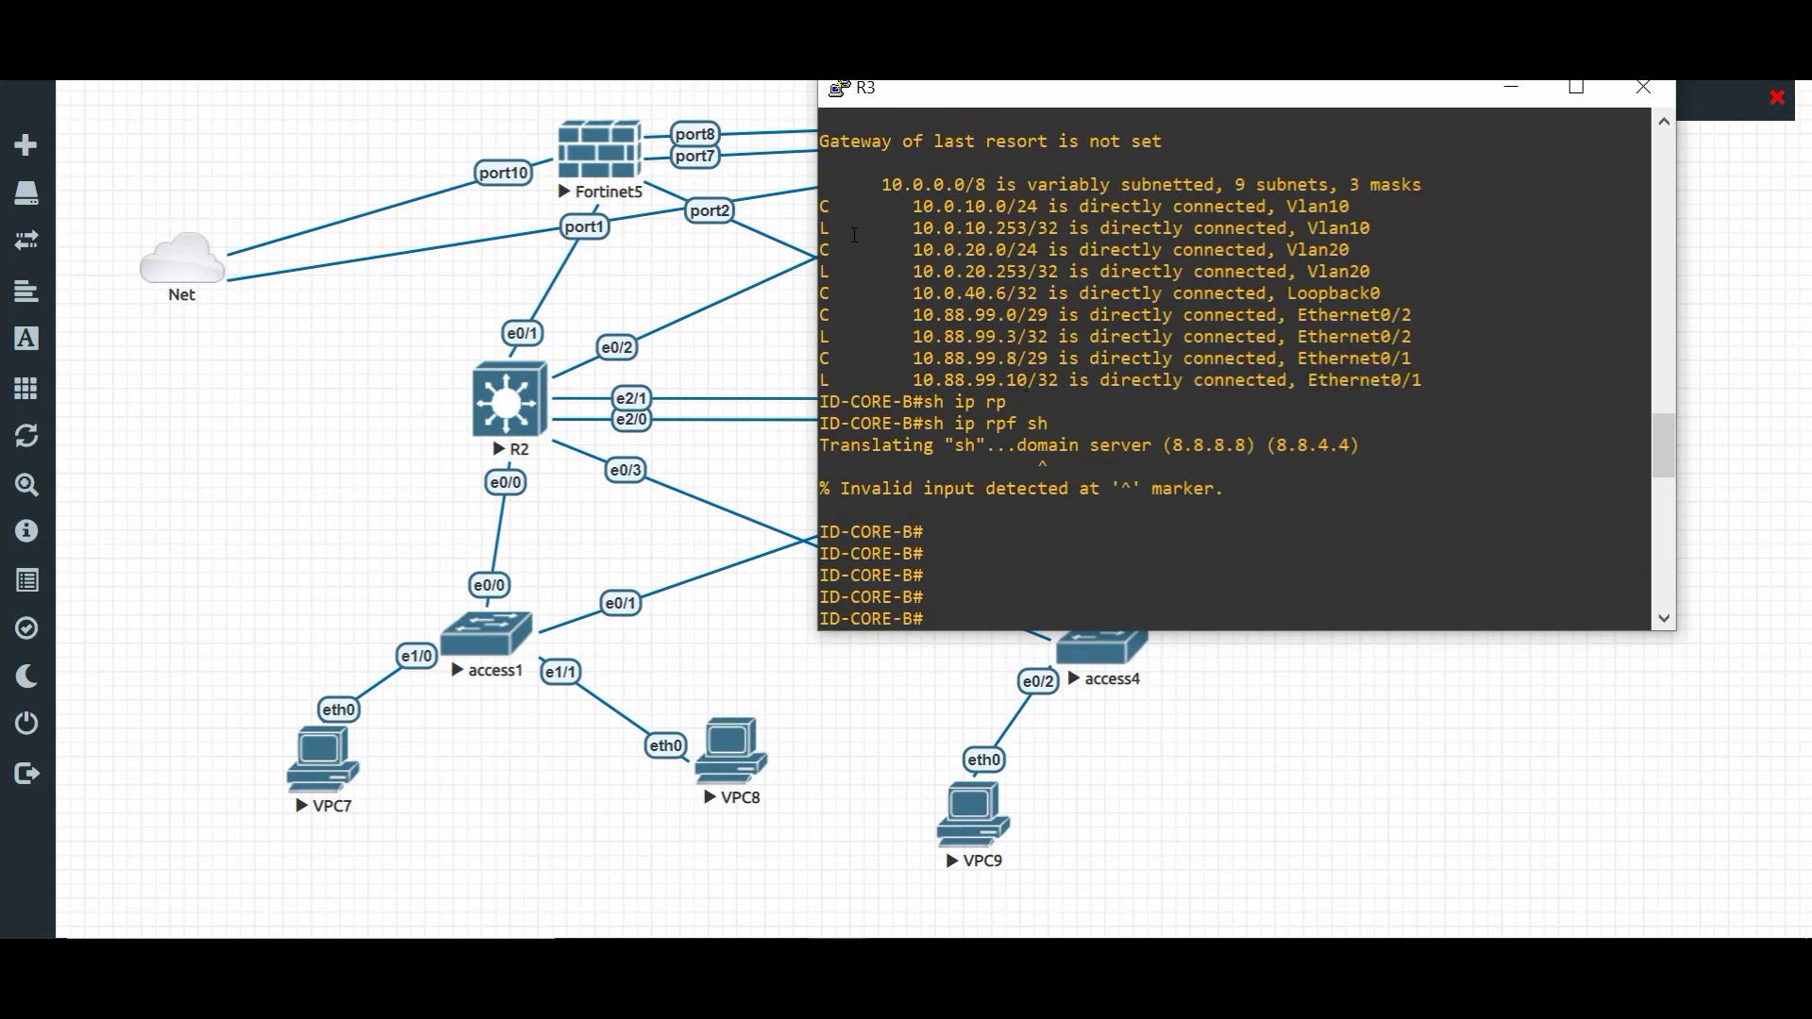
{"action": "left_click_drag", "start_coordinate": [911, 205], "coordinate": [1083, 207]}
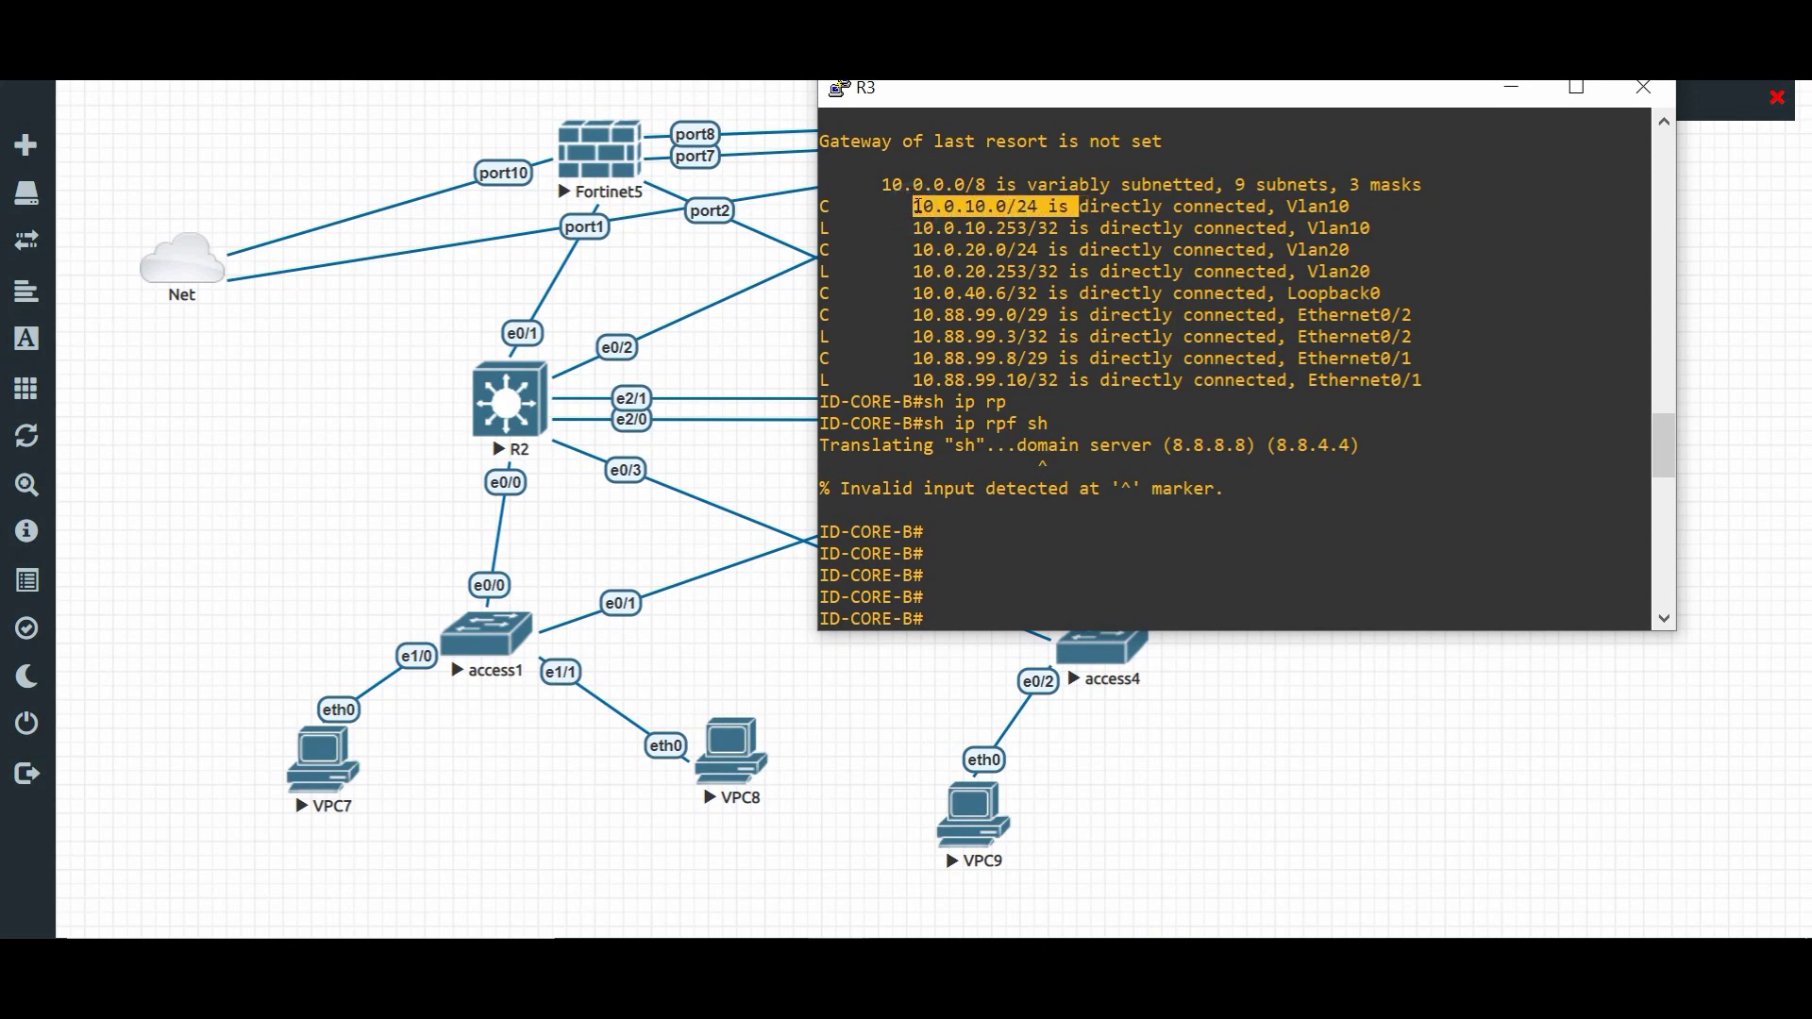
{"action": "left_click_drag", "start_coordinate": [910, 251], "coordinate": [1037, 251]}
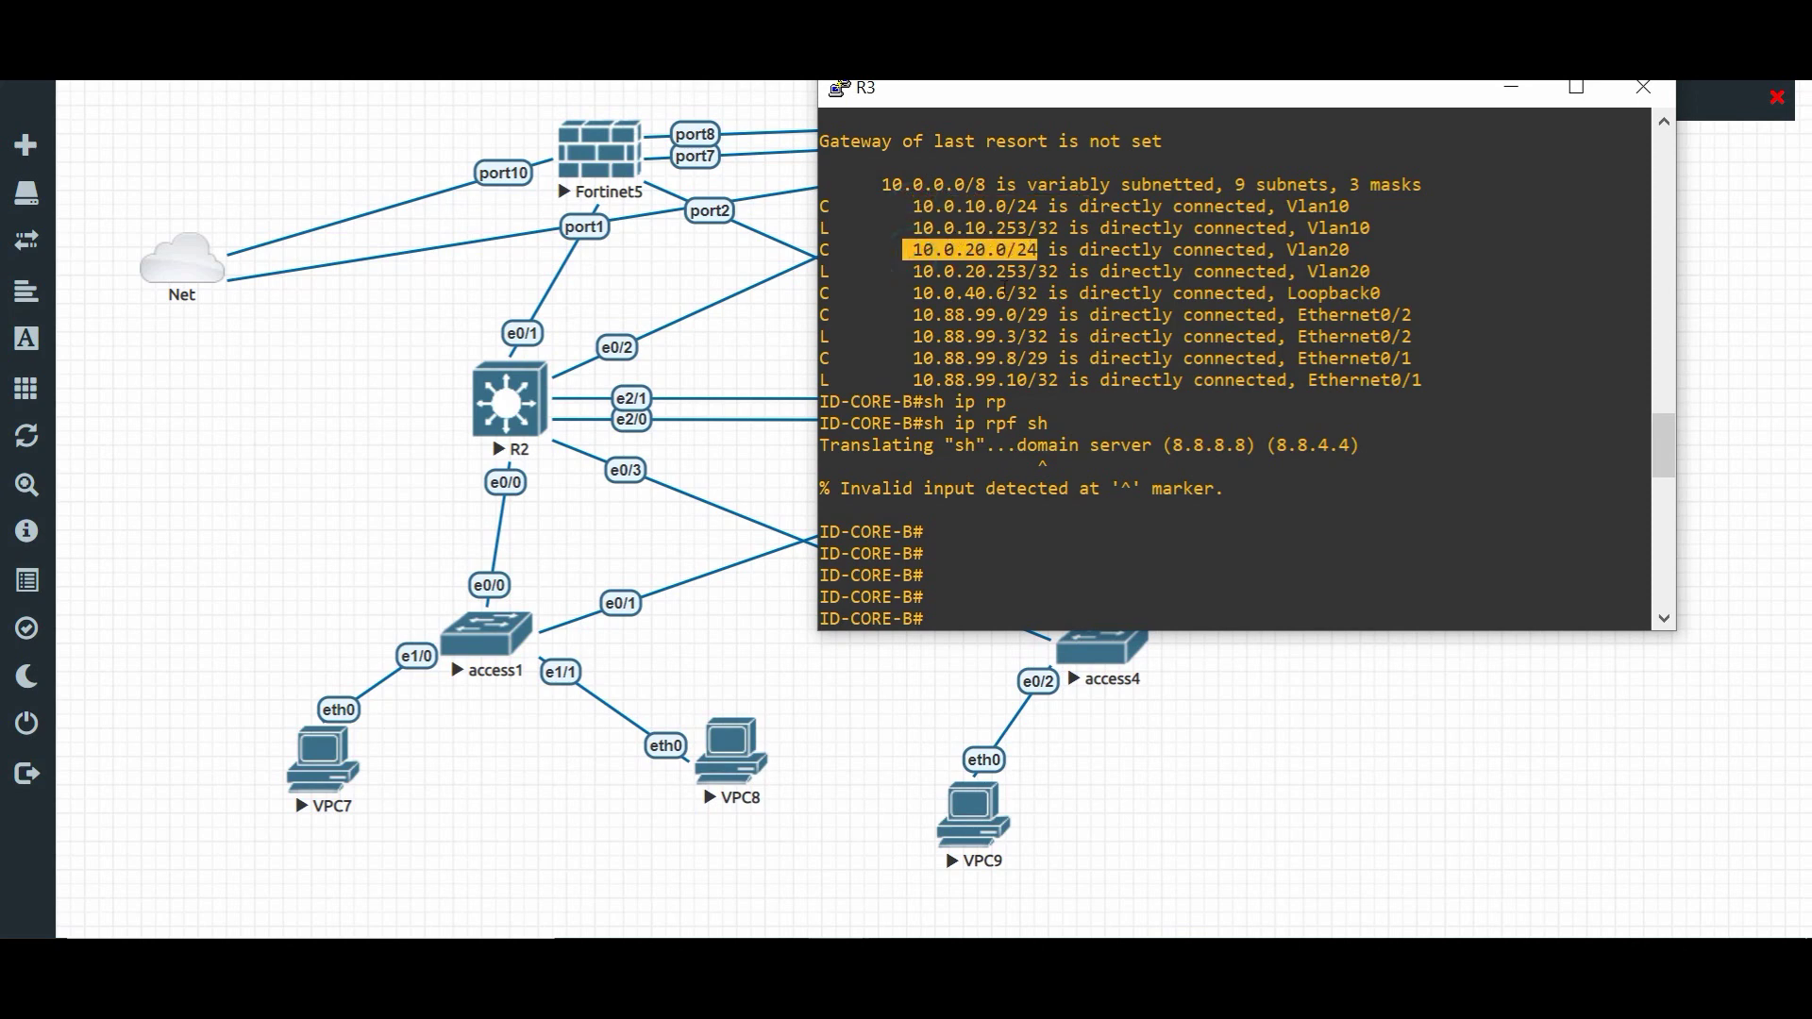
{"action": "scroll", "coordinate": [979, 354], "scroll_direction": "down", "scroll_amount": 12}
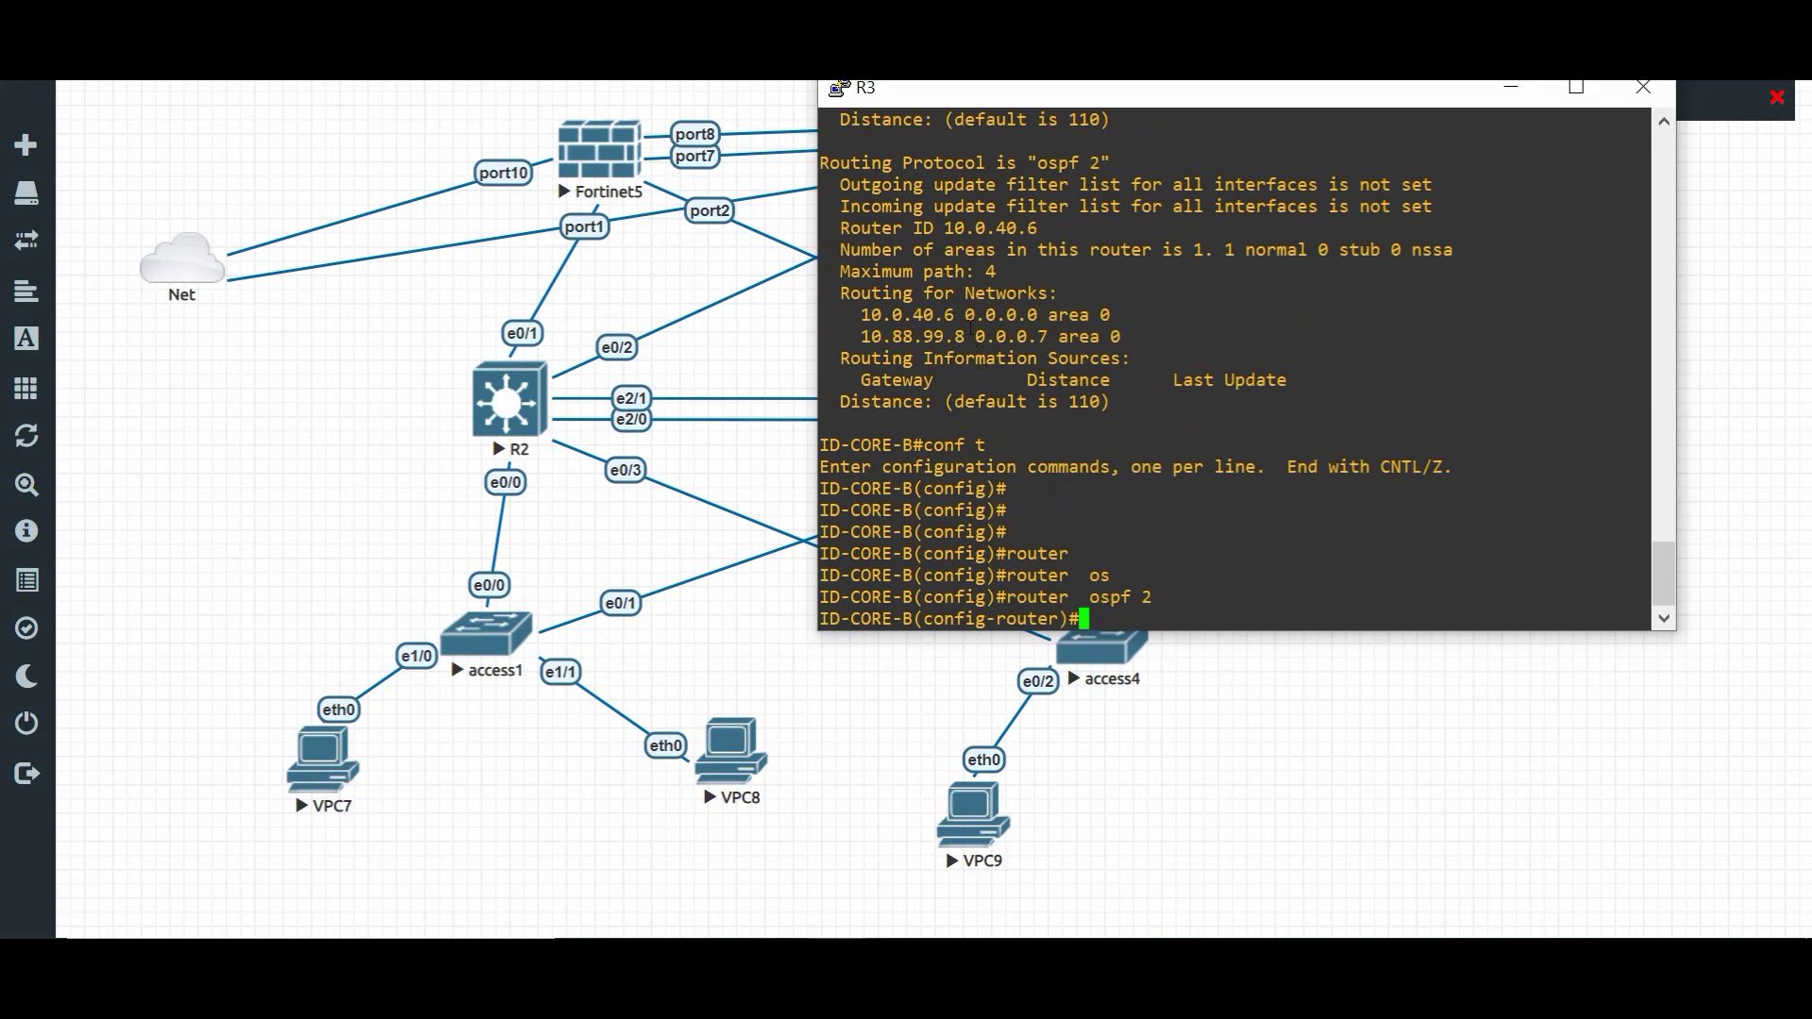
{"action": "type", "text": "net"}
{"action": "key", "text": "Tab"}
{"action": "type", "text": "10.0.10."}
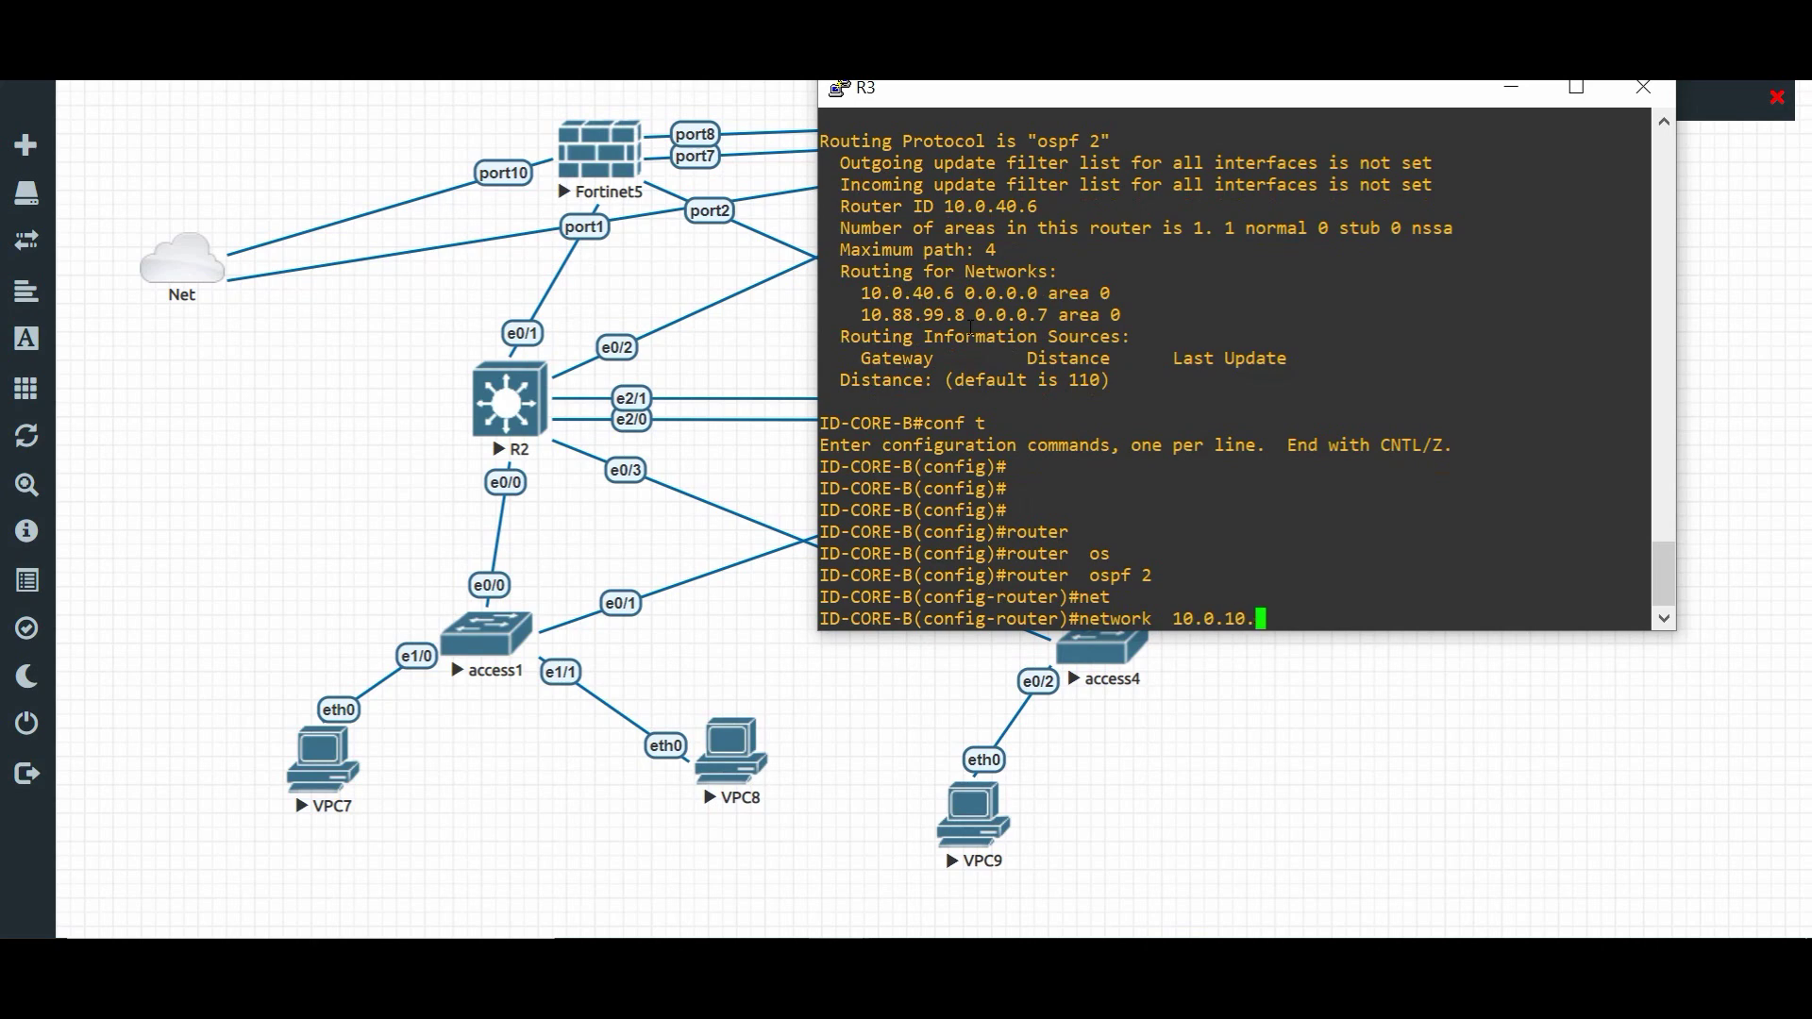
{"action": "type", "text": "0 0.0.0.0255"}
{"action": "key", "text": "BackSpace"}
{"action": "key", "text": "BackSpace"}
{"action": "key", "text": "BackSpace"}
{"action": "key", "text": "BackSpace"}
{"action": "key", "text": "BackSpace"}
{"action": "key", "text": "BackSpace"}
{"action": "key", "text": "BackSpace"}
{"action": "type", "text": "255 are"}
{"action": "type", "text": "0"}
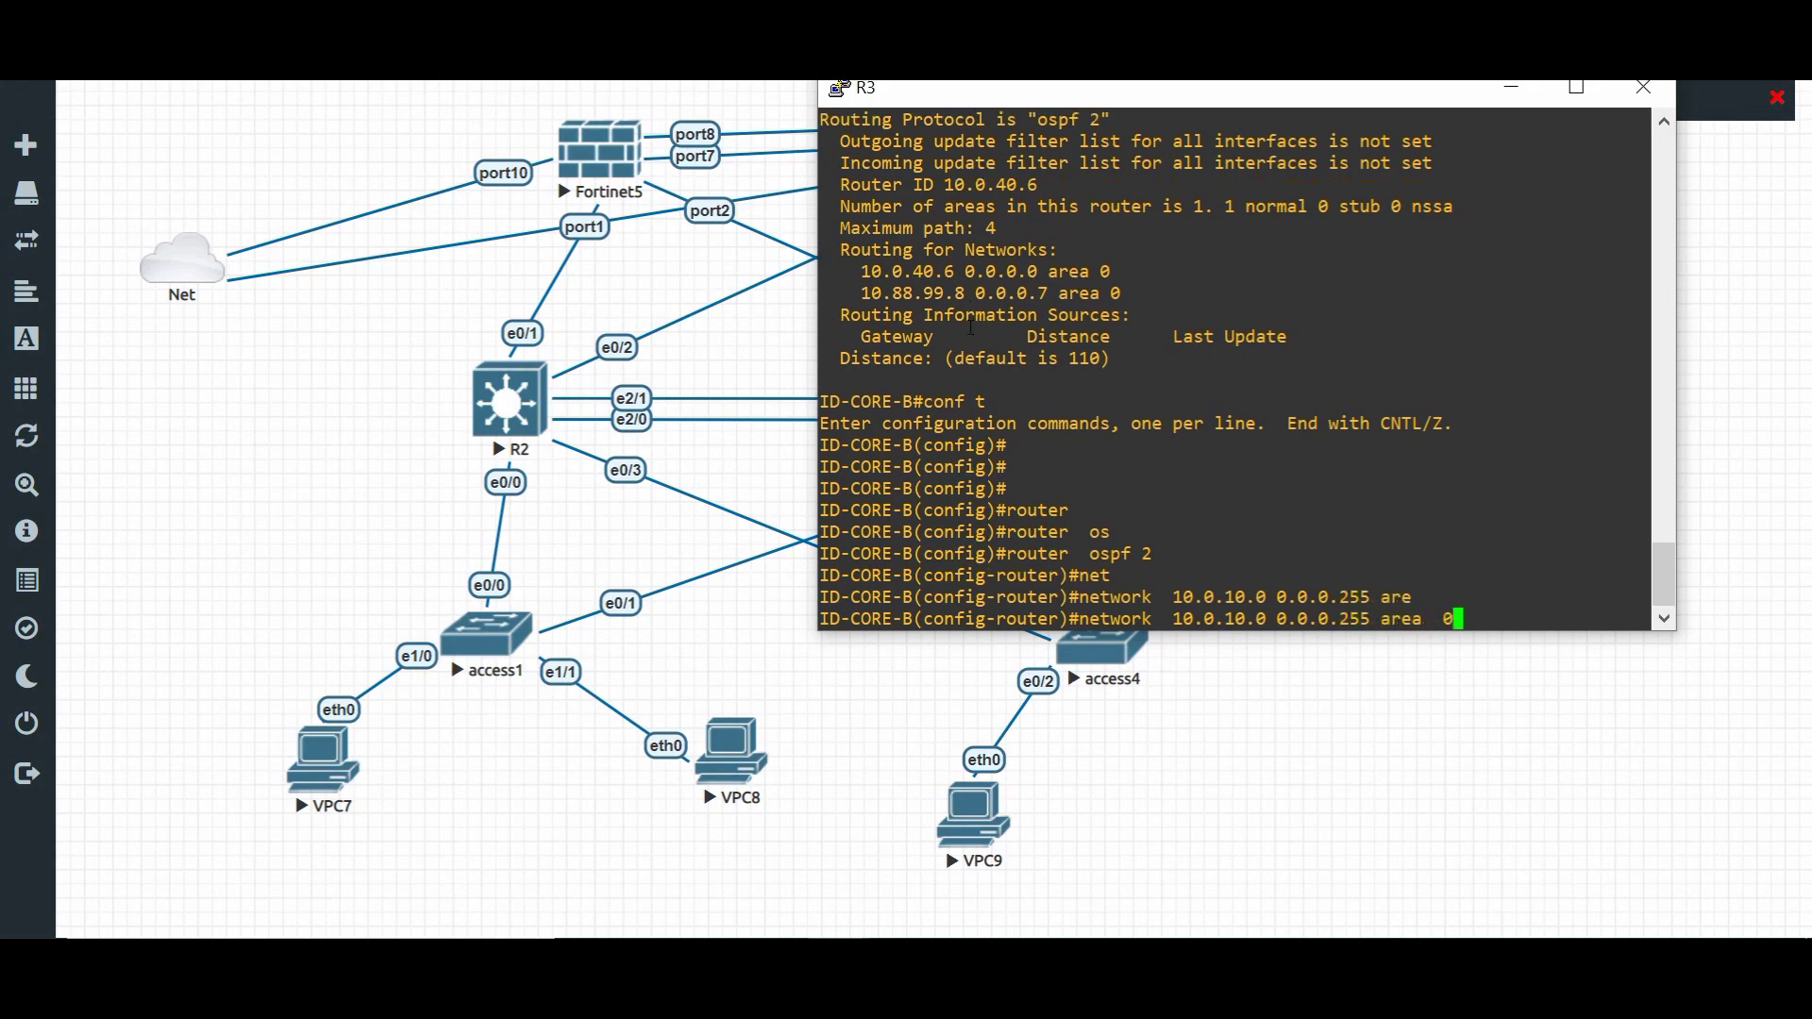
{"action": "key", "text": "Return"}
- Add network 10.0.20.0 0.0.0.255 in area 0
{"action": "type", "text": "net"}
{"action": "key", "text": "Tab"}
{"action": "type", "text": "10.0.20.0"}
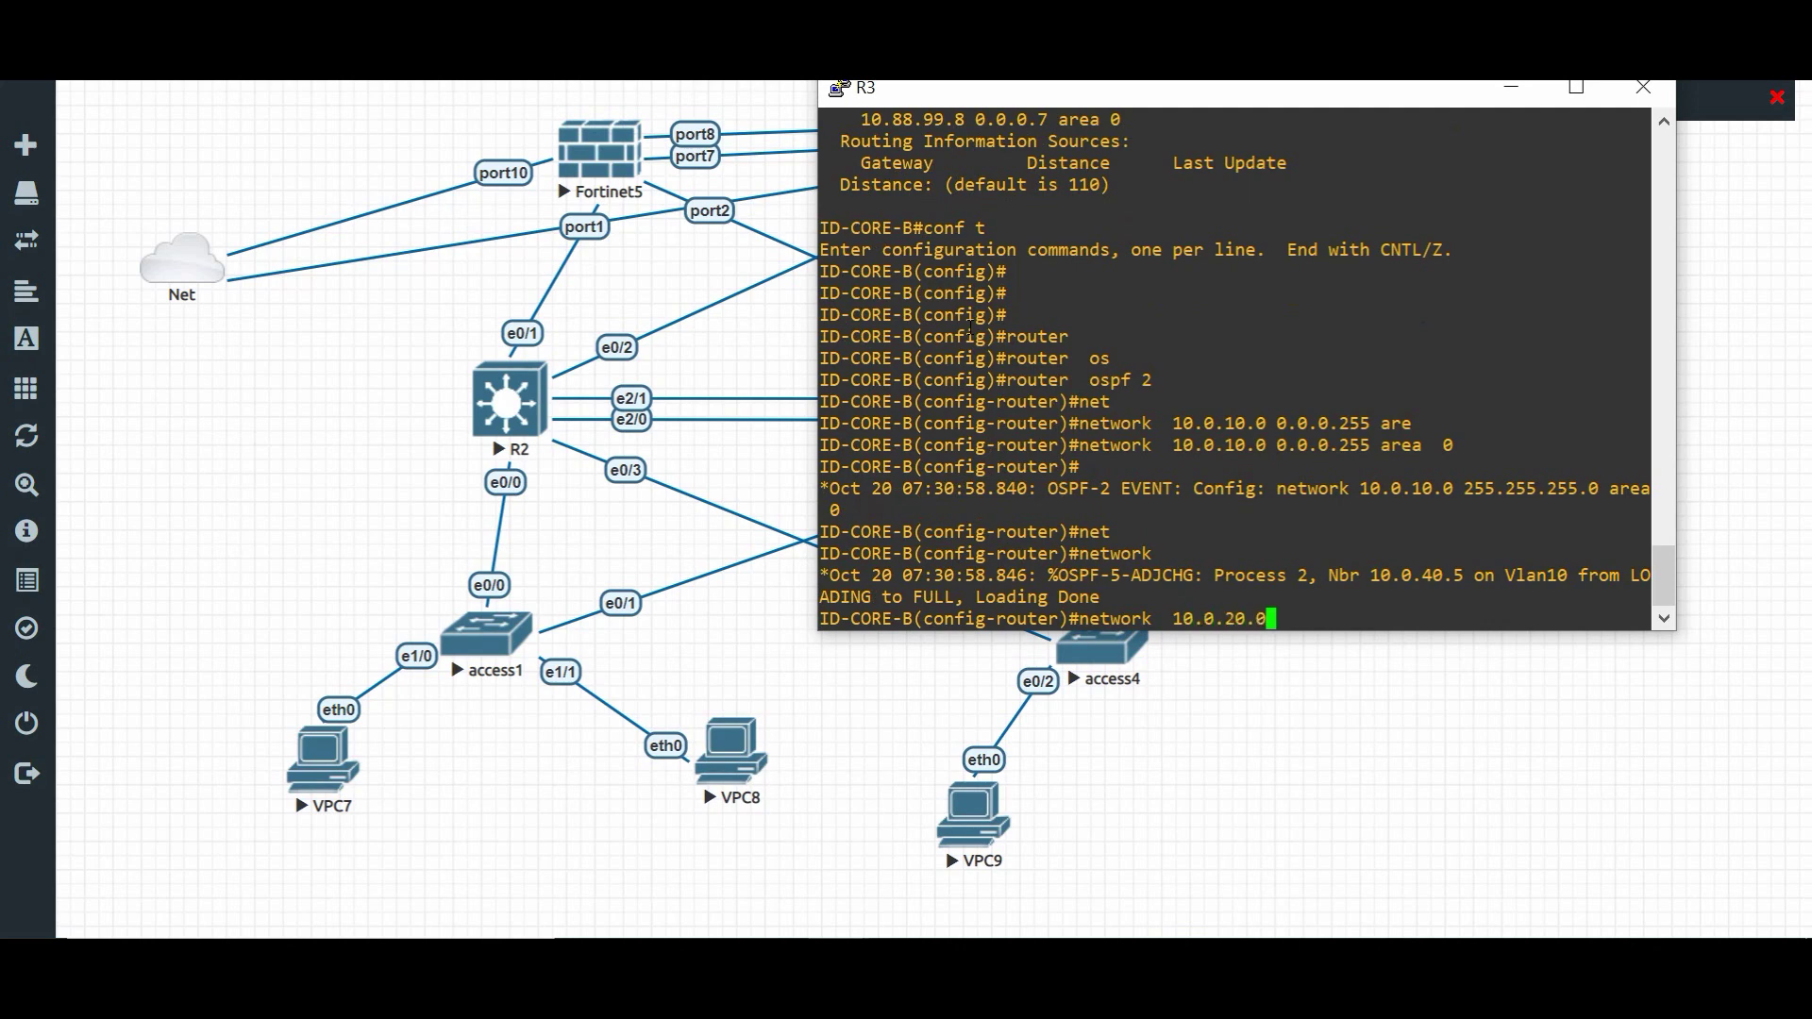
{"action": "type", "text": " 0.0.0.255 are"}
{"action": "key", "text": "Tab"}
{"action": "type", "text": "0"}
{"action": "key", "text": "Return"}
{"action": "key", "text": "Return"}
{"action": "key", "text": "Return"}
{"action": "key", "text": "Return"}
{"action": "key", "text": "Return"}
{"action": "key", "text": "Return"}
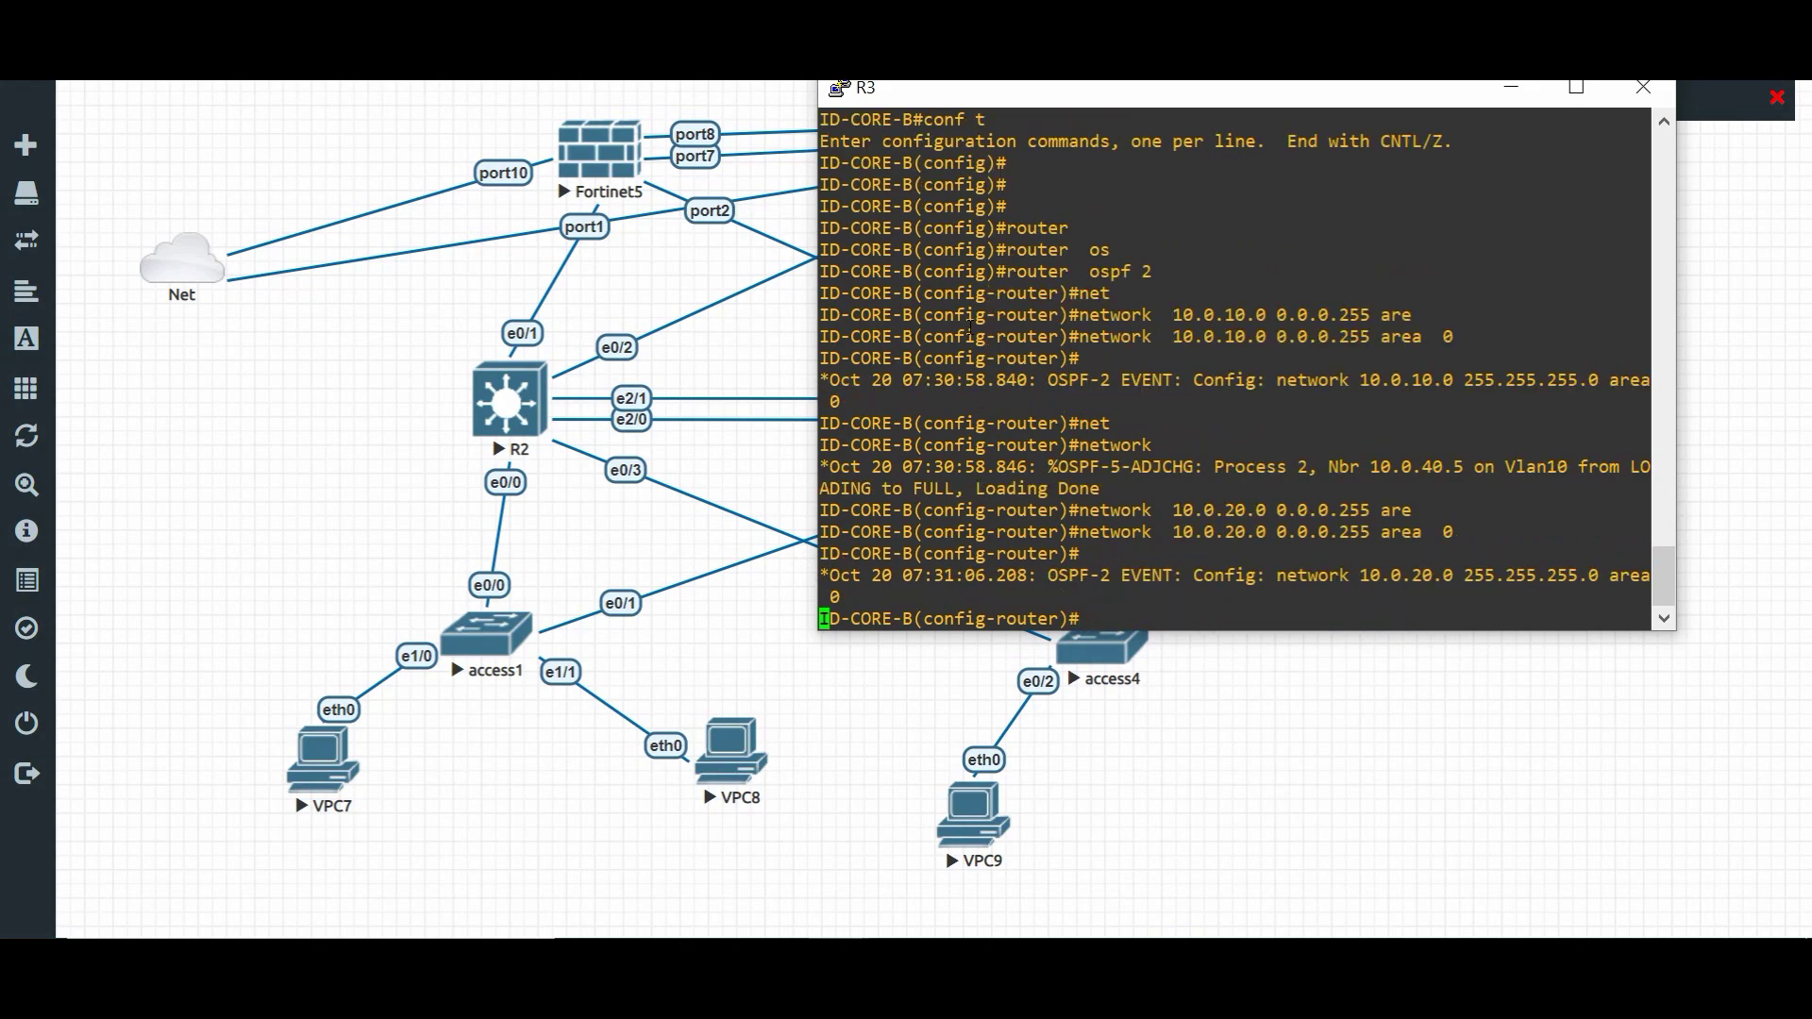
- Save the configuration with do wr and exit the OSPF router configuration
{"action": "type", "text": "do wr"}
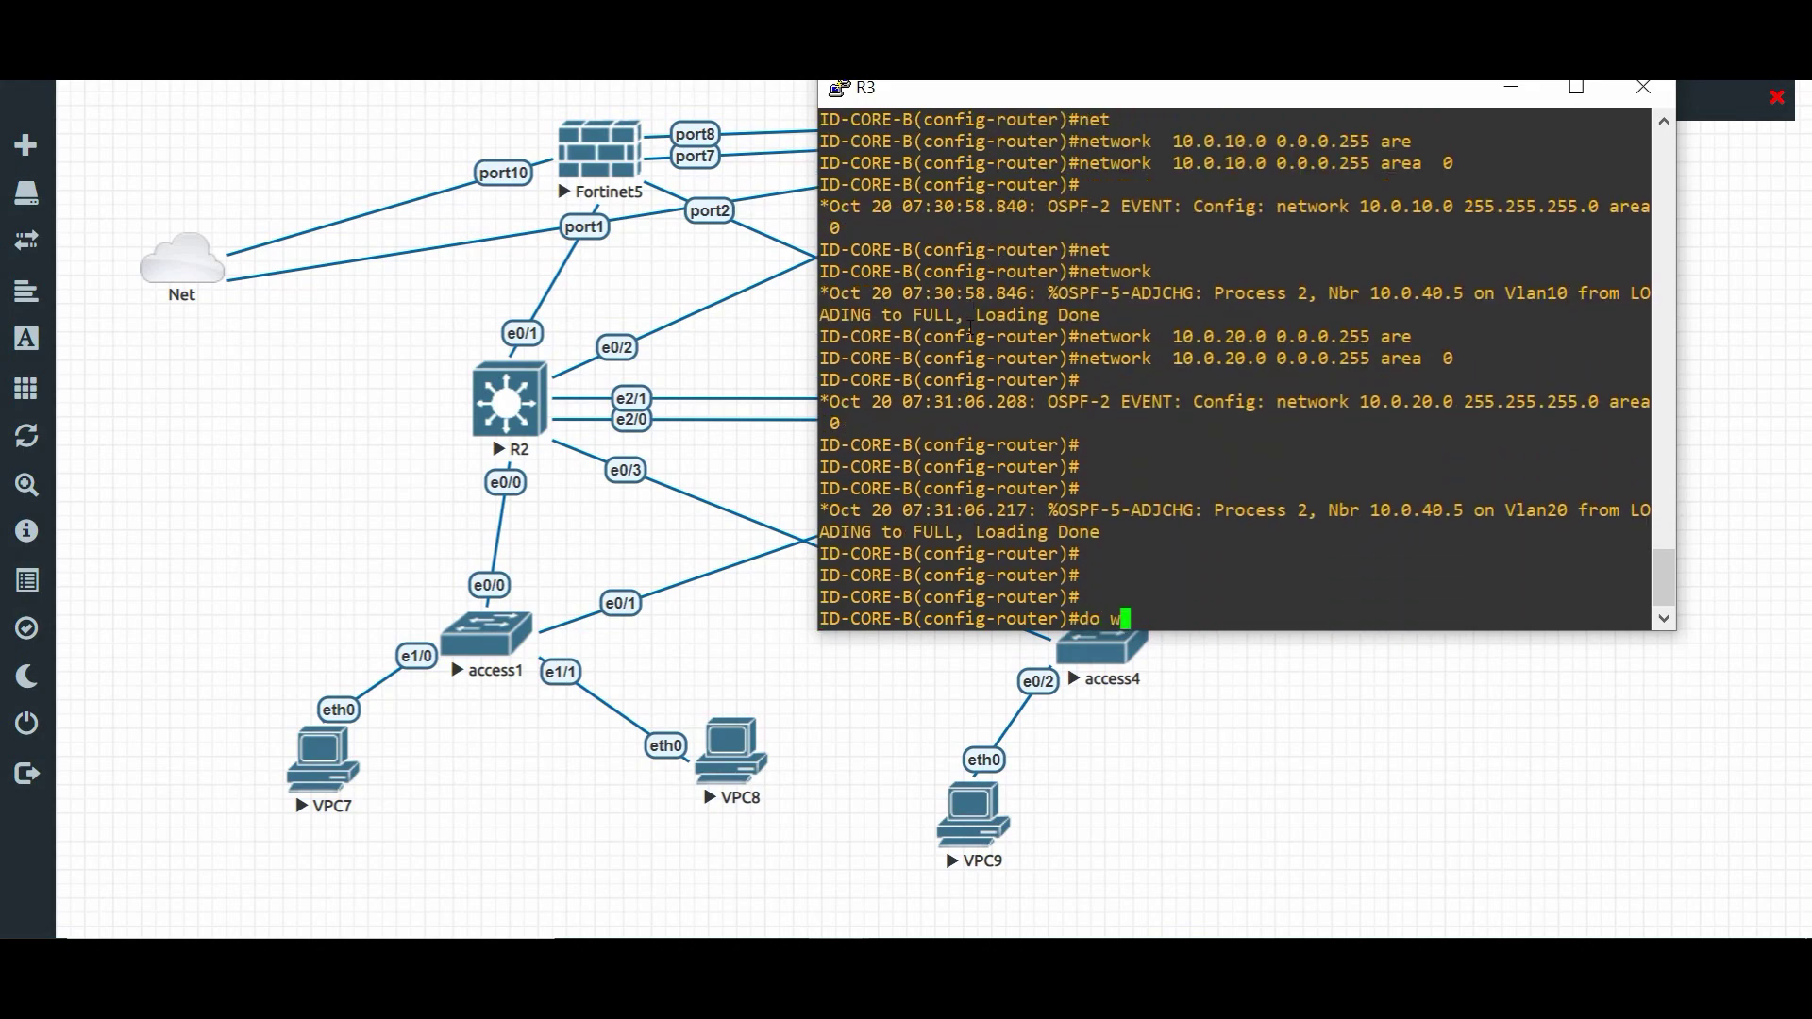
{"action": "key", "text": "Return"}
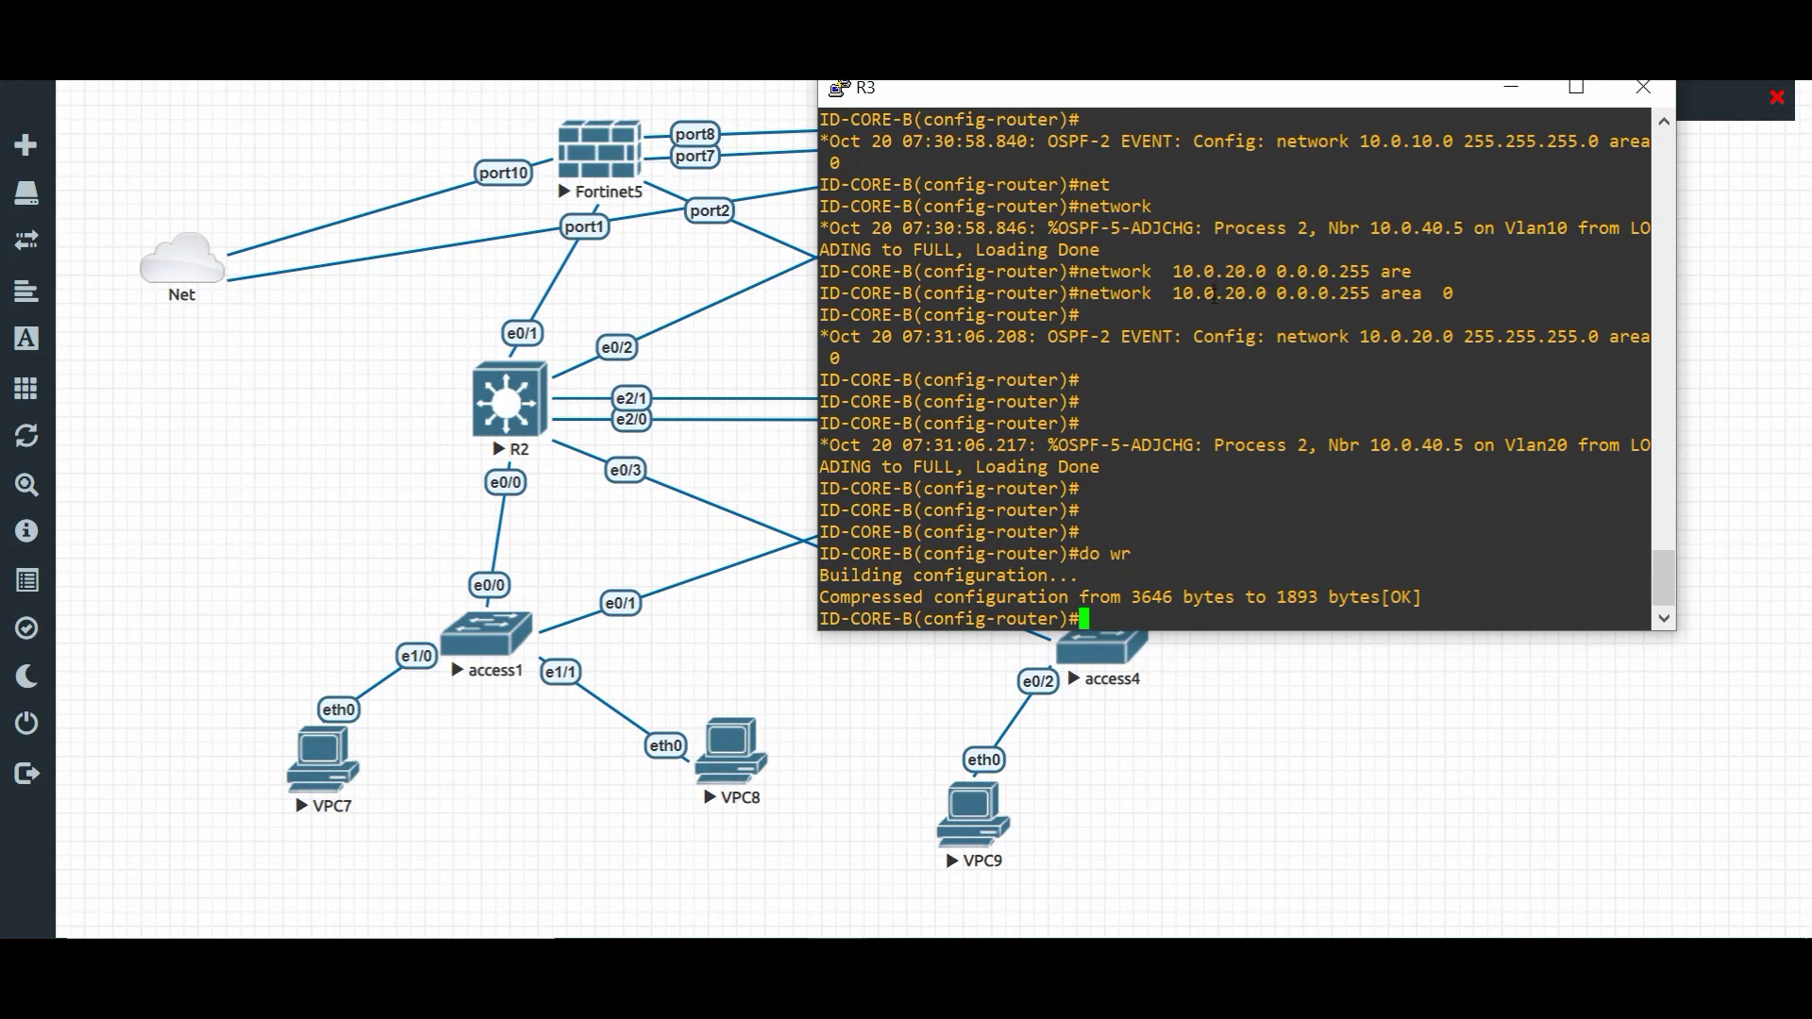
{"action": "scroll", "coordinate": [1212, 286], "scroll_direction": "up", "scroll_amount": 4}
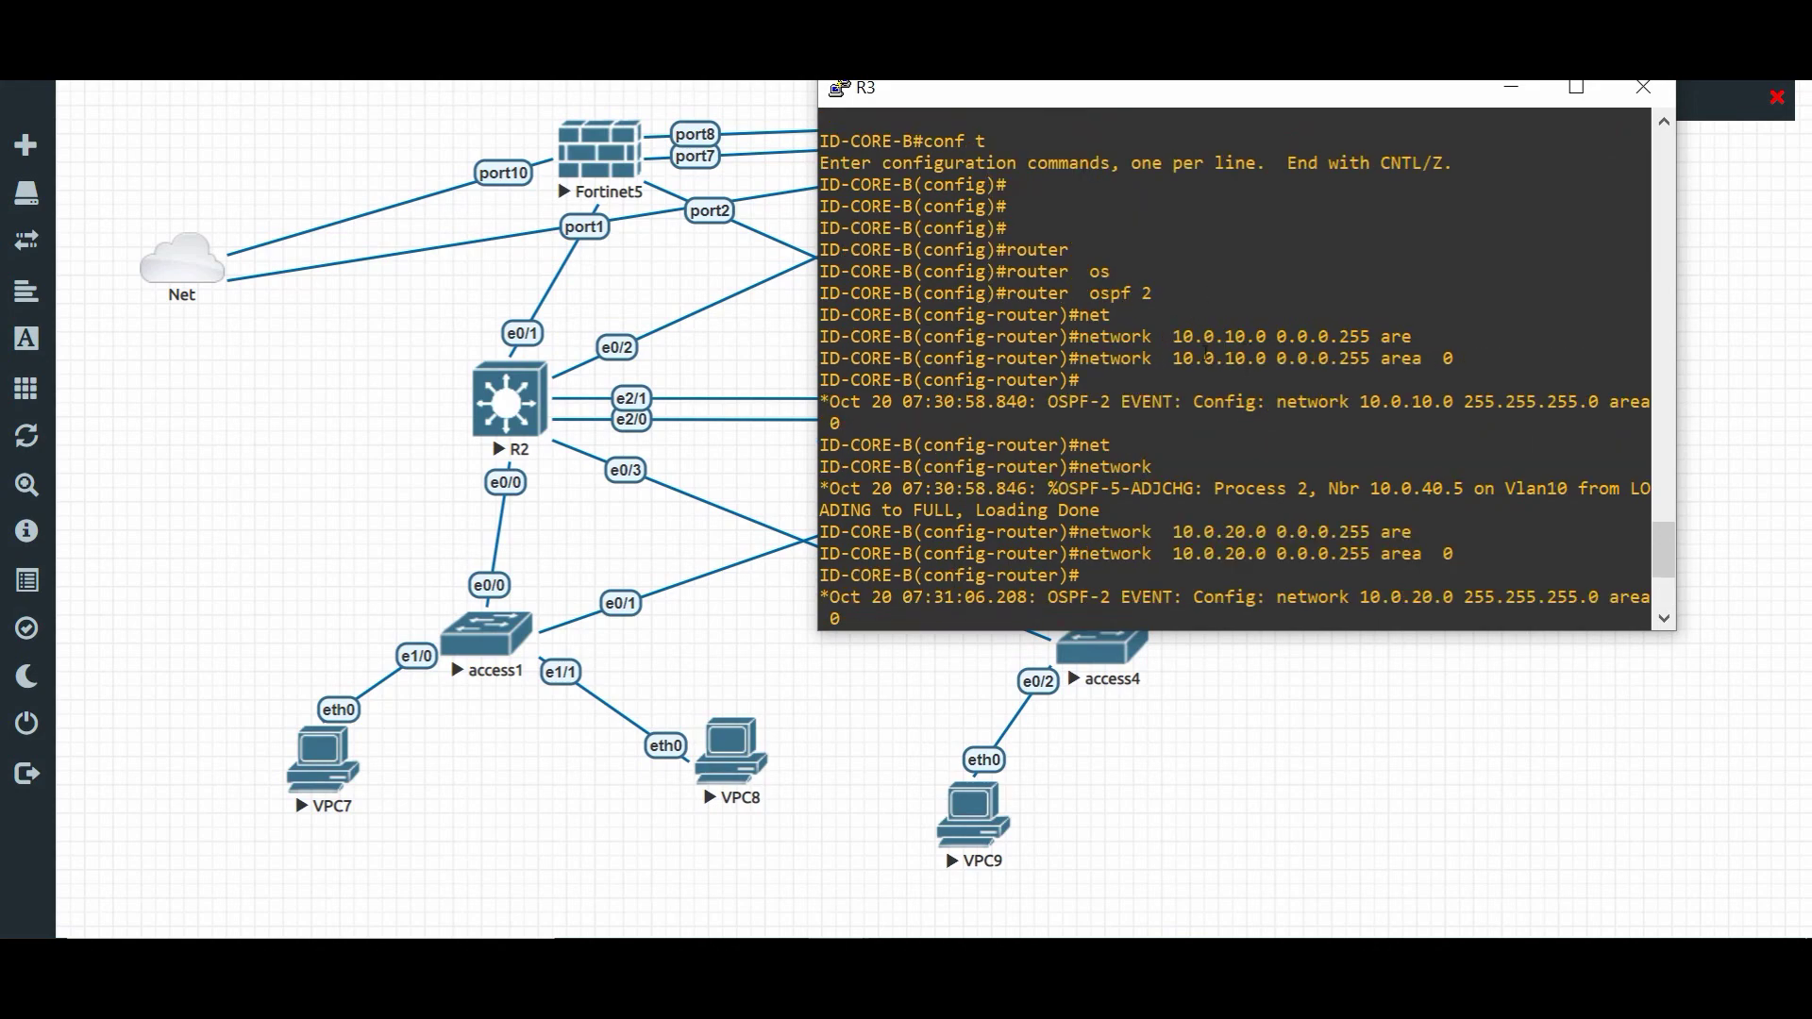
{"action": "scroll", "coordinate": [1206, 352], "scroll_direction": "down", "scroll_amount": 4}
{"action": "type", "text": "exit"}
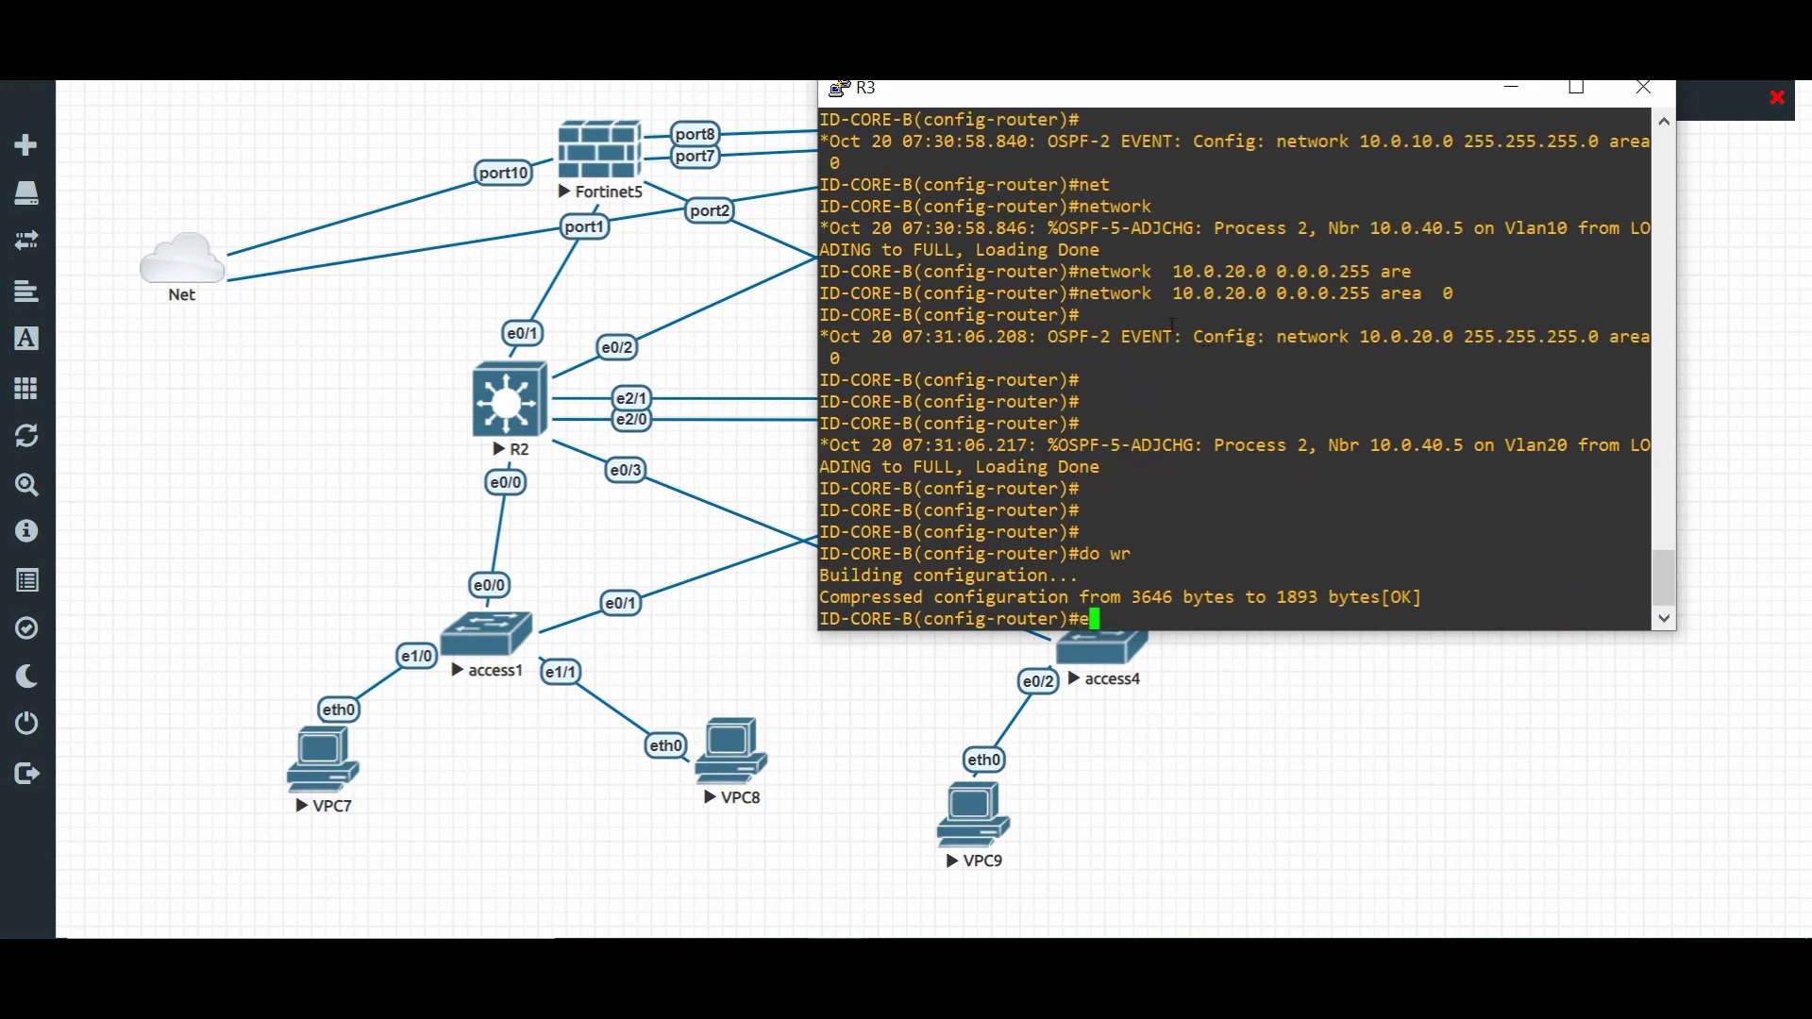
{"action": "key", "text": "Return"}
{"action": "key", "text": "Return"}
{"action": "key", "text": "Return"}
{"action": "key", "text": "Return"}
{"action": "key", "text": "Return"}
{"action": "key", "text": "Return"}
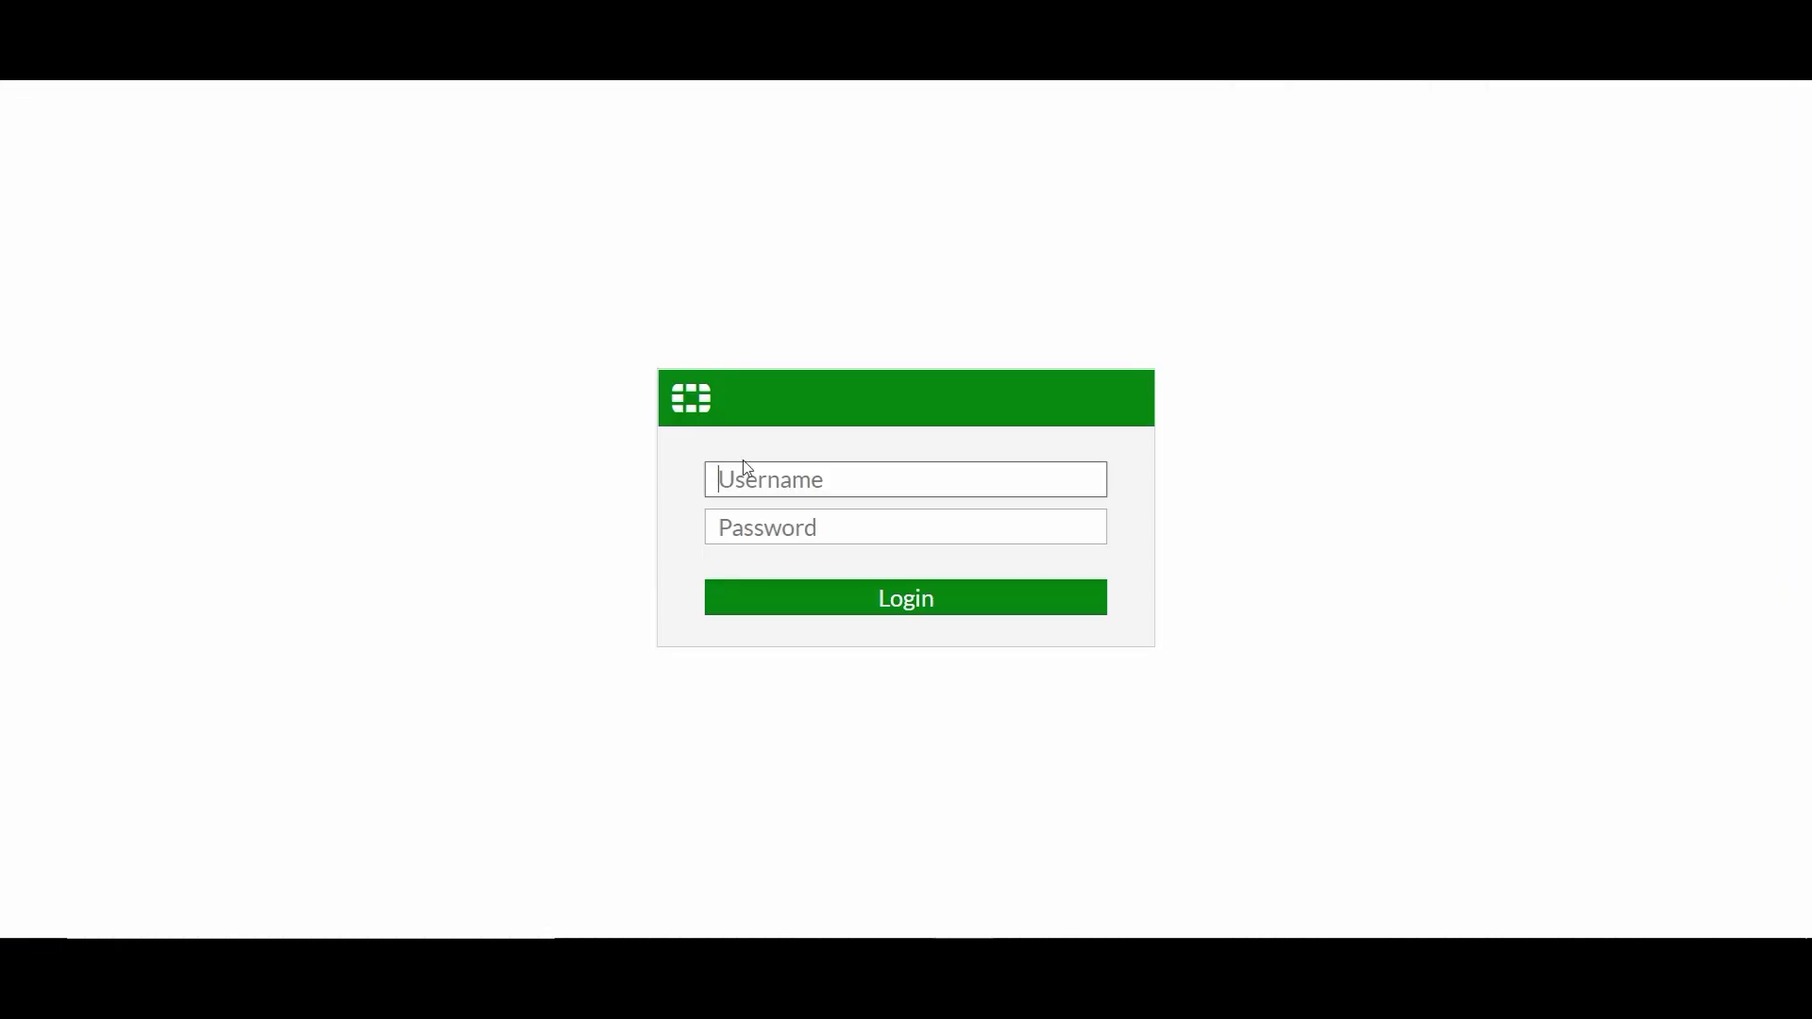
- Log in with the saved admin credentials, defer setup with Later, and show Network > Interfaces
{"action": "left_click", "coordinate": [752, 469]}
{"action": "left_click", "coordinate": [781, 541]}
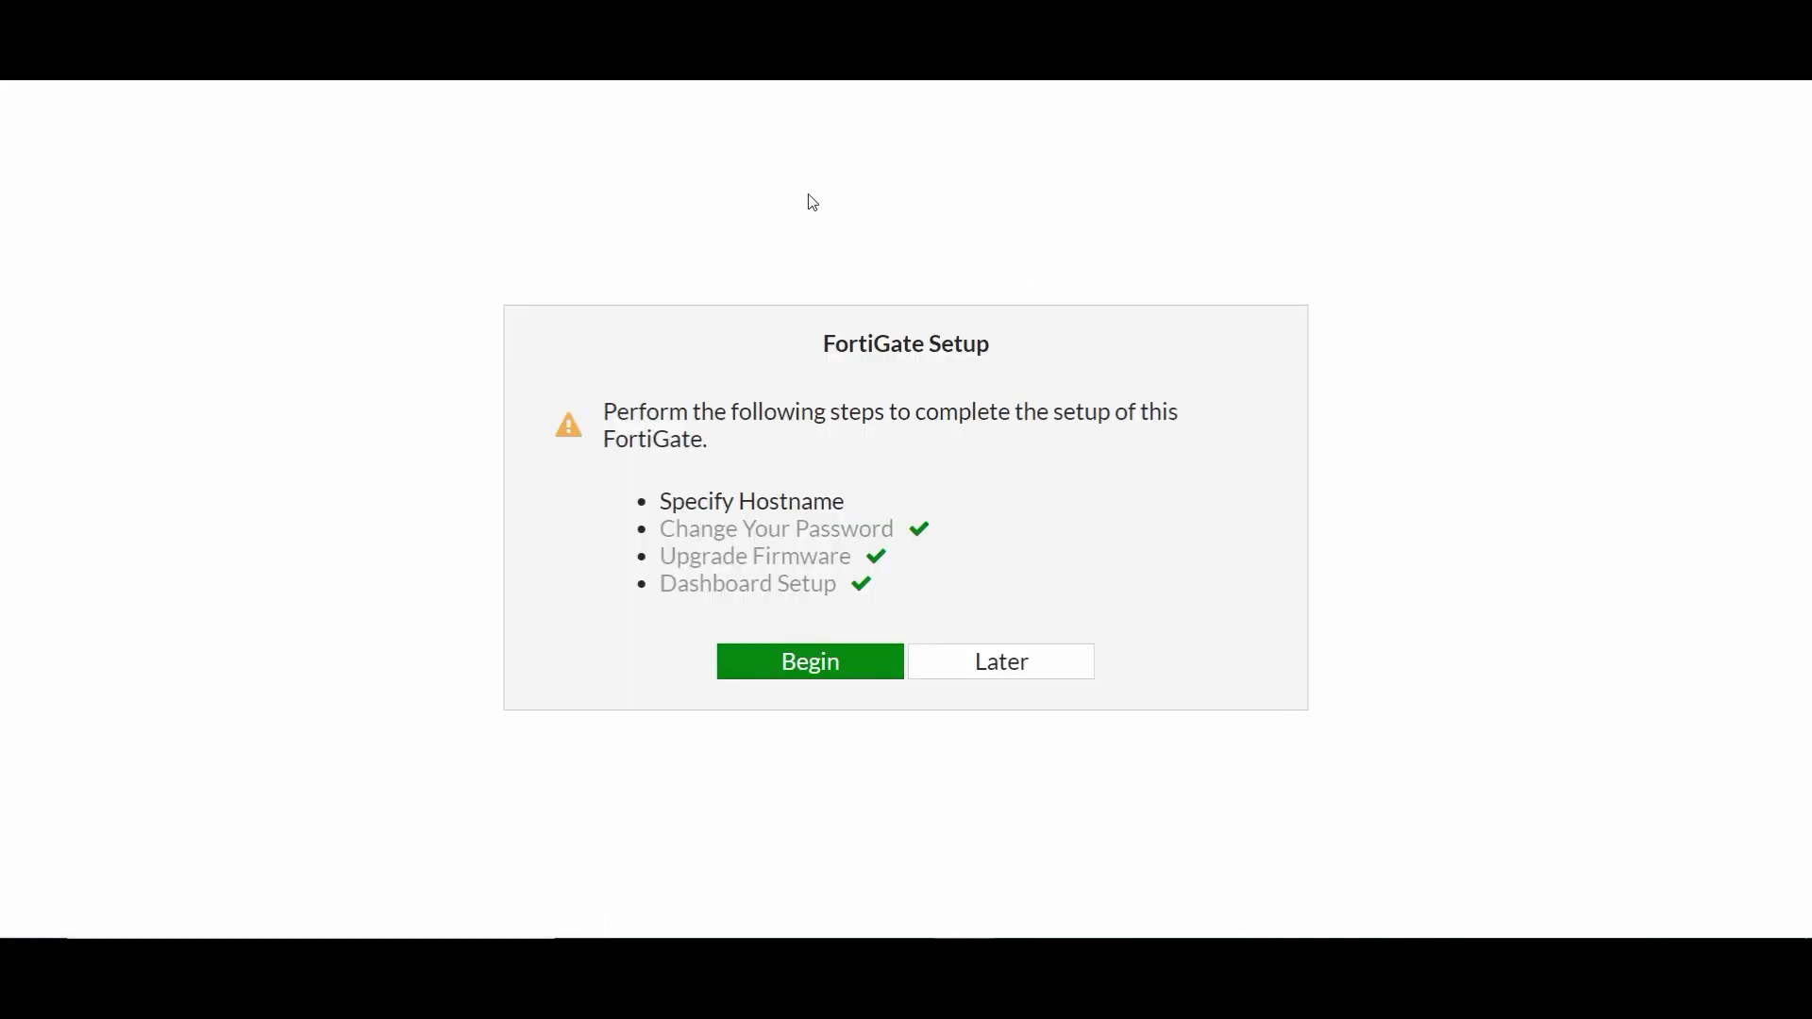
{"action": "left_click", "coordinate": [979, 660]}
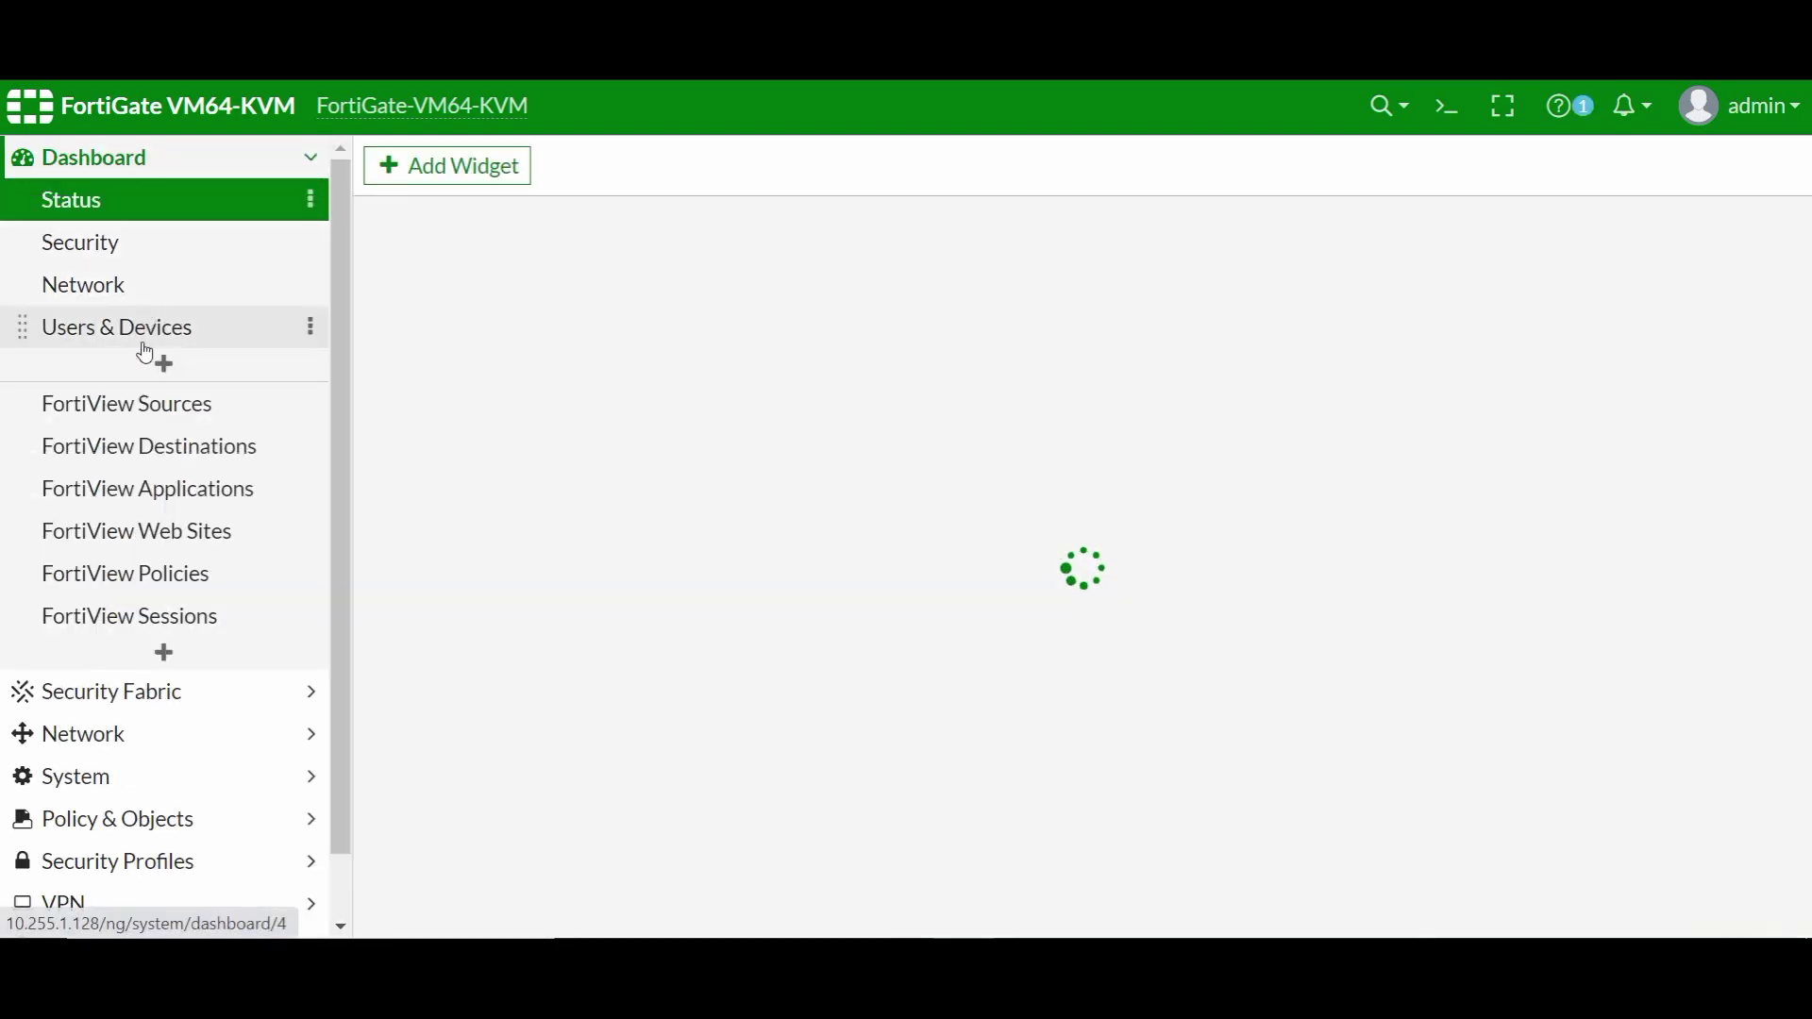
{"action": "left_click", "coordinate": [121, 729]}
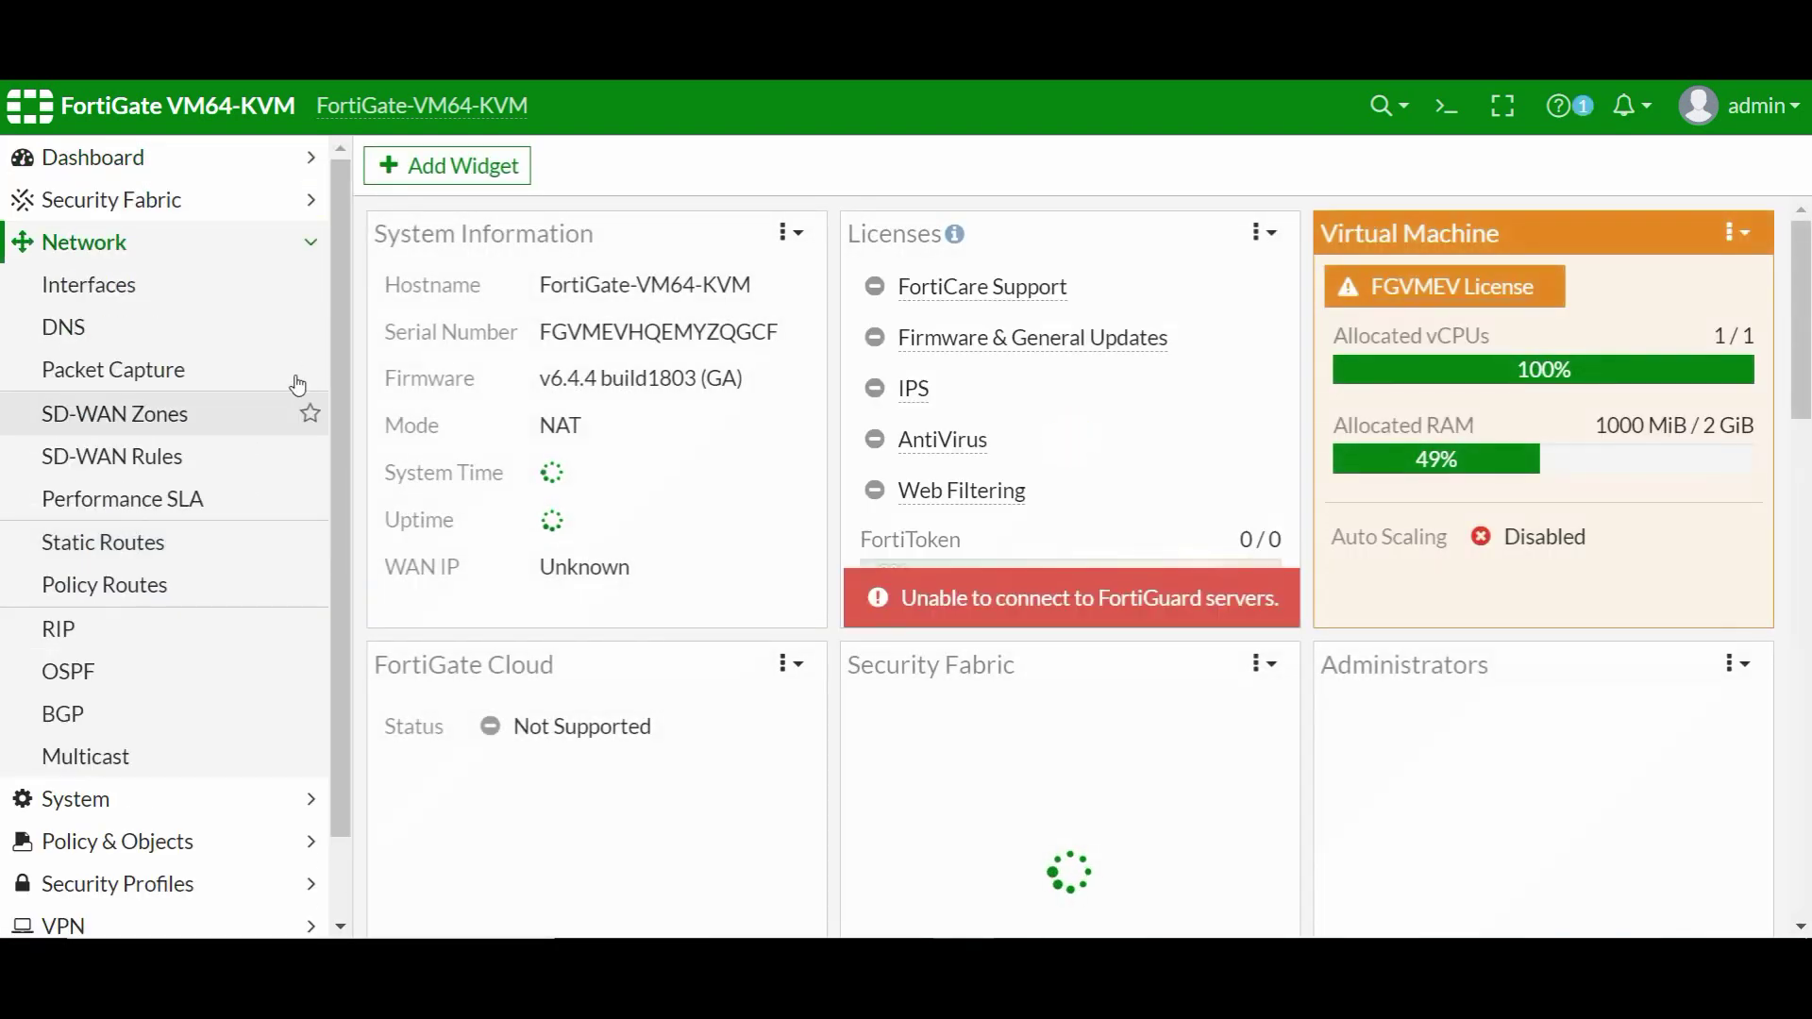
{"action": "left_click", "coordinate": [157, 287]}
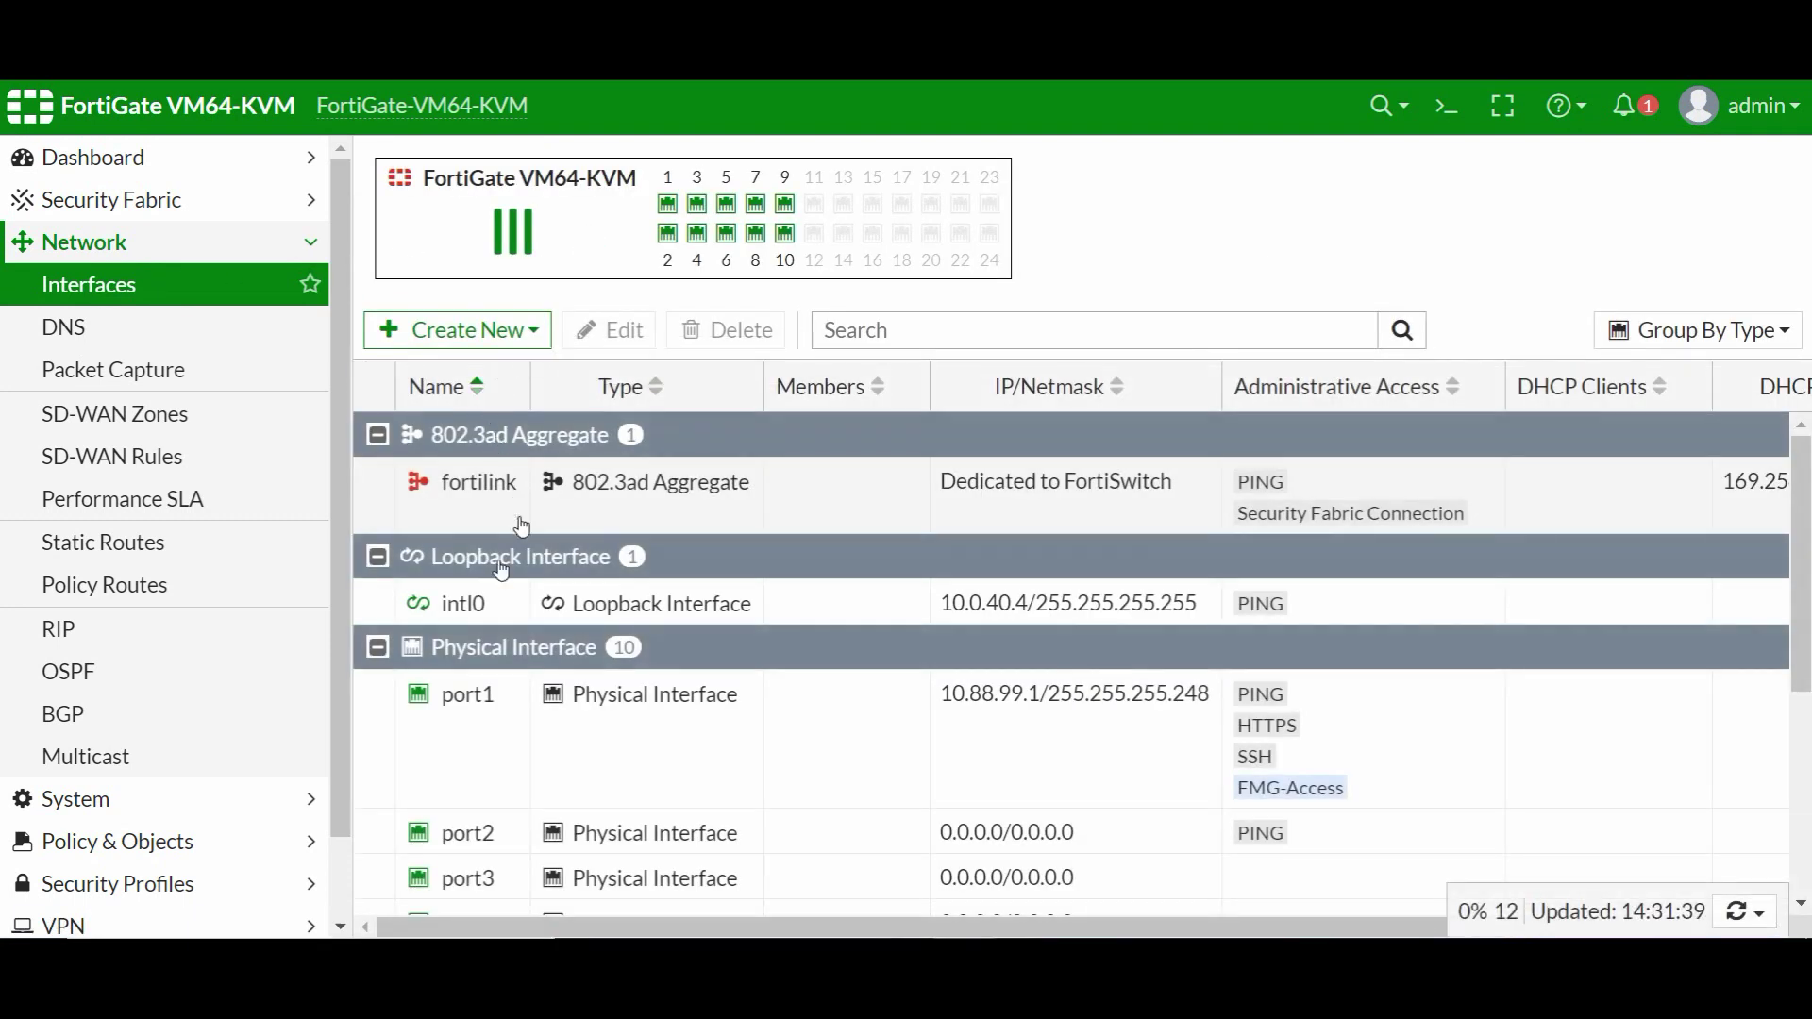
- Switch port2 to Manual addressing with IP/Netmask 10.88.99.9/29 and save it
{"action": "double_click", "coordinate": [478, 835]}
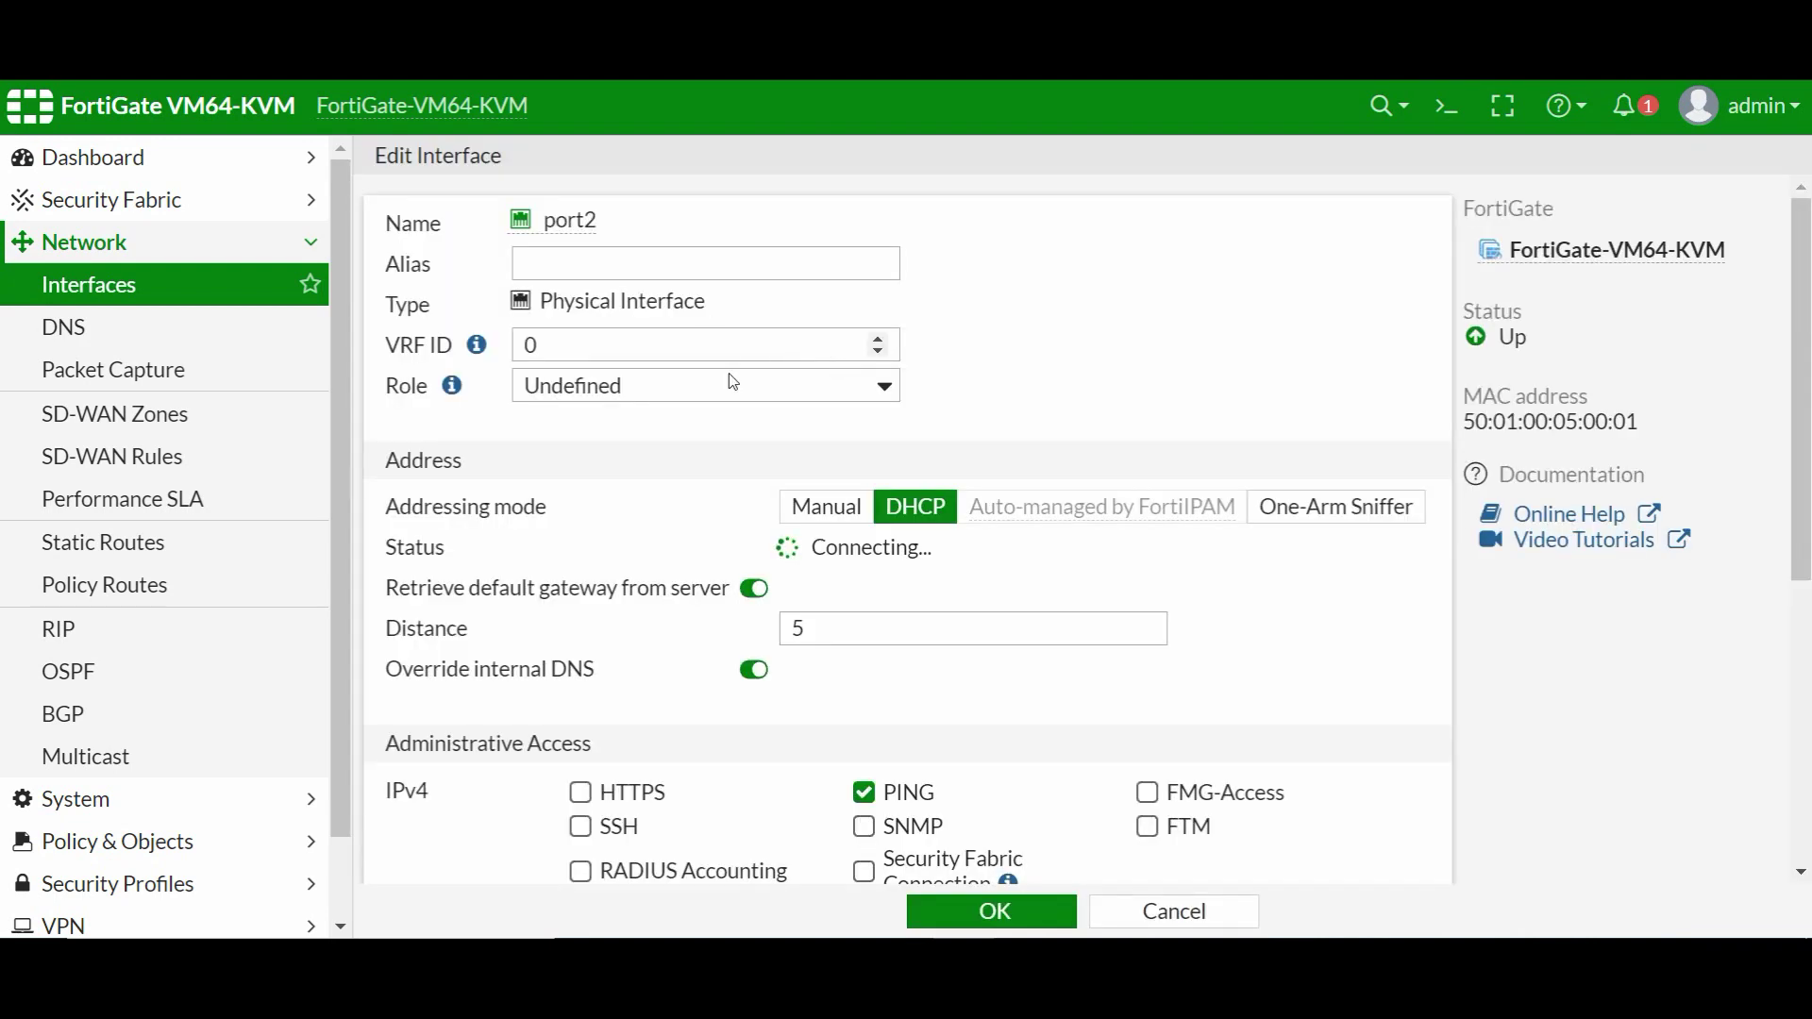
{"action": "left_click", "coordinate": [798, 507]}
{"action": "left_click", "coordinate": [826, 546]}
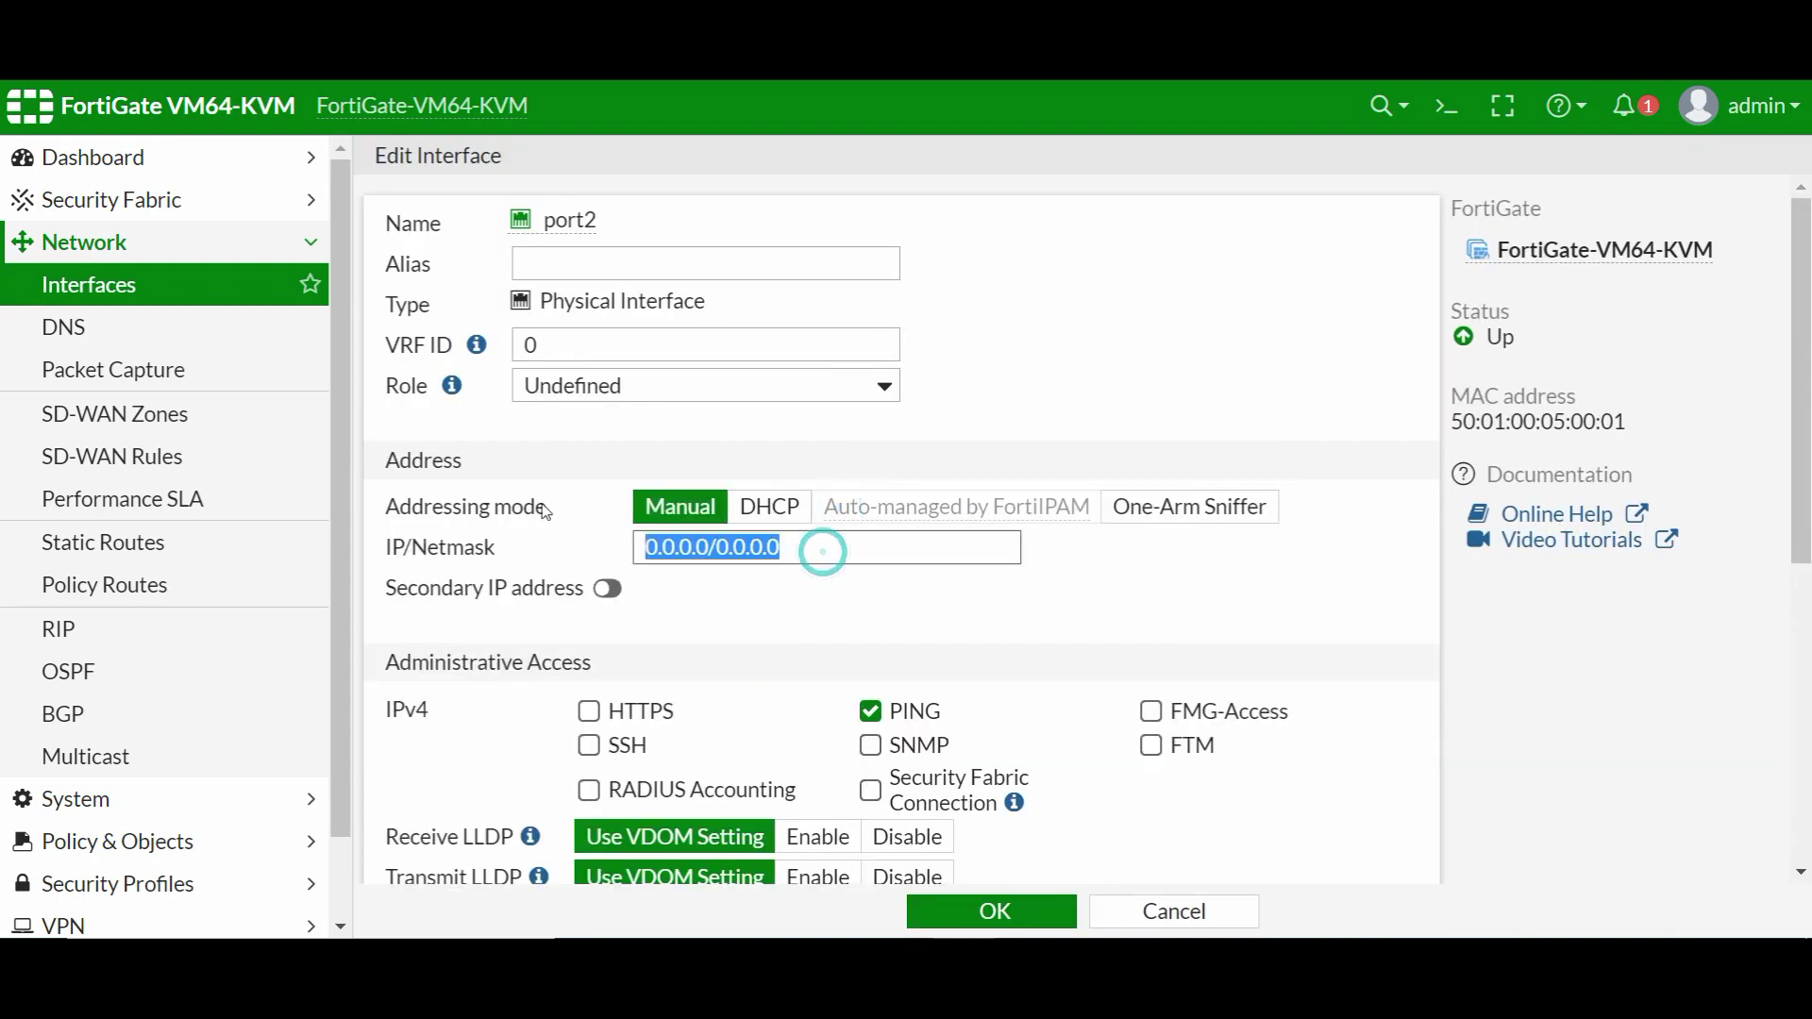
{"action": "type", "text": "10.88.99"}
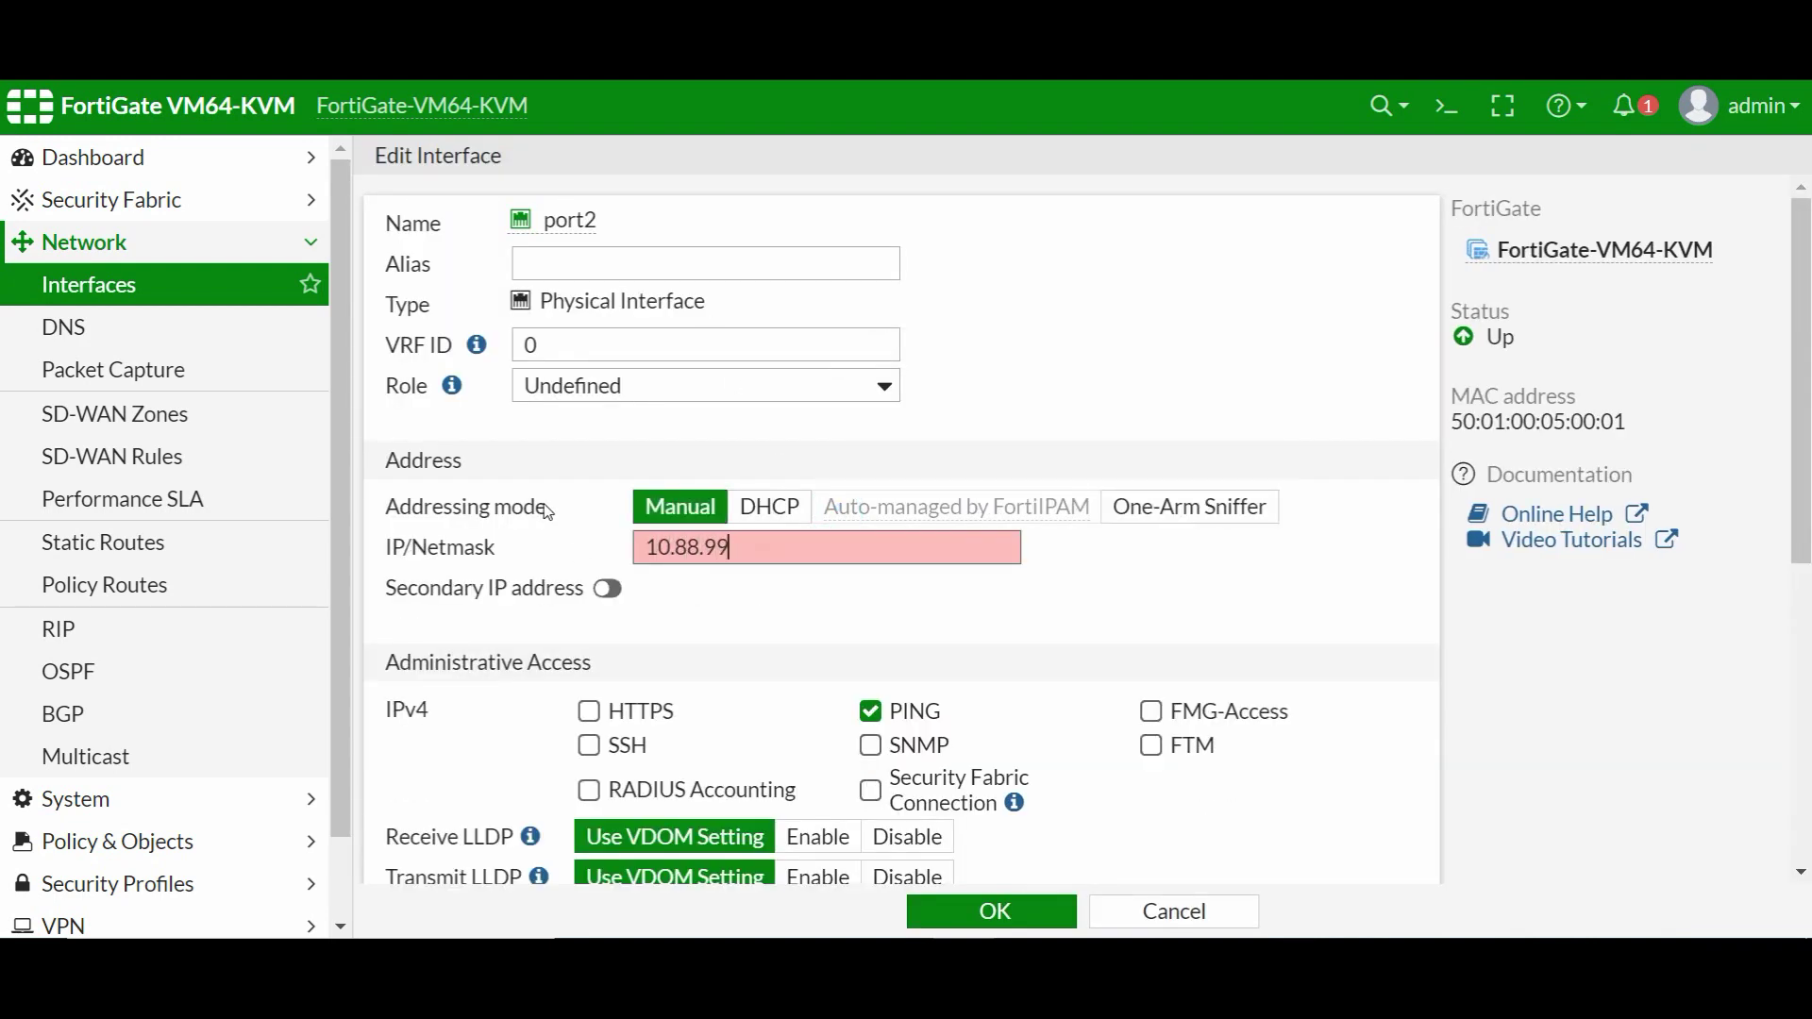
{"action": "type", "text": ".9/29"}
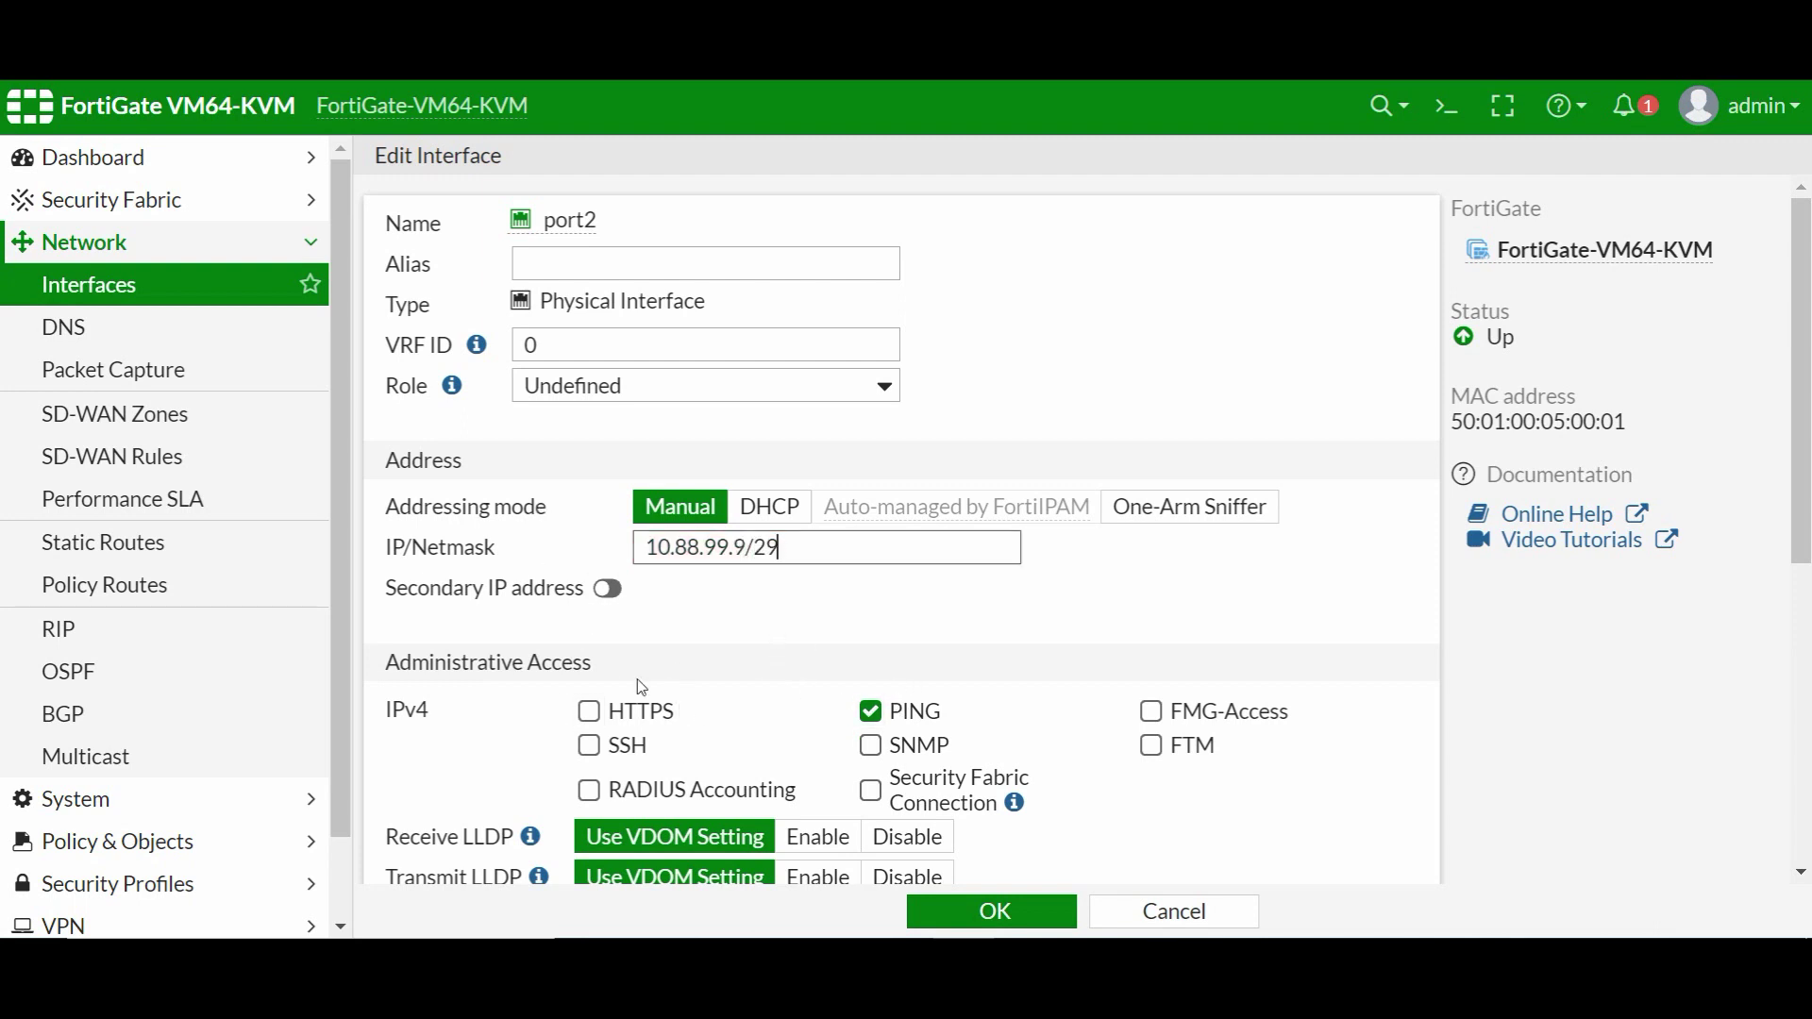
{"action": "scroll", "coordinate": [922, 698], "scroll_direction": "down", "scroll_amount": 6}
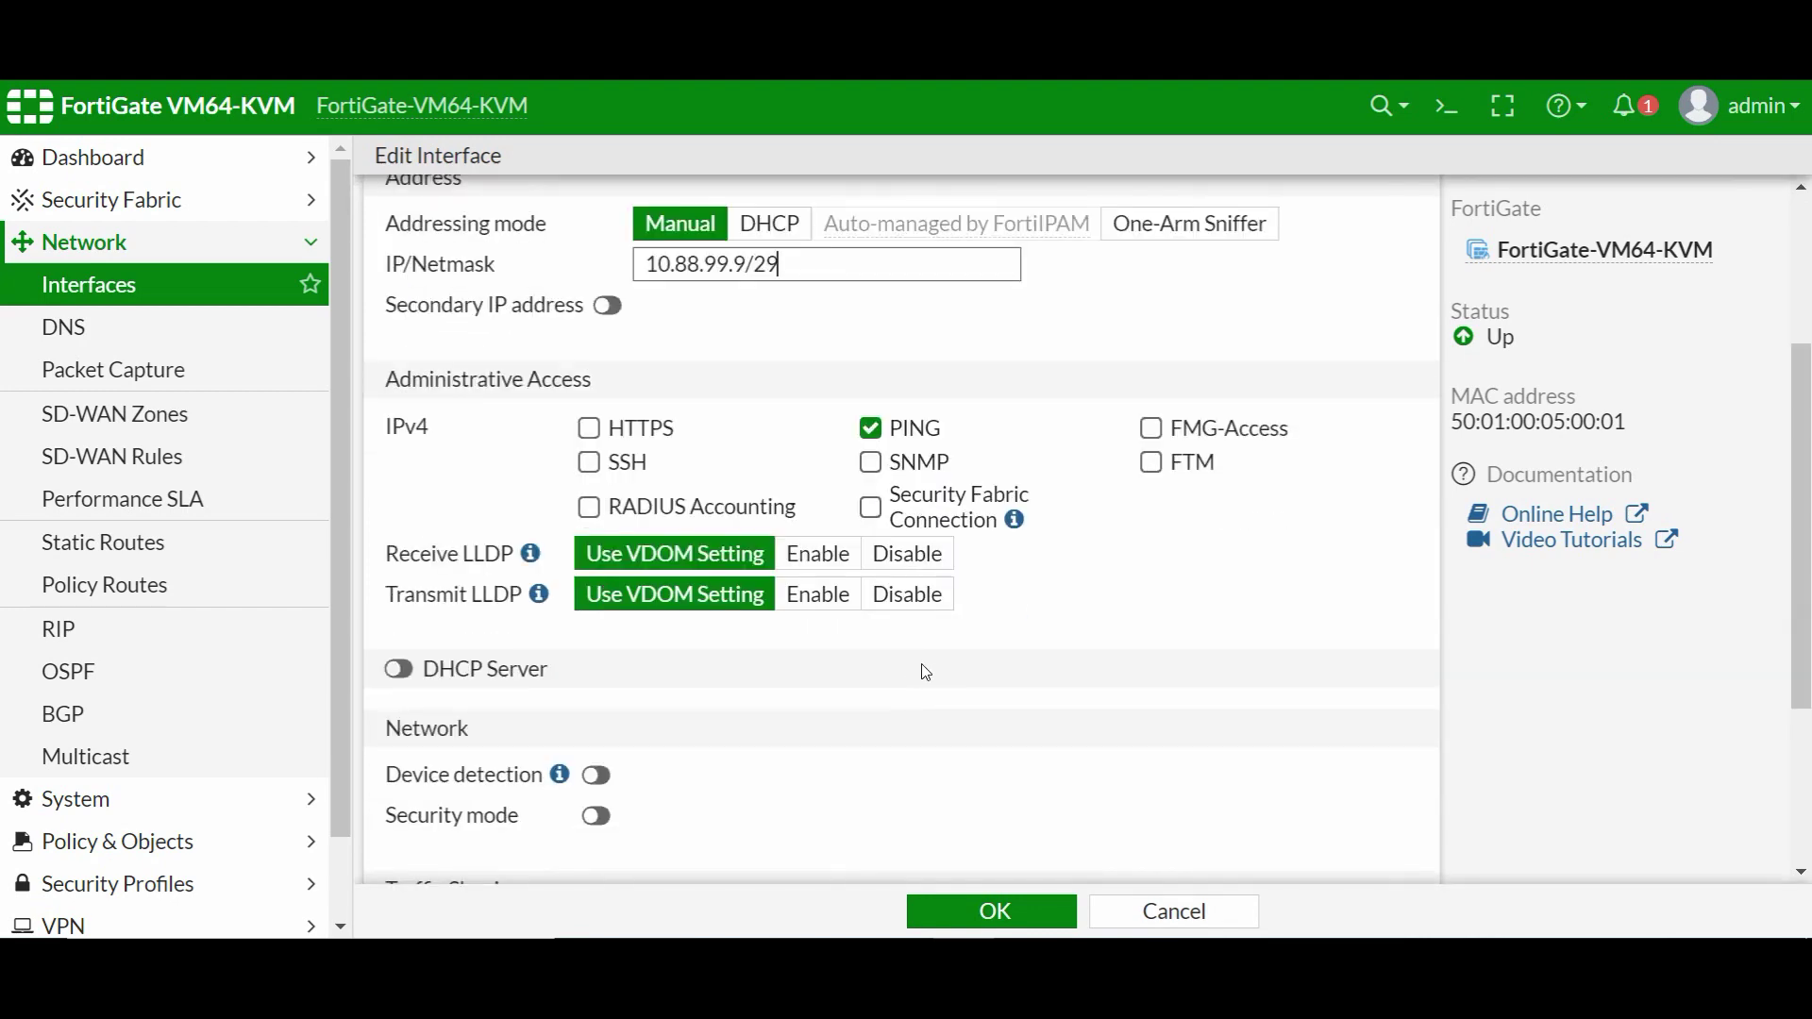
{"action": "left_click", "coordinate": [979, 910]}
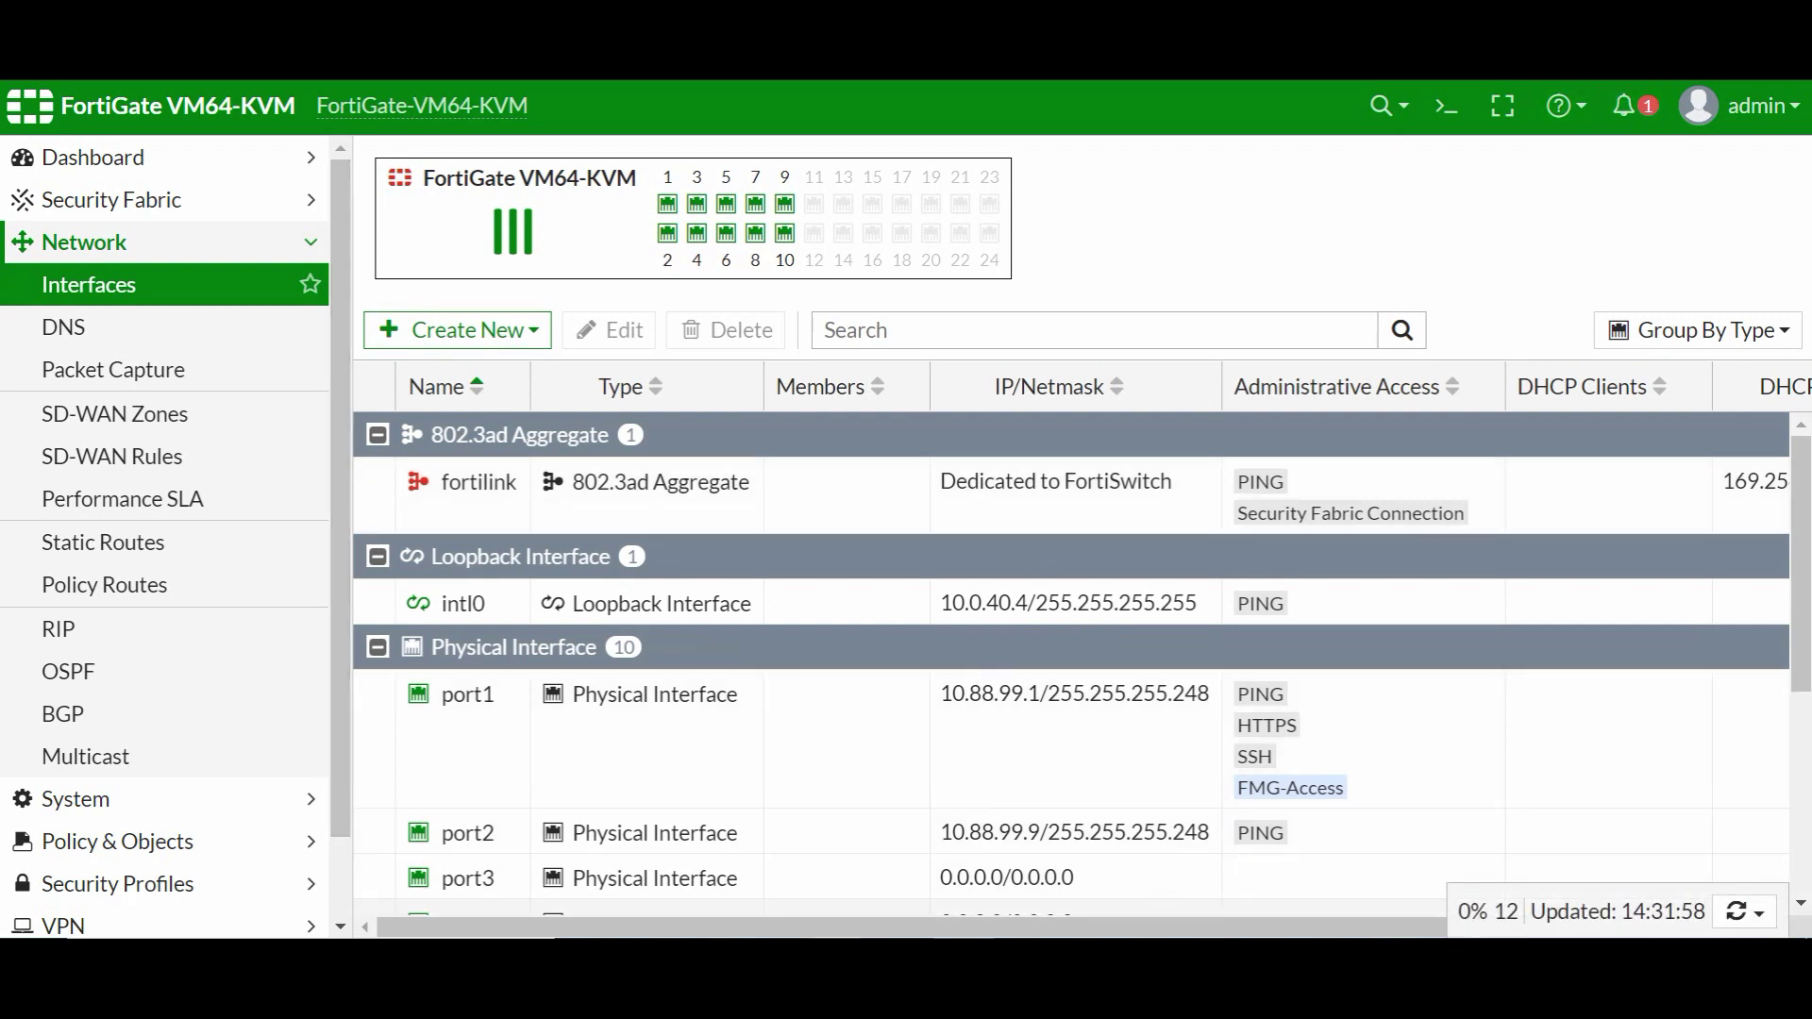
{"action": "key", "text": "alt+Tab"}
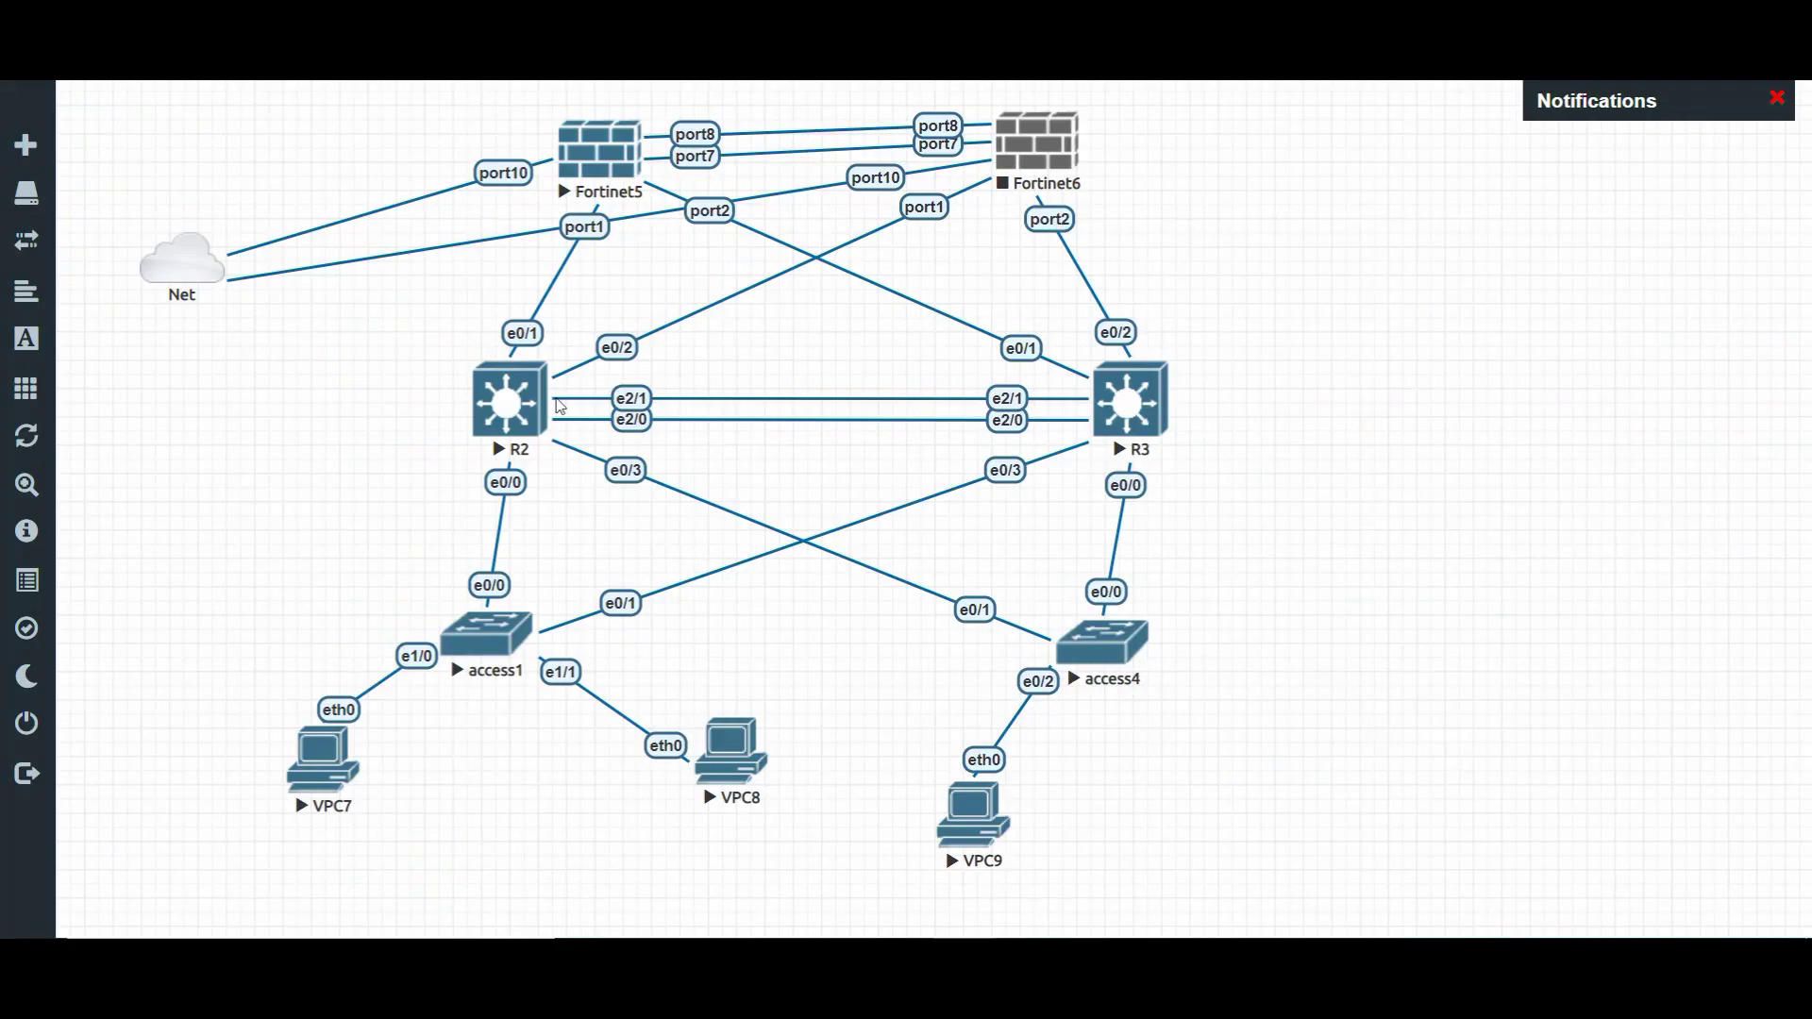
- Open the Fortinet5 console and log in as admin
{"action": "left_click", "coordinate": [624, 165]}
{"action": "left_click", "coordinate": [830, 235]}
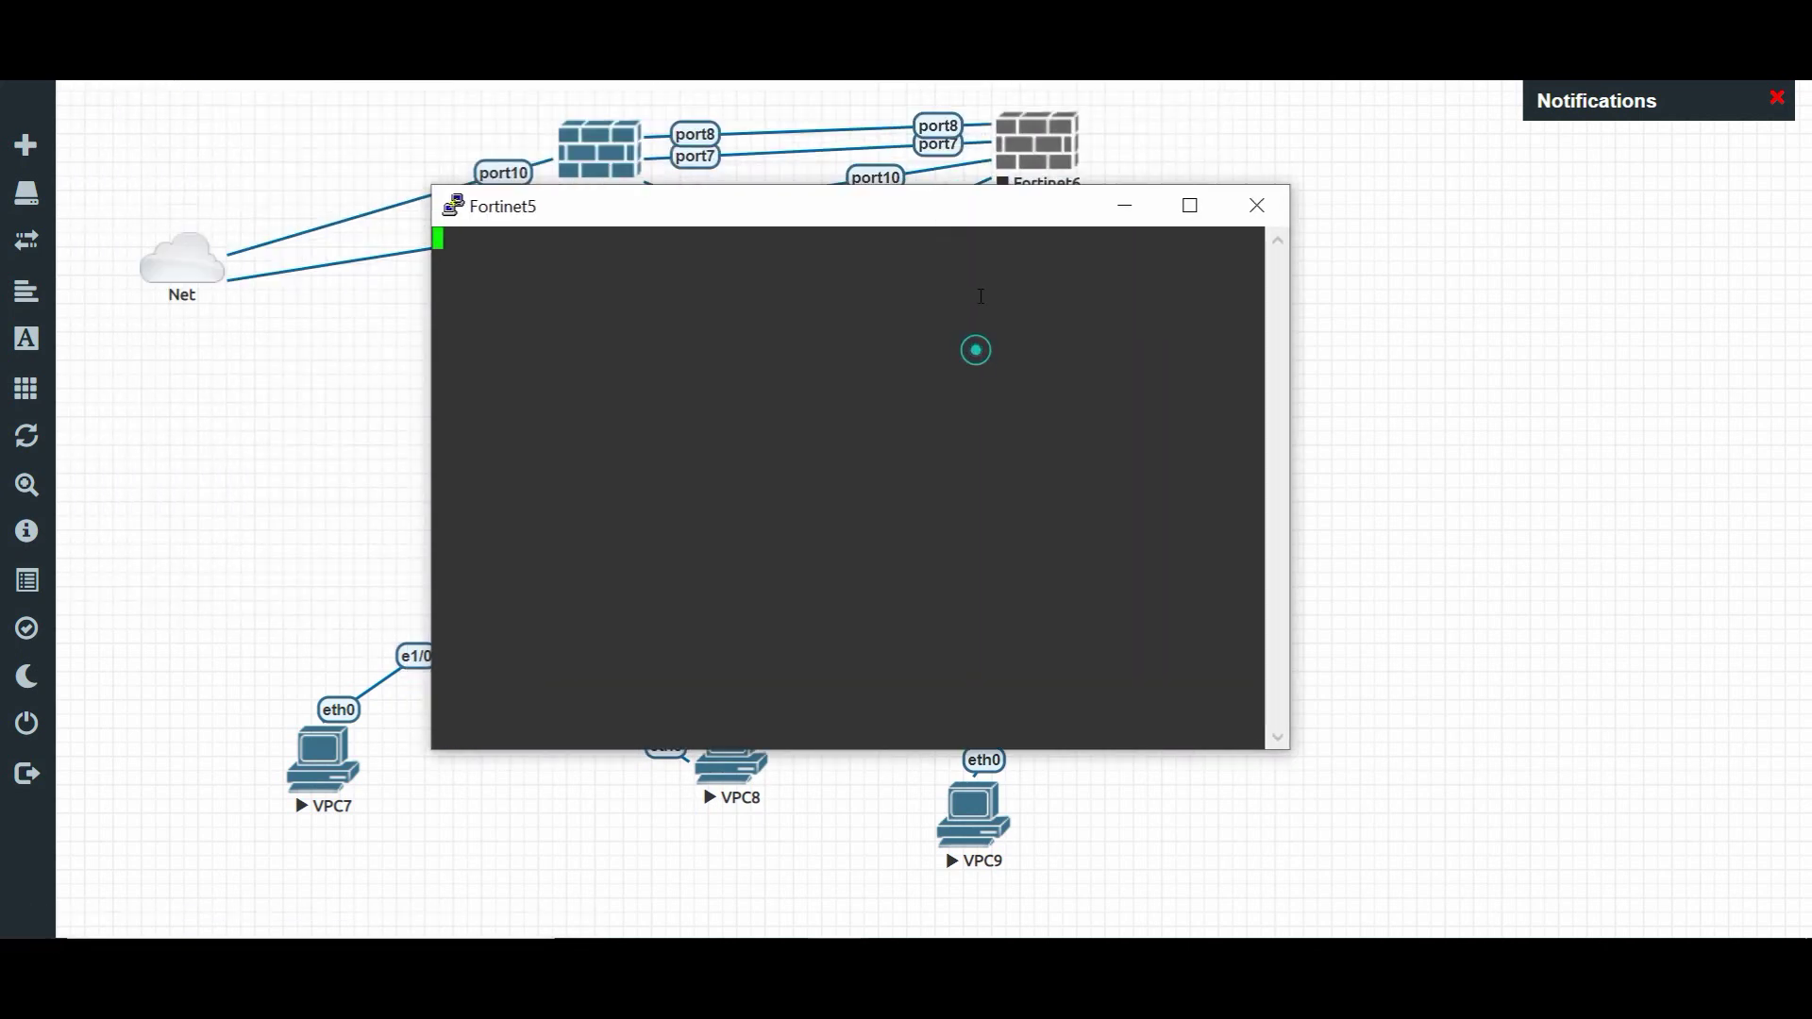
{"action": "key", "text": "Return"}
{"action": "key", "text": "Return"}
{"action": "type", "text": "admin"}
{"action": "key", "text": "Return"}
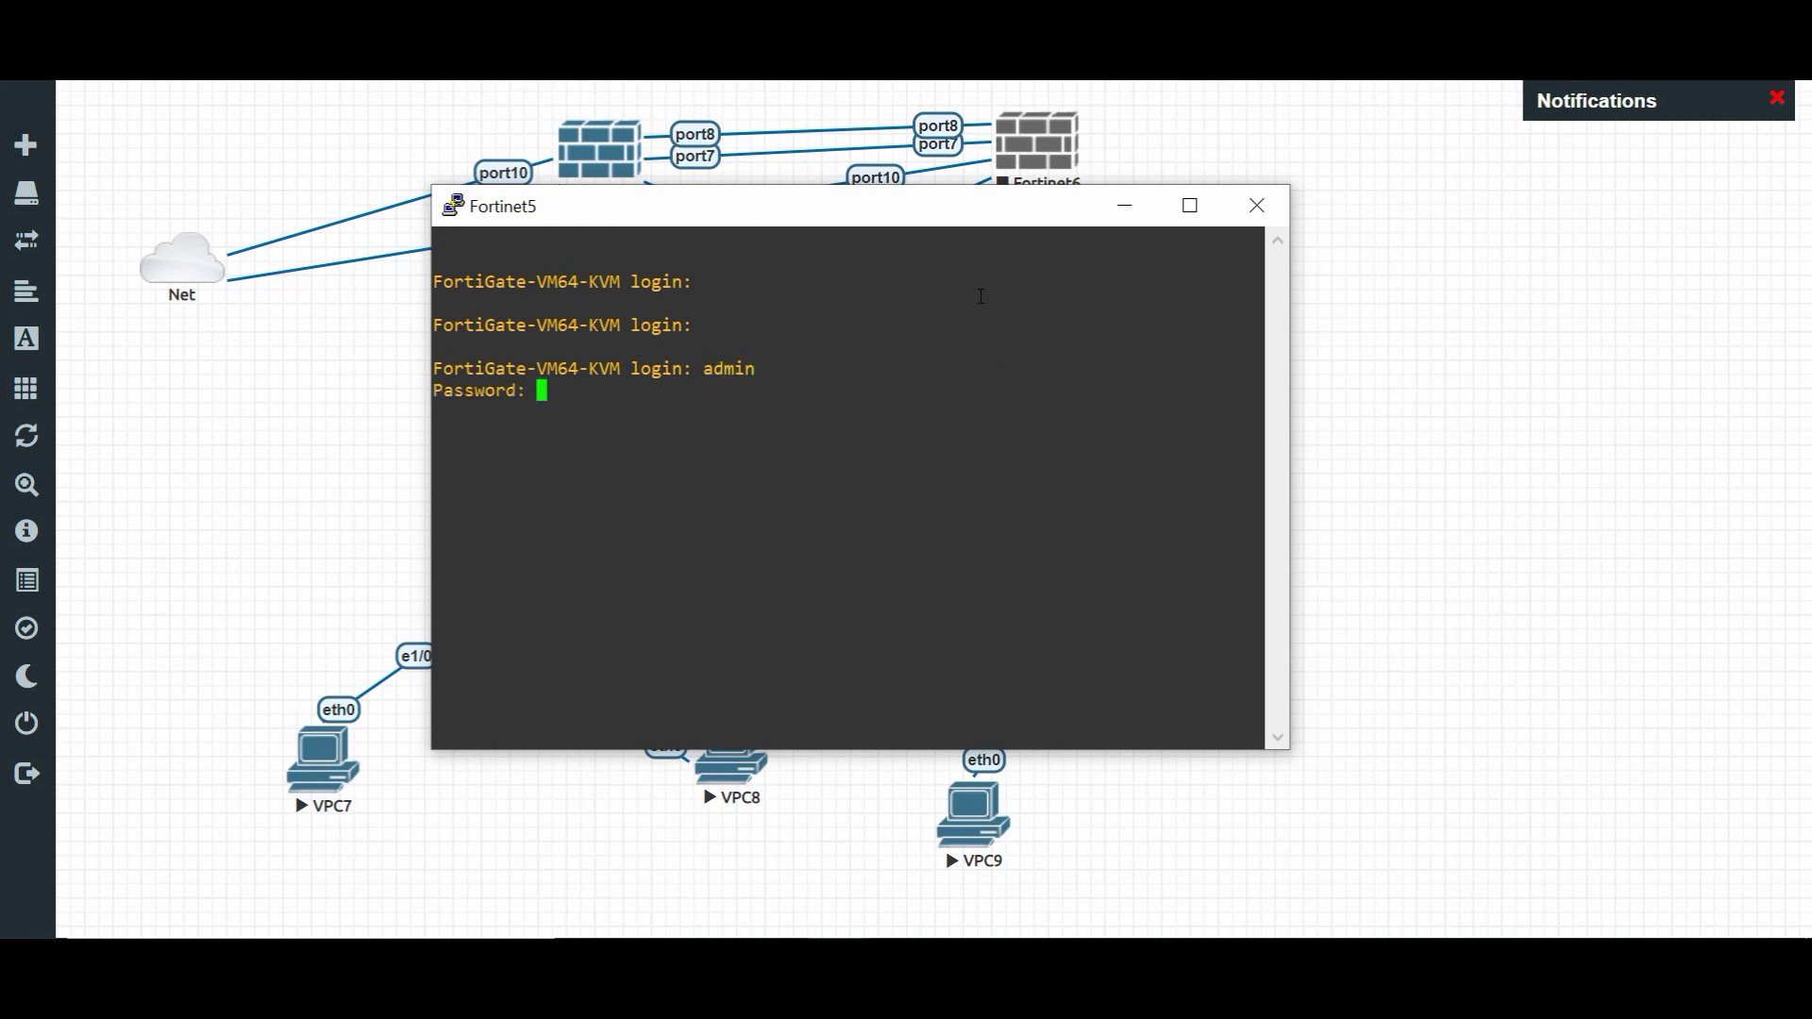
{"action": "key", "text": "Return"}
{"action": "key", "text": "Return"}
{"action": "key", "text": "Return"}
{"action": "key", "text": "Return"}
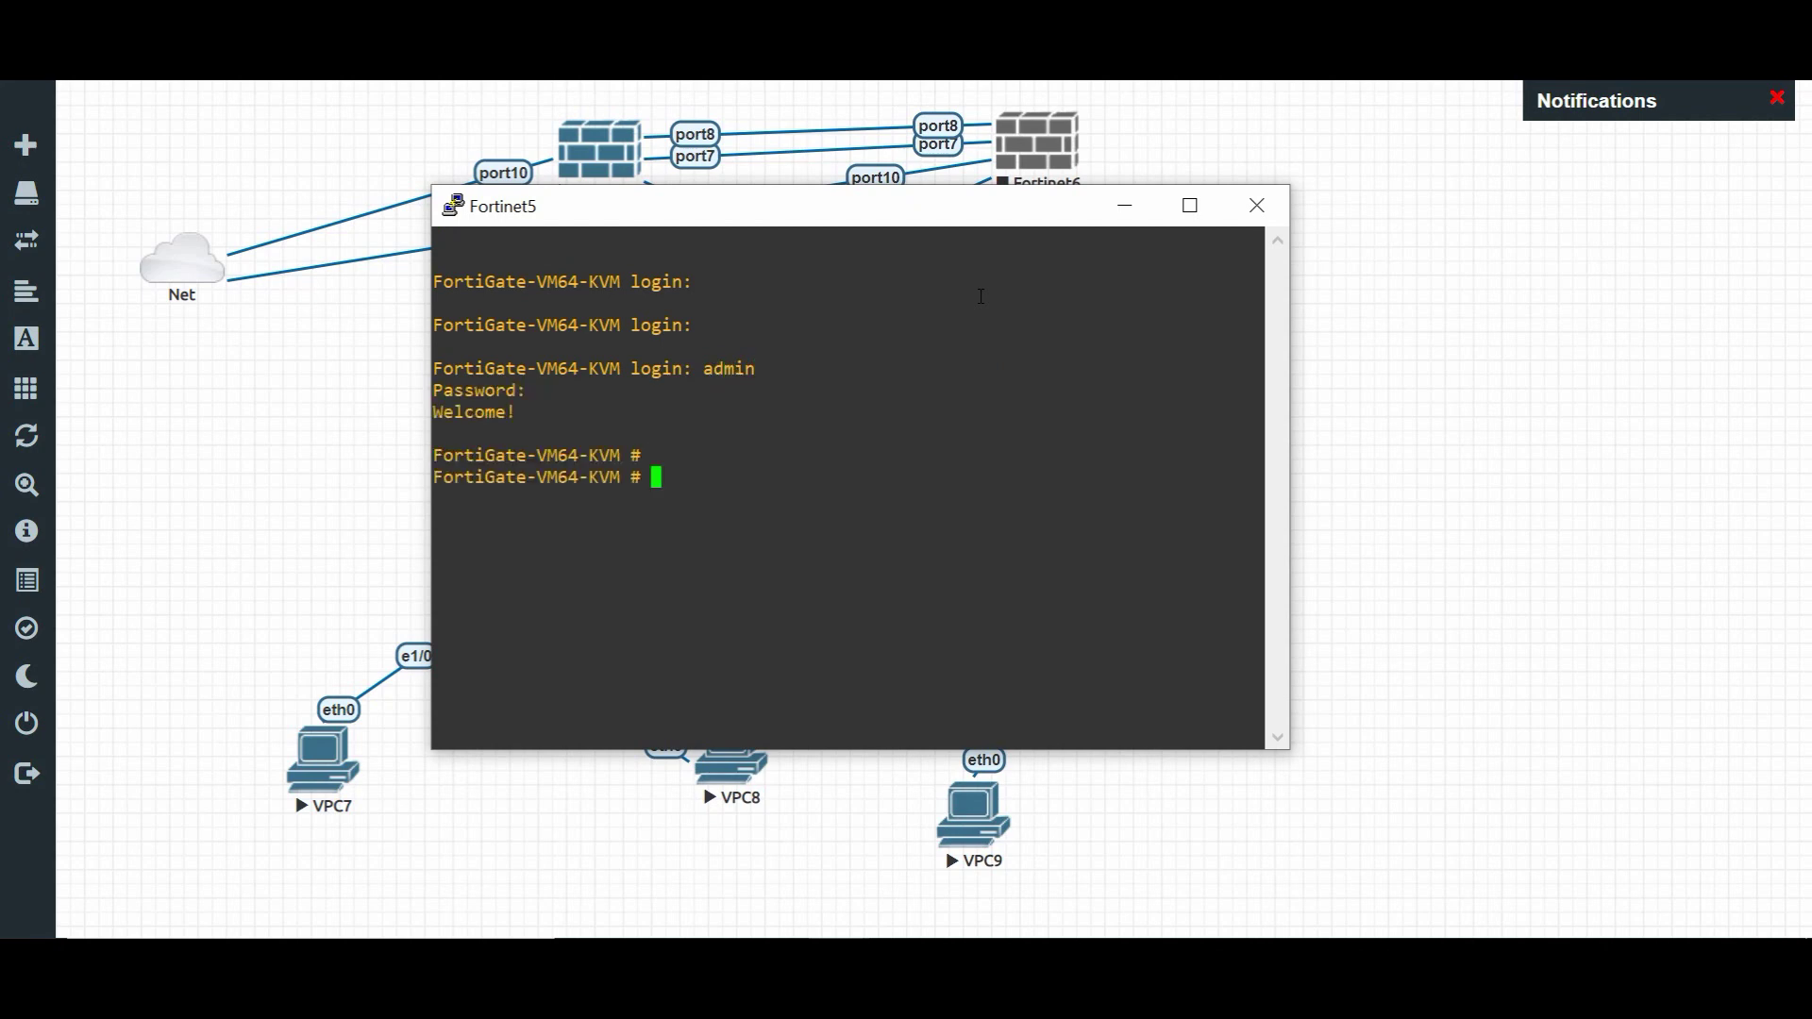
- Run 'get router info routing-table all' and confirm 10.88.99.8/29 is connected on port2
{"action": "type", "text": "get router  inf"}
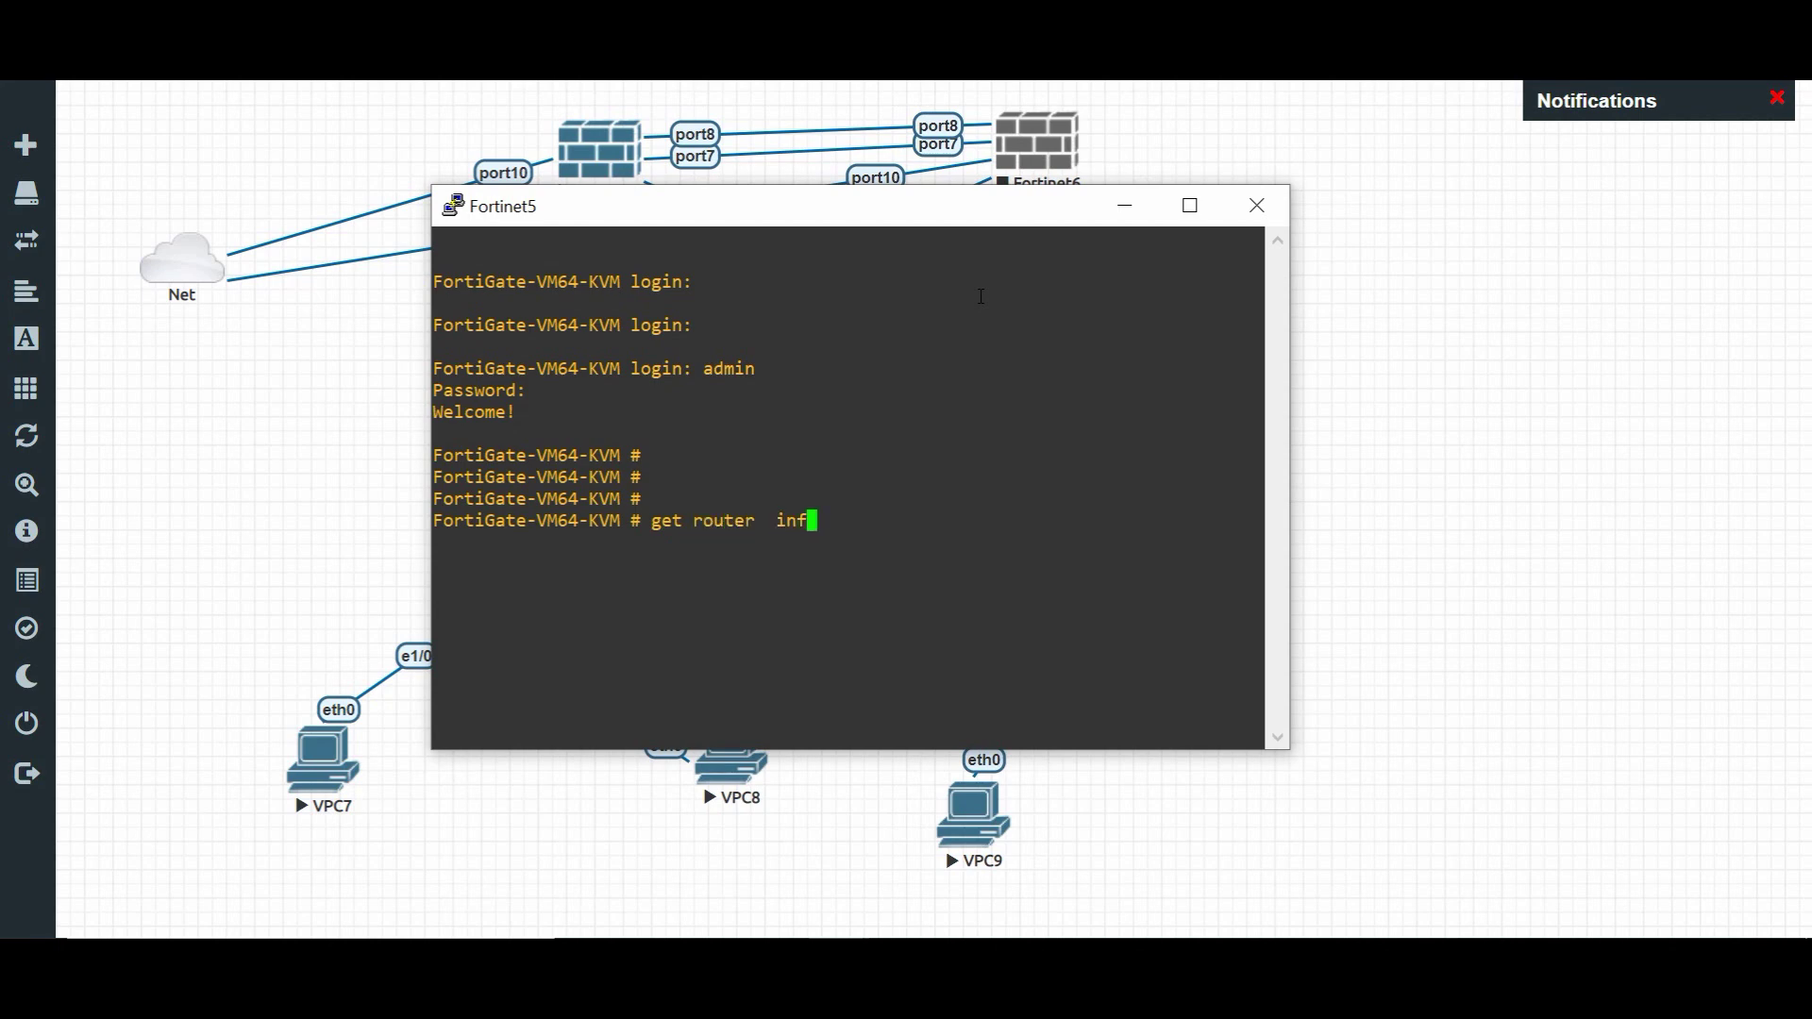
{"action": "type", "text": "o routing-table  all"}
{"action": "key", "text": "Return"}
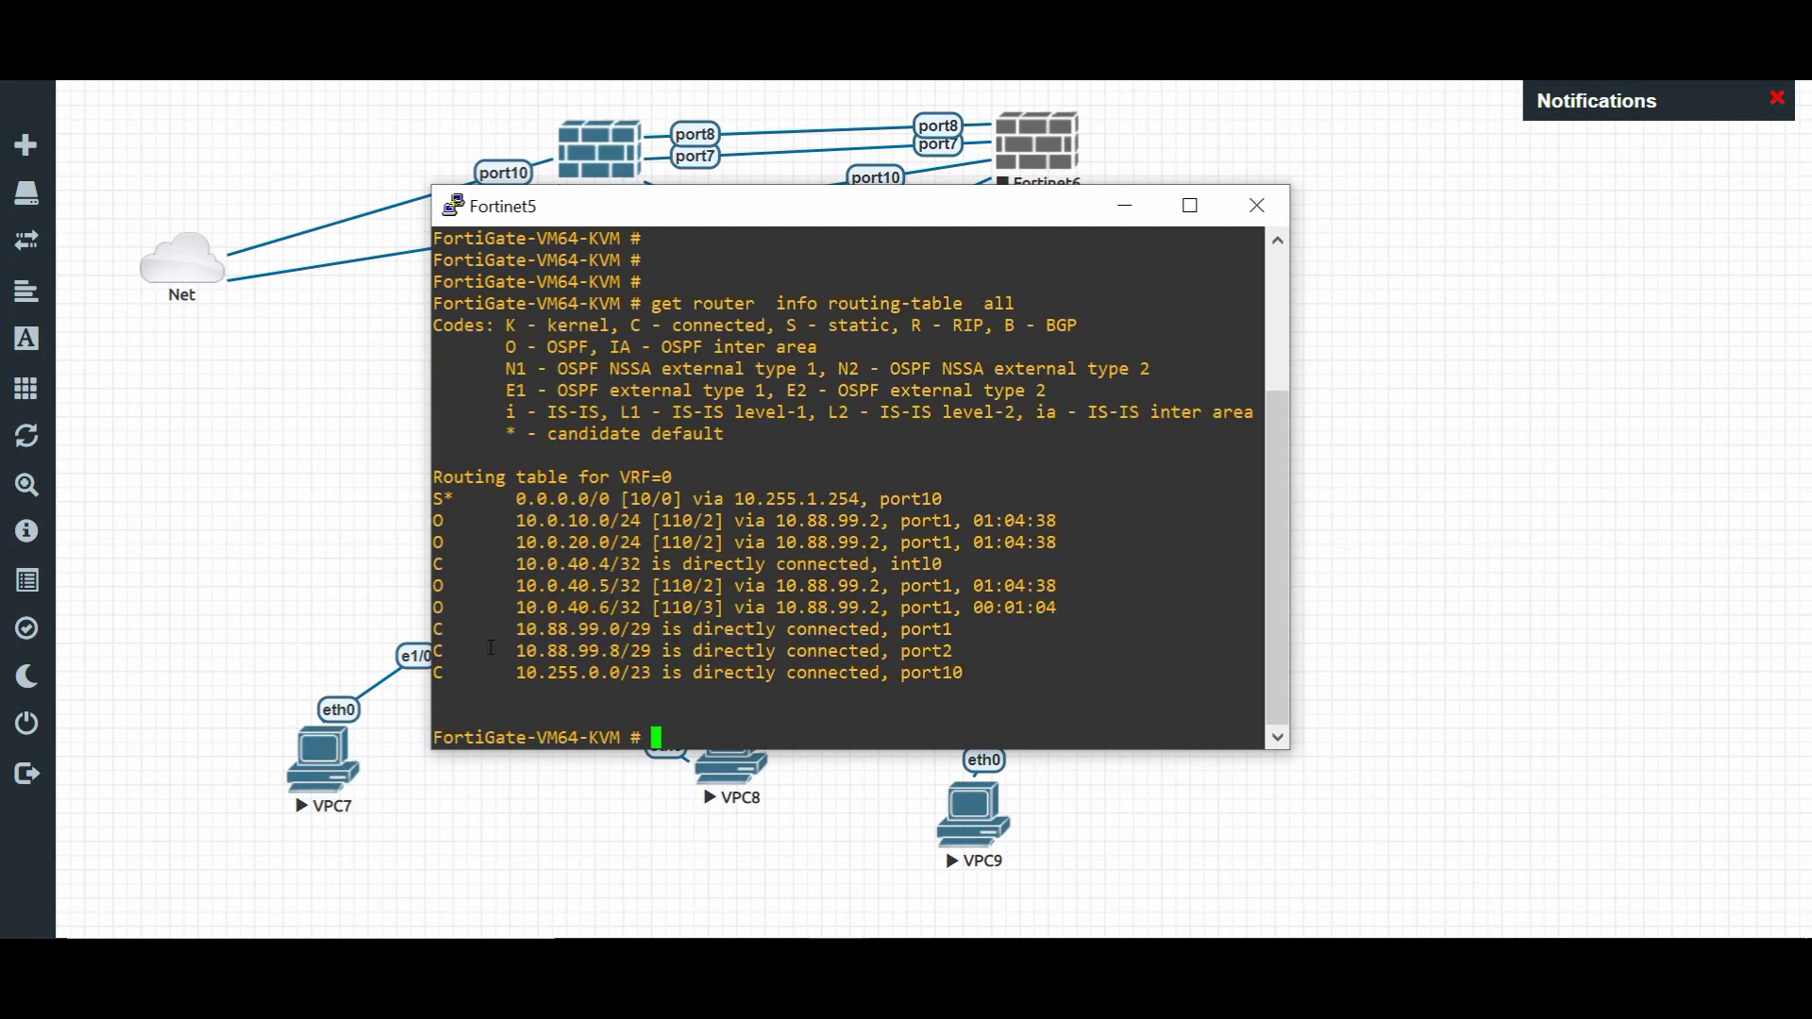
{"action": "left_click_drag", "start_coordinate": [434, 651], "coordinate": [614, 651]}
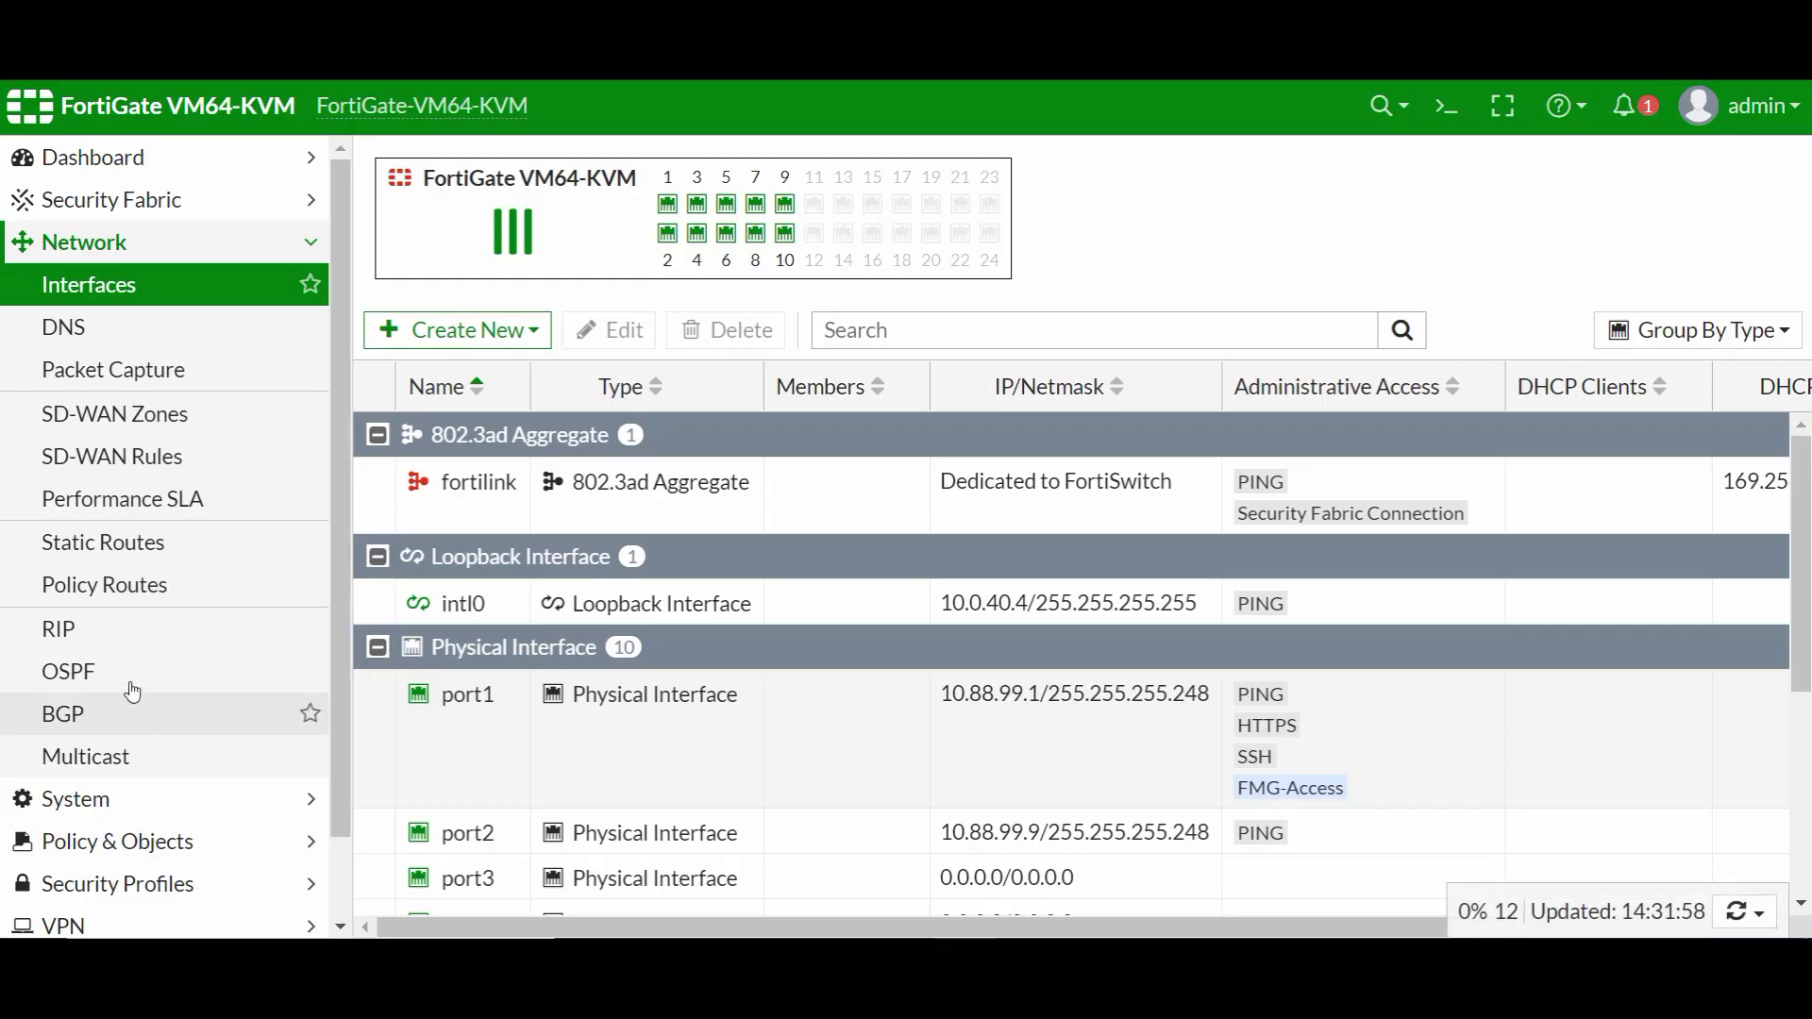
{"action": "left_click", "coordinate": [132, 689]}
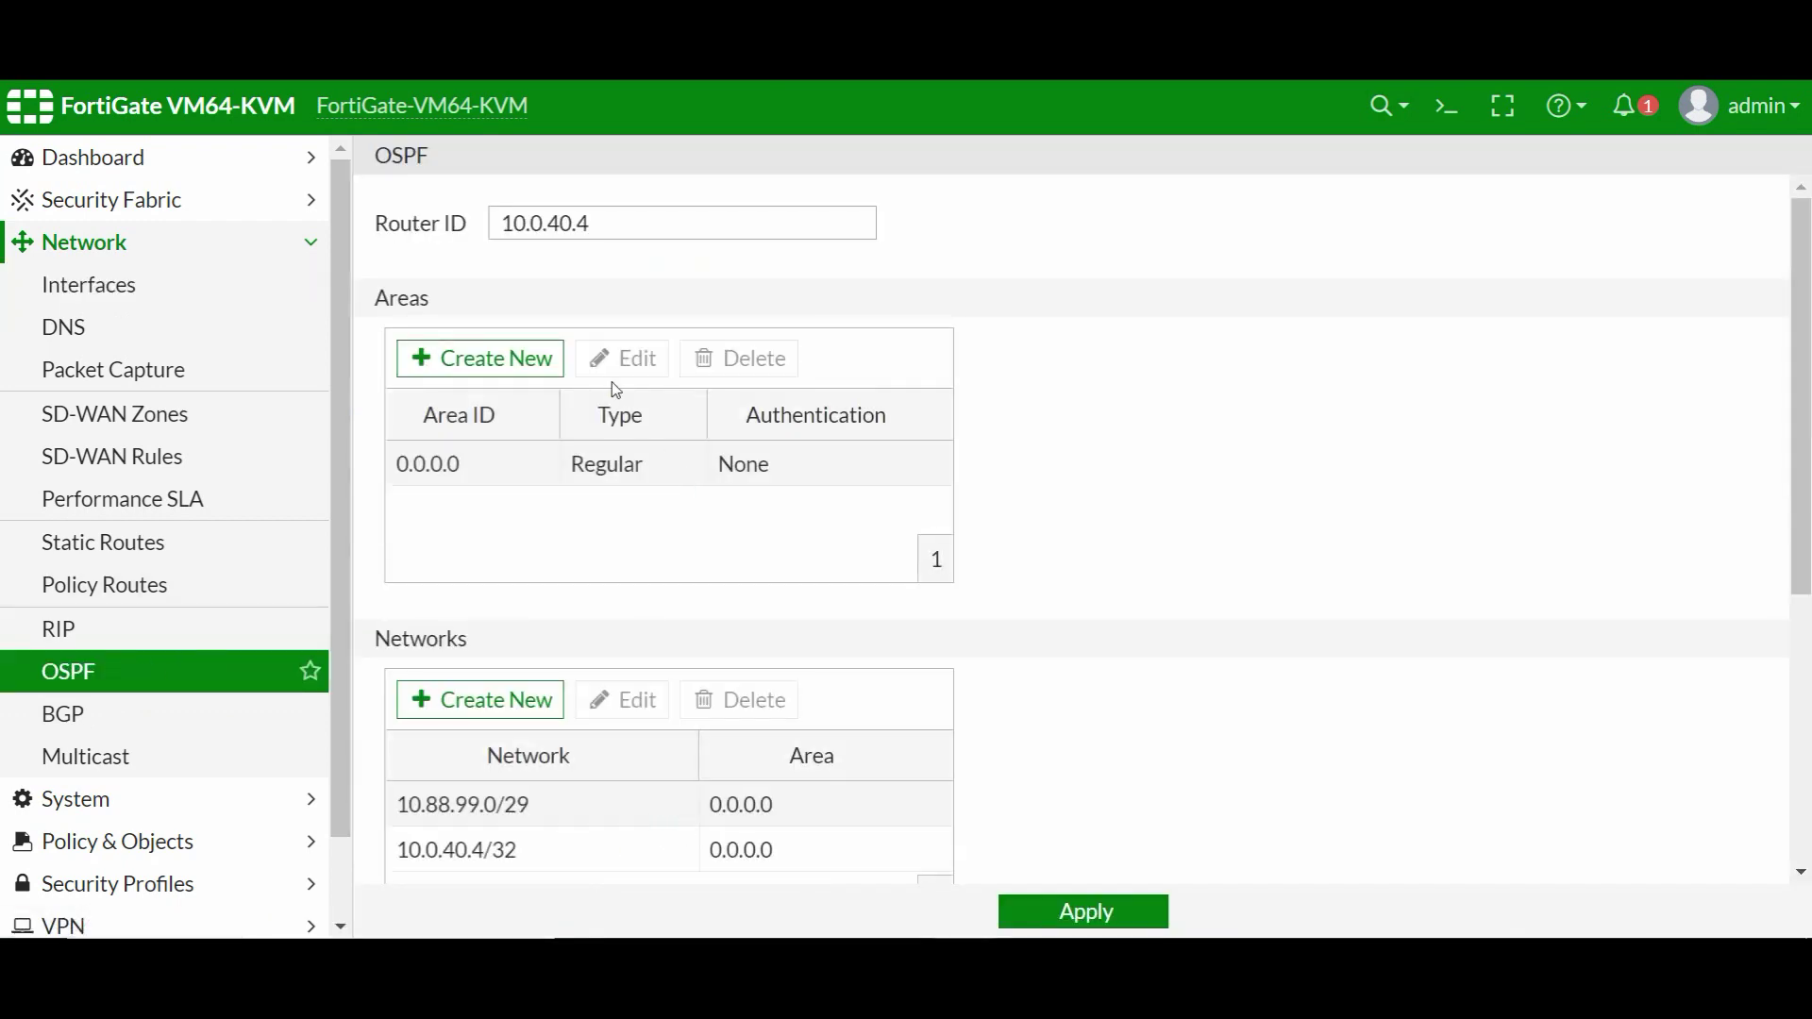
- Add OSPF network 10.88.99.8/29 in area 0.0.0.0 and start a new OSPF interface entry
{"action": "scroll", "coordinate": [533, 604], "scroll_direction": "down", "scroll_amount": 3}
{"action": "left_click", "coordinate": [496, 420]}
{"action": "left_click", "coordinate": [823, 242]}
{"action": "left_click", "coordinate": [750, 295]}
{"action": "left_click_drag", "start_coordinate": [840, 264], "coordinate": [668, 255]}
{"action": "type", "text": "10.88.99."}
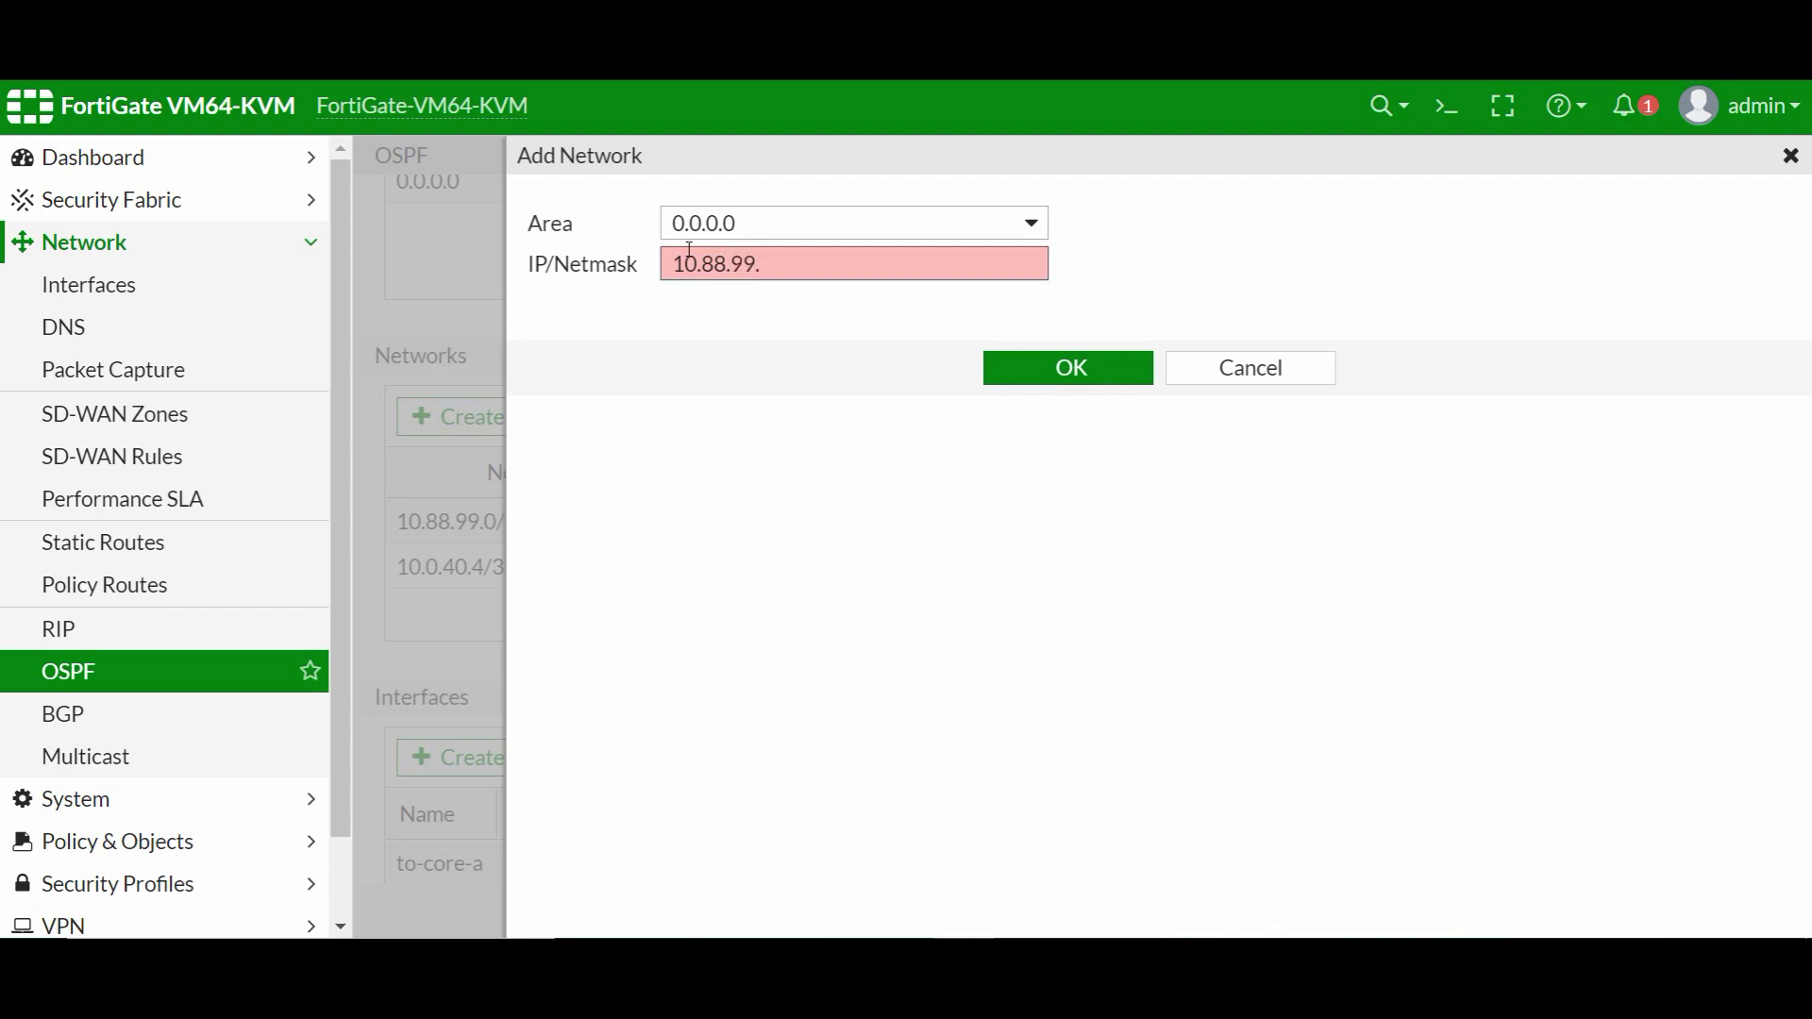
{"action": "type", "text": "8"}
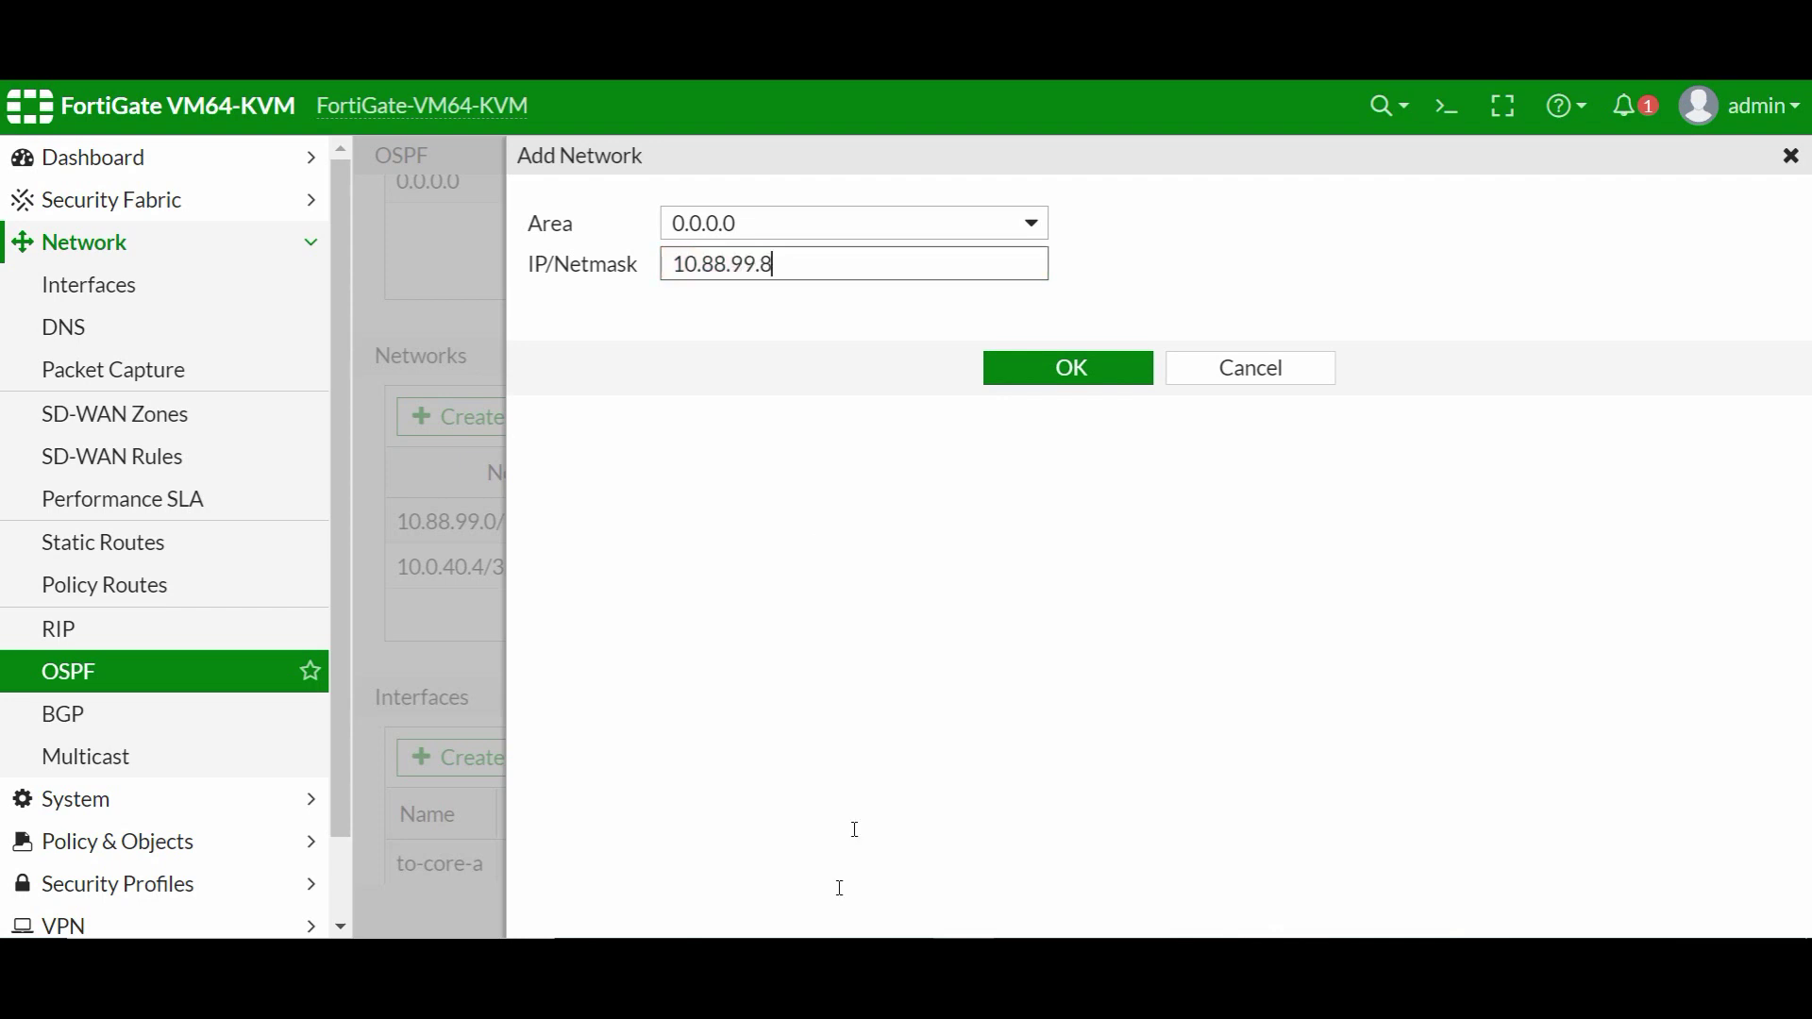
{"action": "type", "text": "/29"}
{"action": "left_click", "coordinate": [1068, 802]}
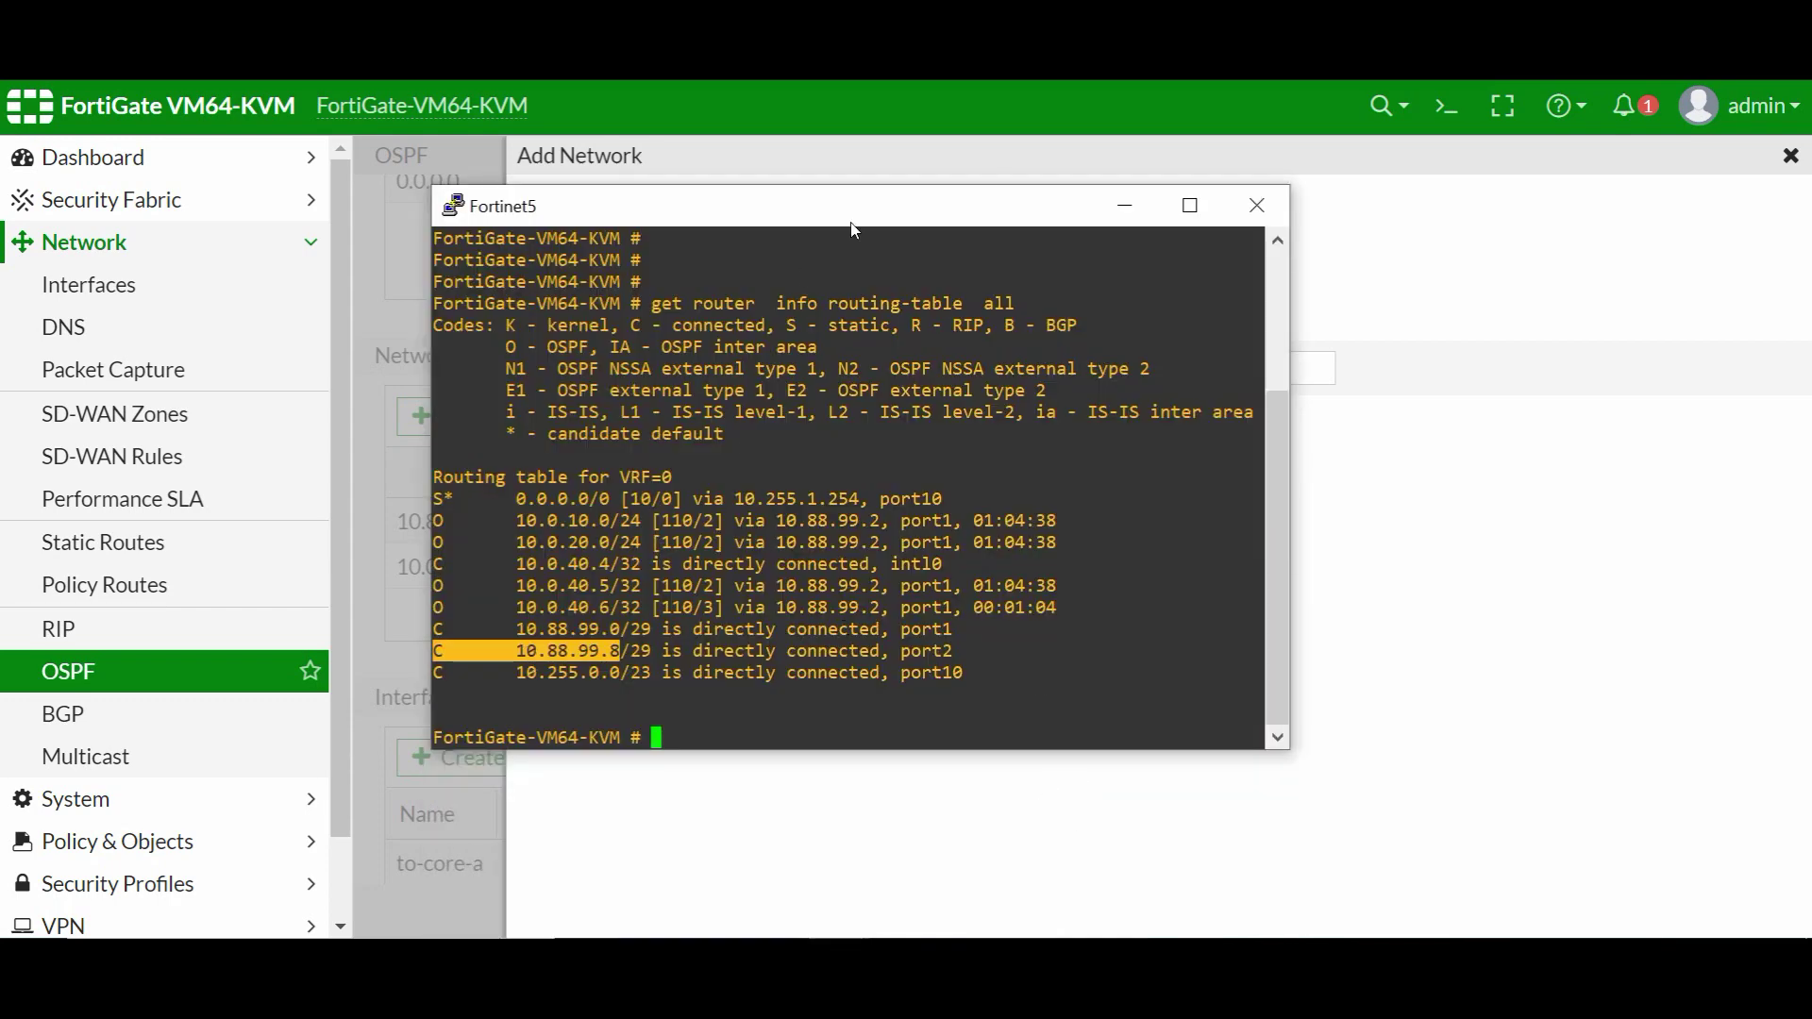
{"action": "left_click", "coordinate": [1145, 207]}
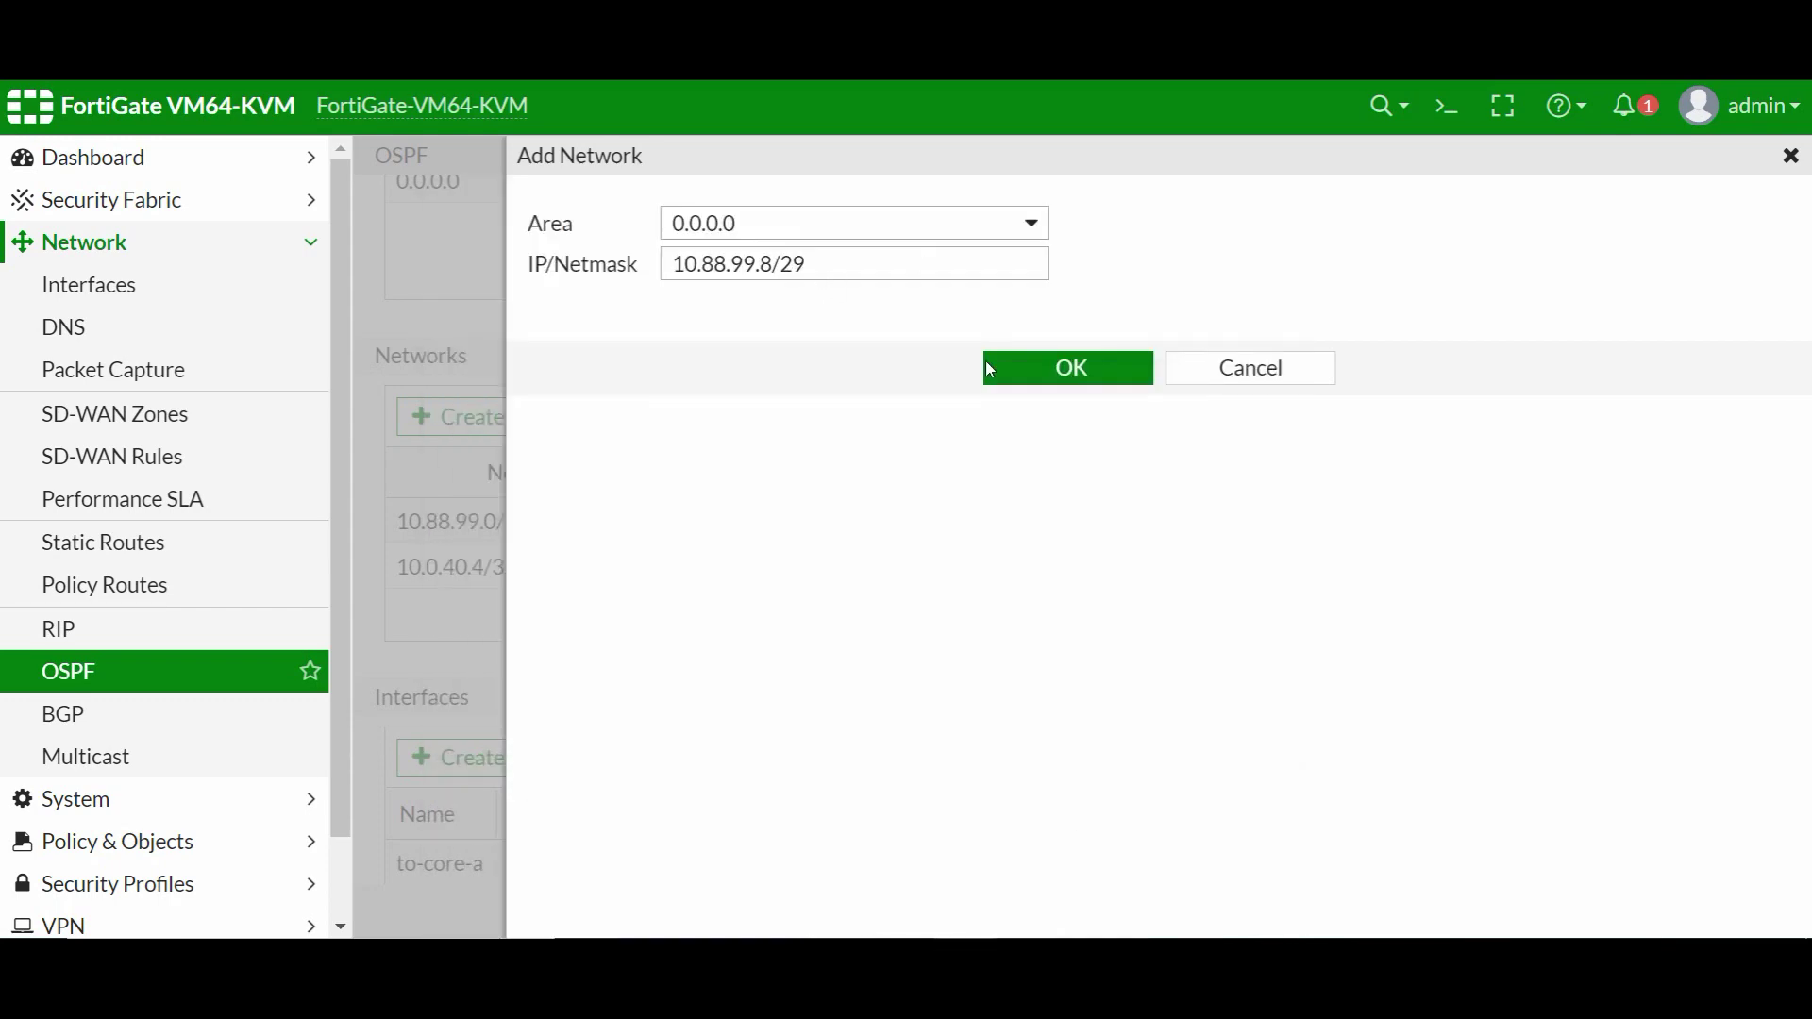
{"action": "left_click", "coordinate": [1077, 379]}
{"action": "left_click", "coordinate": [1081, 379]}
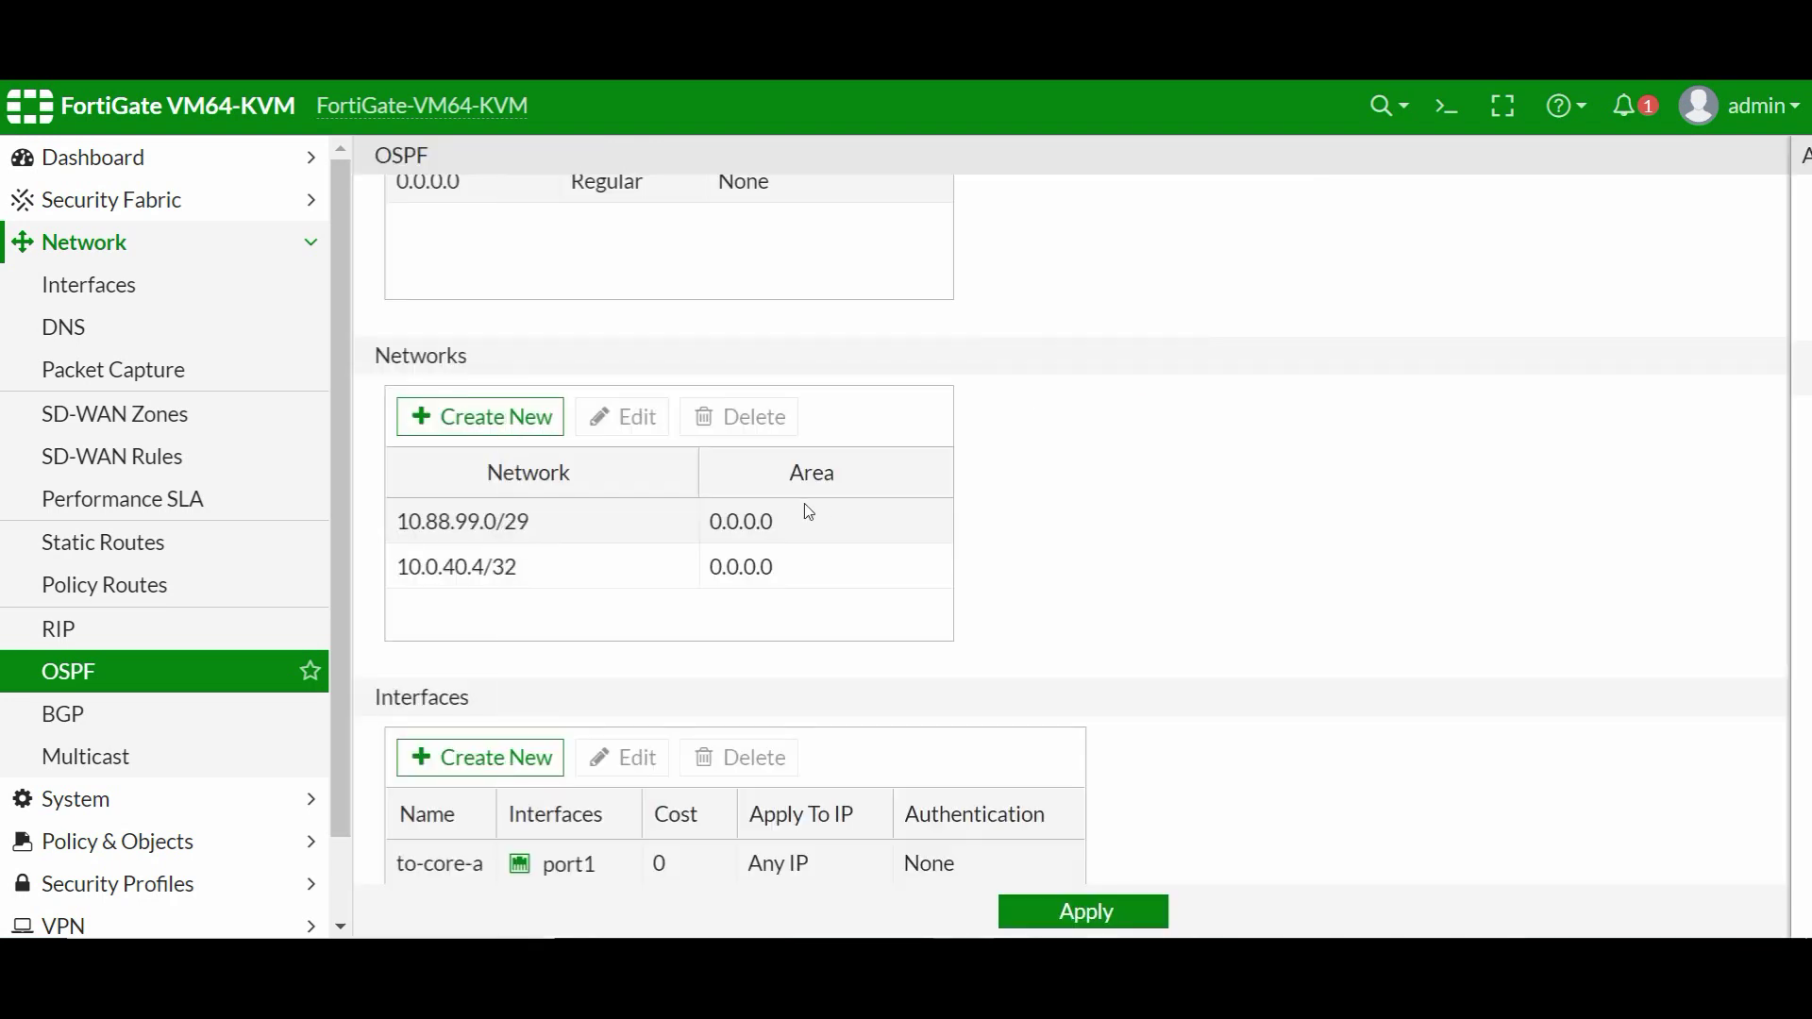
{"action": "scroll", "coordinate": [449, 618], "scroll_direction": "down", "scroll_amount": 3}
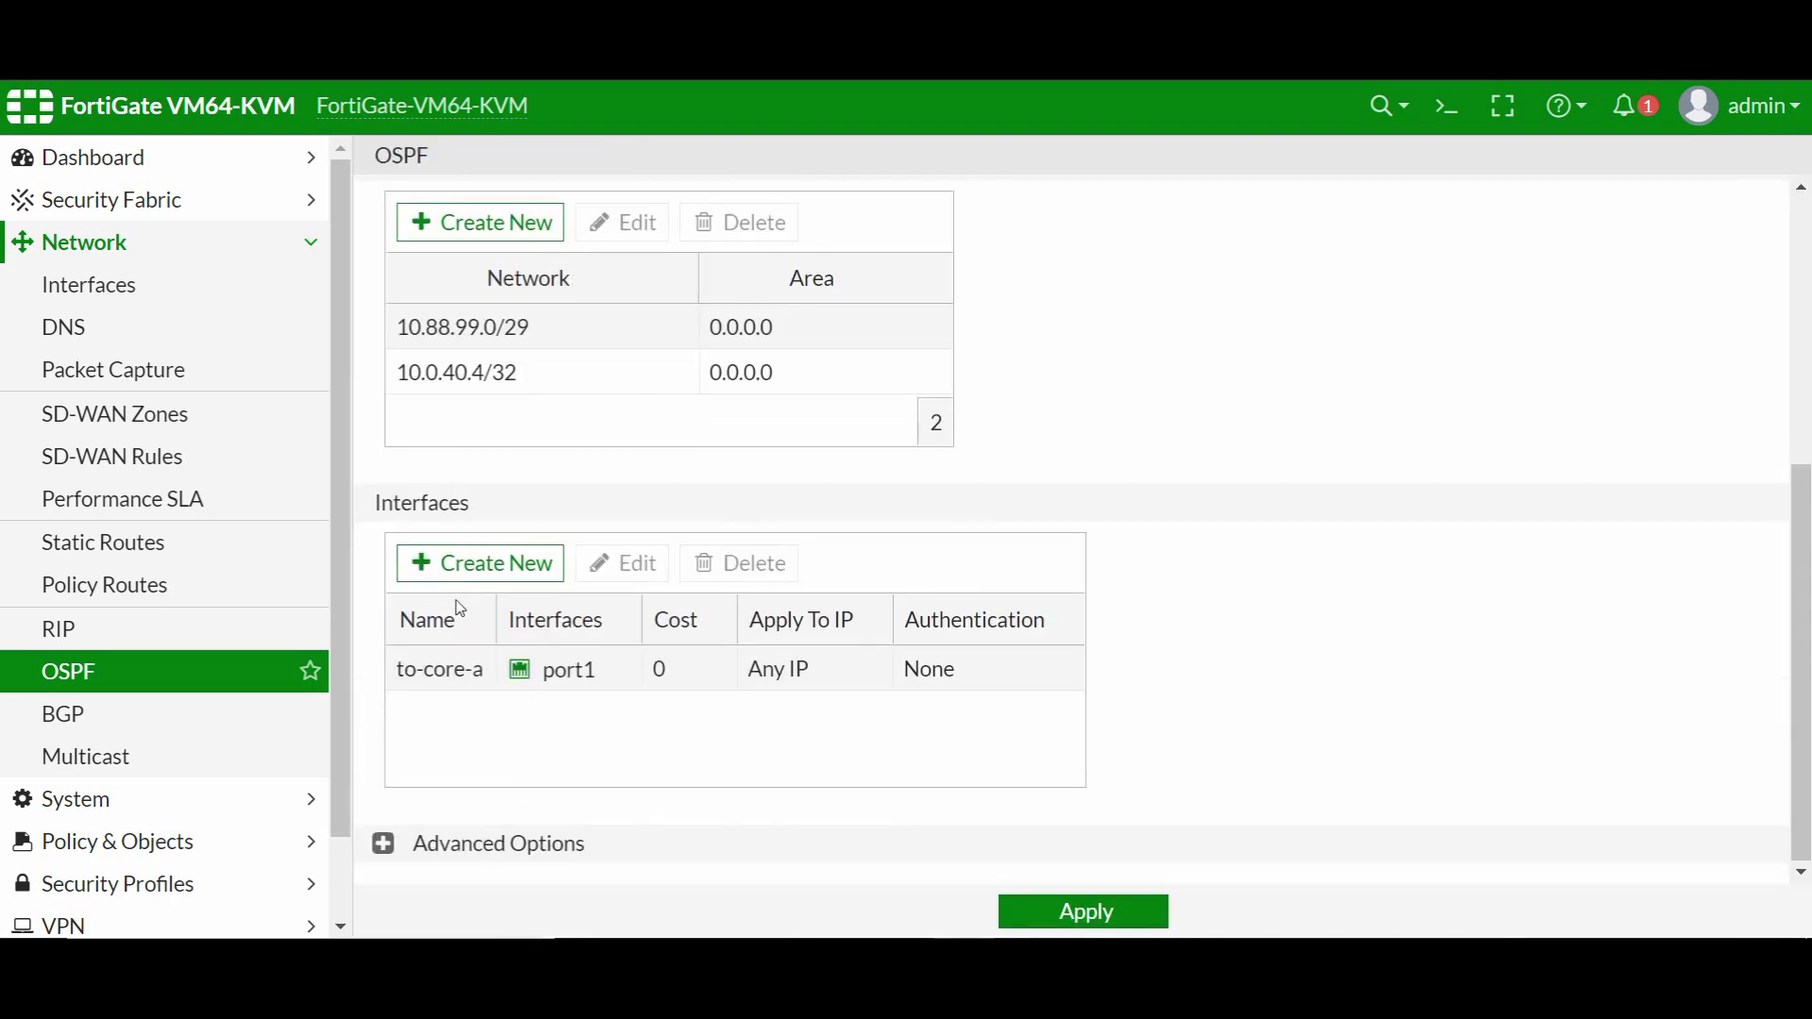
{"action": "left_click", "coordinate": [481, 567]}
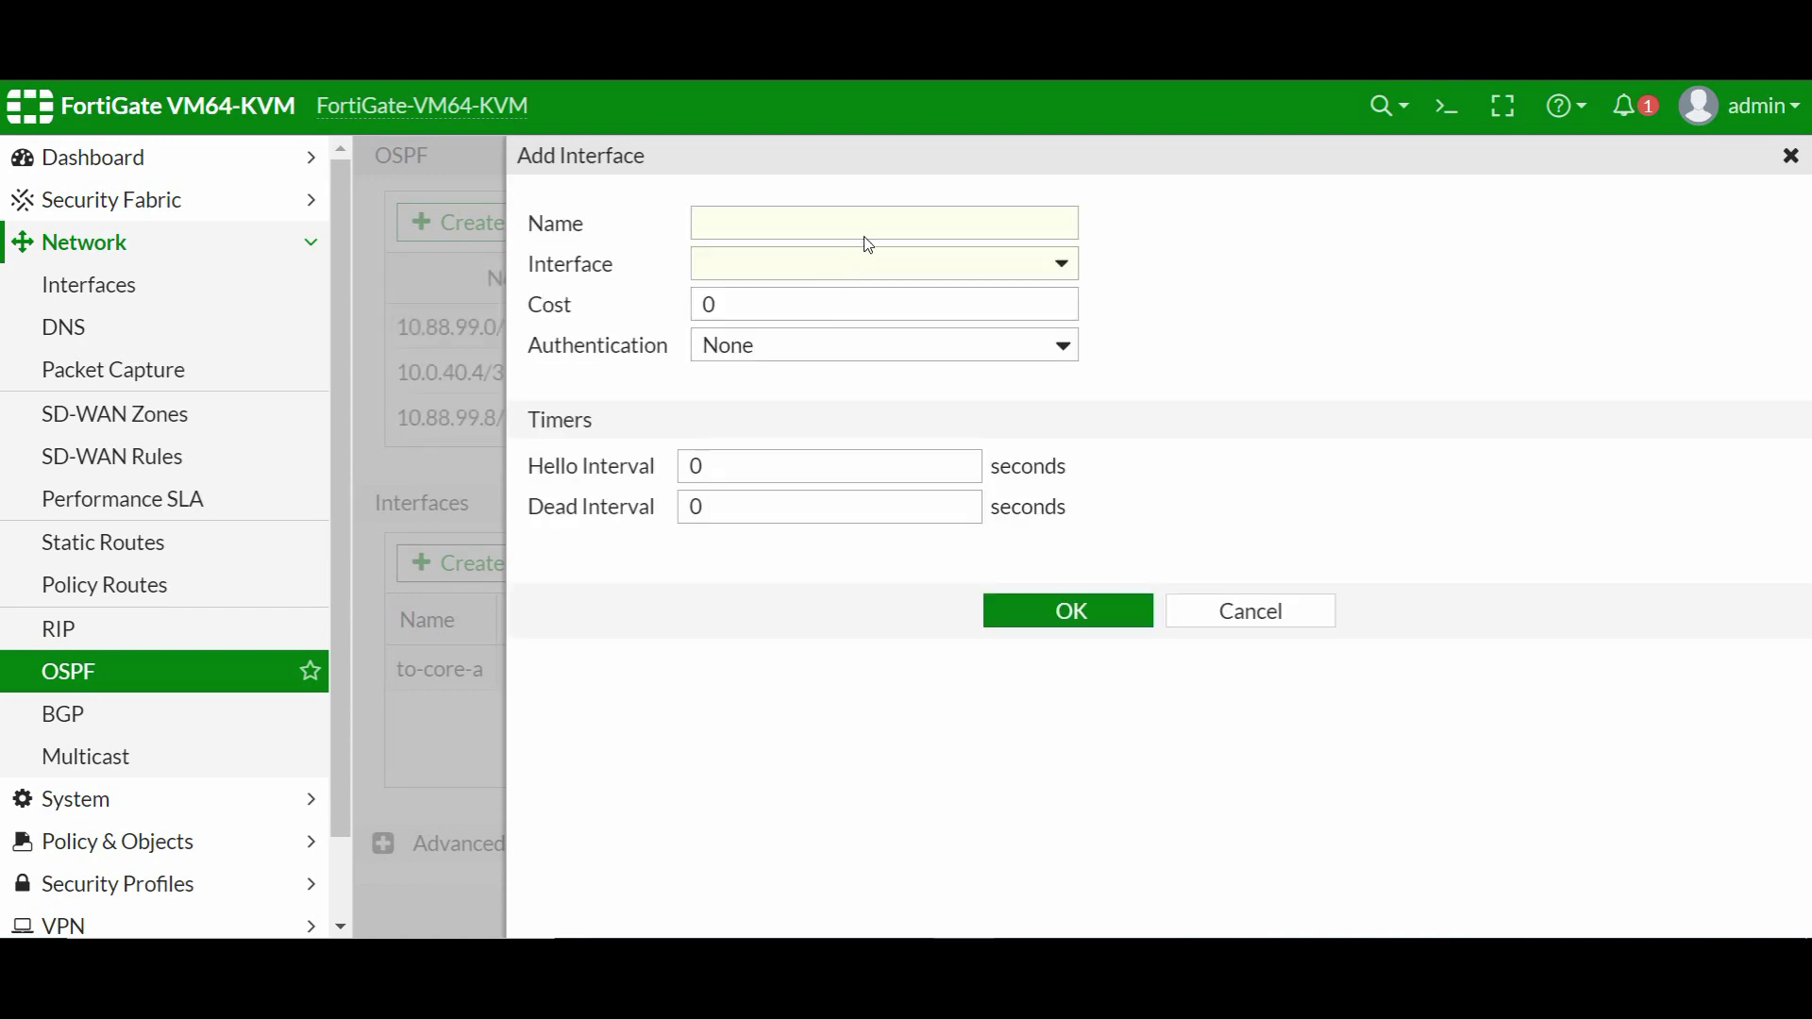
- Create OSPF interface 'to-core-b' on port2 and apply the OSPF settings
{"action": "left_click", "coordinate": [872, 216]}
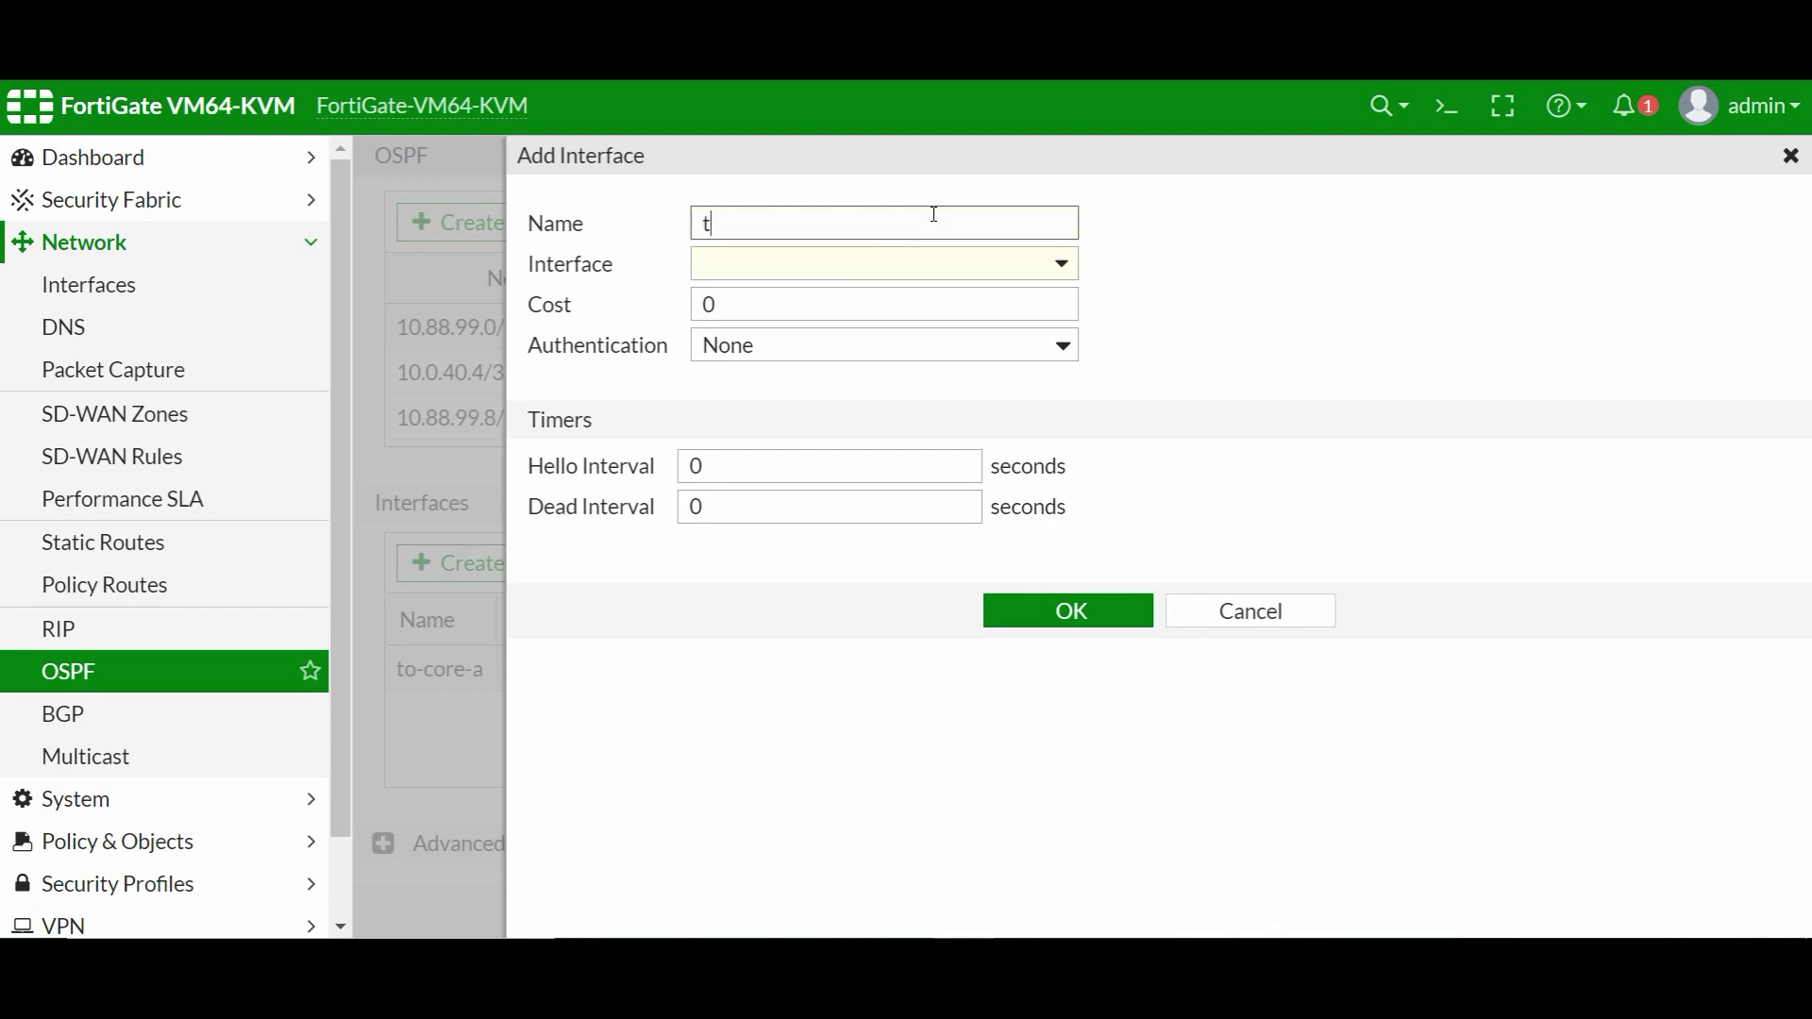
{"action": "type", "text": "to-core-b"}
{"action": "left_click", "coordinate": [846, 270]}
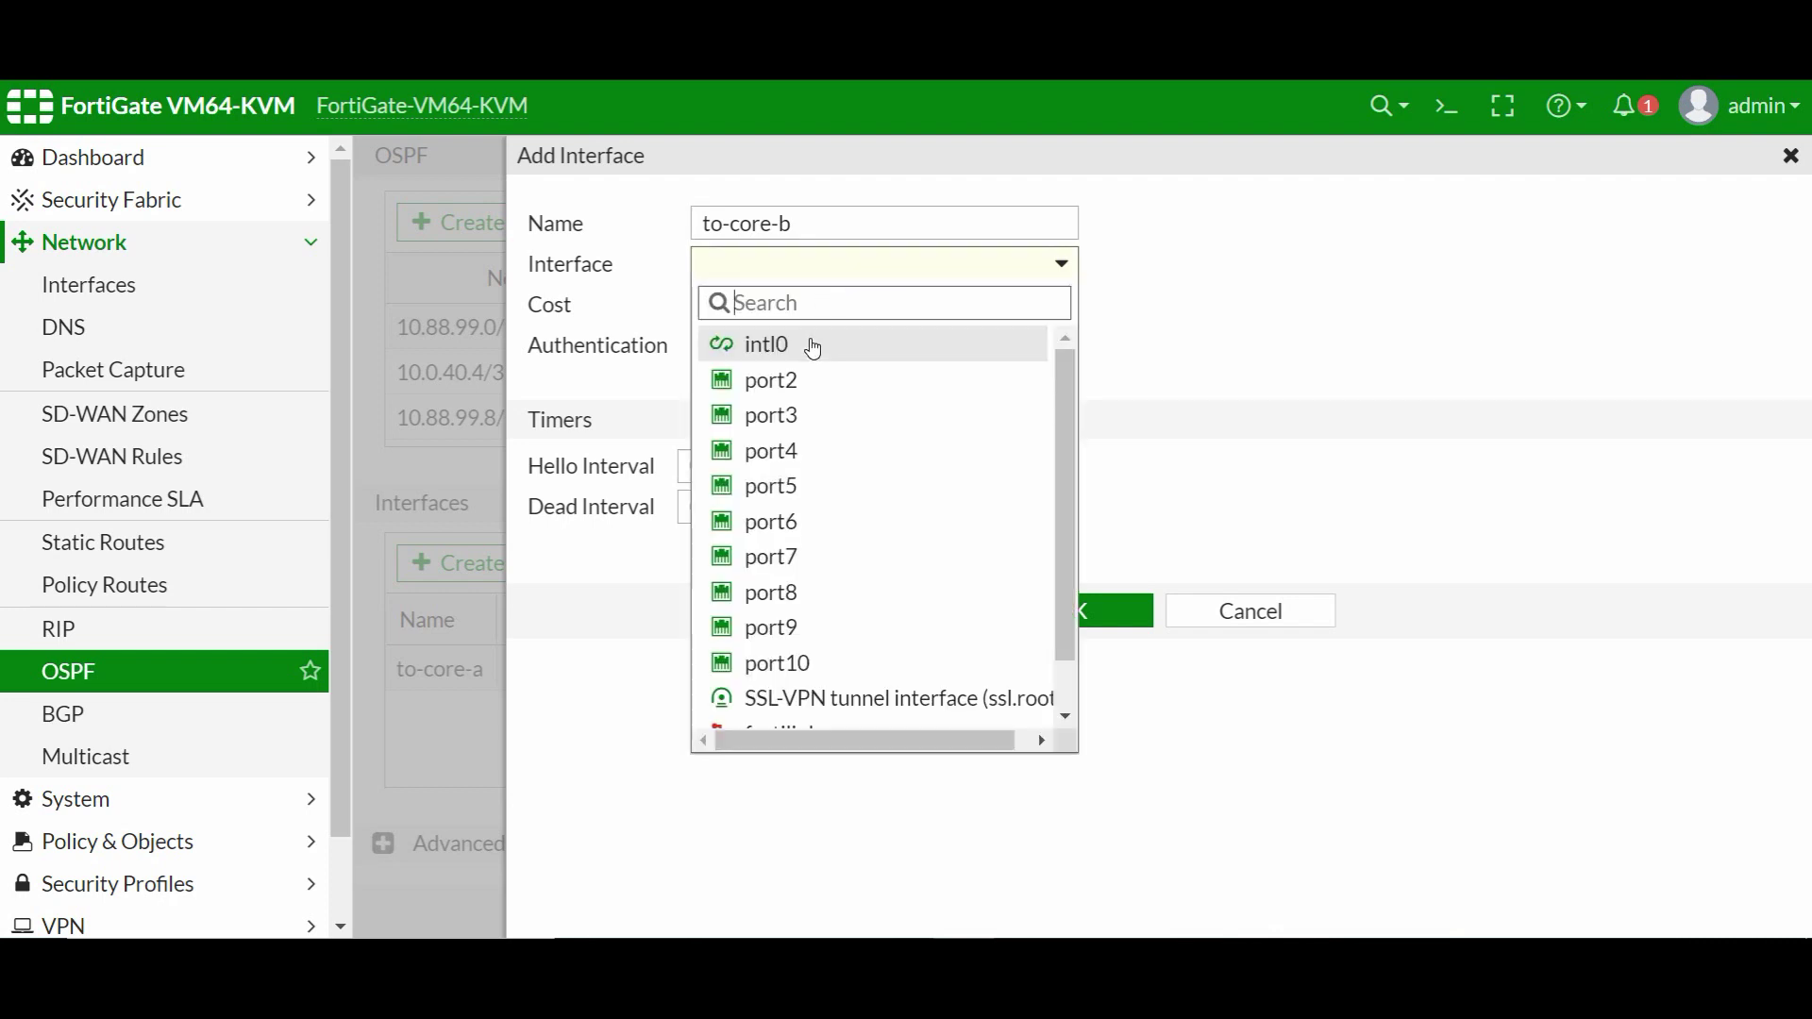
{"action": "left_click", "coordinate": [788, 382]}
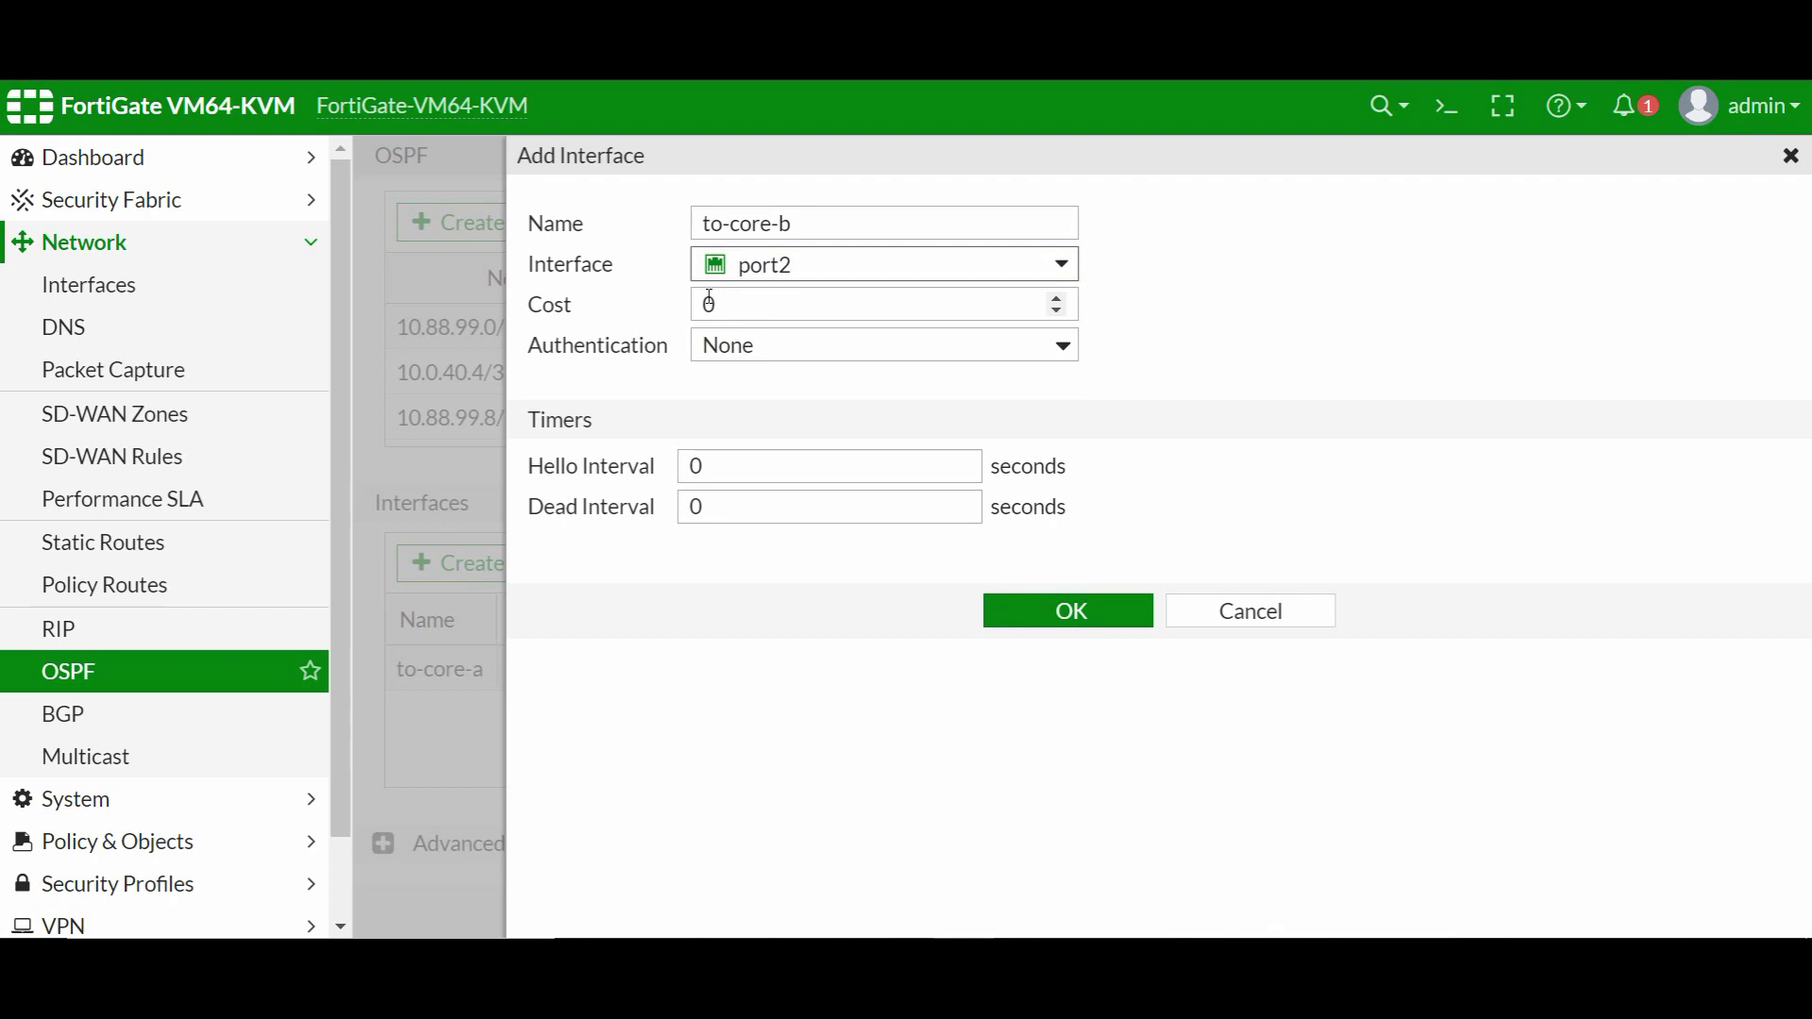
{"action": "left_click", "coordinate": [1043, 611]}
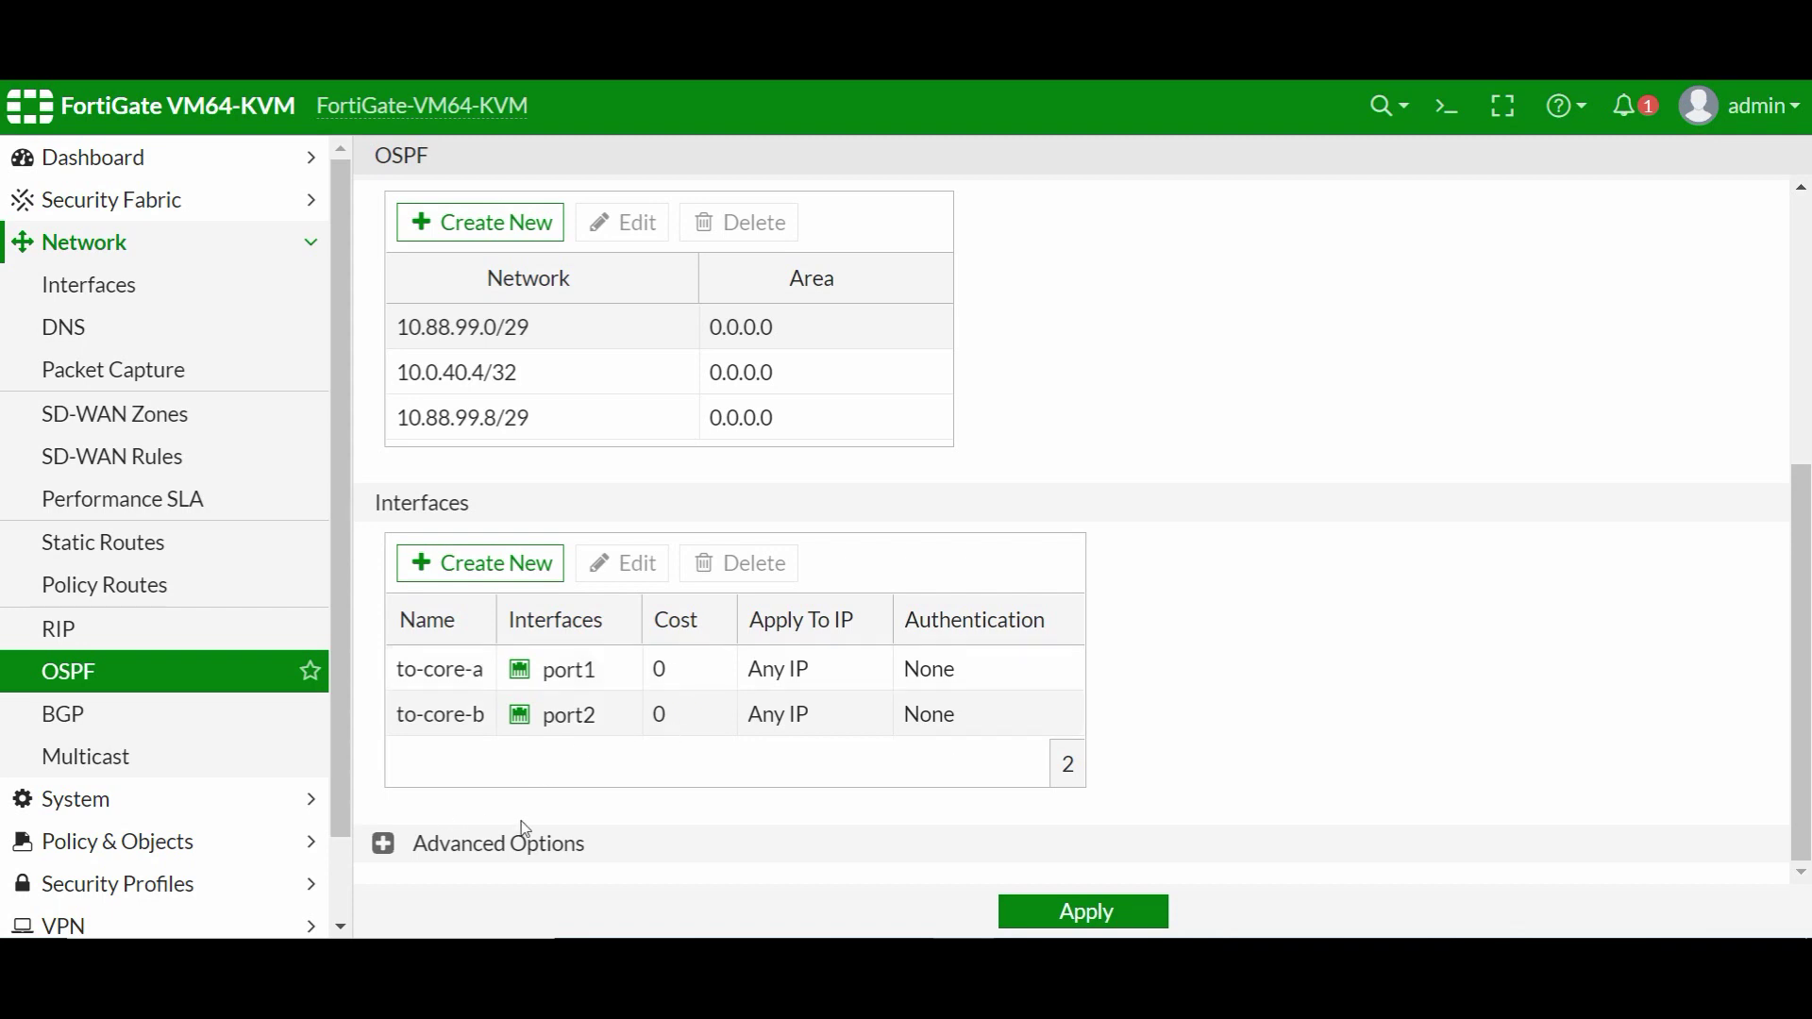
{"action": "left_click", "coordinate": [1055, 907]}
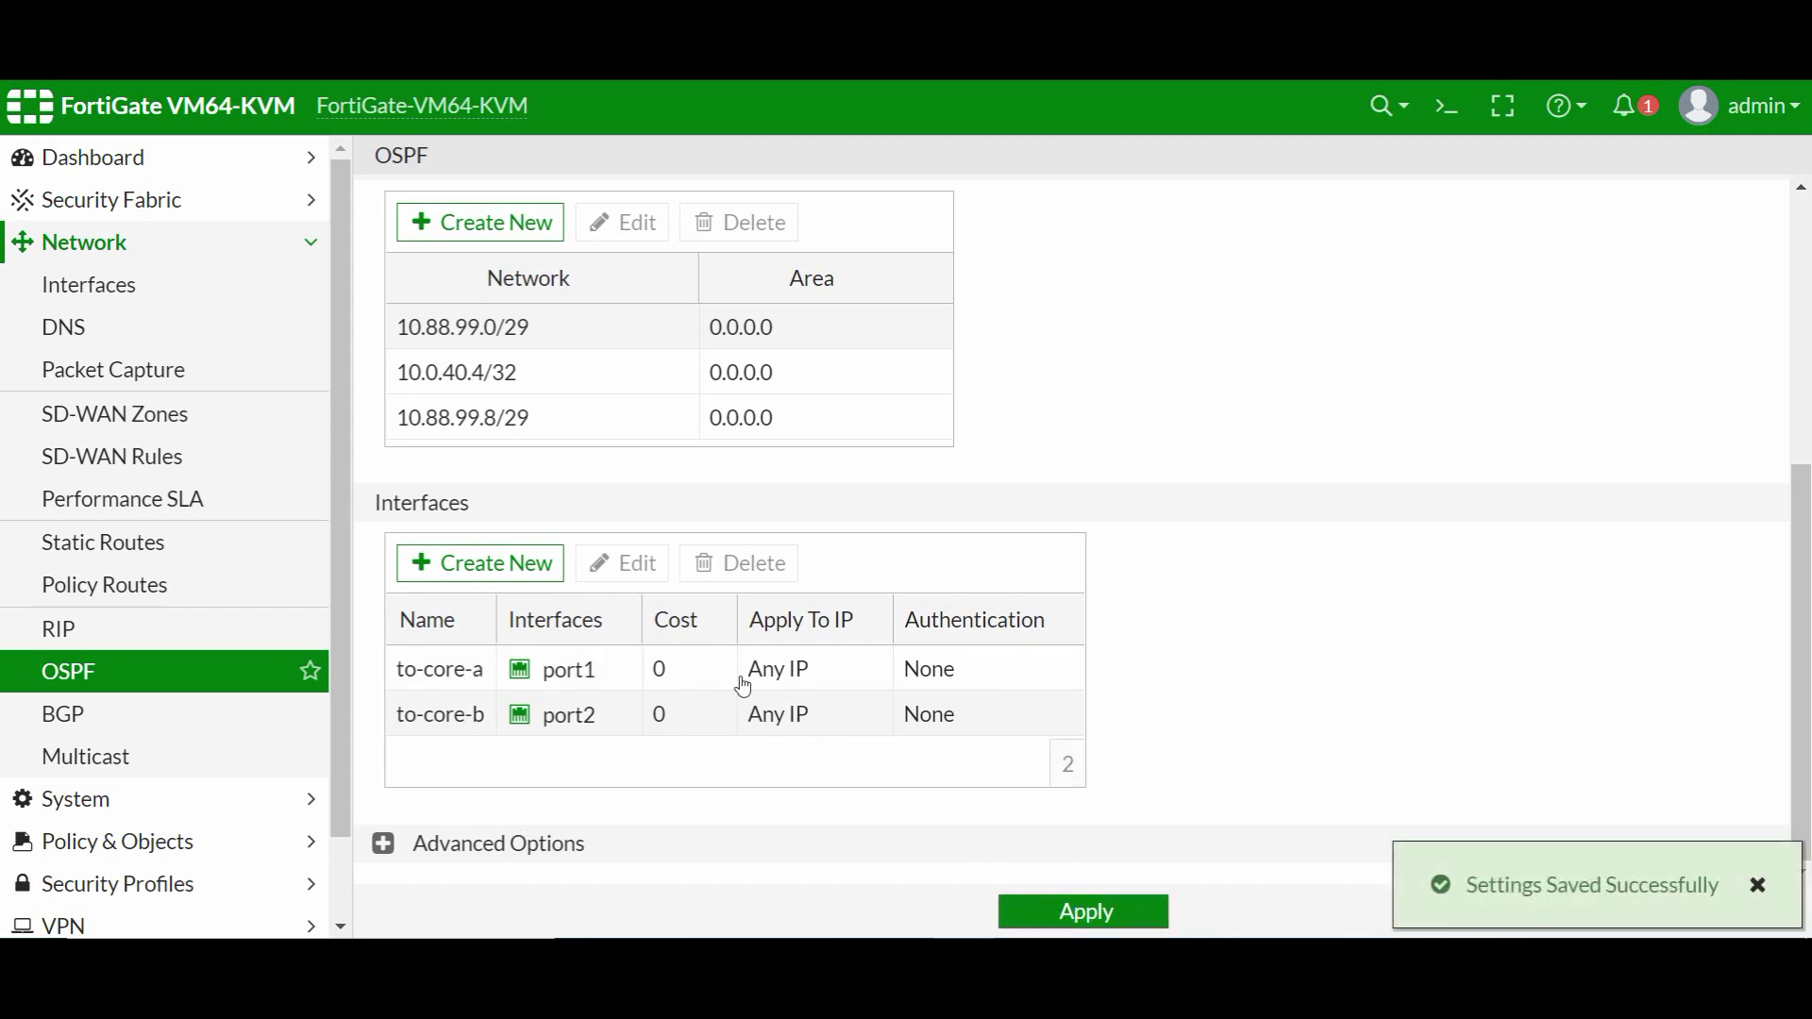
{"action": "left_click", "coordinate": [1090, 909]}
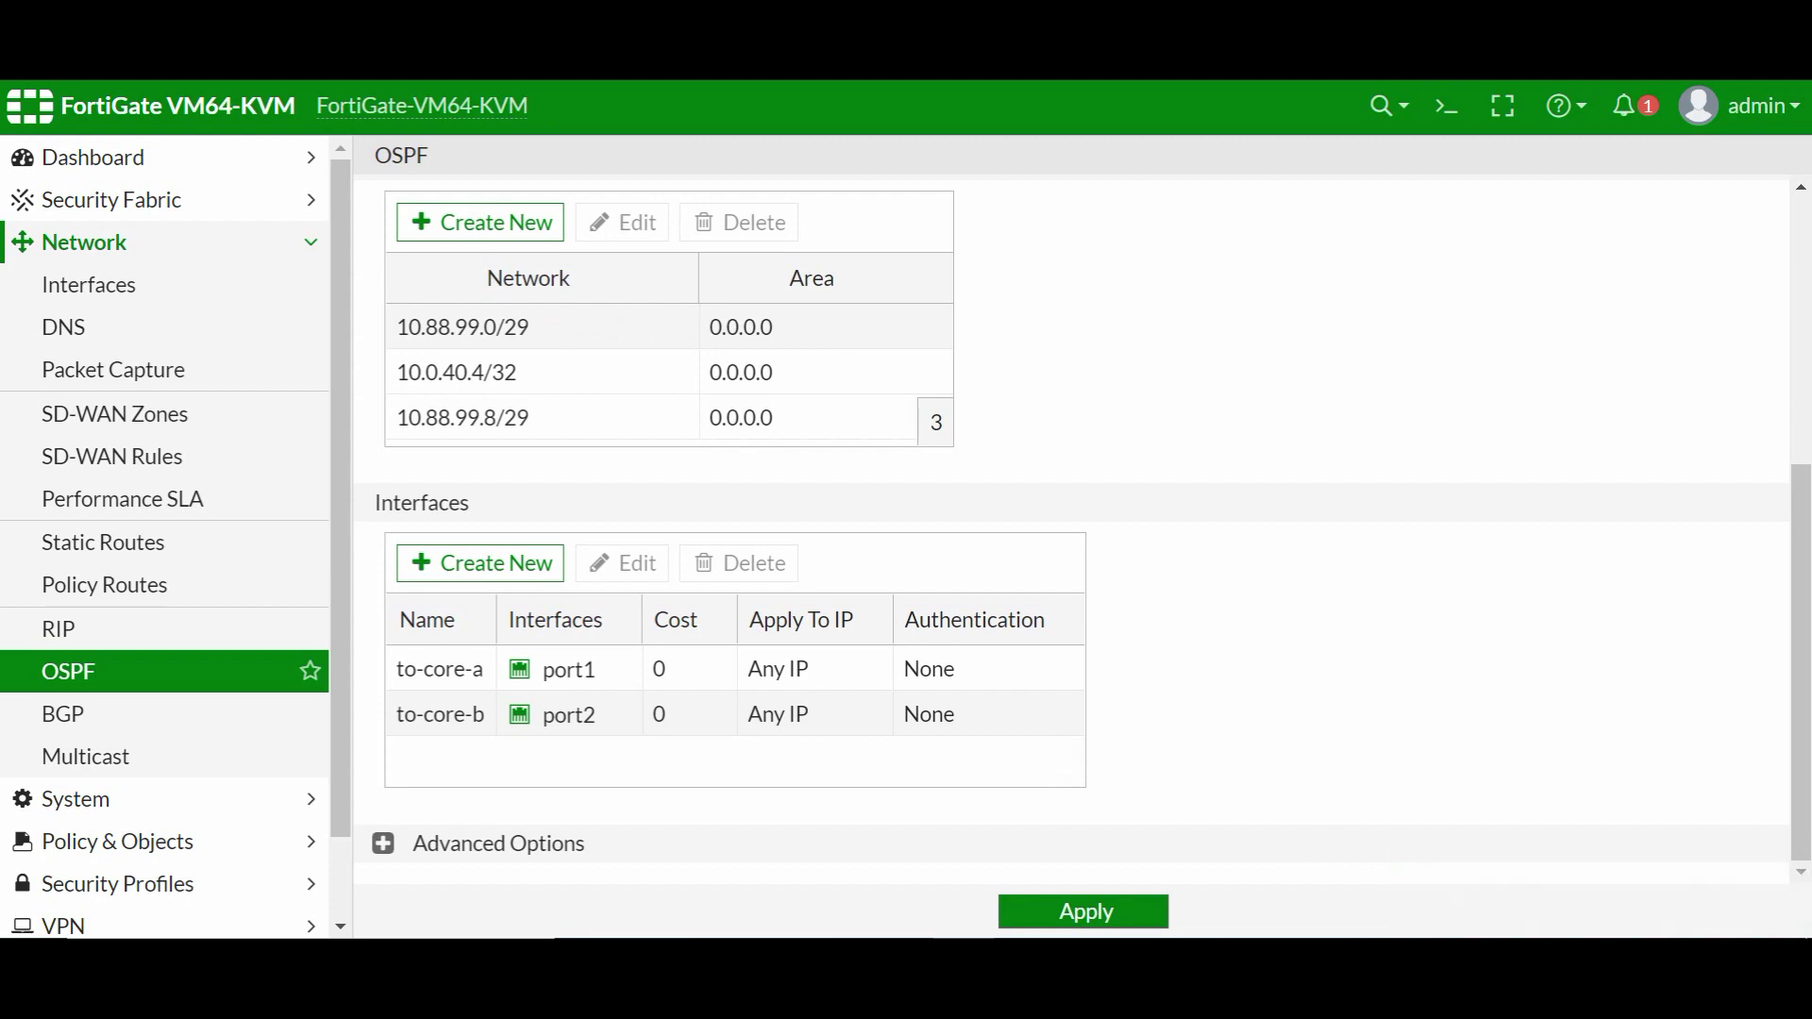
- Bring up core B's R3 console and leave configuration mode with end
{"action": "mouse_move", "coordinate": [840, 938]}
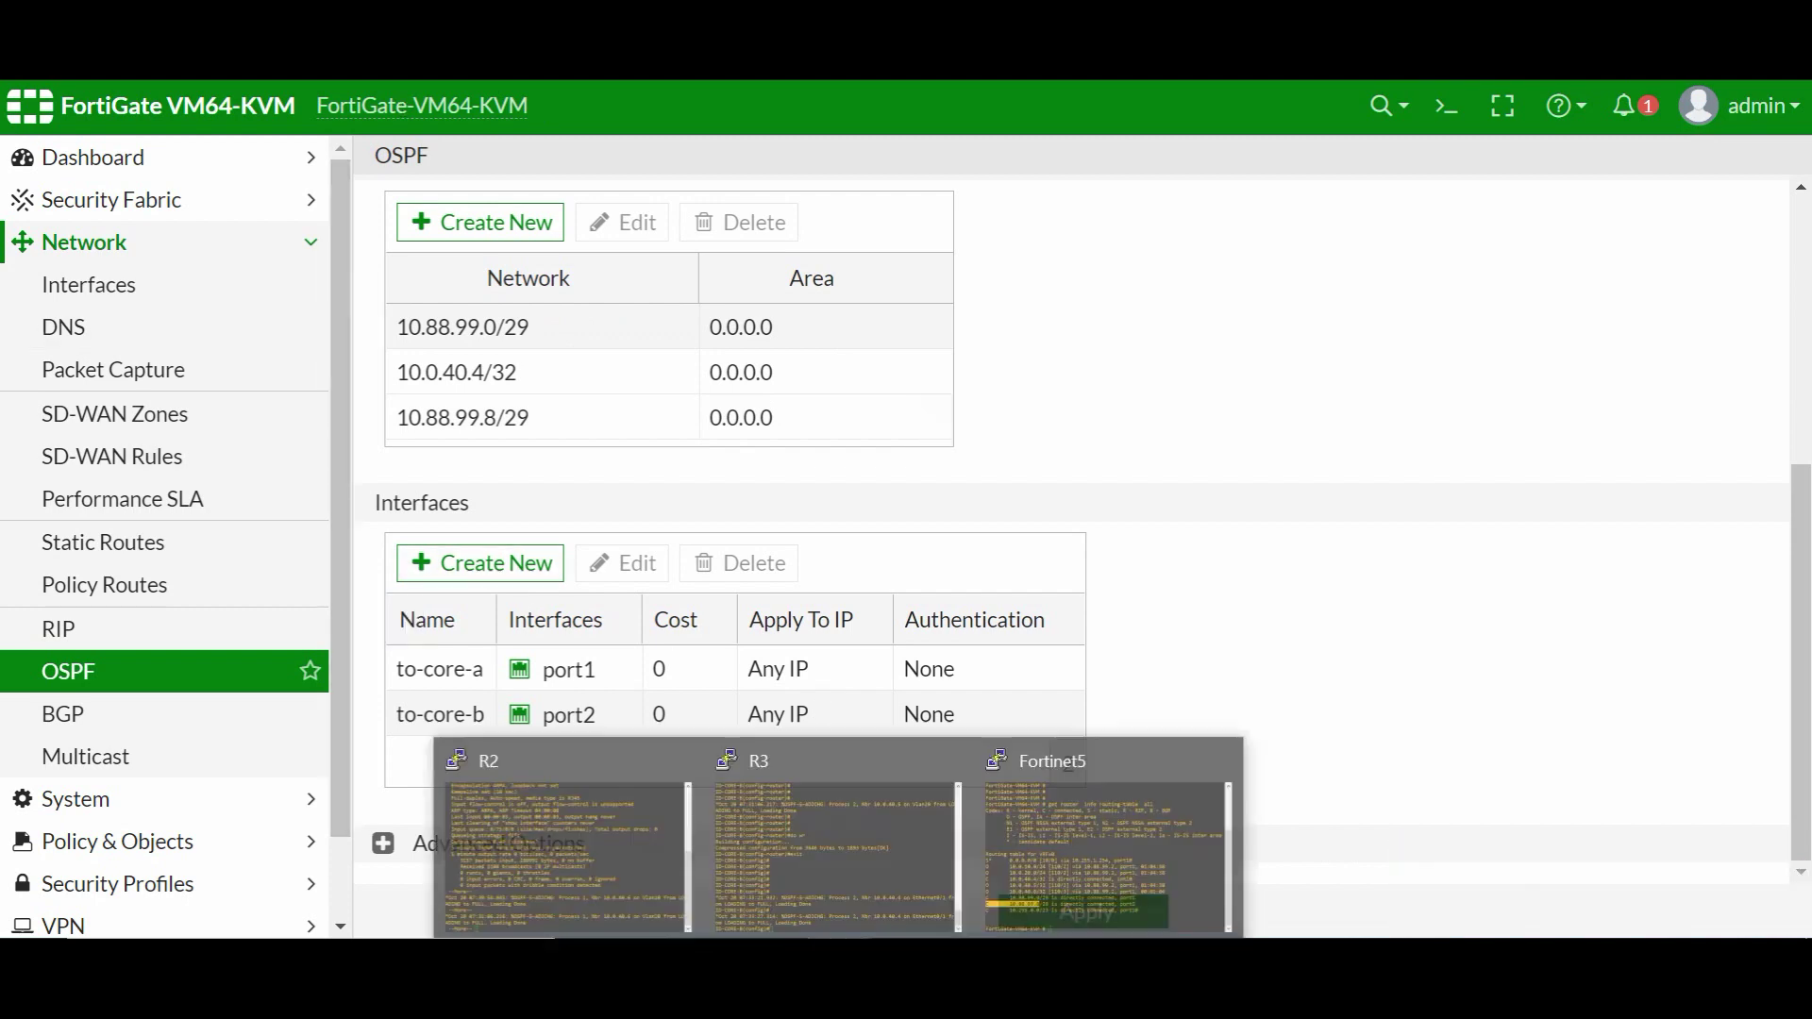
{"action": "left_click", "coordinate": [819, 830]}
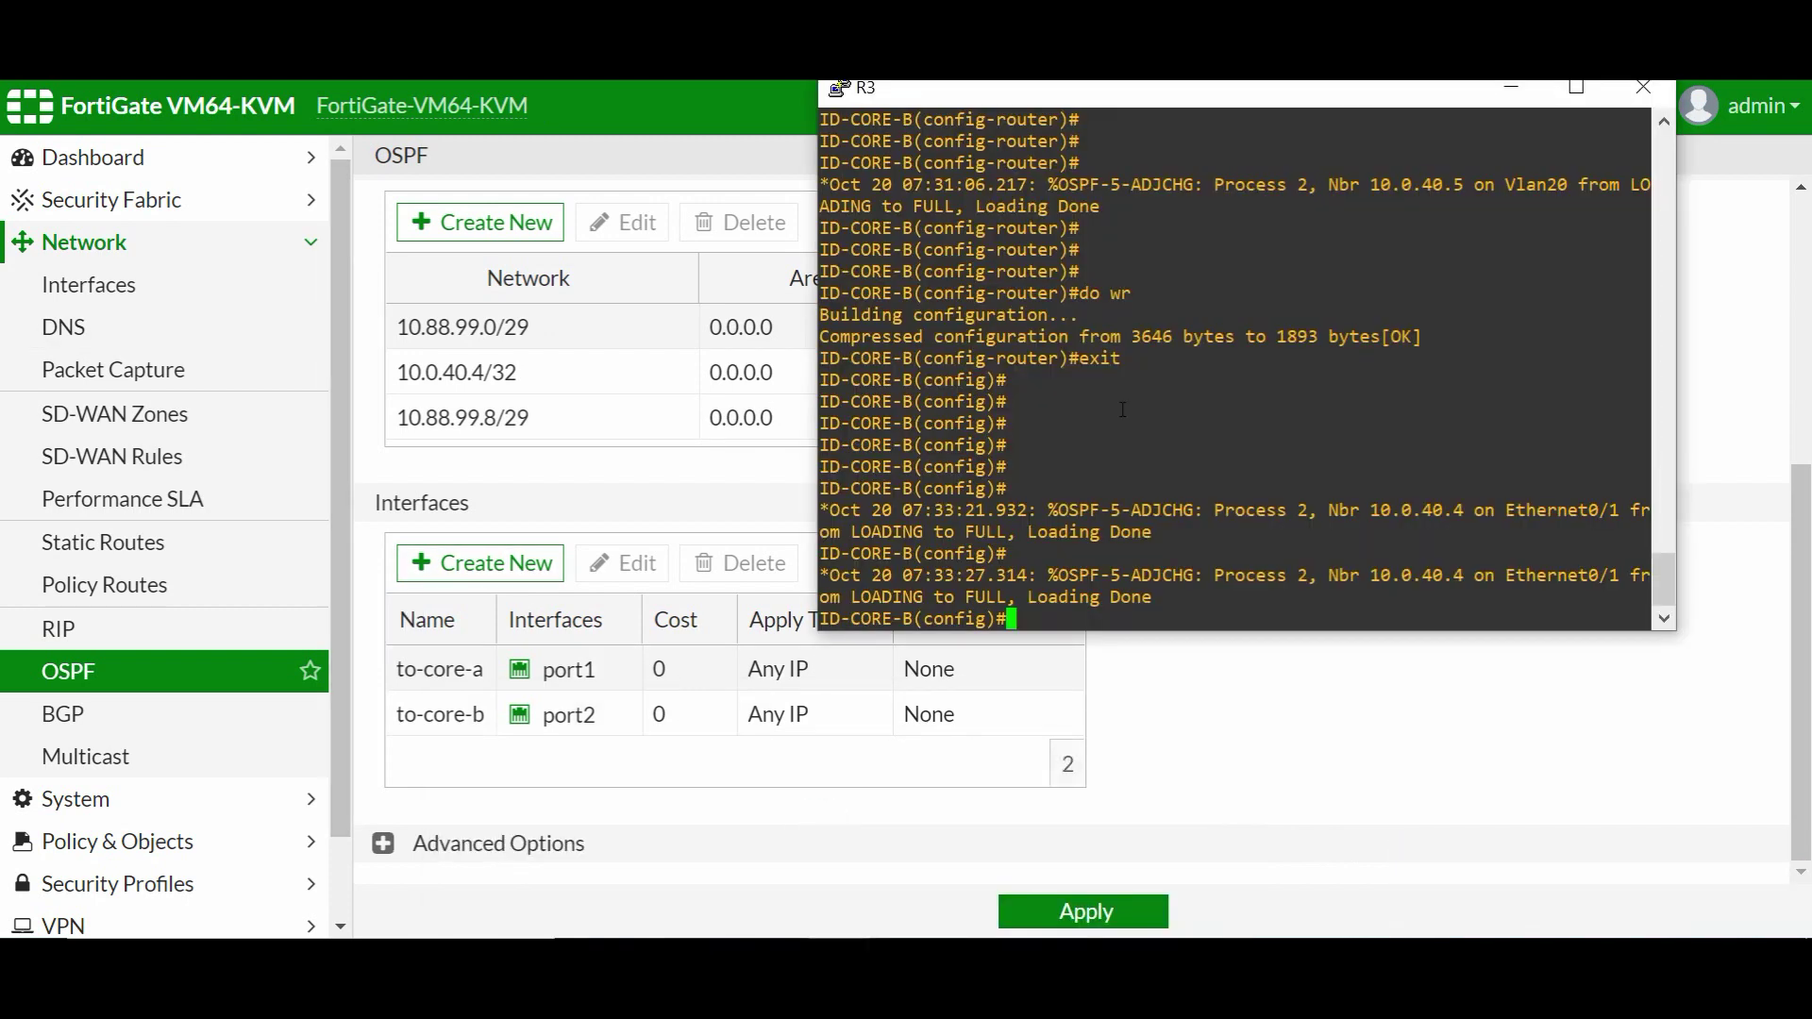
{"action": "key", "text": "Return"}
{"action": "key", "text": "Return"}
{"action": "key", "text": "Return"}
{"action": "type", "text": "end"}
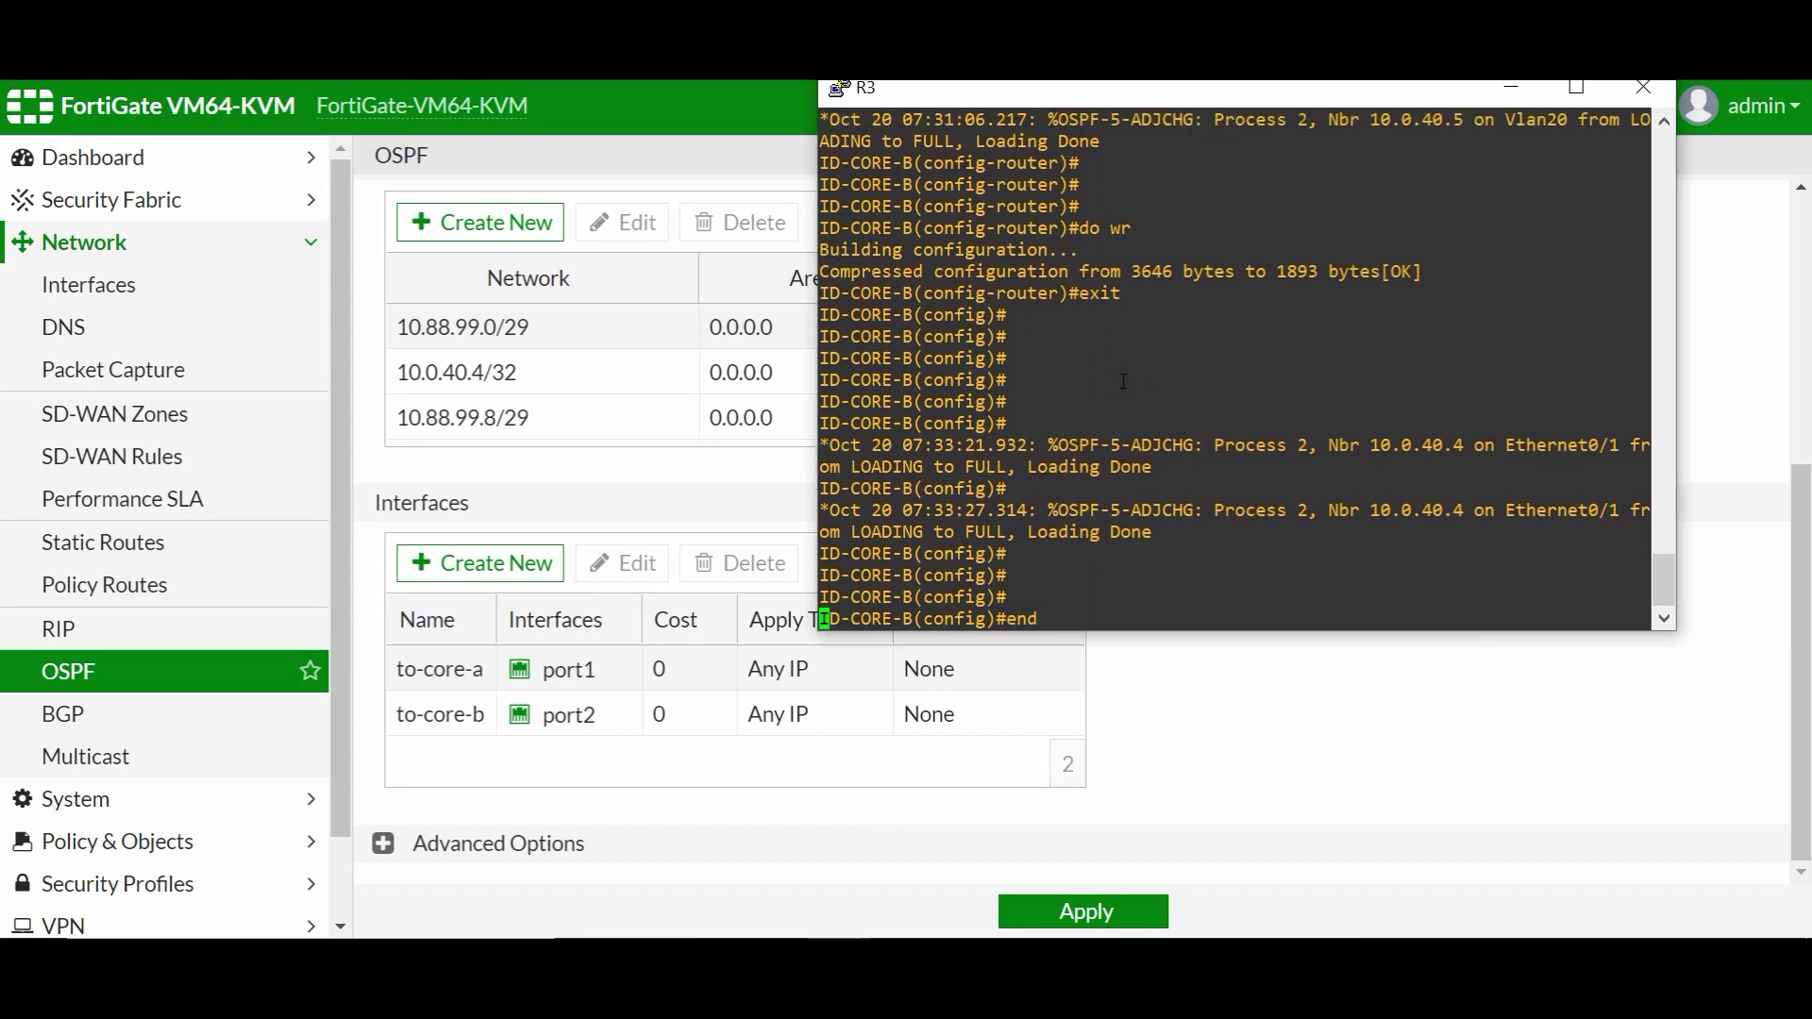
{"action": "key", "text": "Return"}
{"action": "key", "text": "Return"}
- Check core B's OSPF neighbors with sh ip ospf neighbor
{"action": "type", "text": "sh ip  "}
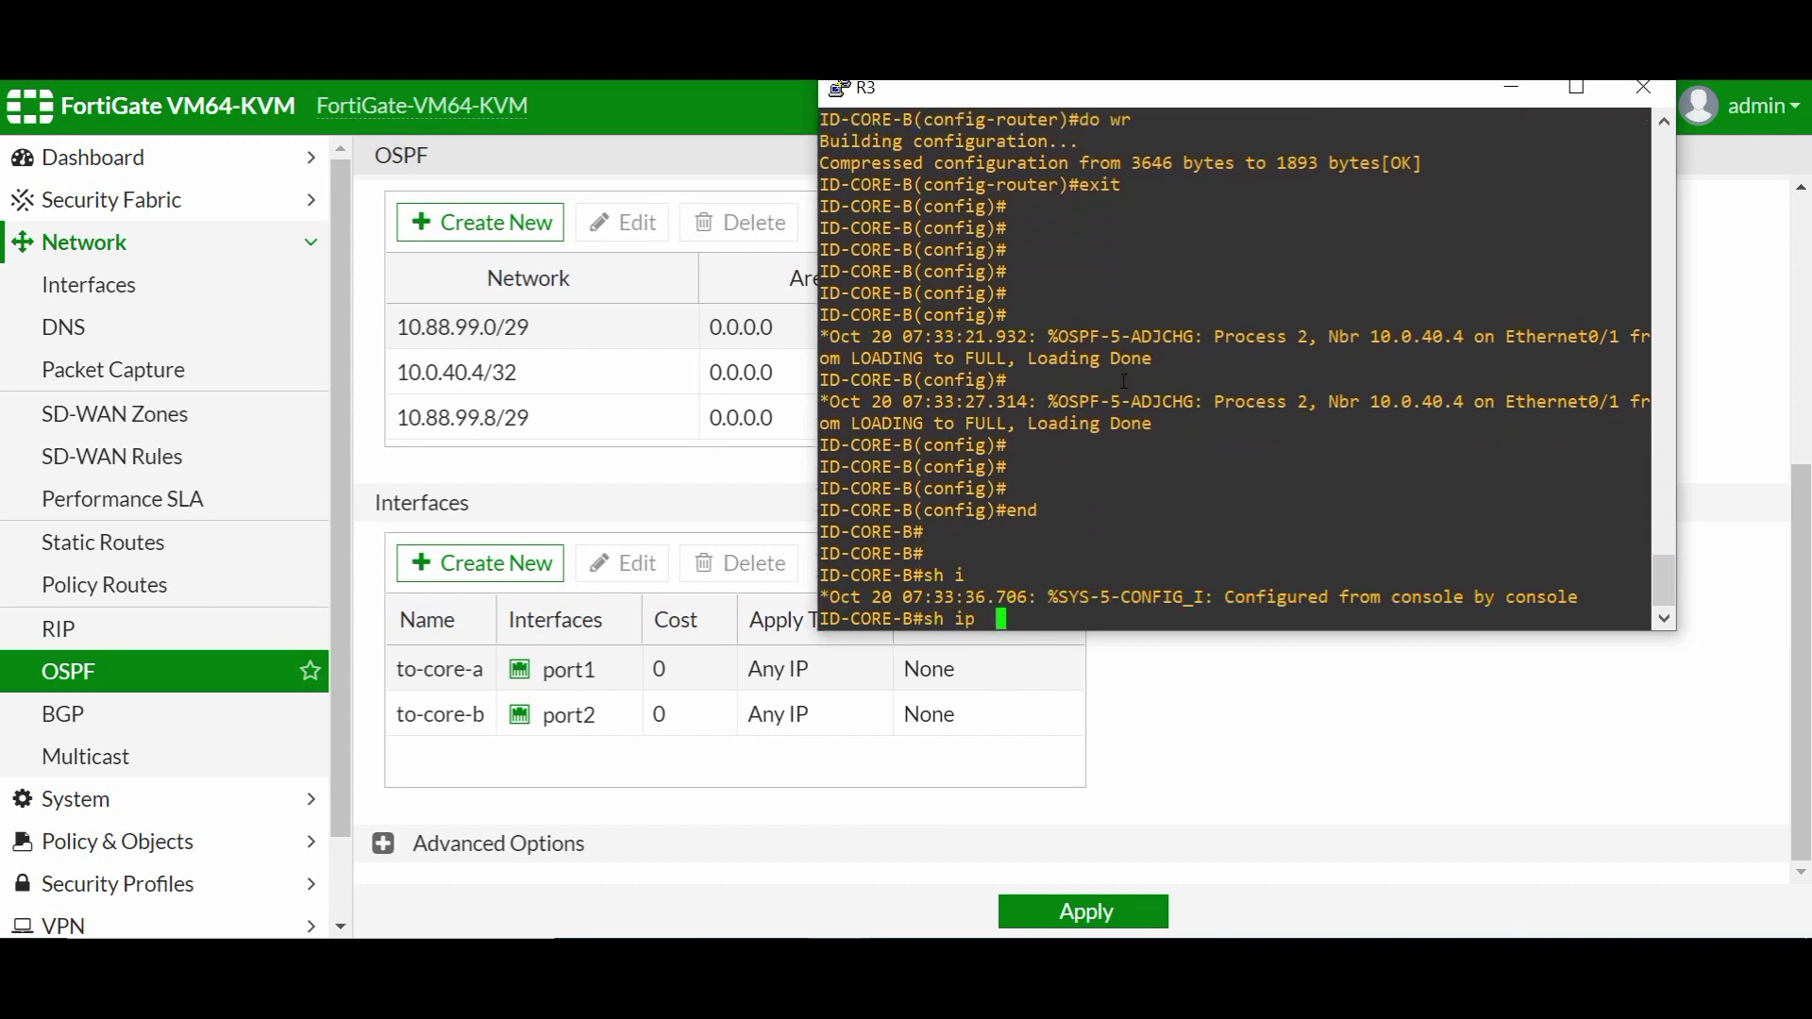
{"action": "type", "text": "os"}
{"action": "key", "text": "Tab"}
{"action": "type", "text": "pf ne"}
{"action": "key", "text": "Tab"}
{"action": "key", "text": "Return"}
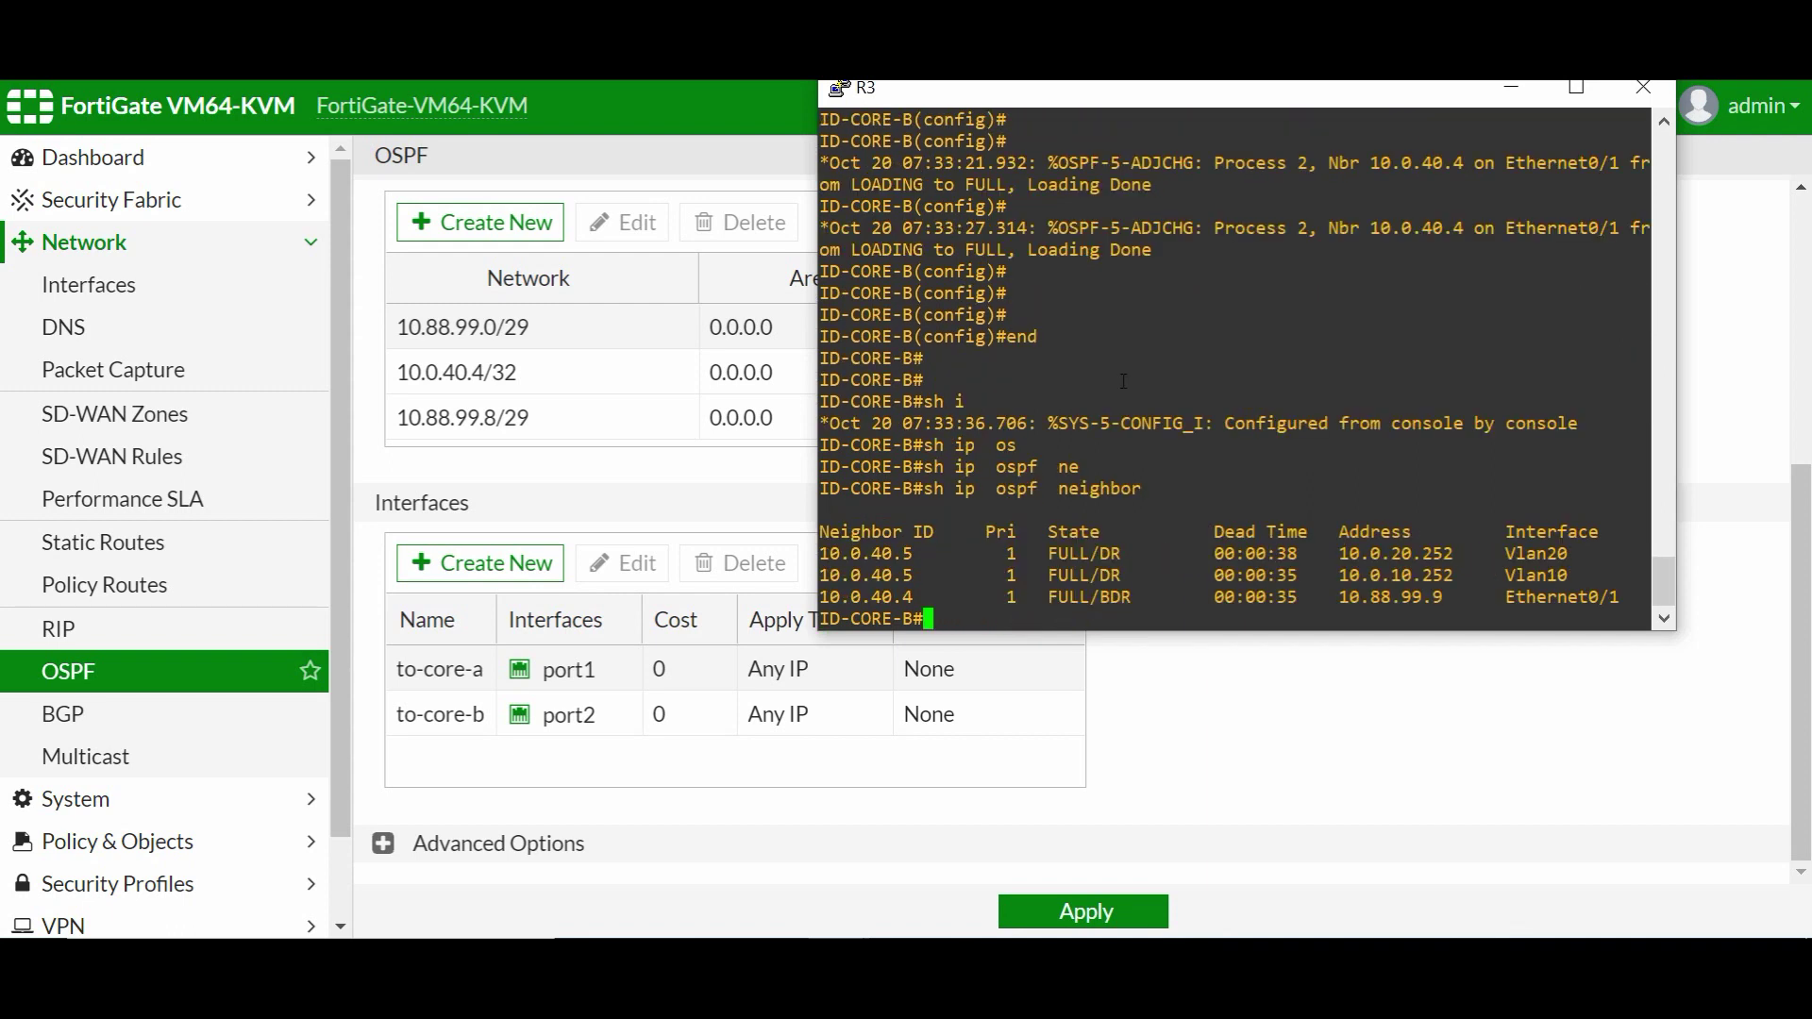
{"action": "key", "text": "Return"}
{"action": "key", "text": "Return"}
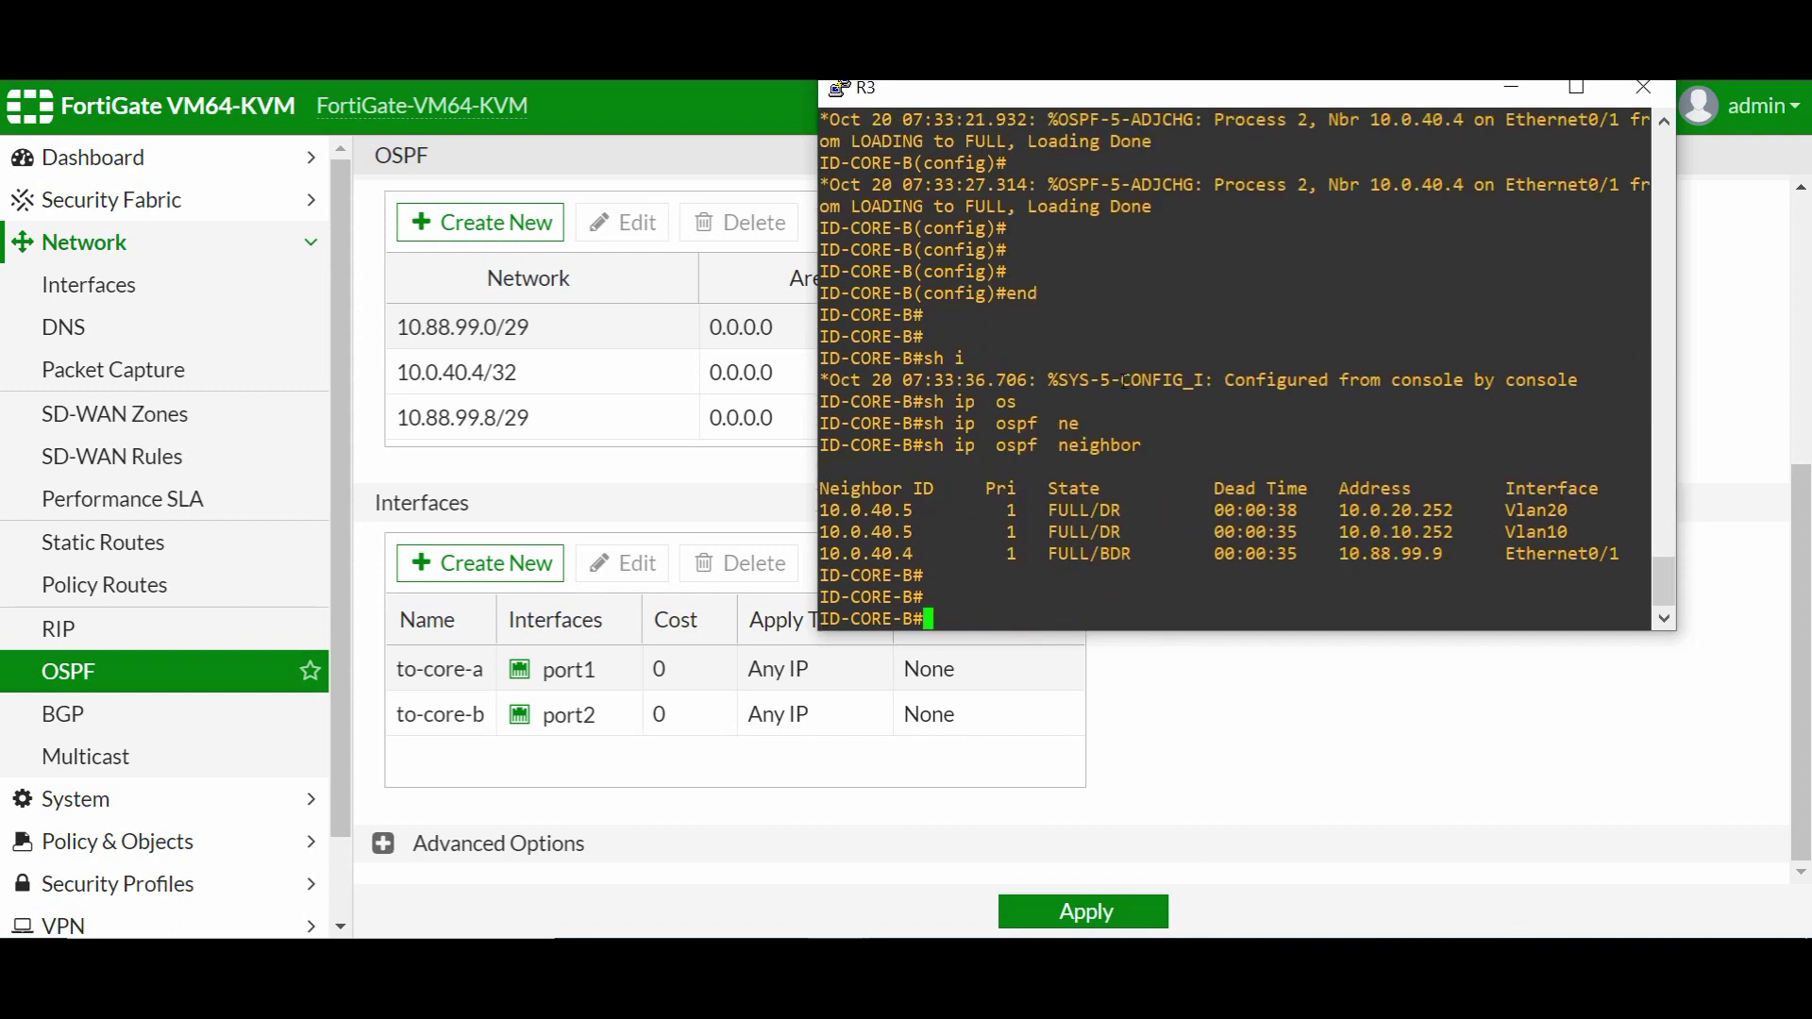
- Show core B's routing table and confirm Ethernet0/1 carries OSPF cost 100
{"action": "type", "text": "sh ip route"}
{"action": "key", "text": "Return"}
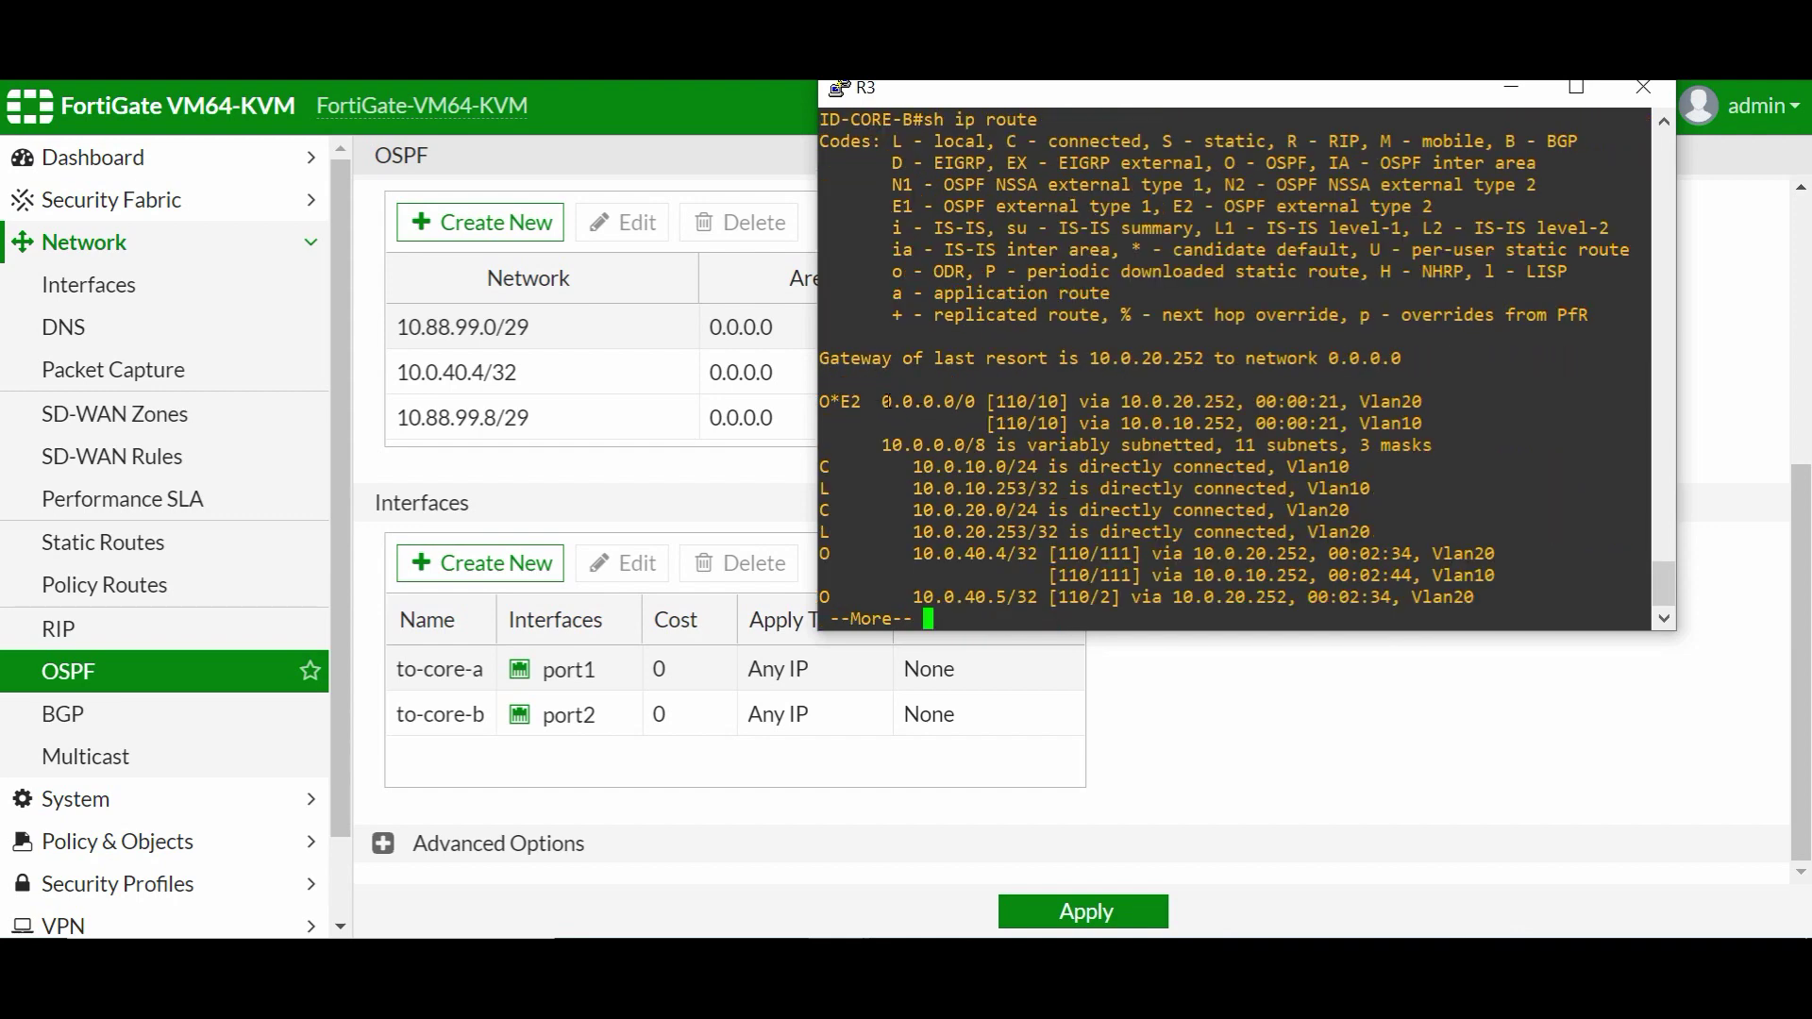
{"action": "key", "text": "space"}
{"action": "type", "text": "sh ru"}
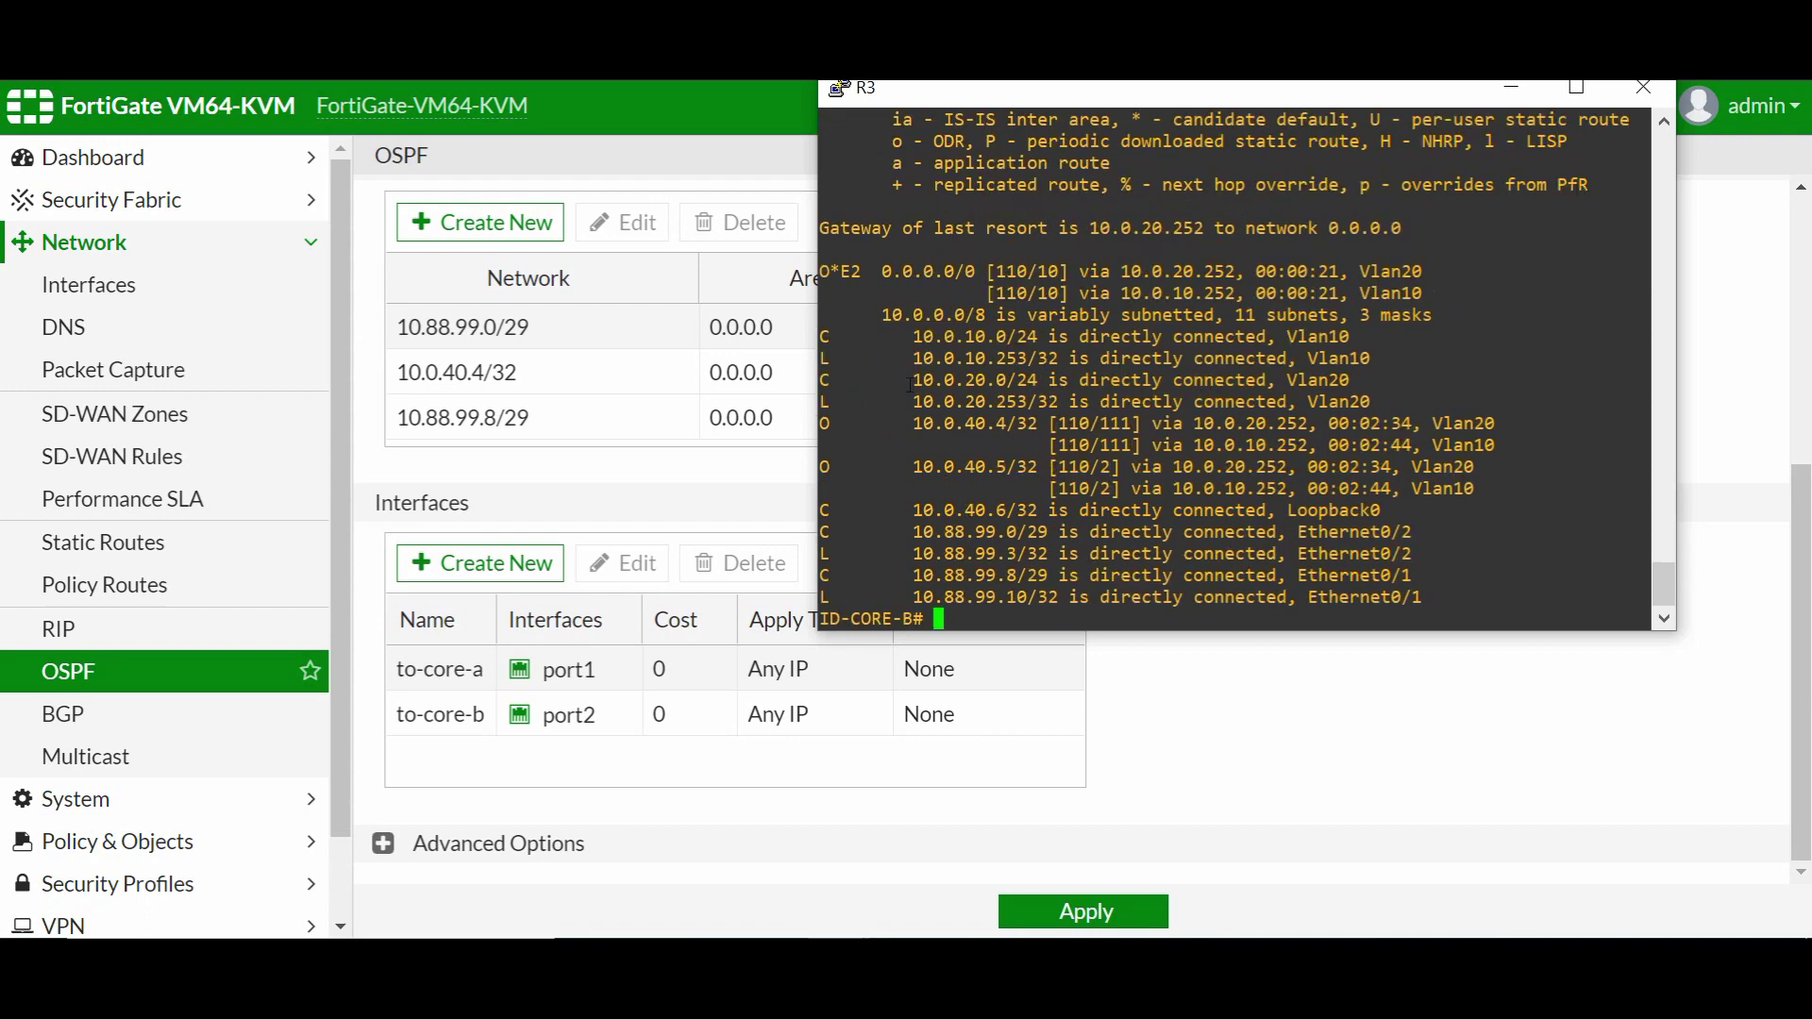
{"action": "type", "text": "n int e0/1"}
{"action": "key", "text": "Return"}
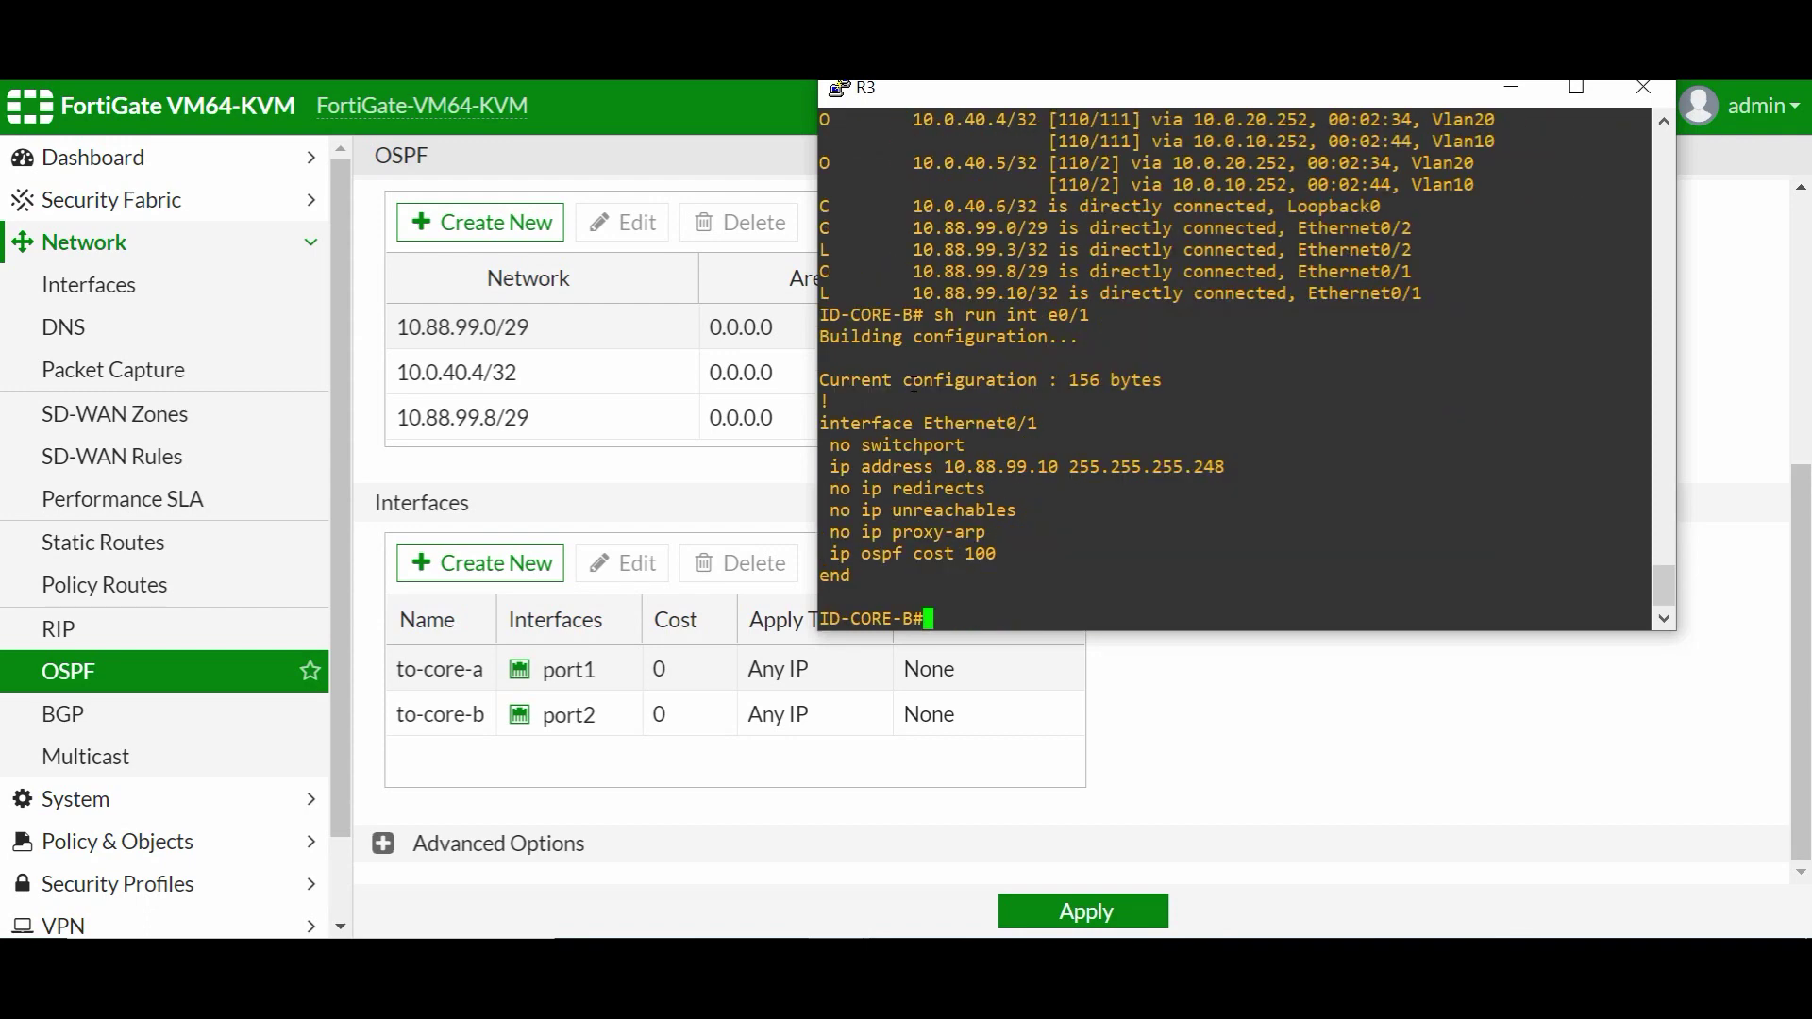
{"action": "key", "text": "Return"}
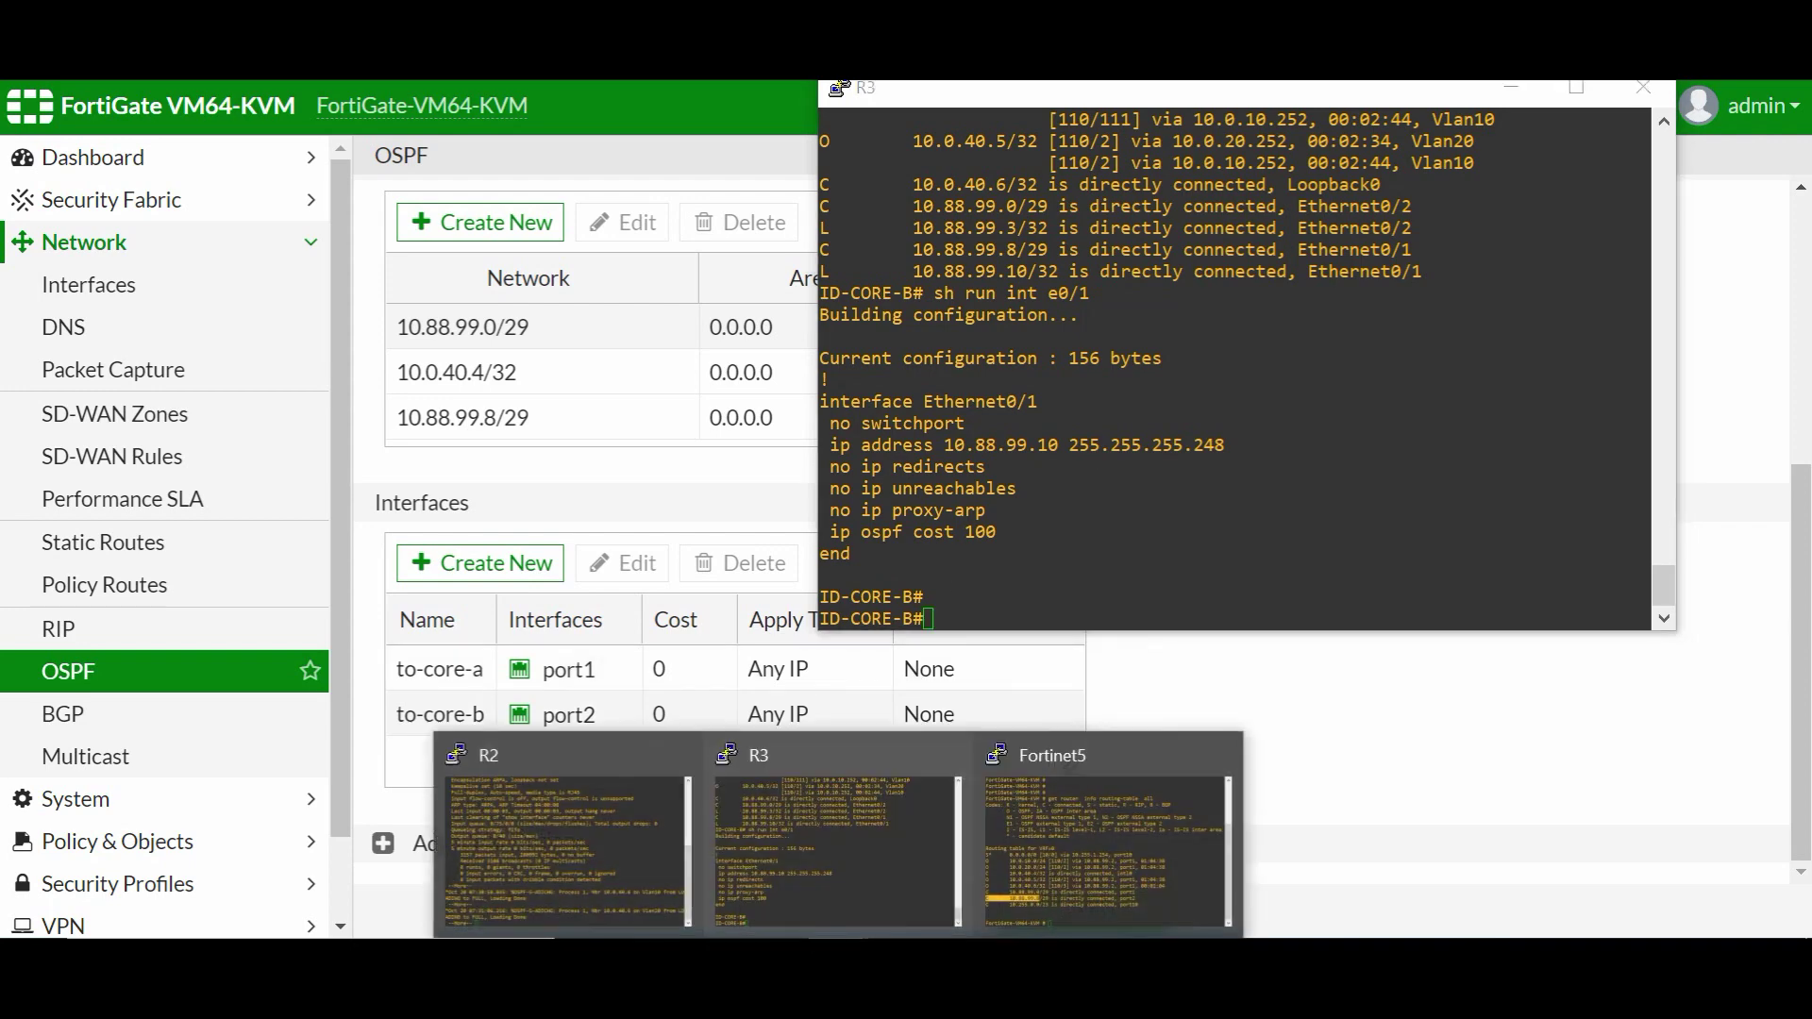
{"action": "left_click", "coordinate": [651, 808]}
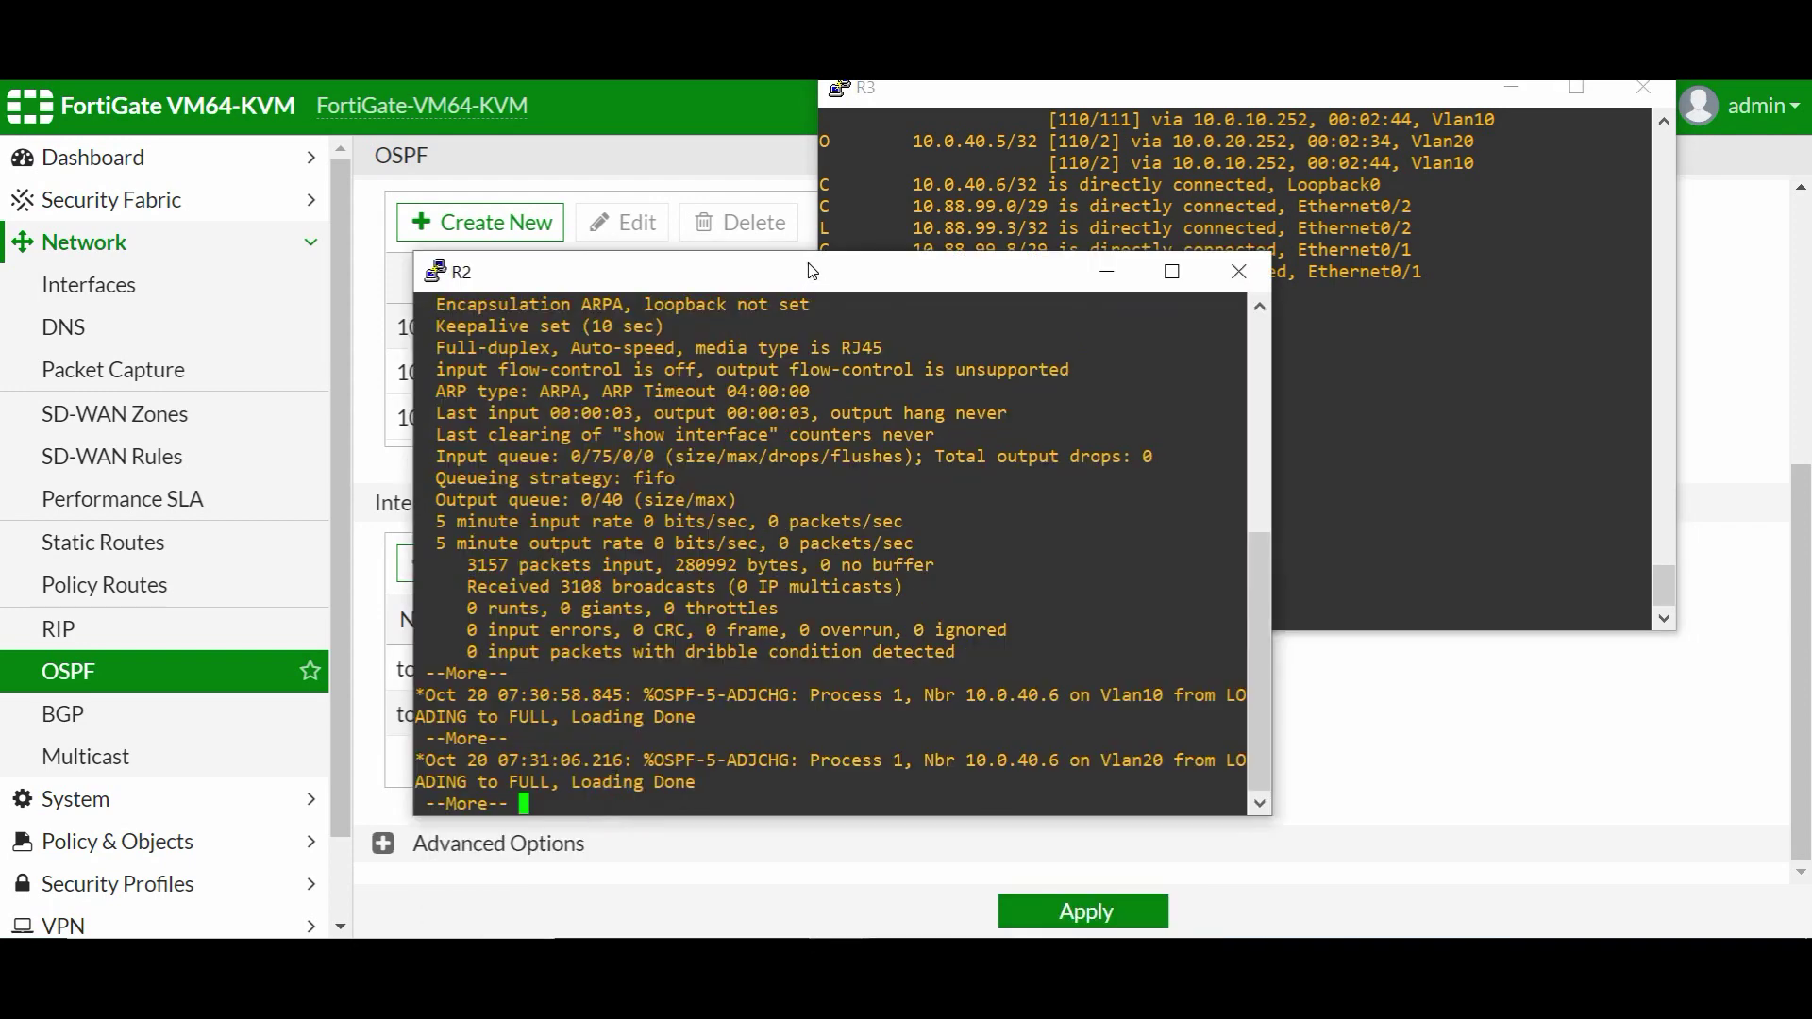
- Display core A's Ethernet0/1 running configuration with sh run int e0/1
{"action": "left_click_drag", "start_coordinate": [812, 271], "coordinate": [660, 142]}
{"action": "type", "text": "qsh run int e0/1"}
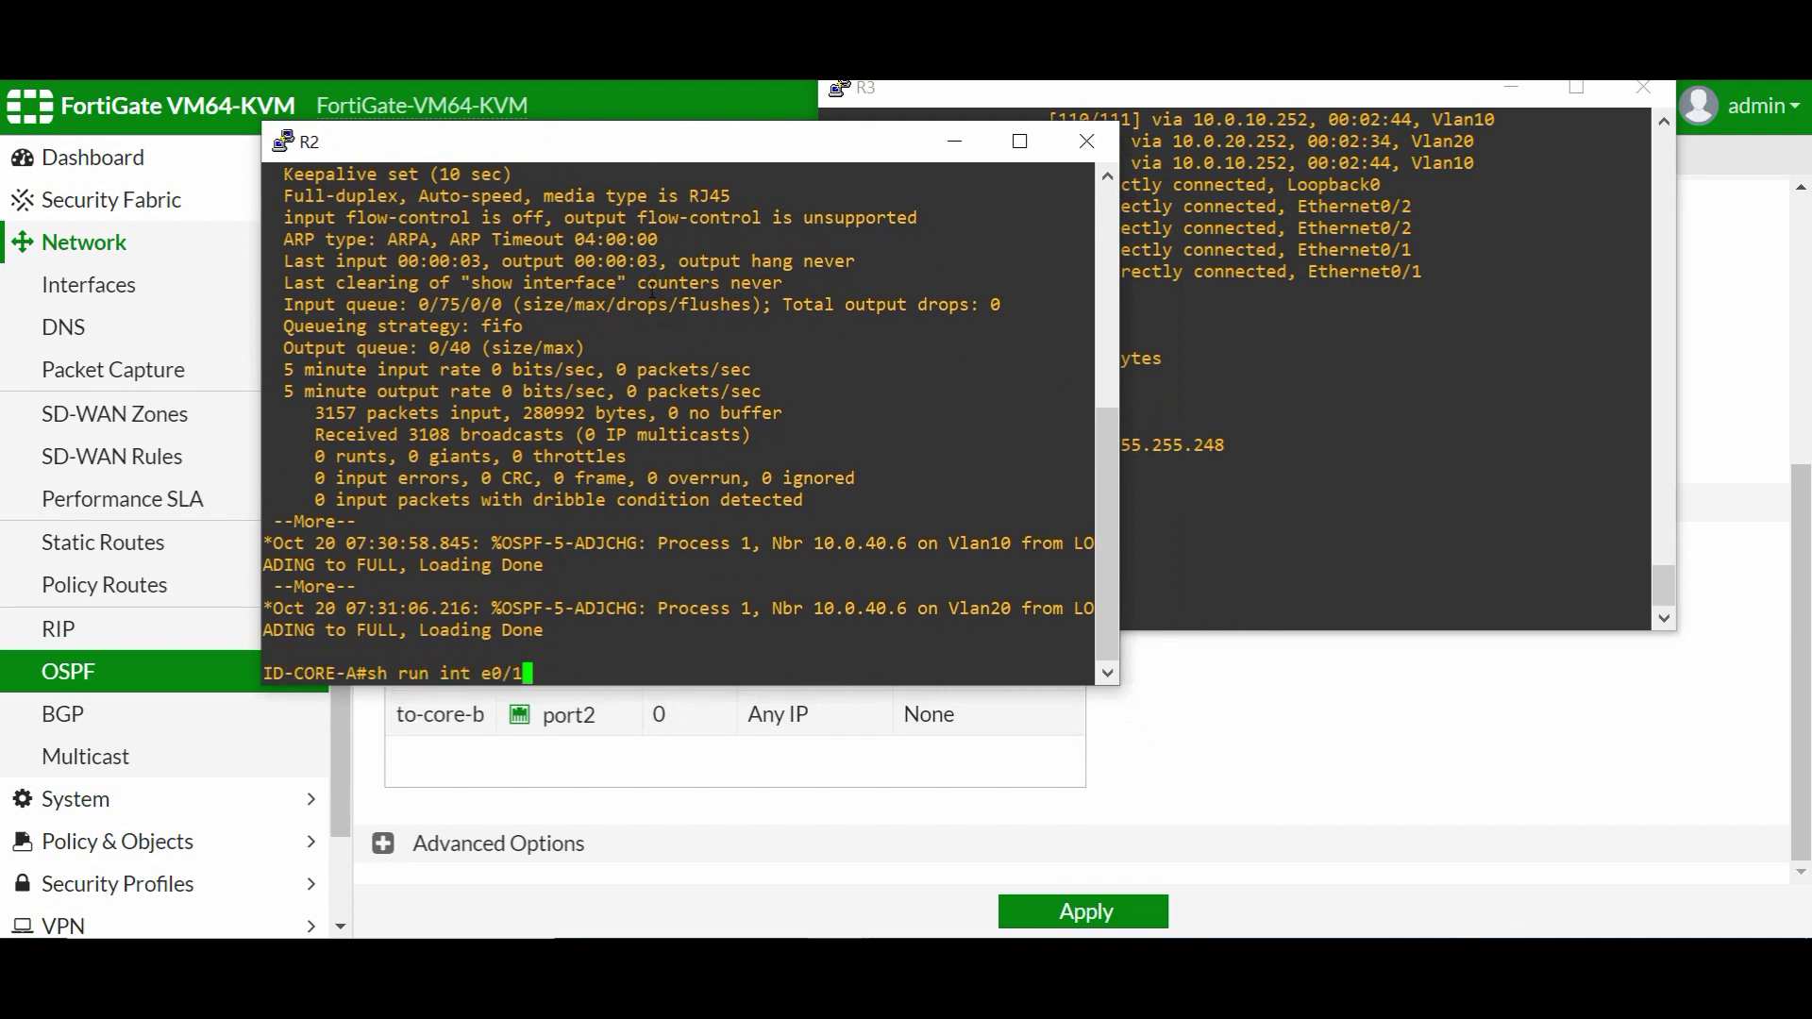
{"action": "key", "text": "Return"}
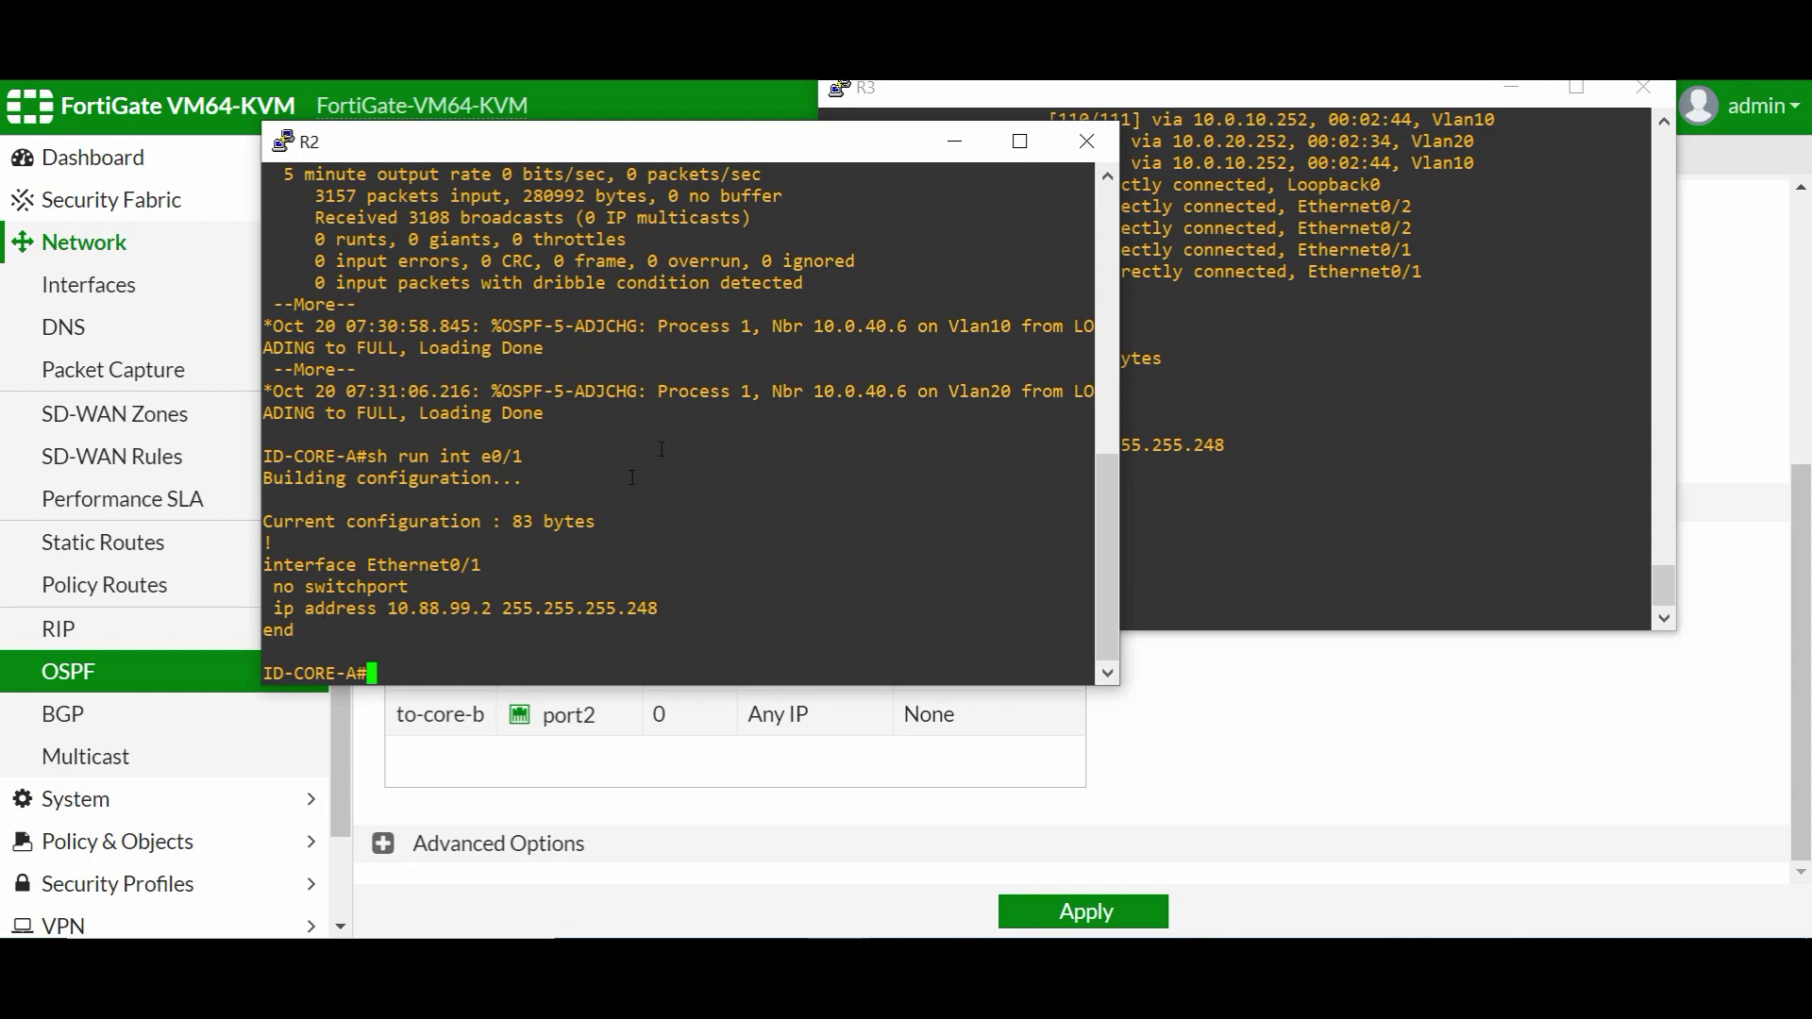
- Show OSPF interface details for e0/1, highlighting core A's cost of 10
{"action": "type", "text": "sh ip os"}
{"action": "key", "text": "Tab"}
{"action": "type", "text": "inter"}
{"action": "key", "text": "Tab"}
{"action": "type", "text": "c"}
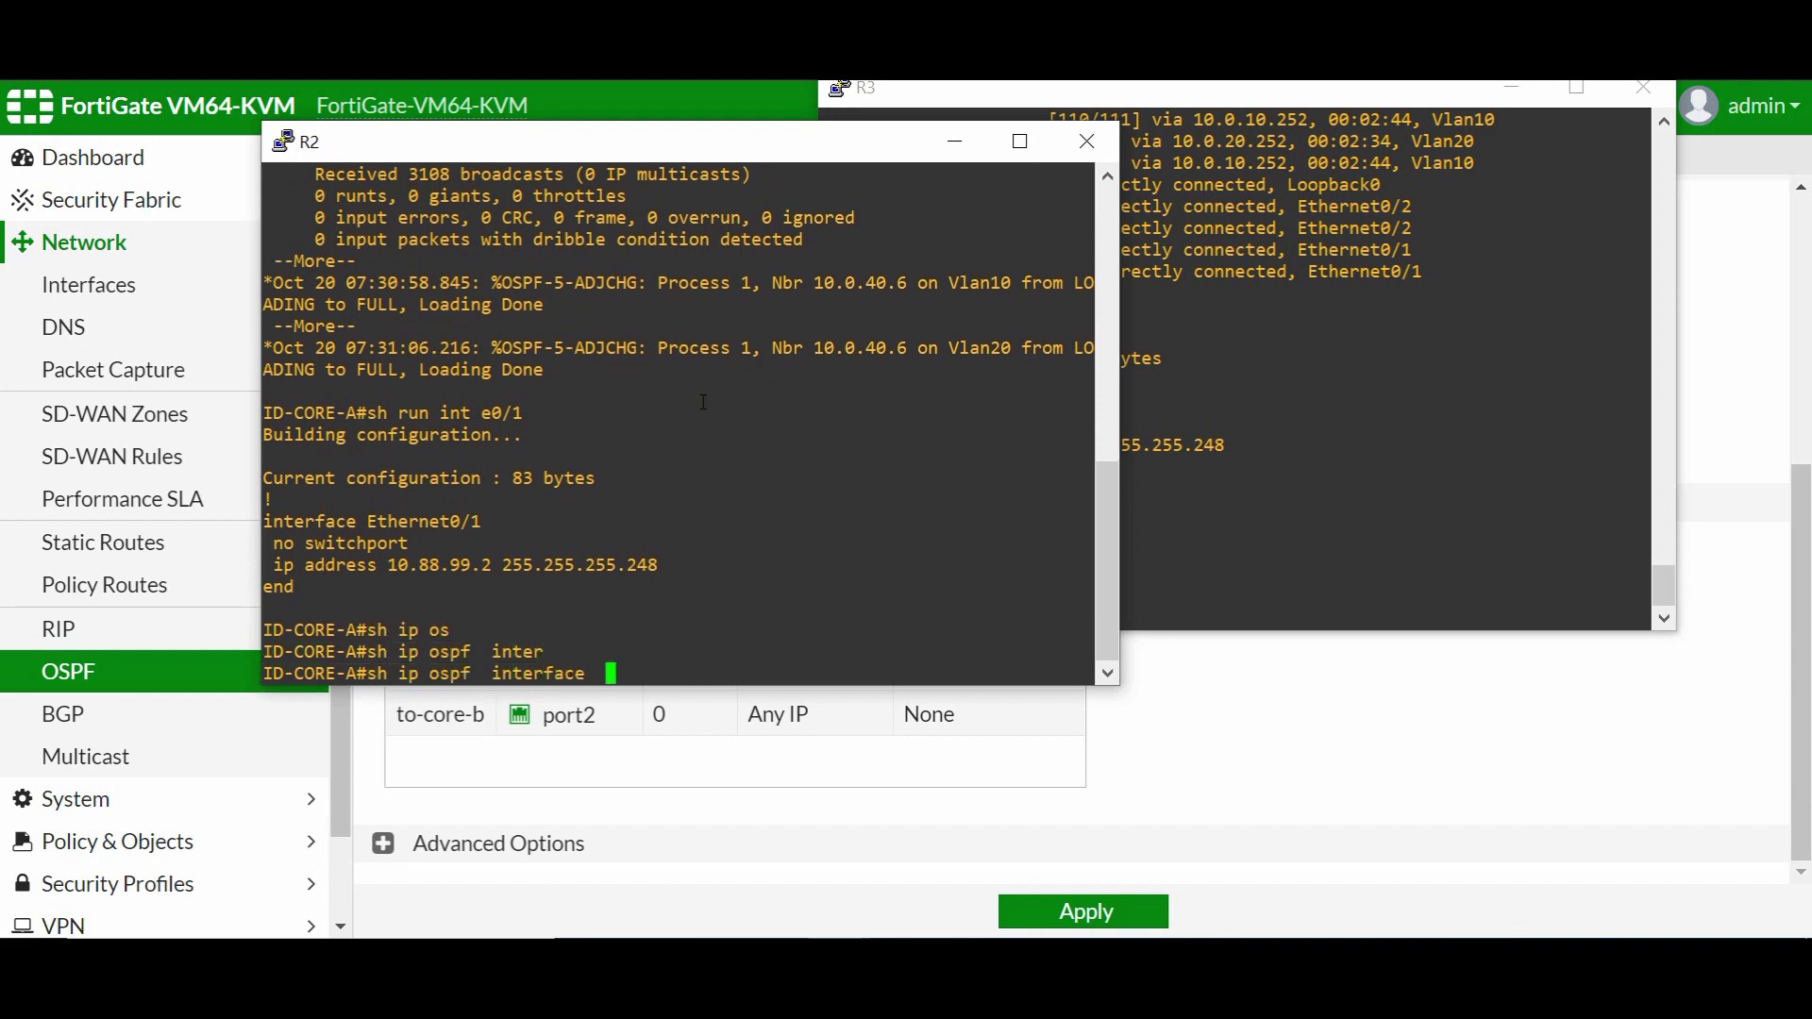
{"action": "type", "text": "o"}
{"action": "key", "text": "Tab"}
{"action": "key", "text": "BackSpace"}
{"action": "type", "text": "e0/1"}
{"action": "key", "text": "Return"}
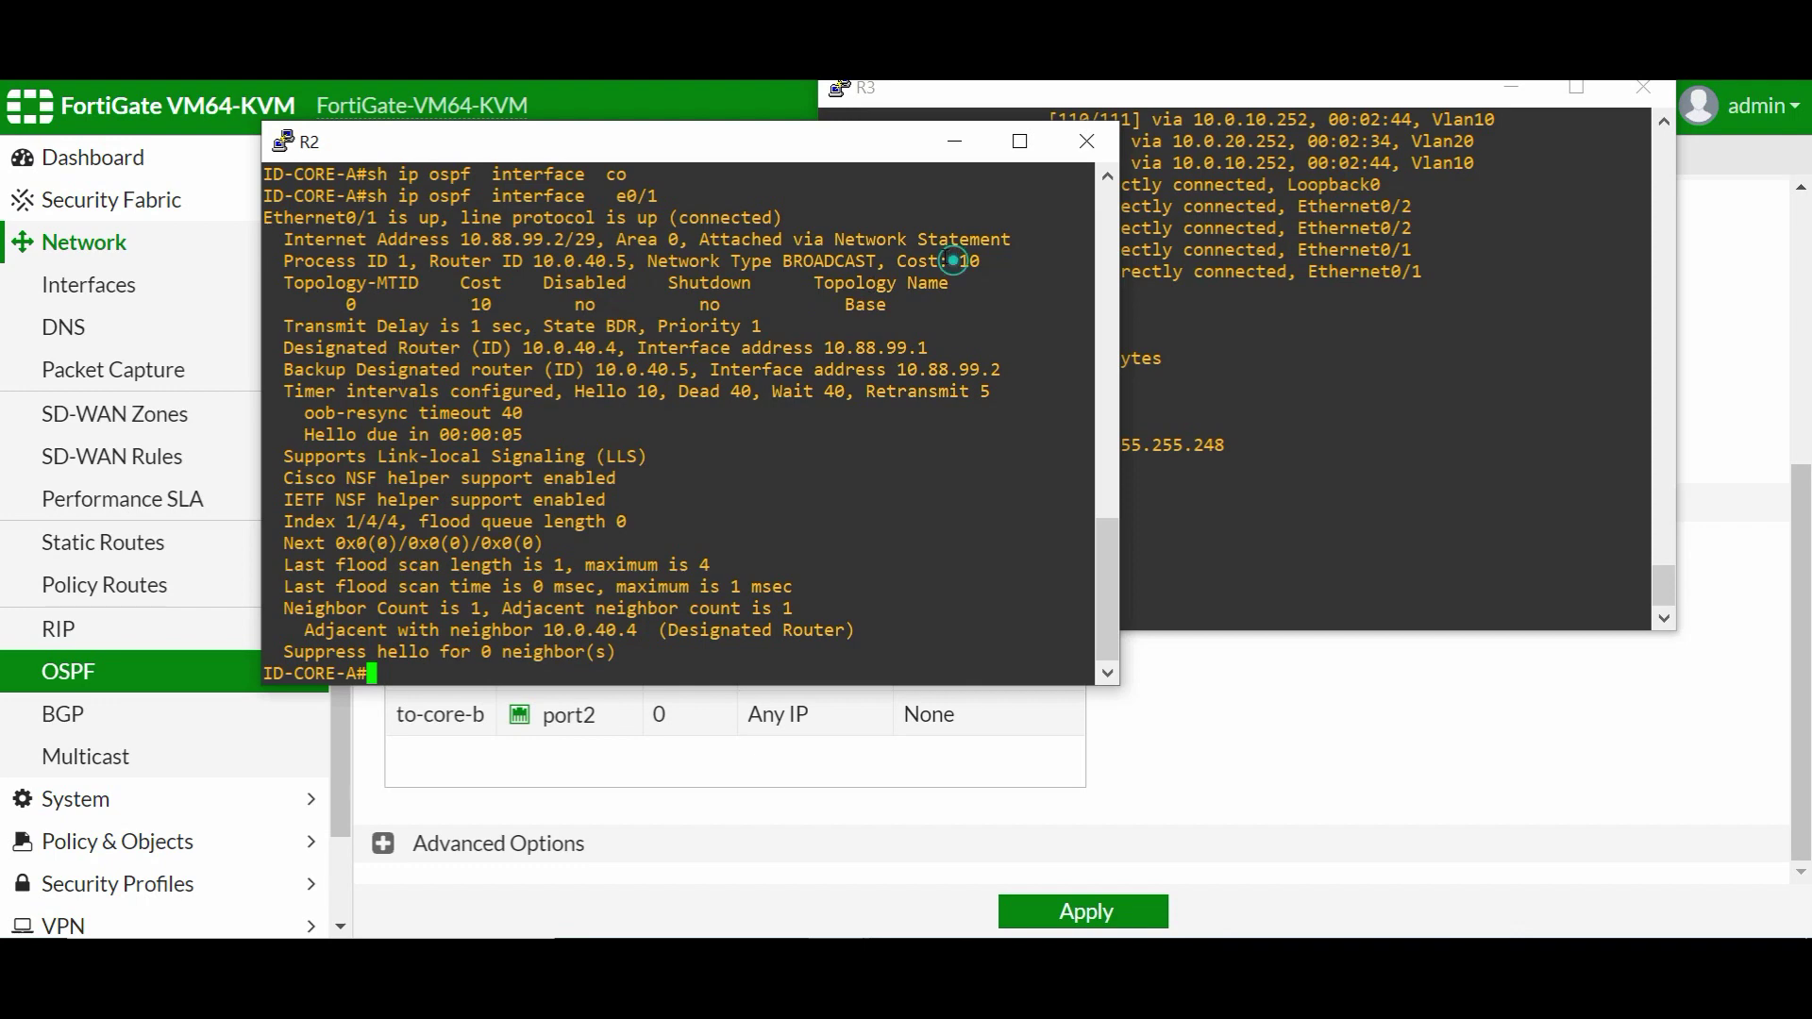
{"action": "left_click_drag", "start_coordinate": [962, 261], "coordinate": [971, 263]}
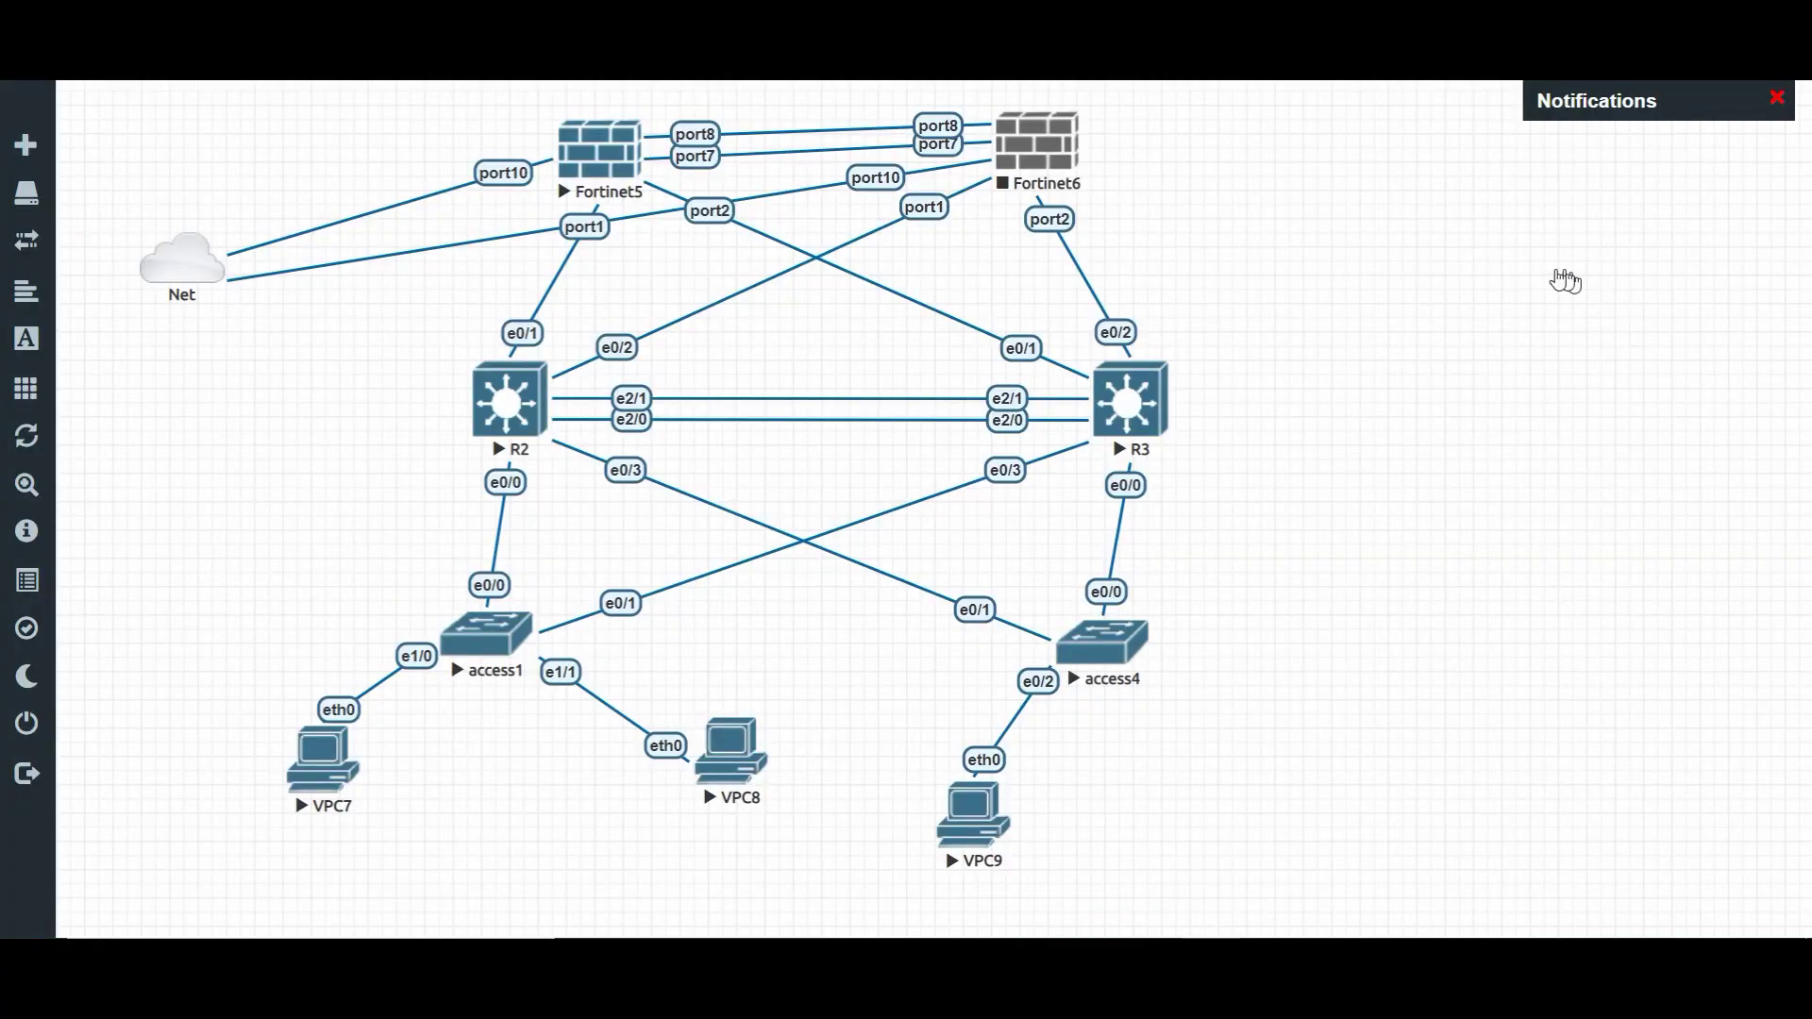
- Add a text note 'core a = 10' beside the topology
{"action": "left_click", "coordinate": [1266, 229]}
{"action": "type", "text": "core a "}
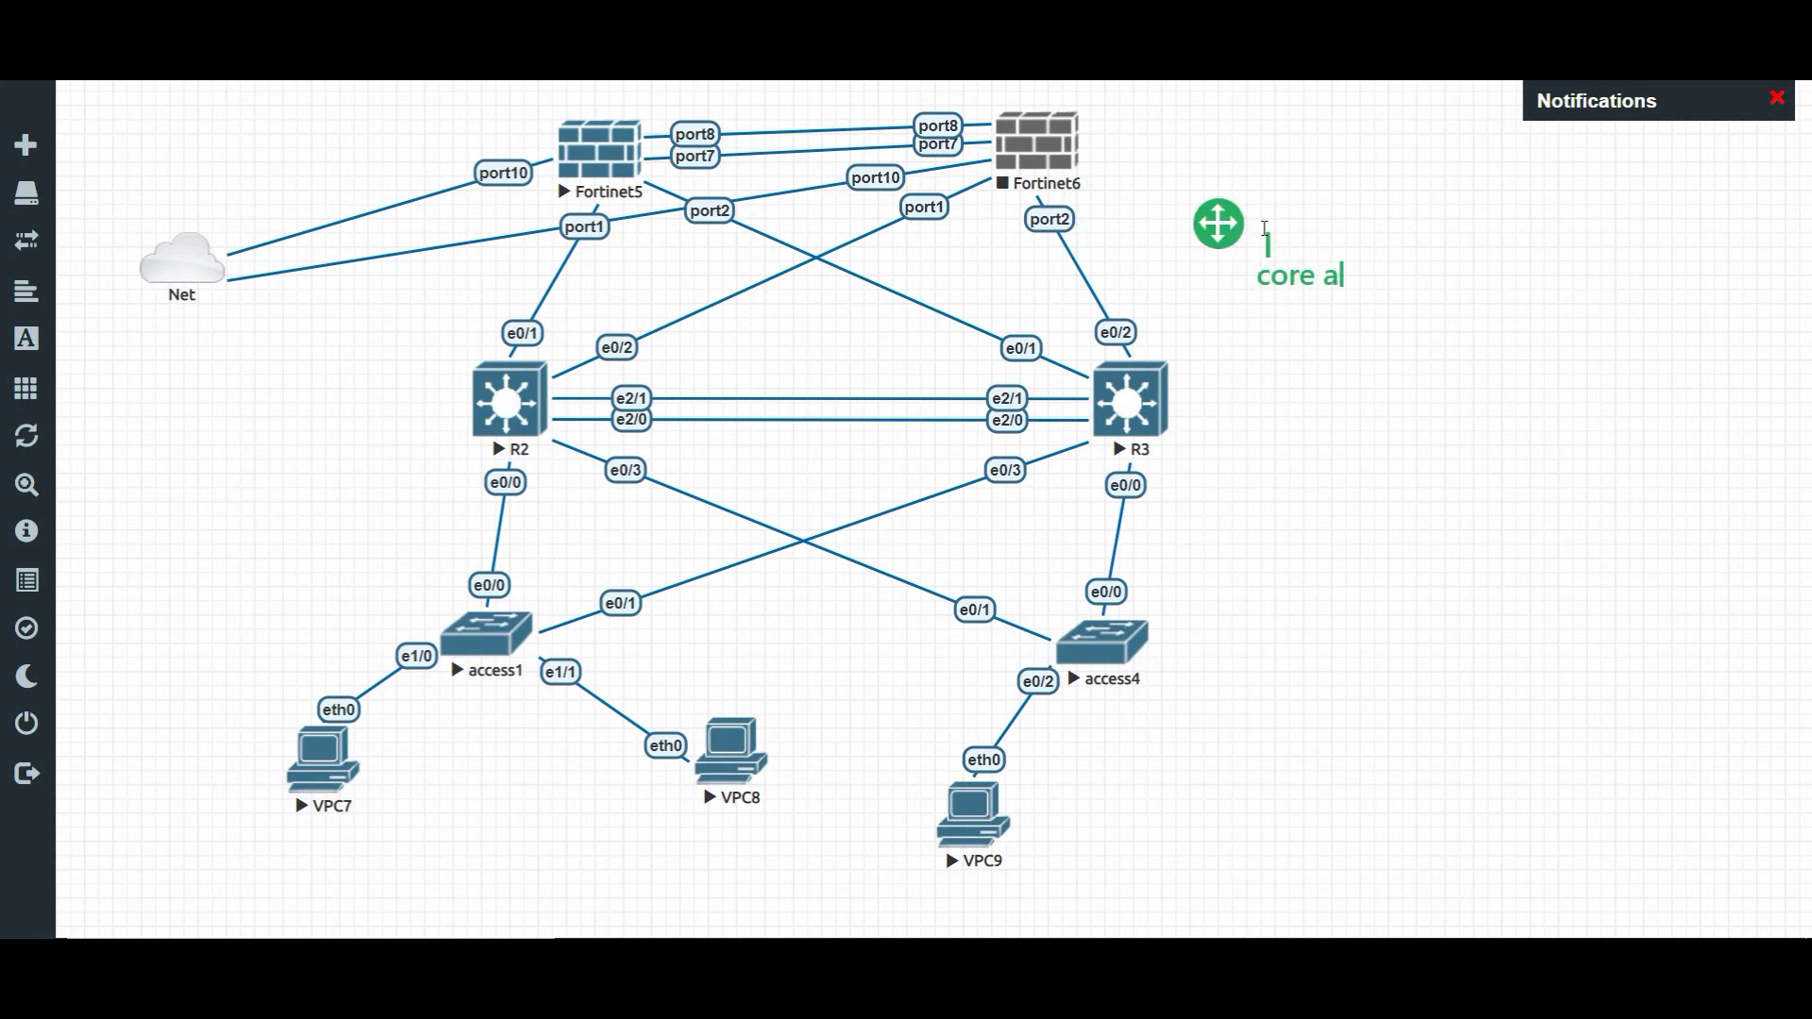
{"action": "type", "text": "= 10"}
{"action": "left_click", "coordinate": [1527, 217]}
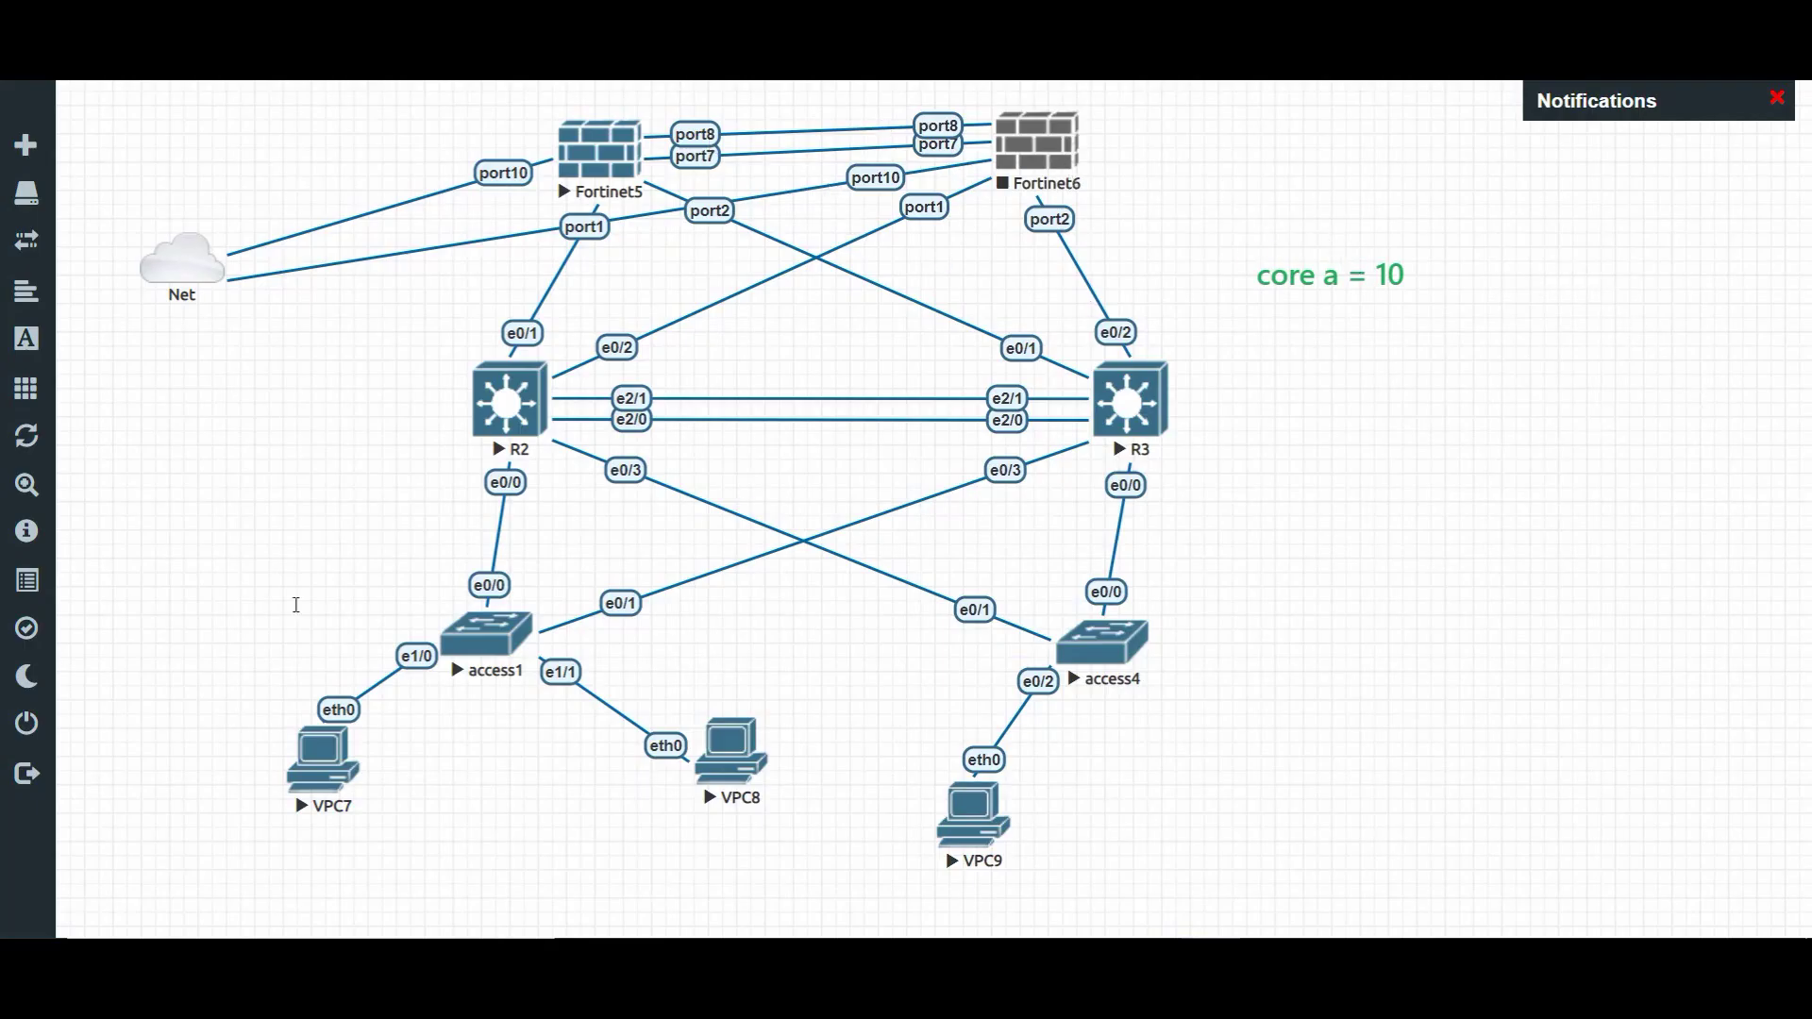
- Extend the note with '+0 =10' and 'core b =100 +0 =100', then bring up R3's console
{"action": "left_click", "coordinate": [1420, 264]}
{"action": "left_click", "coordinate": [1478, 264]}
{"action": "type", "text": "+0"}
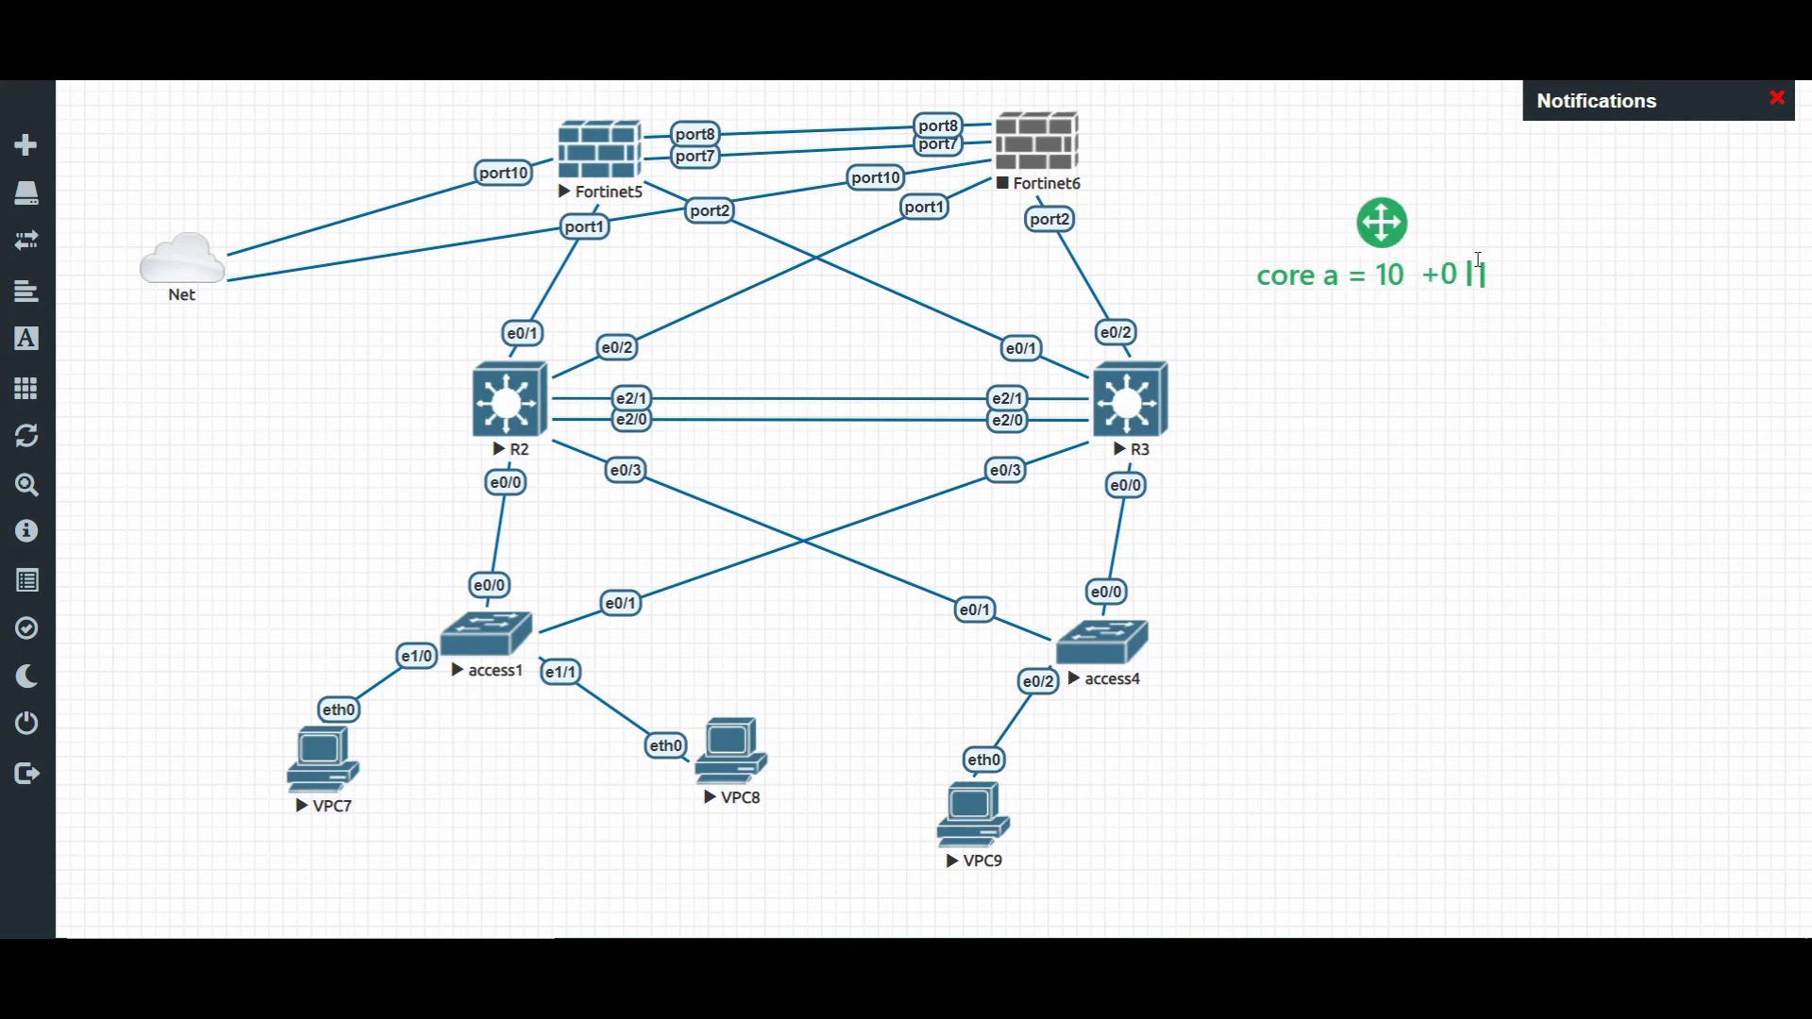
{"action": "type", "text": " =10"}
{"action": "key", "text": "BackSpace"}
{"action": "type", "text": "ore"}
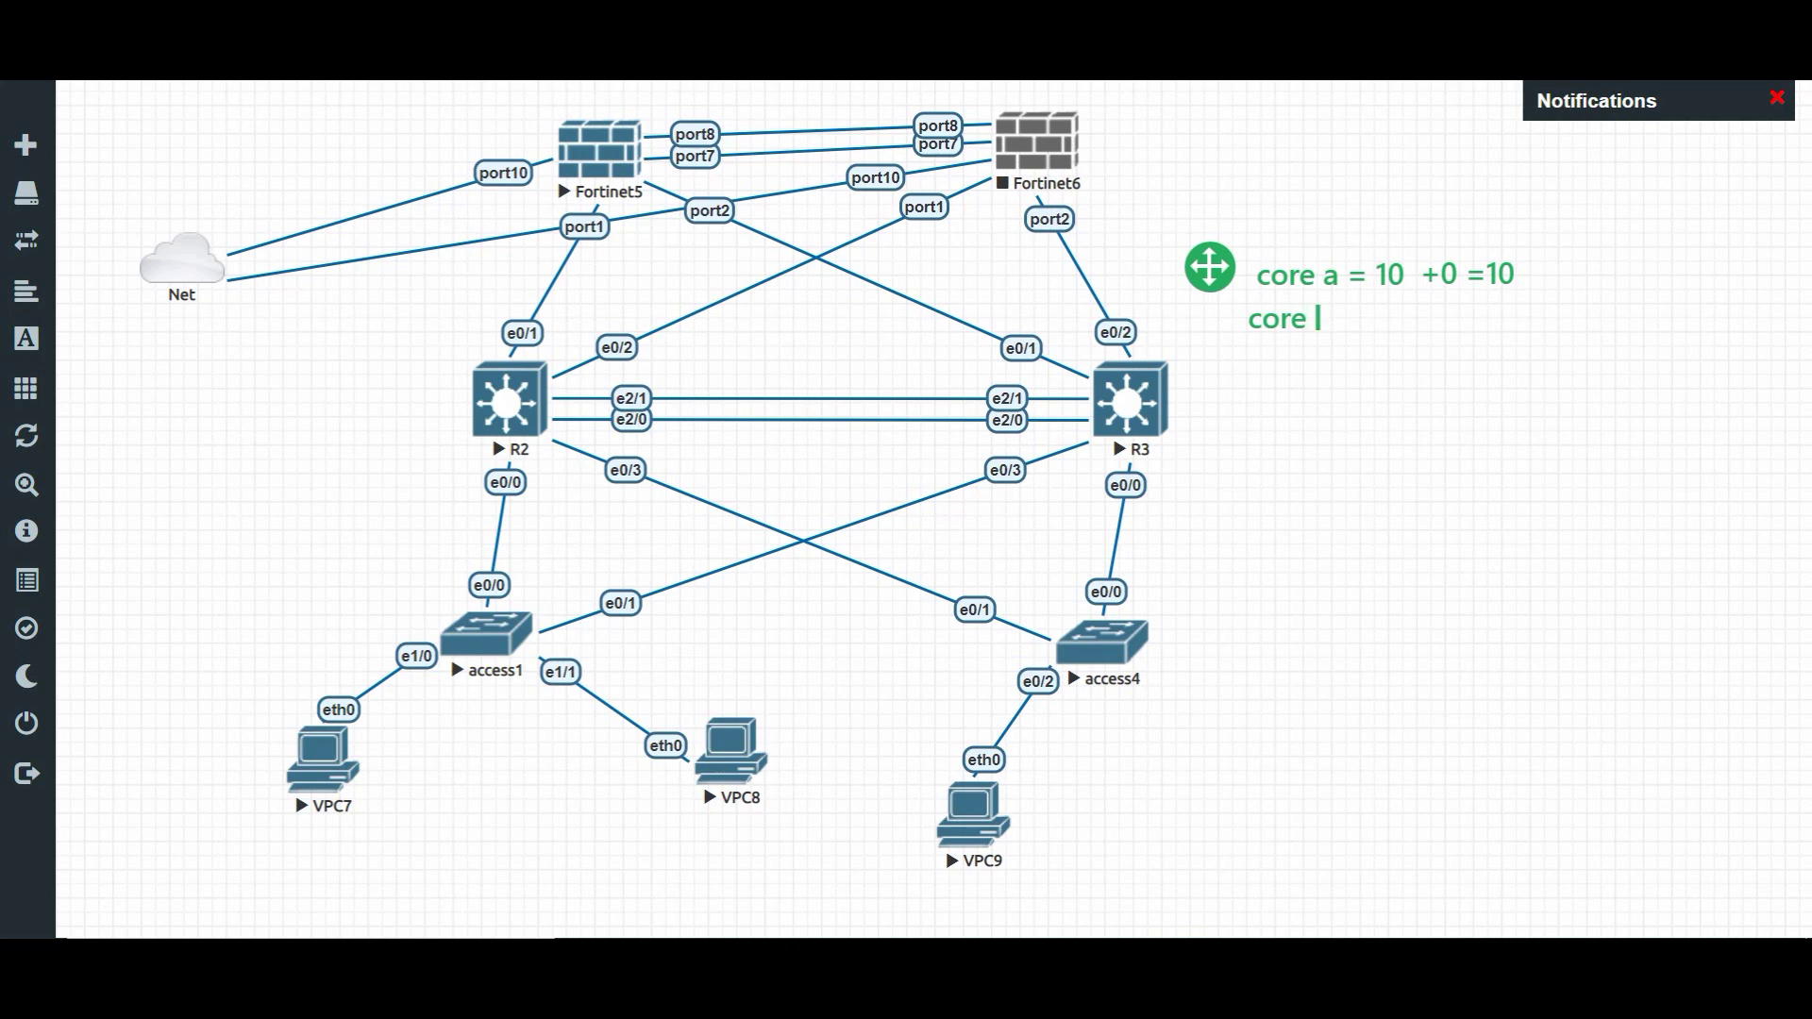
{"action": "type", "text": " b =100 +0 =100"}
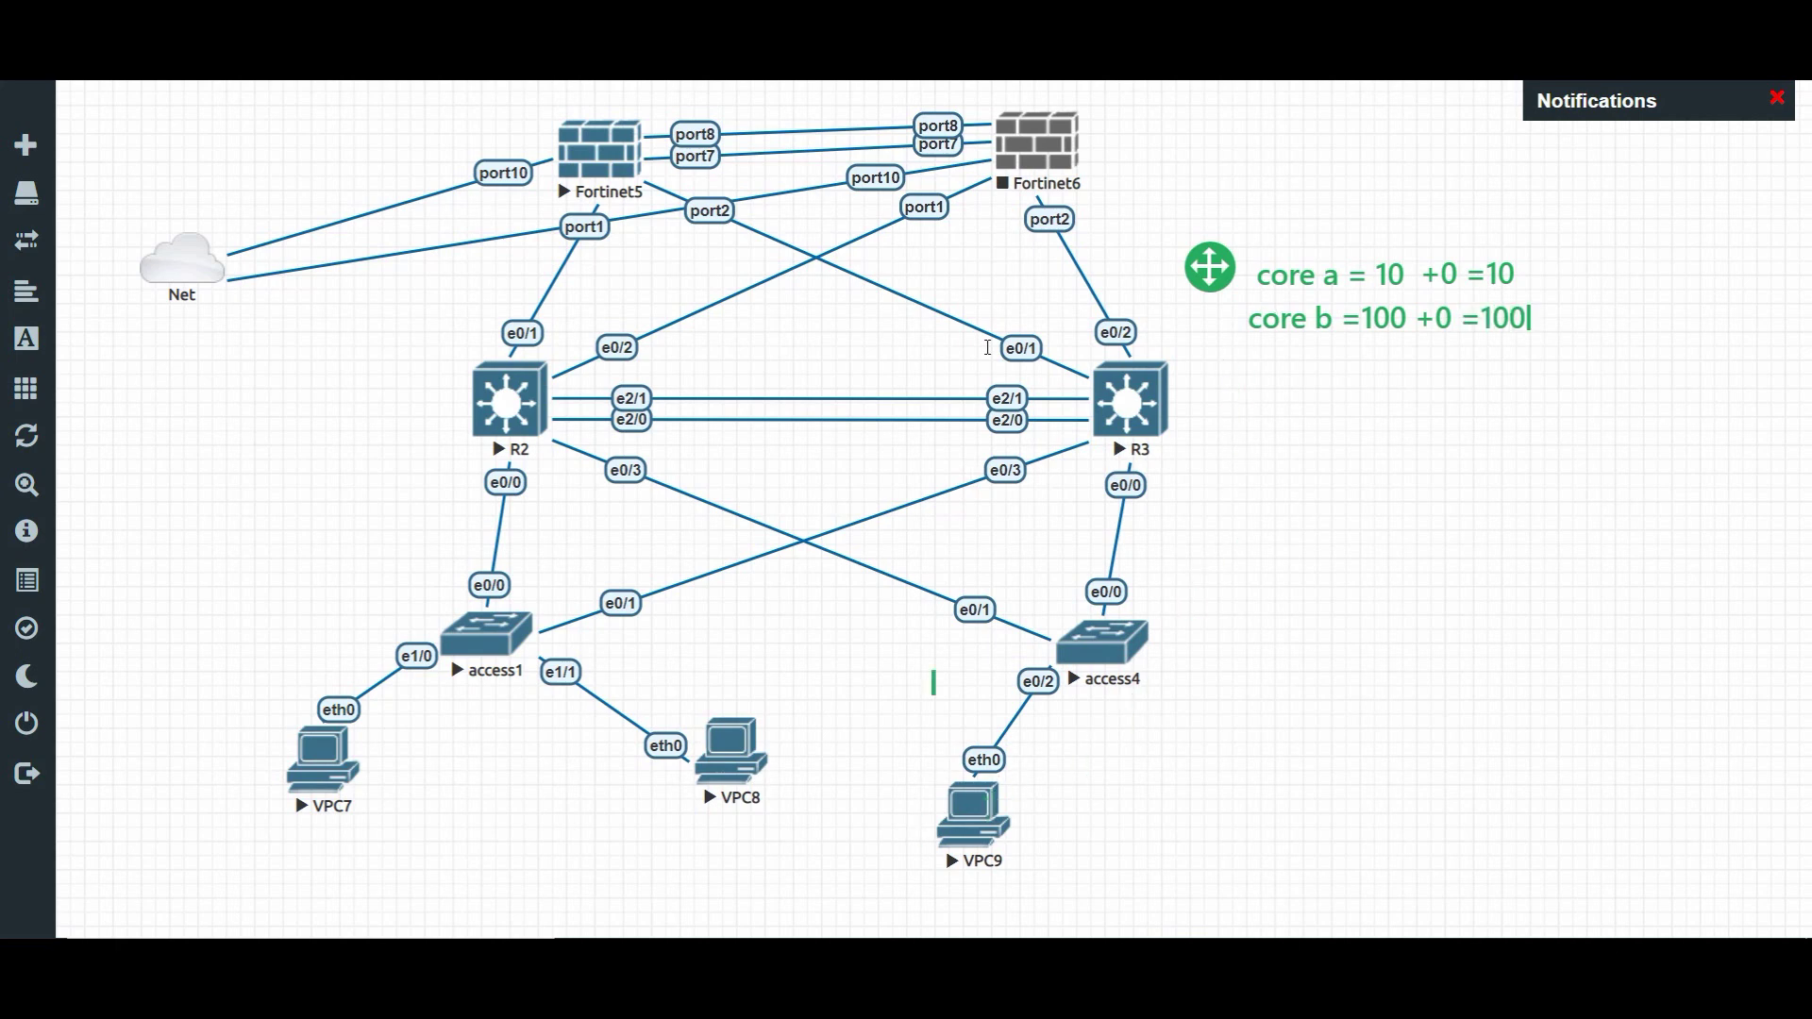
{"action": "left_click", "coordinate": [1573, 227]}
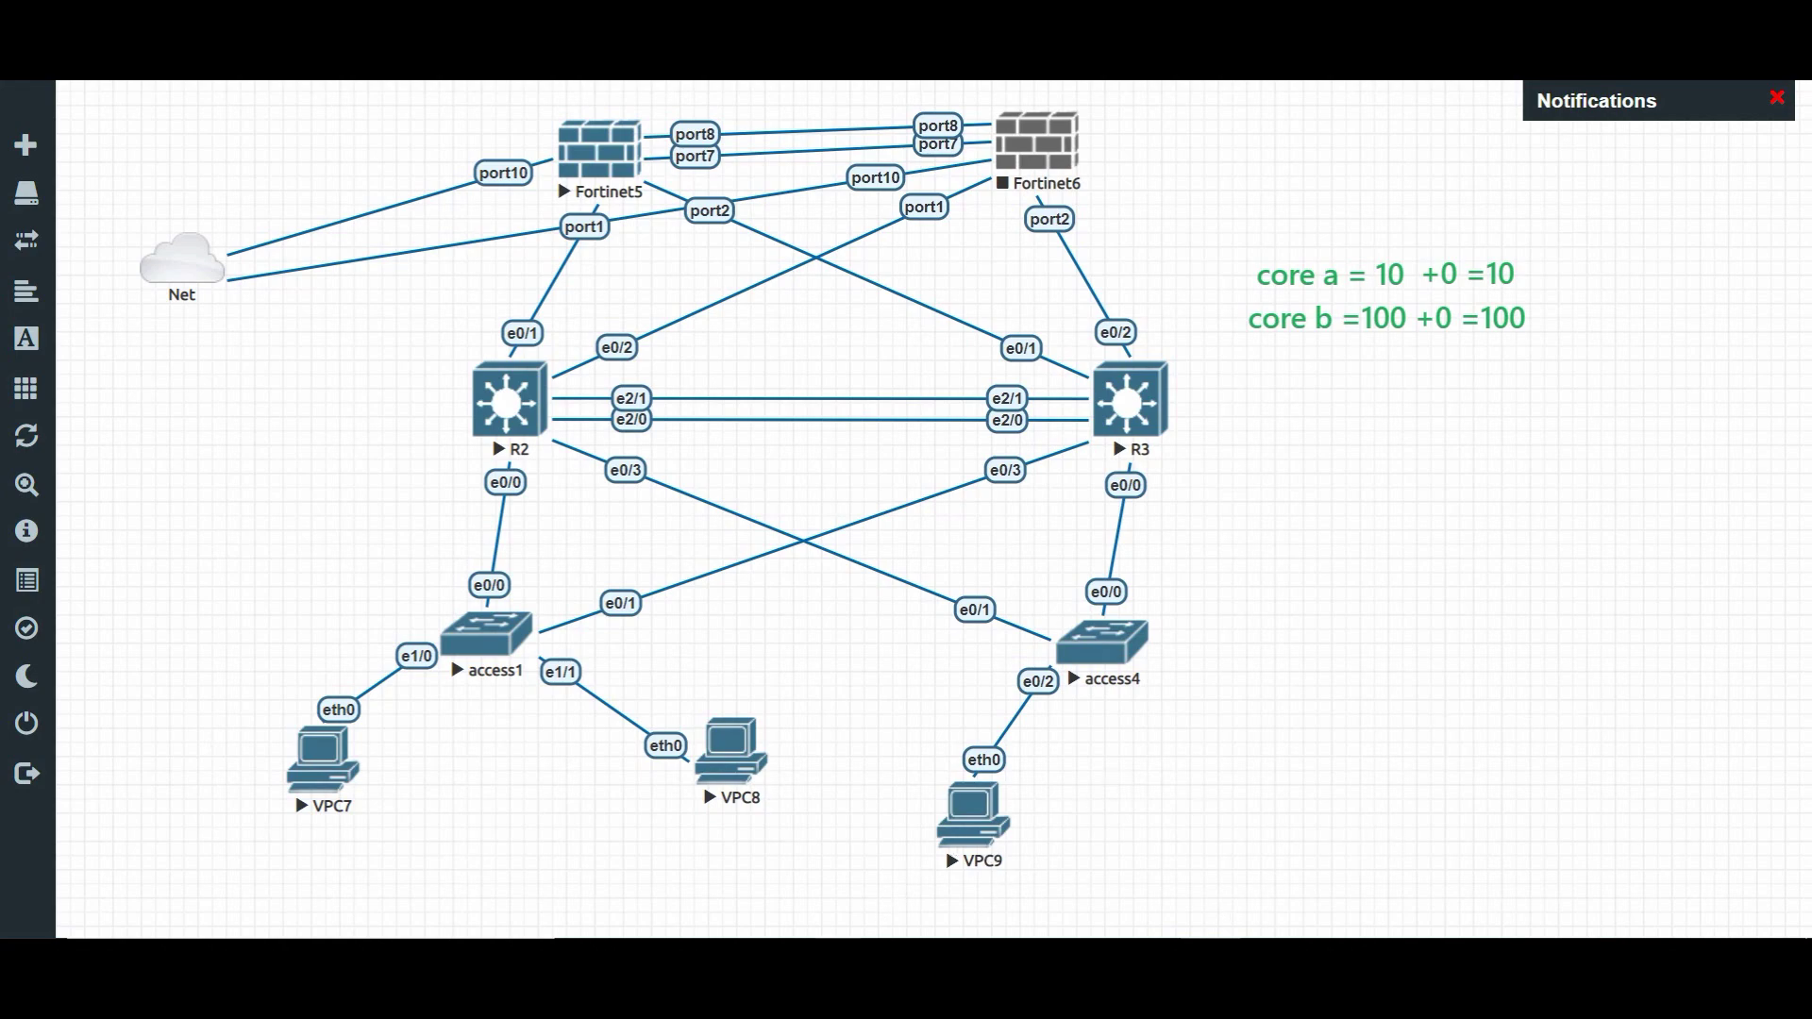
{"action": "mouse_move", "coordinate": [840, 981]}
{"action": "left_click", "coordinate": [869, 857]}
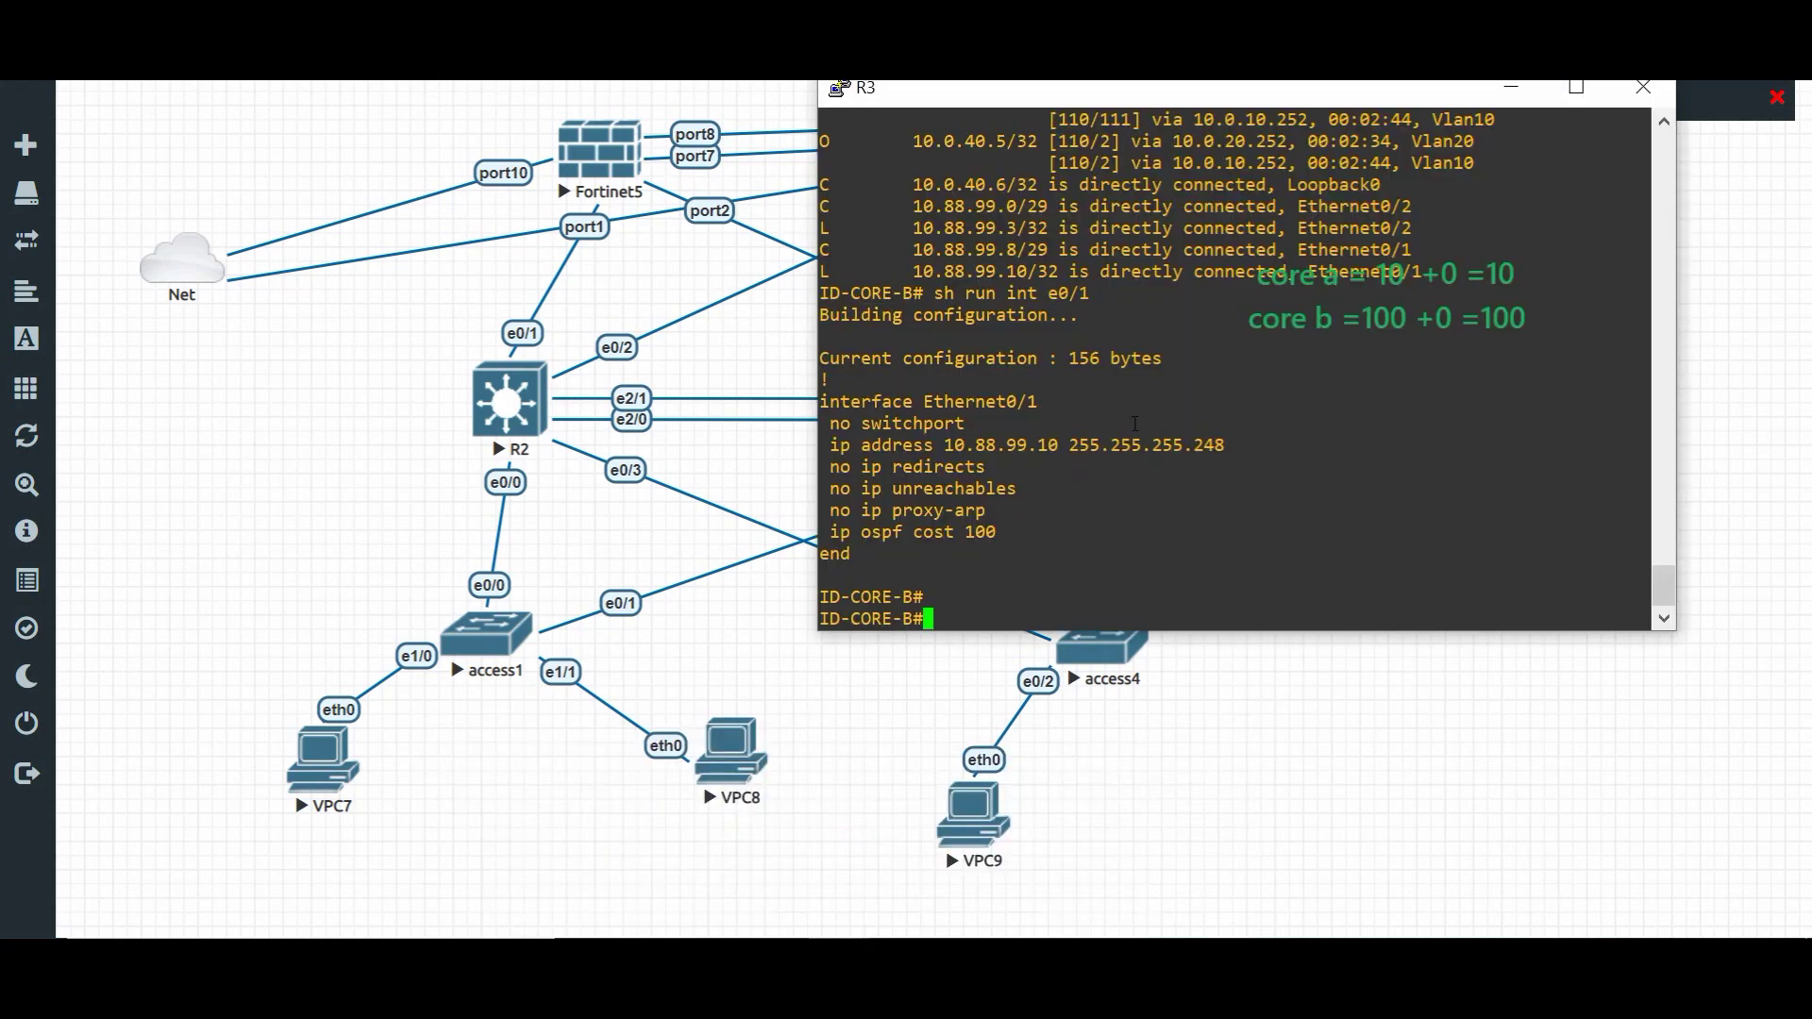
- Minimize the R3 console to reveal the topology and cost note
{"action": "left_click", "coordinate": [1511, 87]}
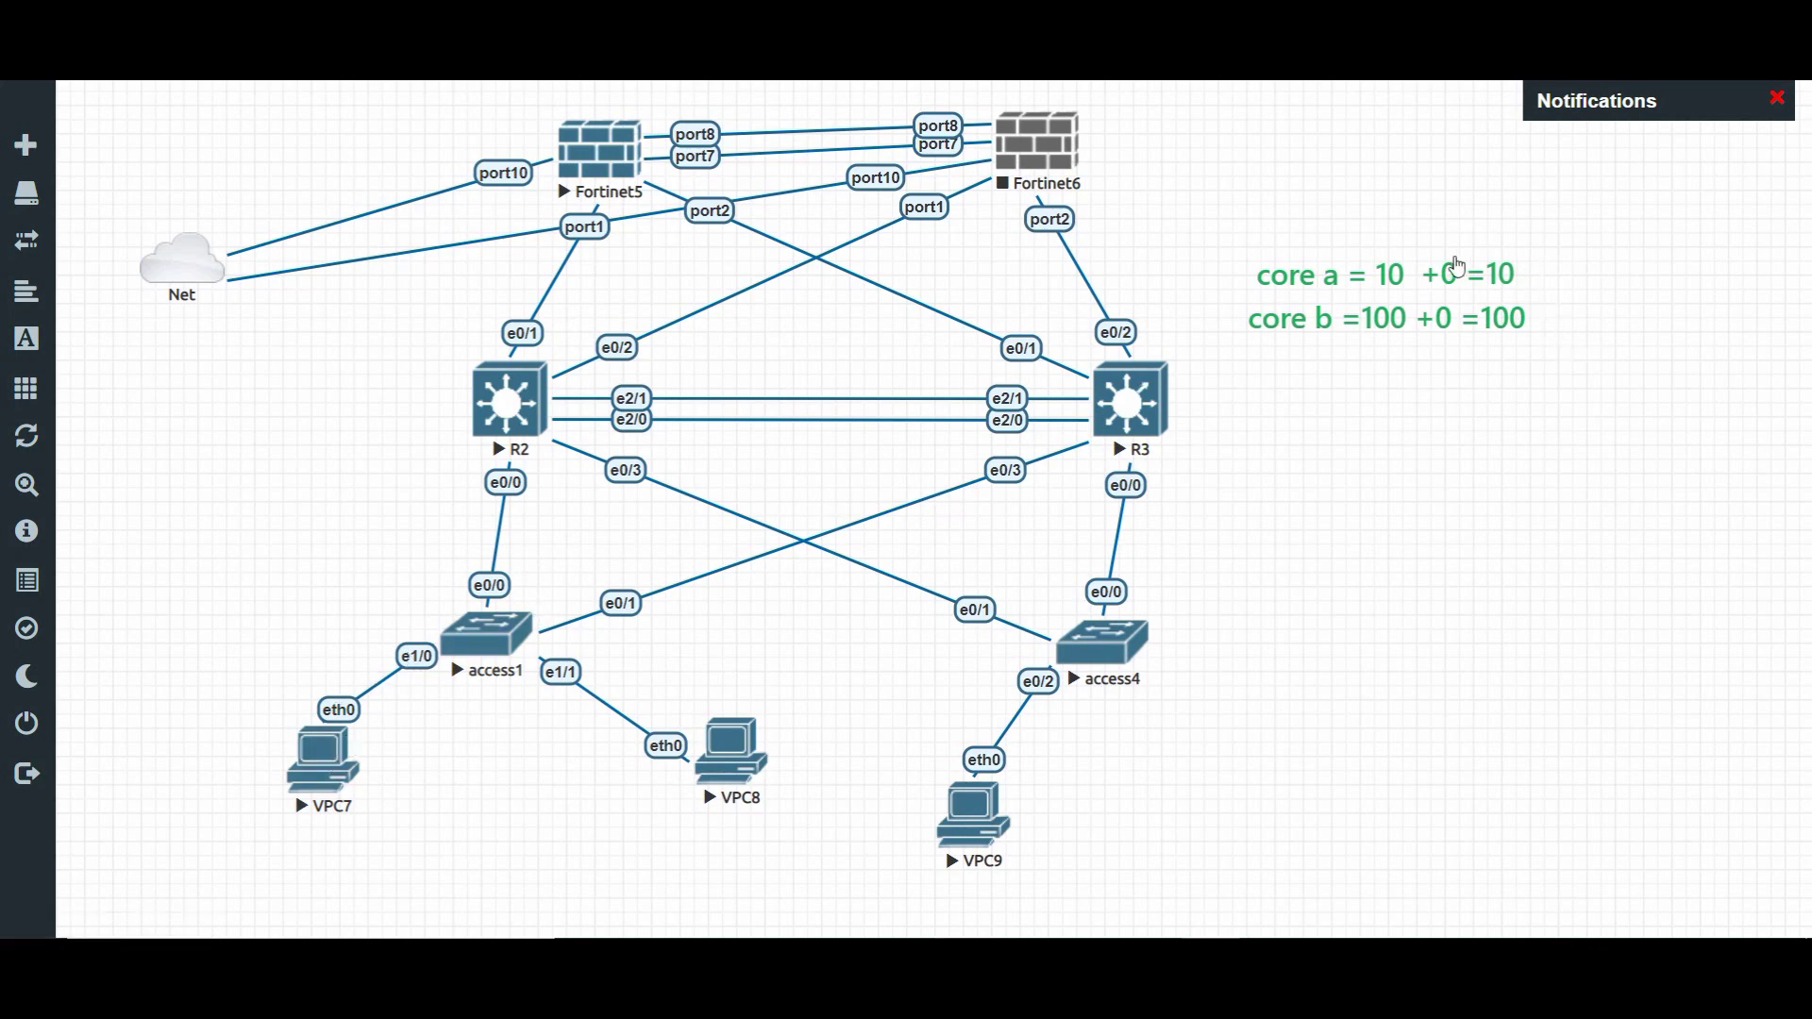
- Draw paths from VPC7 and VPC9 up to Fortinet5 and cross out the R3–R2 link
{"action": "mouse_move", "coordinate": [292, 722]}
{"action": "left_mouse_down"}
{"action": "mouse_move", "coordinate": [349, 612]}
{"action": "mouse_move", "coordinate": [470, 493]}
{"action": "mouse_move", "coordinate": [495, 294]}
{"action": "mouse_move", "coordinate": [572, 187]}
{"action": "mouse_move", "coordinate": [237, 268]}
{"action": "left_mouse_up"}
{"action": "mouse_move", "coordinate": [911, 823]}
{"action": "left_mouse_down"}
{"action": "mouse_move", "coordinate": [946, 663]}
{"action": "mouse_move", "coordinate": [1061, 496]}
{"action": "mouse_move", "coordinate": [939, 421]}
{"action": "mouse_move", "coordinate": [599, 430]}
{"action": "mouse_move", "coordinate": [546, 372]}
{"action": "mouse_move", "coordinate": [630, 177]}
{"action": "mouse_move", "coordinate": [552, 173]}
{"action": "left_mouse_up"}
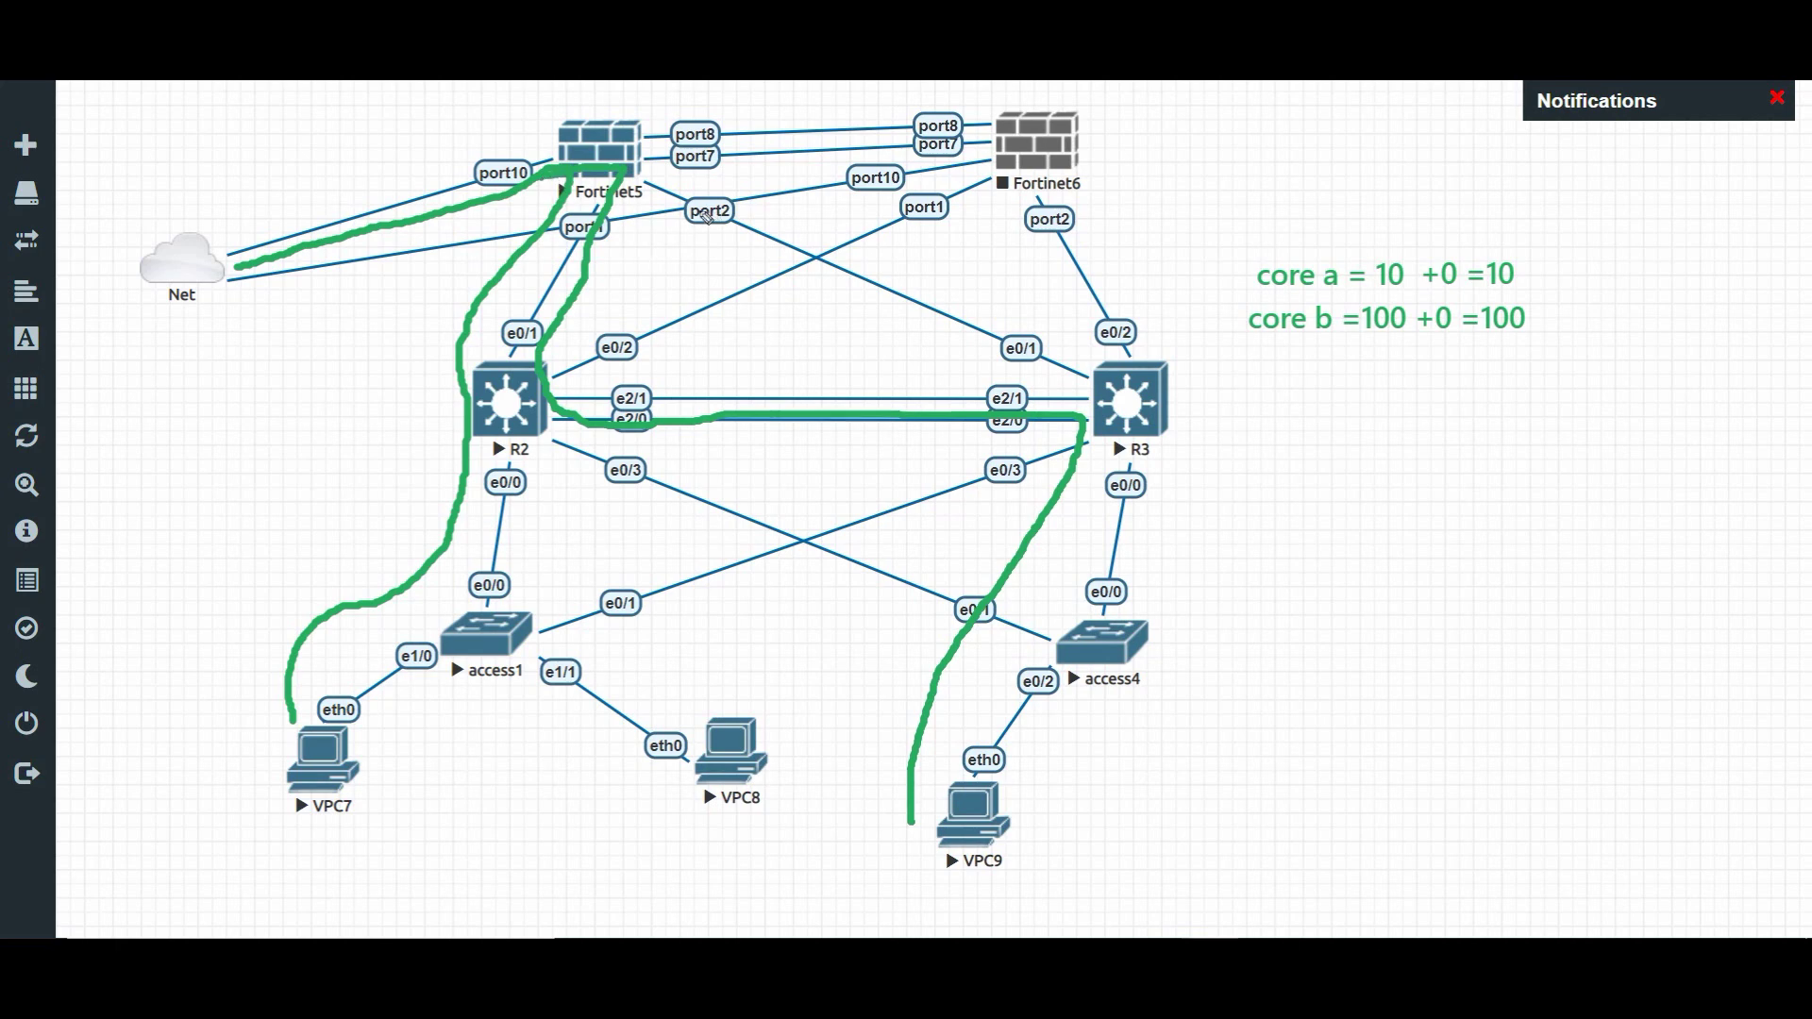
{"action": "mouse_move", "coordinate": [791, 429]}
{"action": "left_mouse_down"}
{"action": "mouse_move", "coordinate": [757, 401]}
{"action": "mouse_move", "coordinate": [760, 430]}
{"action": "left_mouse_up"}
{"action": "mouse_move", "coordinate": [934, 781]}
{"action": "left_mouse_down"}
{"action": "mouse_move", "coordinate": [1082, 416]}
{"action": "mouse_move", "coordinate": [564, 186]}
{"action": "mouse_move", "coordinate": [295, 251]}
{"action": "left_mouse_up"}
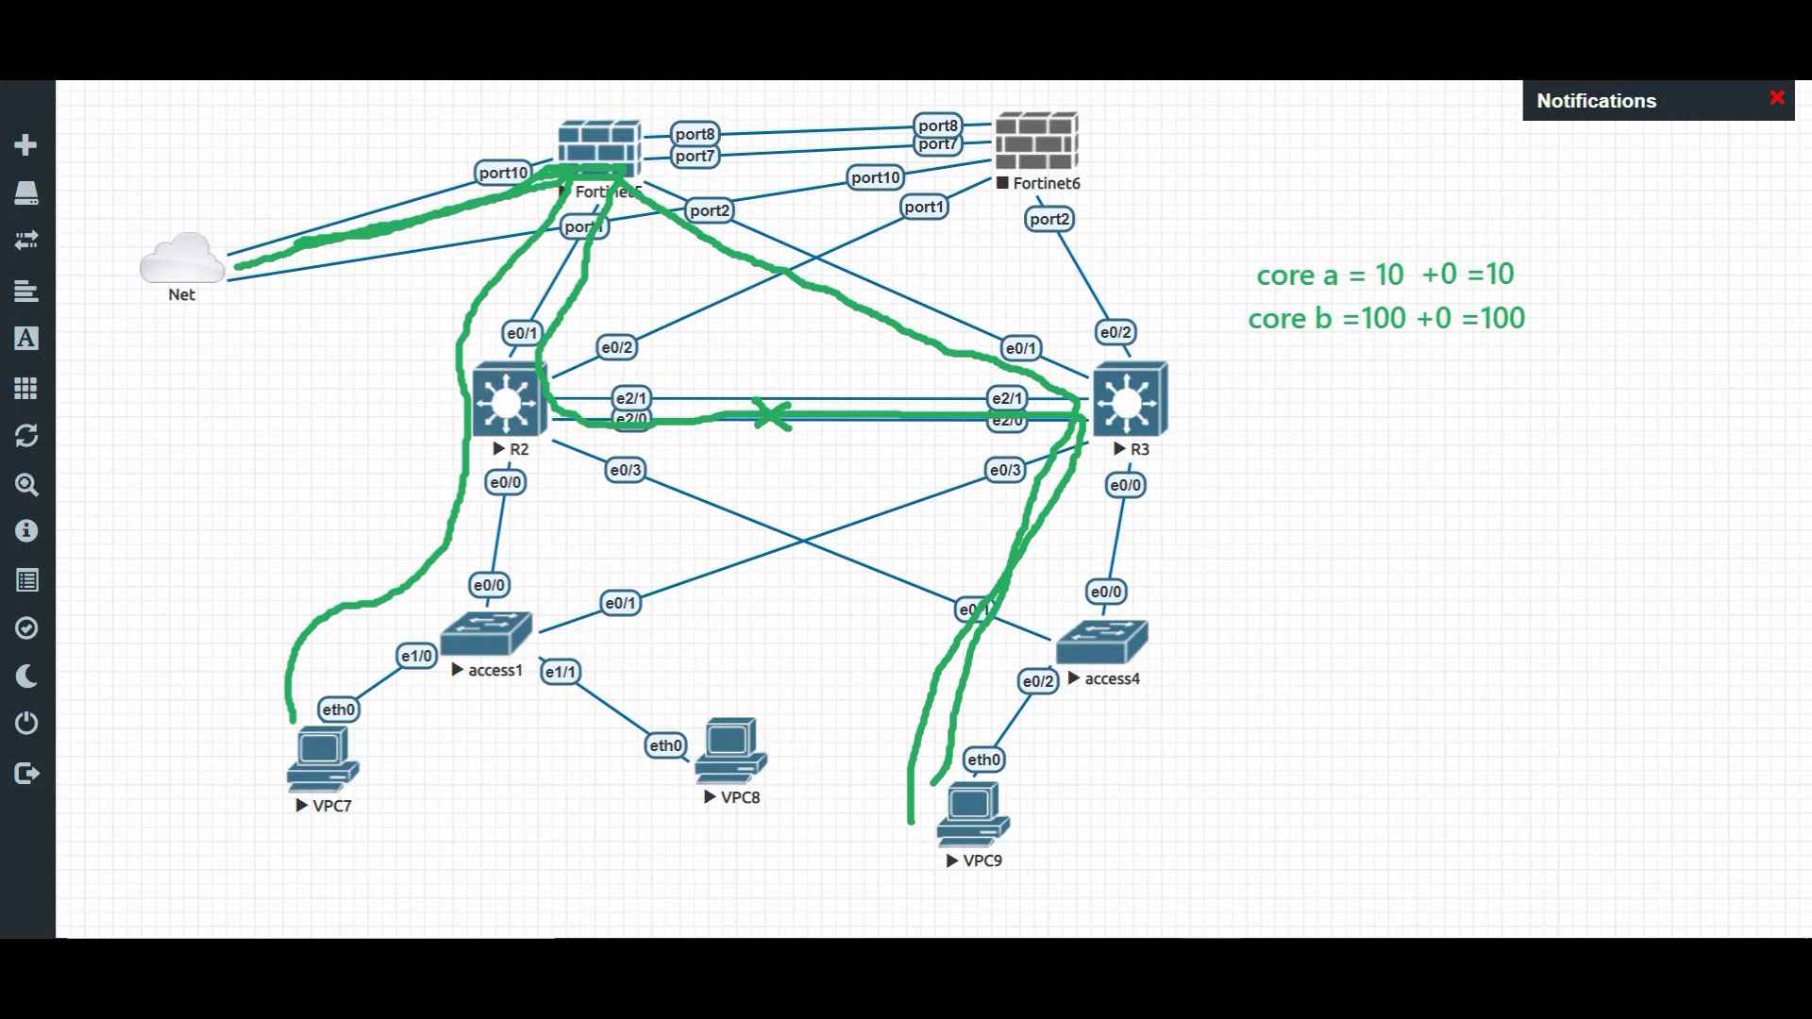
{"action": "mouse_move", "coordinate": [840, 972]}
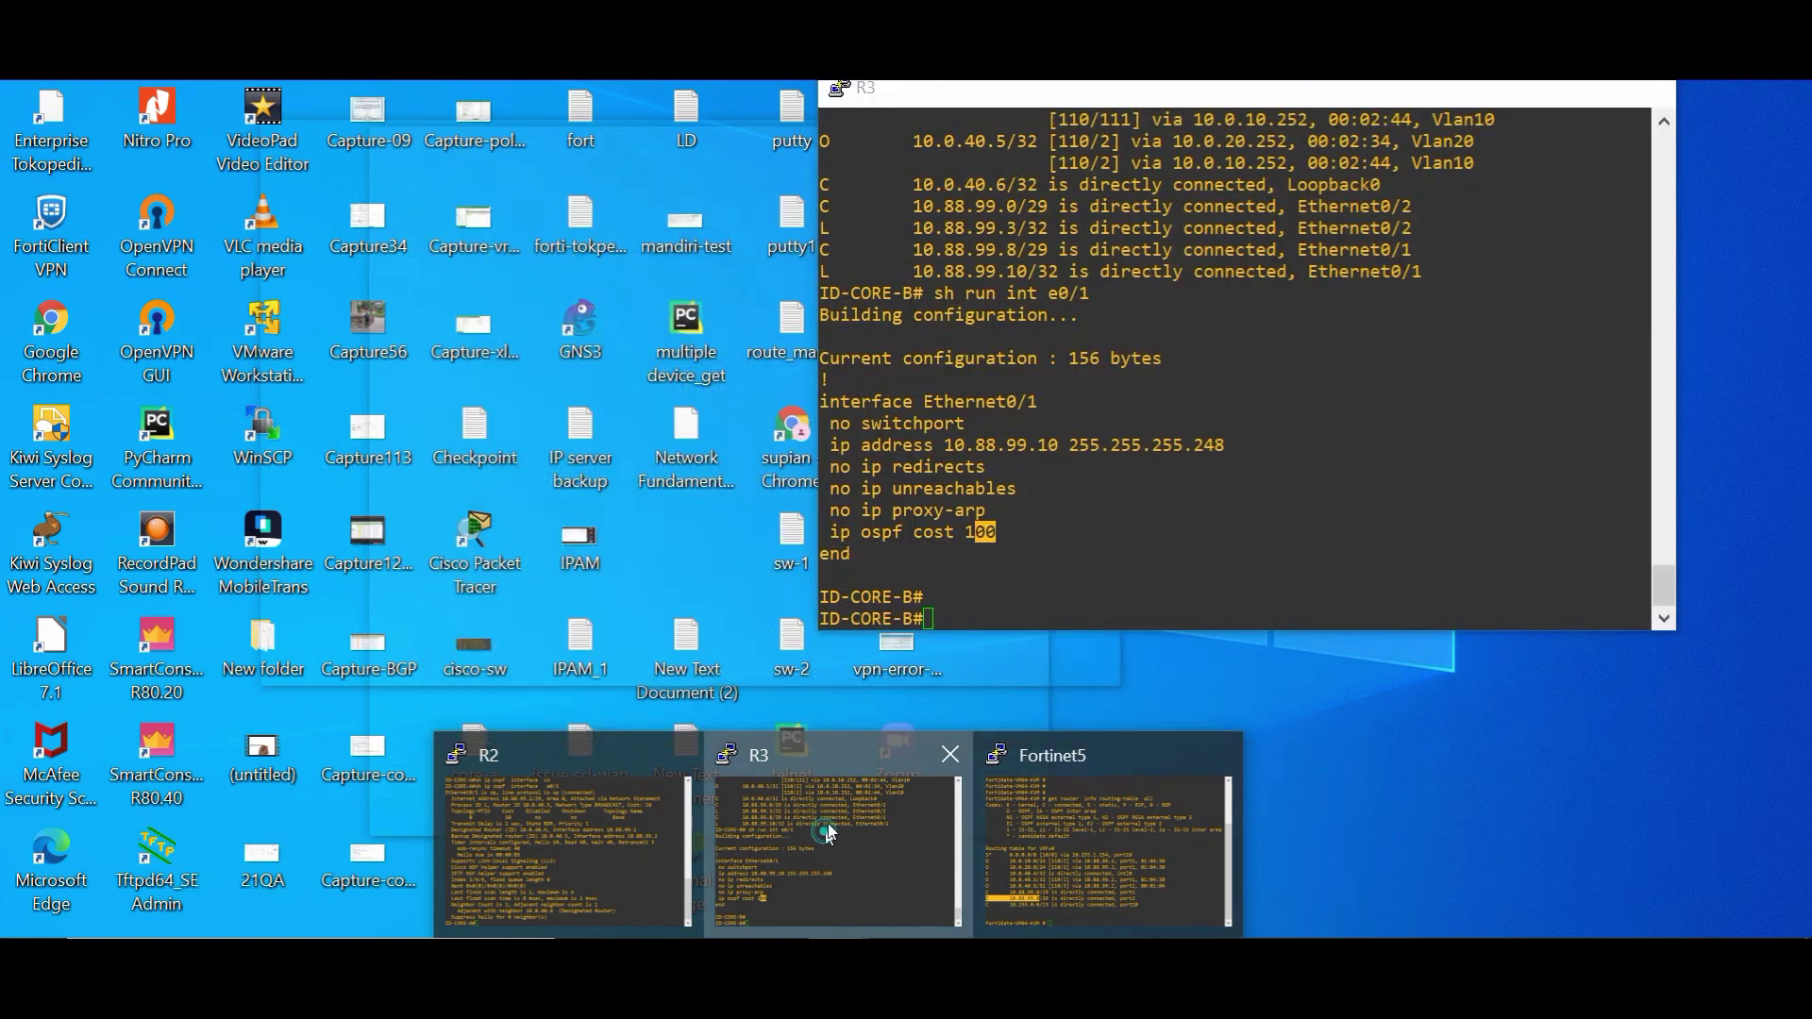
- Show R3's routing table beside the drawn paths, highlighting the default route via 10.0.20.252
{"action": "left_click", "coordinate": [830, 830]}
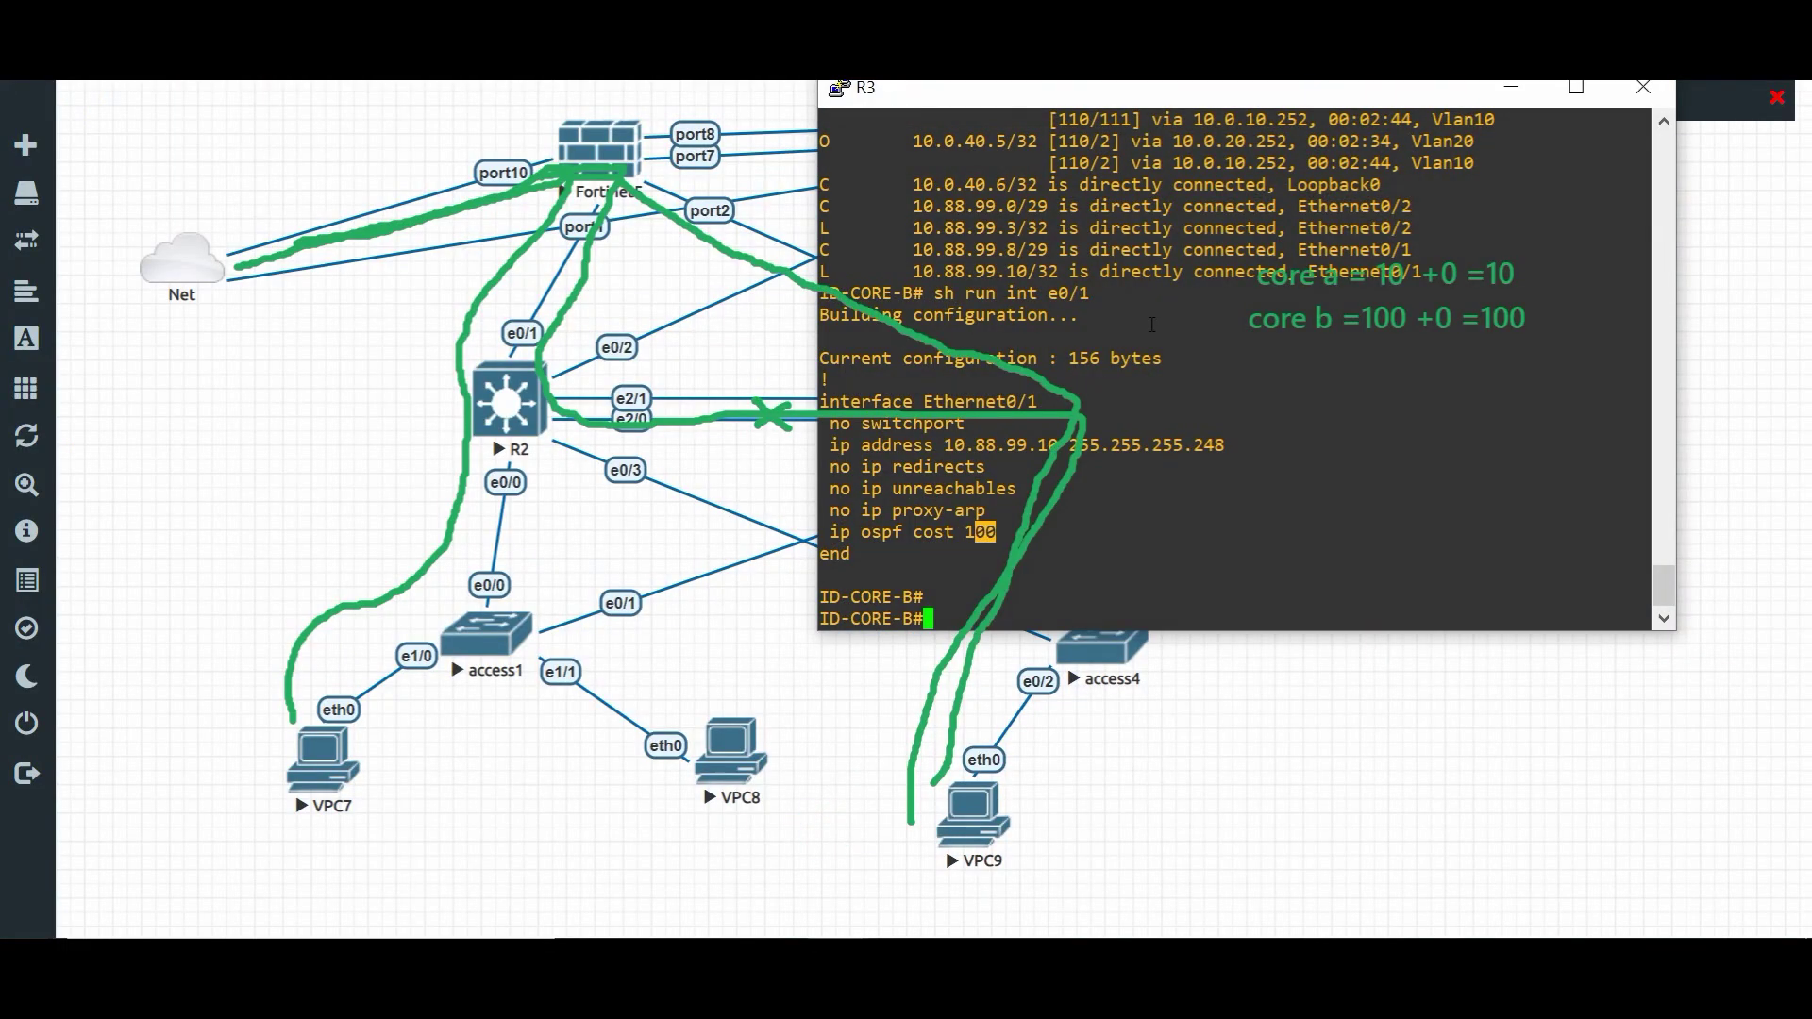
{"action": "scroll", "coordinate": [1132, 302], "scroll_direction": "up", "scroll_amount": 10}
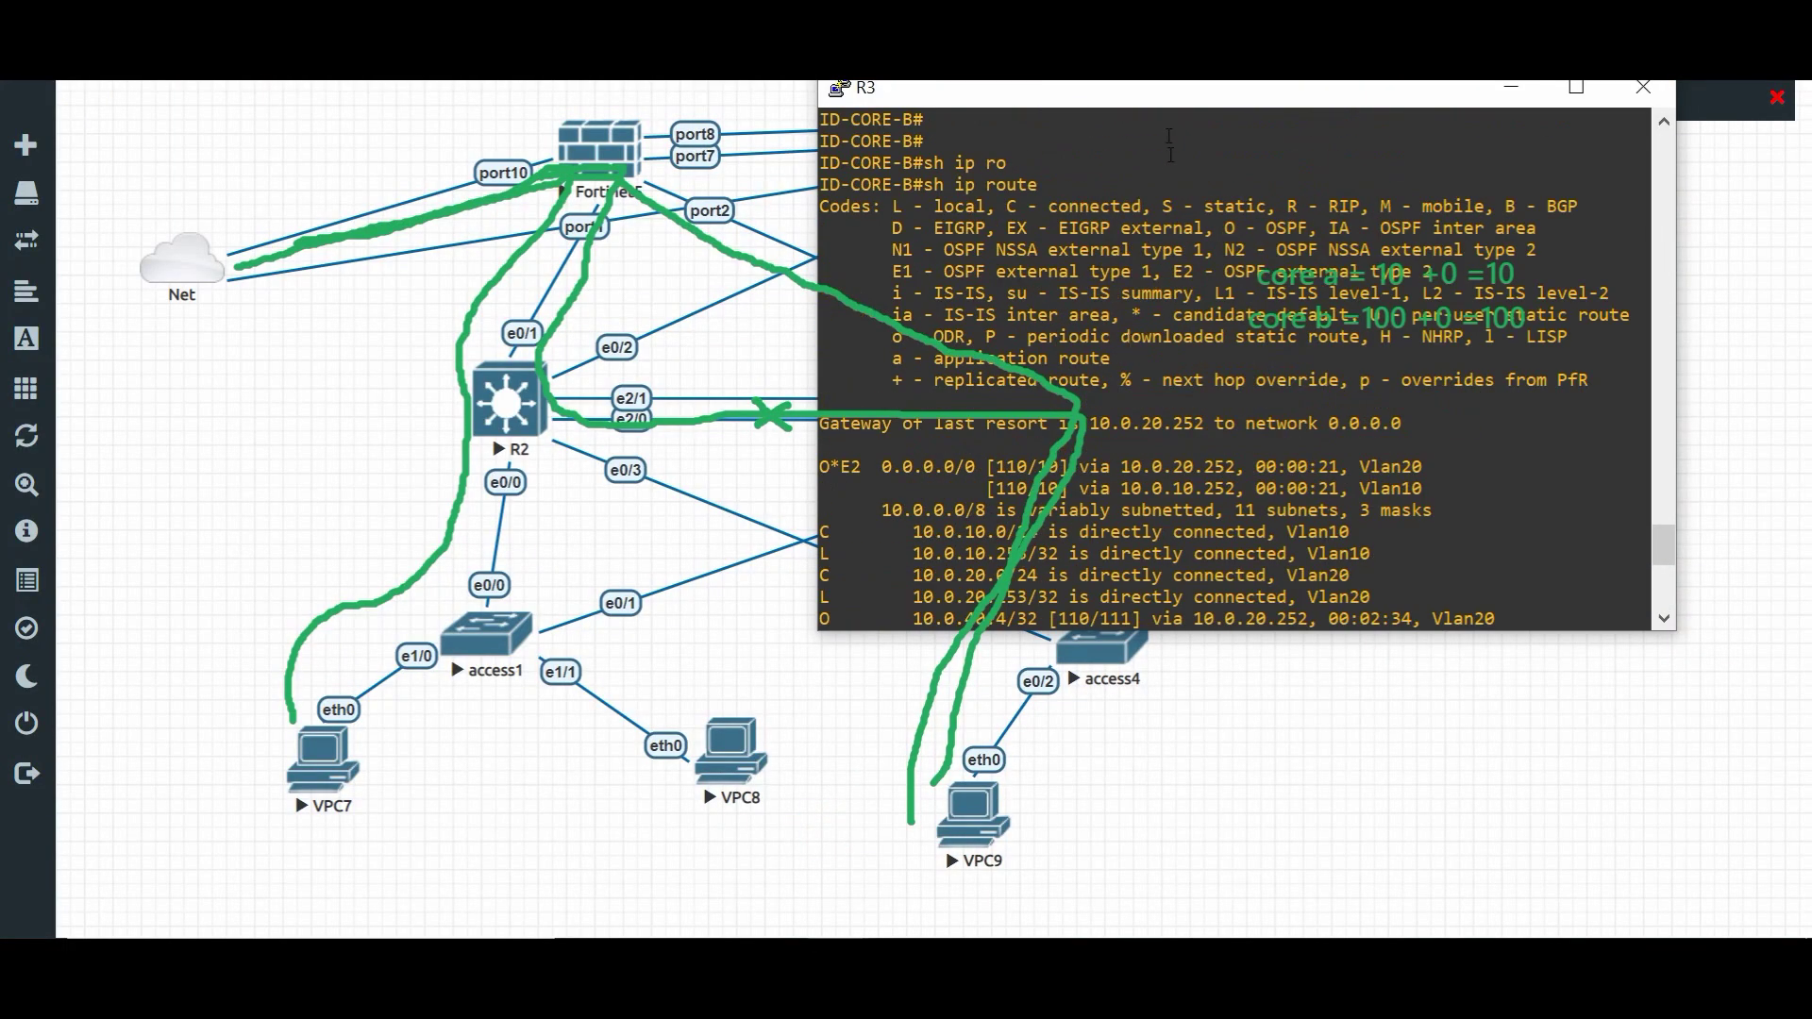
{"action": "left_click_drag", "start_coordinate": [1162, 97], "coordinate": [1307, 72]}
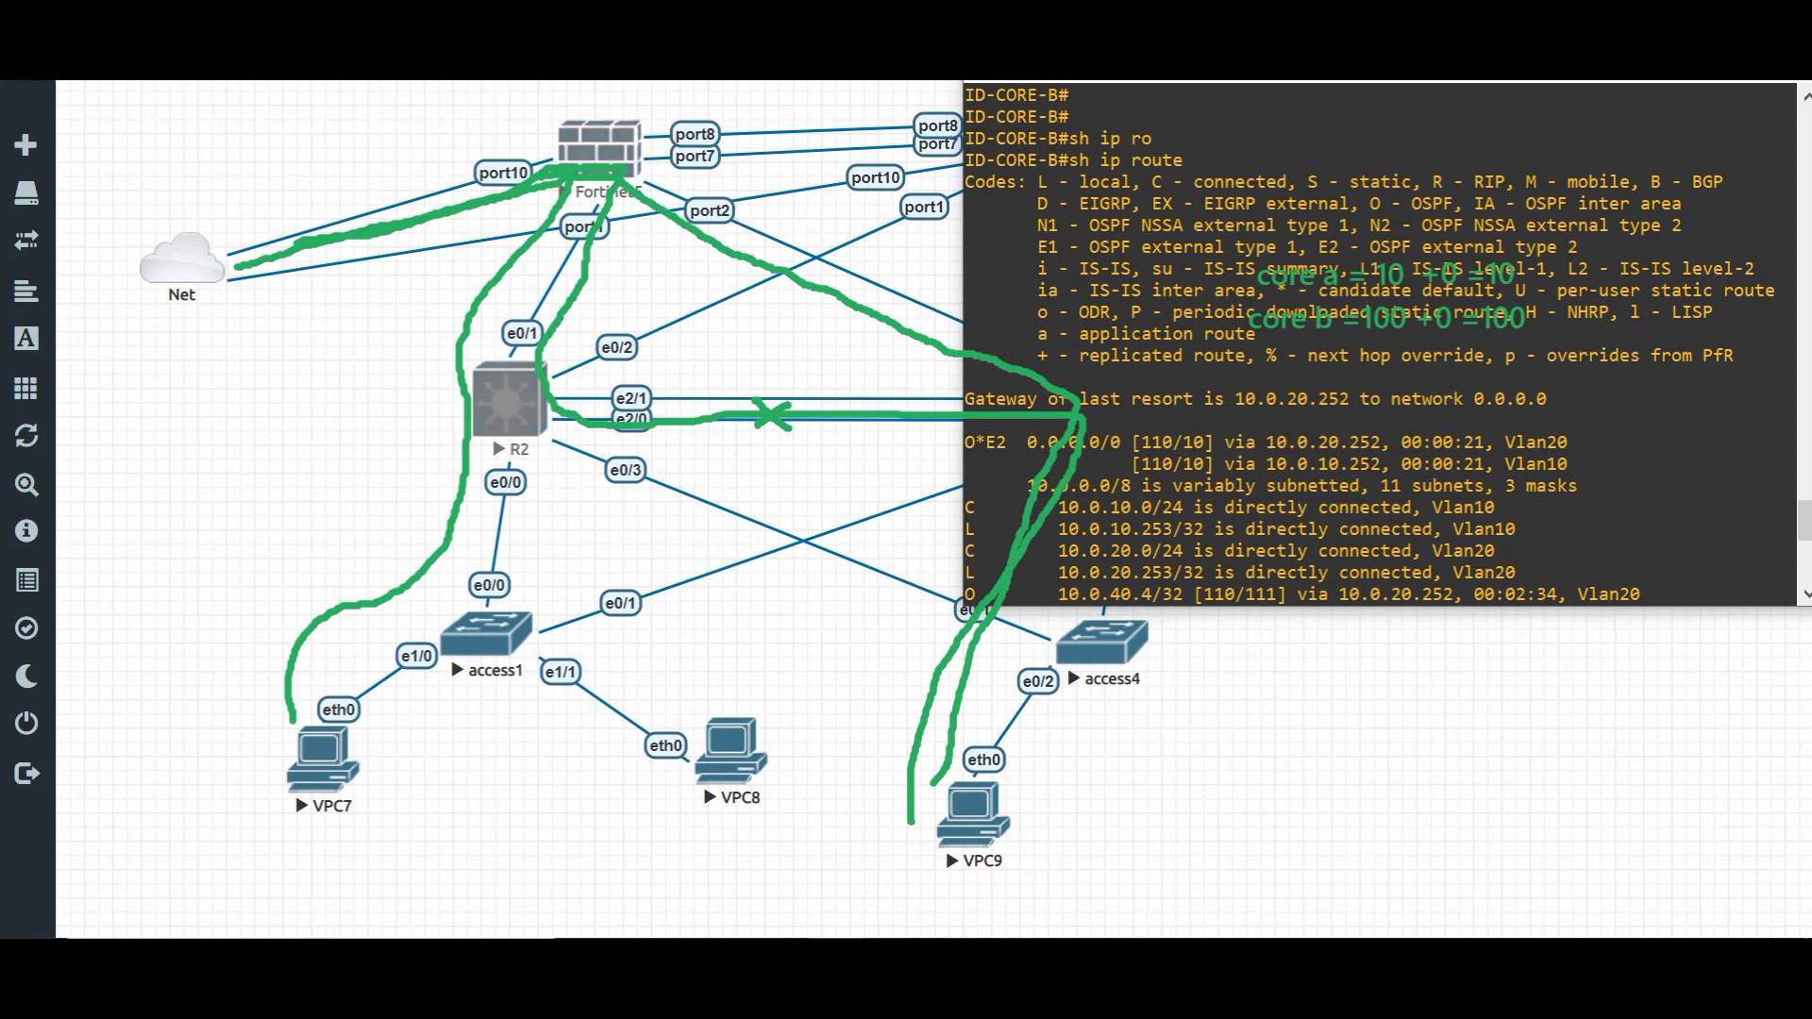
{"action": "left_click_drag", "start_coordinate": [1210, 84], "coordinate": [1330, 94]}
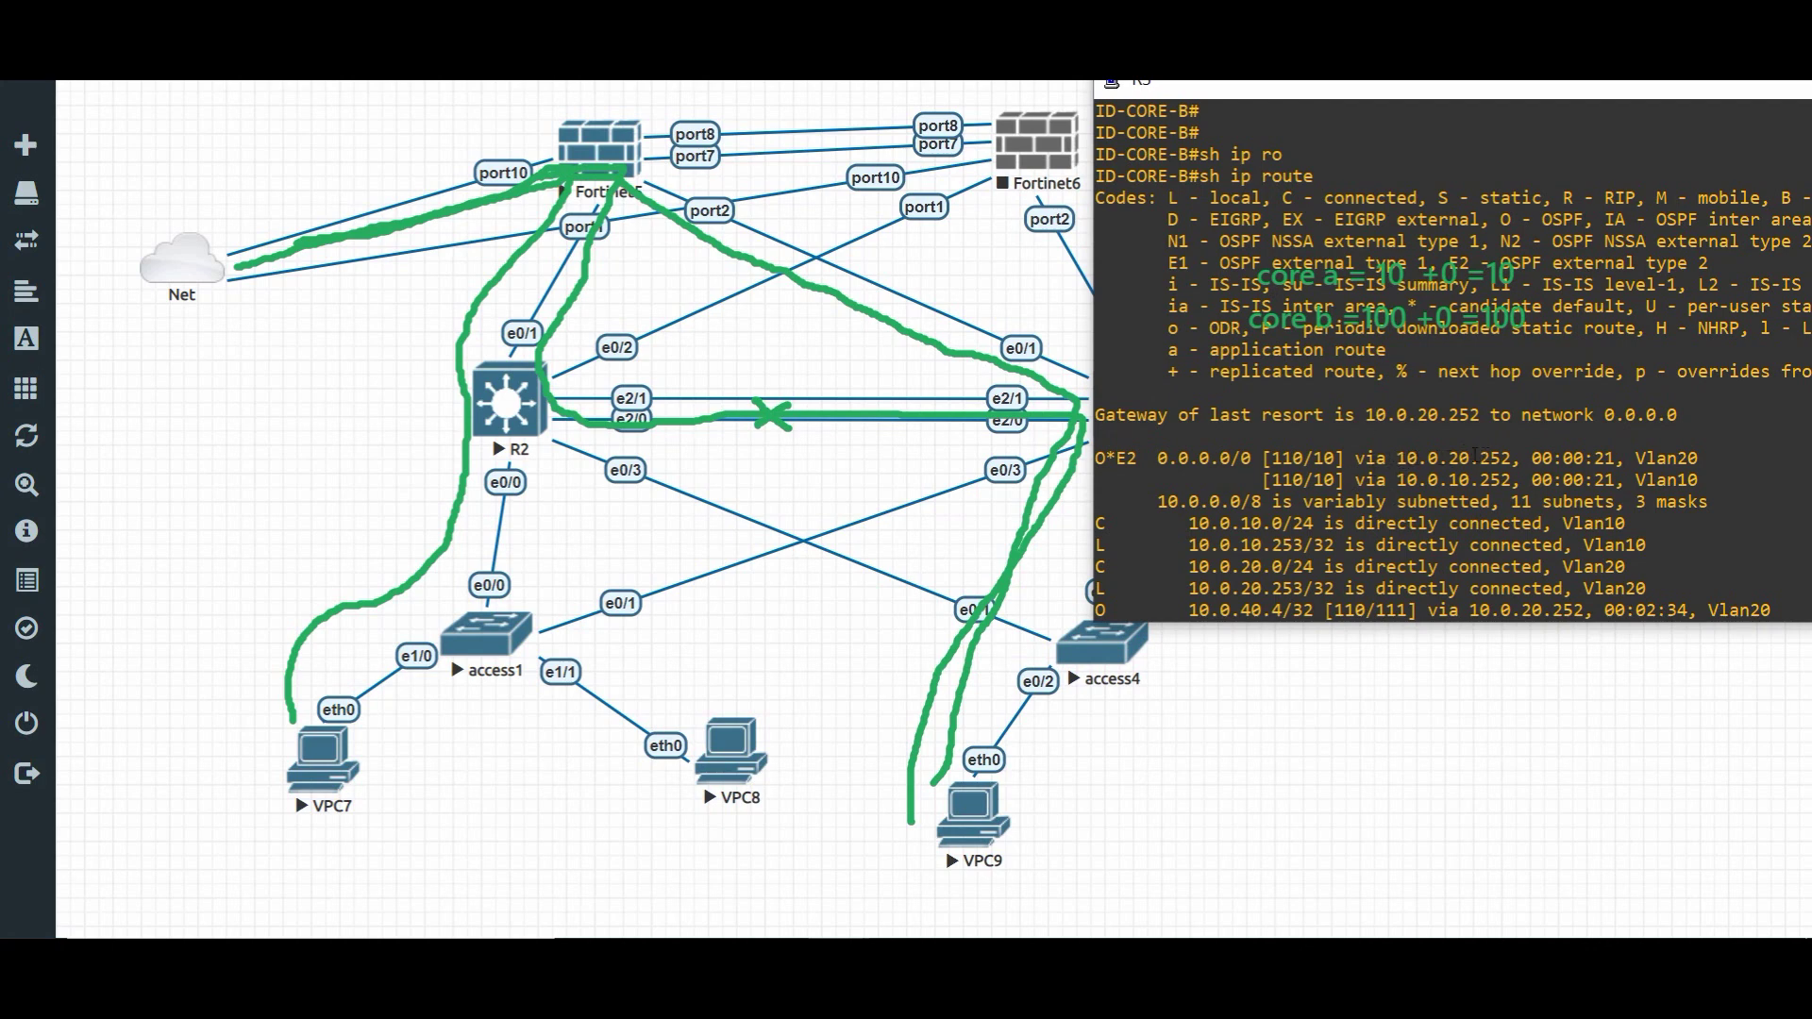
{"action": "left_click_drag", "start_coordinate": [1417, 458], "coordinate": [1498, 458]}
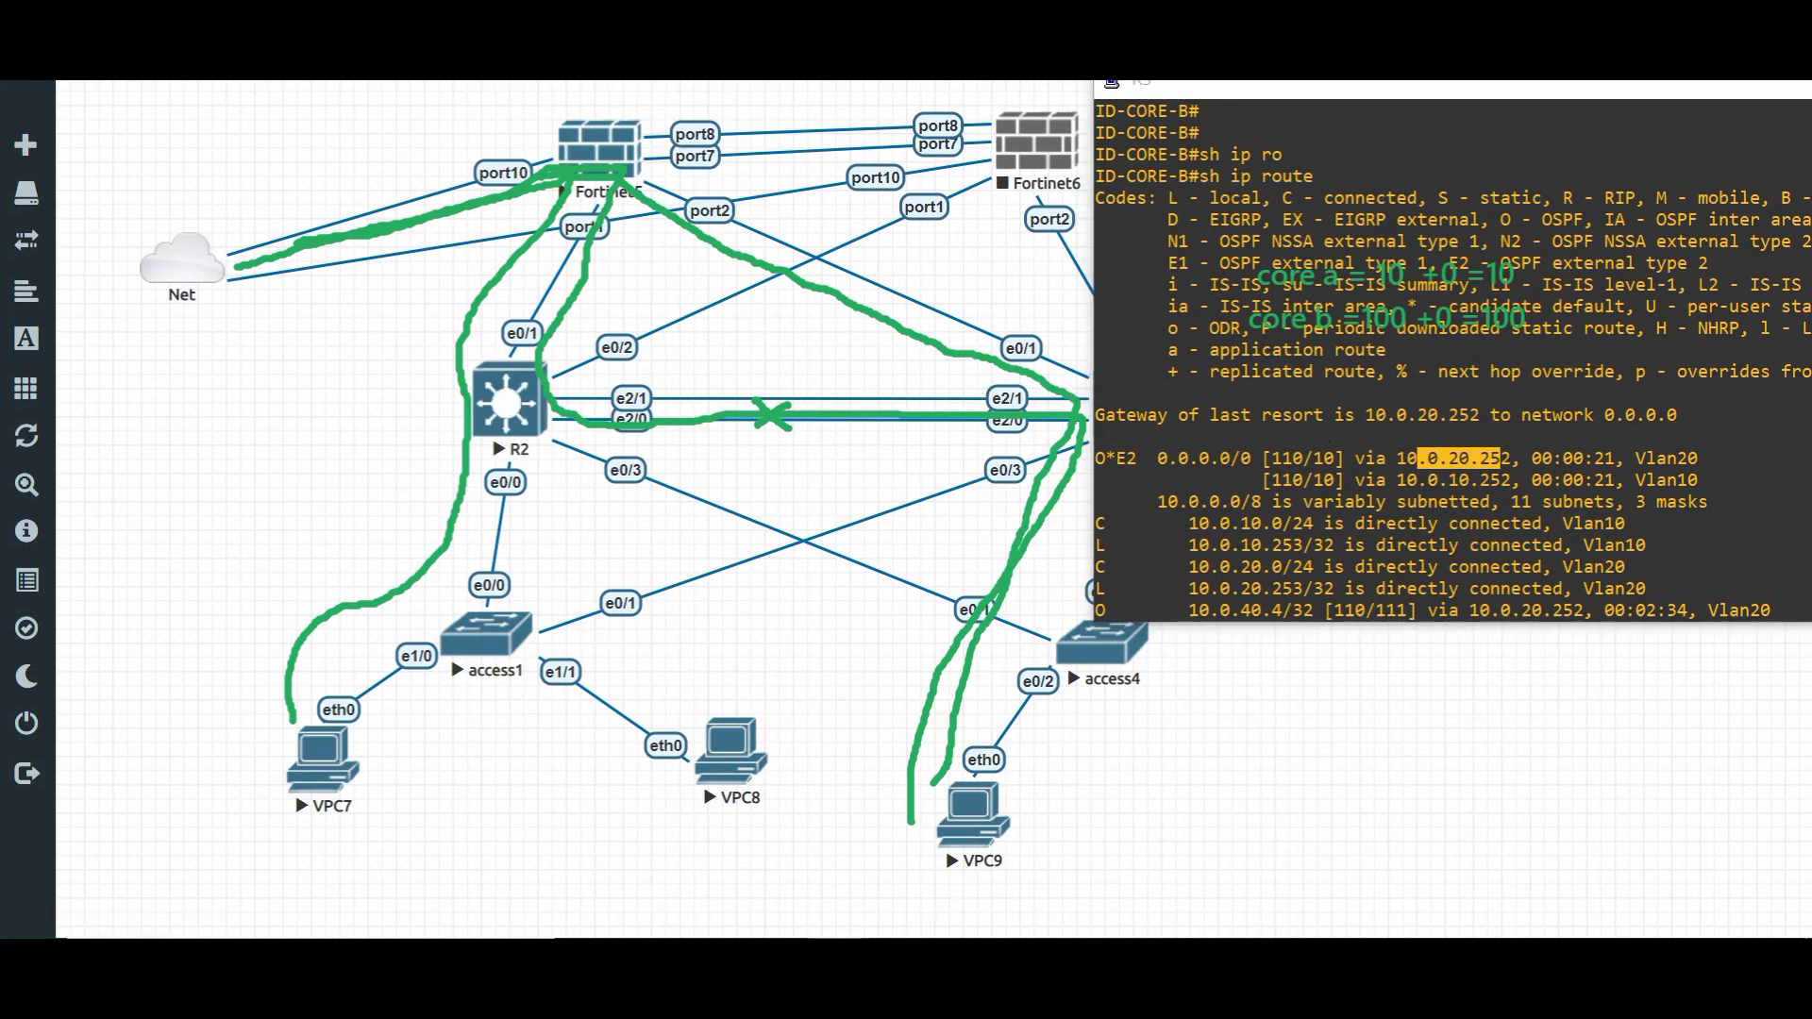
{"action": "left_click", "coordinate": [597, 830]}
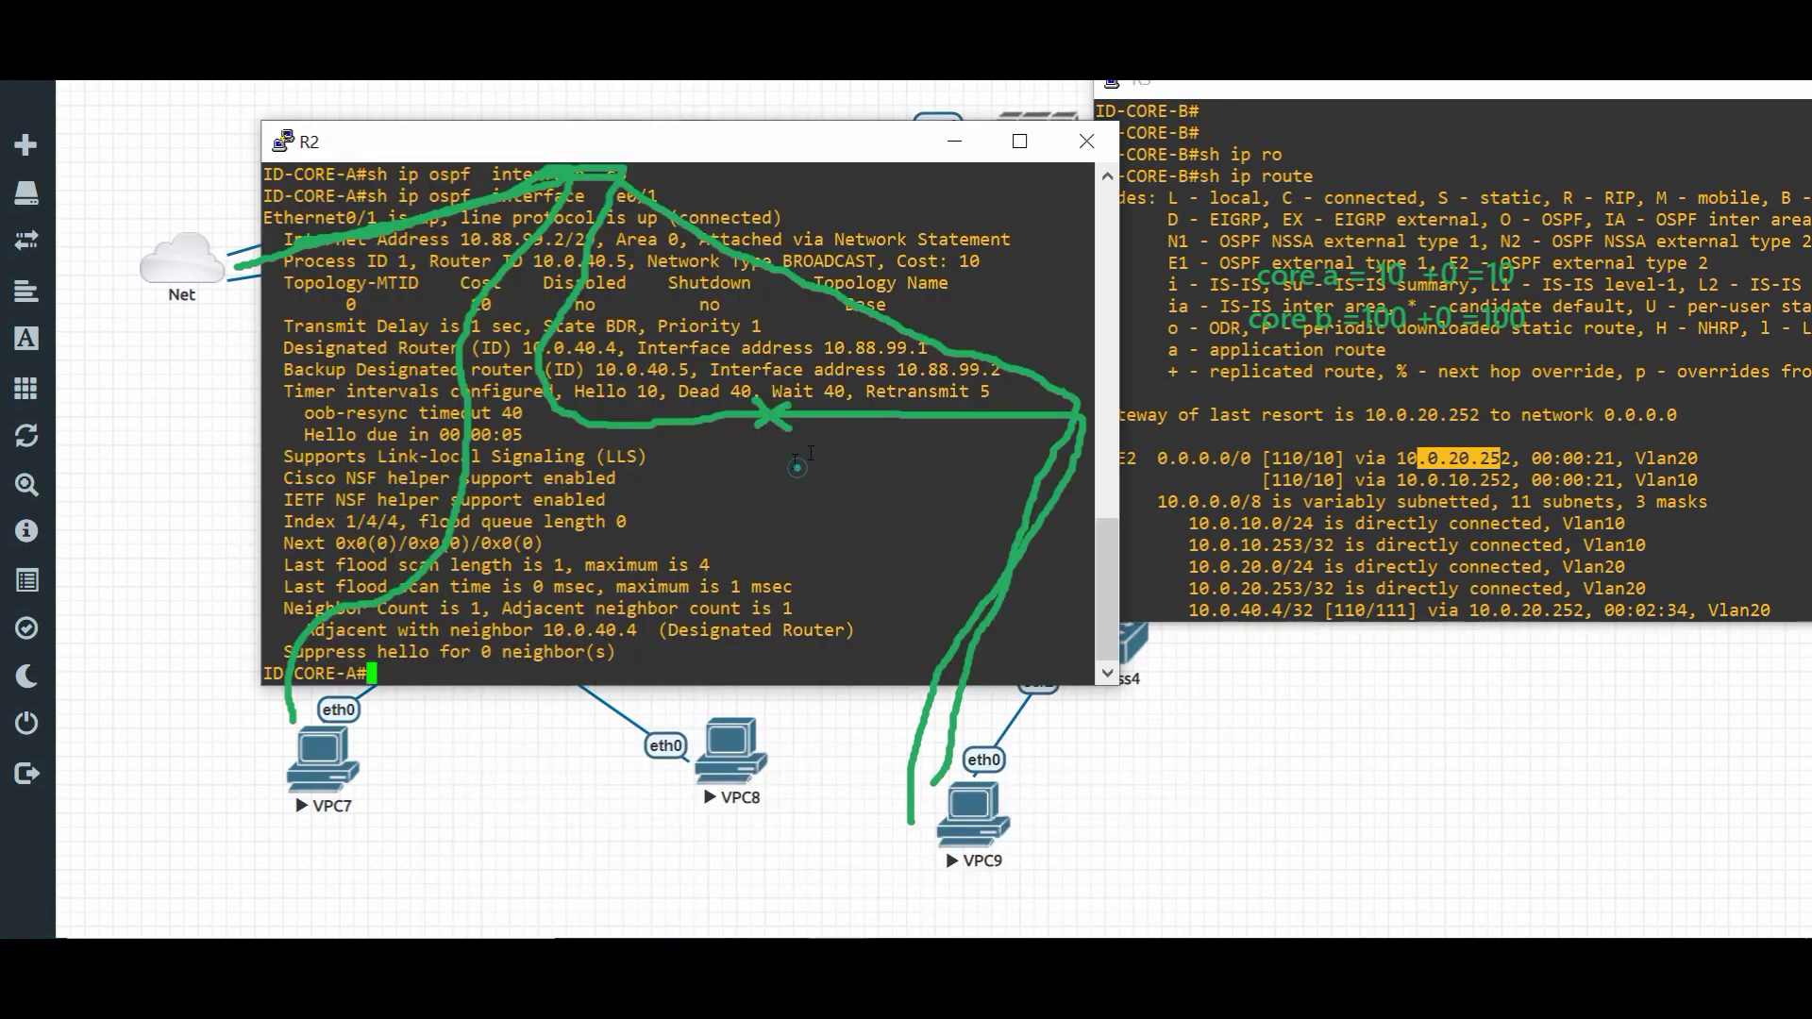
- Run sh ip route on R2 and highlight its default route via 10.88.99.1
{"action": "left_click_drag", "start_coordinate": [867, 455], "coordinate": [867, 471]}
{"action": "type", "text": "sh ip route"}
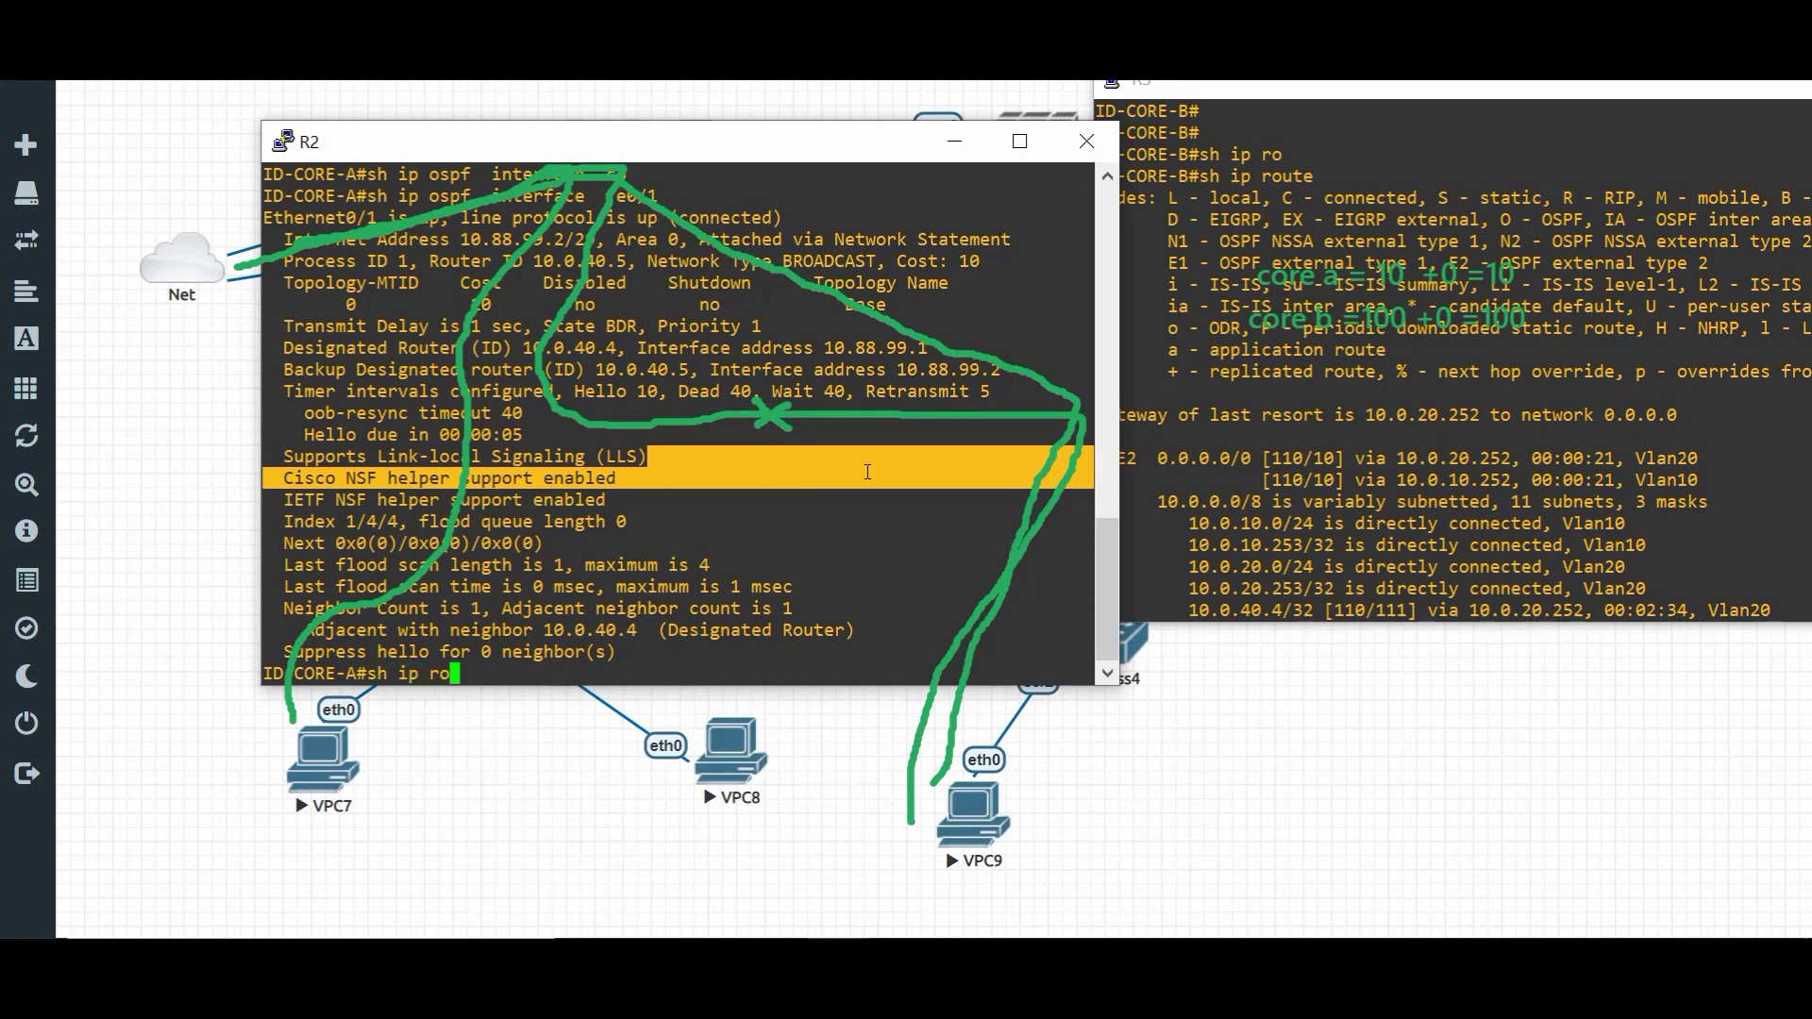
{"action": "key", "text": "Return"}
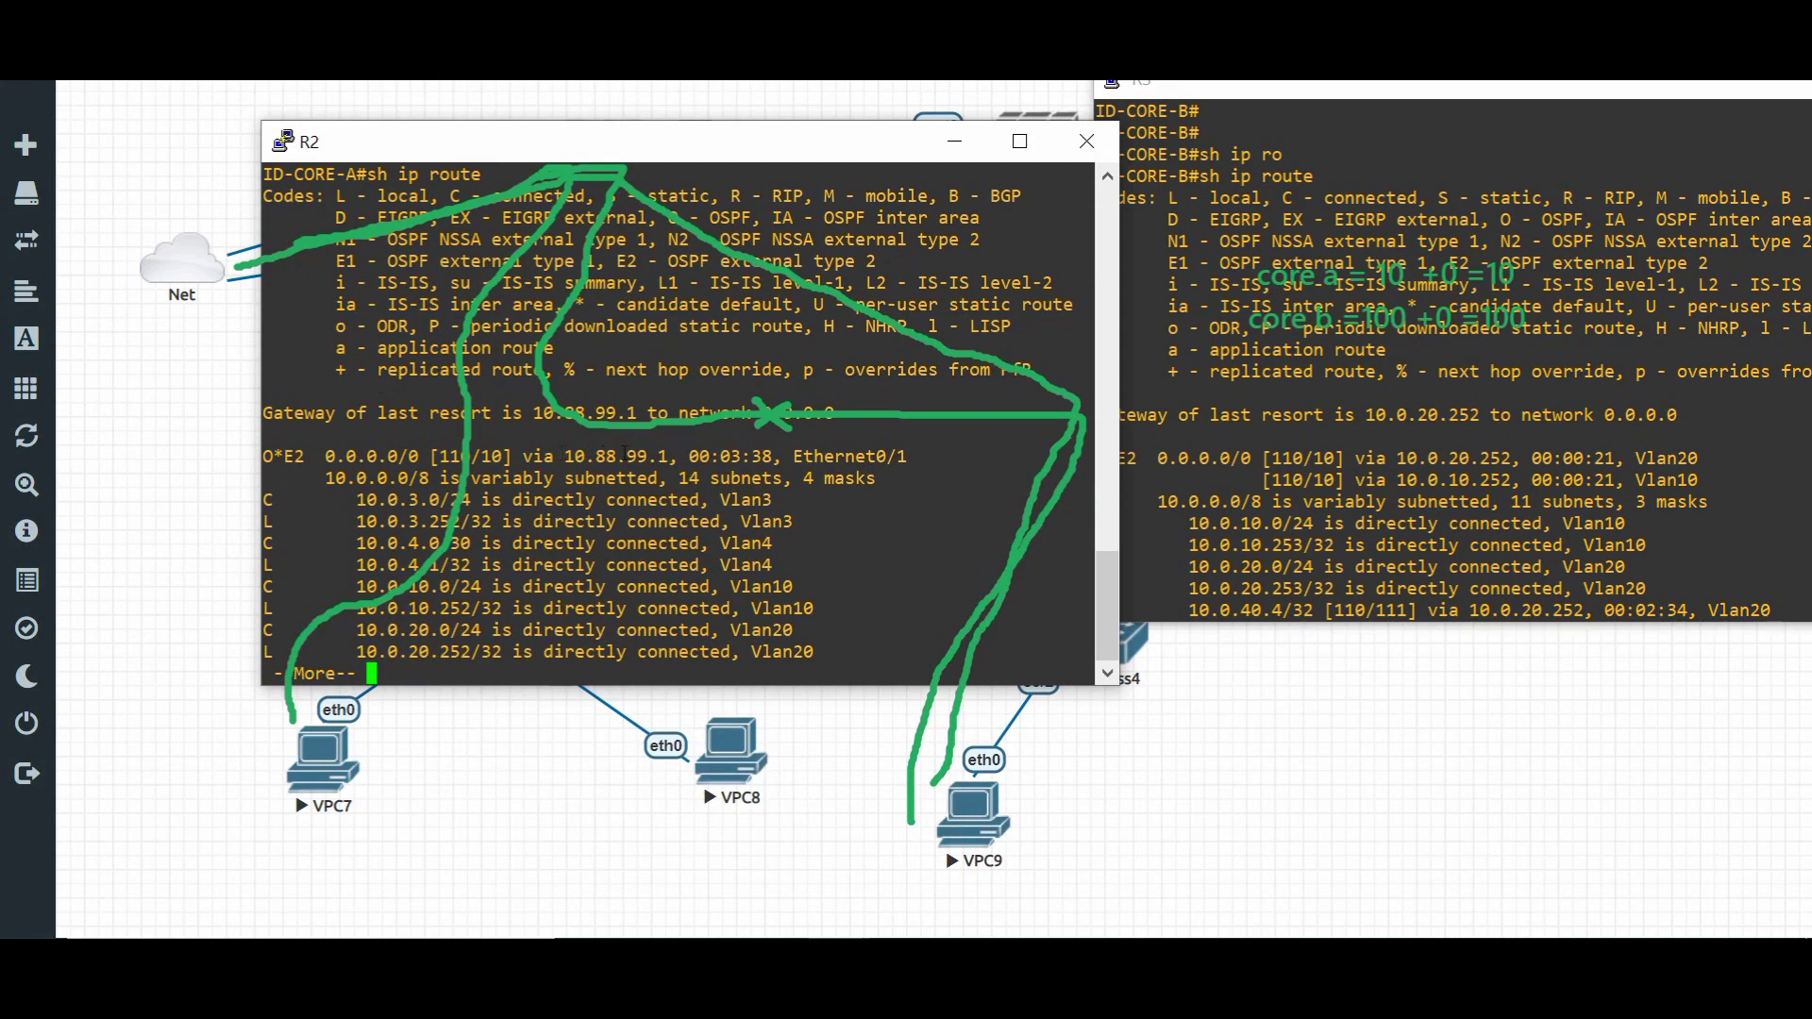
{"action": "left_click_drag", "start_coordinate": [667, 454], "coordinate": [575, 454]}
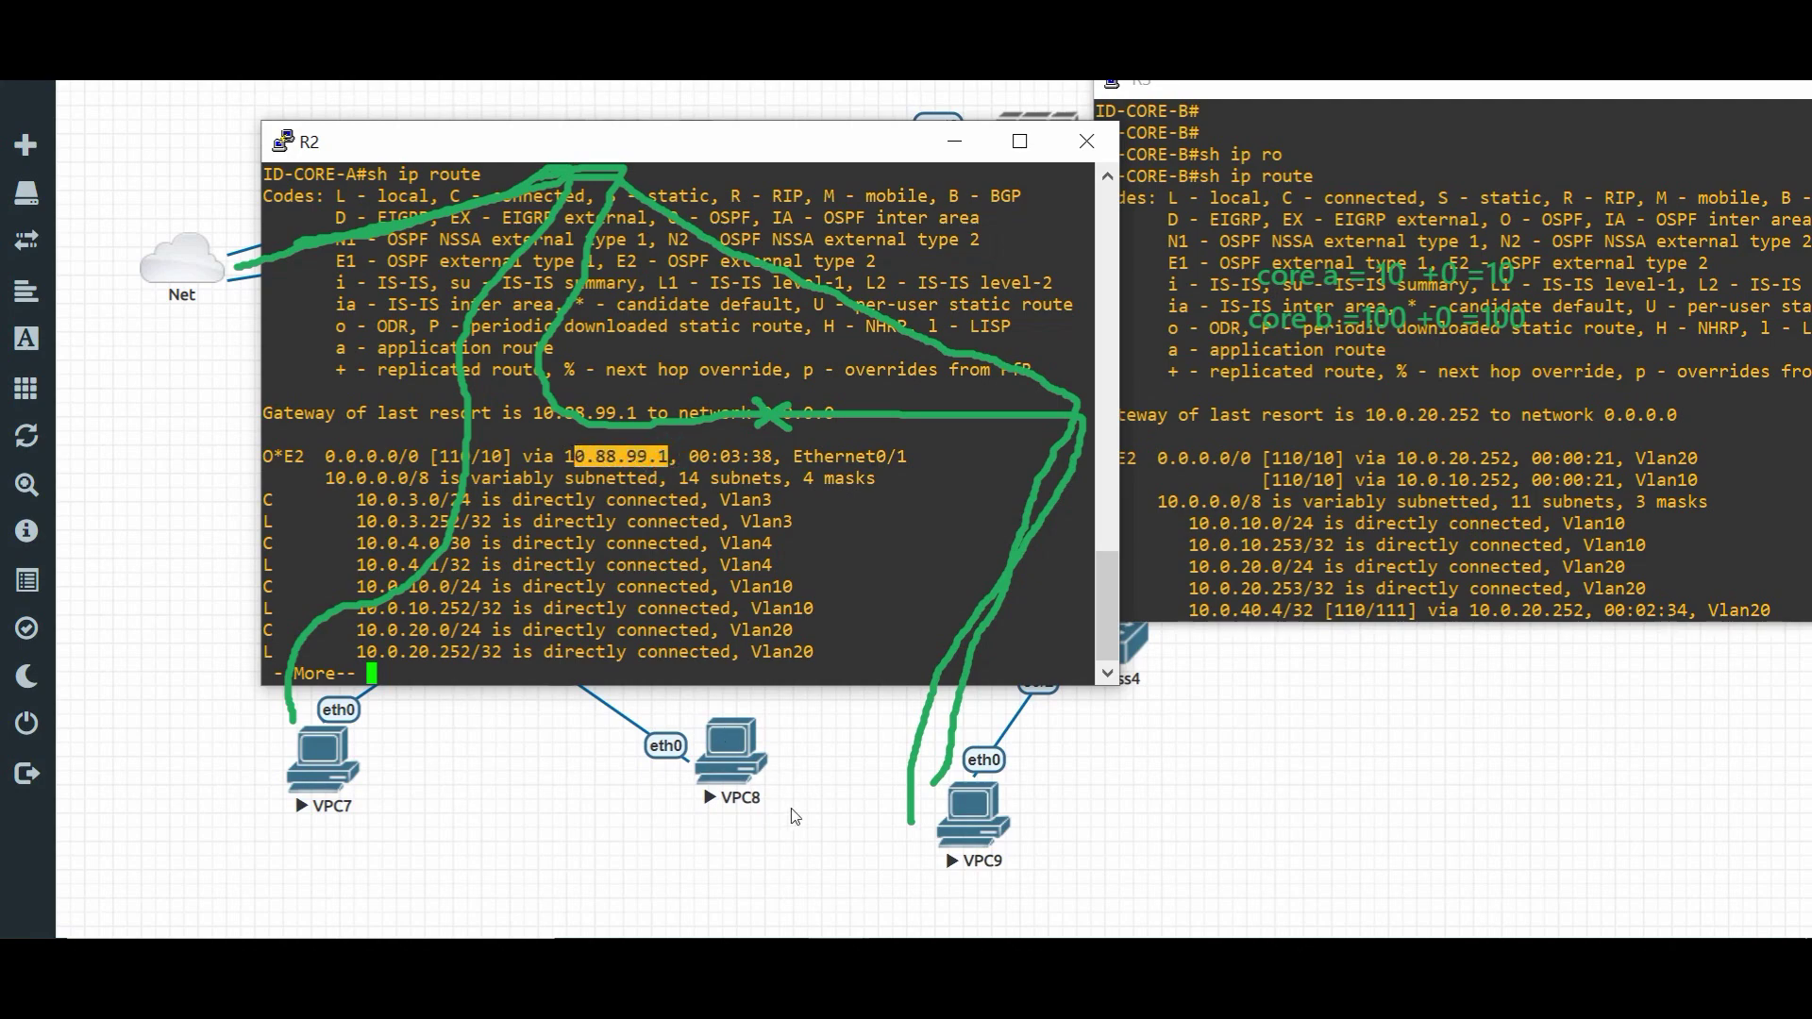
{"action": "left_click", "coordinate": [536, 792]}
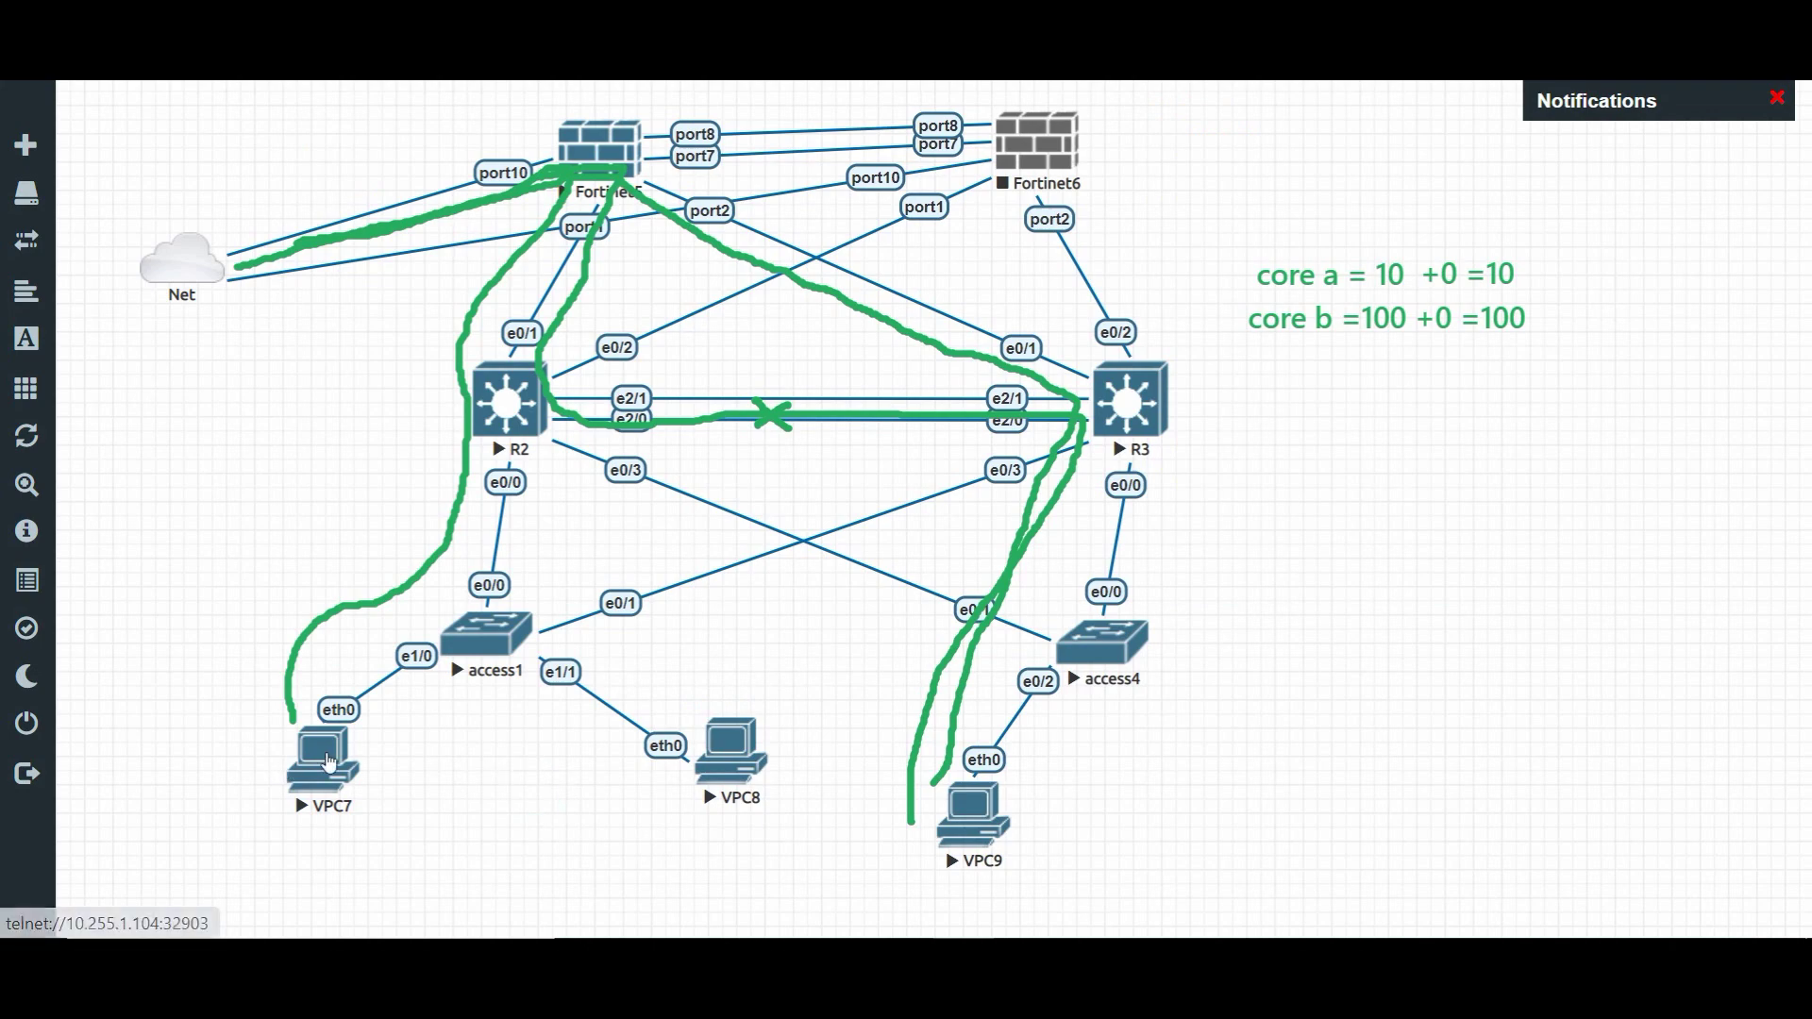
- Open VPC7's telnet console and move it below the drawn paths
{"action": "mouse_move", "coordinate": [830, 934]}
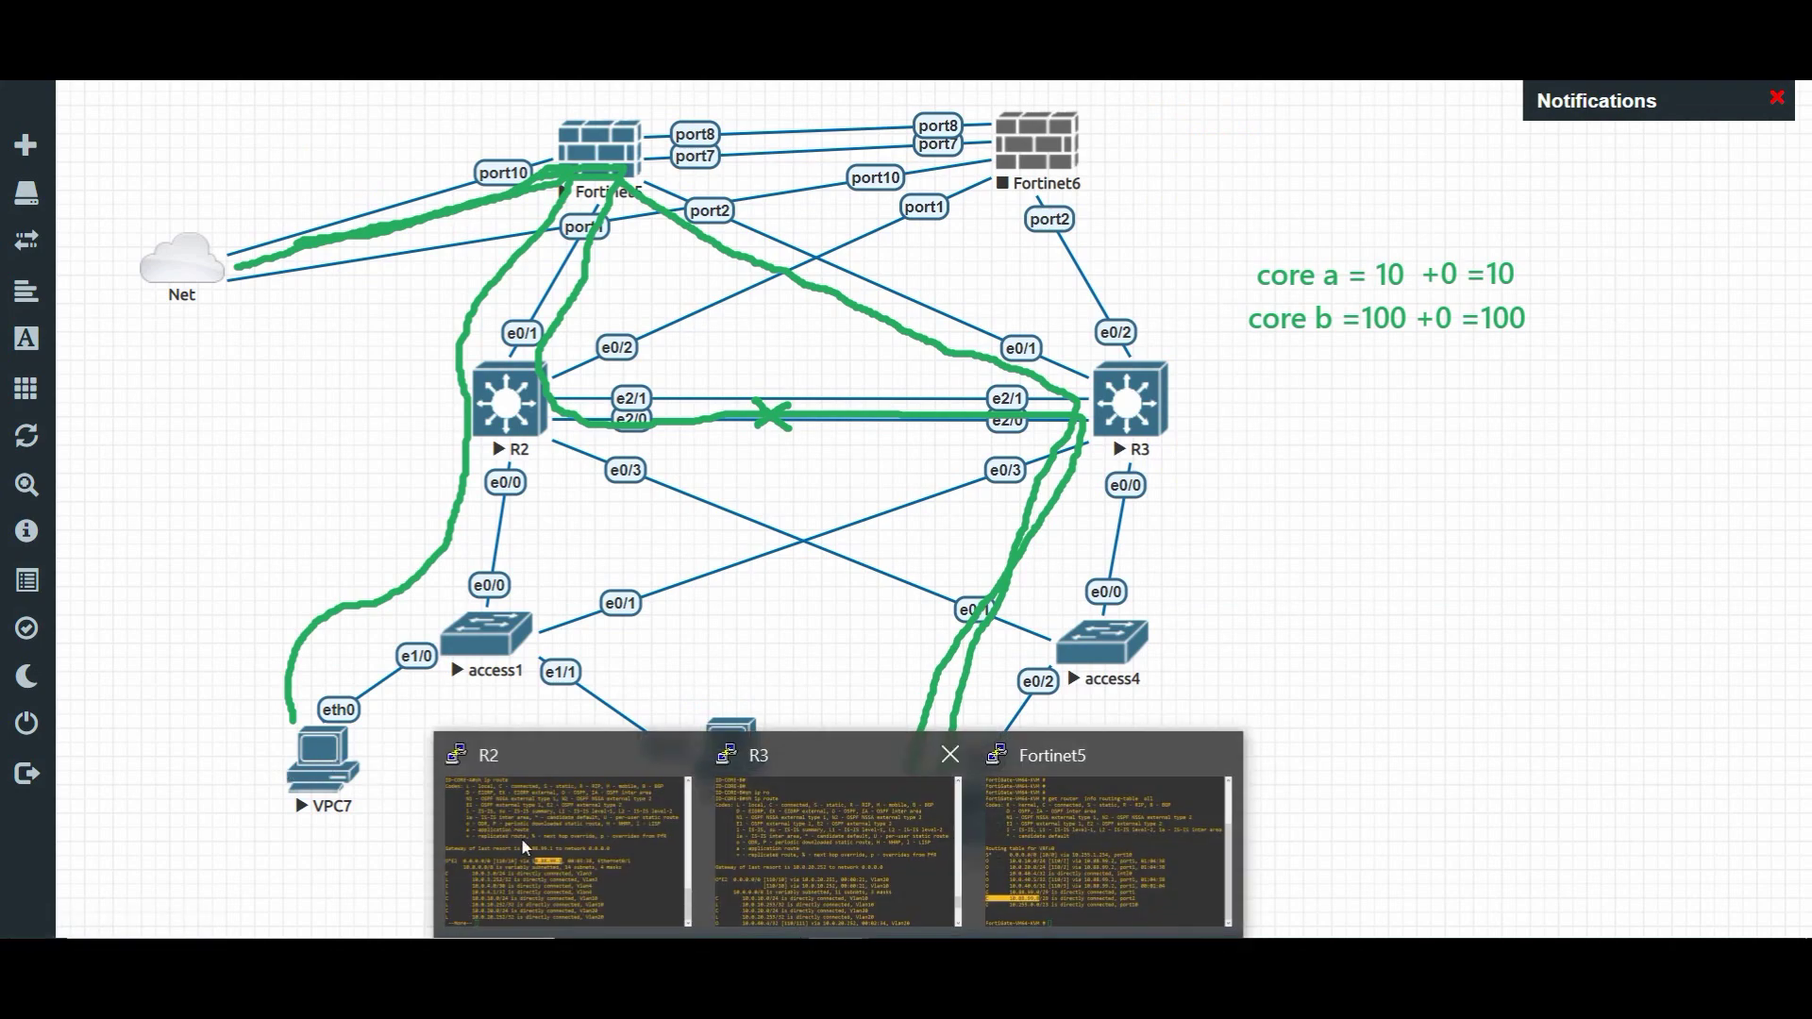
{"action": "left_click", "coordinate": [325, 769]}
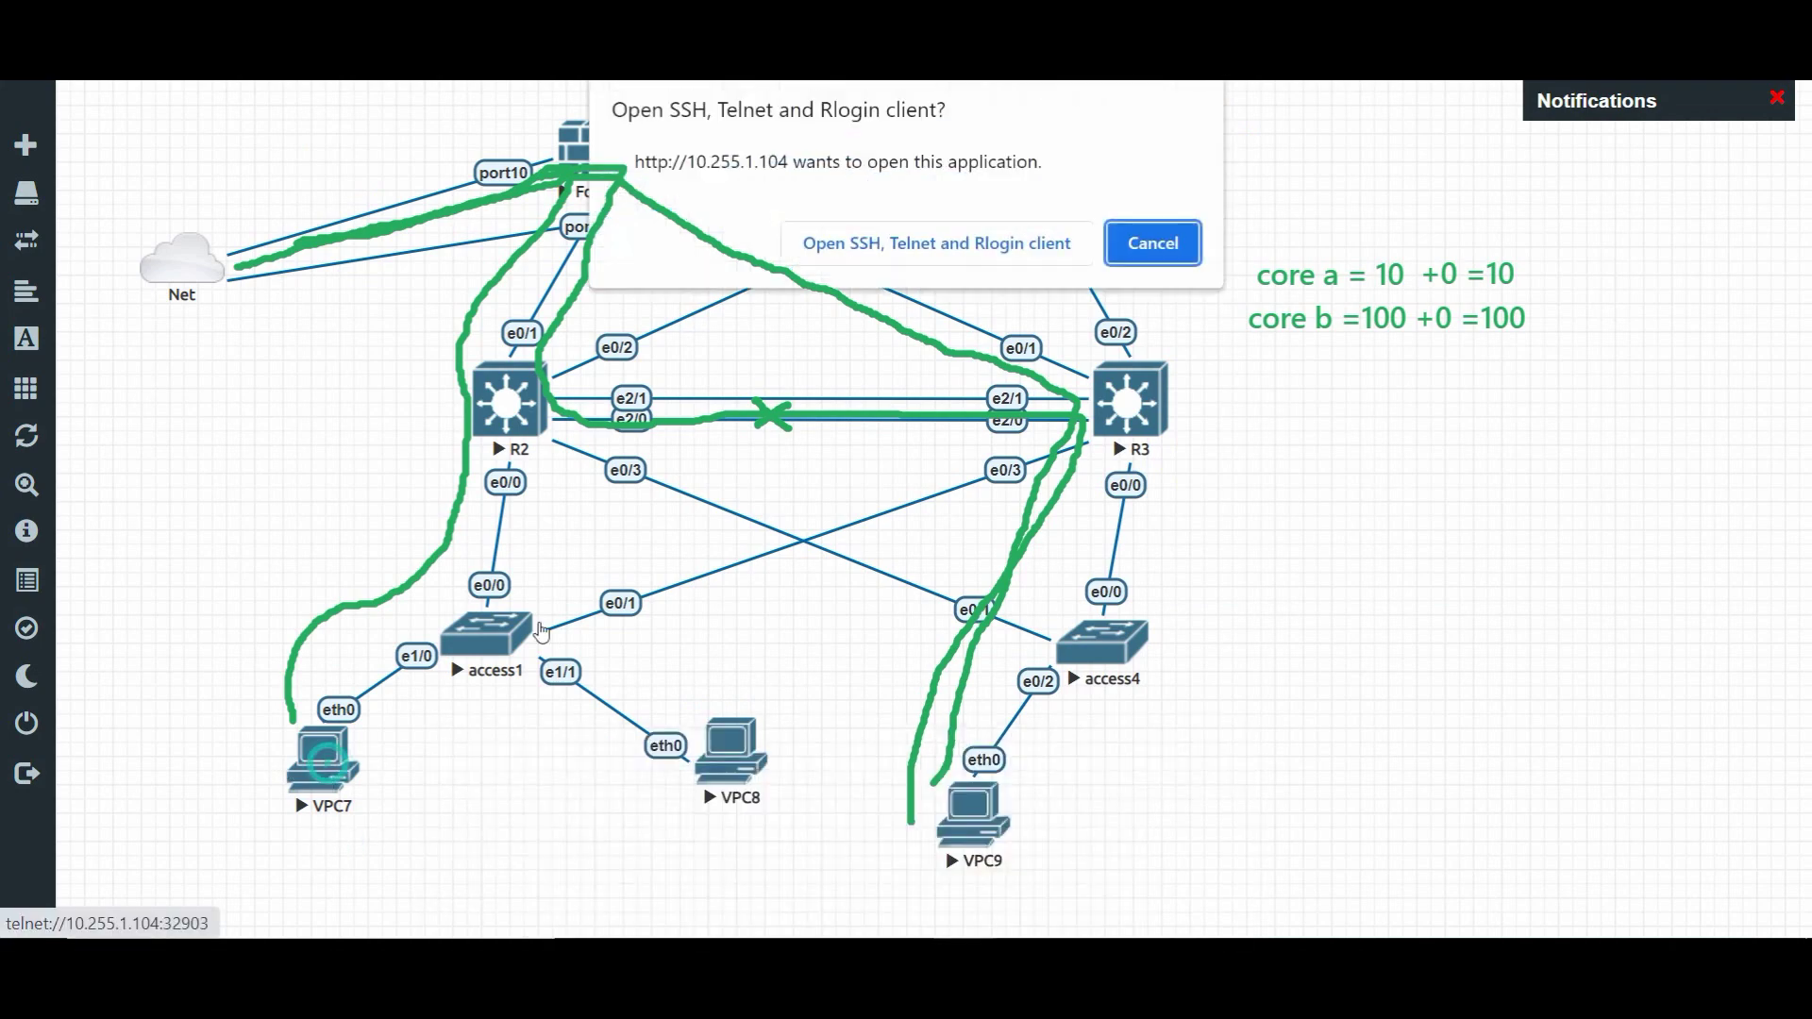
{"action": "left_click", "coordinate": [976, 247]}
{"action": "left_click_drag", "start_coordinate": [525, 115], "coordinate": [951, 451]}
- Ping and trace 8.8.8.8 from VPC7, showing hops 10.0.10.252 and 10.88.99.1
{"action": "type", "text": "ping 8.8.8.8"}
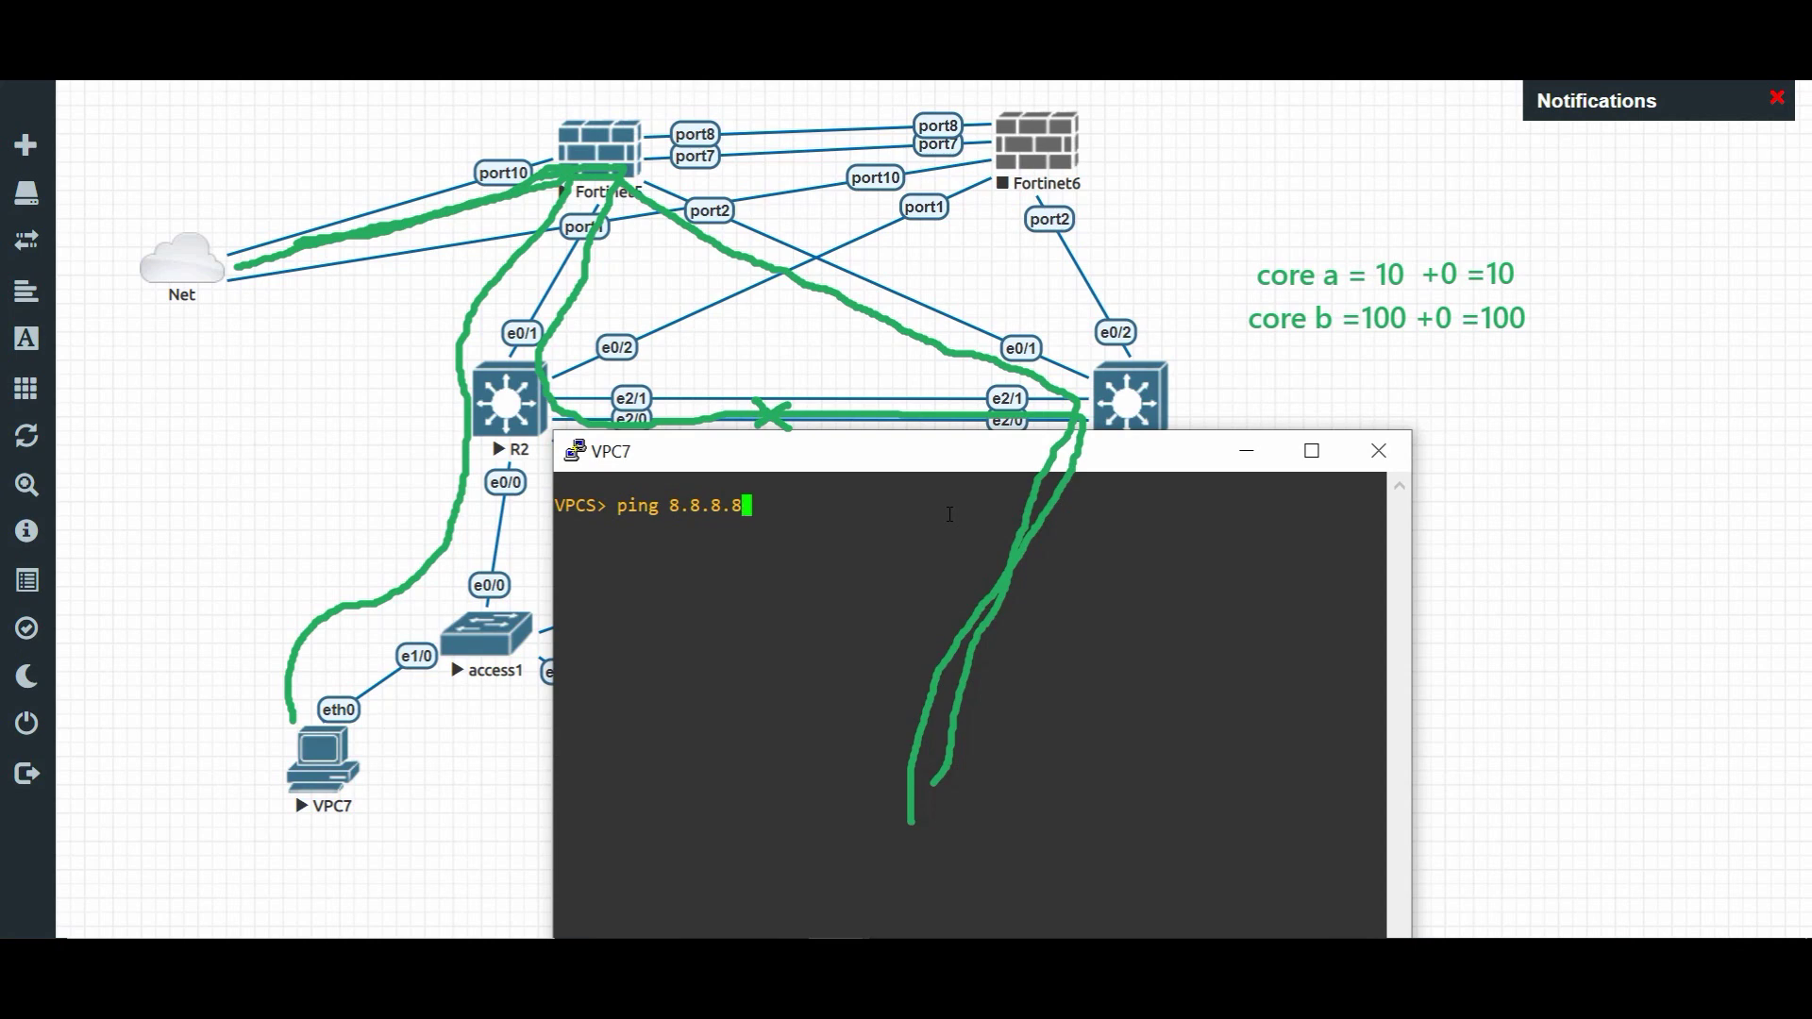
{"action": "key", "text": "Return"}
{"action": "key", "text": "ctrl+c"}
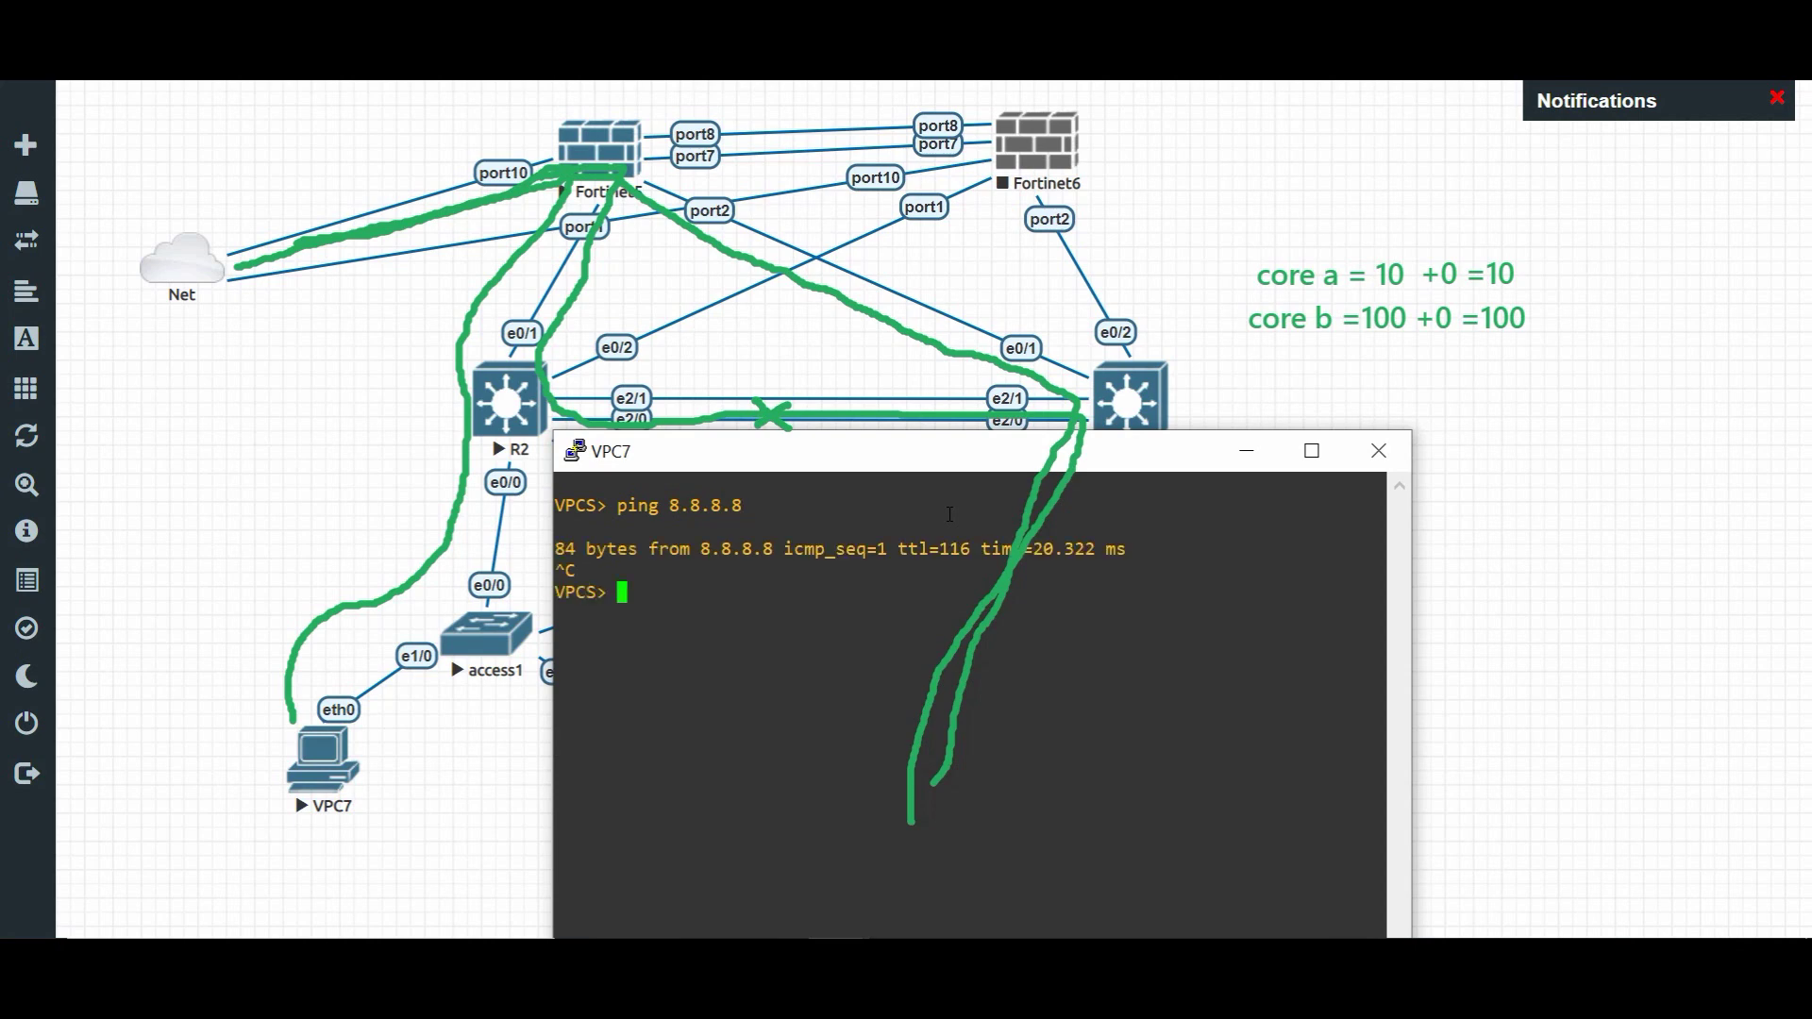
{"action": "type", "text": "trace 8.8.8.8"}
{"action": "key", "text": "Return"}
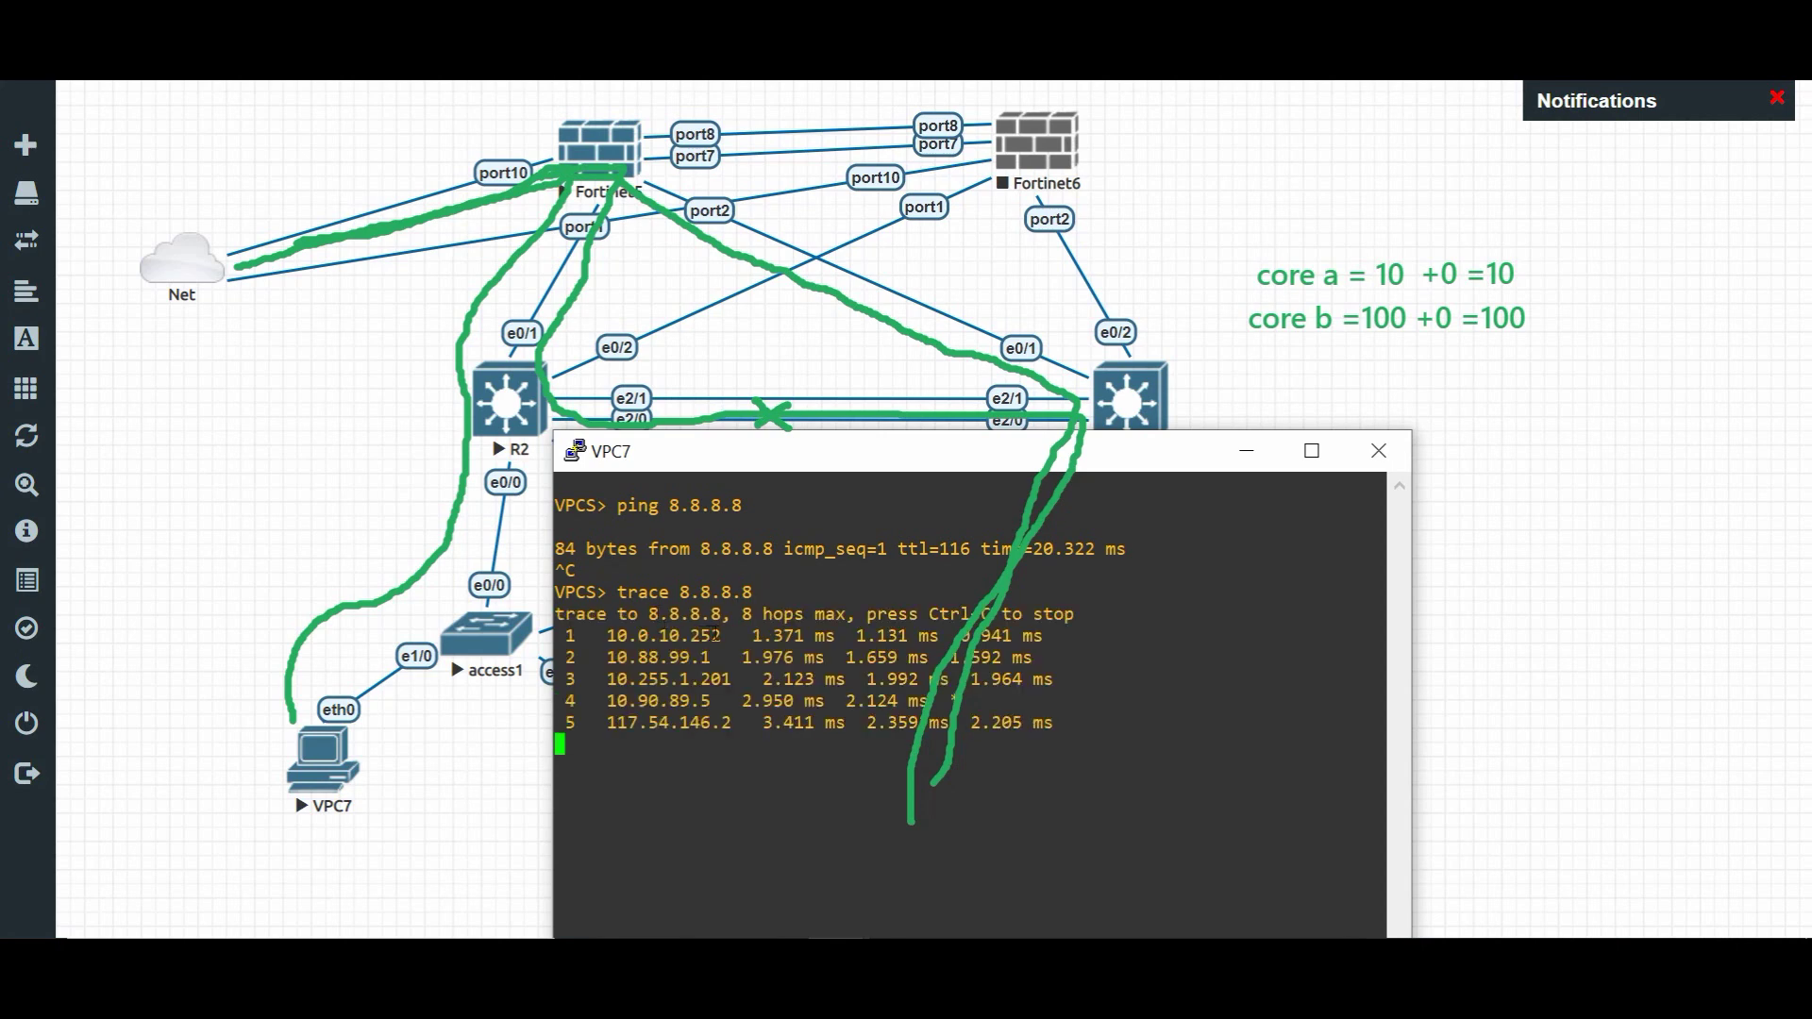
{"action": "key", "text": "Return"}
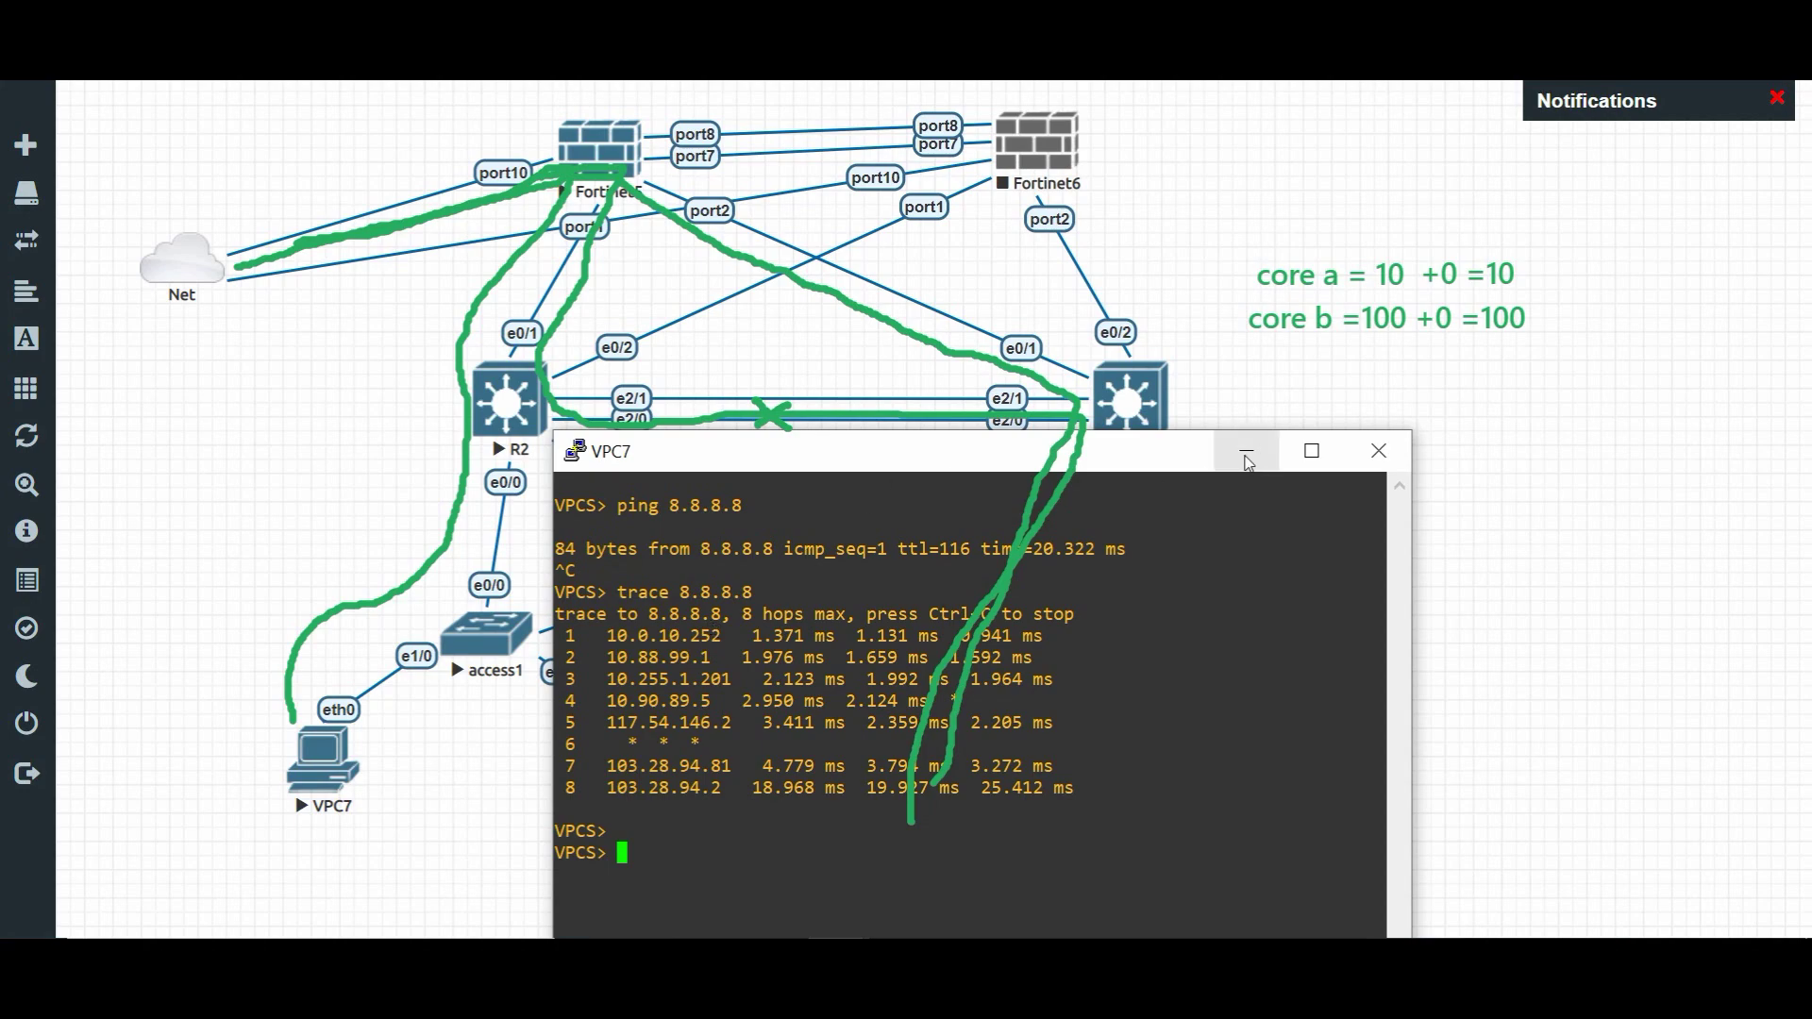
{"action": "left_click", "coordinate": [1245, 451]}
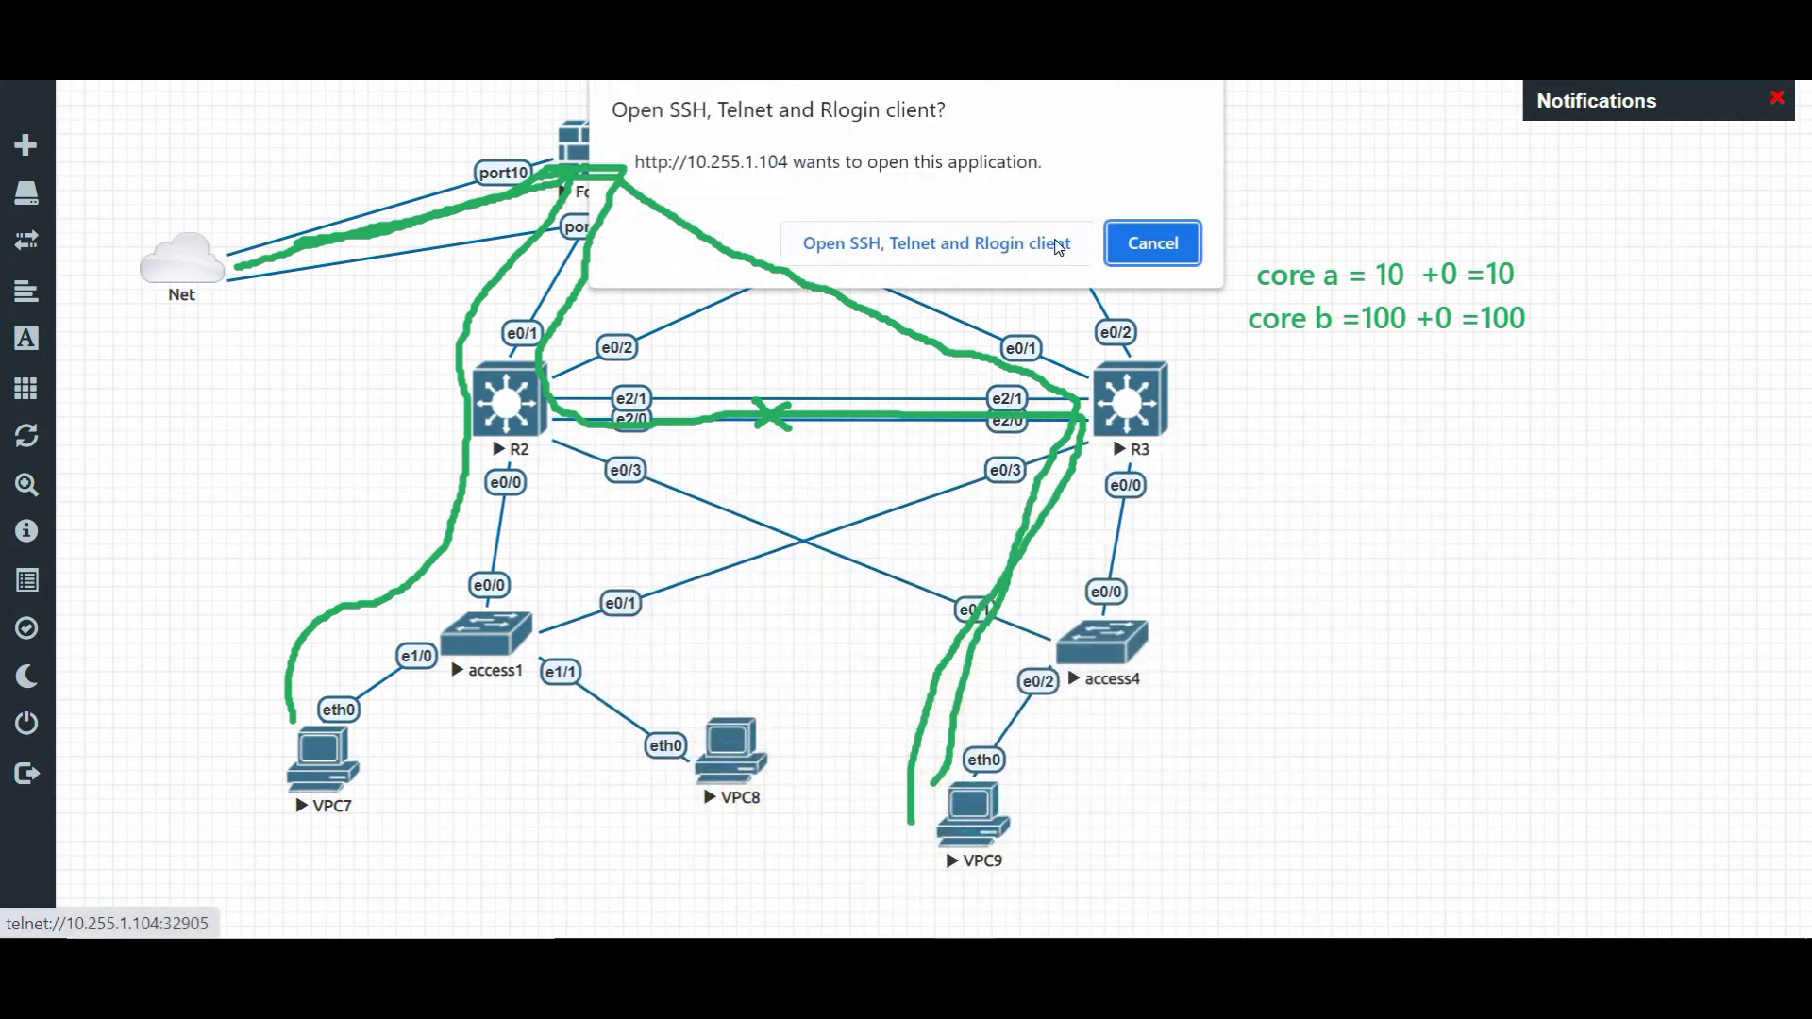
- Open VPC9's console and ping its gateway 10.0.20.254
{"action": "left_click", "coordinate": [1045, 234]}
{"action": "left_click_drag", "start_coordinate": [491, 142], "coordinate": [1004, 383]}
{"action": "type", "text": "pin"}
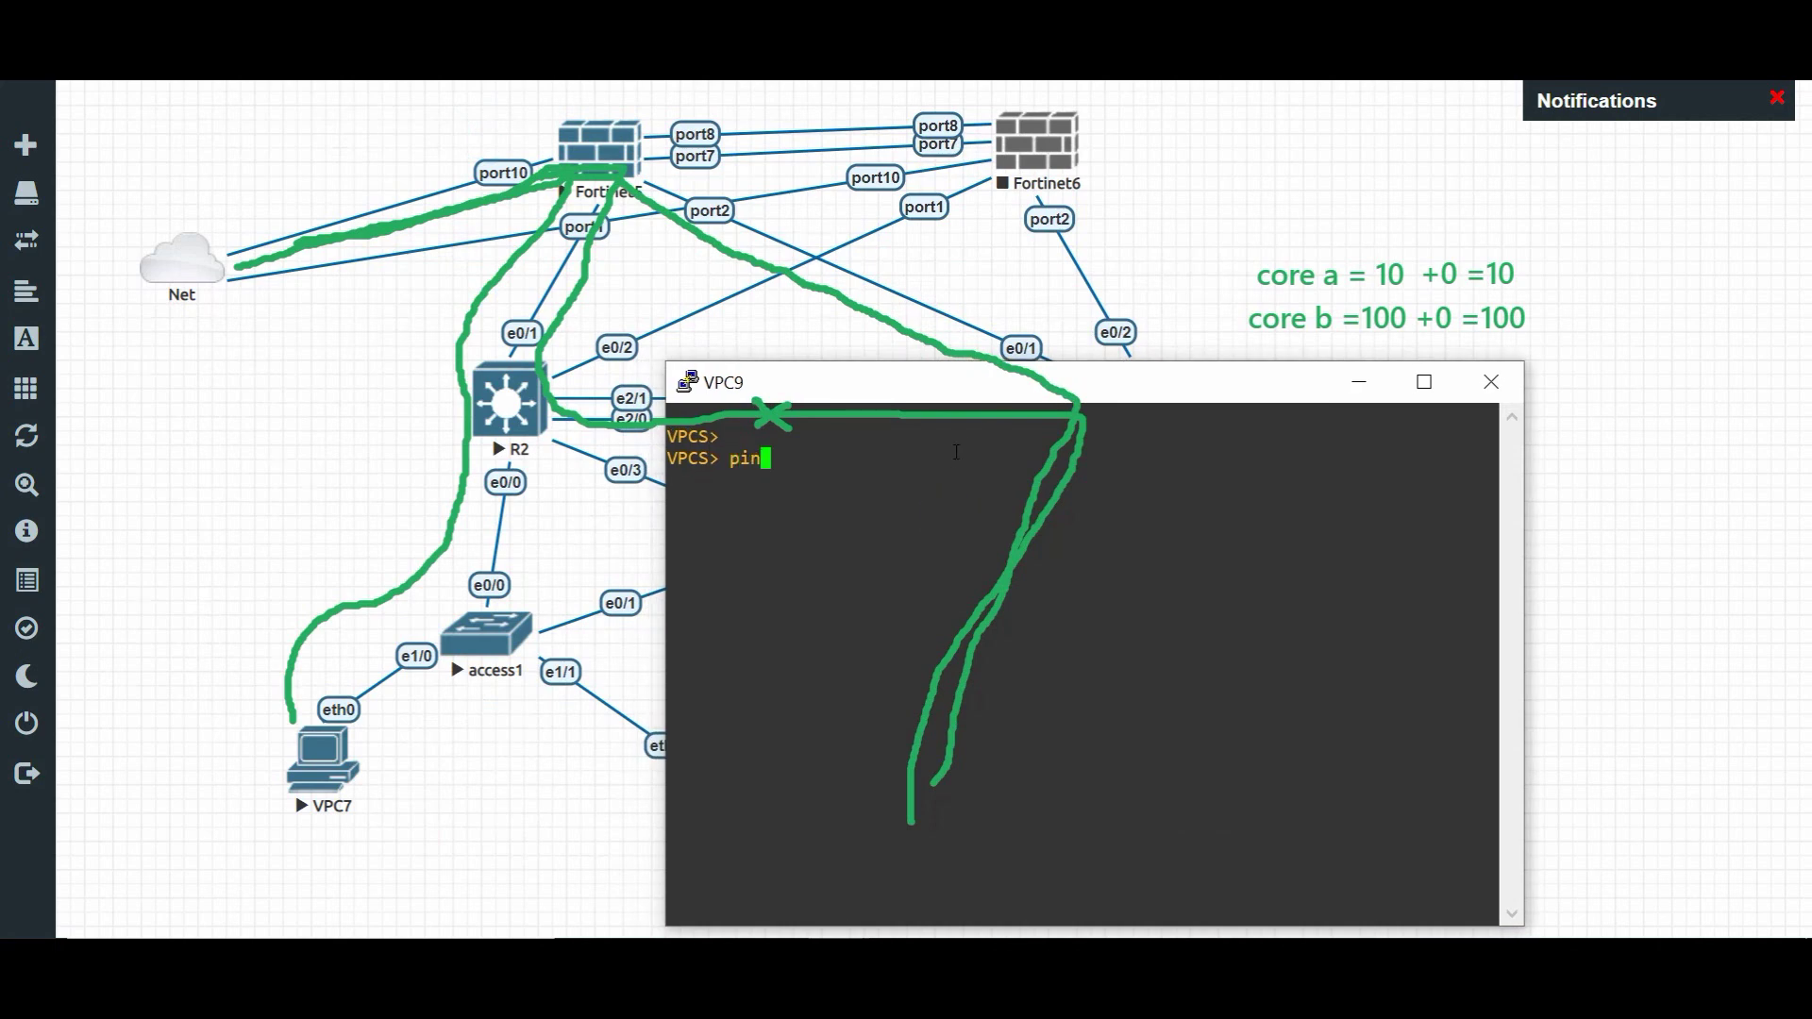
{"action": "type", "text": "g 10.0.20.254"}
{"action": "key", "text": "Return"}
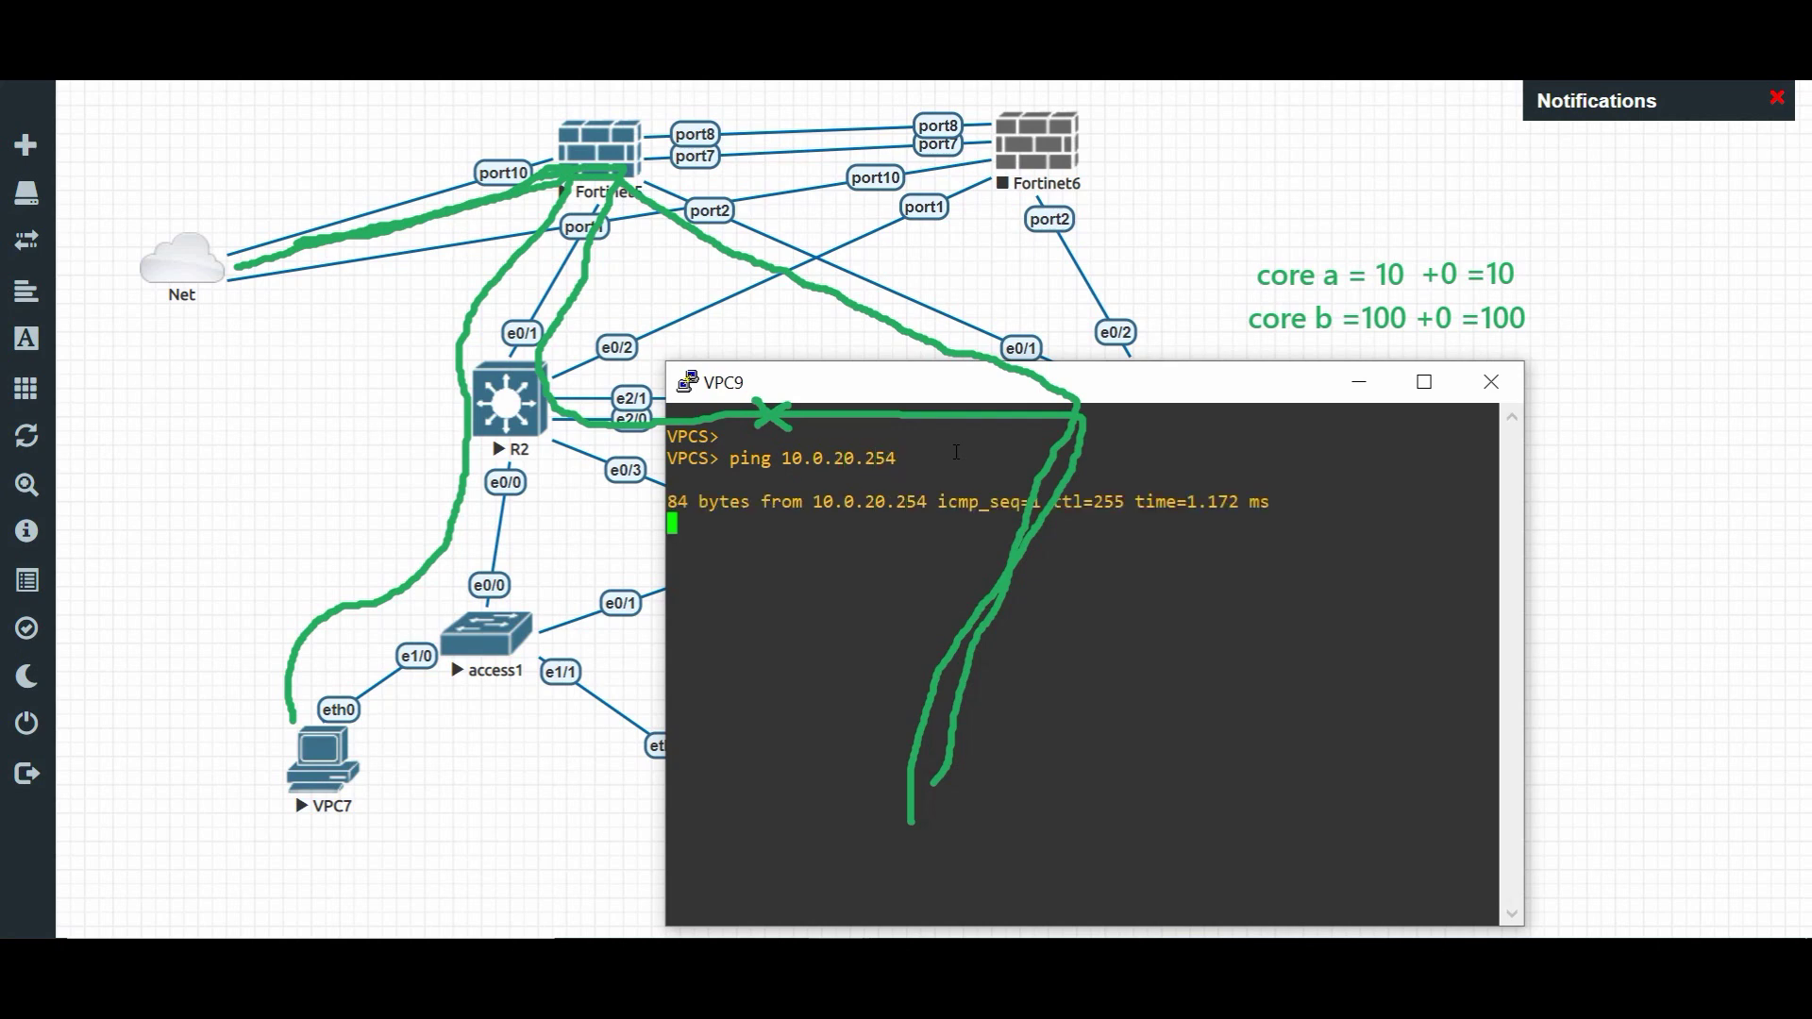
{"action": "key", "text": "ctrl+c"}
- Ping and trace 8.8.8.8 from VPC9, via 10.0.20.253, 10.0.10.252 and 10.88.99.1
{"action": "type", "text": "ping 8.8.8.8"}
{"action": "key", "text": "Return"}
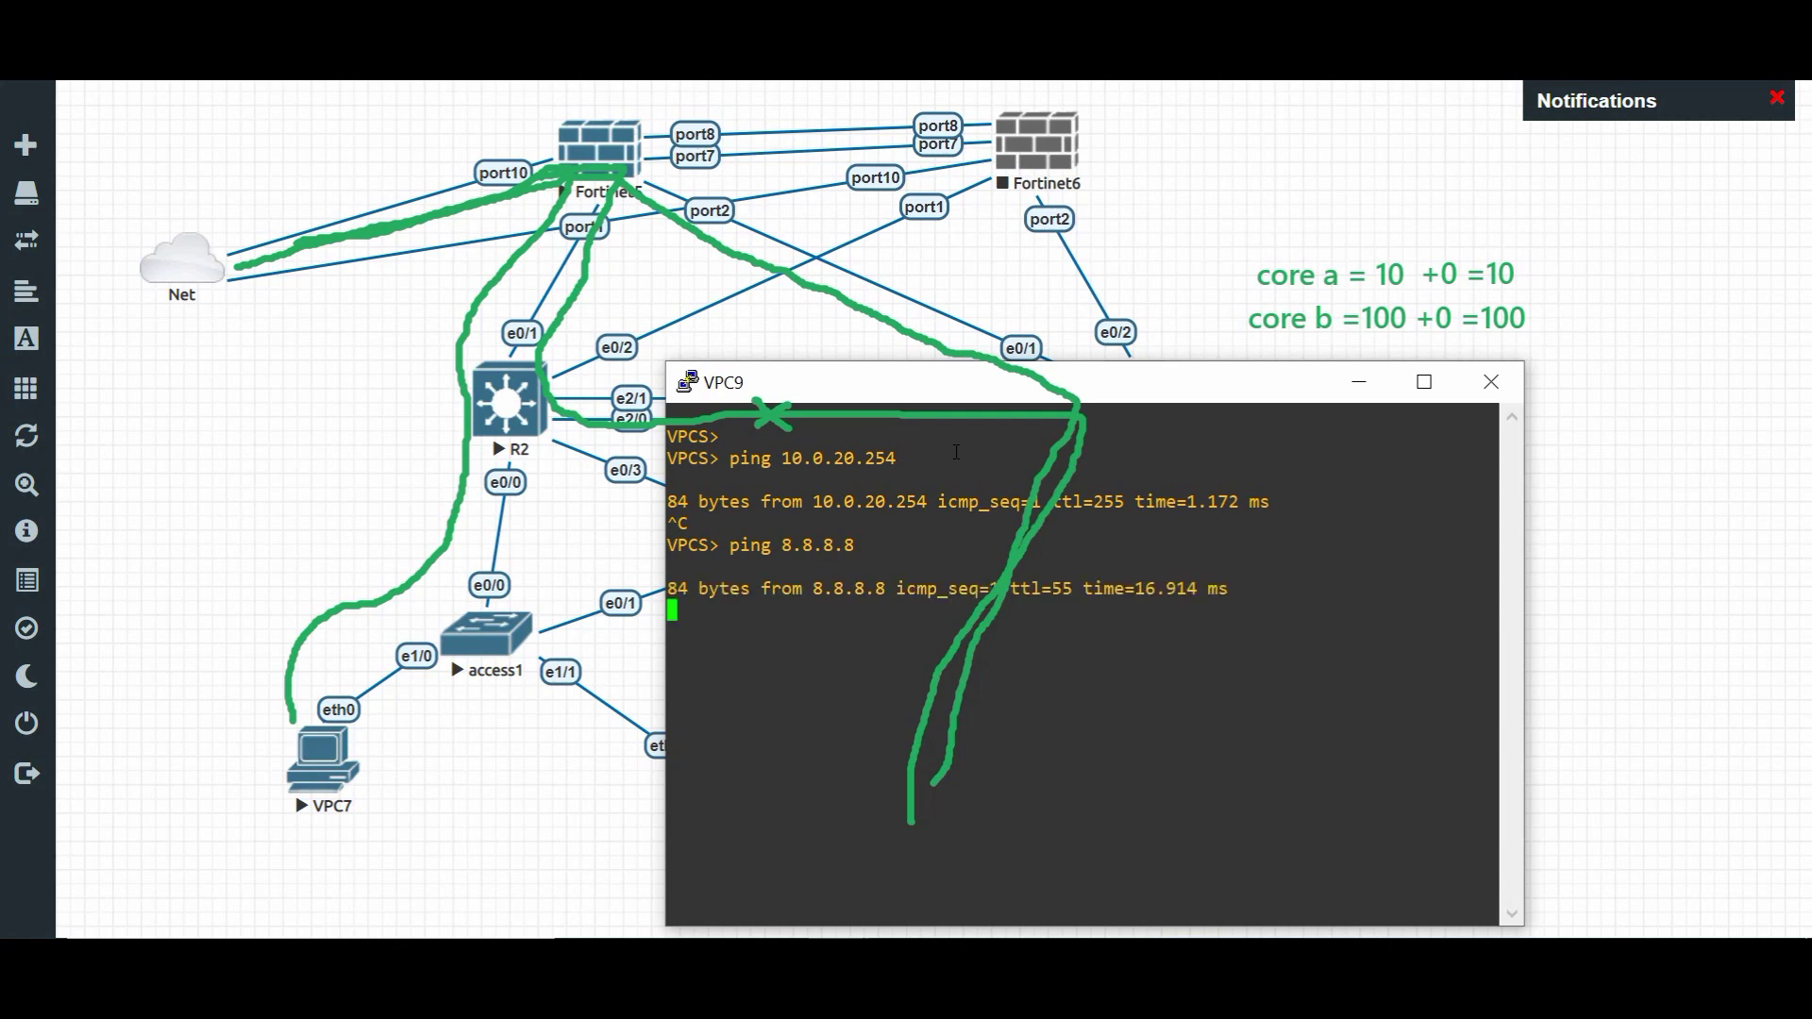
{"action": "key", "text": "ctrl+c"}
{"action": "type", "text": "trace "}
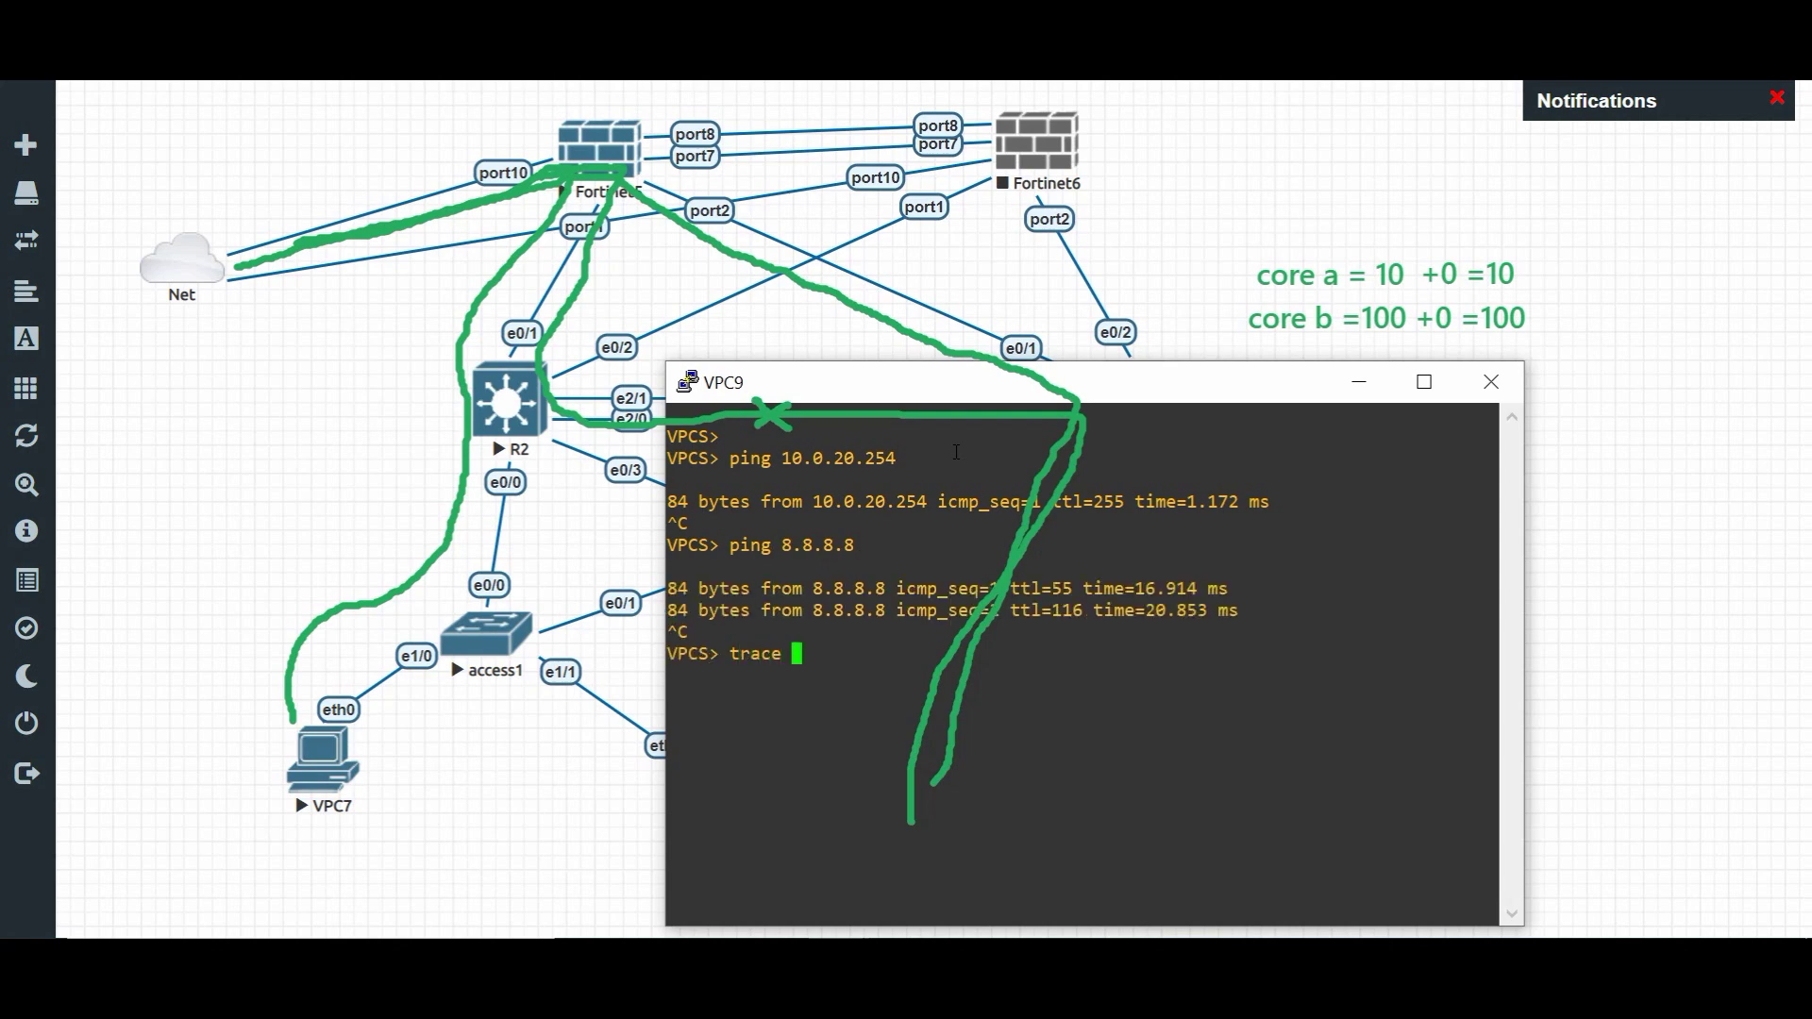
{"action": "type", "text": "8.8.8.8"}
{"action": "key", "text": "Return"}
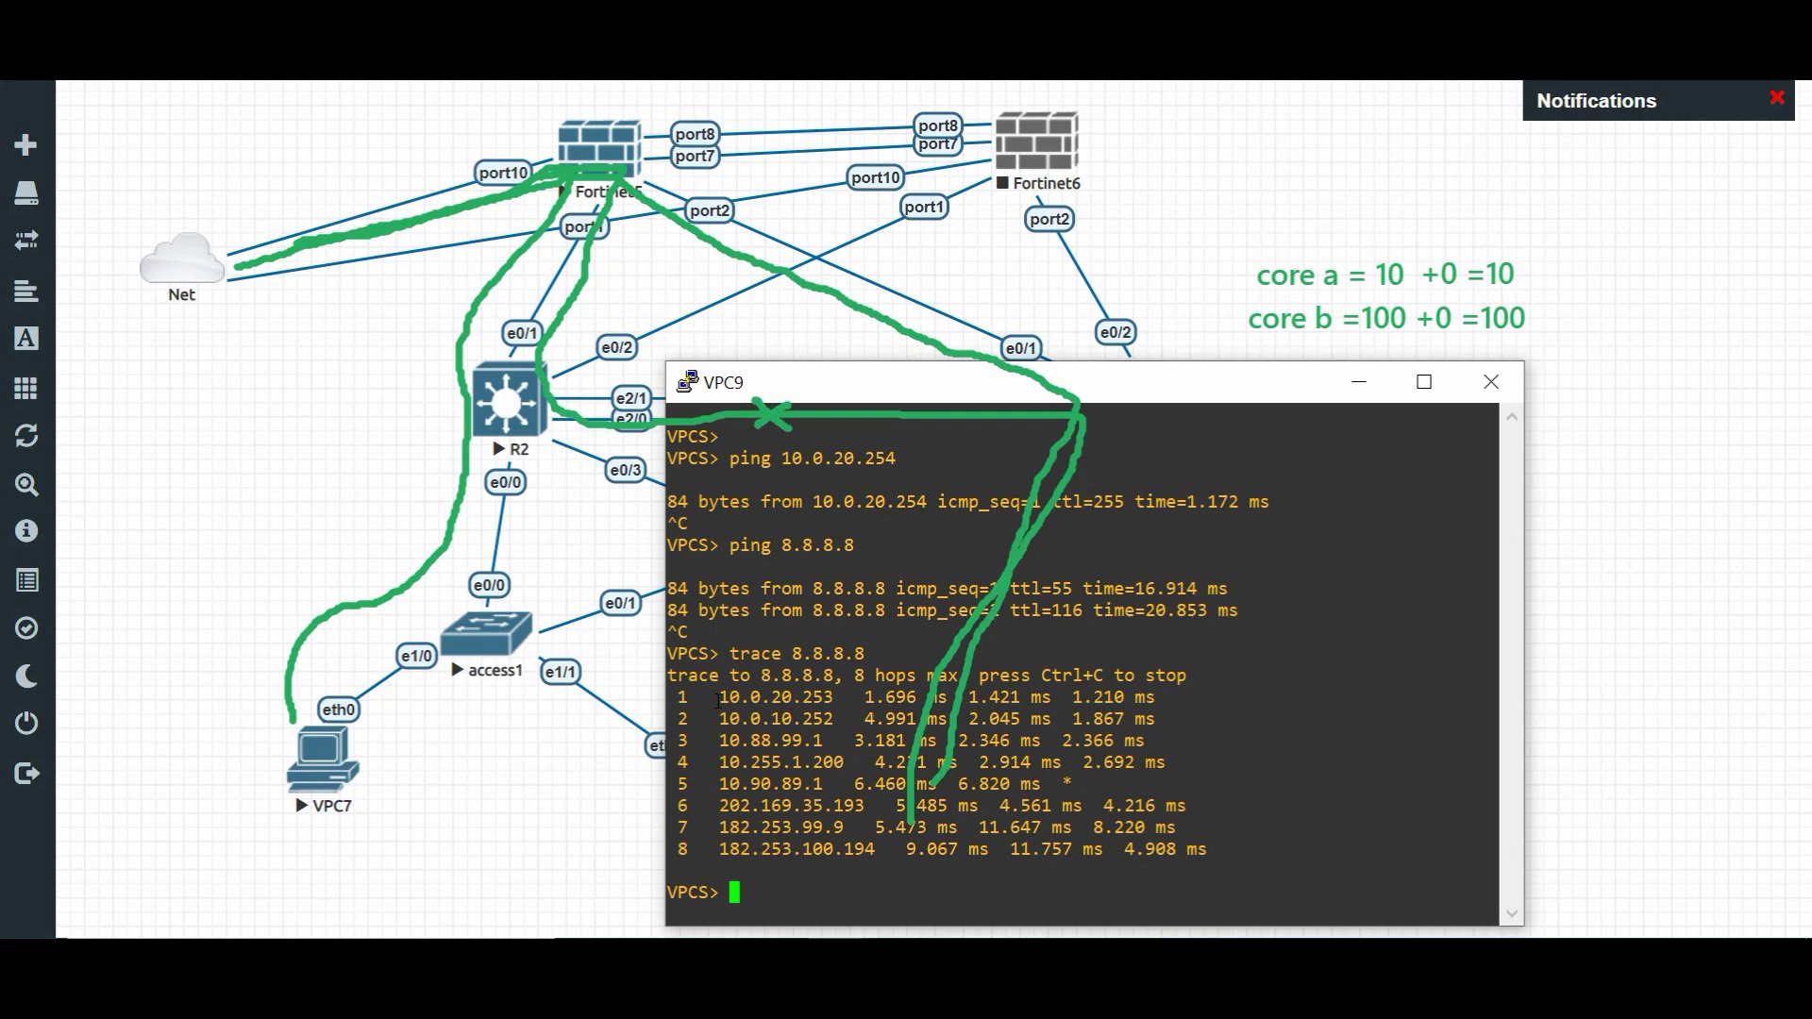
{"action": "left_click_drag", "start_coordinate": [995, 402], "coordinate": [1455, 221]}
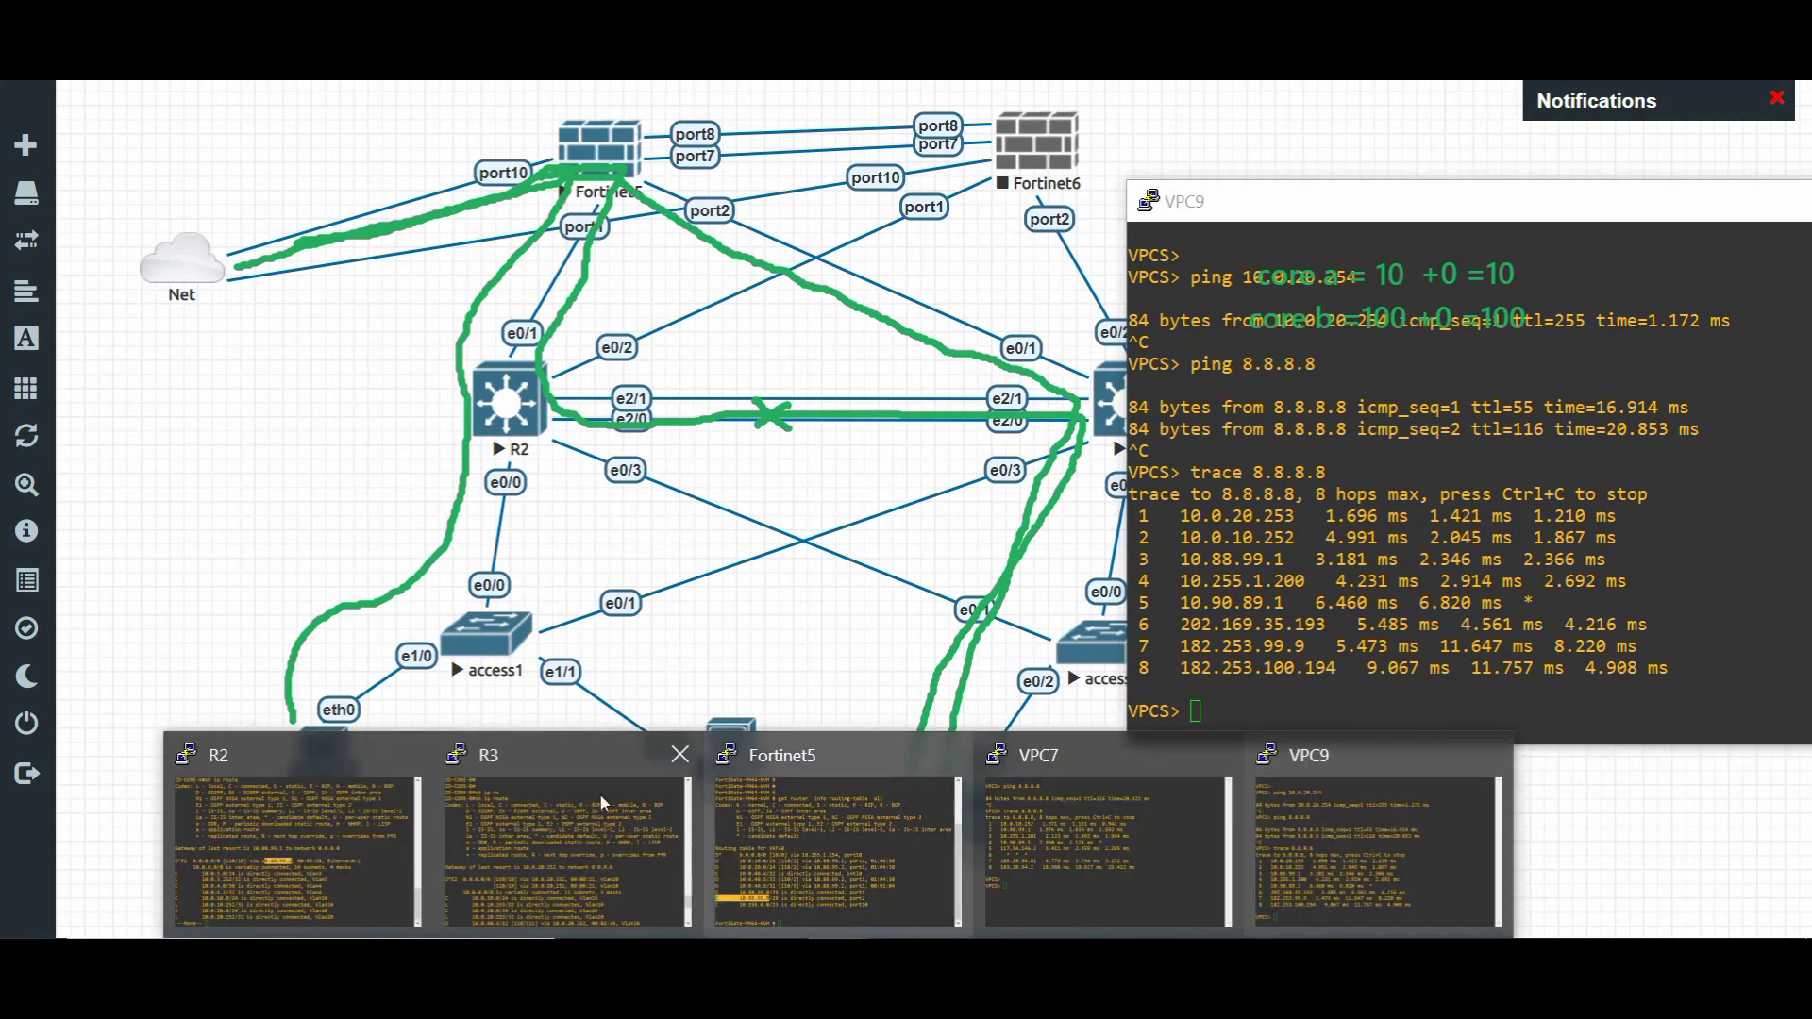
- Save R2's running configuration with wr and move its console aside
{"action": "left_click", "coordinate": [269, 830]}
{"action": "left_click", "coordinate": [672, 515]}
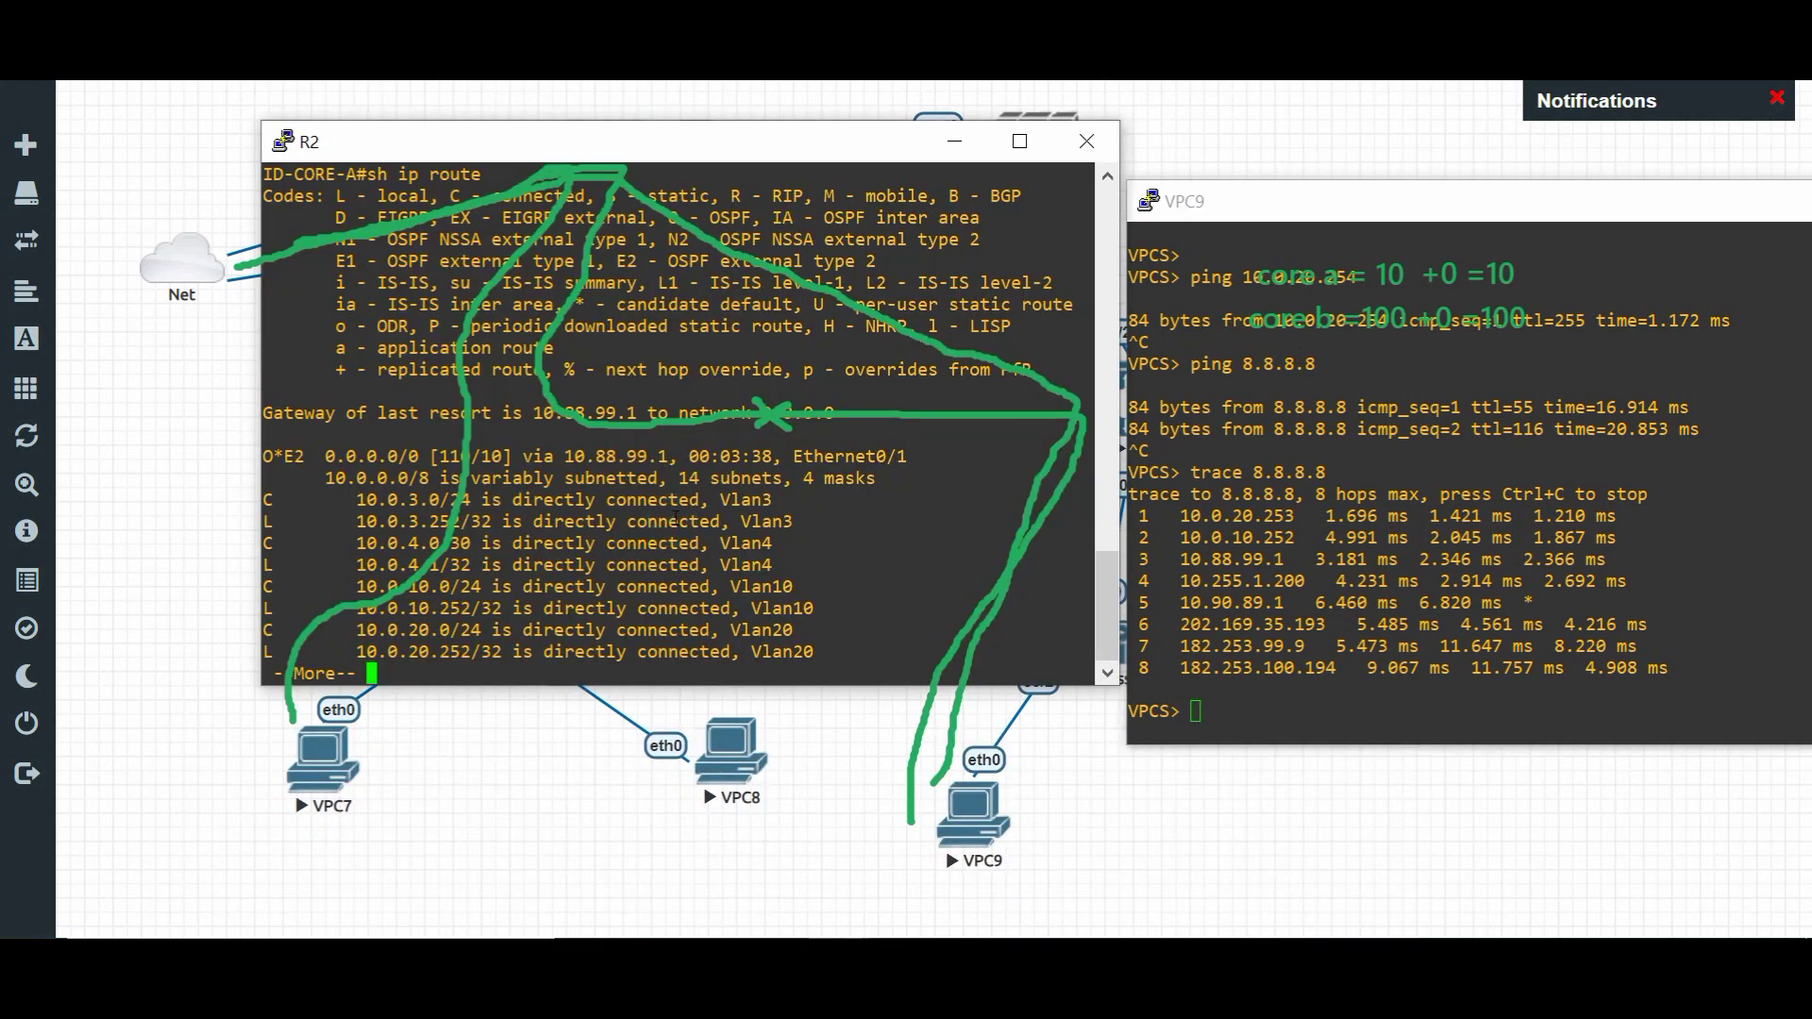
{"action": "key", "text": "Return"}
{"action": "key", "text": "Return"}
{"action": "key", "text": "Return"}
{"action": "key", "text": "Return"}
{"action": "type", "text": "wr"}
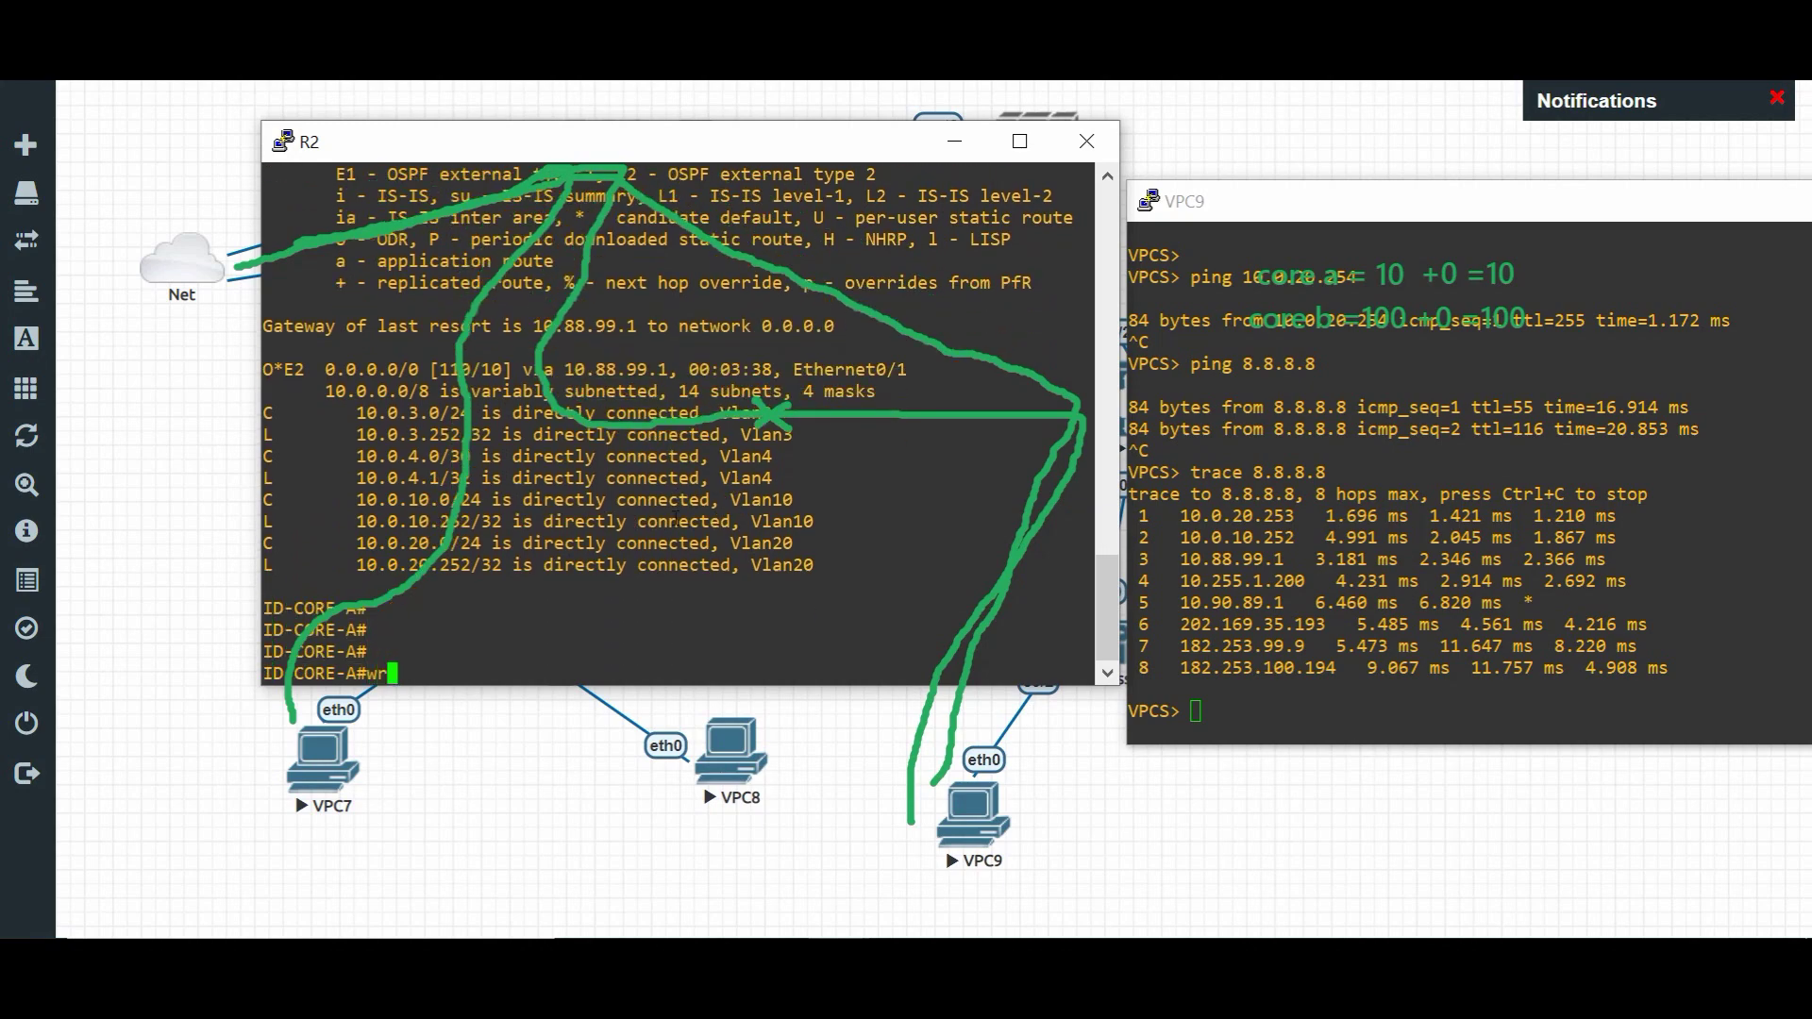
{"action": "key", "text": "Return"}
{"action": "key", "text": "Return"}
{"action": "key", "text": "Return"}
{"action": "key", "text": "Return"}
{"action": "left_click_drag", "start_coordinate": [750, 151], "coordinate": [831, 337]}
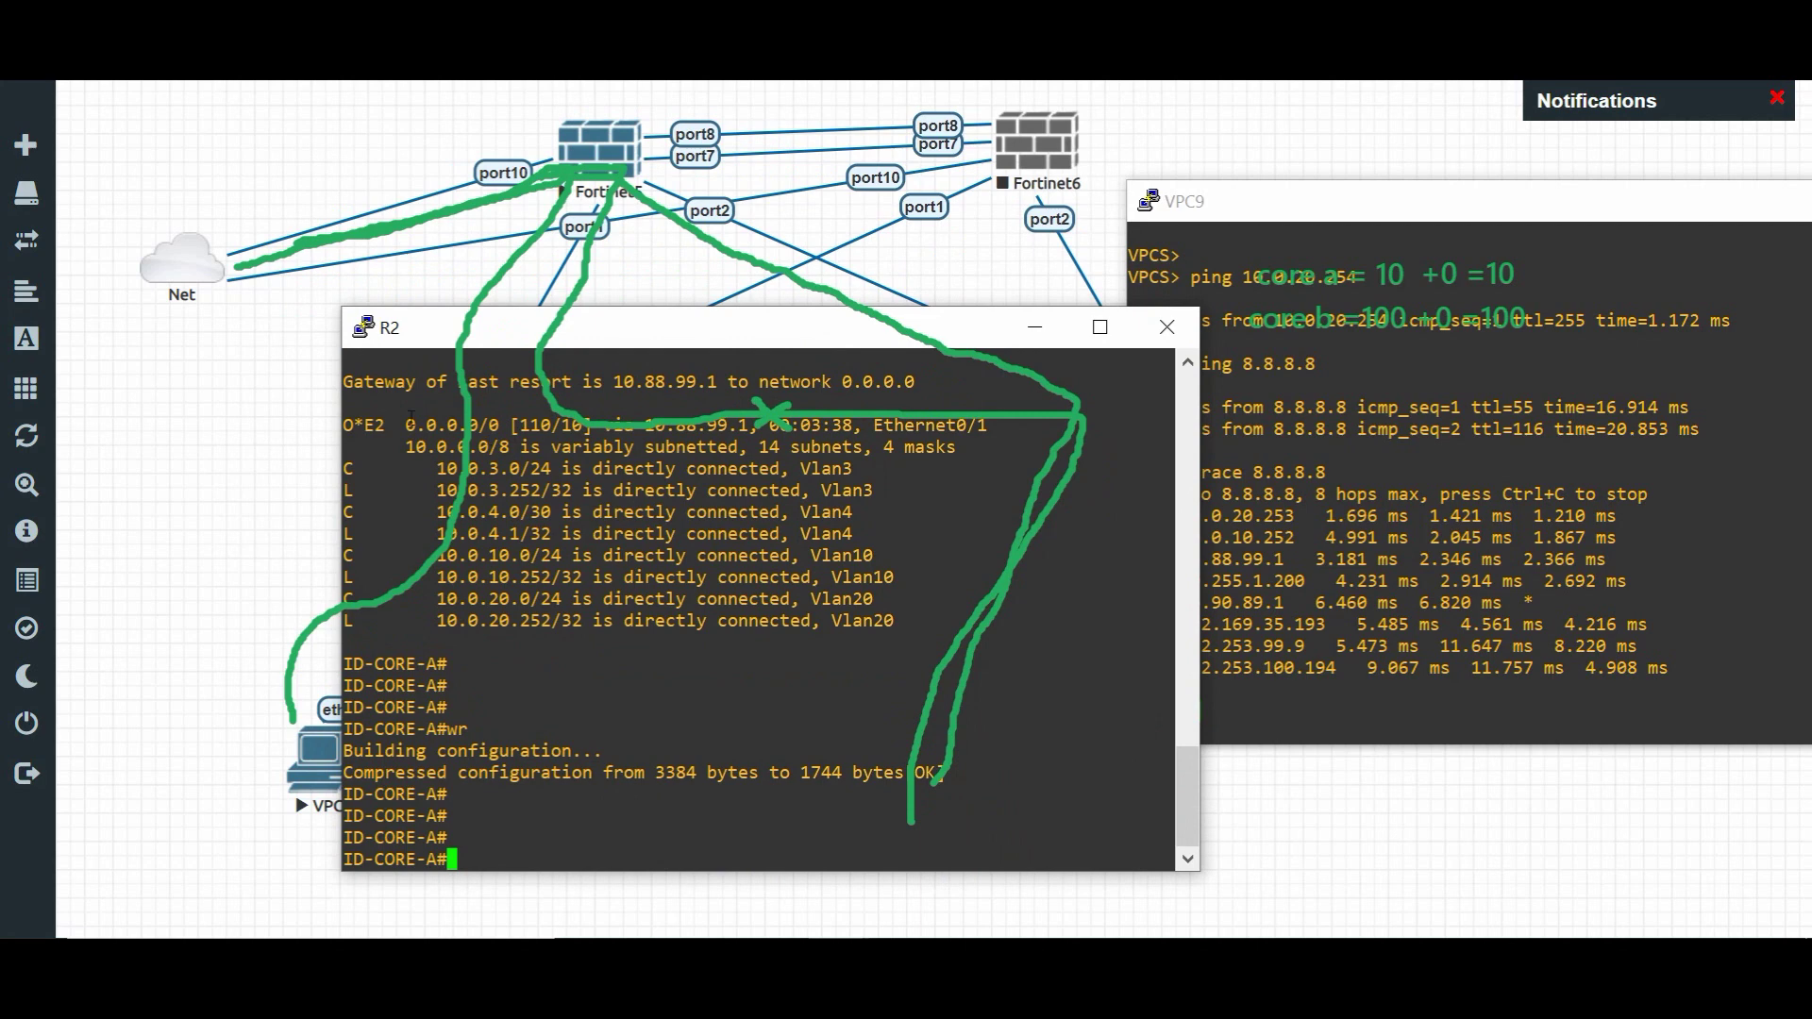
{"action": "left_click_drag", "start_coordinate": [696, 352], "coordinate": [711, 403]}
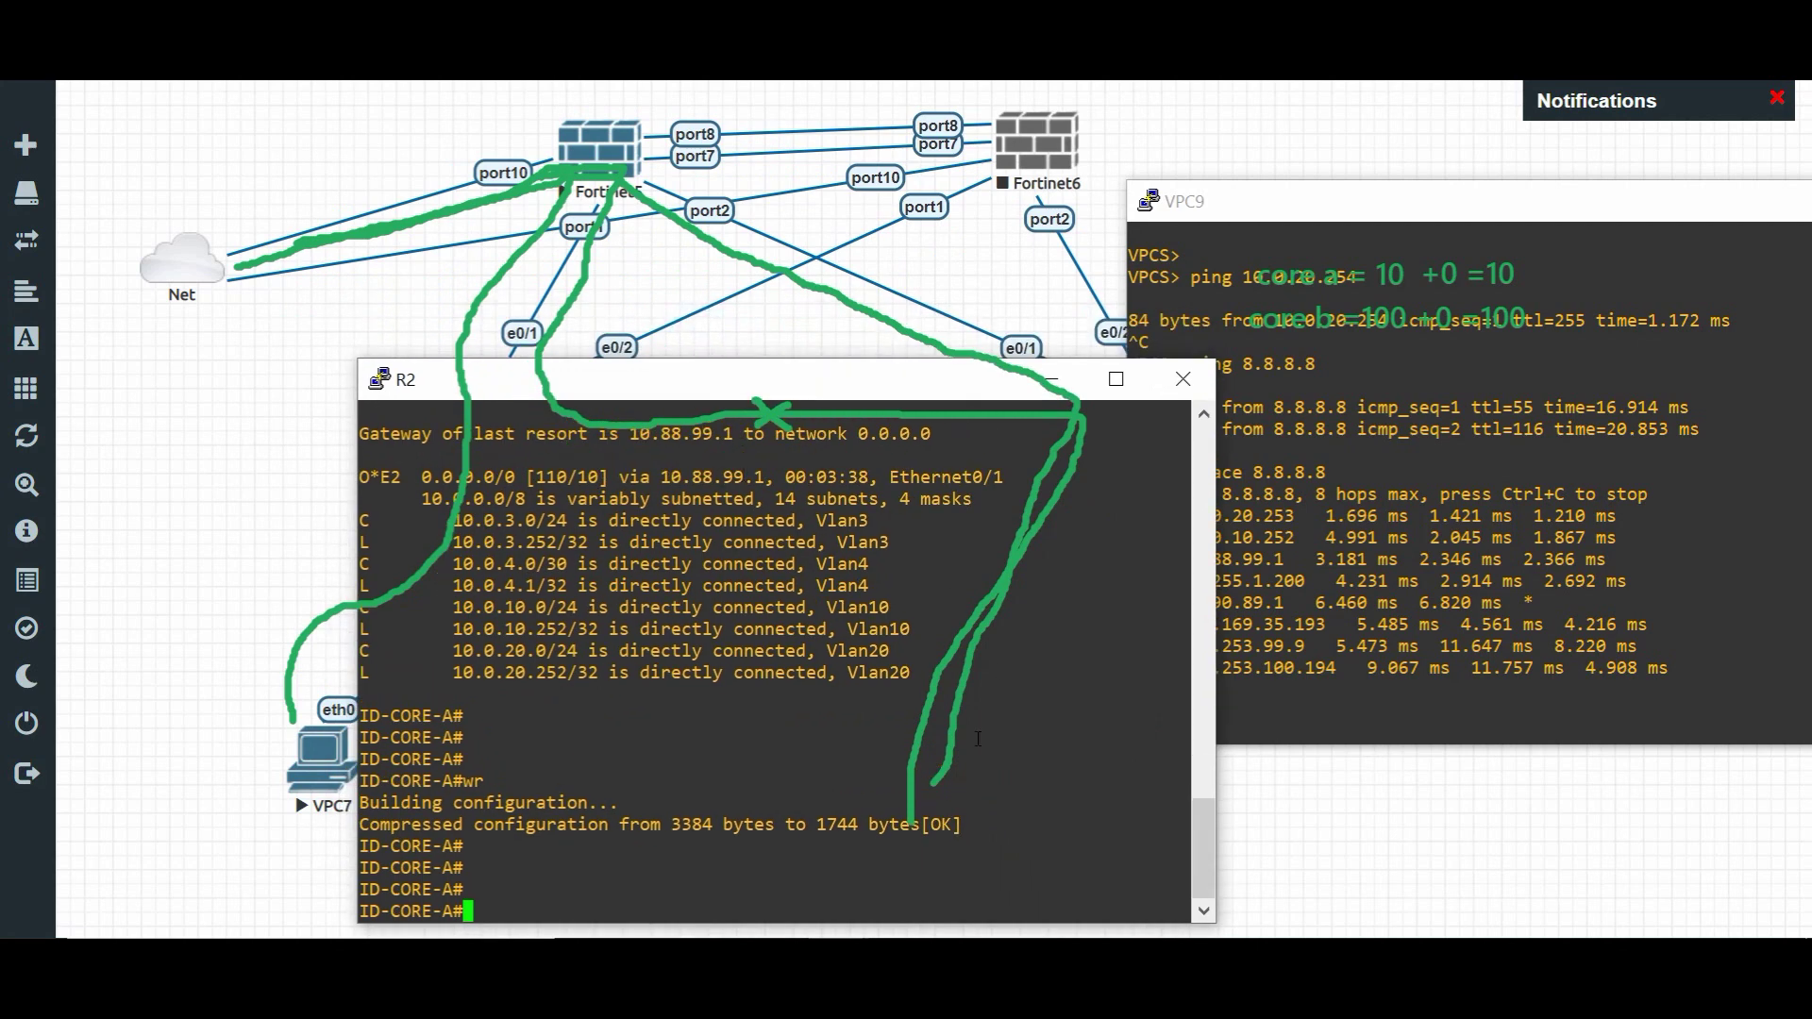
- Highlight core B's two equal-cost default routes via 10.0.20.252 and 10.0.10.252
{"action": "left_click", "coordinate": [838, 1000]}
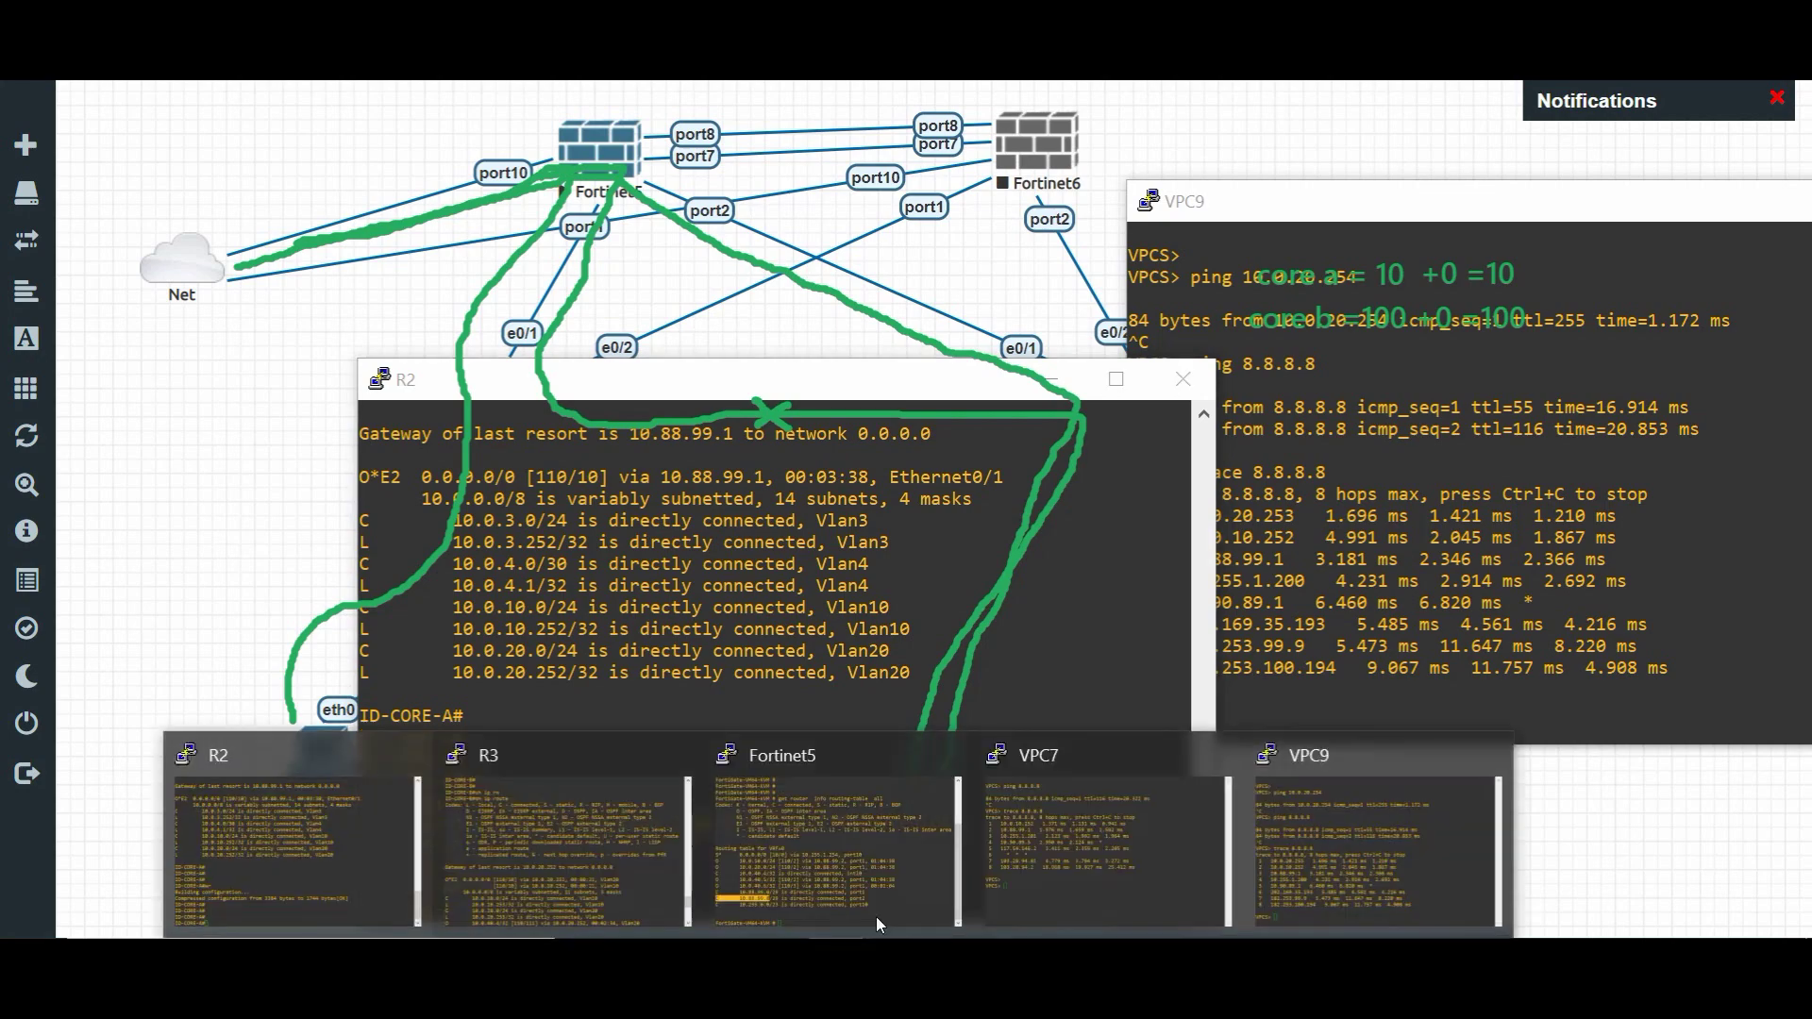
{"action": "left_click", "coordinate": [575, 836]}
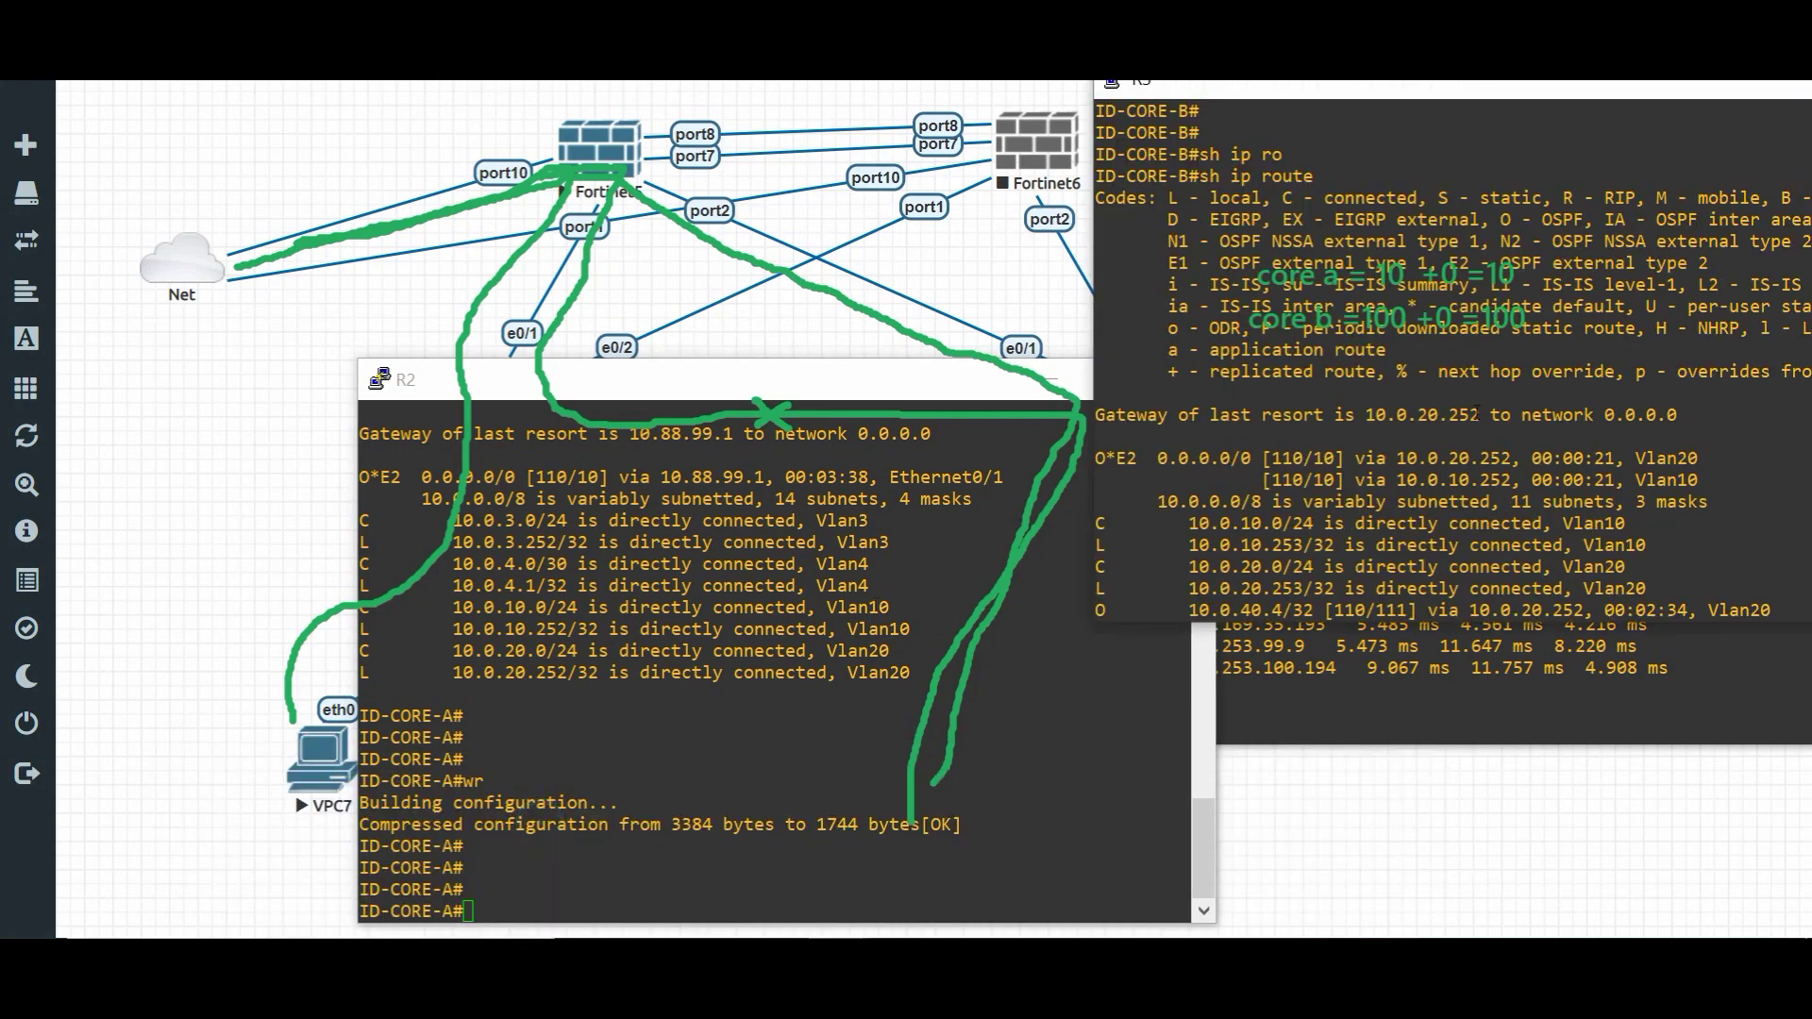
{"action": "left_click_drag", "start_coordinate": [1160, 457], "coordinate": [1617, 479]}
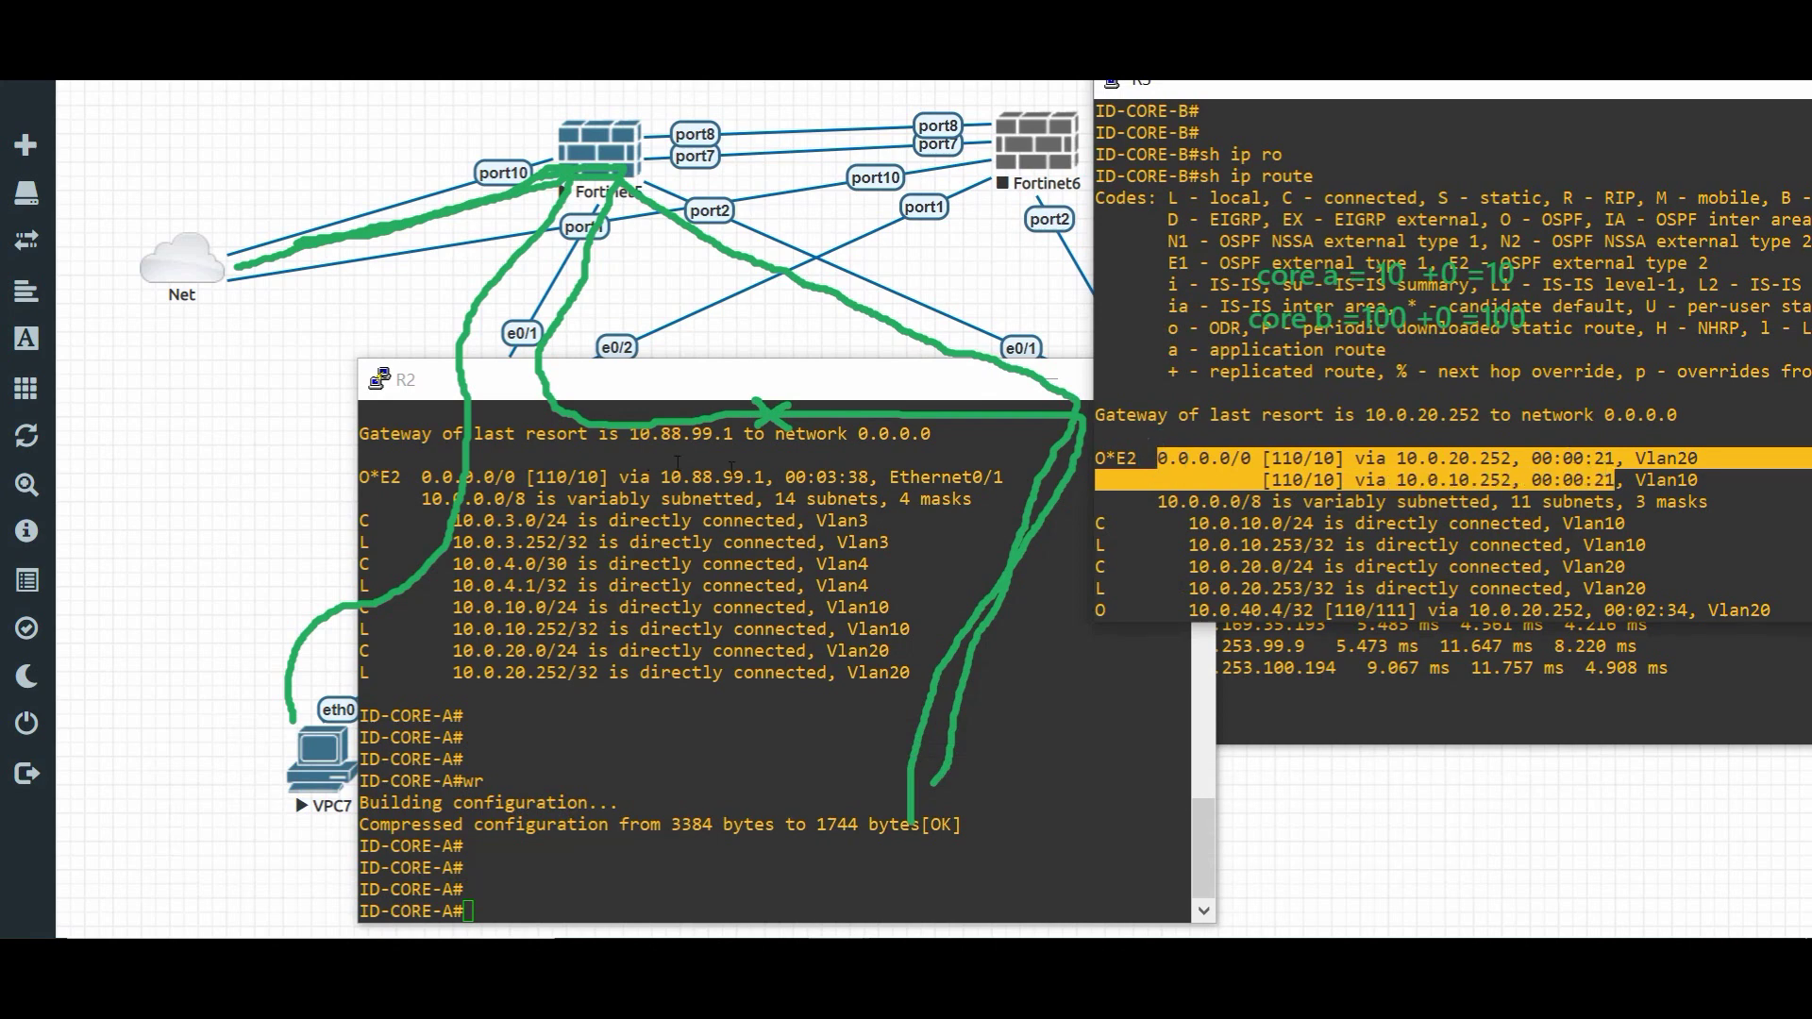
{"action": "left_click", "coordinate": [1365, 425]}
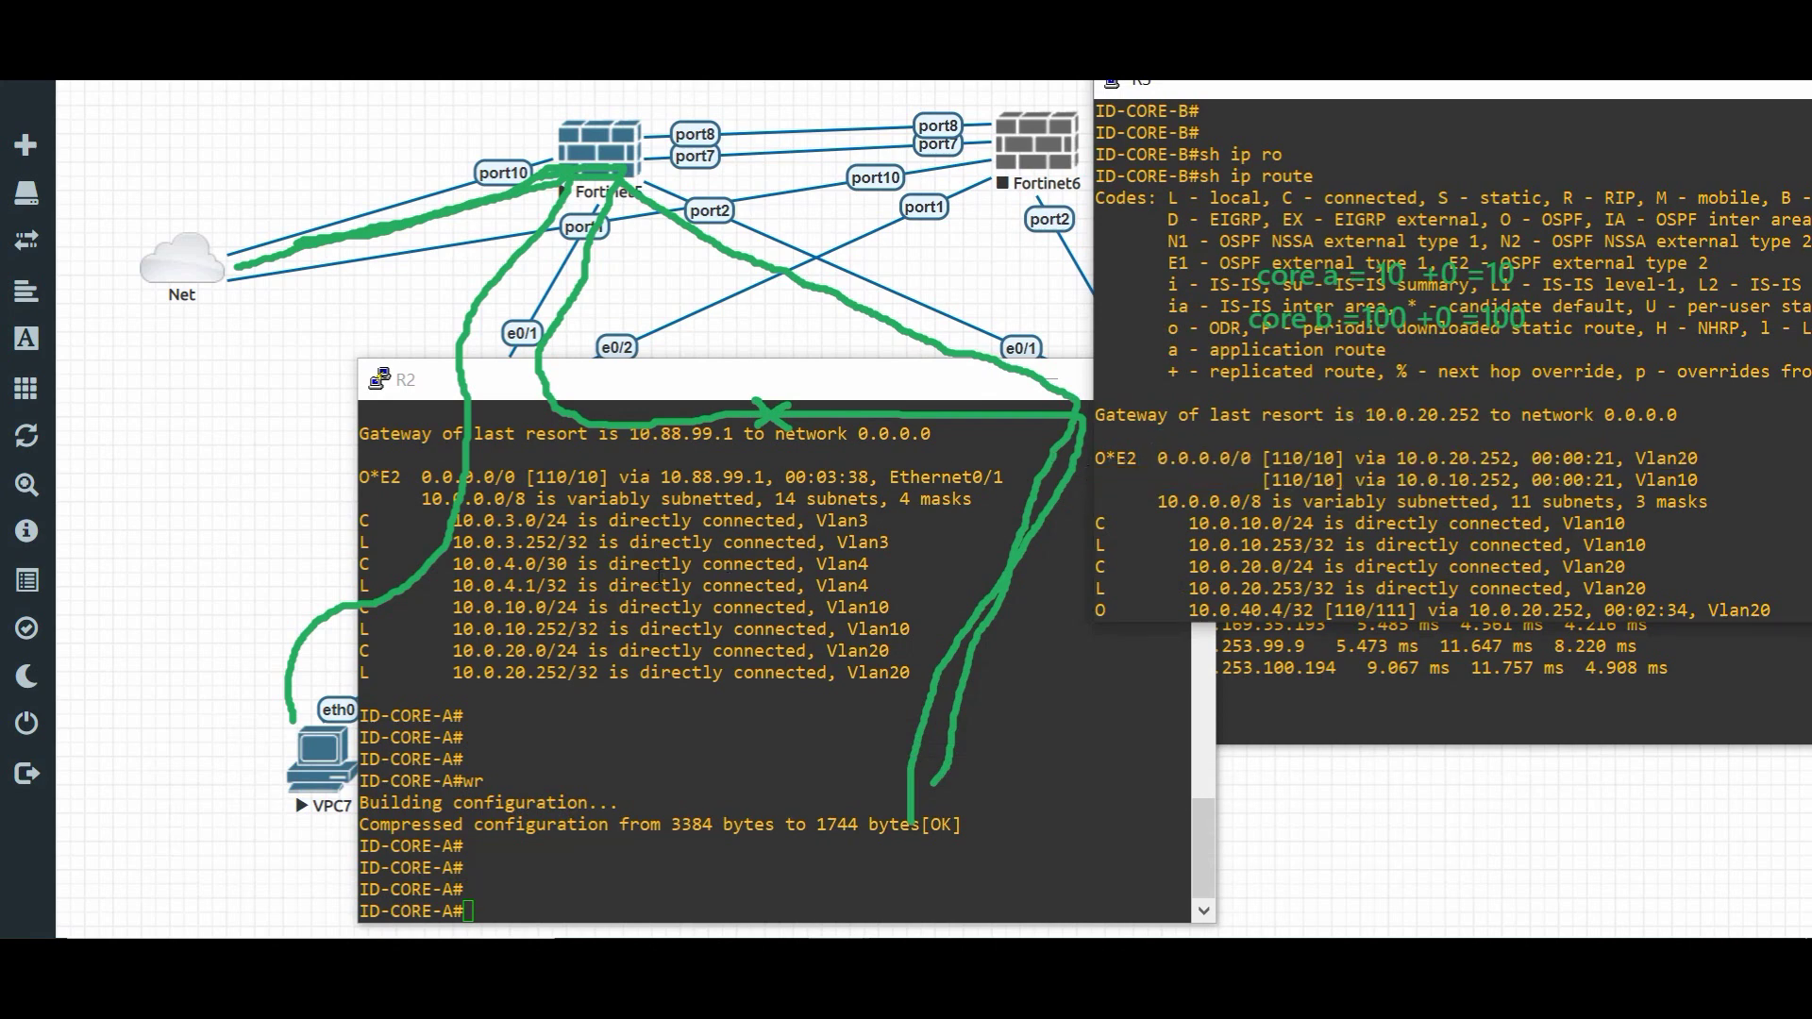
{"action": "left_click", "coordinate": [659, 578]}
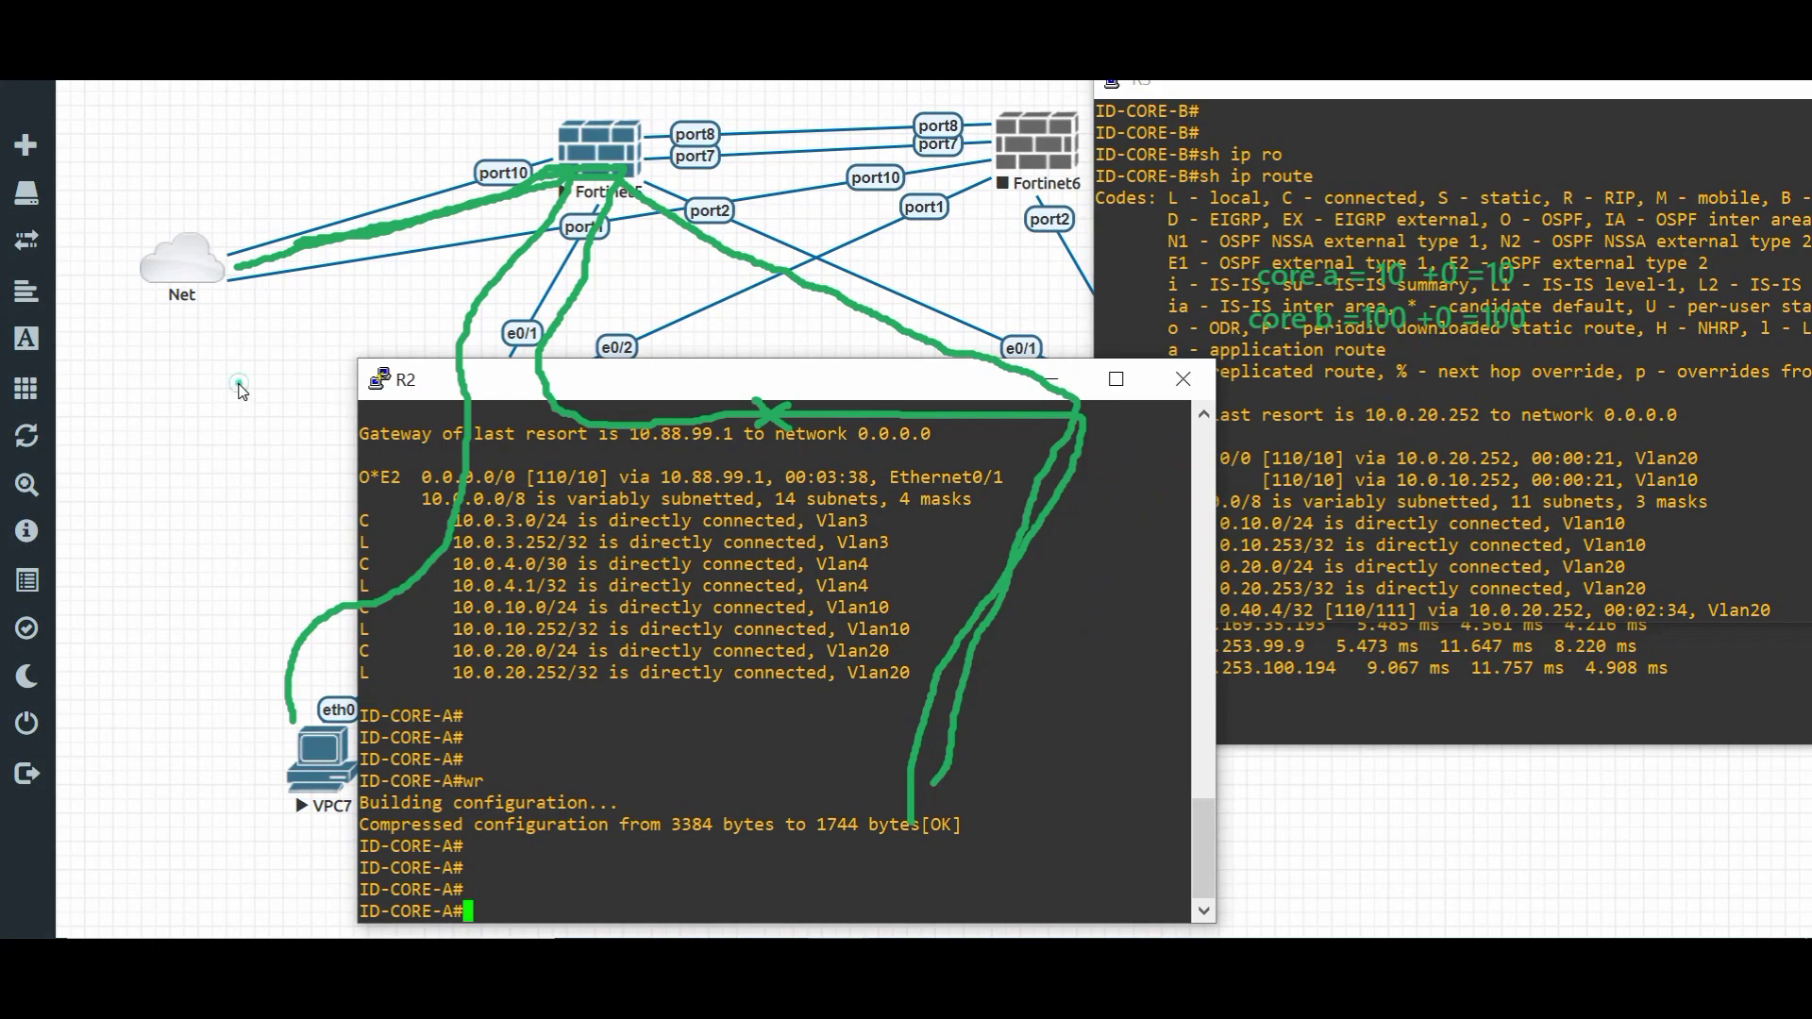
{"action": "left_click", "coordinate": [244, 391]}
- Stop R2, then rerun ping 8.8.8.8 from VPC7 and restart it as ping 8.8.8.8 -c 100
{"action": "right_click", "coordinate": [484, 400]}
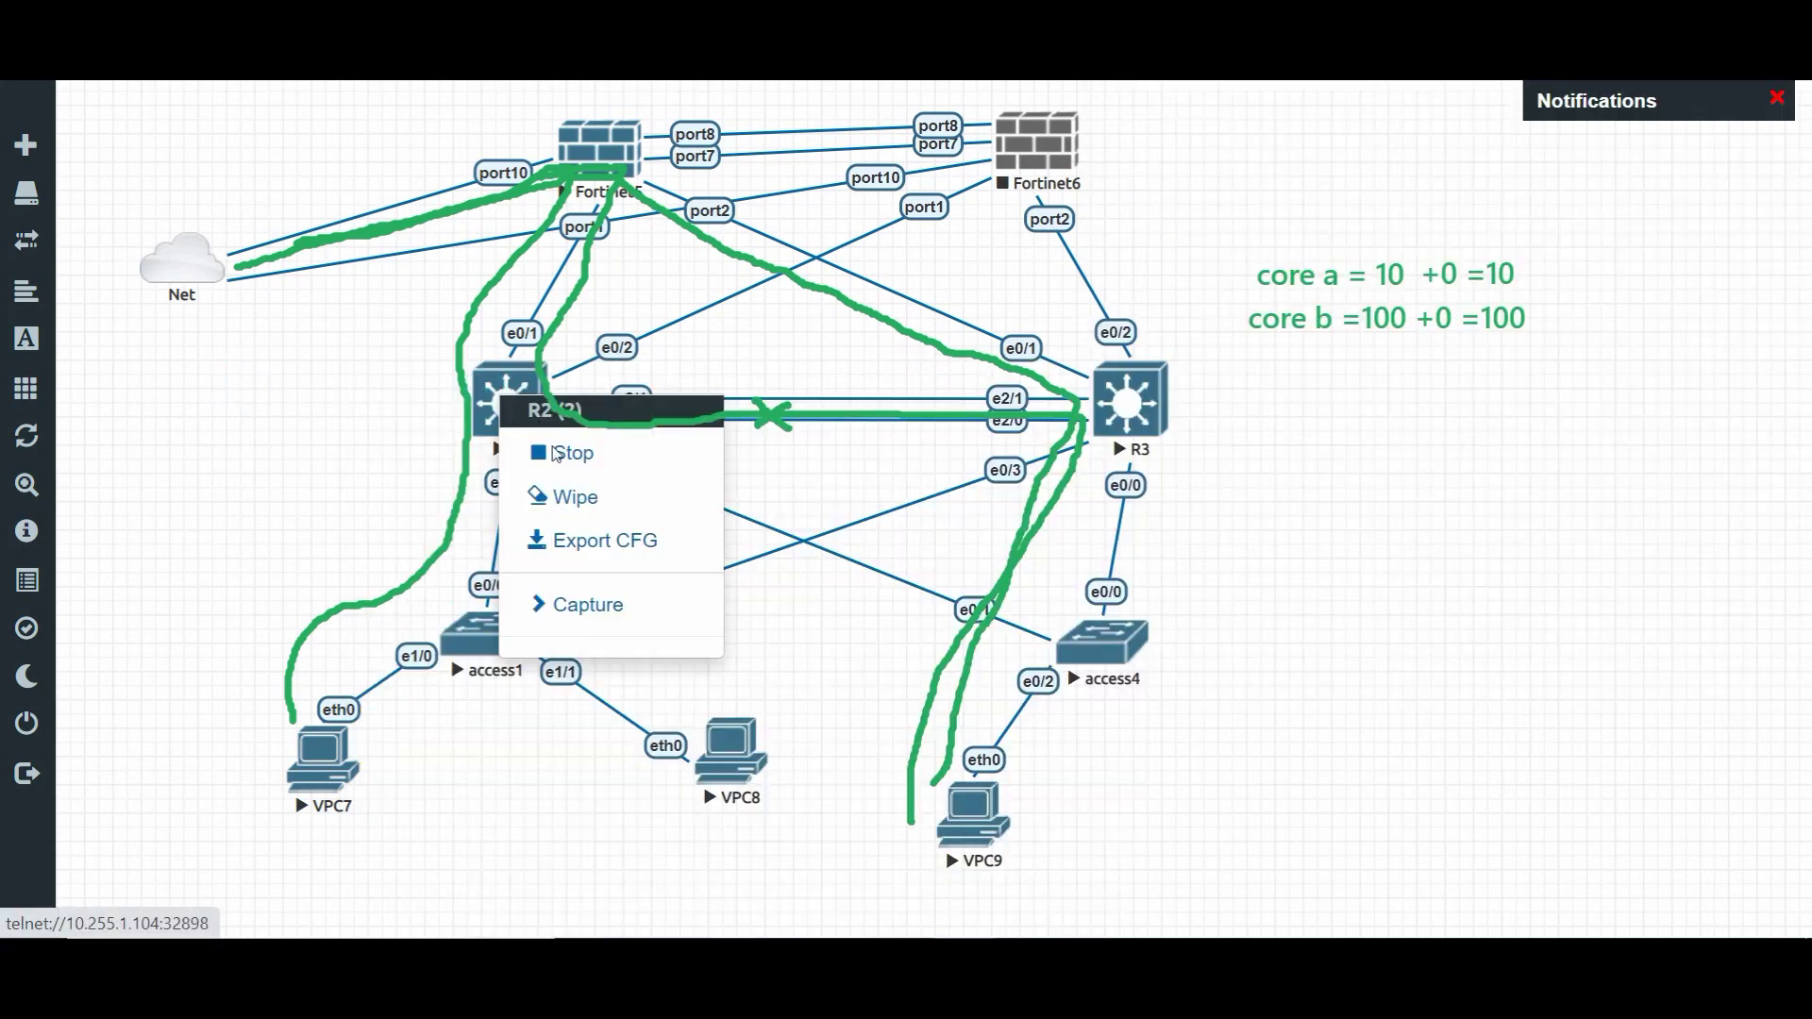
{"action": "left_click", "coordinate": [558, 456]}
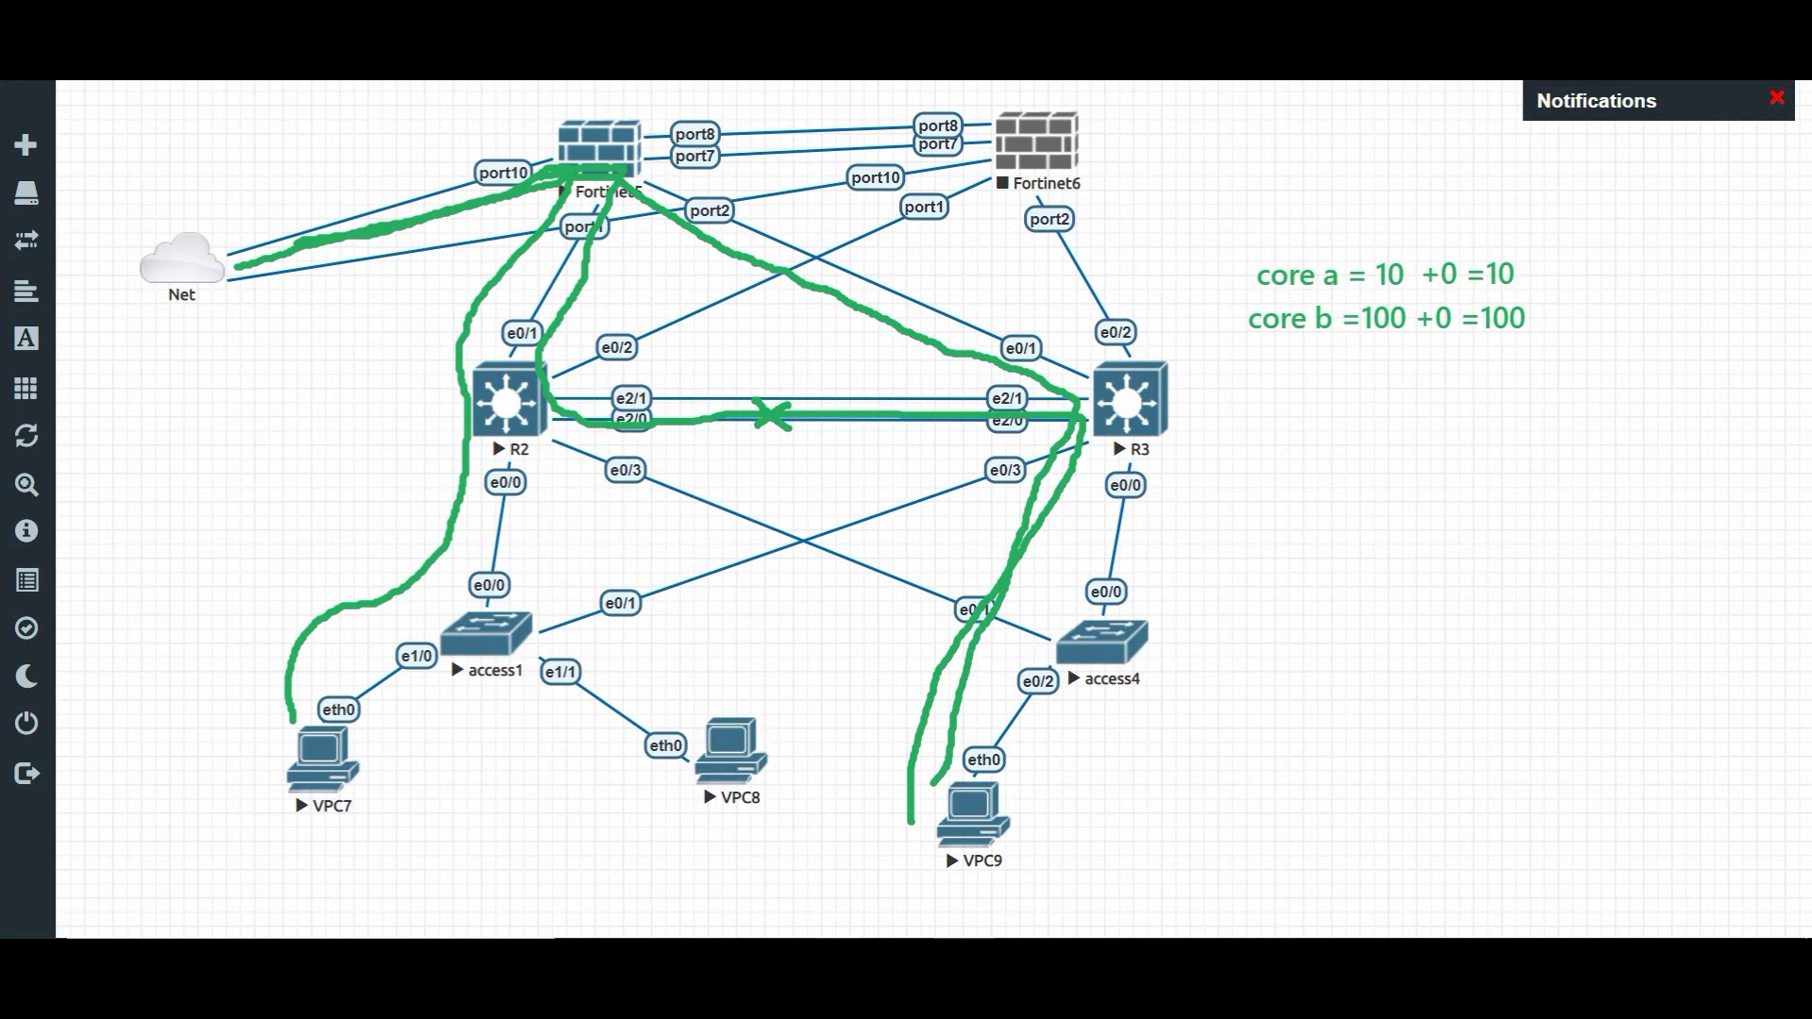
{"action": "mouse_move", "coordinate": [838, 981]}
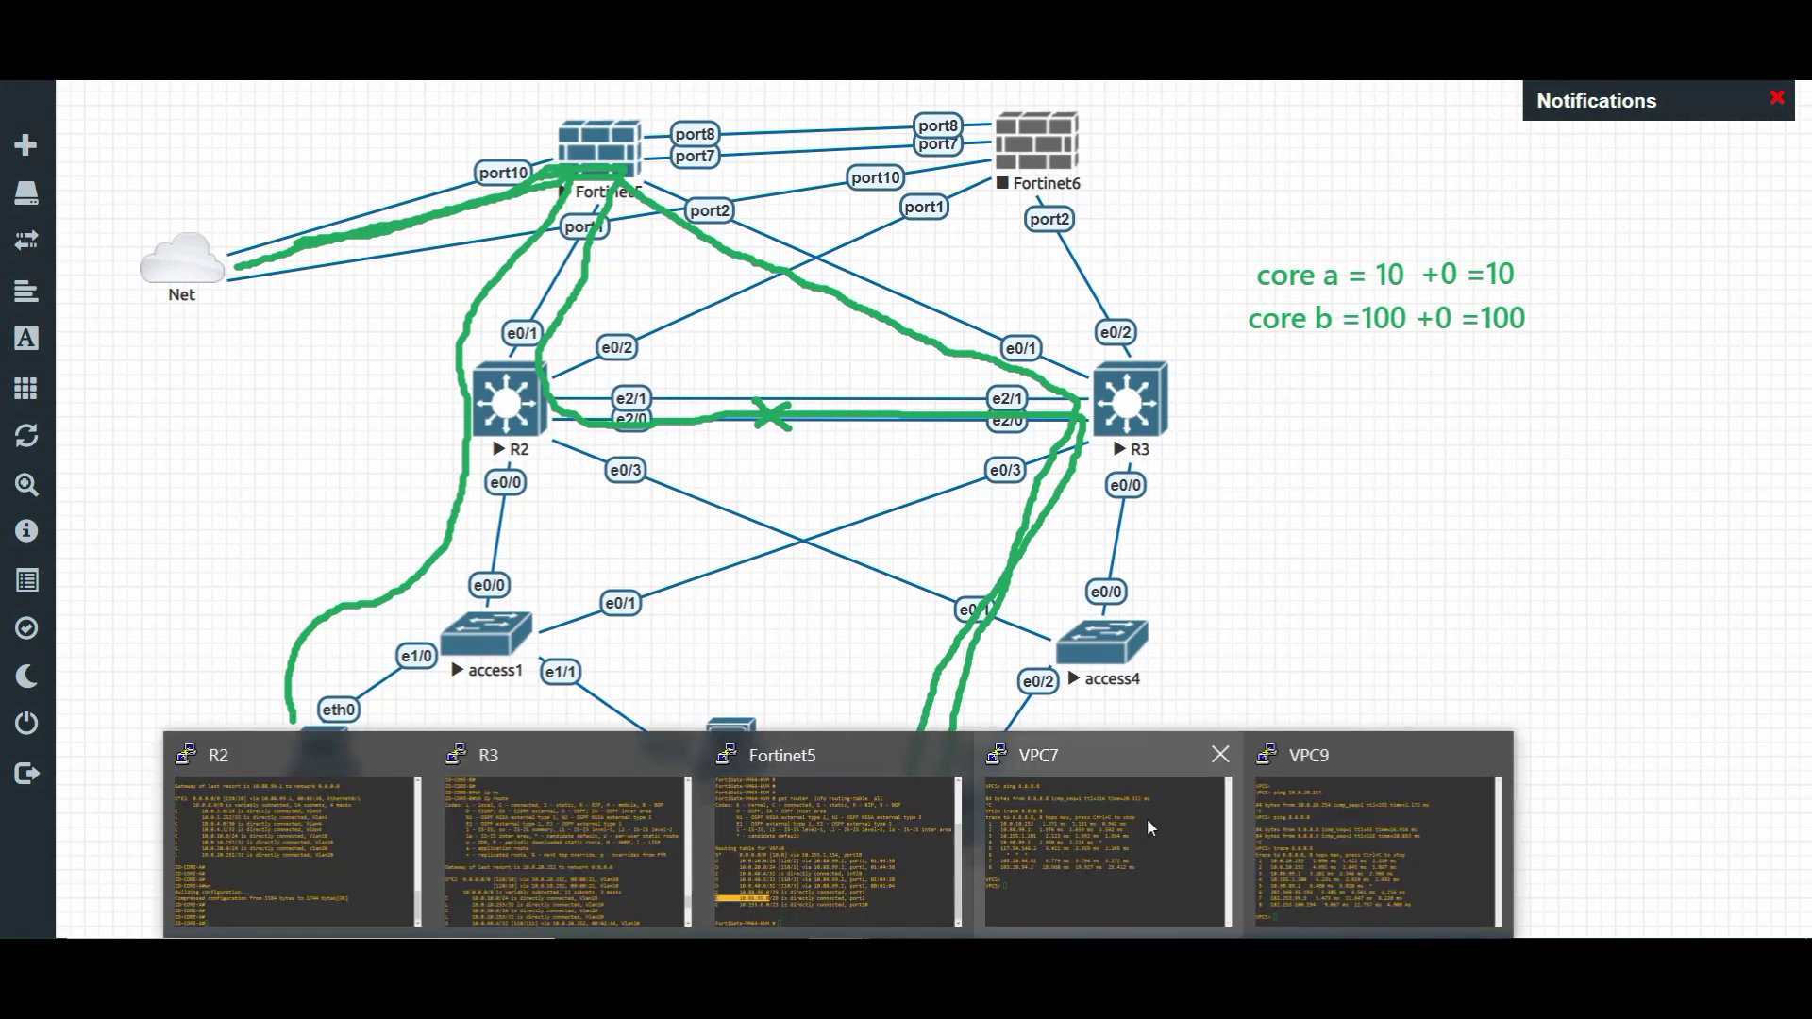
{"action": "left_click", "coordinate": [1146, 818]}
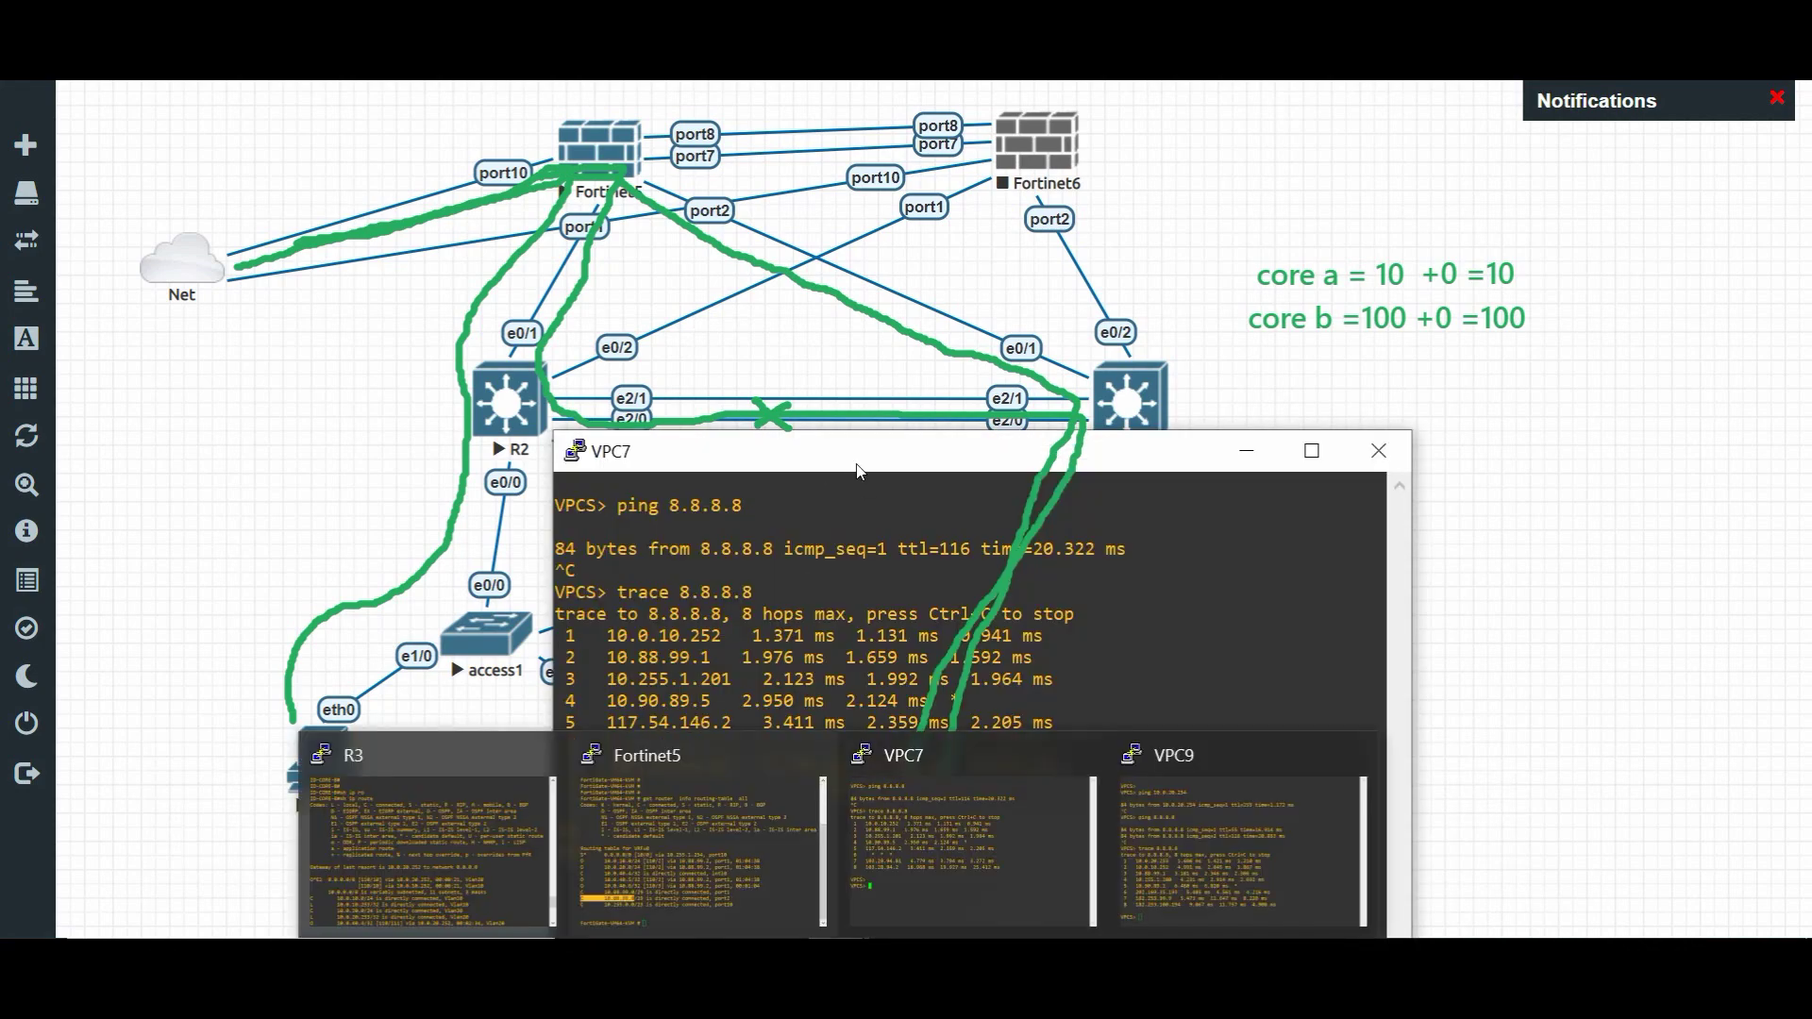
{"action": "left_click_drag", "start_coordinate": [926, 442], "coordinate": [889, 173]}
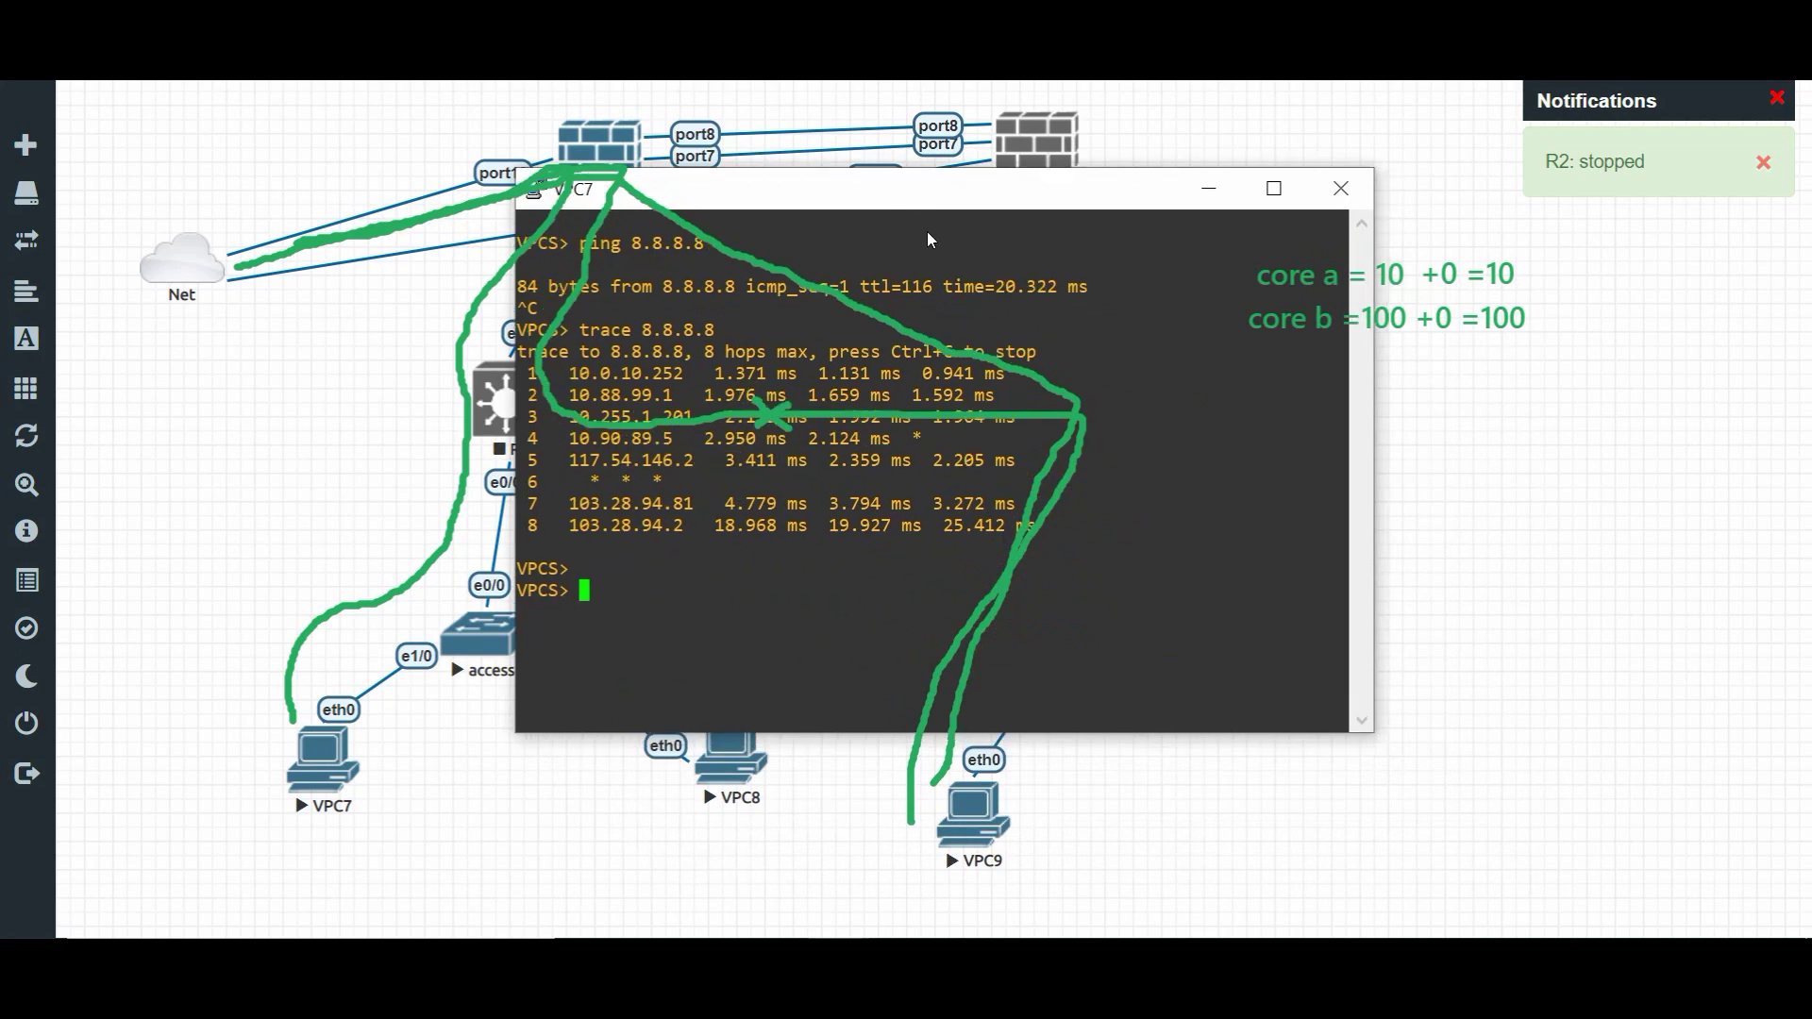
{"action": "key", "text": "Up"}
{"action": "key", "text": "Up"}
{"action": "key", "text": "Return"}
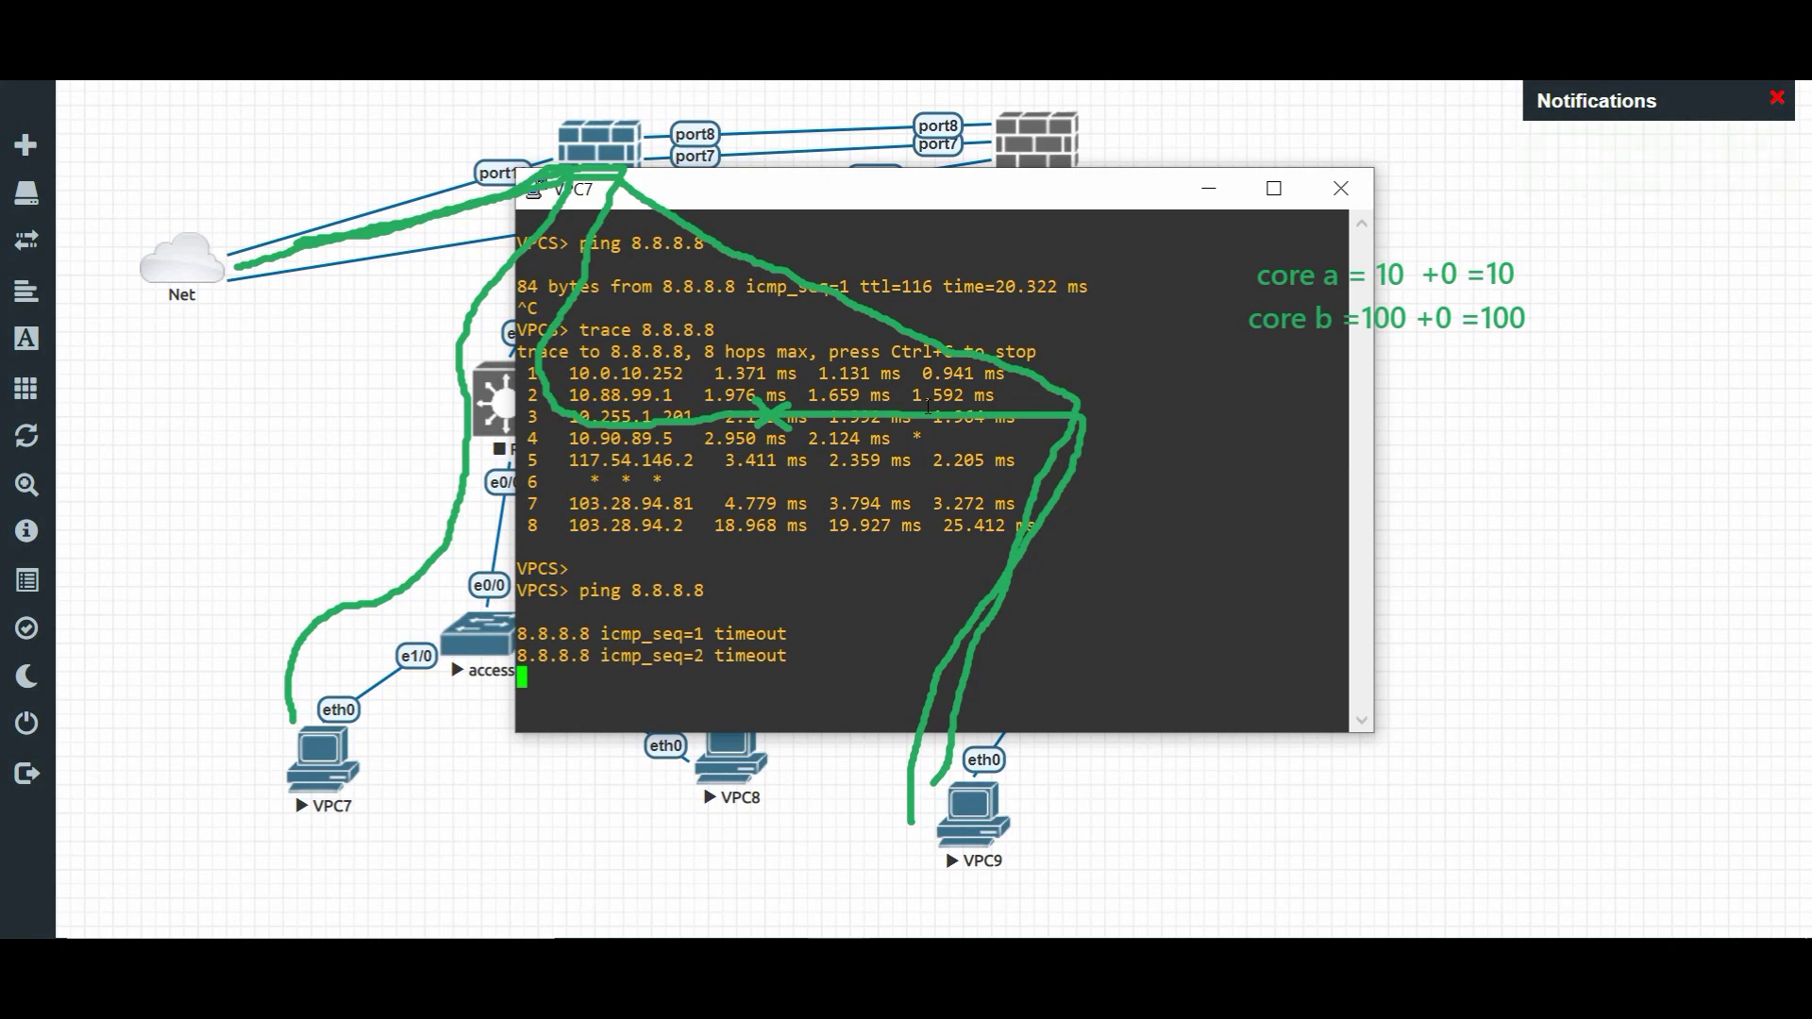
{"action": "key", "text": "ctrl+c"}
{"action": "key", "text": "Up"}
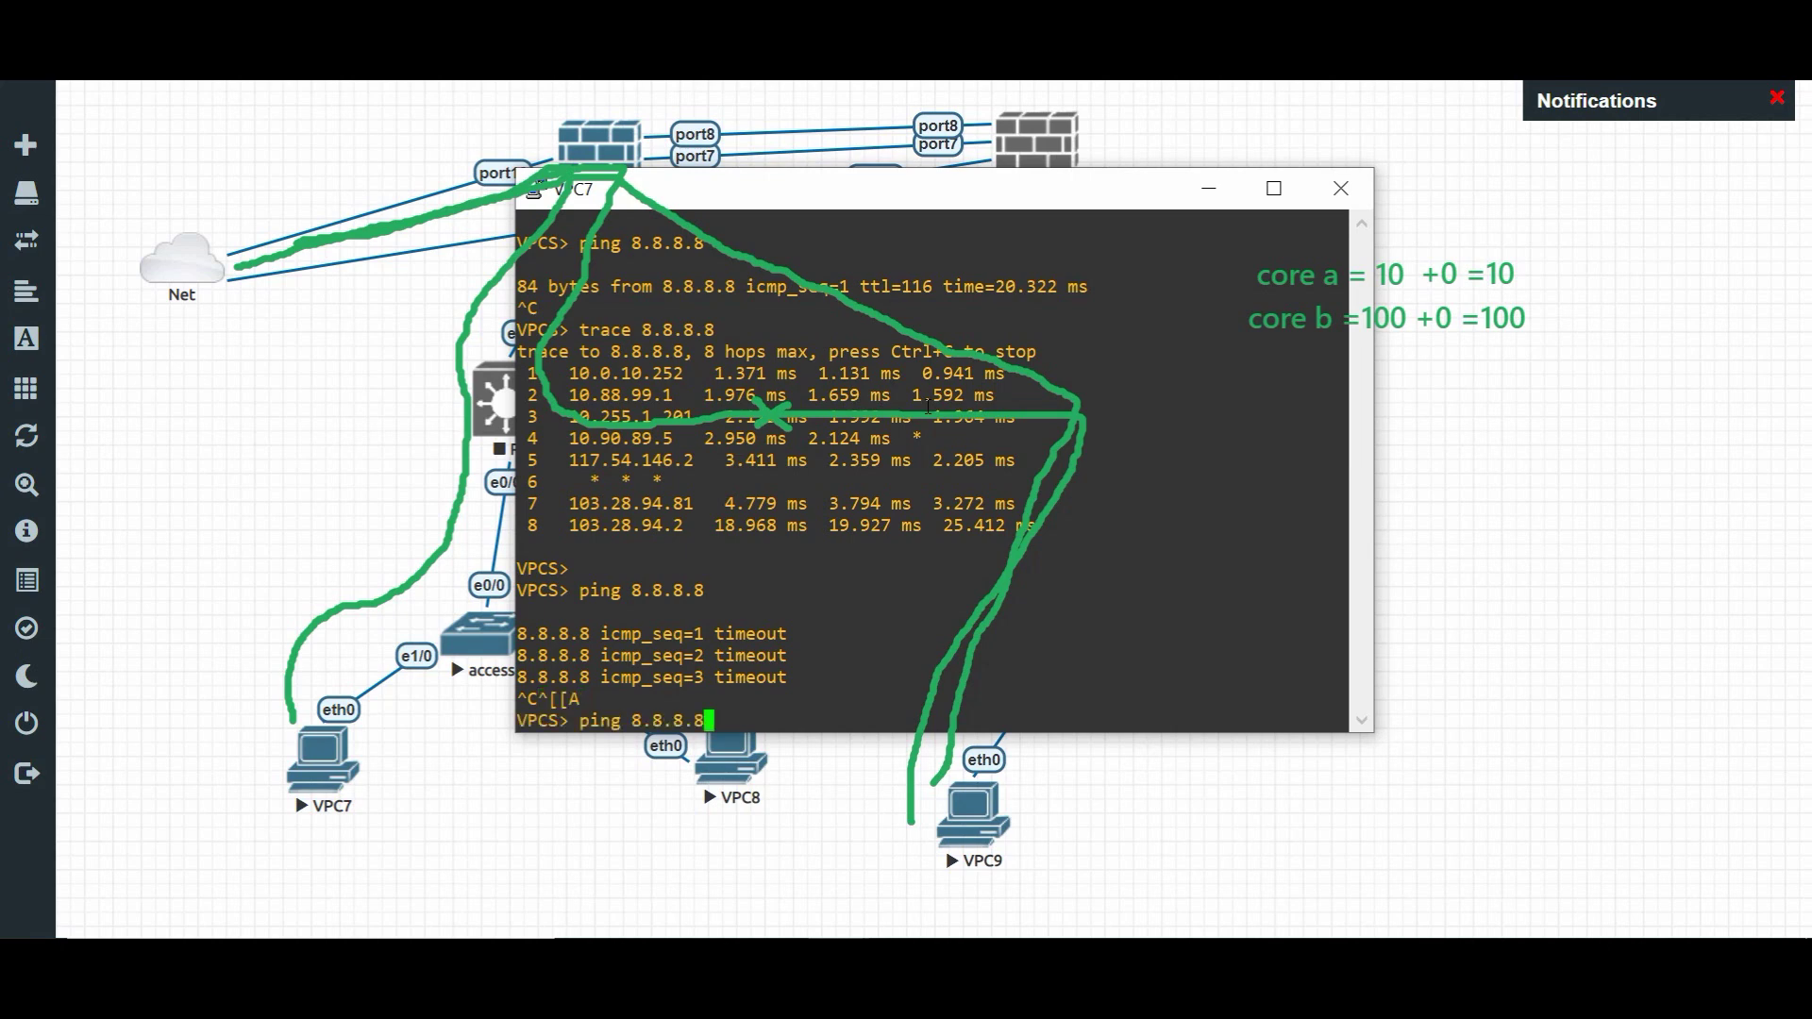
{"action": "type", "text": "-c 100"}
{"action": "key", "text": "Return"}
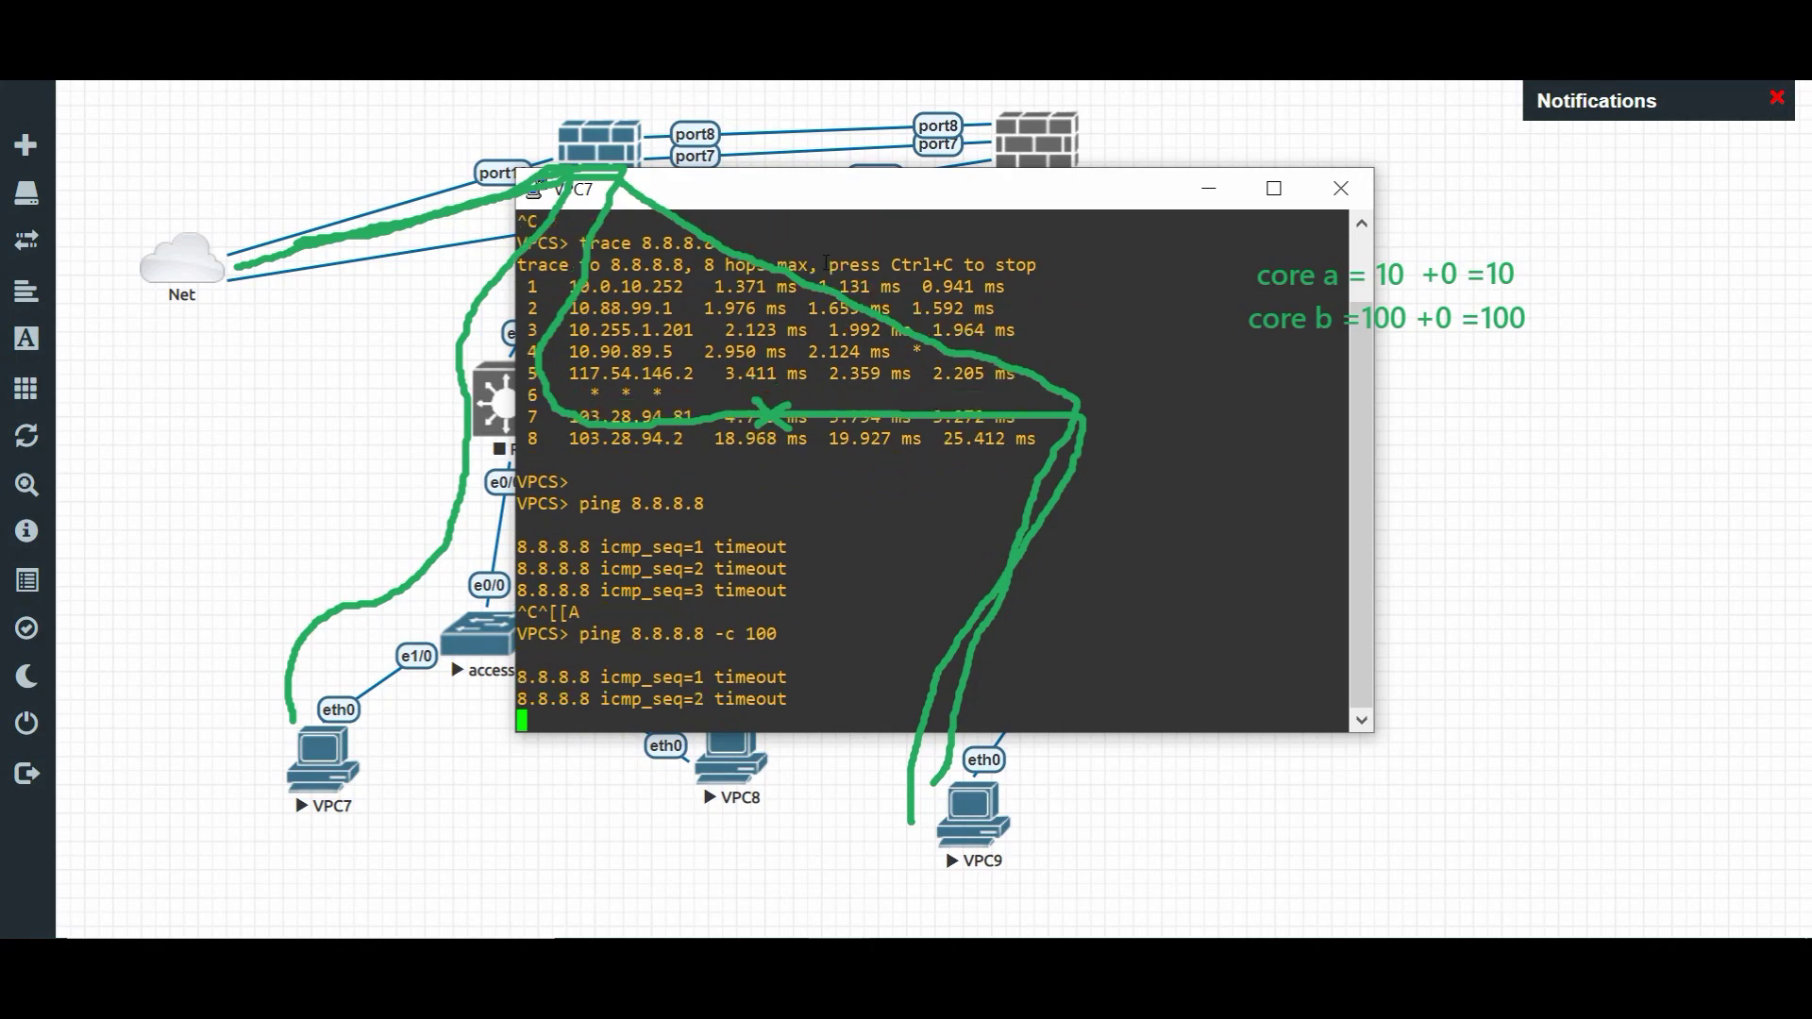
{"action": "left_click_drag", "start_coordinate": [883, 211], "coordinate": [487, 233]}
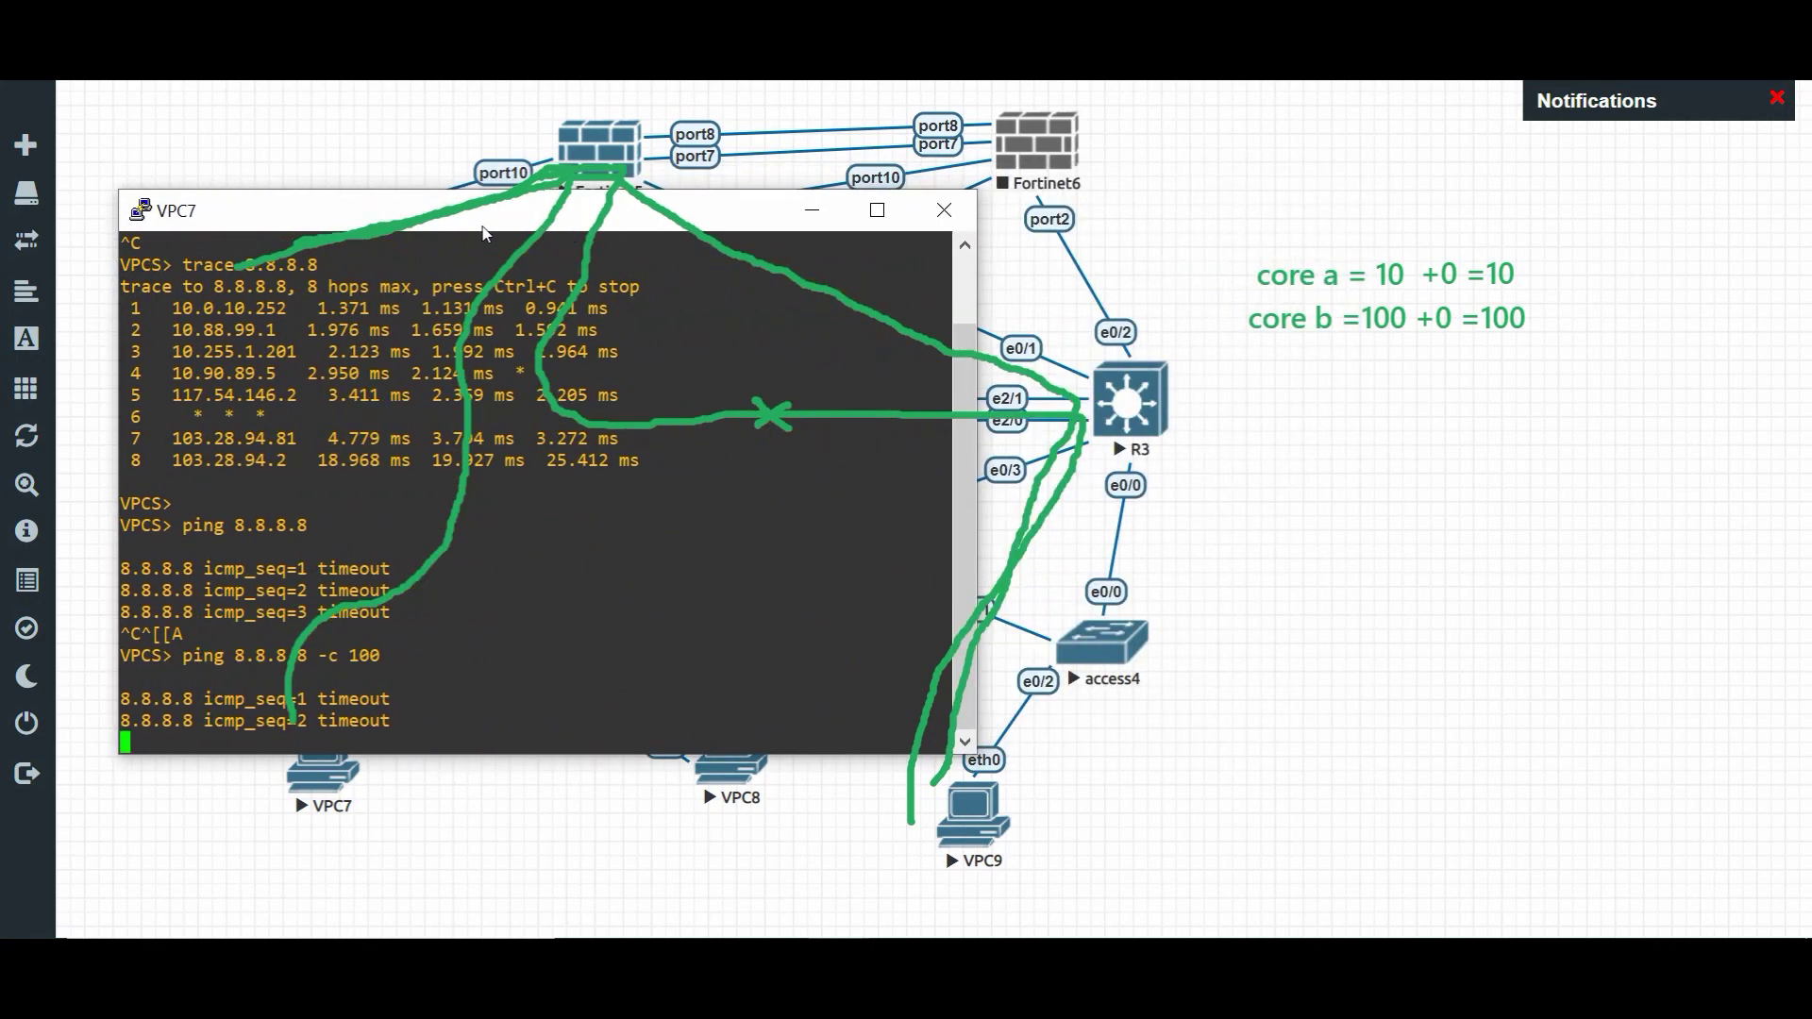
- From VPC9, ping 8.8.8.8, then restart it as ping 8.8.8.8 -c 100, which times out
{"action": "left_click", "coordinate": [839, 991]}
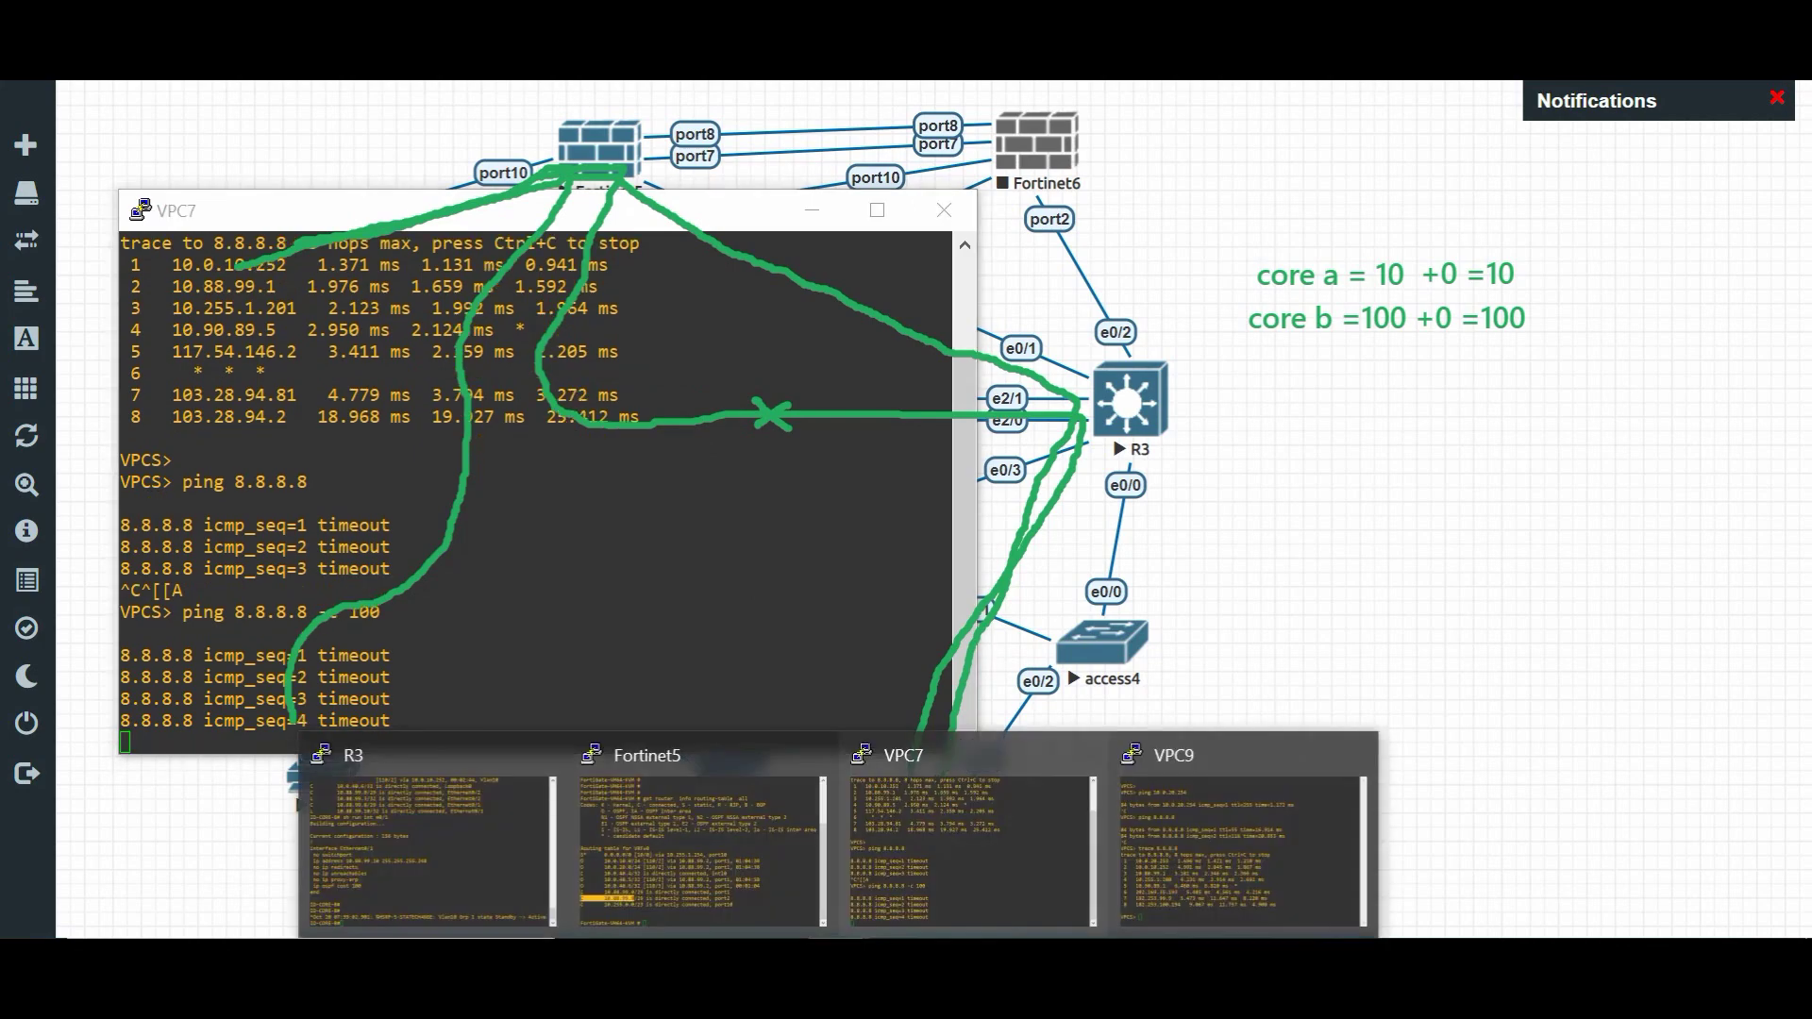
{"action": "left_click", "coordinate": [1186, 839]}
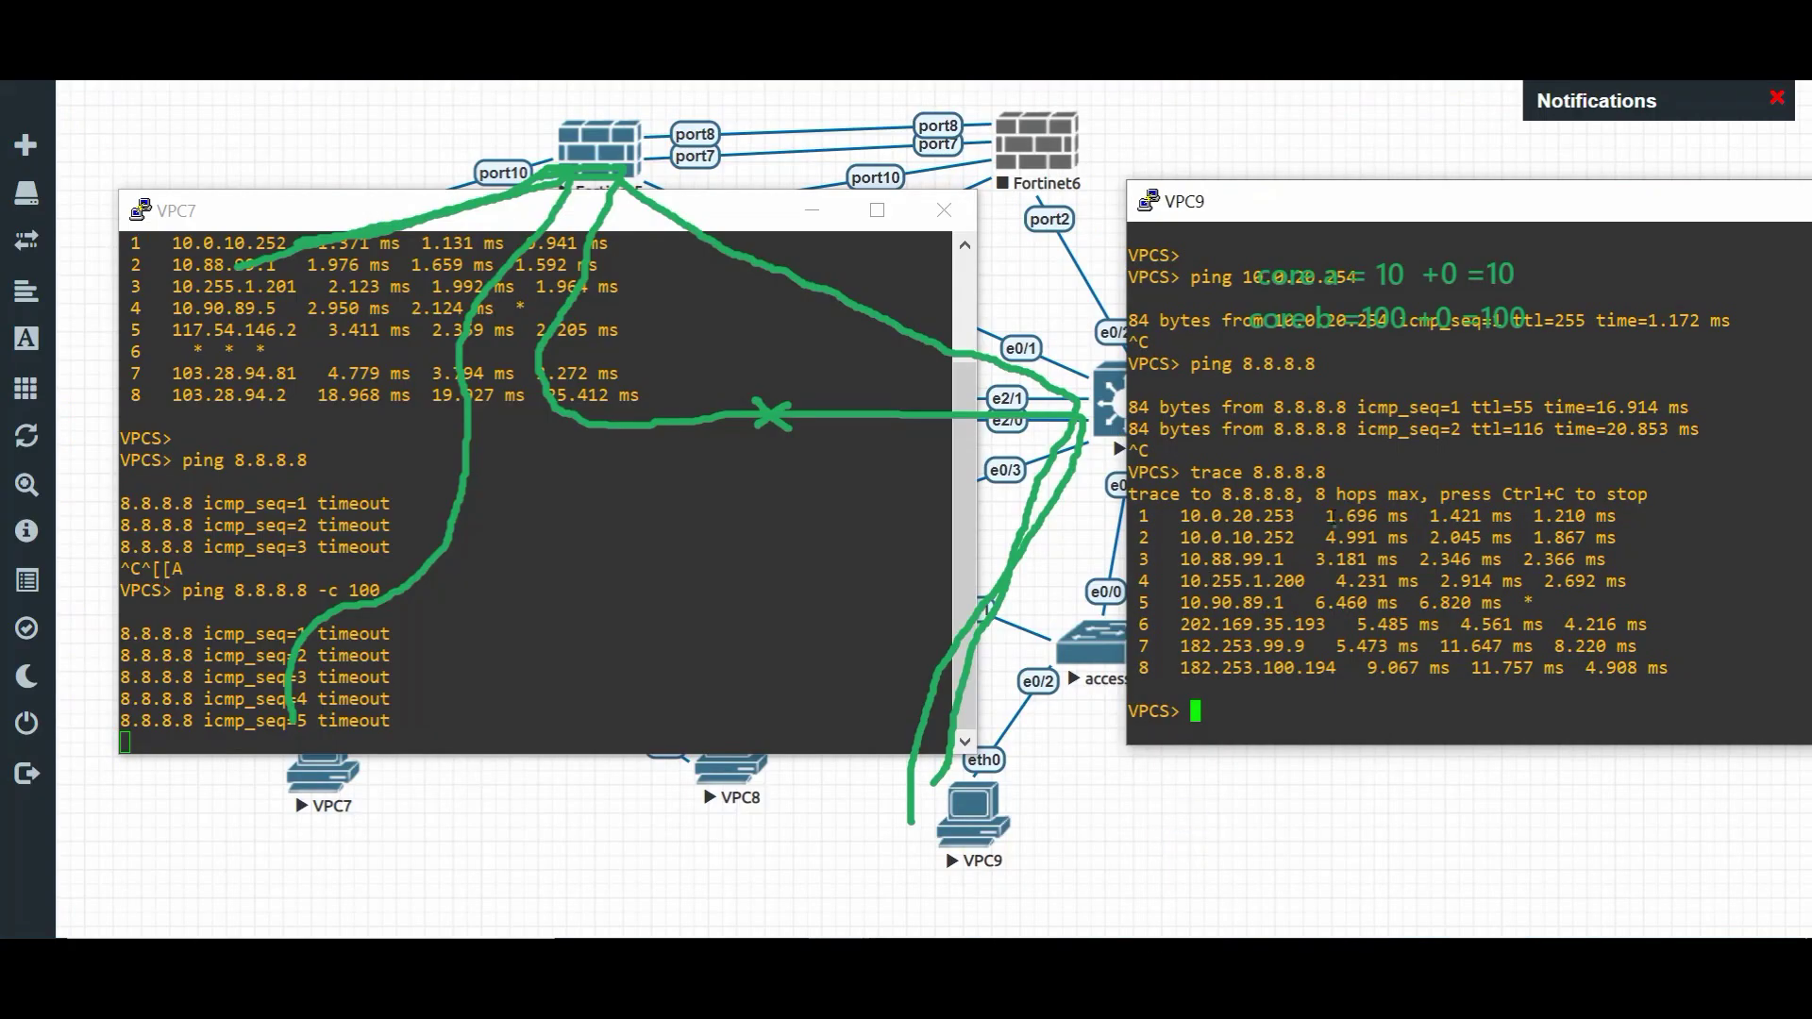
{"action": "type", "text": "ping 8.8.8.8"}
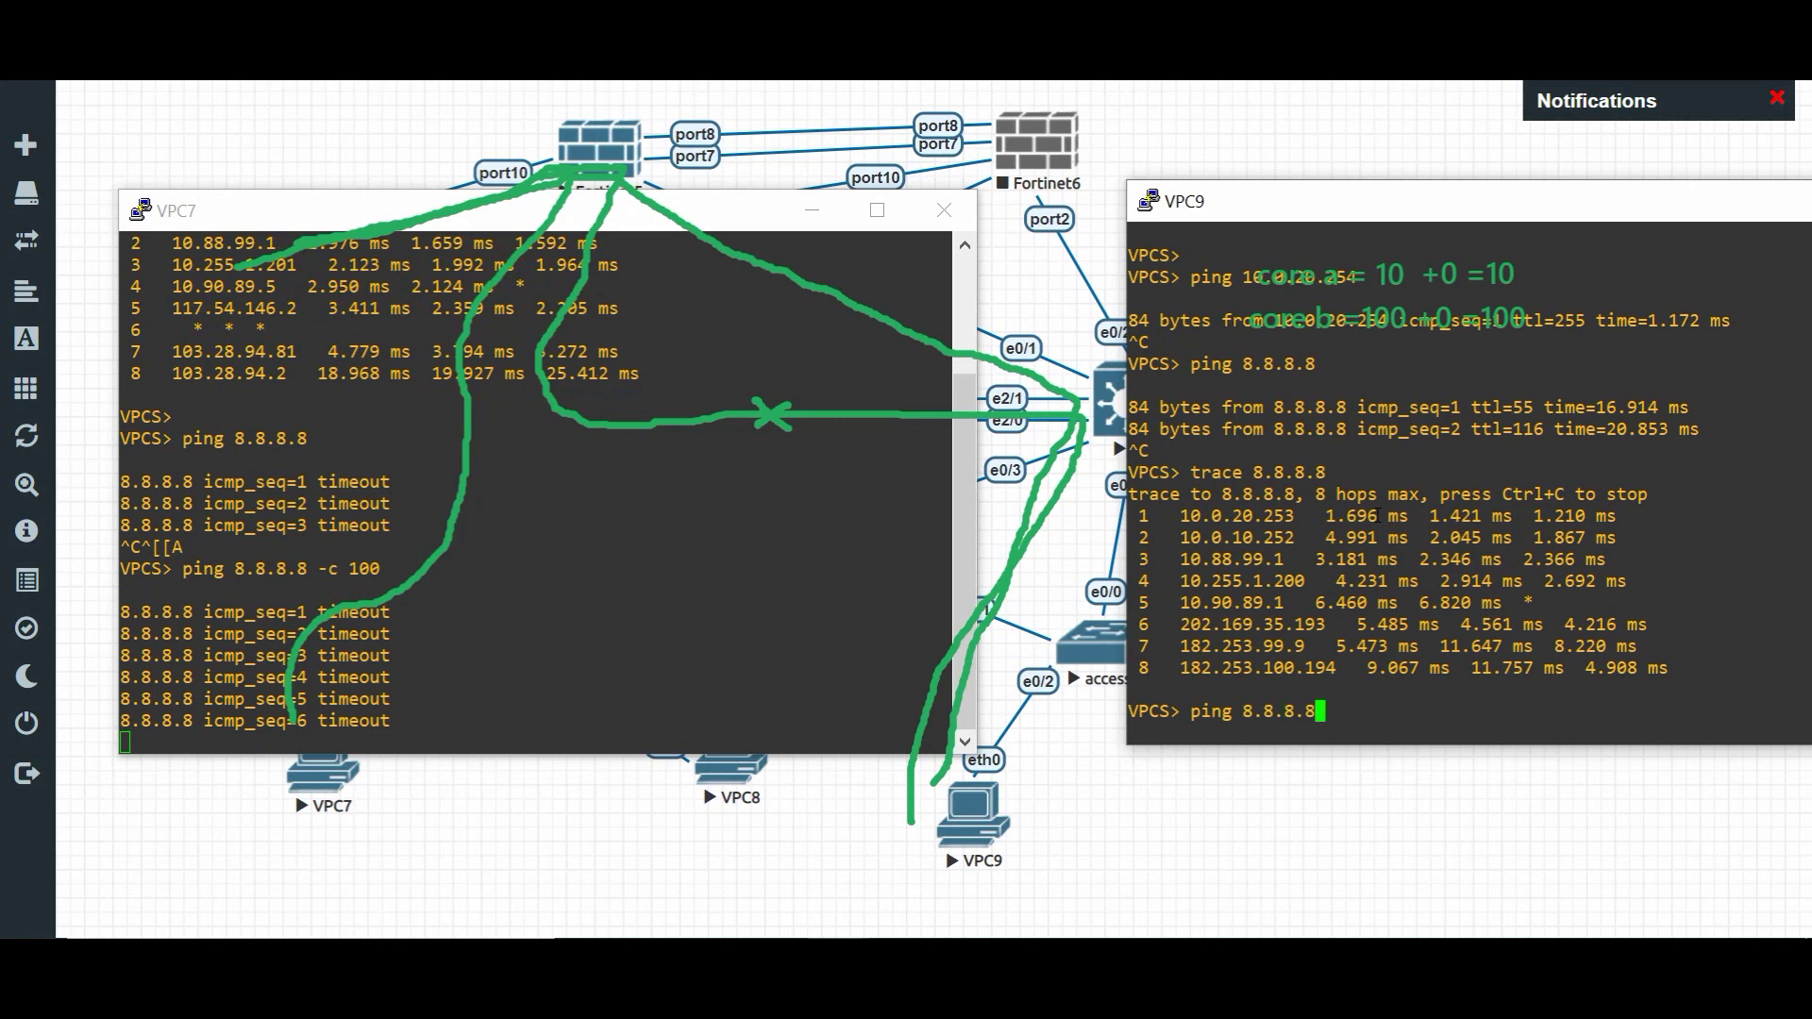
{"action": "key", "text": "Return"}
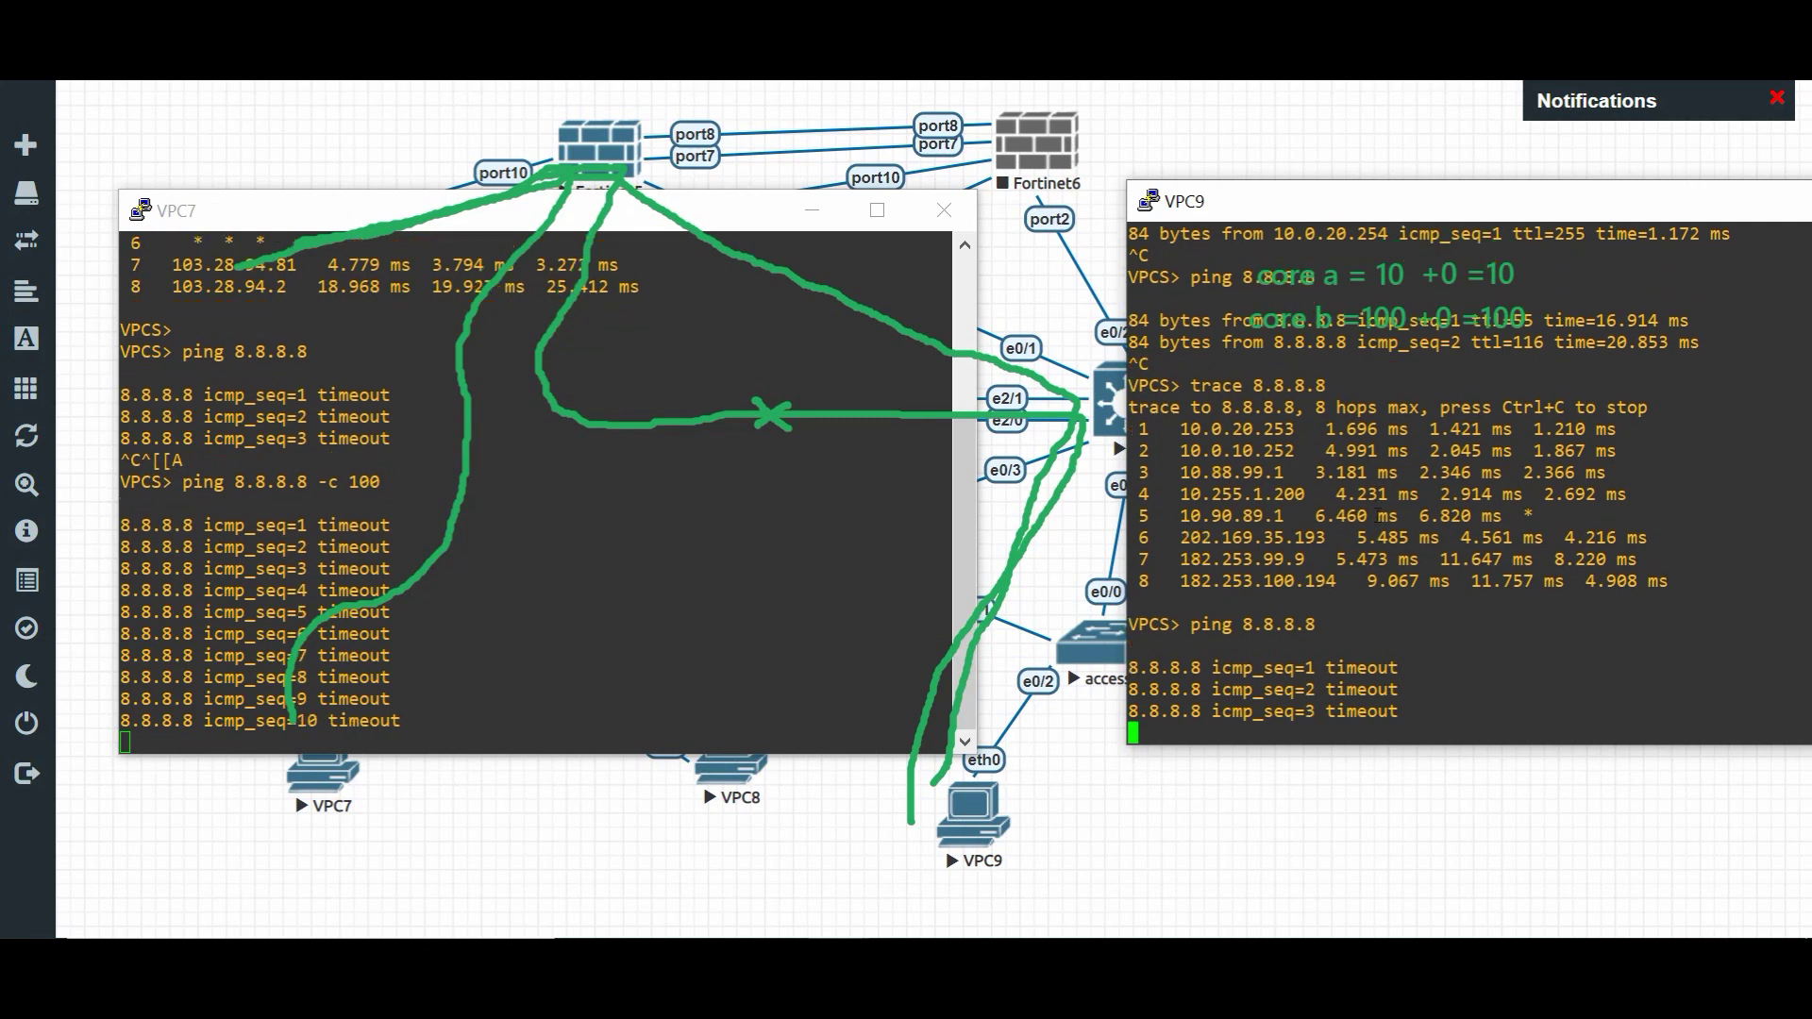
{"action": "key", "text": "ctrl+c"}
{"action": "key", "text": "Up"}
{"action": "type", "text": "-c 100"}
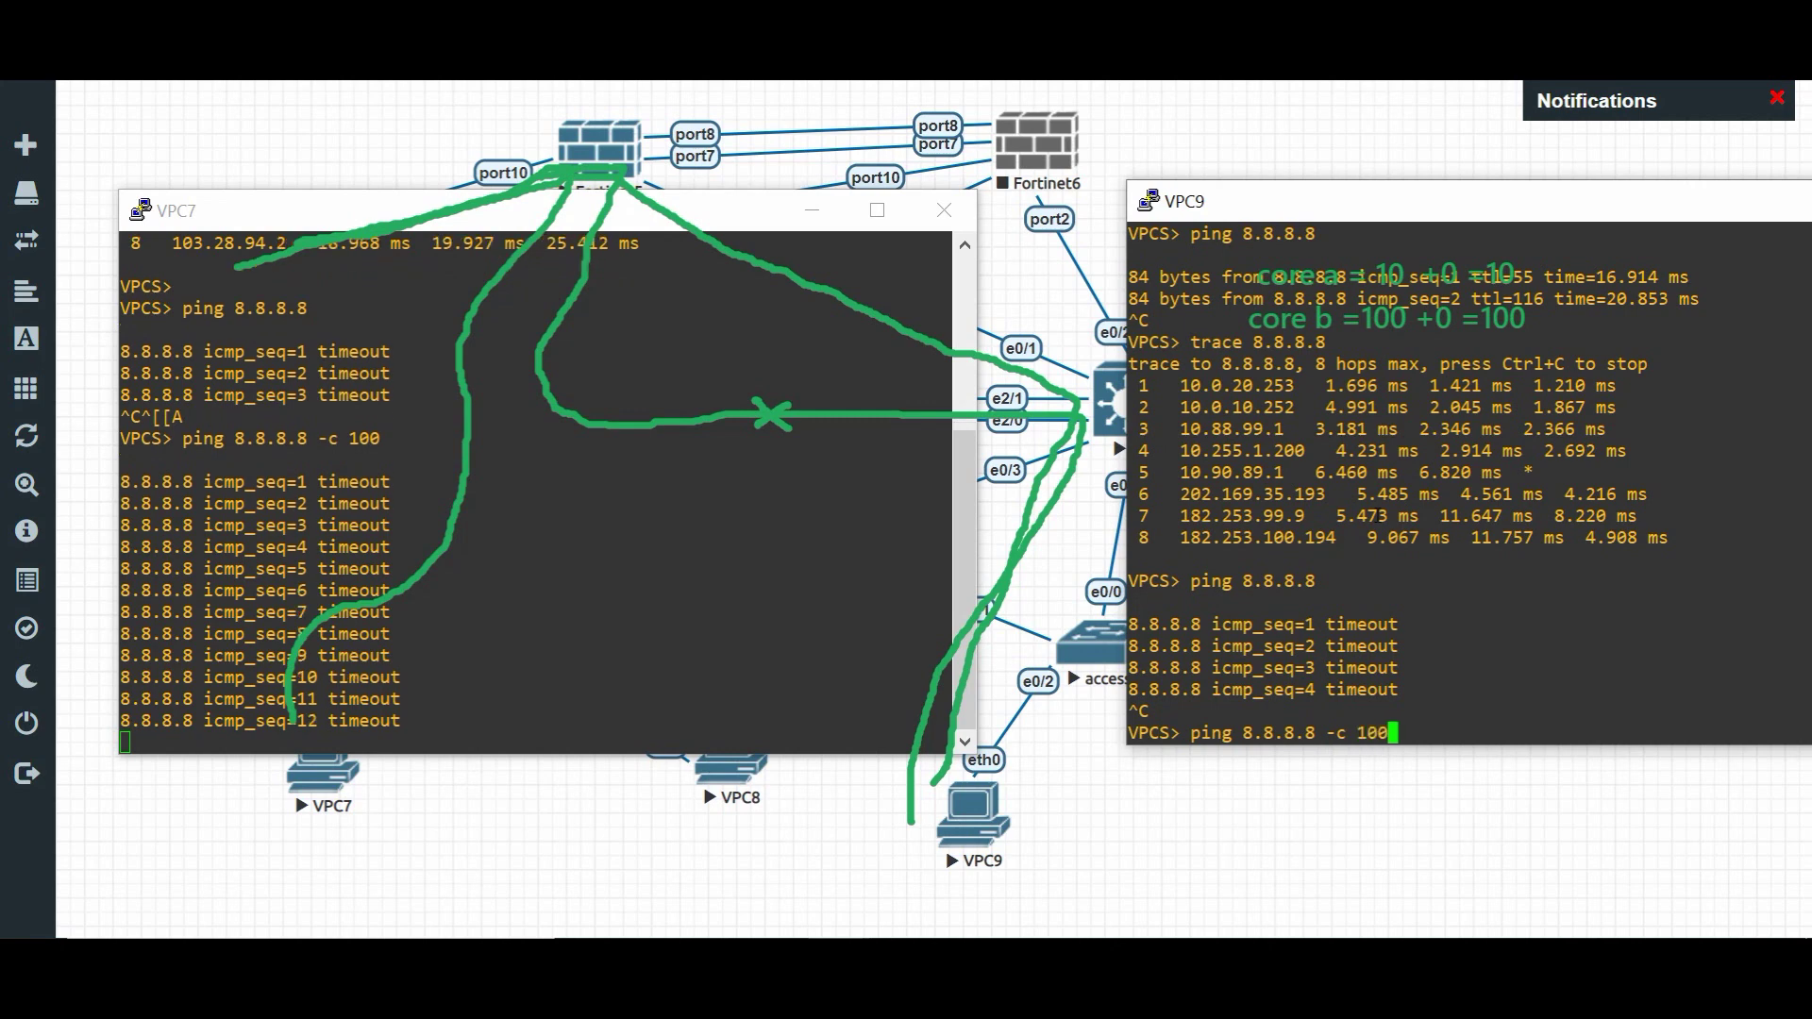
{"action": "key", "text": "Return"}
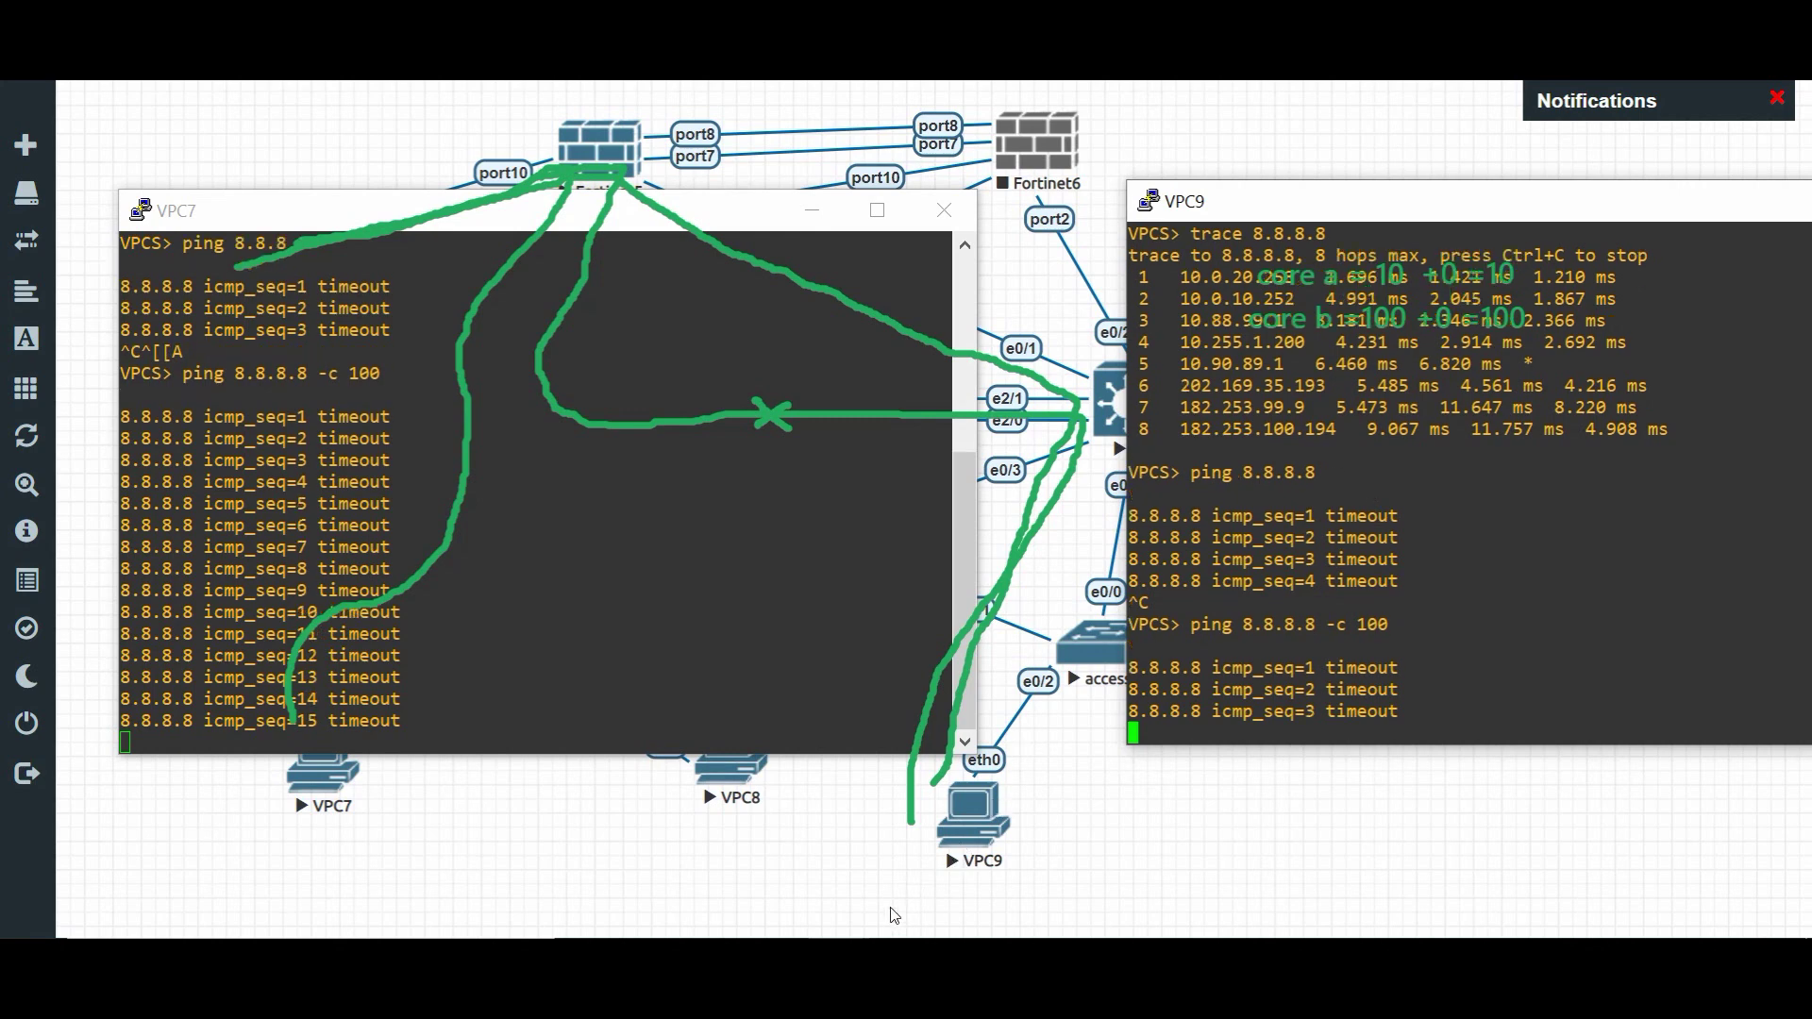
{"action": "left_click", "coordinate": [841, 972]}
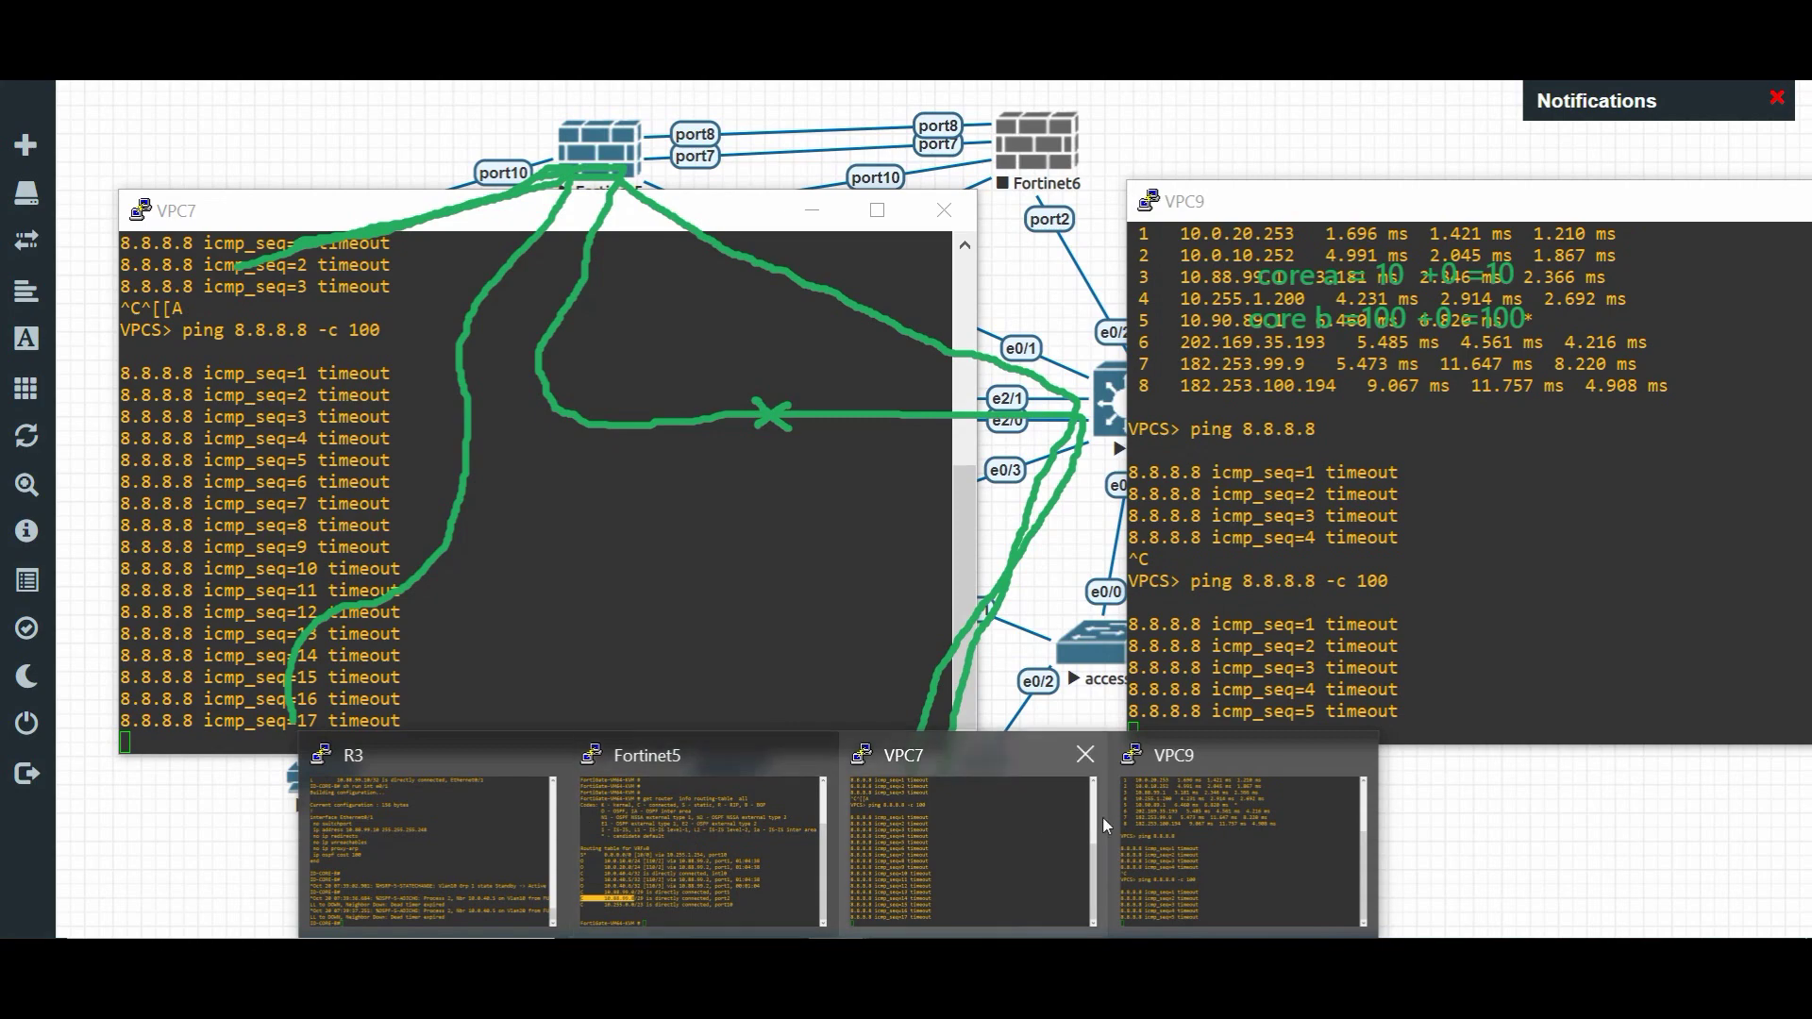
- Run sh ip route on core B (R3) and highlight the O*E2 default via 10.88.99.9
{"action": "left_click", "coordinate": [700, 814]}
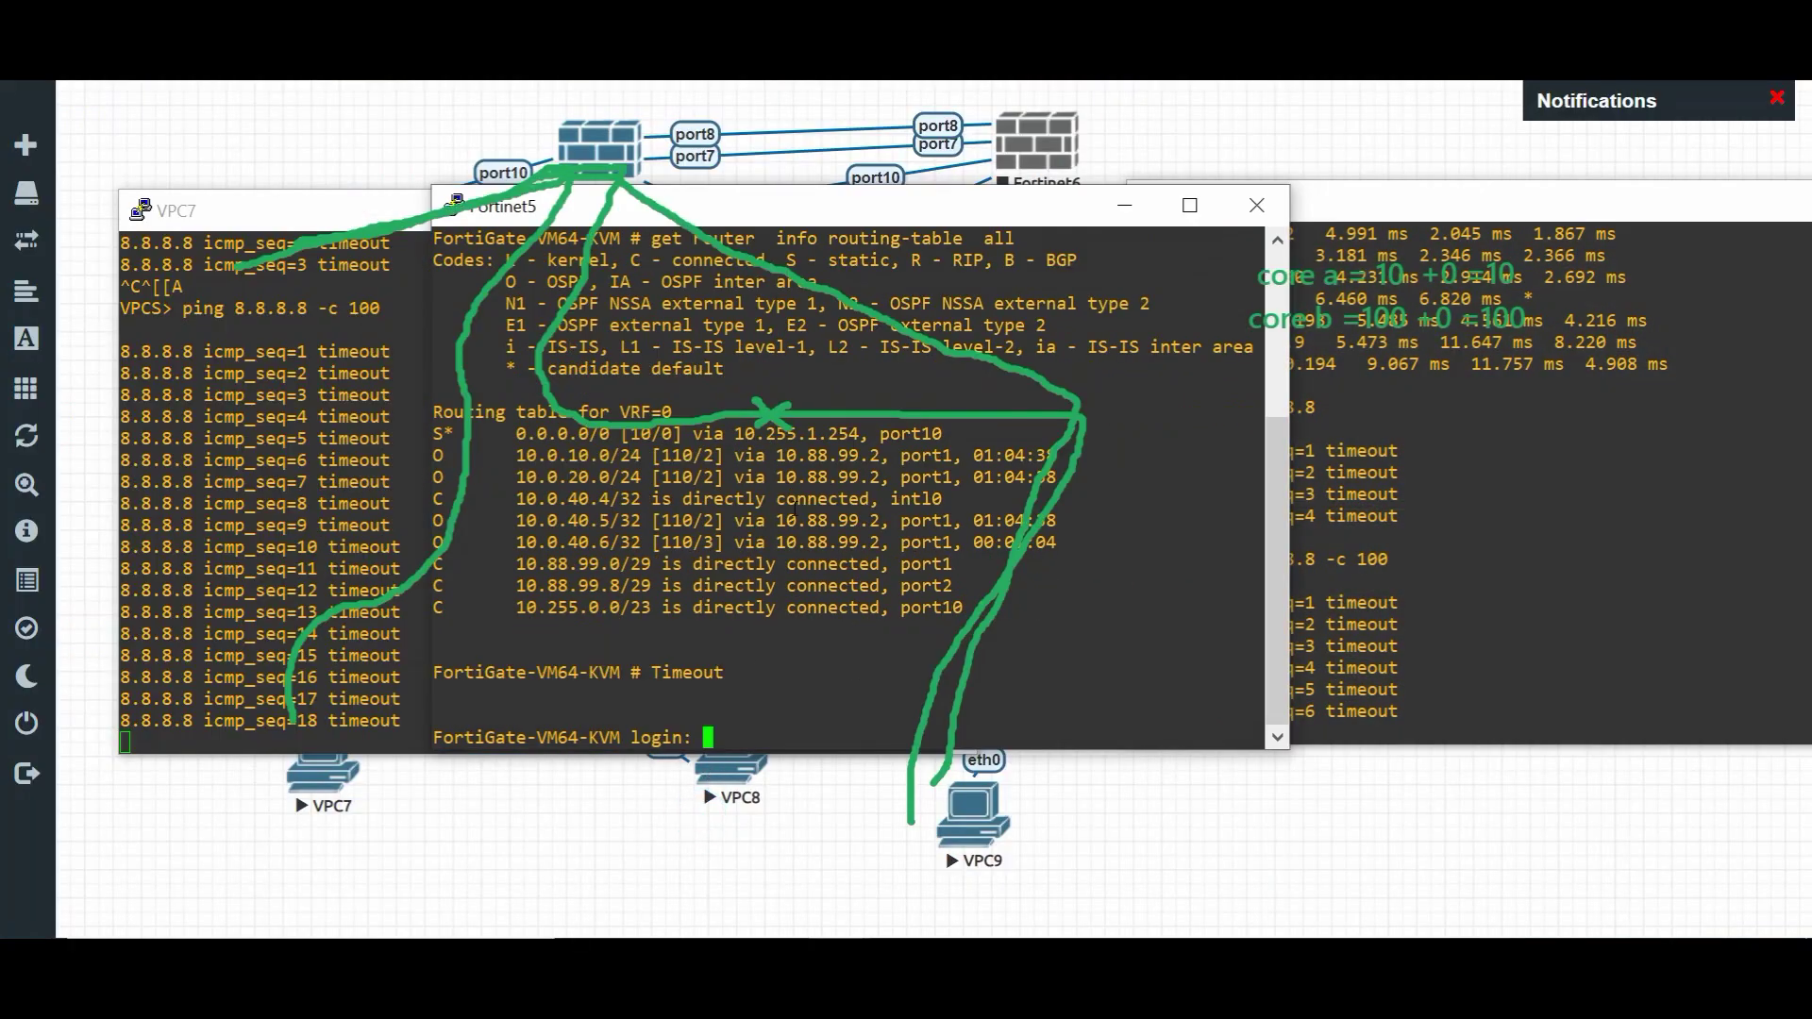
{"action": "mouse_move", "coordinate": [853, 921]}
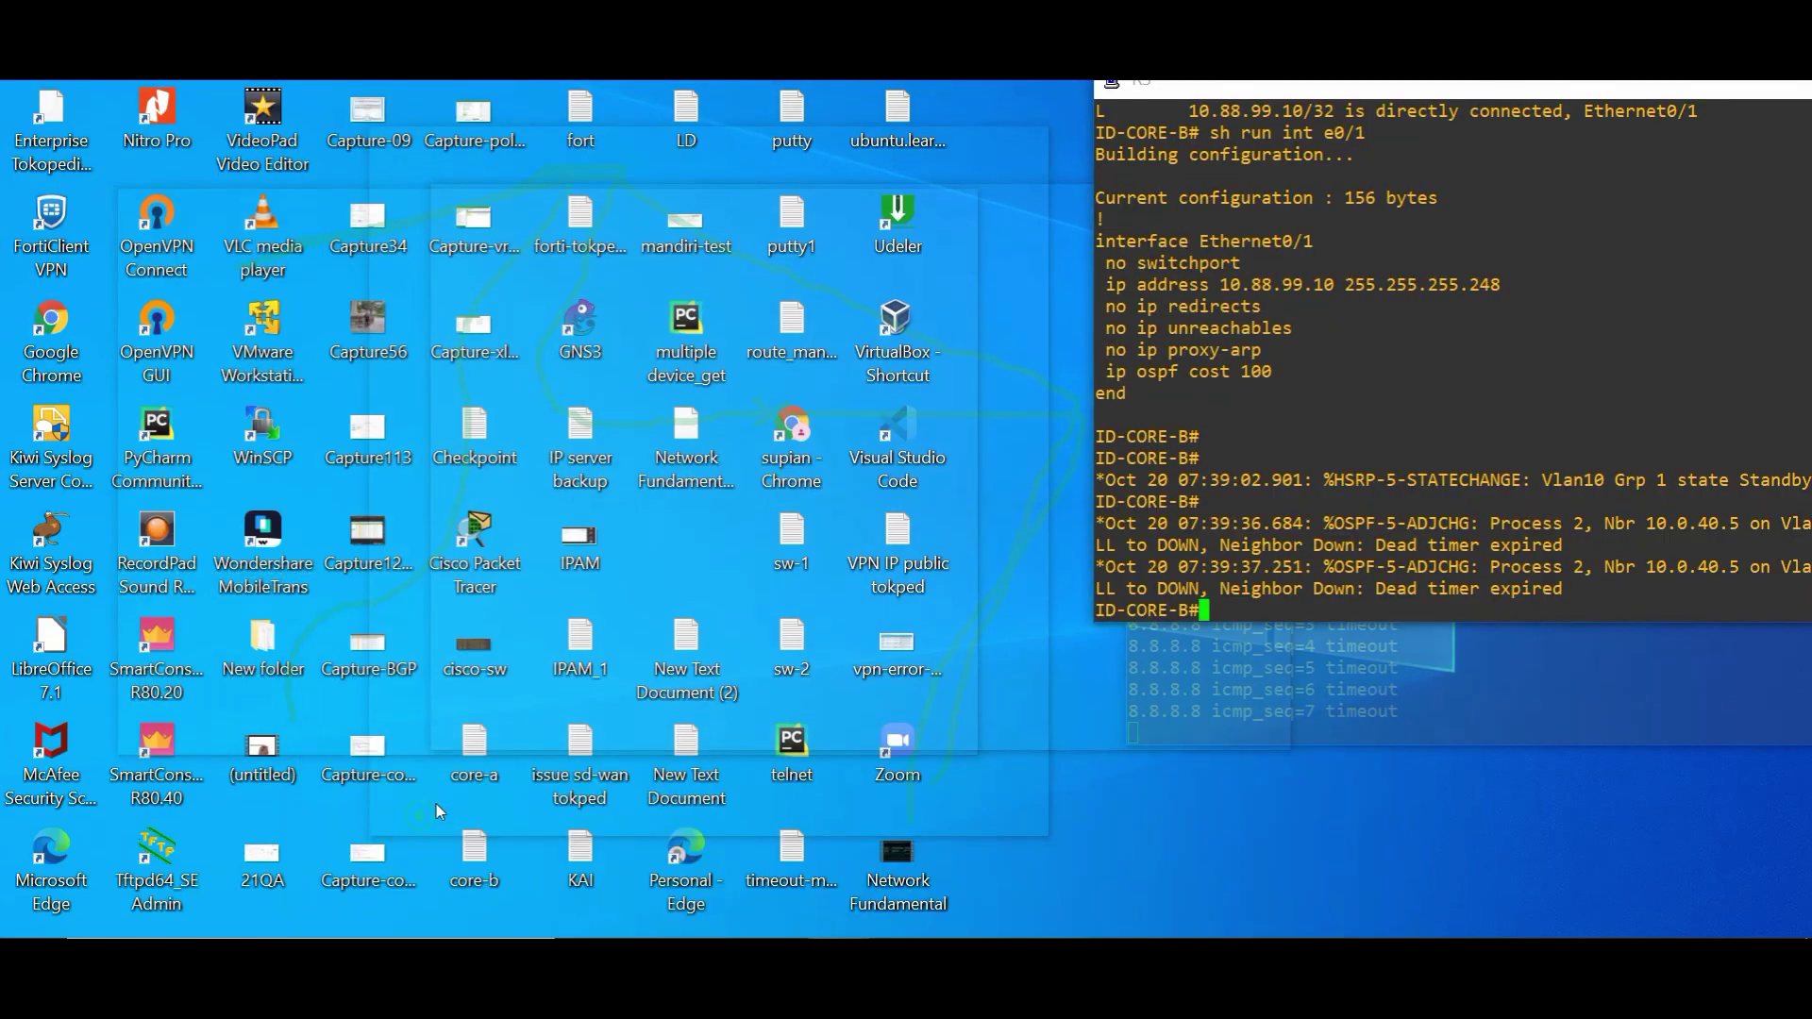
{"action": "left_click", "coordinate": [419, 817]}
{"action": "key", "text": "Return"}
{"action": "key", "text": "Return"}
{"action": "key", "text": "Return"}
{"action": "type", "text": "sh ip route"}
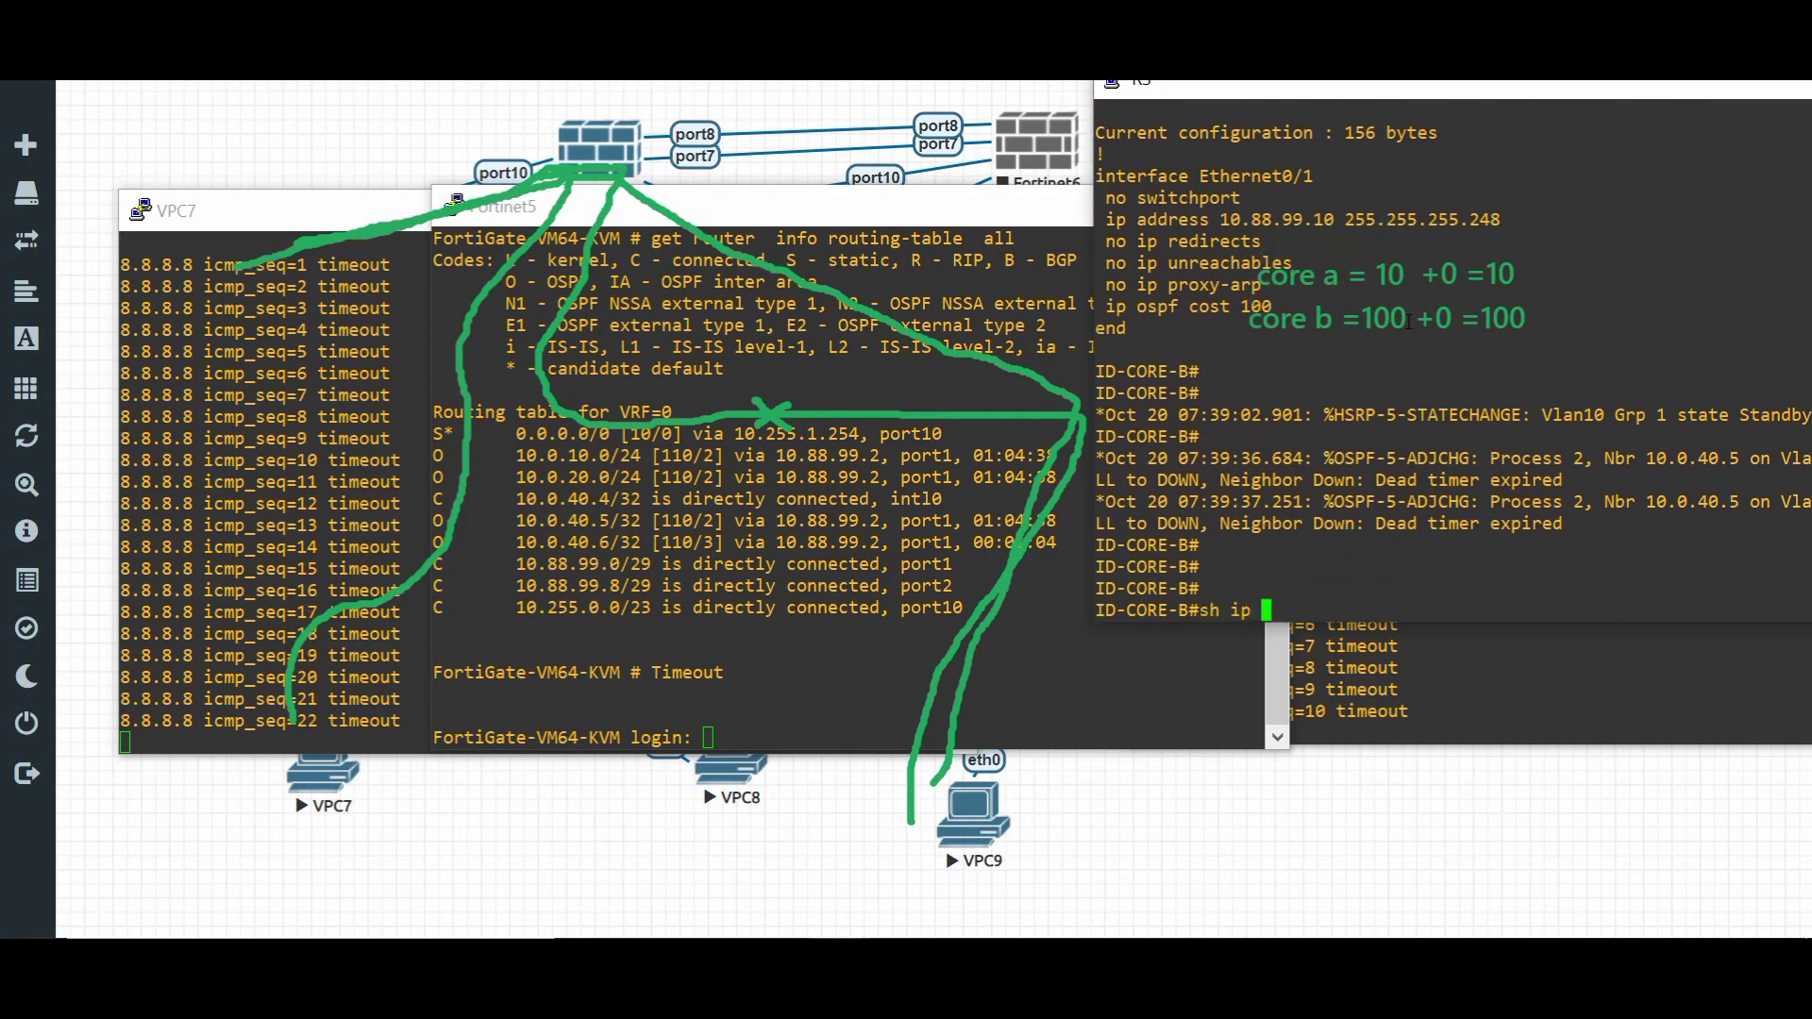
{"action": "key", "text": "Return"}
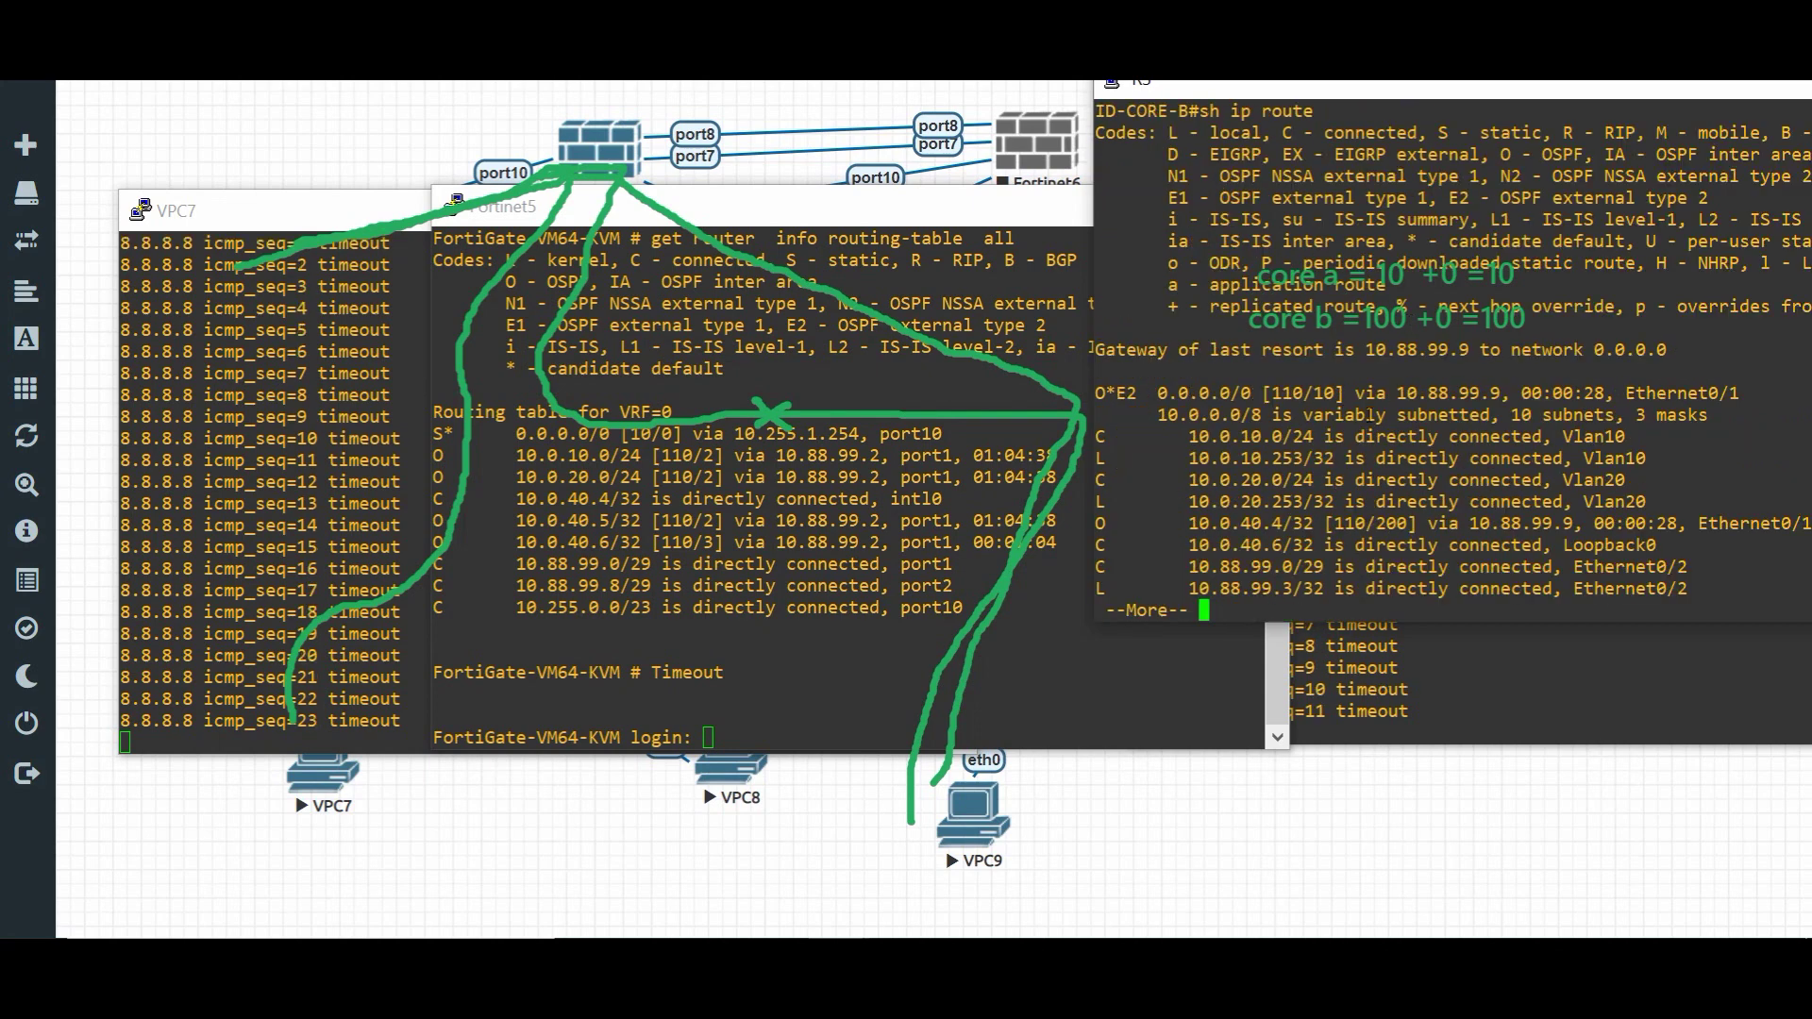
{"action": "left_click_drag", "start_coordinate": [1167, 390], "coordinate": [1498, 391]}
{"action": "left_click", "coordinate": [1358, 651]}
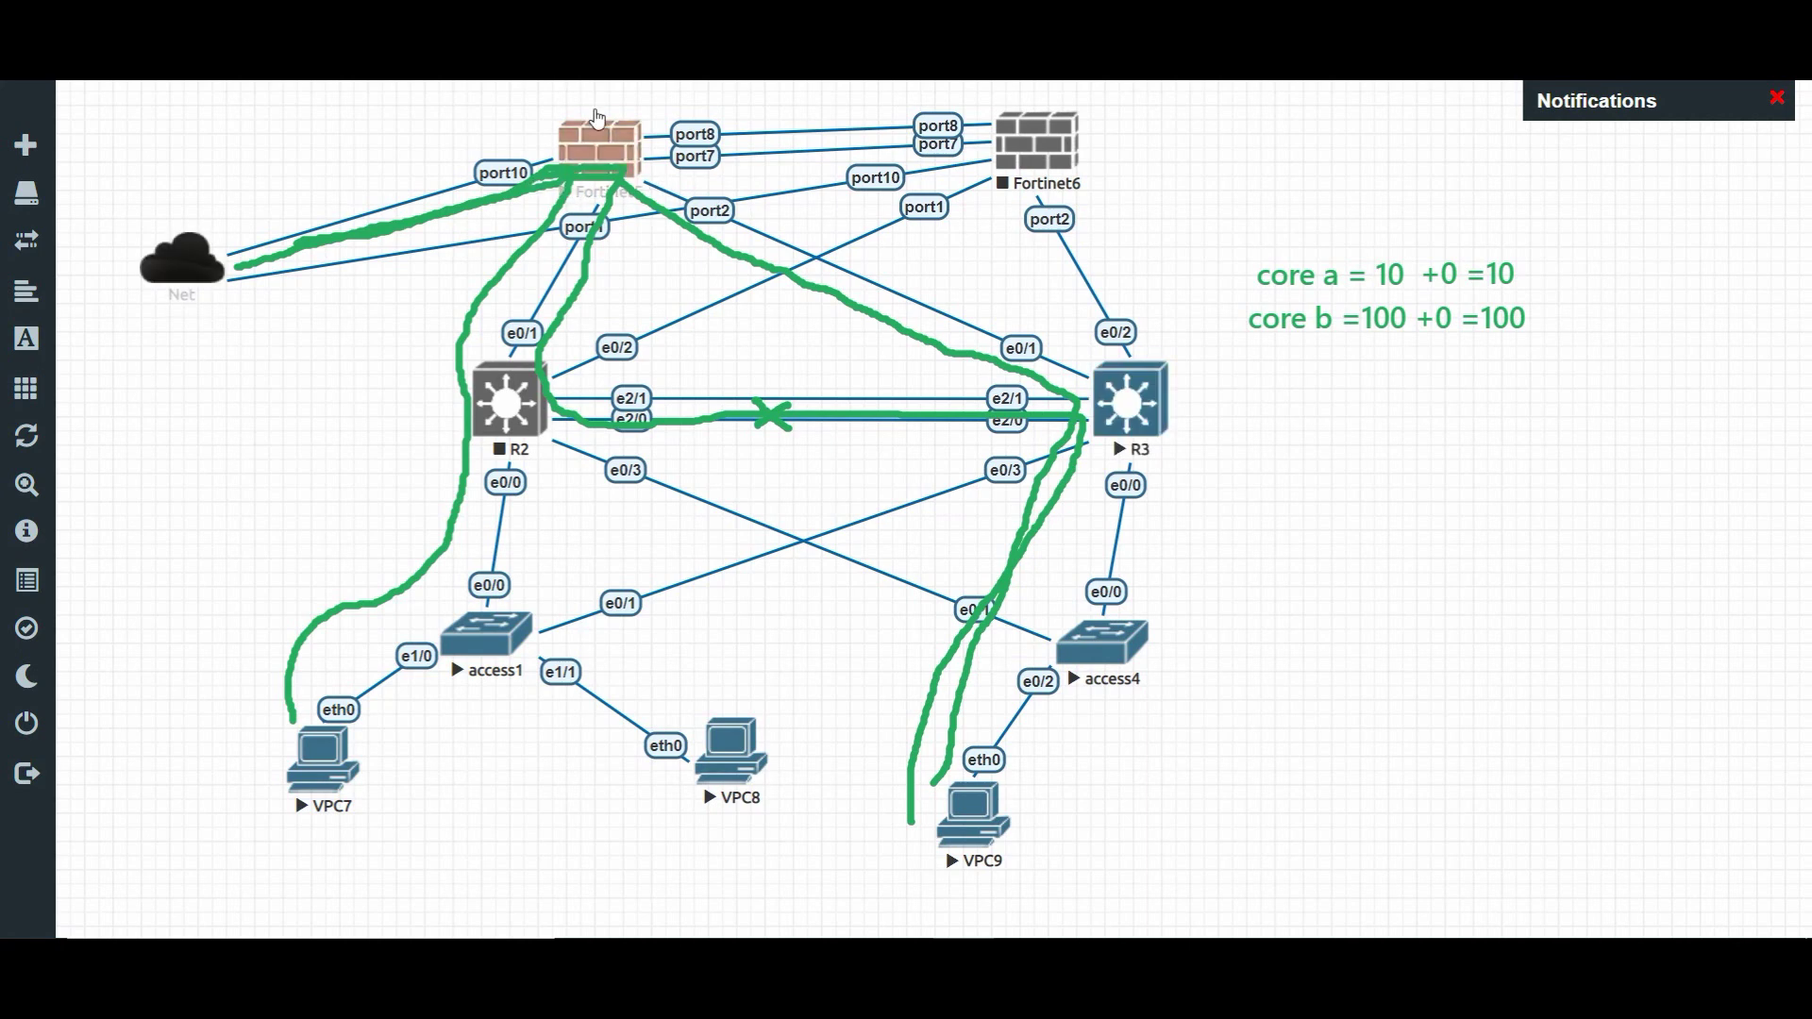
- Log in to the FortiGate web GUI with saved credentials, skip setup, and open Firewall Policy
{"action": "key", "text": "alt+Tab"}
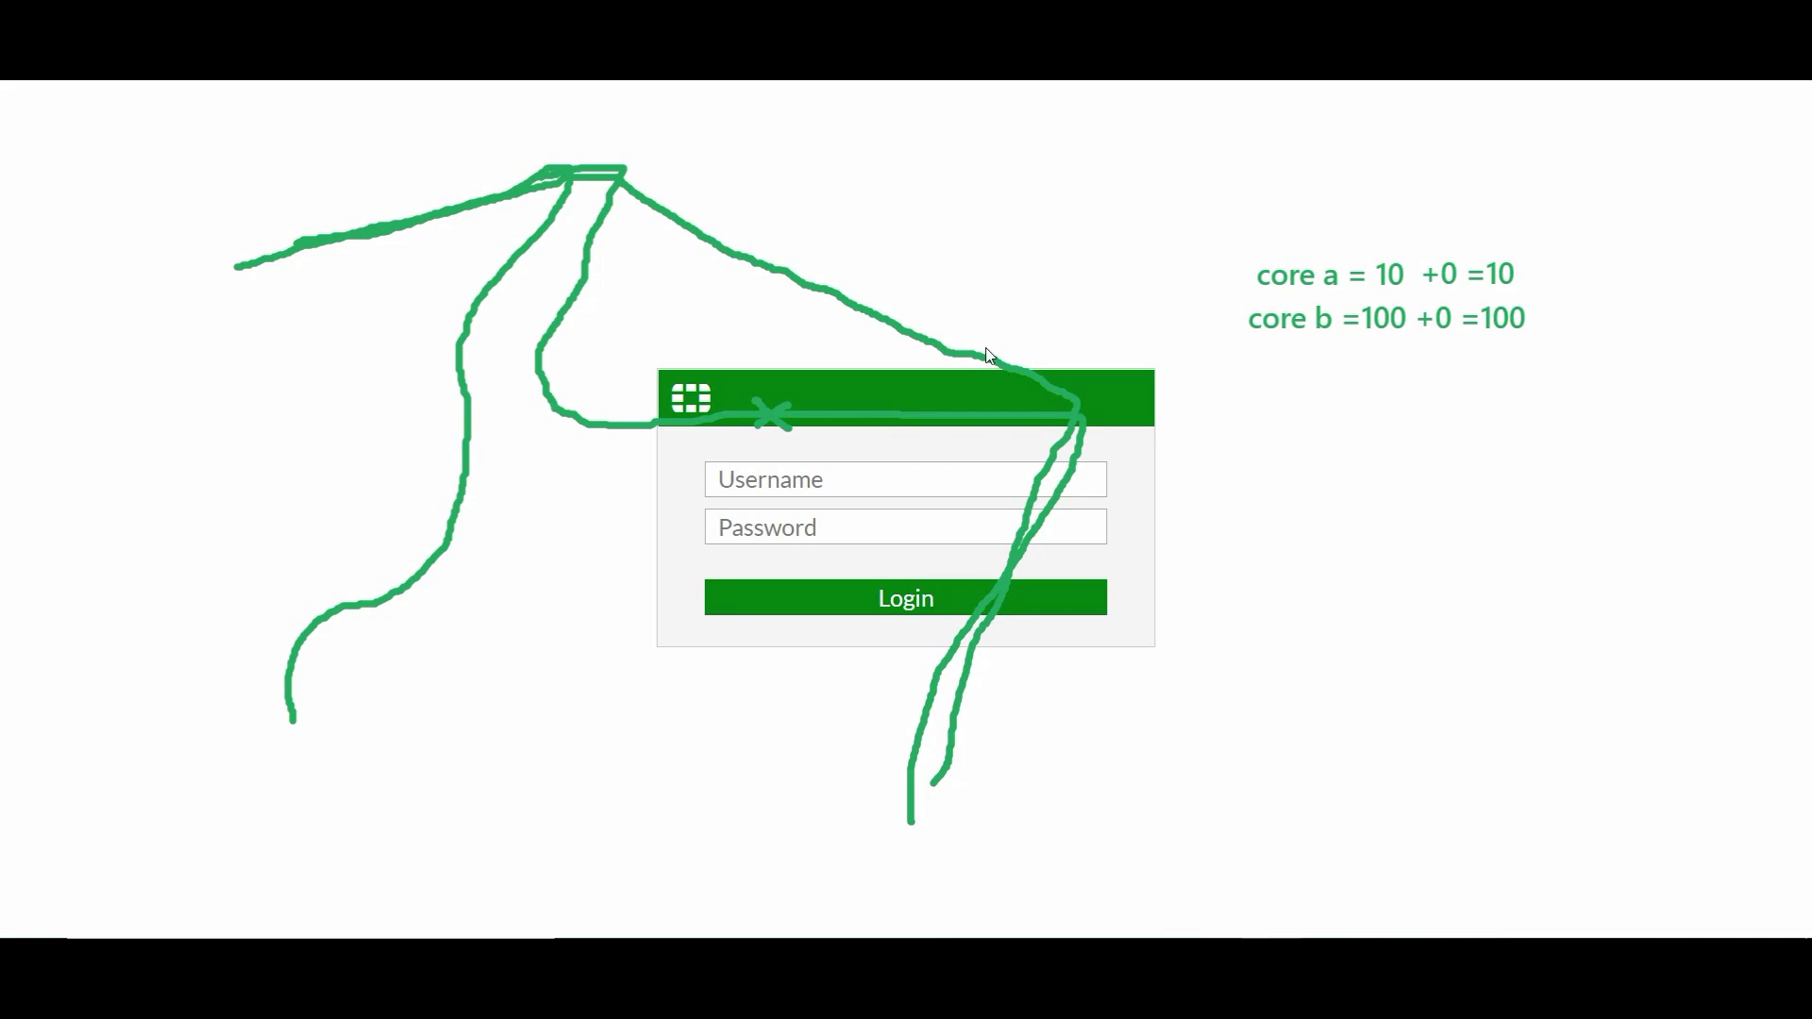
{"action": "left_click", "coordinate": [819, 473]}
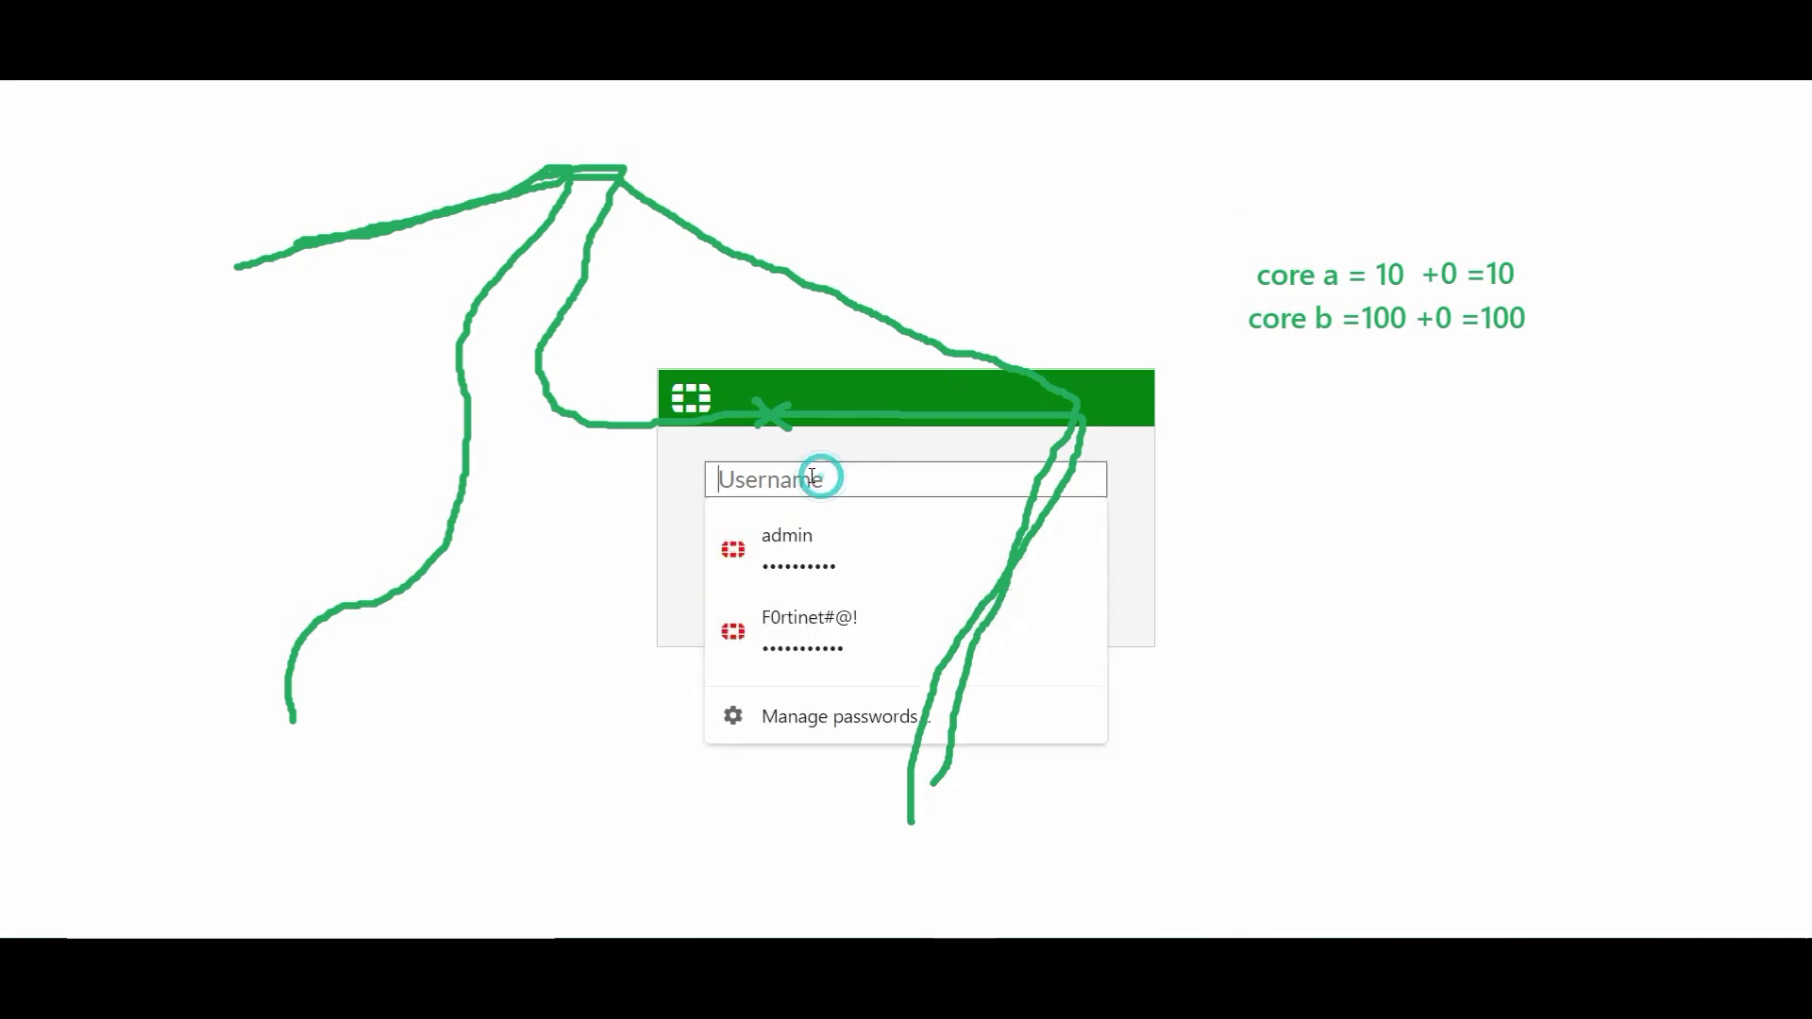
{"action": "left_click", "coordinate": [780, 540]}
{"action": "left_click", "coordinate": [827, 608]}
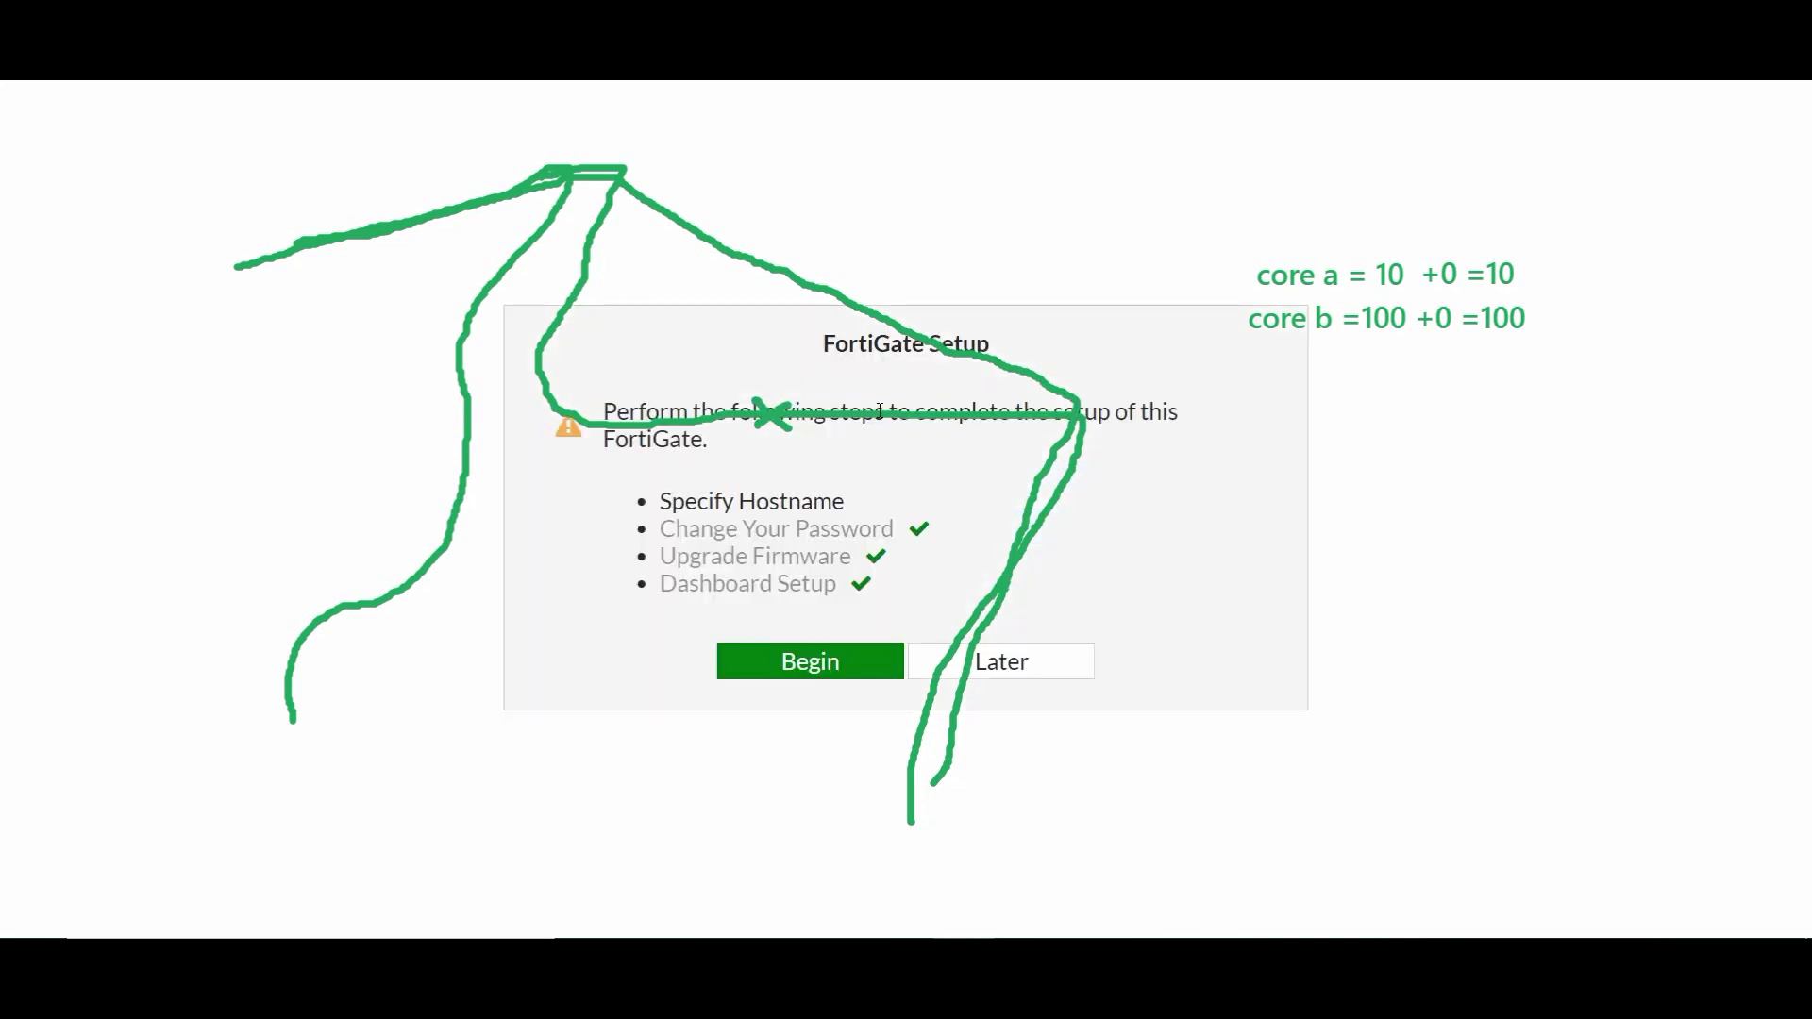
{"action": "left_click", "coordinate": [986, 660]}
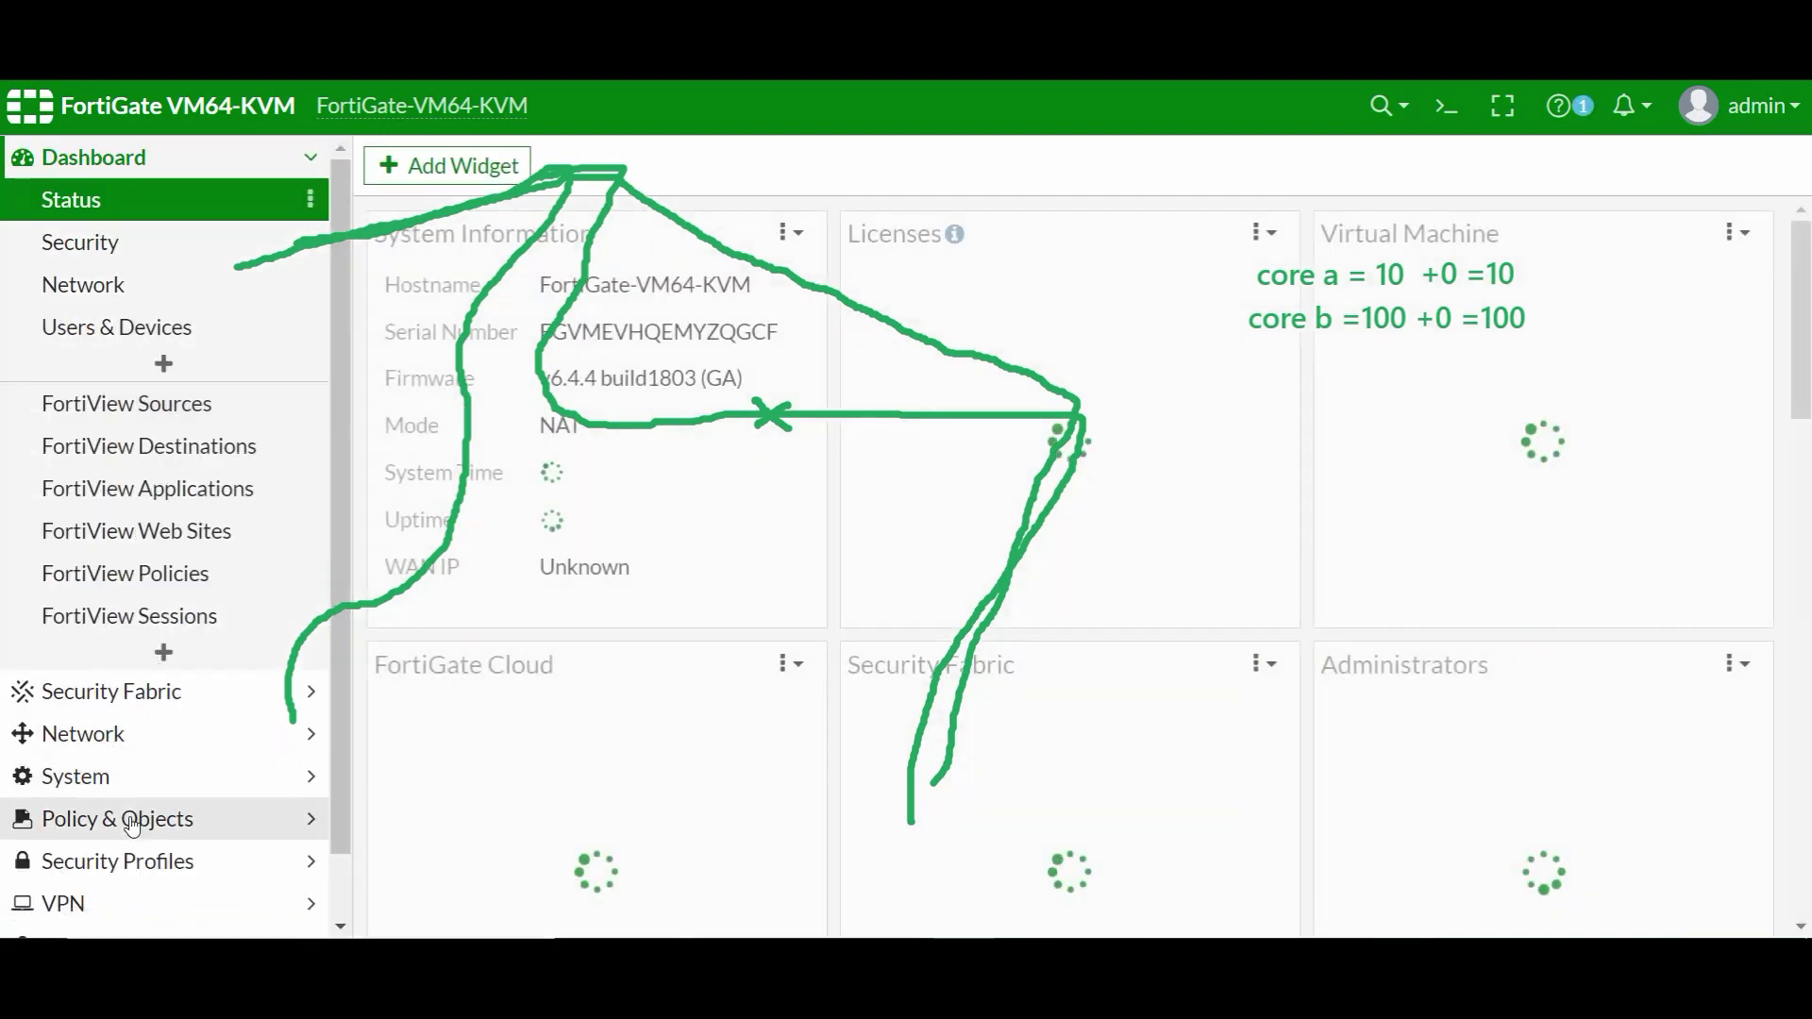
{"action": "left_click", "coordinate": [132, 824]}
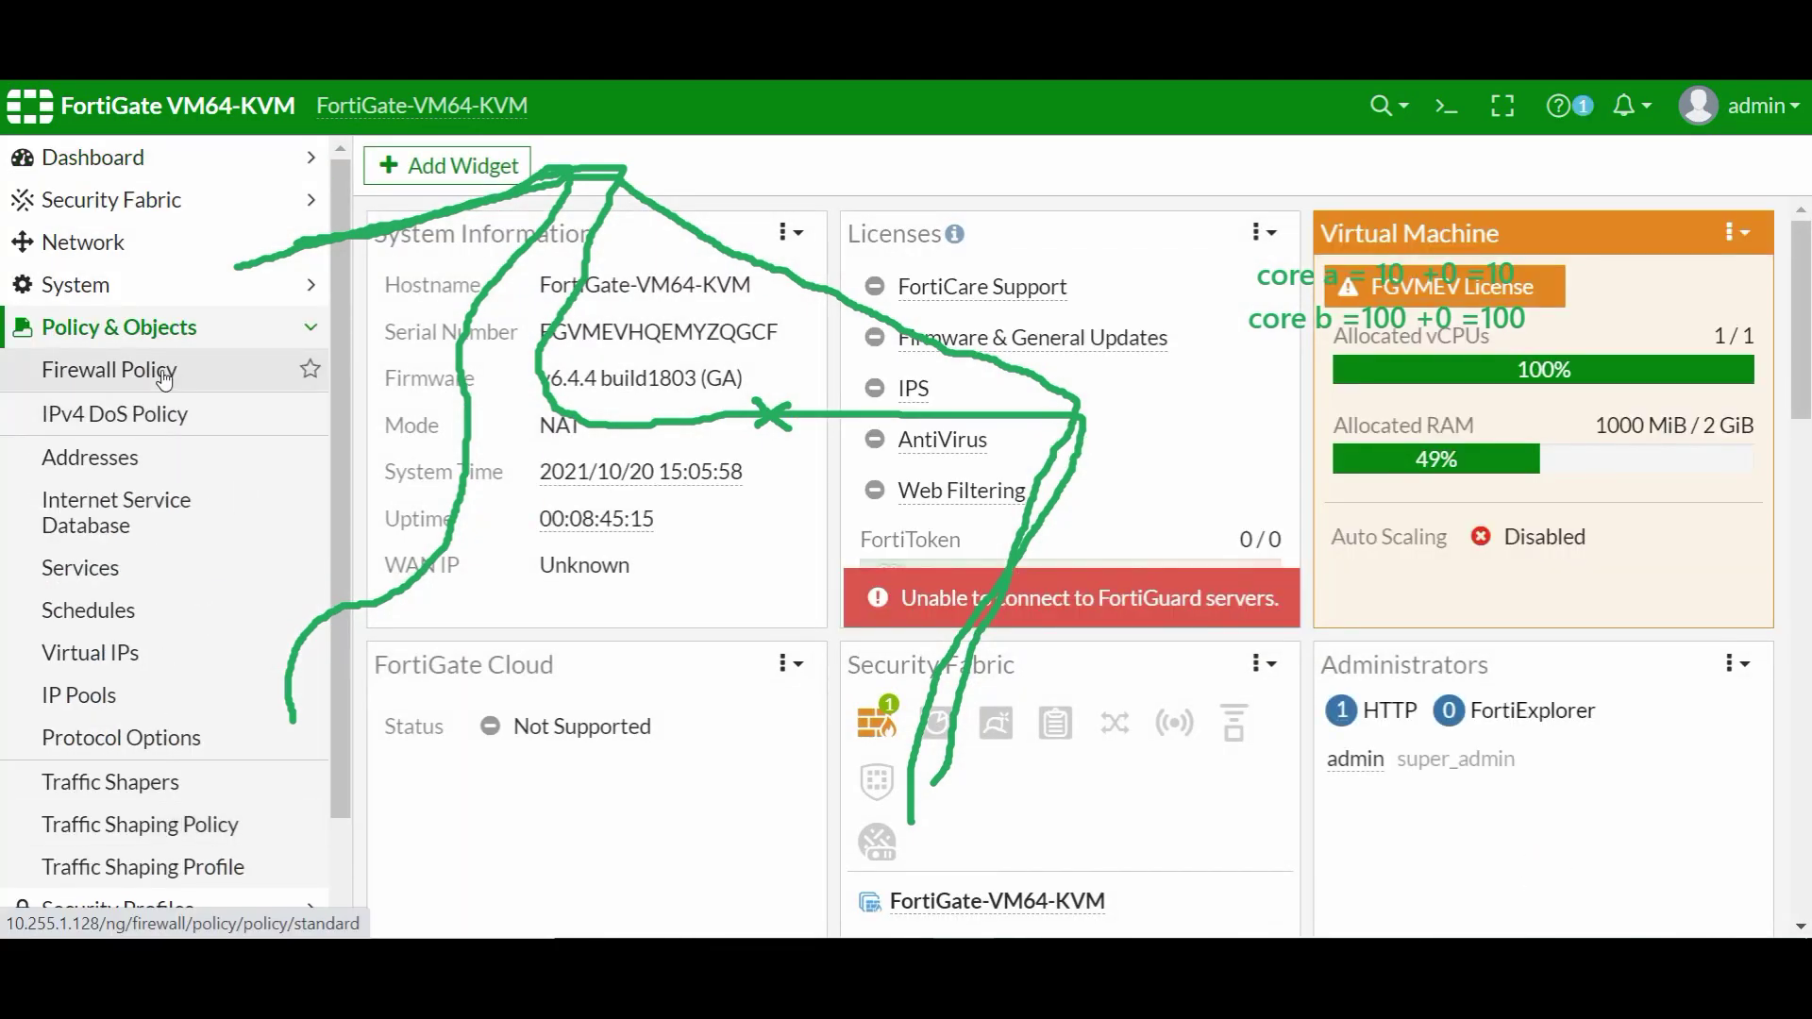
{"action": "left_click", "coordinate": [165, 378]}
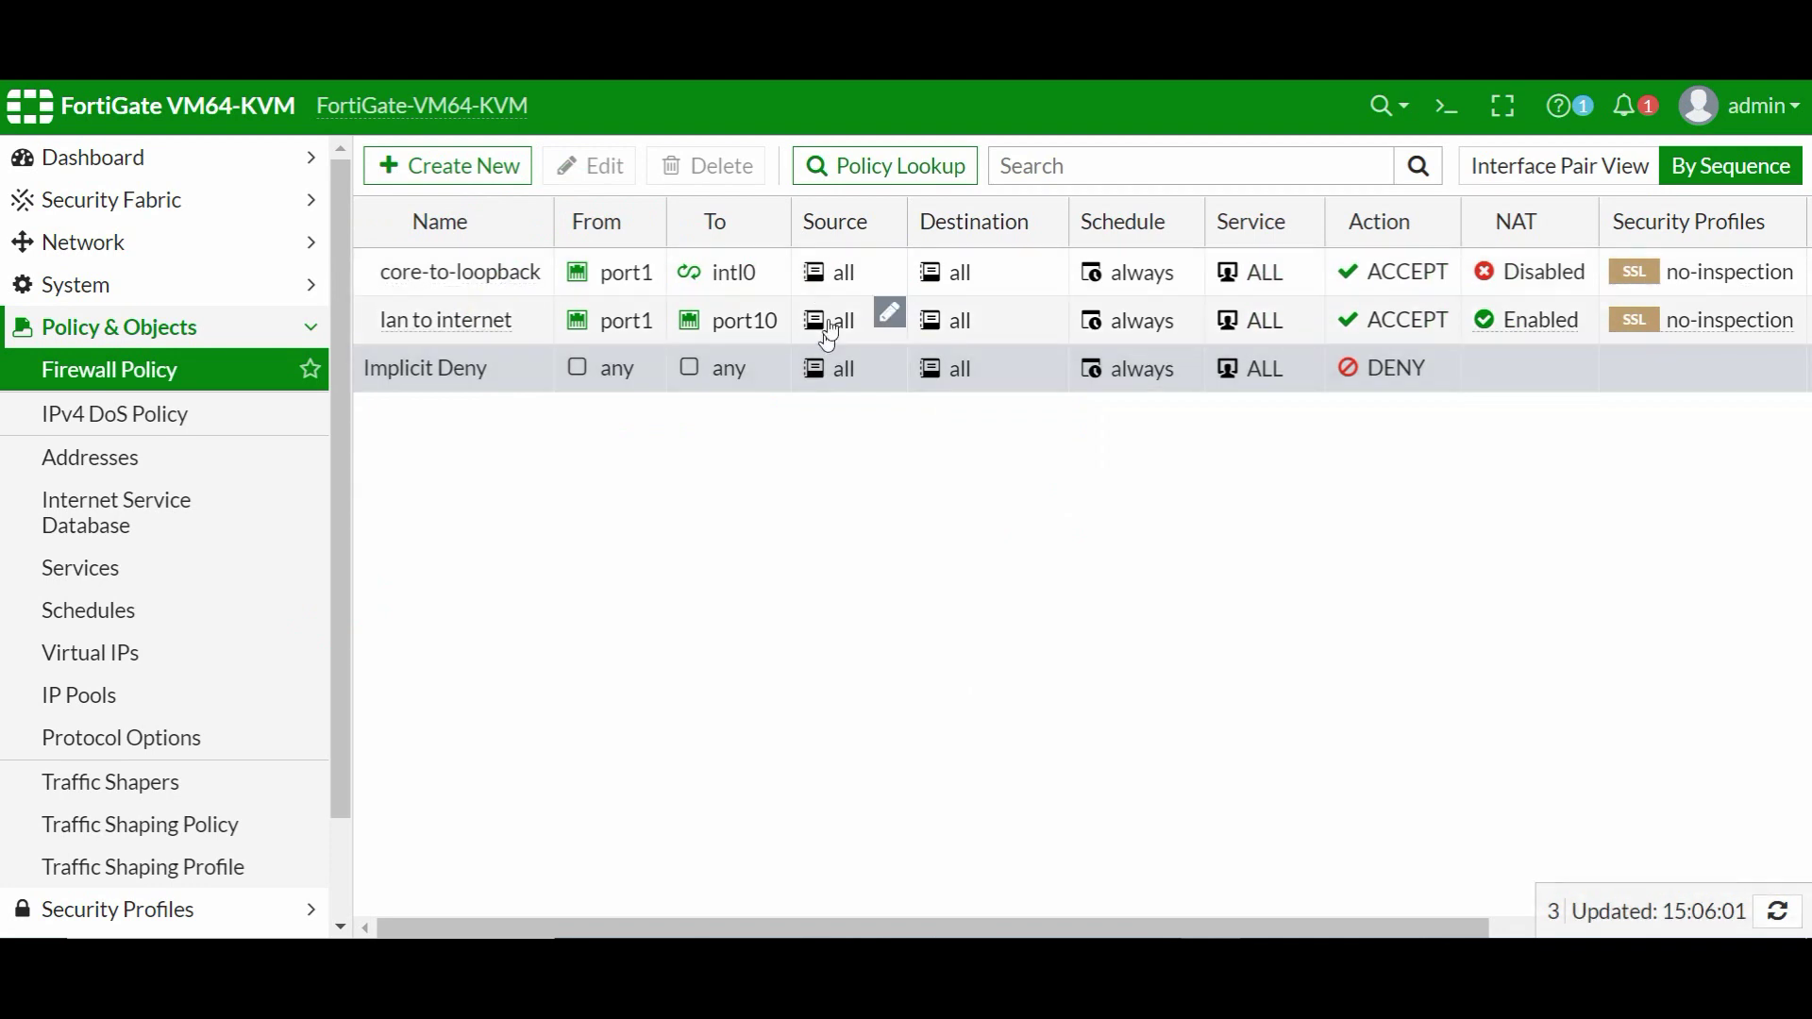
- Start a new policy named lan-core-b-internet from port2 to port10
{"action": "left_click", "coordinate": [468, 172]}
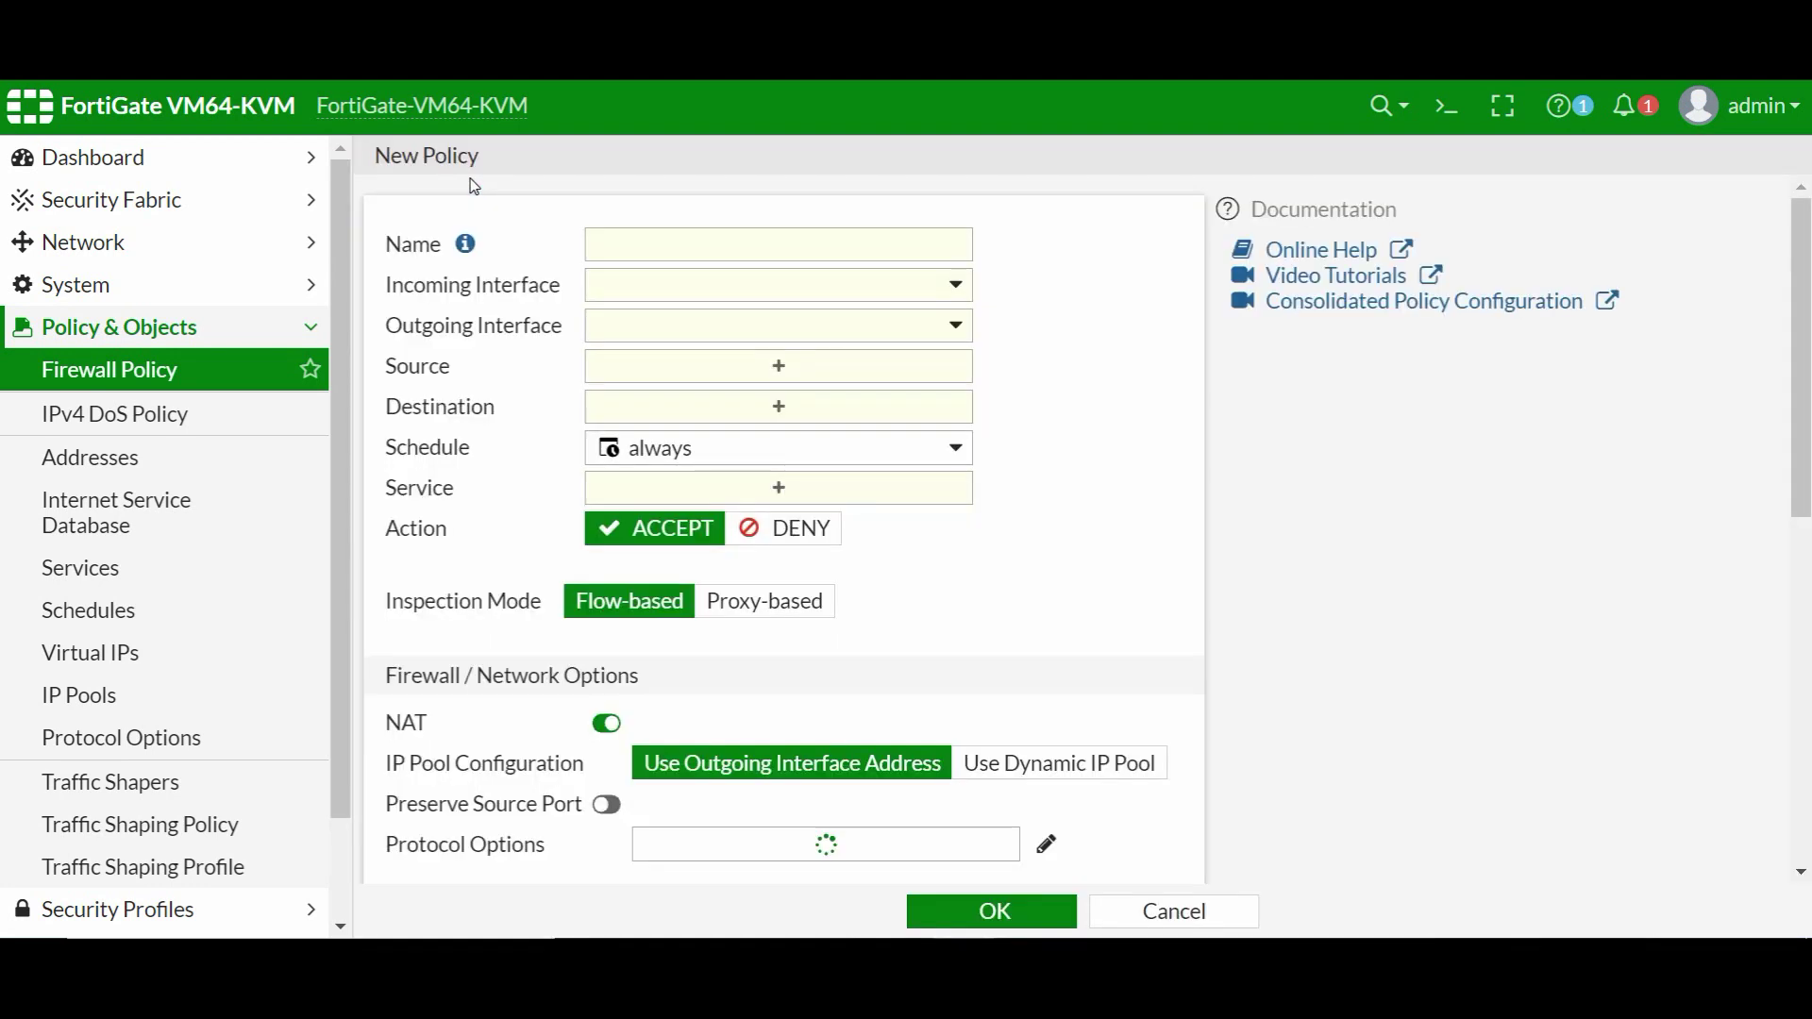
{"action": "left_click", "coordinate": [686, 234]}
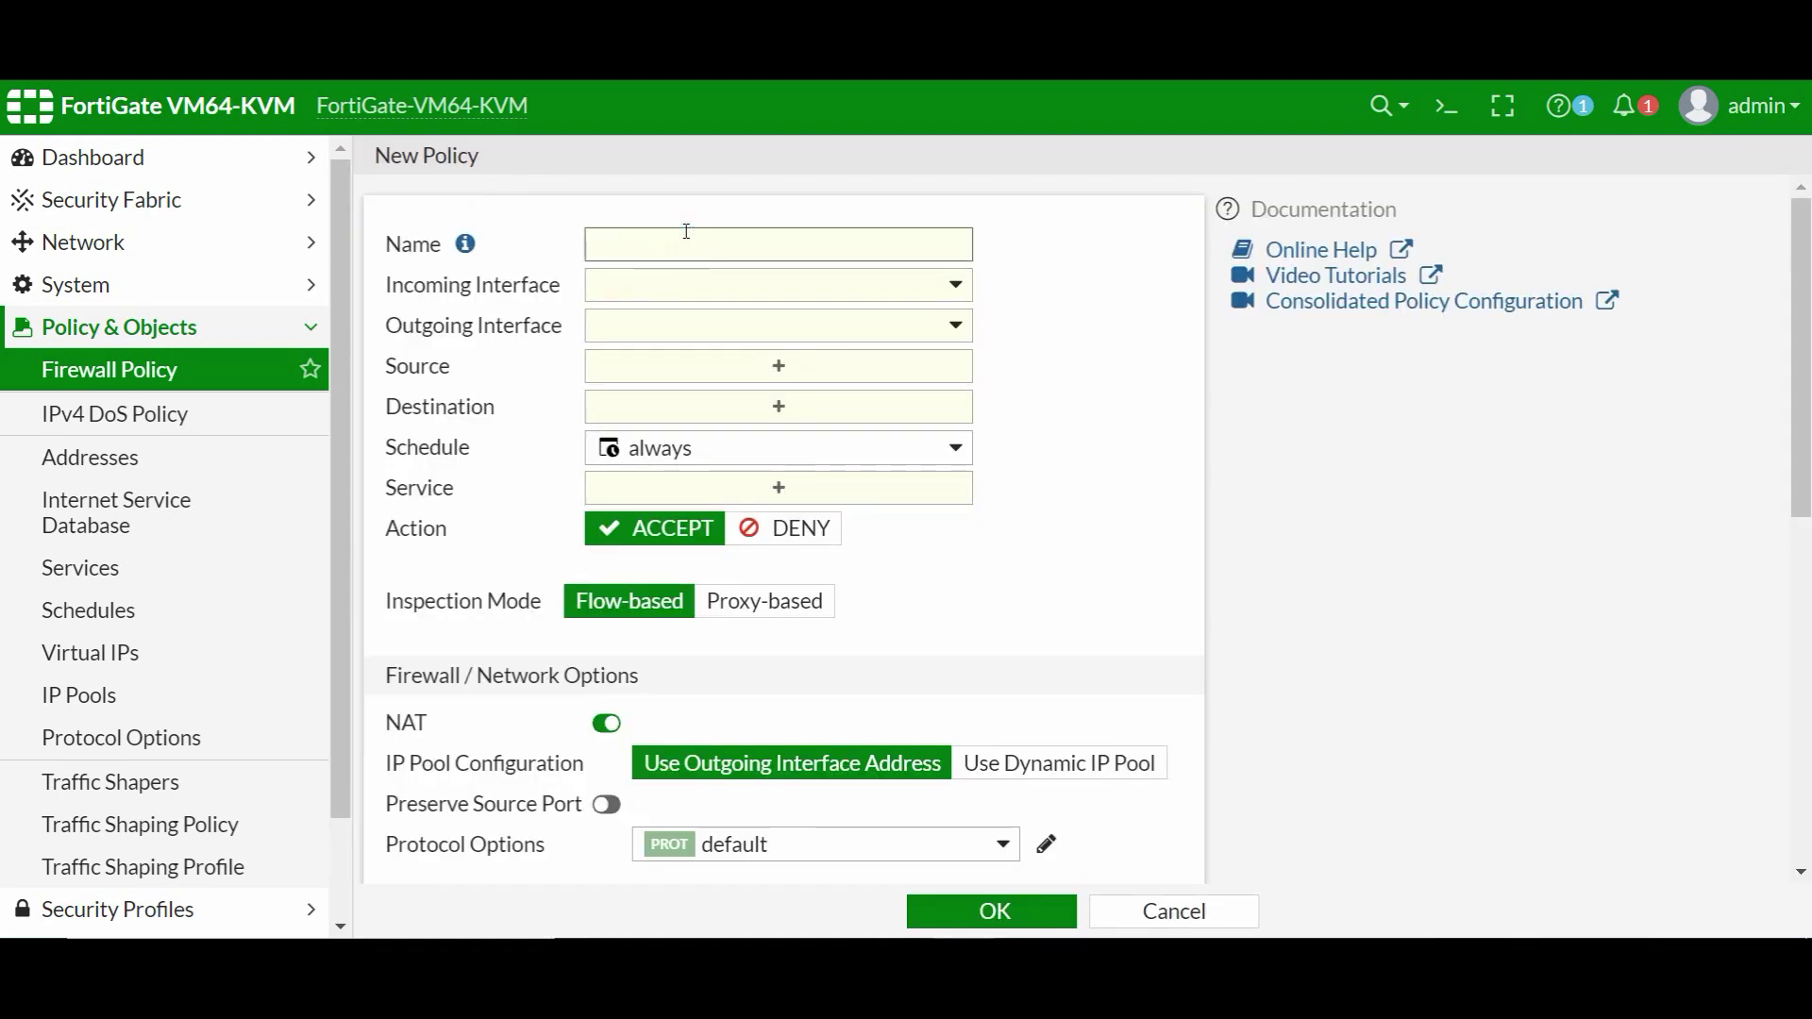
{"action": "type", "text": "lan-core-b-internet"}
{"action": "left_click", "coordinate": [695, 281]}
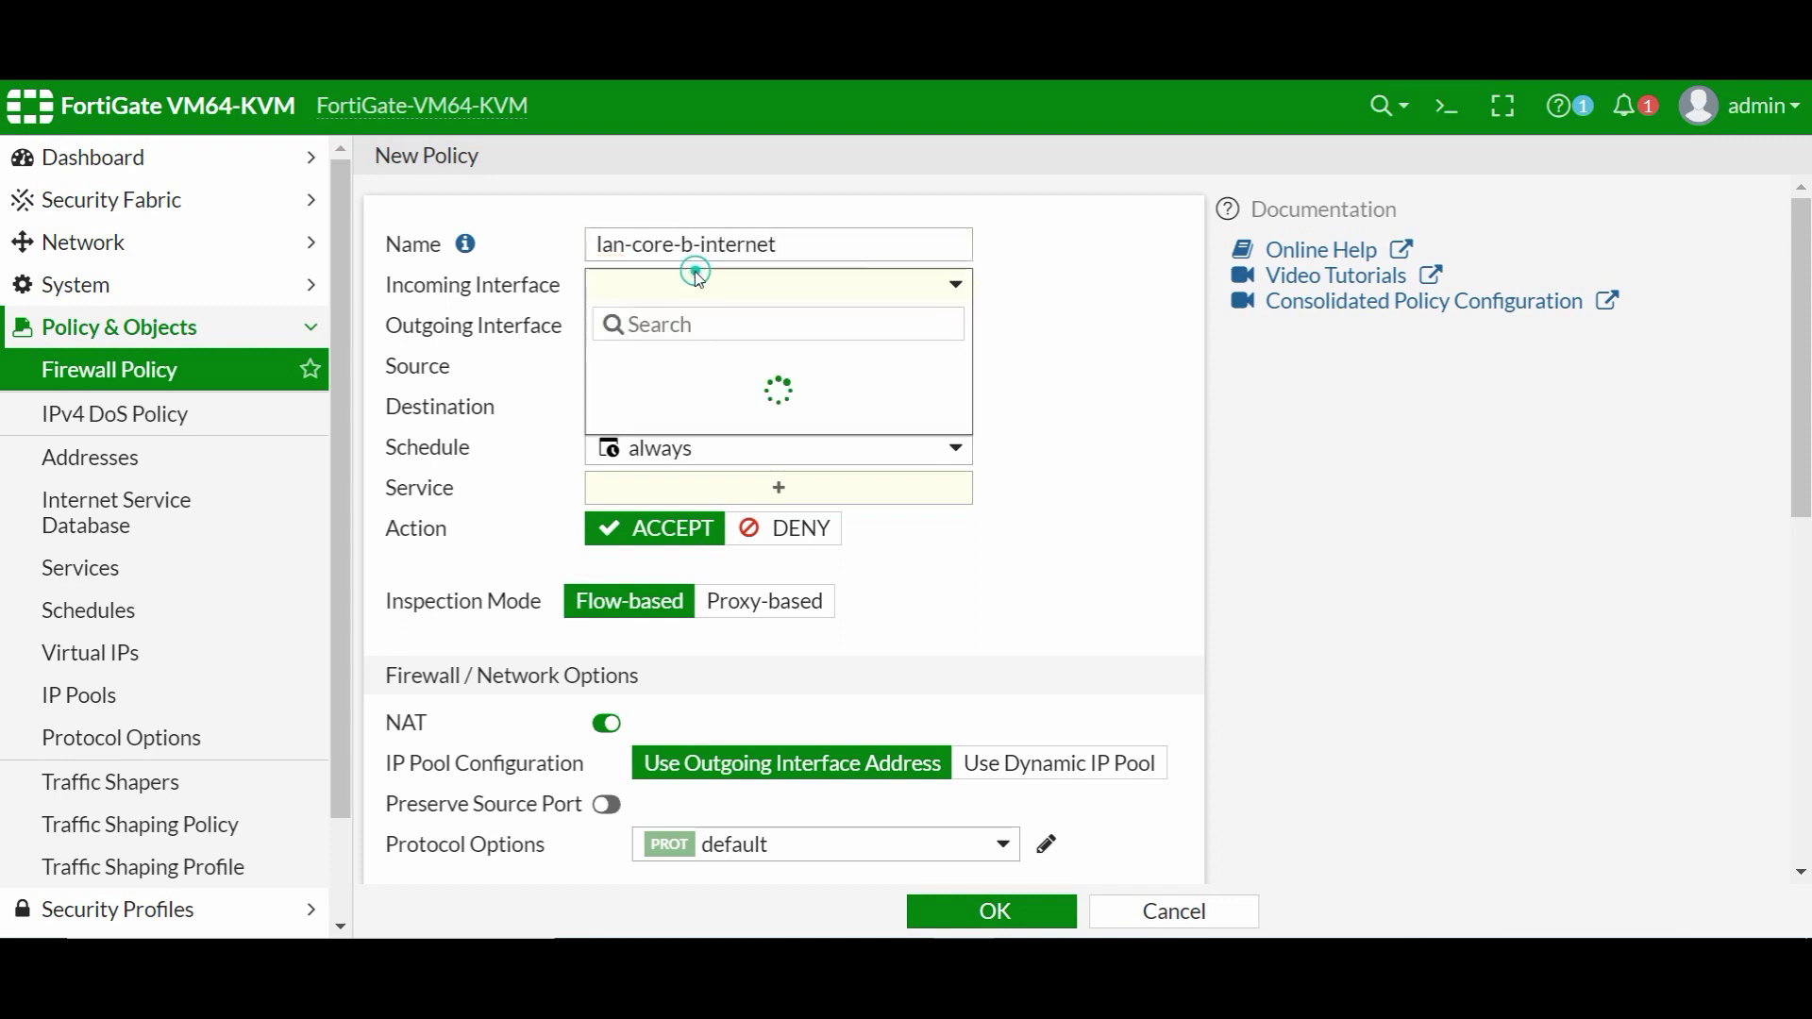
{"action": "left_click", "coordinate": [675, 433]}
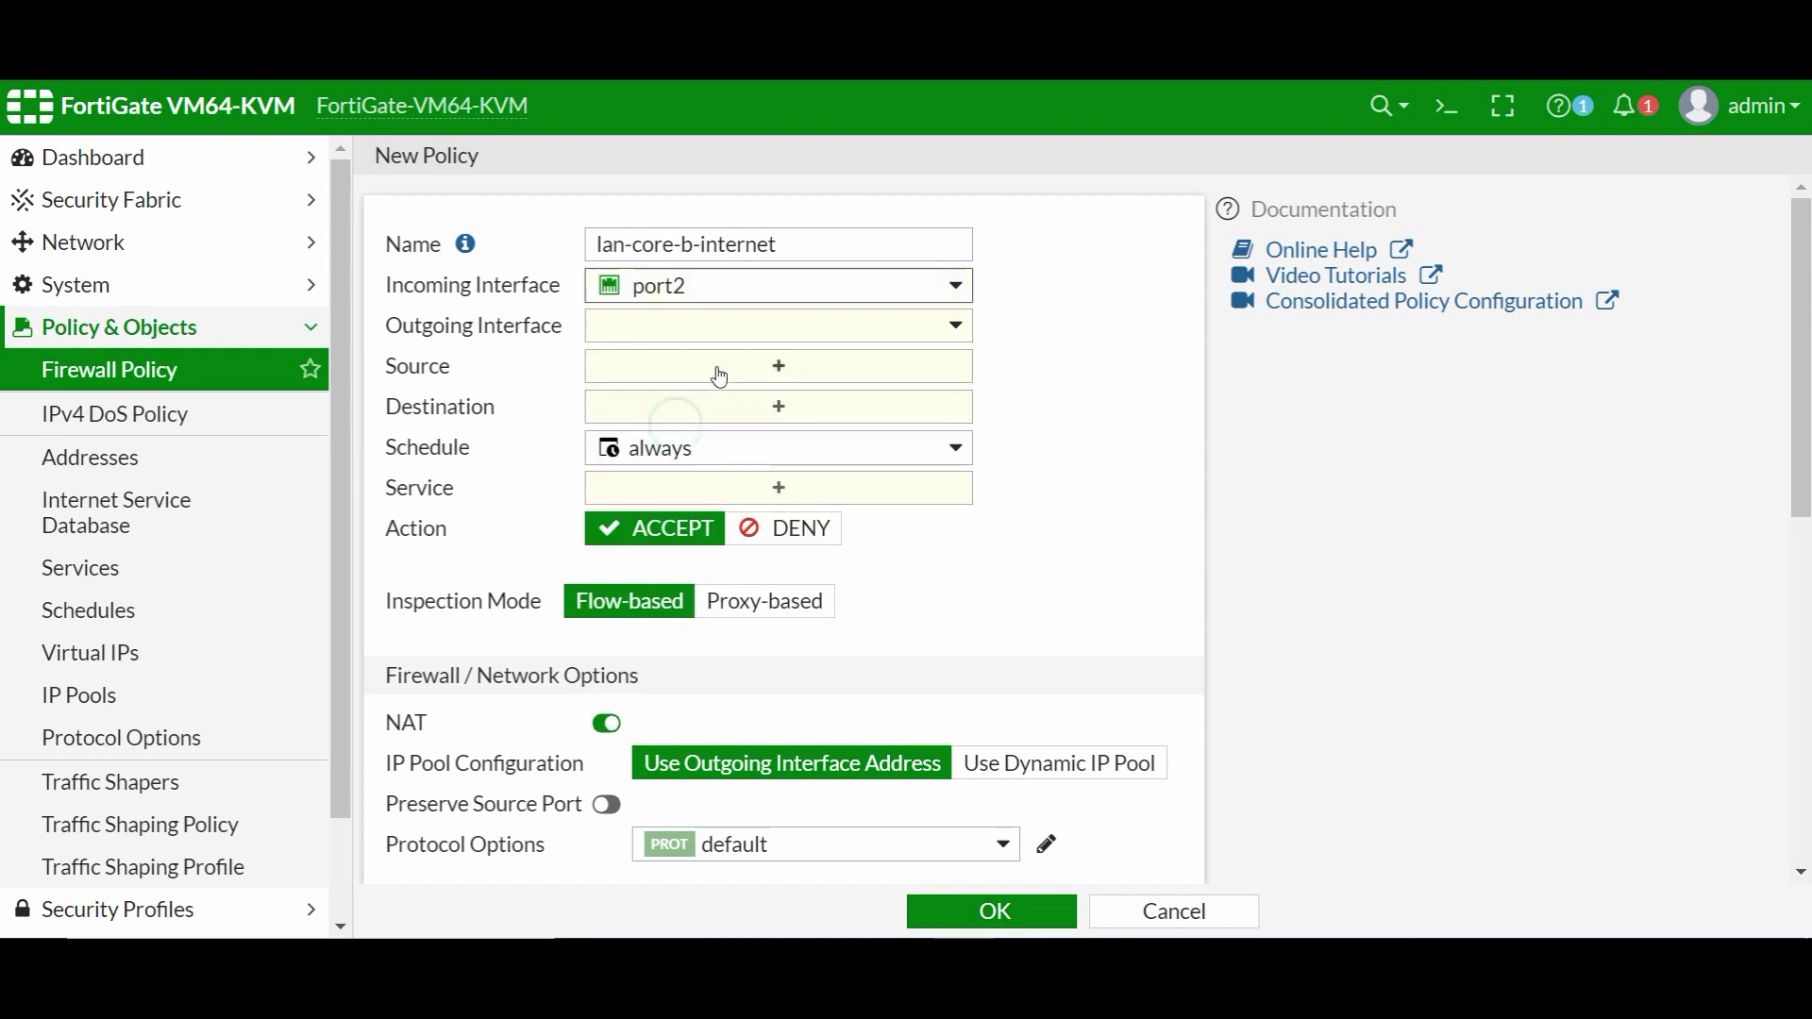
{"action": "left_click", "coordinate": [740, 330]}
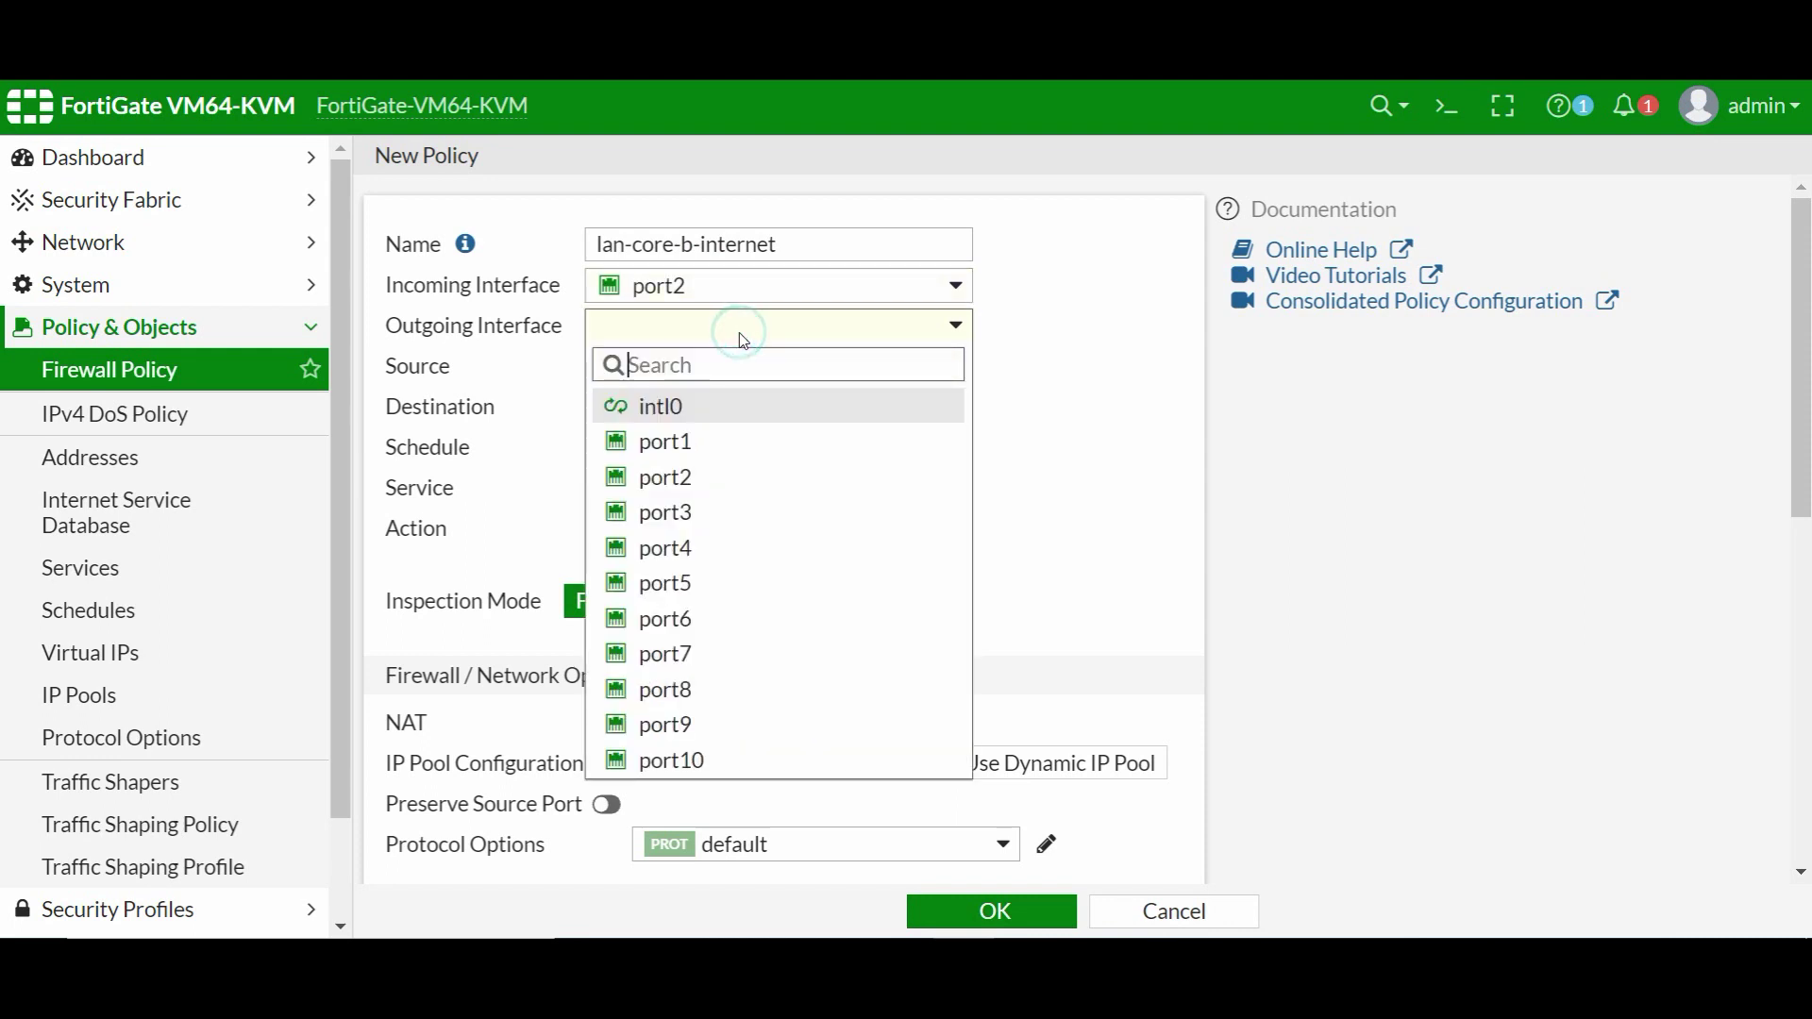
{"action": "left_click", "coordinate": [688, 760]}
- Set source and destination to all, service ALL, log all sessions, and save the policy
{"action": "left_click", "coordinate": [827, 371]}
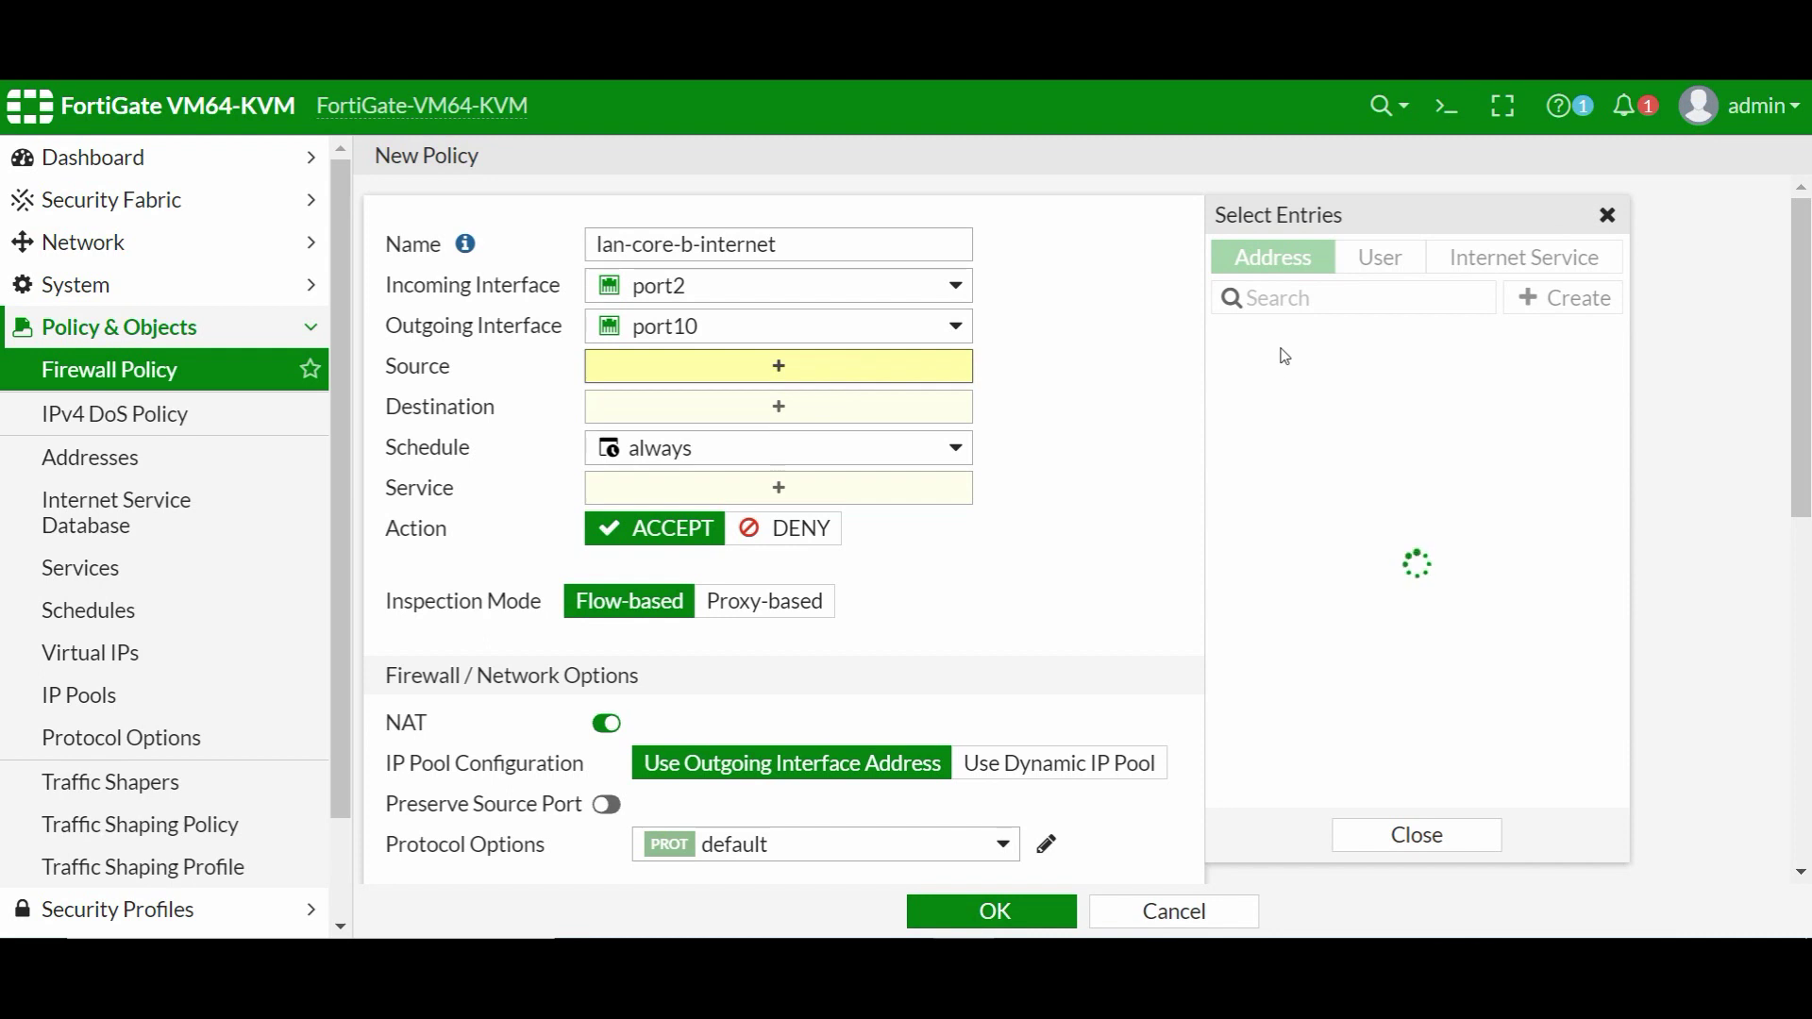
{"action": "left_click", "coordinate": [1286, 375]}
{"action": "left_click", "coordinate": [897, 432]}
{"action": "left_click", "coordinate": [1279, 376]}
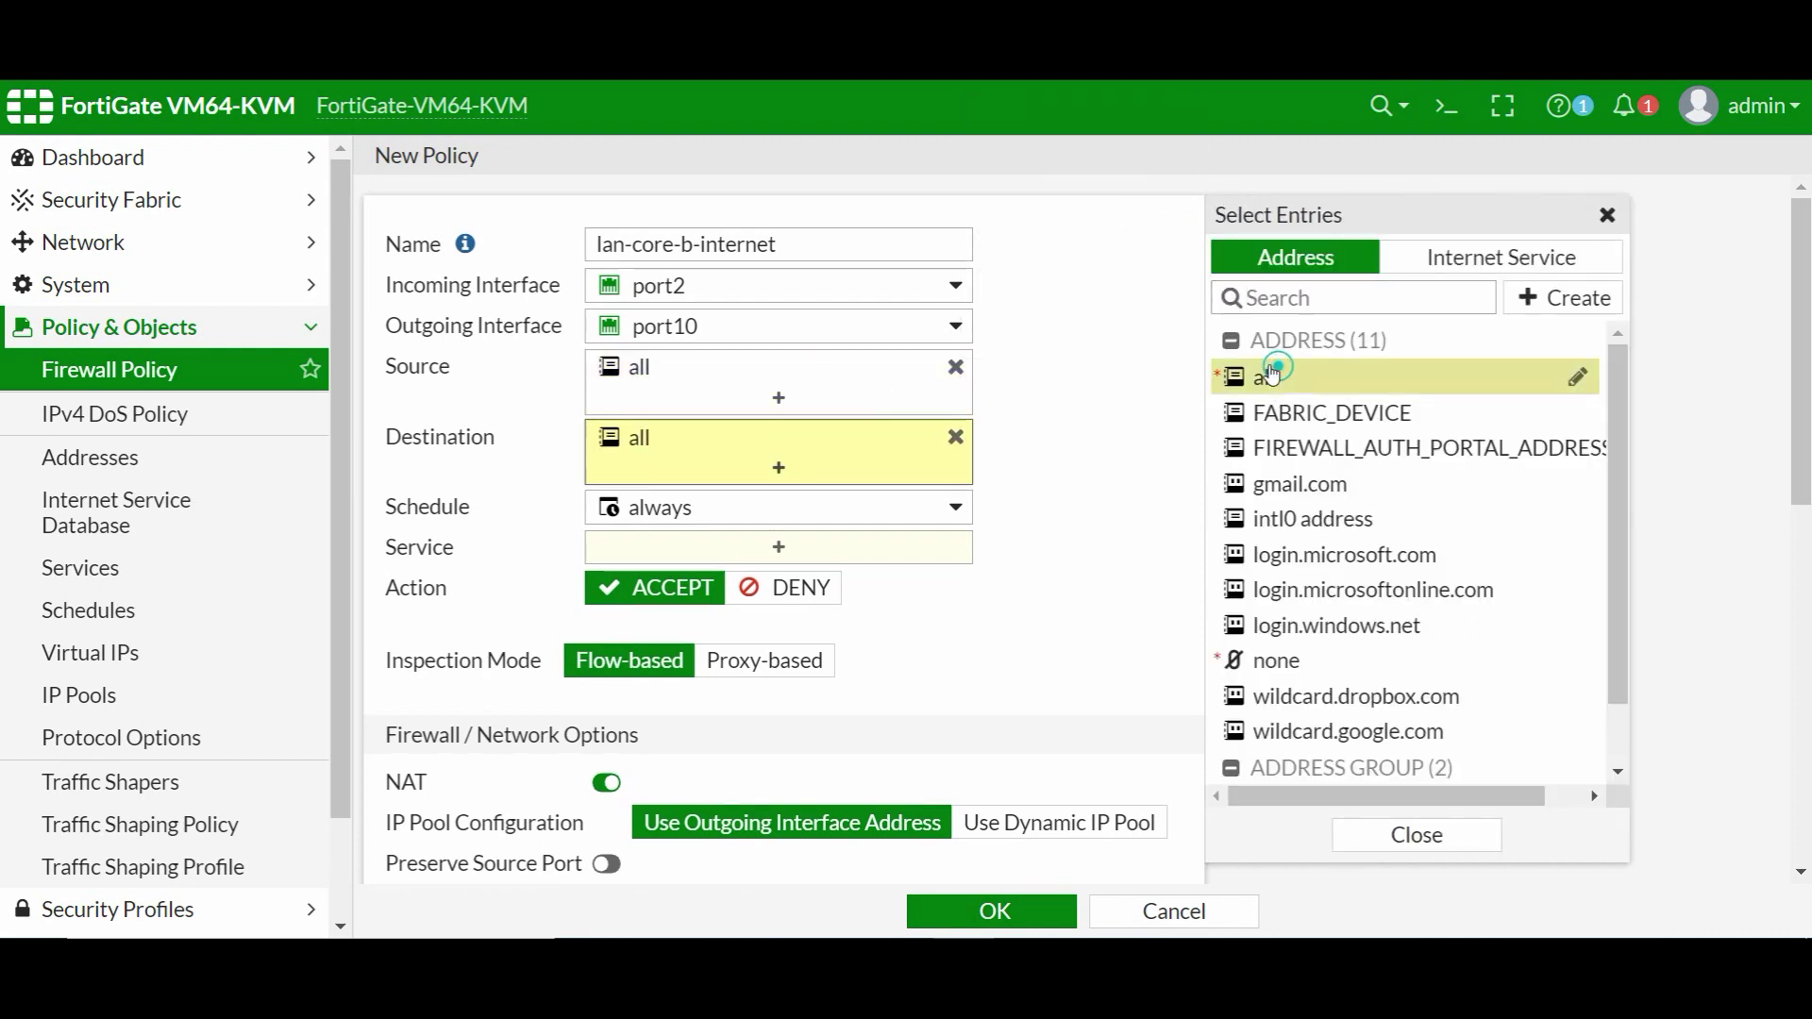
{"action": "left_click", "coordinate": [822, 558]}
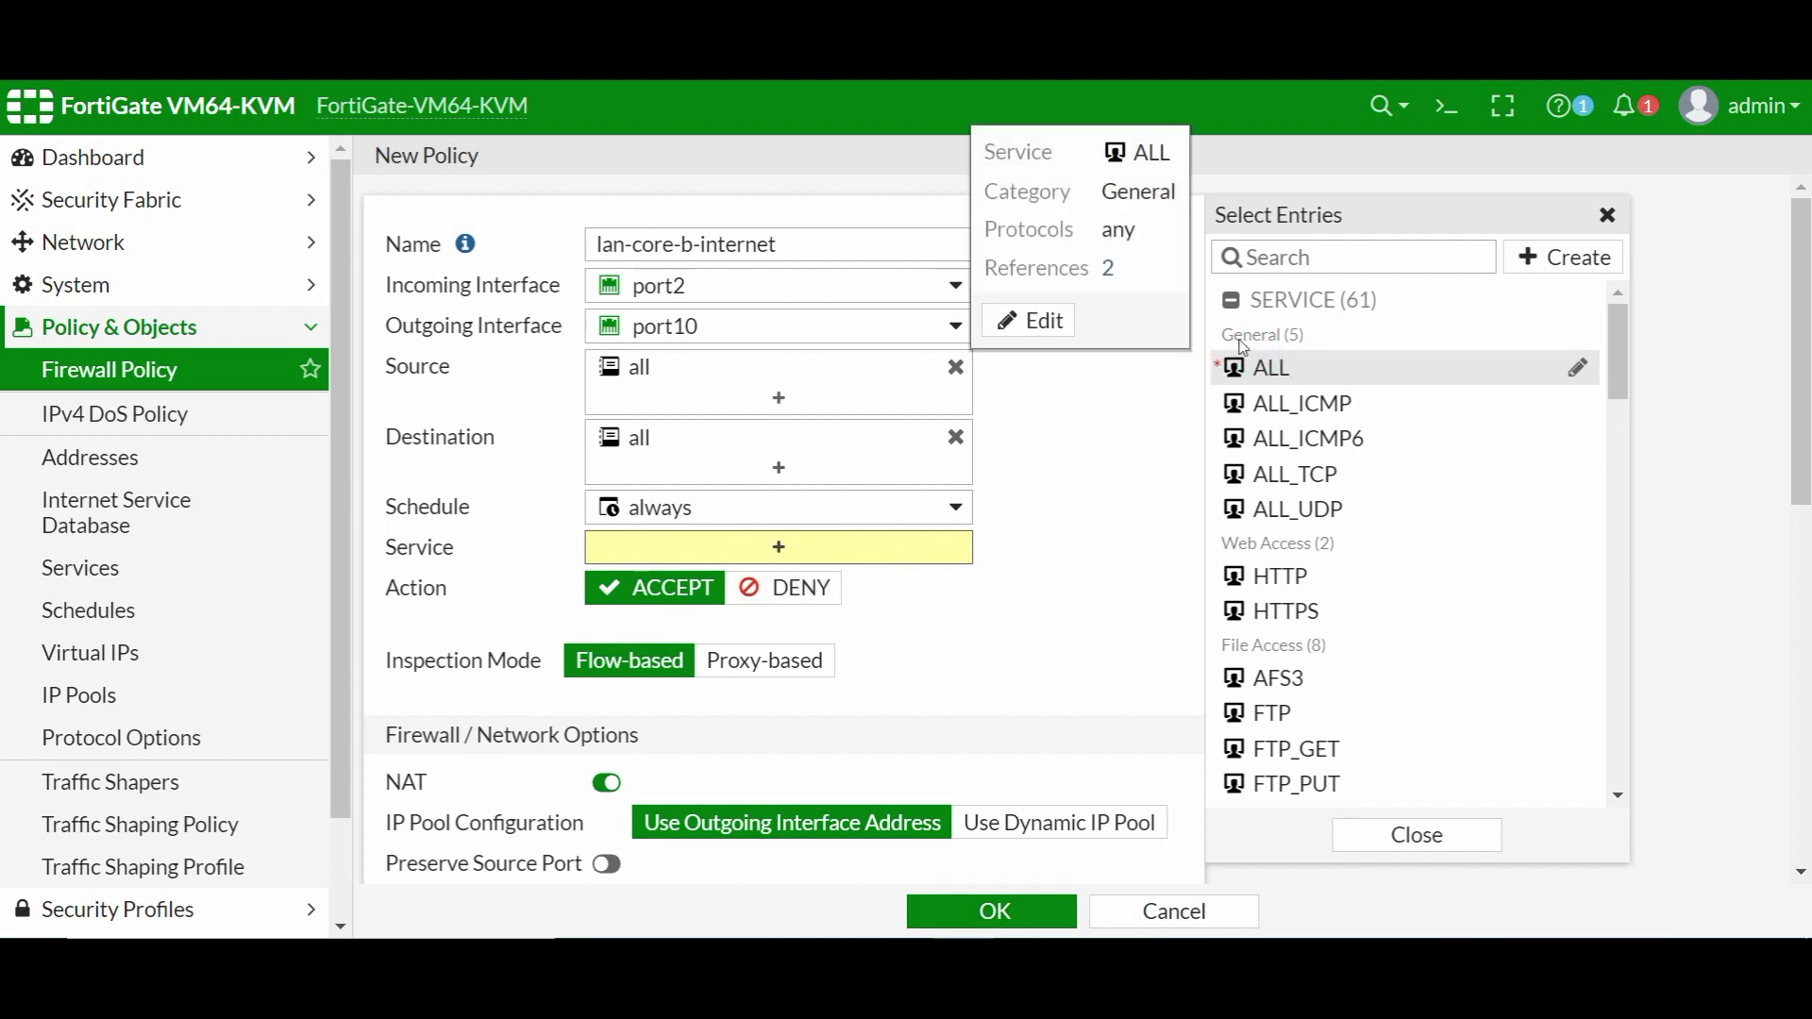
{"action": "left_click", "coordinate": [1276, 381]}
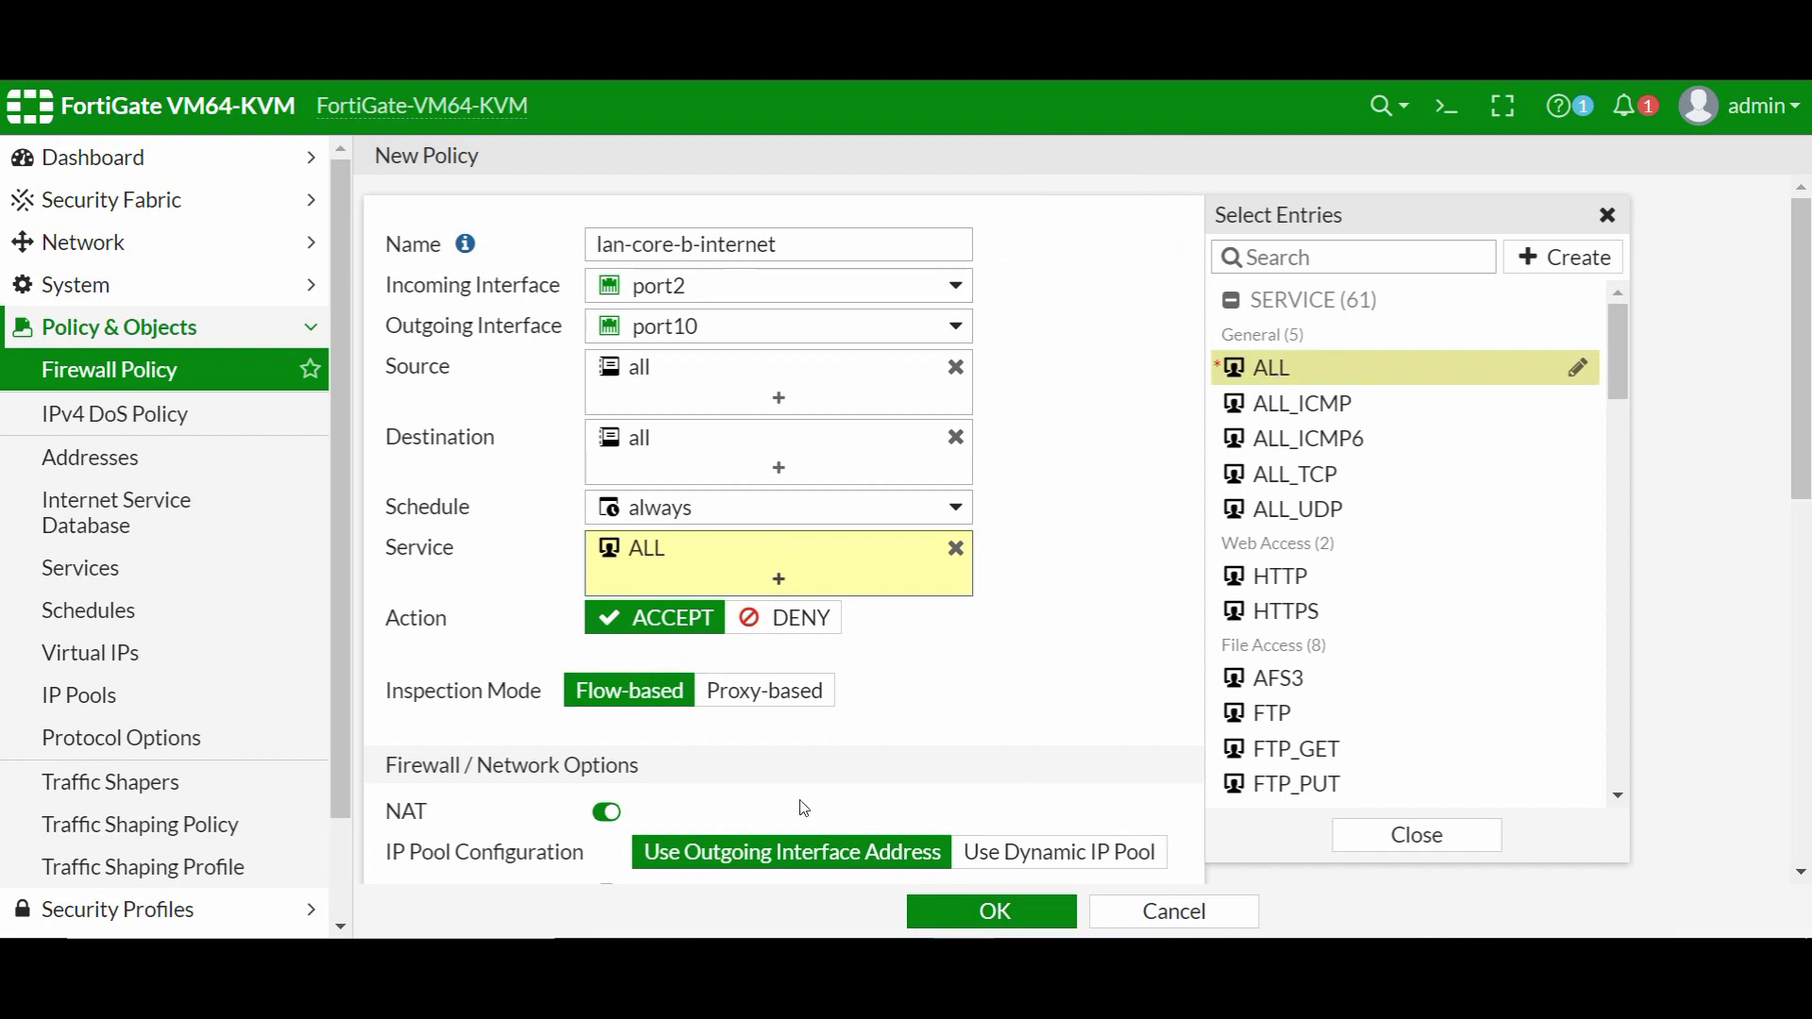
{"action": "scroll", "coordinate": [722, 811], "scroll_direction": "down", "scroll_amount": 3}
{"action": "scroll", "coordinate": [840, 760], "scroll_direction": "down", "scroll_amount": 4}
{"action": "left_click", "coordinate": [981, 732]}
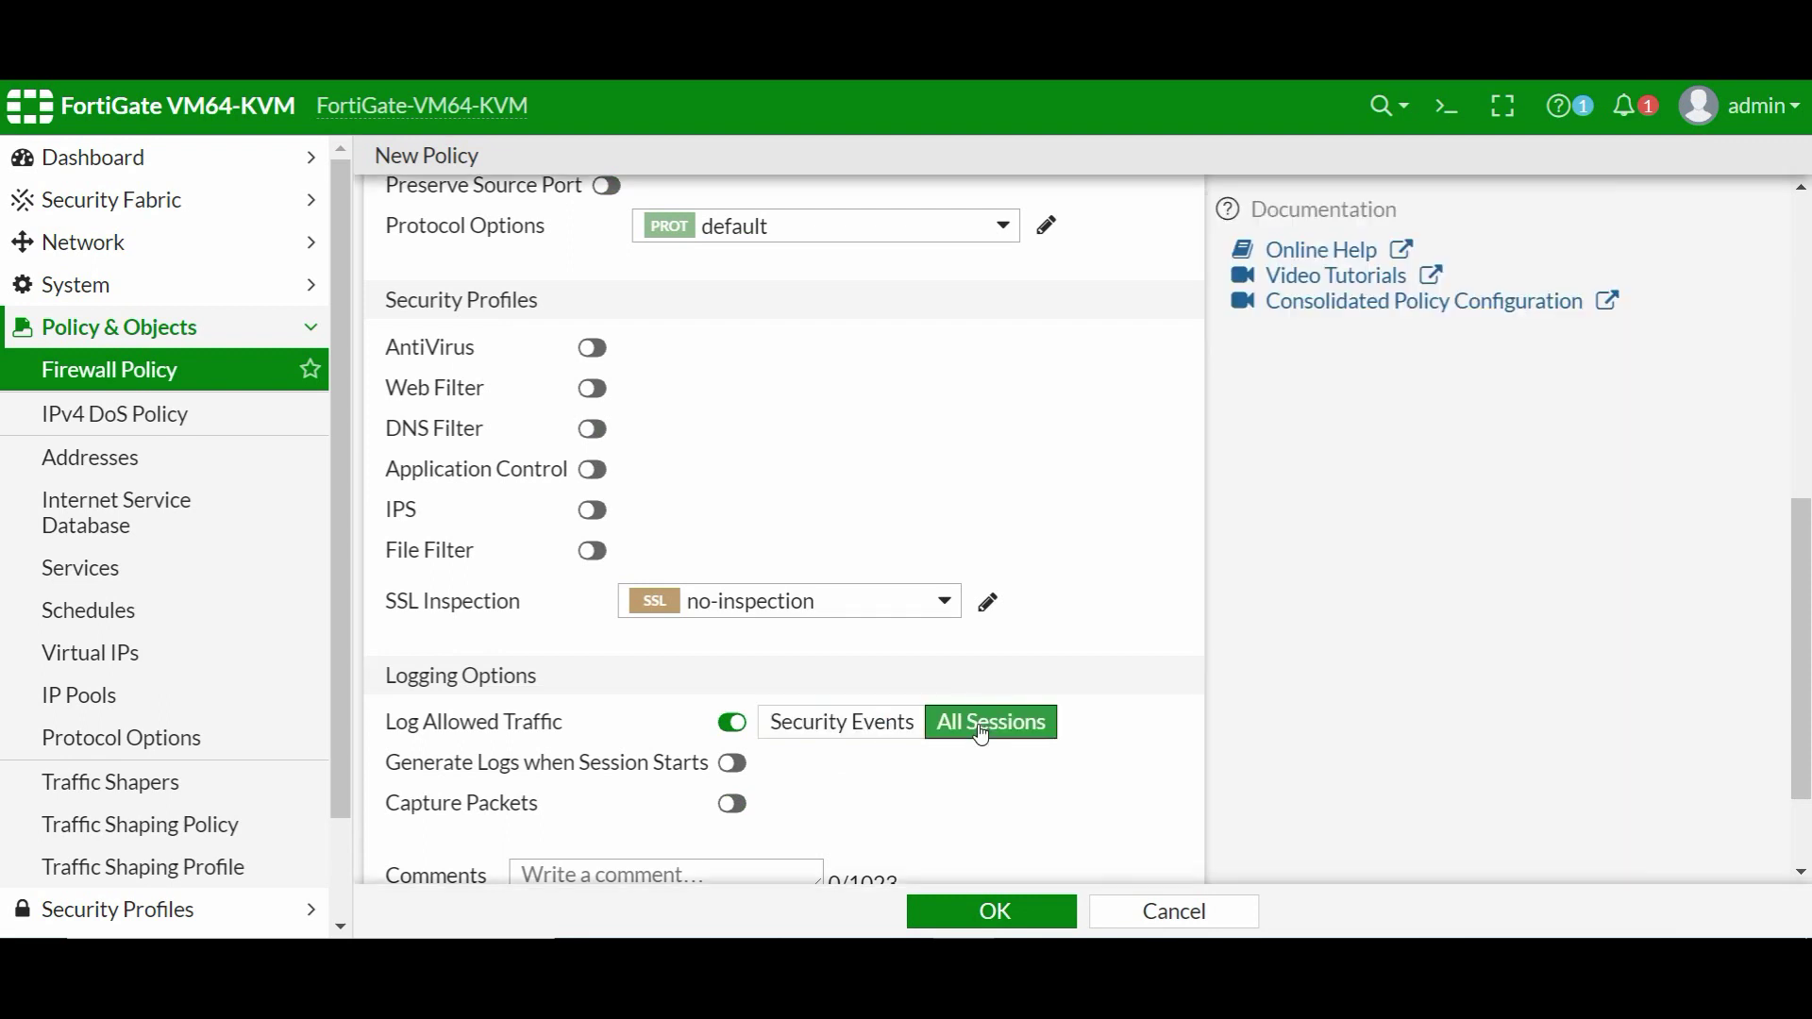
{"action": "left_click", "coordinate": [989, 914]}
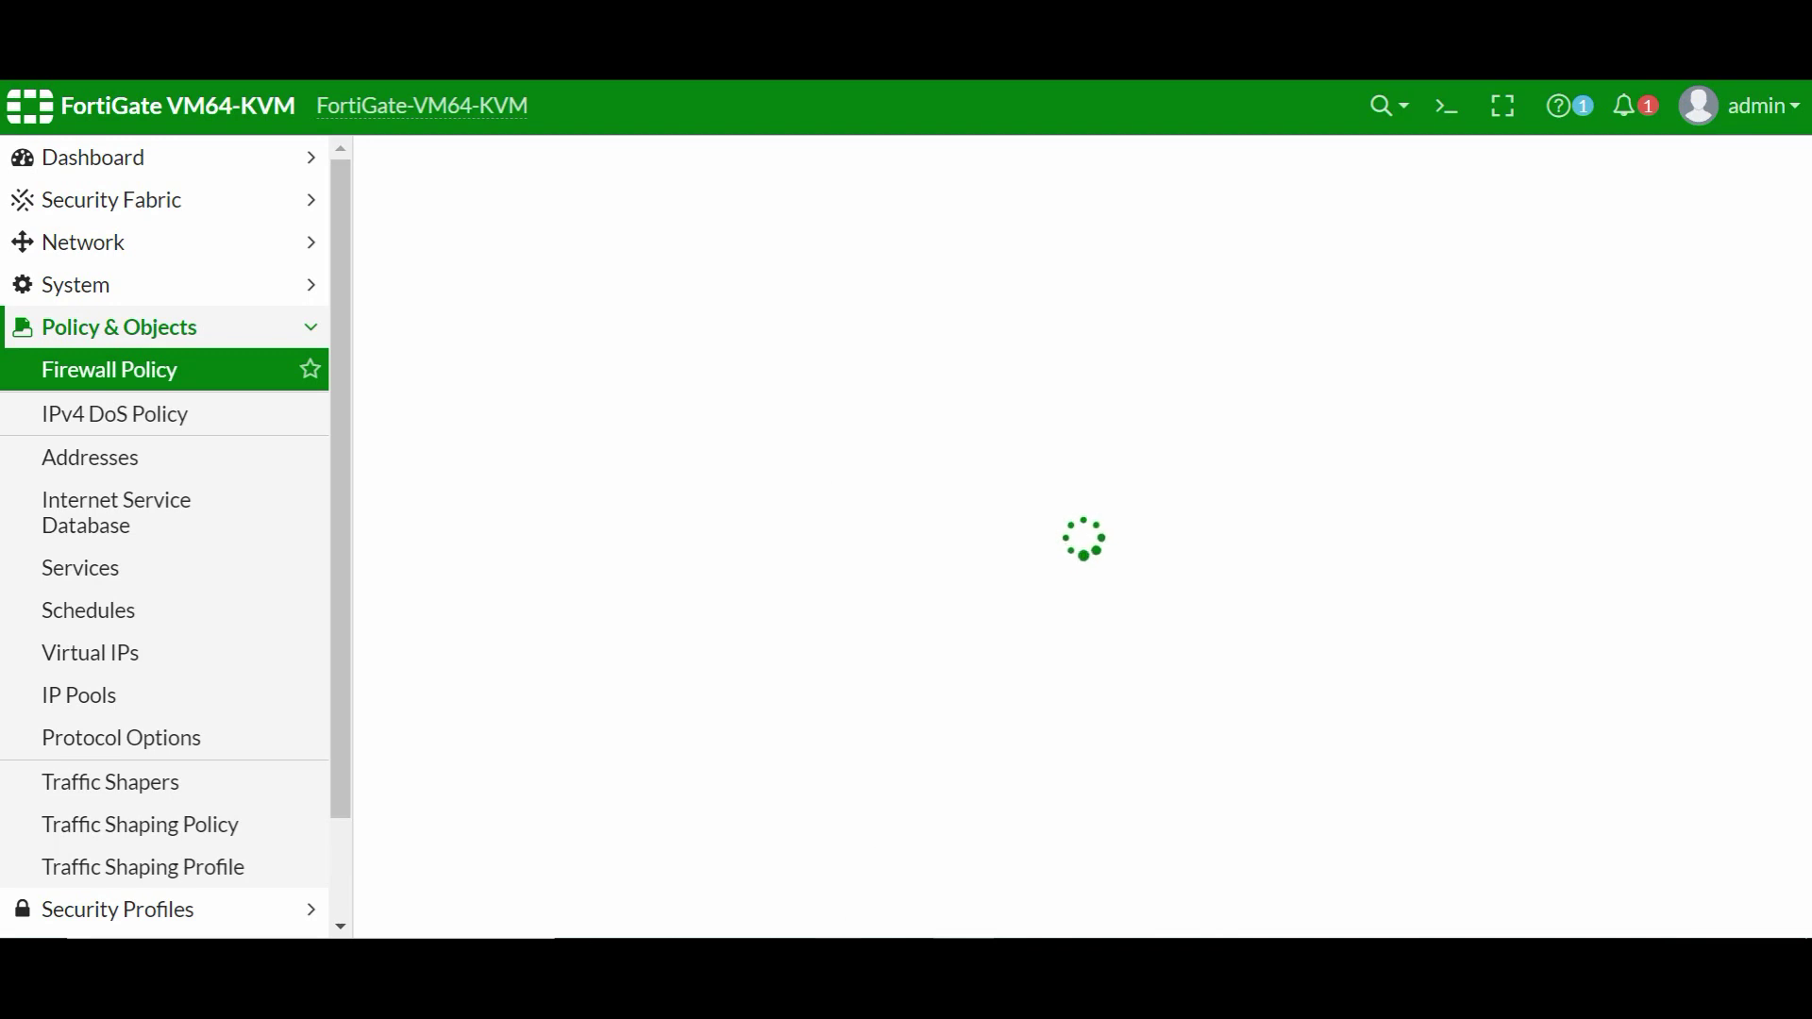
- Rerun ping 8.8.8.8 -c 100 on VPC7 and VPC9, now getting replies, then stop VPC7's ping
{"action": "mouse_move", "coordinate": [645, 877]}
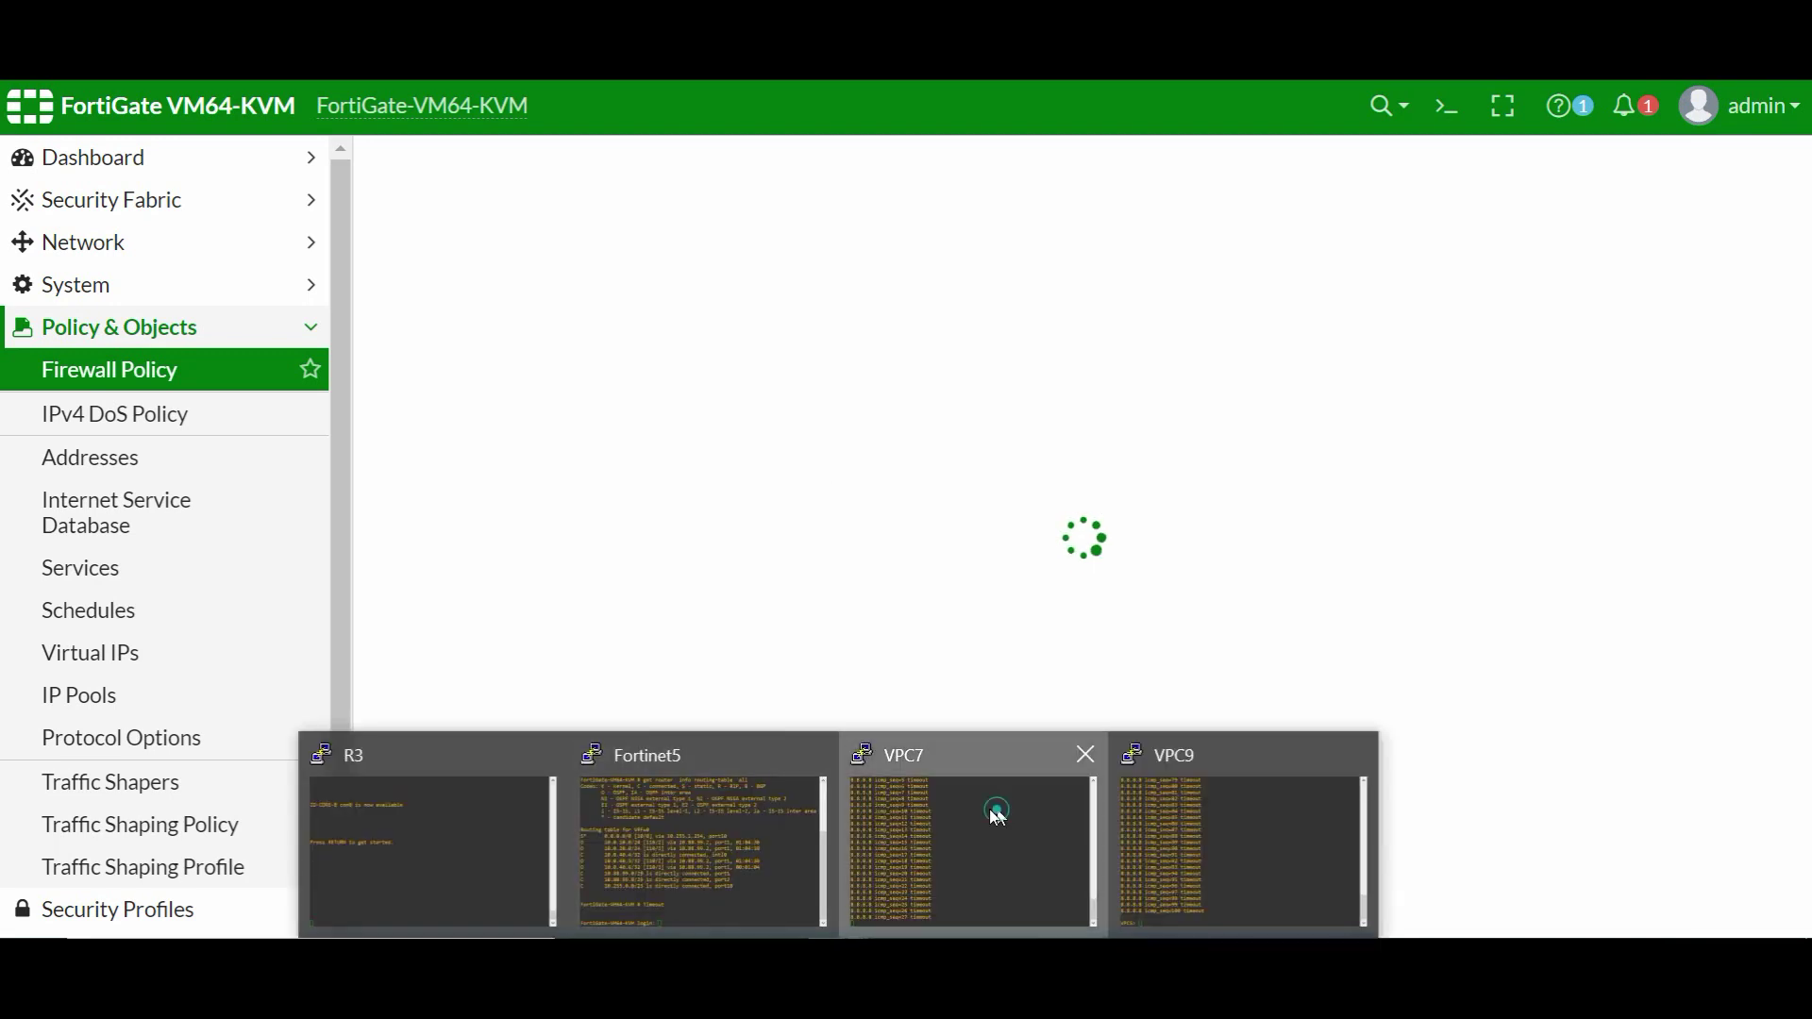
{"action": "key", "text": "alt+Tab"}
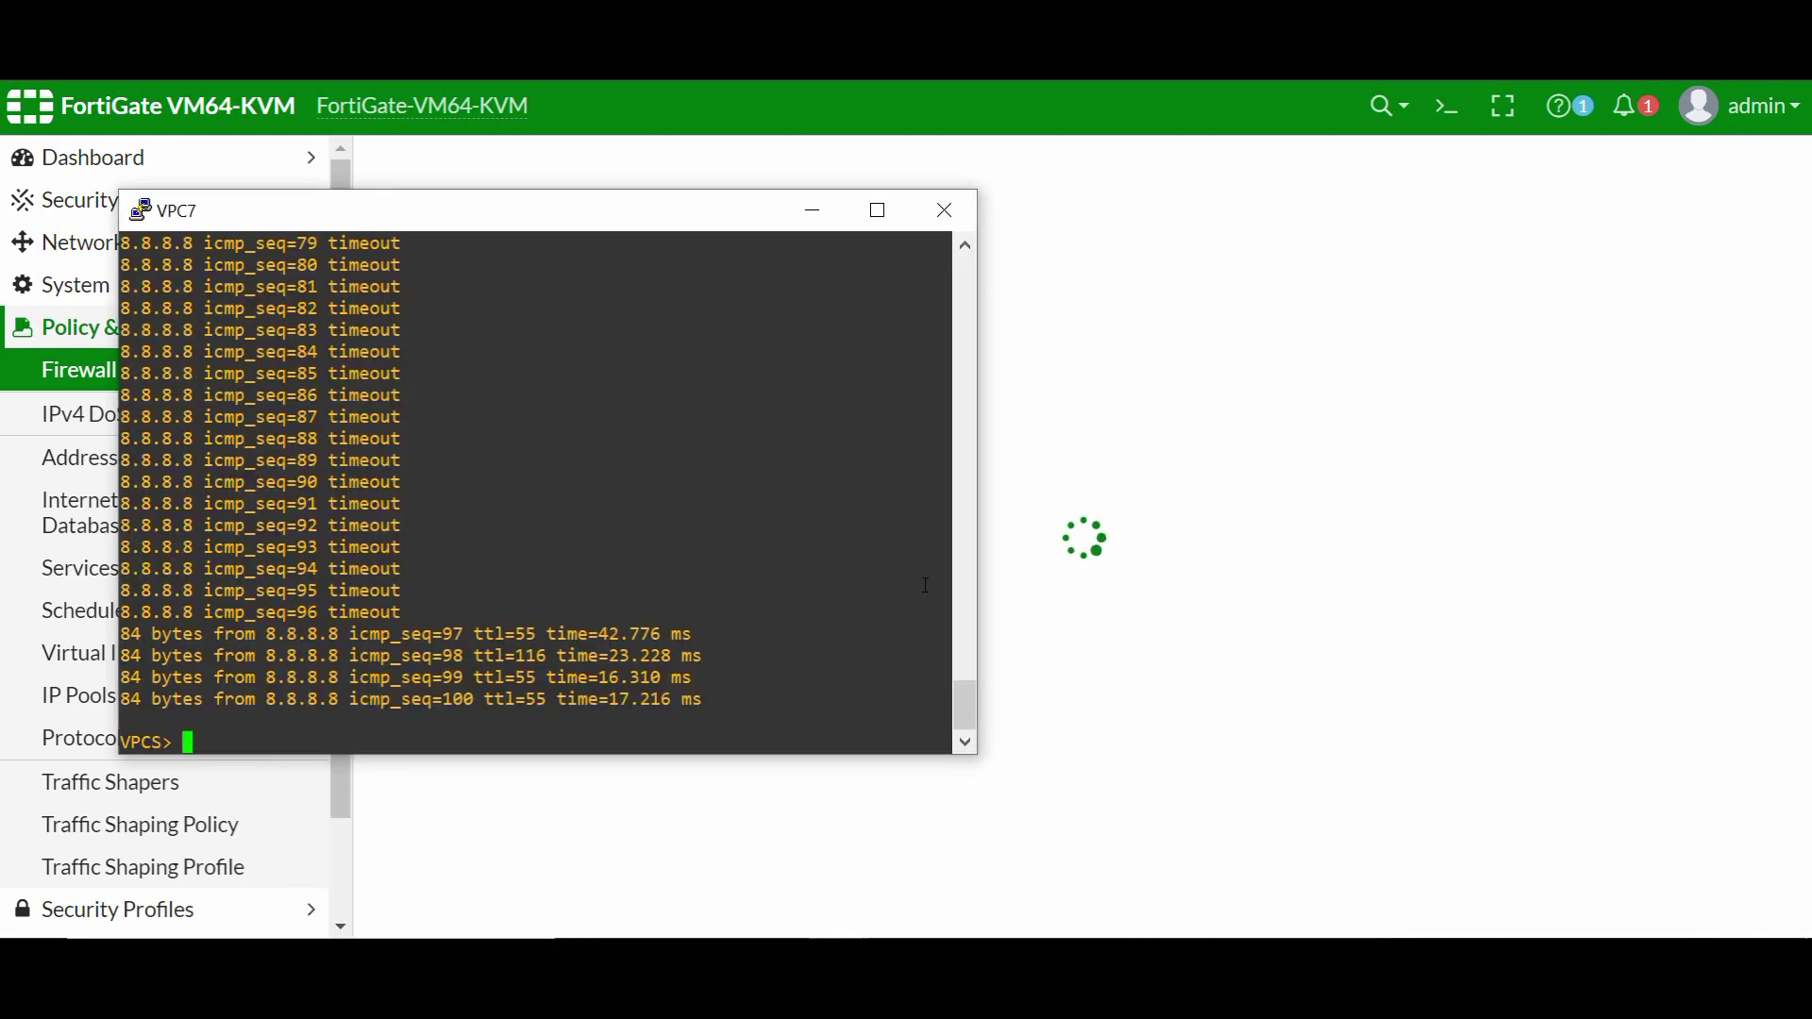
{"action": "key", "text": "Up"}
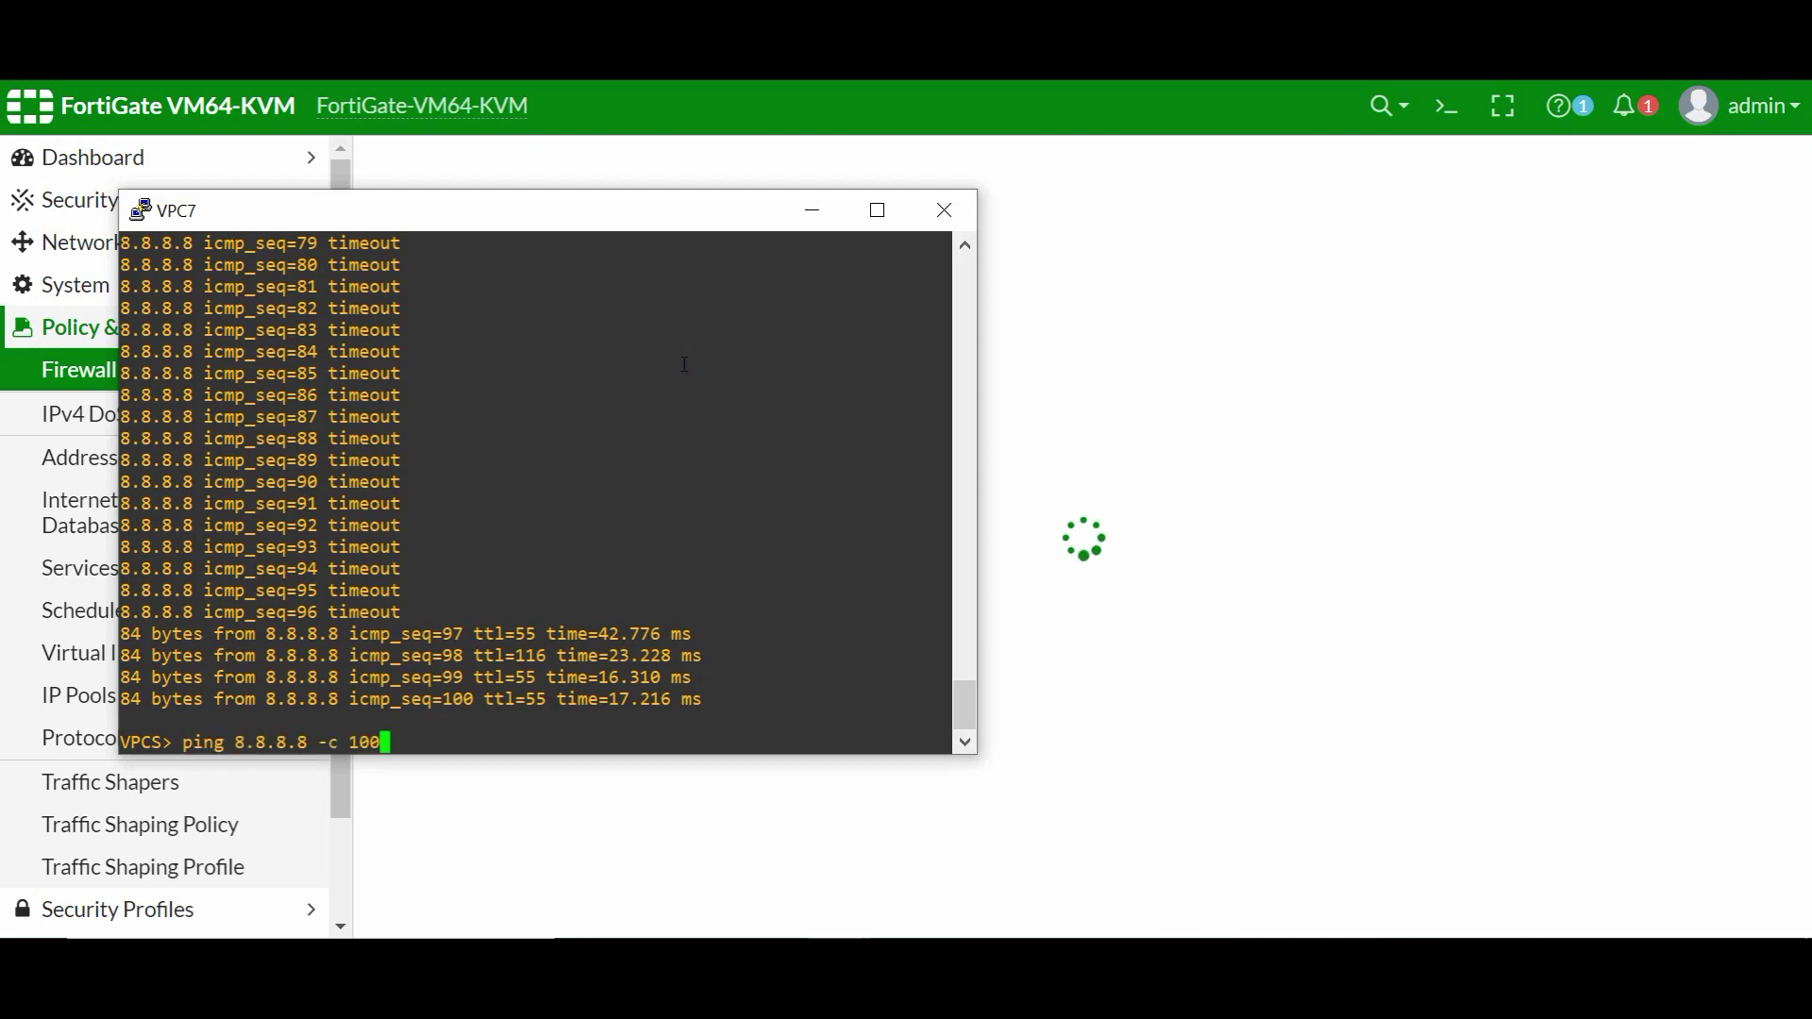
{"action": "key", "text": "Return"}
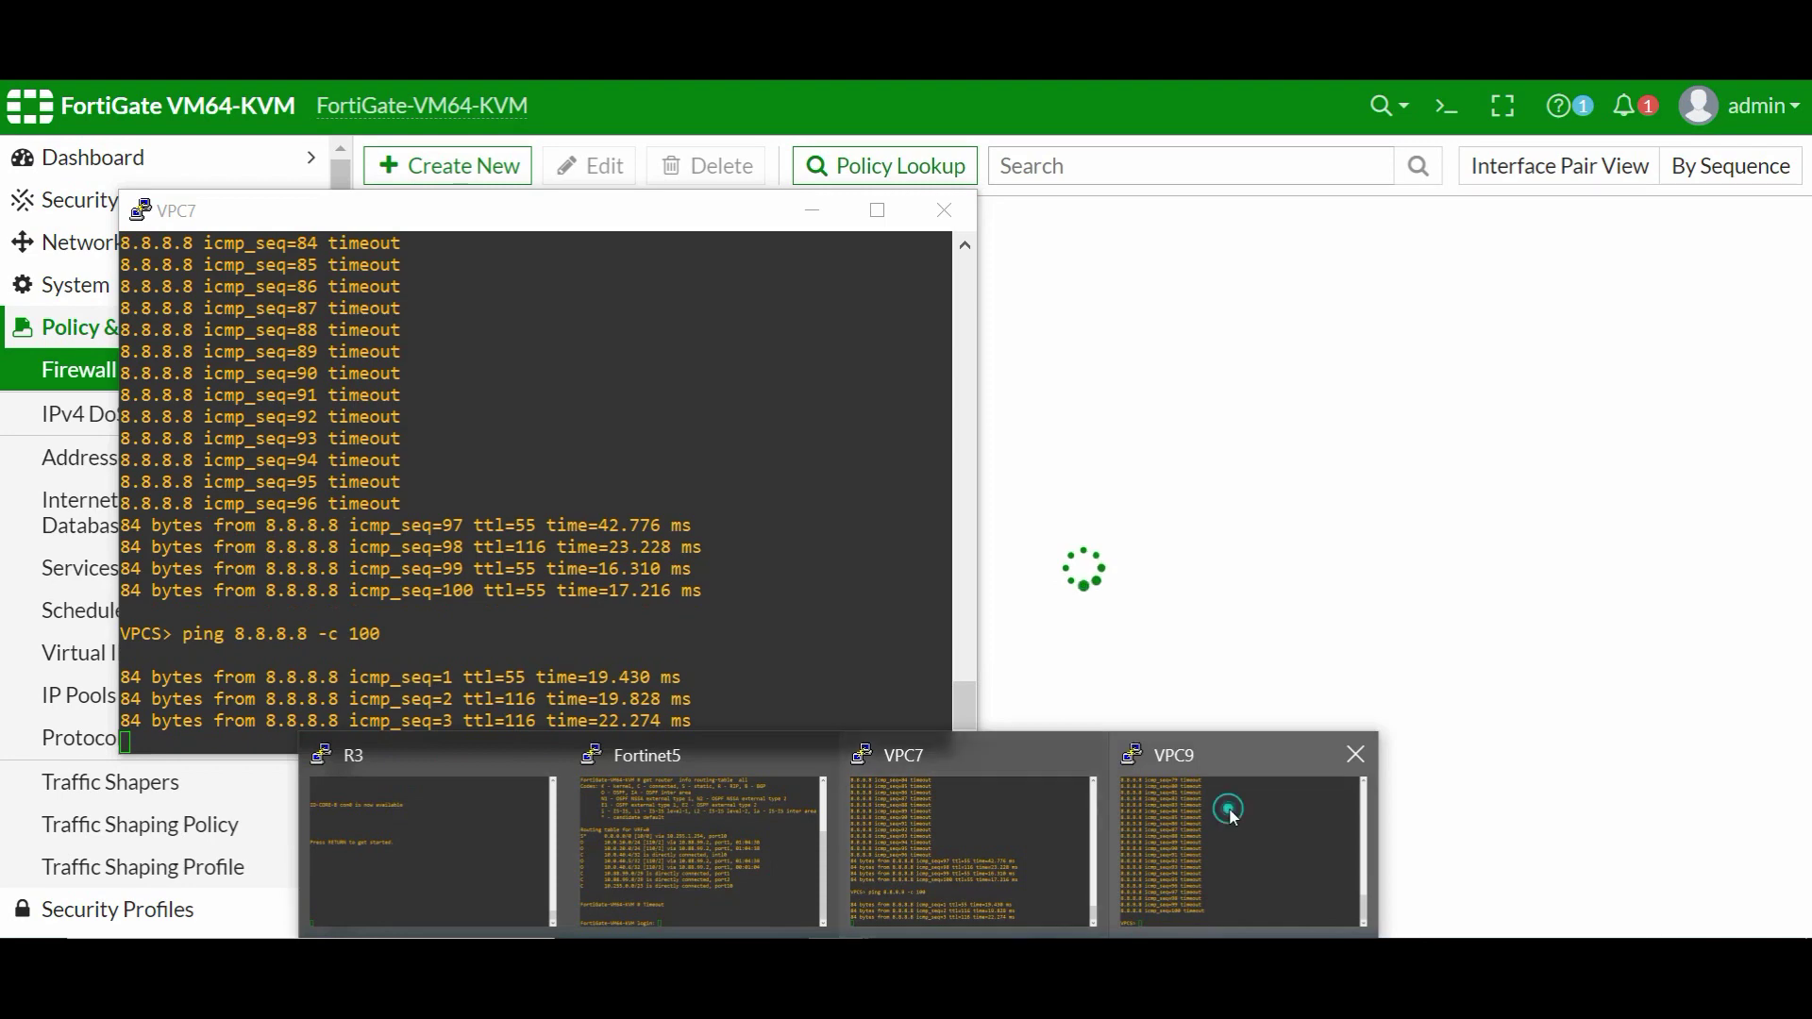
{"action": "left_click", "coordinate": [1225, 809]}
{"action": "key", "text": "Up"}
{"action": "key", "text": "Return"}
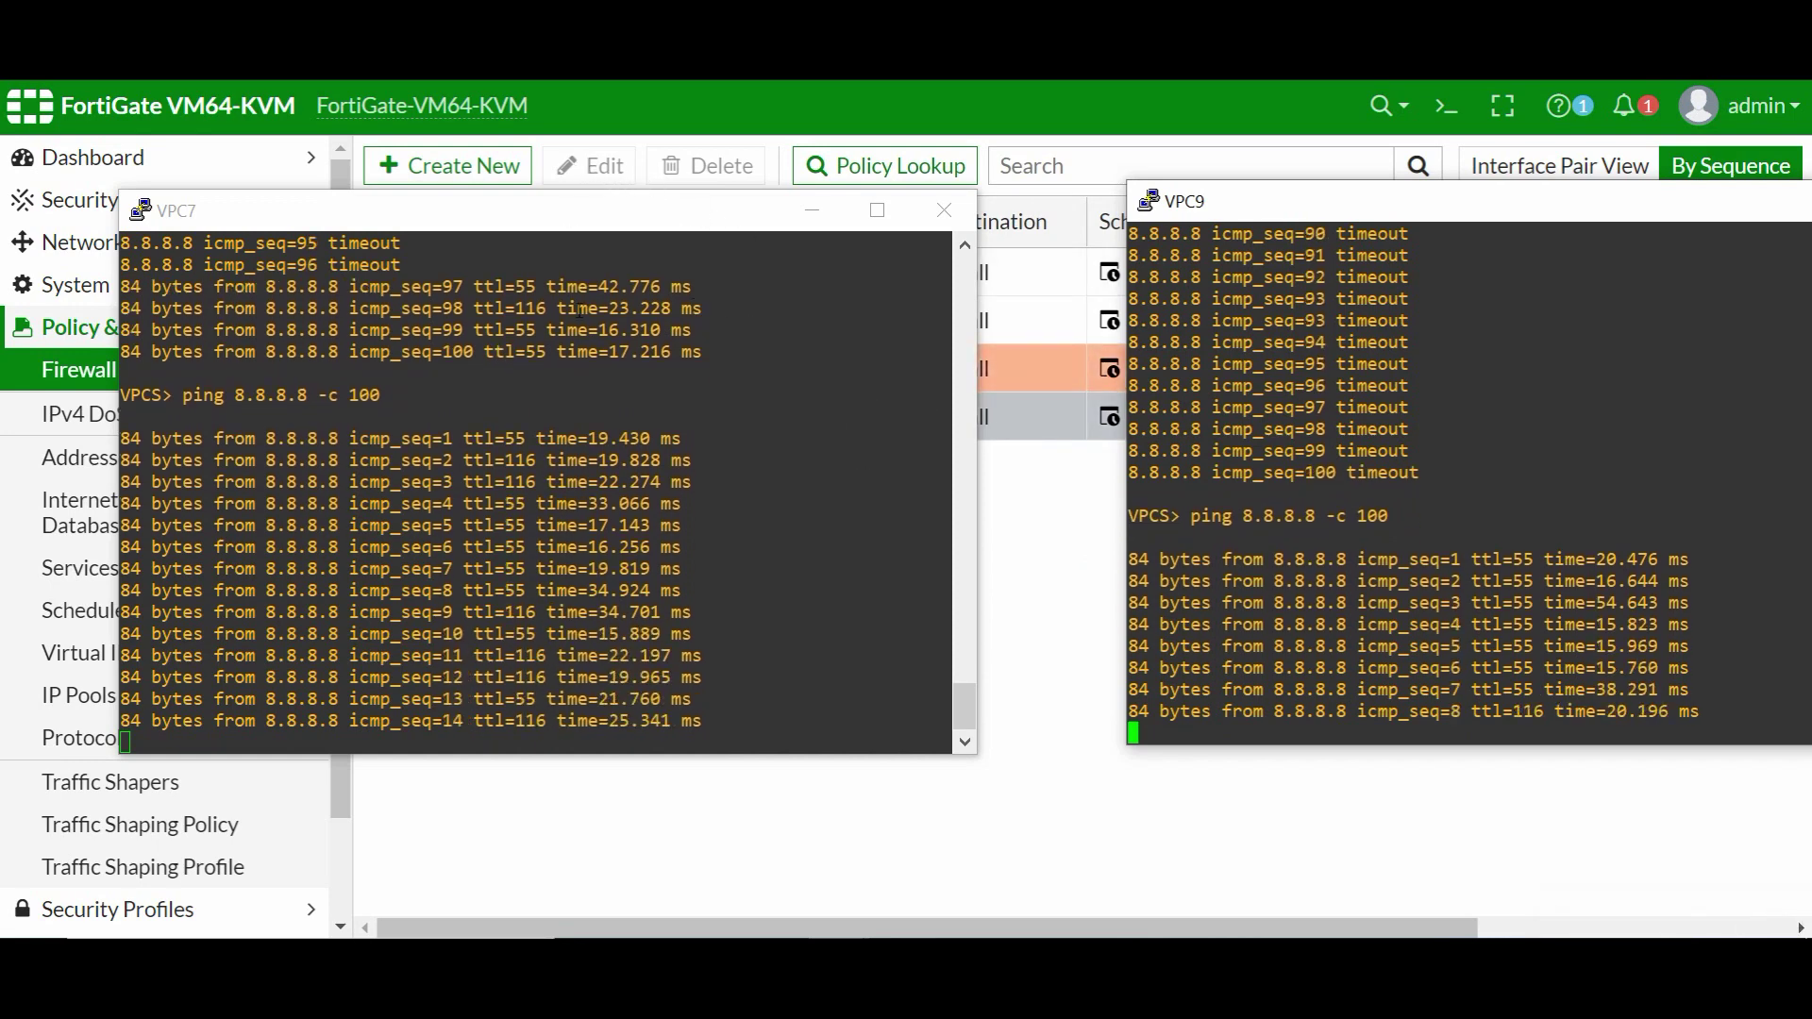
{"action": "left_click", "coordinate": [581, 302]}
{"action": "key", "text": "ctrl+c"}
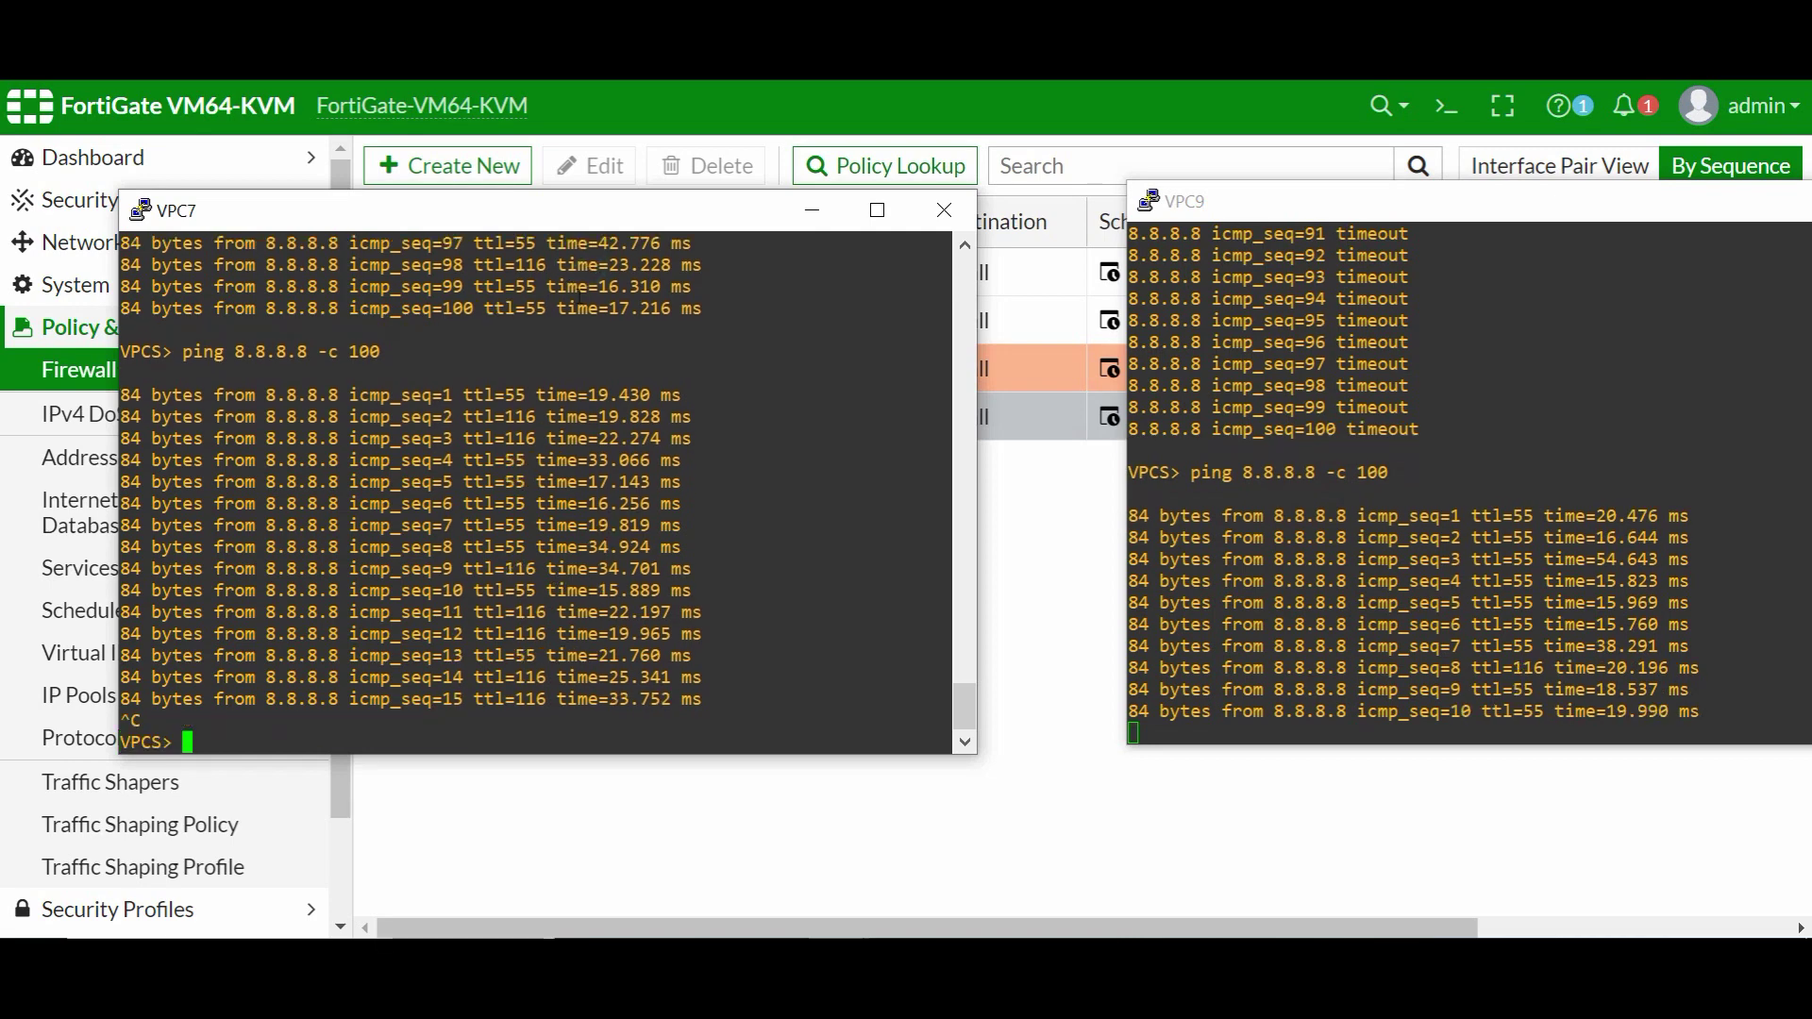
- Run trace 8.8.8.8 from VPC7 and VPC9, both reaching it in 8 hops via 10.88.99.9
{"action": "type", "text": "trace"}
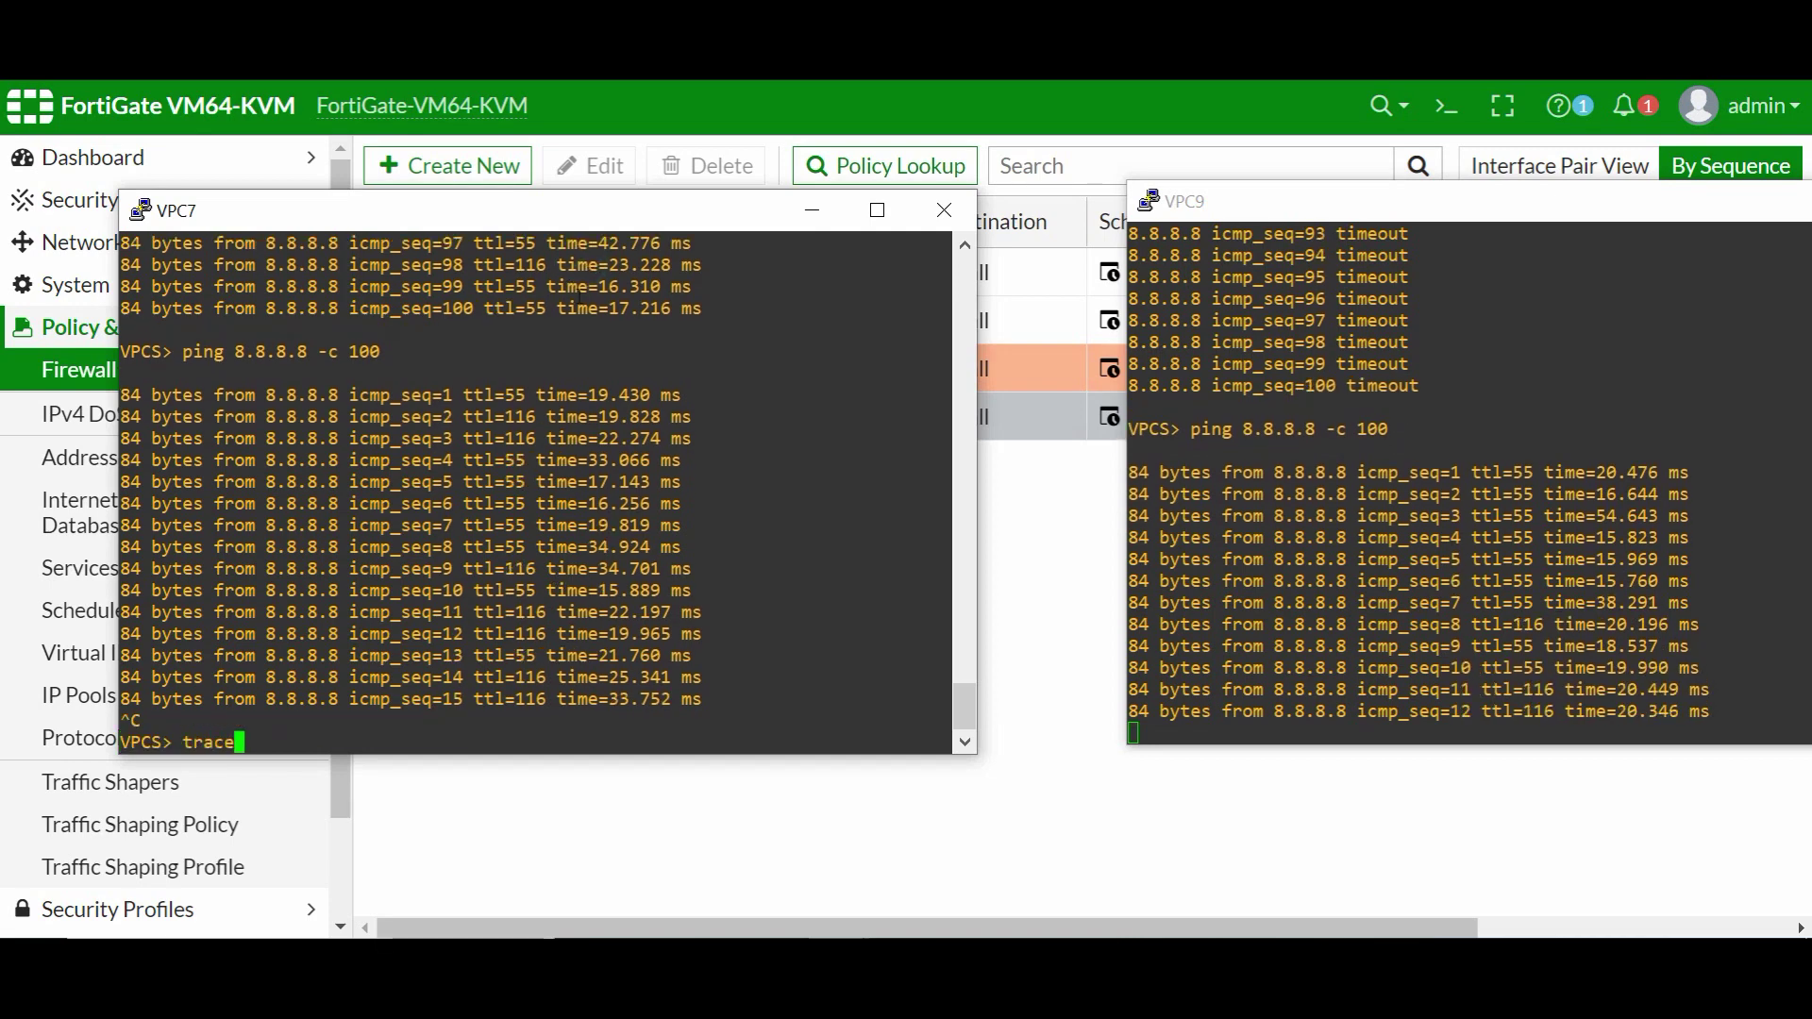
{"action": "type", "text": " 8.8.8.8"}
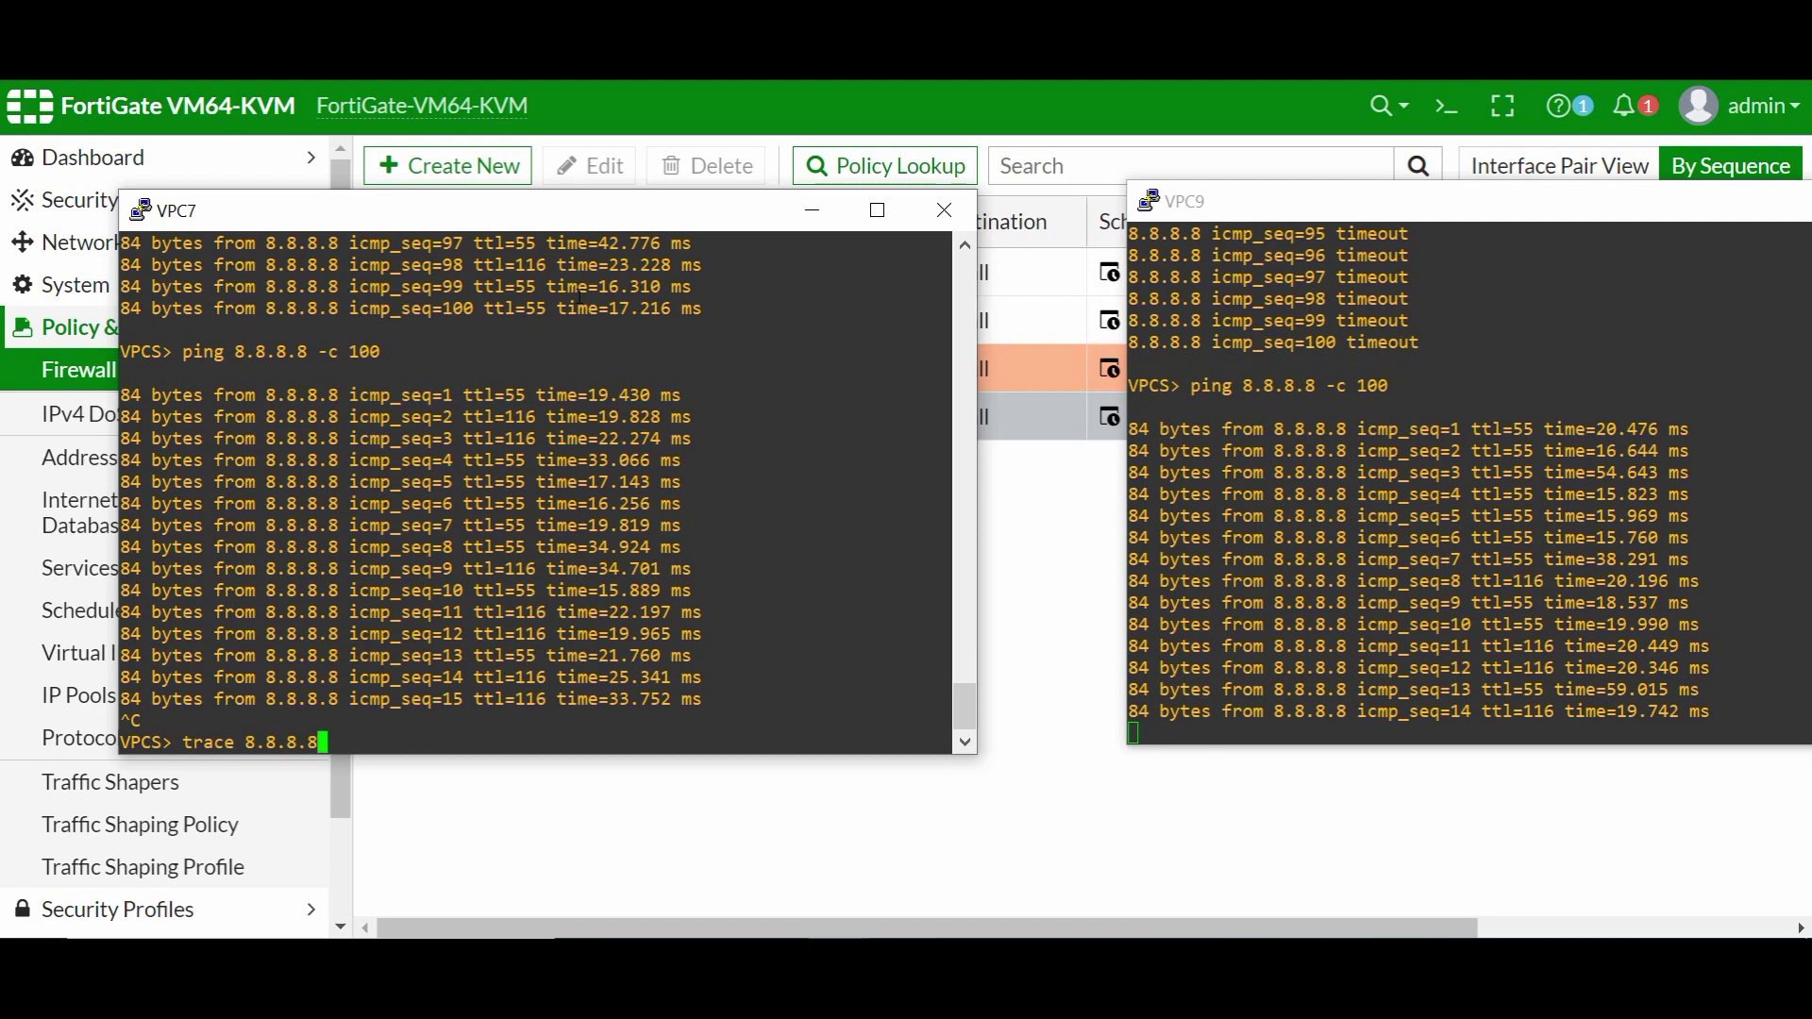
{"action": "key", "text": "Return"}
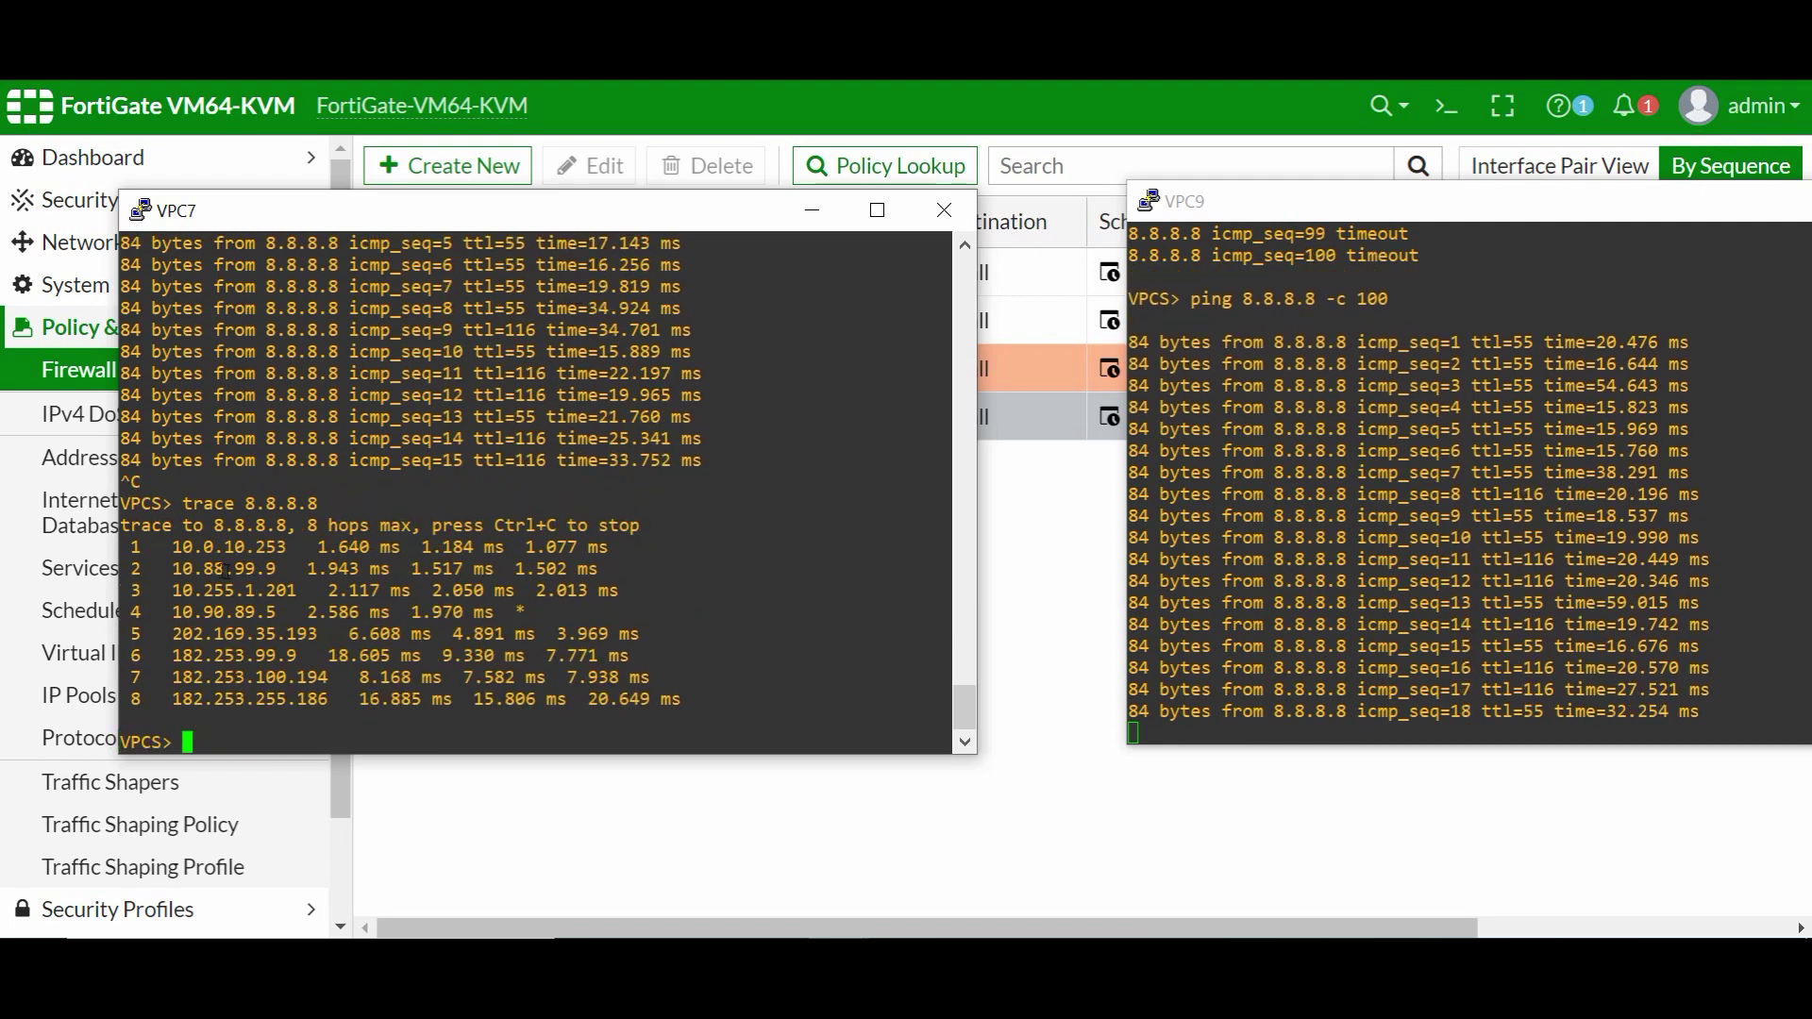
{"action": "mouse_move", "coordinate": [182, 547]}
{"action": "left_mouse_down"}
{"action": "mouse_move", "coordinate": [291, 525]}
{"action": "mouse_move", "coordinate": [296, 545]}
{"action": "left_mouse_up"}
{"action": "left_click", "coordinate": [1387, 491]}
{"action": "key", "text": "ctrl+c"}
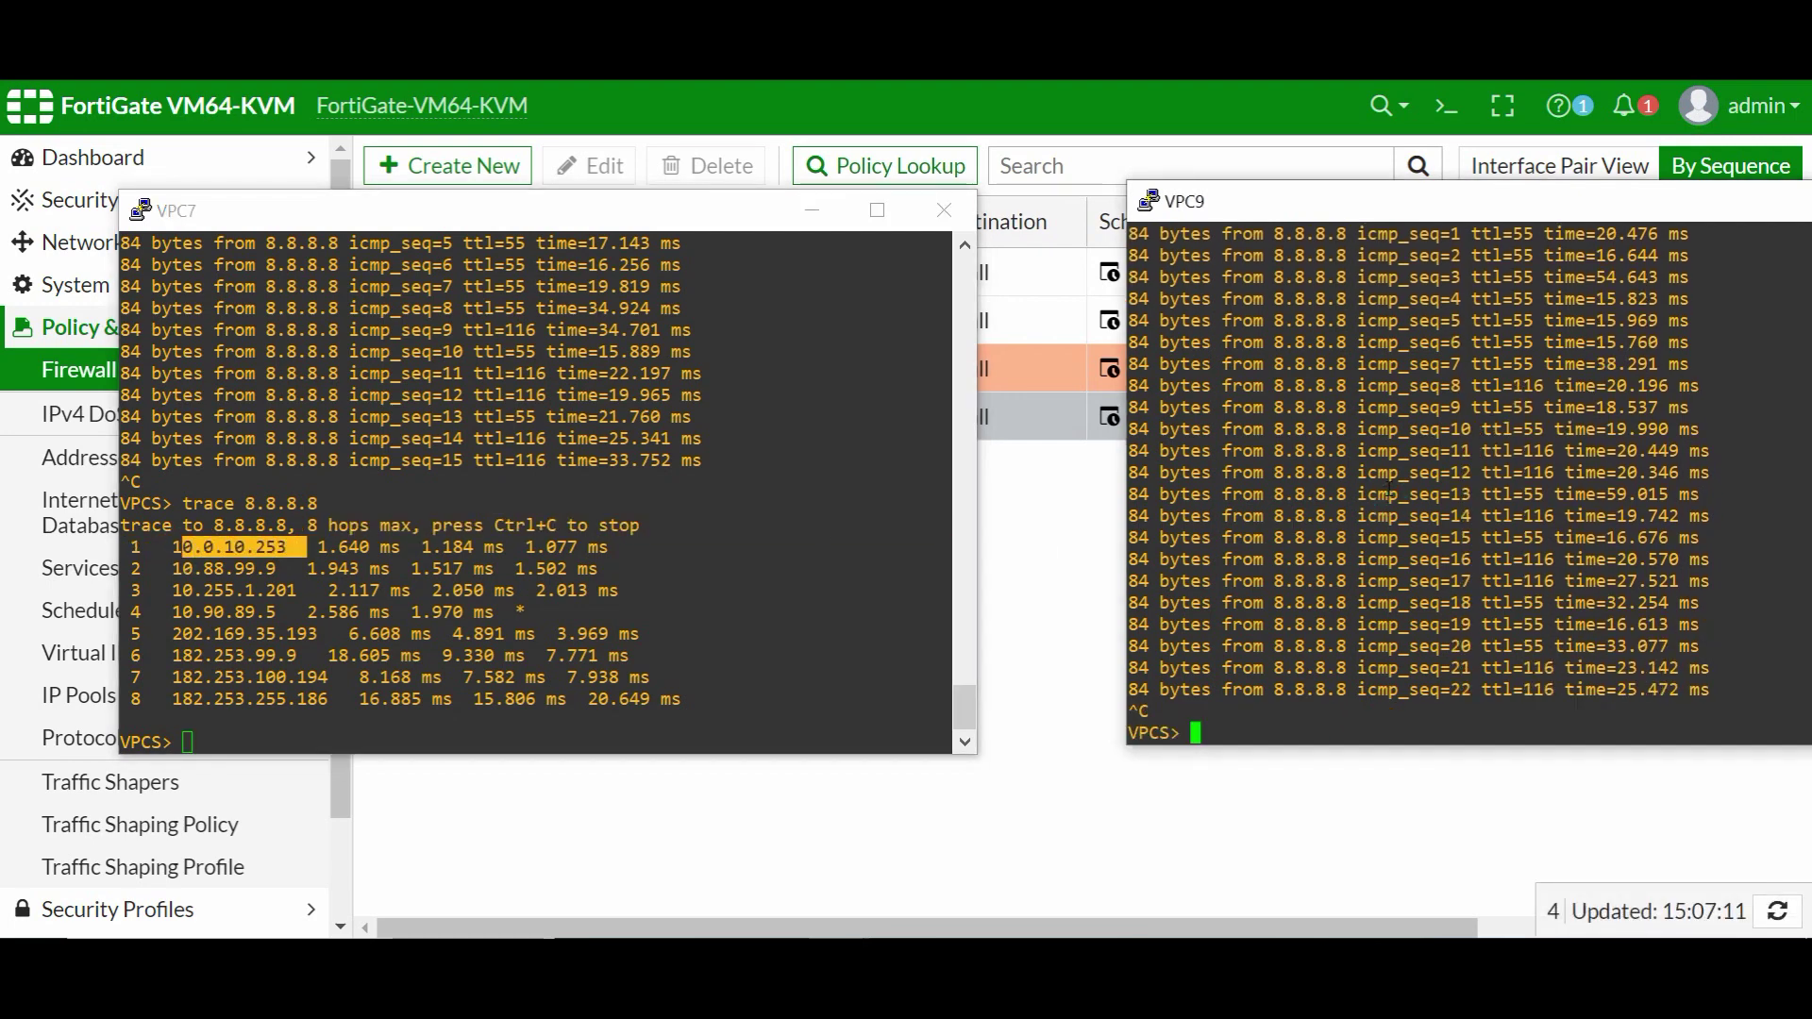
{"action": "type", "text": "trace "}
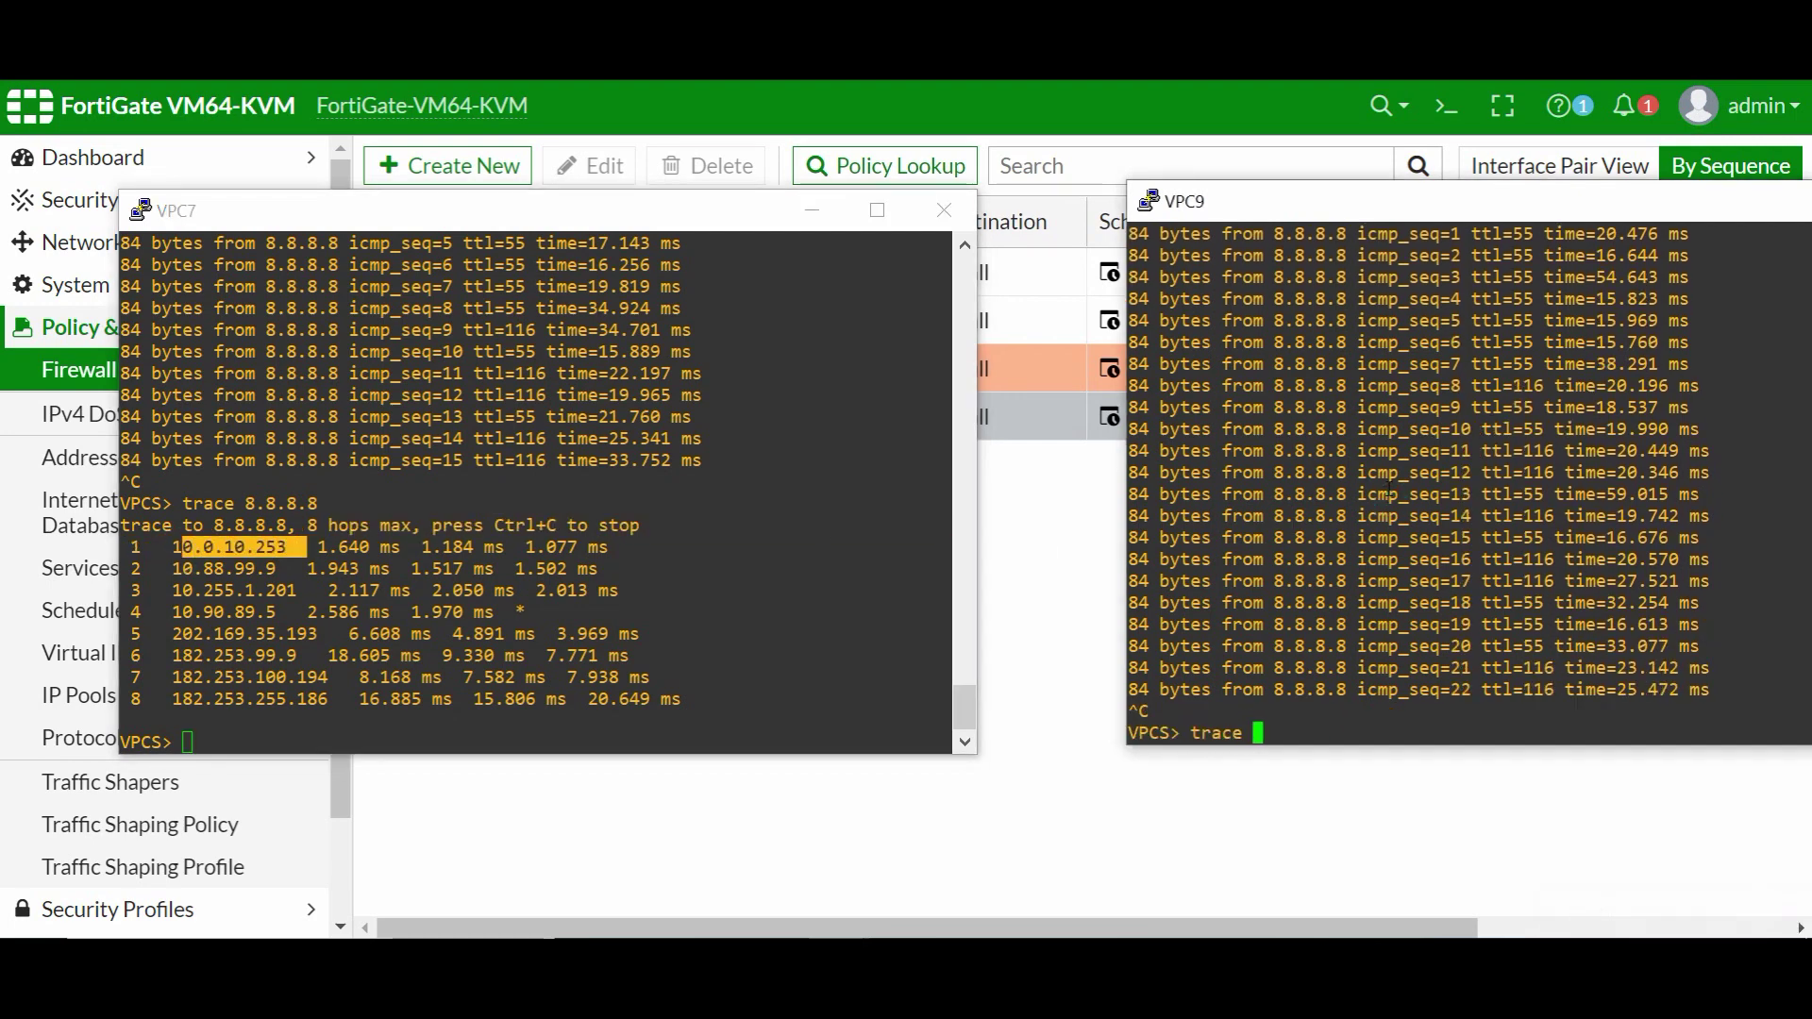
{"action": "type", "text": "8.8.8.8"}
{"action": "key", "text": "Return"}
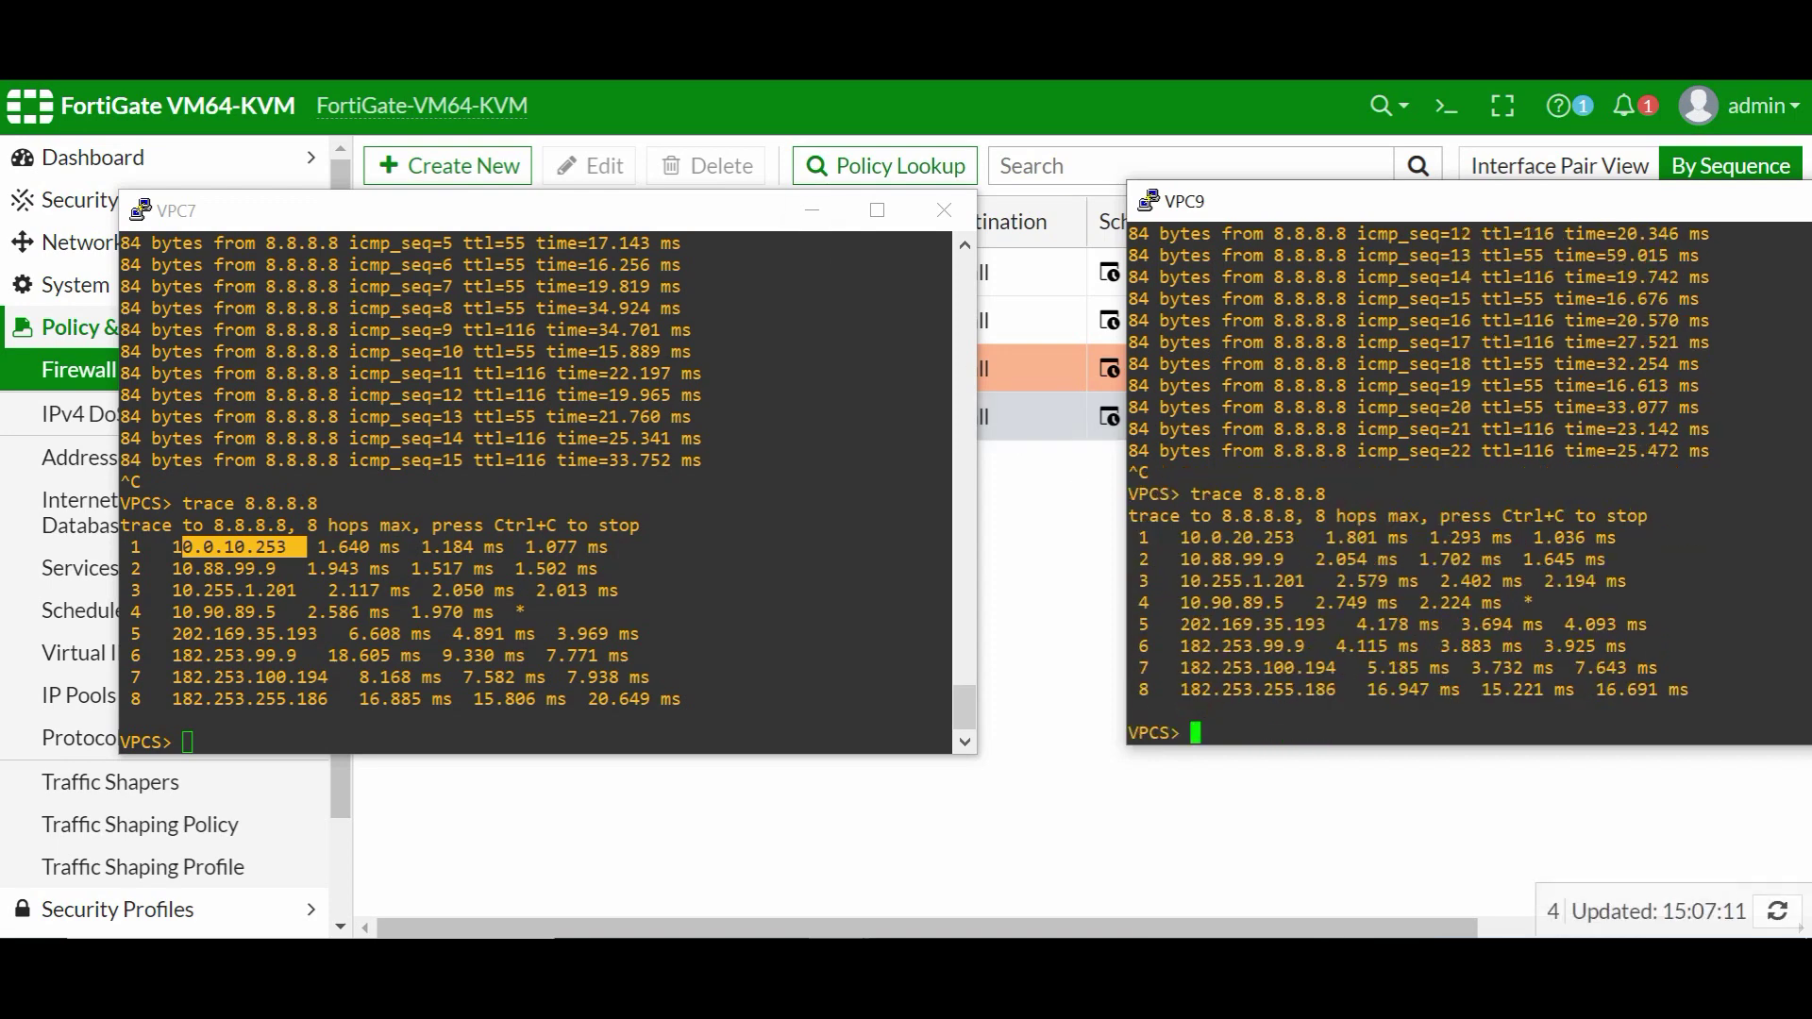
{"action": "key", "text": "alt+Tab"}
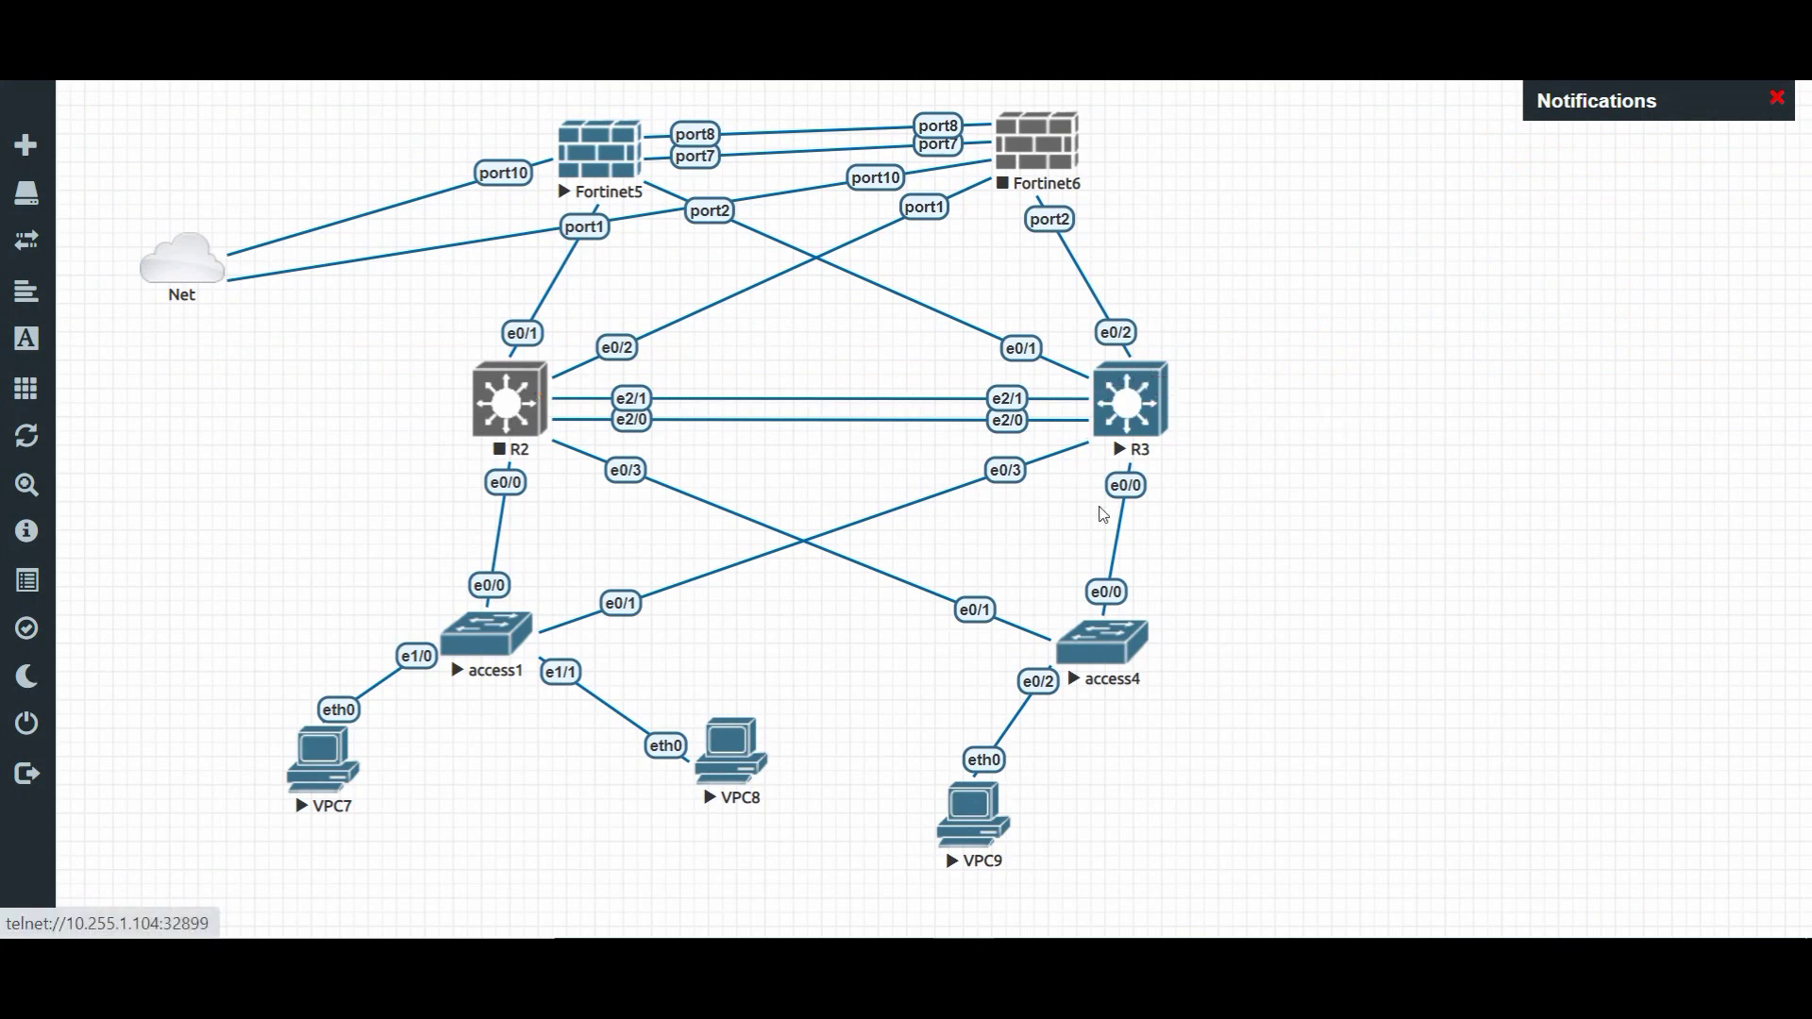
- On ID-CORE-B (R3), enter enable mode, run sh ip route, and mark the default via 10.88.99.9
{"action": "mouse_move", "coordinate": [851, 915]}
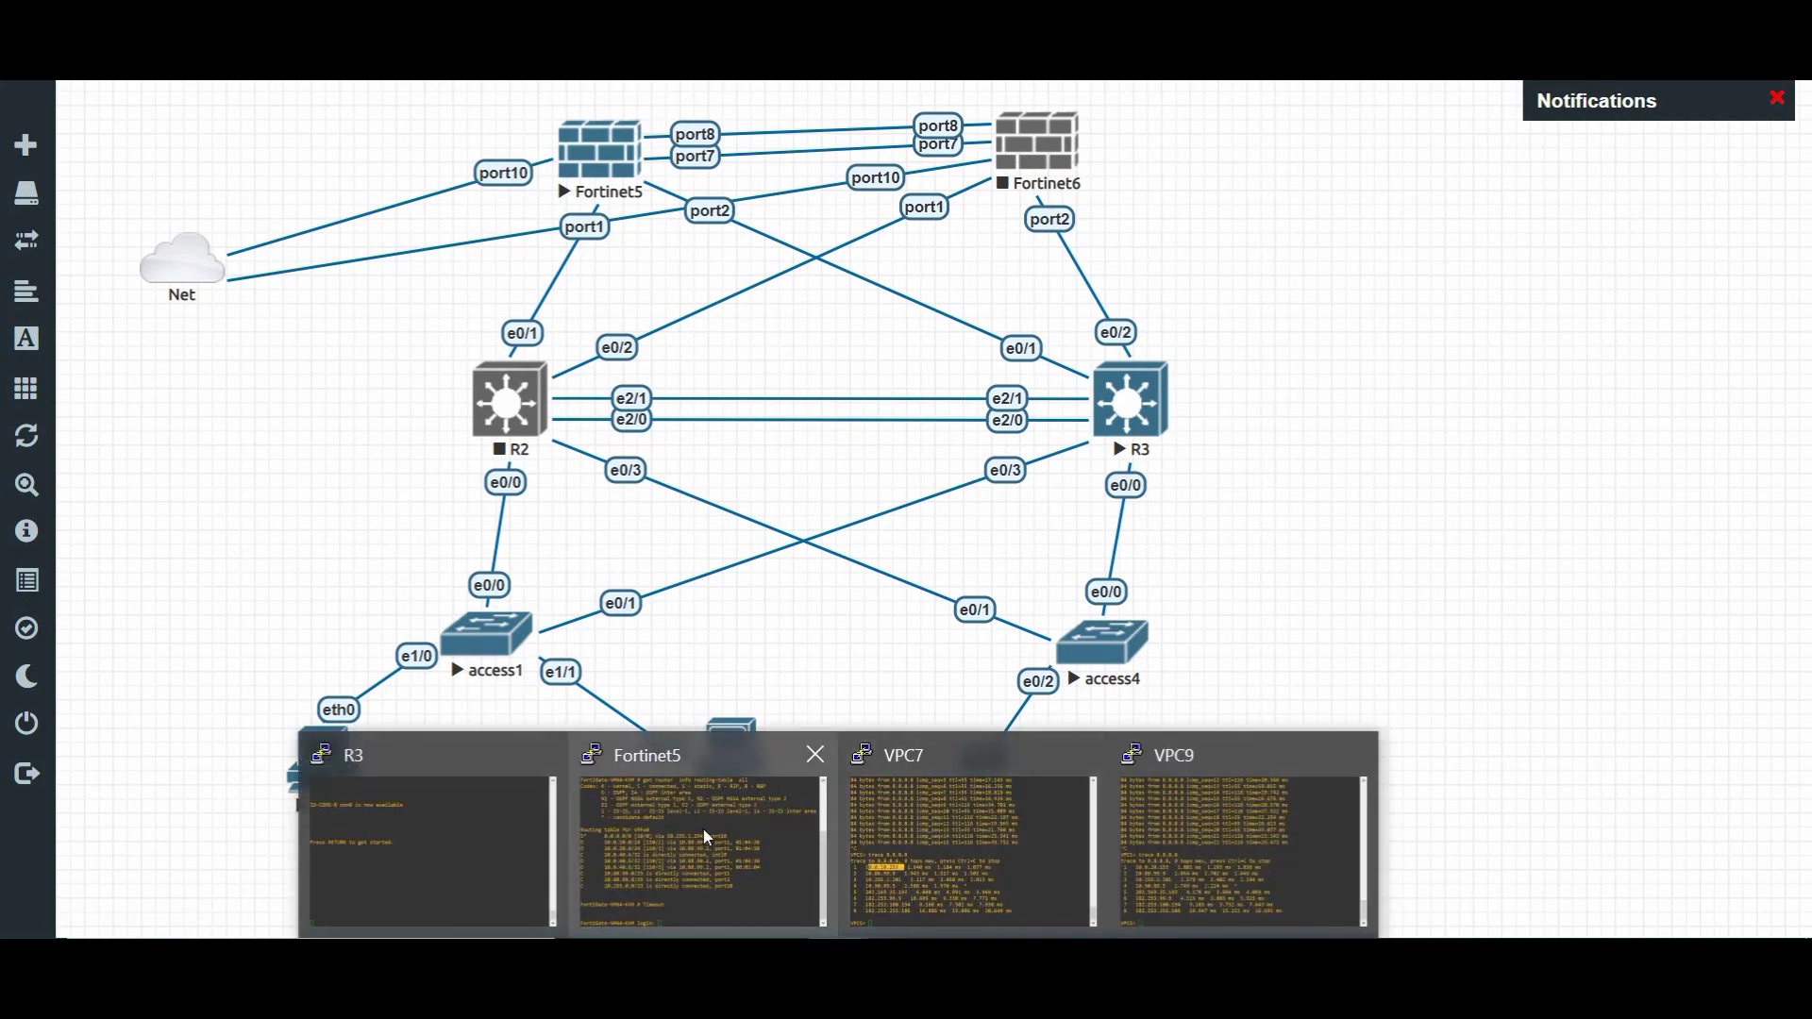
{"action": "mouse_move", "coordinate": [704, 828]}
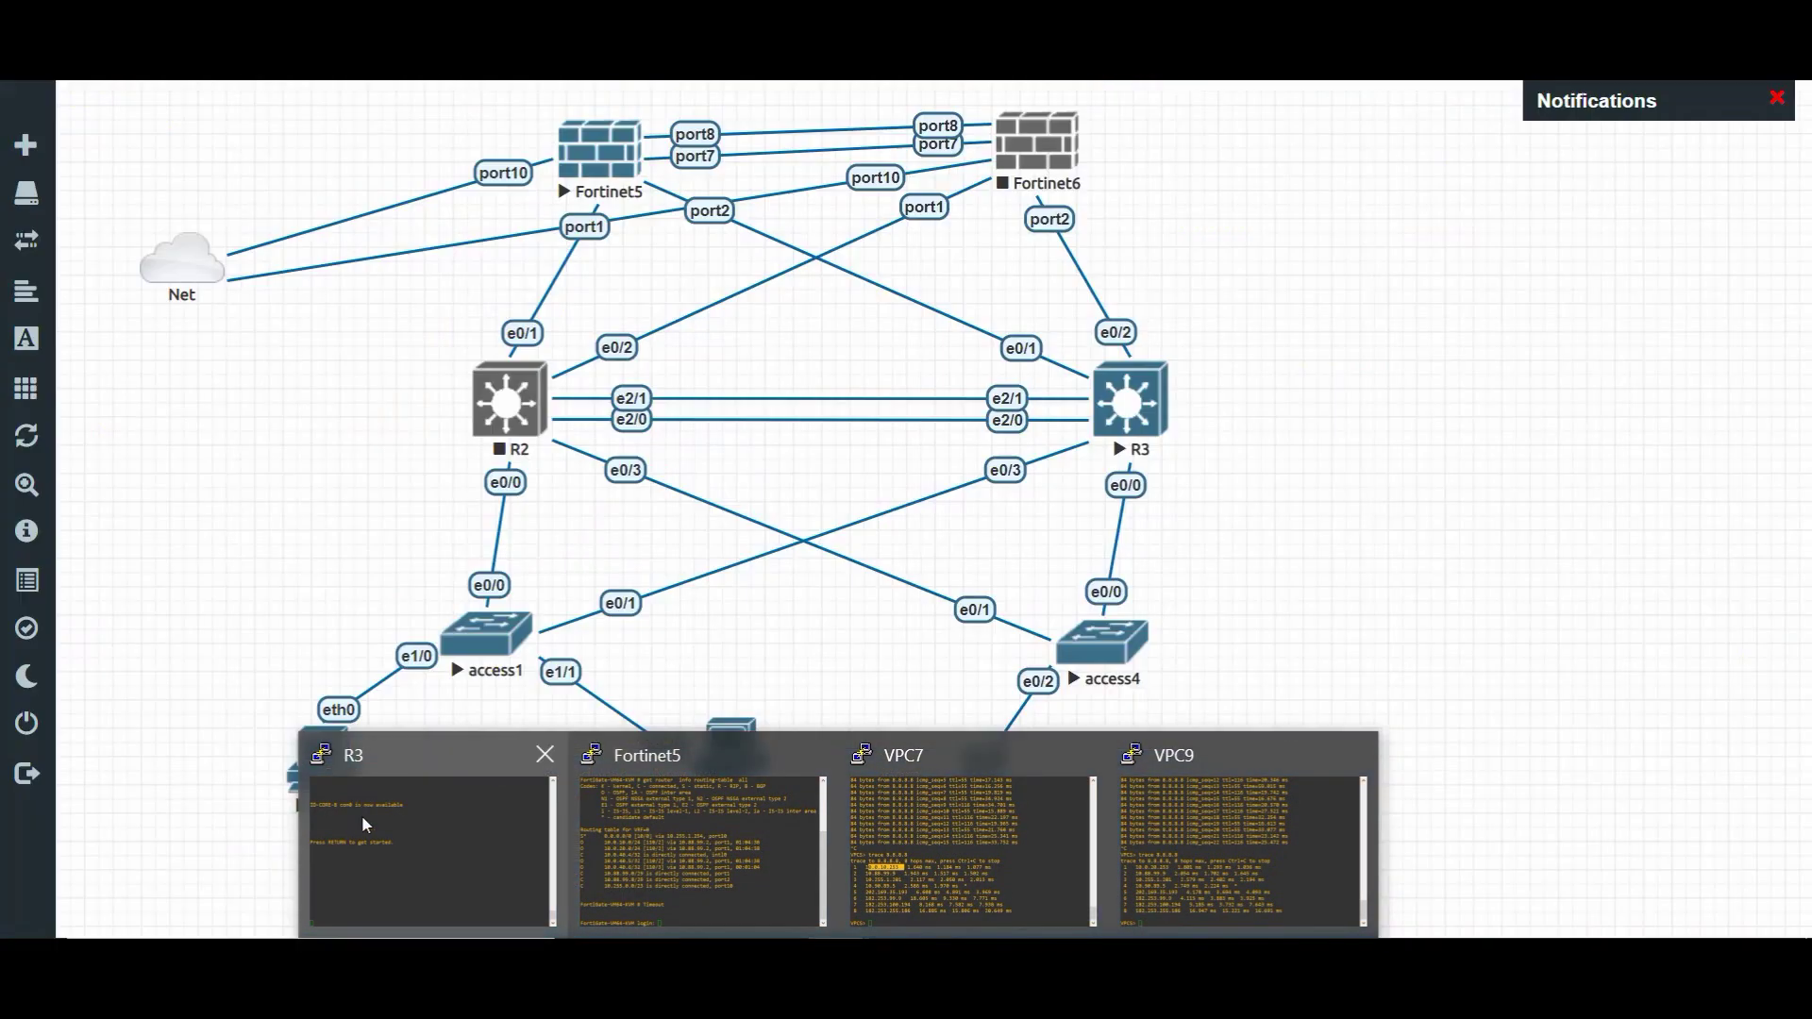
{"action": "left_click", "coordinate": [361, 829]}
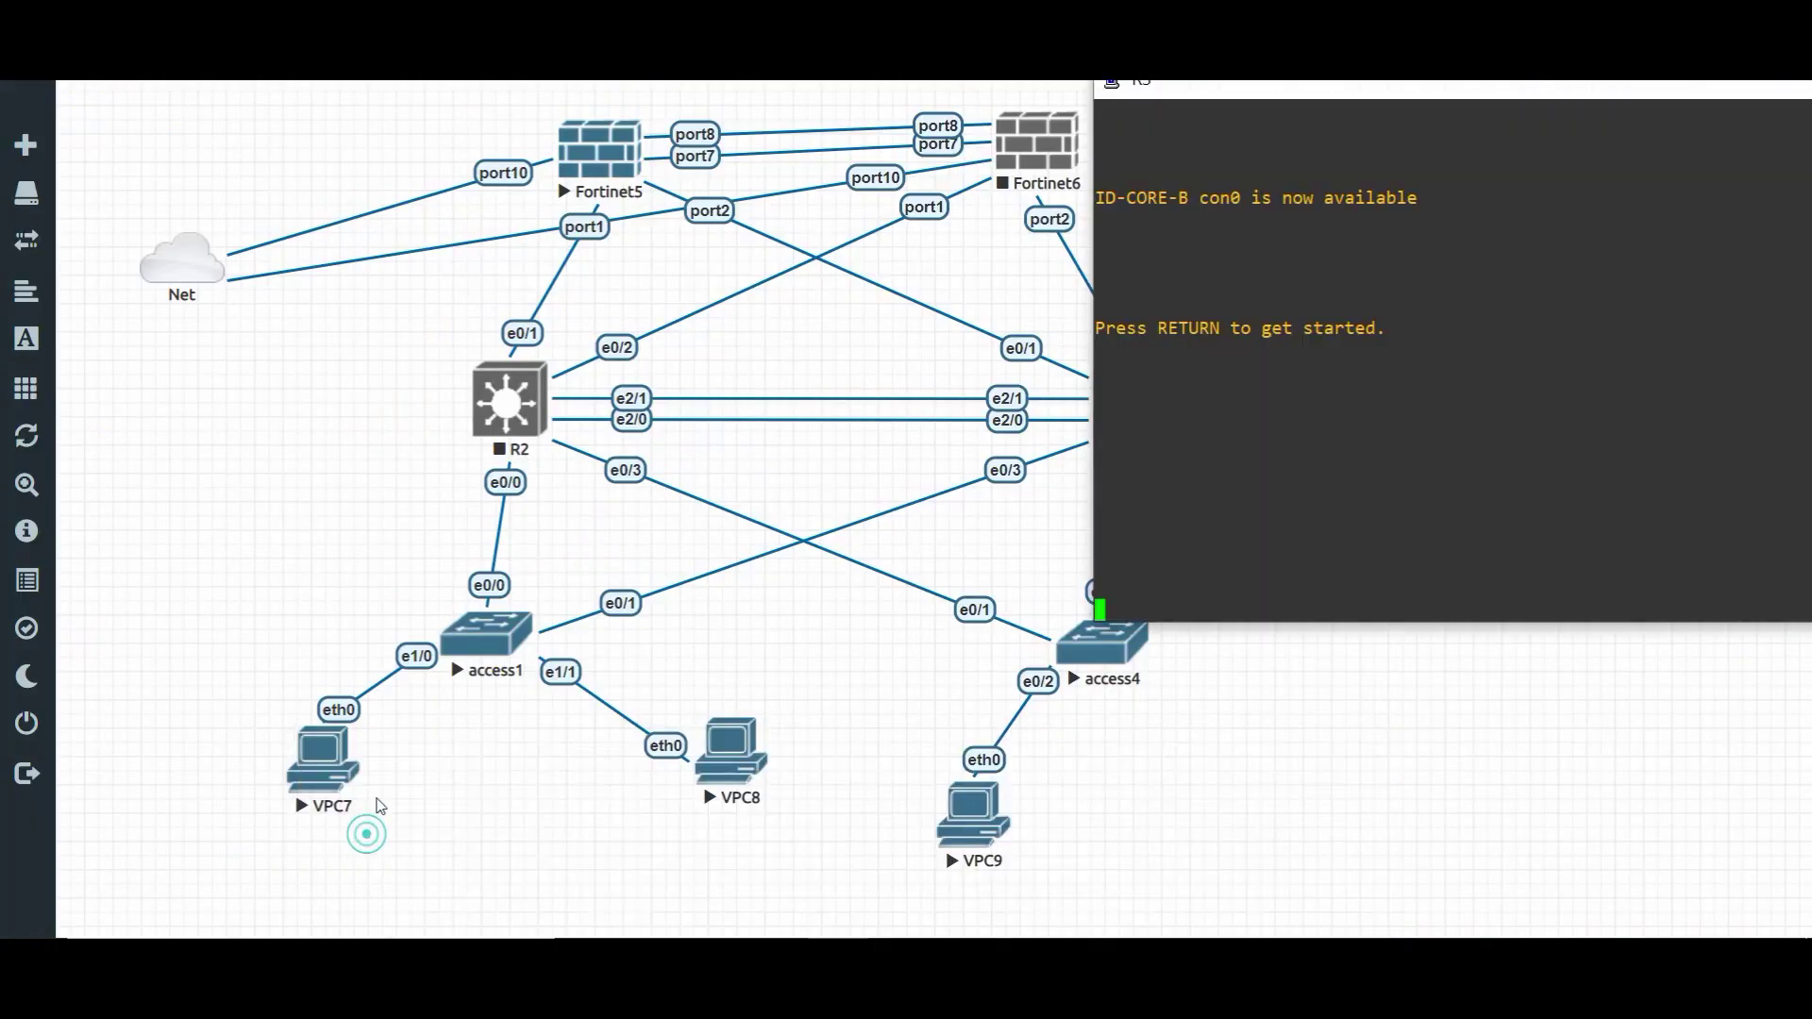
{"action": "left_click", "coordinate": [1197, 408]}
{"action": "key", "text": "Return"}
{"action": "key", "text": "Return"}
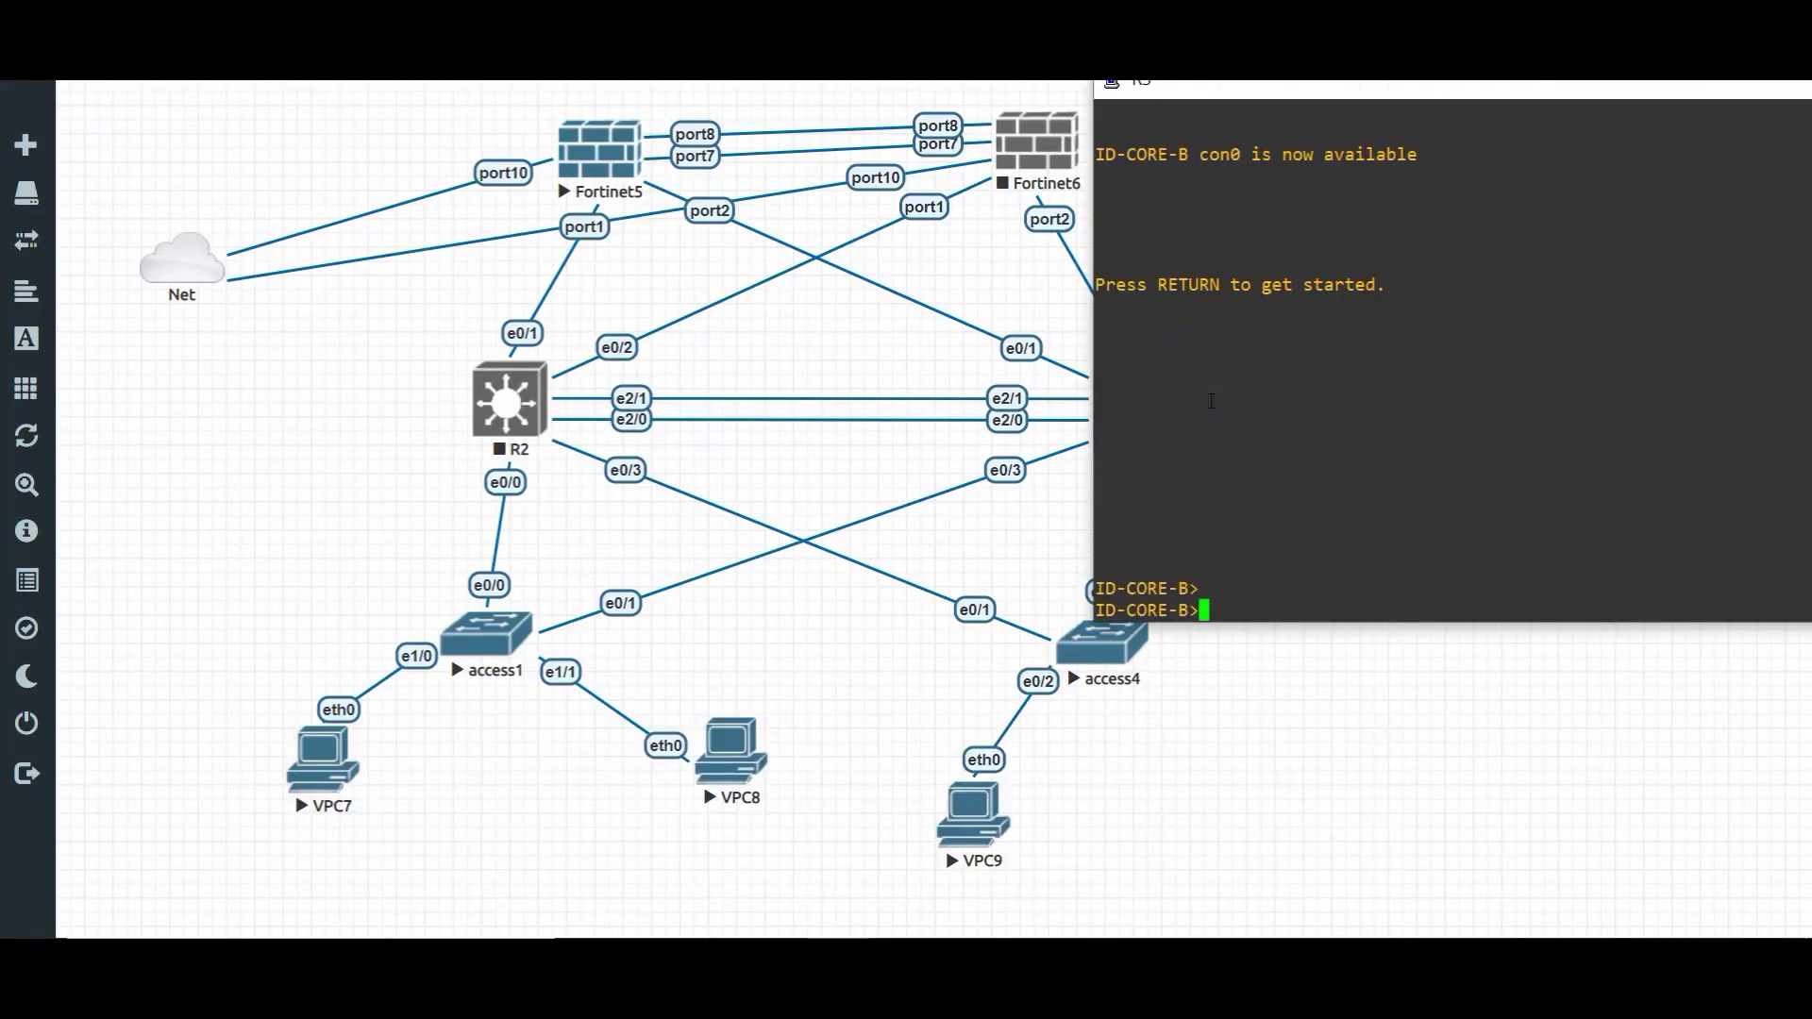
{"action": "type", "text": "ena"}
{"action": "key", "text": "Return"}
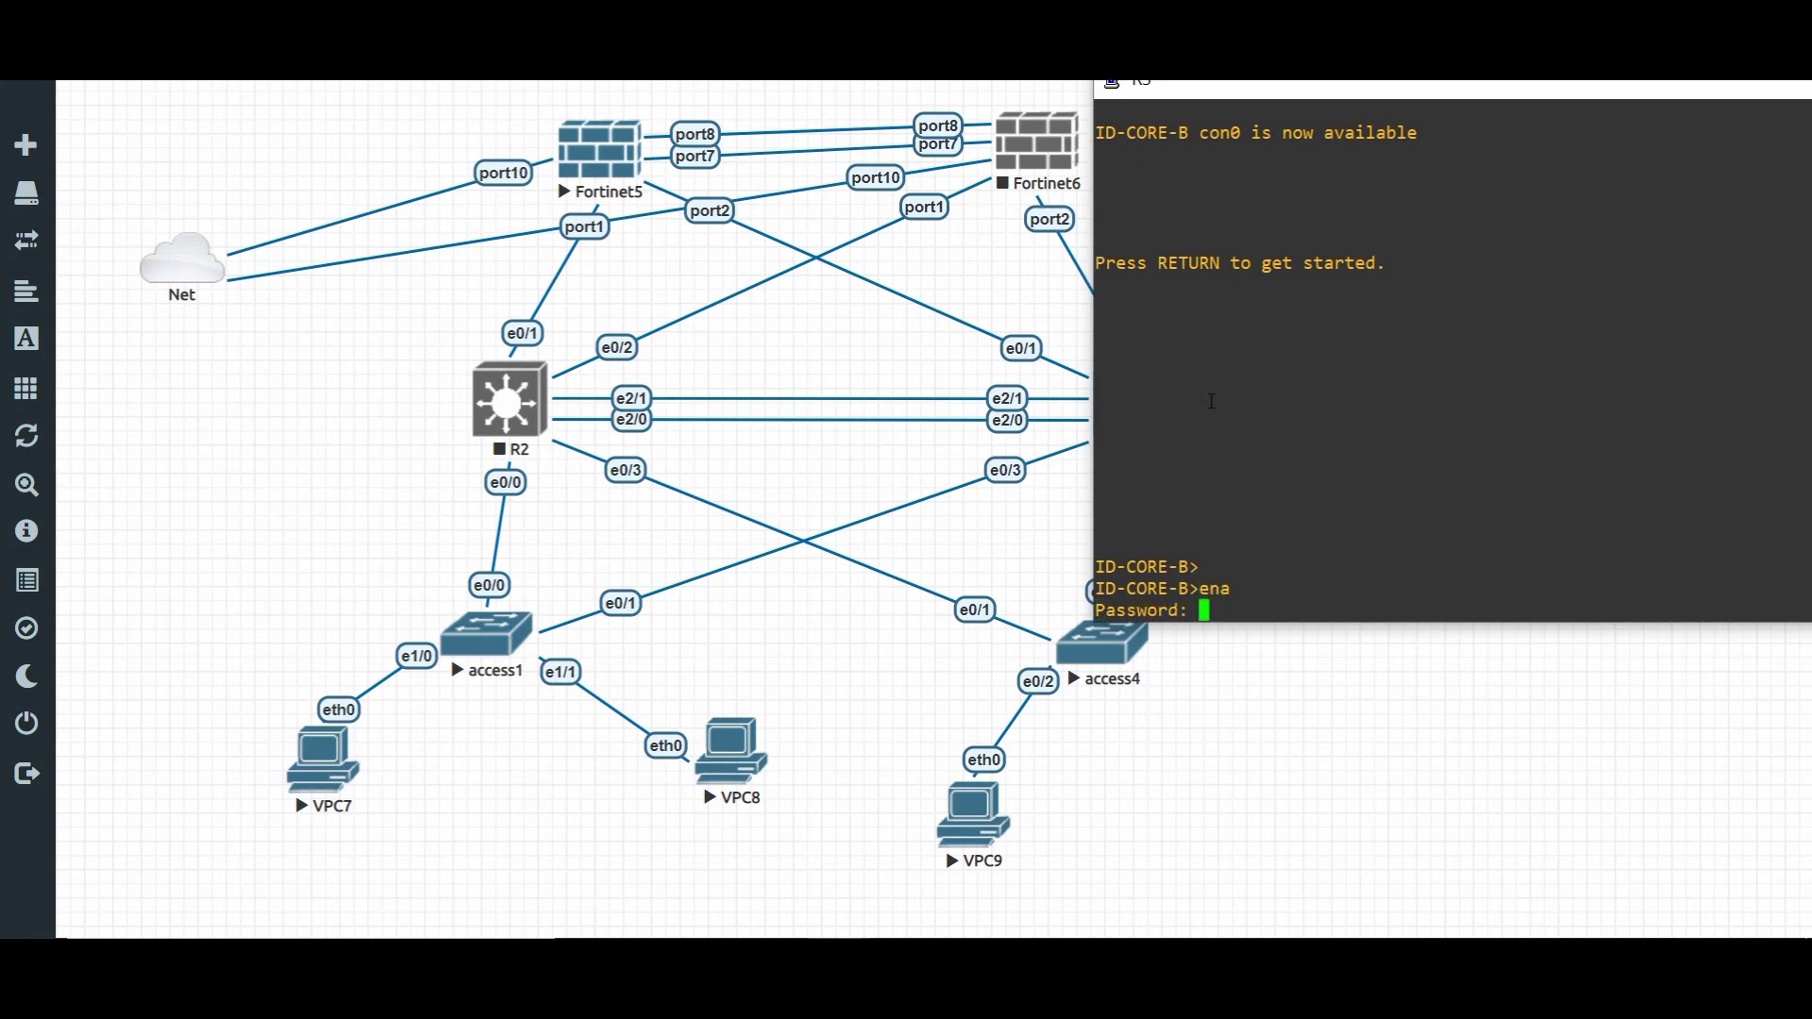
{"action": "key", "text": "Return"}
{"action": "key", "text": "Return"}
{"action": "key", "text": "Return"}
{"action": "key", "text": "Return"}
{"action": "key", "text": "Return"}
{"action": "type", "text": "sh"}
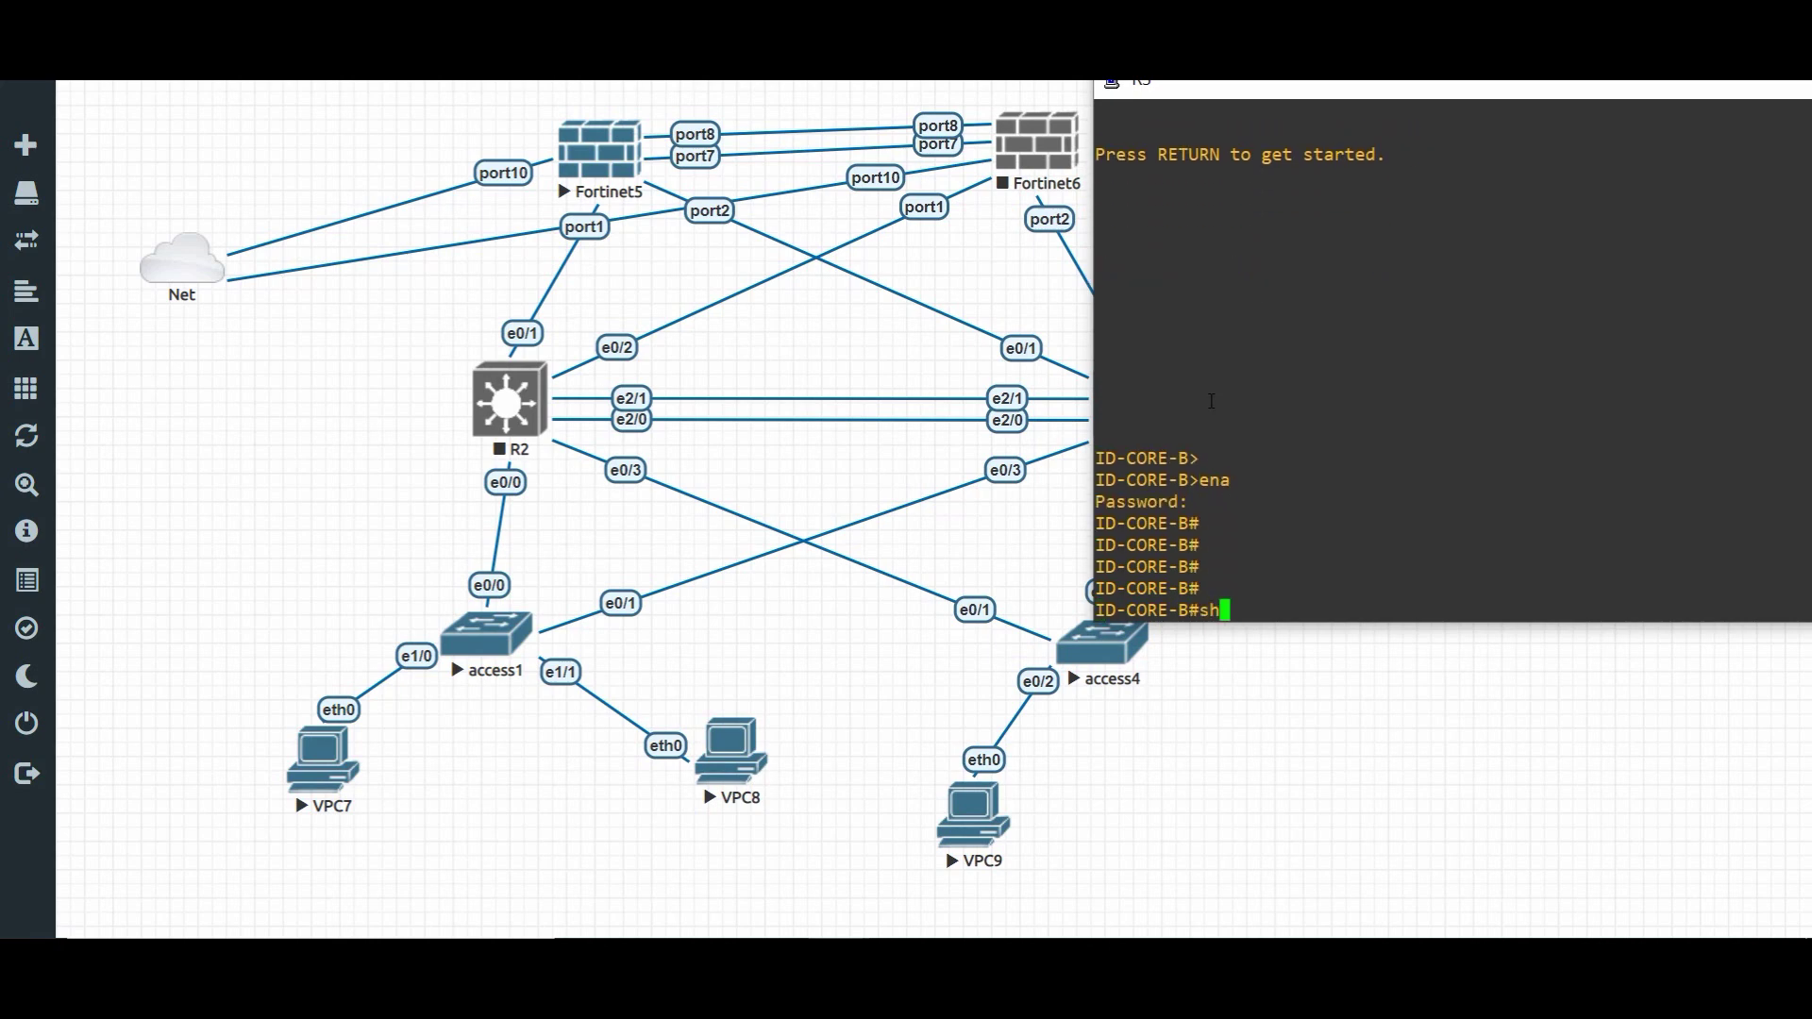
{"action": "type", "text": " ip ro"}
{"action": "key", "text": "Tab"}
{"action": "key", "text": "Return"}
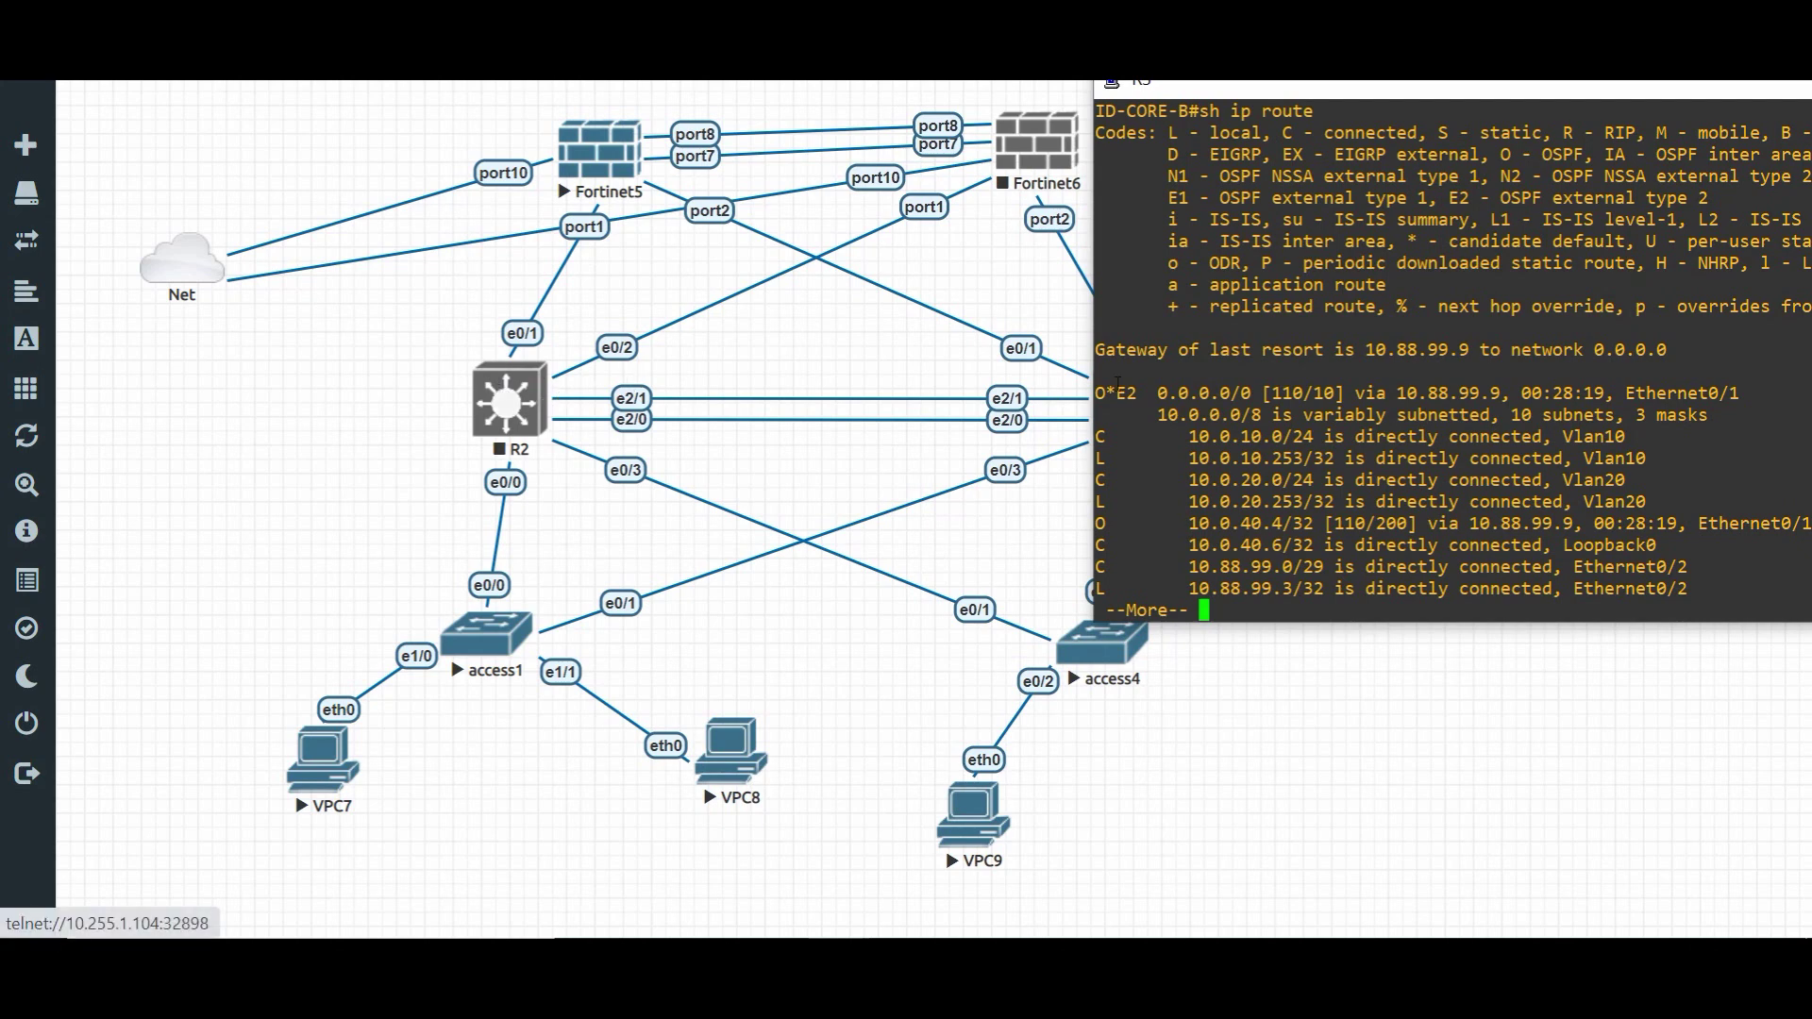
{"action": "left_click_drag", "start_coordinate": [1137, 394], "coordinate": [1416, 392]}
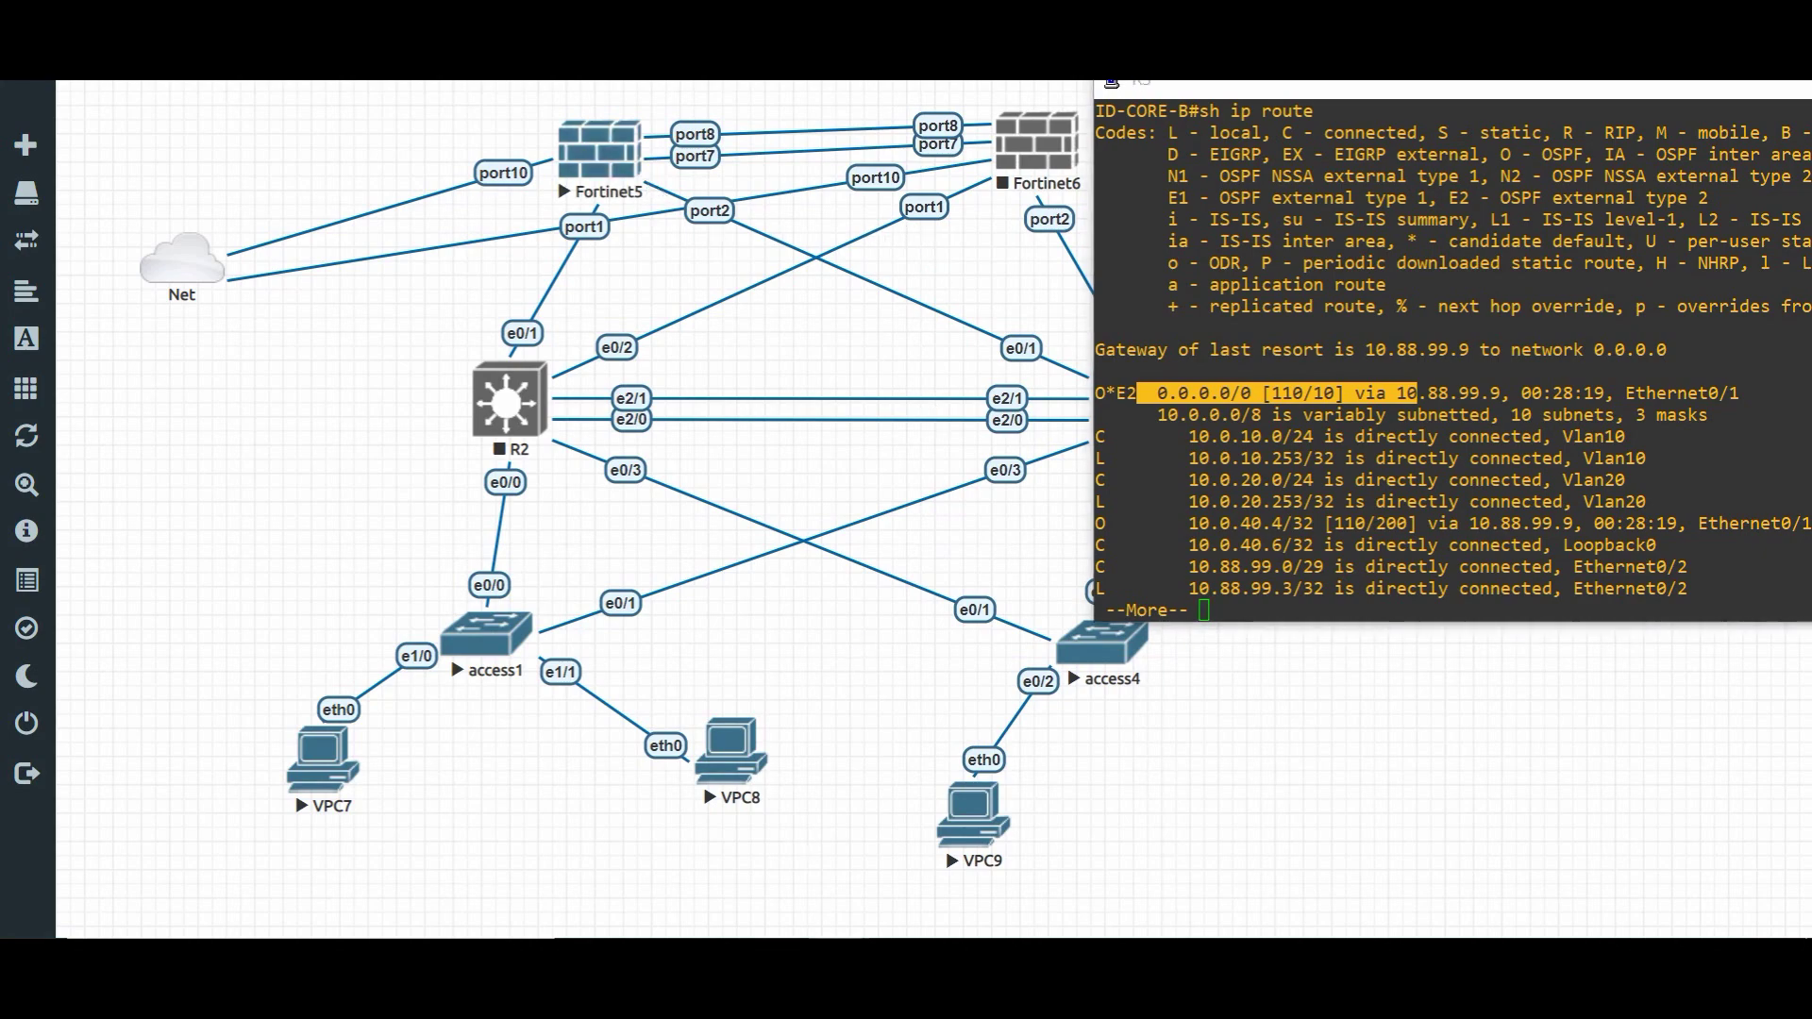
- Log in to the Fortinet5 console as admin
{"action": "mouse_move", "coordinate": [866, 934]}
{"action": "left_click", "coordinate": [712, 825]}
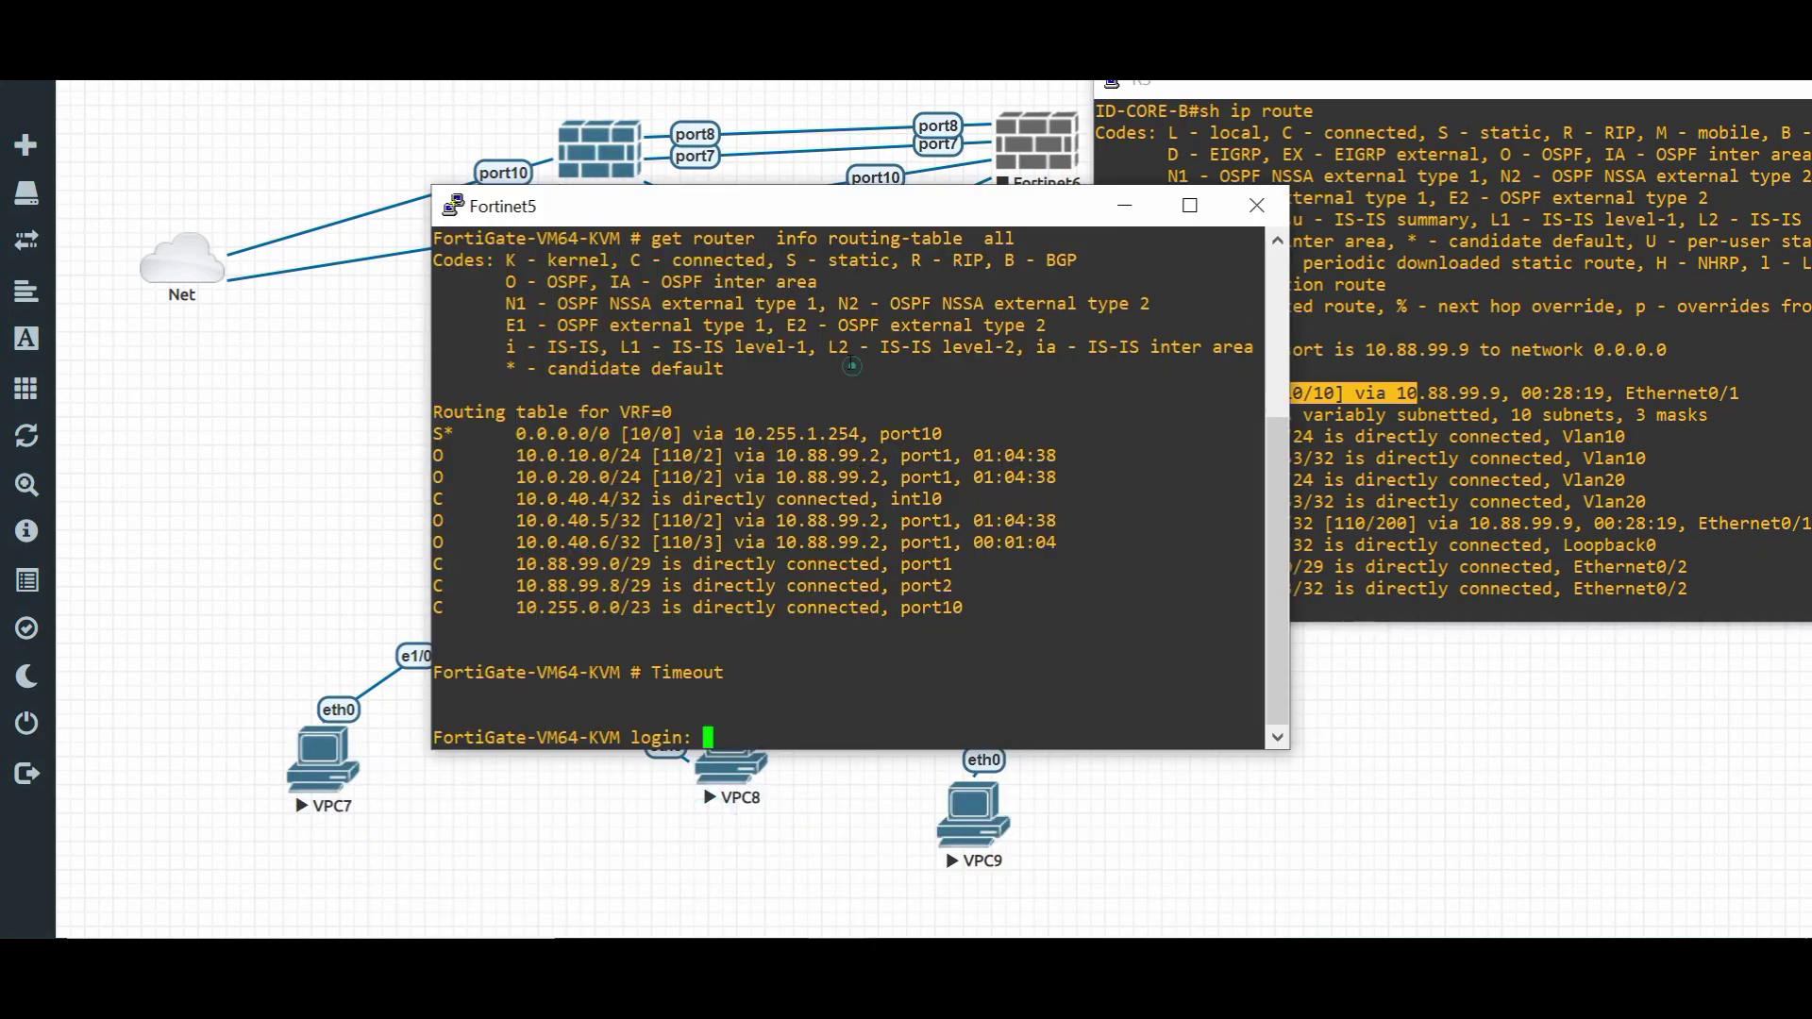
{"action": "type", "text": "admin"}
{"action": "key", "text": "Return"}
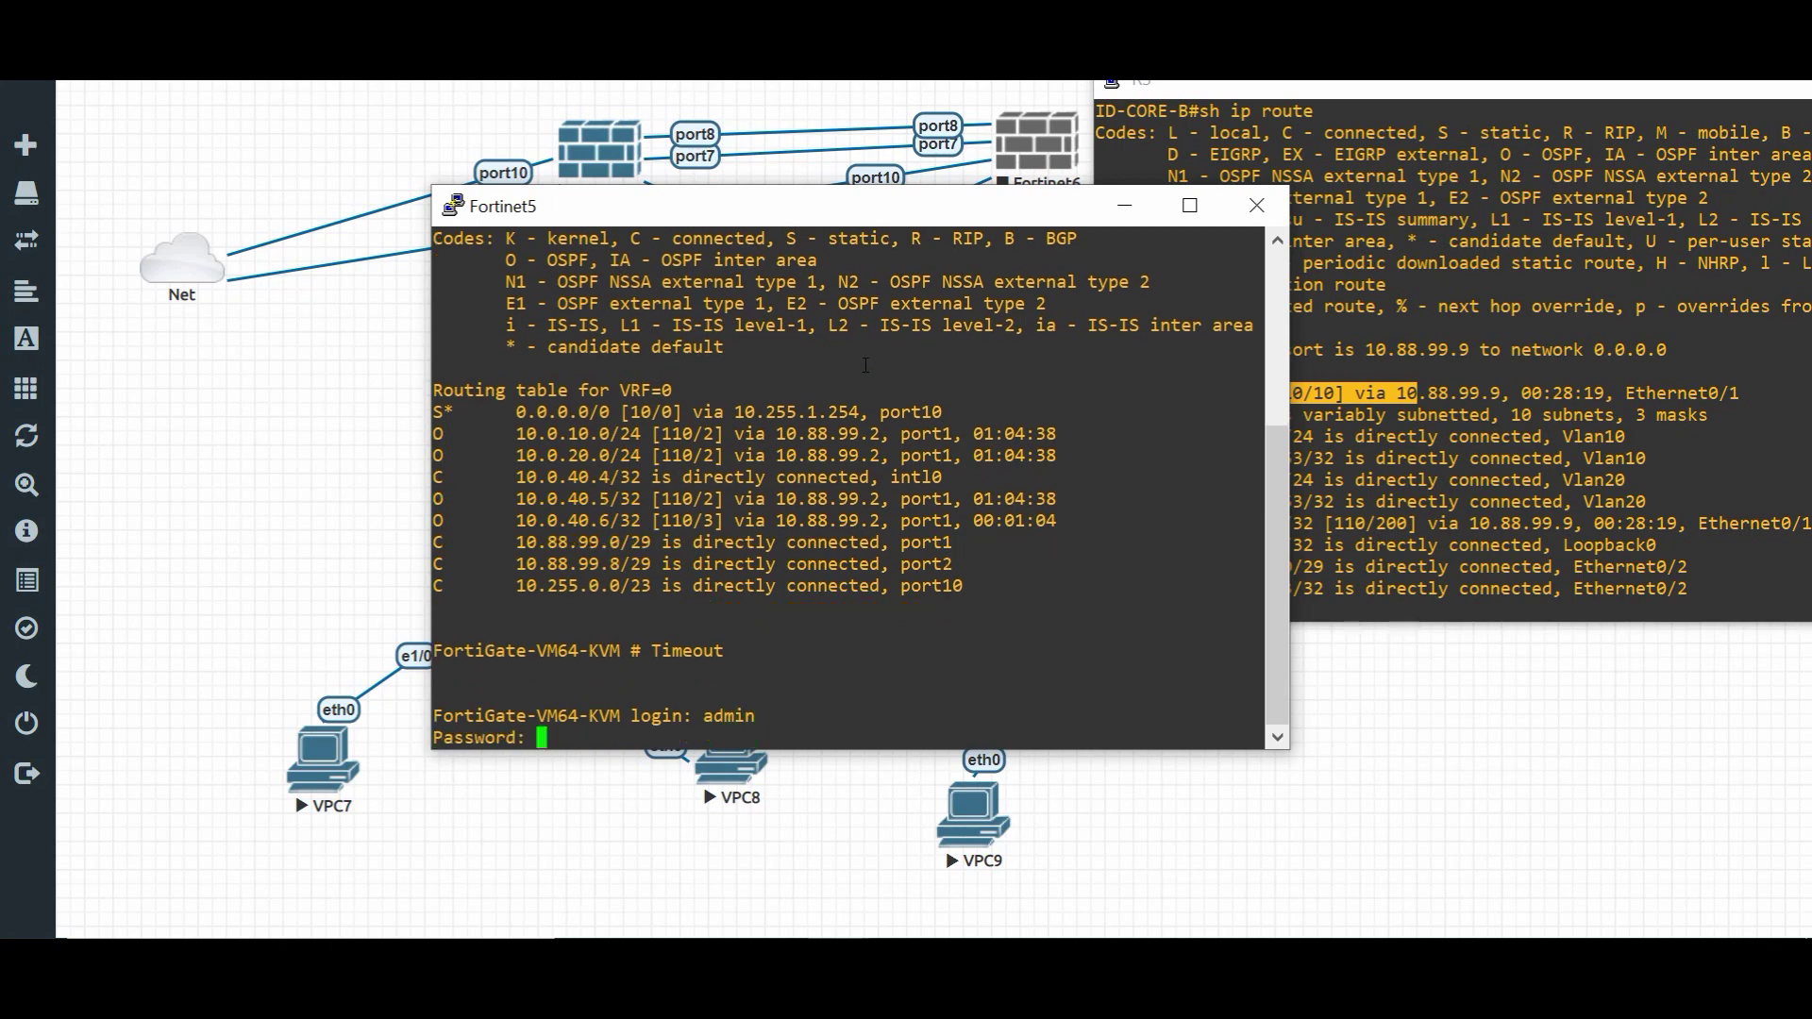
{"action": "key", "text": "Return"}
{"action": "key", "text": "Return"}
{"action": "key", "text": "Return"}
{"action": "key", "text": "Return"}
{"action": "key", "text": "Return"}
{"action": "key", "text": "Return"}
- Review show system interface, then start diagnose sniffer packet port2 'proto 1'
{"action": "type", "text": "show system interface"}
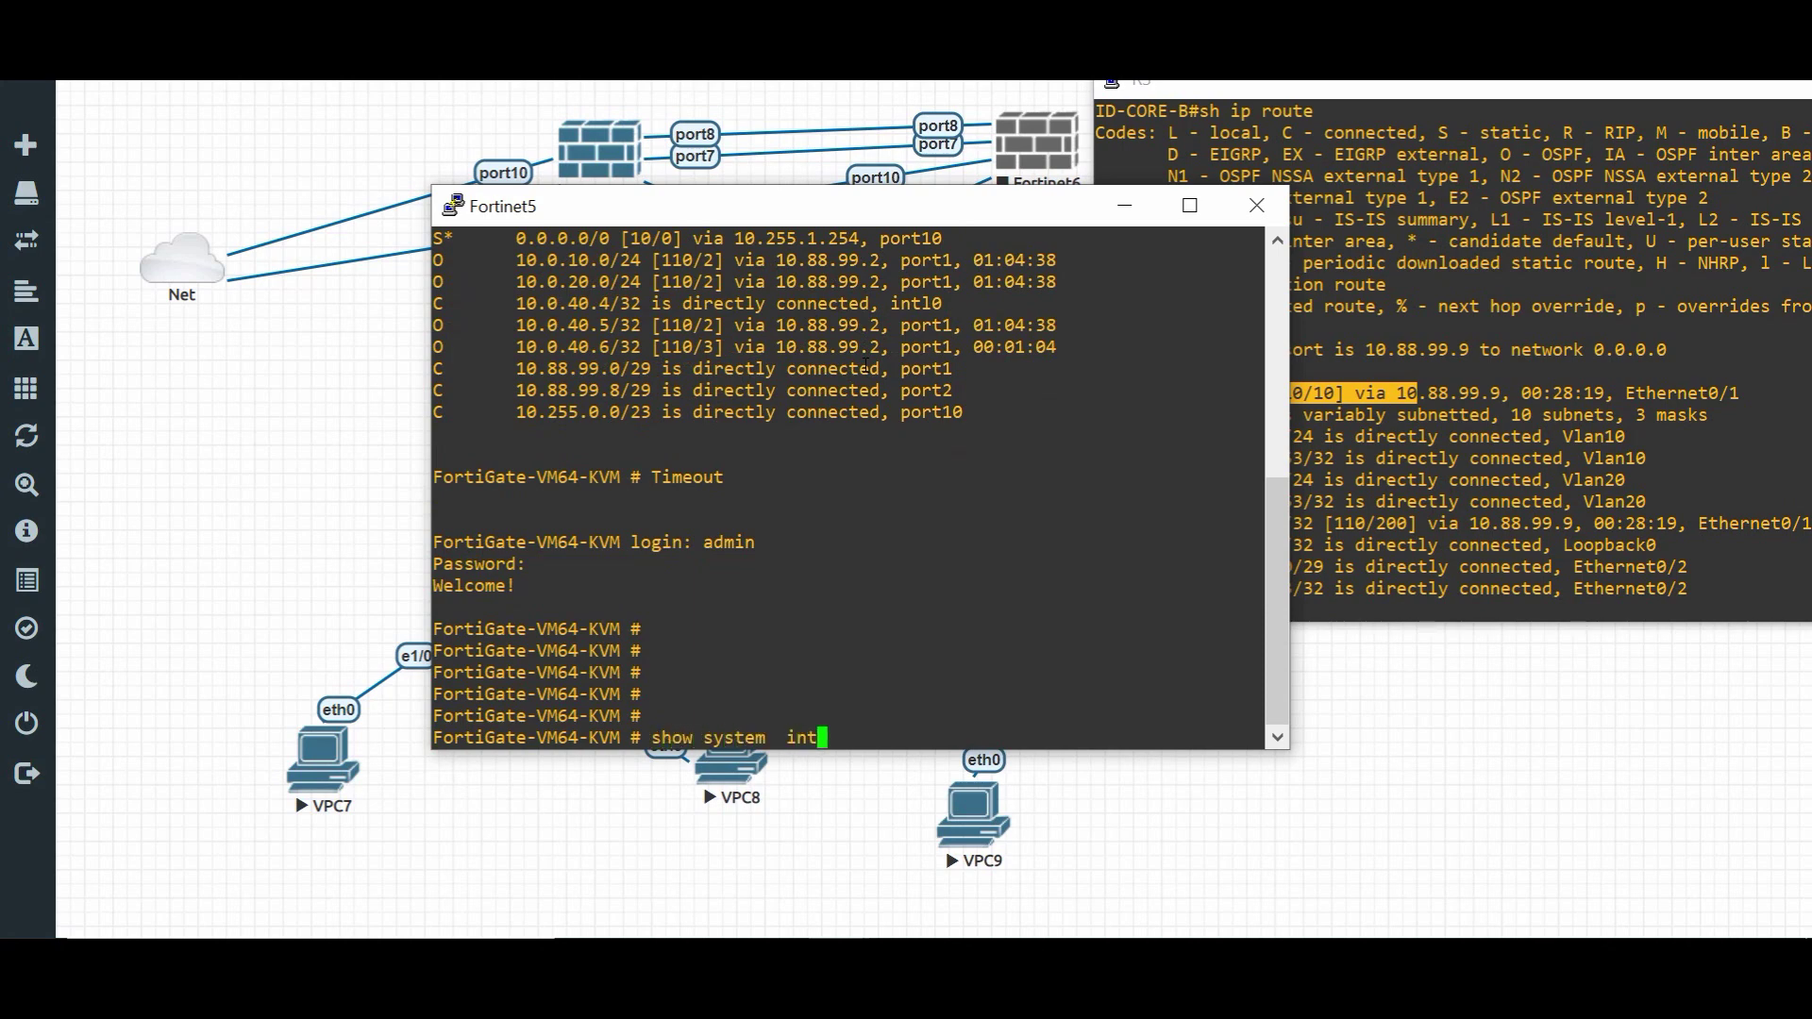
{"action": "key", "text": "Return"}
{"action": "key", "text": "q"}
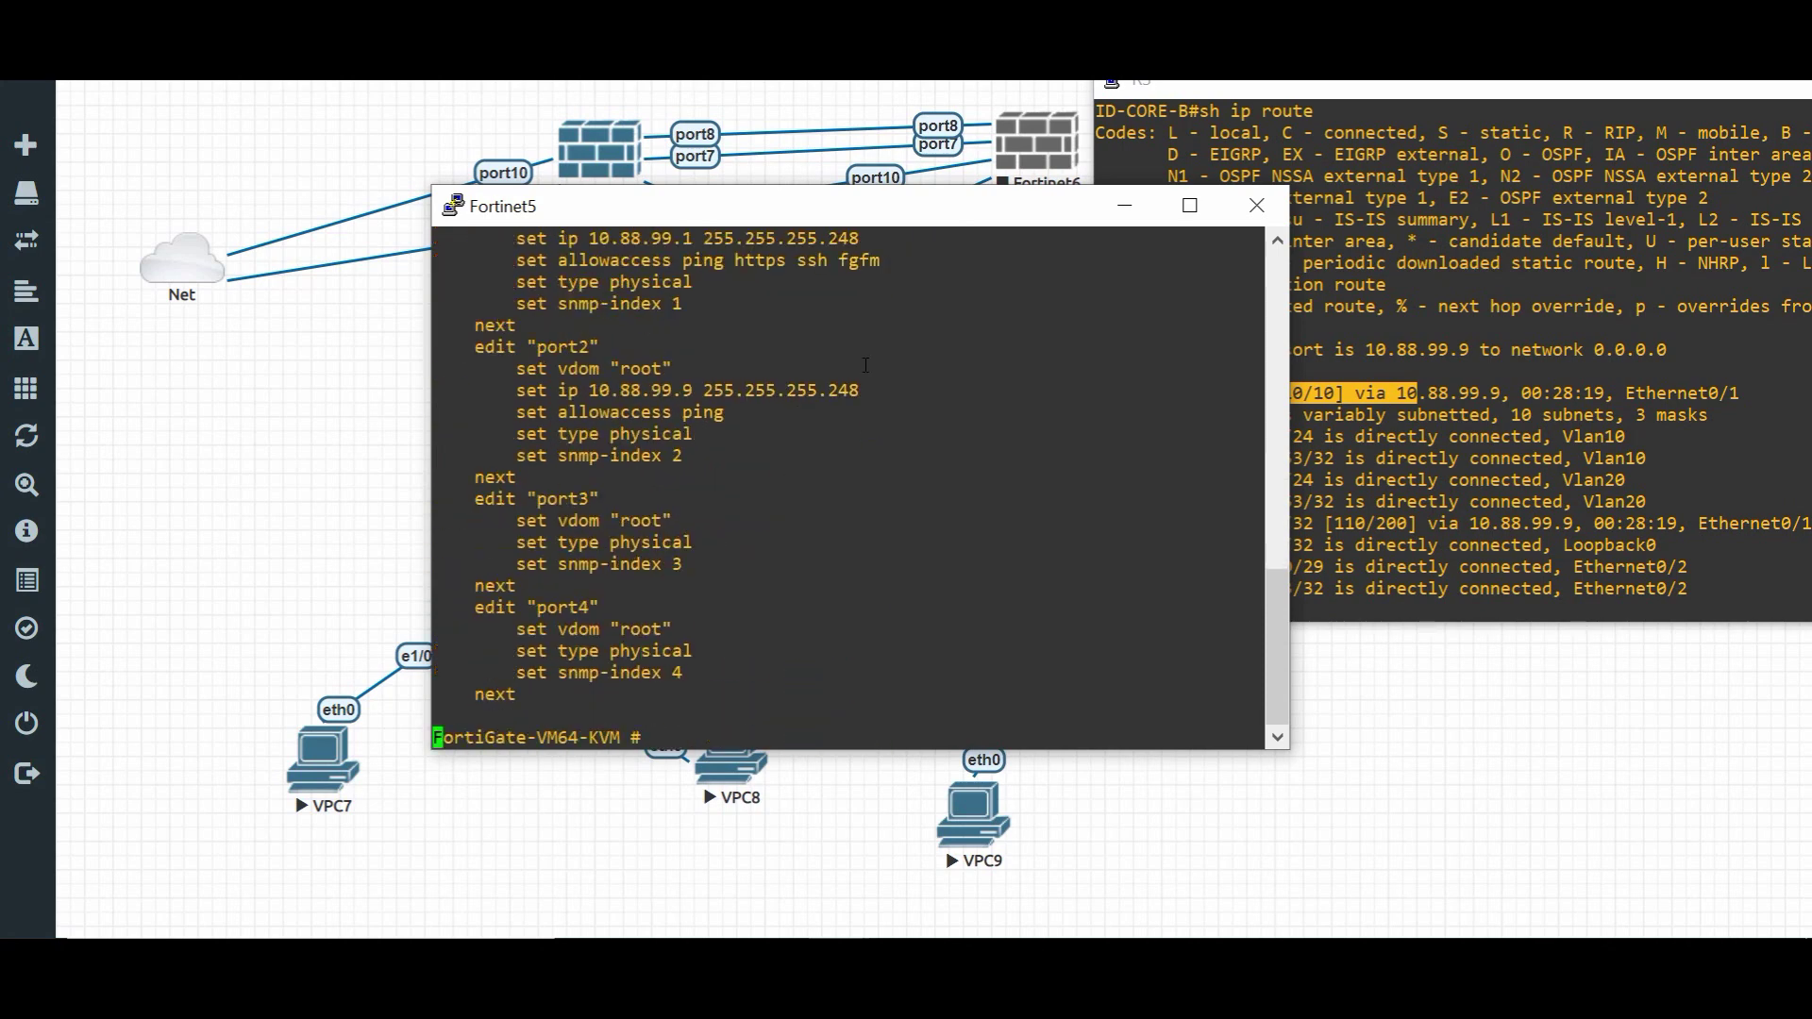
{"action": "key", "text": "Return"}
{"action": "key", "text": "Return"}
{"action": "key", "text": "Return"}
{"action": "key", "text": "Return"}
{"action": "key", "text": "Return"}
{"action": "type", "text": "cdia"}
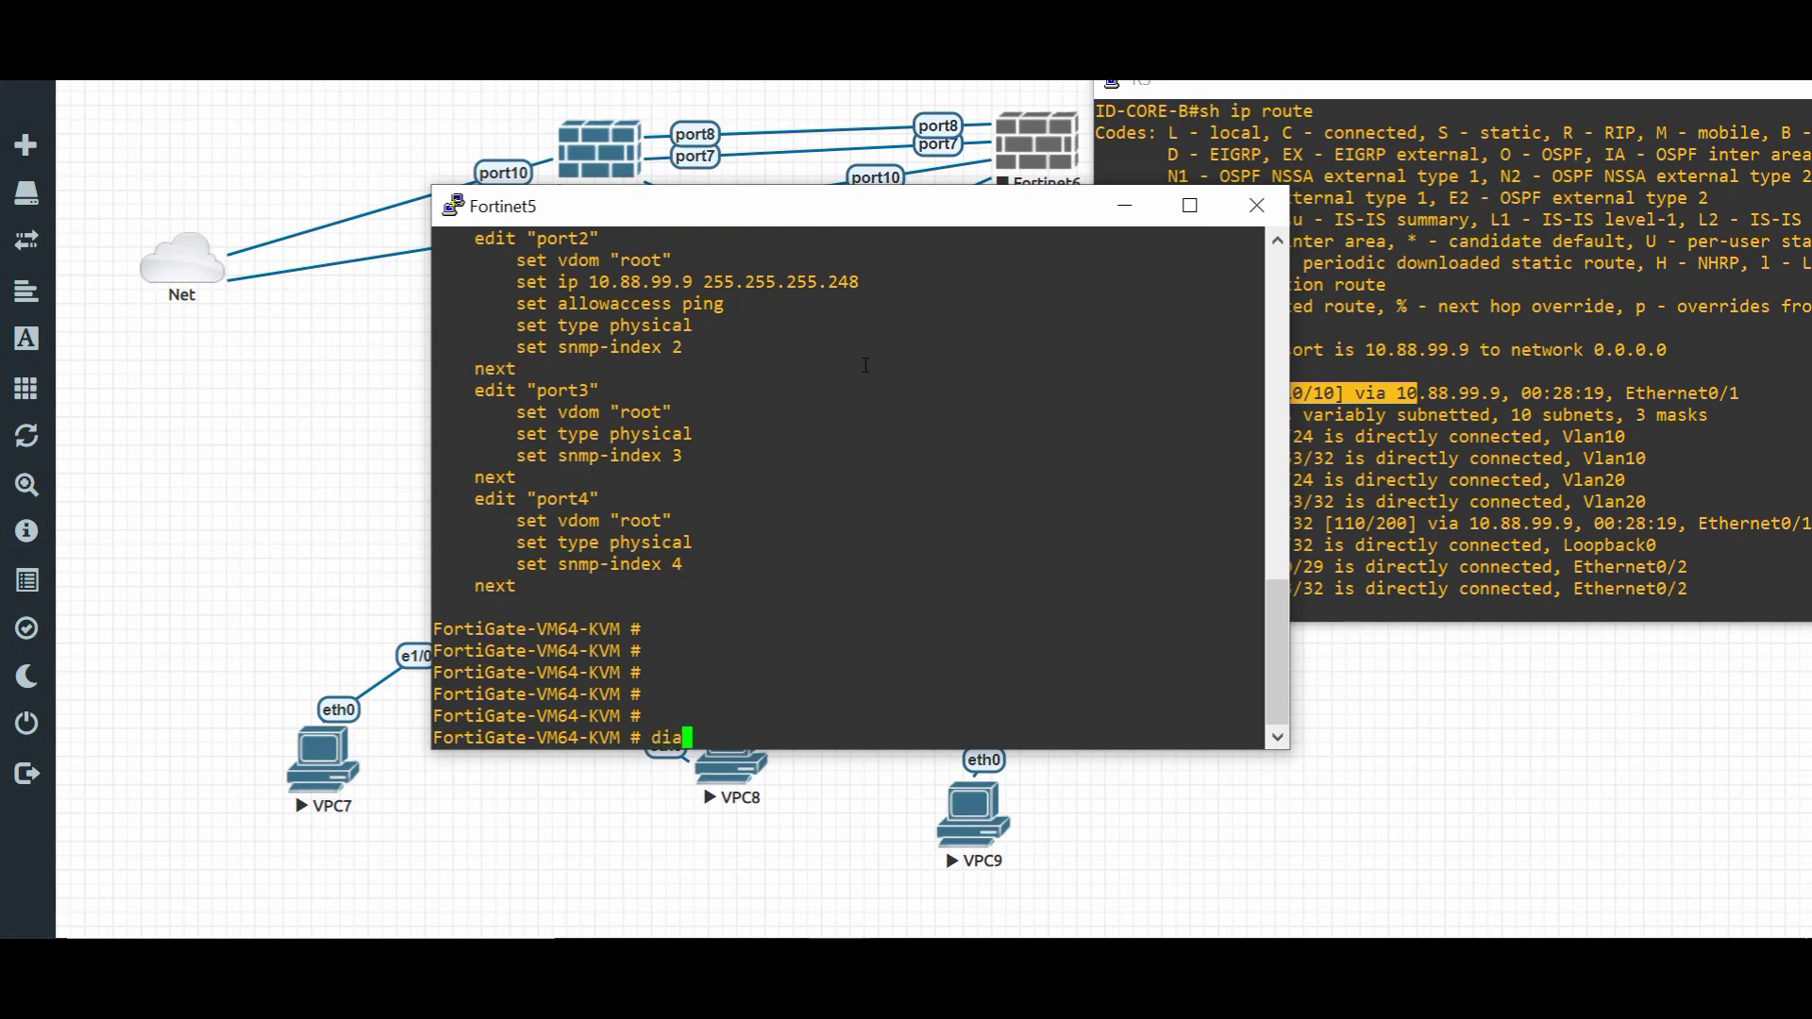
{"action": "type", "text": "gnose  sniffer packet  p"}
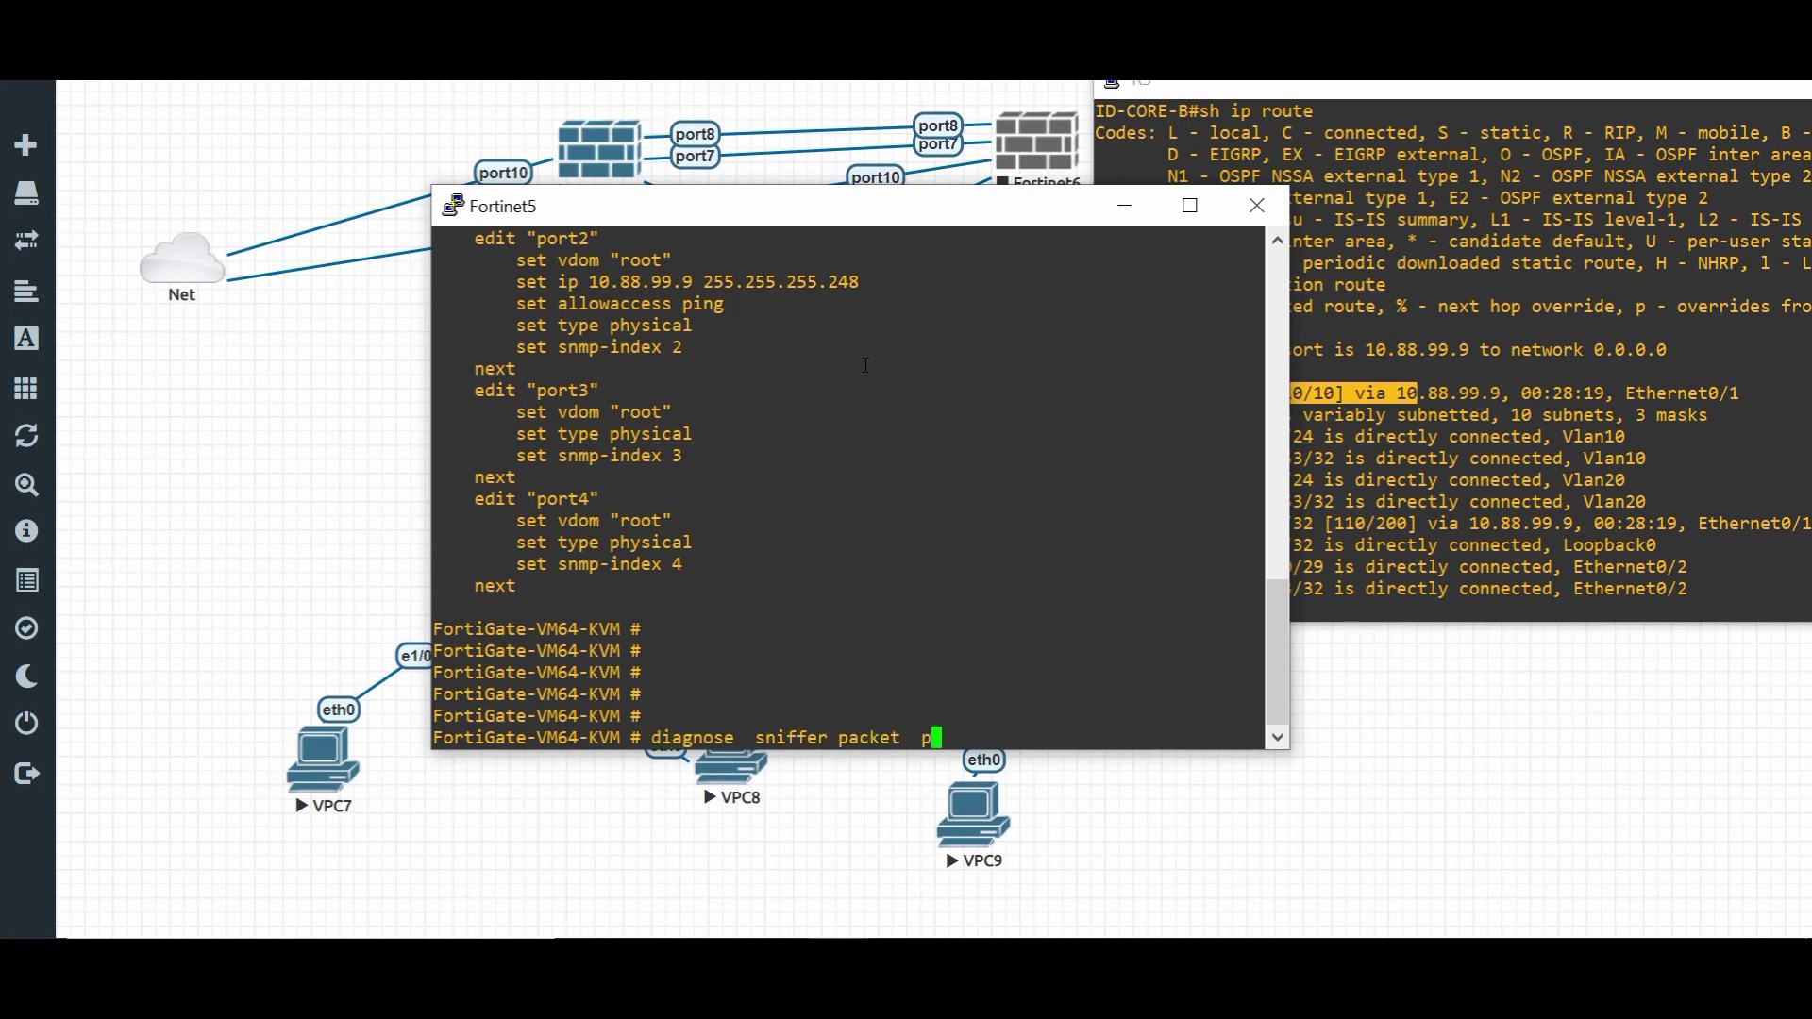
{"action": "type", "text": "ort2 'proto 1'"}
{"action": "key", "text": "Return"}
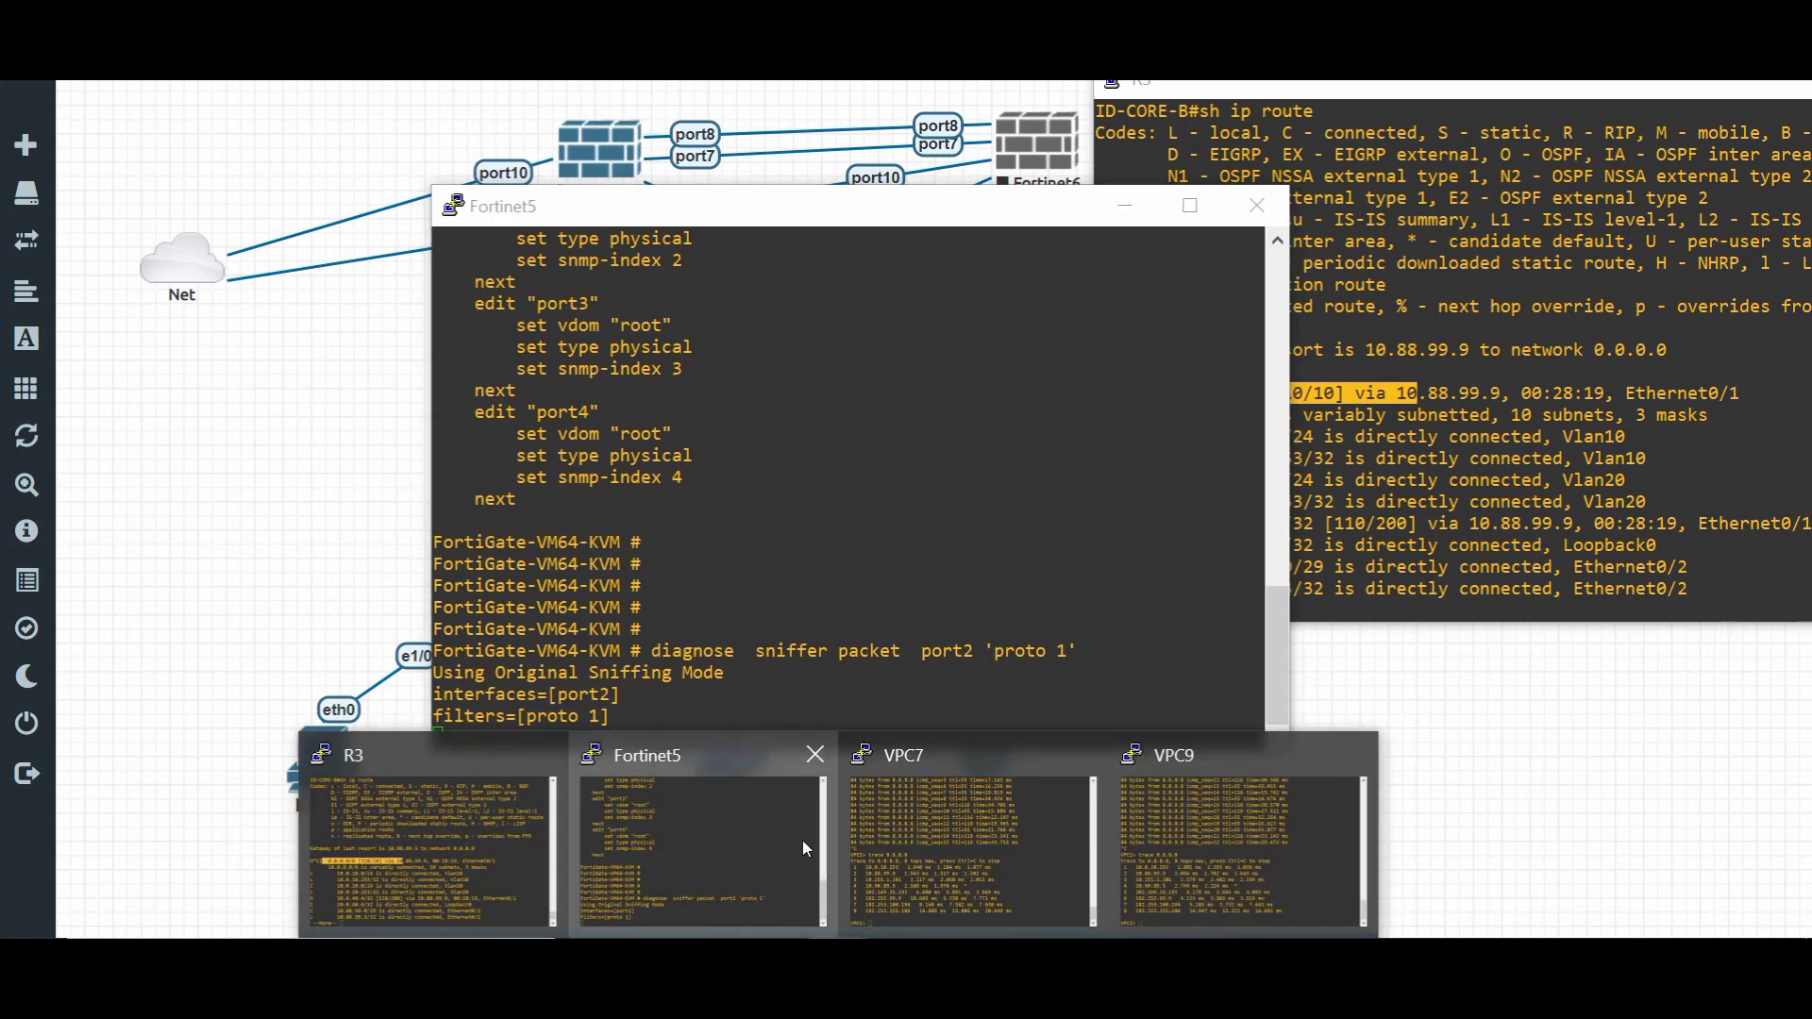
- Ping 8.8.8.8 from VPC7 while Fortinet5 captures ICMP on port2, then stop both
{"action": "left_click", "coordinate": [927, 830]}
{"action": "left_click", "coordinate": [827, 477]}
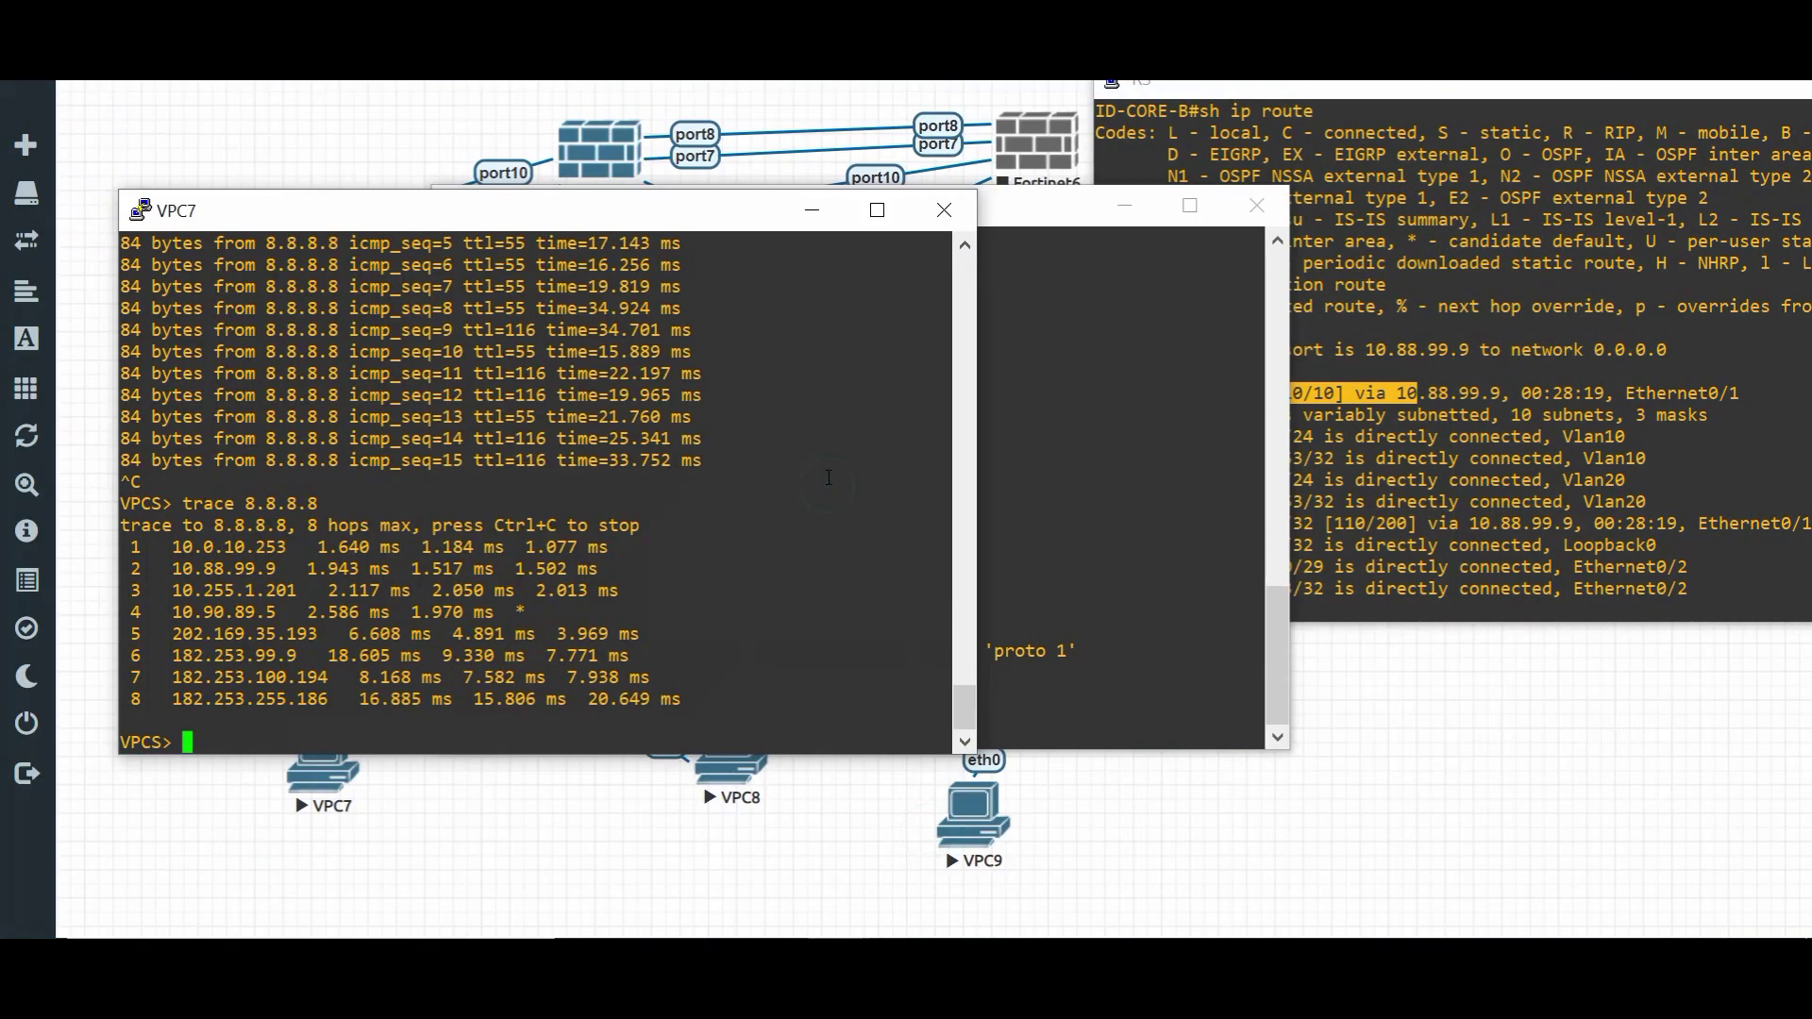
{"action": "key", "text": "Up"}
{"action": "key", "text": "Up"}
{"action": "key", "text": "Return"}
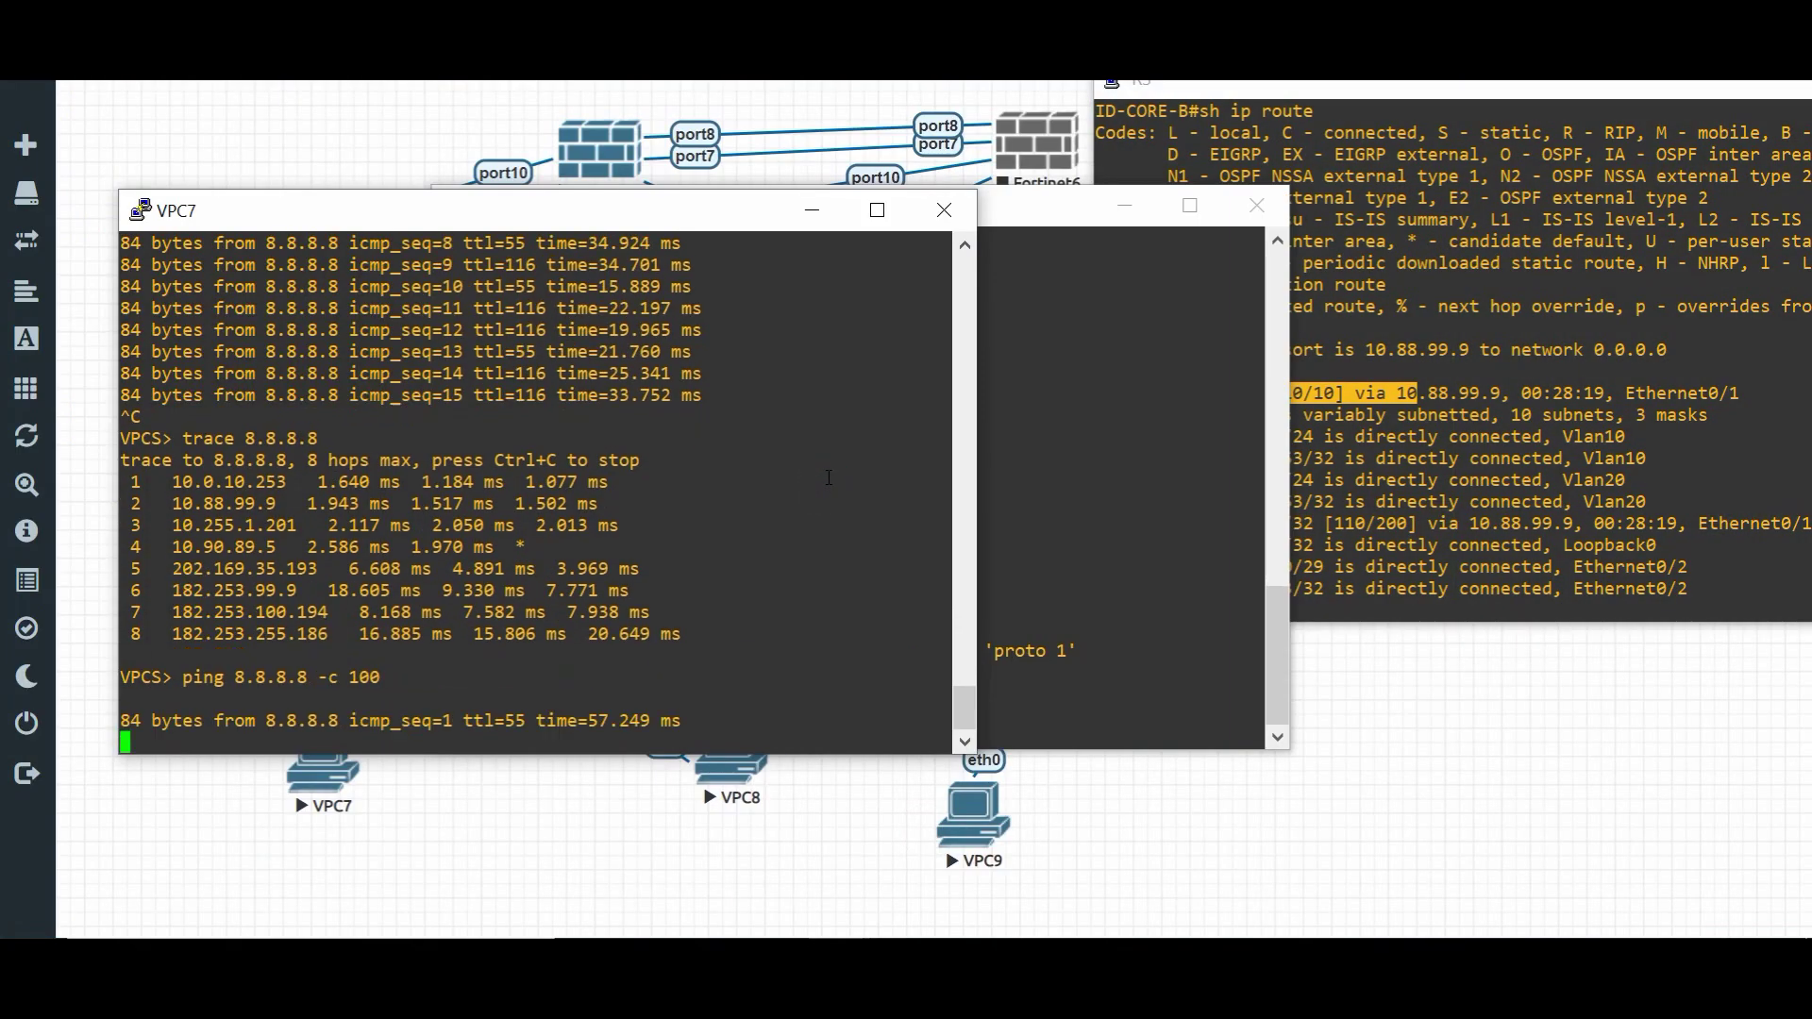
{"action": "left_click", "coordinate": [1144, 379]}
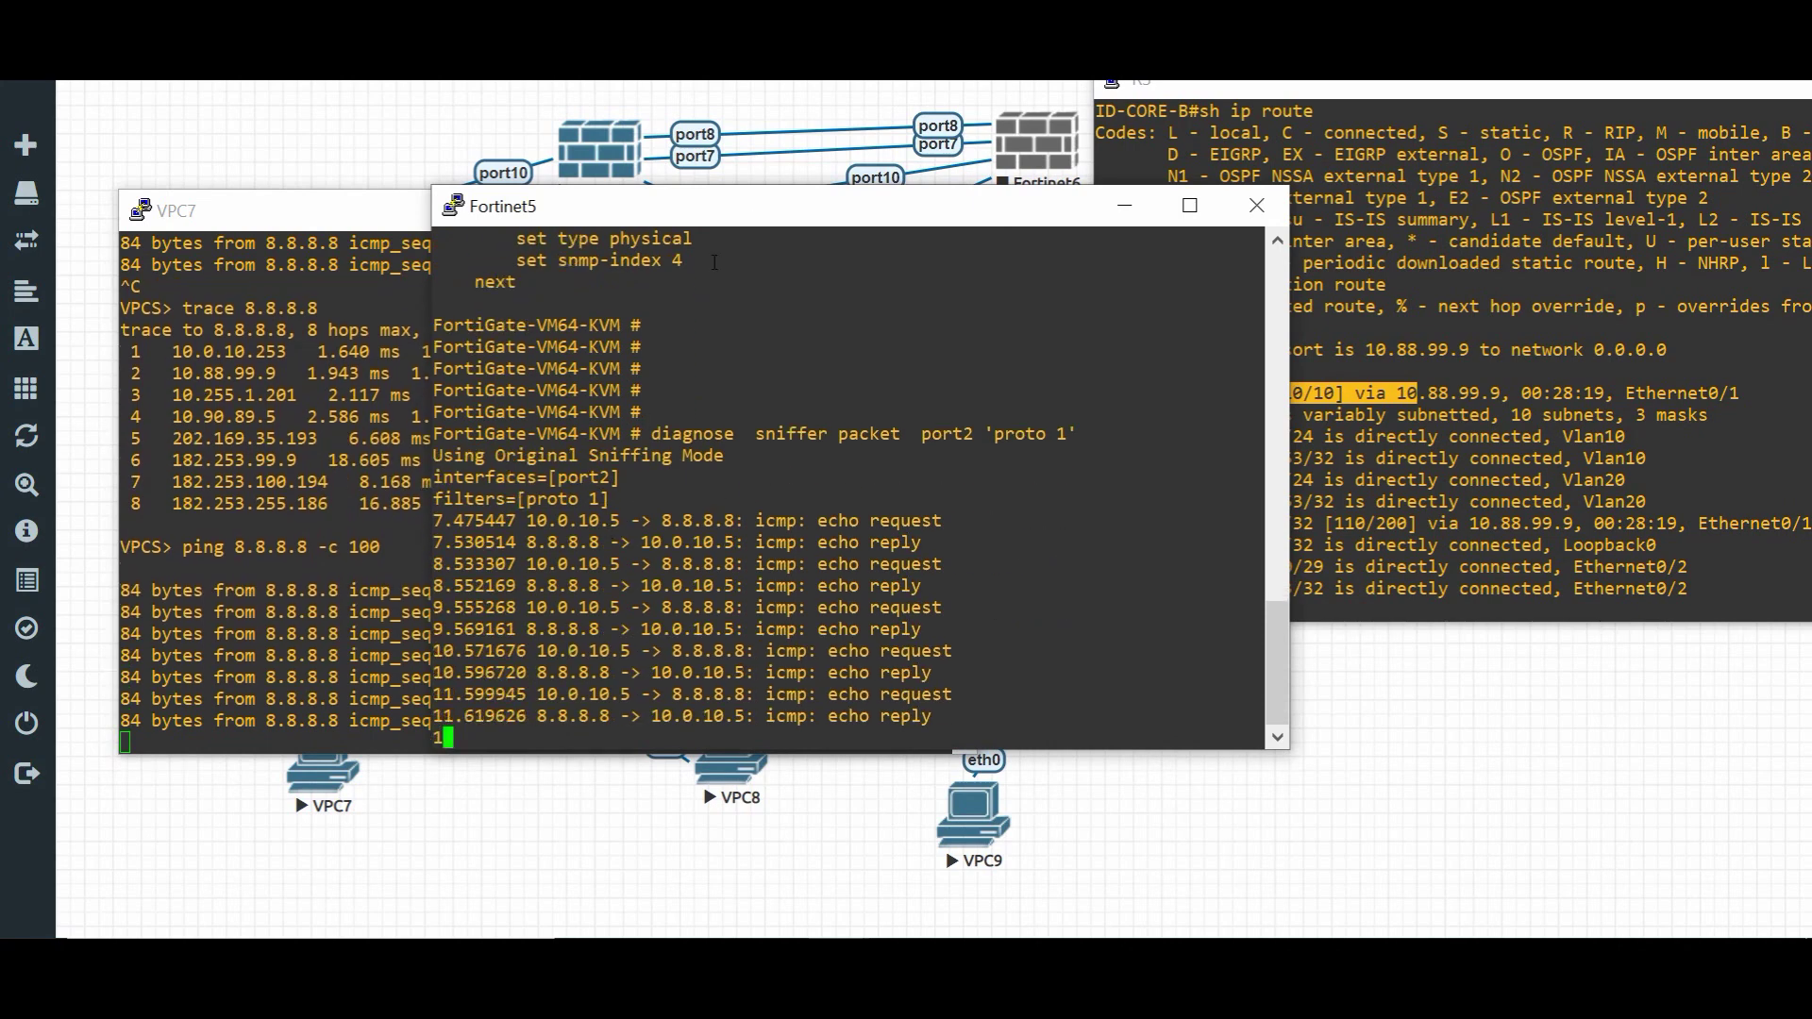
{"action": "key", "text": "ctrl+c"}
{"action": "left_click", "coordinate": [356, 483]}
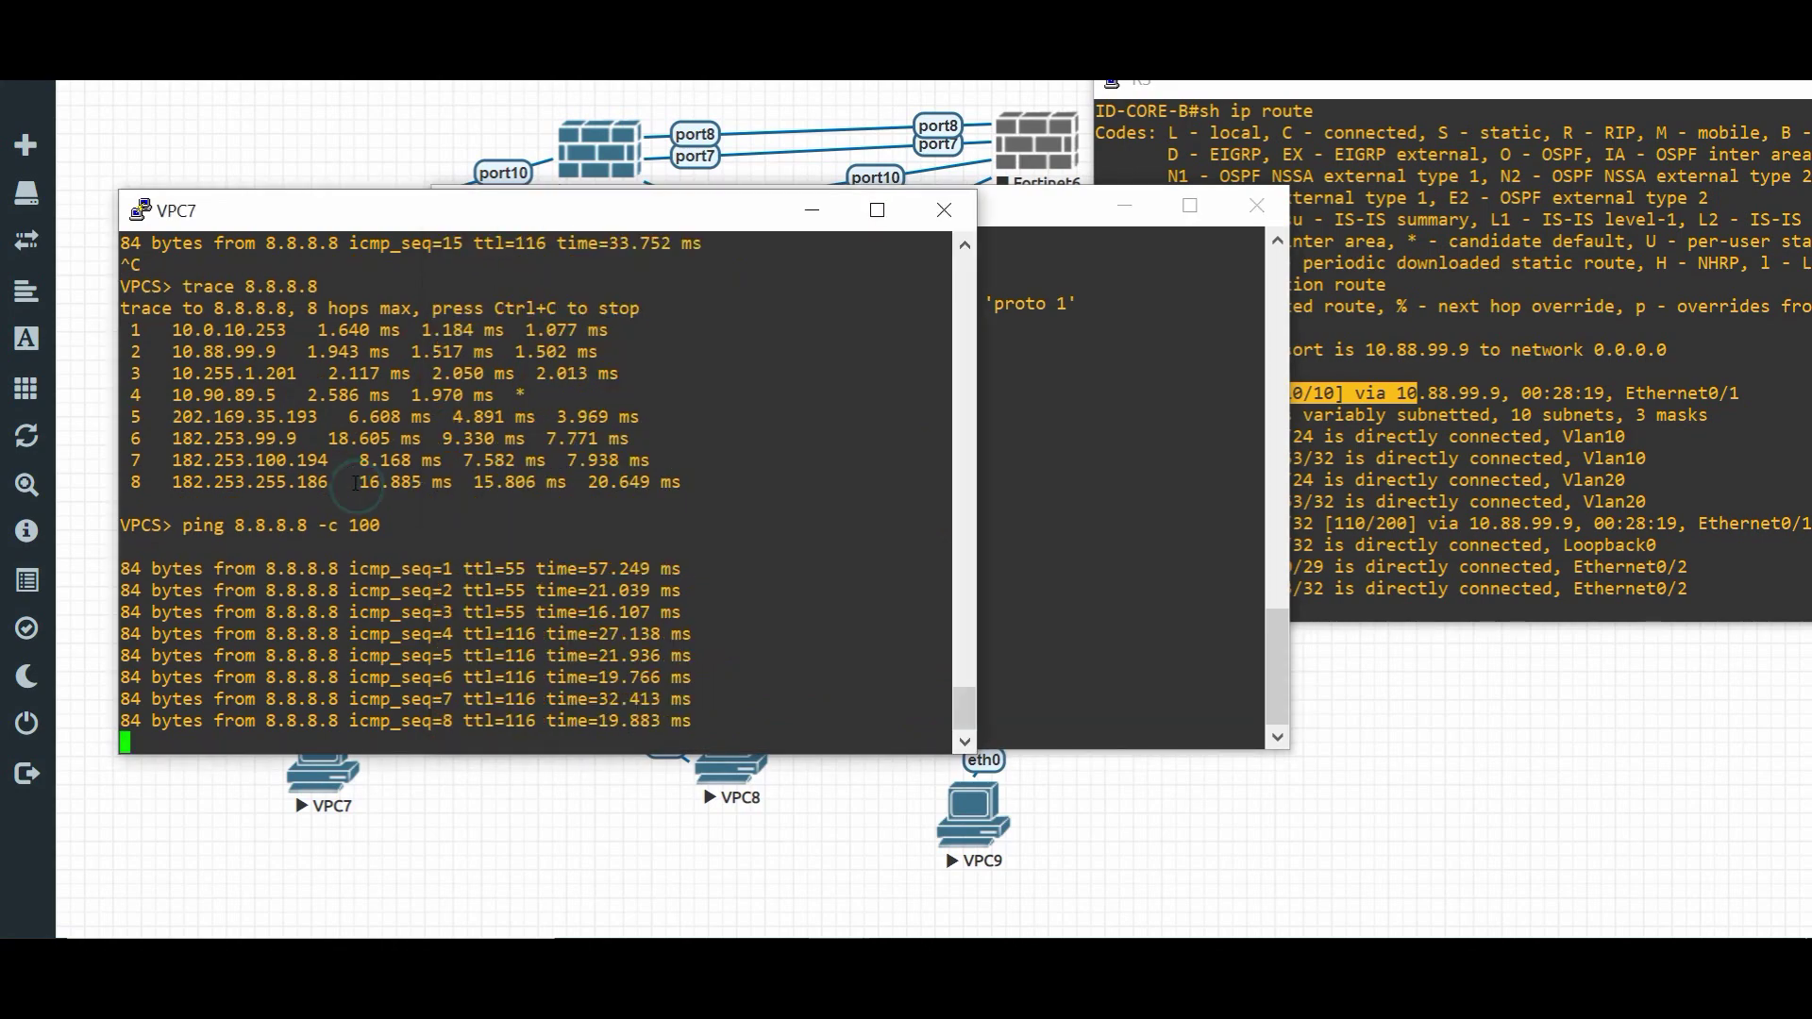
{"action": "key", "text": "ctrl+c"}
{"action": "left_click", "coordinate": [989, 539]}
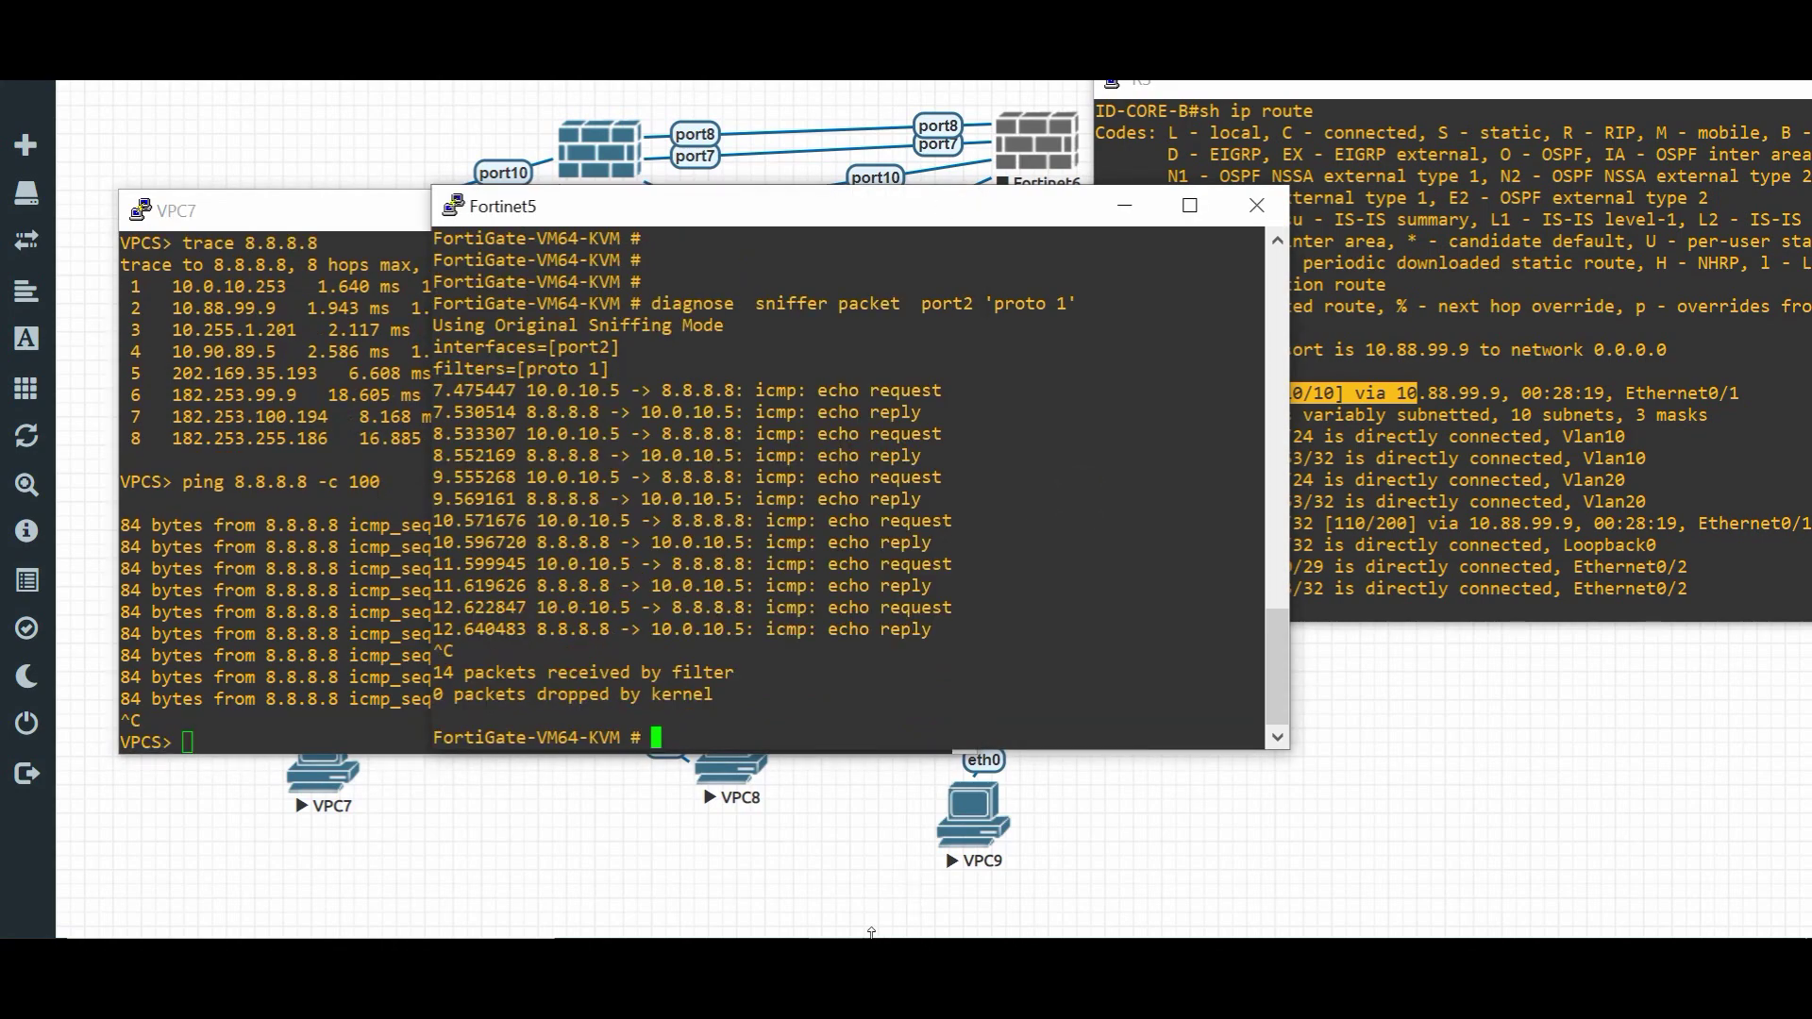
- Restart the port2 ICMP capture and run ping 8.8.8.8 -c 100 from VPC9
{"action": "mouse_move", "coordinate": [983, 869]}
{"action": "left_click", "coordinate": [1146, 813]}
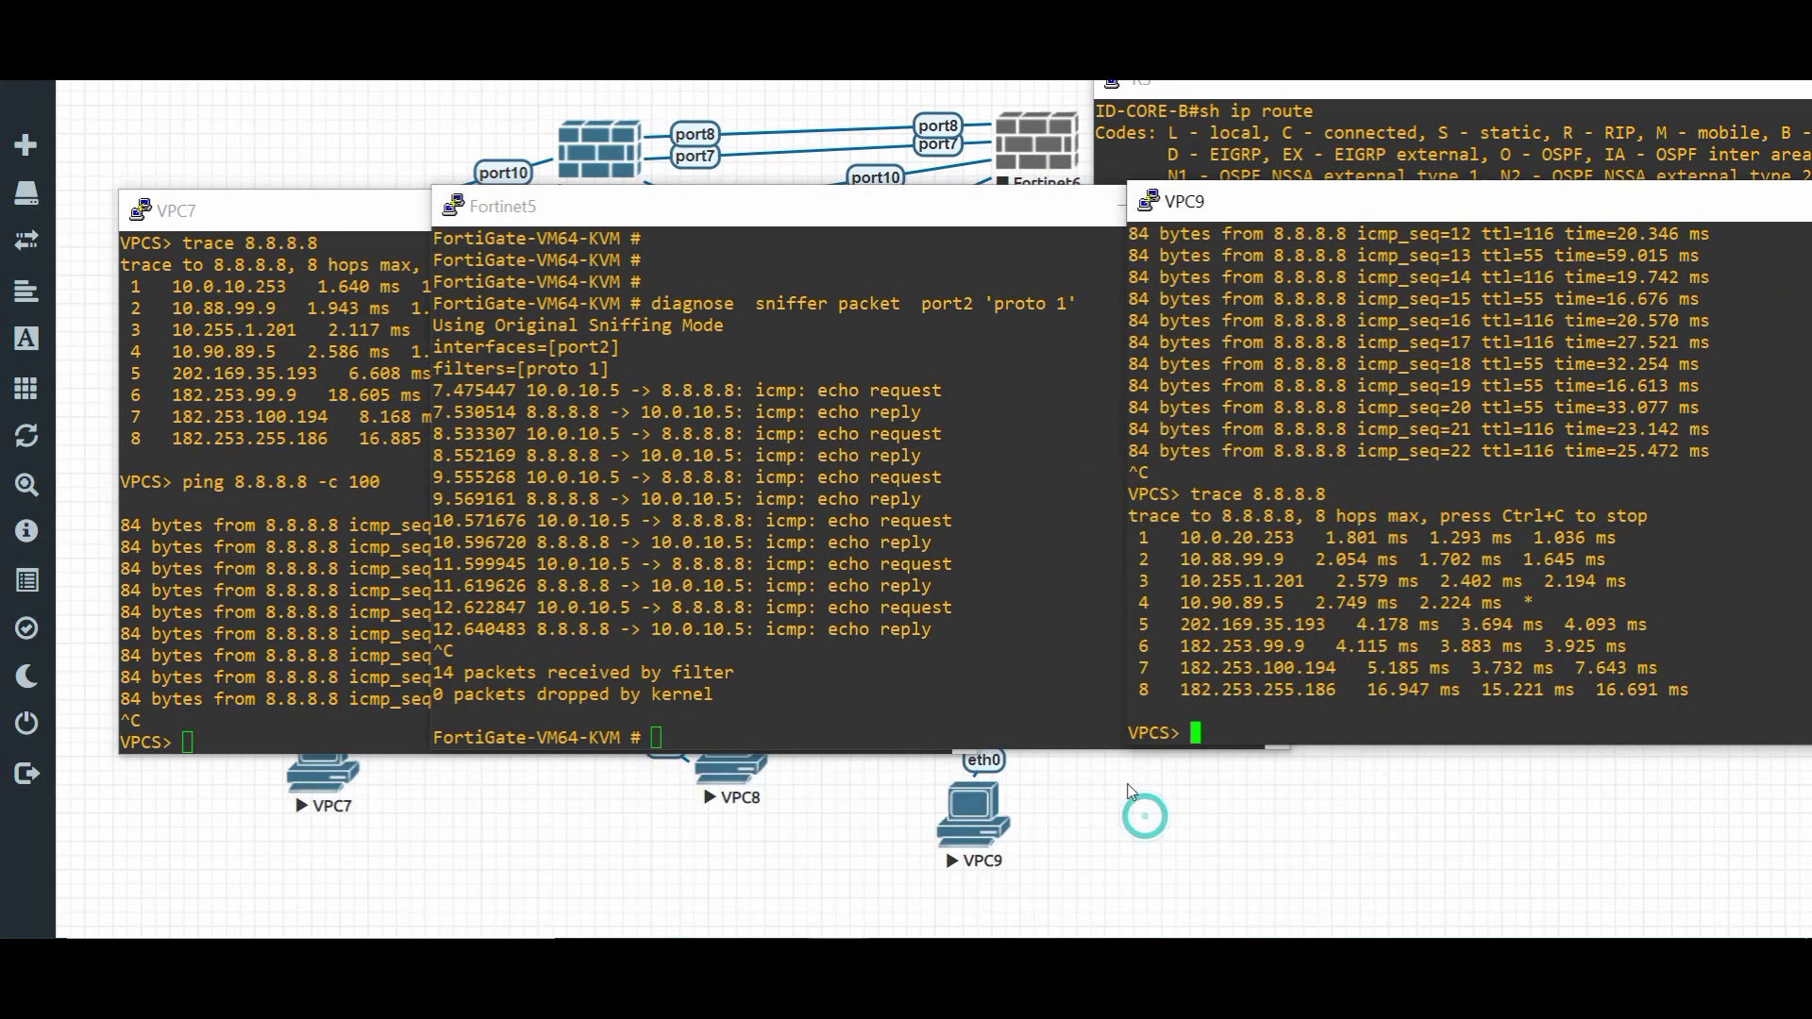
{"action": "left_click", "coordinate": [1321, 510]}
{"action": "key", "text": "Up"}
{"action": "key", "text": "Up"}
{"action": "left_click", "coordinate": [830, 486]}
{"action": "key", "text": "Up"}
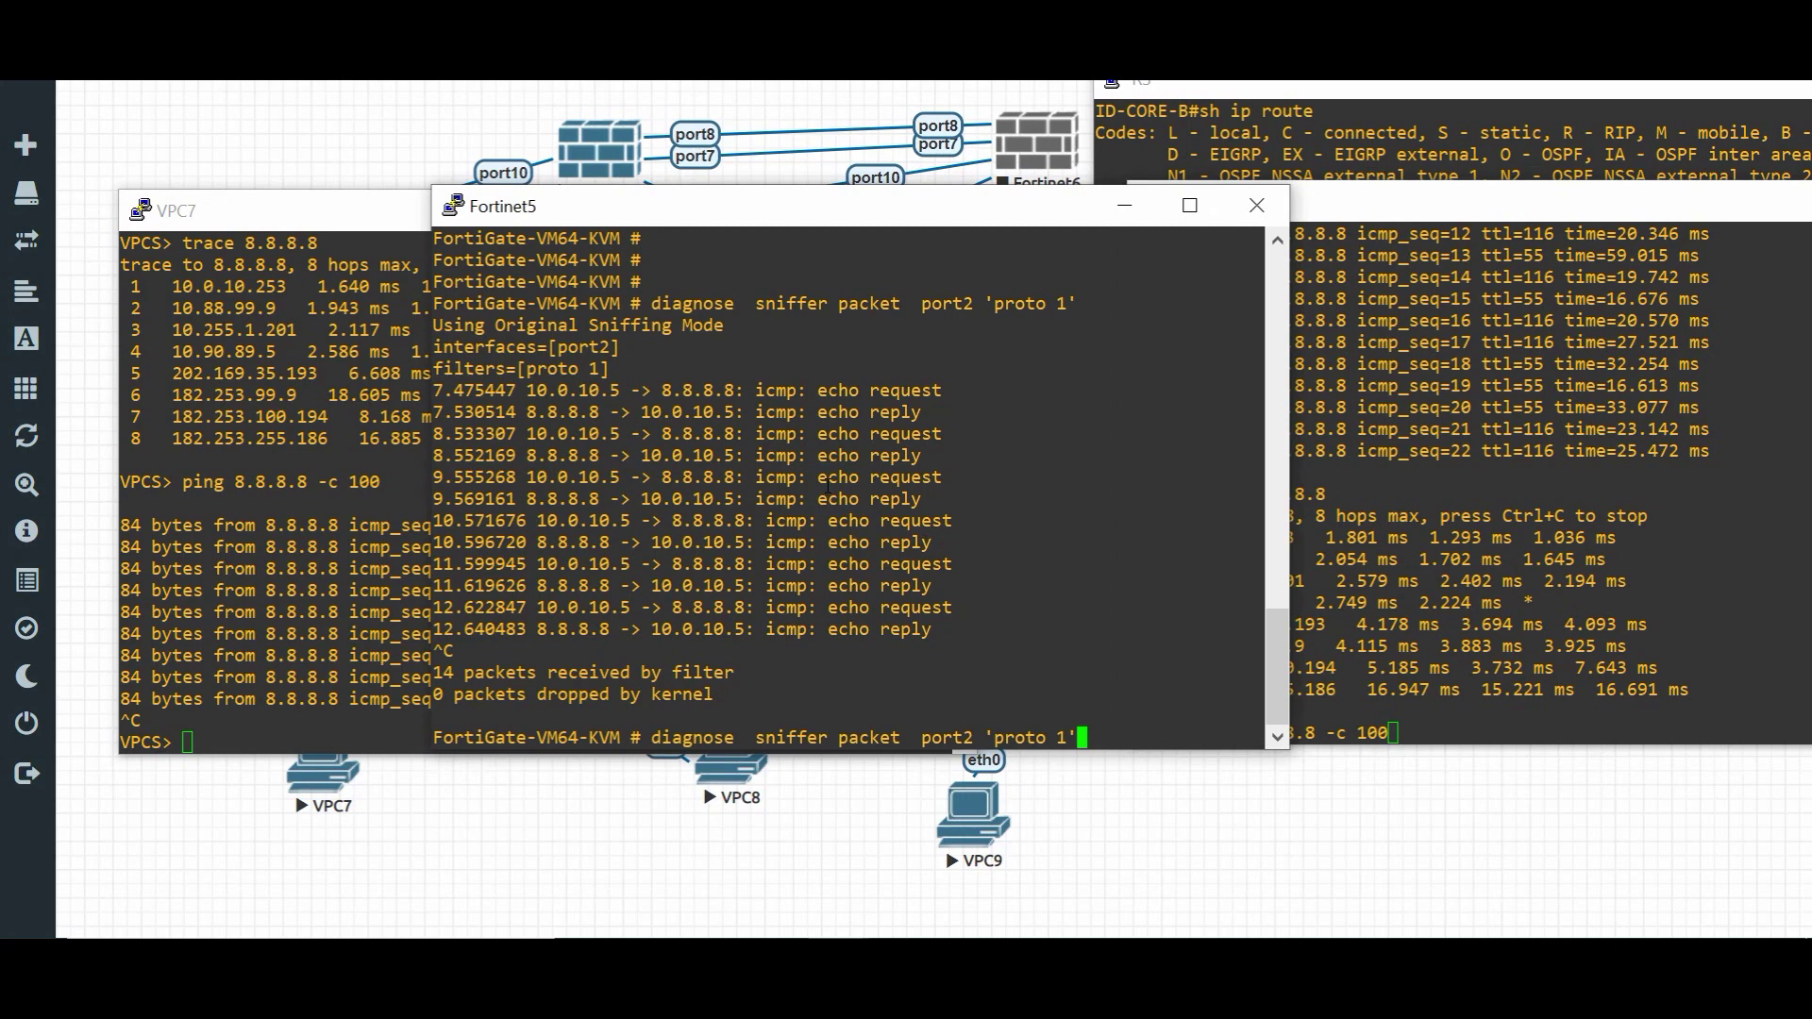
{"action": "key", "text": "Return"}
{"action": "left_click", "coordinate": [1323, 461]}
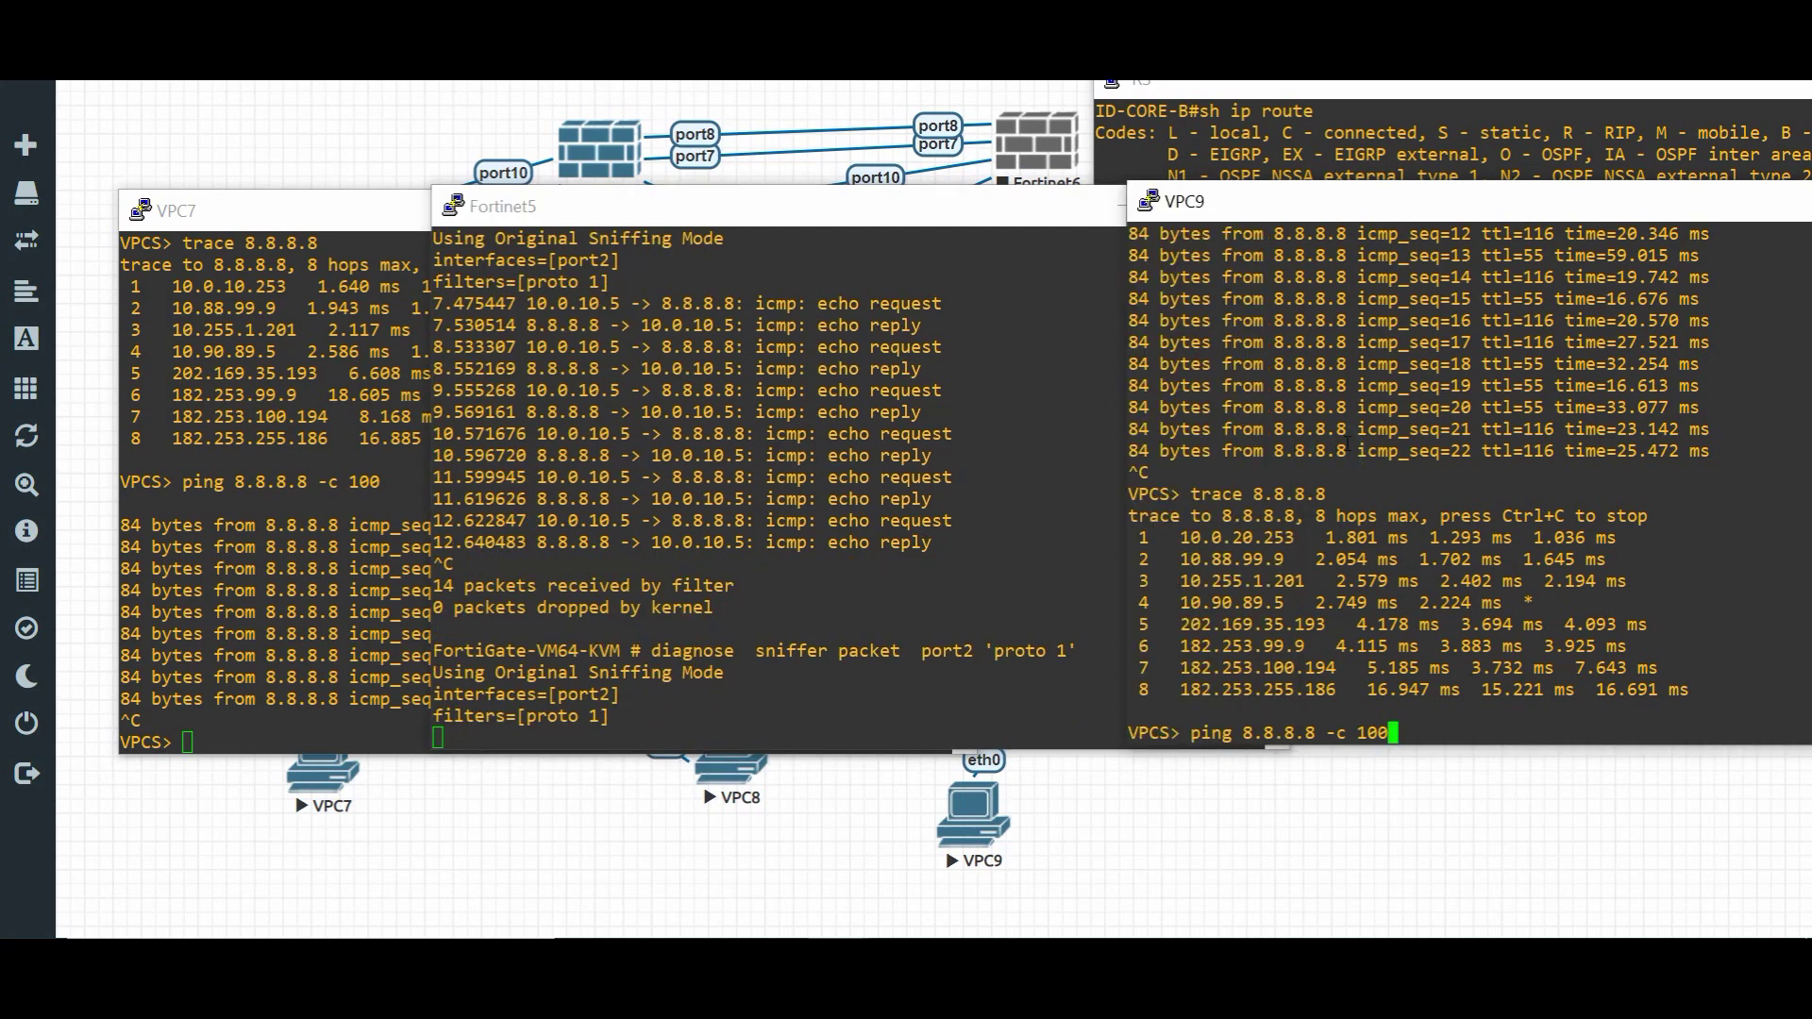
{"action": "key", "text": "Return"}
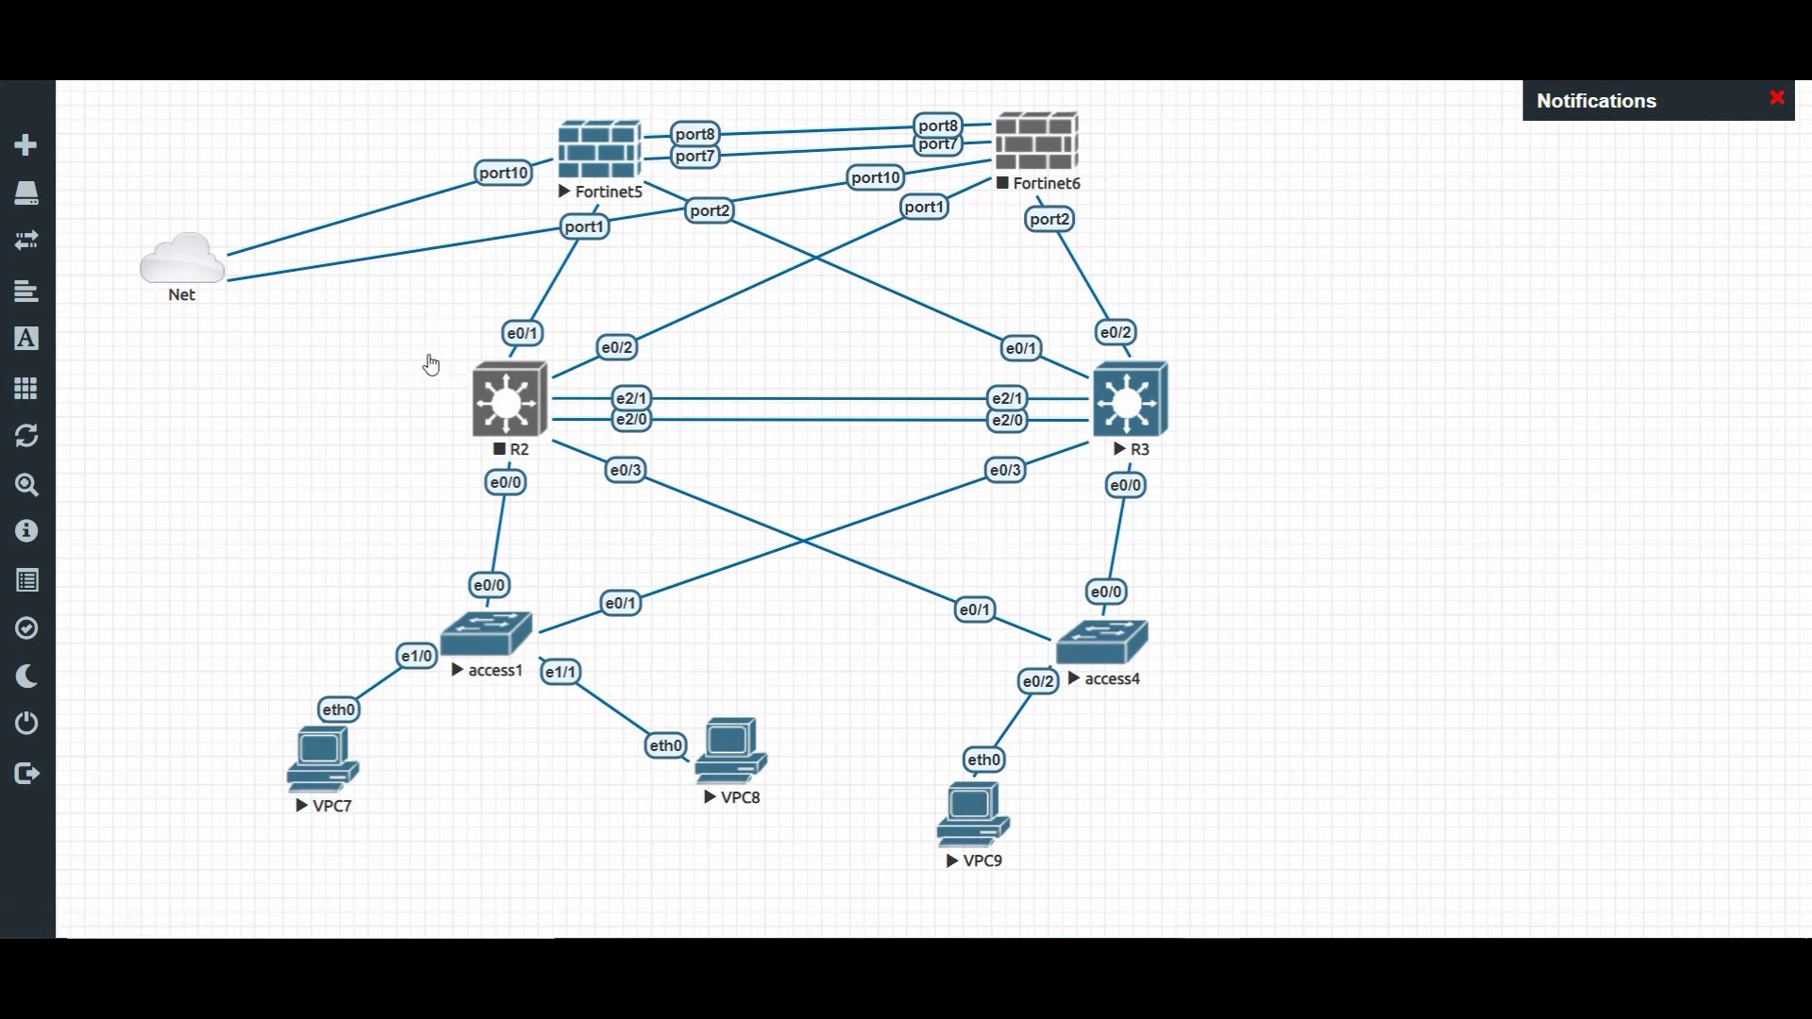
{"action": "mouse_move", "coordinate": [358, 747]}
{"action": "left_mouse_down"}
{"action": "mouse_move", "coordinate": [411, 654]}
{"action": "mouse_move", "coordinate": [804, 538]}
{"action": "mouse_move", "coordinate": [953, 467]}
{"action": "mouse_move", "coordinate": [990, 373]}
{"action": "mouse_move", "coordinate": [578, 151]}
{"action": "mouse_move", "coordinate": [281, 259]}
{"action": "left_mouse_up"}
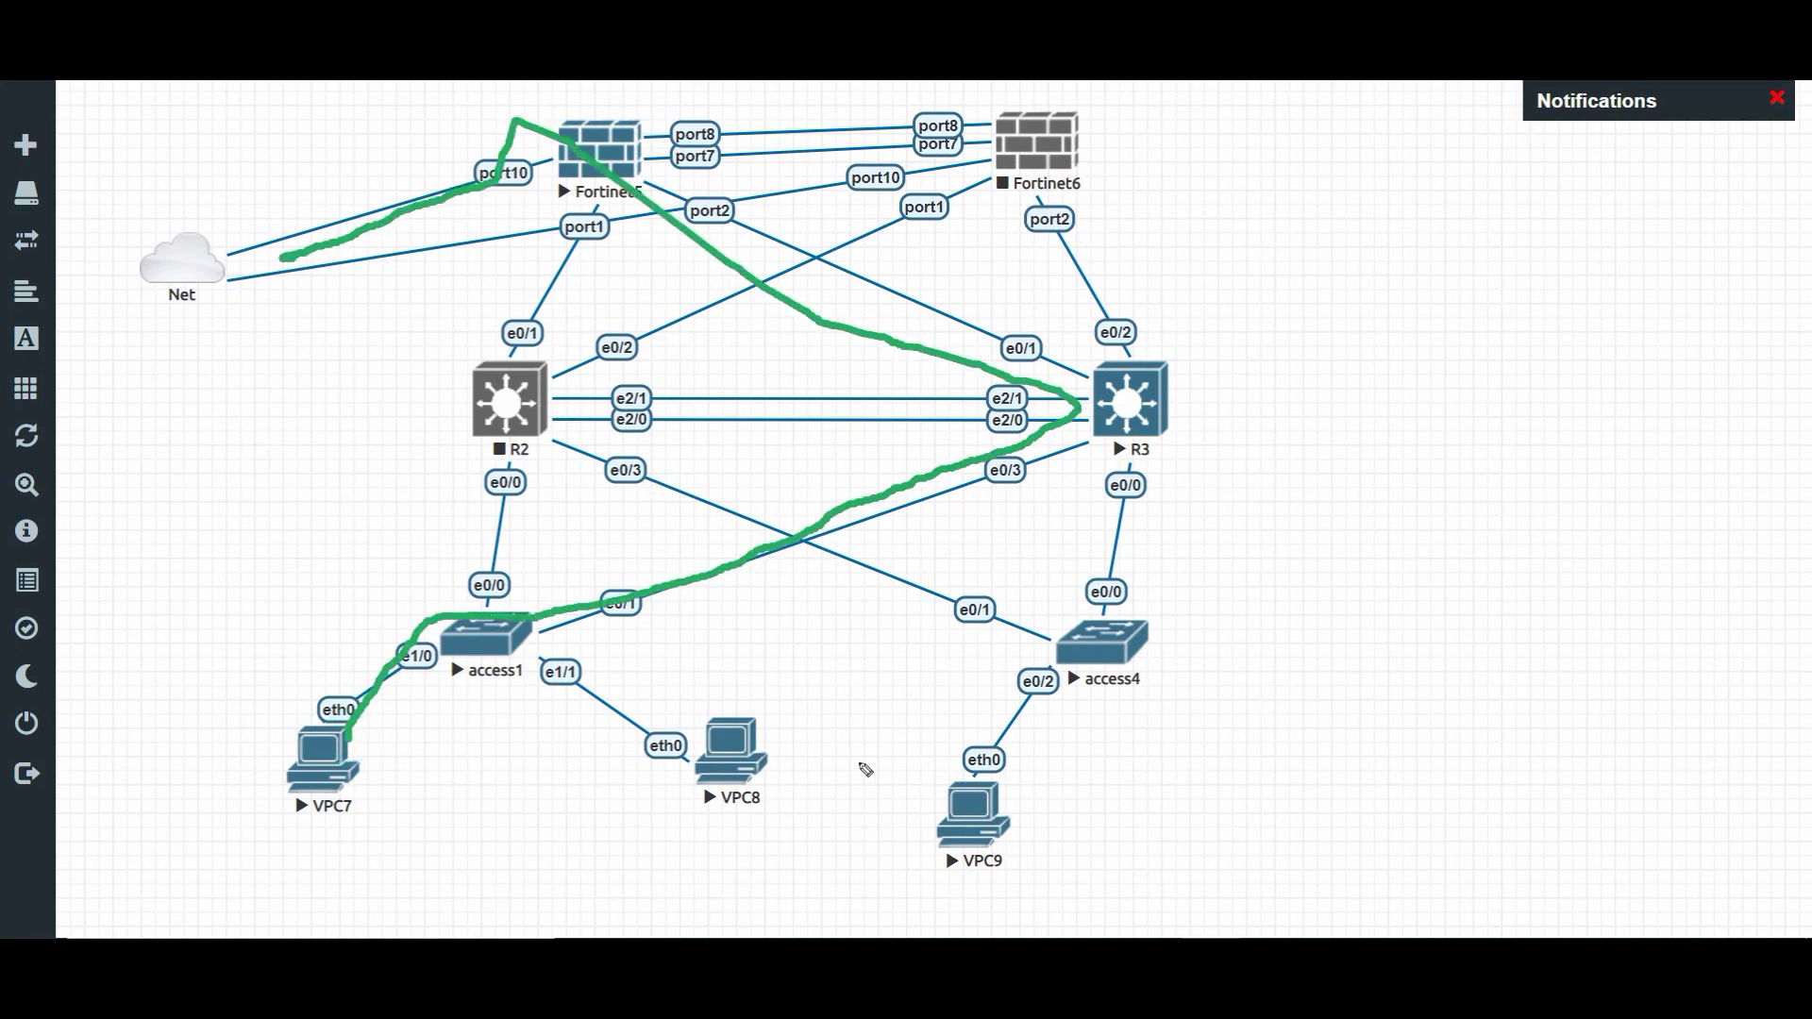
{"action": "mouse_move", "coordinate": [935, 800]}
{"action": "left_mouse_down"}
{"action": "mouse_move", "coordinate": [1057, 566]}
{"action": "mouse_move", "coordinate": [1038, 392]}
{"action": "mouse_move", "coordinate": [601, 199]}
{"action": "left_mouse_up"}
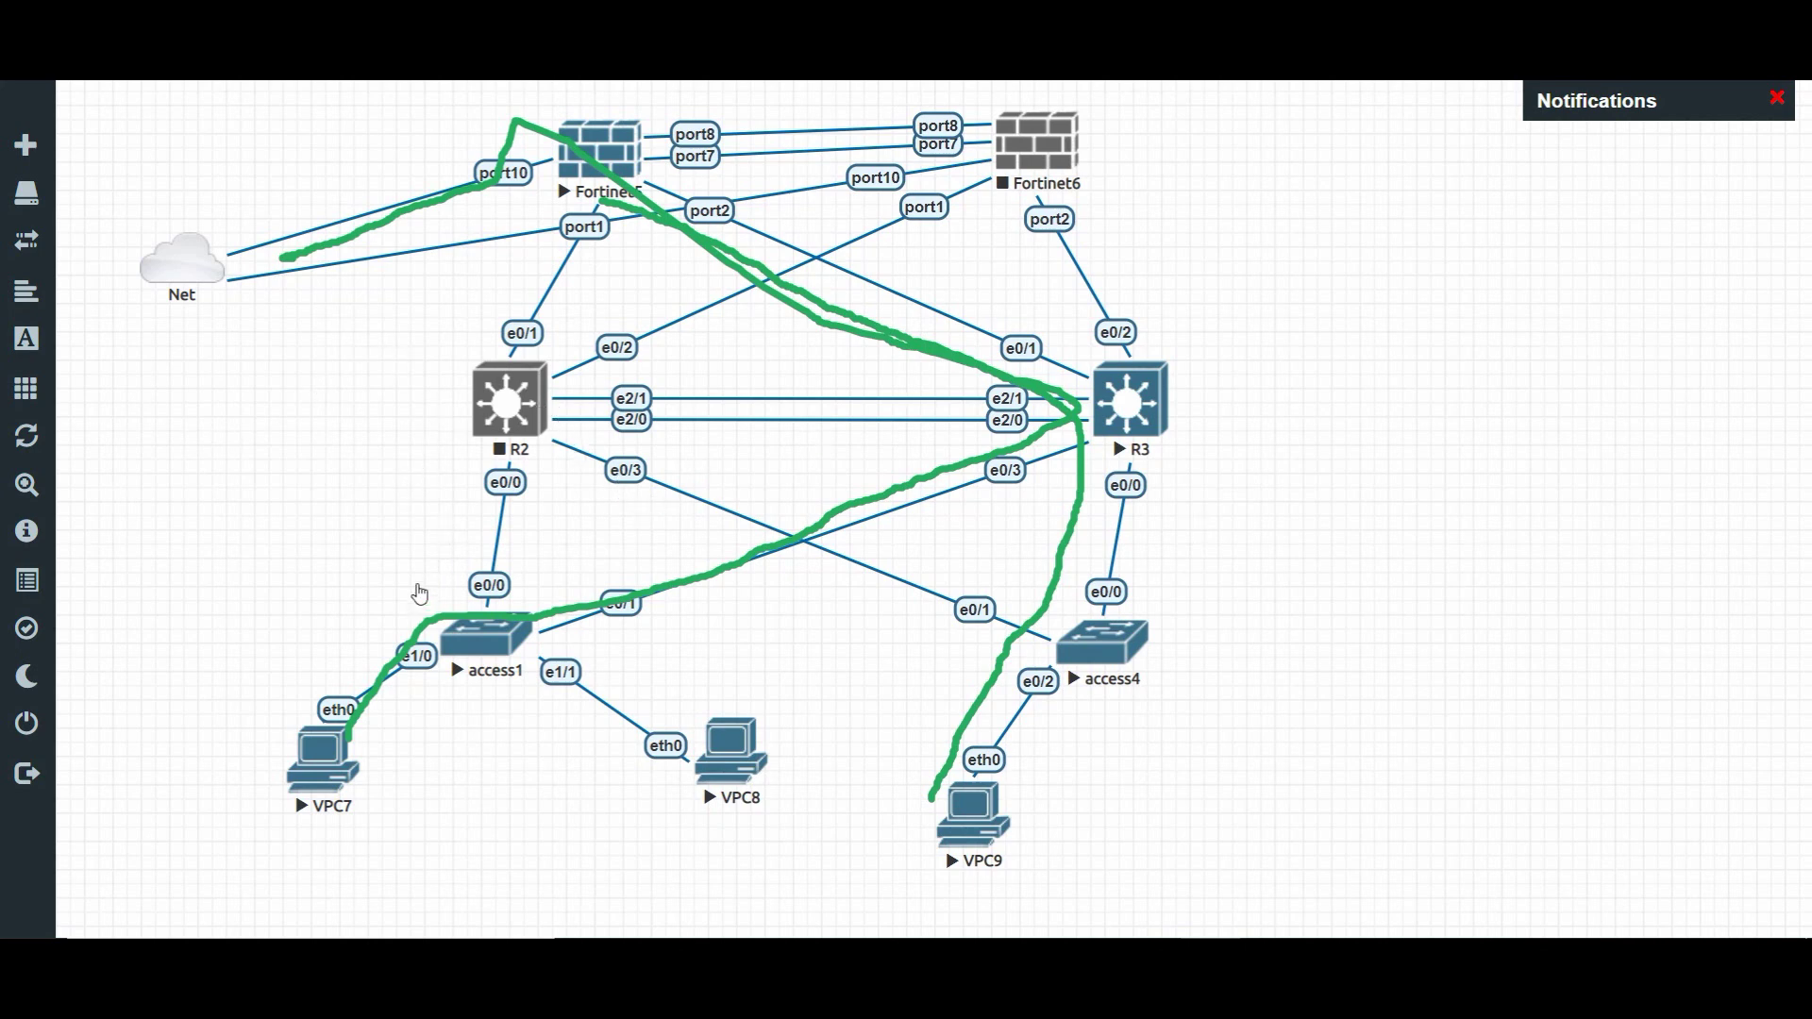
{"action": "key", "text": "e"}
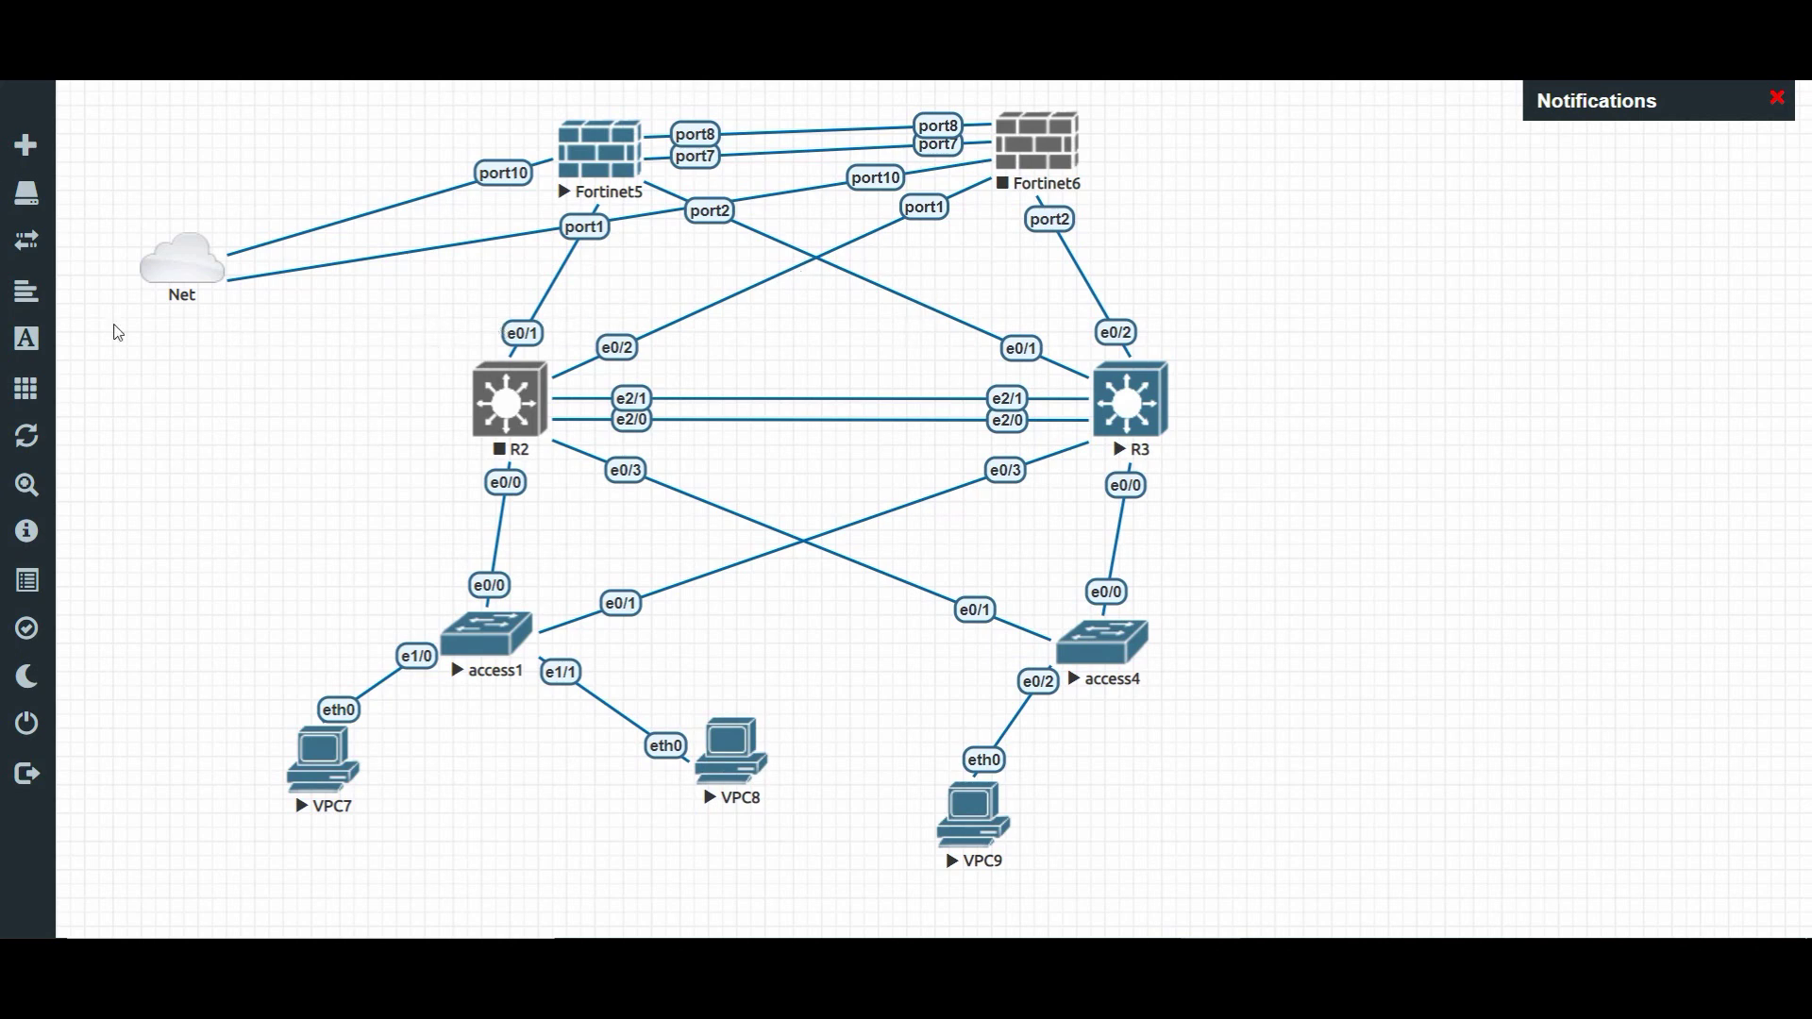
- Start the R2 node, then return to Core B's console and request Ethernet0/1's running config
{"action": "right_click", "coordinate": [537, 368]}
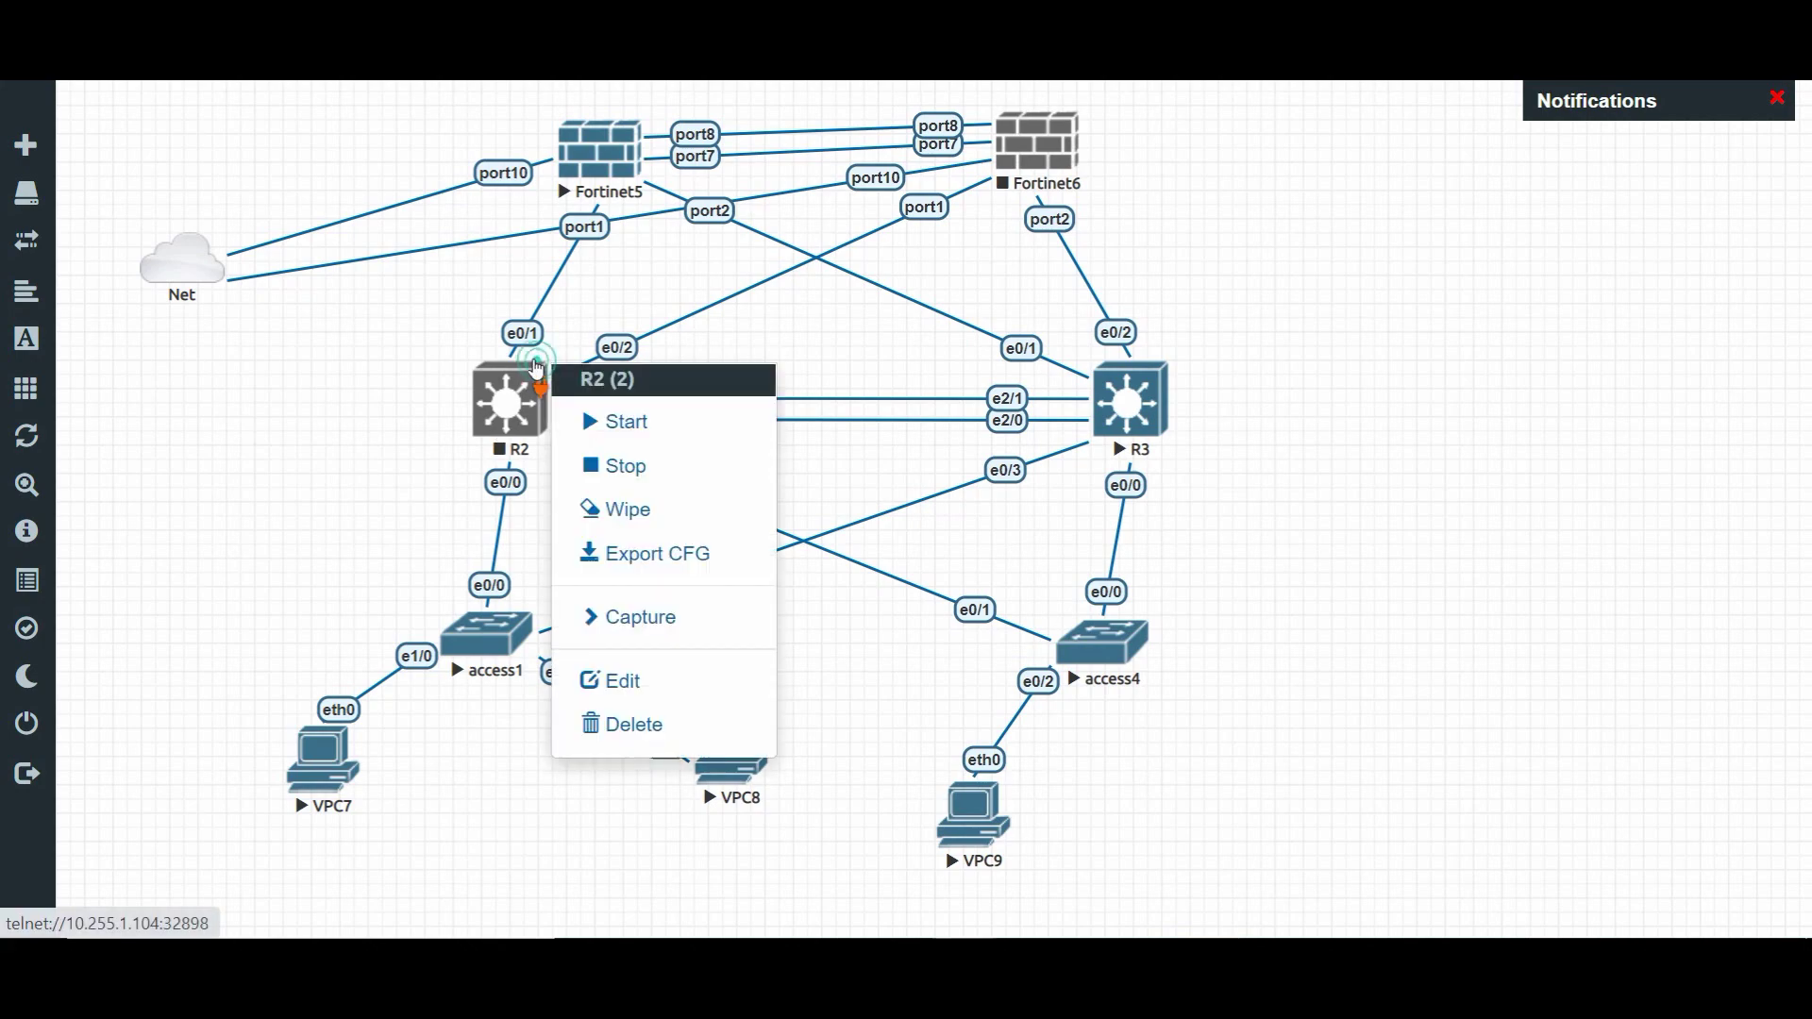
{"action": "left_click", "coordinate": [616, 421]}
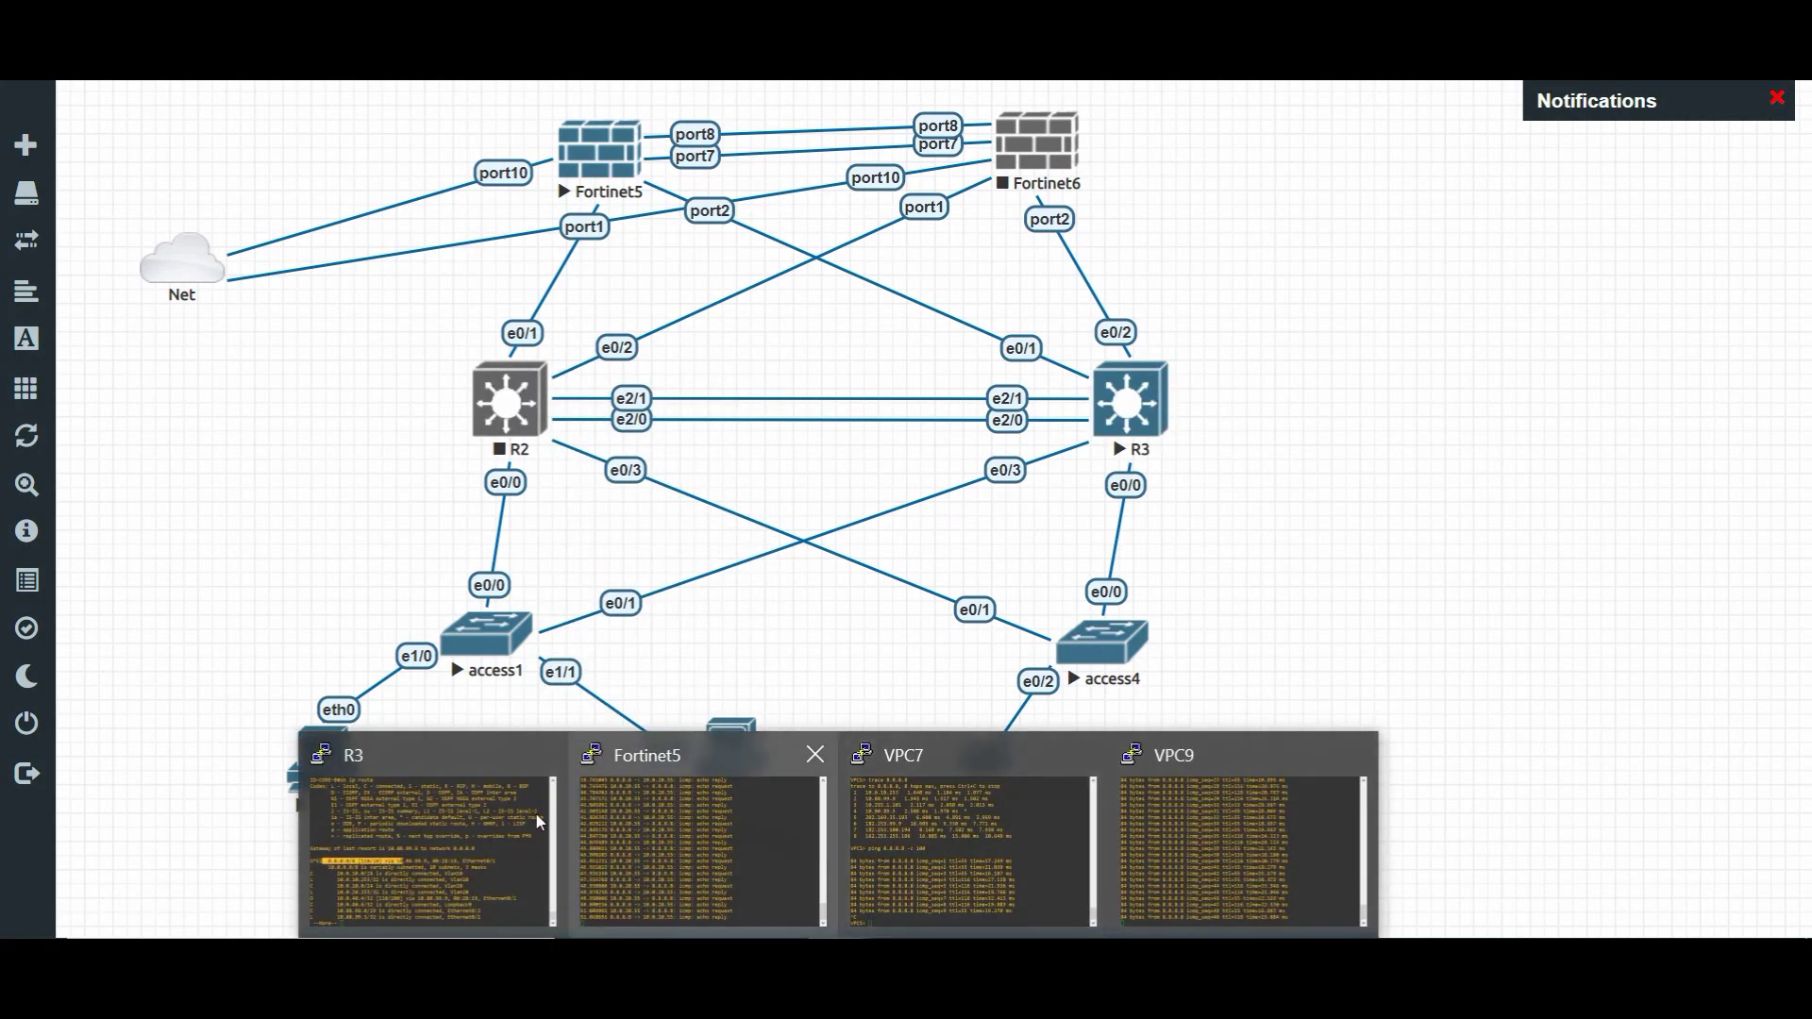
{"action": "left_click", "coordinate": [501, 821]}
{"action": "left_click", "coordinate": [1403, 354]}
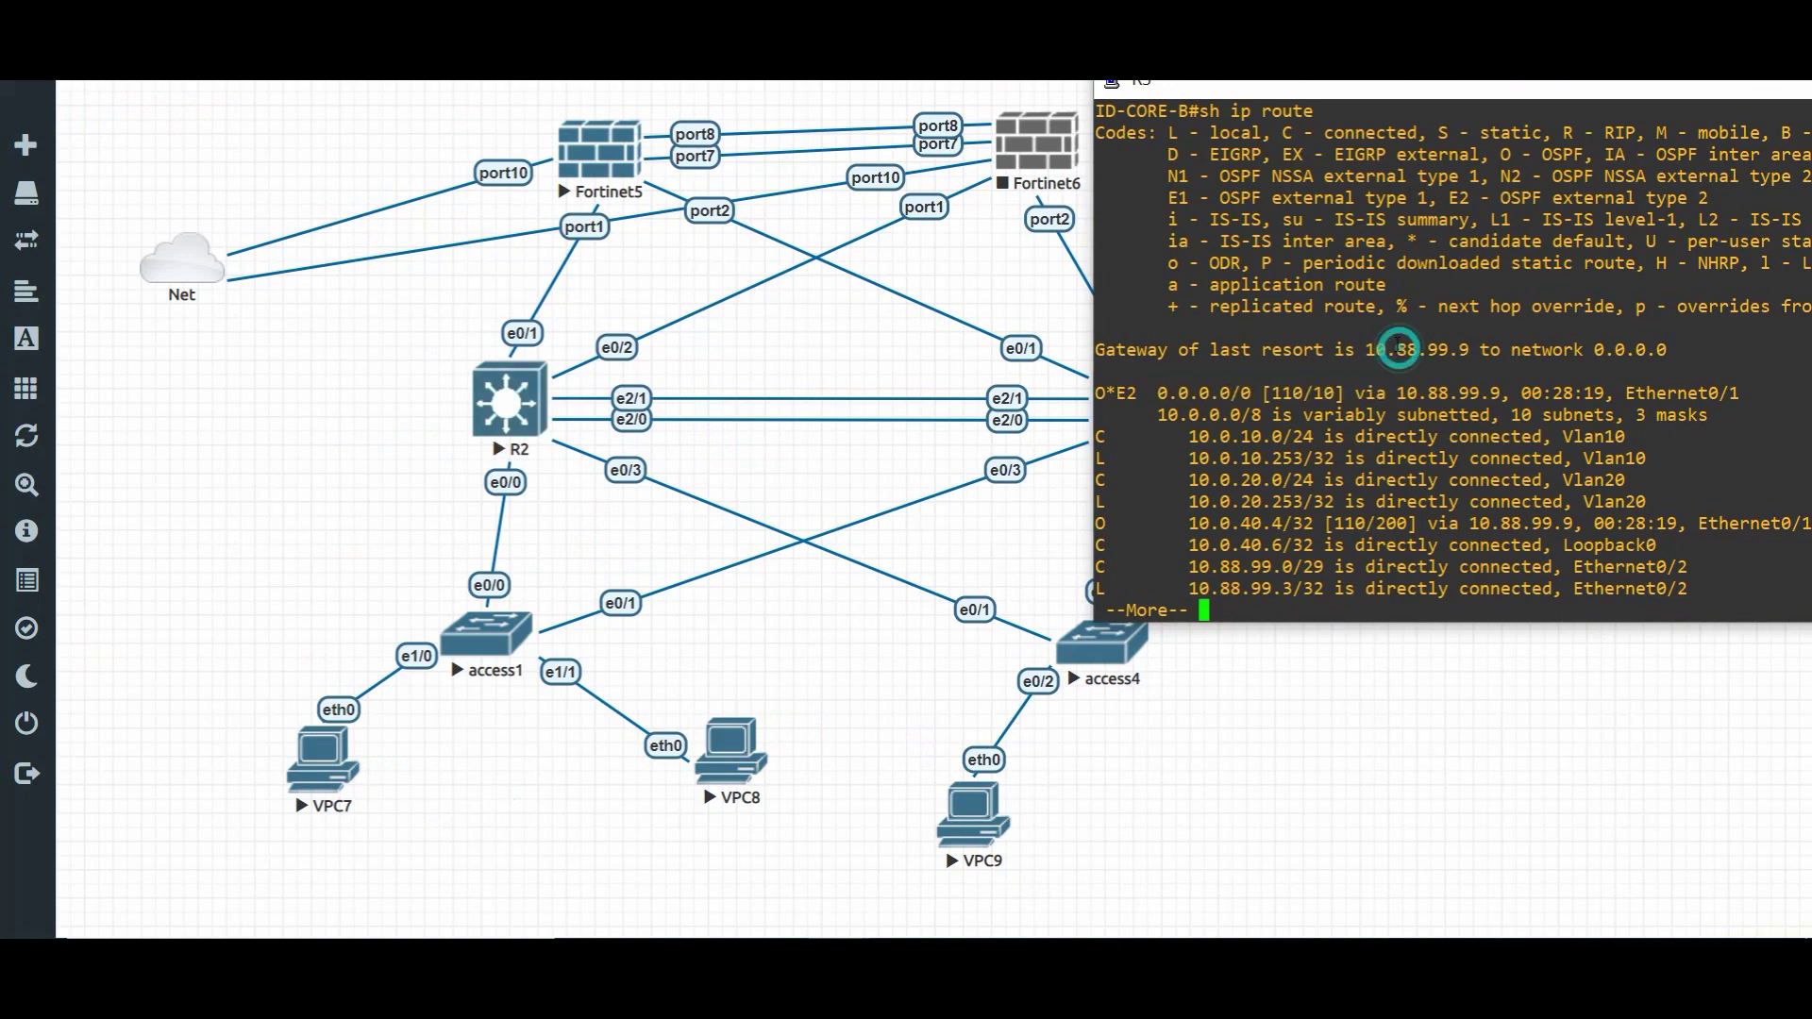
{"action": "key", "text": "q"}
{"action": "key", "text": "Return"}
{"action": "key", "text": "Return"}
{"action": "type", "text": "sh run "}
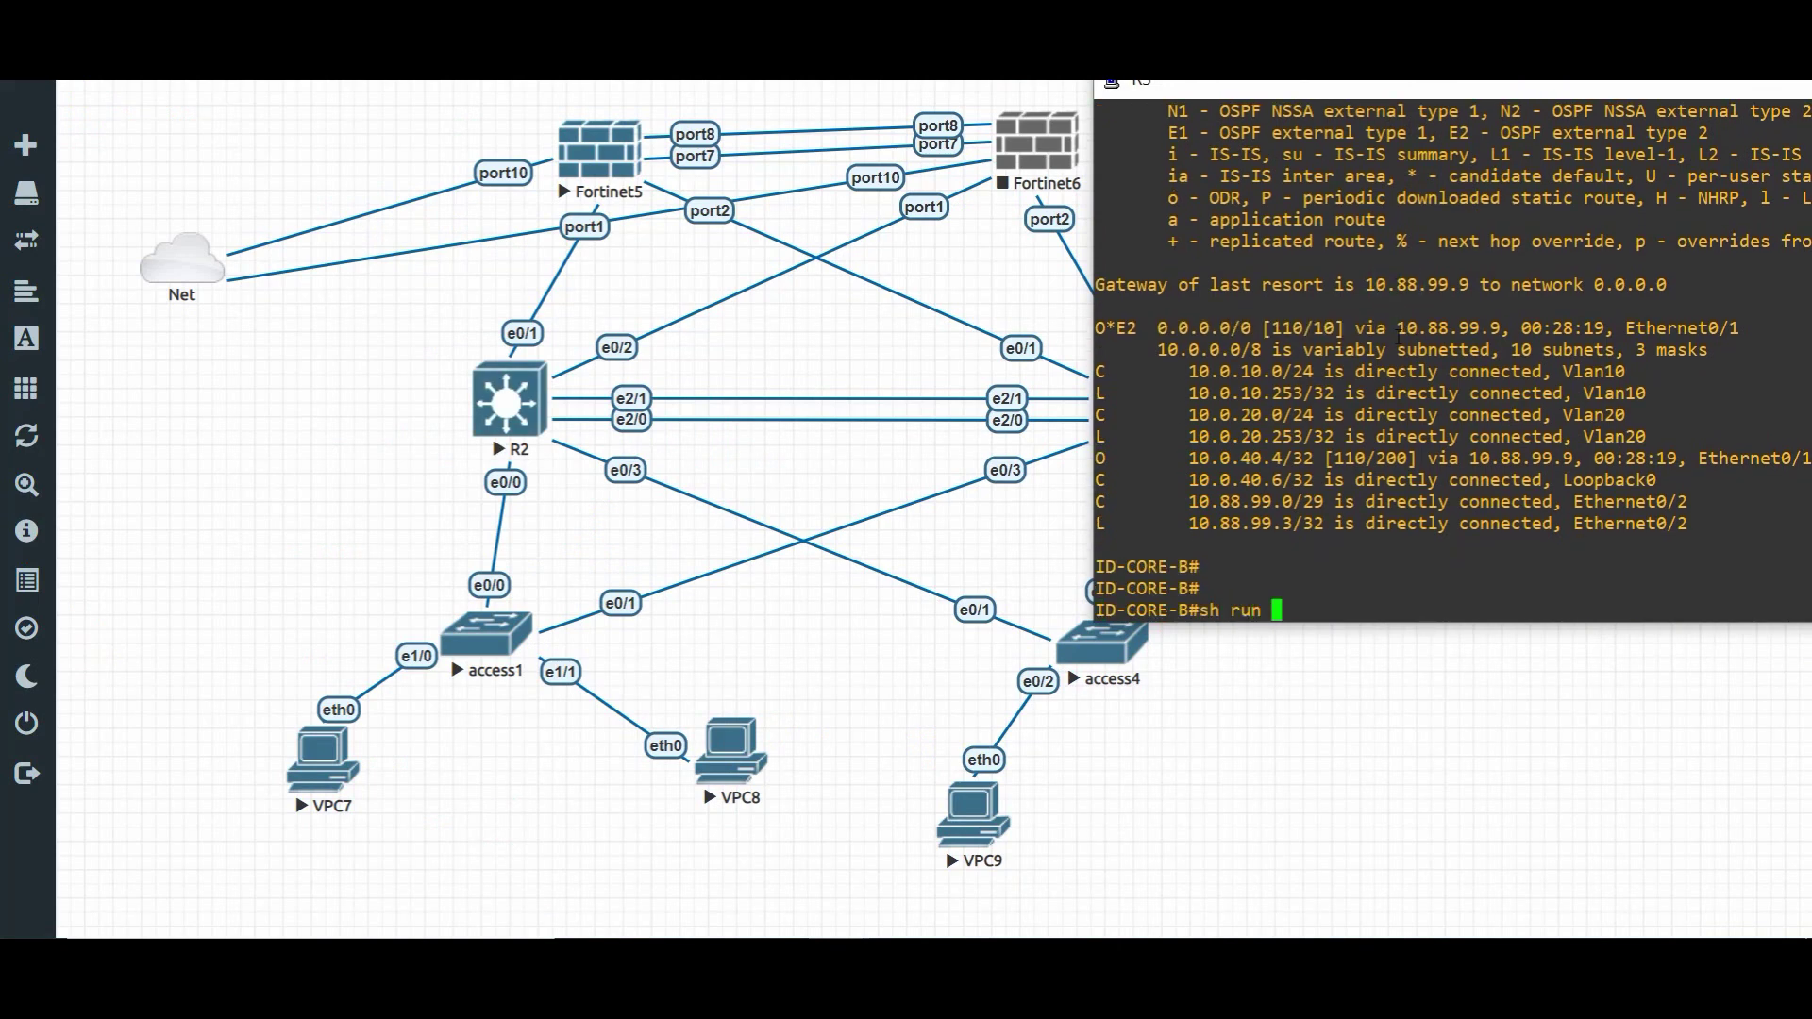
{"action": "type", "text": "int e0/1"}
- On Core B, remove Ethernet0/1's OSPF cost of 100 with 'no ip ospf cost'
{"action": "key", "text": "Return"}
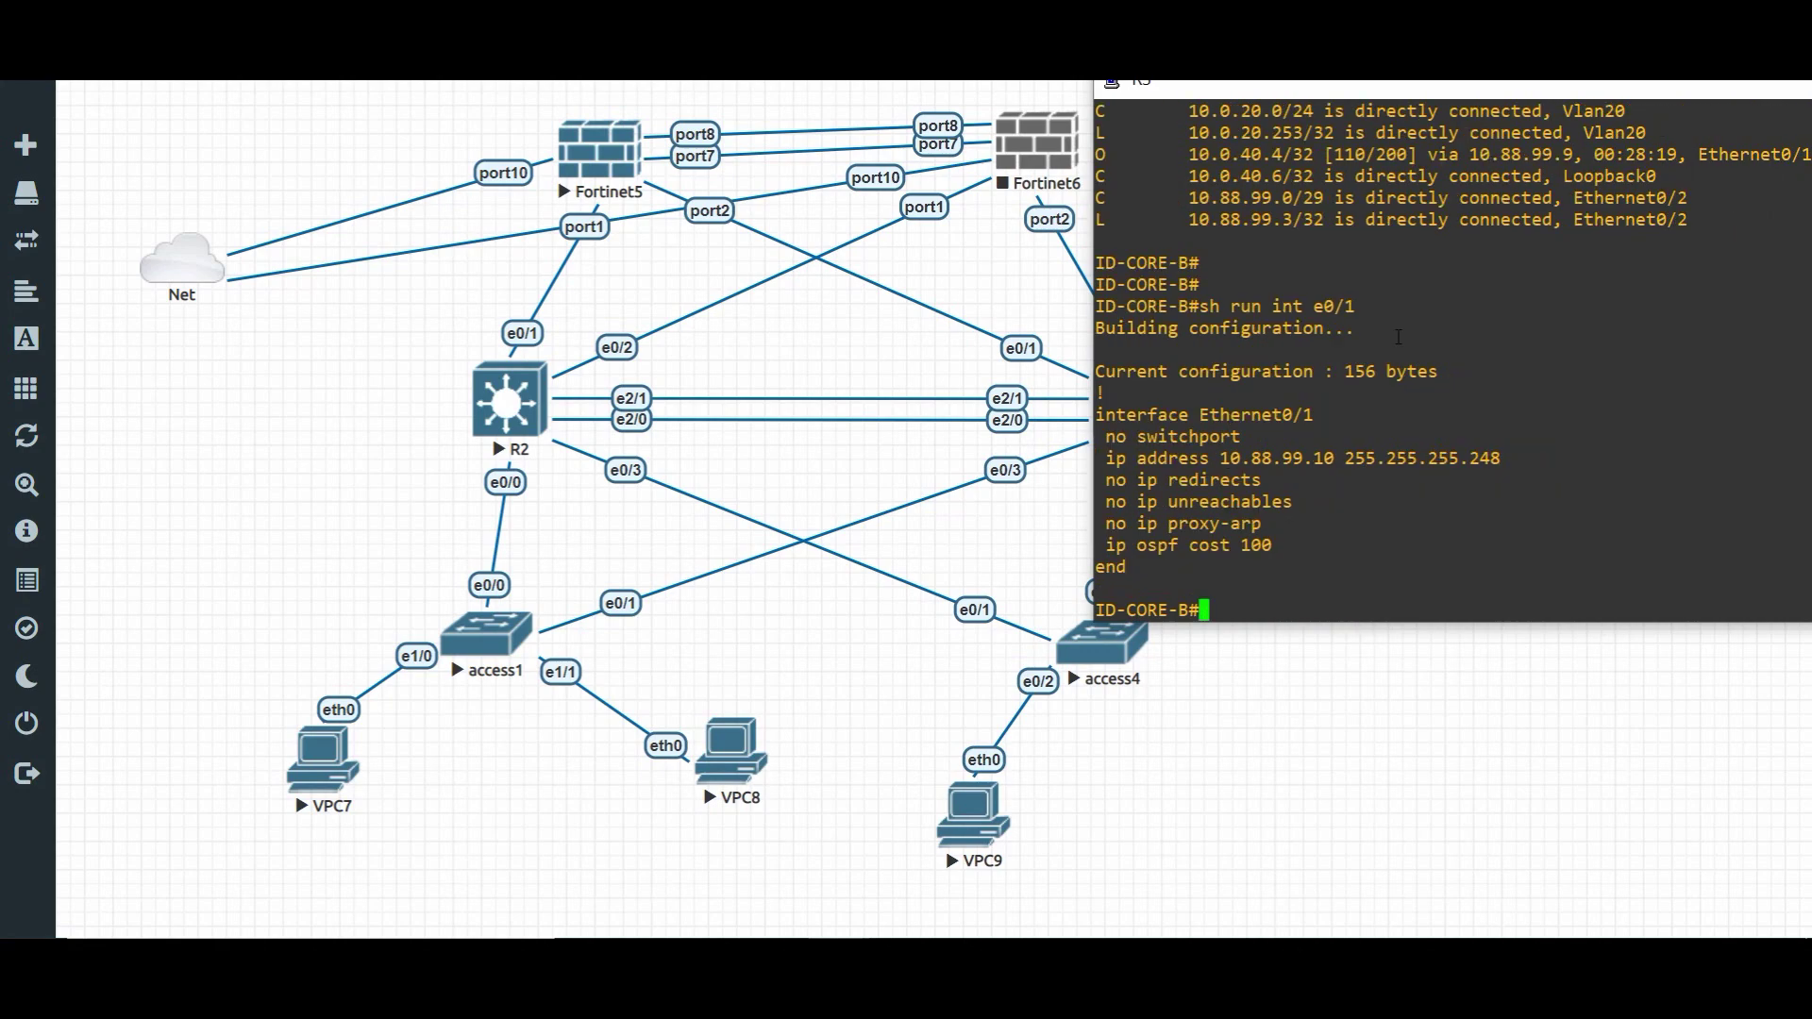
{"action": "left_click_drag", "start_coordinate": [1155, 545], "coordinate": [1300, 525]}
{"action": "type", "text": "conf t"}
{"action": "key", "text": "Return"}
{"action": "type", "text": "int e0/1"}
{"action": "key", "text": "Return"}
{"action": "key", "text": "Return"}
{"action": "type", "text": "no "}
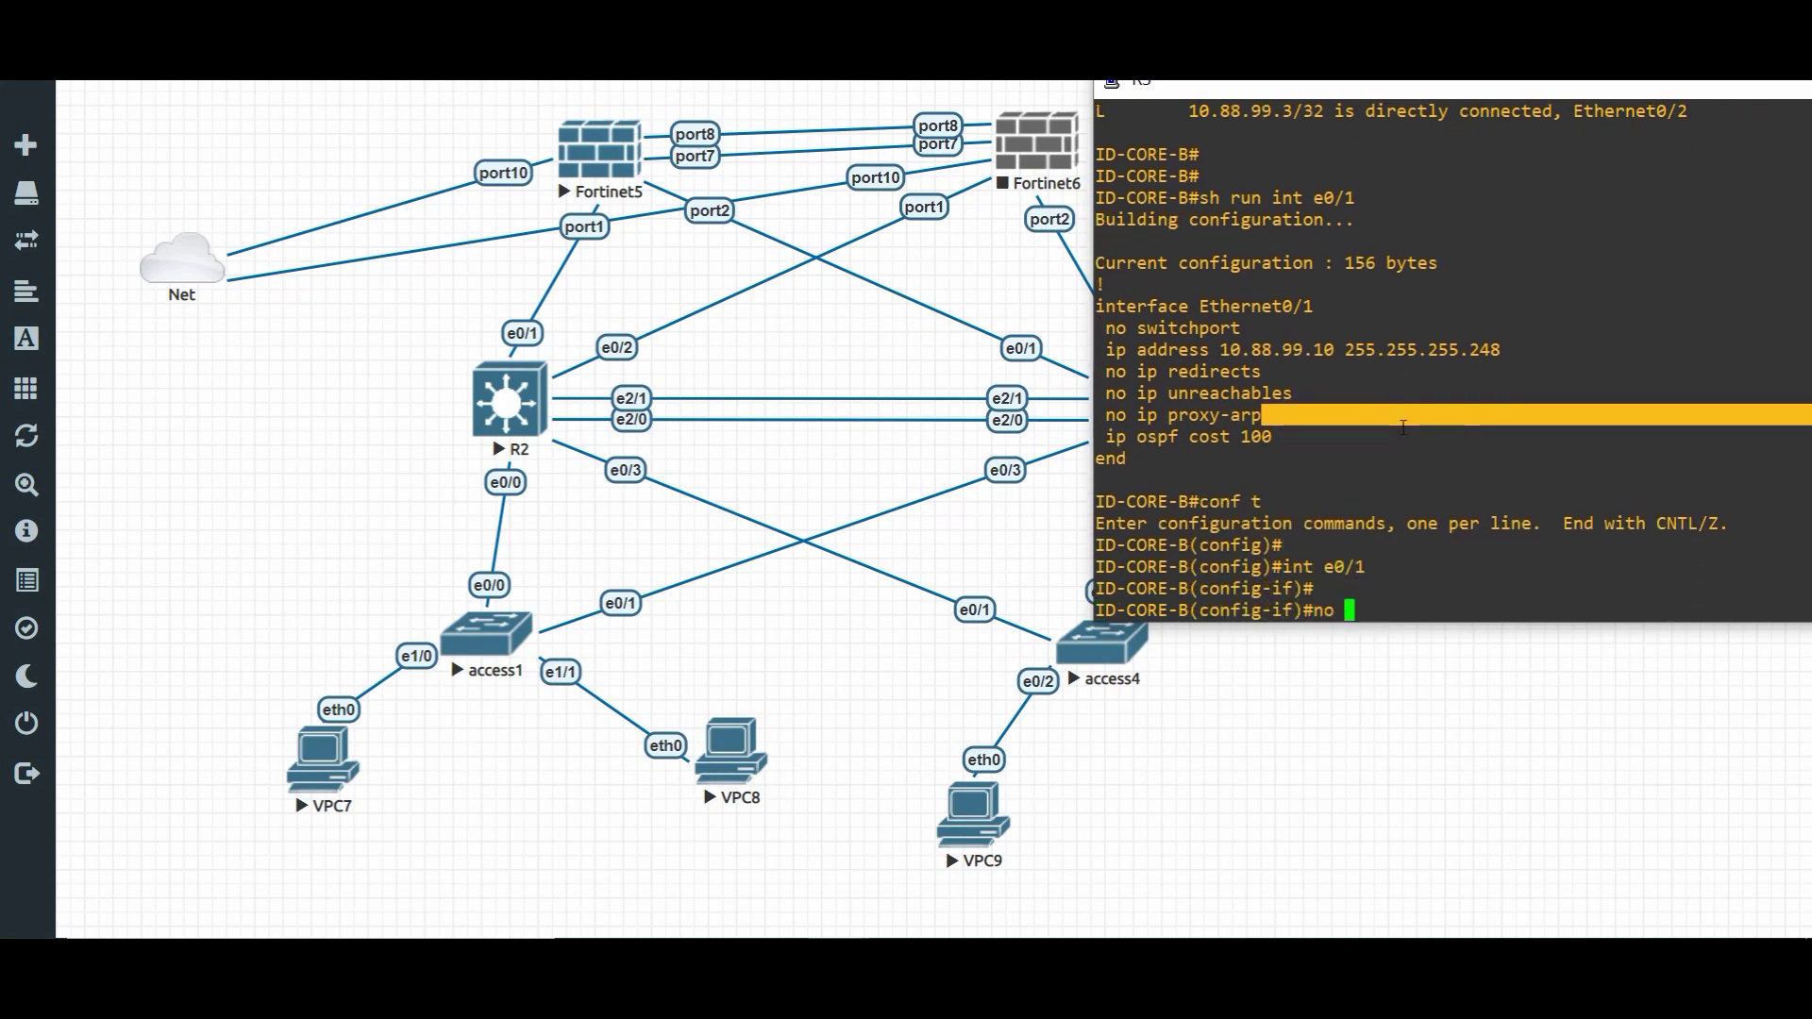
{"action": "type", "text": "ip os"}
{"action": "key", "text": "Tab"}
{"action": "type", "text": "co"}
{"action": "key", "text": "Tab"}
{"action": "key", "text": "Return"}
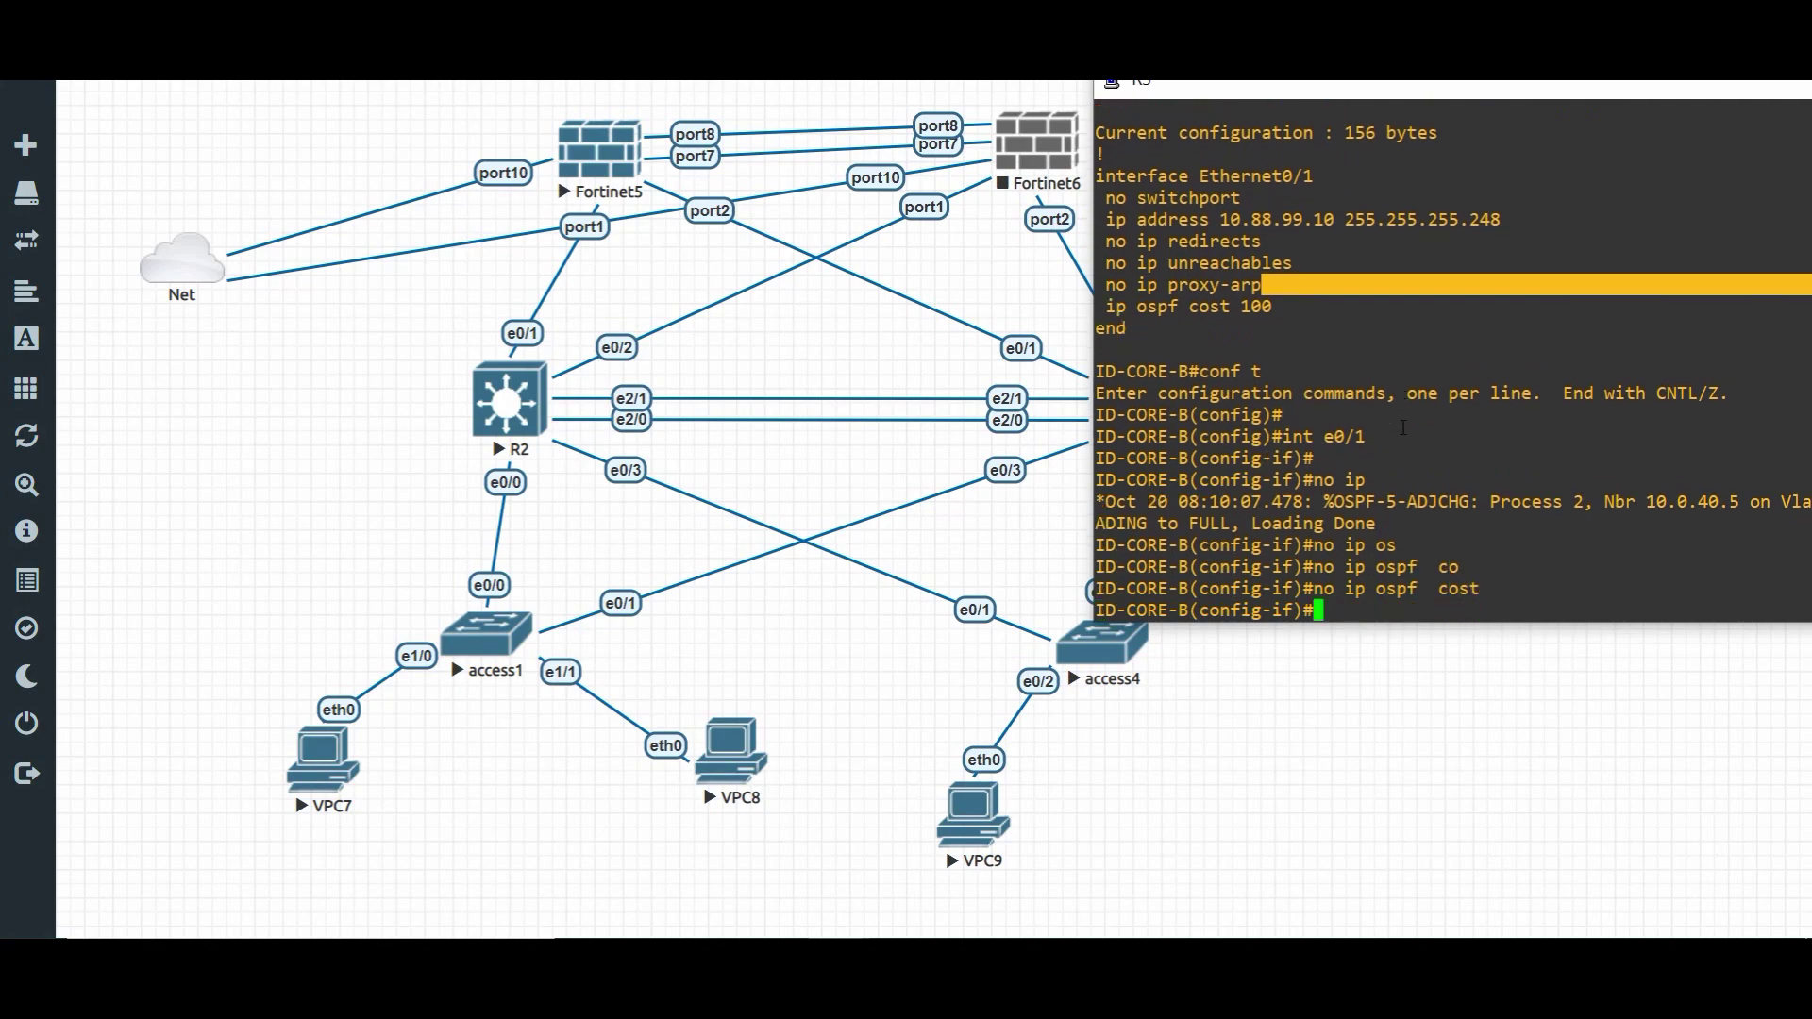
{"action": "key", "text": "Return"}
{"action": "key", "text": "Return"}
{"action": "key", "text": "Return"}
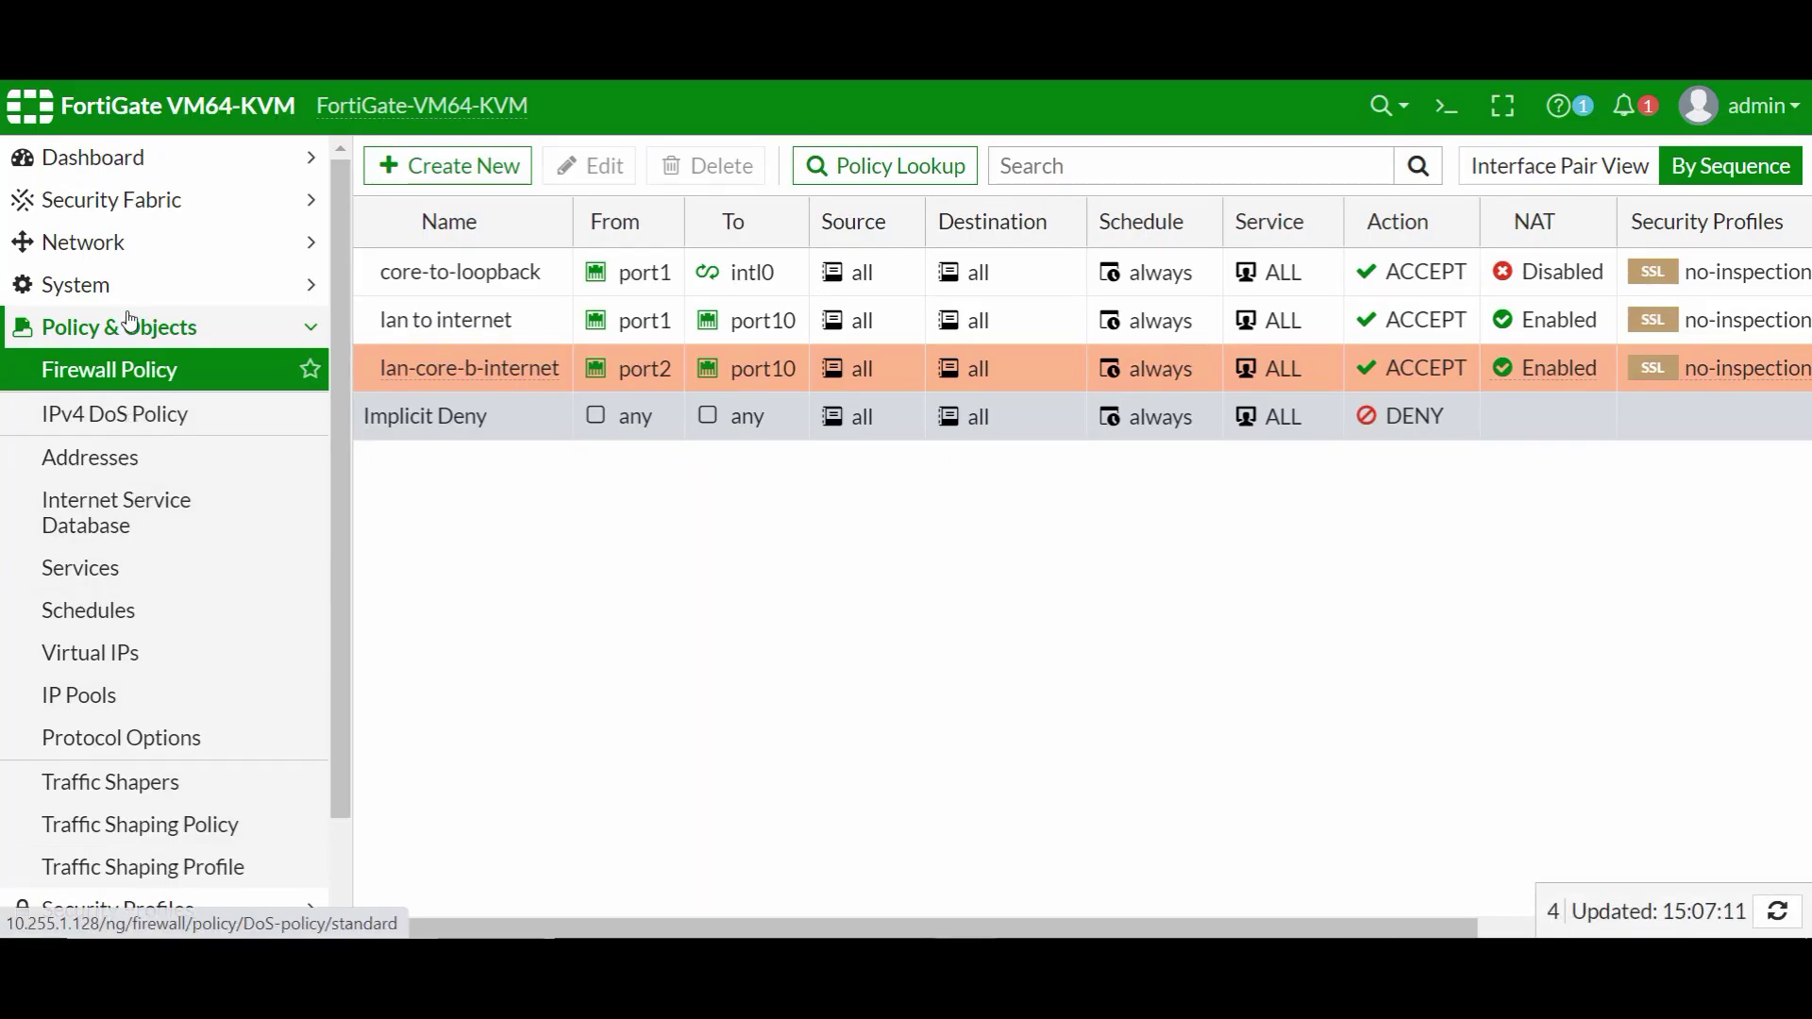
- Review FortiGate's Network > OSPF page: router ID 10.0.40.4, area 0.0.0.0 and advertised networks
{"action": "scroll", "coordinate": [203, 786], "scroll_direction": "down", "scroll_amount": 2}
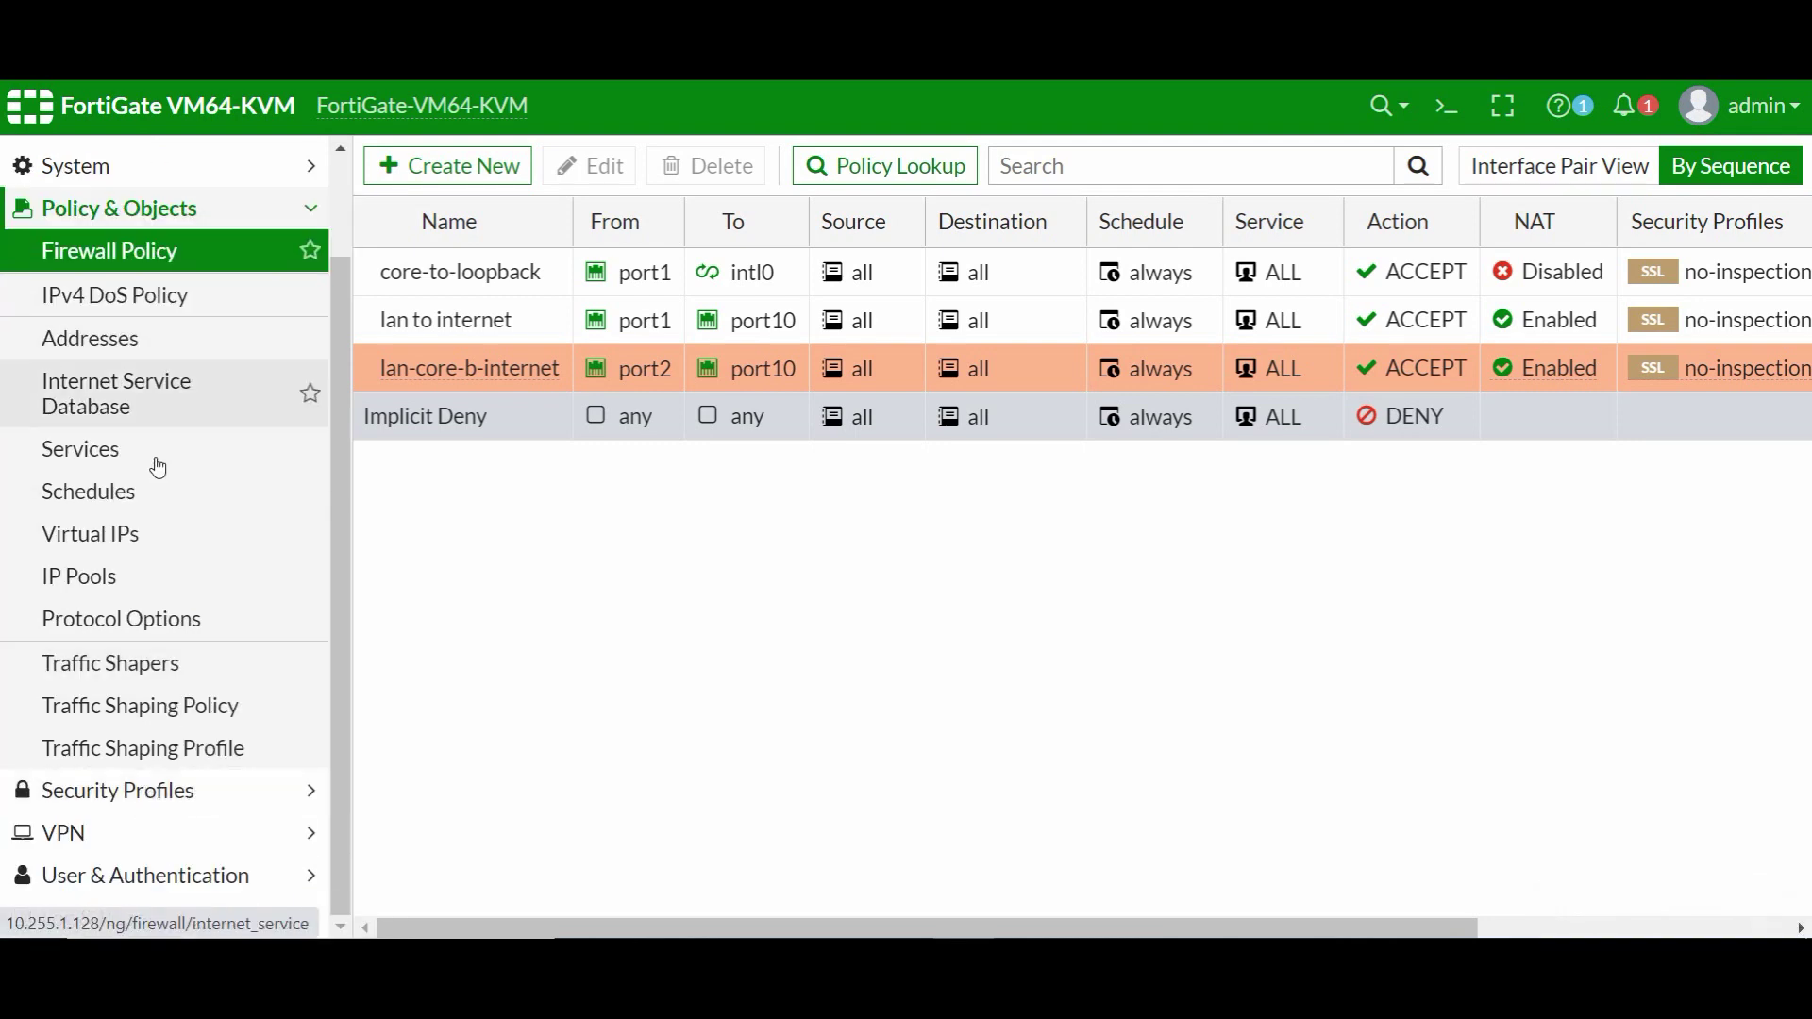
{"action": "scroll", "coordinate": [167, 388], "scroll_direction": "up", "scroll_amount": 2}
{"action": "left_click", "coordinate": [172, 248]}
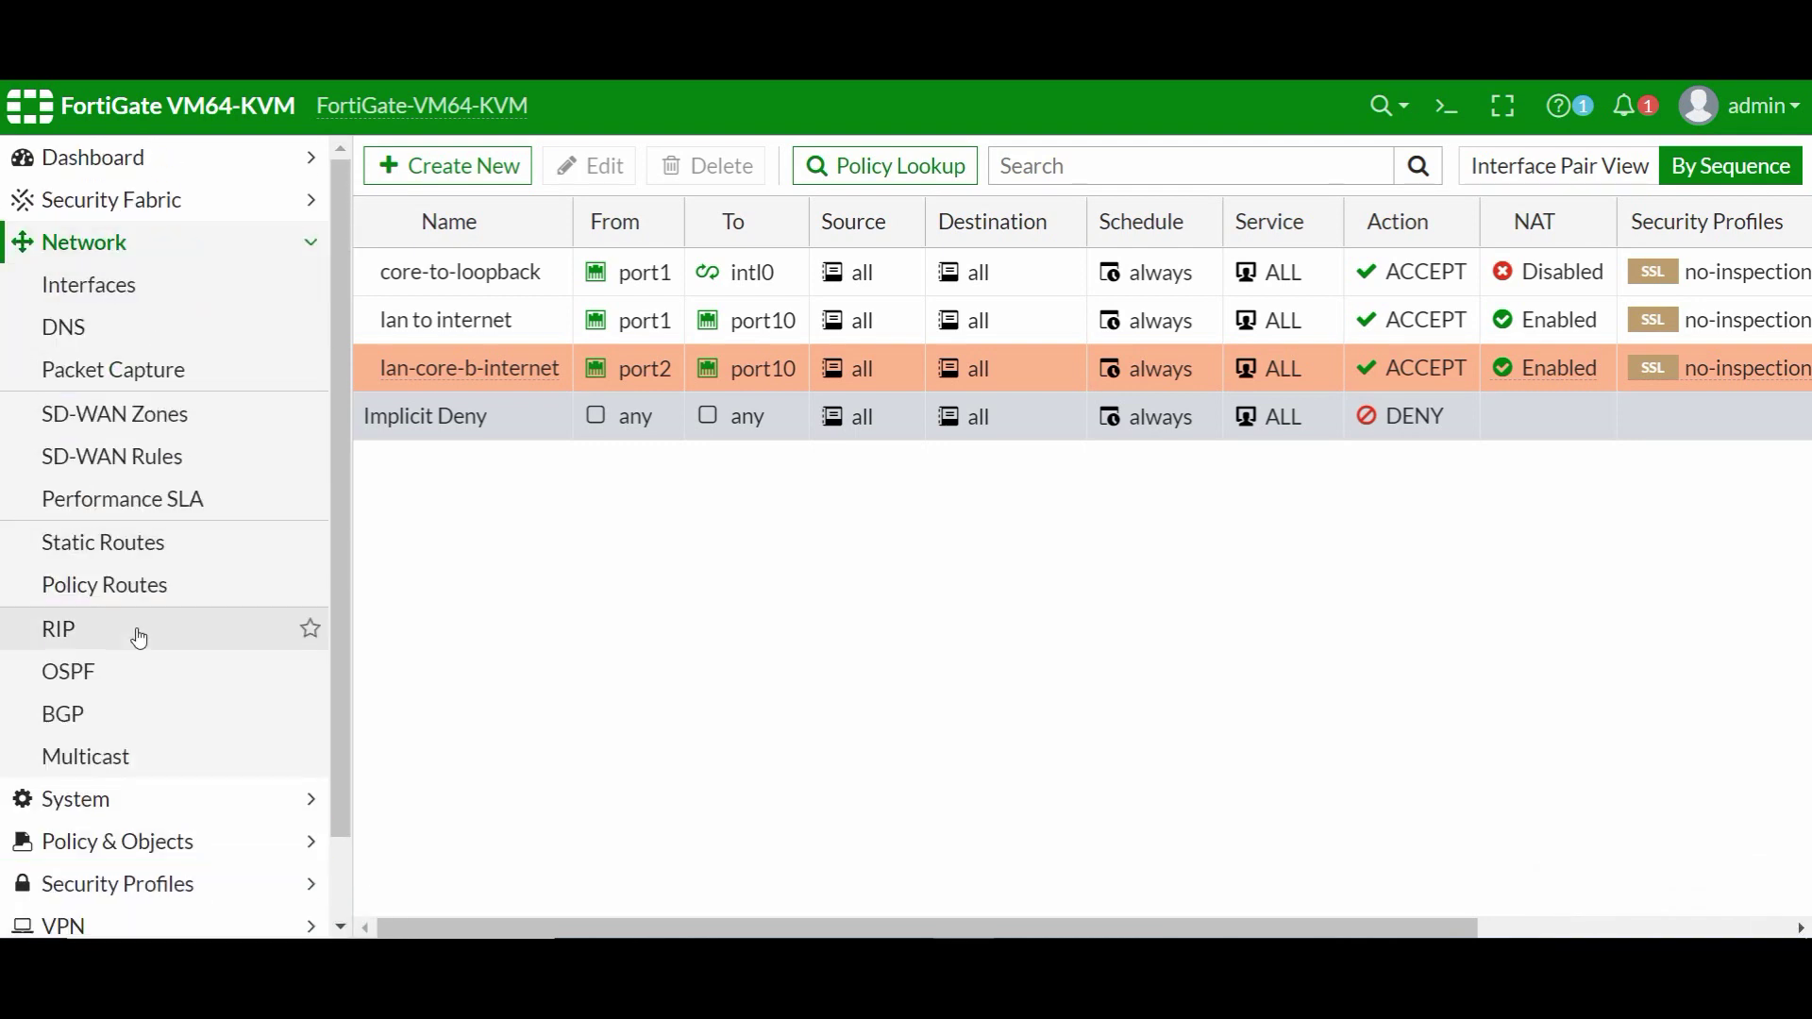
{"action": "left_click", "coordinate": [114, 677]}
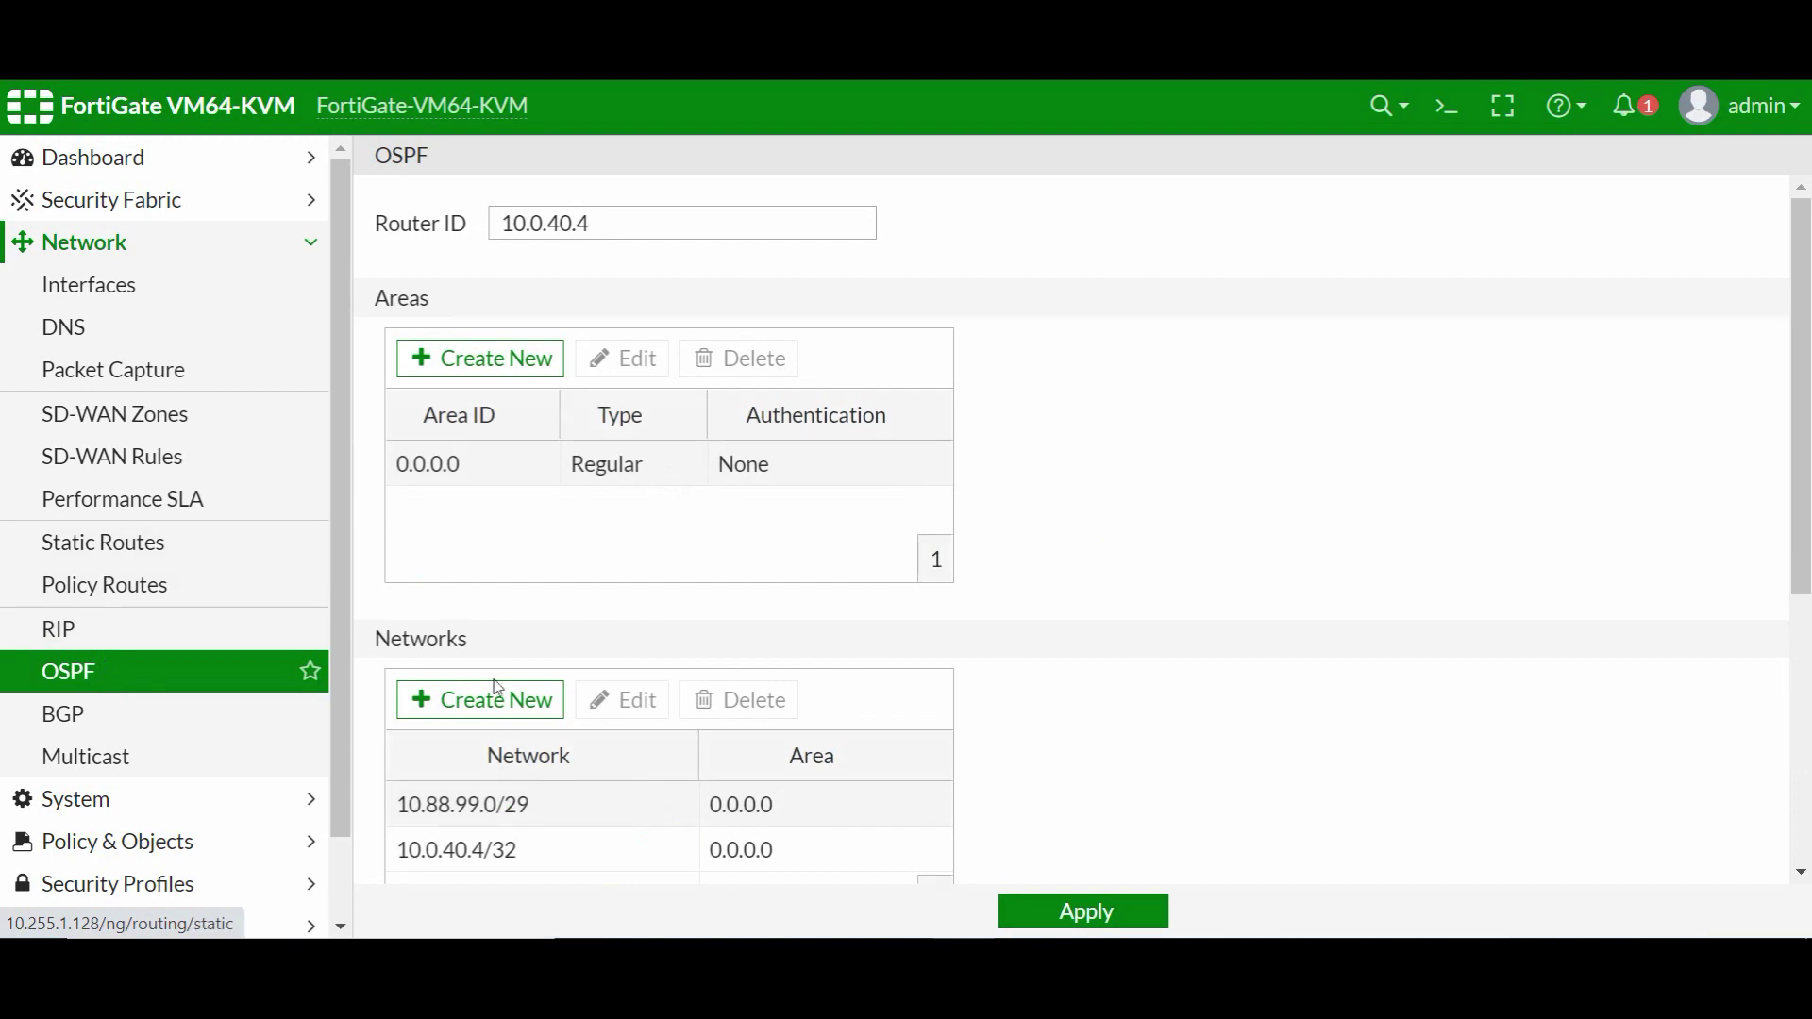
{"action": "scroll", "coordinate": [598, 769], "scroll_direction": "down", "scroll_amount": 5}
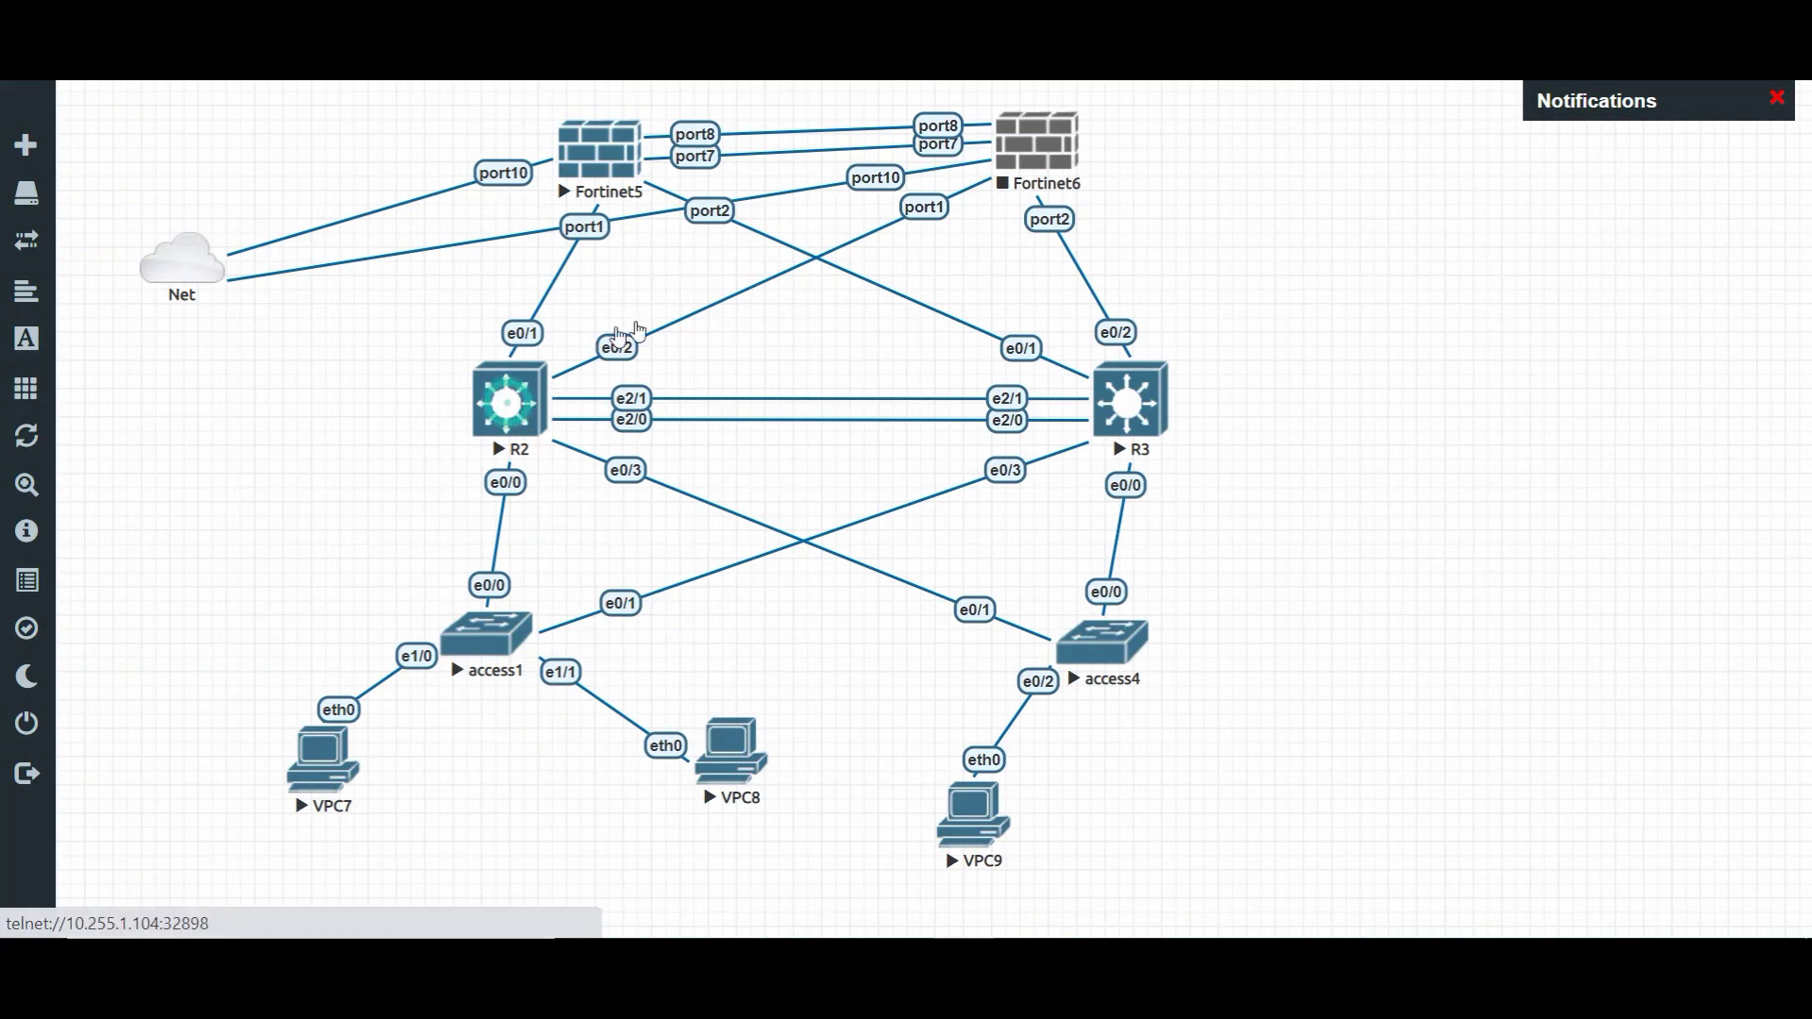
- Launch an R2 console window beside Core B's console and refresh Core B's prompt
{"action": "left_click", "coordinate": [507, 399]}
{"action": "left_click", "coordinate": [835, 252]}
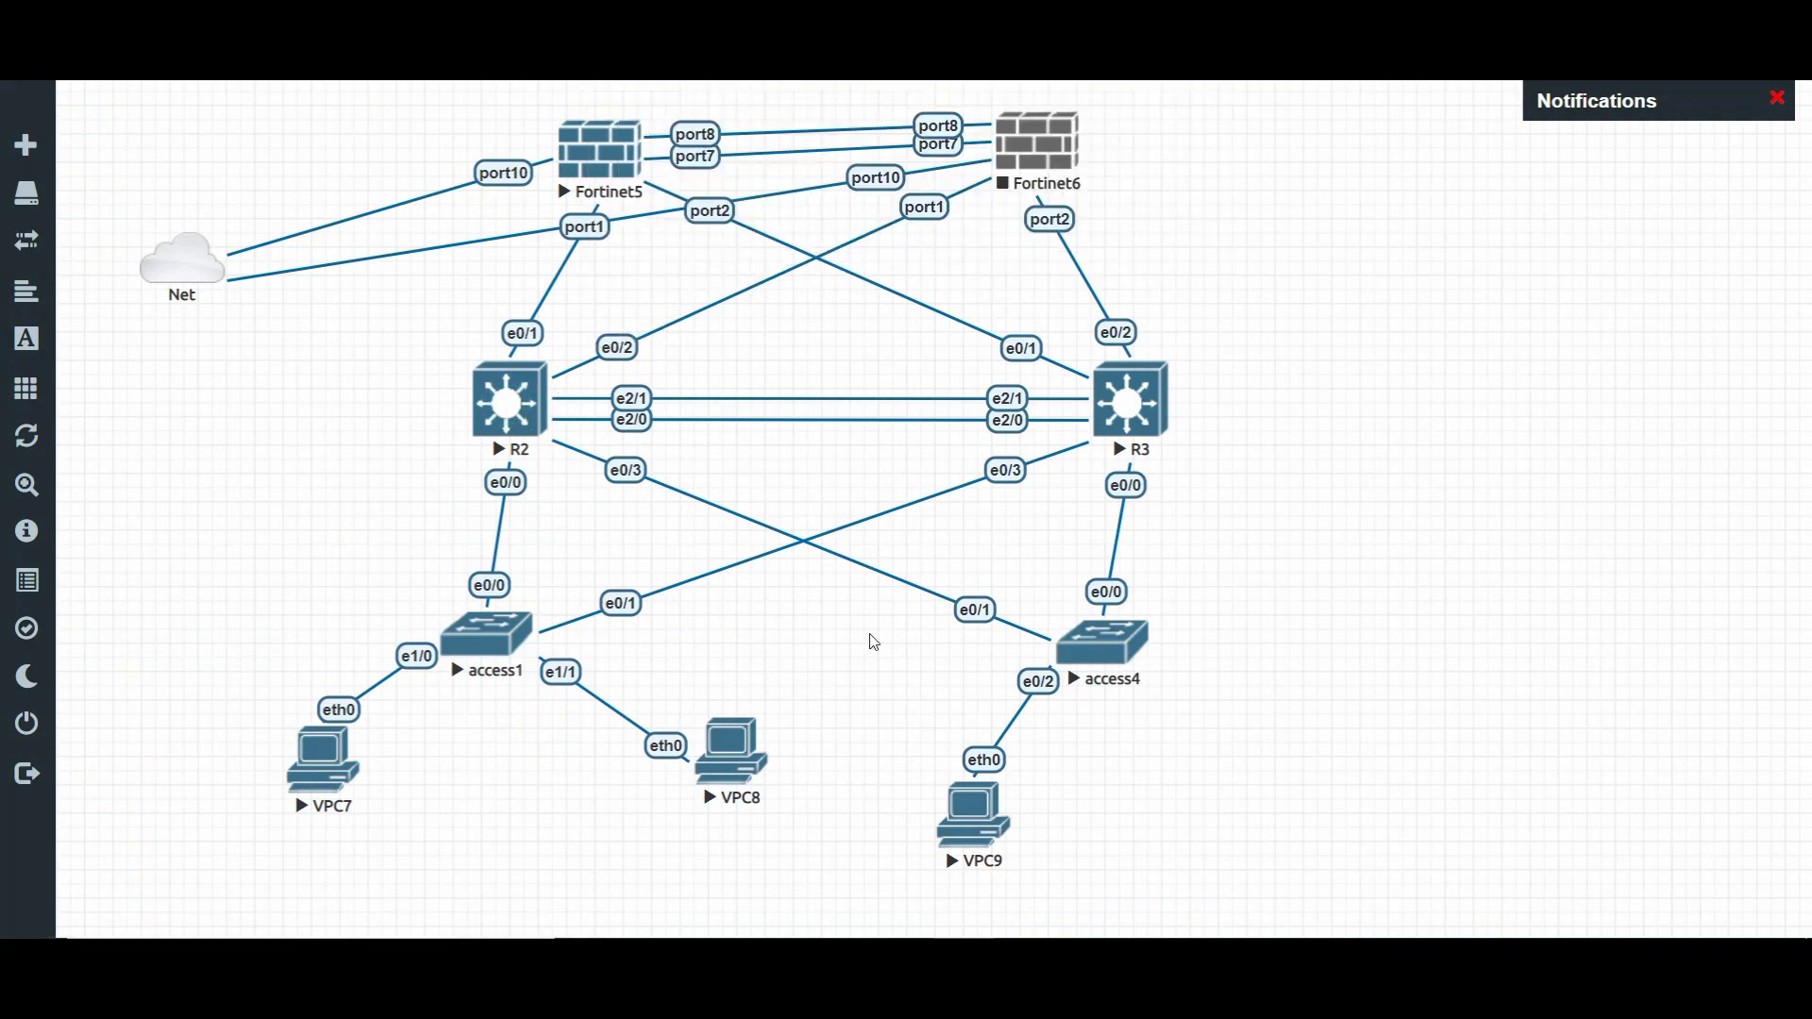
{"action": "mouse_move", "coordinate": [831, 921]}
{"action": "left_click", "coordinate": [479, 820]}
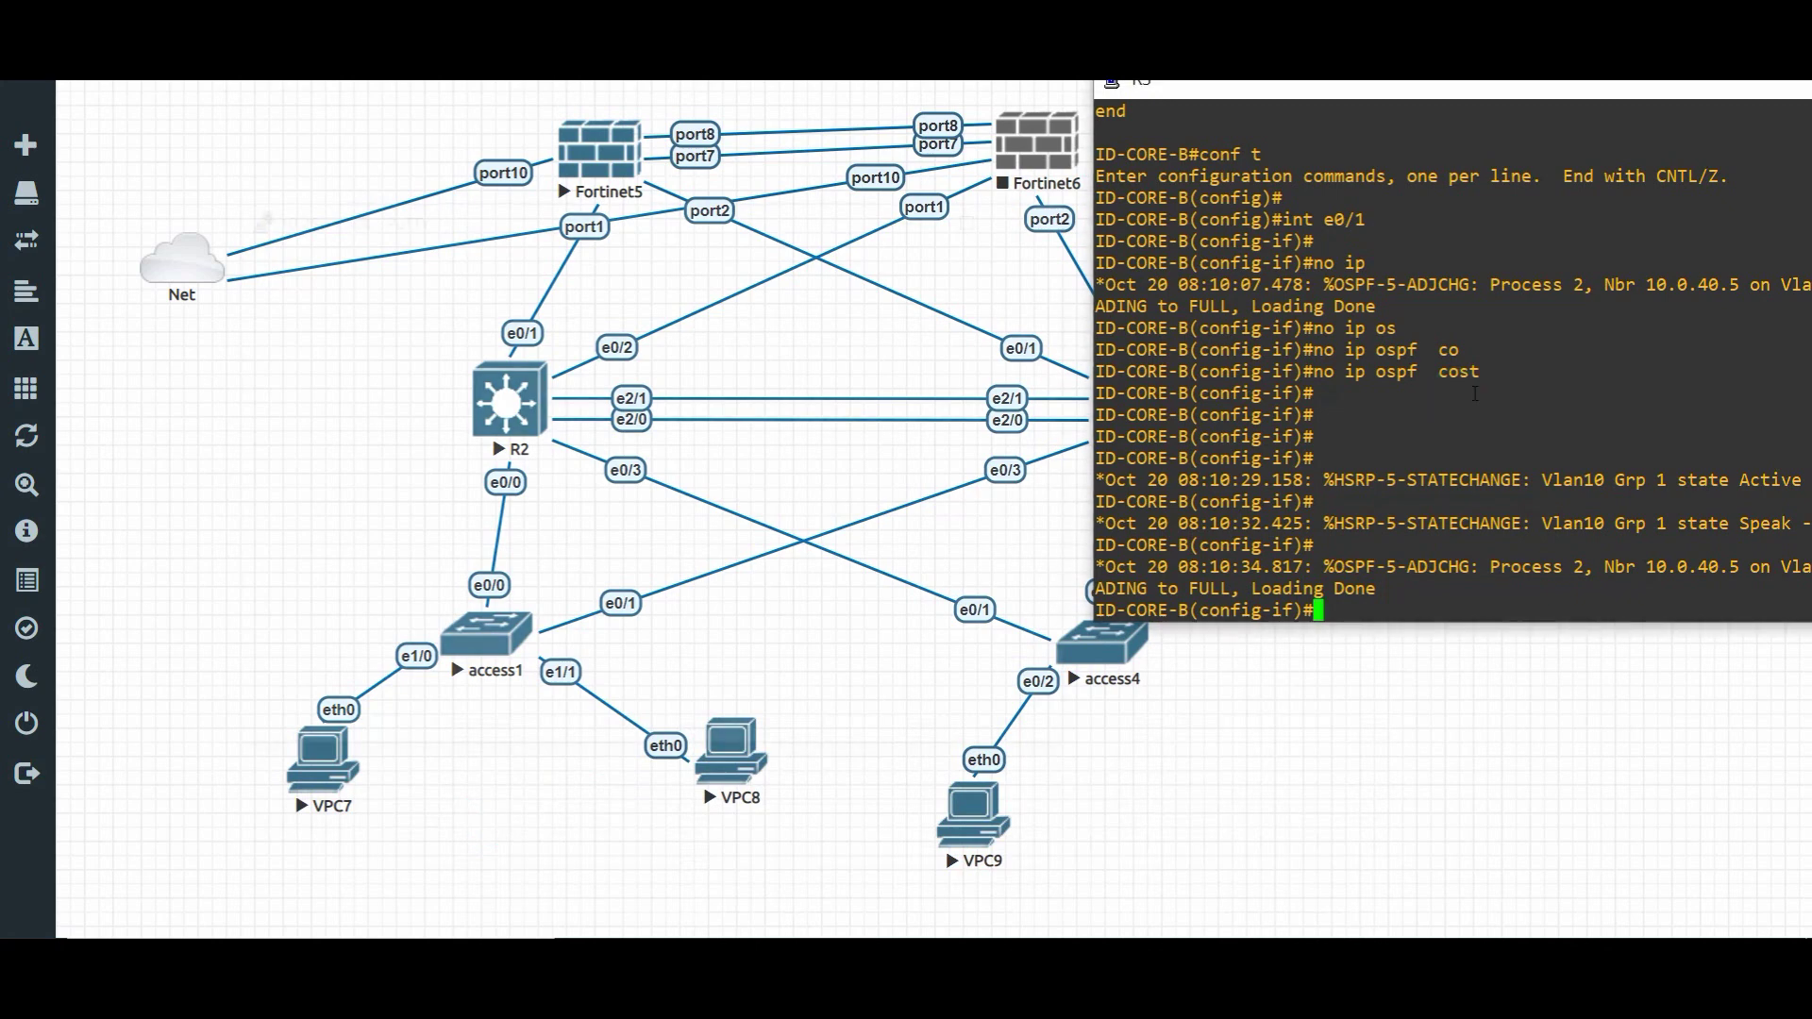
{"action": "key", "text": "Return"}
{"action": "left_click", "coordinate": [436, 364]}
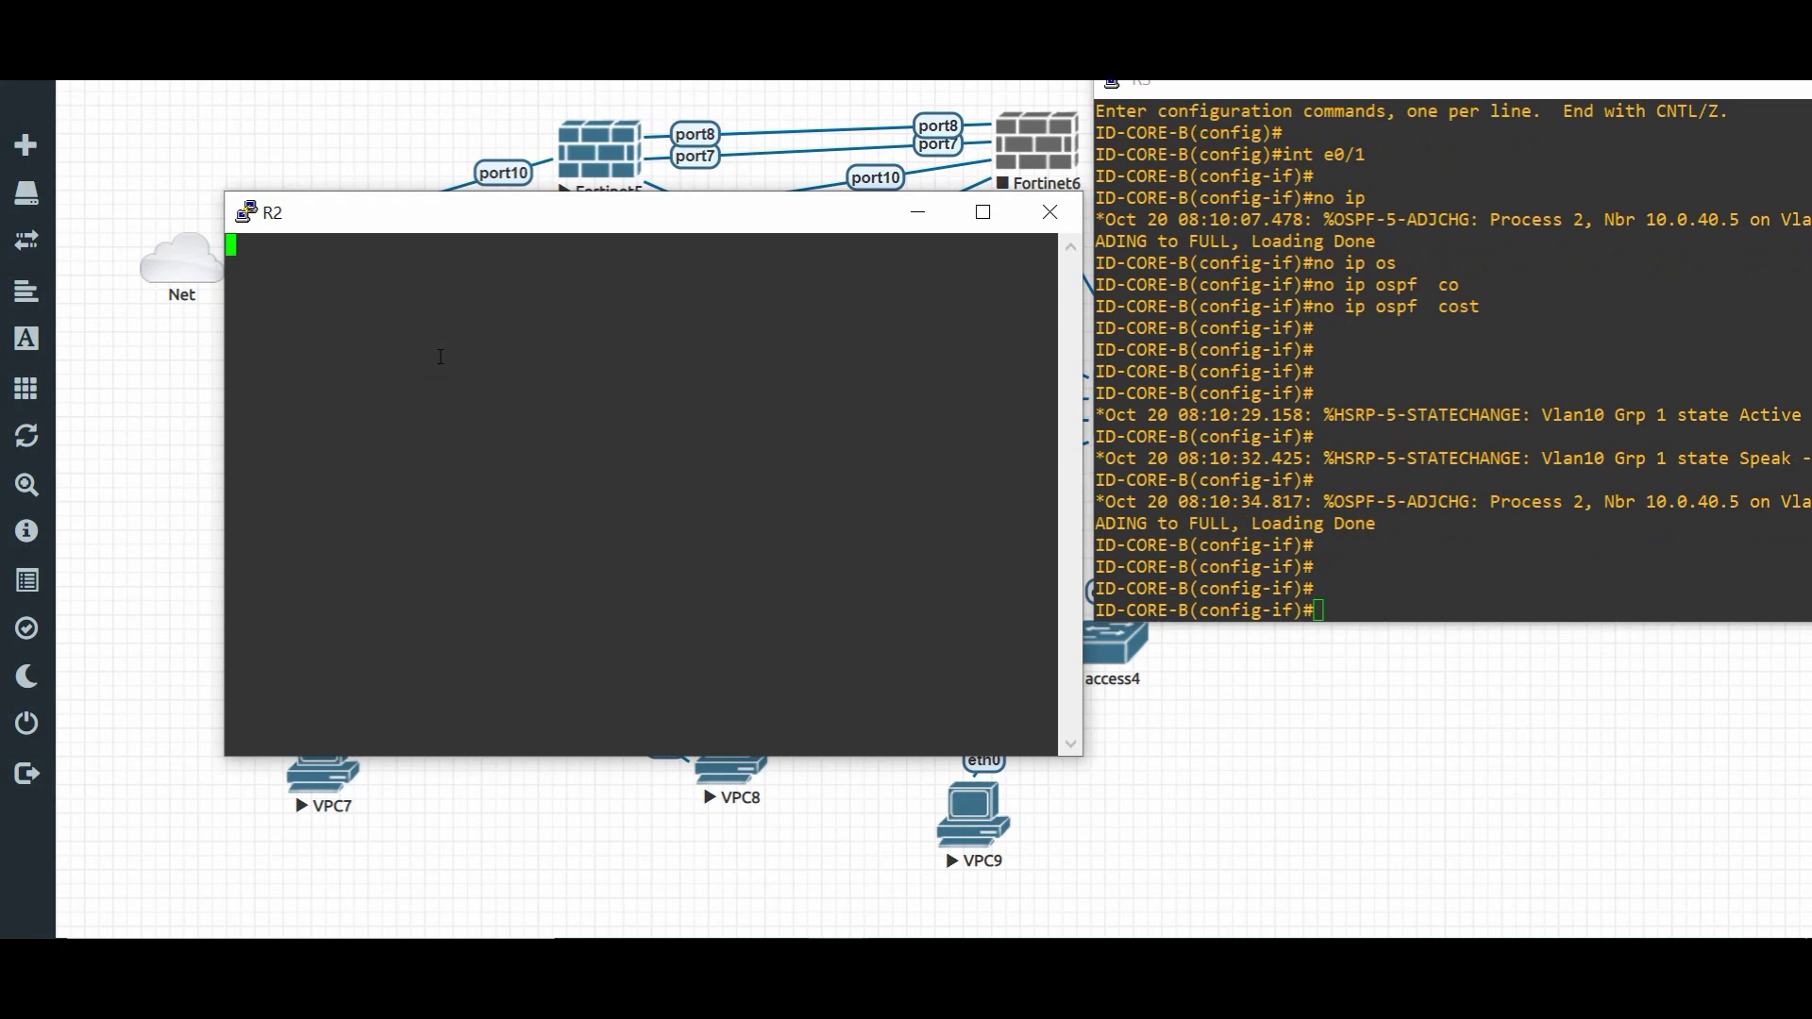
- Enable R2 and show its routing table, highlighting the 10.0.3.0 network
{"action": "key", "text": "Return"}
{"action": "key", "text": "Return"}
{"action": "key", "text": "Return"}
{"action": "key", "text": "Return"}
{"action": "key", "text": "Return"}
{"action": "key", "text": "Return"}
{"action": "type", "text": "ena"}
{"action": "key", "text": "Return"}
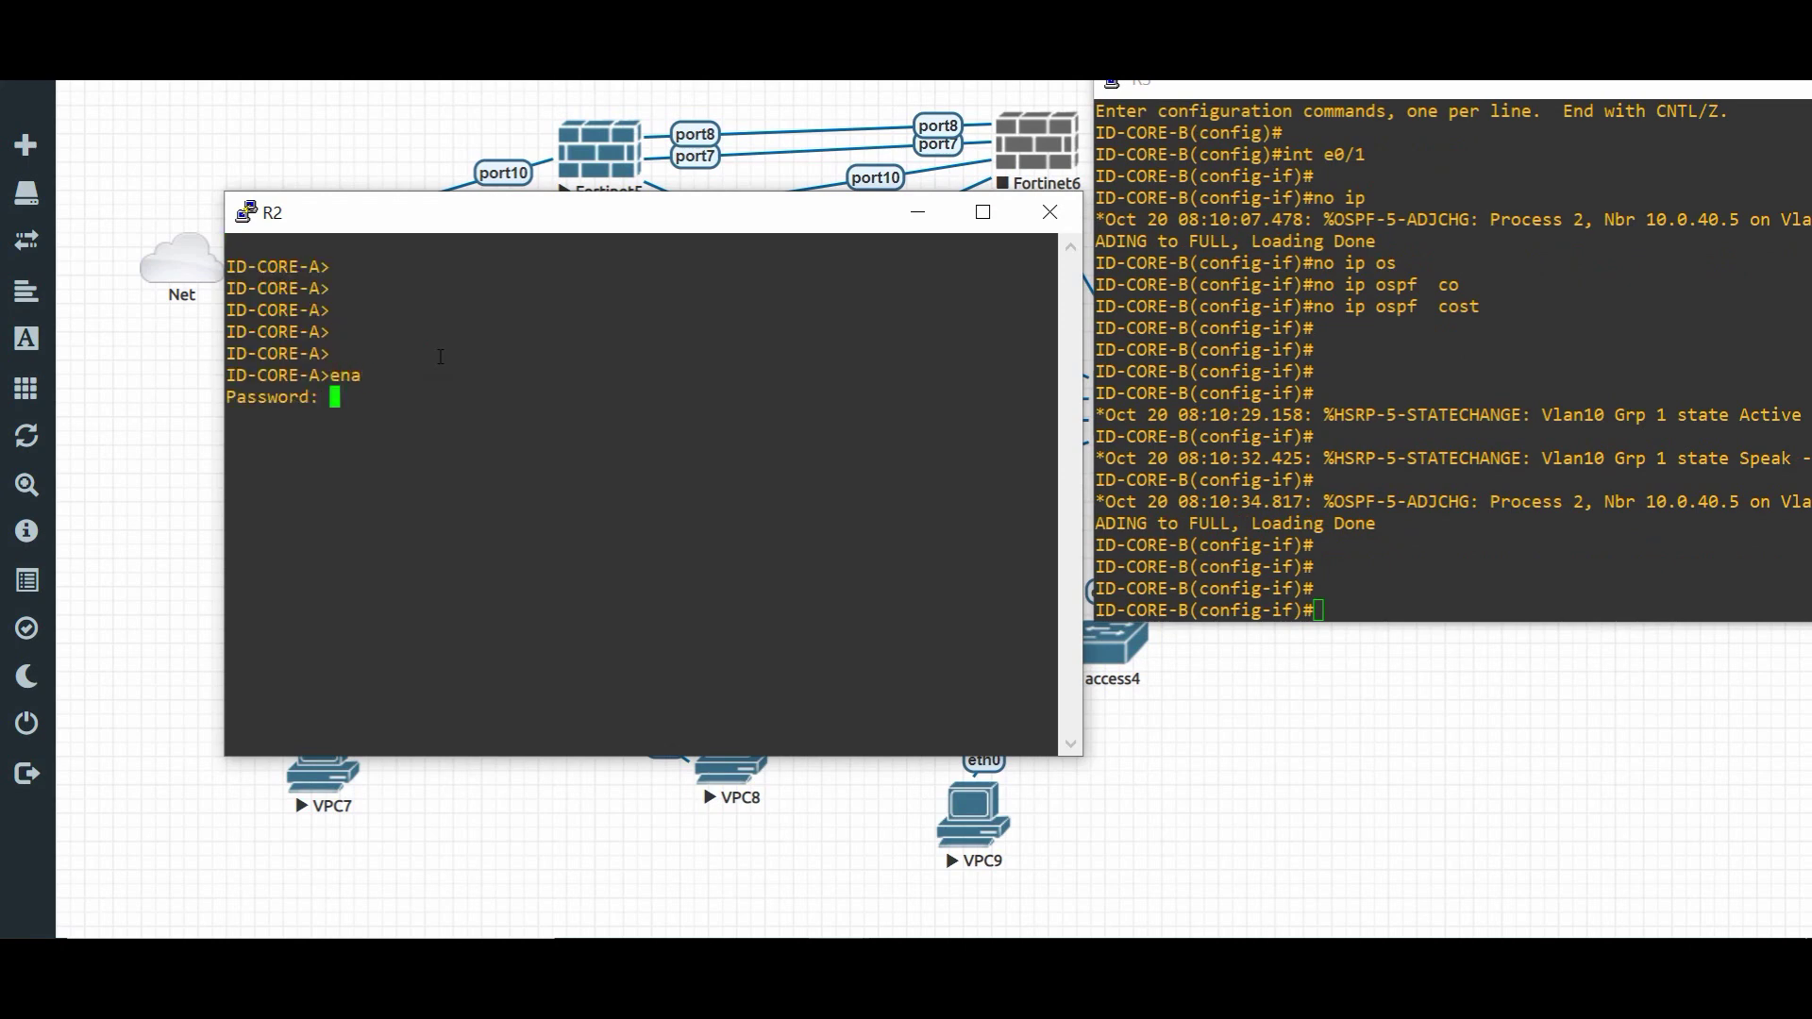
{"action": "key", "text": "Return"}
{"action": "key", "text": "Return"}
{"action": "key", "text": "Return"}
{"action": "key", "text": "Return"}
{"action": "key", "text": "Return"}
{"action": "key", "text": "Return"}
{"action": "type", "text": "sh ip ro"}
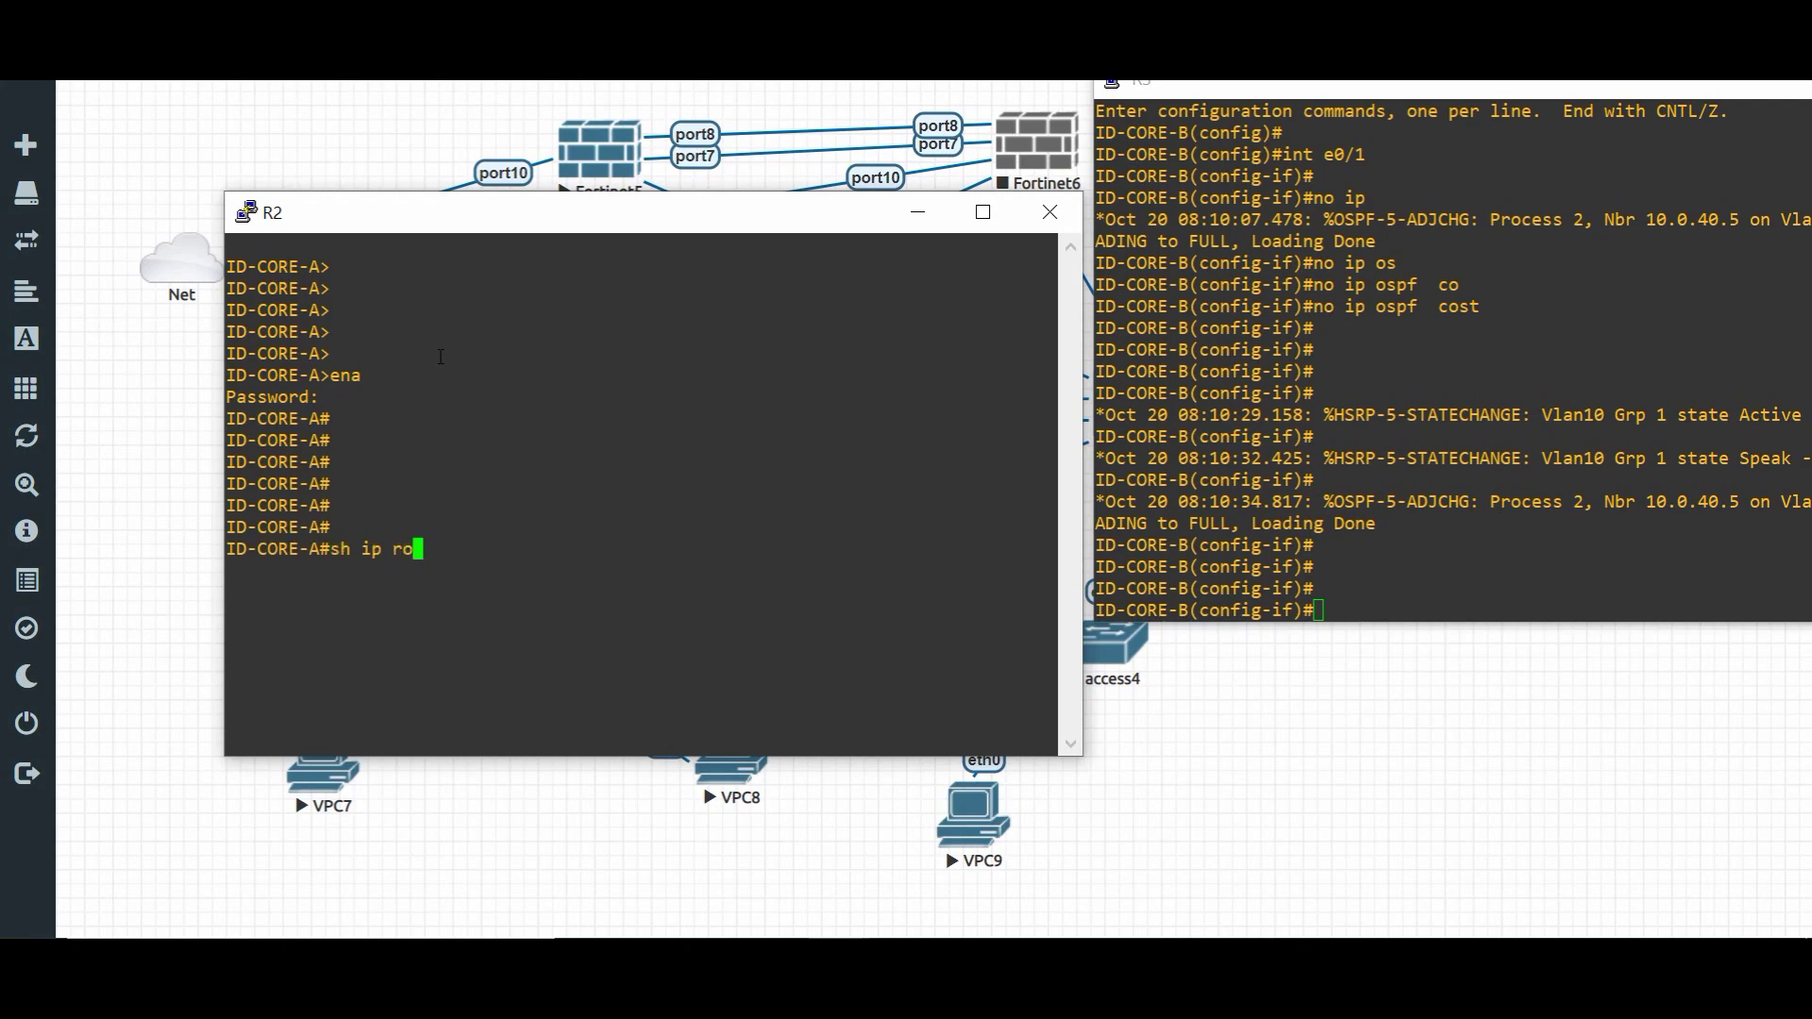
{"action": "key", "text": "Tab"}
{"action": "key", "text": "Return"}
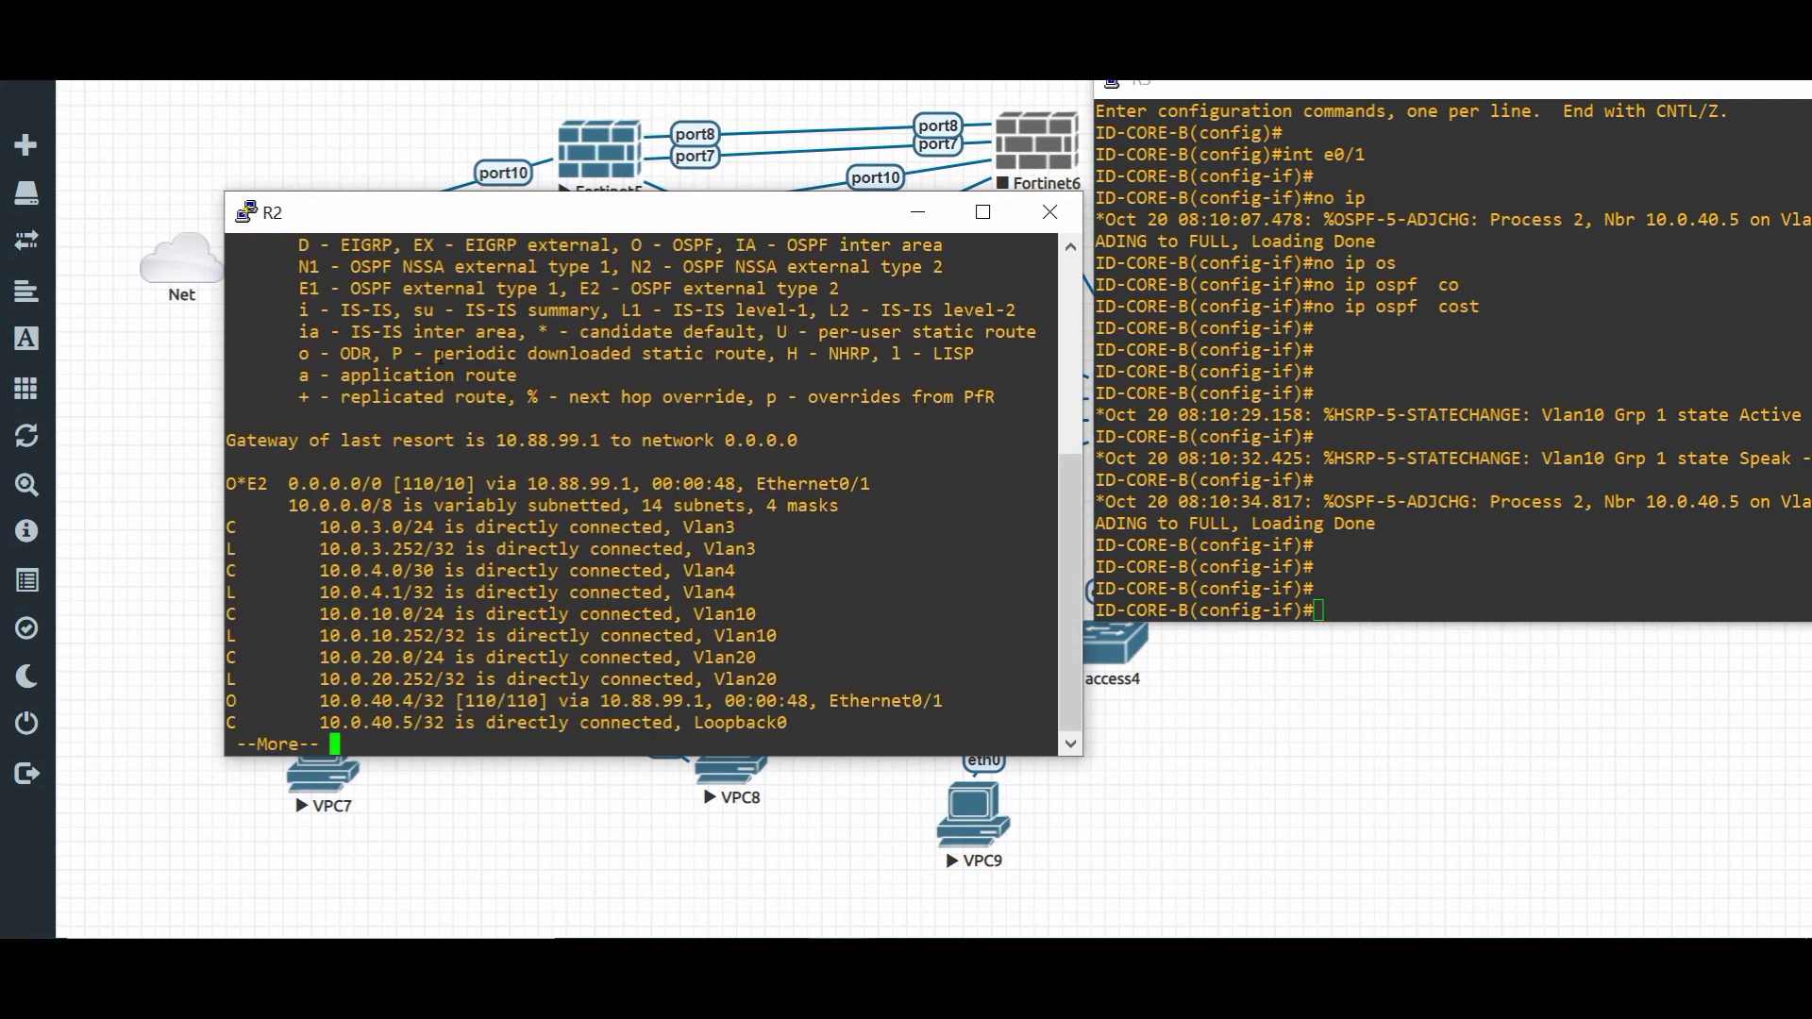
{"action": "left_click_drag", "start_coordinate": [310, 483], "coordinate": [359, 483]}
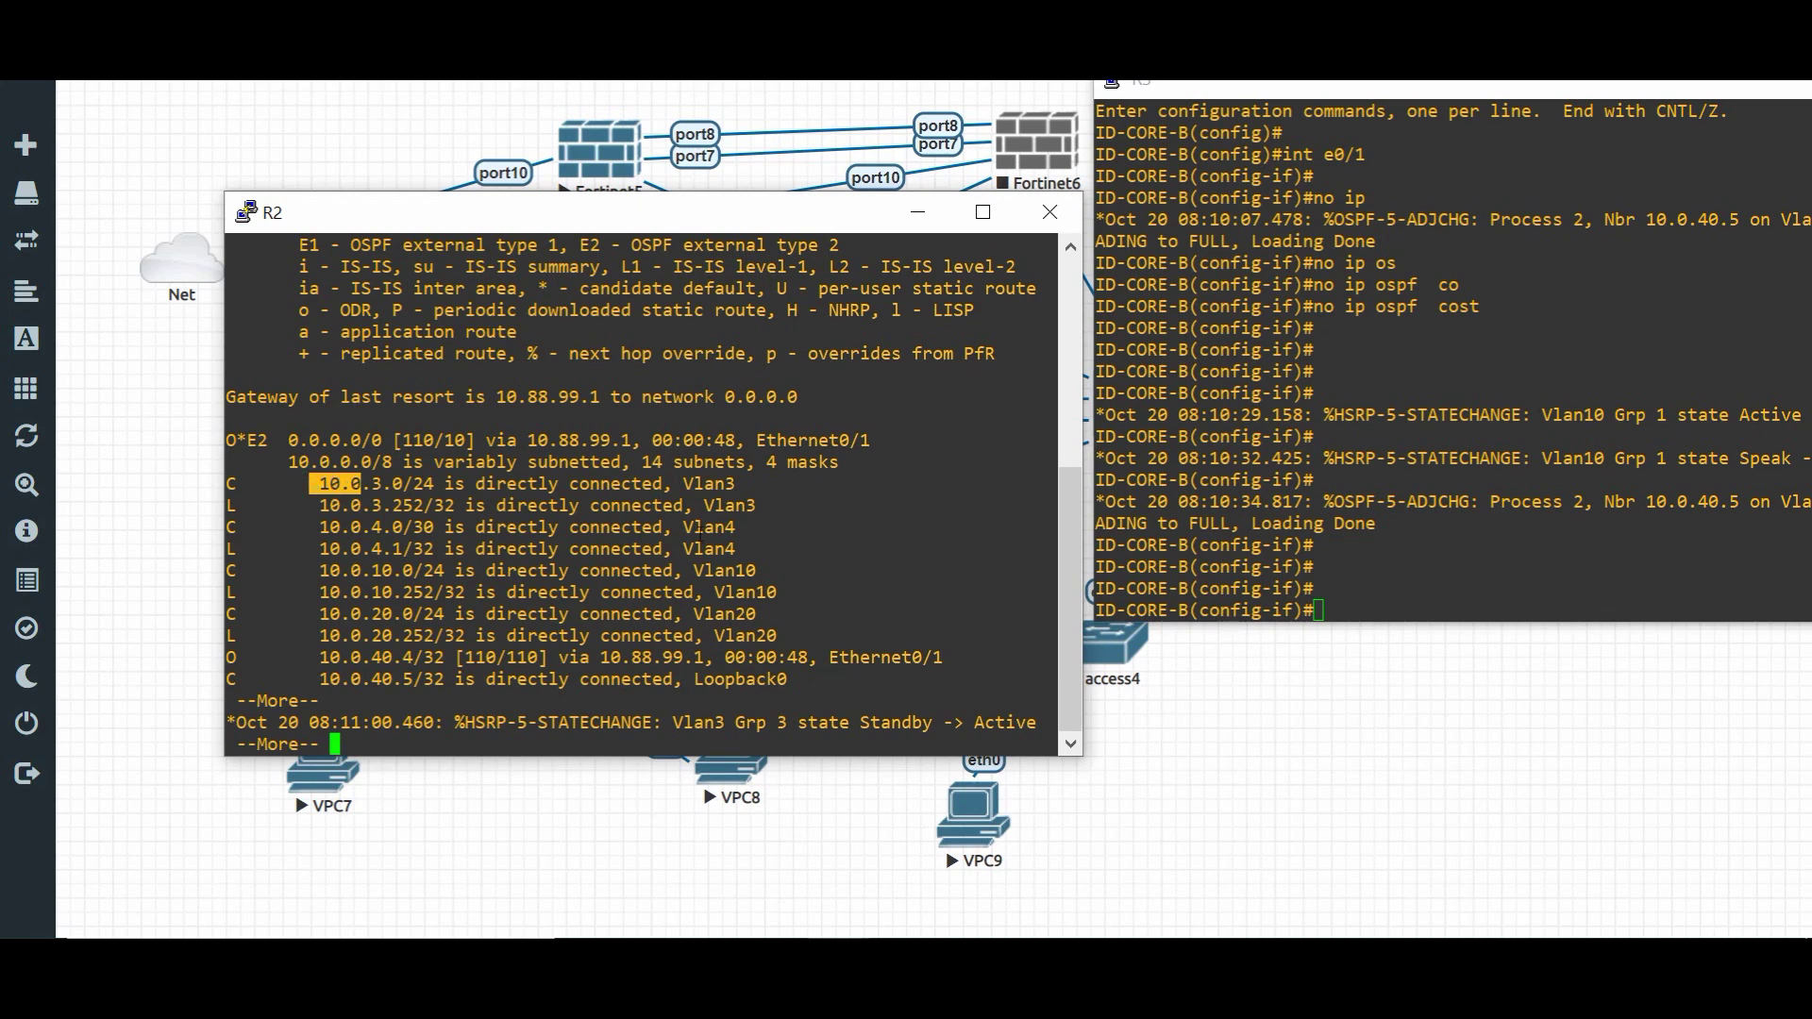
{"action": "type", "text": "end"}
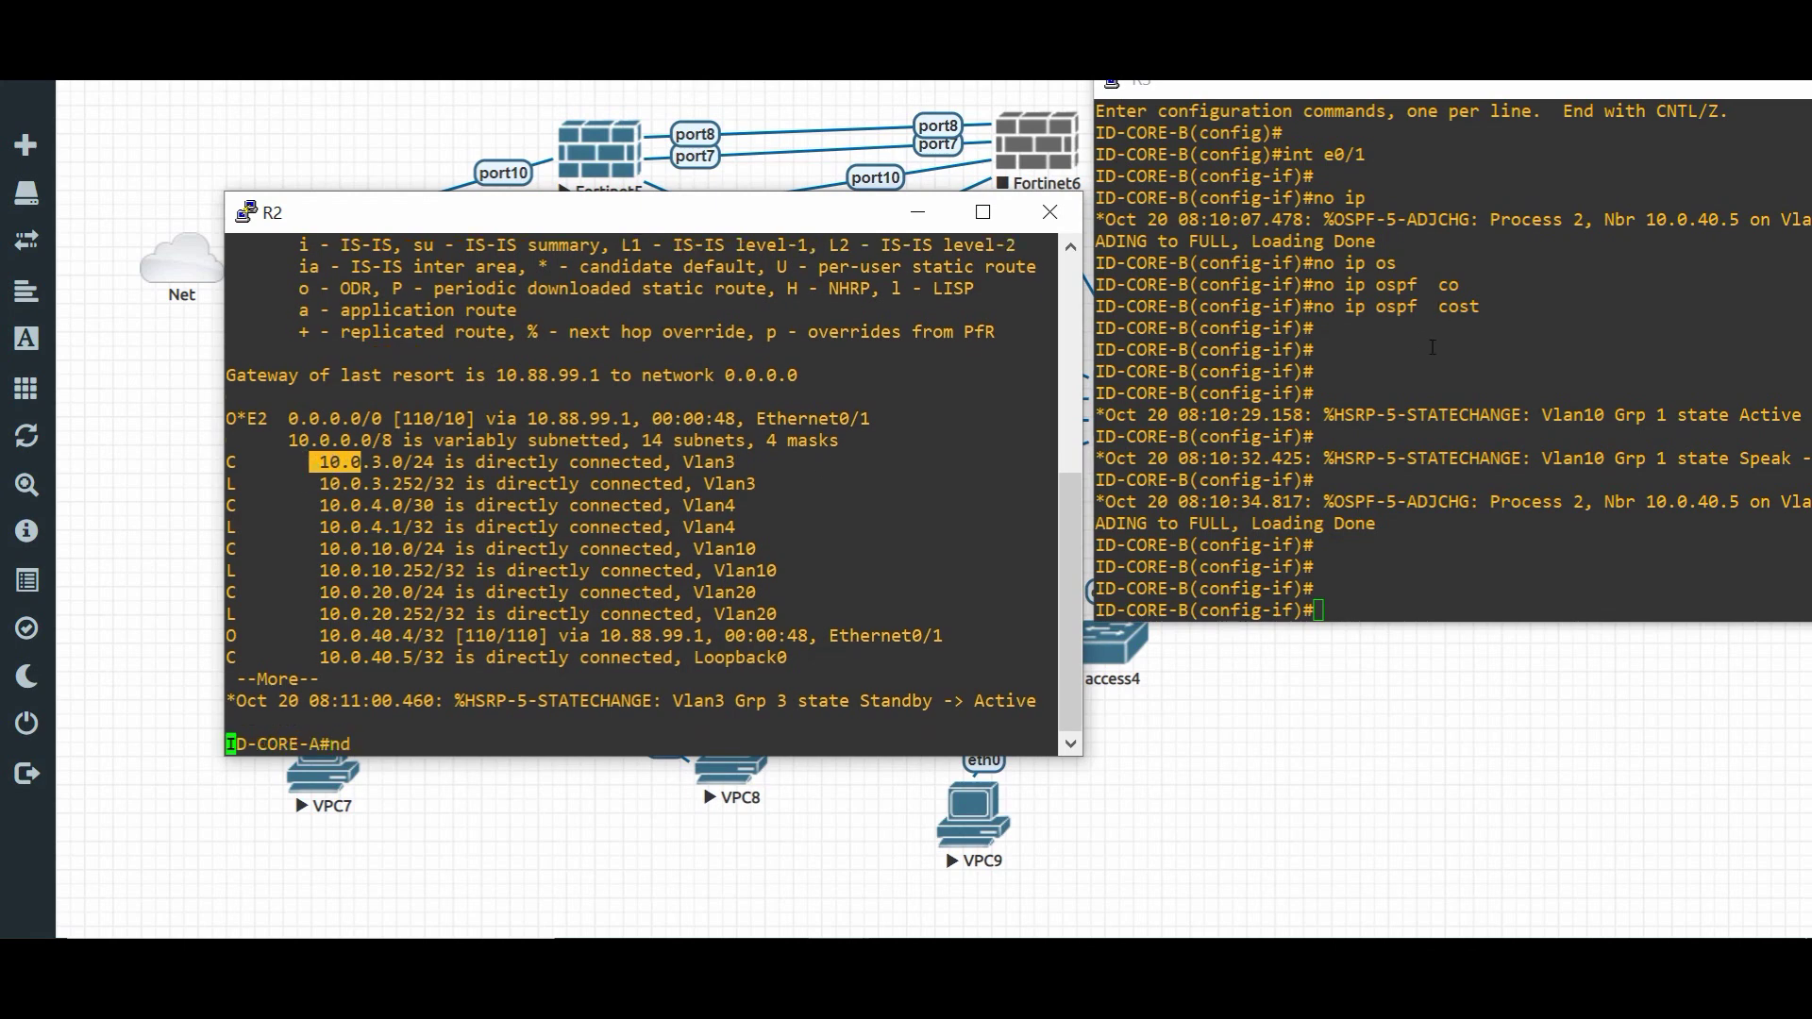
{"action": "key", "text": "Return"}
- Leave configuration mode on Core B and display its routing table
{"action": "left_click", "coordinate": [1610, 285]}
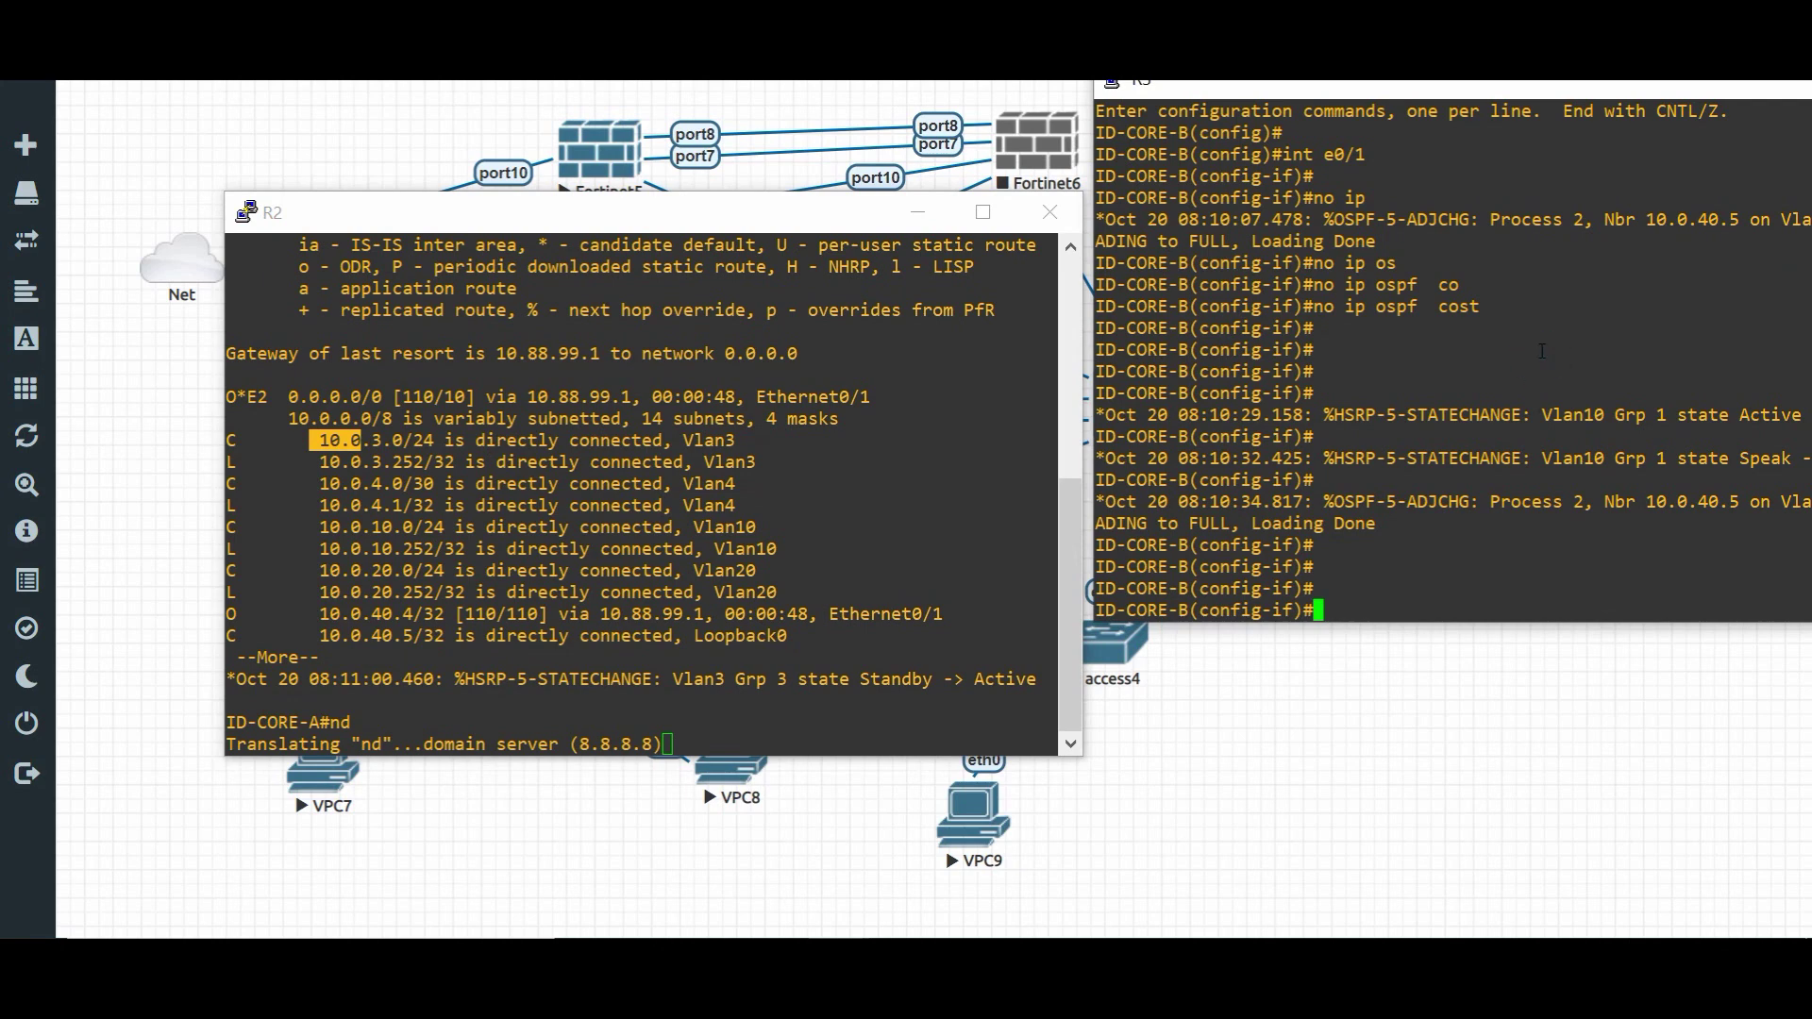
{"action": "key", "text": "Return"}
{"action": "key", "text": "Return"}
{"action": "type", "text": "end"}
{"action": "key", "text": "Return"}
{"action": "key", "text": "Return"}
{"action": "type", "text": "sh "}
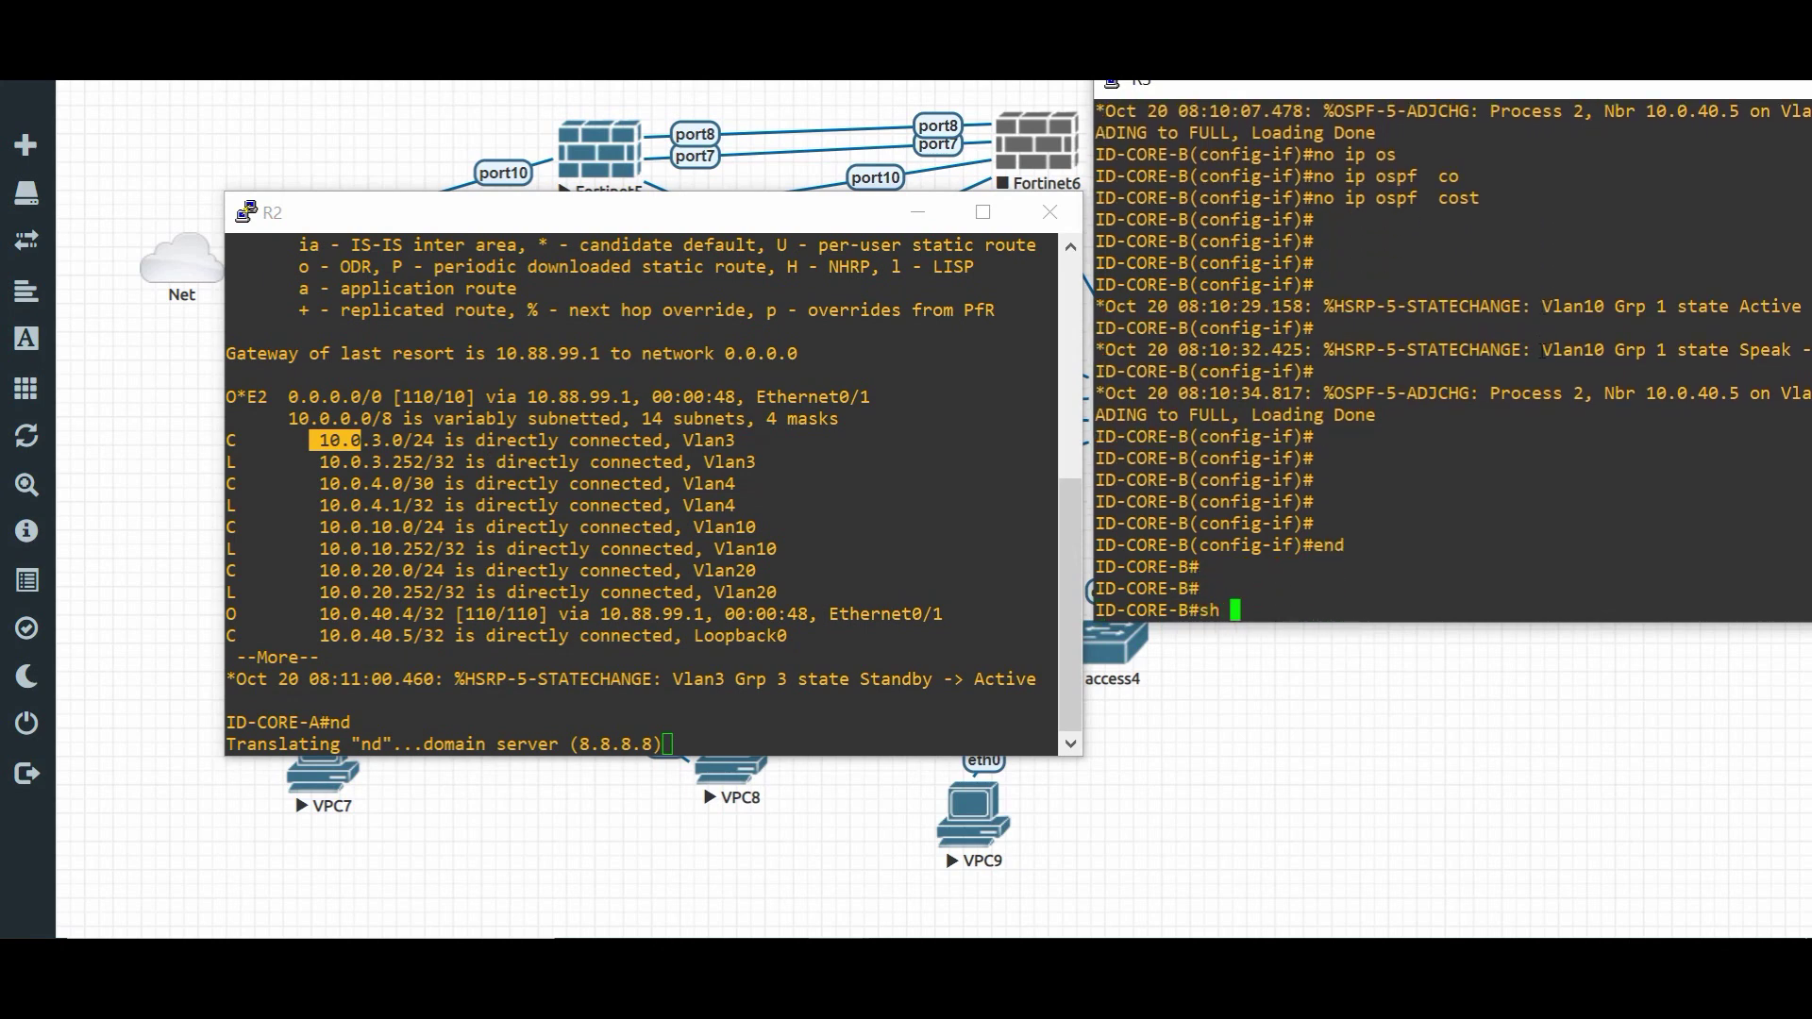
{"action": "type", "text": "ip route"}
{"action": "key", "text": "Return"}
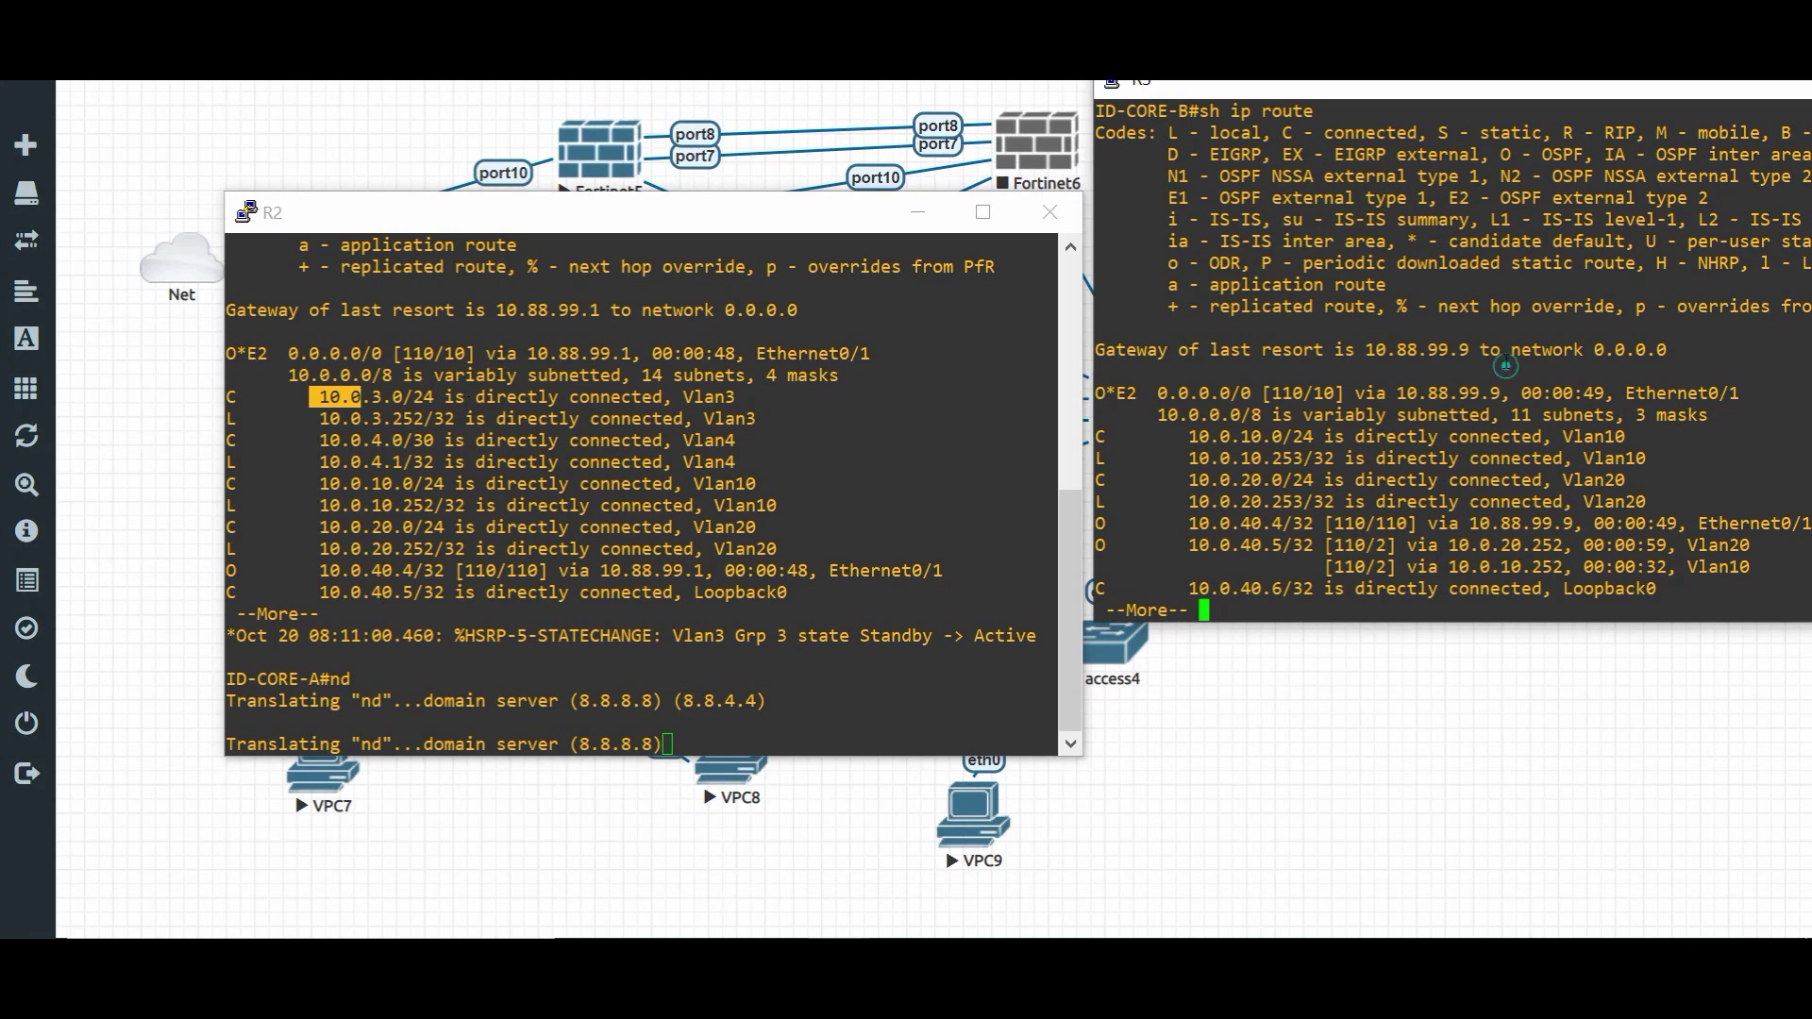
{"action": "key", "text": "space"}
- Show OSPF details for Core B's e0/1 and highlight its cost of 10
{"action": "type", "text": "sh ip os"}
{"action": "key", "text": "Tab"}
{"action": "type", "text": "inter"}
{"action": "key", "text": "Tab"}
{"action": "type", "text": "e0/1"}
{"action": "key", "text": "Return"}
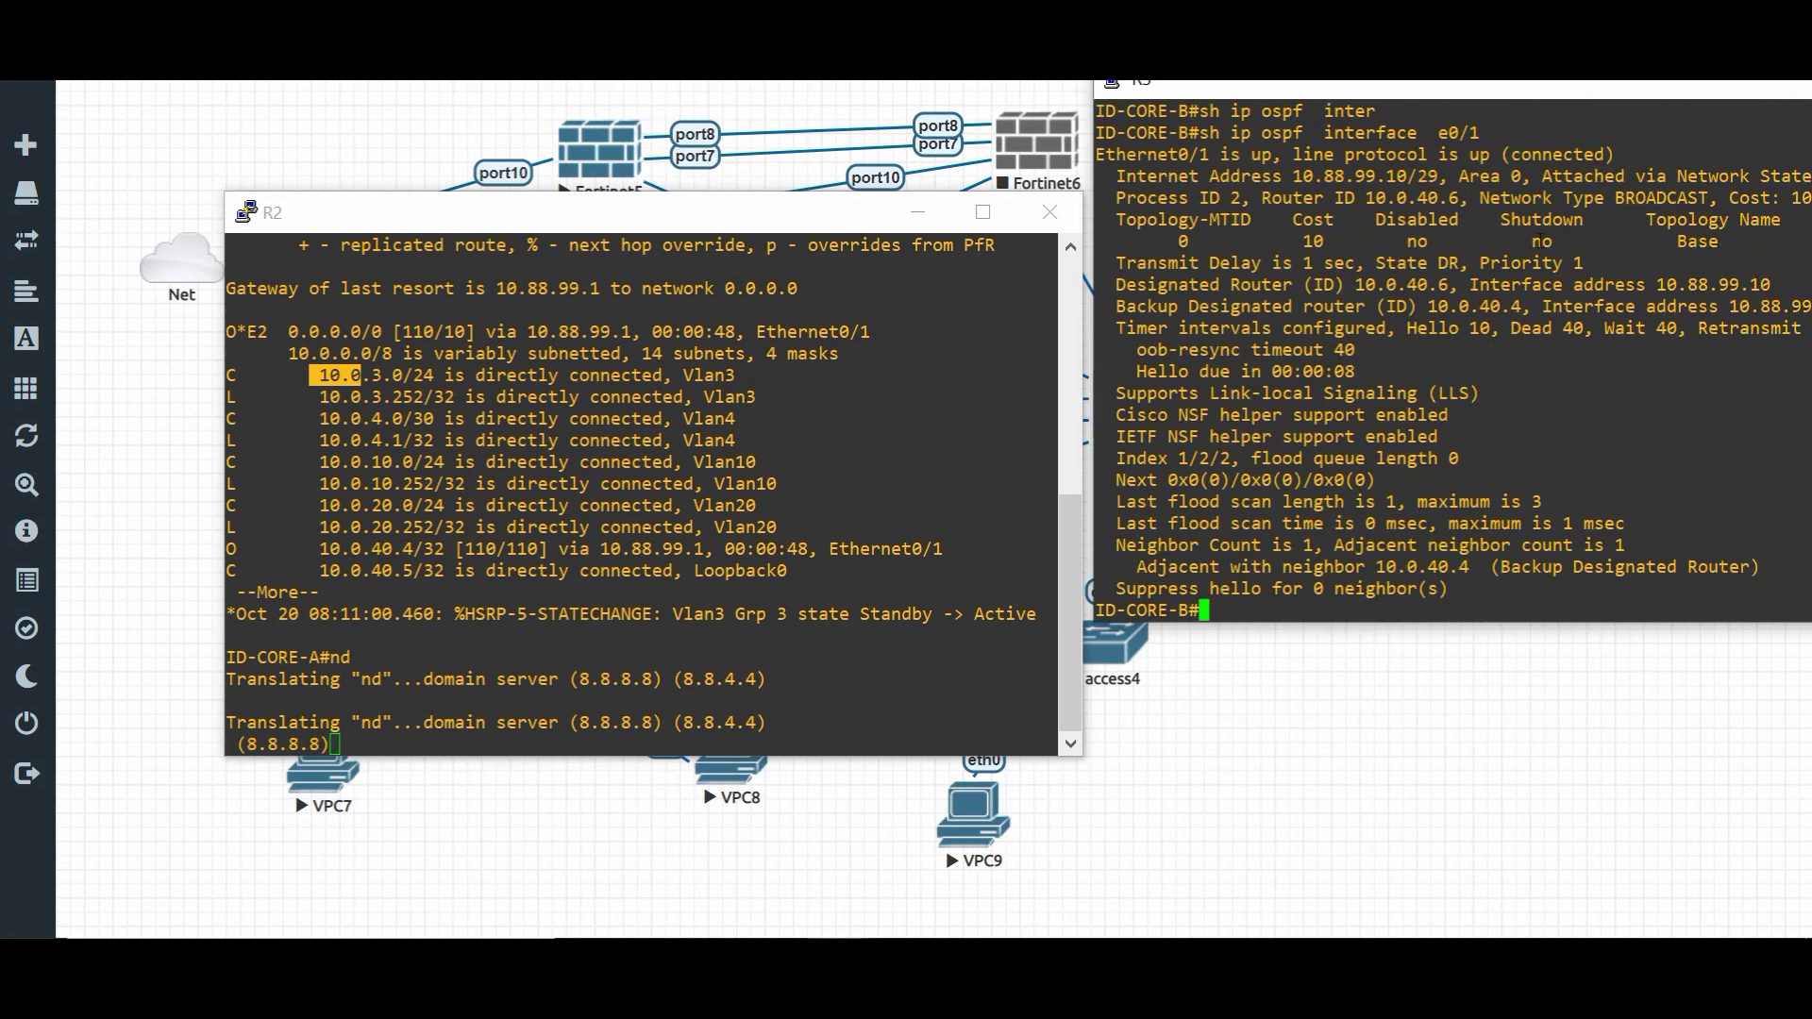
{"action": "left_click_drag", "start_coordinate": [1599, 92], "coordinate": [1445, 97]}
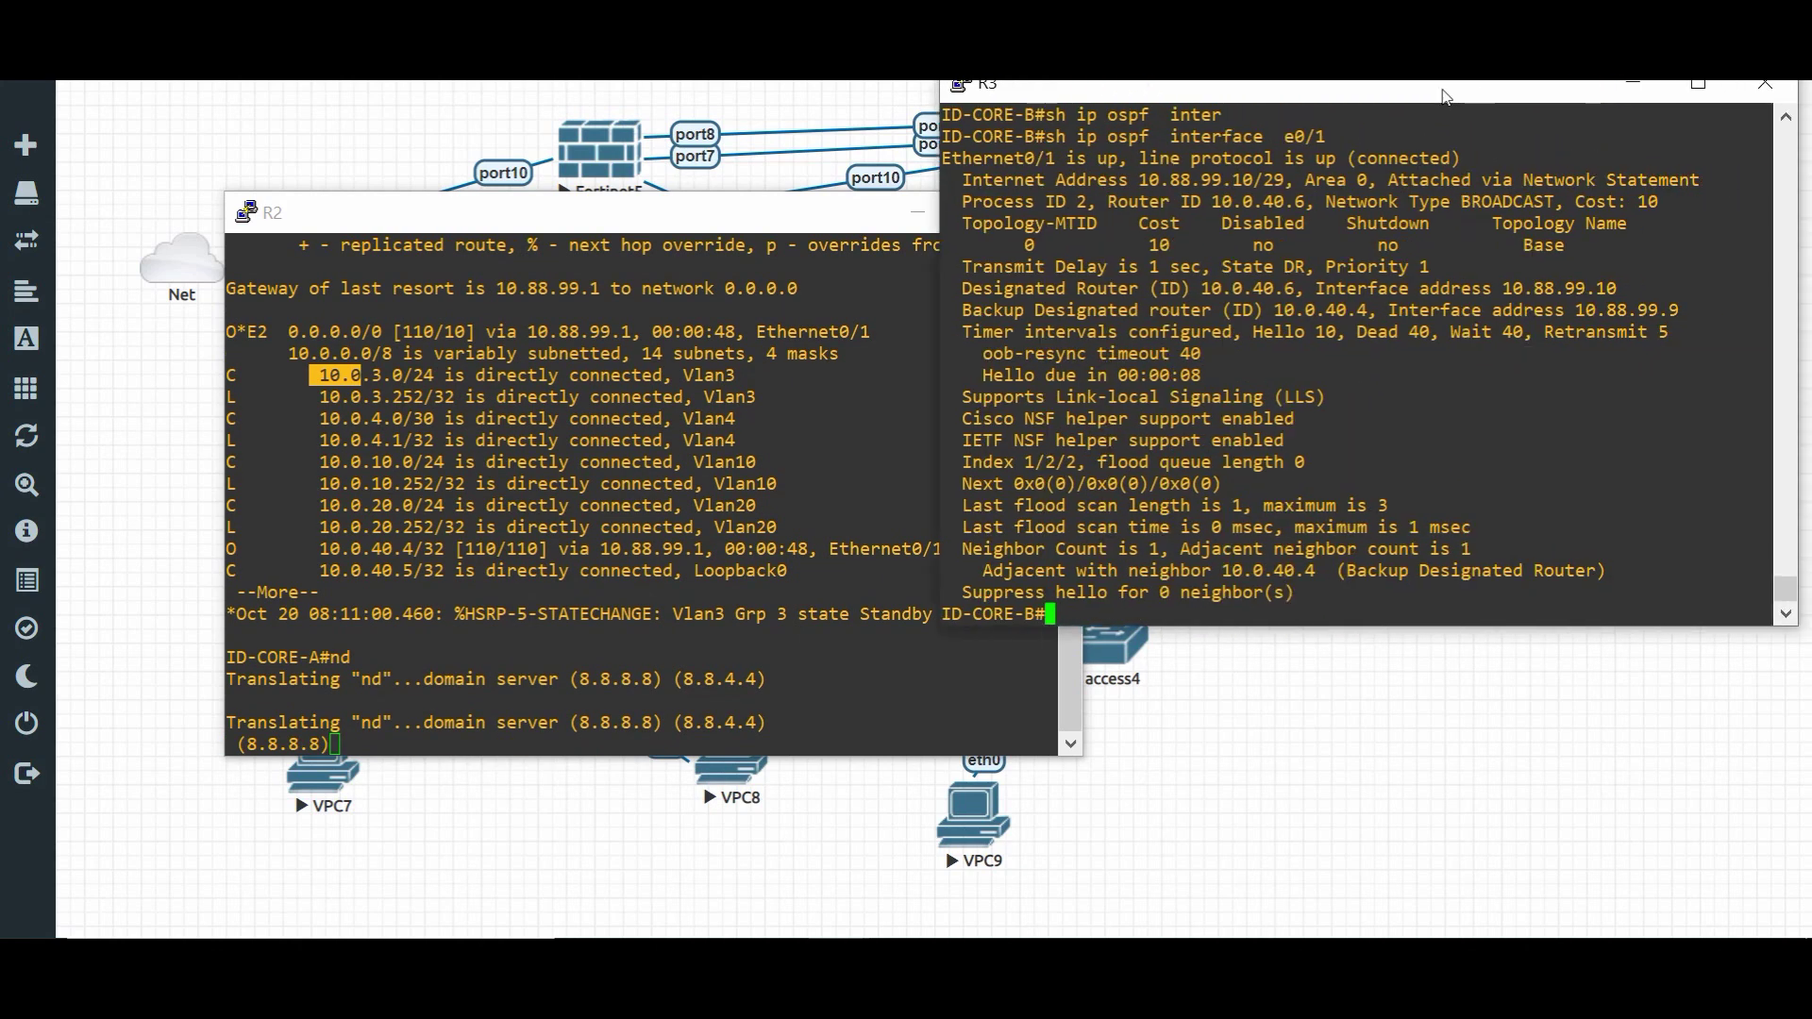
{"action": "left_click_drag", "start_coordinate": [1618, 196], "coordinate": [1673, 204]}
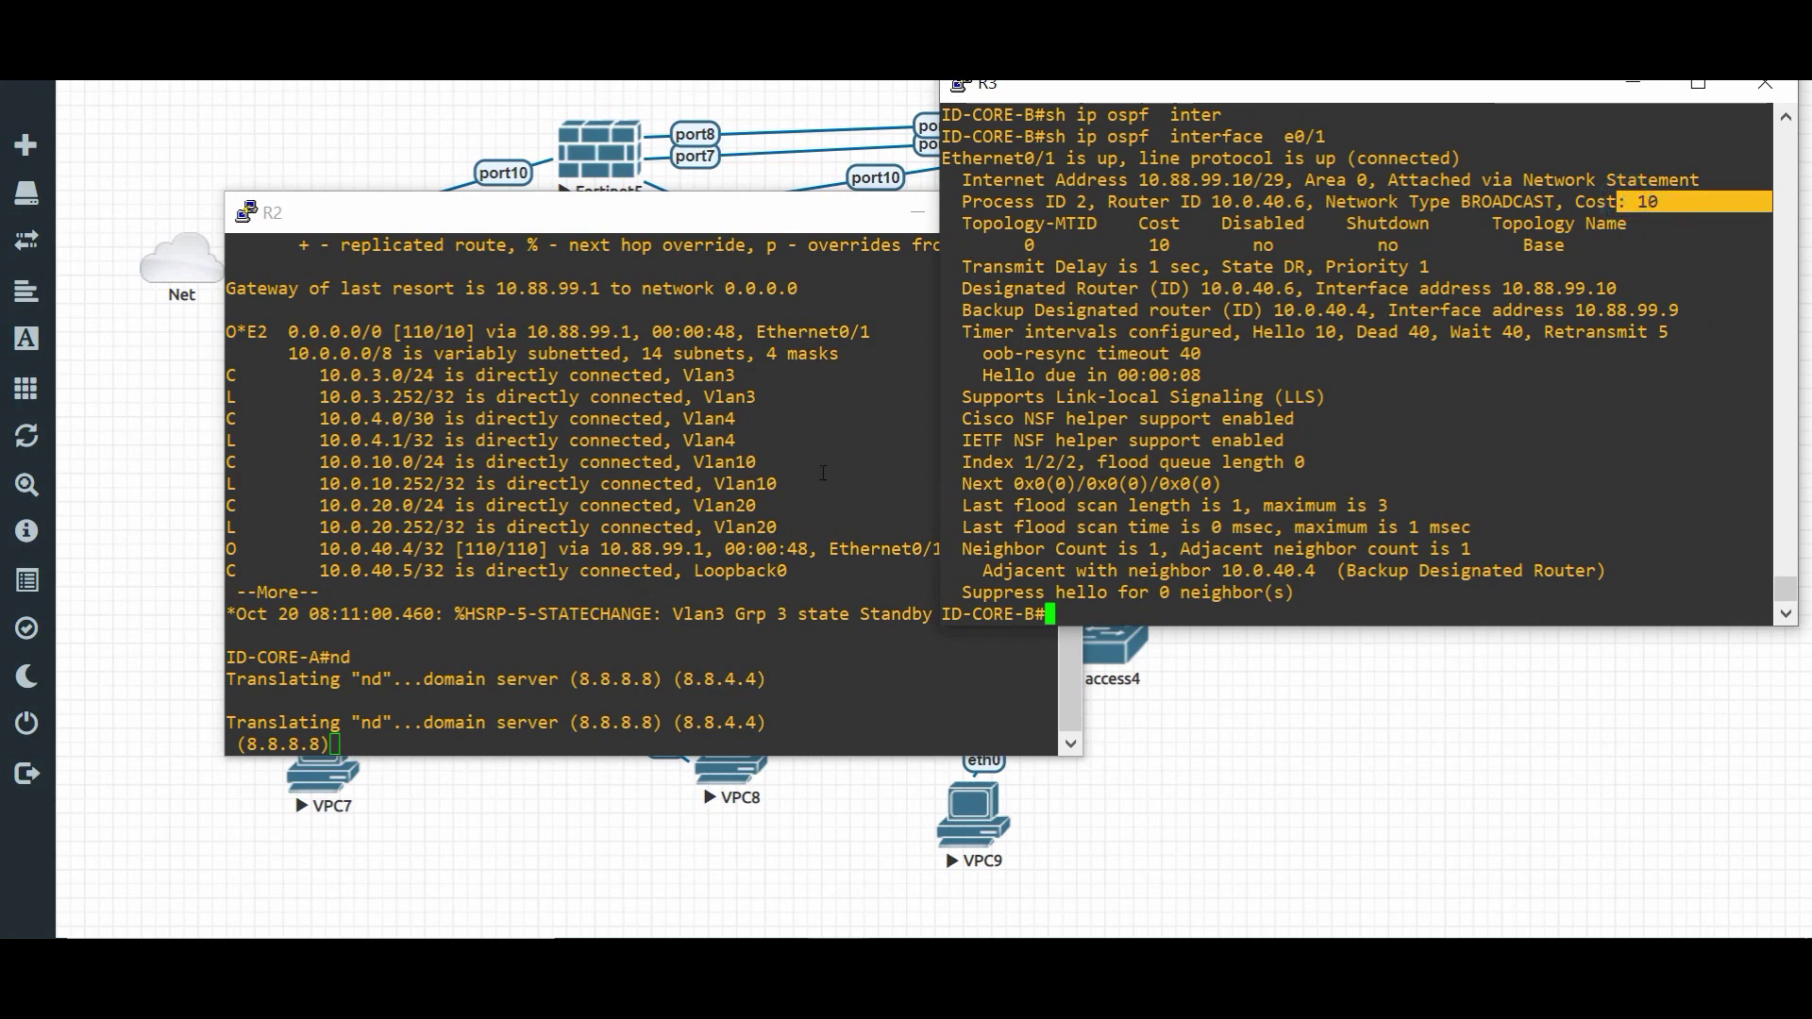
{"action": "left_click", "coordinate": [876, 483]}
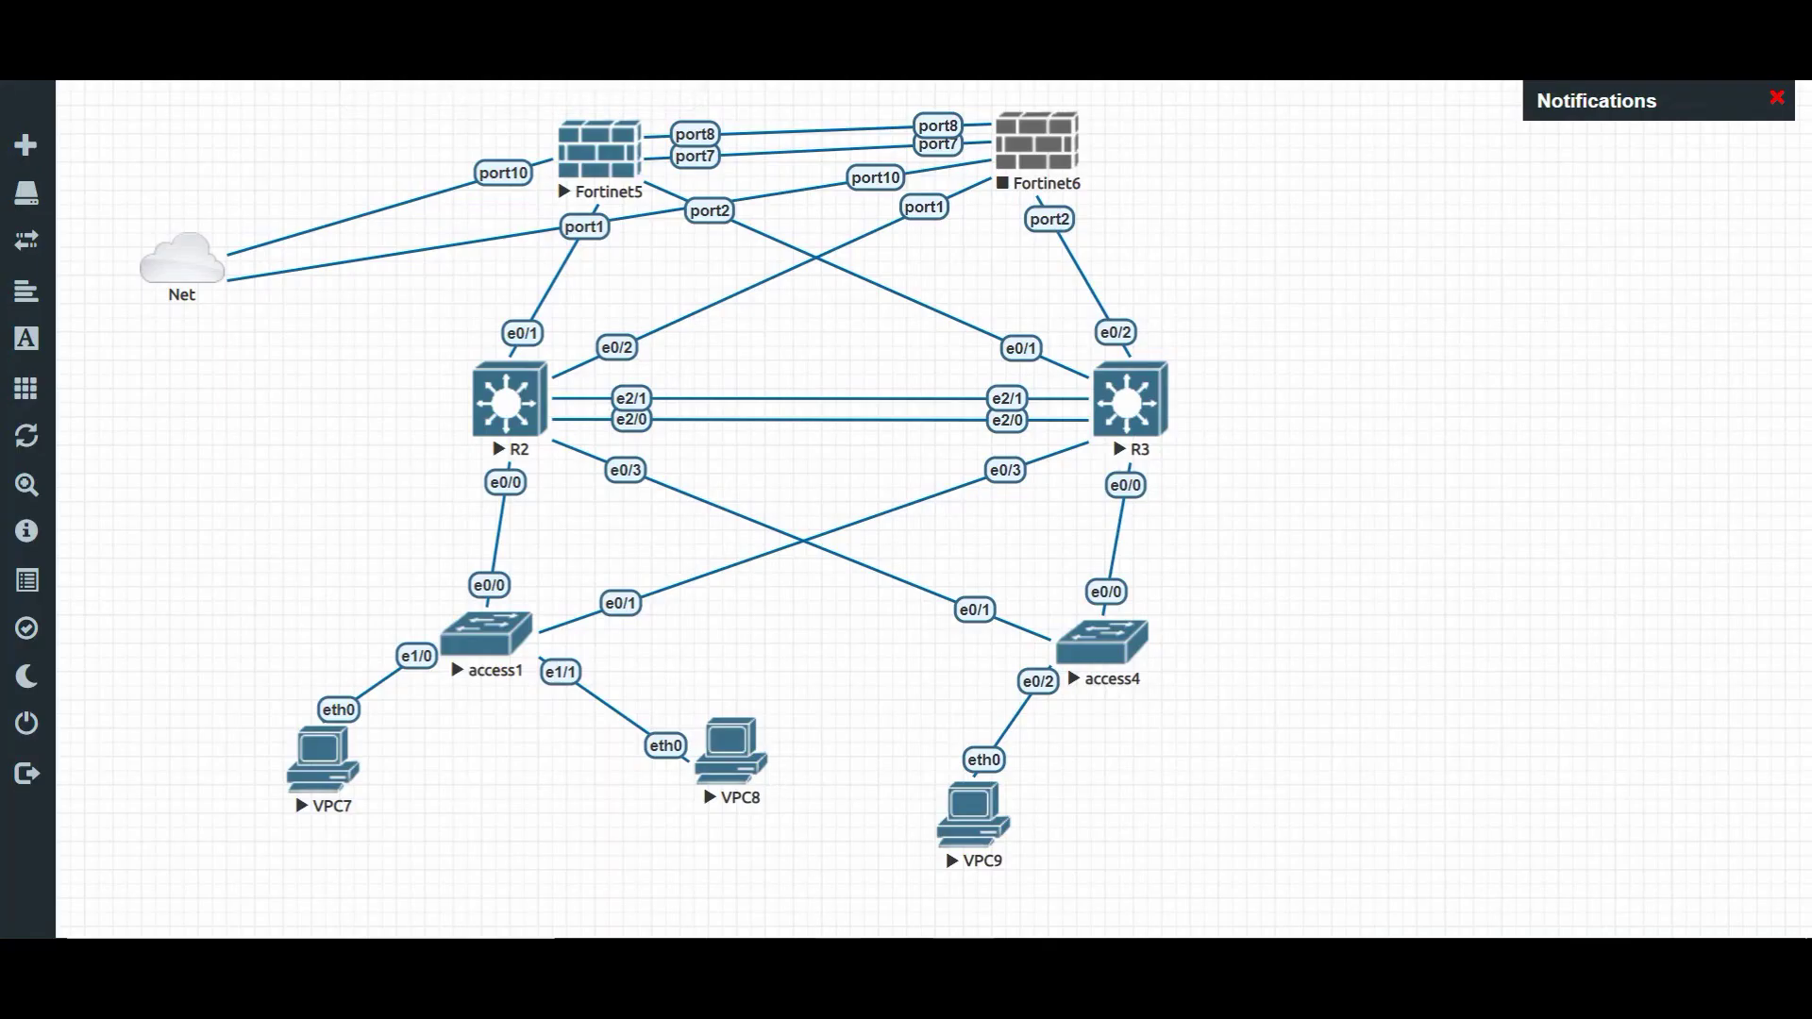
- Show OSPF details for R2's e0/1 and highlight its cost of 10
{"action": "mouse_move", "coordinate": [789, 908]}
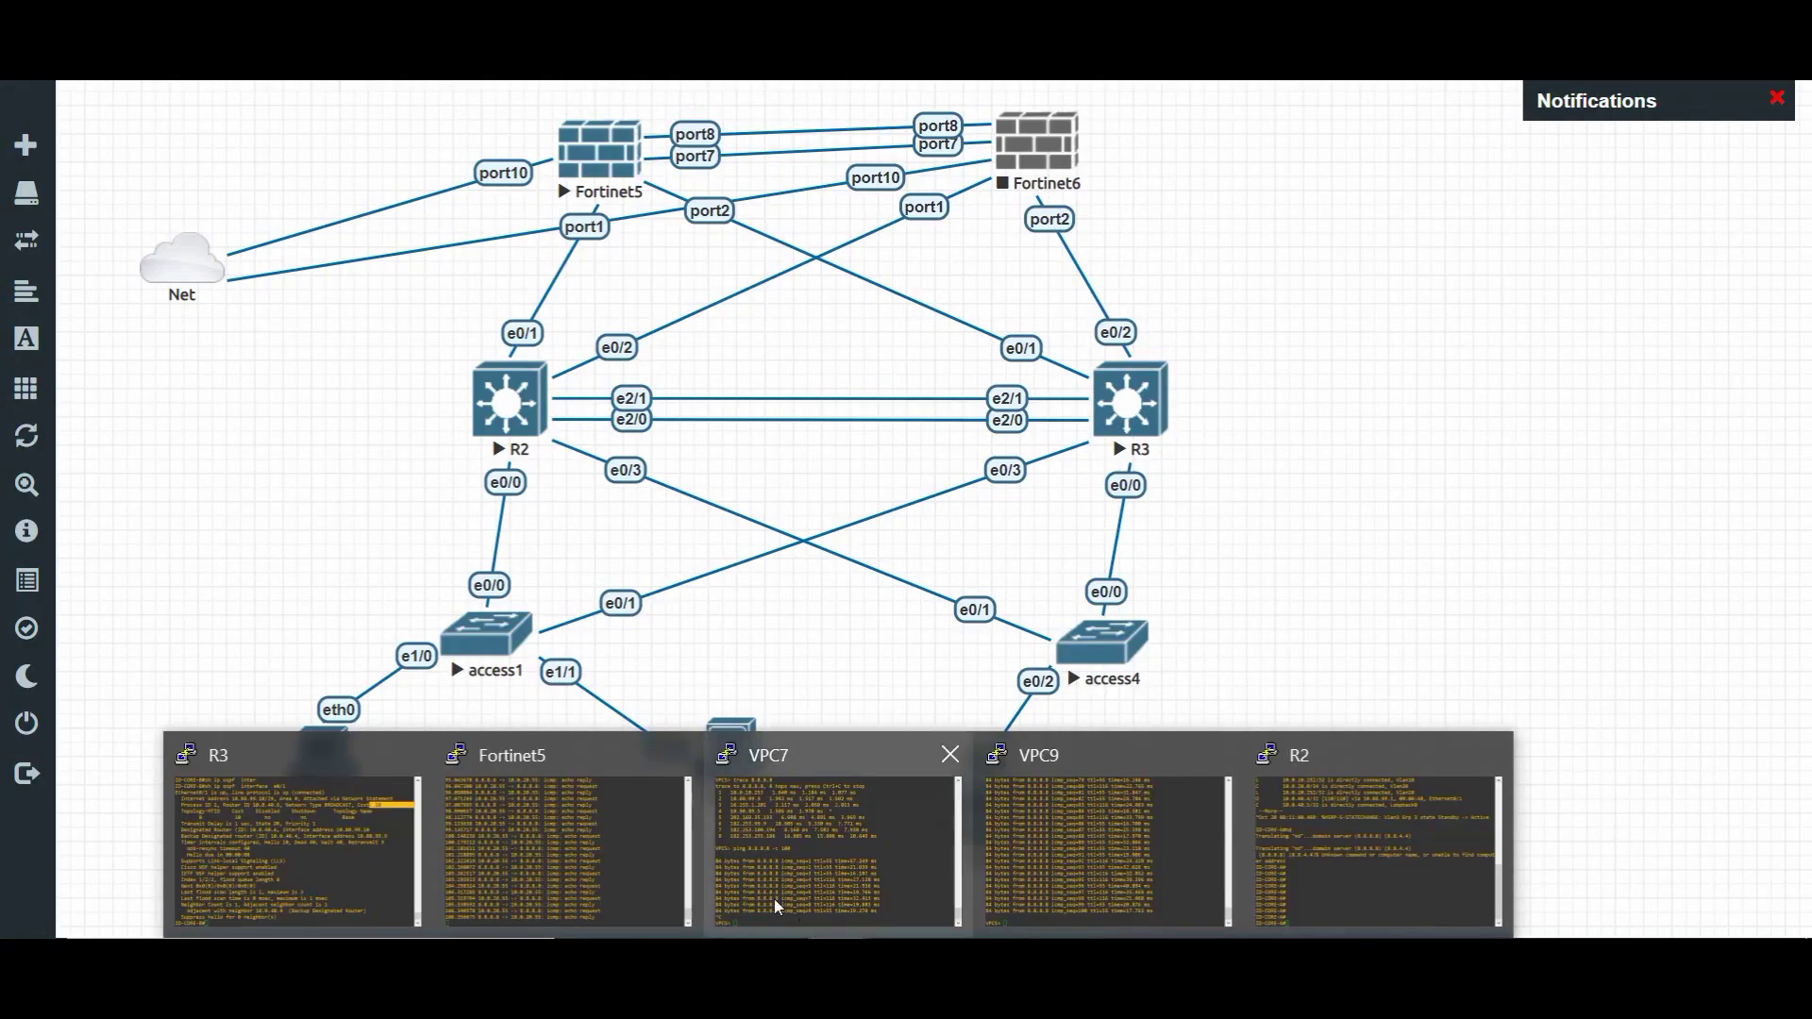
{"action": "left_click", "coordinate": [1336, 810]}
{"action": "left_click_drag", "start_coordinate": [808, 425], "coordinate": [823, 435]}
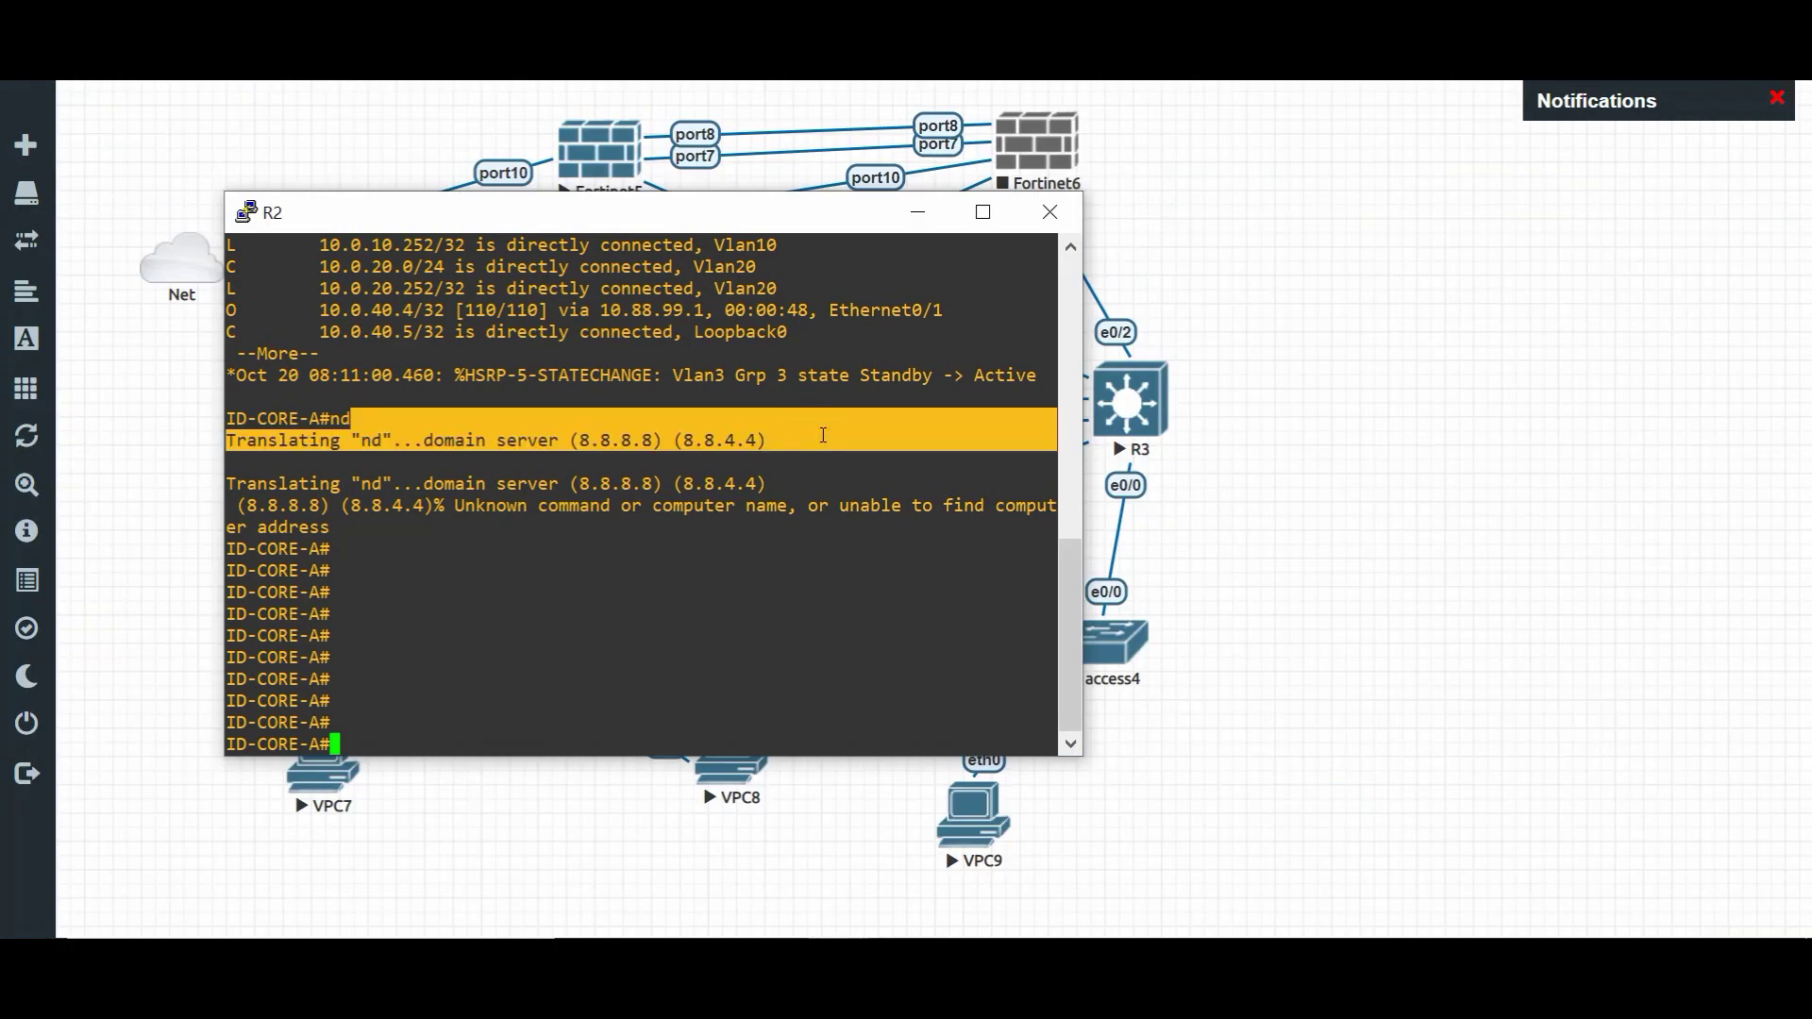
{"action": "key", "text": "Return"}
{"action": "type", "text": "sh ip os"}
{"action": "key", "text": "Tab"}
{"action": "type", "text": "inter"}
{"action": "key", "text": "Tab"}
{"action": "type", "text": "e0/1"}
{"action": "key", "text": "Return"}
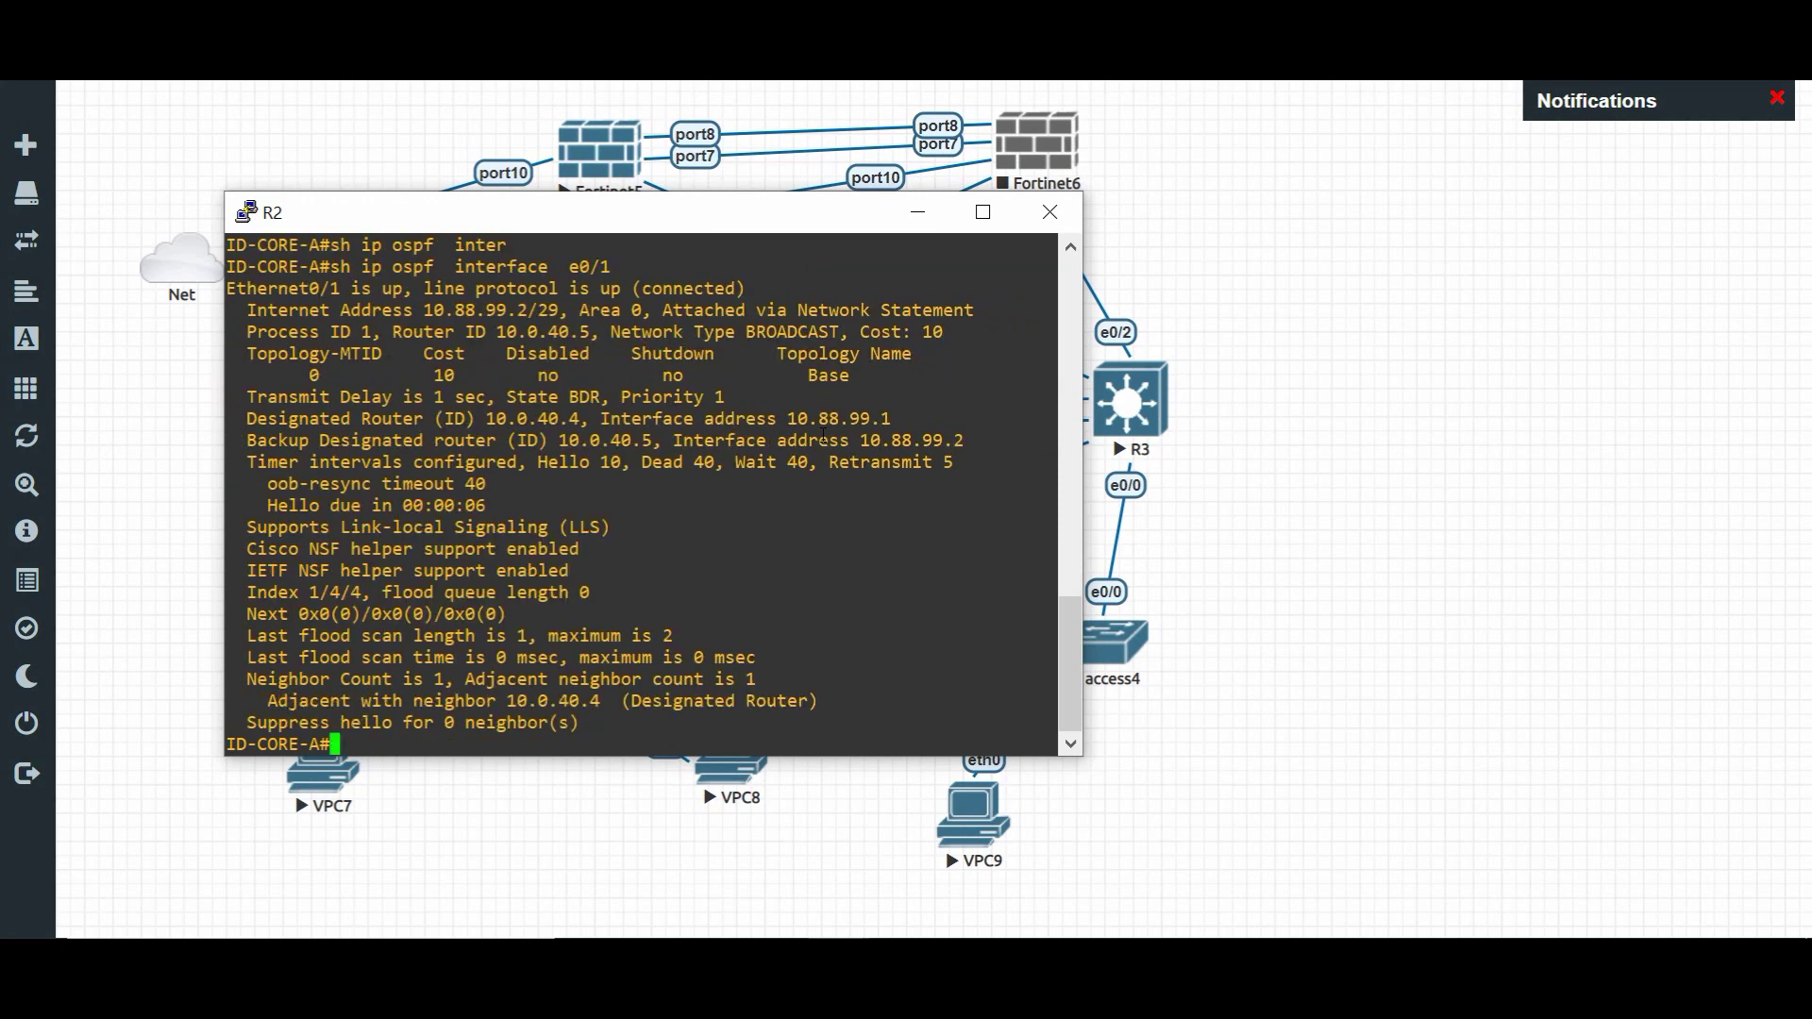
{"action": "left_click_drag", "start_coordinate": [915, 330], "coordinate": [931, 331]}
- Rerun the trace to 8.8.8.8 from VPC7
{"action": "mouse_move", "coordinate": [840, 931]}
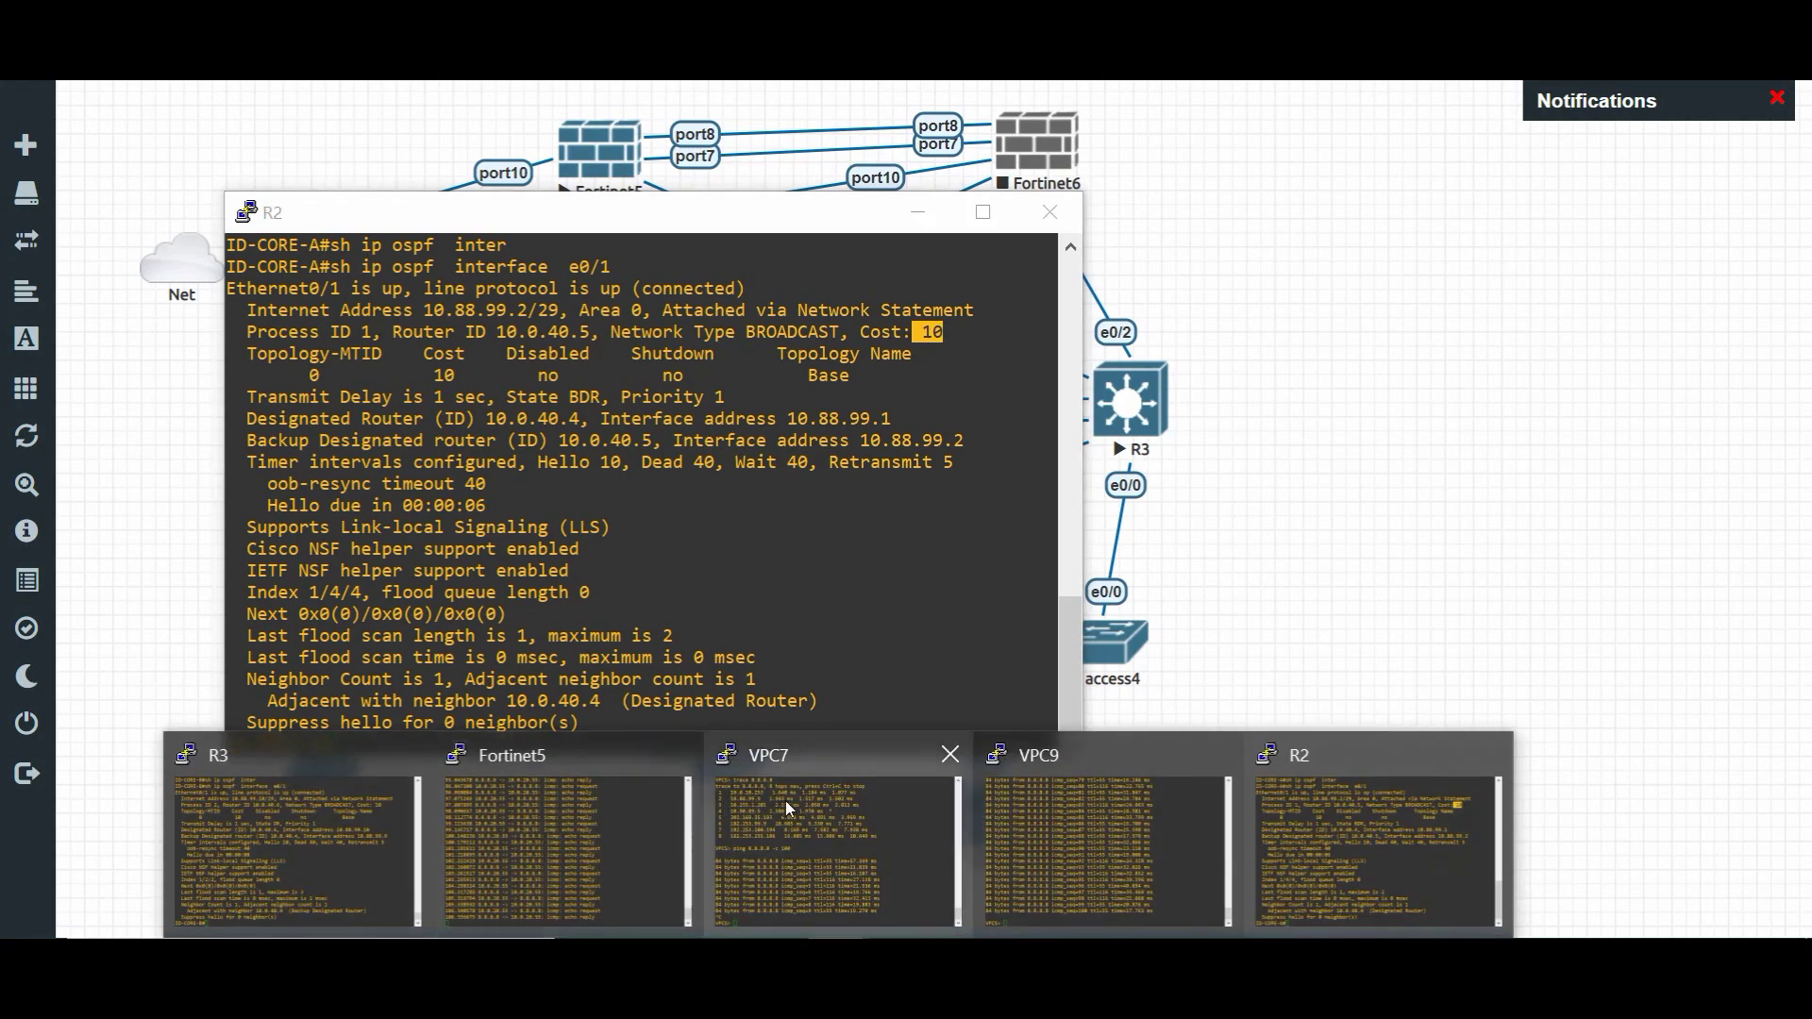
{"action": "left_click", "coordinate": [783, 800]}
{"action": "key", "text": "Up"}
{"action": "key", "text": "Up"}
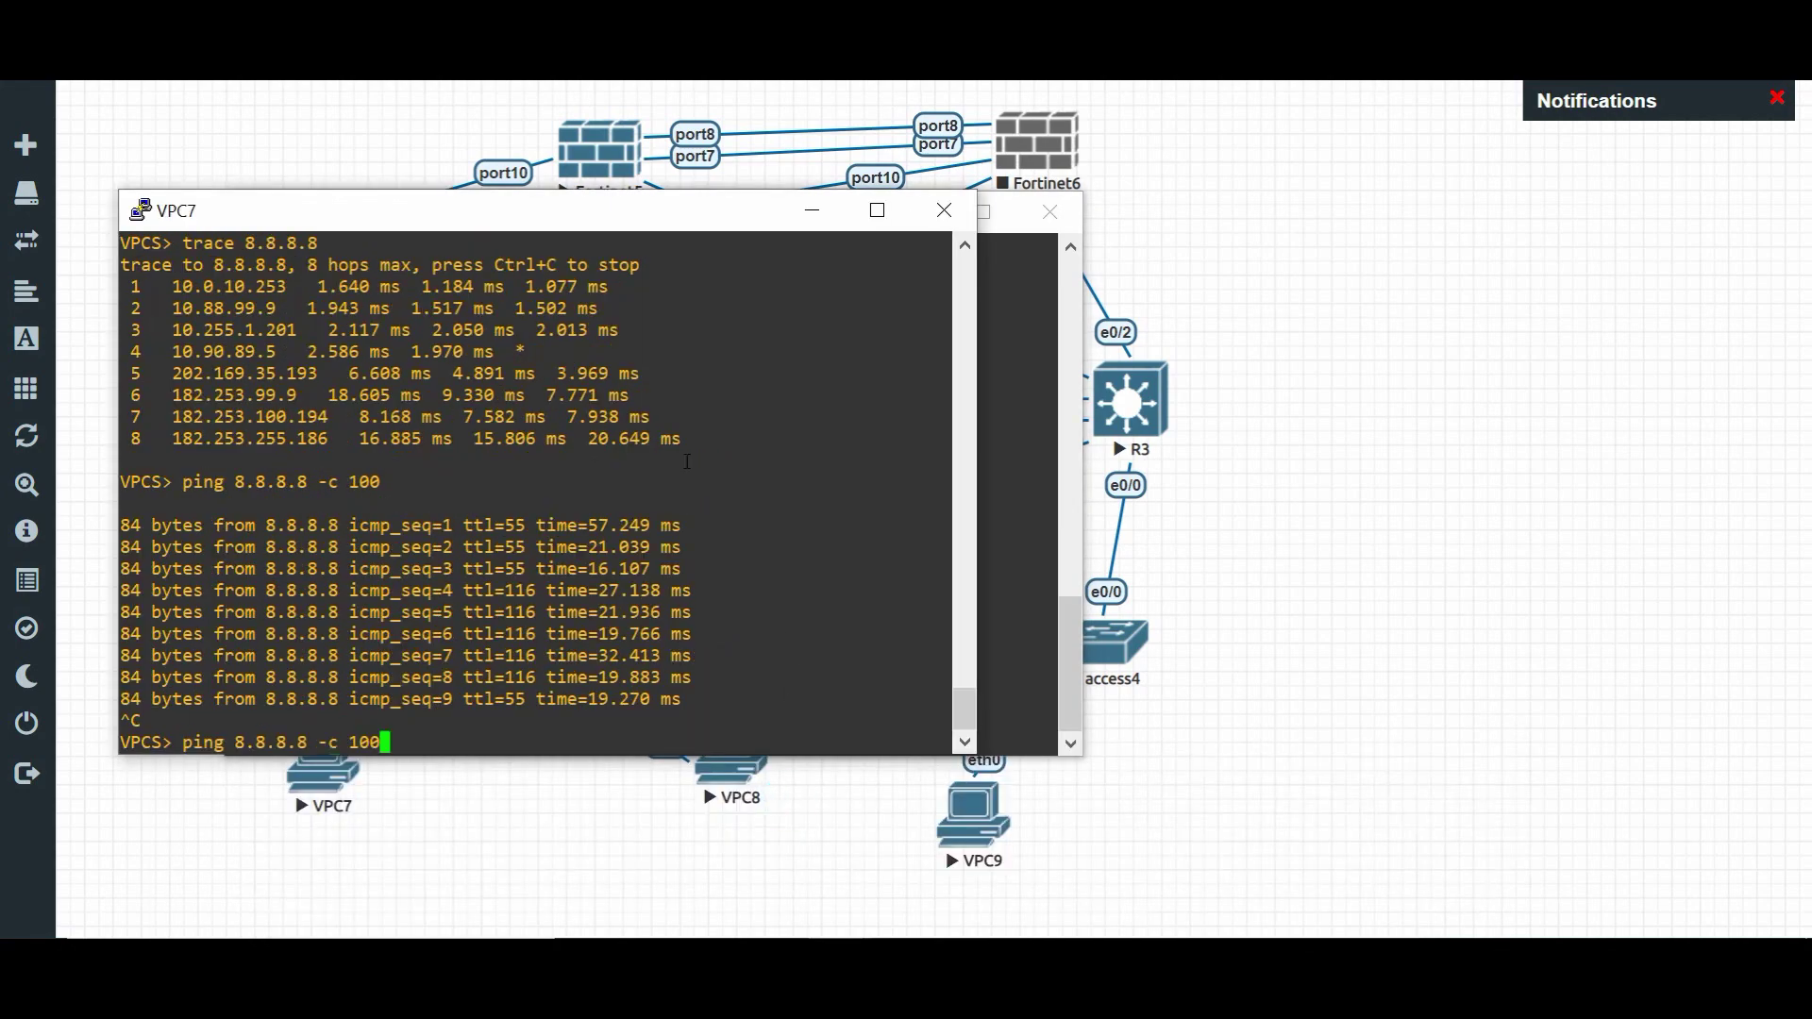
{"action": "key", "text": "Return"}
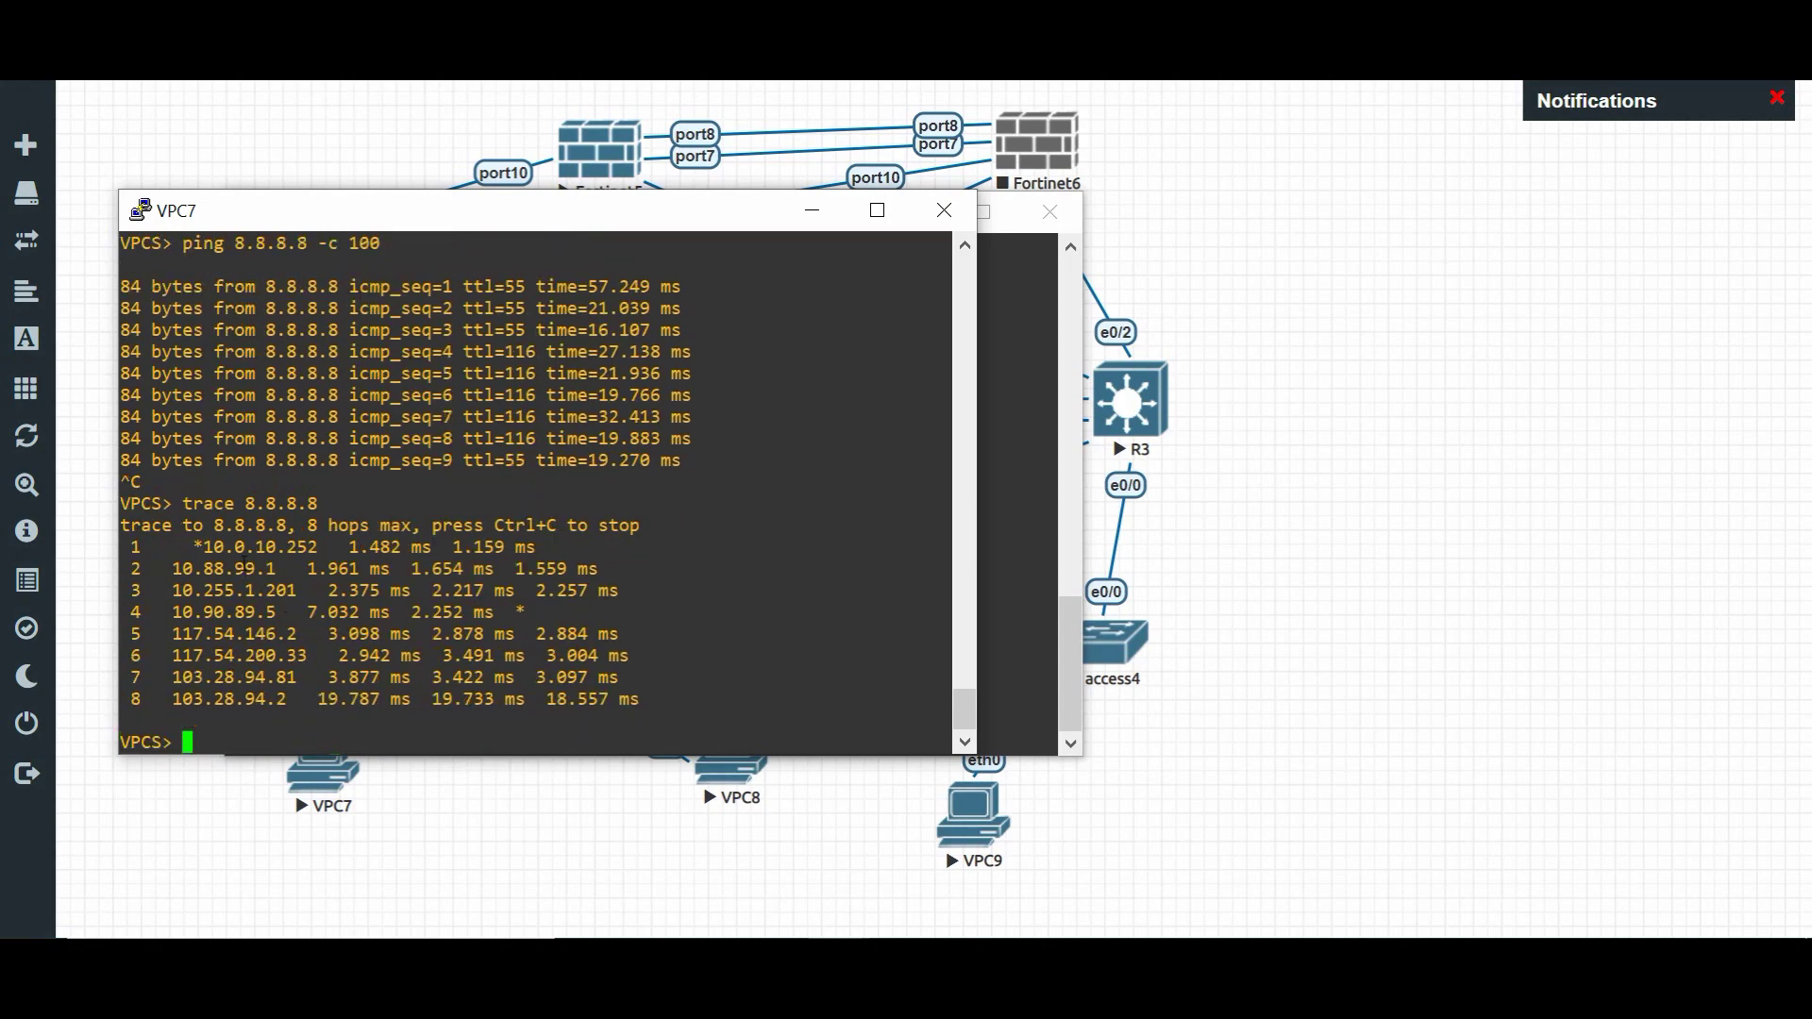
- Rerun the trace to 8.8.8.8 from VPC9, noting gateway 10.0.20.253, then reveal the topology
{"action": "mouse_move", "coordinate": [840, 982]}
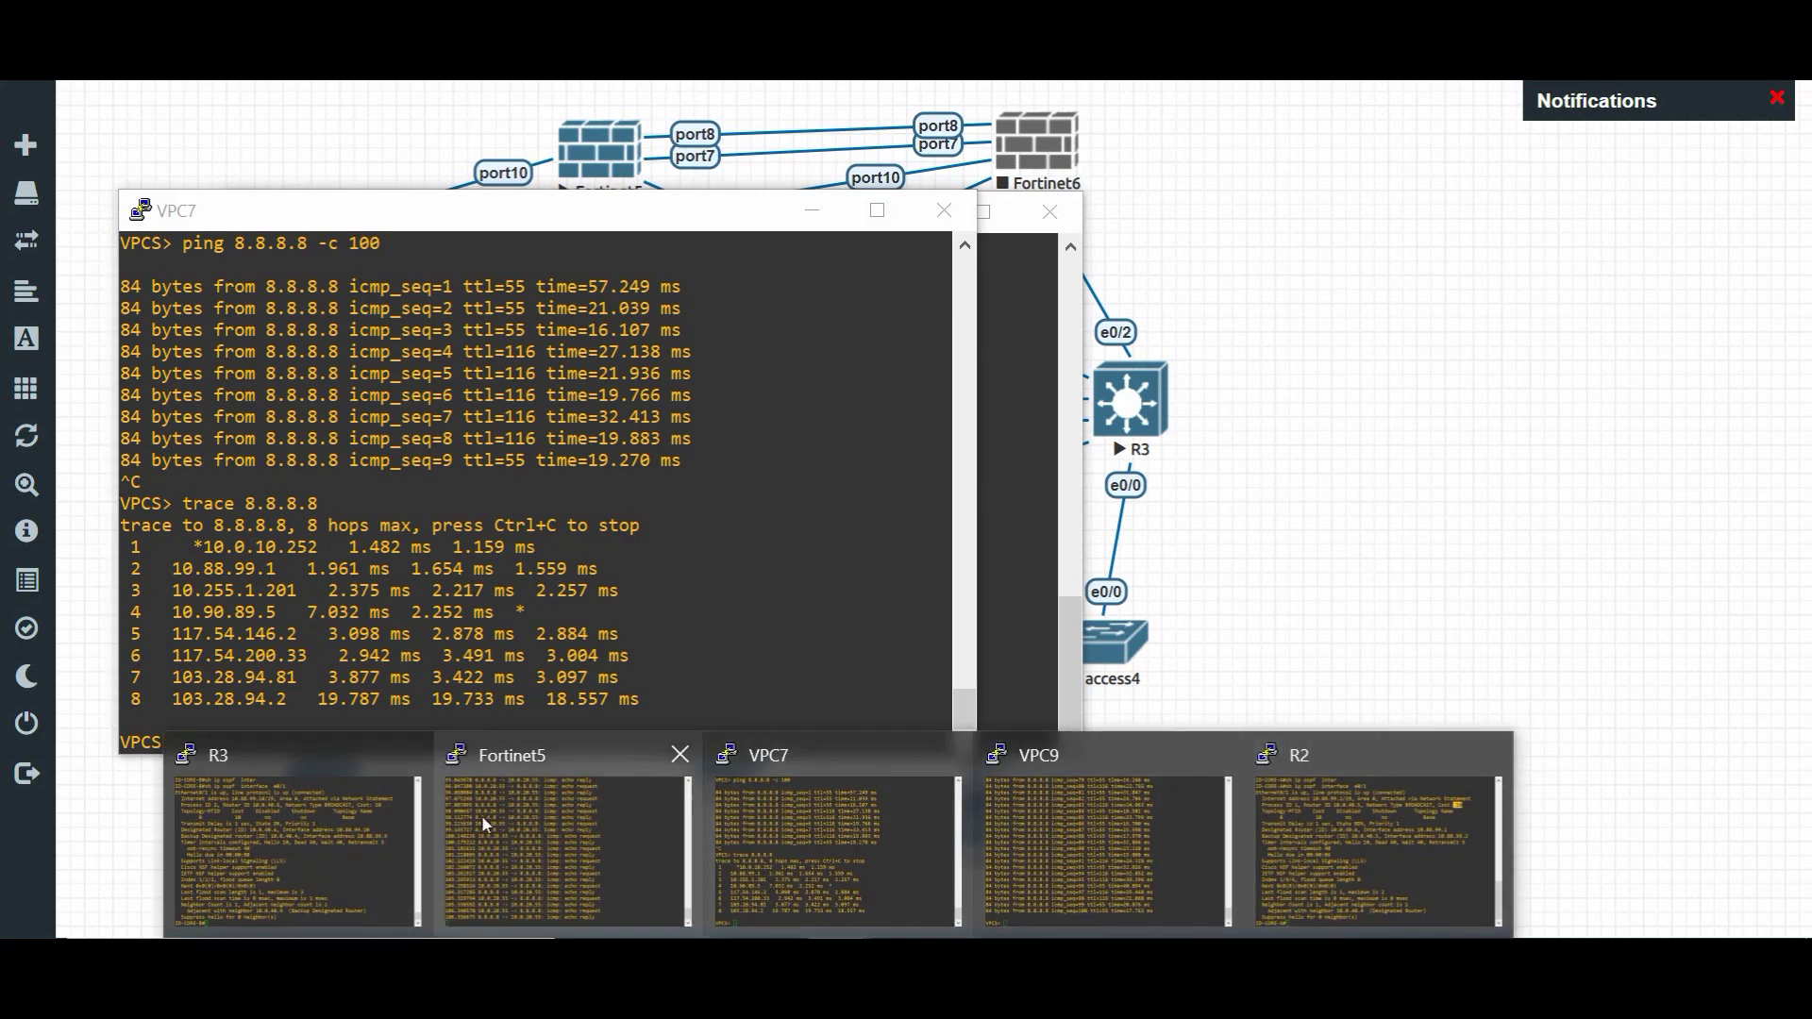
{"action": "left_click", "coordinate": [1093, 810]}
{"action": "mouse_move", "coordinate": [1346, 558]}
{"action": "left_mouse_down"}
{"action": "mouse_move", "coordinate": [1340, 537]}
{"action": "mouse_move", "coordinate": [1359, 535]}
{"action": "left_mouse_up"}
{"action": "key", "text": "Up"}
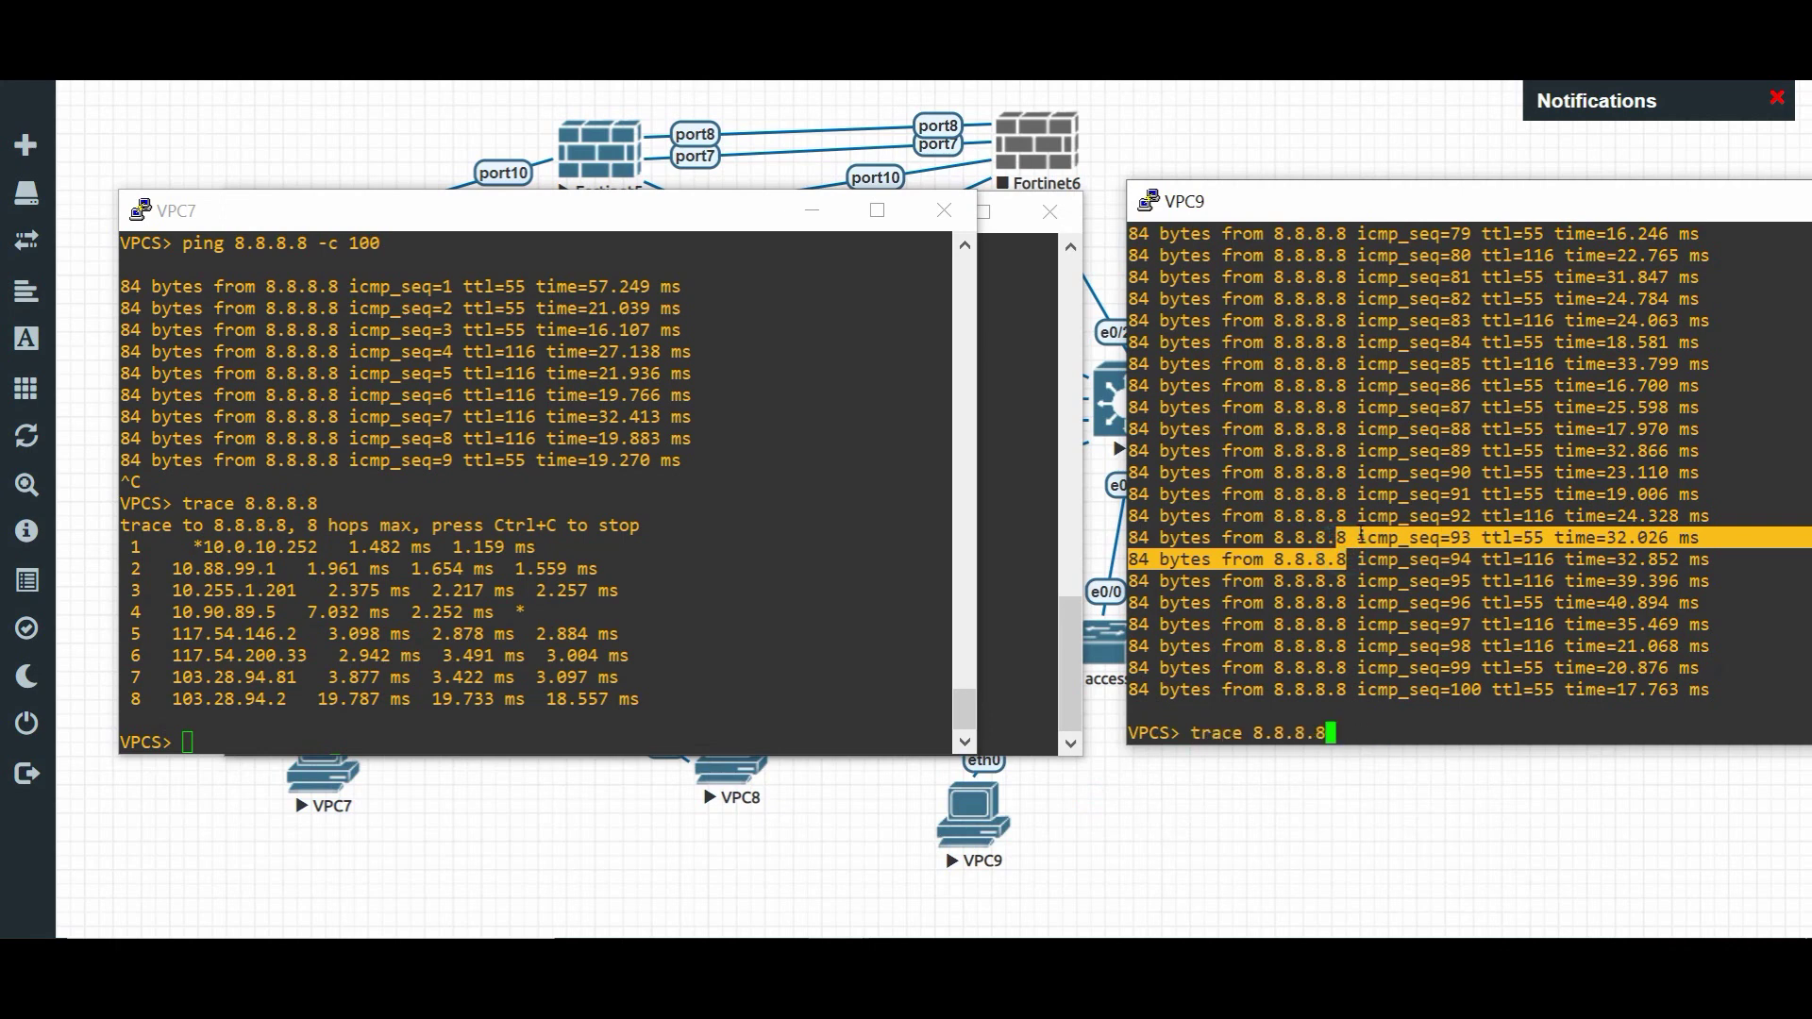
{"action": "key", "text": "Return"}
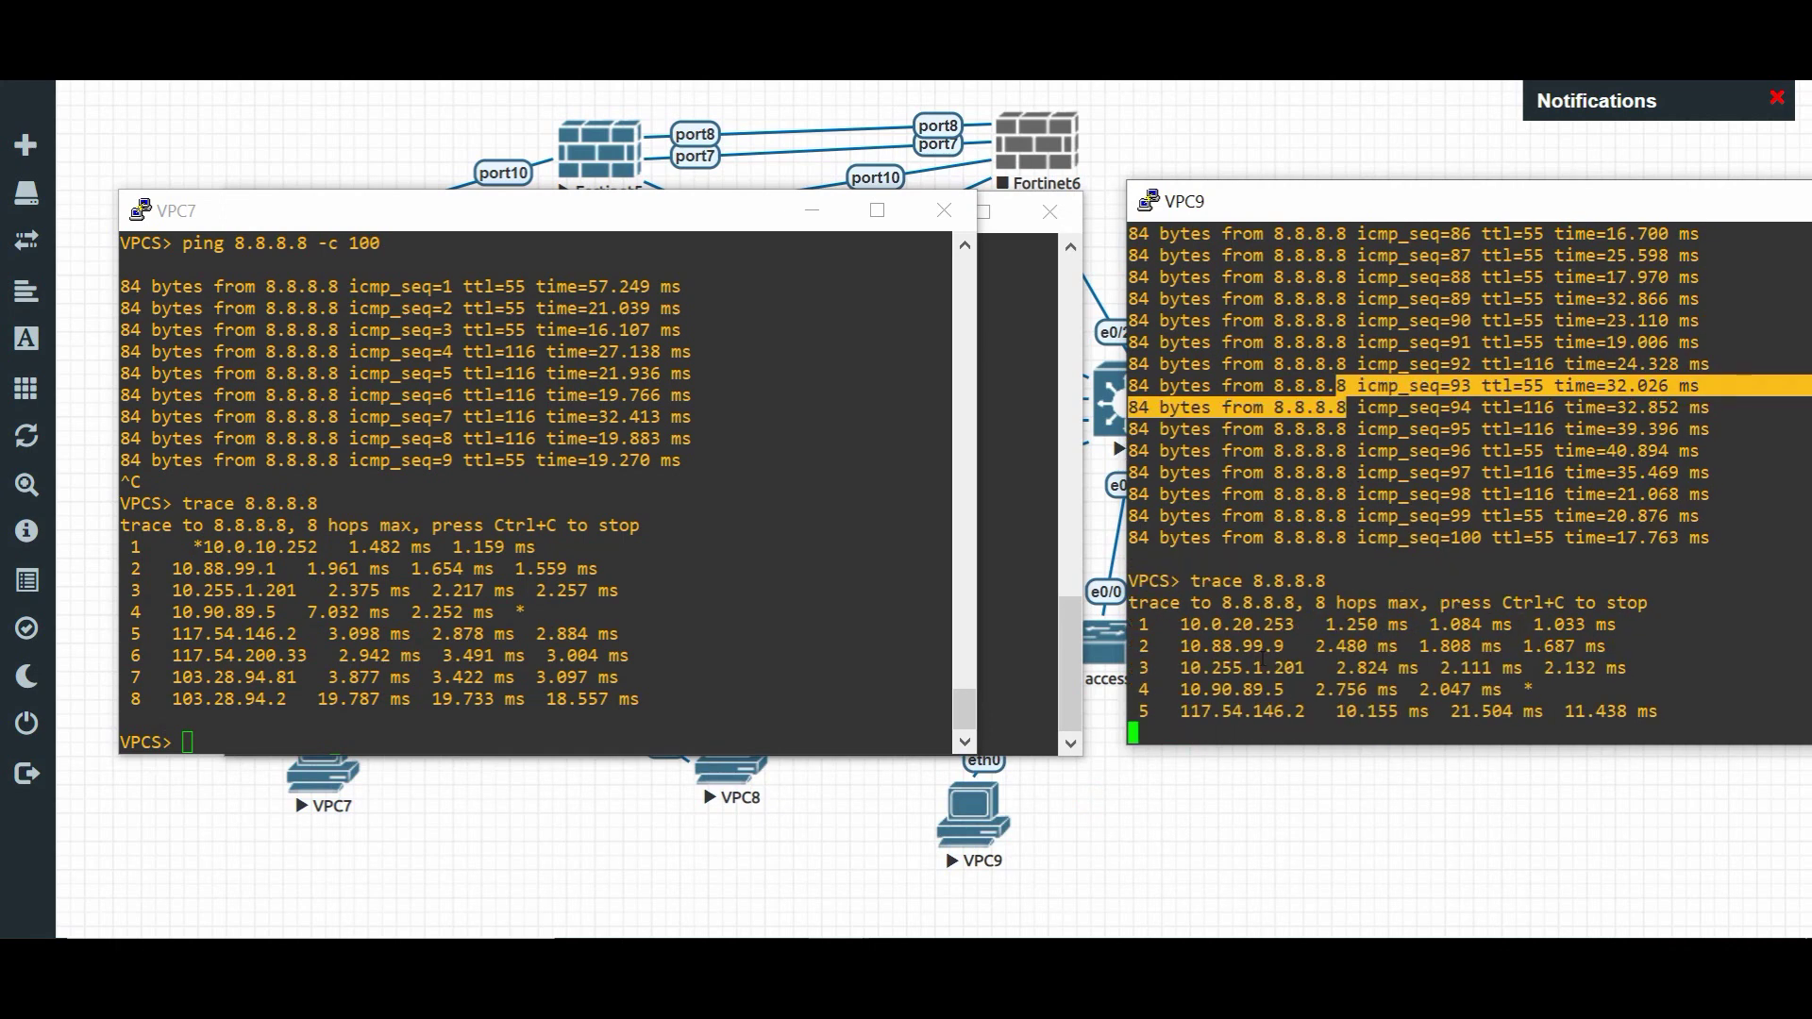
{"action": "left_click_drag", "start_coordinate": [1284, 624], "coordinate": [1238, 625]}
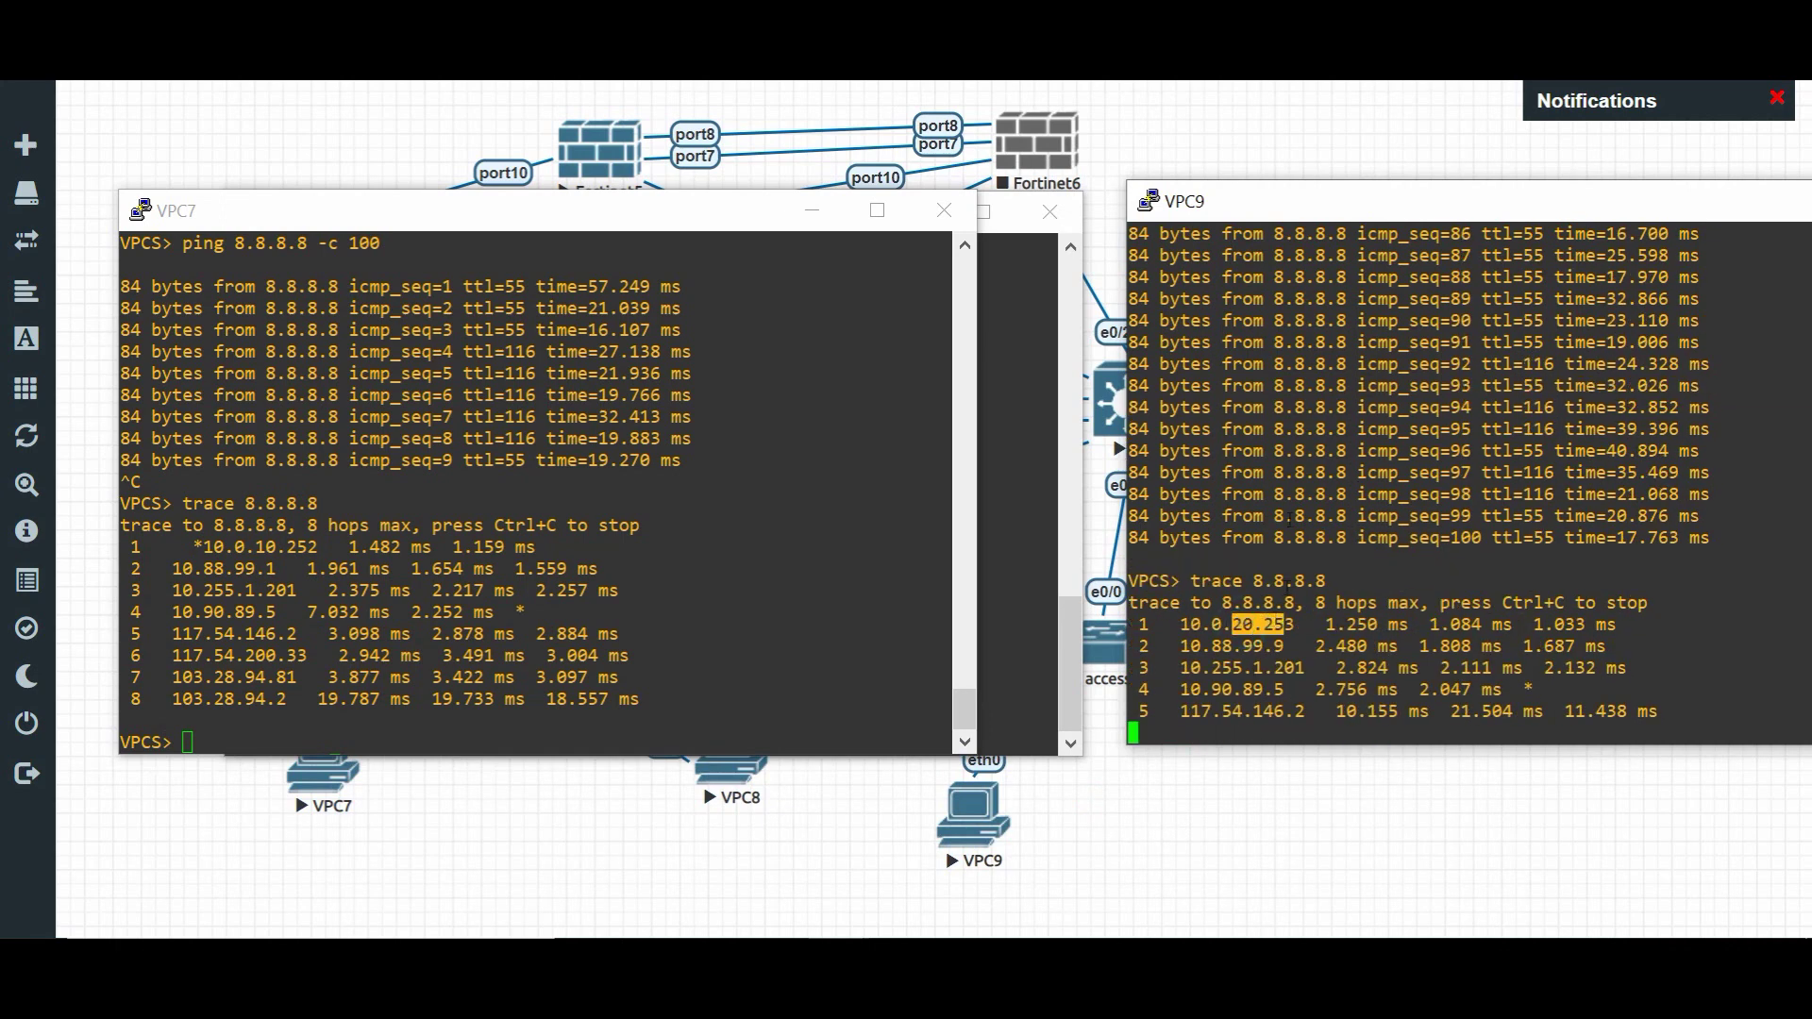
{"action": "left_click", "coordinate": [1239, 176]}
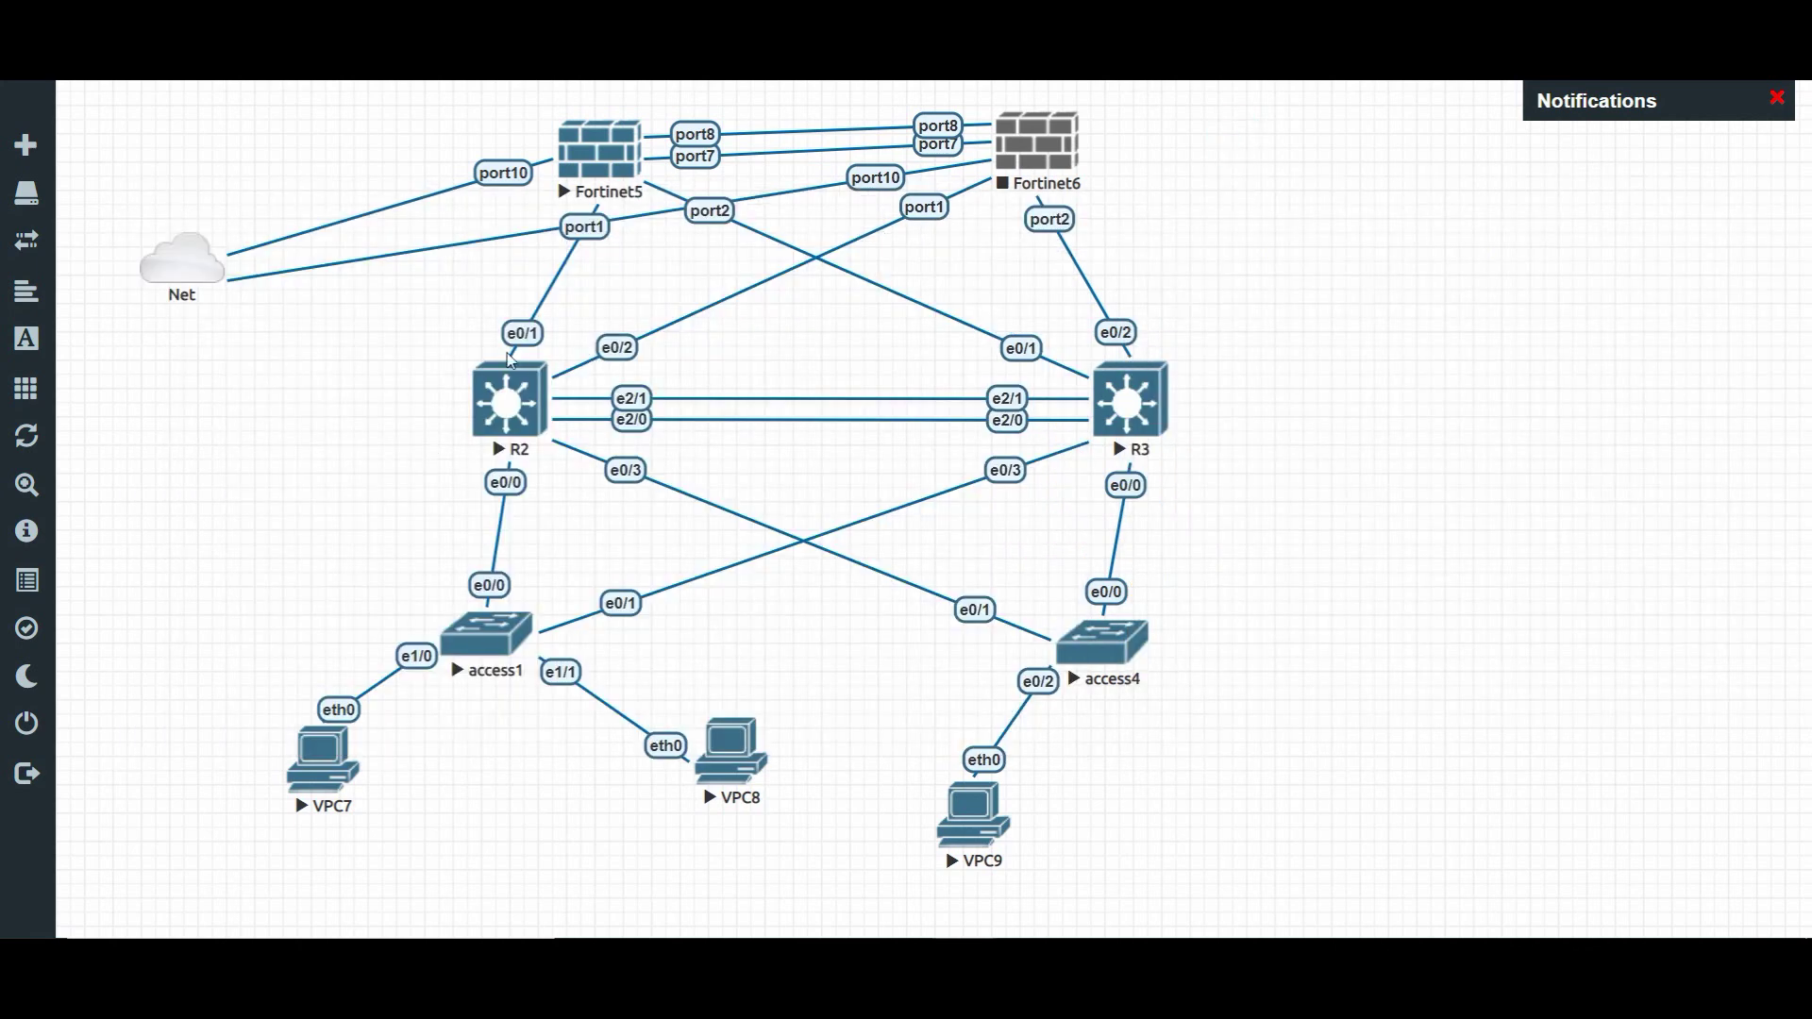
- Draw green paths from VPC7 via R2 and VPC9 via R3 to Fortinet5; label 'authentication' near Fortinet6
{"action": "mouse_move", "coordinate": [299, 709]}
{"action": "left_mouse_down"}
{"action": "mouse_move", "coordinate": [433, 562]}
{"action": "mouse_move", "coordinate": [457, 359]}
{"action": "mouse_move", "coordinate": [571, 184]}
{"action": "mouse_move", "coordinate": [251, 288]}
{"action": "left_mouse_up"}
{"action": "mouse_move", "coordinate": [952, 783]}
{"action": "left_mouse_down"}
{"action": "mouse_move", "coordinate": [1008, 722]}
{"action": "mouse_move", "coordinate": [1093, 486]}
{"action": "mouse_move", "coordinate": [900, 342]}
{"action": "mouse_move", "coordinate": [648, 206]}
{"action": "mouse_move", "coordinate": [540, 204]}
{"action": "mouse_move", "coordinate": [279, 303]}
{"action": "left_mouse_up"}
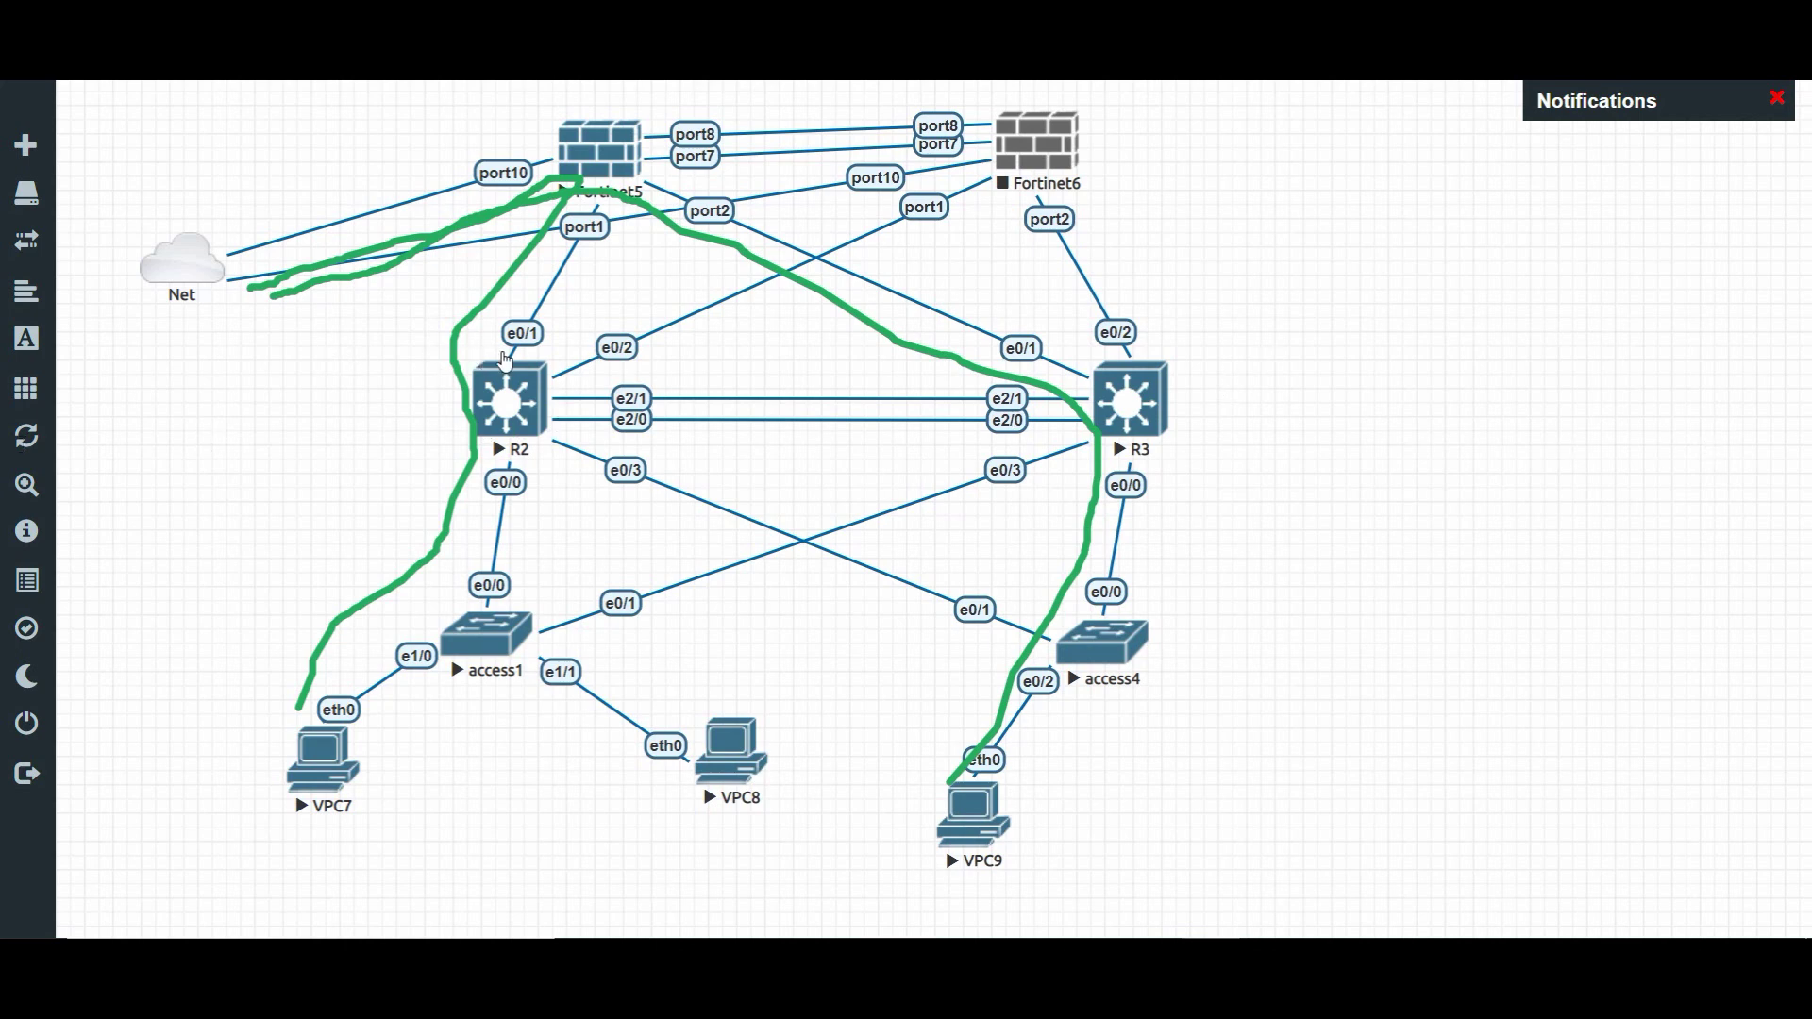
{"action": "left_click", "coordinate": [1194, 185]}
{"action": "type", "text": "authentication :"}
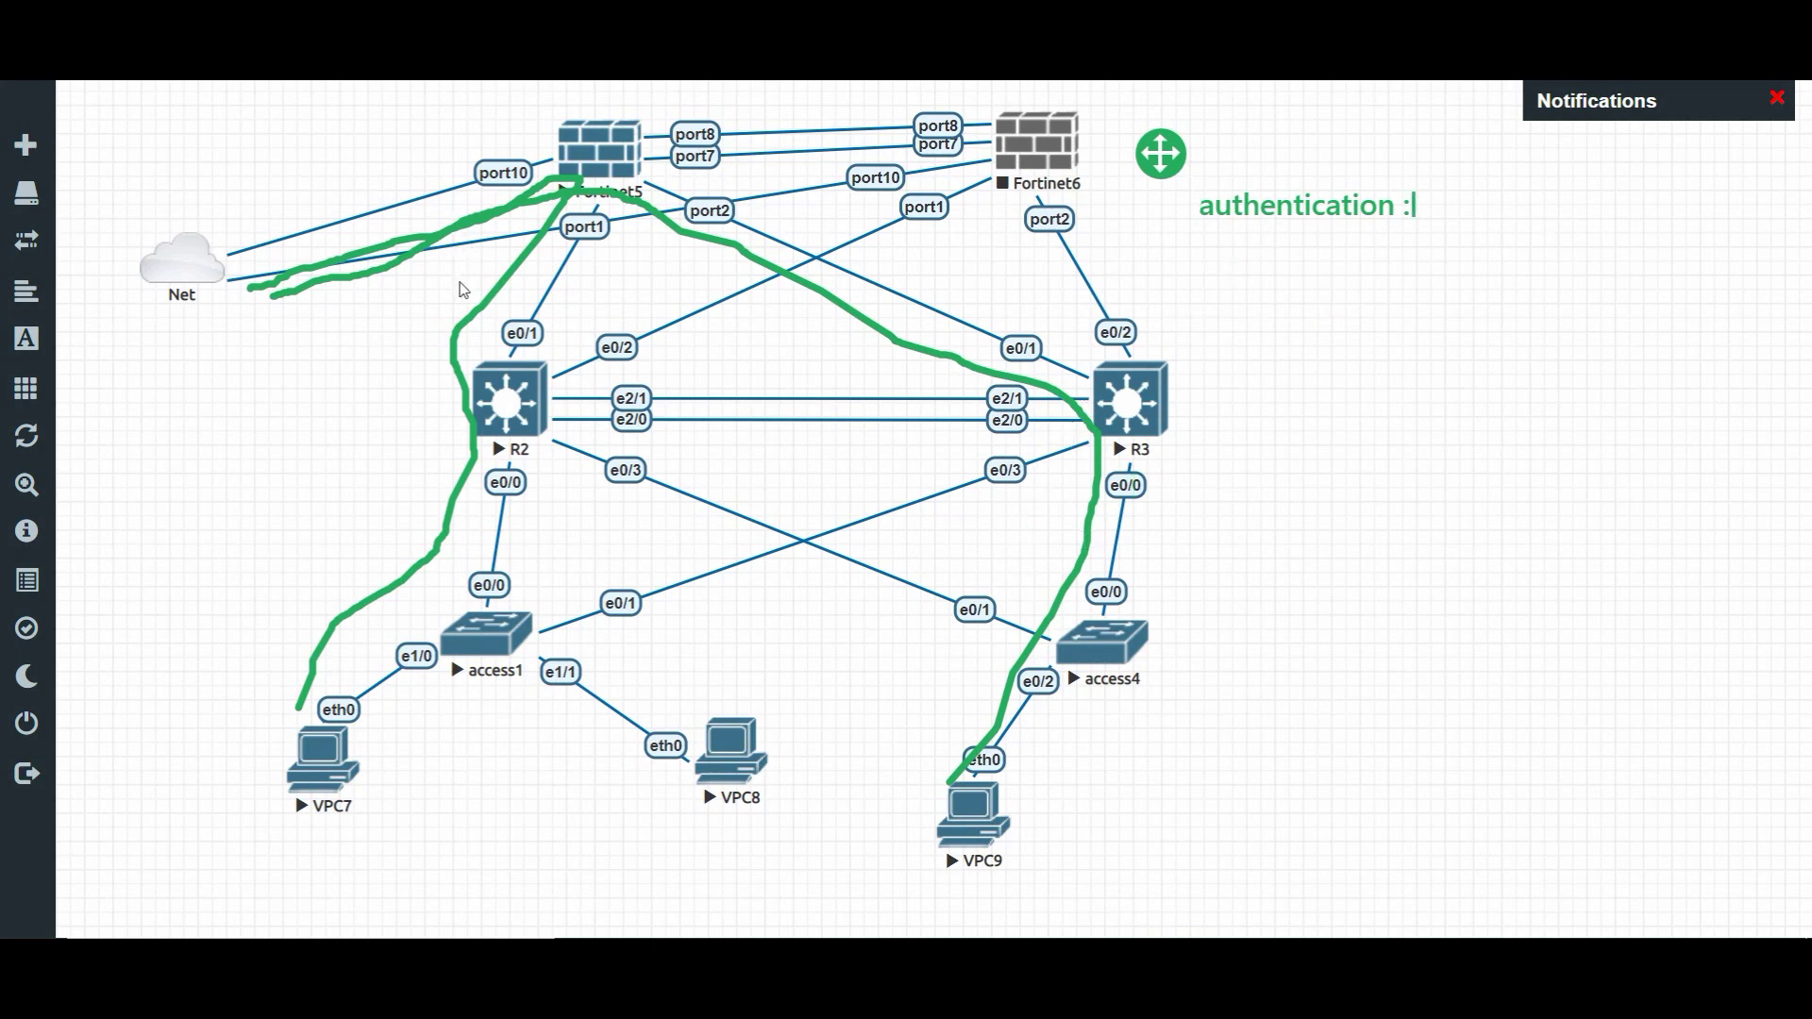
- Finish the 'authentication :' label and highlight R2's adjacency with DR neighbor 10.0.40.4
{"action": "left_click", "coordinate": [421, 324]}
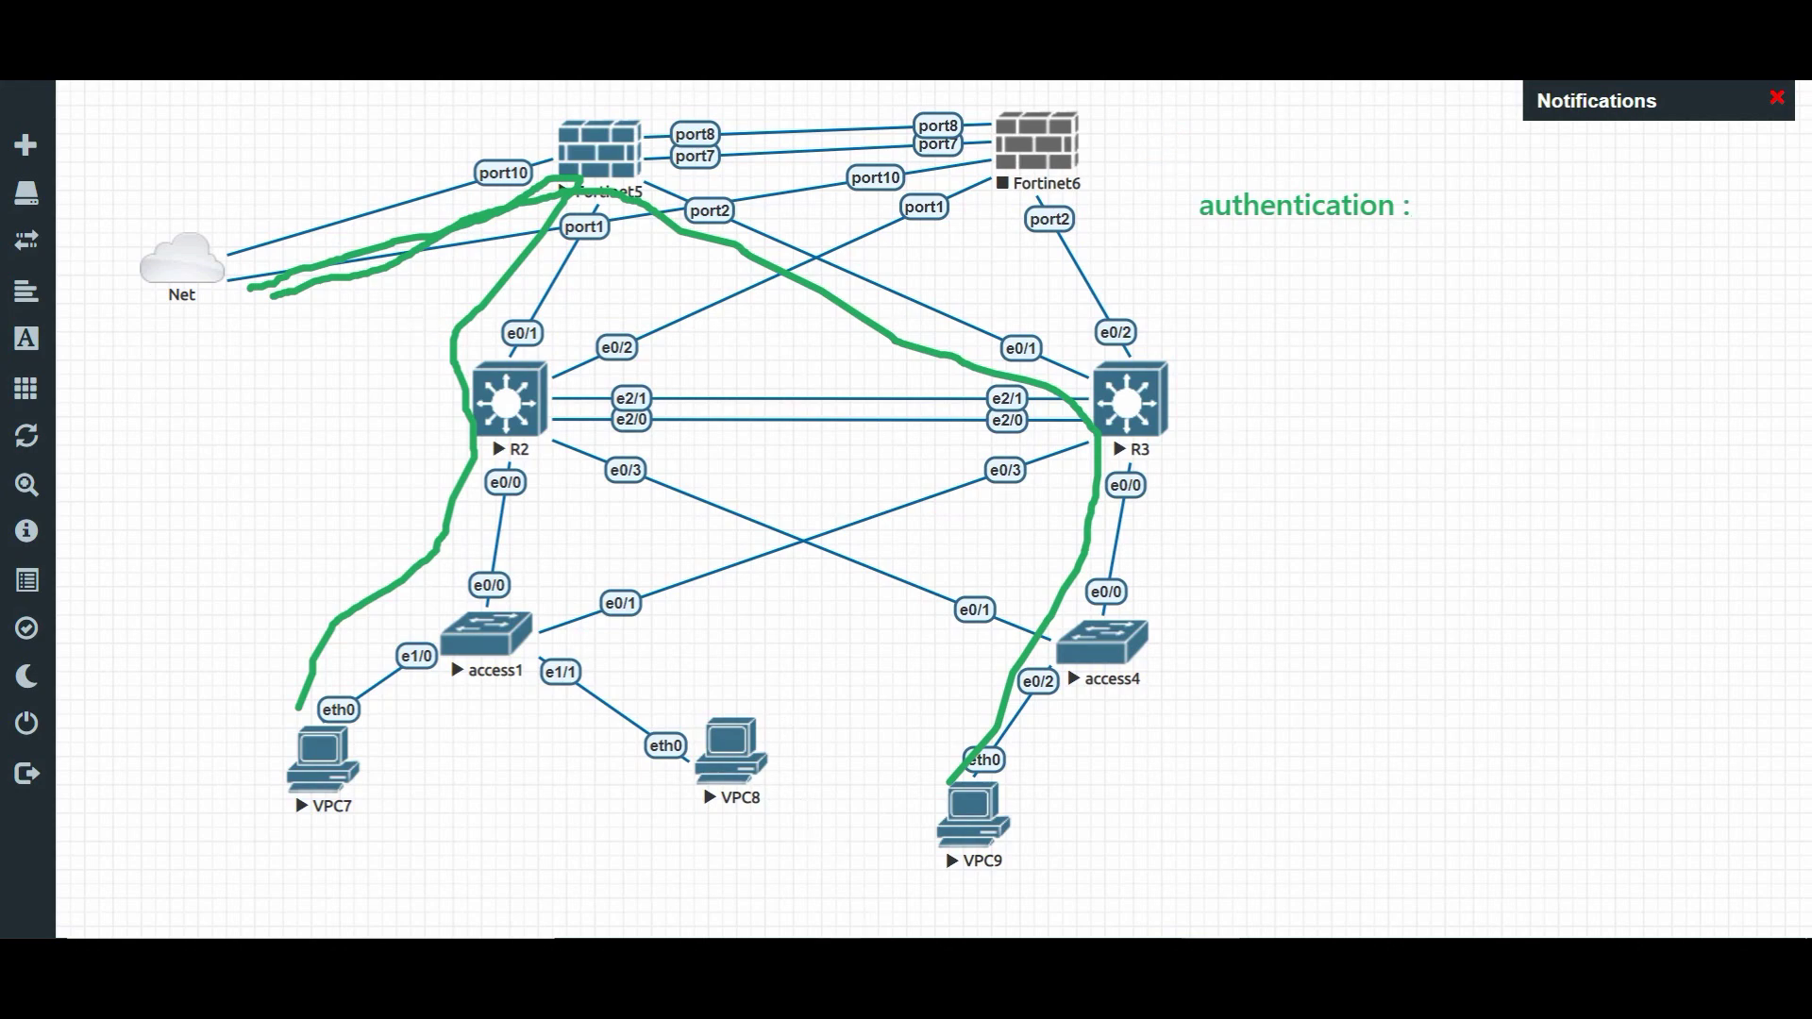
{"action": "mouse_move", "coordinate": [838, 943]}
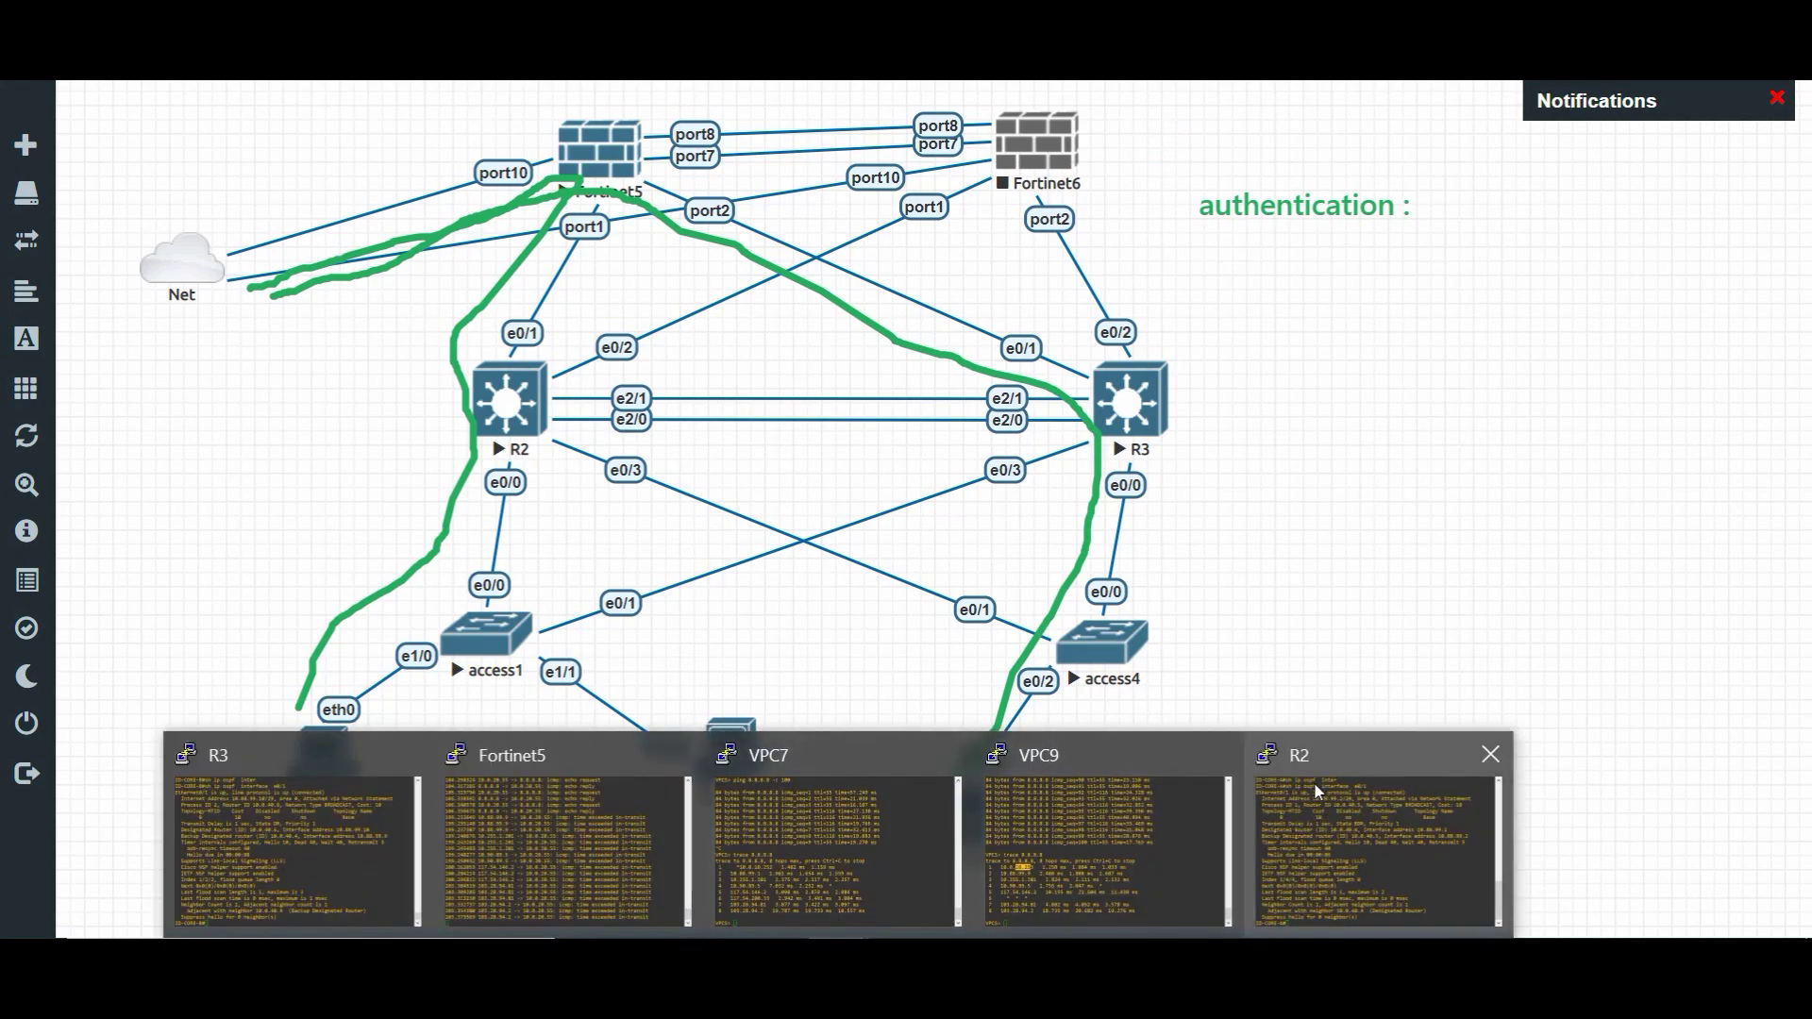
{"action": "left_click", "coordinate": [1318, 792]}
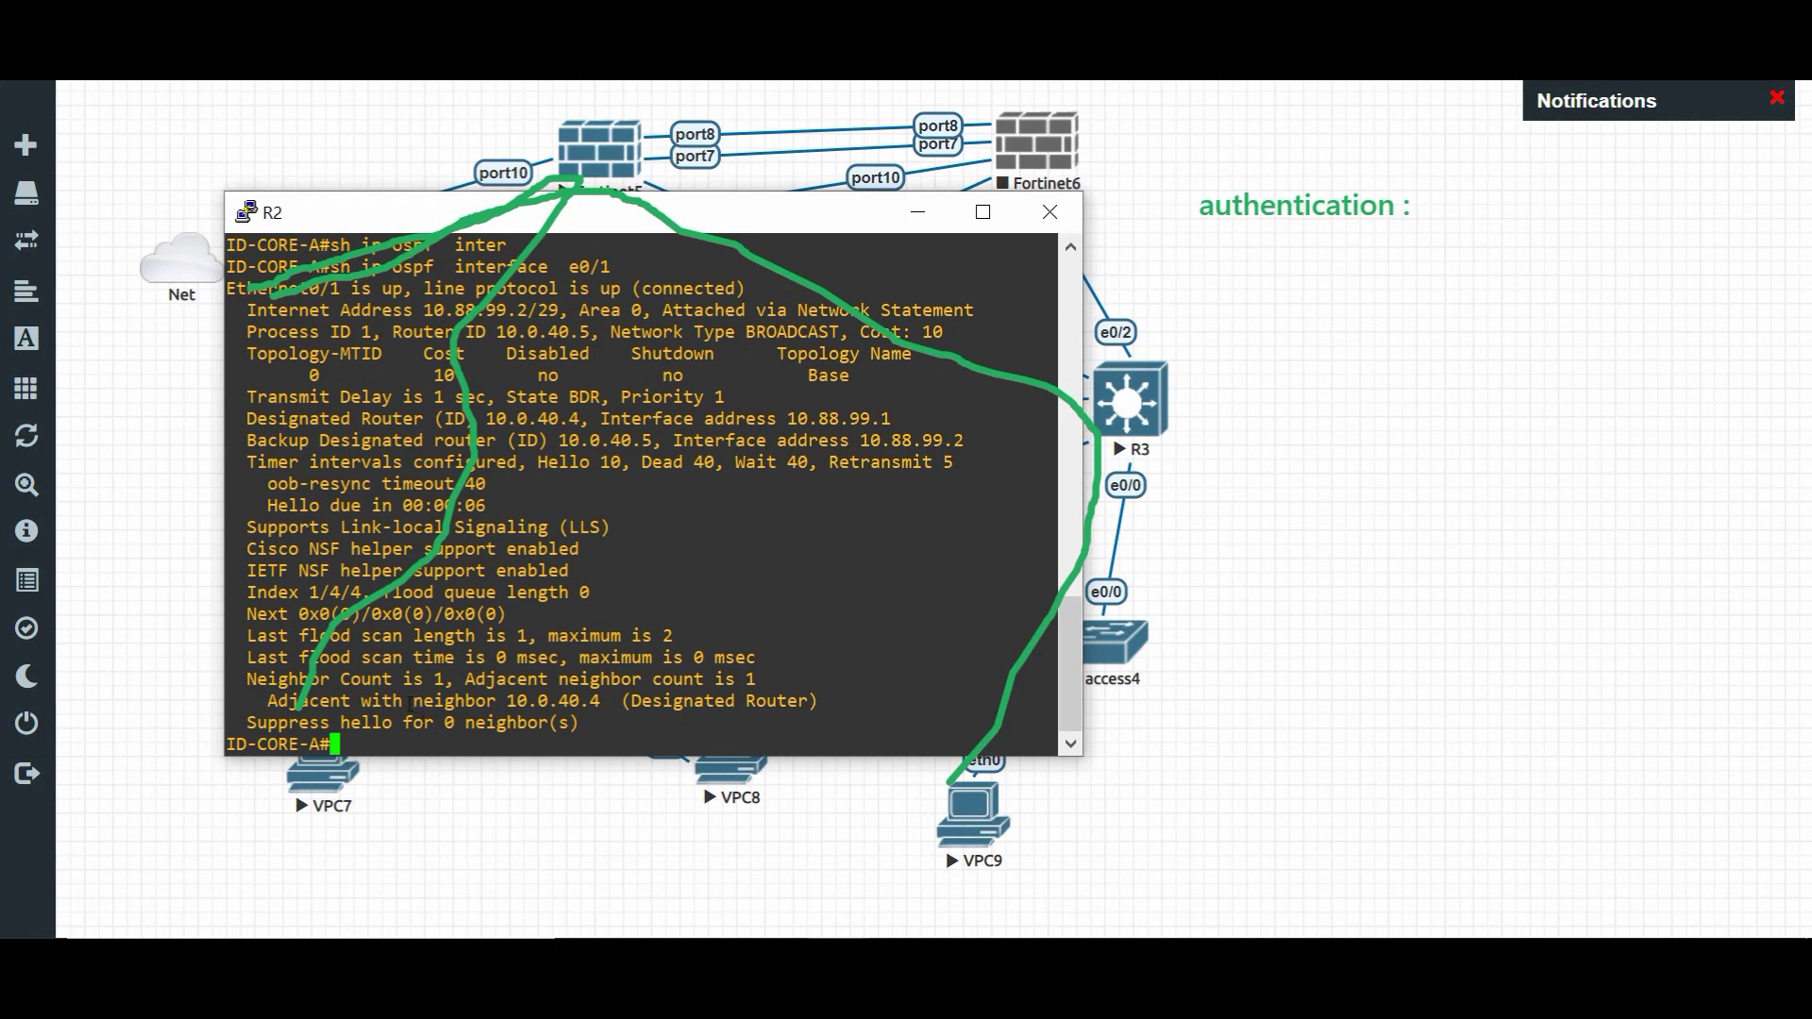
{"action": "left_click_drag", "start_coordinate": [309, 722], "coordinate": [607, 723]}
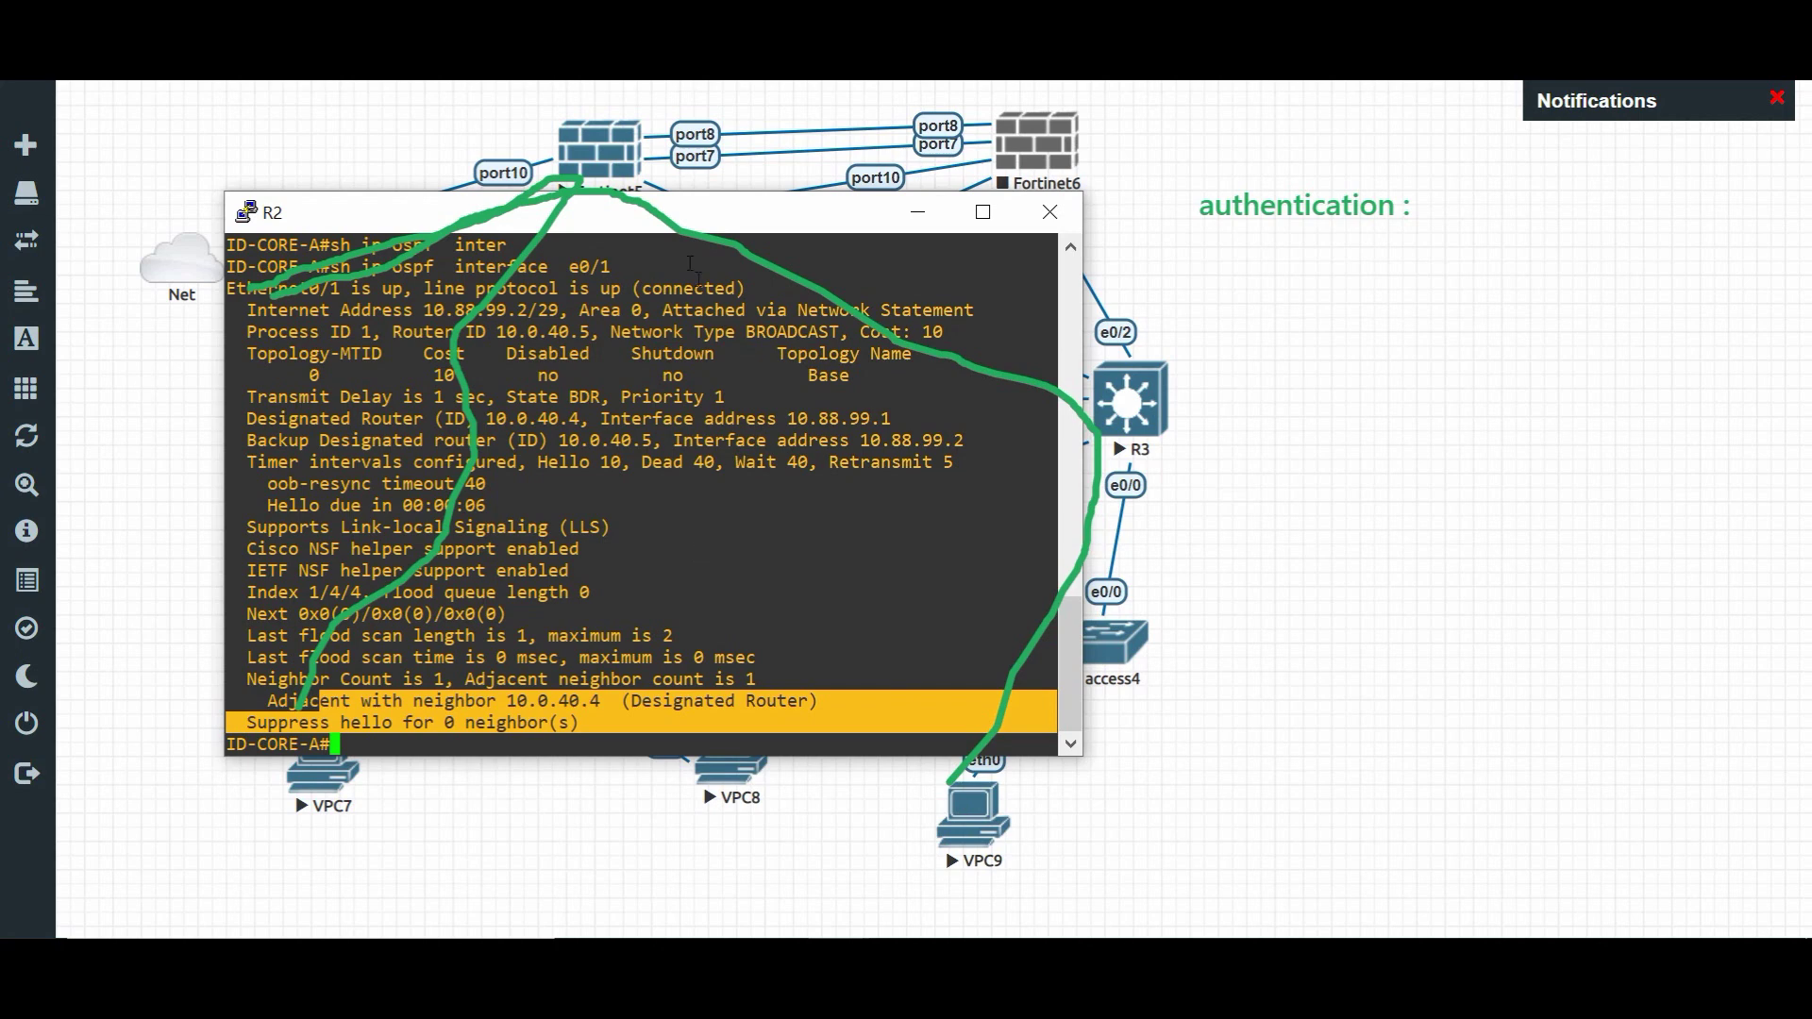
- Drag R2's console to the right and bring up the FortiGate's Network > OSPF page
{"action": "left_click_drag", "start_coordinate": [719, 219], "coordinate": [1026, 220]}
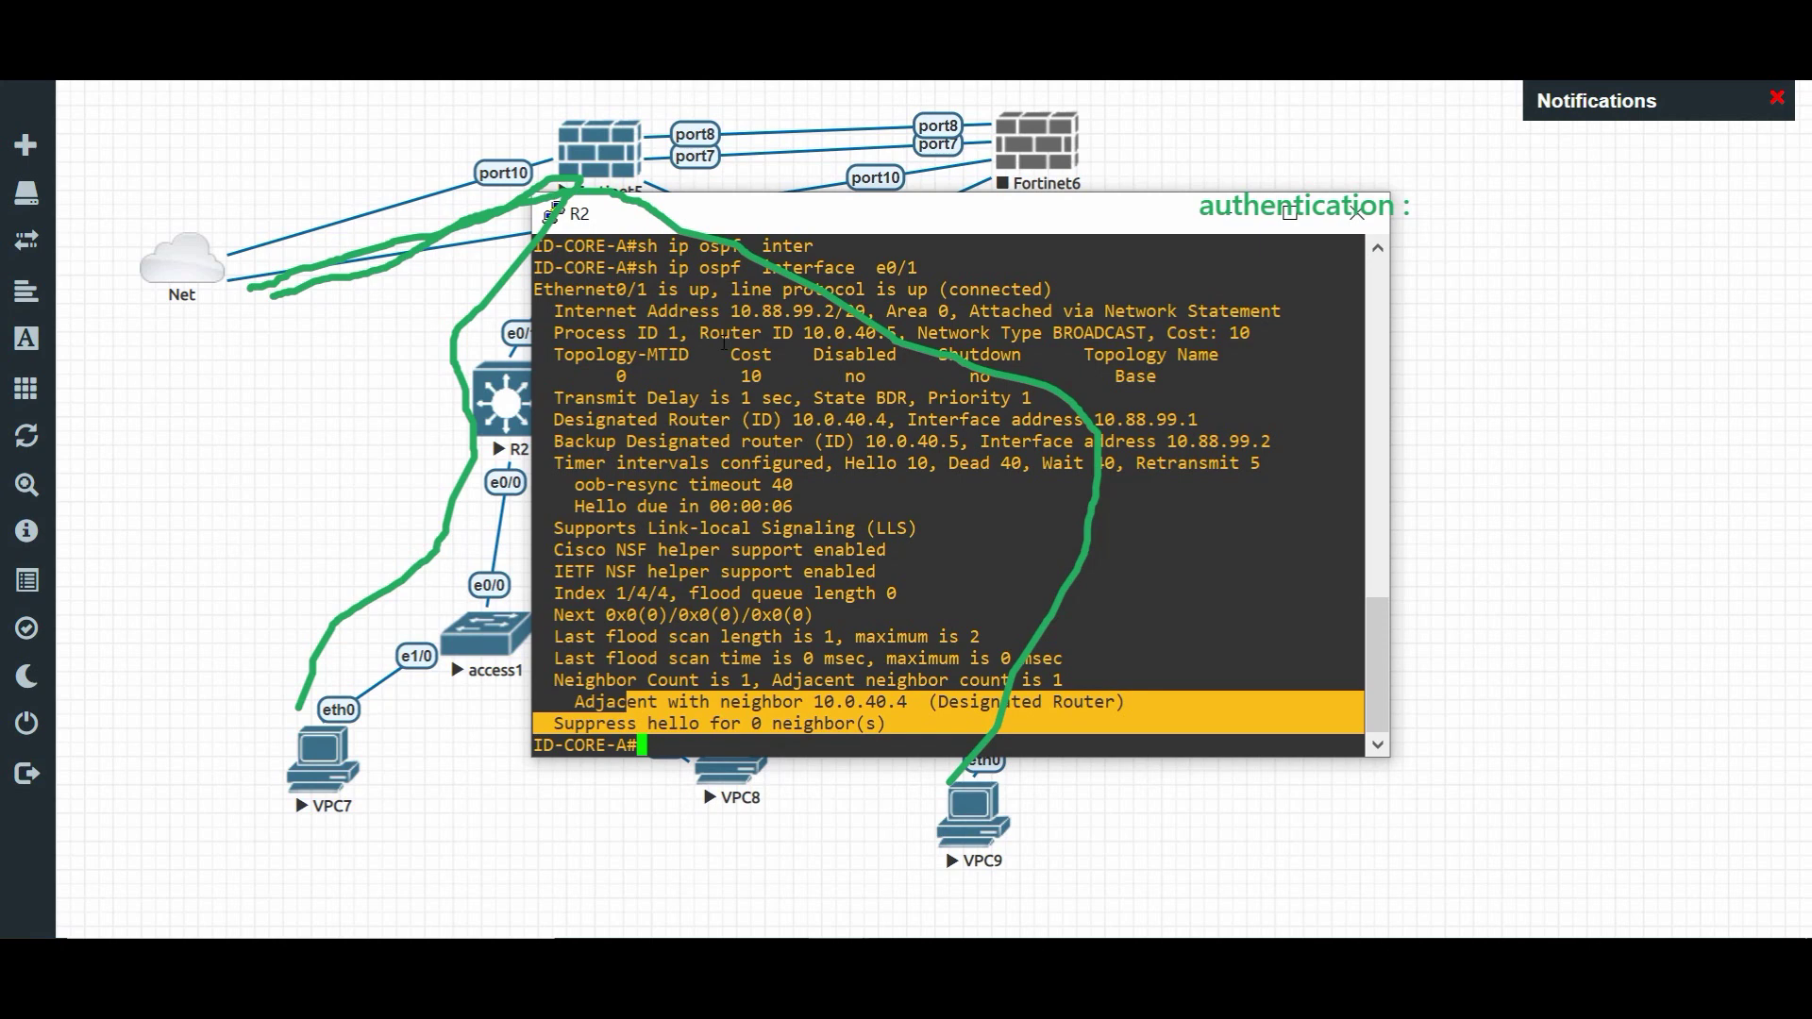
{"action": "key", "text": "alt+Tab"}
{"action": "key", "text": "alt+Tab"}
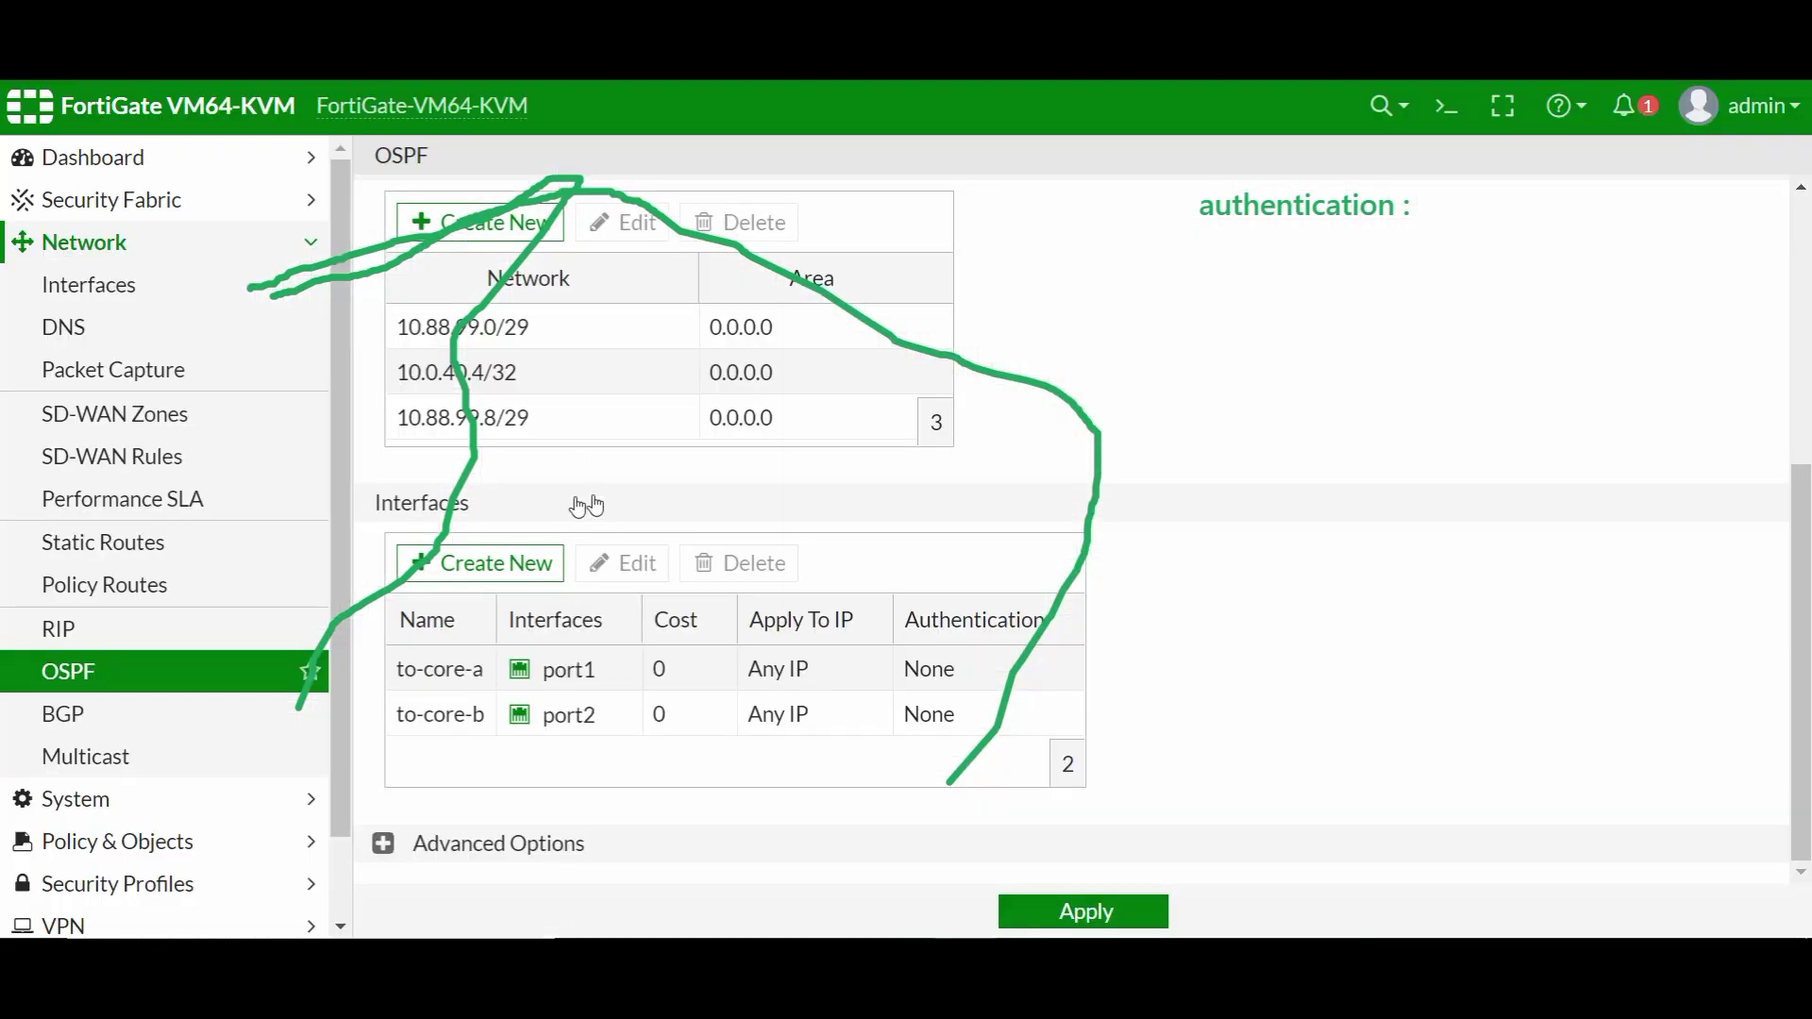
- Edit the to-core-a OSPF interface and select MD5 as its authentication type
{"action": "left_click", "coordinate": [441, 672]}
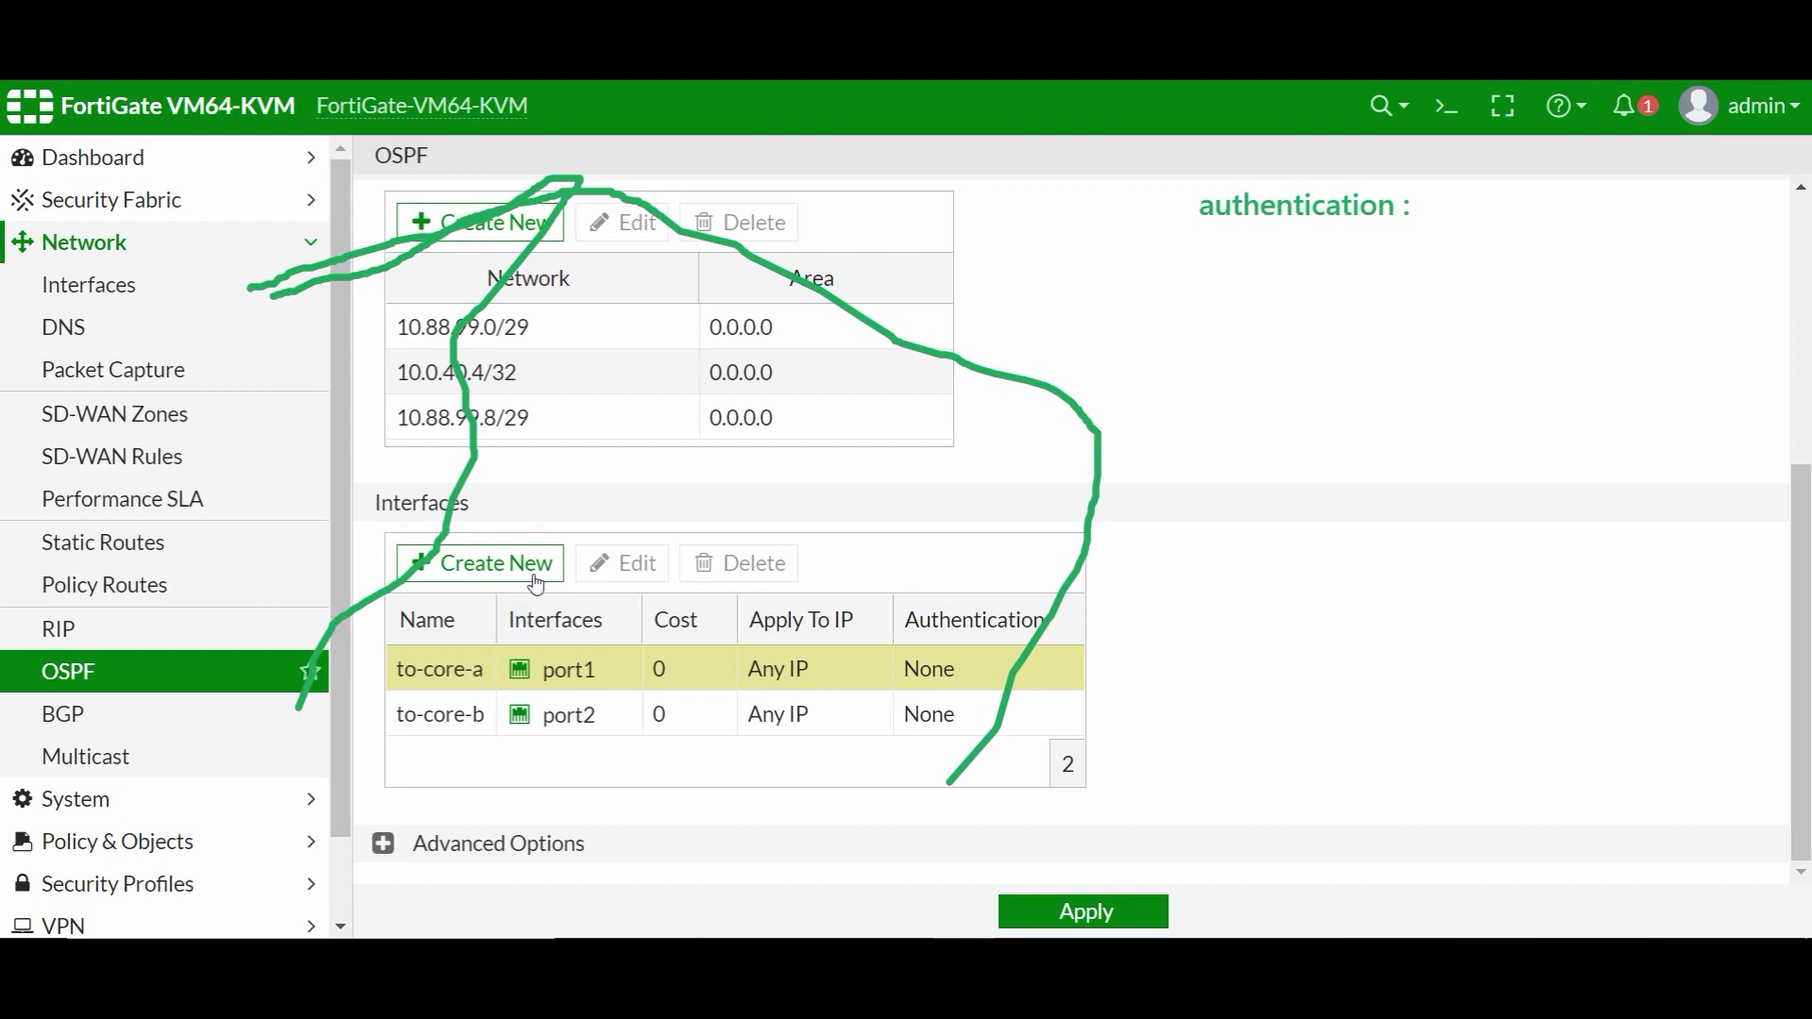
{"action": "scroll", "coordinate": [566, 566], "scroll_direction": "up", "scroll_amount": 5}
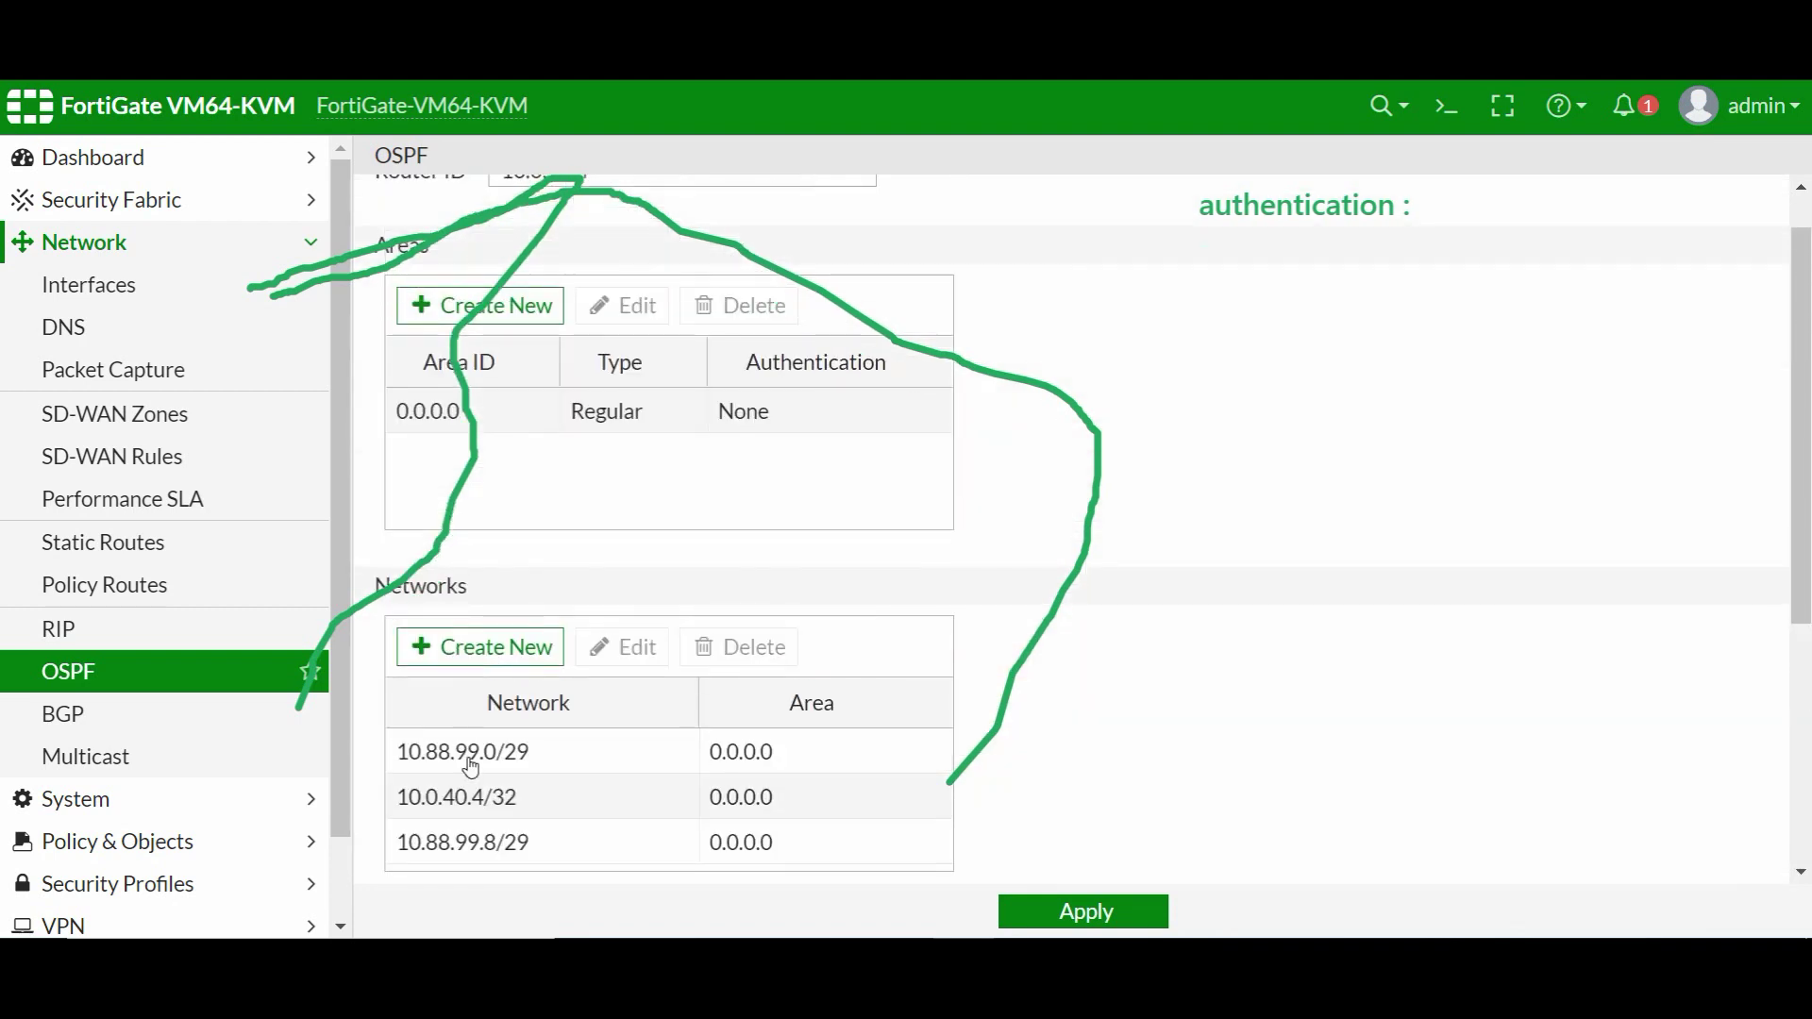
{"action": "scroll", "coordinate": [525, 528], "scroll_direction": "up", "scroll_amount": 1}
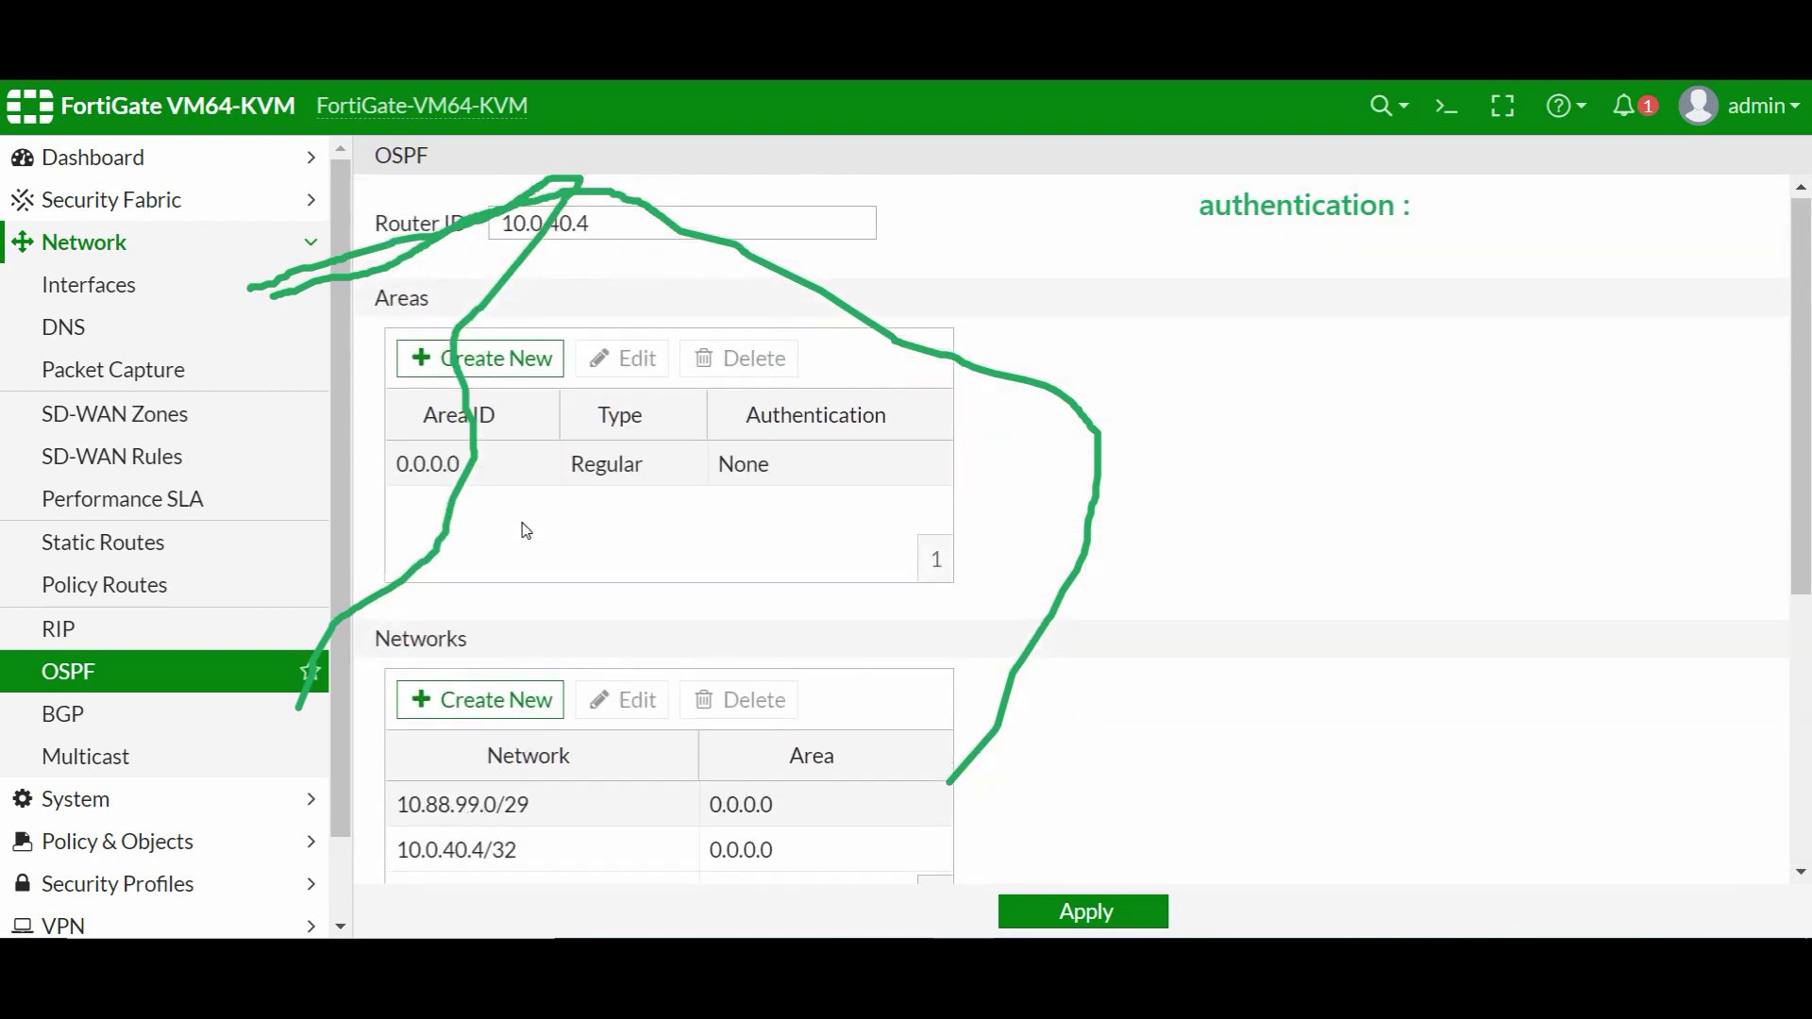
{"action": "scroll", "coordinate": [478, 647], "scroll_direction": "down", "scroll_amount": 5}
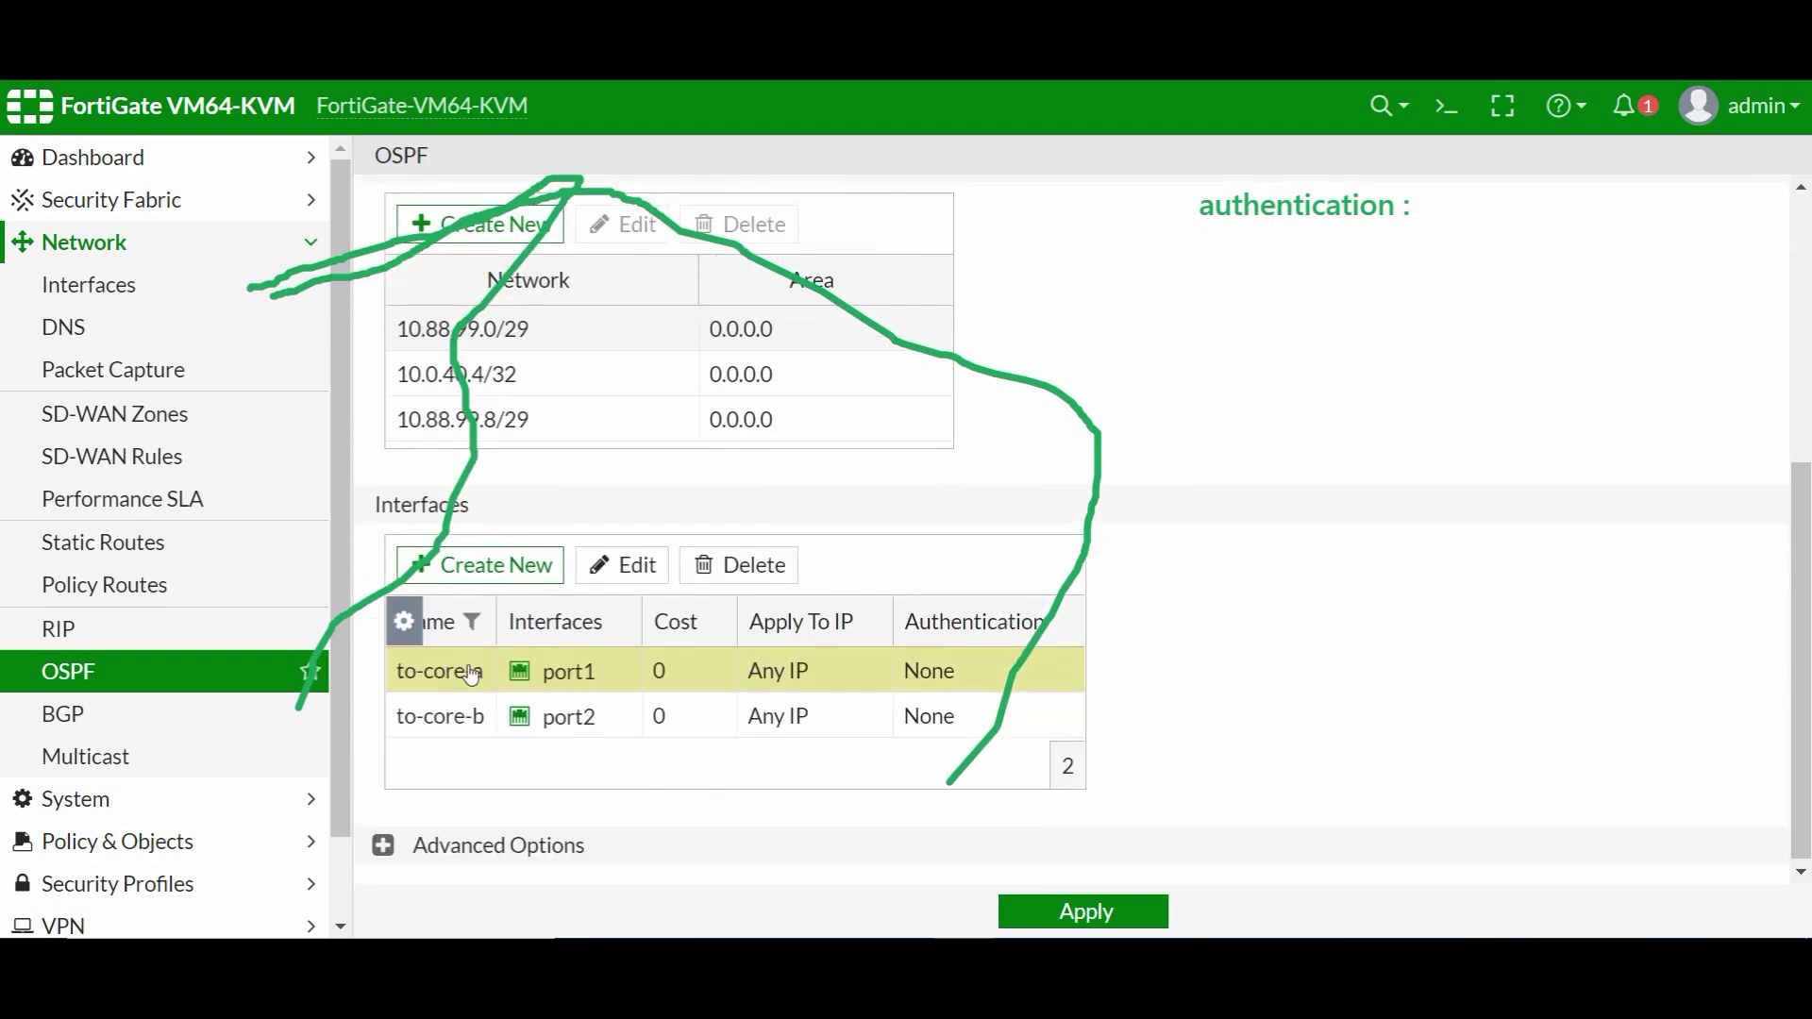
{"action": "left_click", "coordinate": [631, 564]}
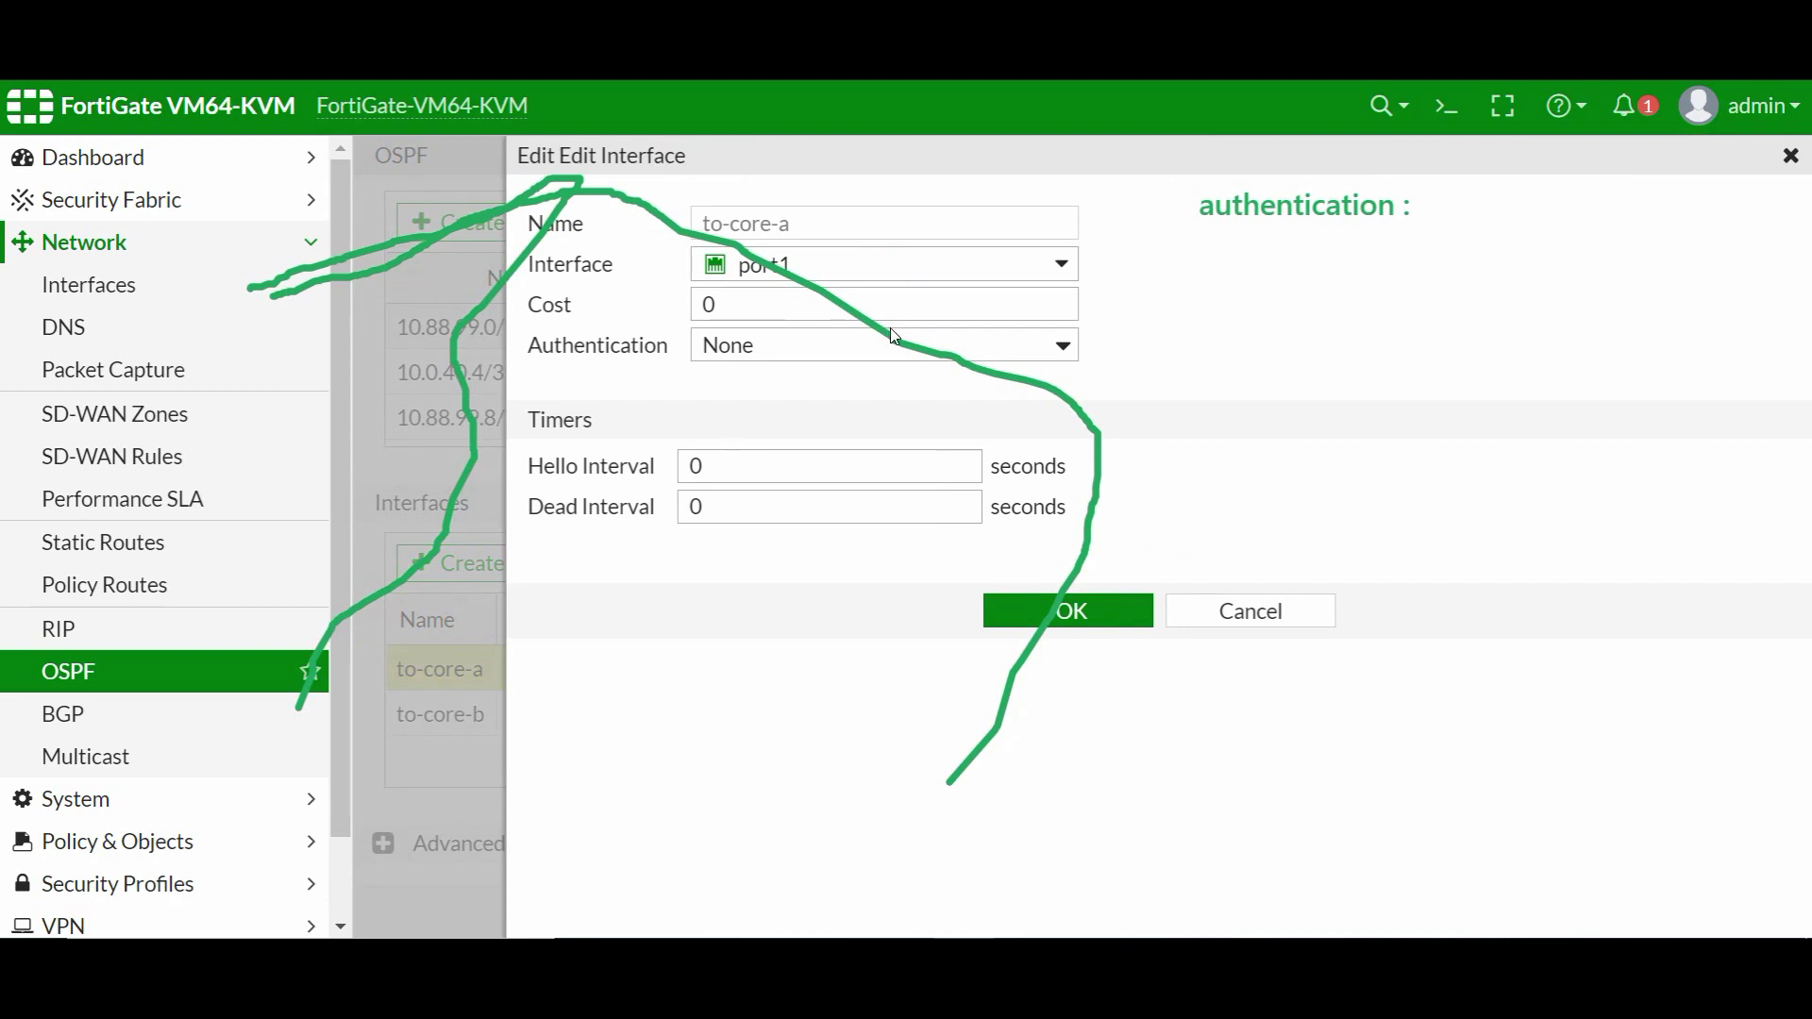
{"action": "left_click", "coordinate": [892, 335]}
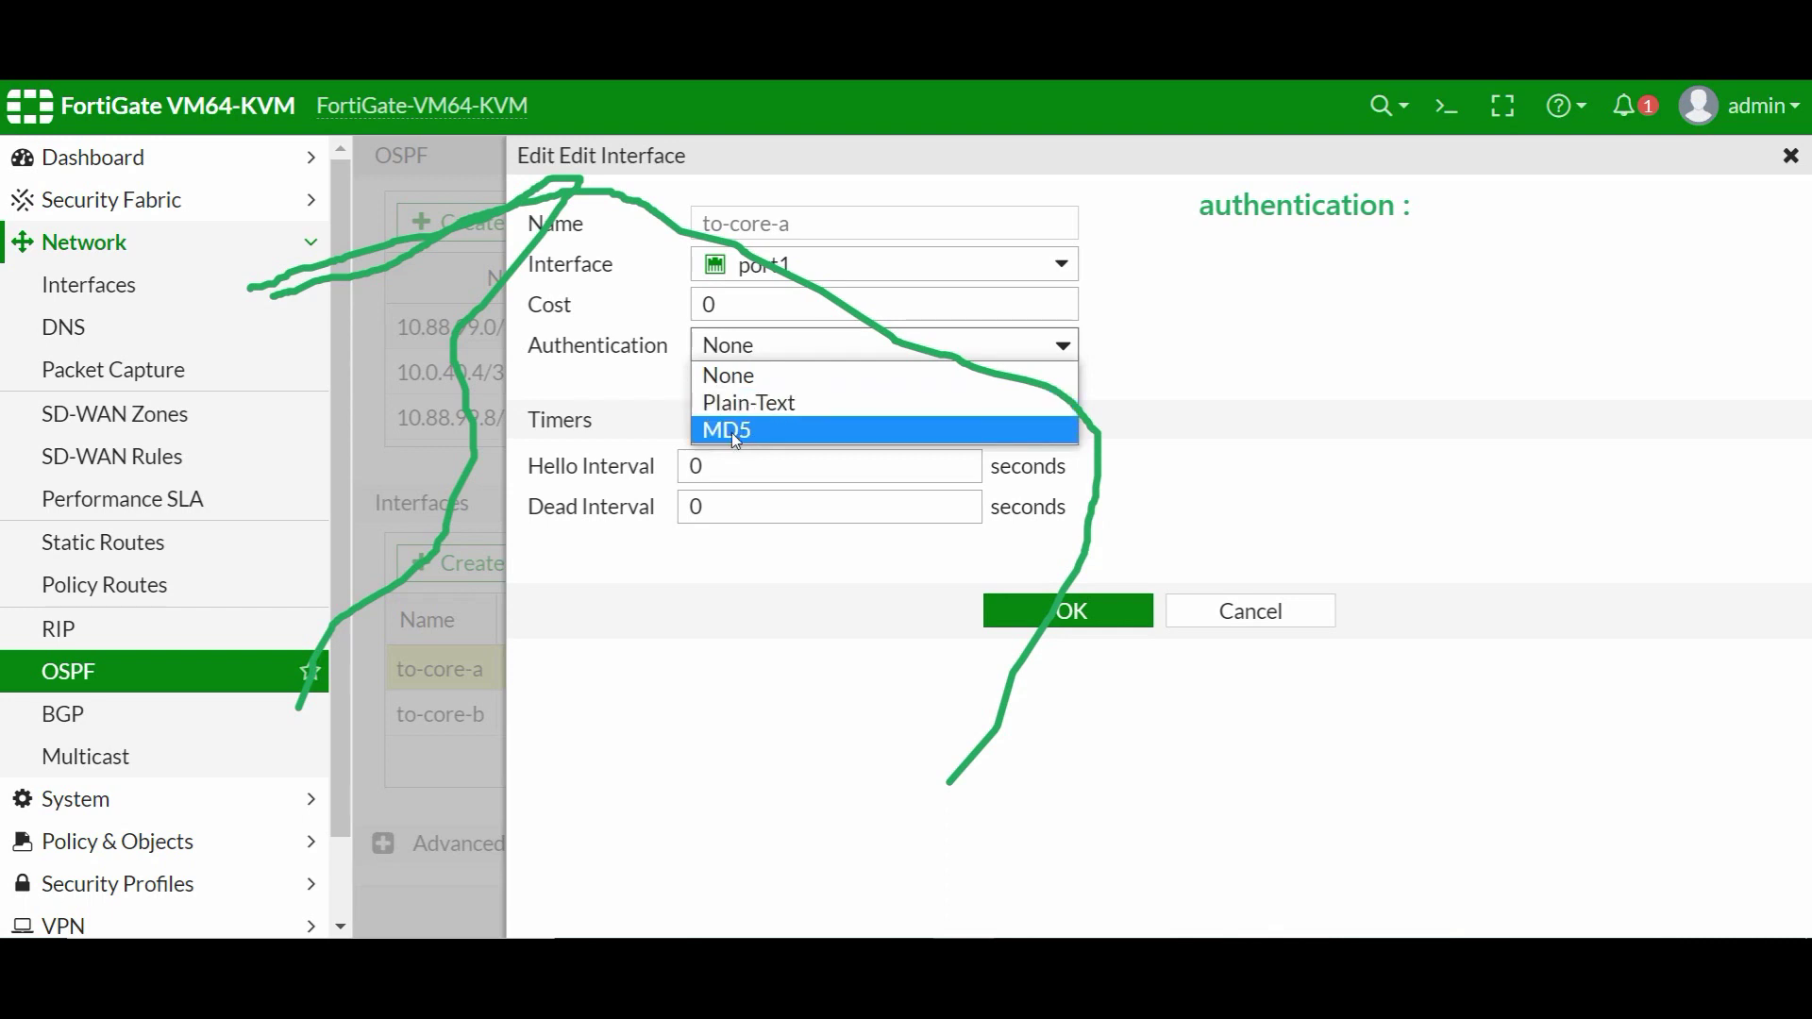
{"action": "left_click", "coordinate": [735, 434]}
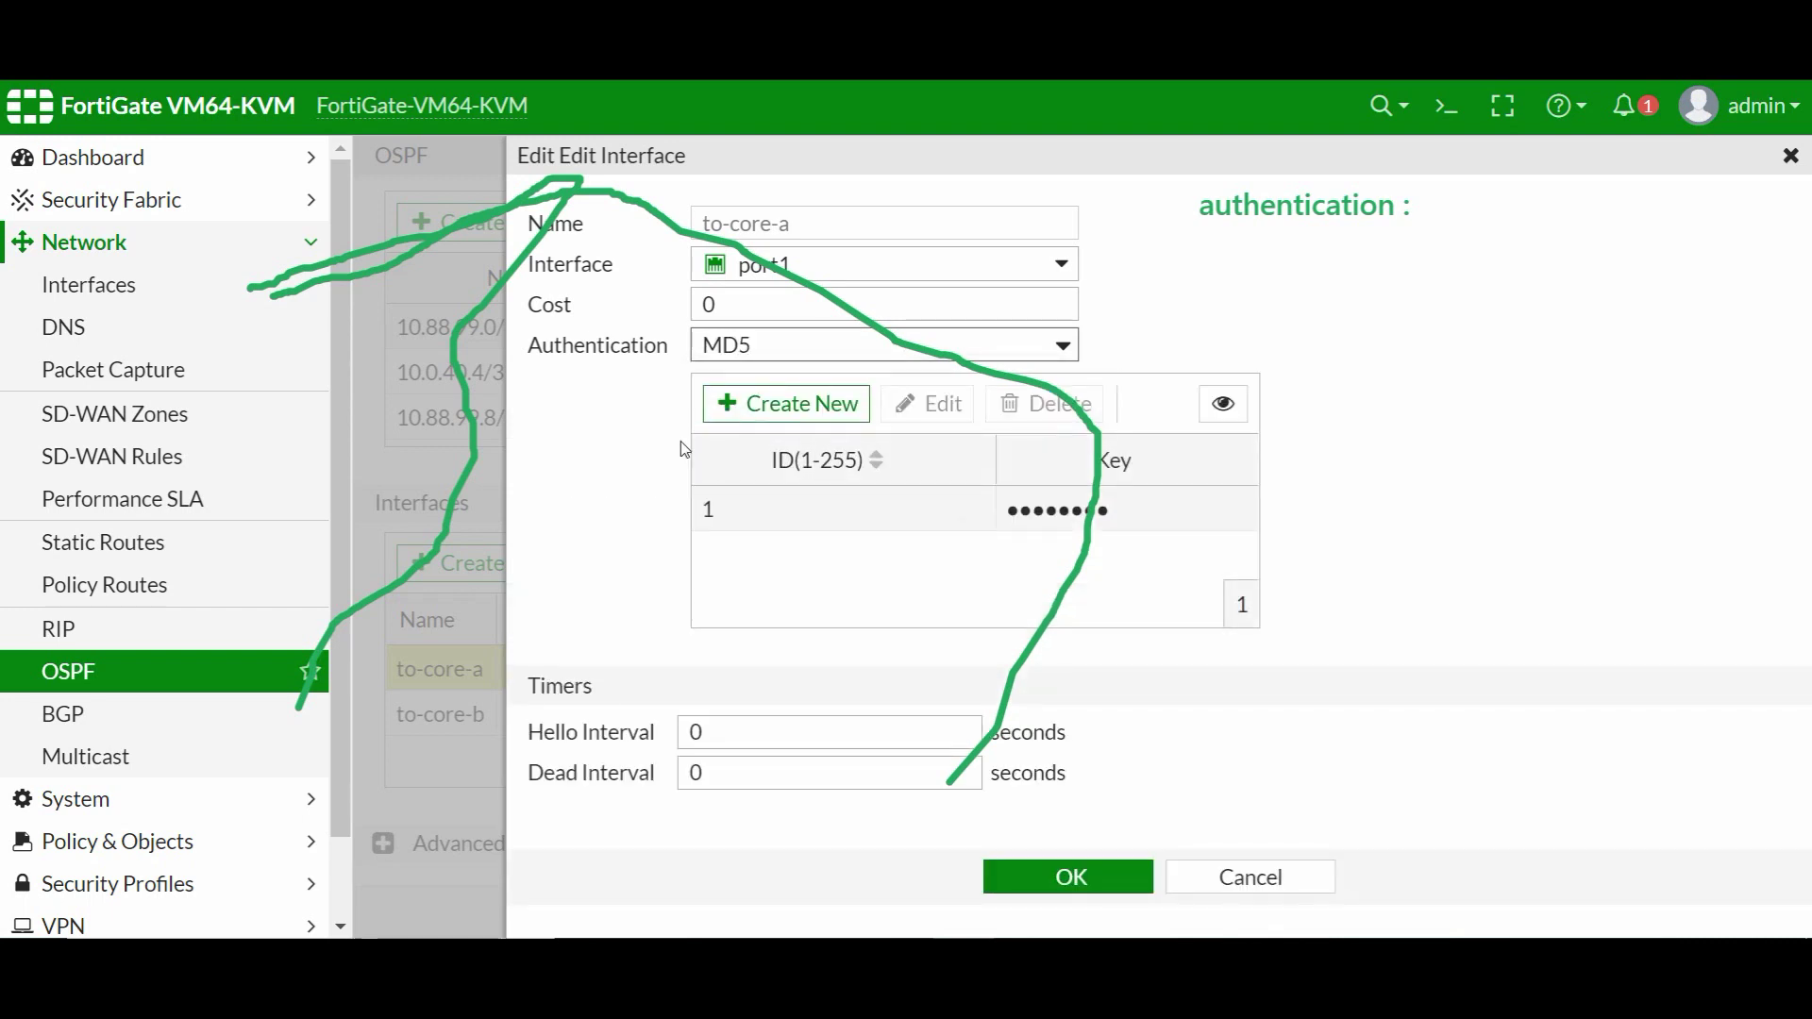
{"action": "left_click", "coordinate": [738, 353]}
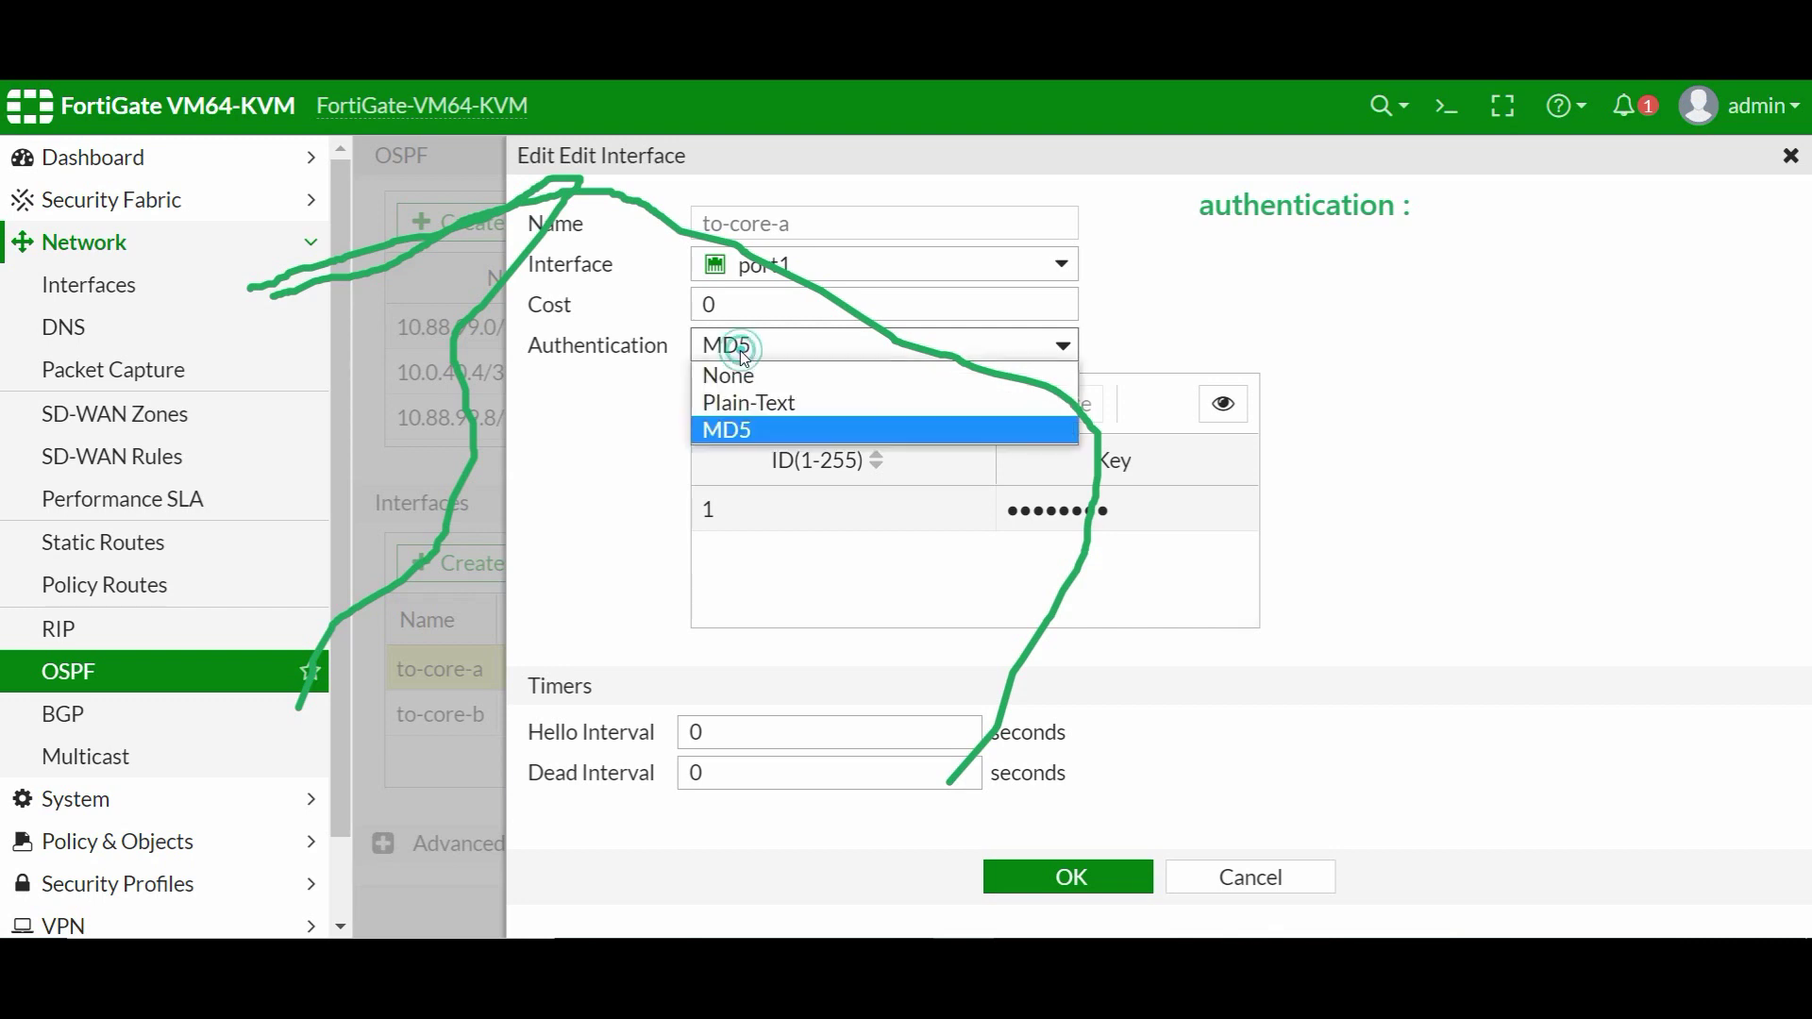
{"action": "left_click", "coordinate": [737, 428]}
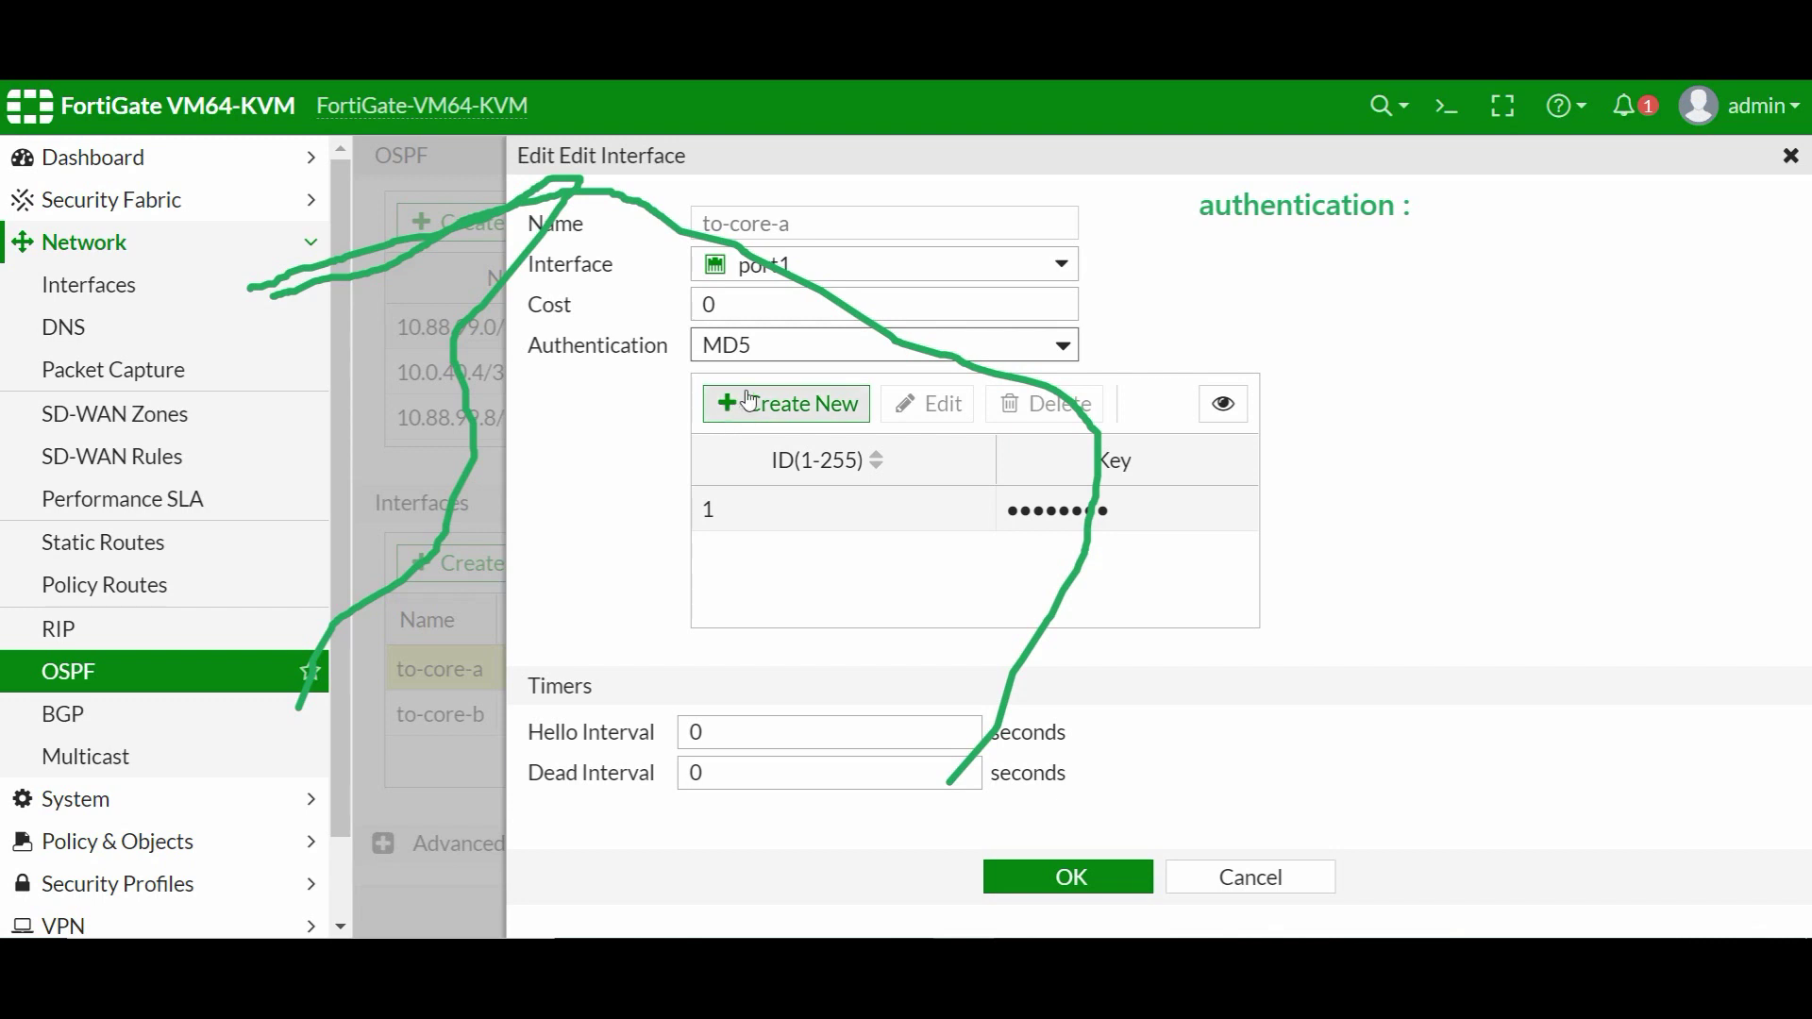
- Try adding a new MD5 key with ID 1 and a key value, then discard the duplicate entry
{"action": "left_click", "coordinate": [805, 406]}
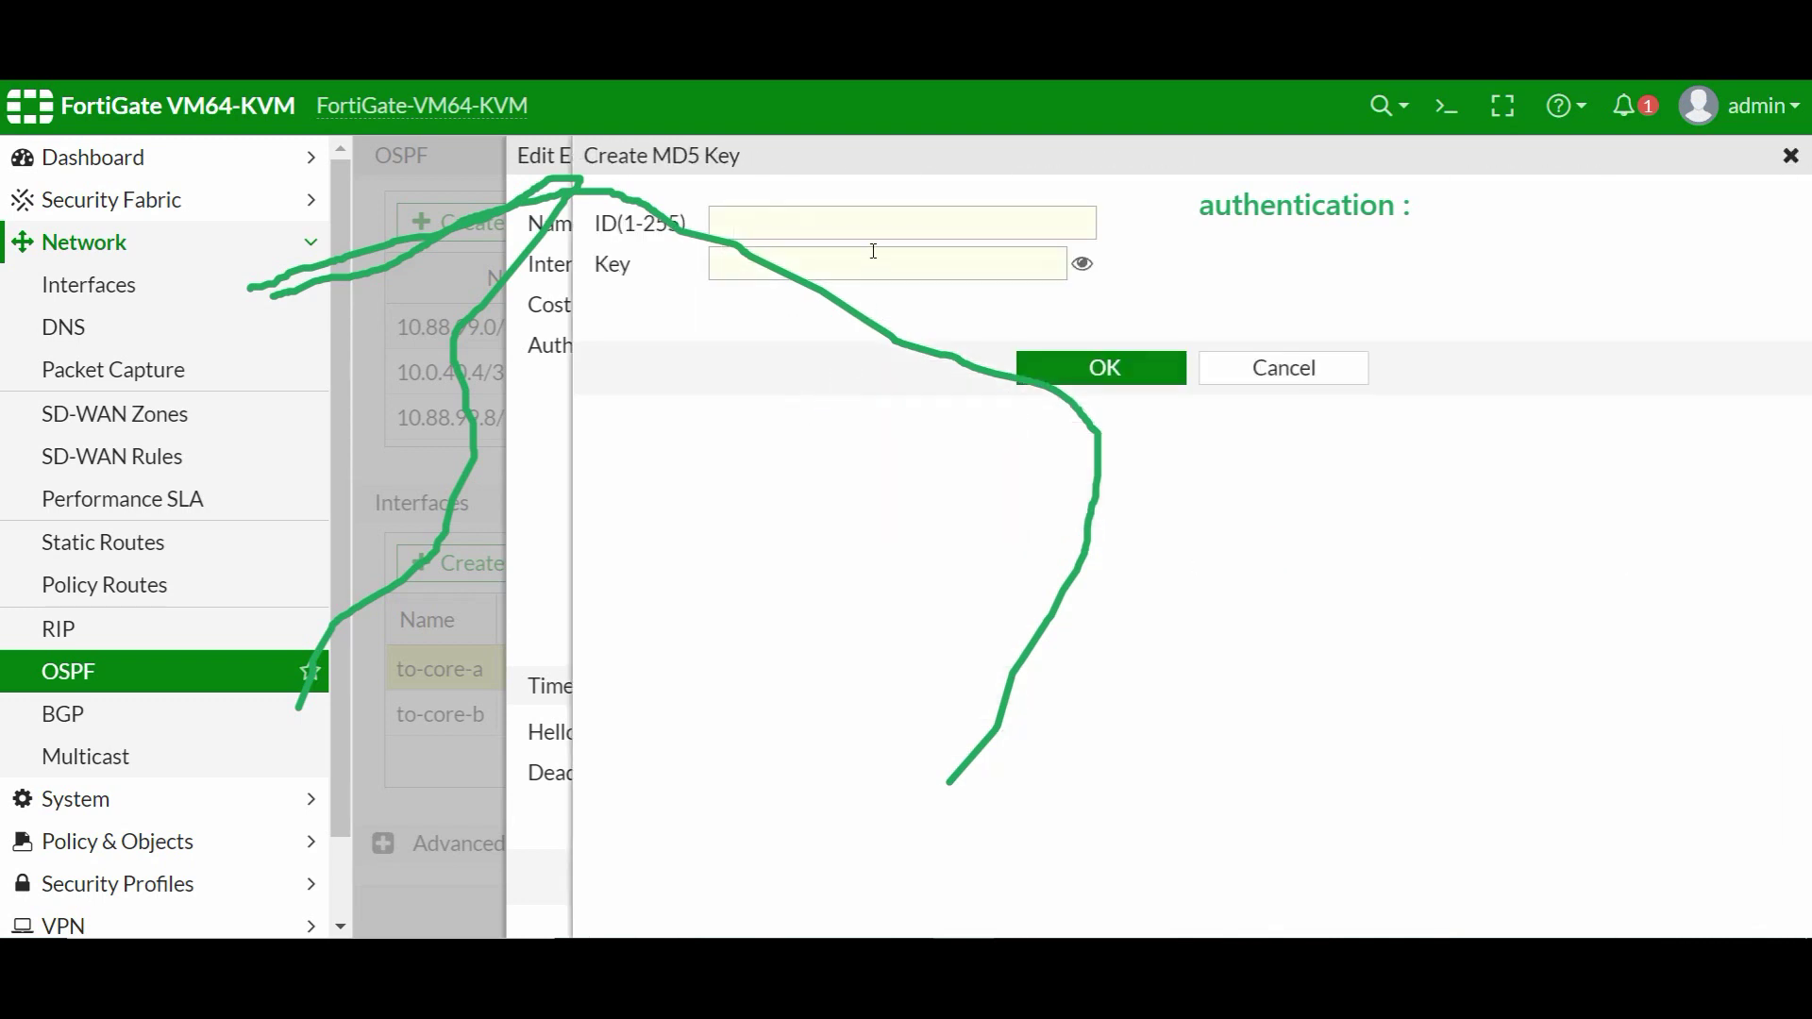
{"action": "left_click", "coordinate": [870, 219]}
{"action": "type", "text": "1"}
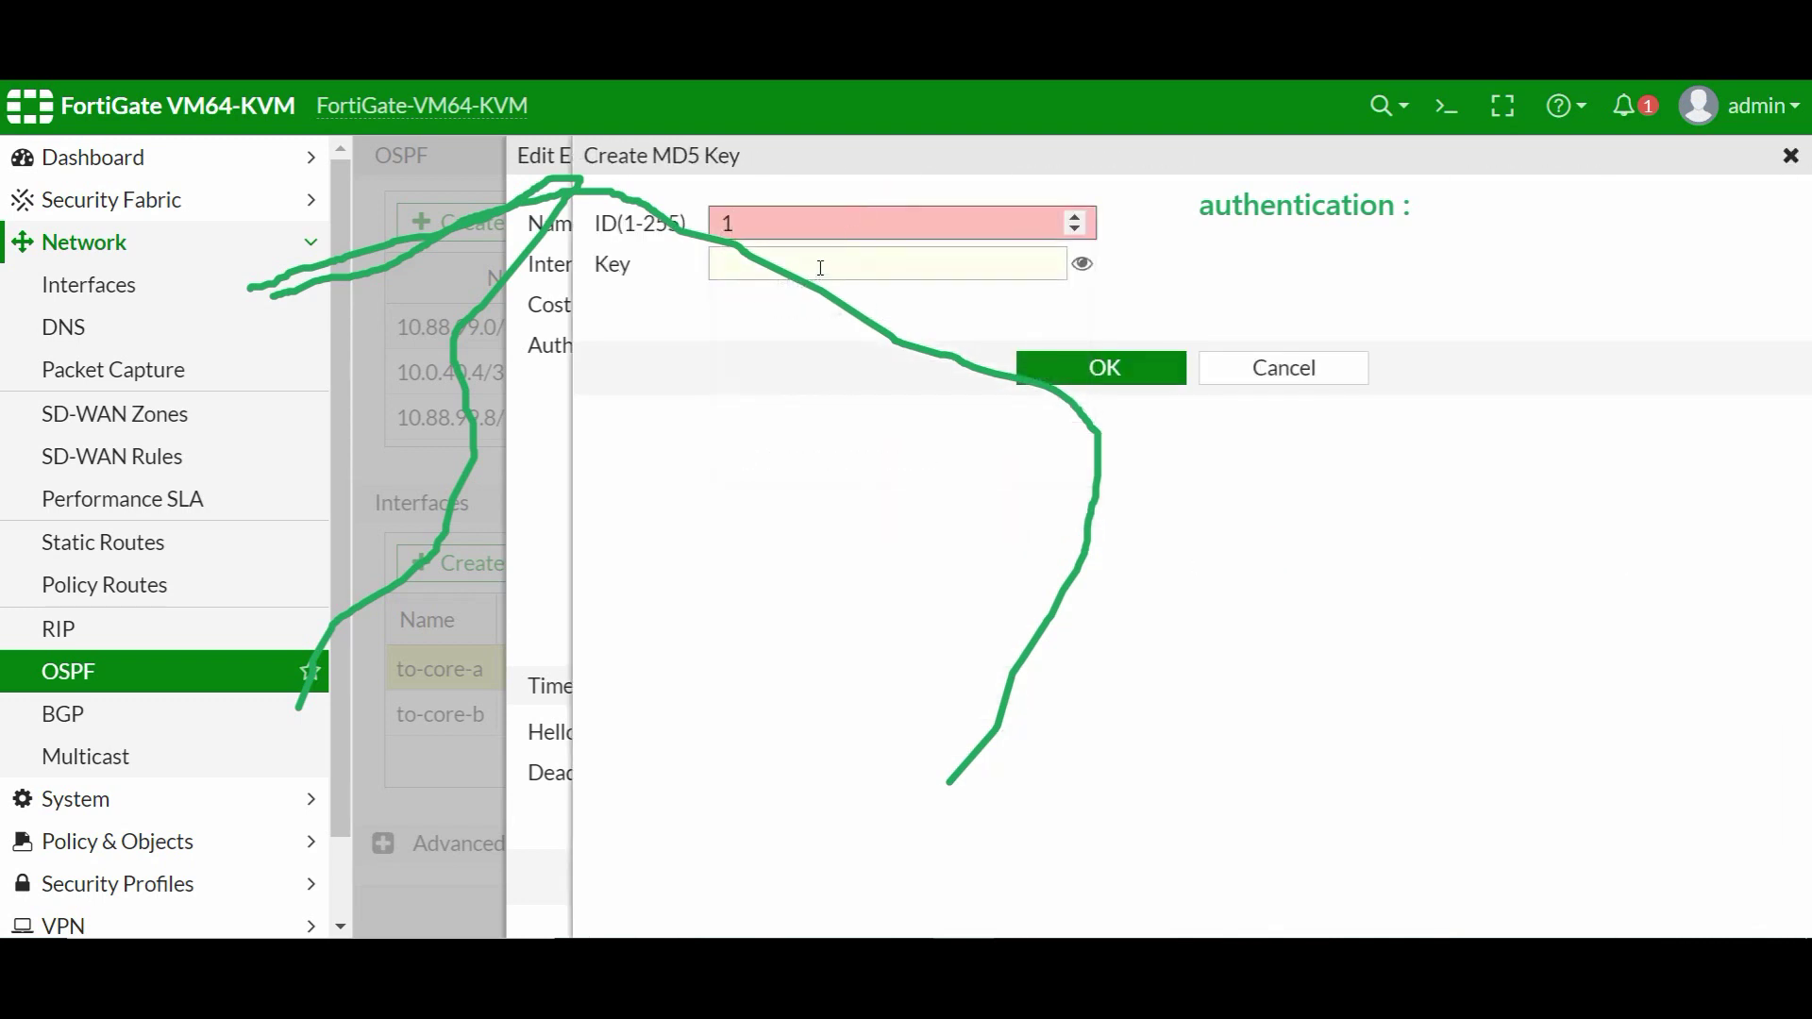
{"action": "left_click", "coordinate": [828, 265]}
{"action": "type", "text": "123"}
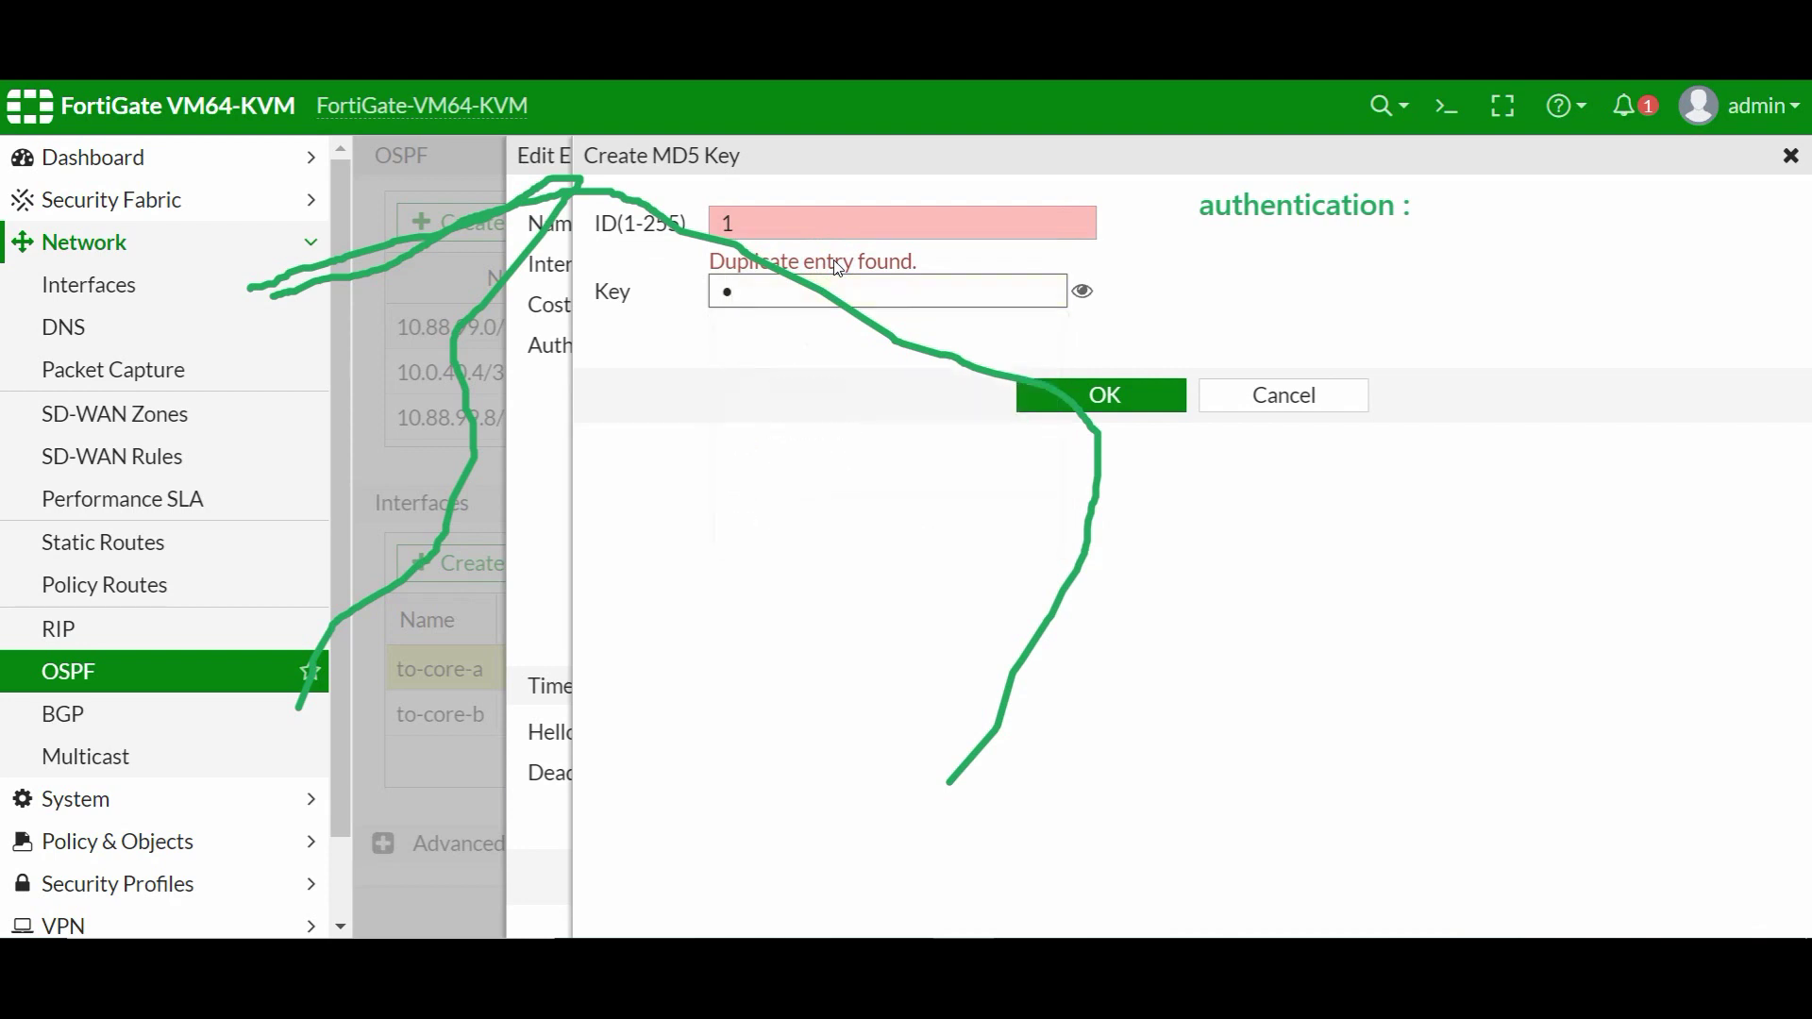
{"action": "type", "text": "456789"}
{"action": "left_click", "coordinate": [1165, 397]}
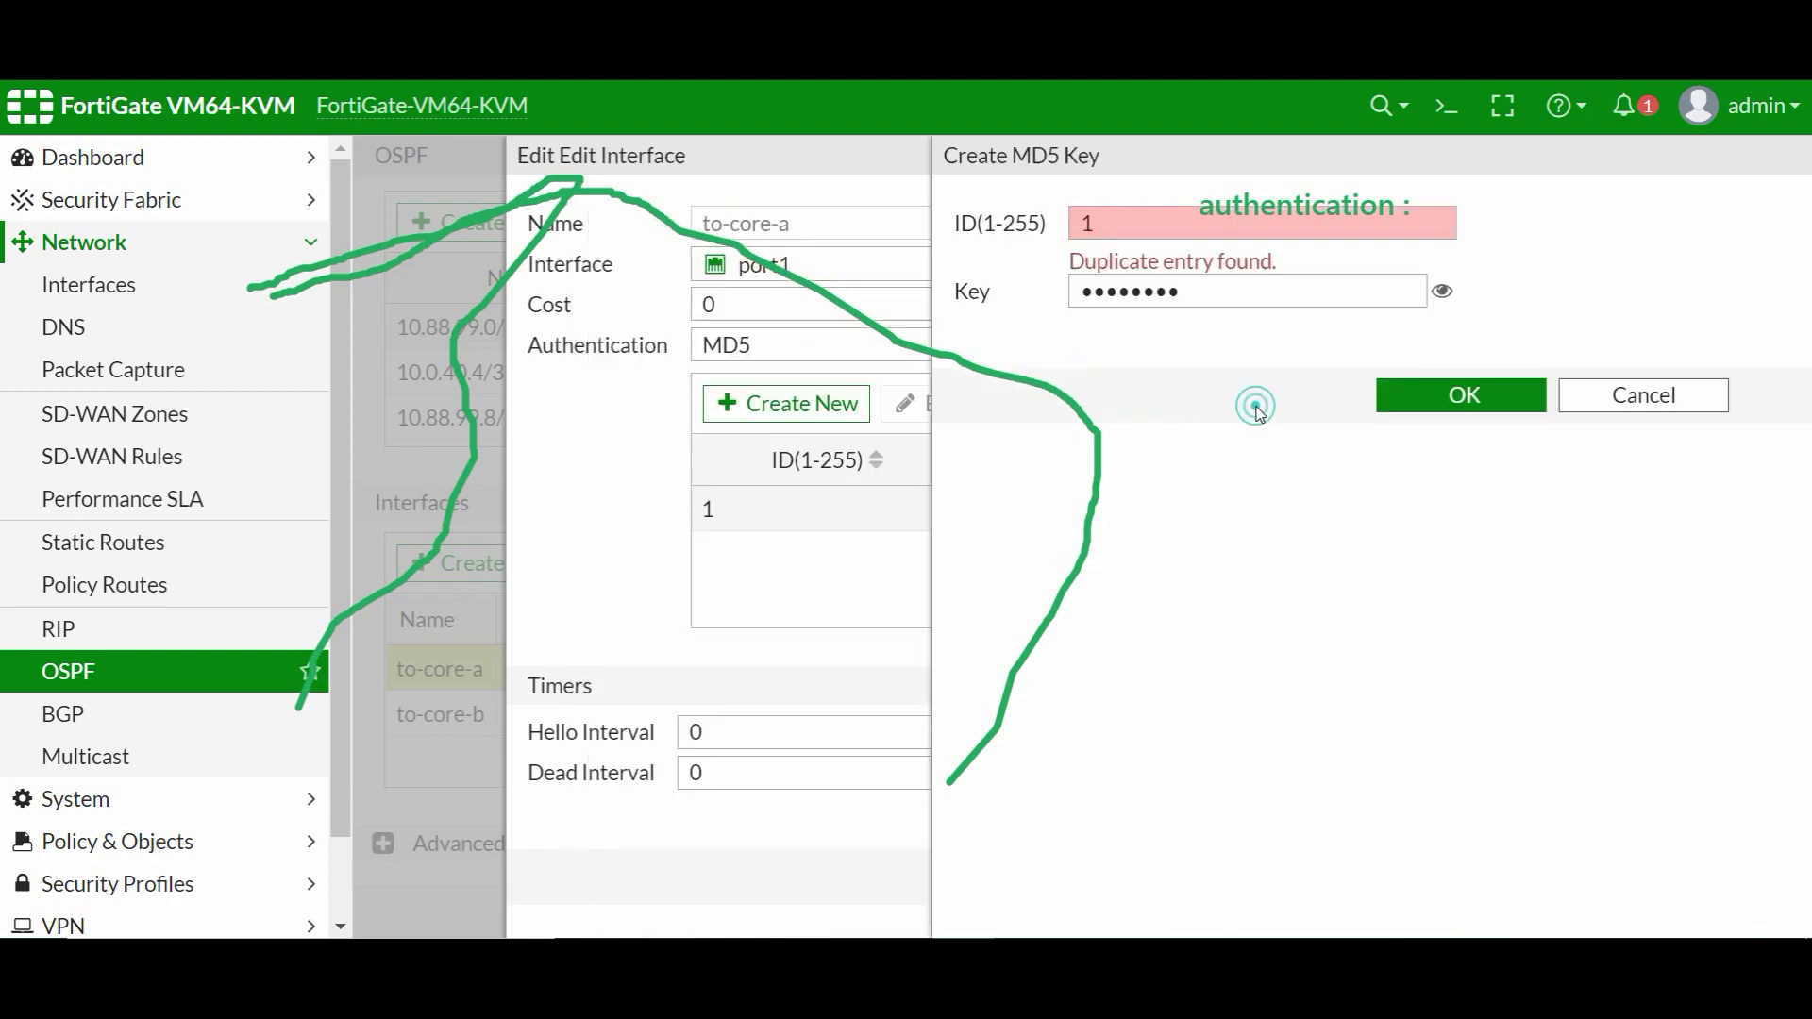
- Check the existing MD5 key 1 with its value revealed, confirm it, and save to-core-a
{"action": "left_click", "coordinate": [809, 507]}
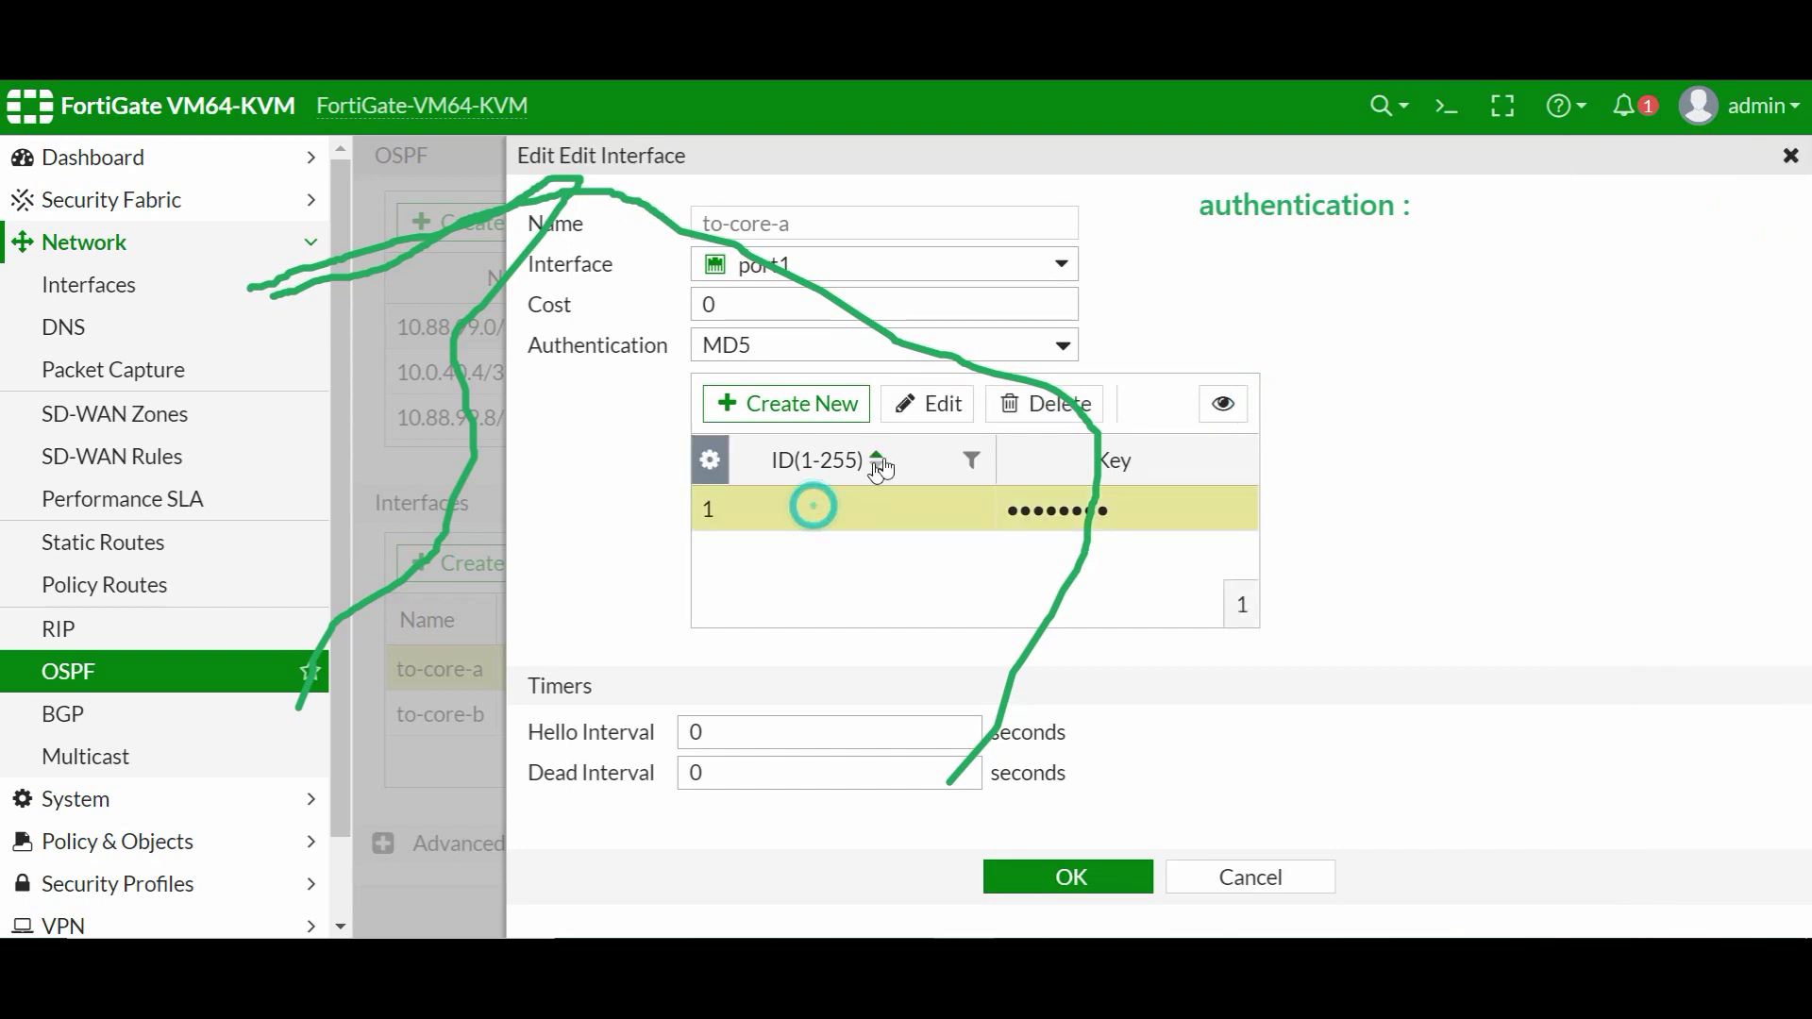
{"action": "left_click", "coordinate": [934, 406]}
{"action": "left_click", "coordinate": [1310, 442]}
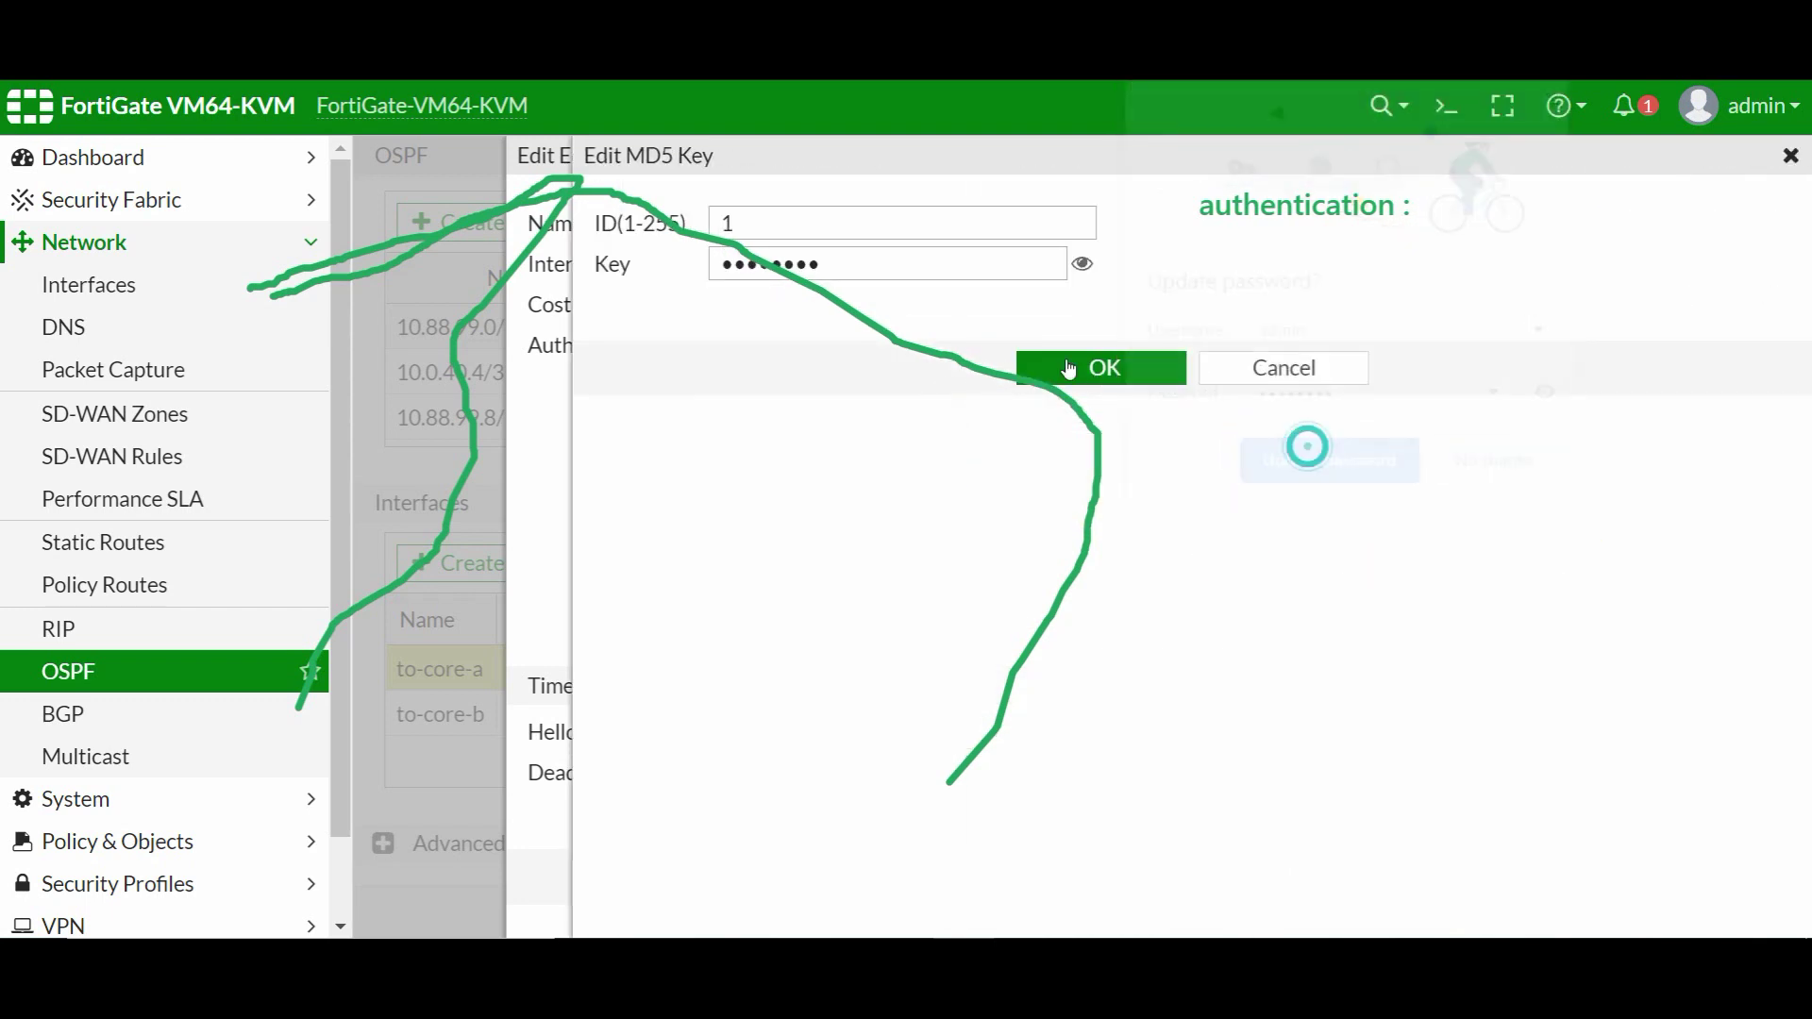
{"action": "left_click", "coordinate": [1083, 272]}
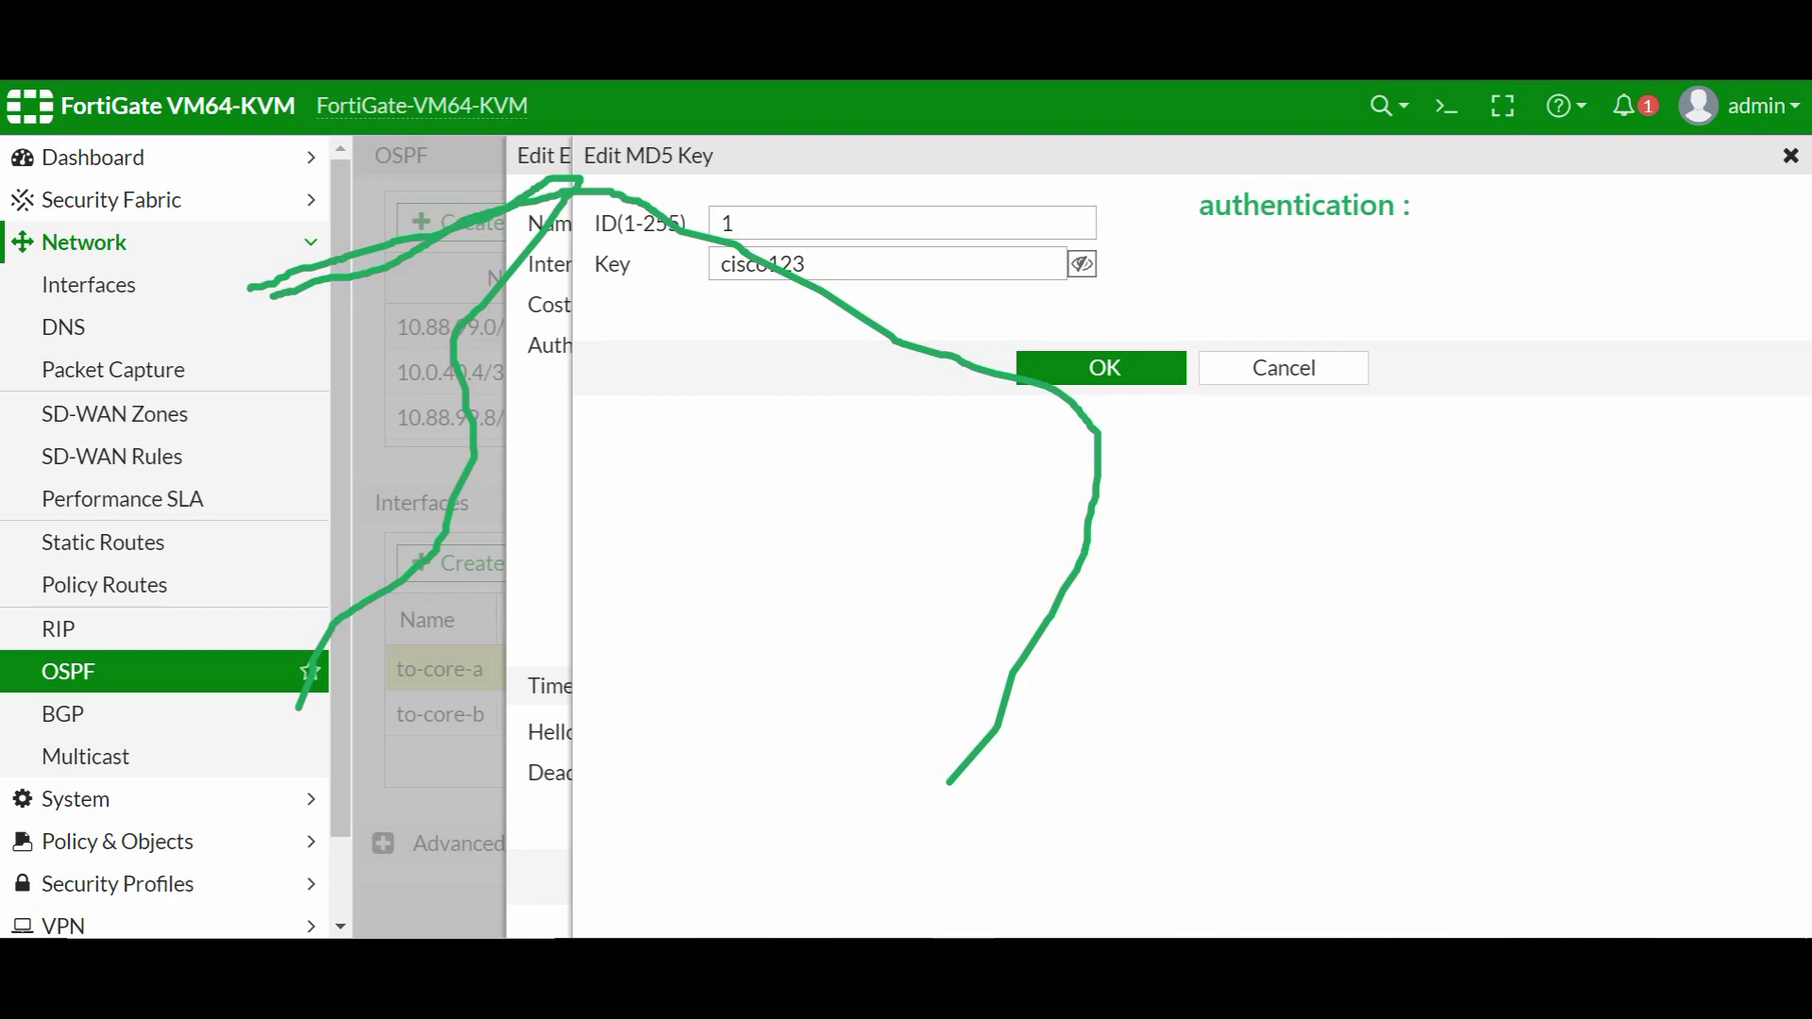
{"action": "key", "text": "Escape"}
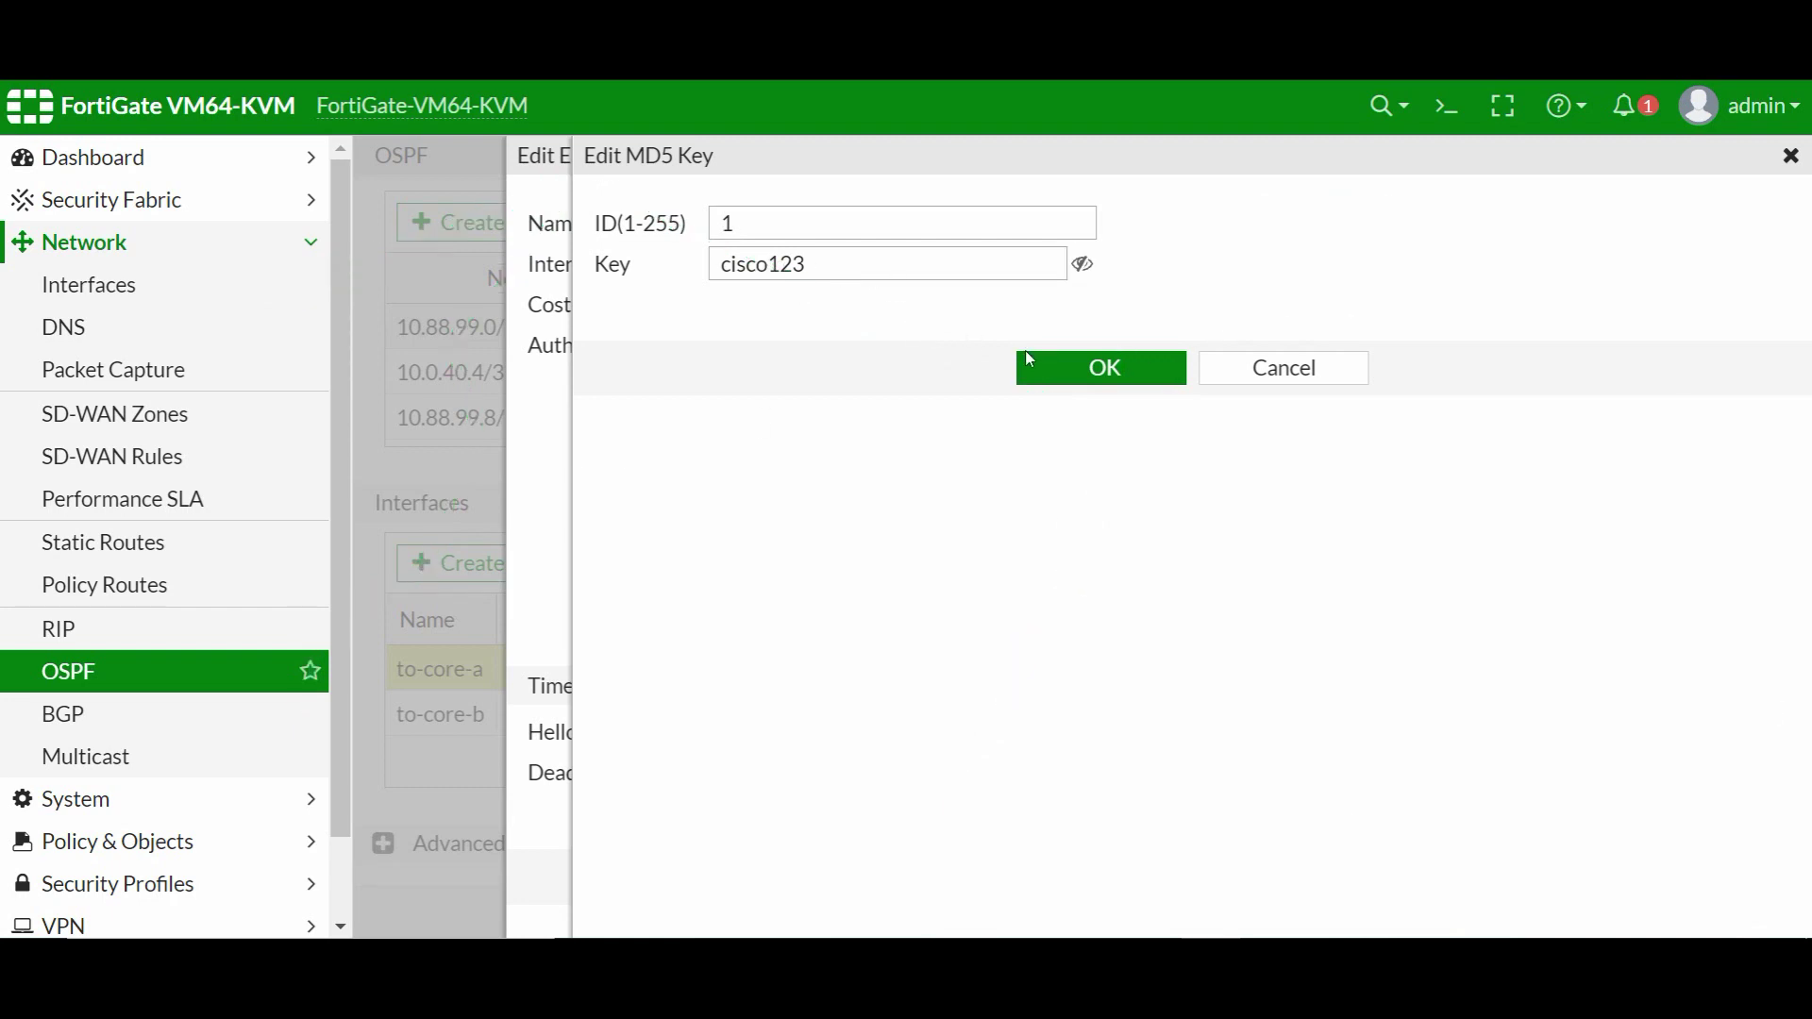
{"action": "left_click", "coordinate": [1067, 368]}
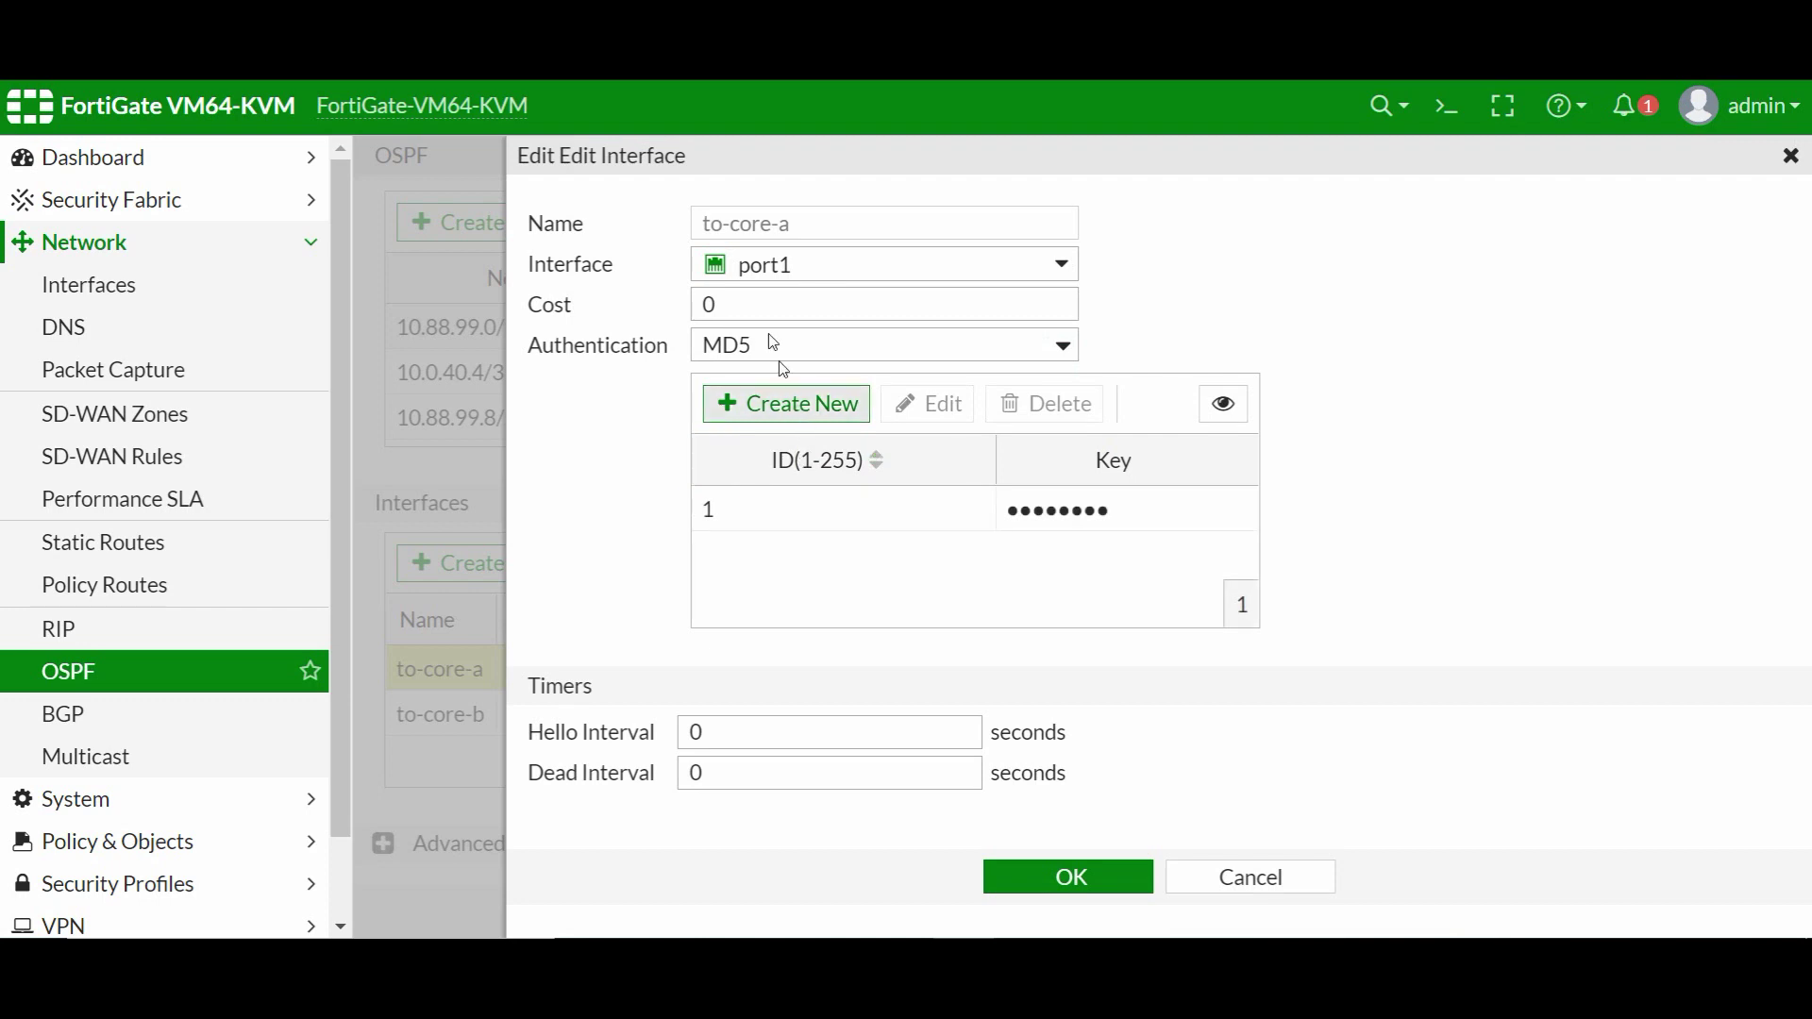
{"action": "left_click", "coordinate": [766, 419]}
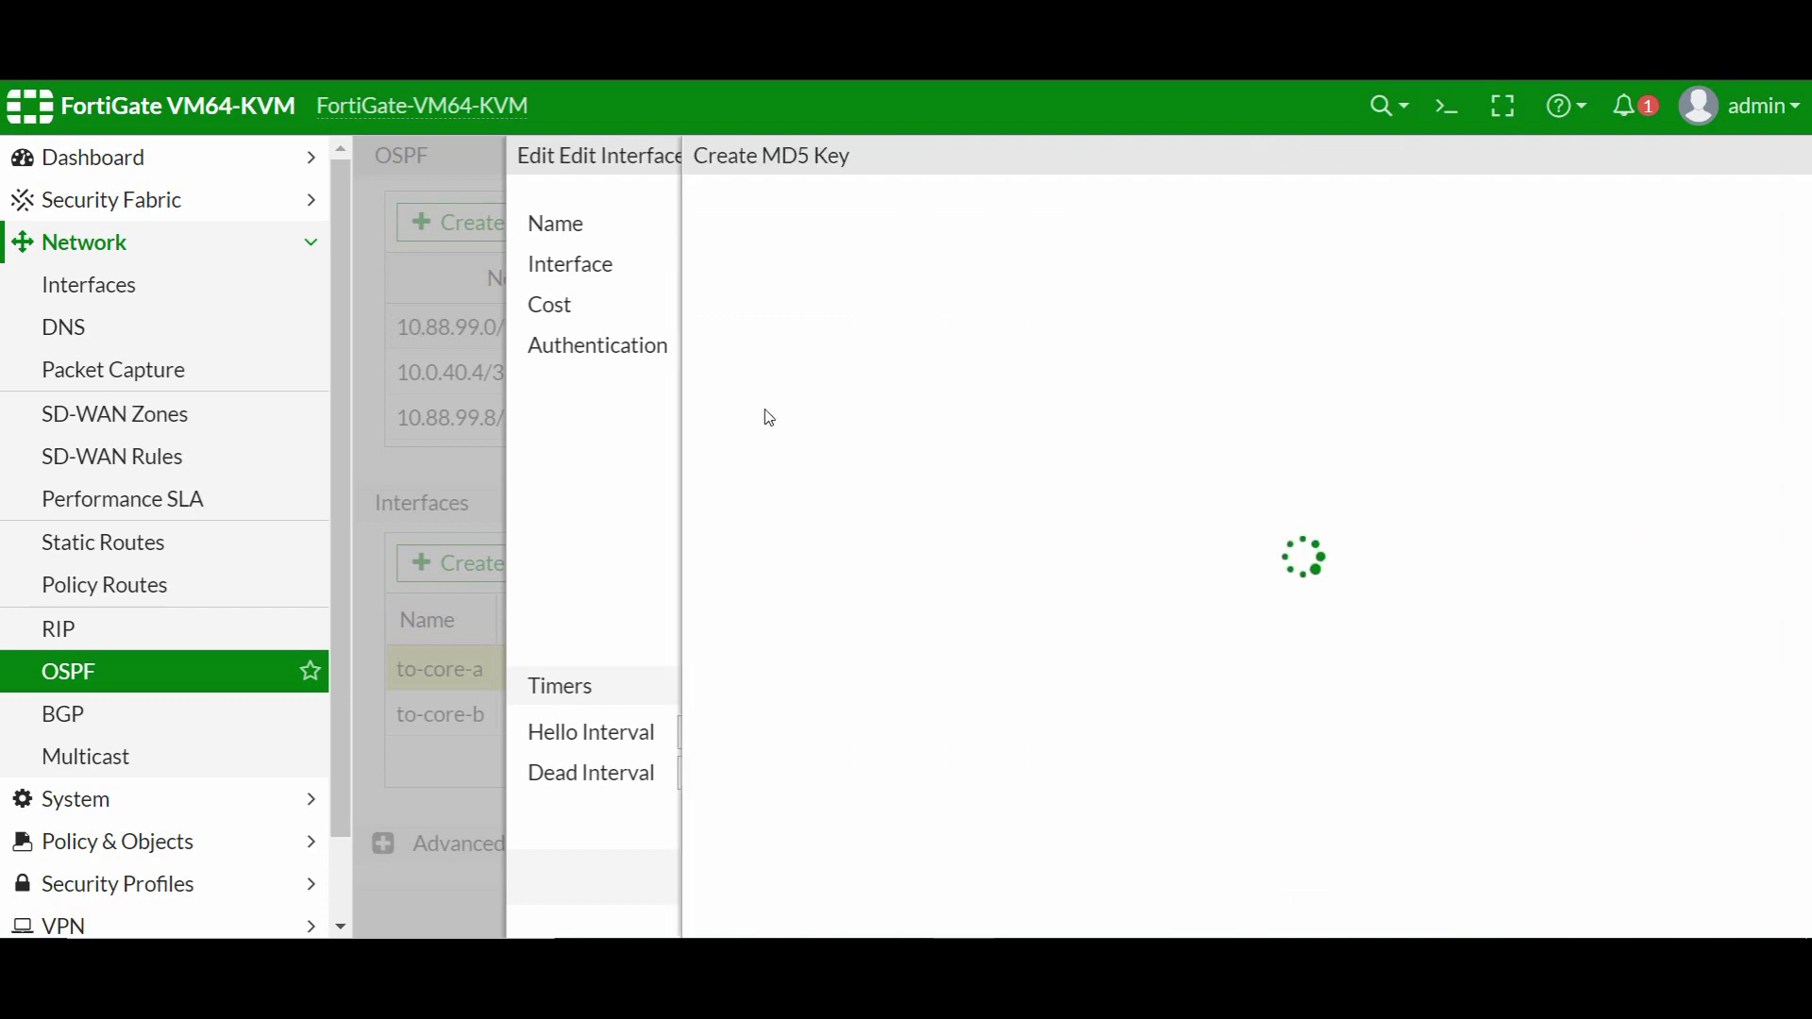
{"action": "left_click", "coordinate": [1283, 368]}
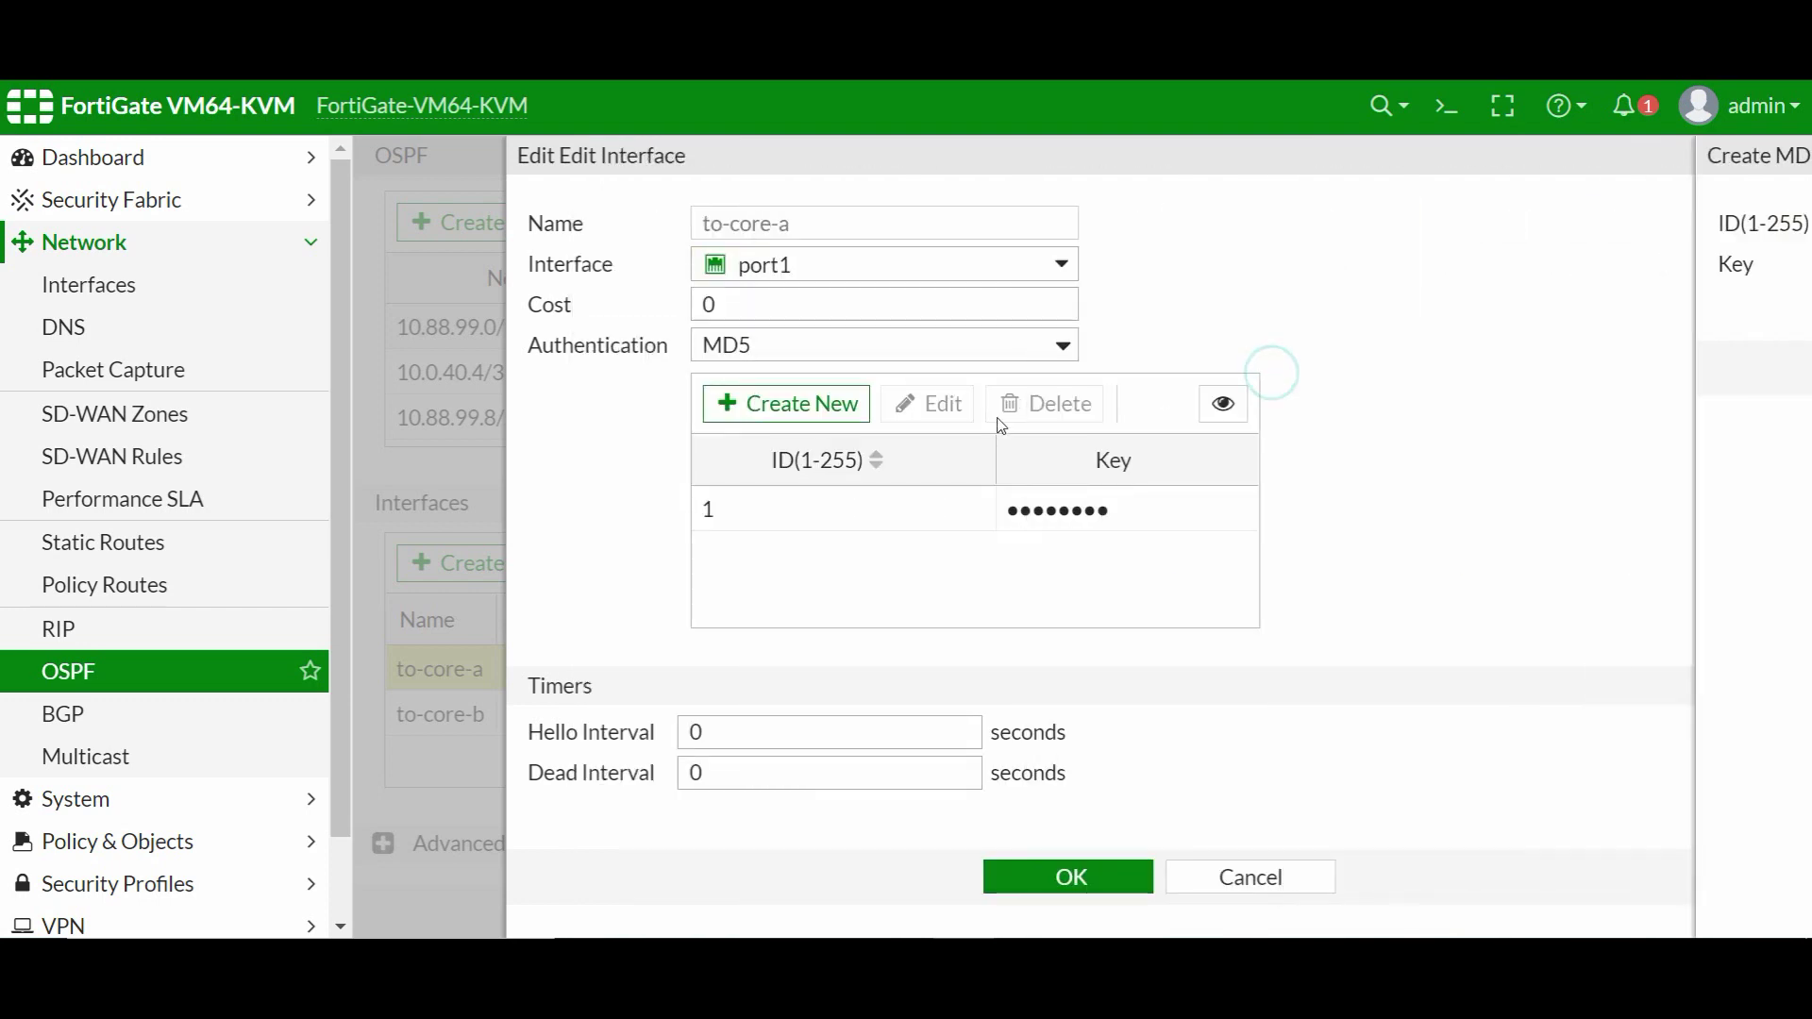
{"action": "left_click", "coordinate": [1033, 879]}
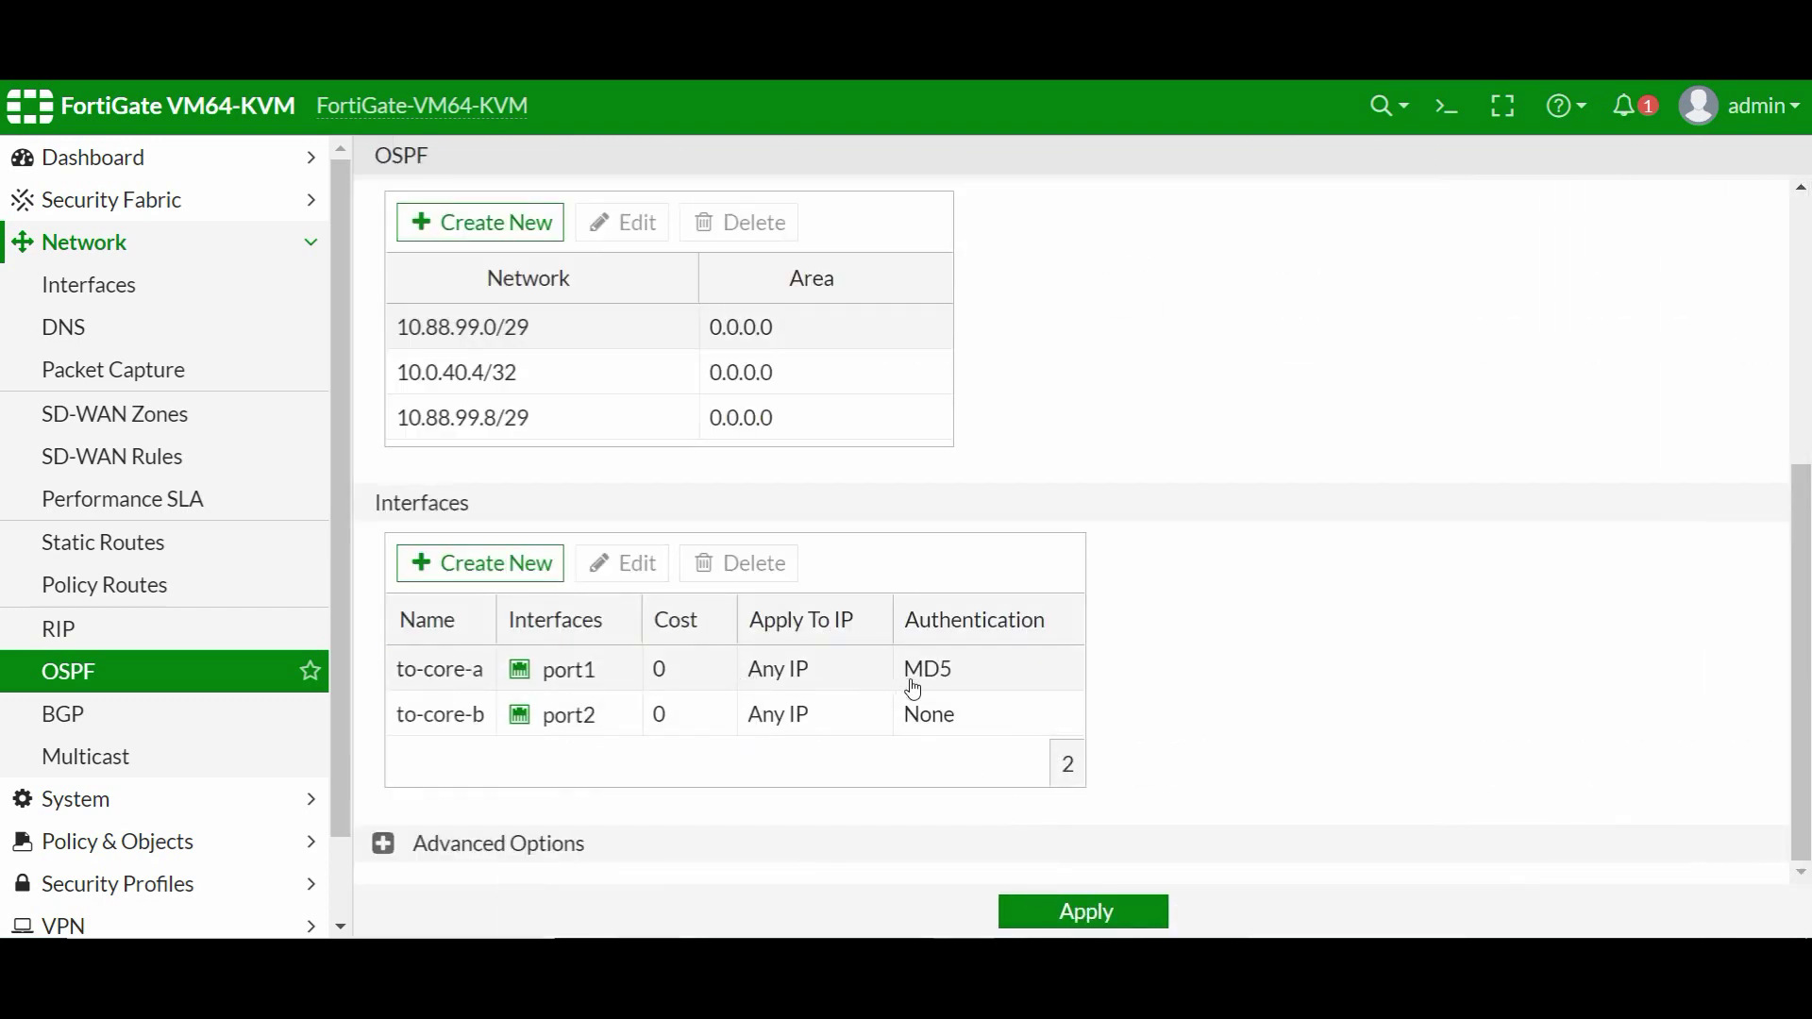
- Edit the to-core-b OSPF interface and select MD5 authentication
{"action": "left_click", "coordinate": [433, 715]}
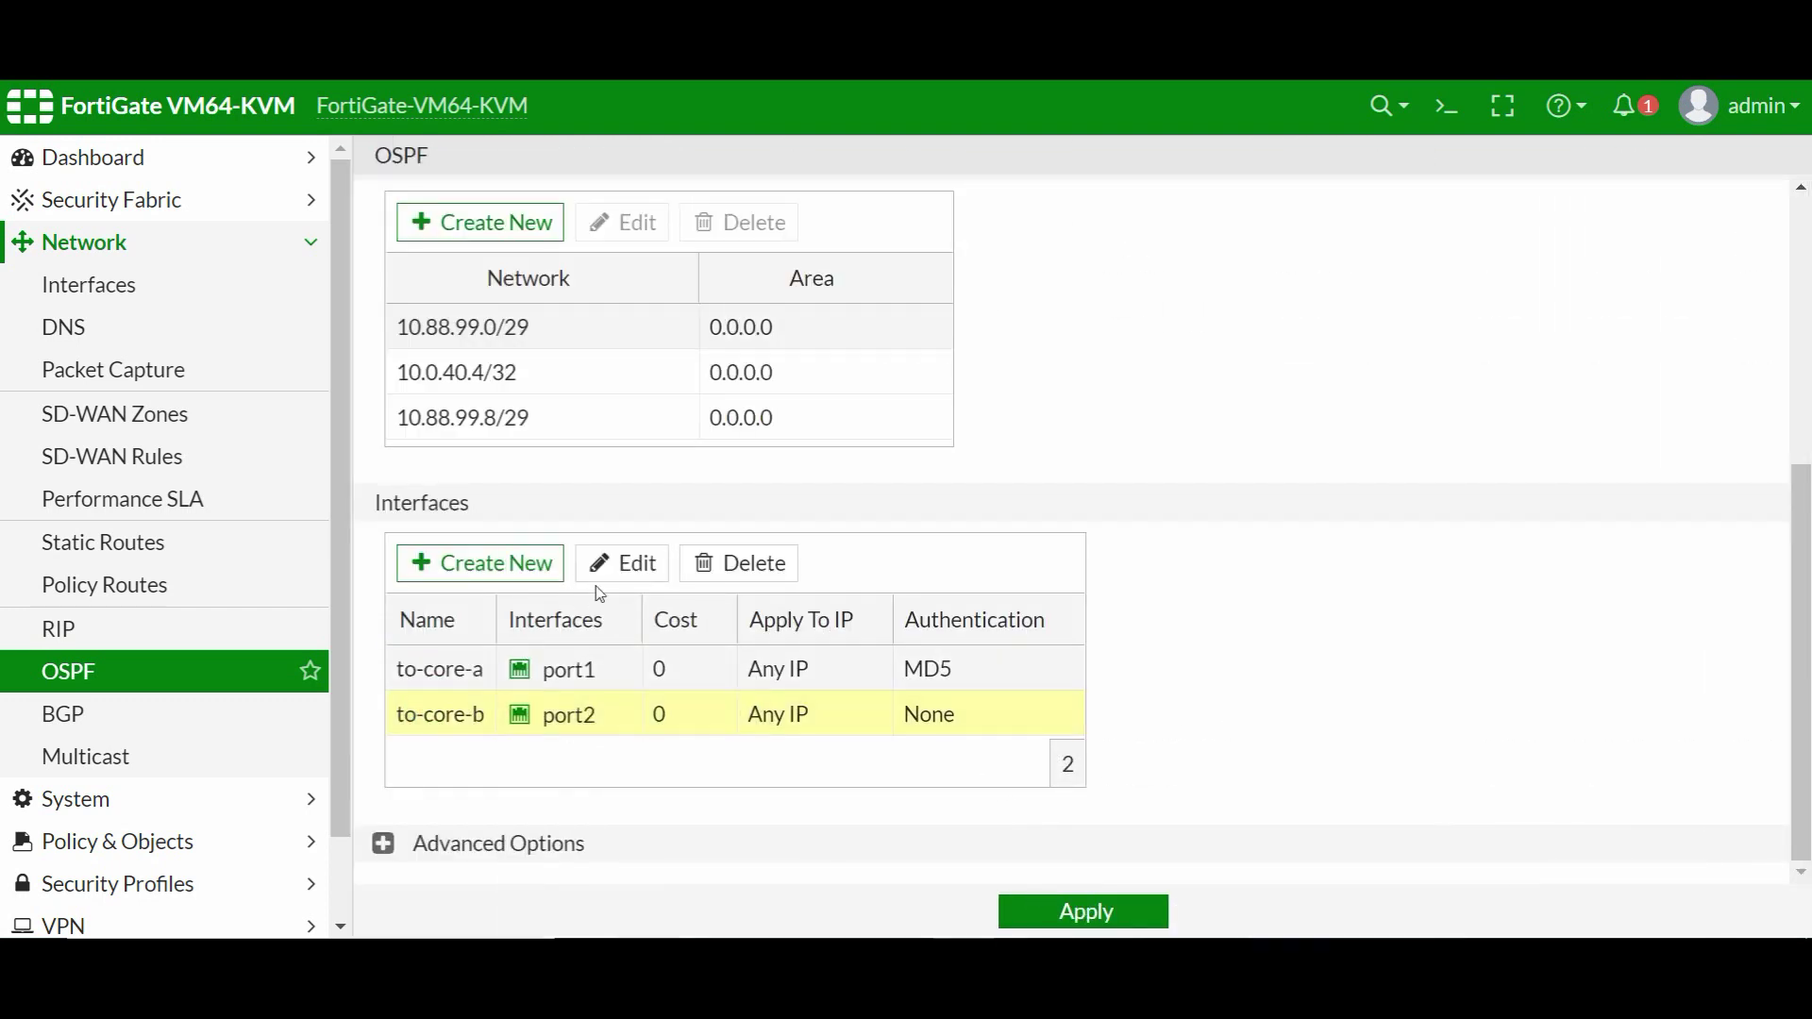
{"action": "left_click", "coordinate": [618, 564]}
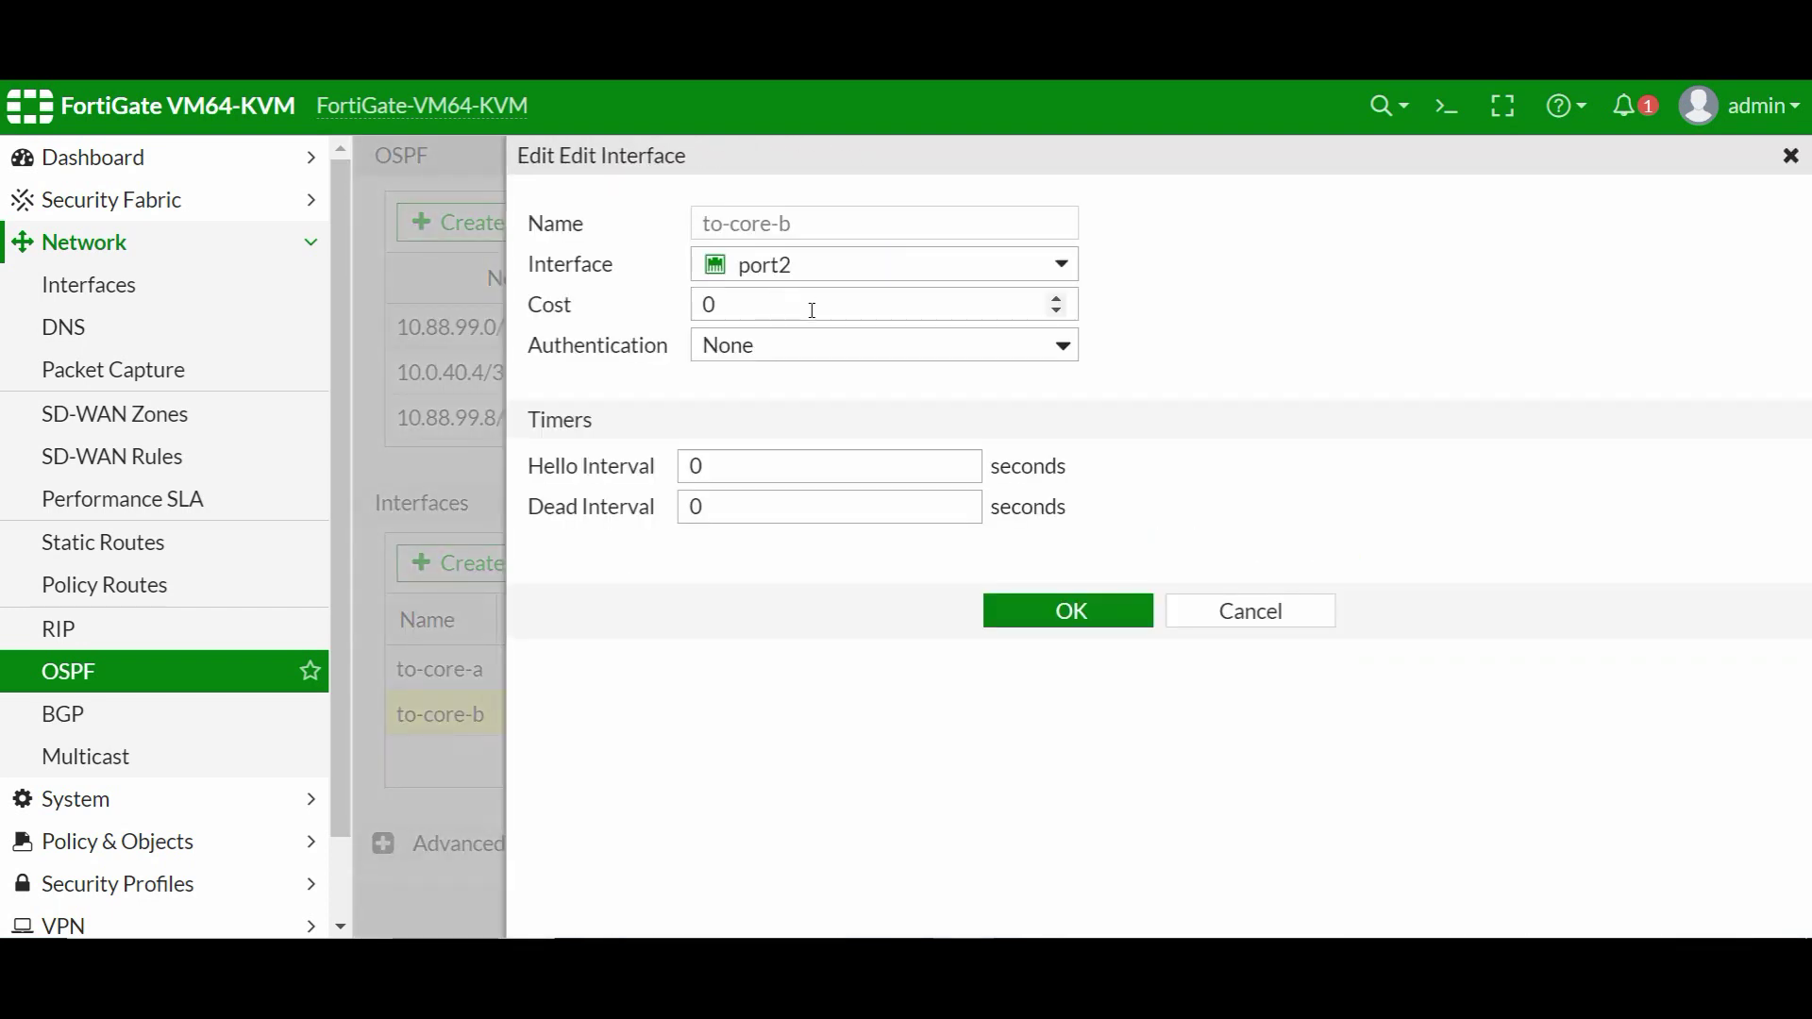
{"action": "left_click", "coordinate": [799, 349]}
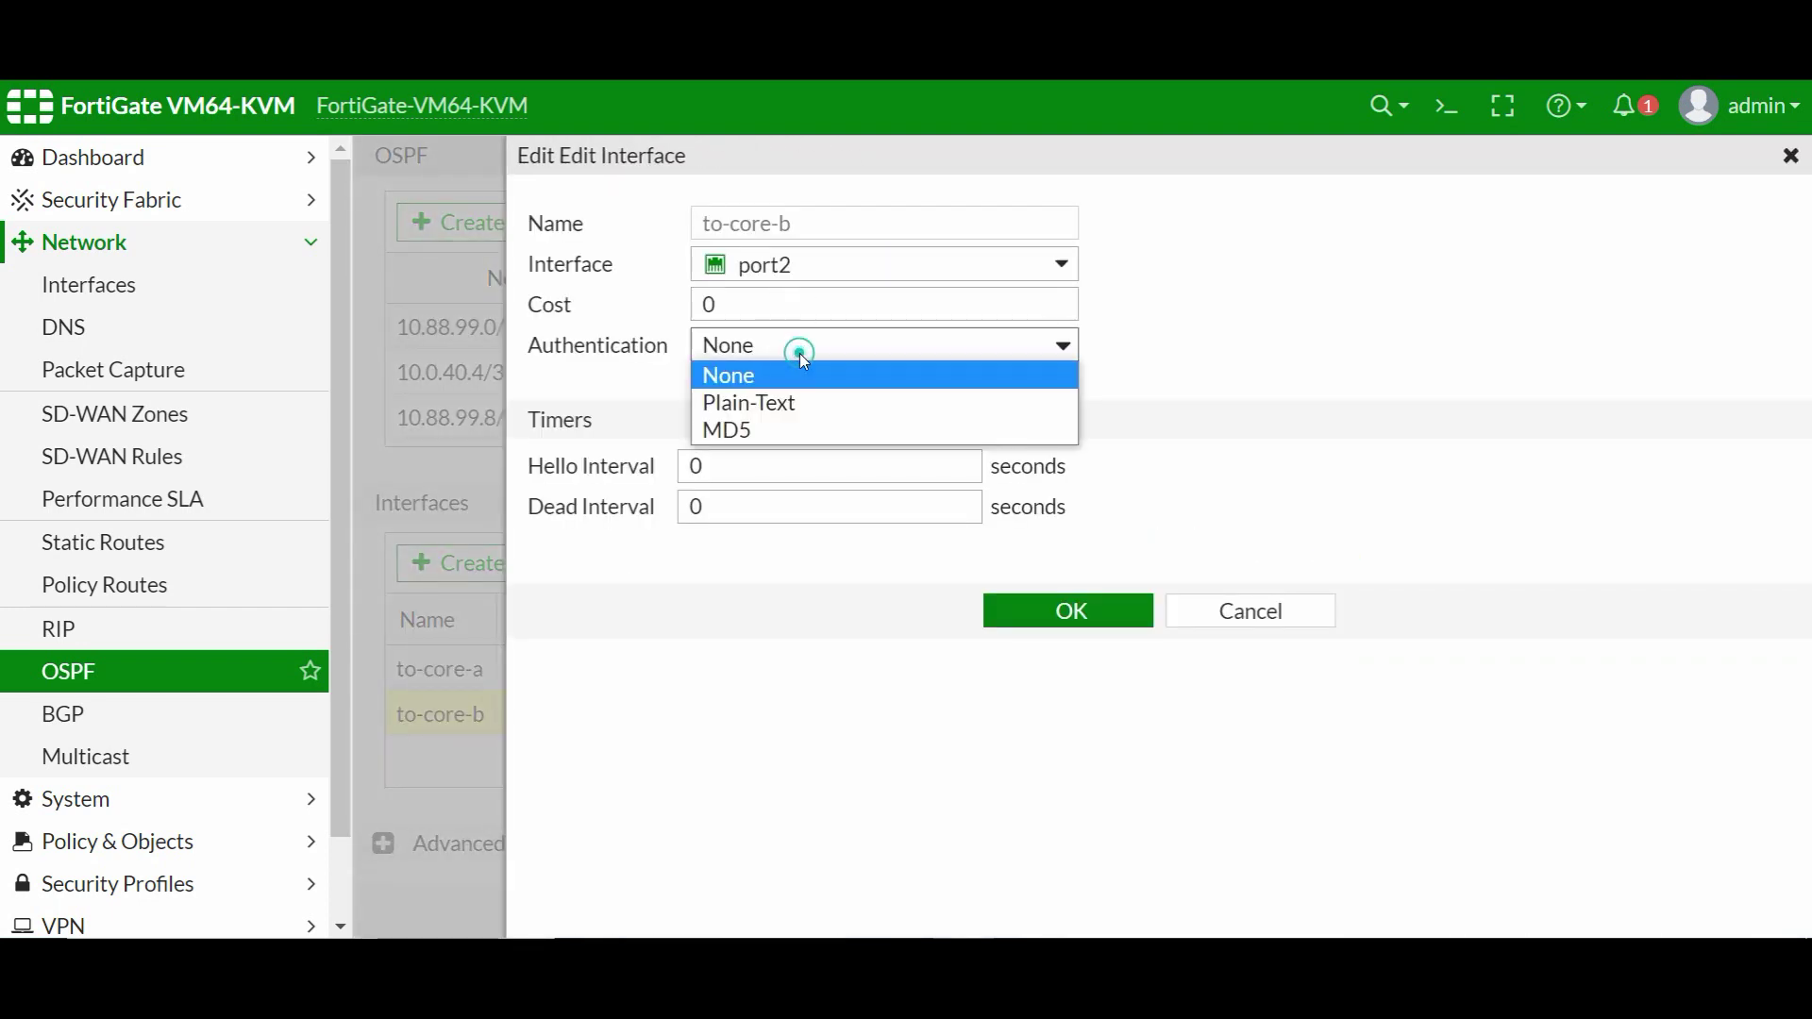
{"action": "left_click", "coordinate": [767, 432]}
- Add MD5 key ID 1 with its key for to-core-b, save the interface, and apply OSPF settings
{"action": "left_click", "coordinate": [798, 404]}
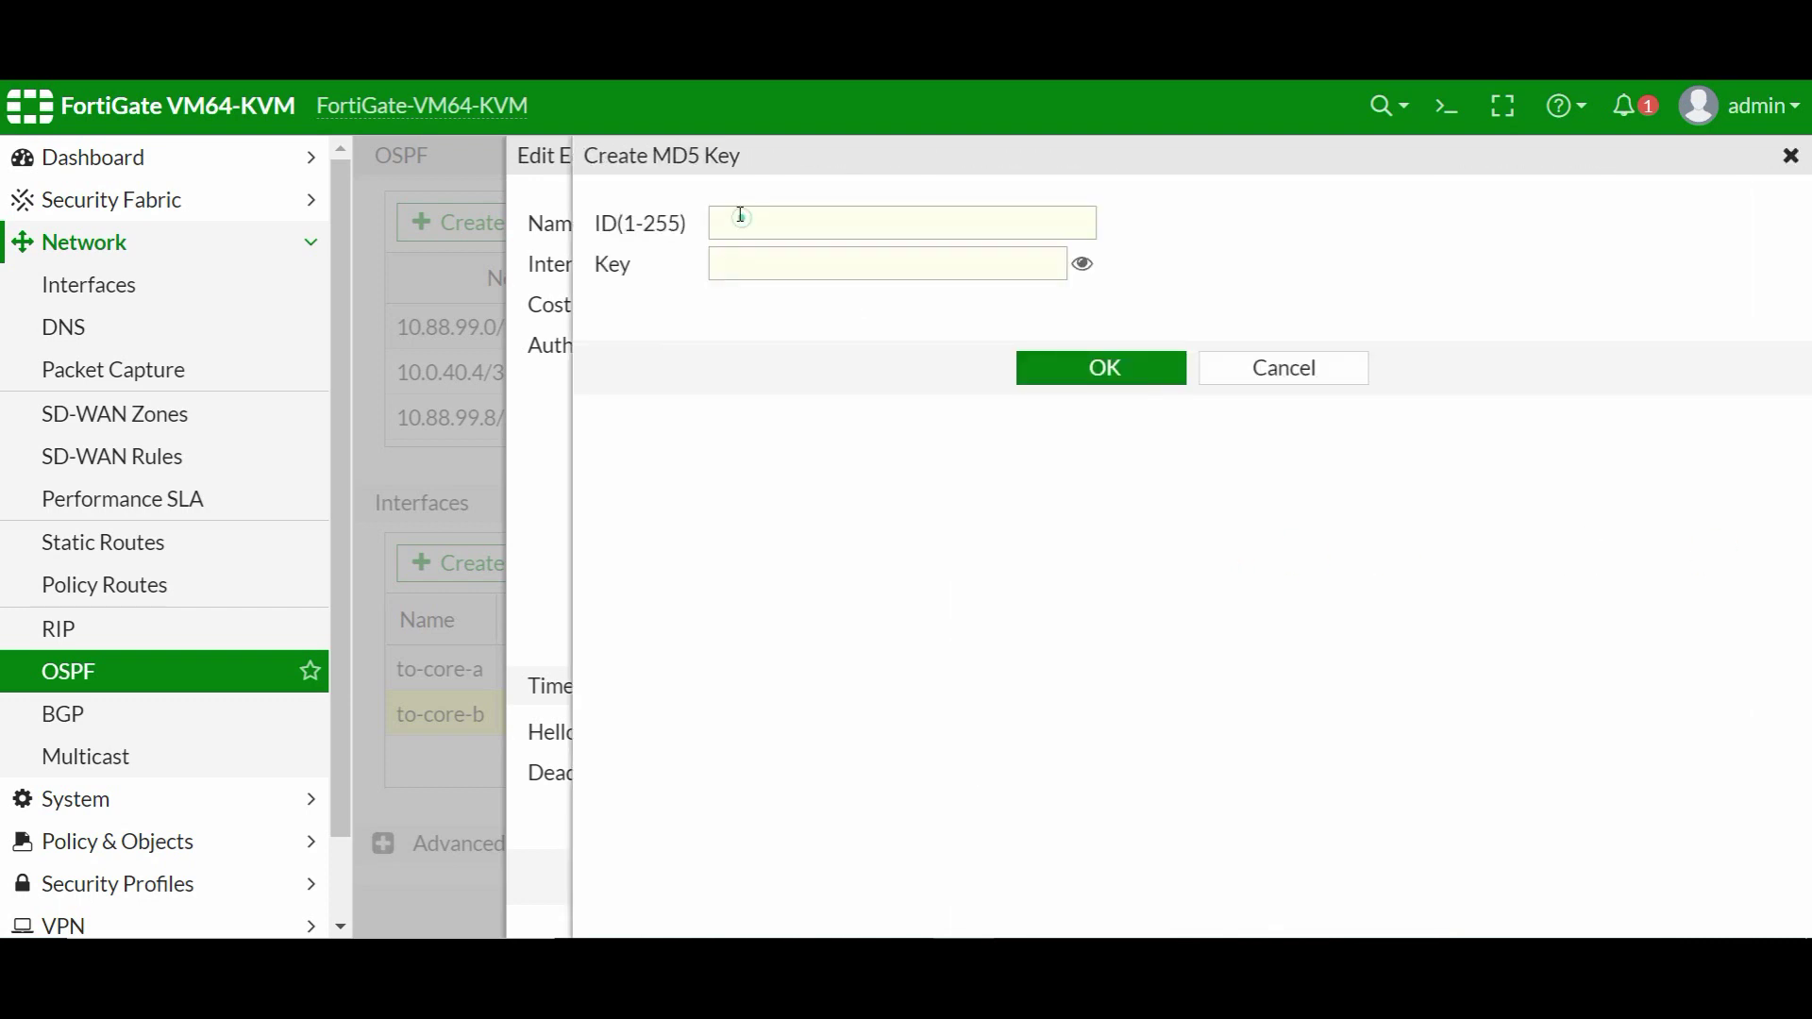
{"action": "left_click", "coordinate": [740, 216]}
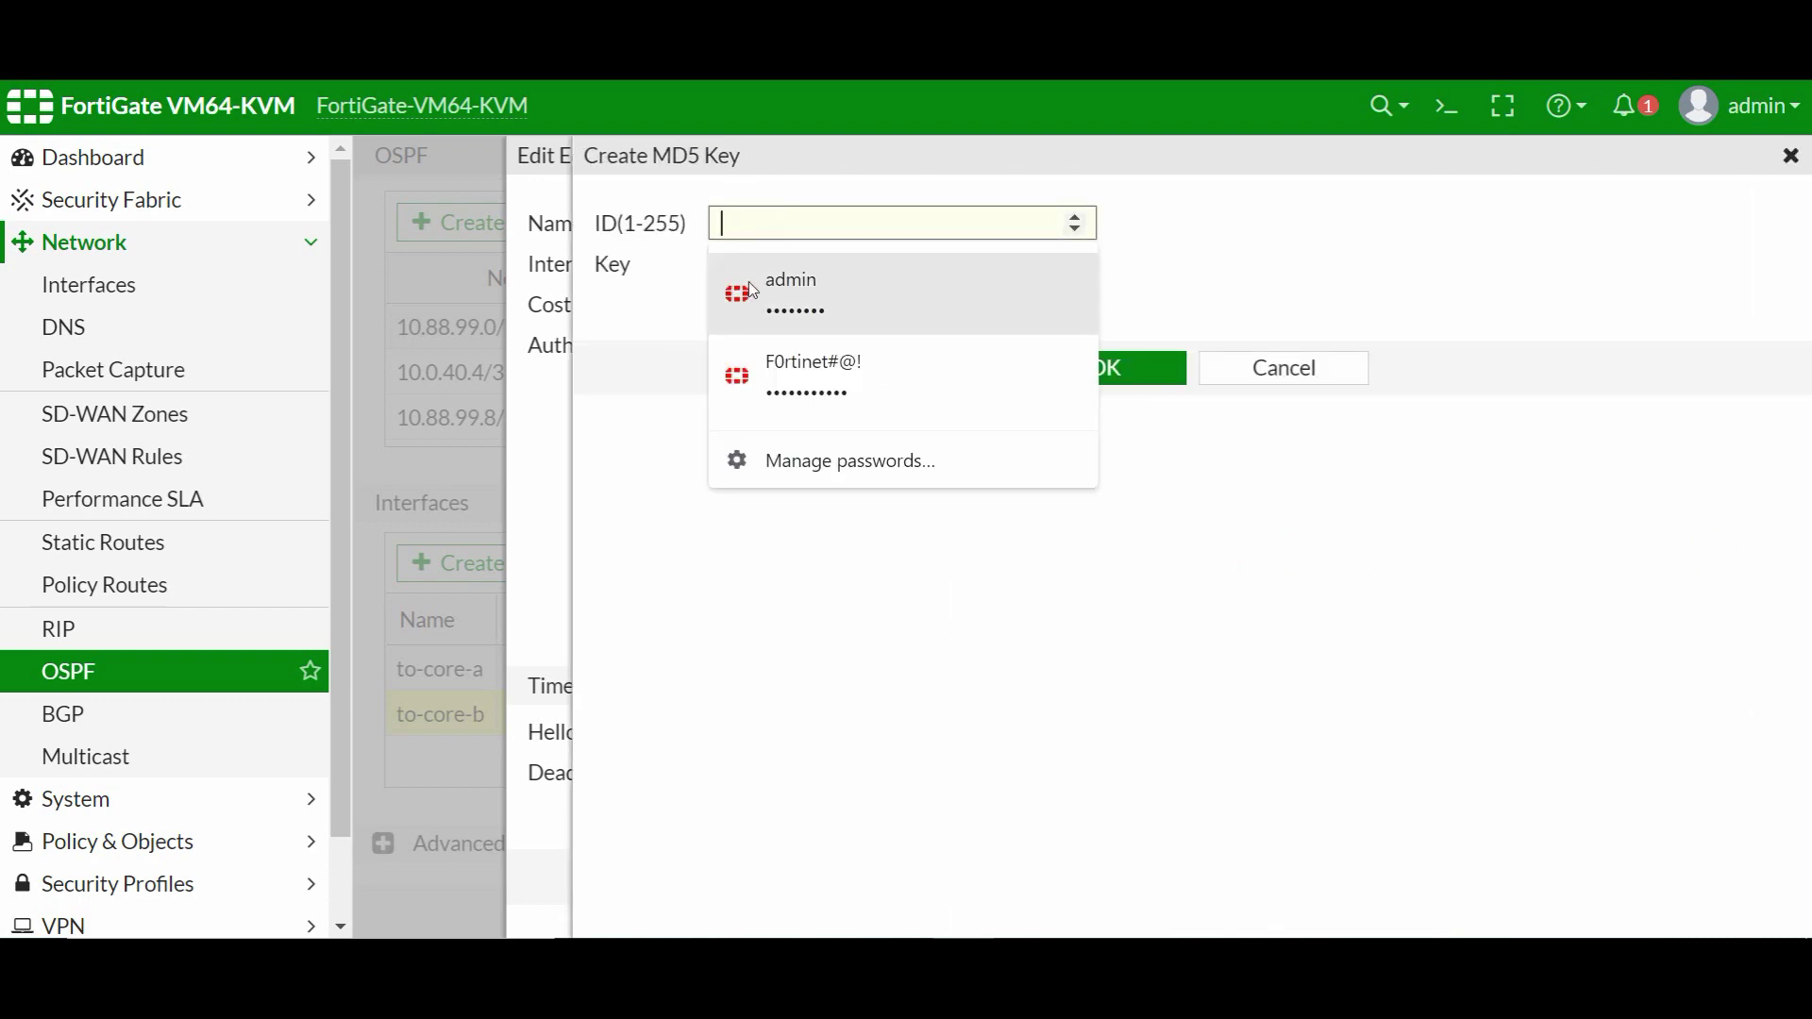
{"action": "type", "text": "1"}
{"action": "left_click", "coordinate": [964, 261]}
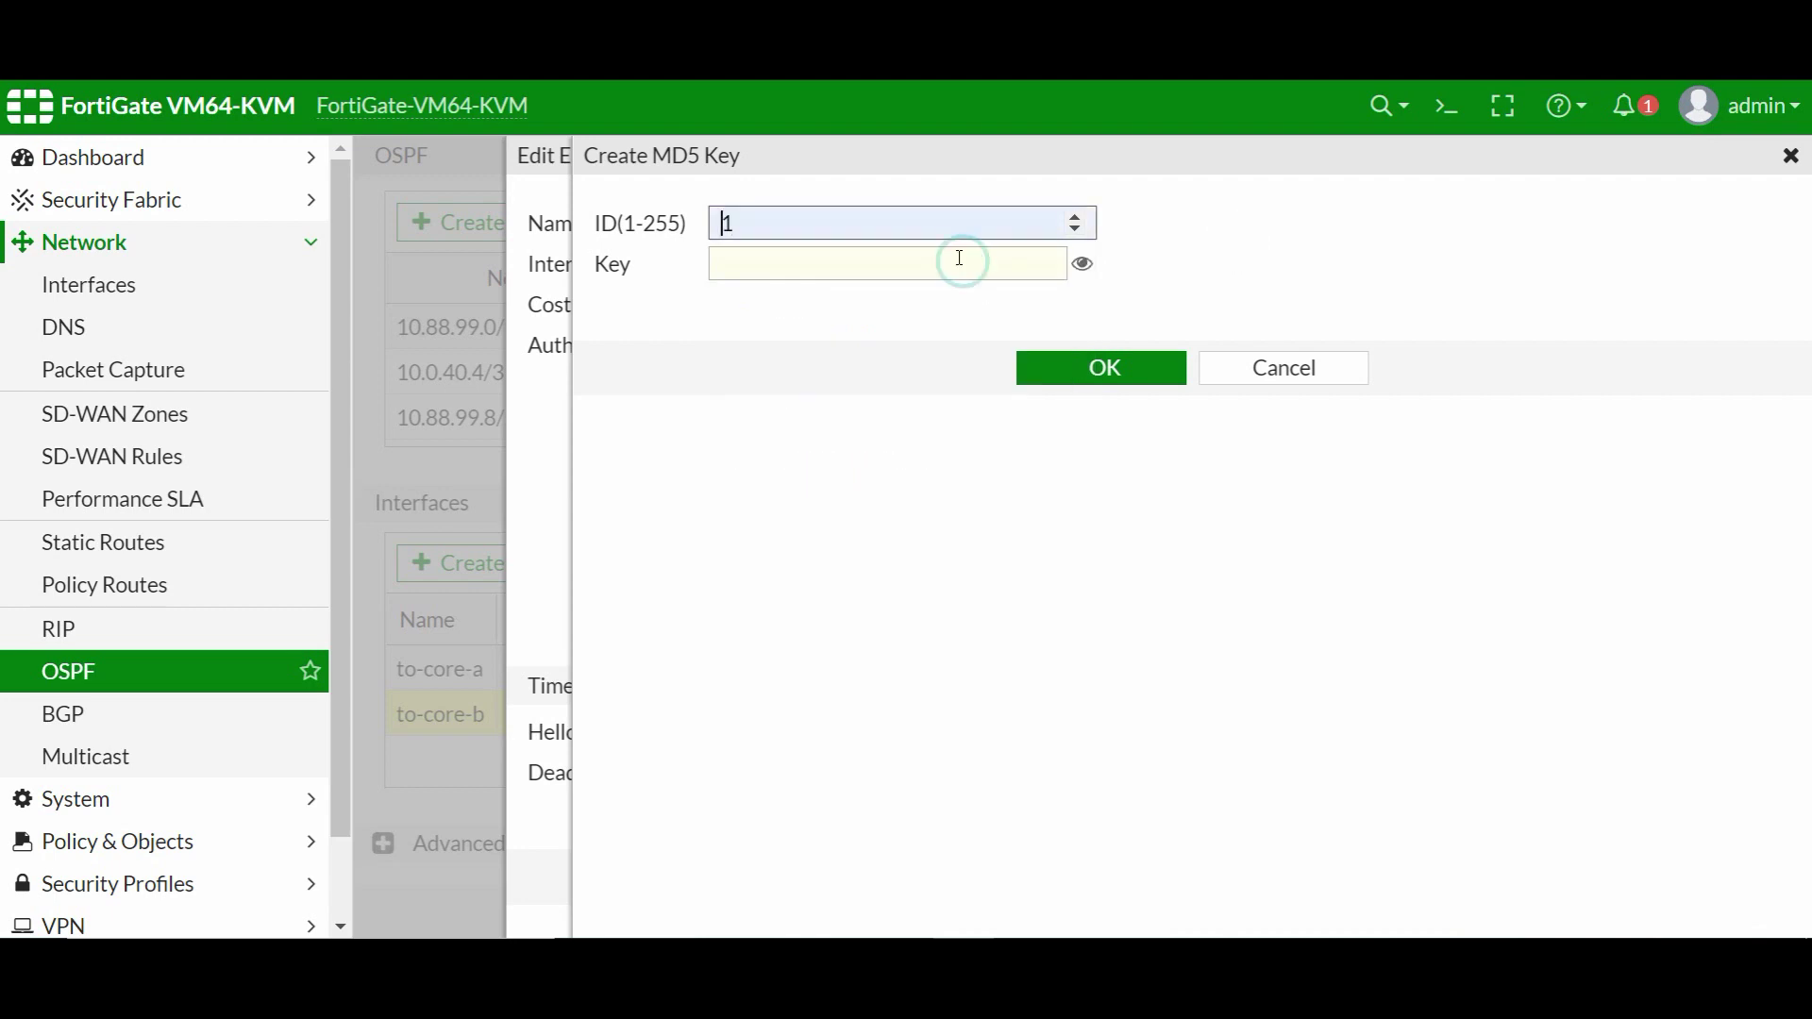
{"action": "left_click", "coordinate": [908, 265]}
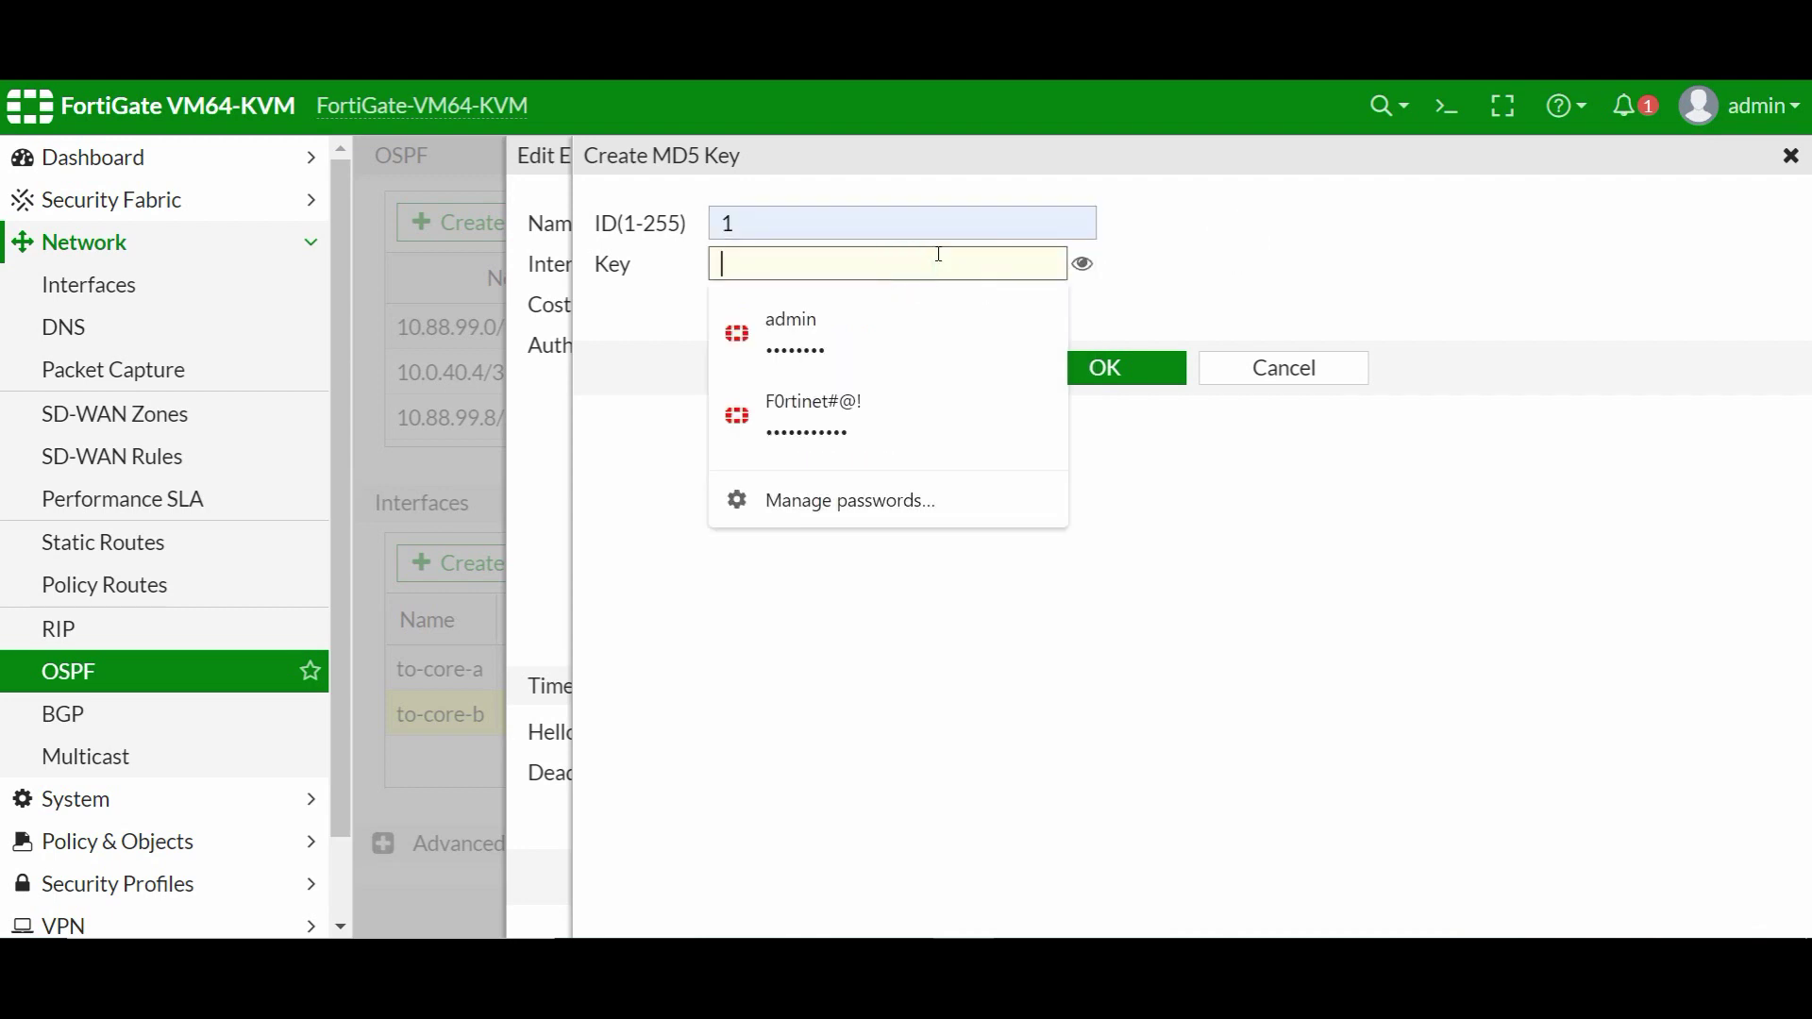
{"action": "type", "text": "fortinet"}
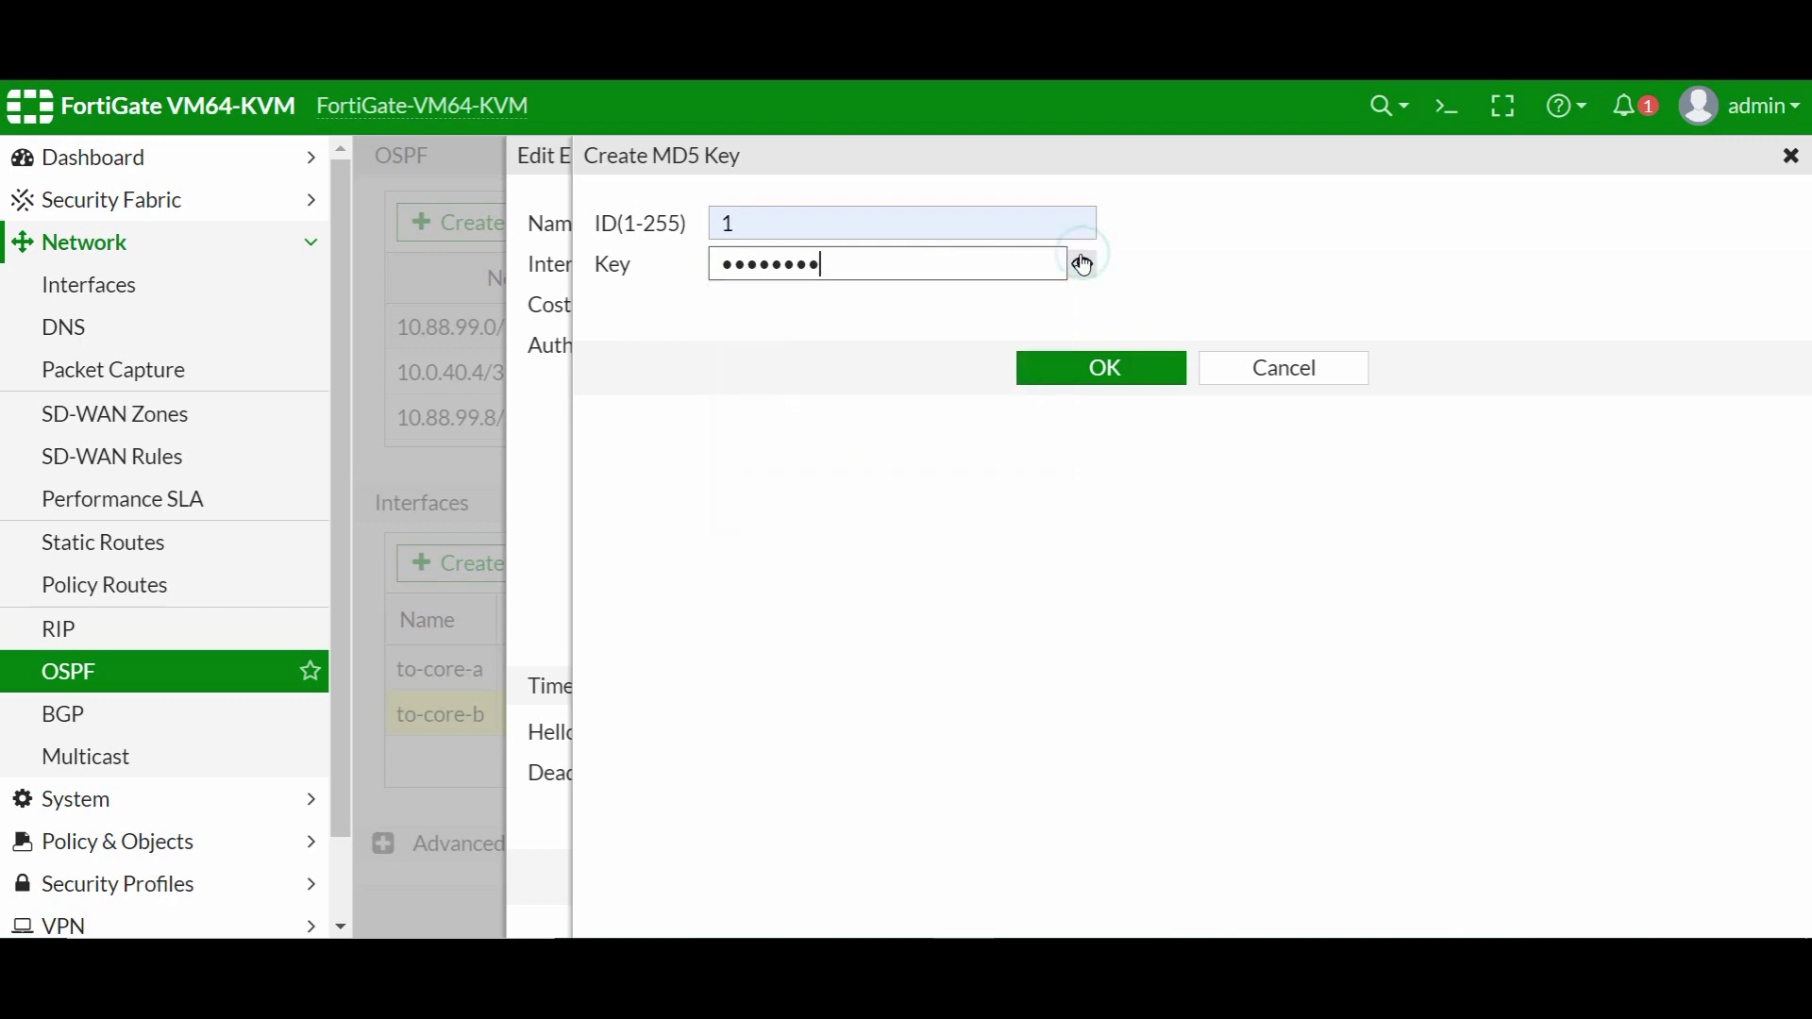
{"action": "left_click", "coordinate": [1082, 266]}
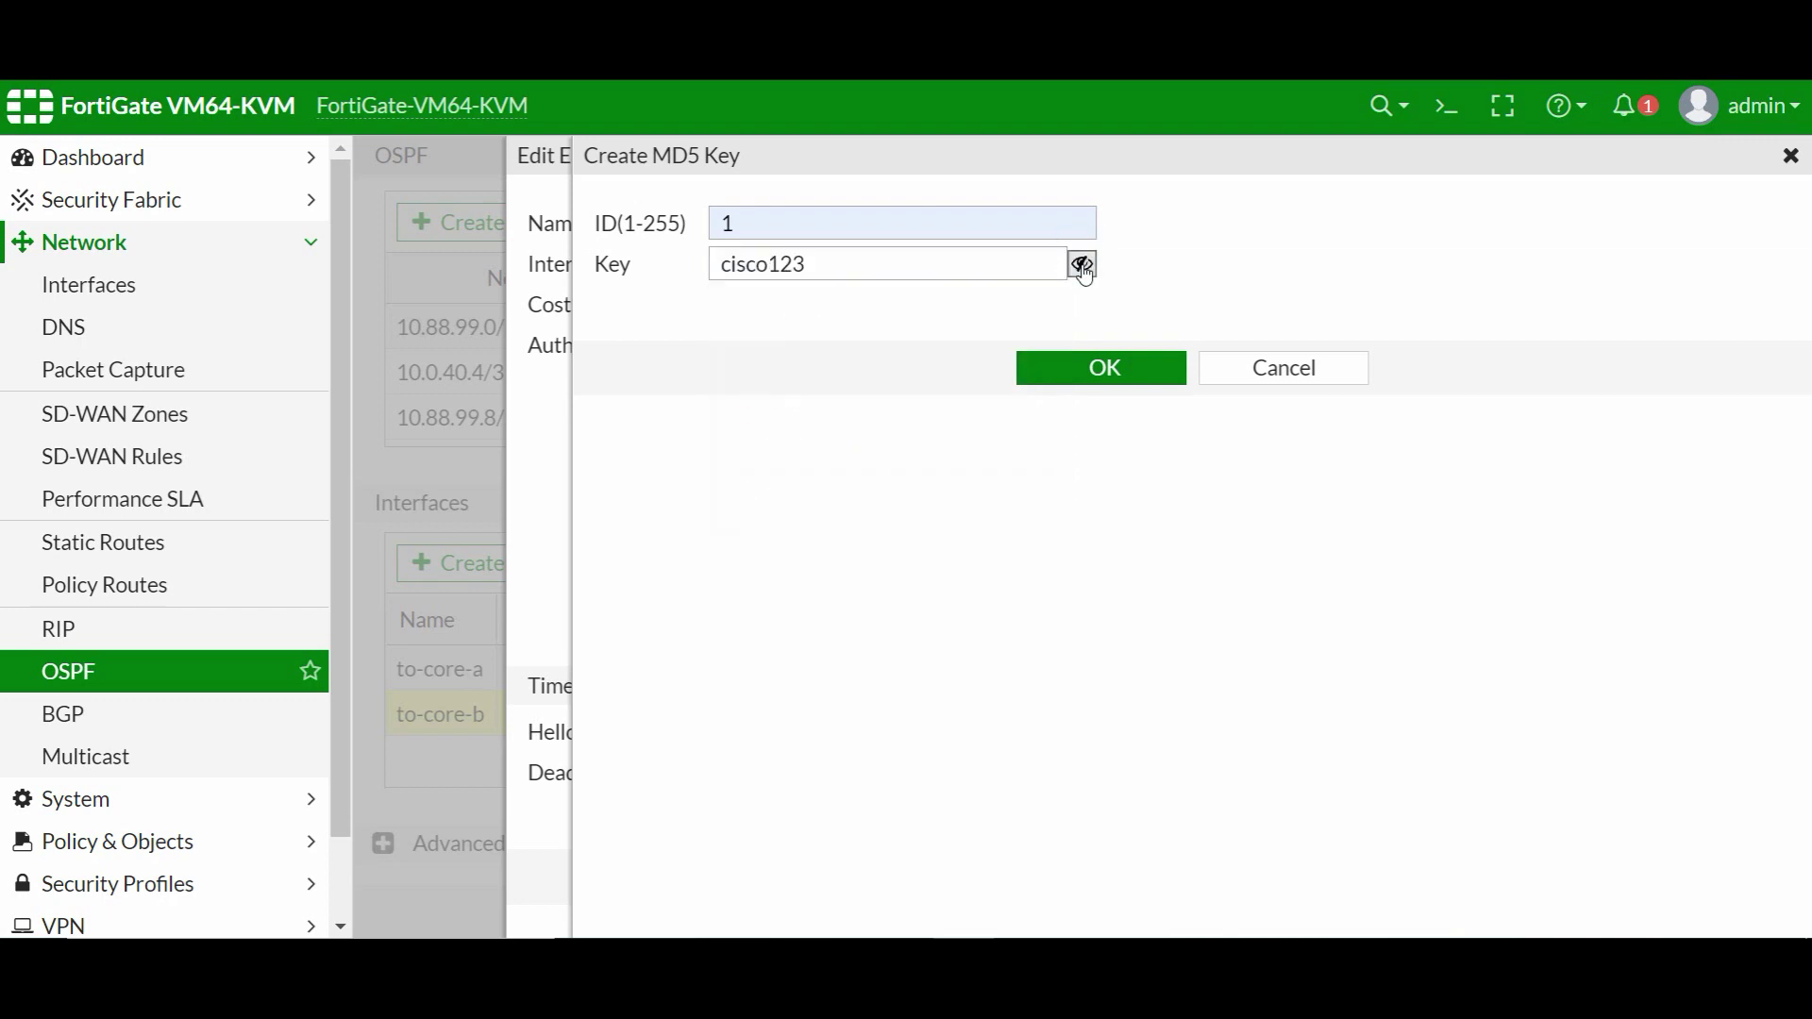
{"action": "left_click", "coordinate": [1104, 368]}
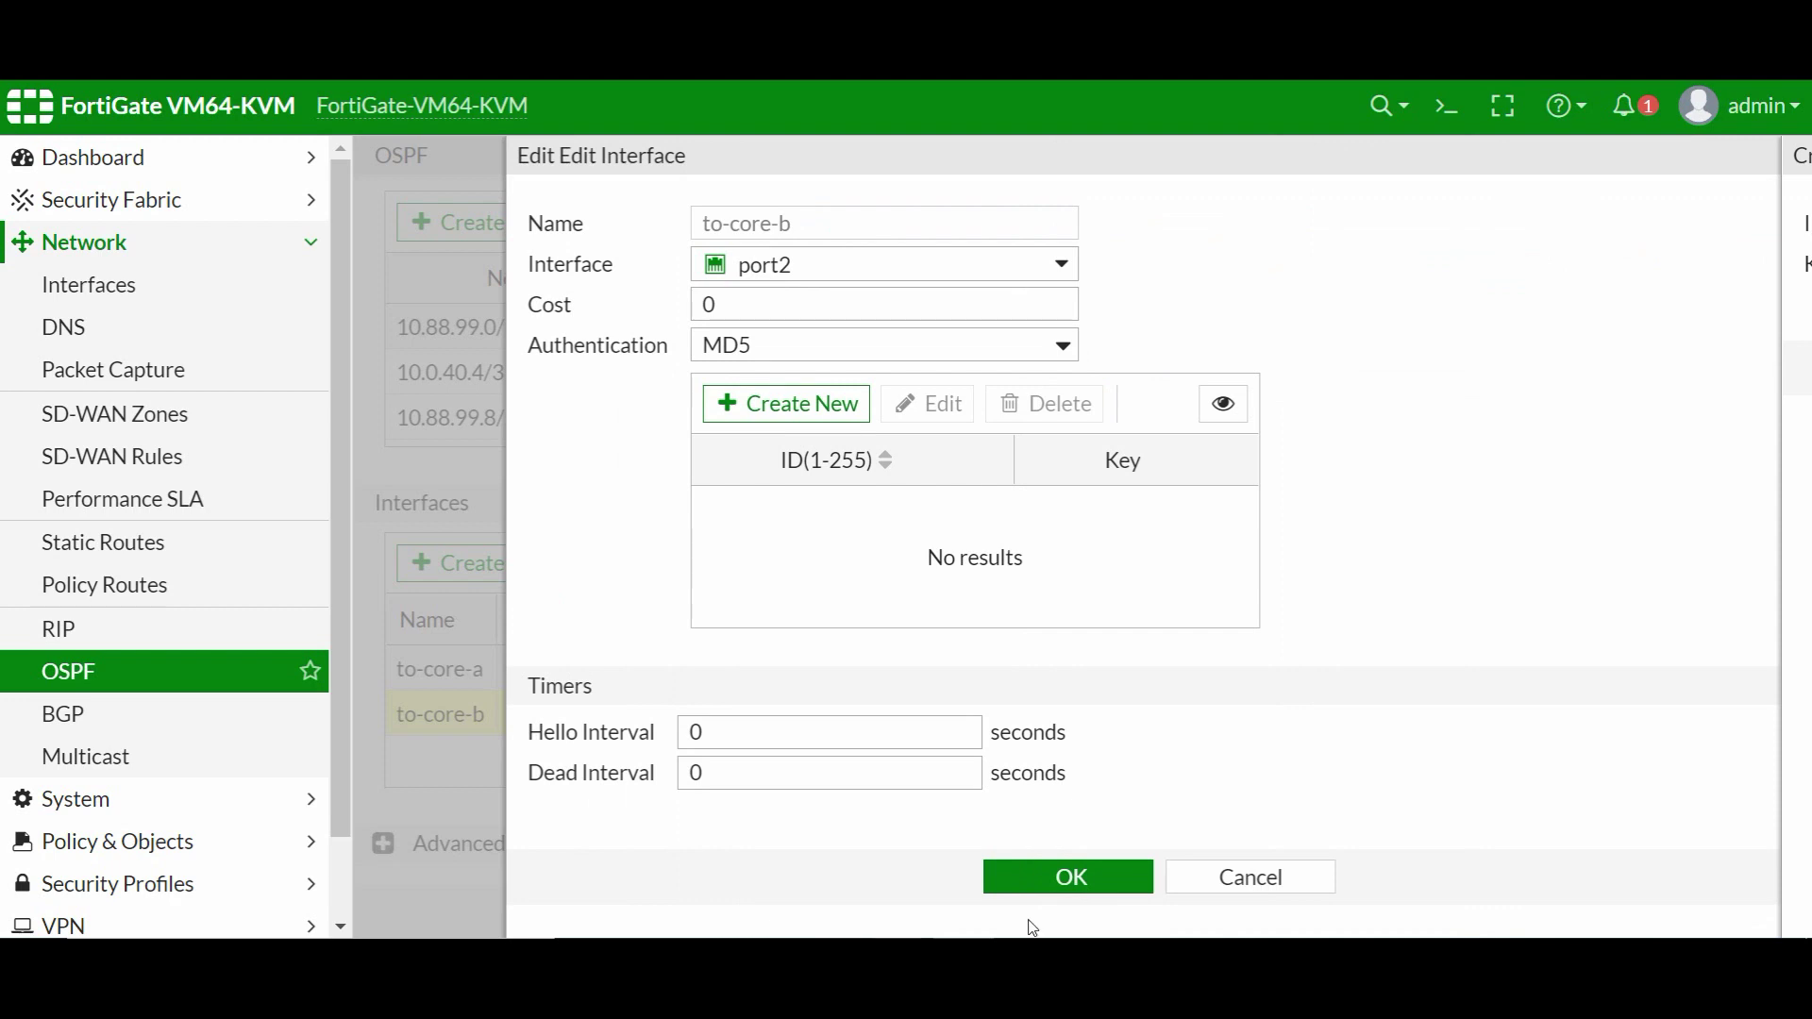
{"action": "left_click", "coordinate": [1059, 880]}
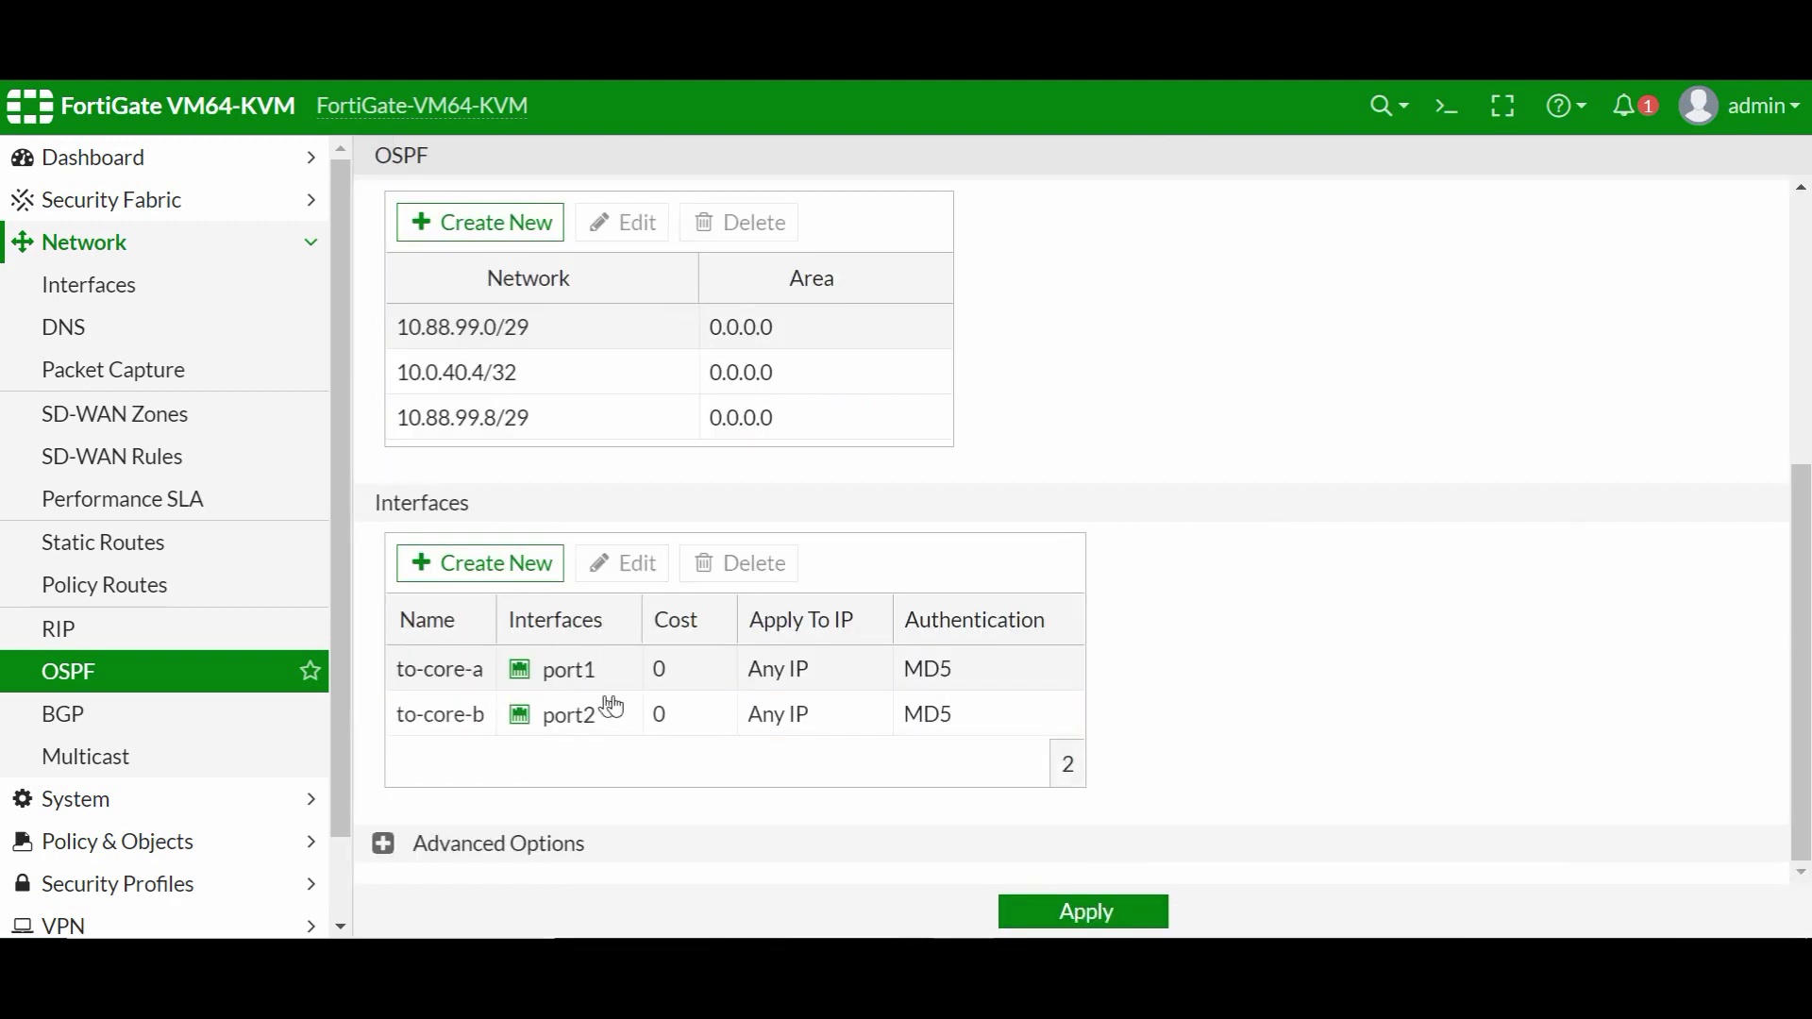
{"action": "left_click", "coordinate": [1112, 912]}
- On Fortinet5, stop the packet capture and show the config router ospf / ospf-interface listing
{"action": "mouse_move", "coordinate": [838, 935]}
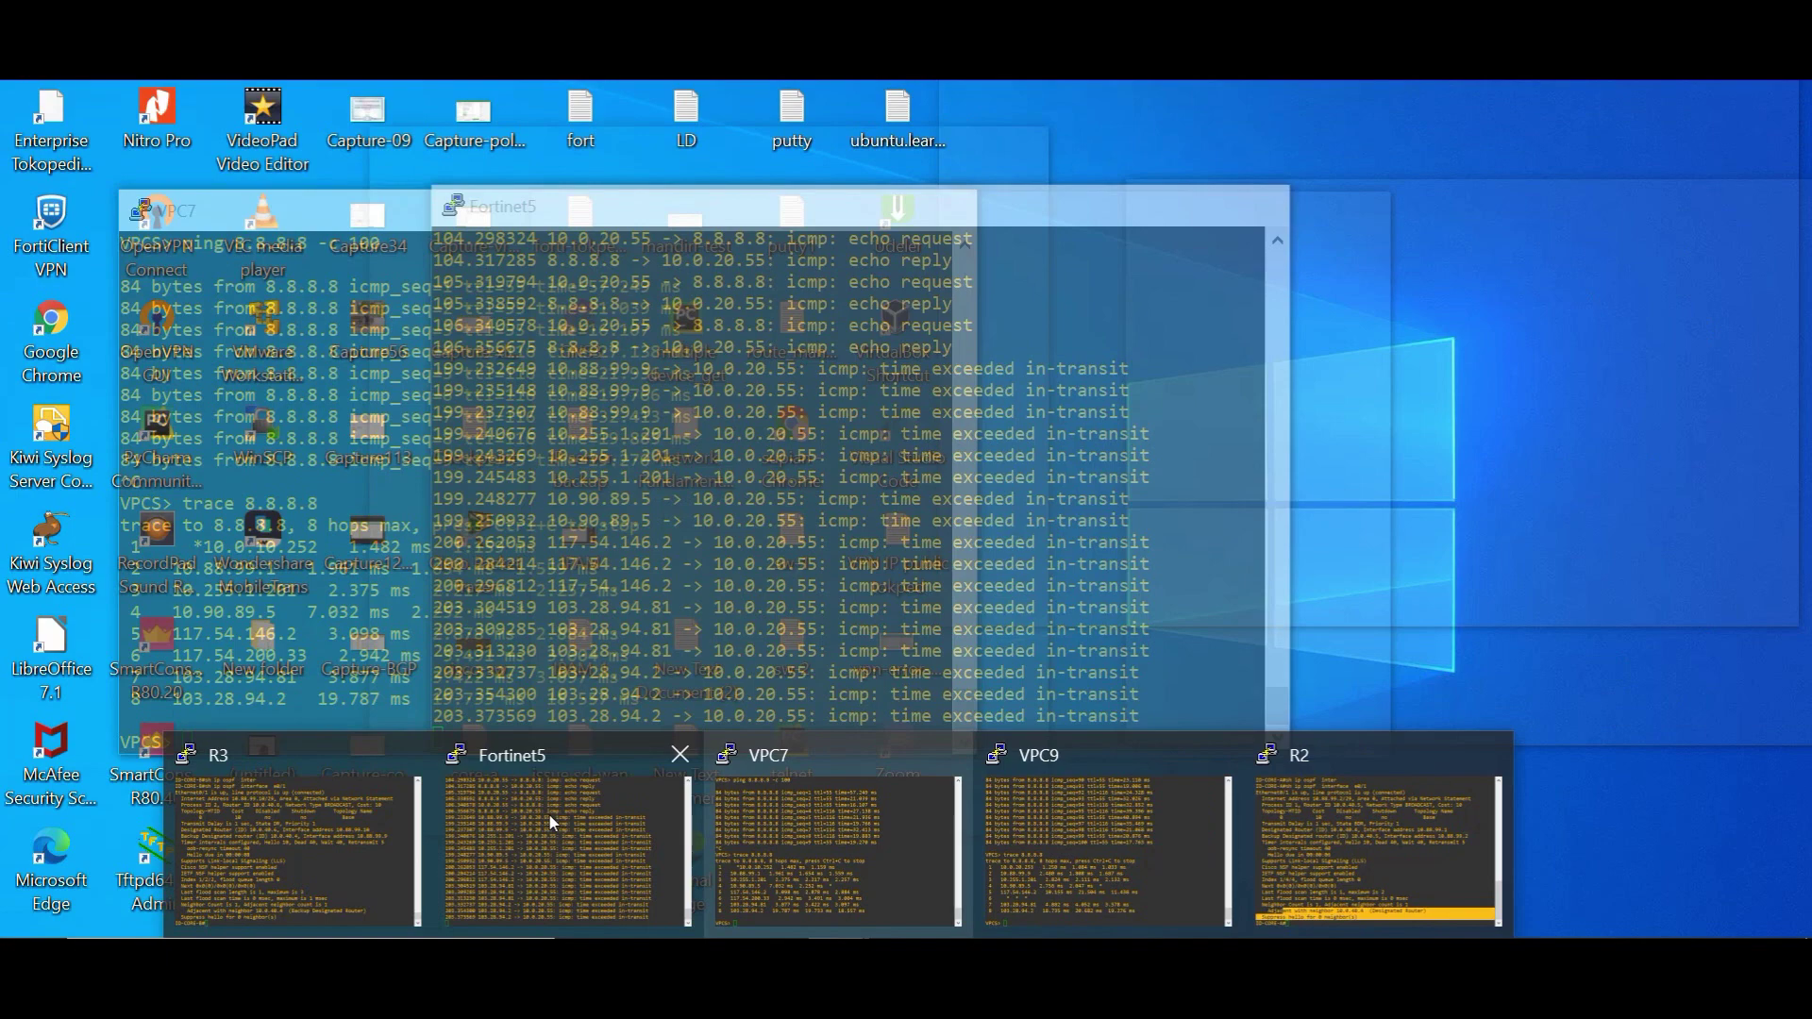
{"action": "left_click", "coordinate": [557, 830]}
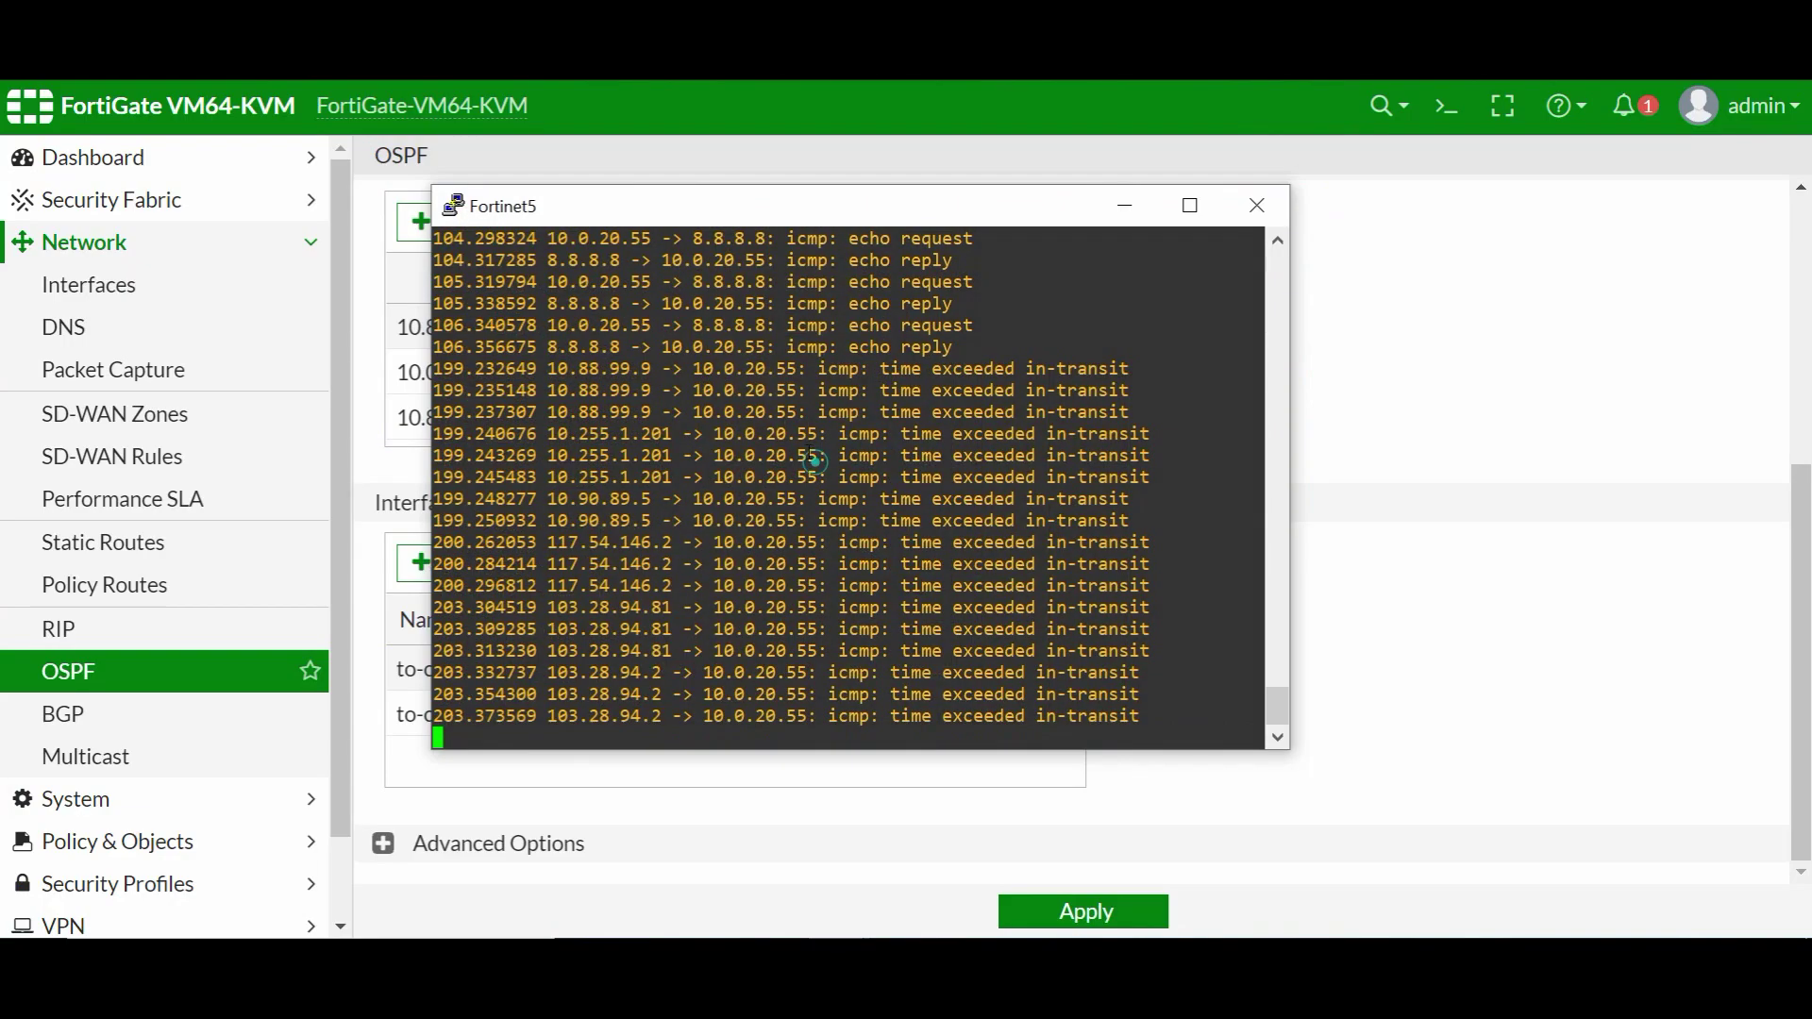
{"action": "key", "text": "ctrl+c"}
{"action": "key", "text": "Return"}
{"action": "key", "text": "Return"}
{"action": "key", "text": "Return"}
{"action": "key", "text": "Return"}
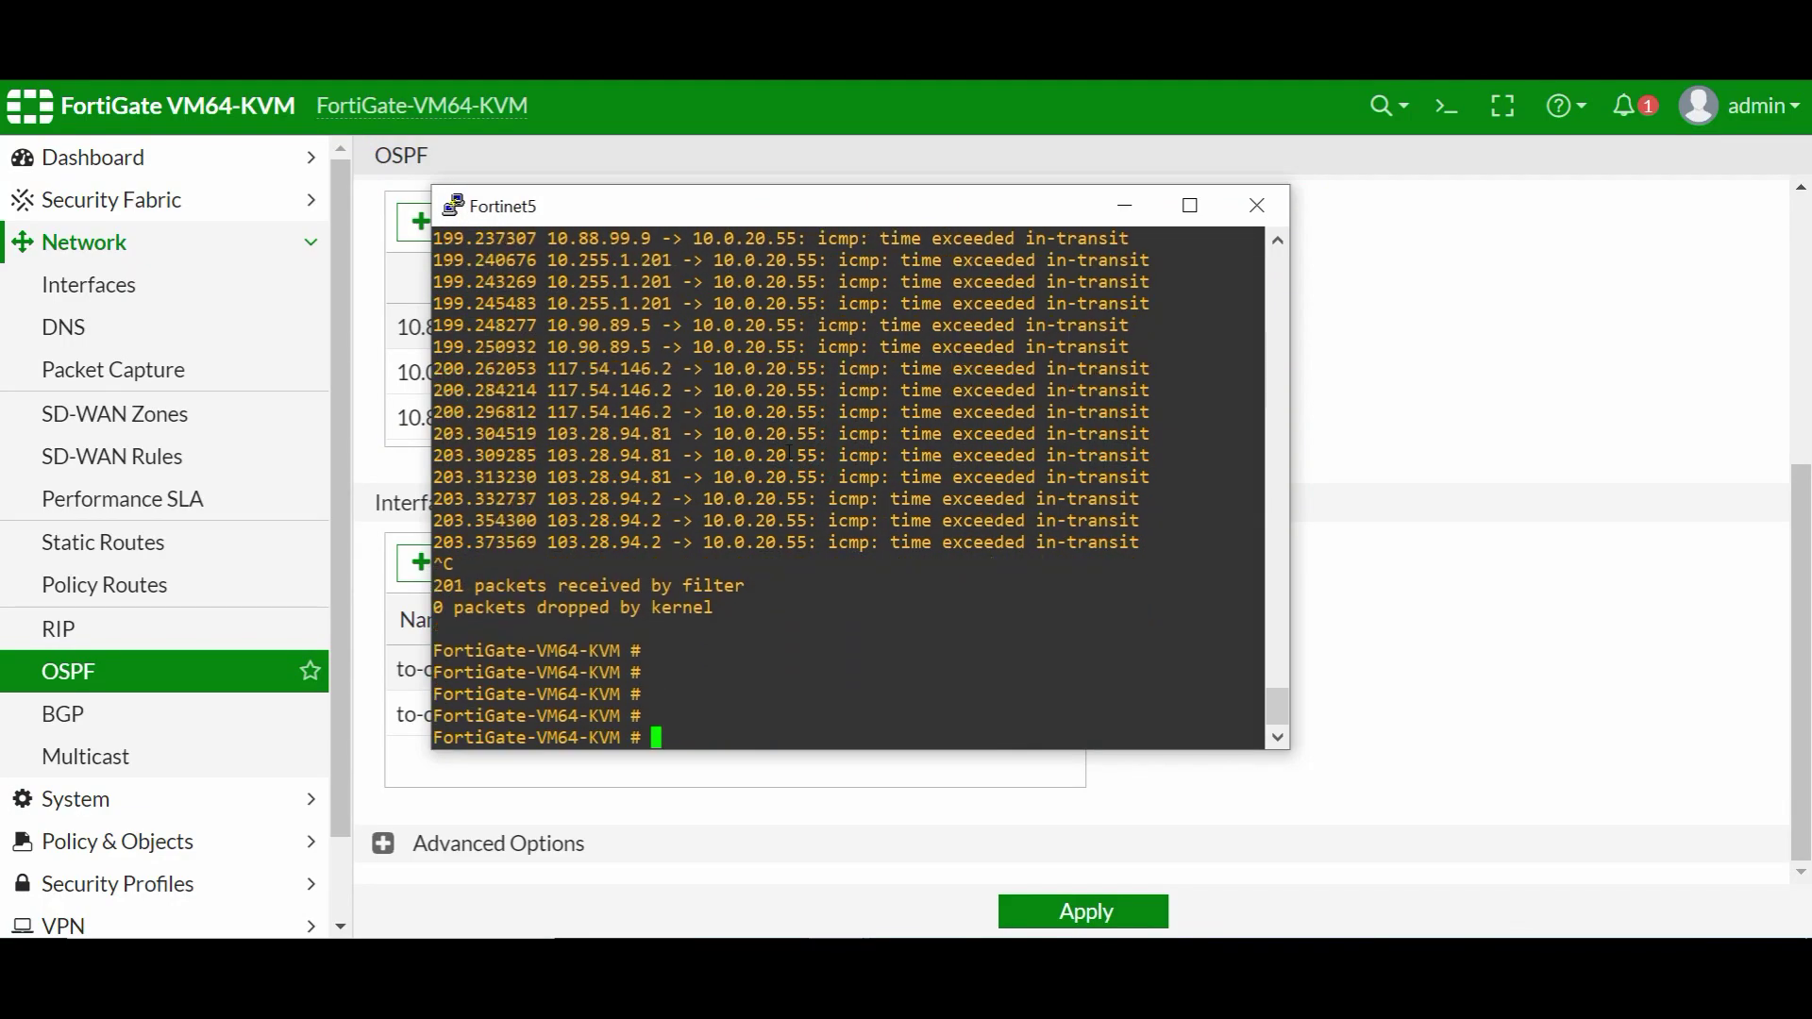
{"action": "type", "text": "config  router  ospf"}
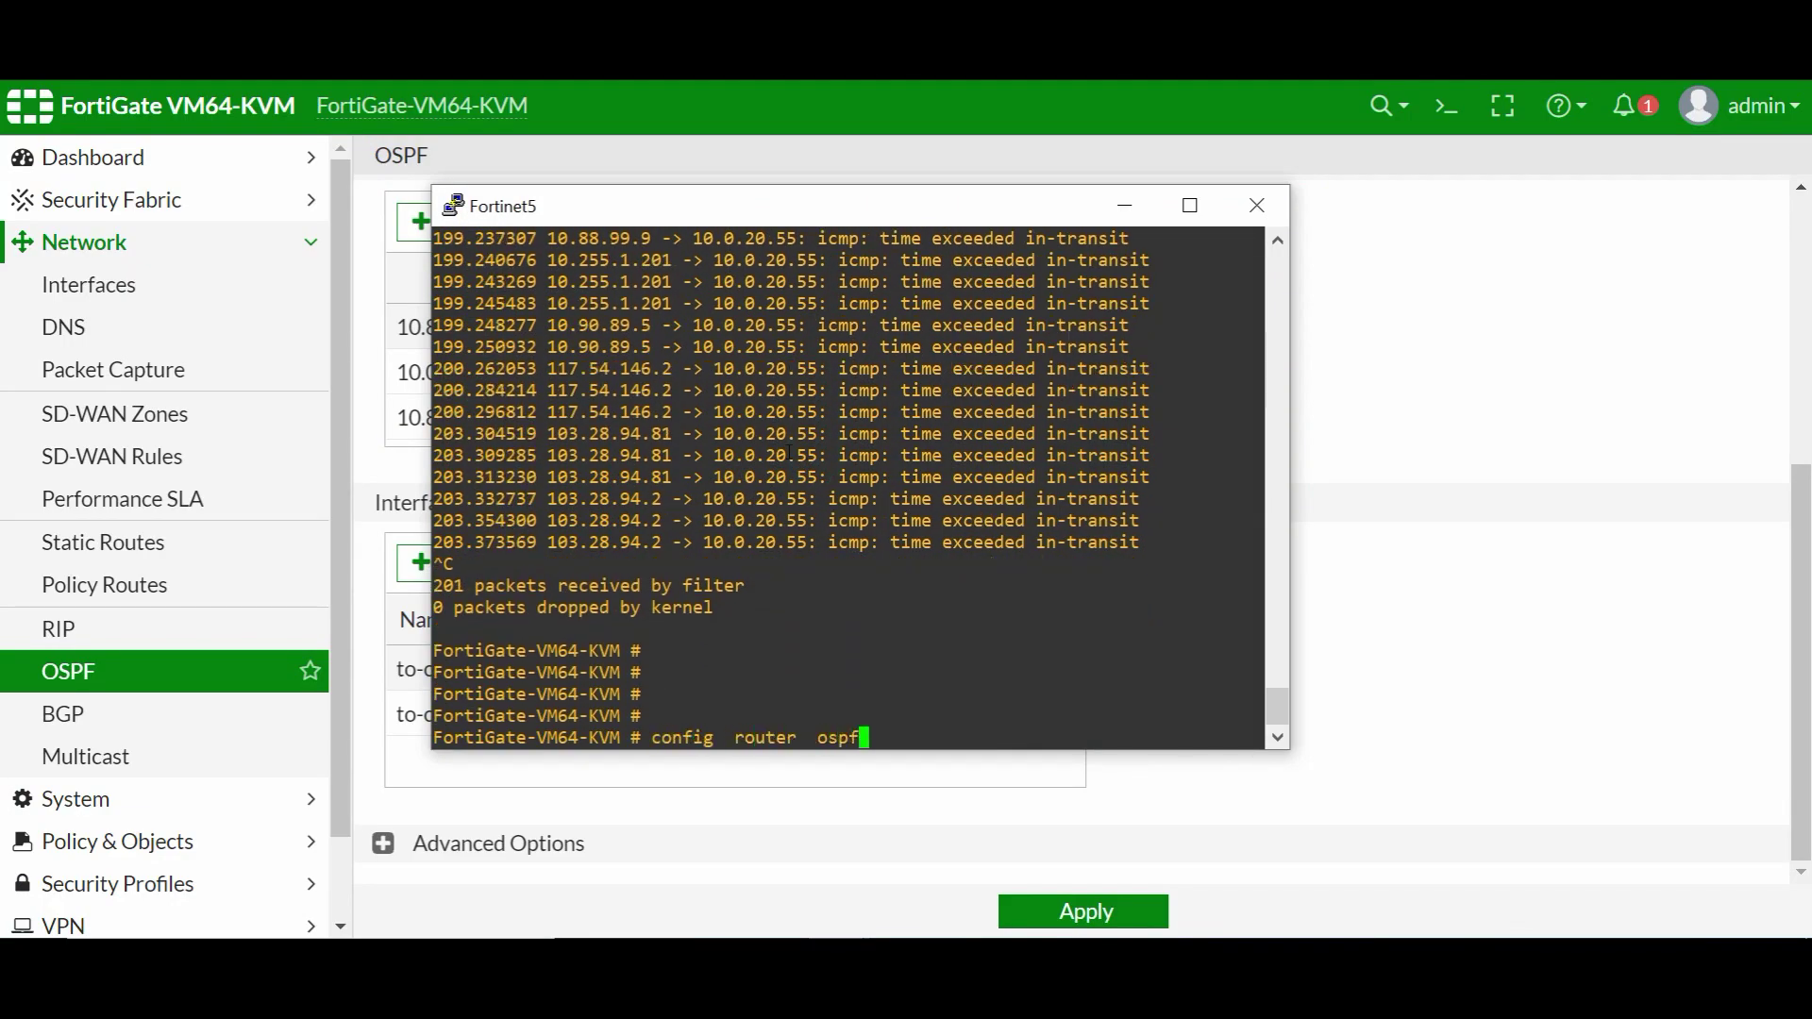
{"action": "key", "text": "Return"}
{"action": "key", "text": "Return"}
{"action": "key", "text": "Return"}
{"action": "key", "text": "Return"}
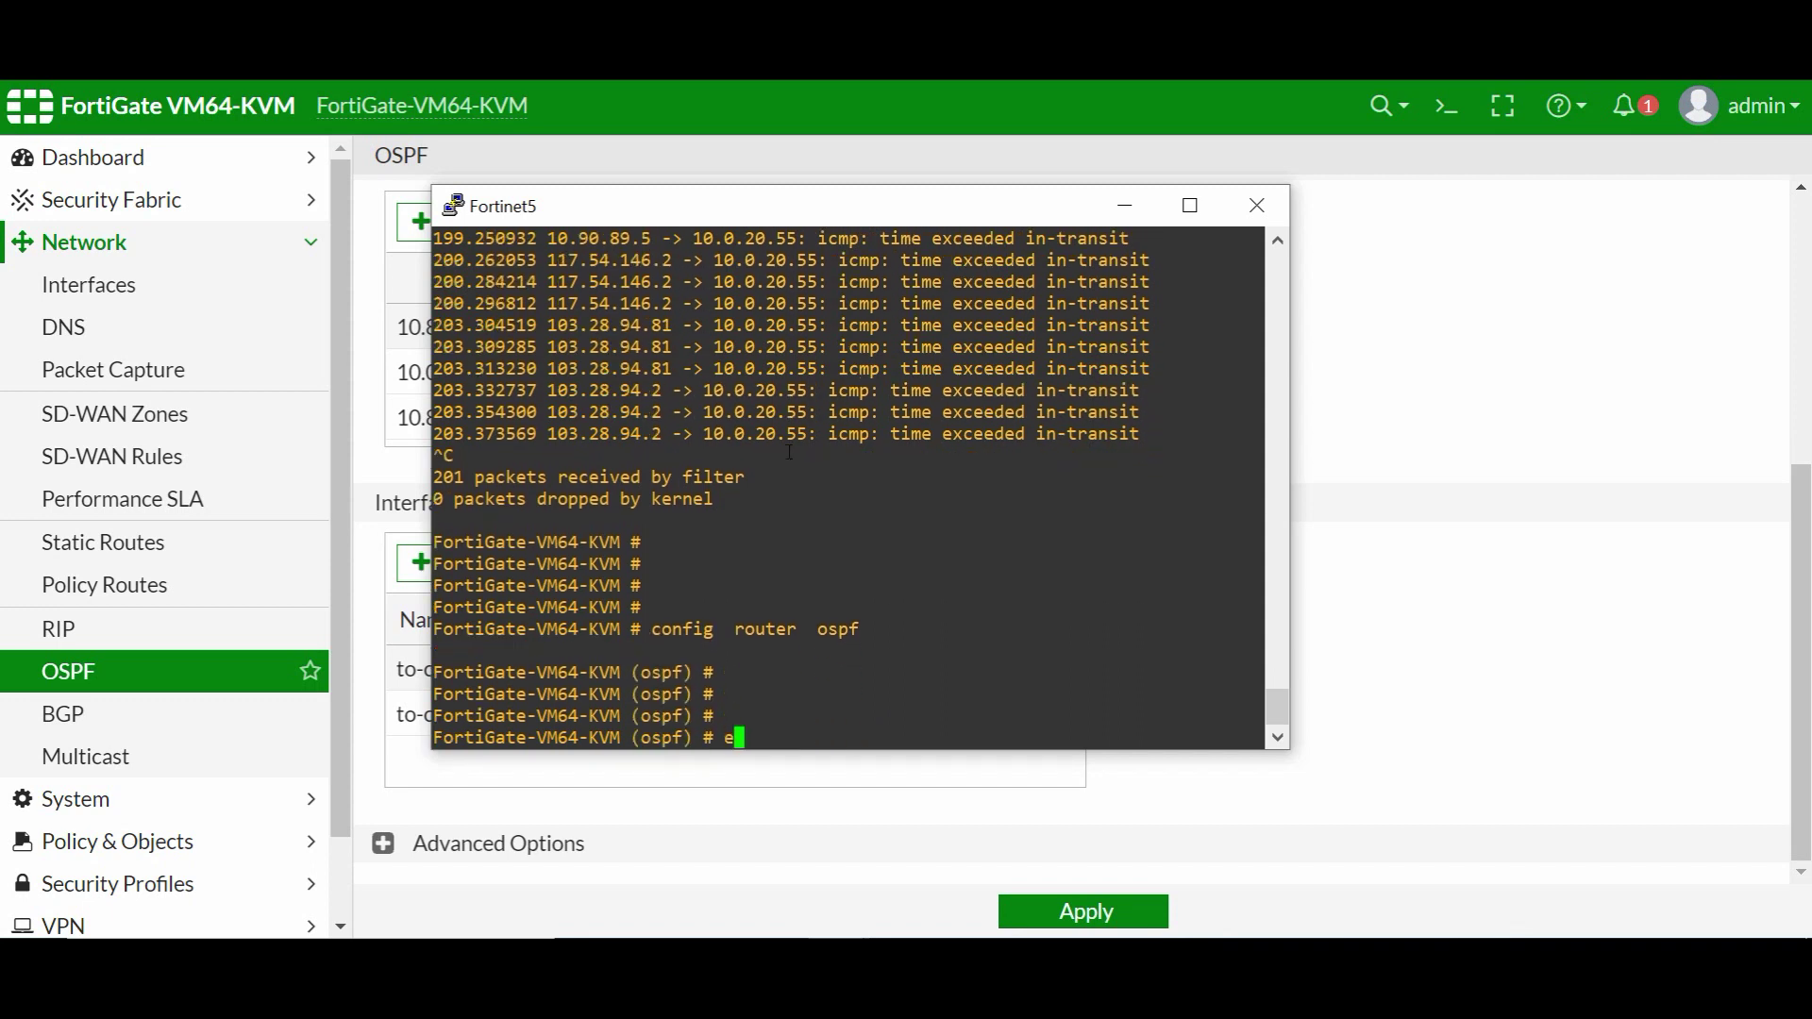
{"action": "type", "text": "config   ospf-interface"}
{"action": "key", "text": "Return"}
{"action": "key", "text": "Return"}
{"action": "key", "text": "Return"}
{"action": "type", "text": "show"}
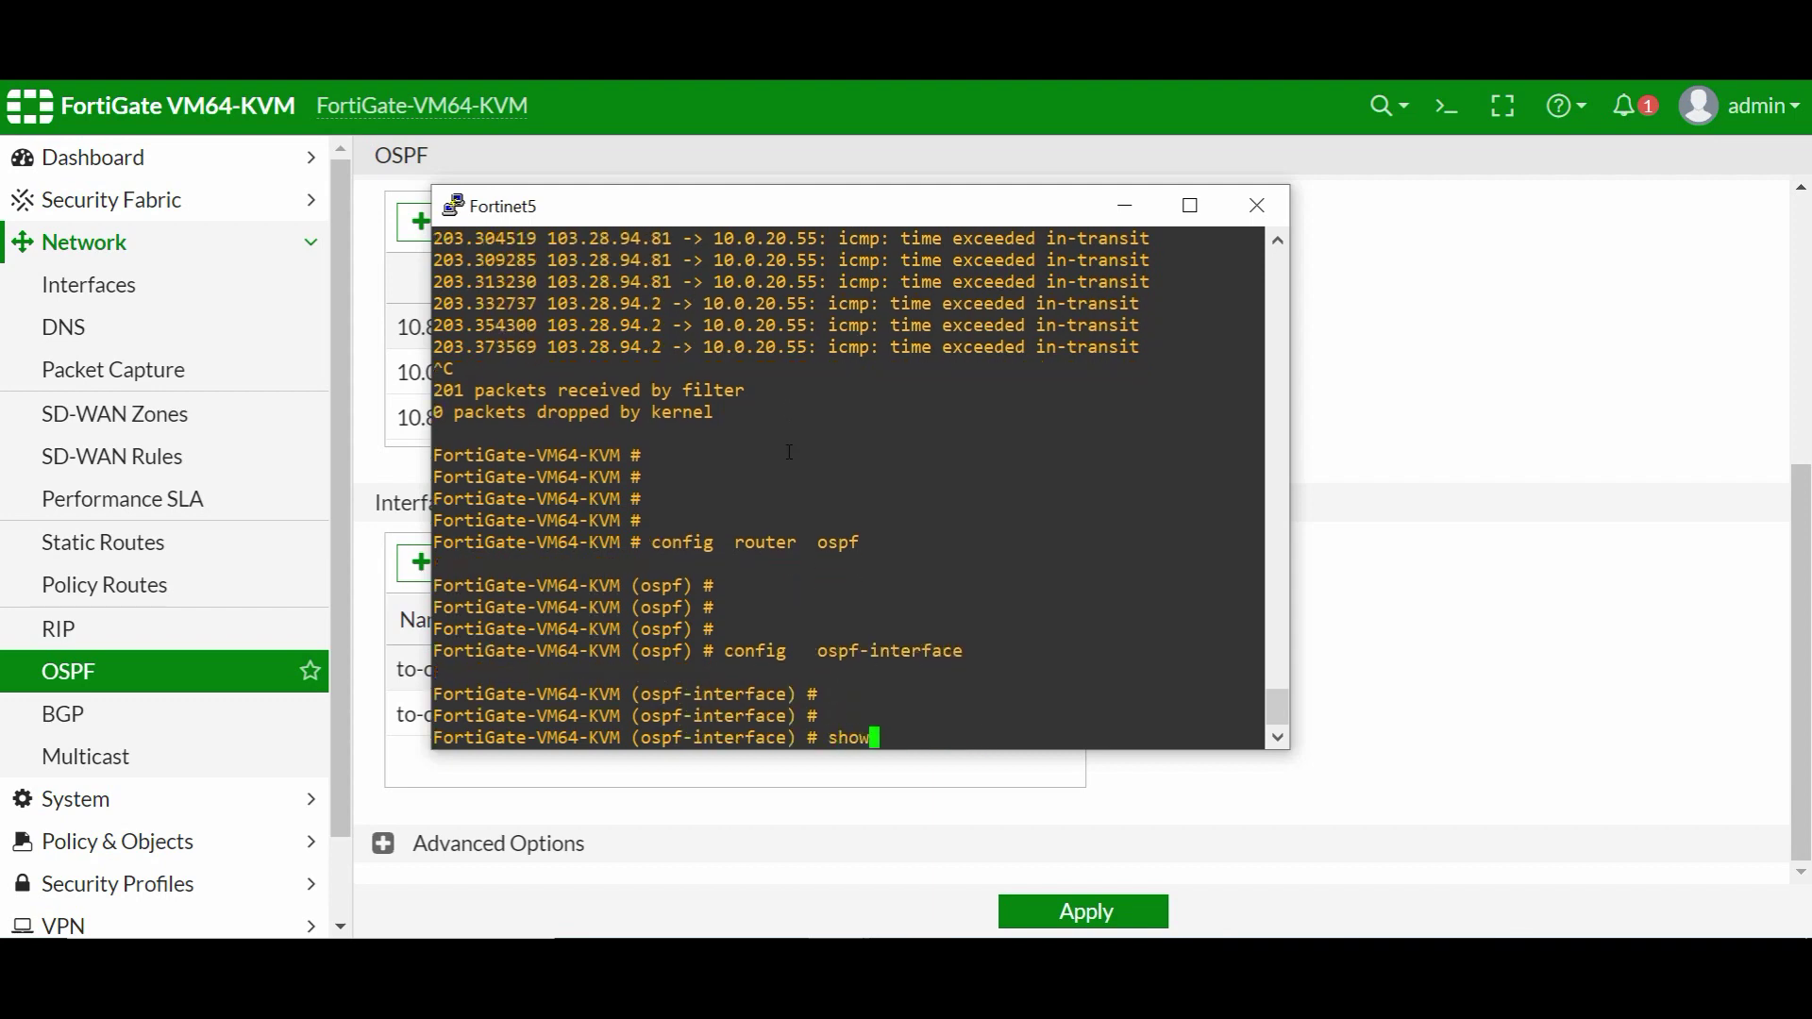
{"action": "key", "text": "Return"}
{"action": "key", "text": "space"}
{"action": "type", "text": "dit"}
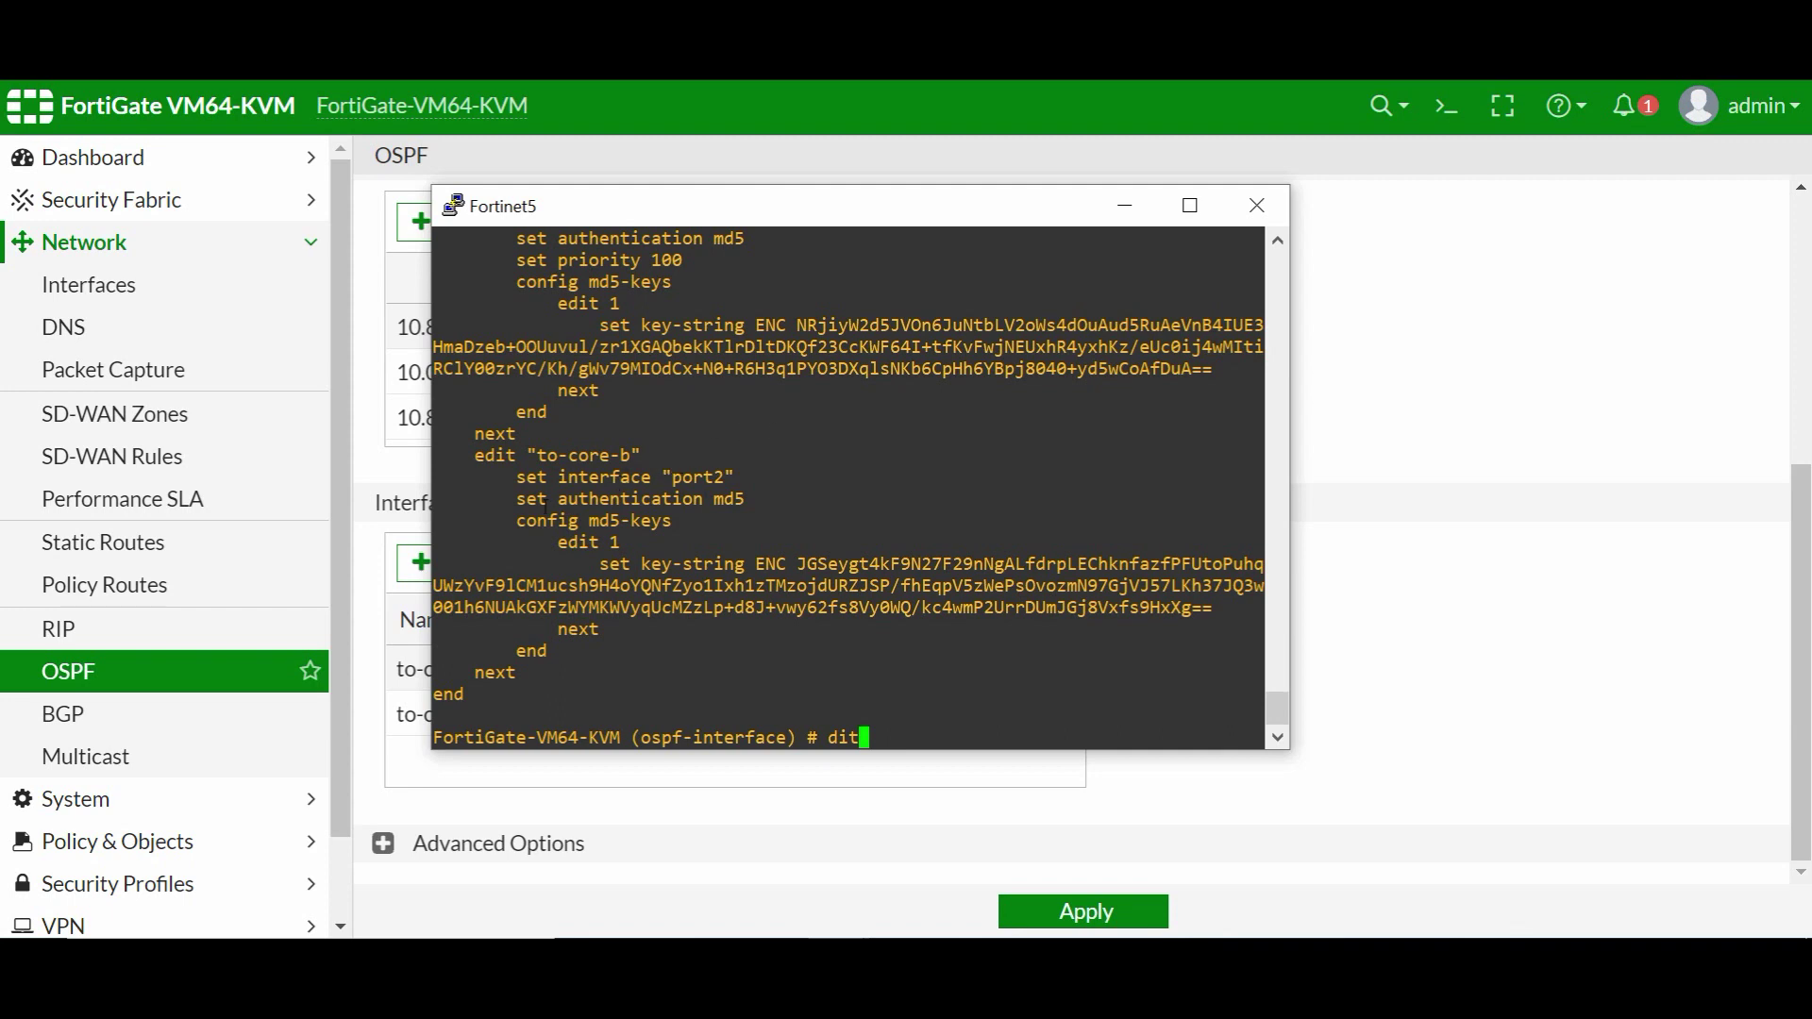
- Highlight to-core-b's port2, md5-keys section and encrypted key, then minimize the console
{"action": "left_click_drag", "start_coordinate": [522, 500], "coordinate": [736, 477]}
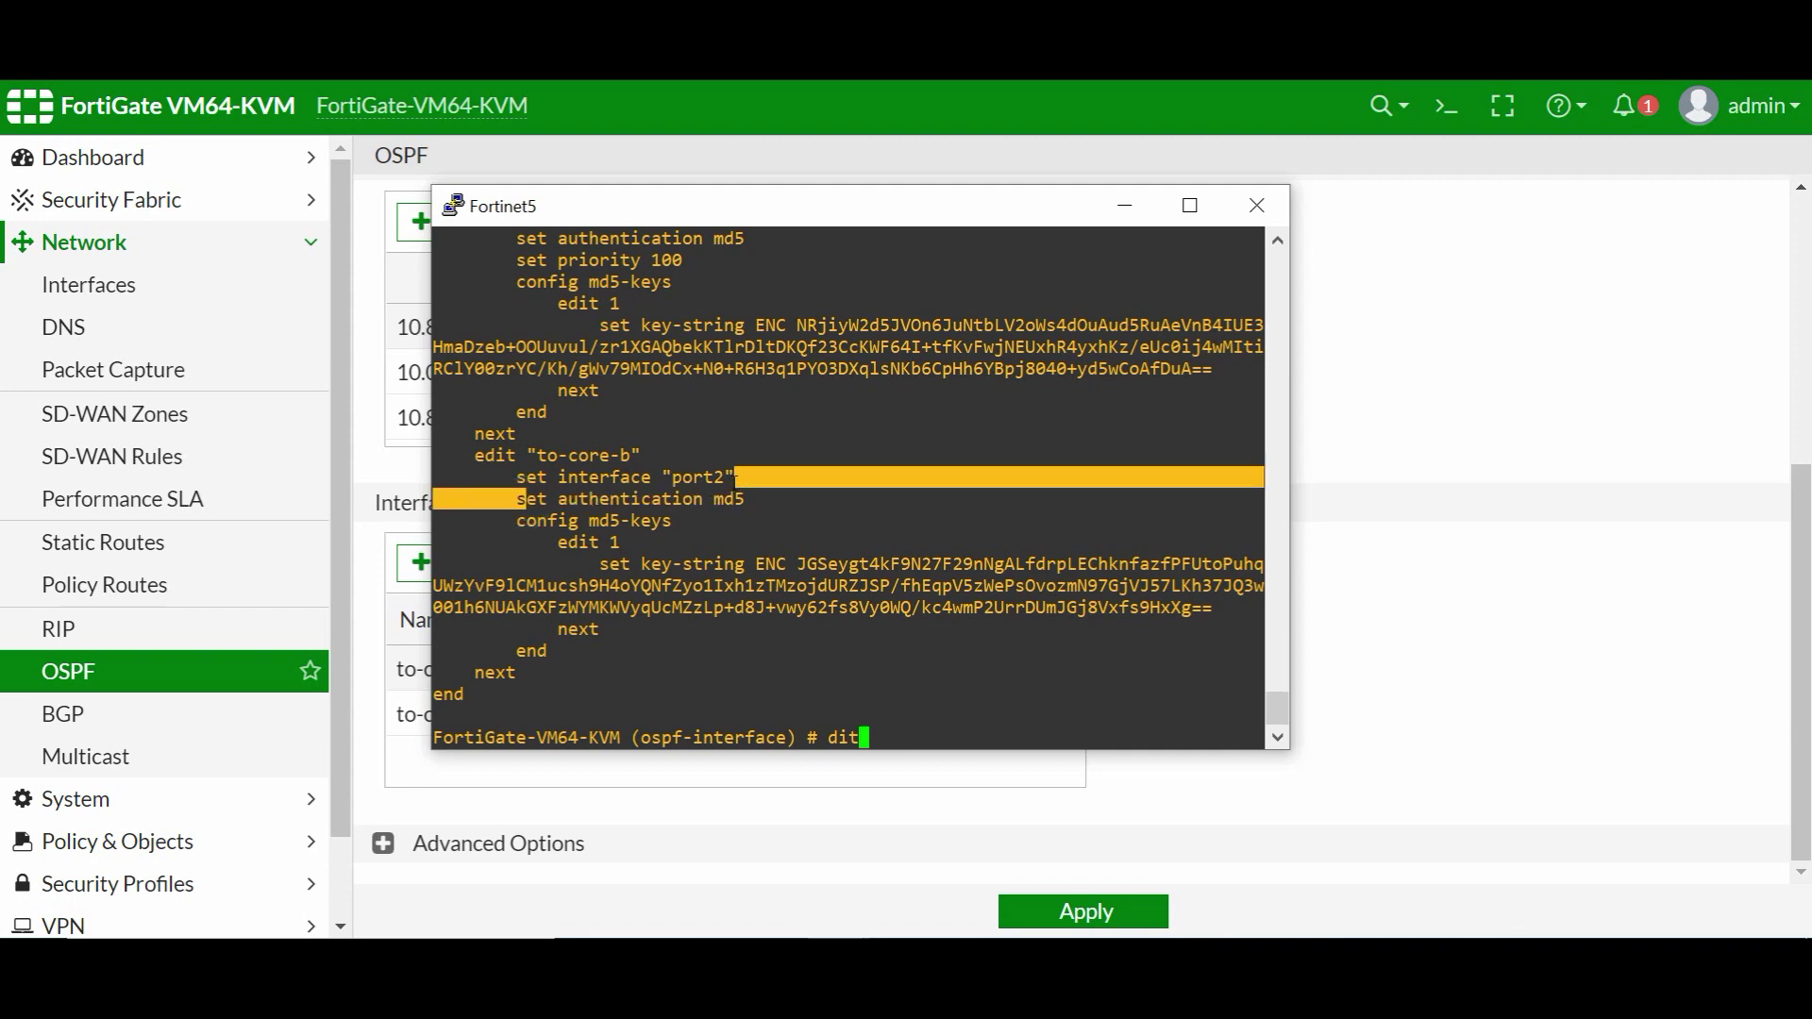
{"action": "left_click_drag", "start_coordinate": [517, 522], "coordinate": [1195, 600]}
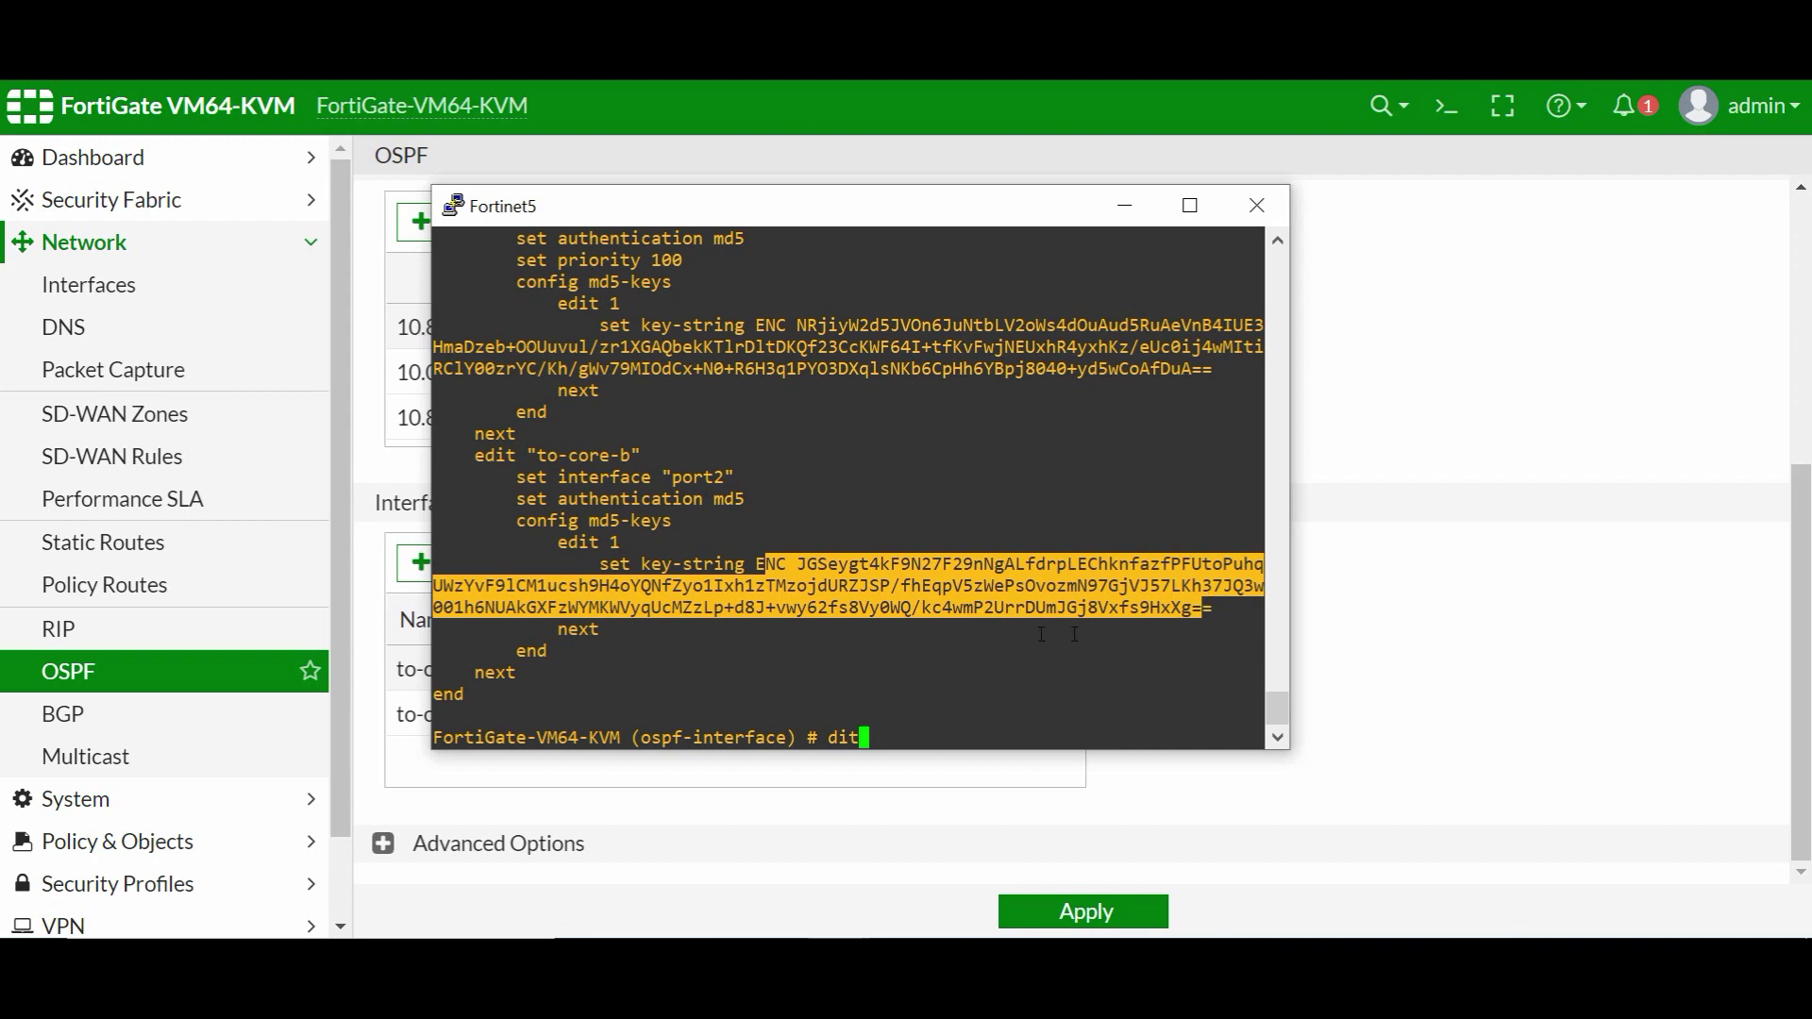
{"action": "left_click_drag", "start_coordinate": [747, 563], "coordinate": [1211, 607]}
{"action": "left_click", "coordinate": [1124, 206]}
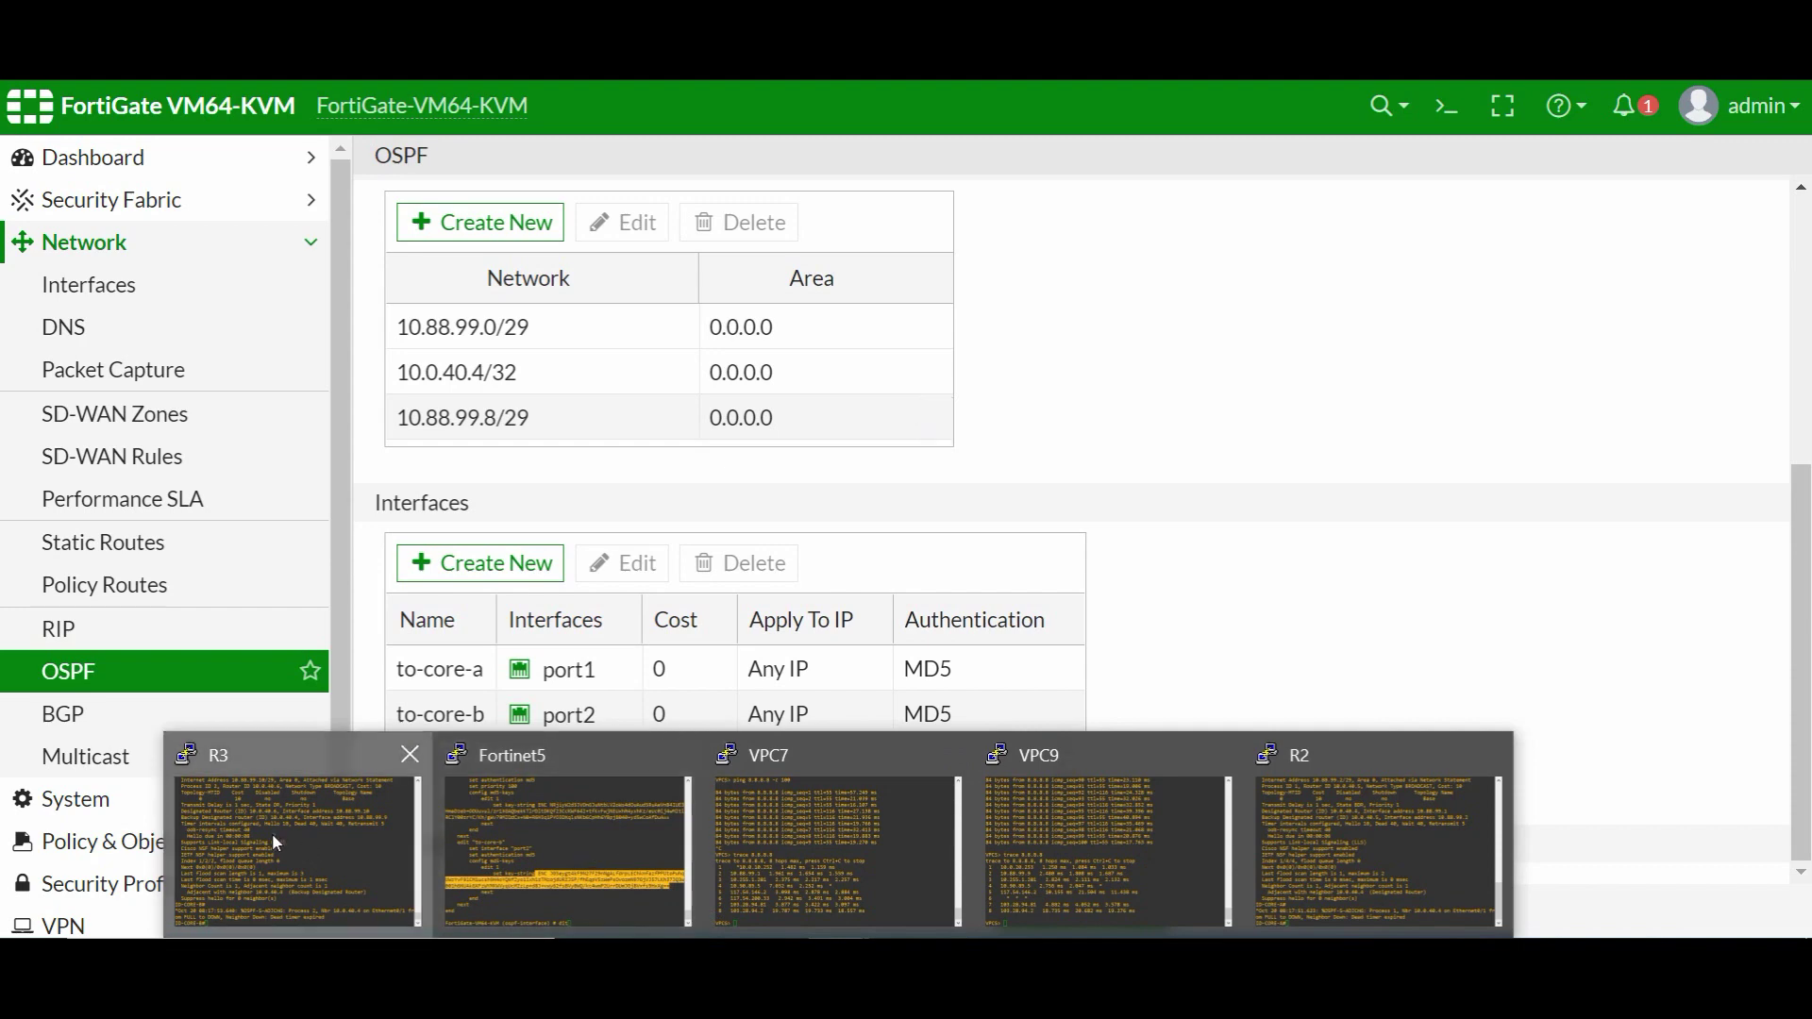
- On R3, enter interface e0/1 and enable 'ip ospf authentication message-digest'
{"action": "left_click", "coordinate": [272, 834]}
{"action": "key", "text": "Return"}
{"action": "key", "text": "Return"}
{"action": "key", "text": "Return"}
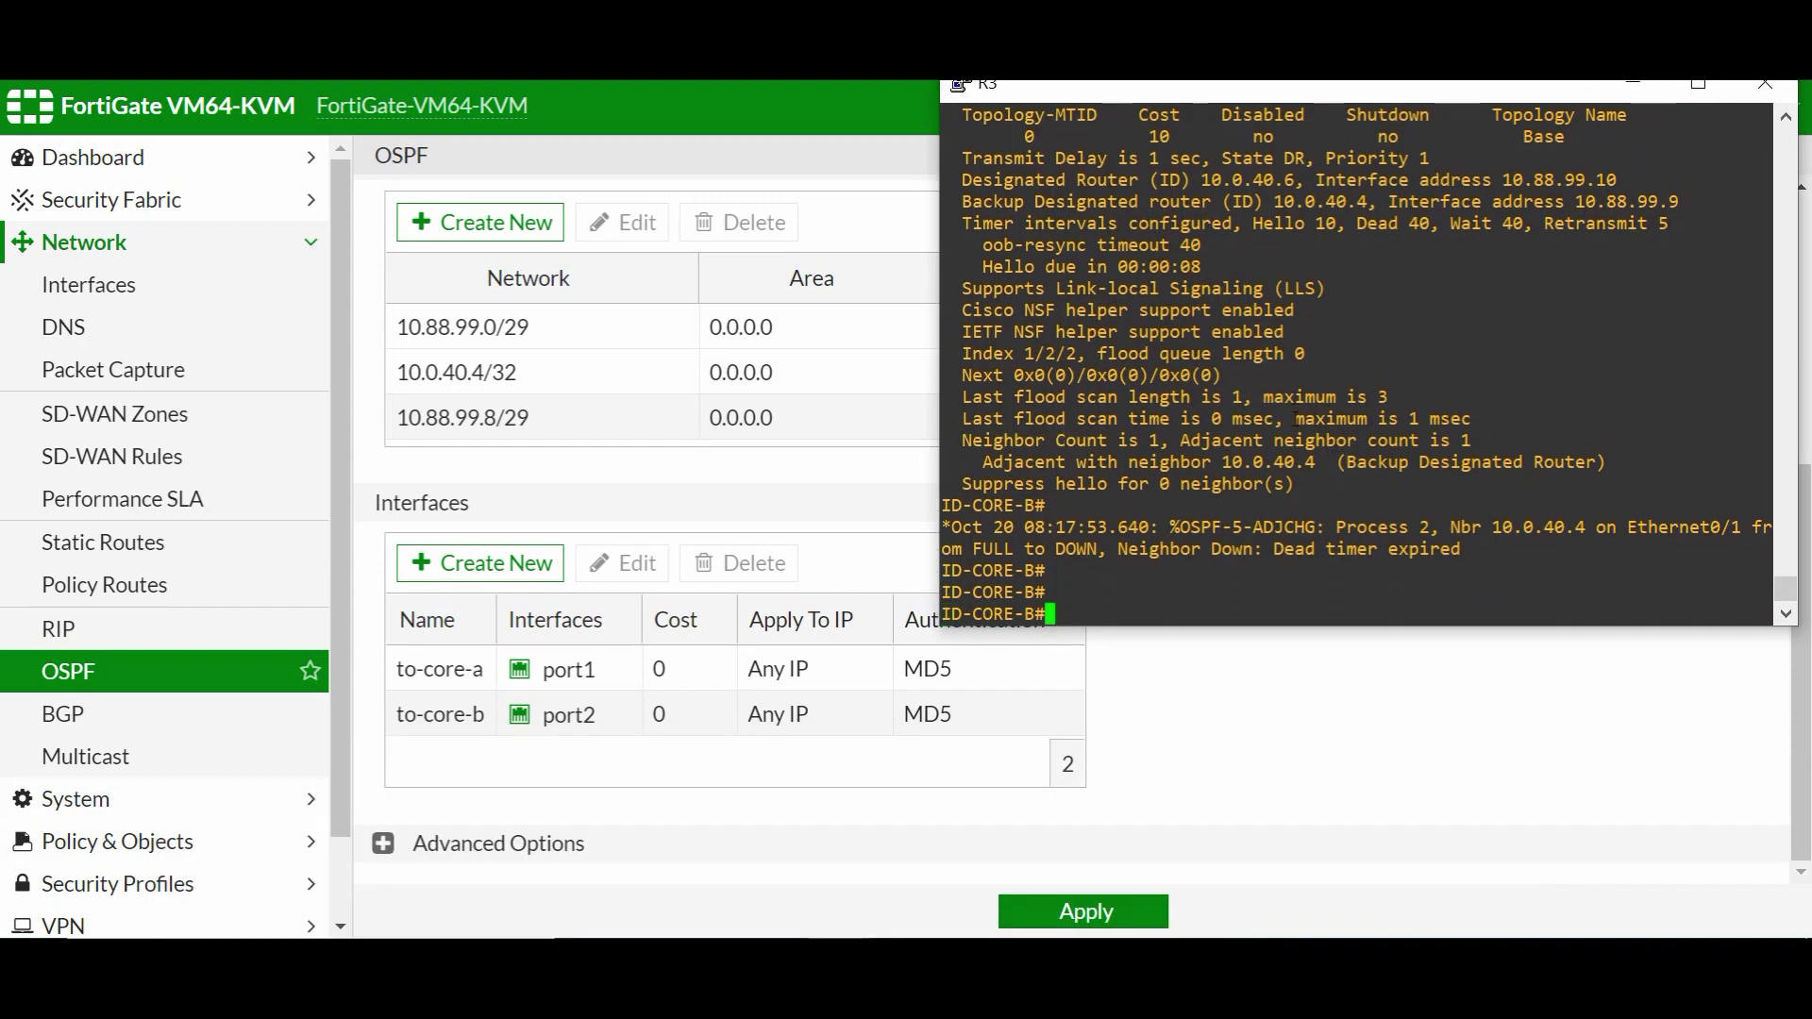
{"action": "type", "text": "conf t"}
{"action": "key", "text": "Return"}
{"action": "key", "text": "Return"}
{"action": "key", "text": "Return"}
{"action": "key", "text": "Return"}
{"action": "type", "text": "inter"}
{"action": "key", "text": "Tab"}
{"action": "type", "text": "e0/1"}
{"action": "key", "text": "Return"}
{"action": "key", "text": "Return"}
{"action": "key", "text": "Return"}
{"action": "key", "text": "Return"}
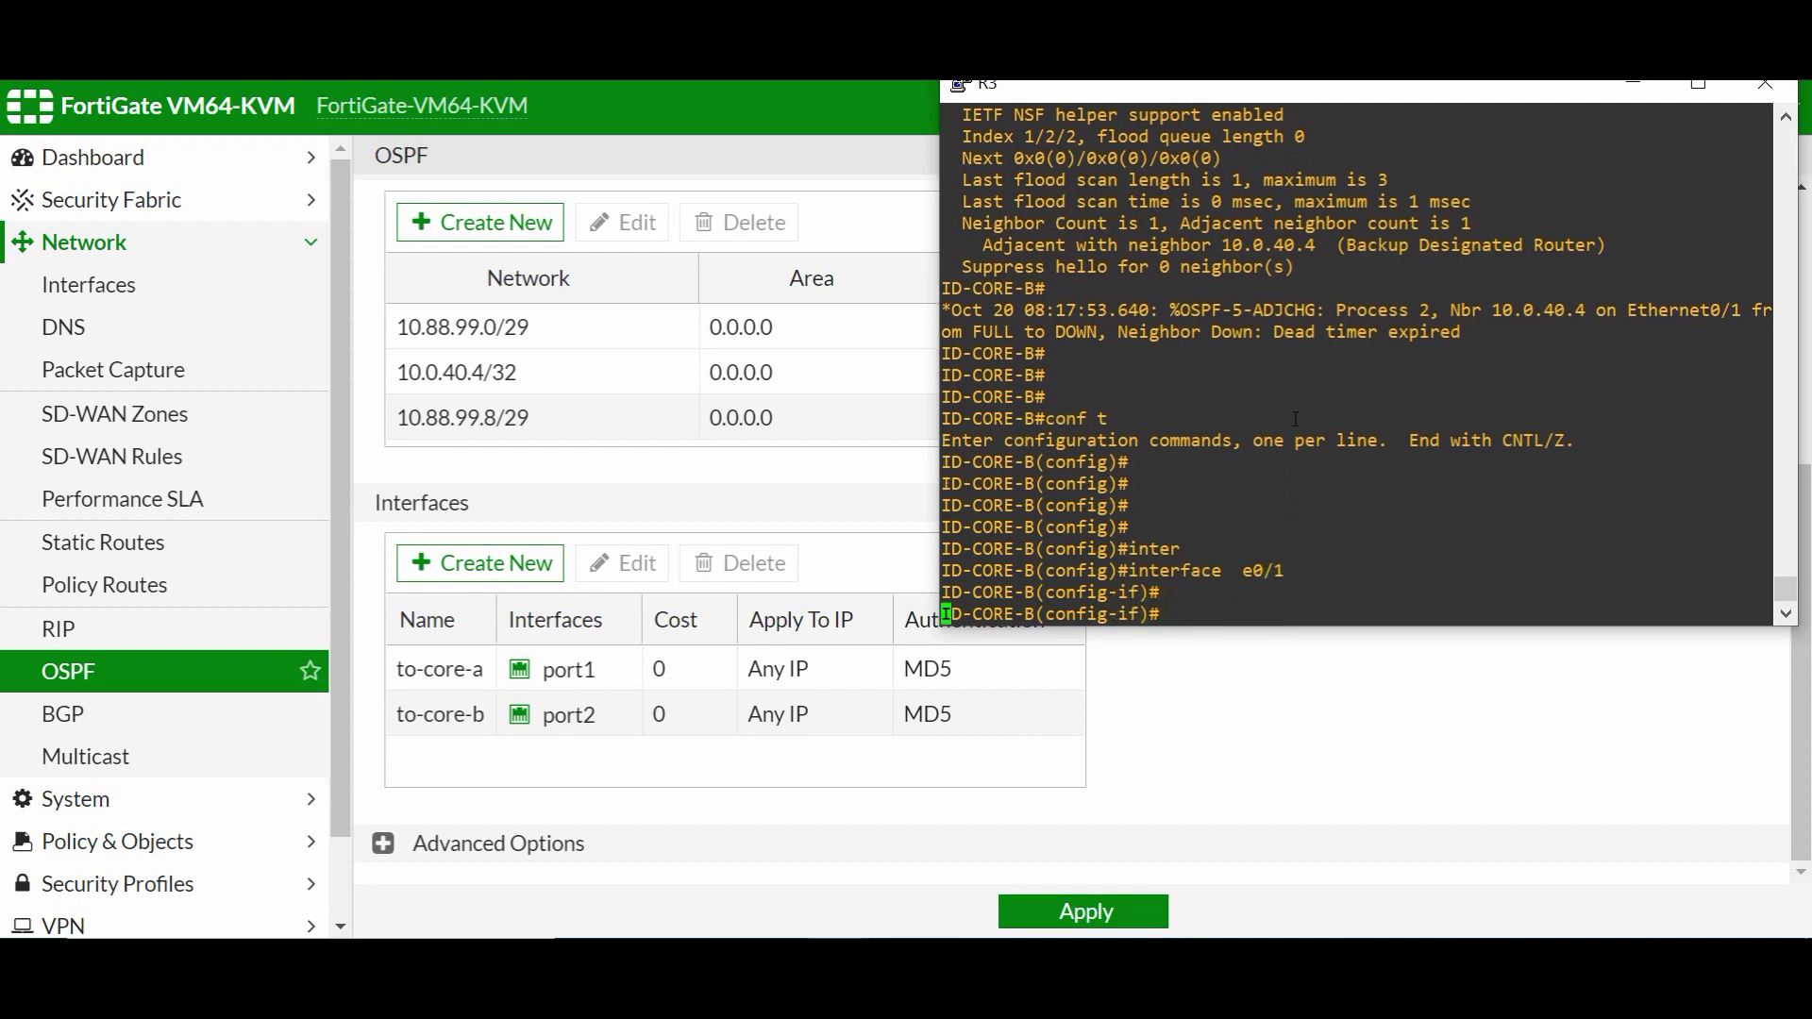
{"action": "type", "text": "ip os"}
{"action": "key", "text": "Tab"}
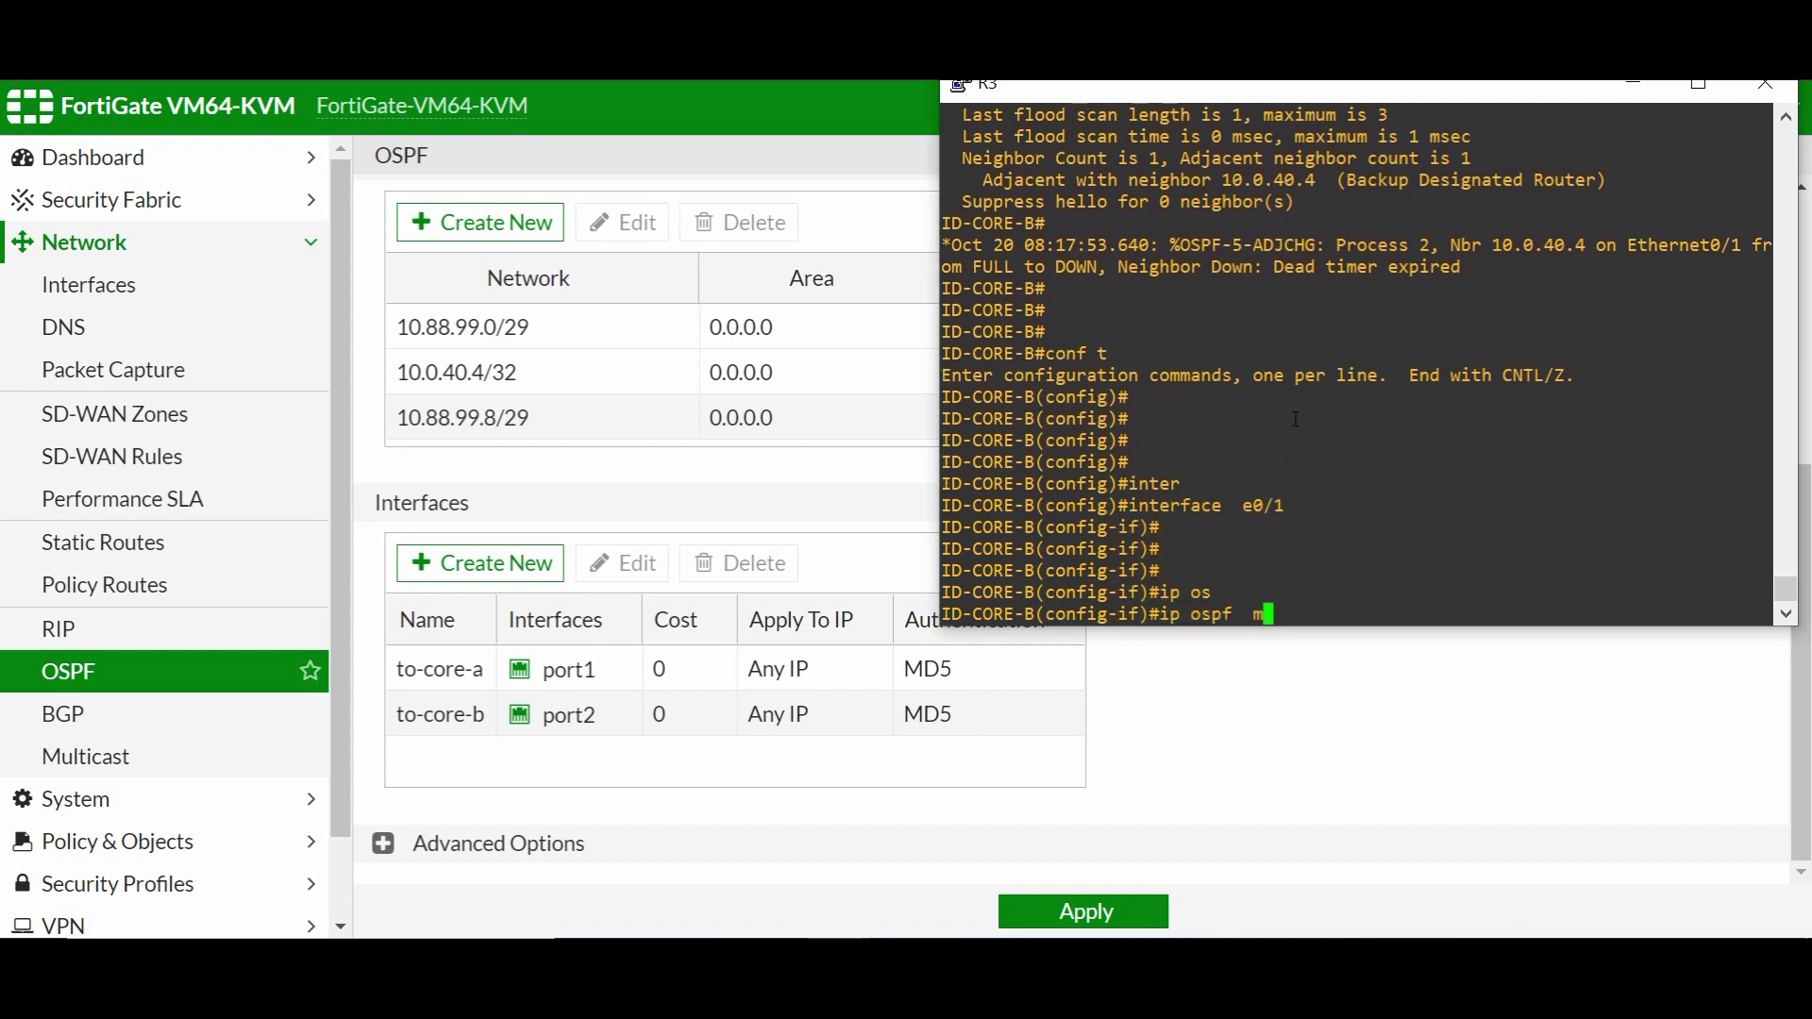
{"action": "type", "text": "me"}
{"action": "key", "text": "Tab"}
{"action": "key", "text": "Return"}
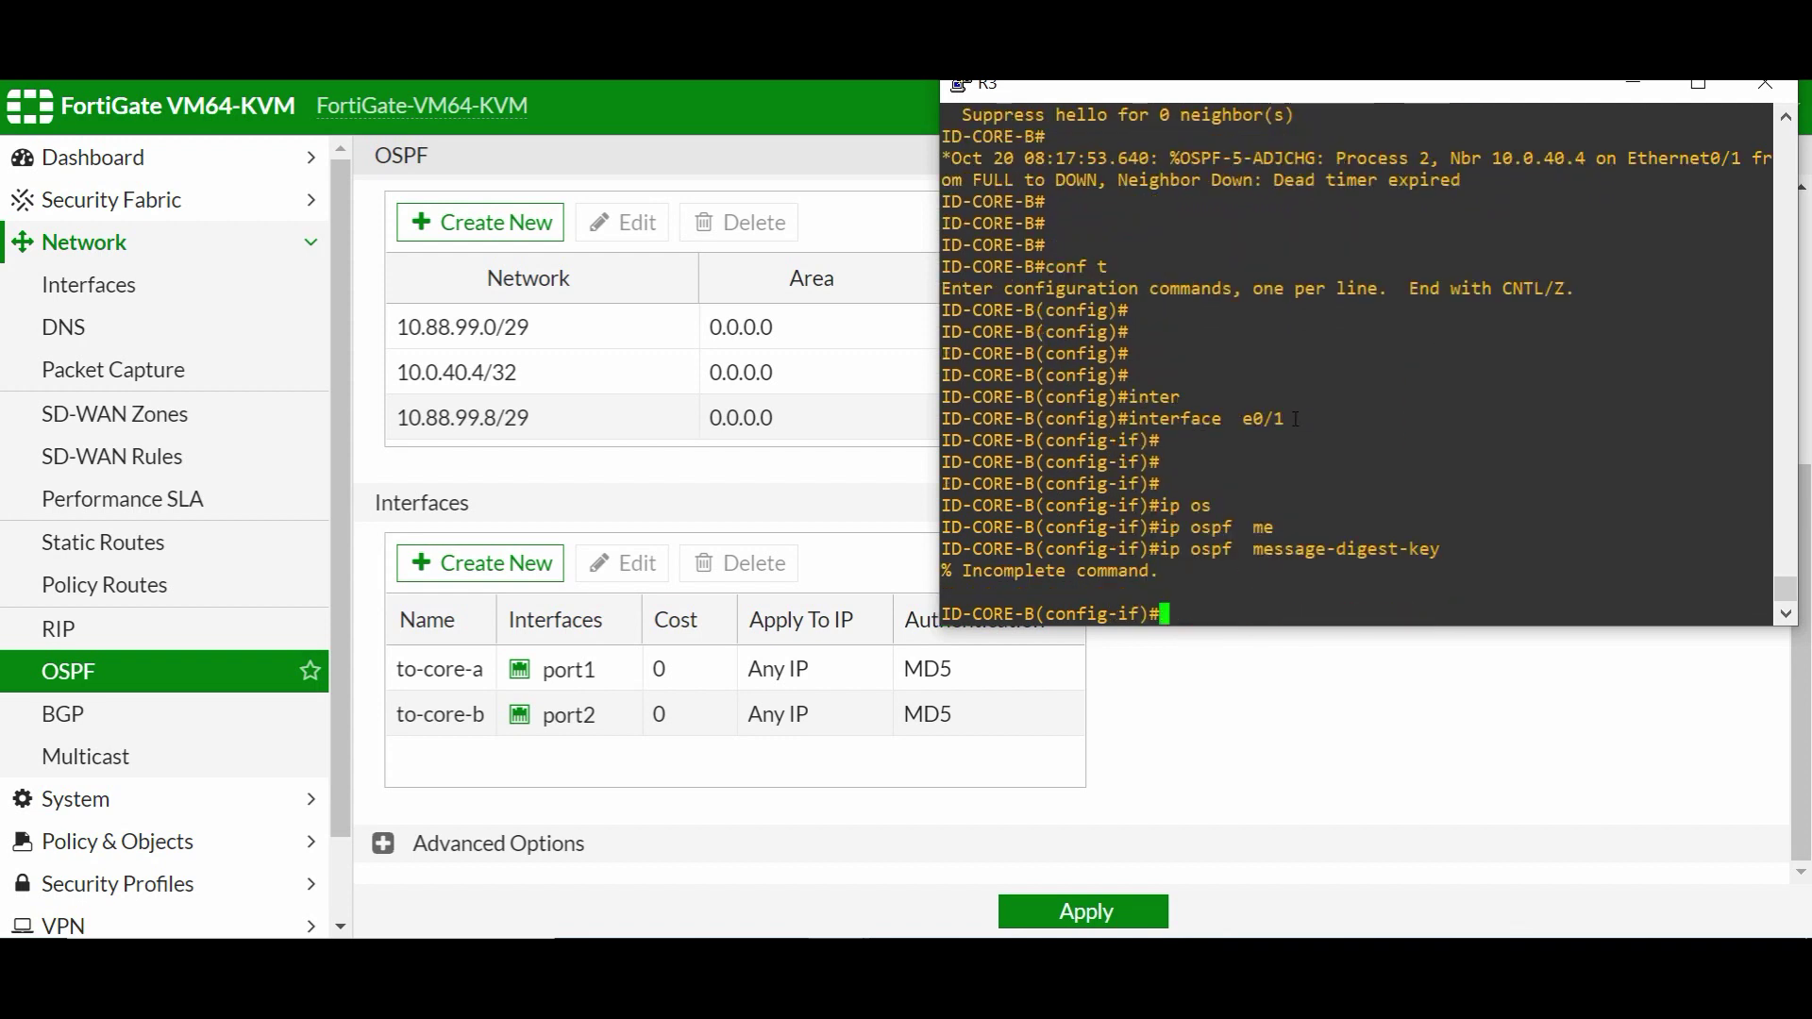
{"action": "key", "text": "Up"}
{"action": "key", "text": "BackSpace"}
{"action": "key", "text": "BackSpace"}
{"action": "key", "text": "BackSpace"}
{"action": "key", "text": "BackSpace"}
{"action": "key", "text": "BackSpace"}
{"action": "key", "text": "BackSpace"}
{"action": "key", "text": "BackSpace"}
{"action": "key", "text": "BackSpace"}
{"action": "key", "text": "BackSpace"}
{"action": "key", "text": "BackSpace"}
{"action": "key", "text": "BackSpace"}
{"action": "key", "text": "BackSpace"}
{"action": "key", "text": "BackSpace"}
{"action": "key", "text": "BackSpace"}
{"action": "key", "text": "BackSpace"}
{"action": "key", "text": "BackSpace"}
{"action": "key", "text": "BackSpace"}
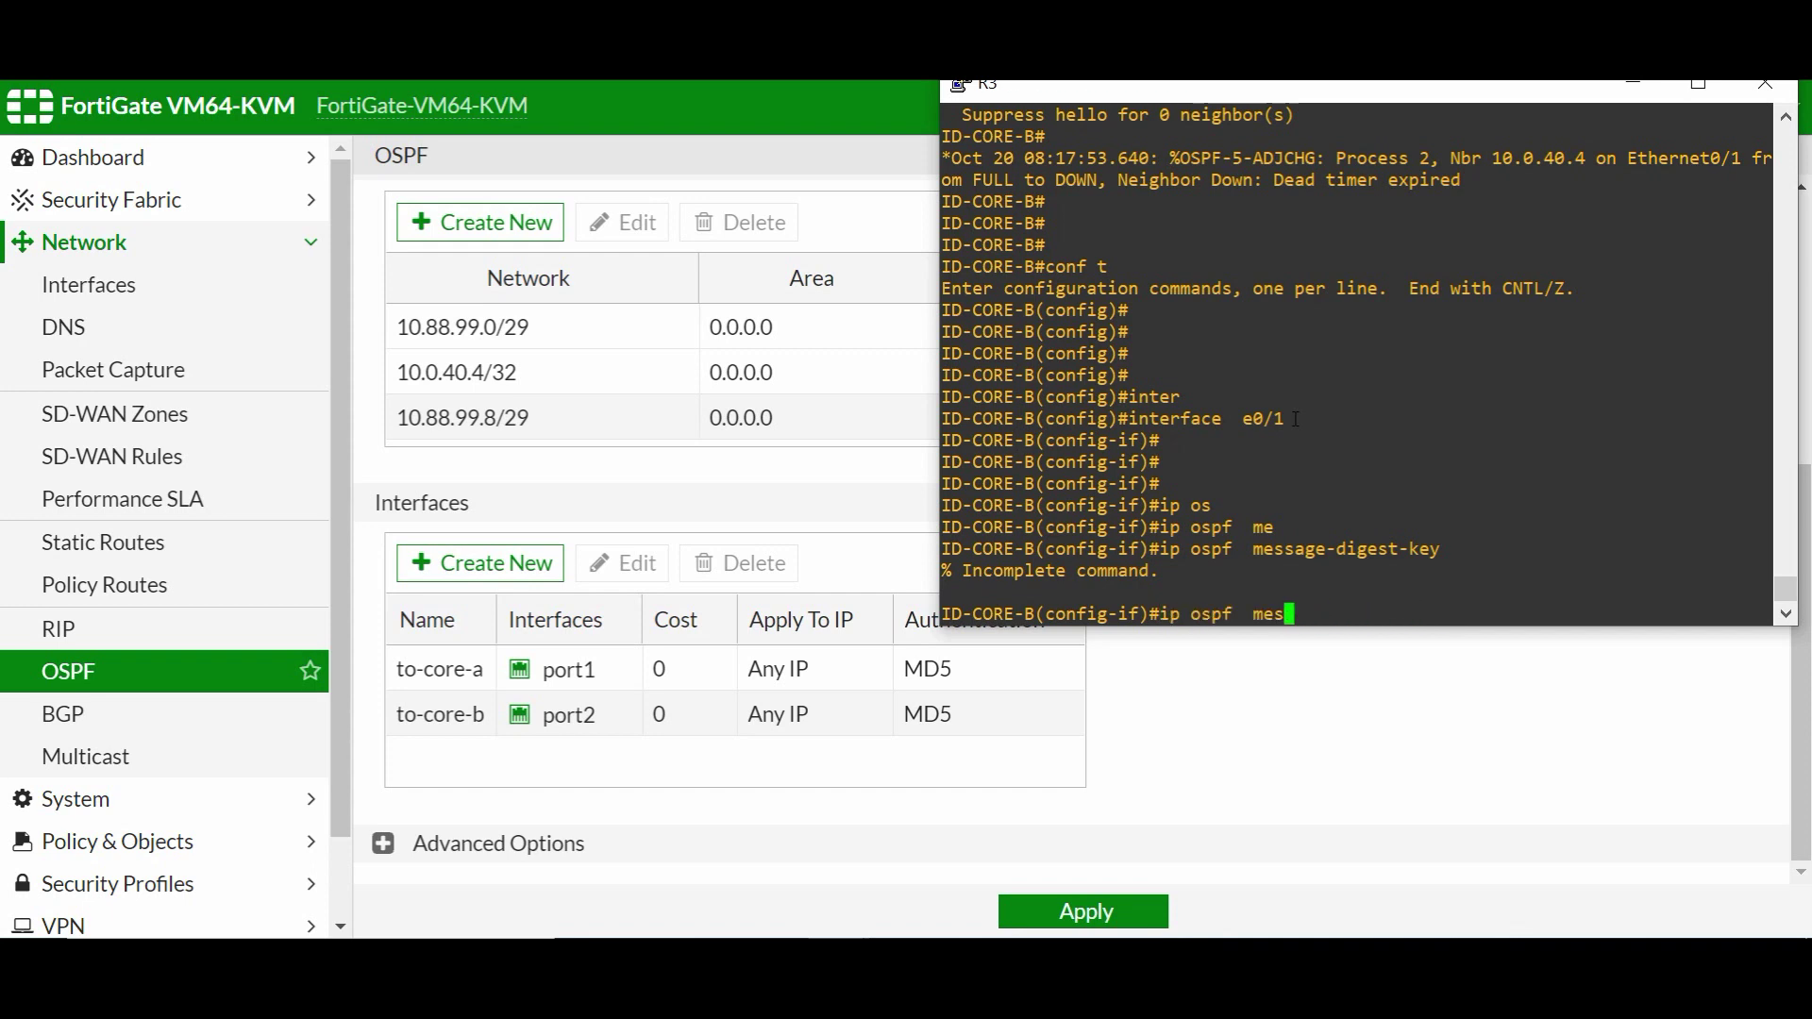
{"action": "type", "text": "au"}
{"action": "key", "text": "Tab"}
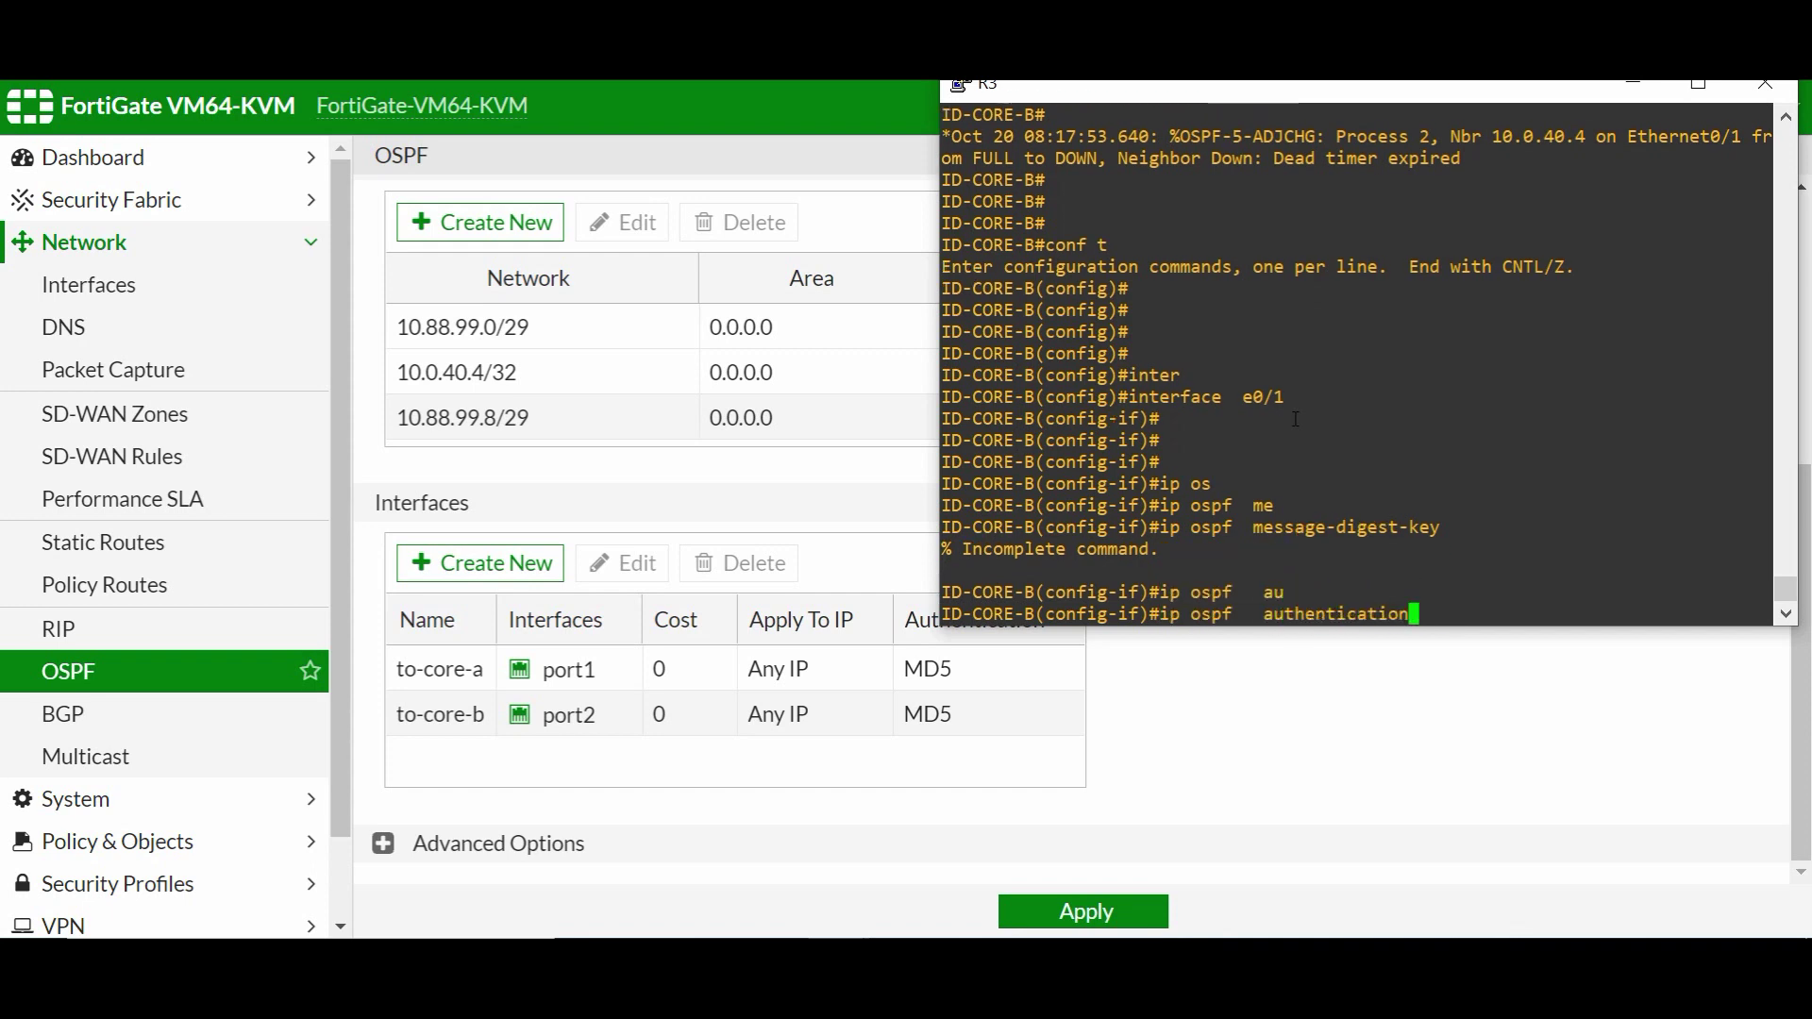
{"action": "type", "text": "?"}
{"action": "type", "text": "me"}
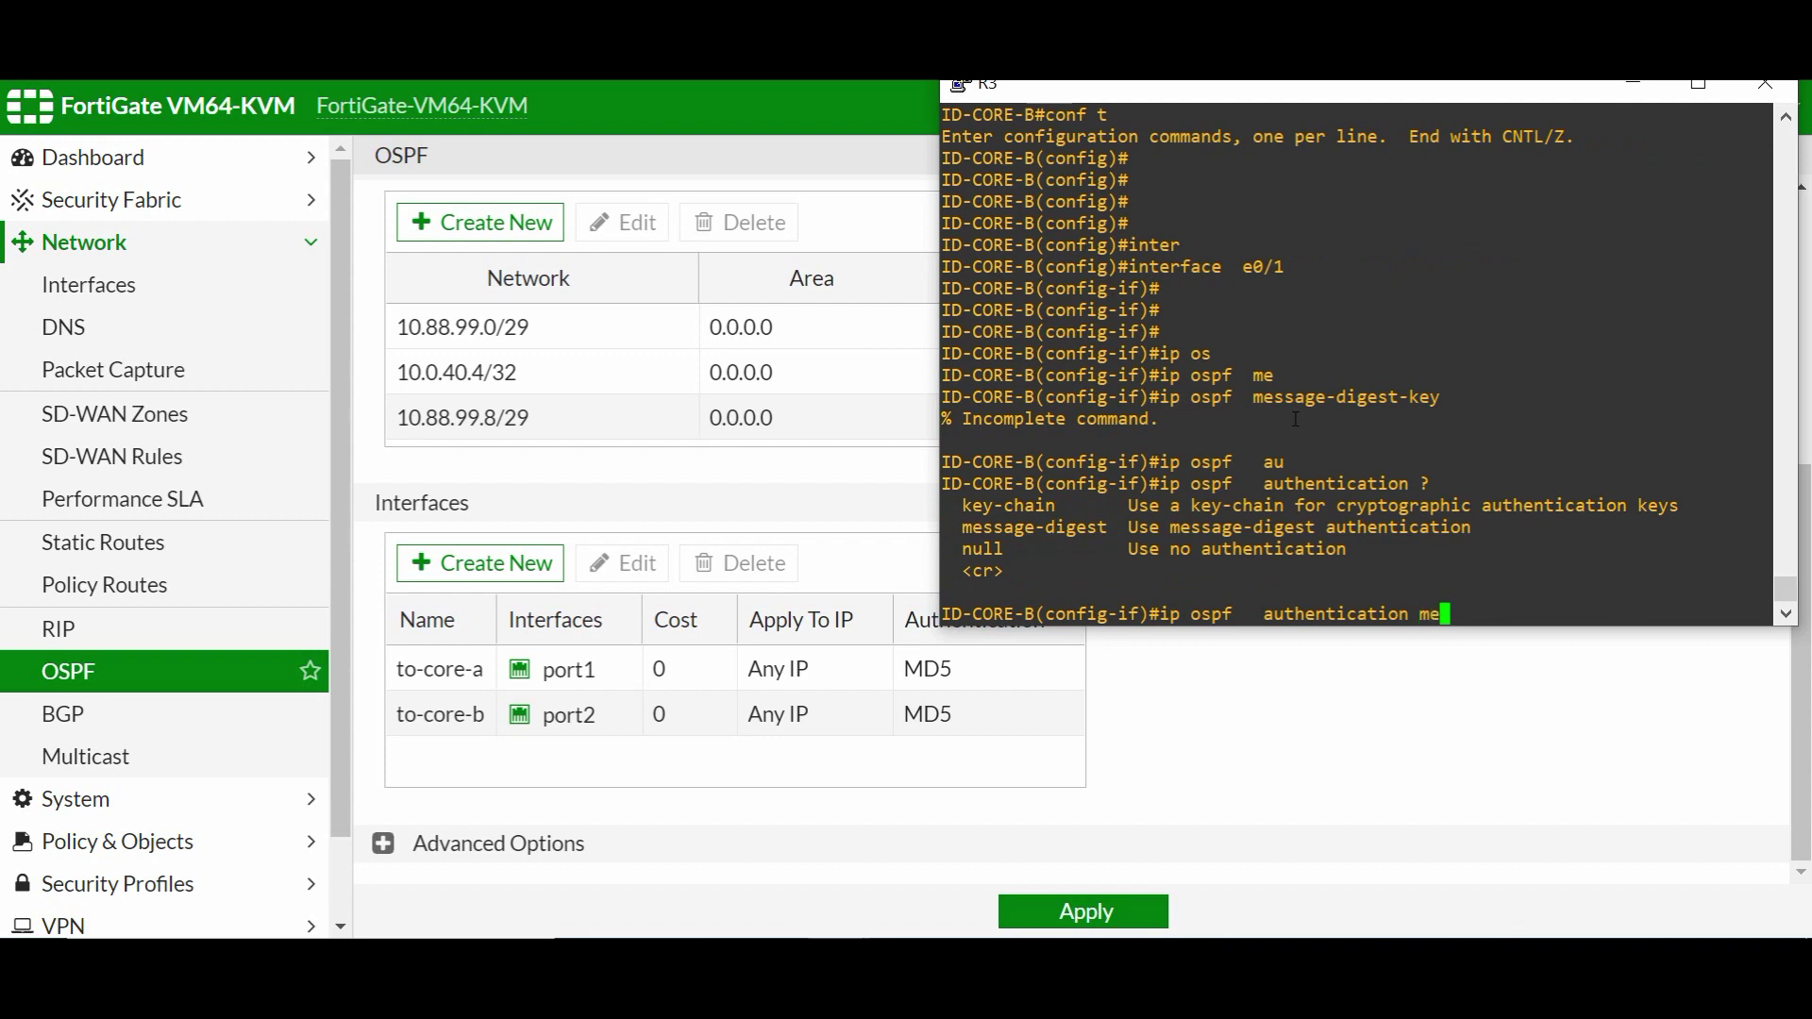
{"action": "key", "text": "Tab"}
{"action": "key", "text": "Return"}
{"action": "key", "text": "Return"}
- Set 'ip ospf message-digest-key 1 md5' with the key and show e0/1's running config
{"action": "type", "text": "ip os"}
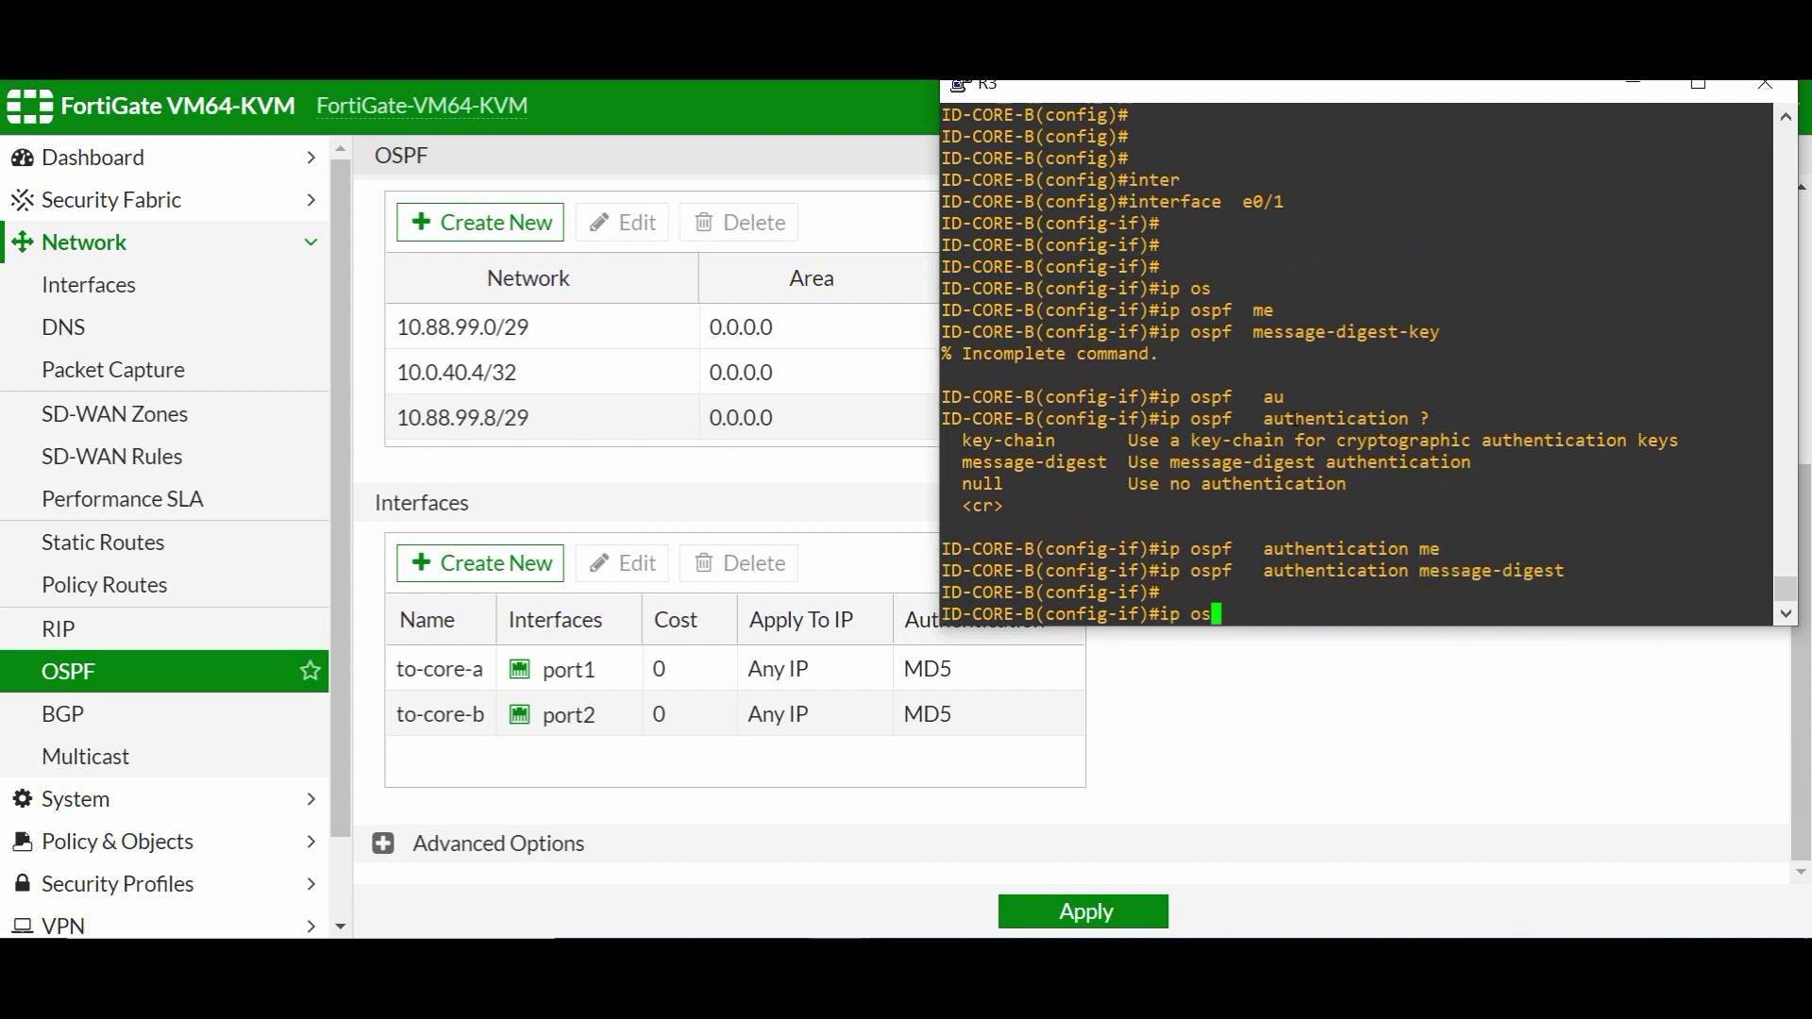
{"action": "key", "text": "Tab"}
{"action": "type", "text": "me"}
{"action": "key", "text": "Tab"}
{"action": "type", "text": "1 md"}
{"action": "key", "text": "Tab"}
{"action": "type", "text": "cisco123"}
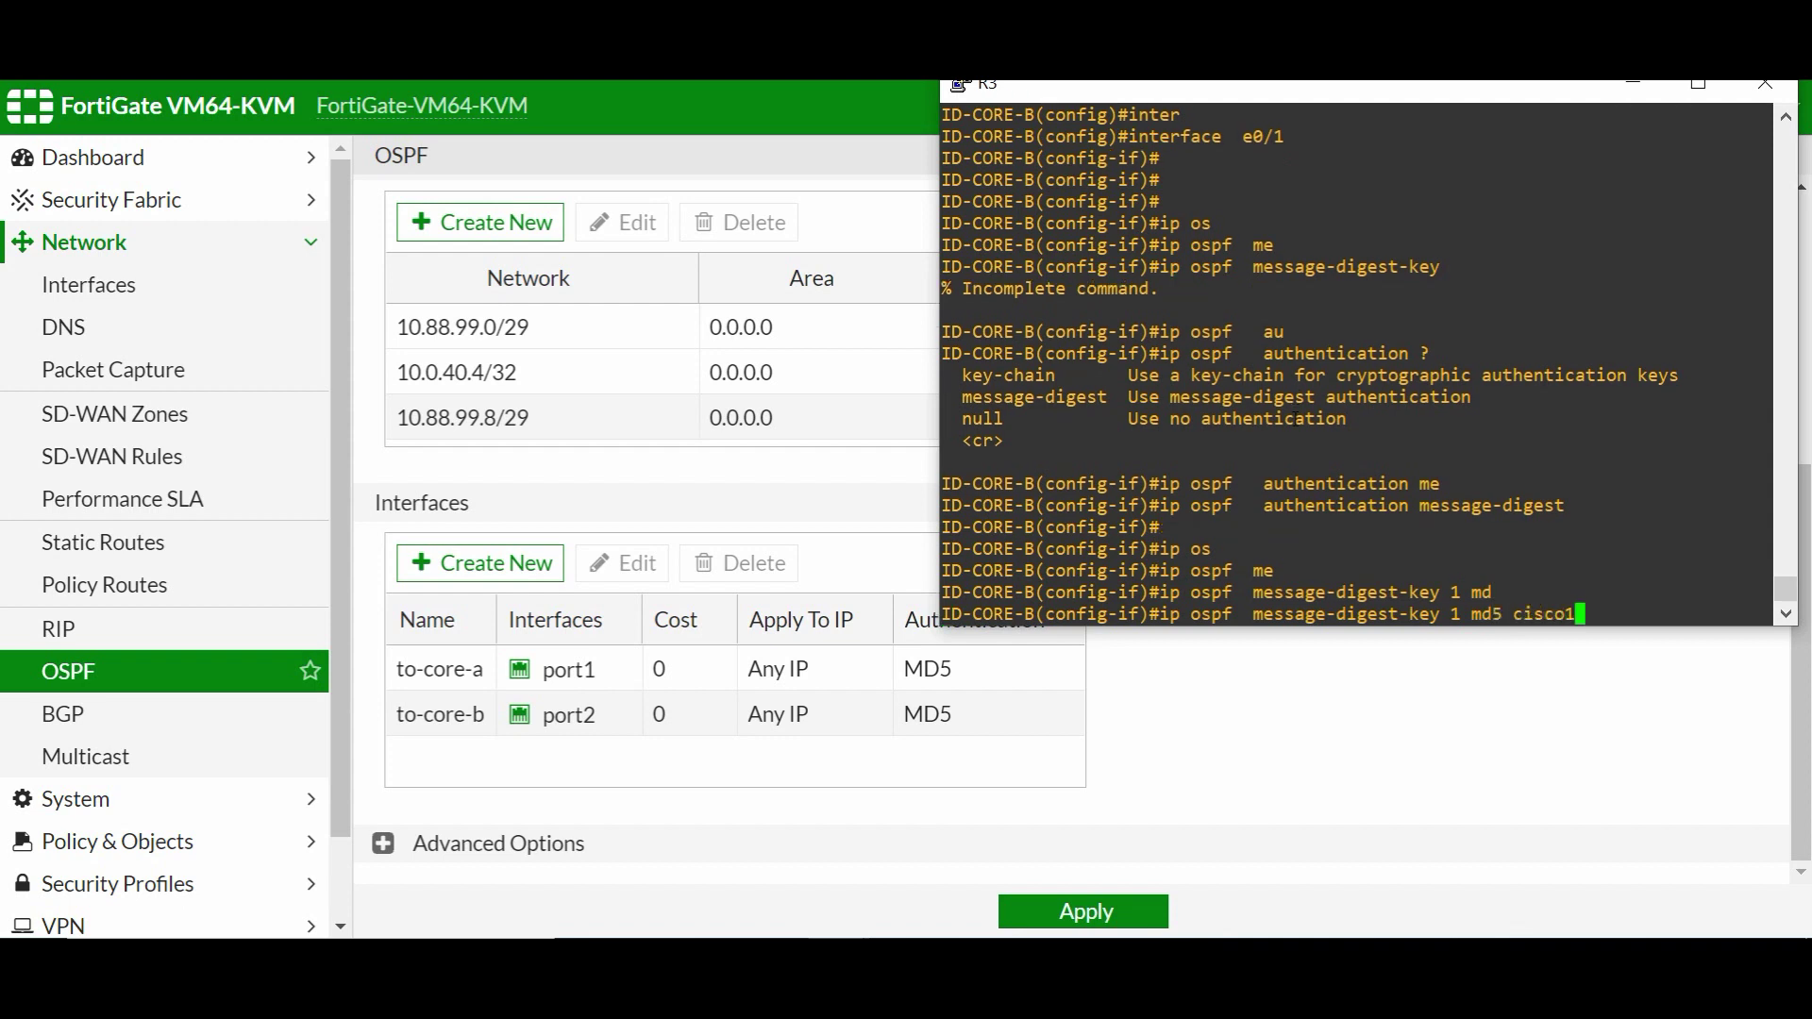
{"action": "key", "text": "Return"}
{"action": "key", "text": "Return"}
{"action": "key", "text": "Return"}
{"action": "key", "text": "Return"}
{"action": "key", "text": "Return"}
{"action": "key", "text": "Return"}
{"action": "type", "text": "do"}
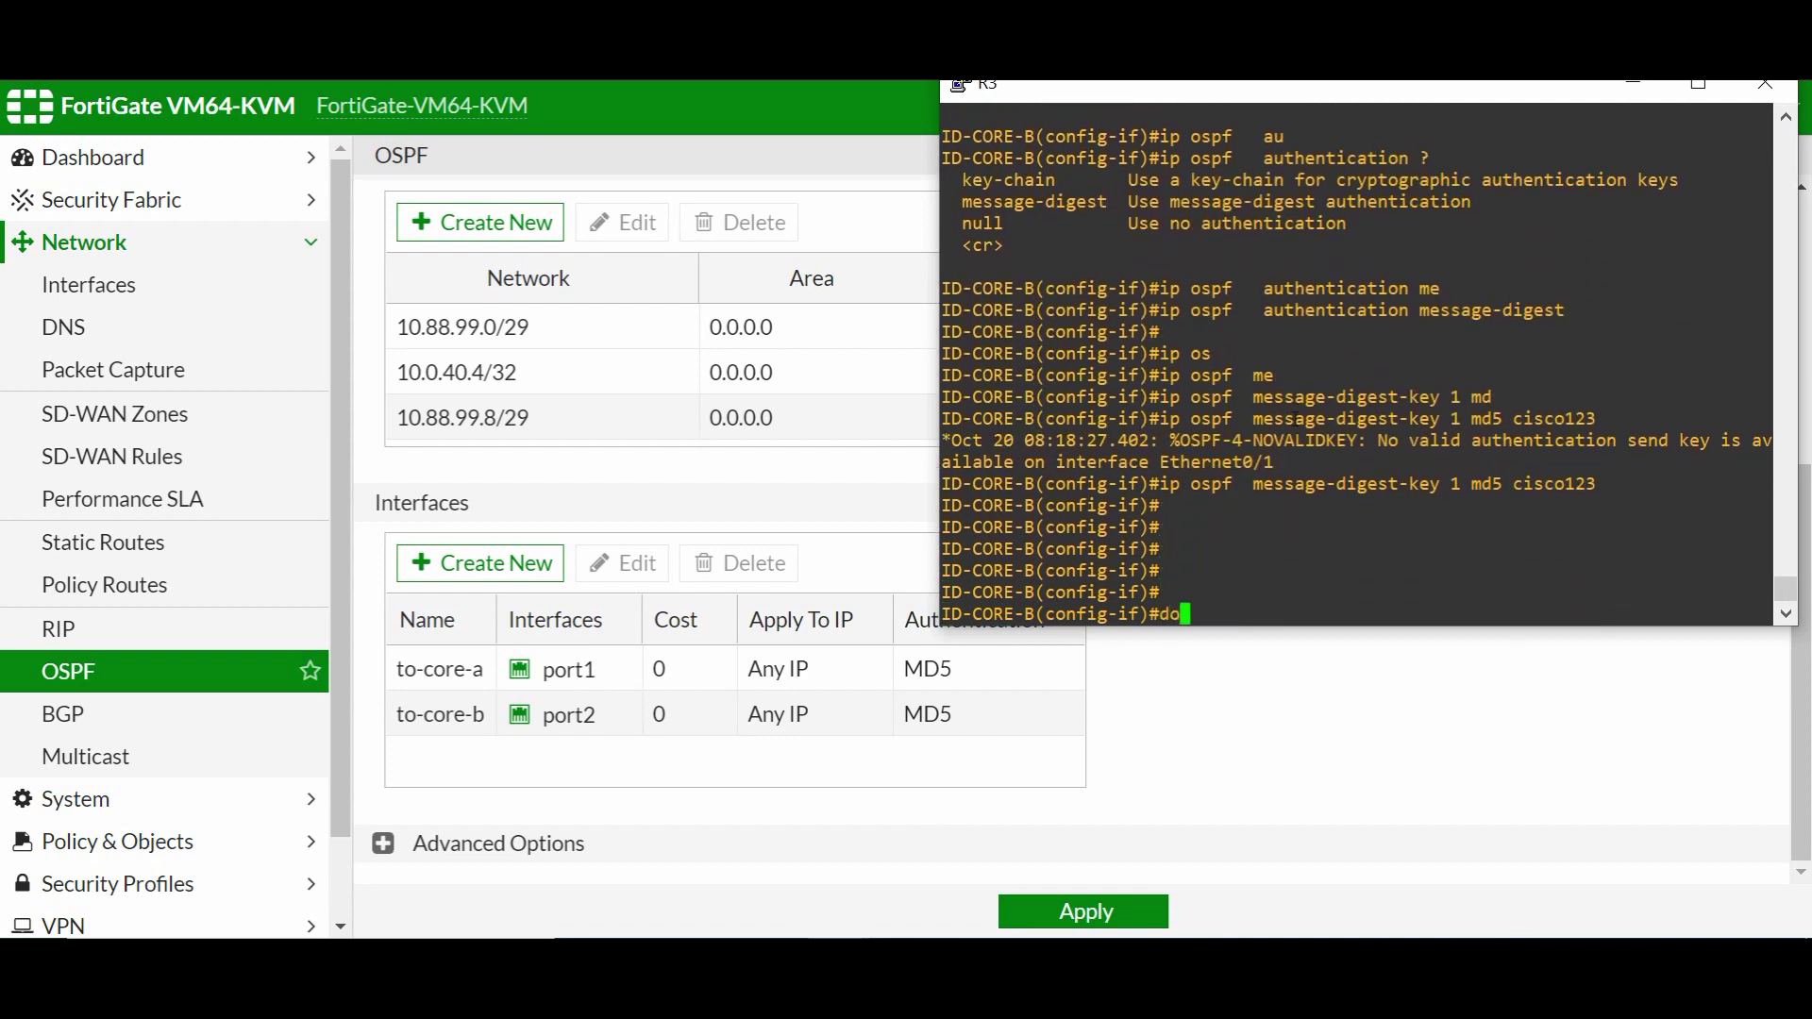
{"action": "type", "text": " sh run int e0/1"}
{"action": "key", "text": "Return"}
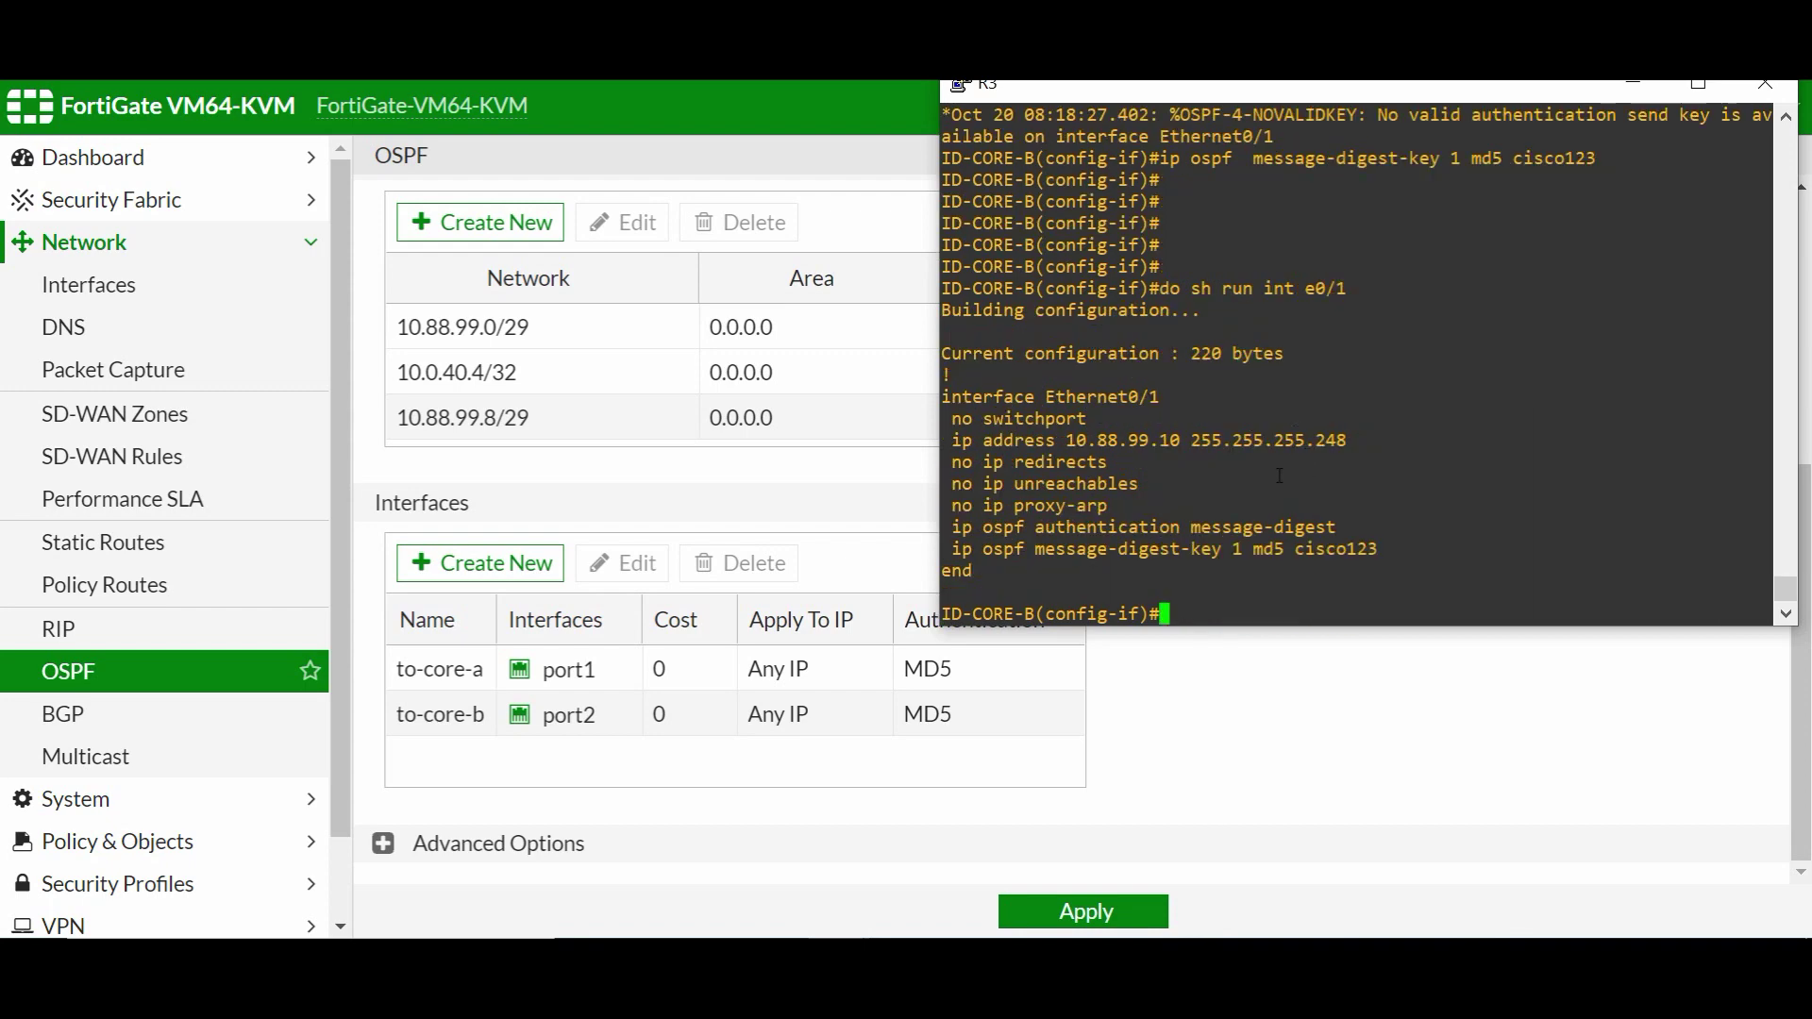
- Turn on service password-encryption and confirm e0/1's MD5 key now shows encrypted
{"action": "type", "text": "exit"}
{"action": "key", "text": "Return"}
{"action": "key", "text": "Return"}
{"action": "key", "text": "Return"}
{"action": "key", "text": "Return"}
{"action": "type", "text": "ser"}
{"action": "key", "text": "Tab"}
{"action": "type", "text": "pass"}
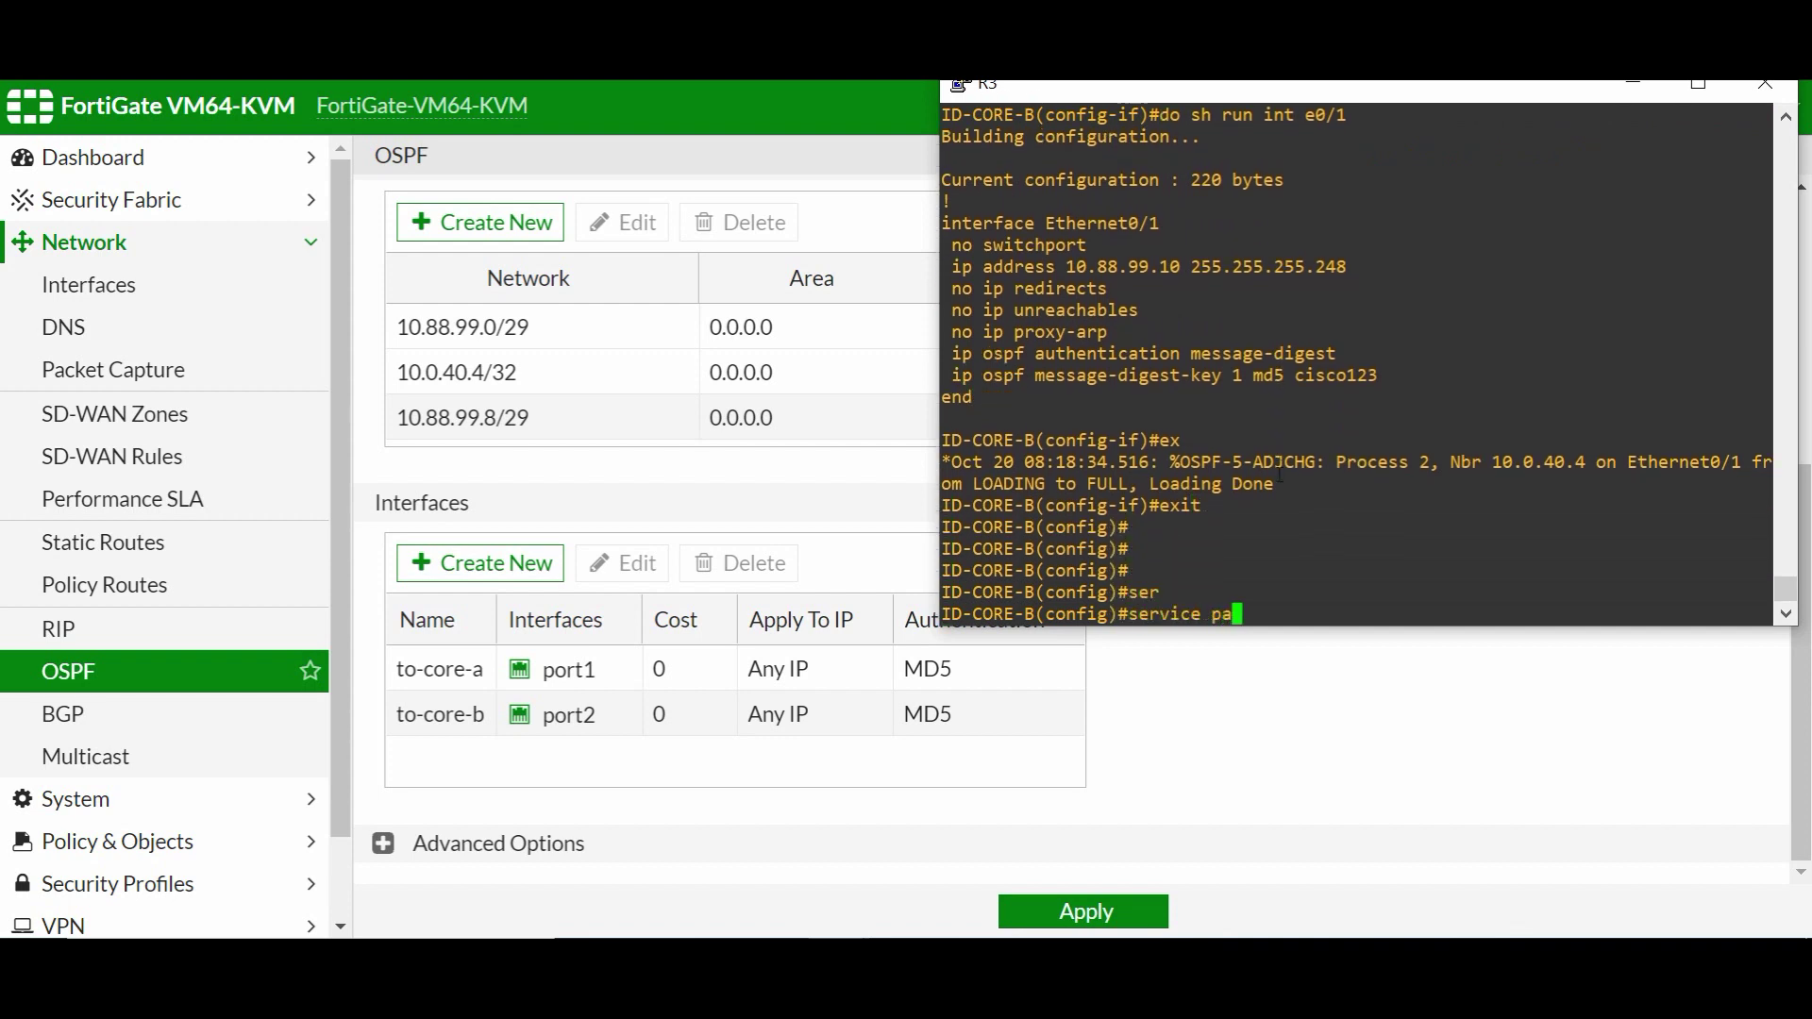
{"action": "key", "text": "Tab"}
{"action": "key", "text": "Return"}
{"action": "key", "text": "Return"}
{"action": "key", "text": "Return"}
{"action": "key", "text": "Return"}
{"action": "type", "text": "do "}
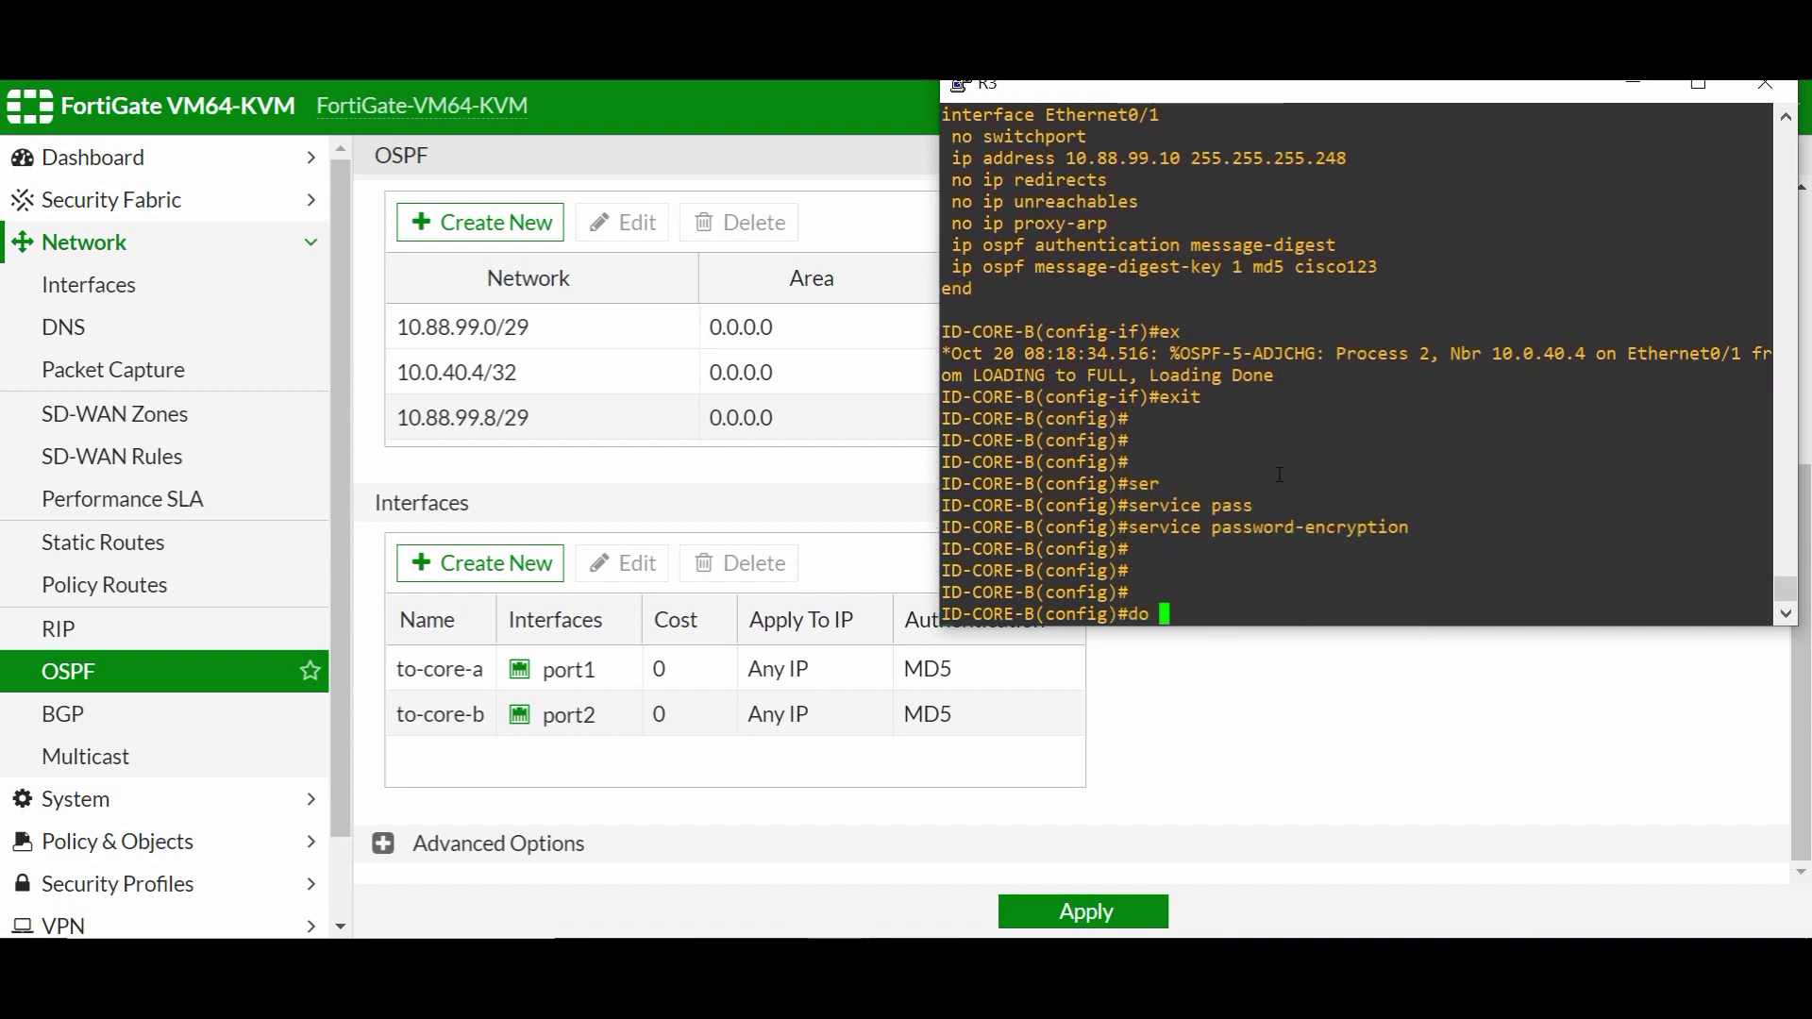
{"action": "type", "text": "sh run int e0/1"}
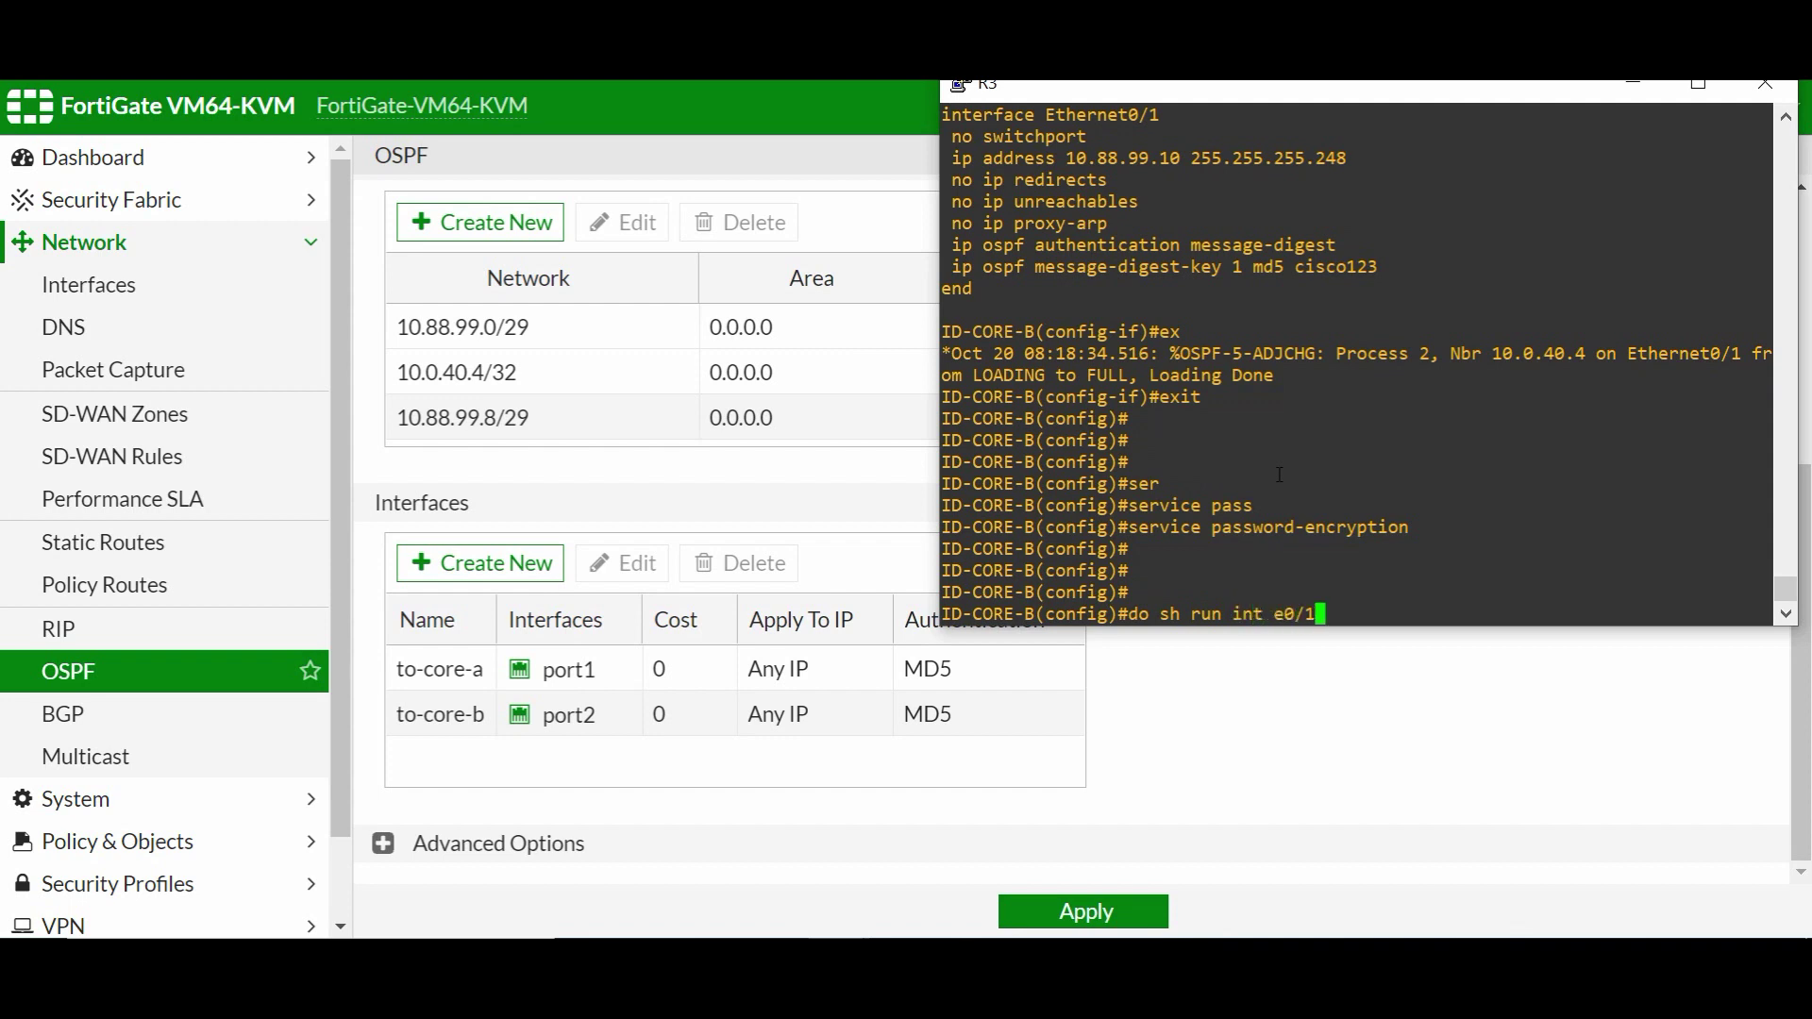
{"action": "key", "text": "Return"}
{"action": "left_click_drag", "start_coordinate": [1308, 545], "coordinate": [1490, 535]}
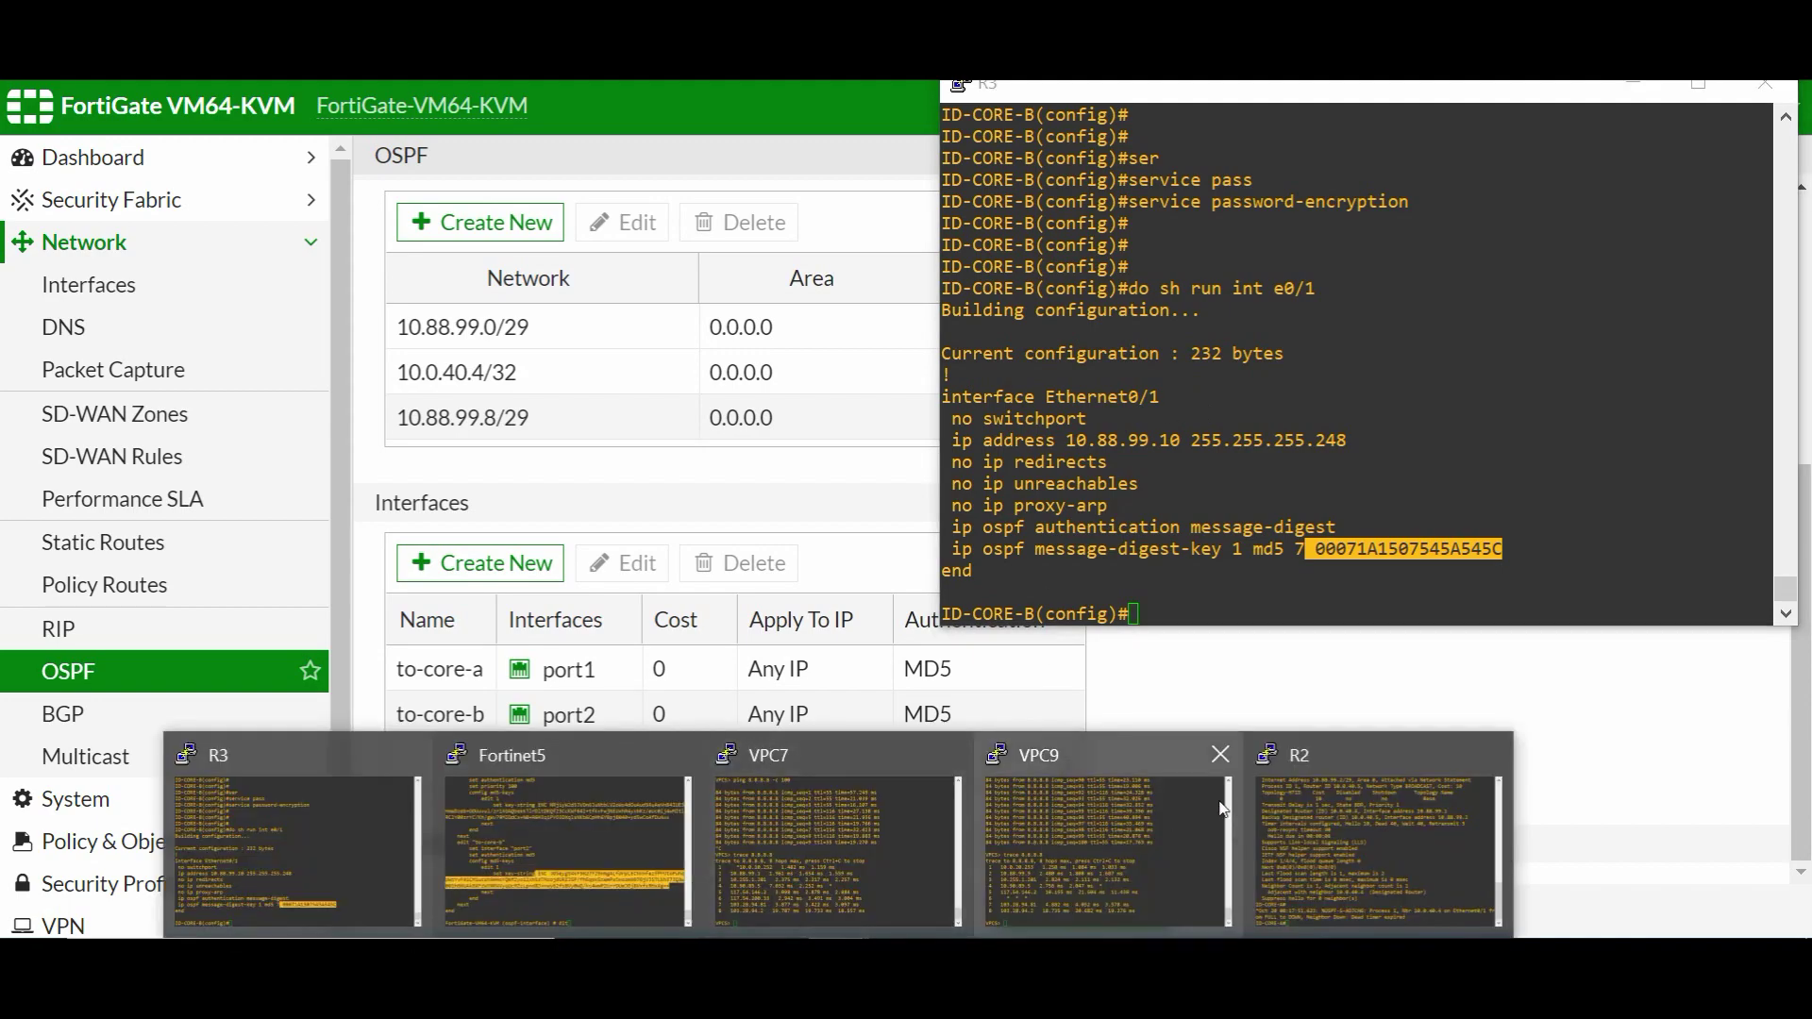
- Highlight e0/1's message-digest authentication line and encrypted MD5 key on R3
{"action": "mouse_move", "coordinate": [745, 819]}
{"action": "left_click", "coordinate": [321, 817]}
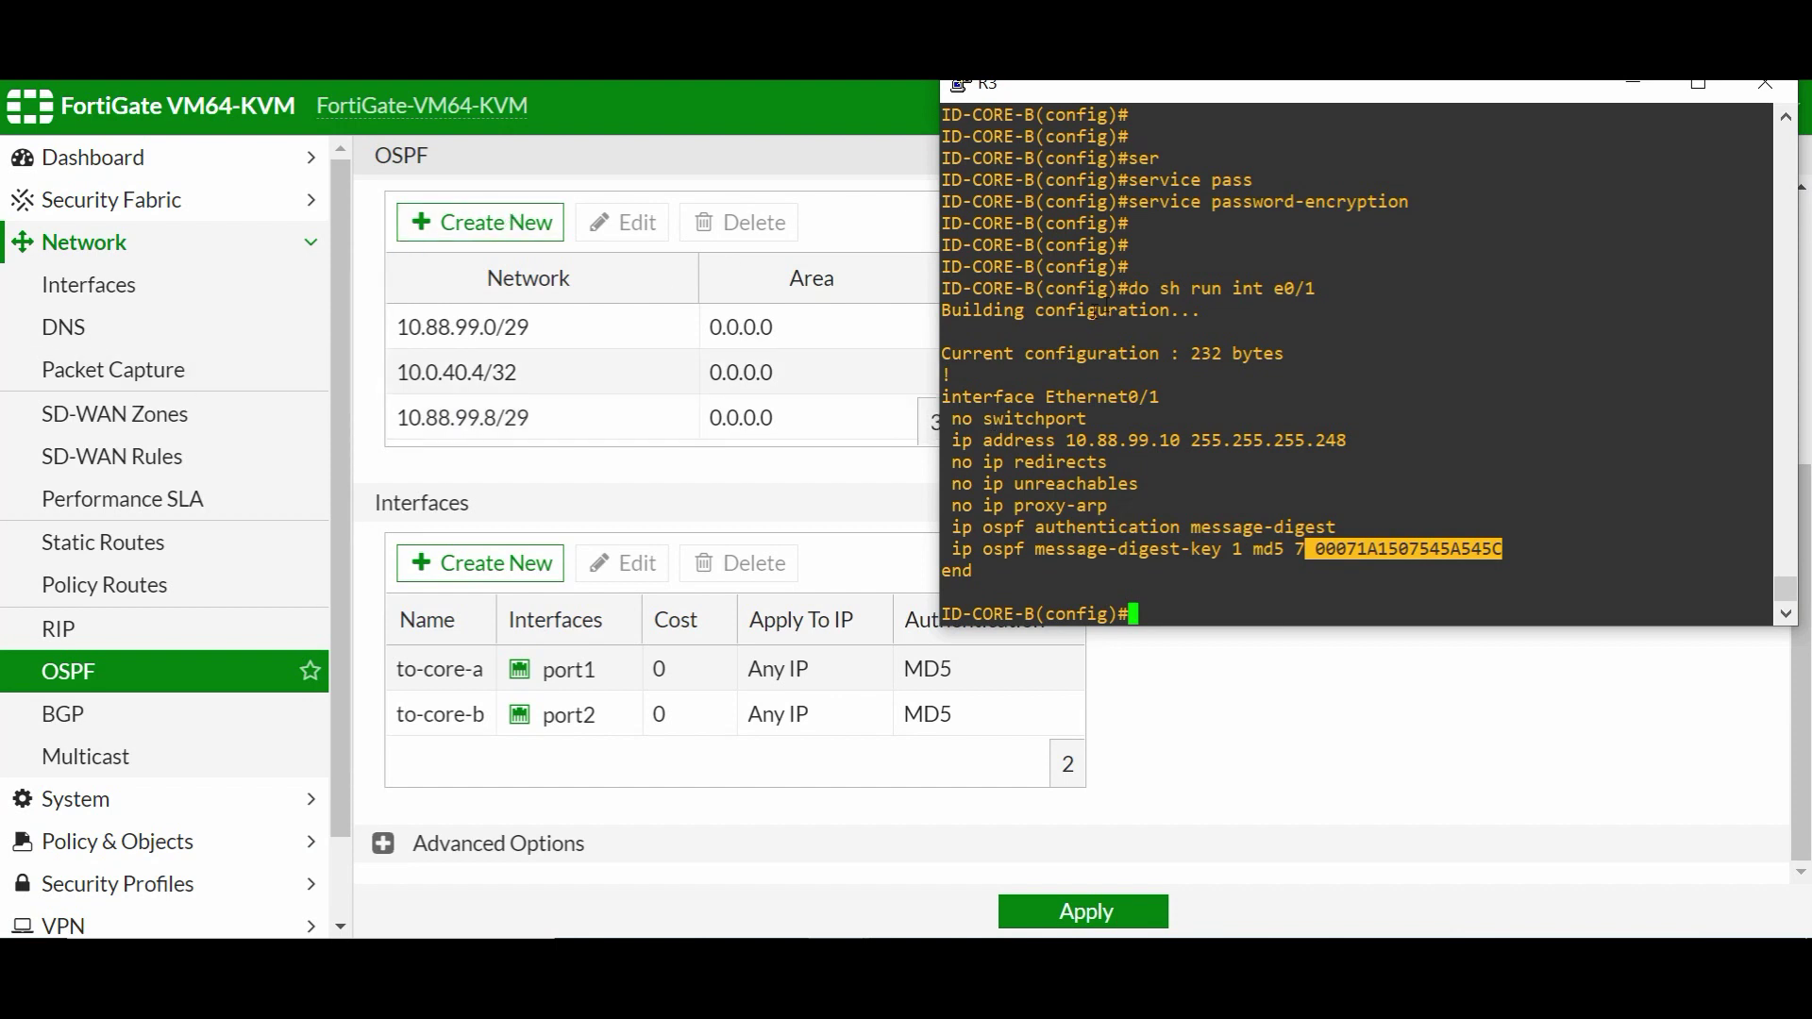
{"action": "left_click", "coordinate": [1094, 304]}
{"action": "key", "text": "BackSpace"}
{"action": "key", "text": "Return"}
{"action": "key", "text": "Return"}
{"action": "key", "text": "Return"}
{"action": "key", "text": "Return"}
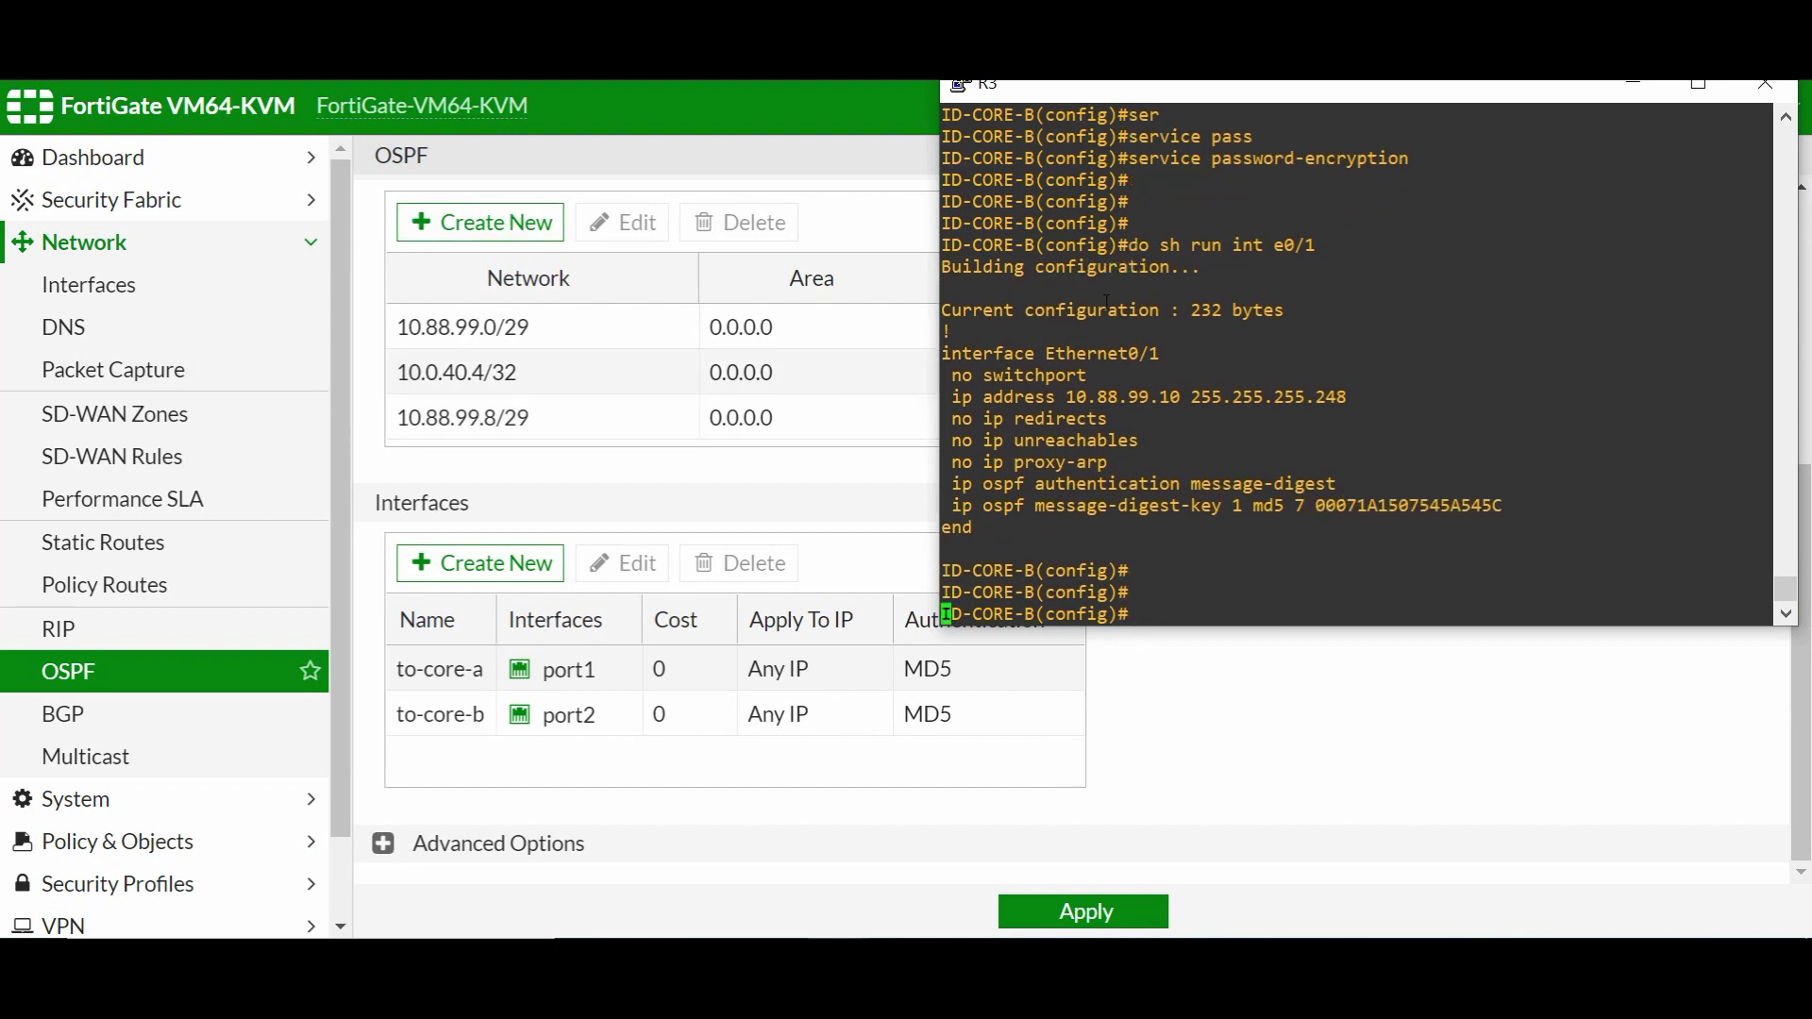
{"action": "left_click_drag", "start_coordinate": [956, 440], "coordinate": [1331, 441]}
{"action": "left_click_drag", "start_coordinate": [1314, 461], "coordinate": [1492, 461]}
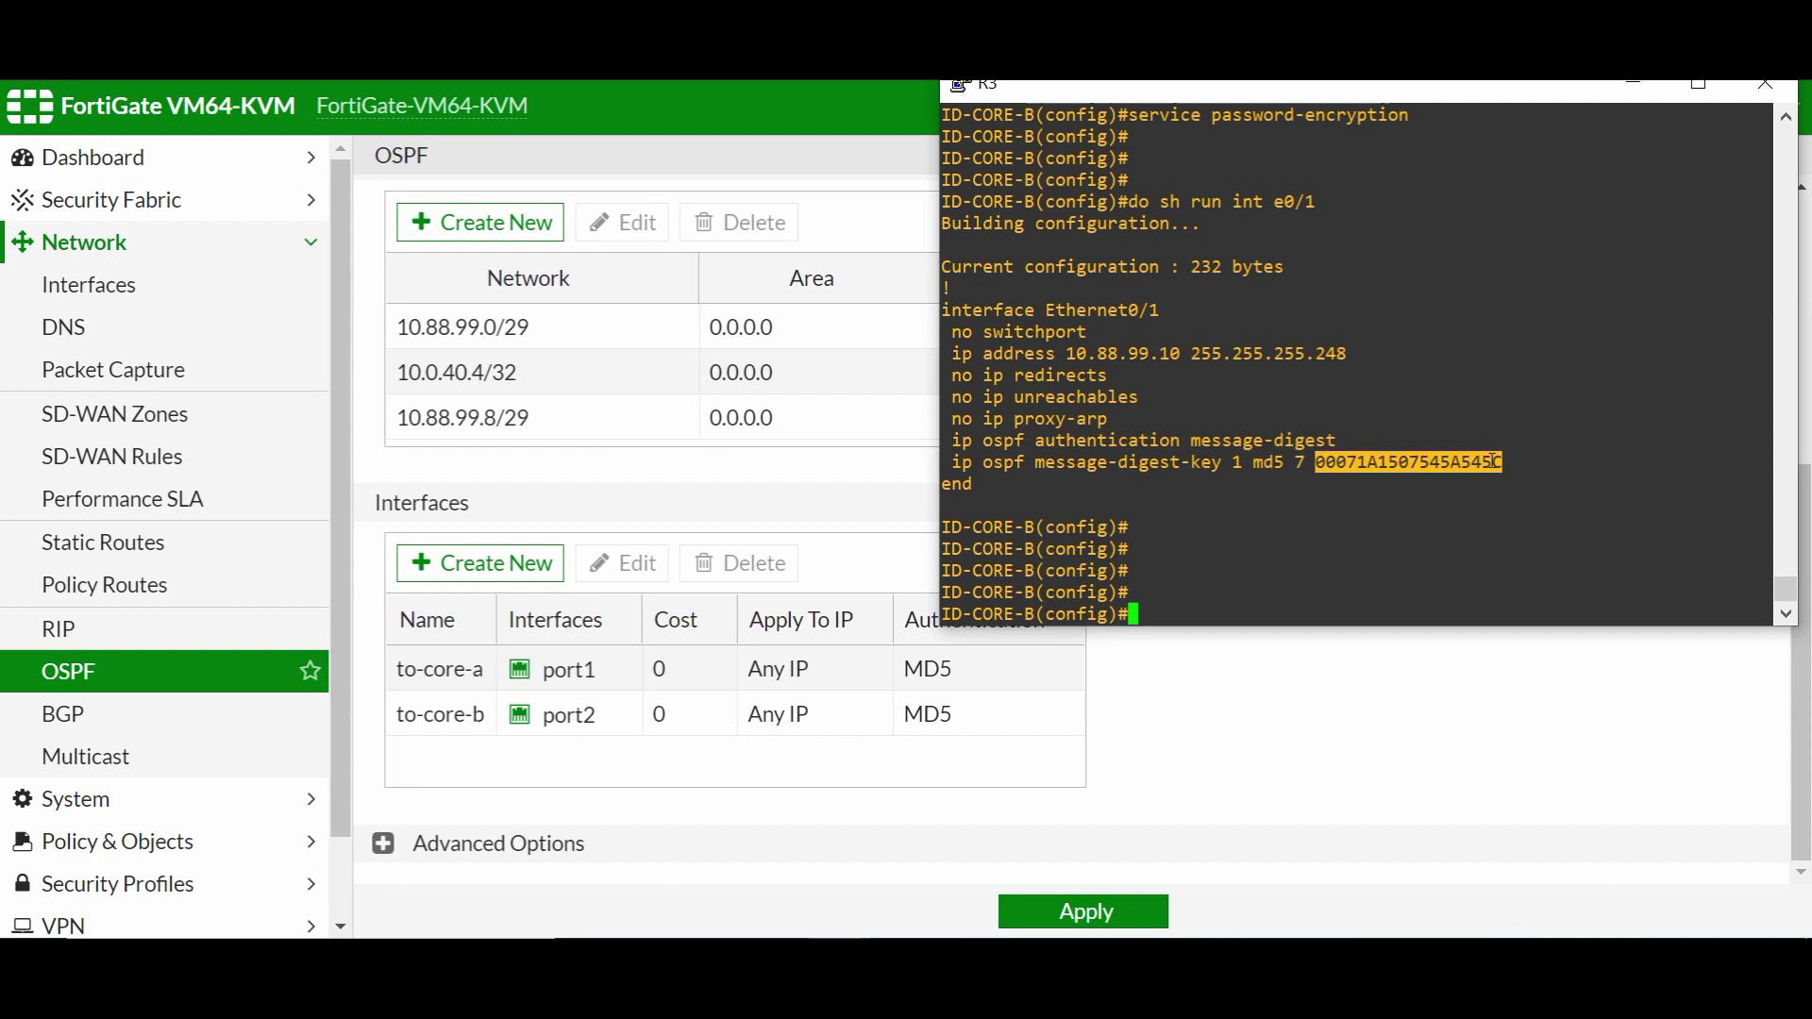
{"action": "double_click", "coordinate": [1510, 441]}
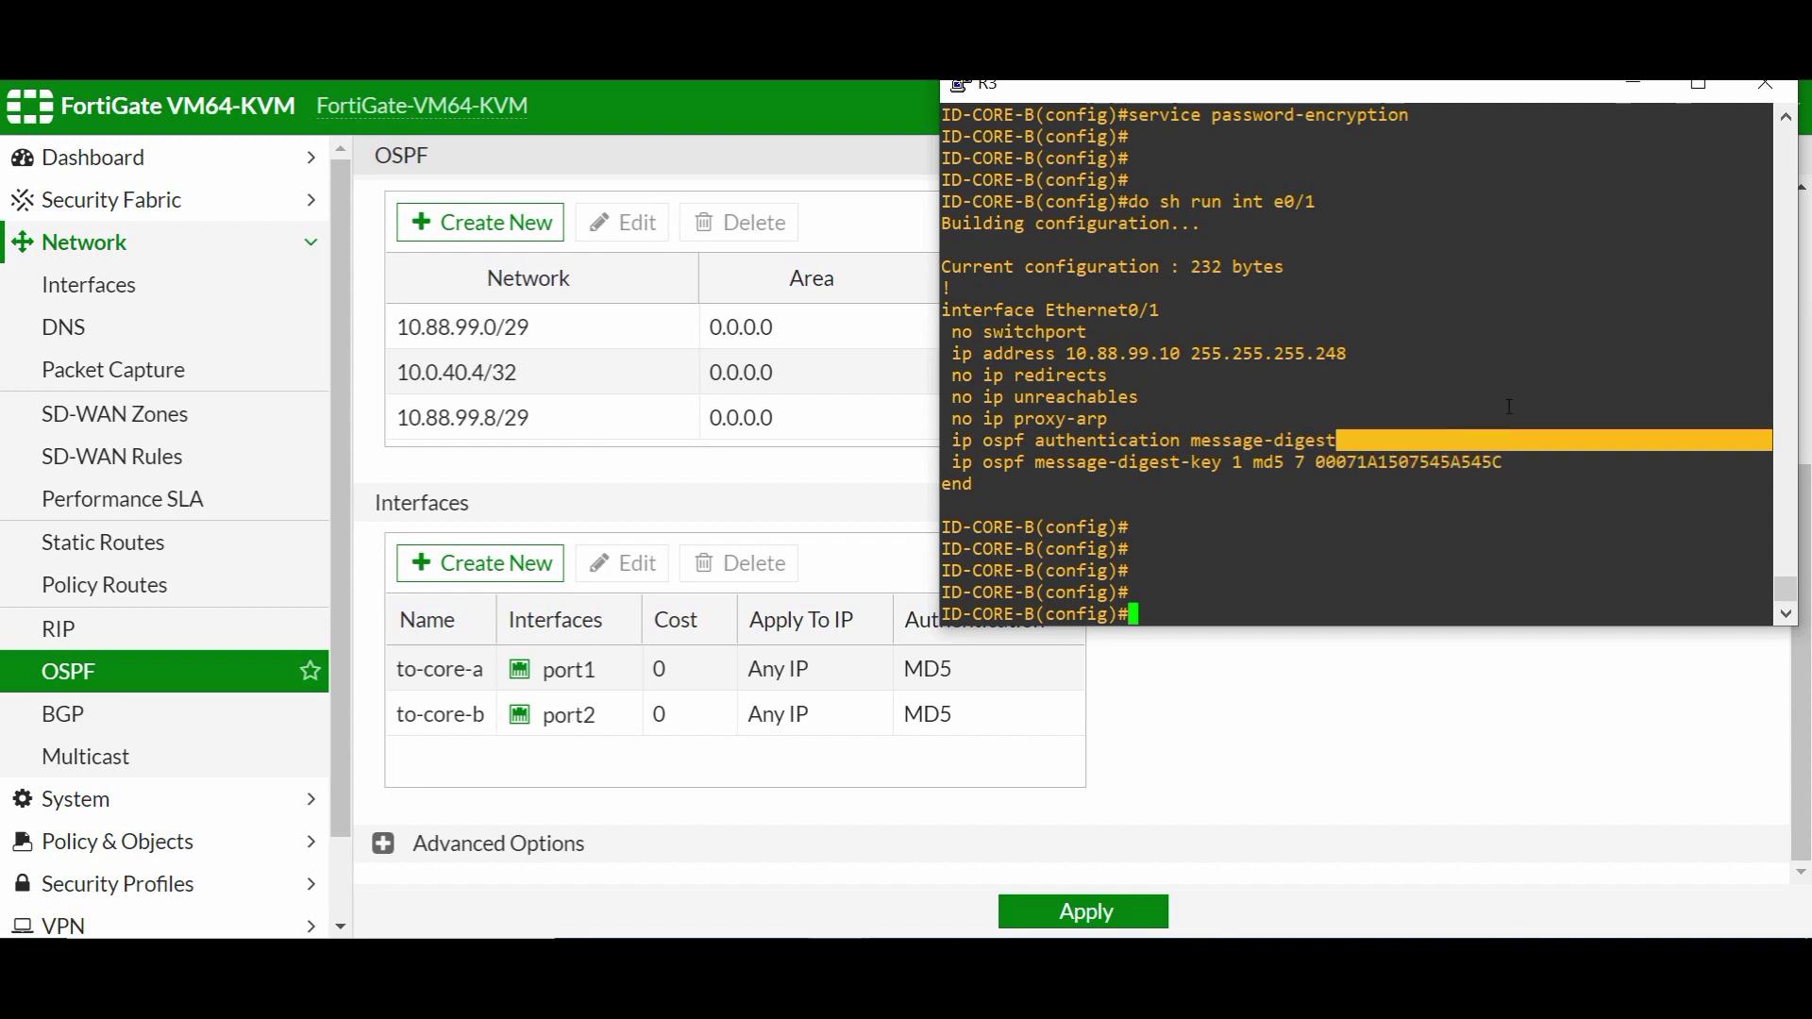
- Run 'show ip ospf interface e0/1' and highlight 'Cryptographic authentication enabled'
{"action": "type", "text": "exit"}
{"action": "key", "text": "Return"}
{"action": "key", "text": "Return"}
{"action": "key", "text": "Return"}
{"action": "key", "text": "Return"}
{"action": "key", "text": "Return"}
{"action": "key", "text": "Return"}
{"action": "key", "text": "Return"}
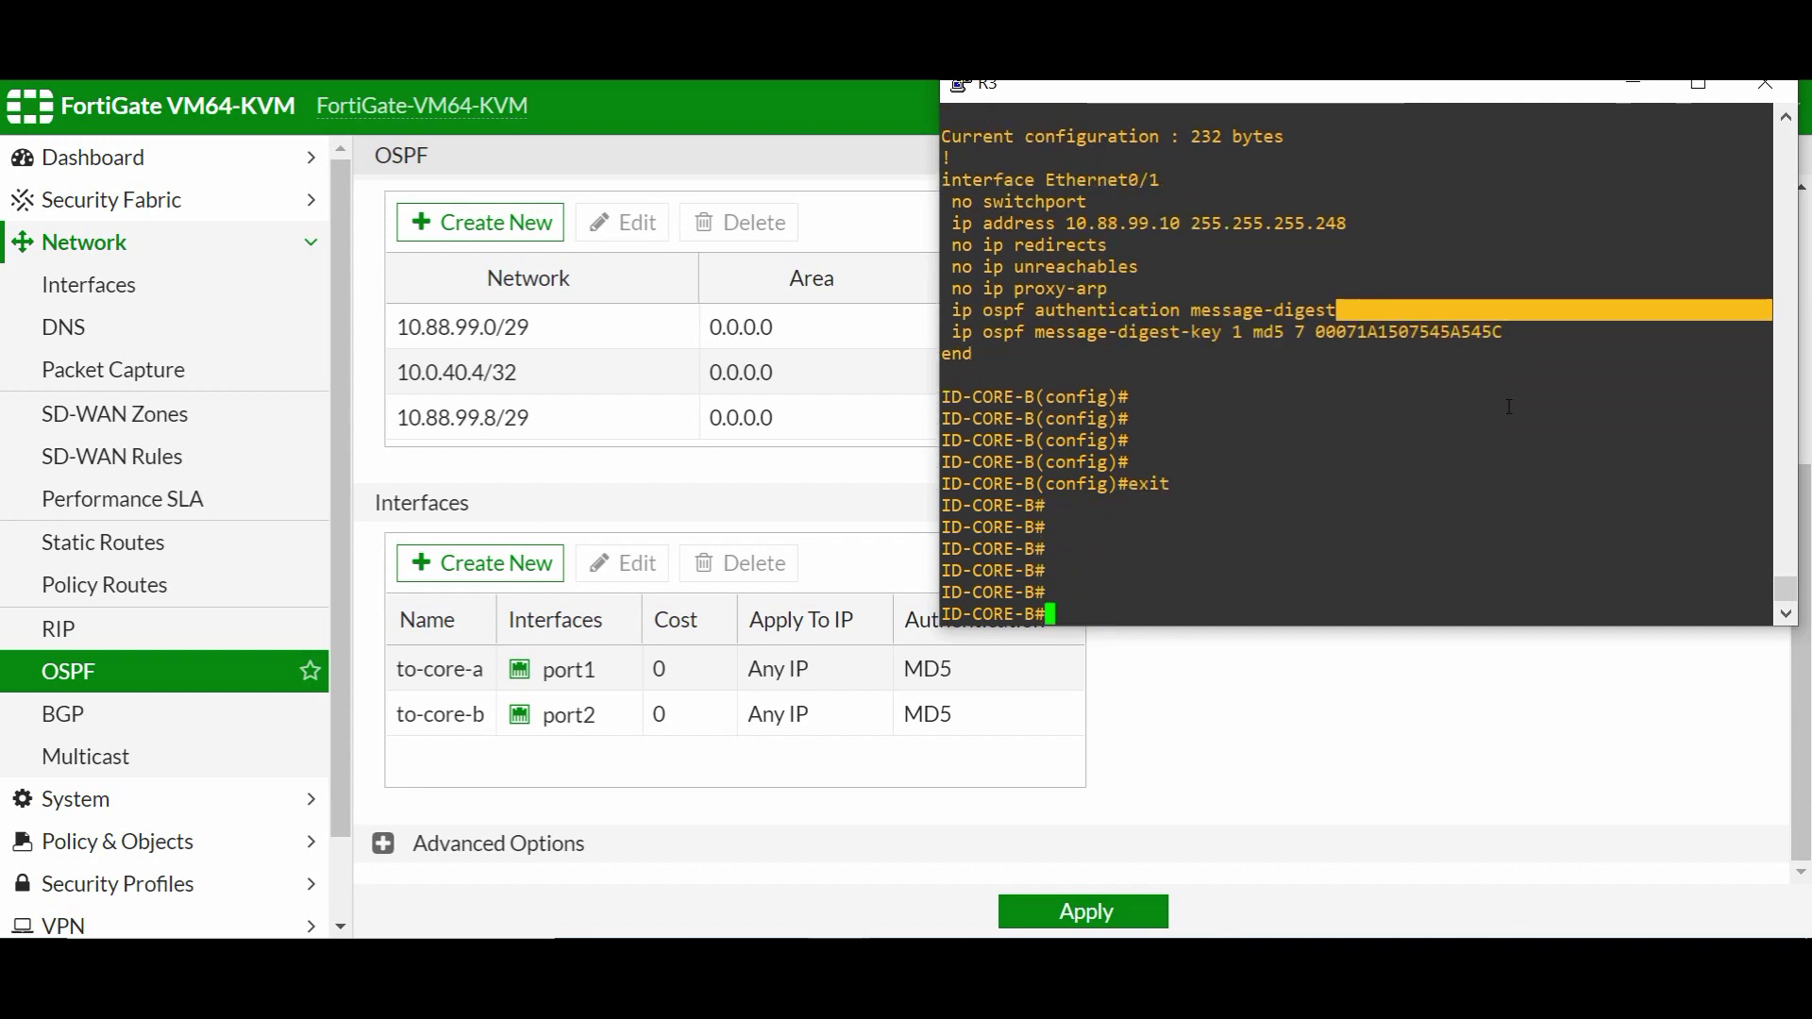
{"action": "type", "text": "sh ip o"}
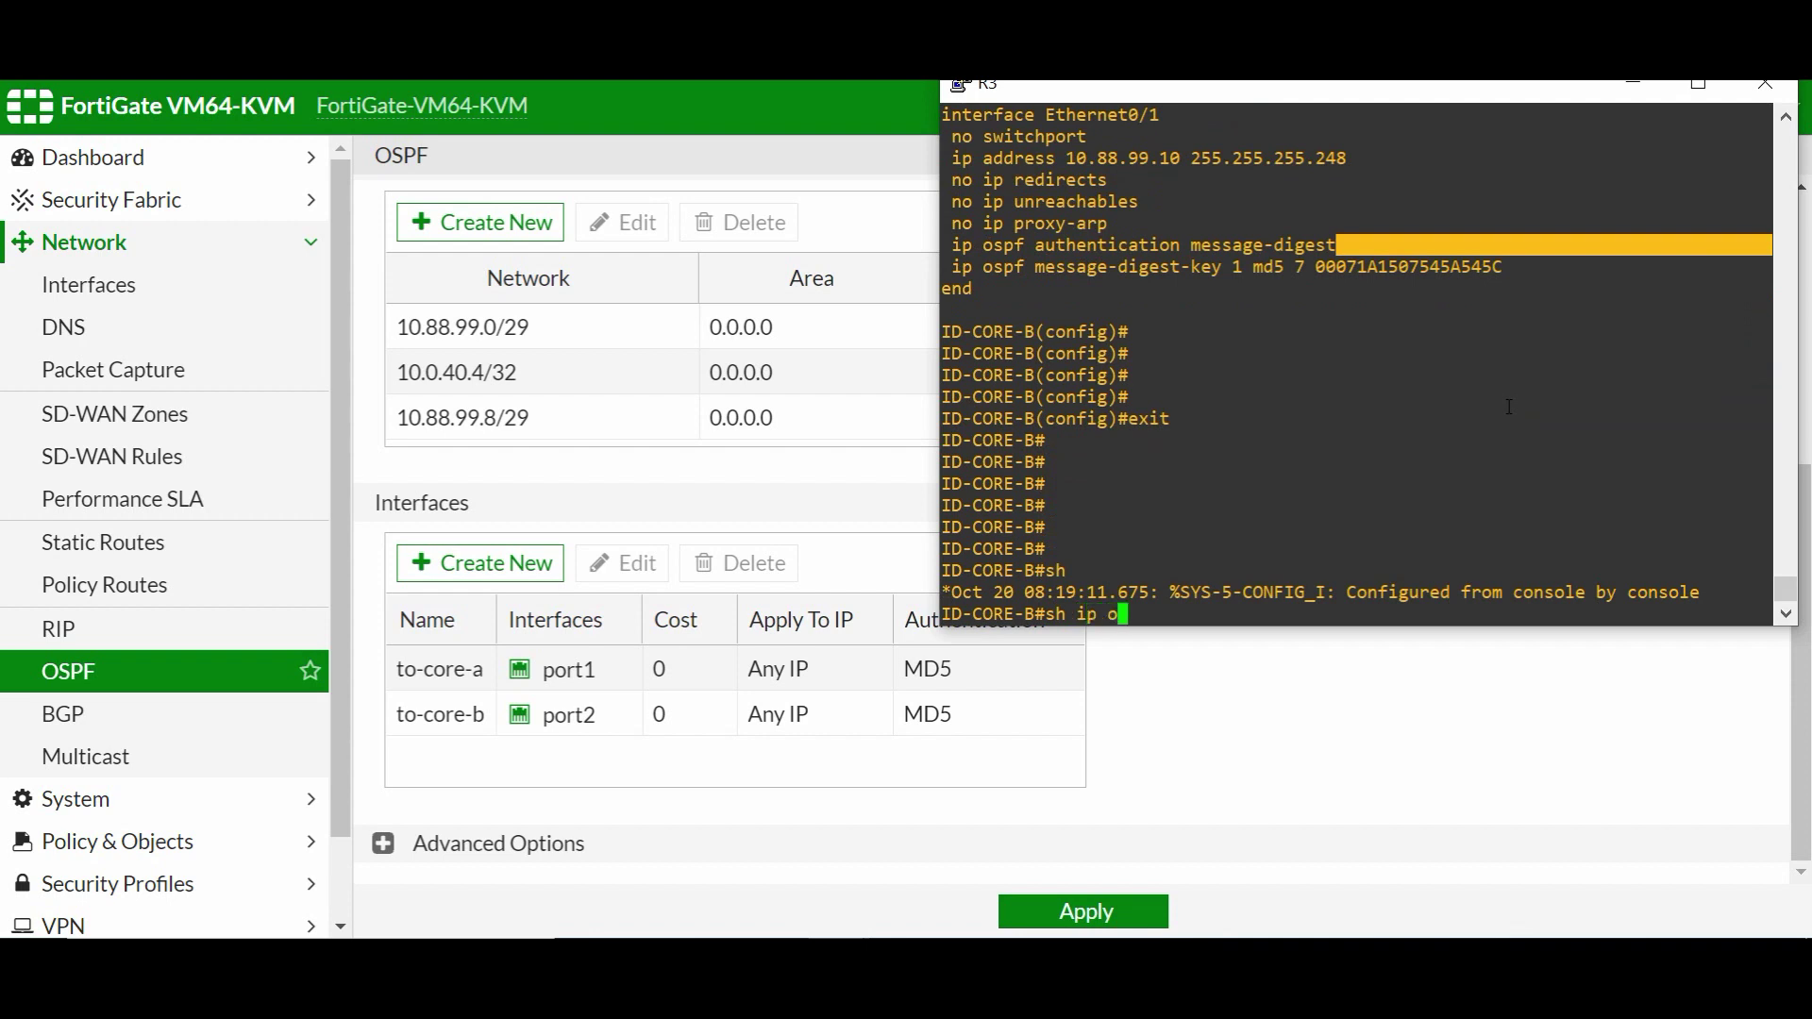
{"action": "type", "text": "spf  int"}
{"action": "key", "text": "Tab"}
{"action": "type", "text": "inter"}
{"action": "key", "text": "Tab"}
{"action": "type", "text": "e0"}
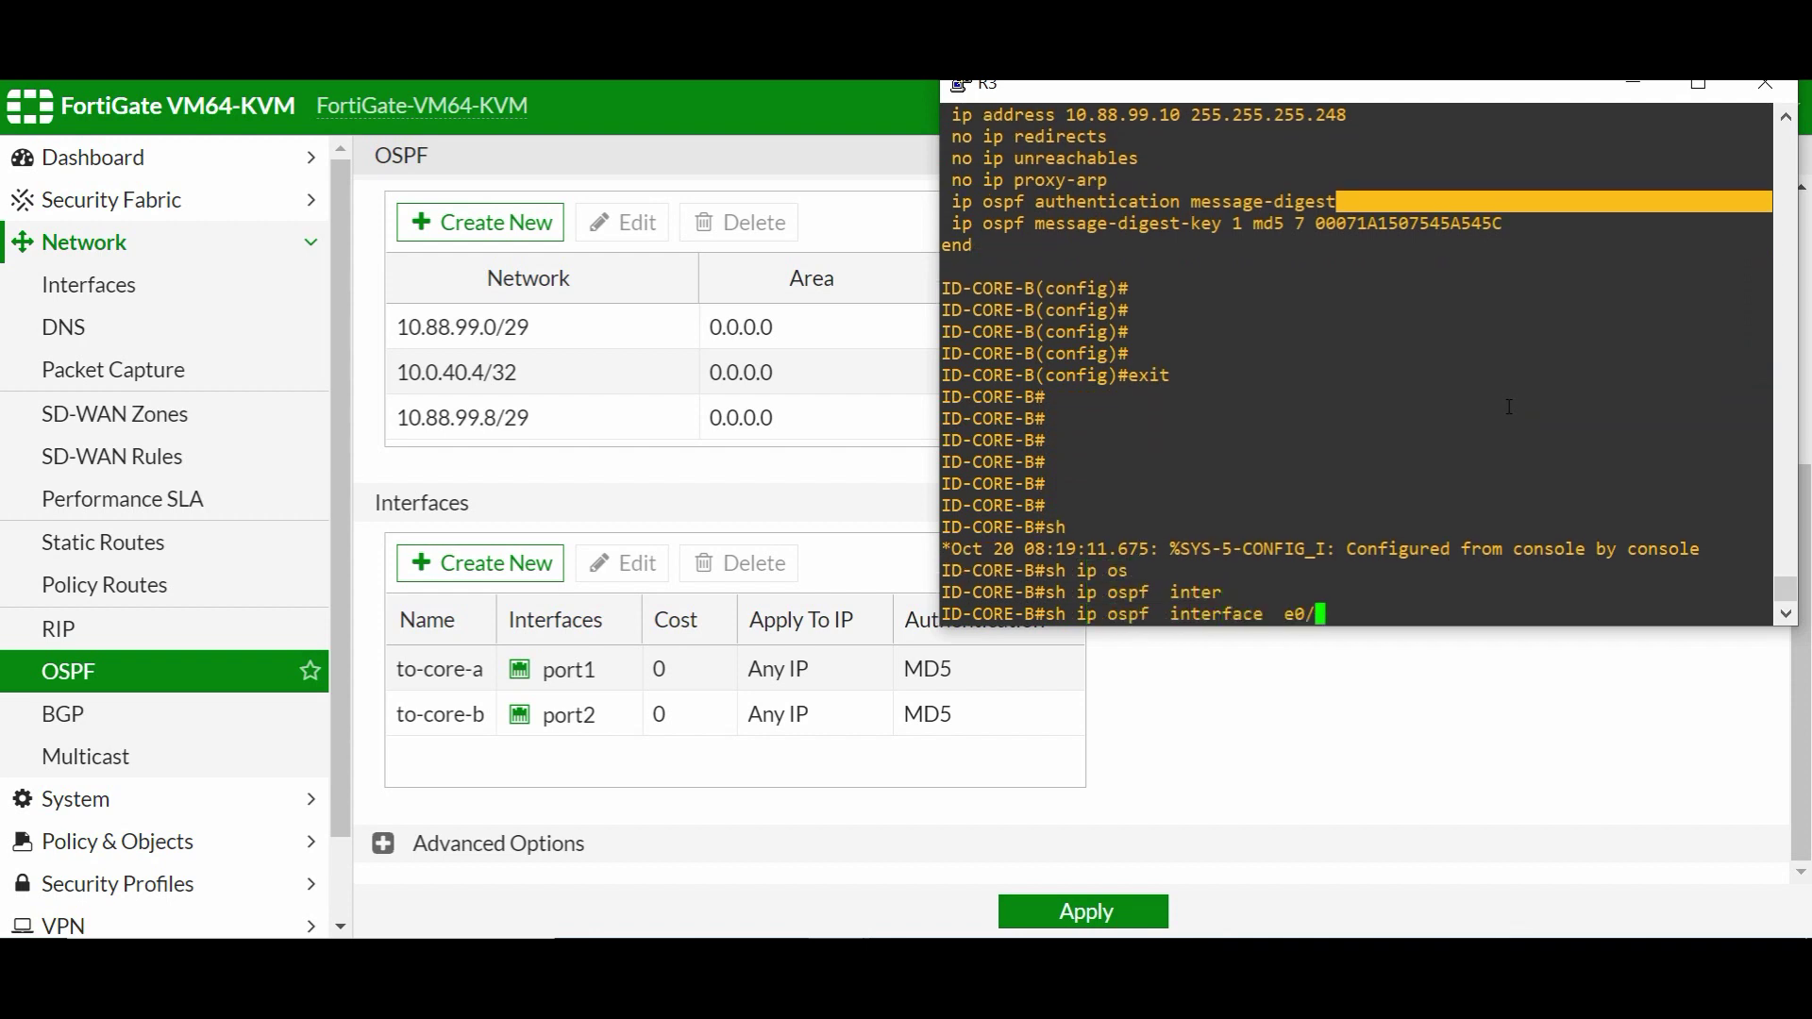
{"action": "type", "text": "/1"}
{"action": "key", "text": "Return"}
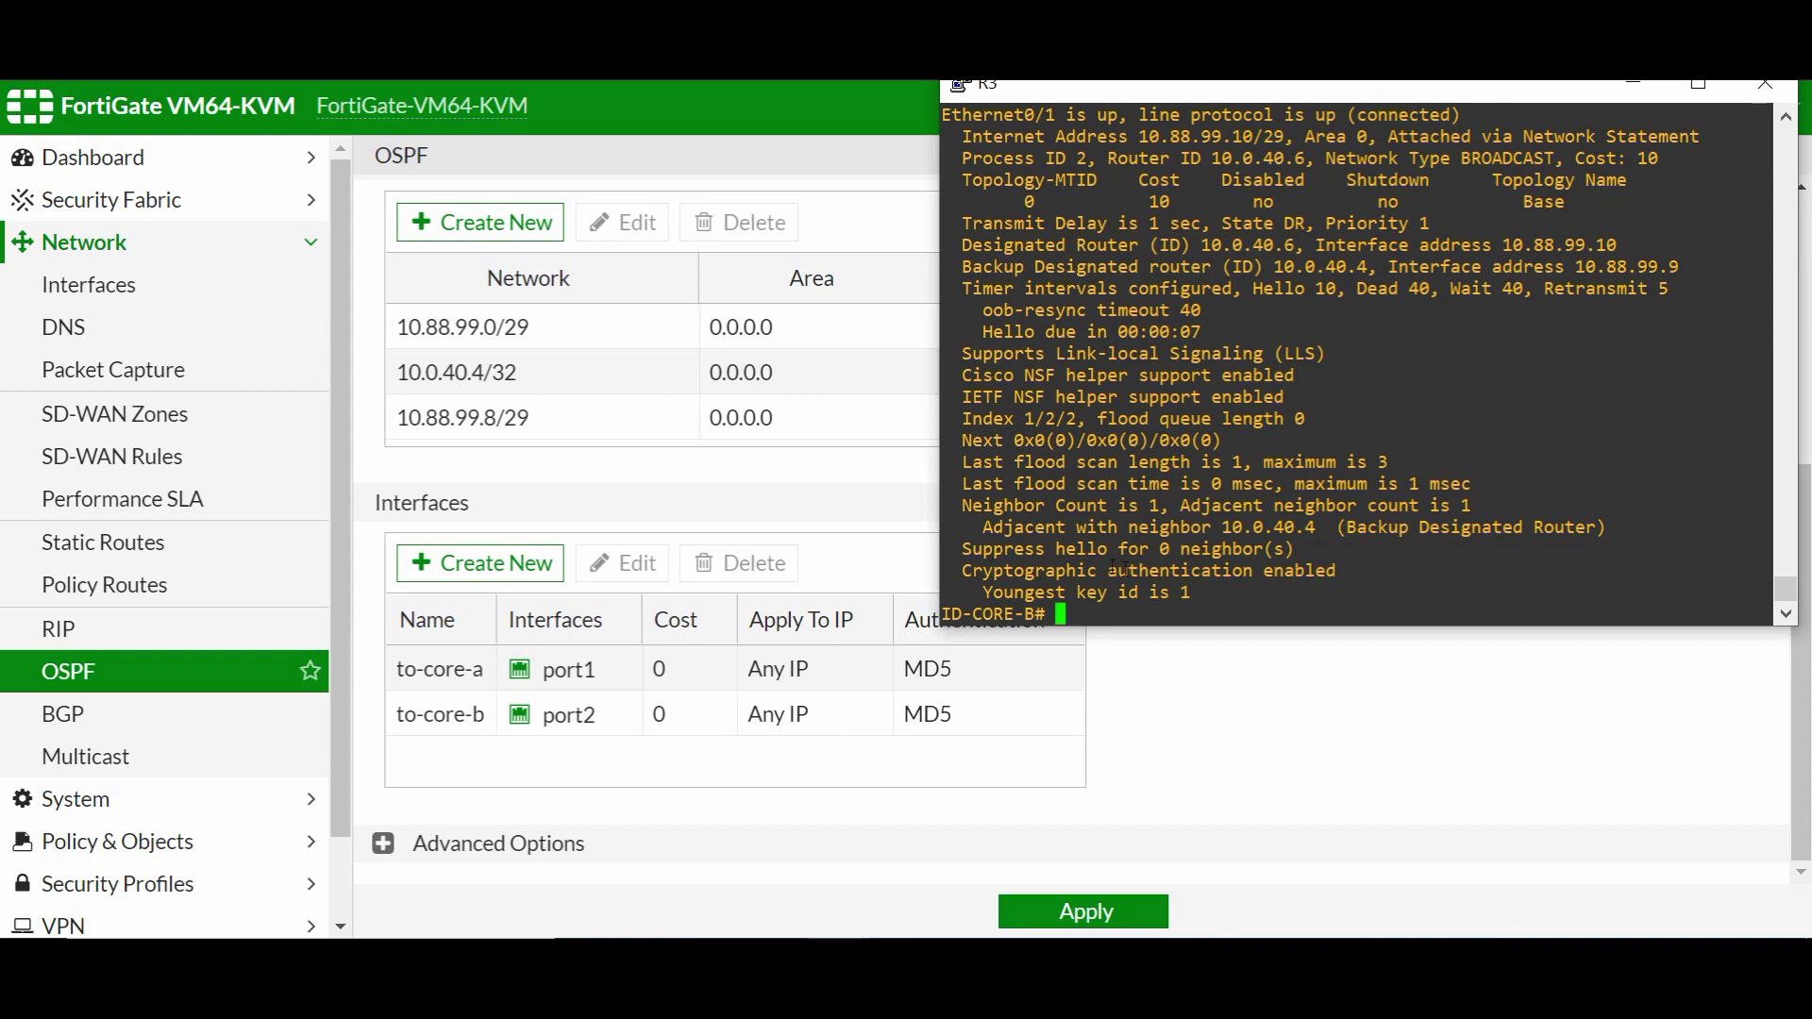
{"action": "mouse_move", "coordinate": [1115, 591]}
{"action": "left_mouse_down"}
{"action": "mouse_move", "coordinate": [1193, 571]}
{"action": "mouse_move", "coordinate": [1107, 569]}
{"action": "left_mouse_up"}
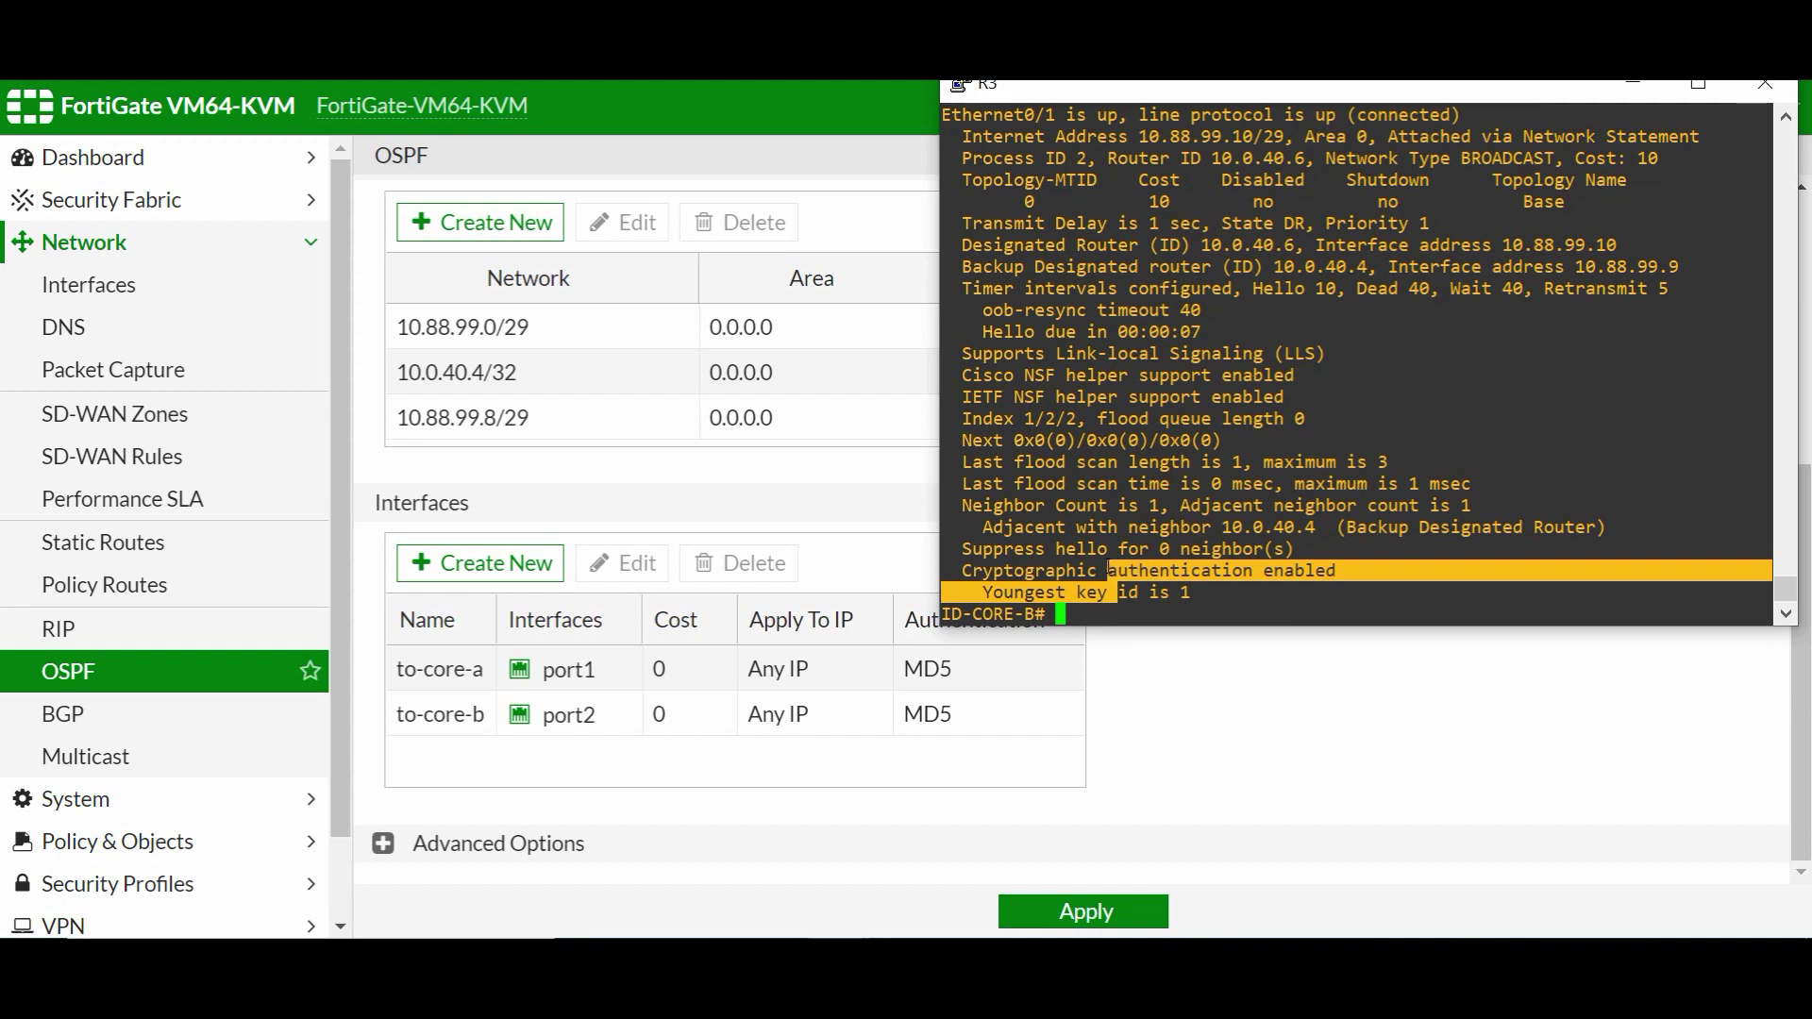
- On Fortinet5, leave OSPF config with end twice and run 'get router info ospf interface port1'
{"action": "left_click", "coordinate": [840, 981]}
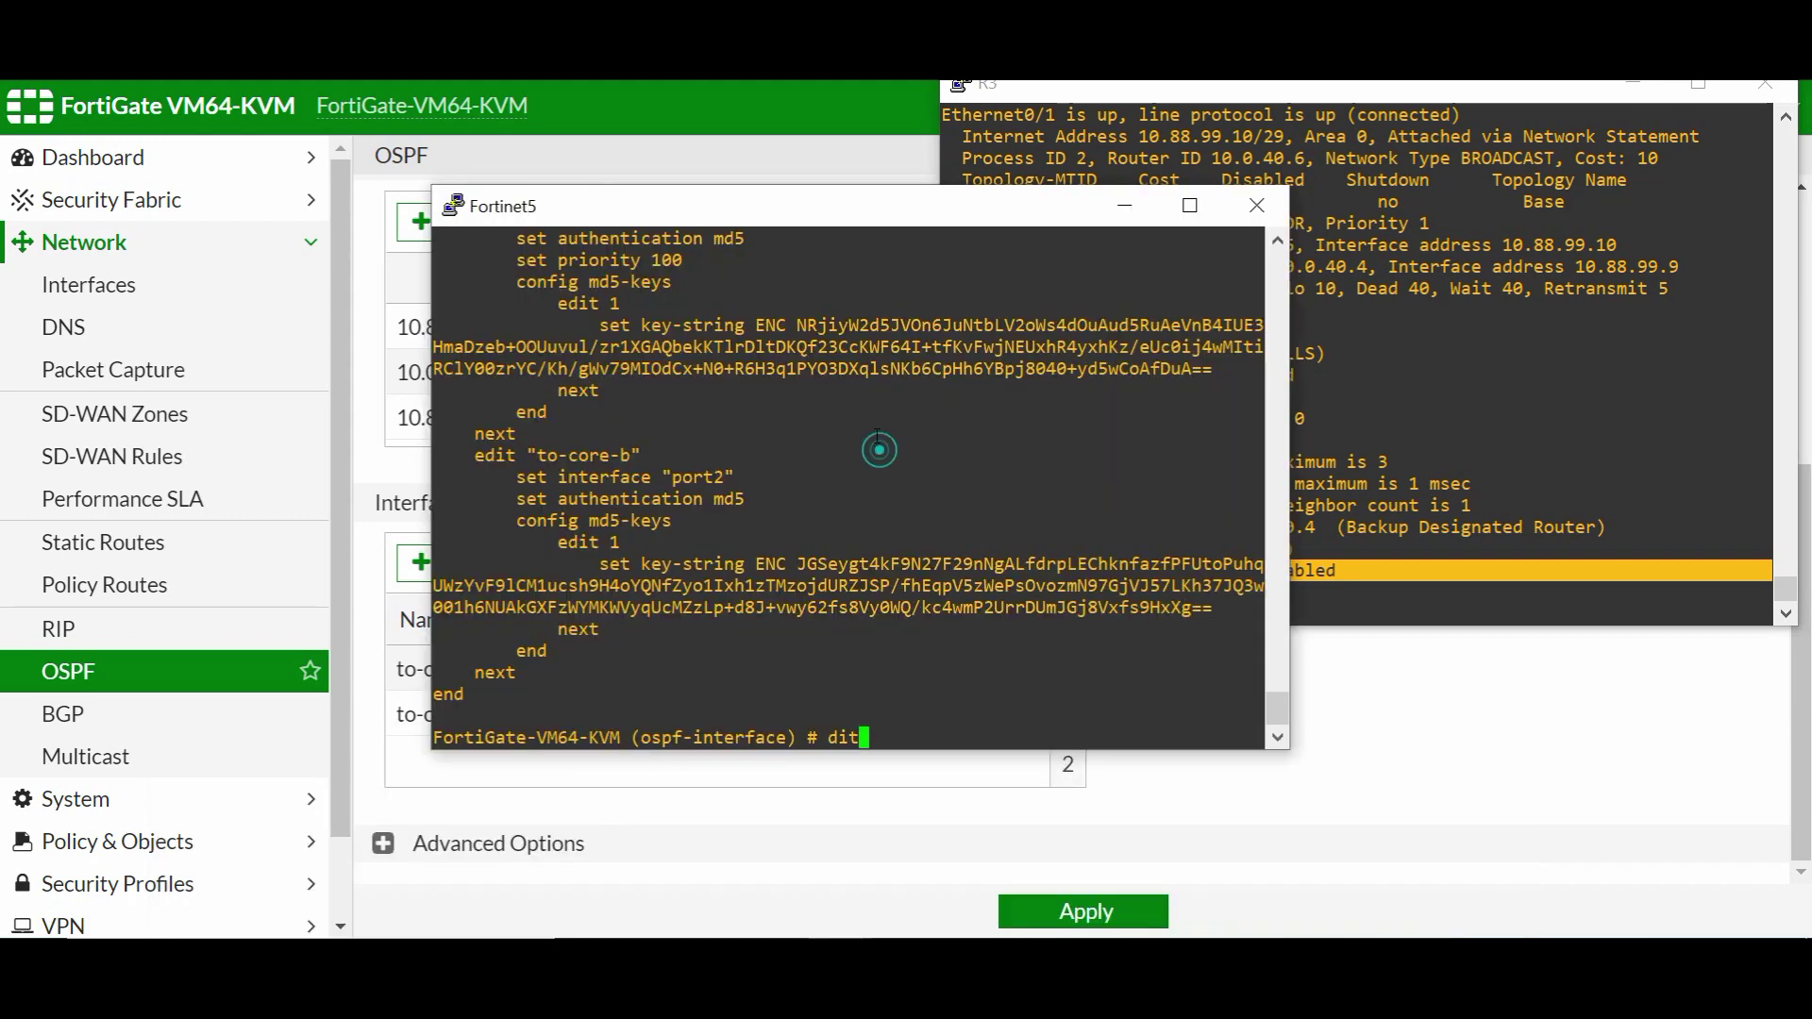
{"action": "key", "text": "BackSpace"}
{"action": "key", "text": "BackSpace"}
{"action": "key", "text": "BackSpace"}
{"action": "type", "text": "end"}
{"action": "key", "text": "Return"}
{"action": "key", "text": "Return"}
{"action": "key", "text": "Return"}
{"action": "key", "text": "Return"}
{"action": "key", "text": "Return"}
{"action": "key", "text": "Return"}
{"action": "type", "text": "end"}
{"action": "key", "text": "Return"}
{"action": "key", "text": "Return"}
{"action": "key", "text": "Return"}
{"action": "key", "text": "Return"}
{"action": "key", "text": "Return"}
{"action": "type", "text": "get router"}
{"action": "type", "text": "i"}
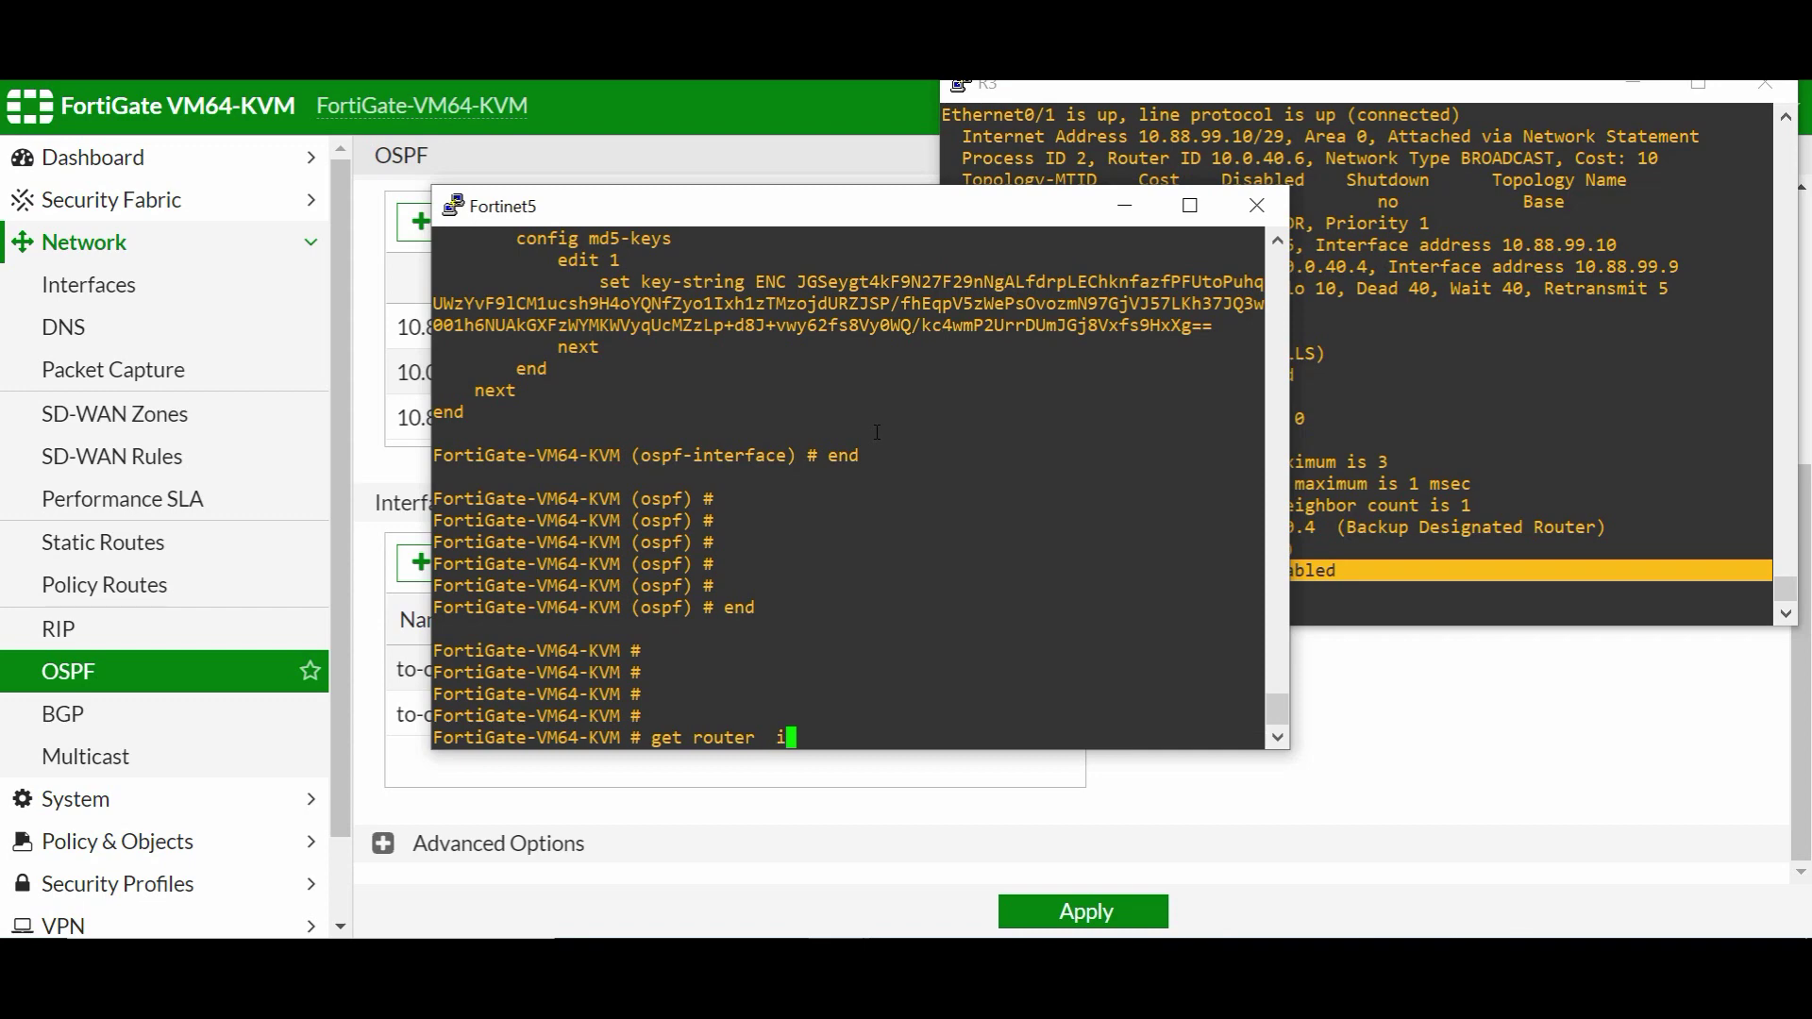
{"action": "type", "text": "nfo ospf  interface  "}
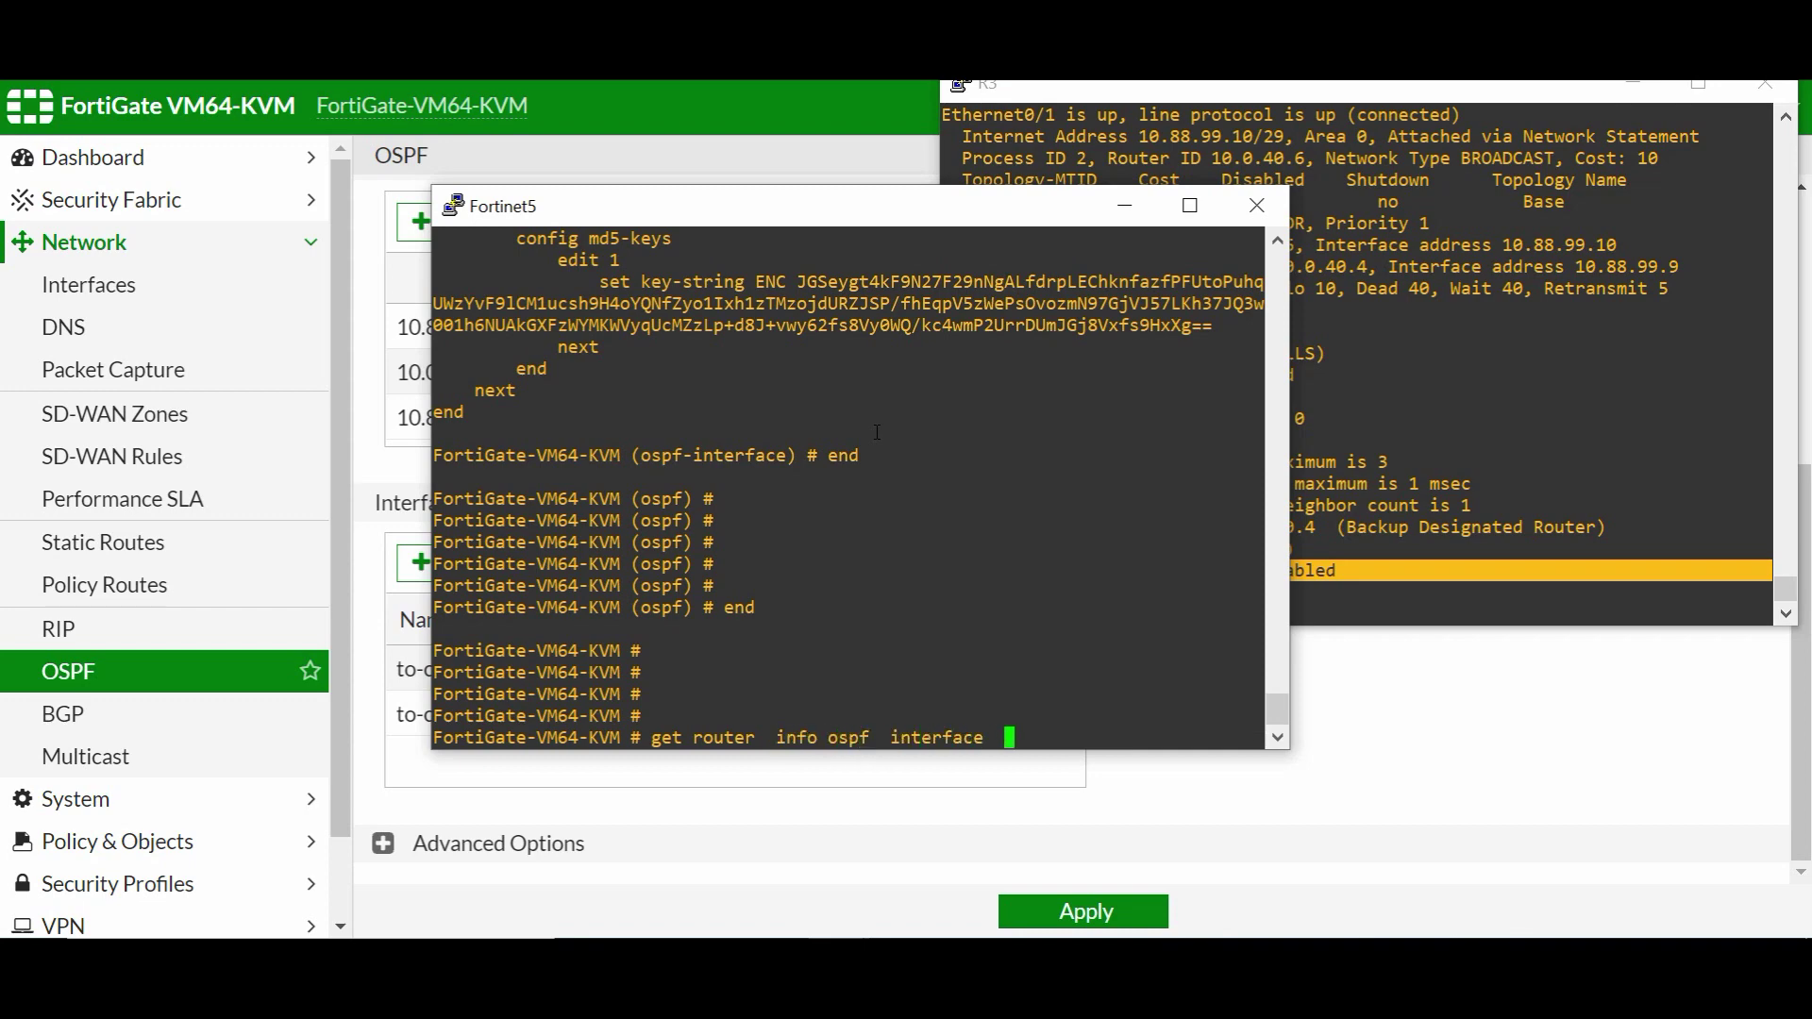
{"action": "type", "text": "port1"}
{"action": "key", "text": "Return"}
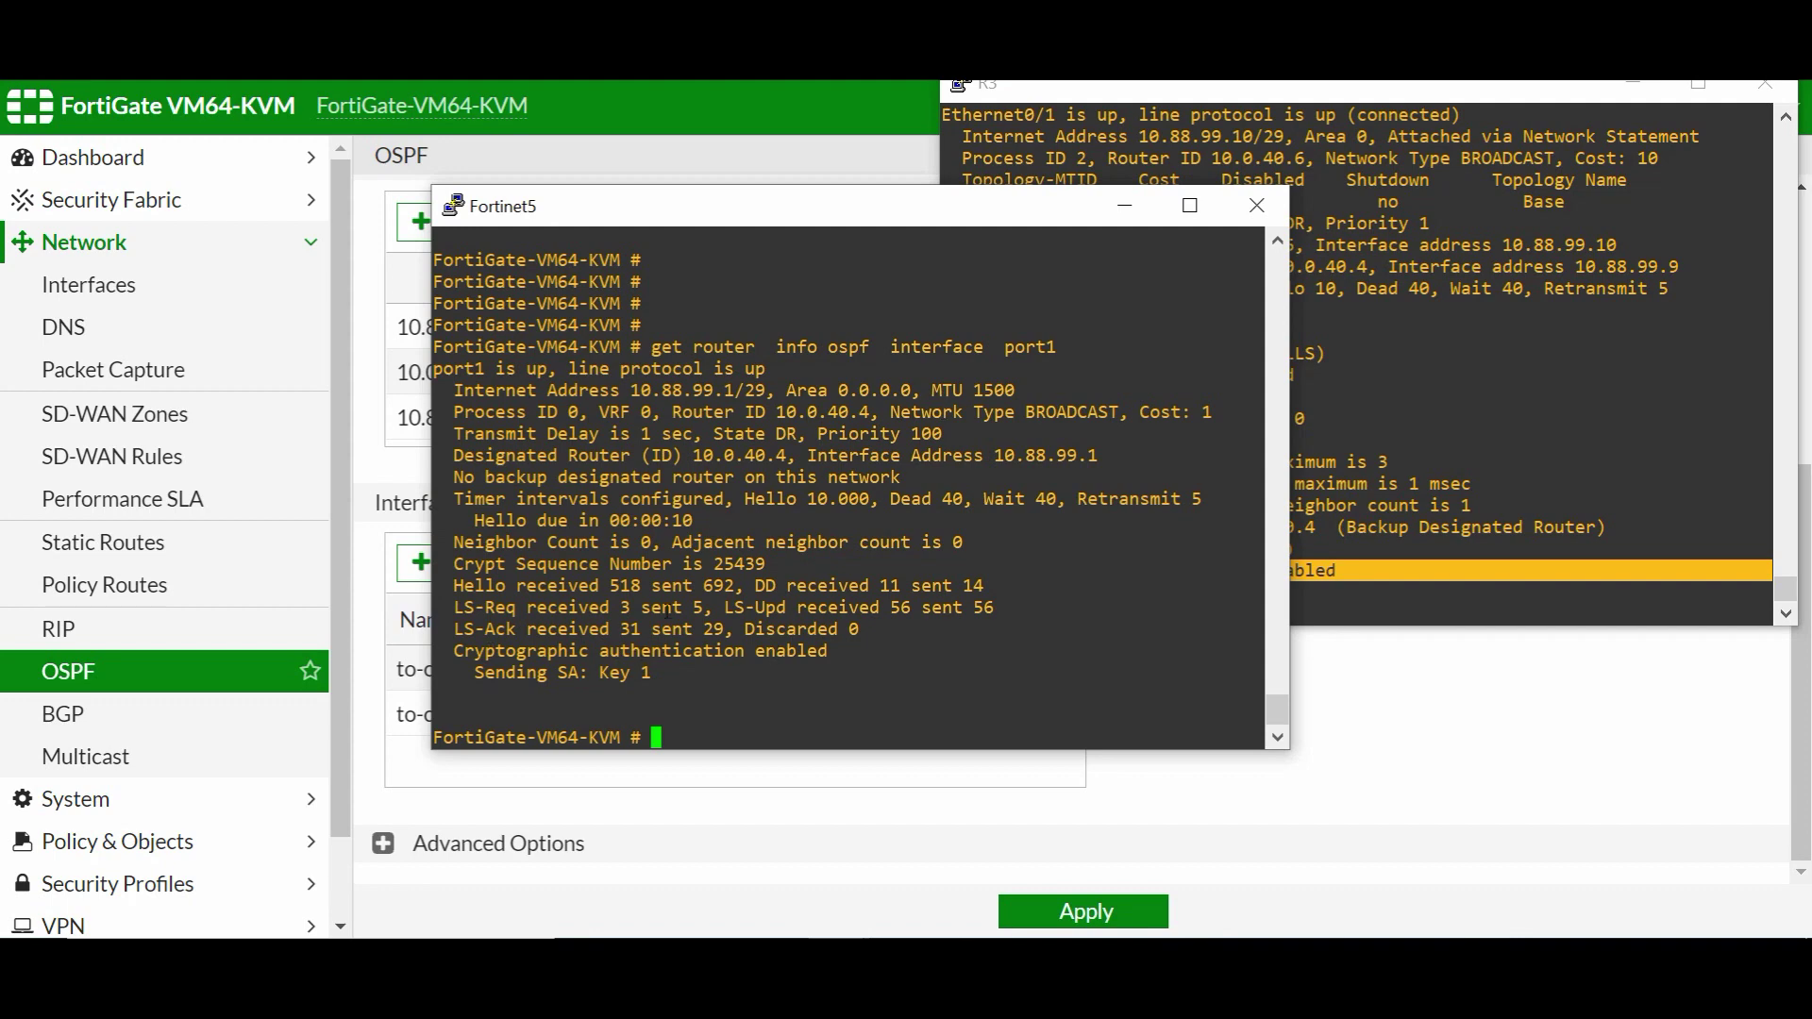
- Rerun the OSPF interface query for port2
{"action": "key", "text": "Up"}
{"action": "key", "text": "BackSpace"}
{"action": "type", "text": "2"}
{"action": "key", "text": "Return"}
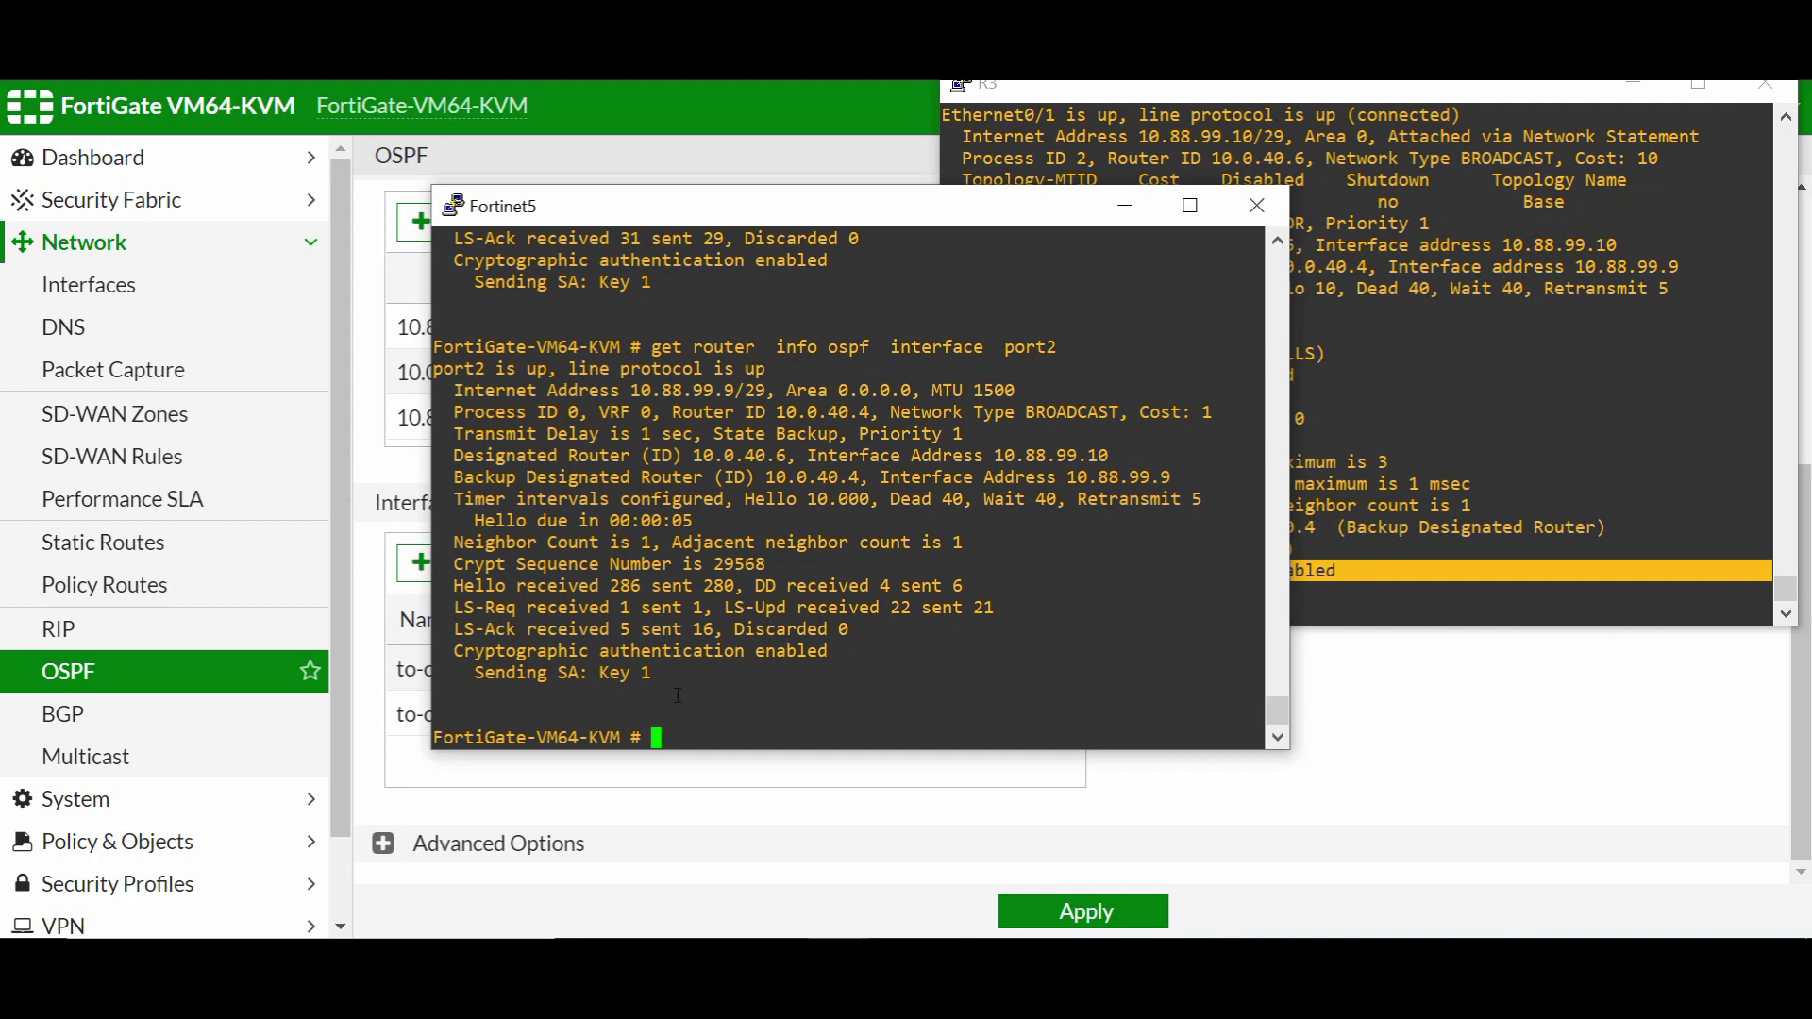
- Turn on OSPF adjacency debugging on ID-CORE-B with 'debug ip ospf adj'
{"action": "left_click", "coordinate": [1381, 382]}
{"action": "type", "text": "debu"}
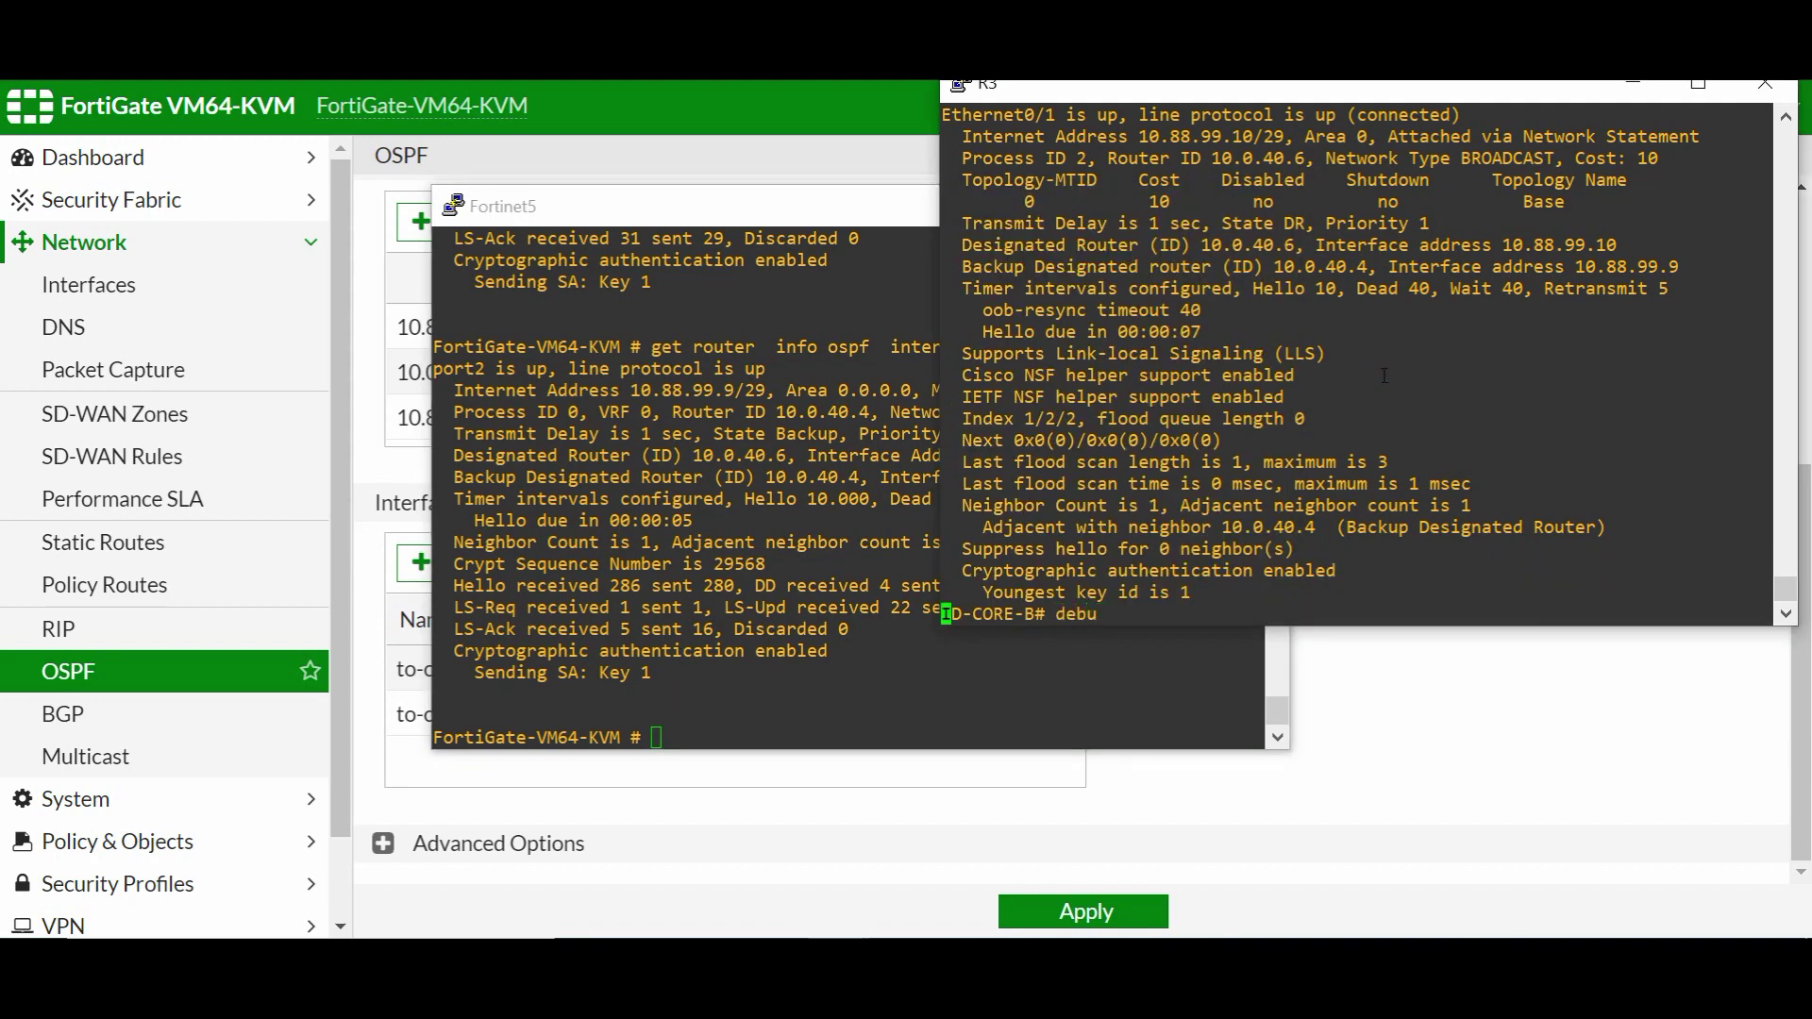
{"action": "key", "text": "Tab"}
{"action": "type", "text": "ip "}
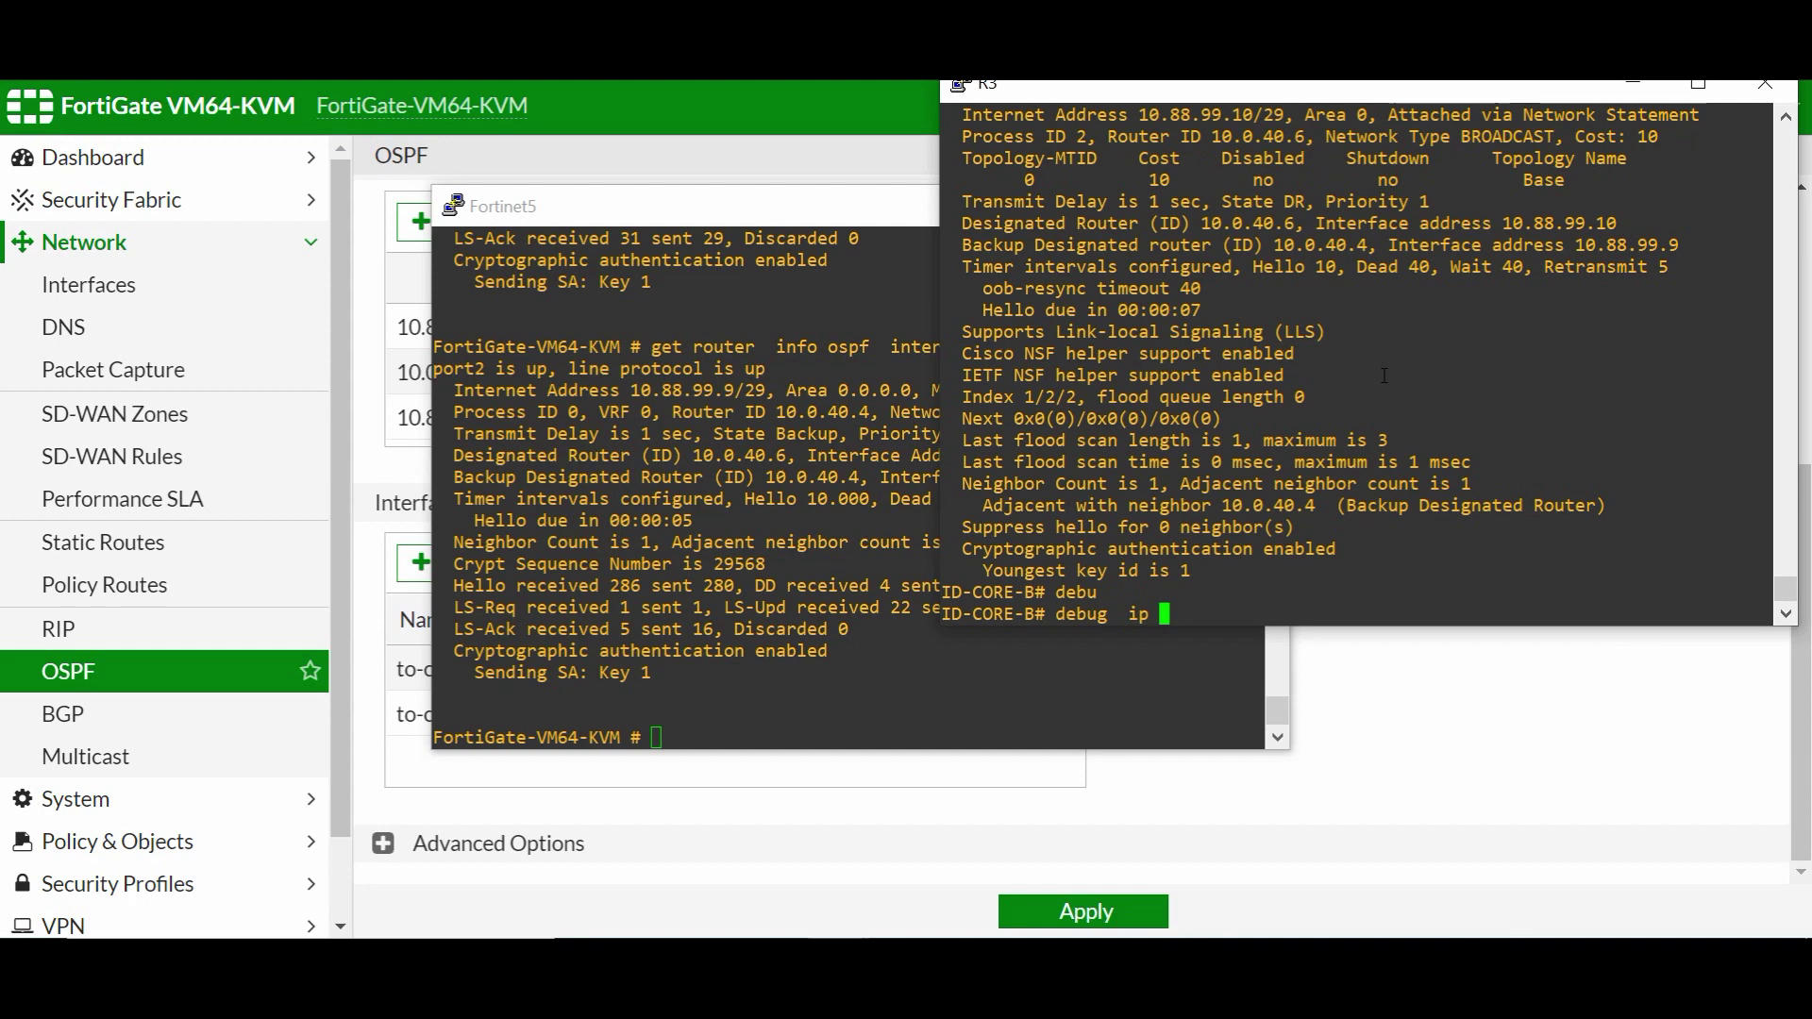
{"action": "type", "text": "os"}
{"action": "key", "text": "Tab"}
{"action": "key", "text": "Return"}
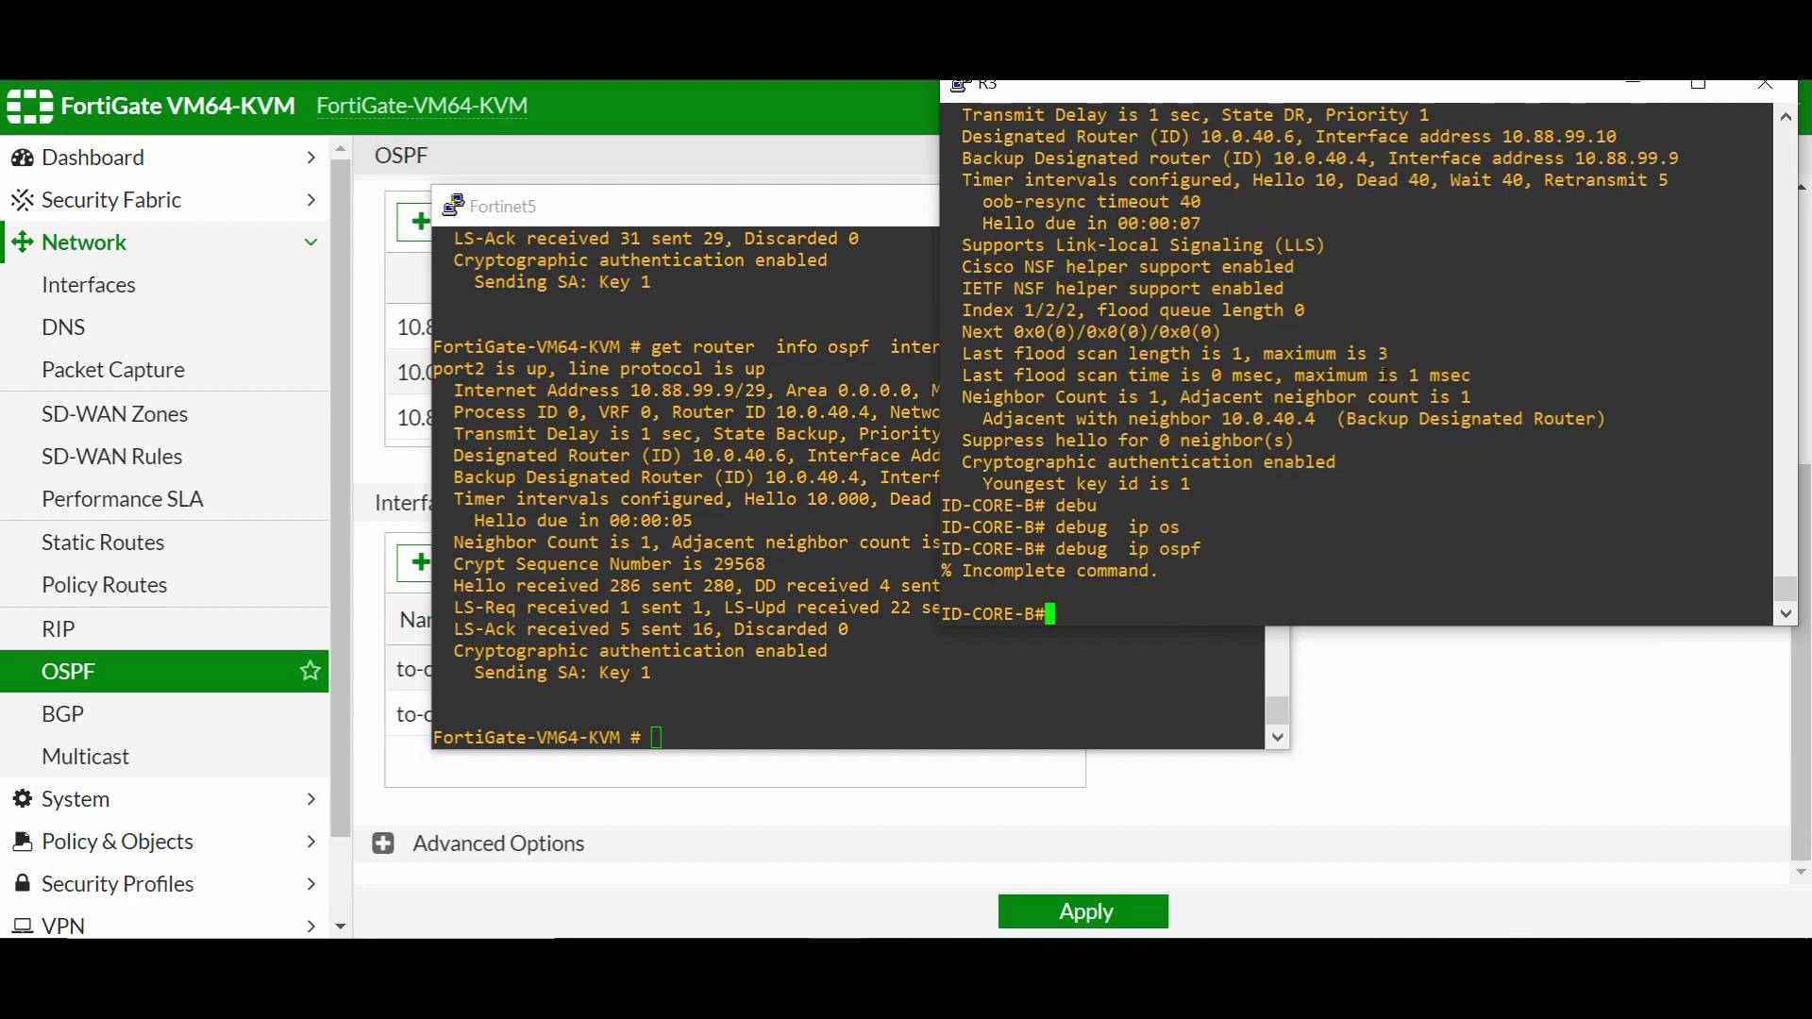
{"action": "key", "text": "Up"}
{"action": "type", "text": "ad"}
{"action": "key", "text": "Tab"}
{"action": "key", "text": "Return"}
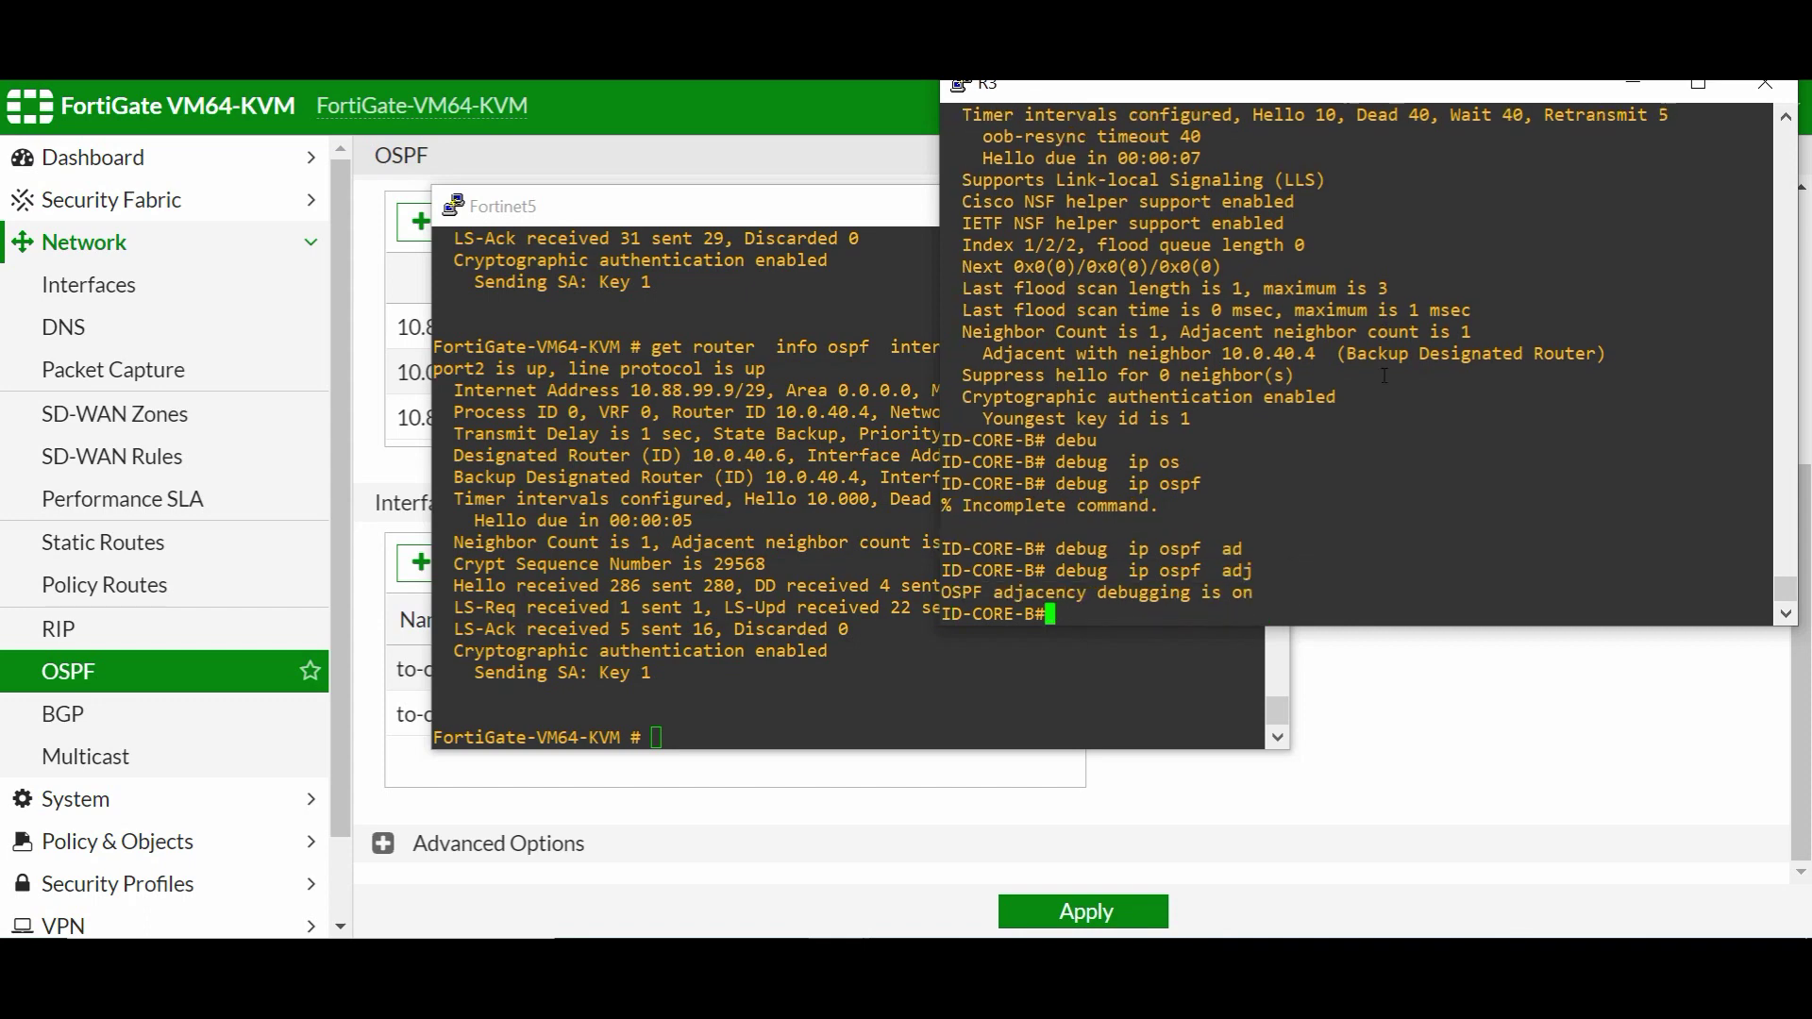
{"action": "key", "text": "Return"}
{"action": "key", "text": "Return"}
{"action": "key", "text": "Return"}
{"action": "key", "text": "Return"}
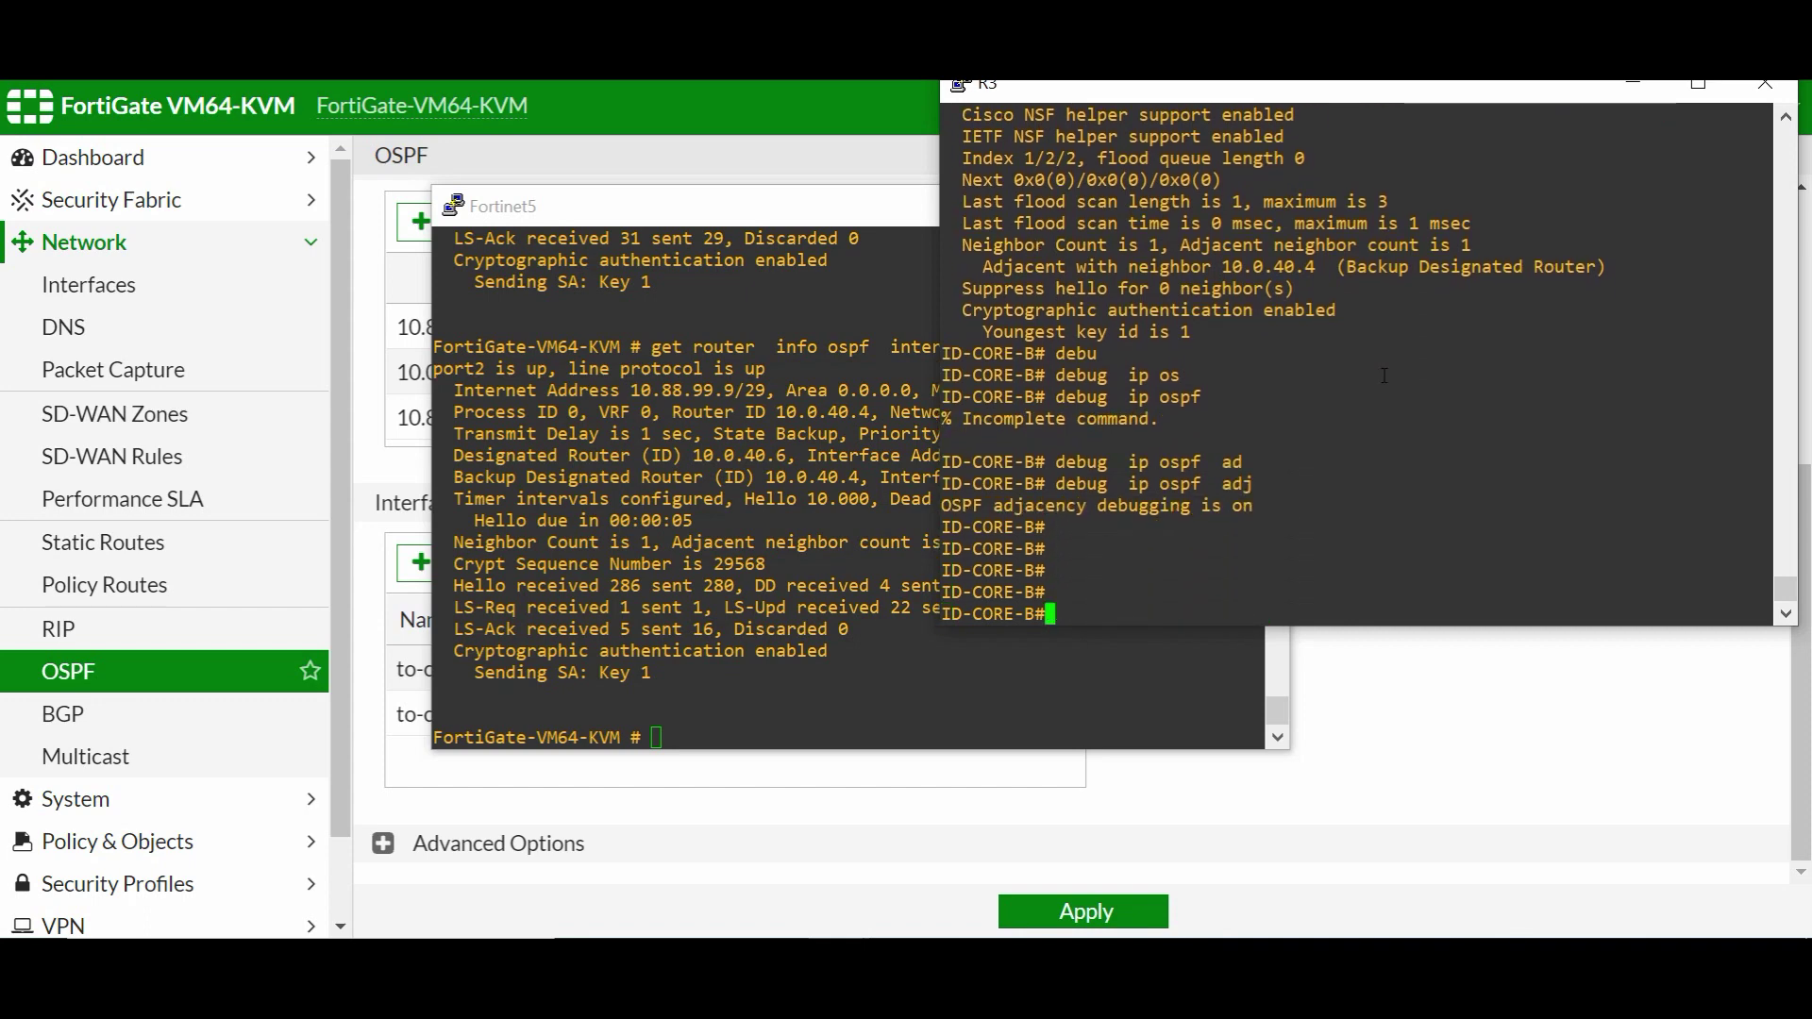
- Turn on OSPF packet debugging with 'debug ip ospf packet'
{"action": "type", "text": "debu ip os"}
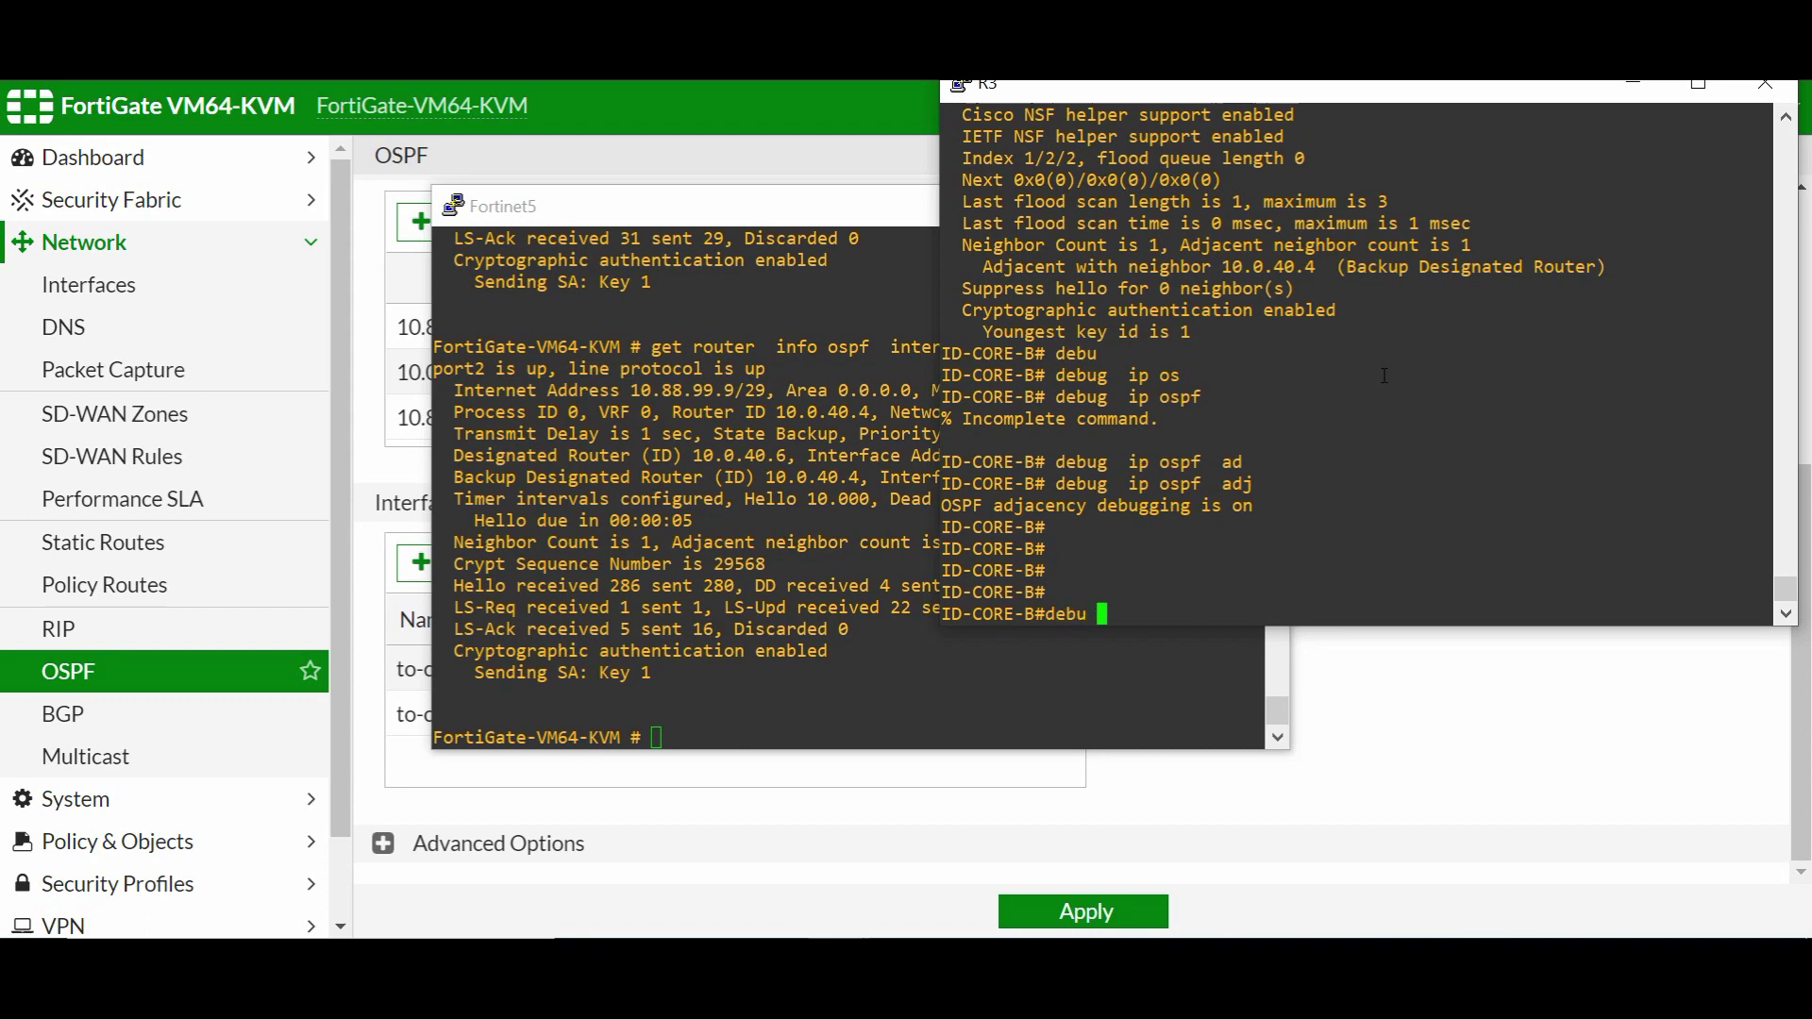
{"action": "key", "text": "ctrl+a"}
{"action": "key", "text": "Tab"}
{"action": "type", "text": "pac"}
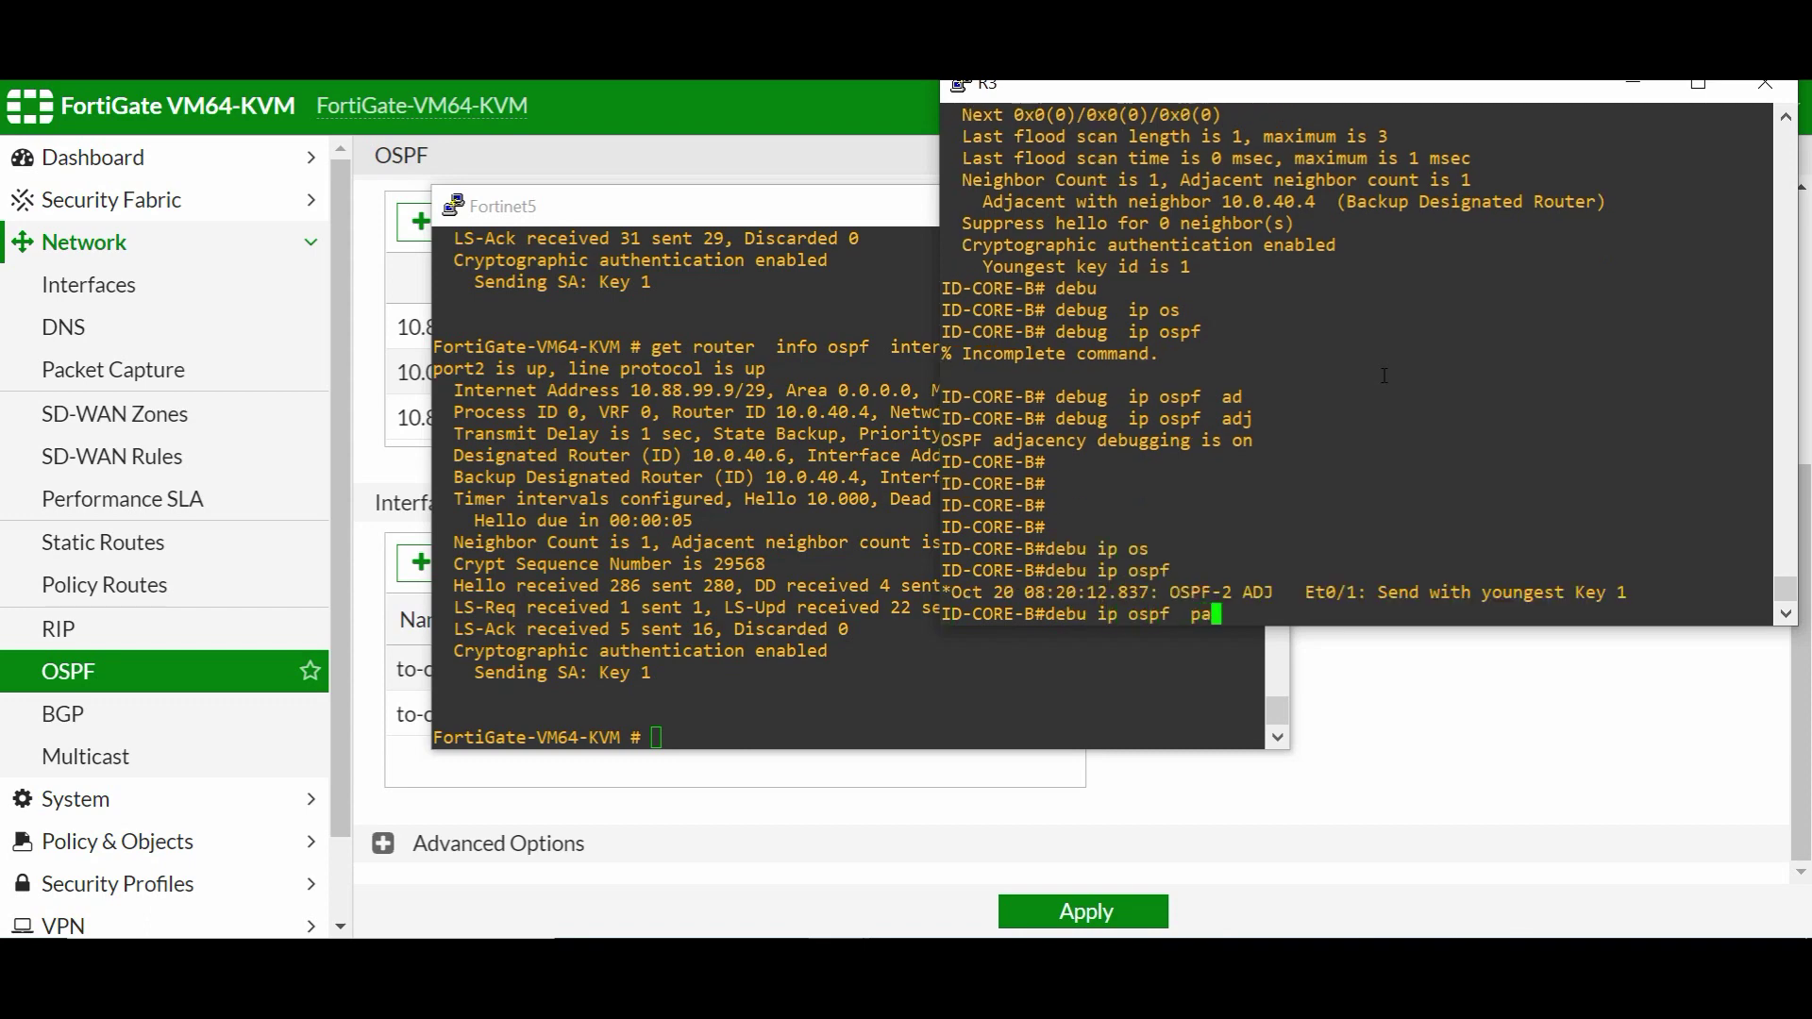
{"action": "key", "text": "Tab"}
{"action": "key", "text": "Return"}
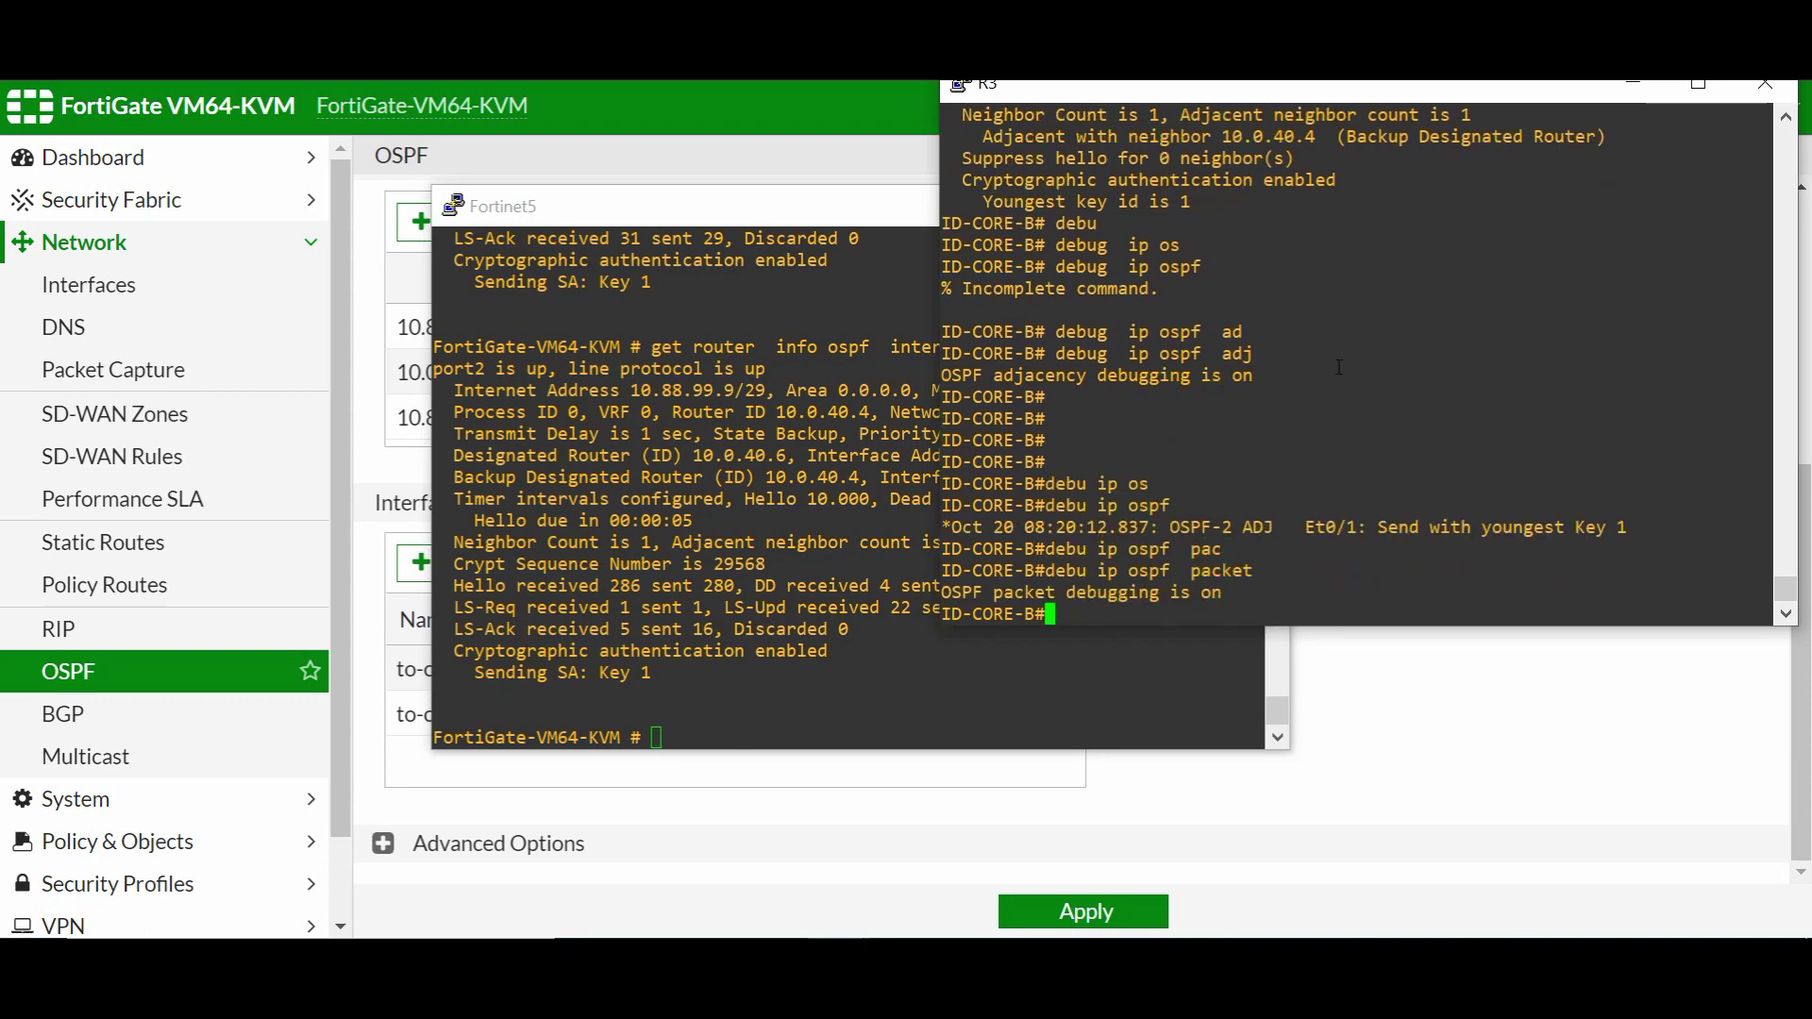
- Enlarge the console and highlight the youngest-key adjacency line and authenticated hello debug lines
{"action": "left_click_drag", "start_coordinate": [983, 527], "coordinate": [1552, 529]}
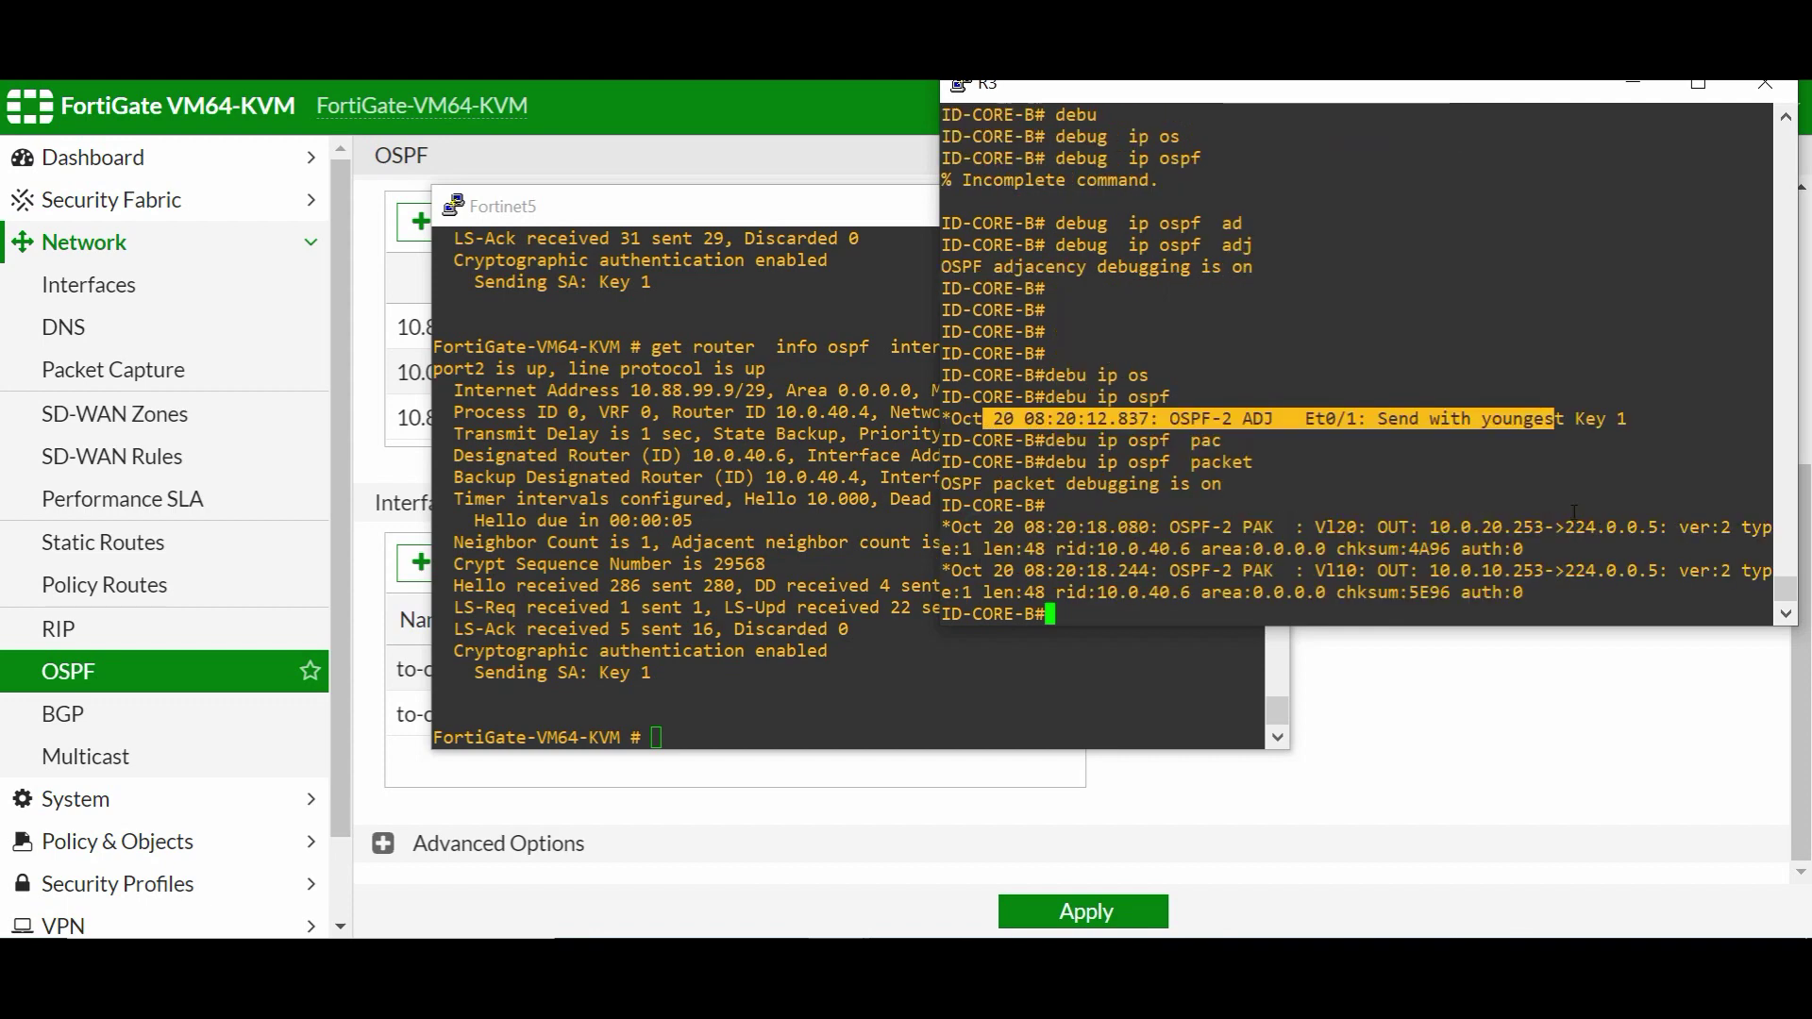
{"action": "left_click_drag", "start_coordinate": [1462, 90], "coordinate": [1141, 80]}
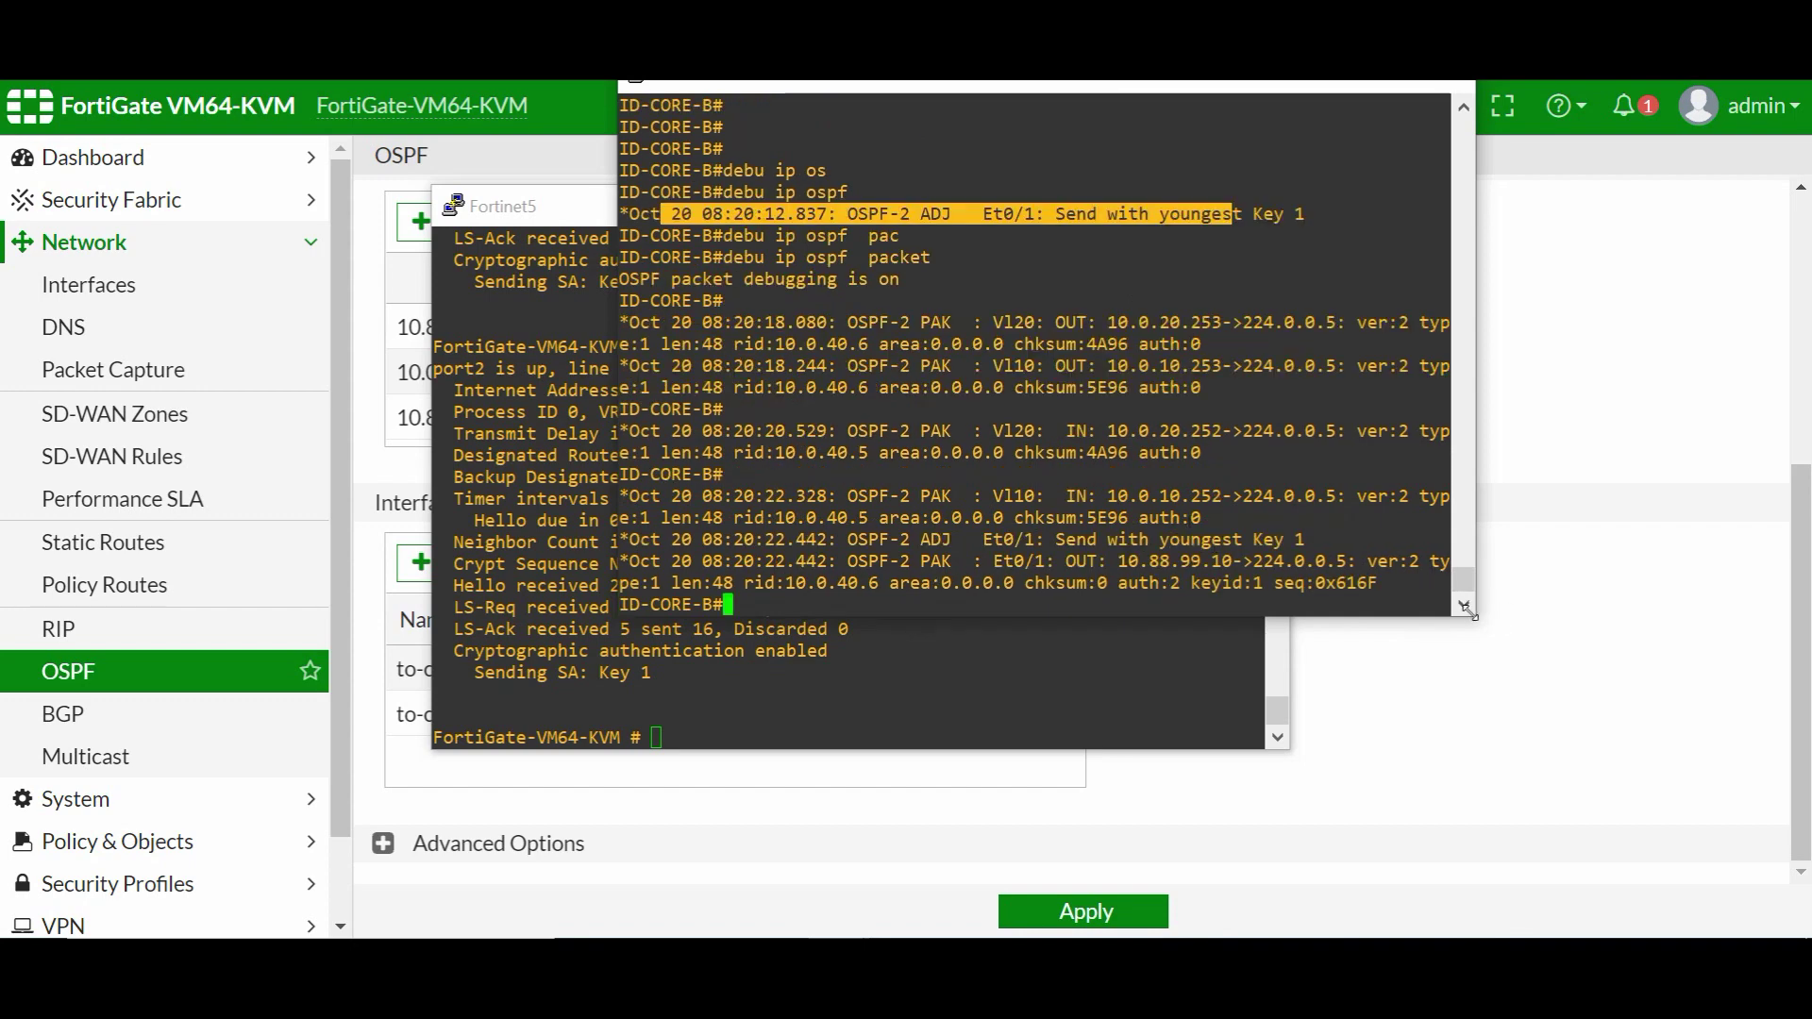
{"action": "left_click_drag", "start_coordinate": [1478, 620], "coordinate": [1802, 750]}
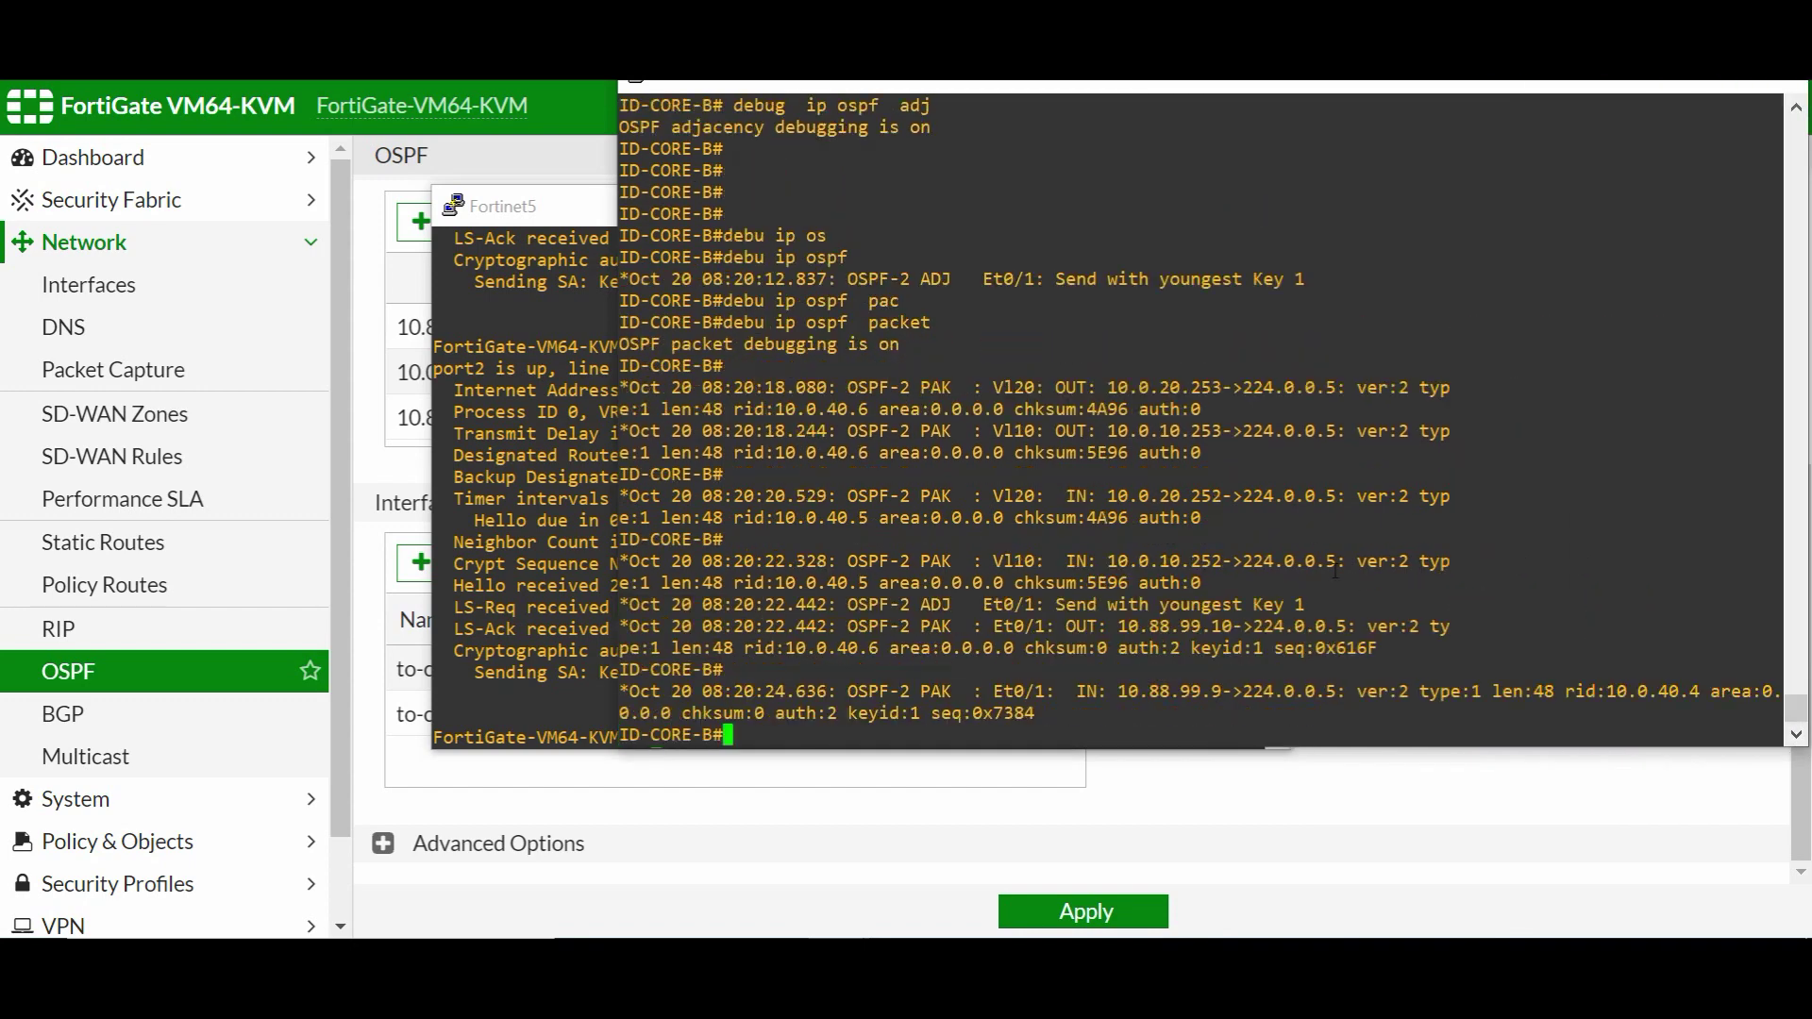
{"action": "left_click_drag", "start_coordinate": [1367, 377], "coordinate": [1455, 676]}
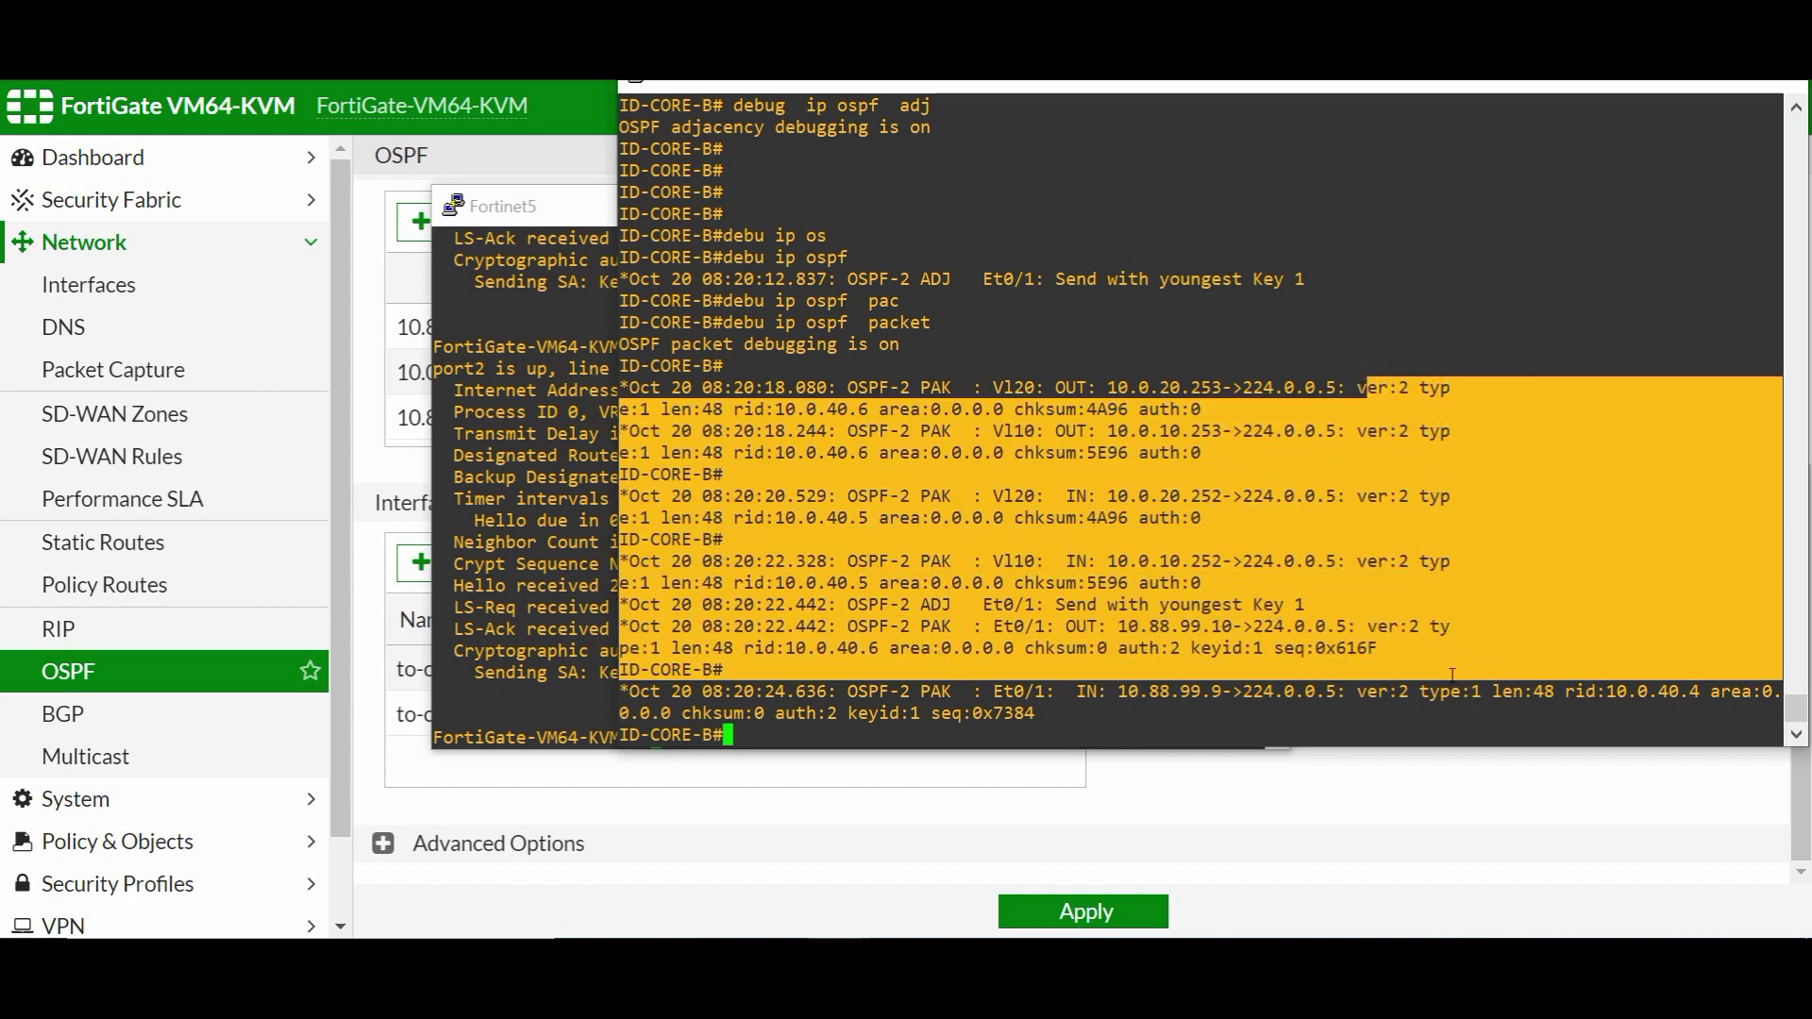
{"action": "left_click_drag", "start_coordinate": [1368, 490], "coordinate": [1387, 467]}
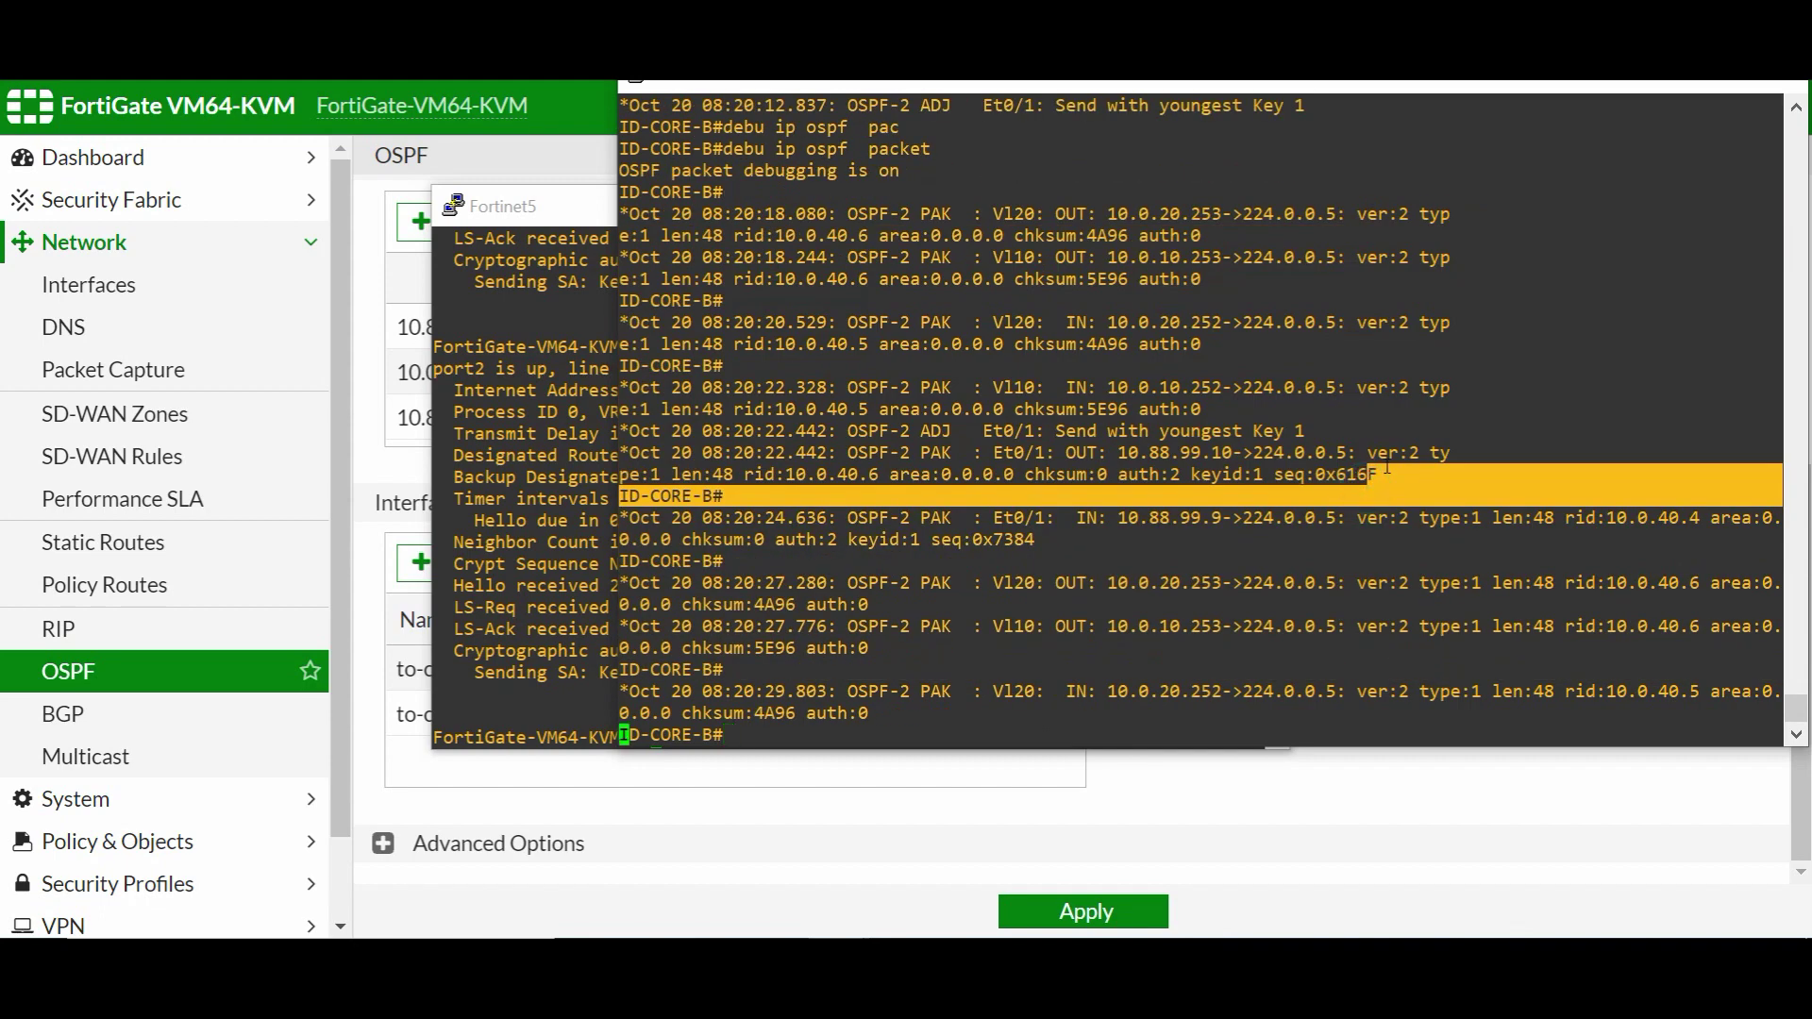
- Disable all debugging with 'un all', show the routing table, and save with 'wr'
{"action": "type", "text": "un all"}
{"action": "key", "text": "Return"}
{"action": "key", "text": "Return"}
{"action": "key", "text": "Return"}
{"action": "key", "text": "Return"}
{"action": "key", "text": "Return"}
{"action": "key", "text": "Return"}
{"action": "type", "text": "sh ip ro"}
{"action": "key", "text": "Tab"}
{"action": "key", "text": "Return"}
{"action": "key", "text": "Return"}
{"action": "key", "text": "Return"}
{"action": "key", "text": "Return"}
{"action": "key", "text": "Return"}
{"action": "key", "text": "Return"}
{"action": "key", "text": "Return"}
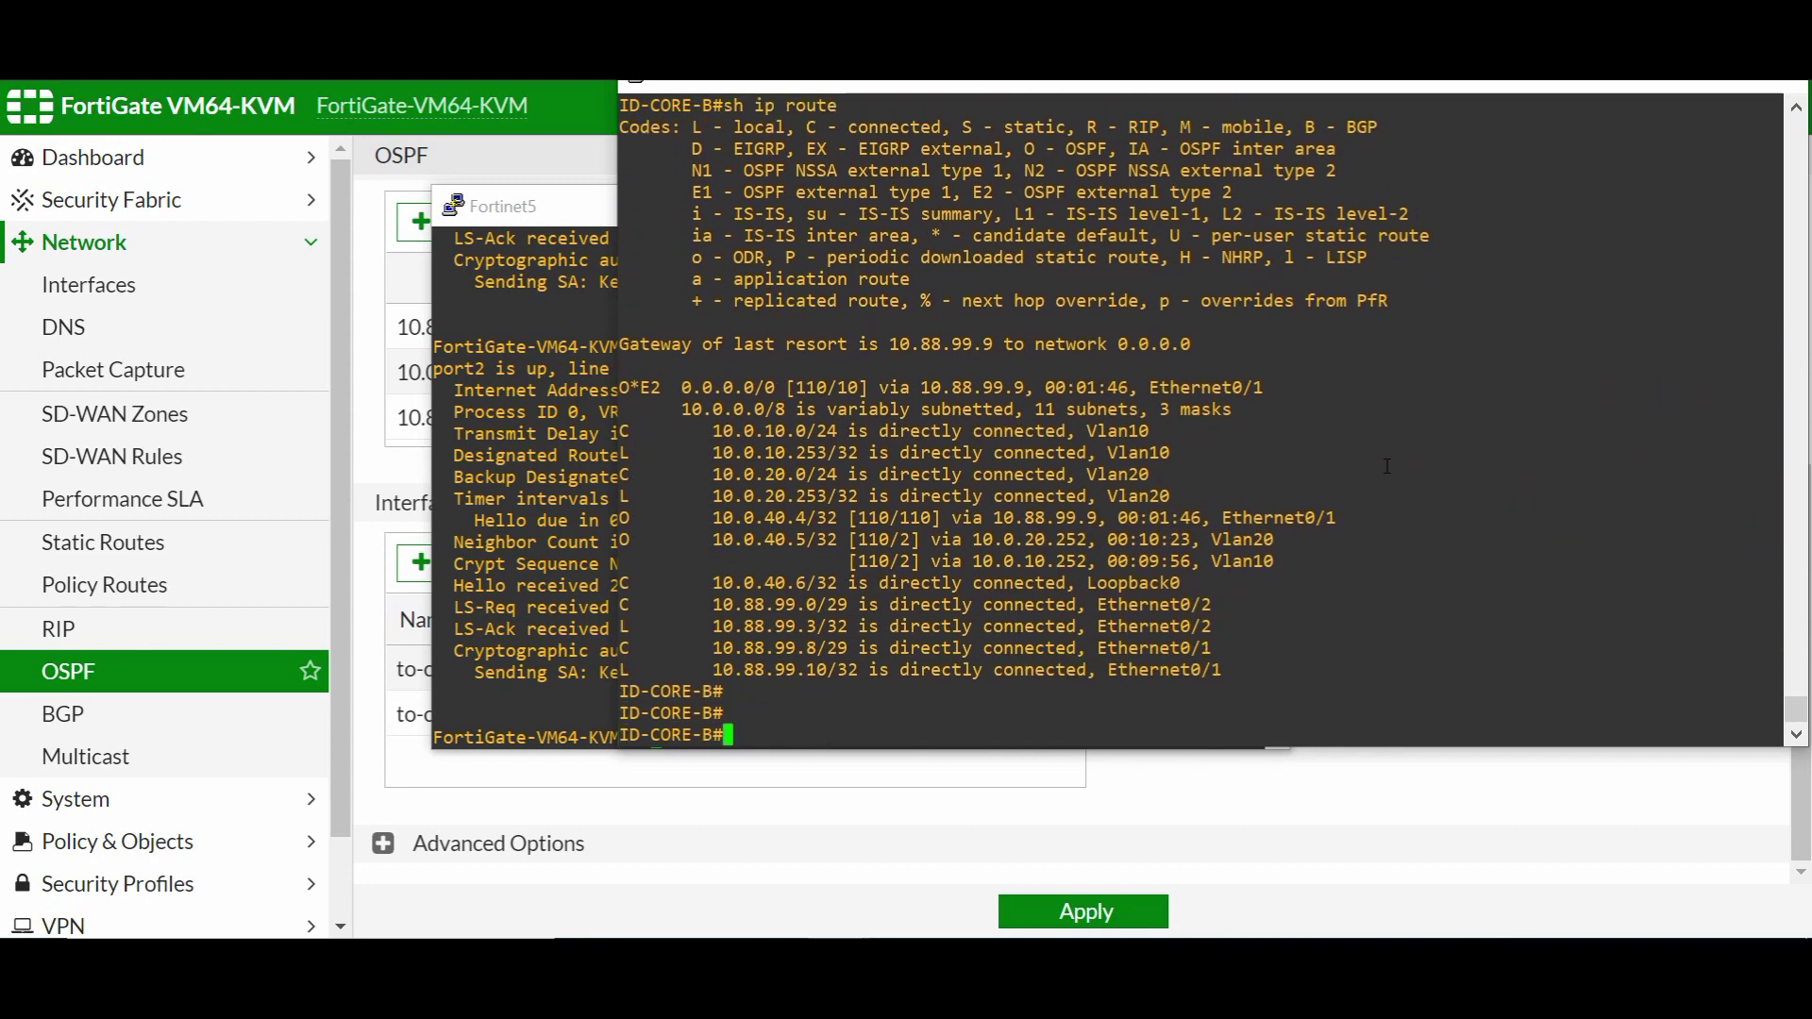
{"action": "key", "text": "Return"}
{"action": "type", "text": "wr"}
{"action": "key", "text": "Return"}
{"action": "key", "text": "Return"}
{"action": "key", "text": "Return"}
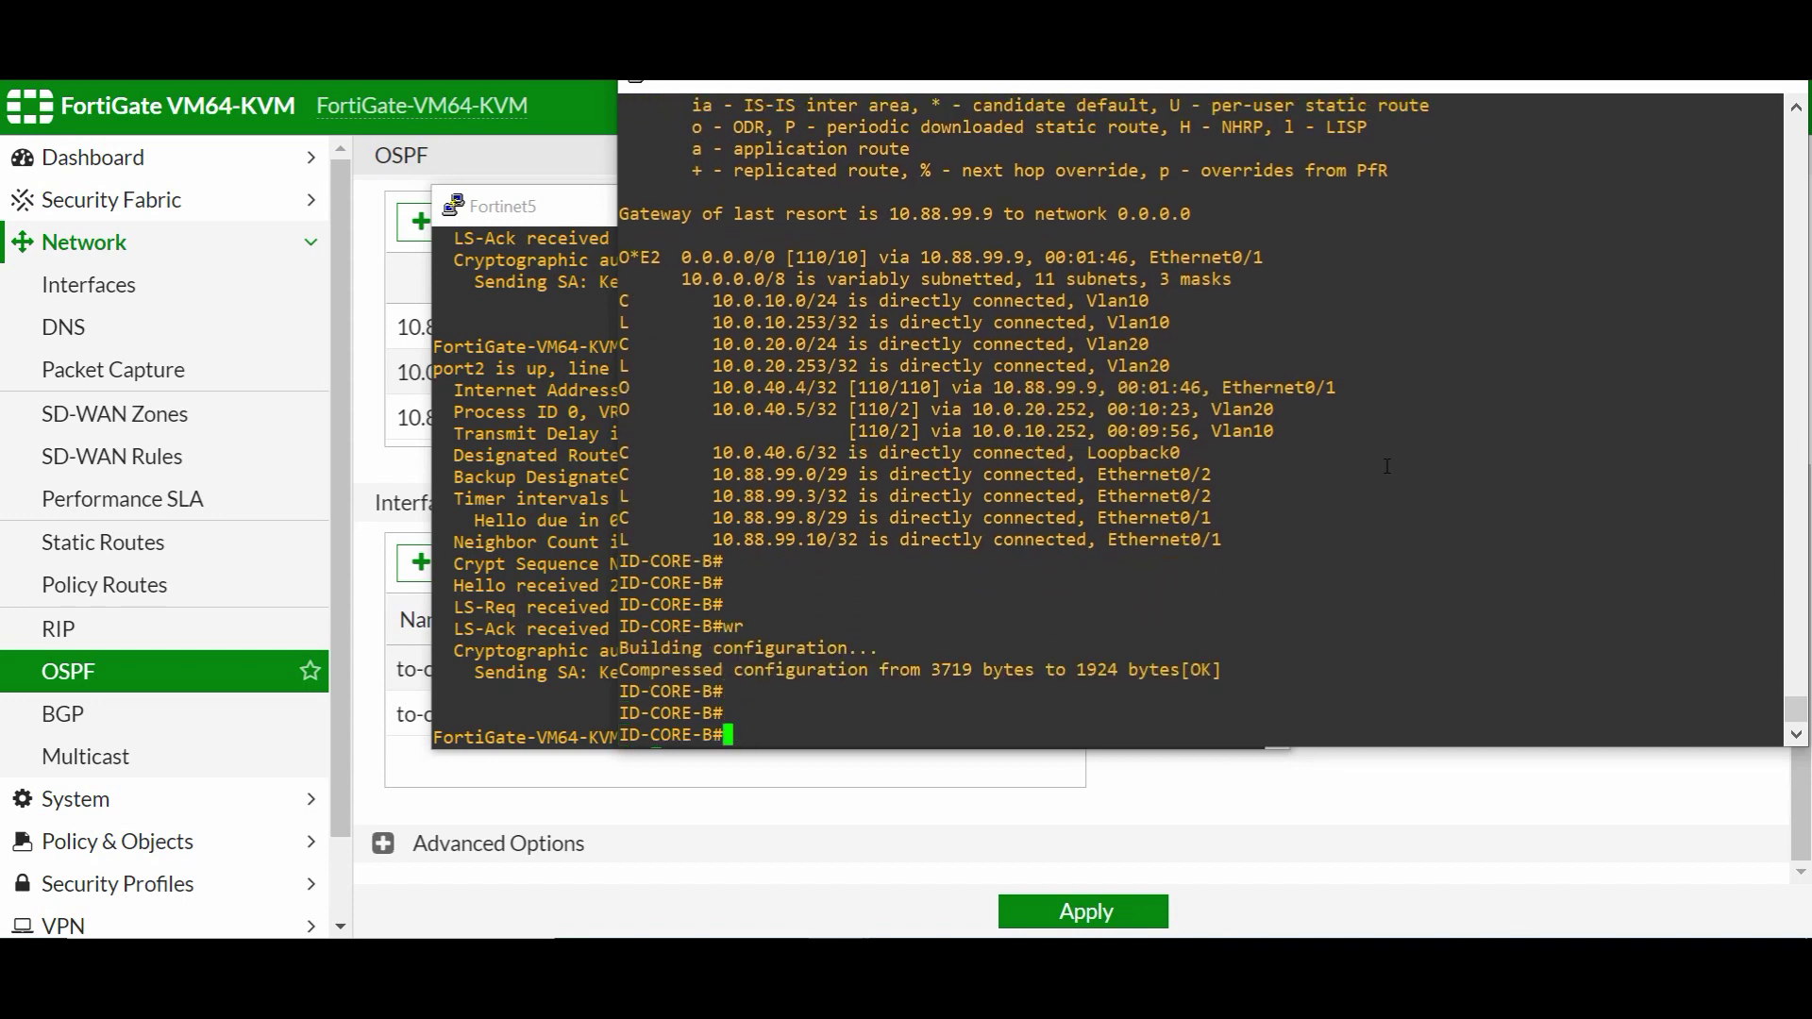
{"action": "left_click", "coordinate": [517, 564]}
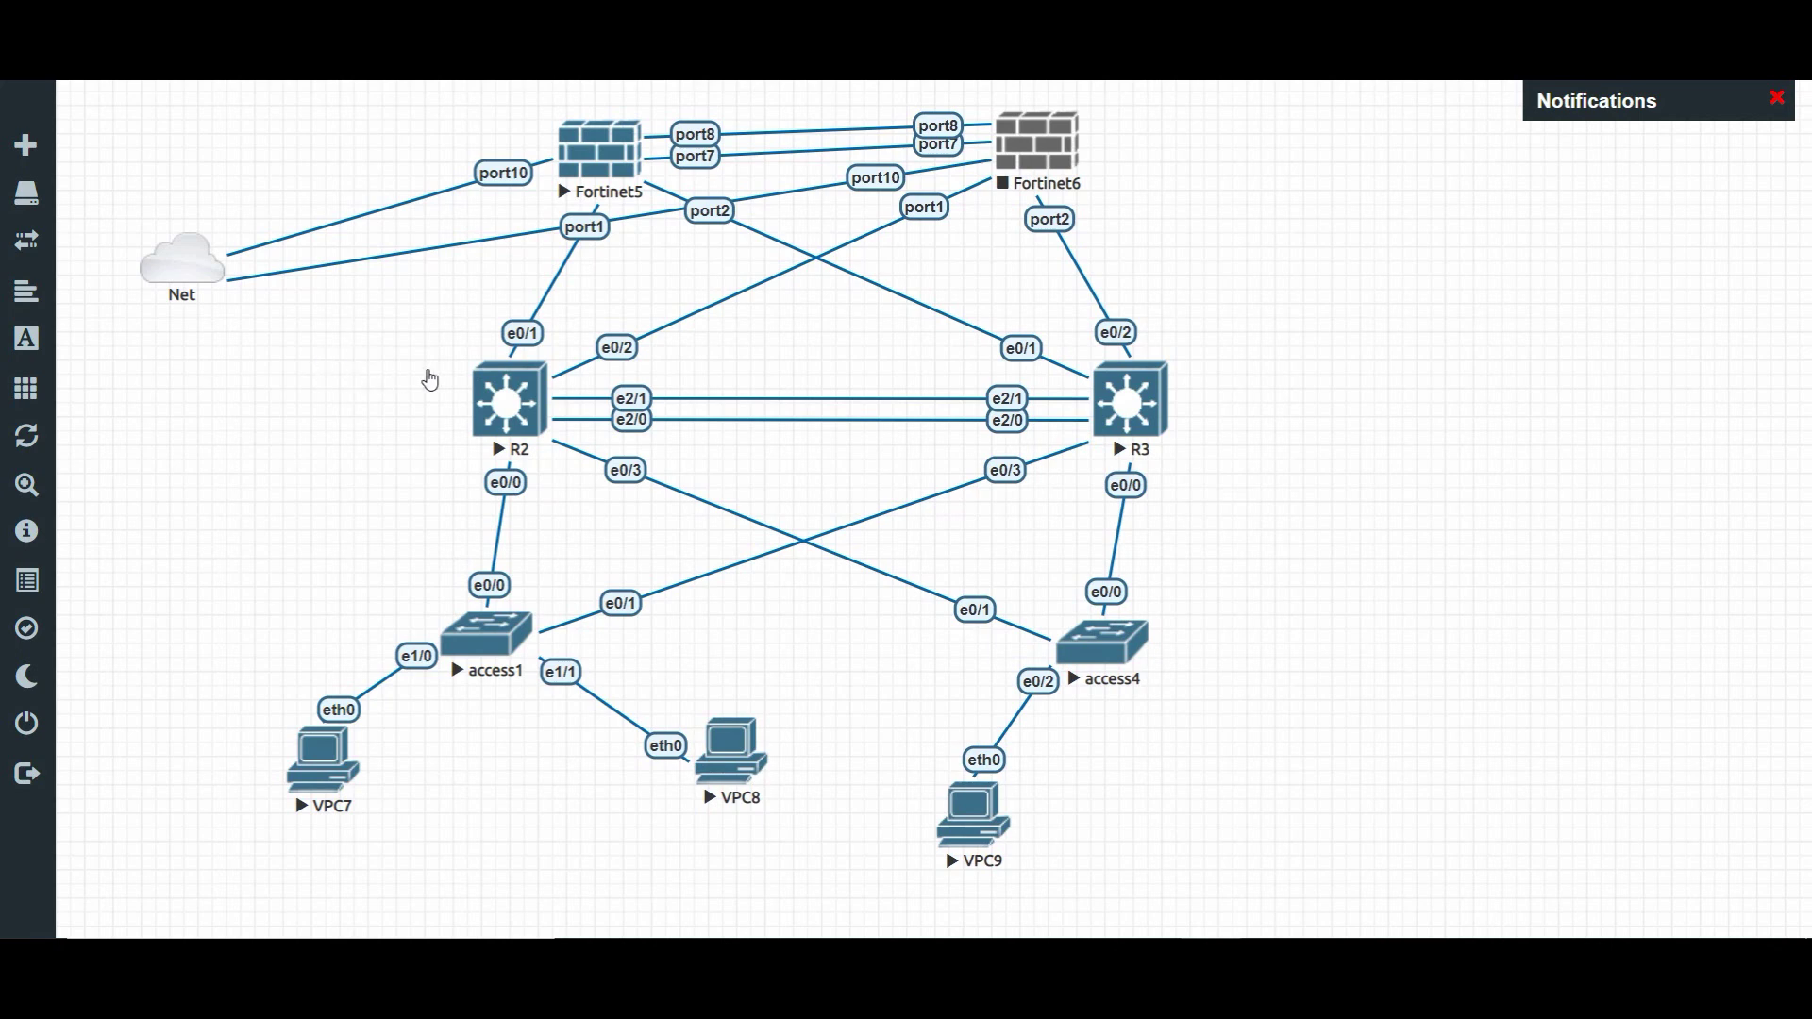
- Add a 'p2p' text label to the topology map and bring up R2's console
{"action": "left_click", "coordinate": [1287, 247]}
{"action": "type", "text": "p2pl"}
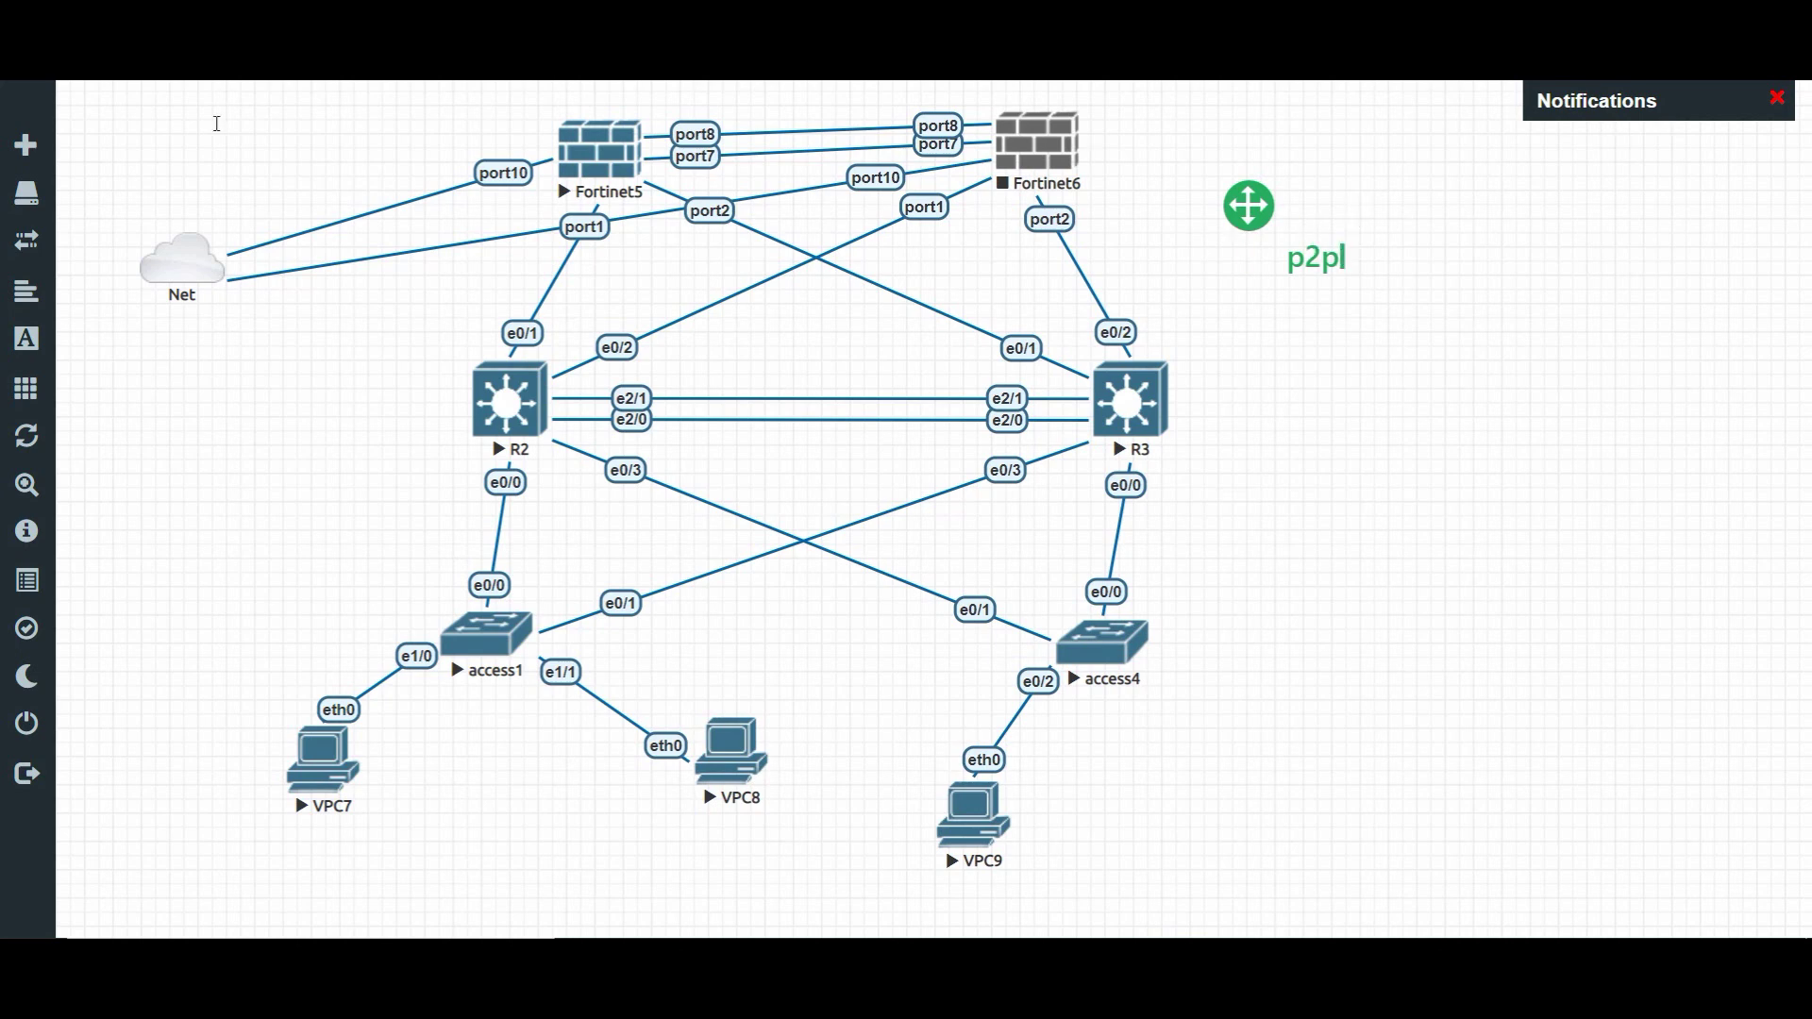
{"action": "left_click", "coordinate": [439, 318]}
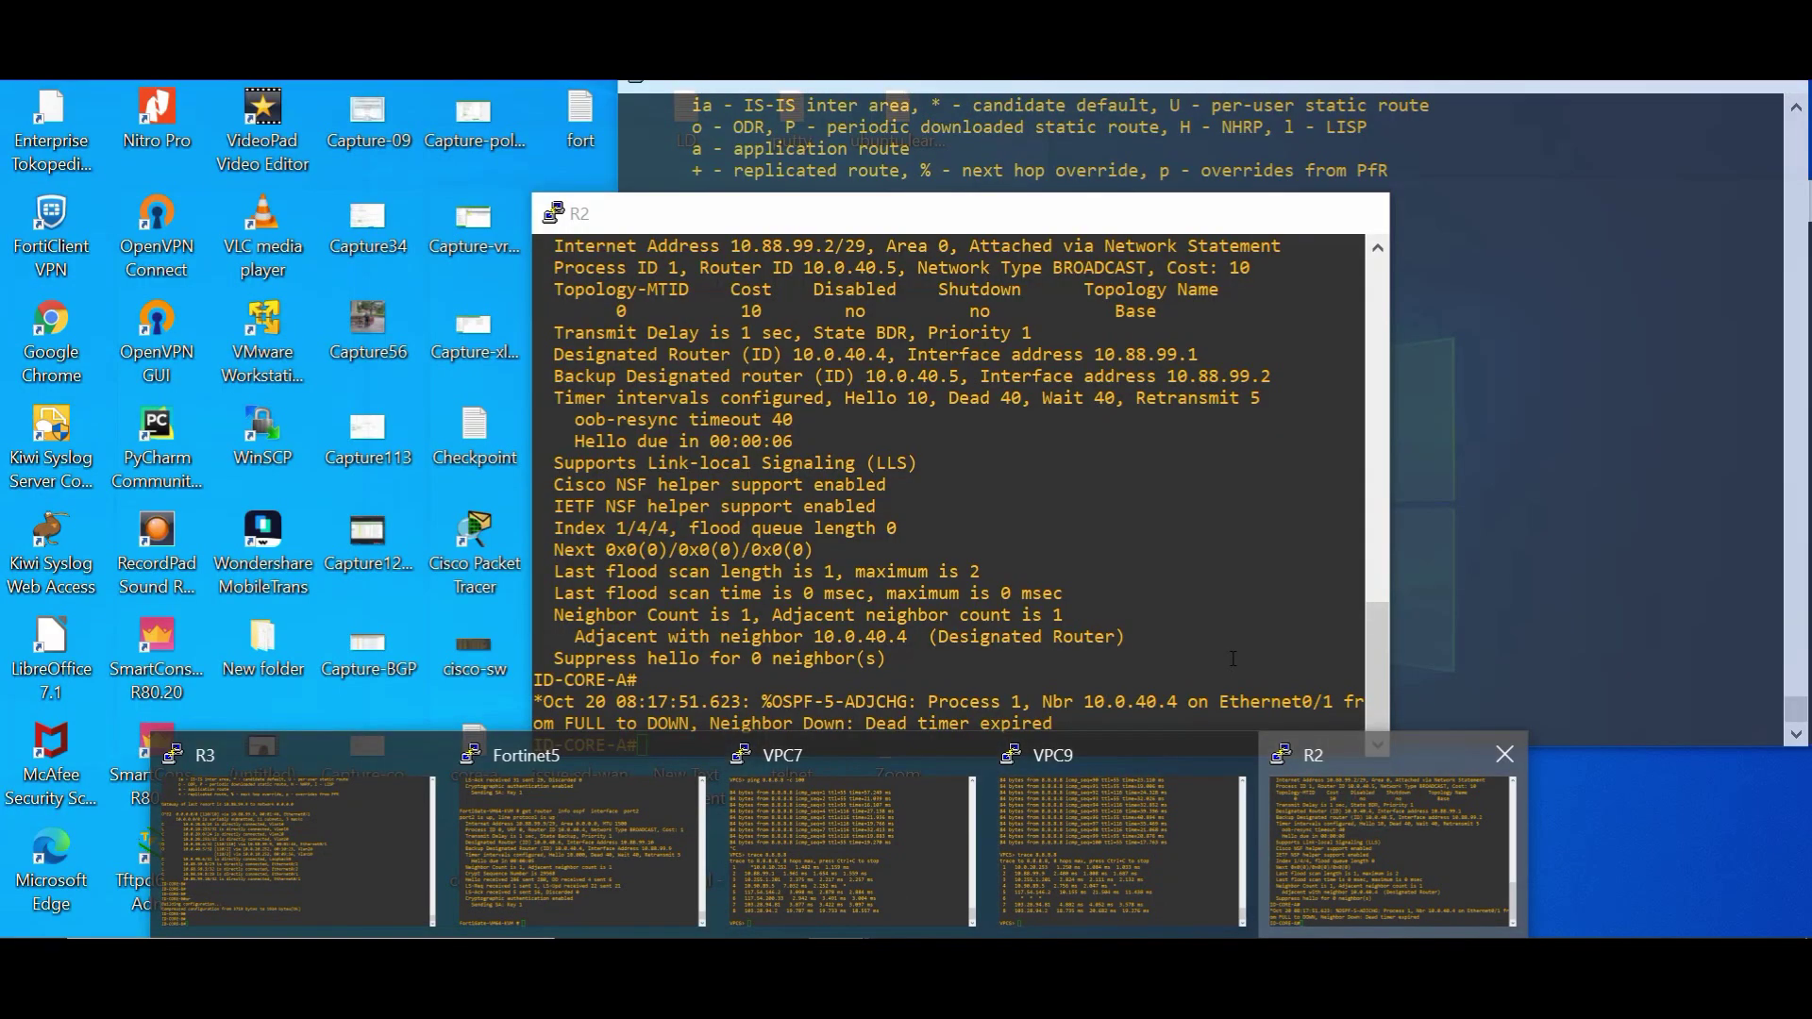
{"action": "left_click", "coordinate": [1358, 809]}
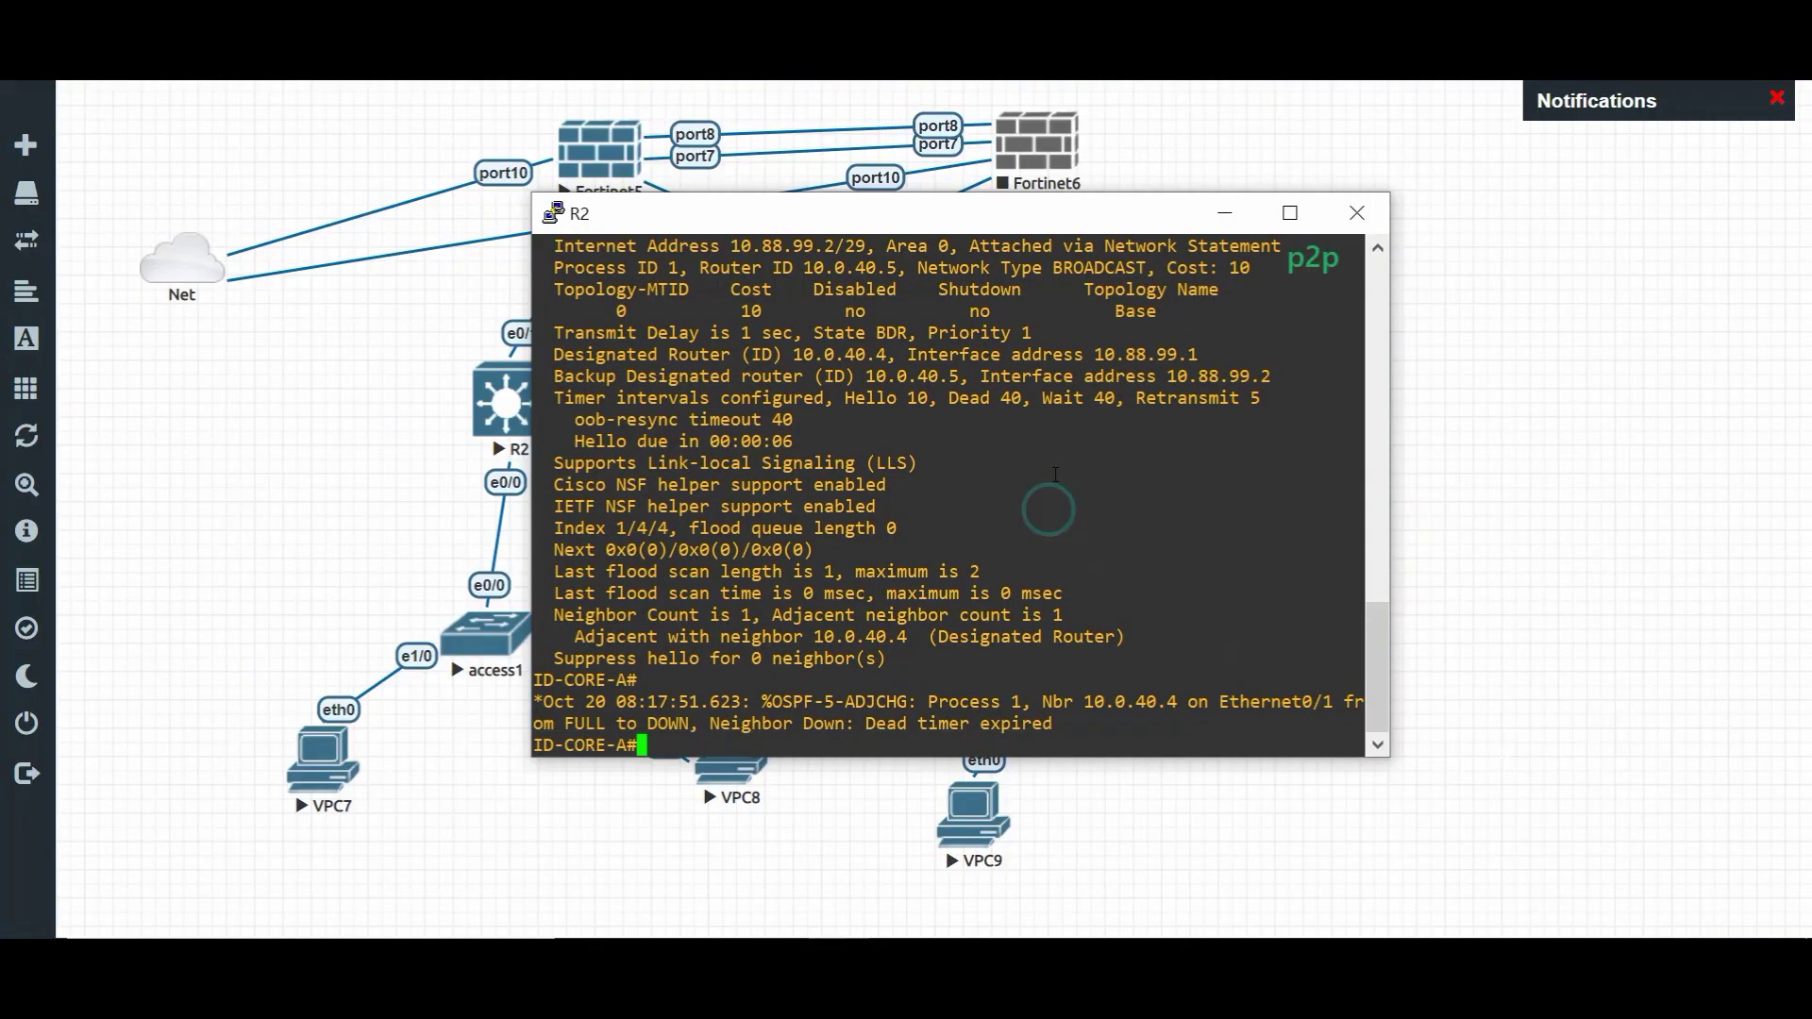
- Highlight Network Type BROADCAST on R2 e0/1 and Fortinet5 port2, then return to the topology
{"action": "scroll", "coordinate": [1055, 459], "scroll_direction": "up", "scroll_amount": 4}
{"action": "left_click_drag", "start_coordinate": [918, 527], "coordinate": [1132, 529]}
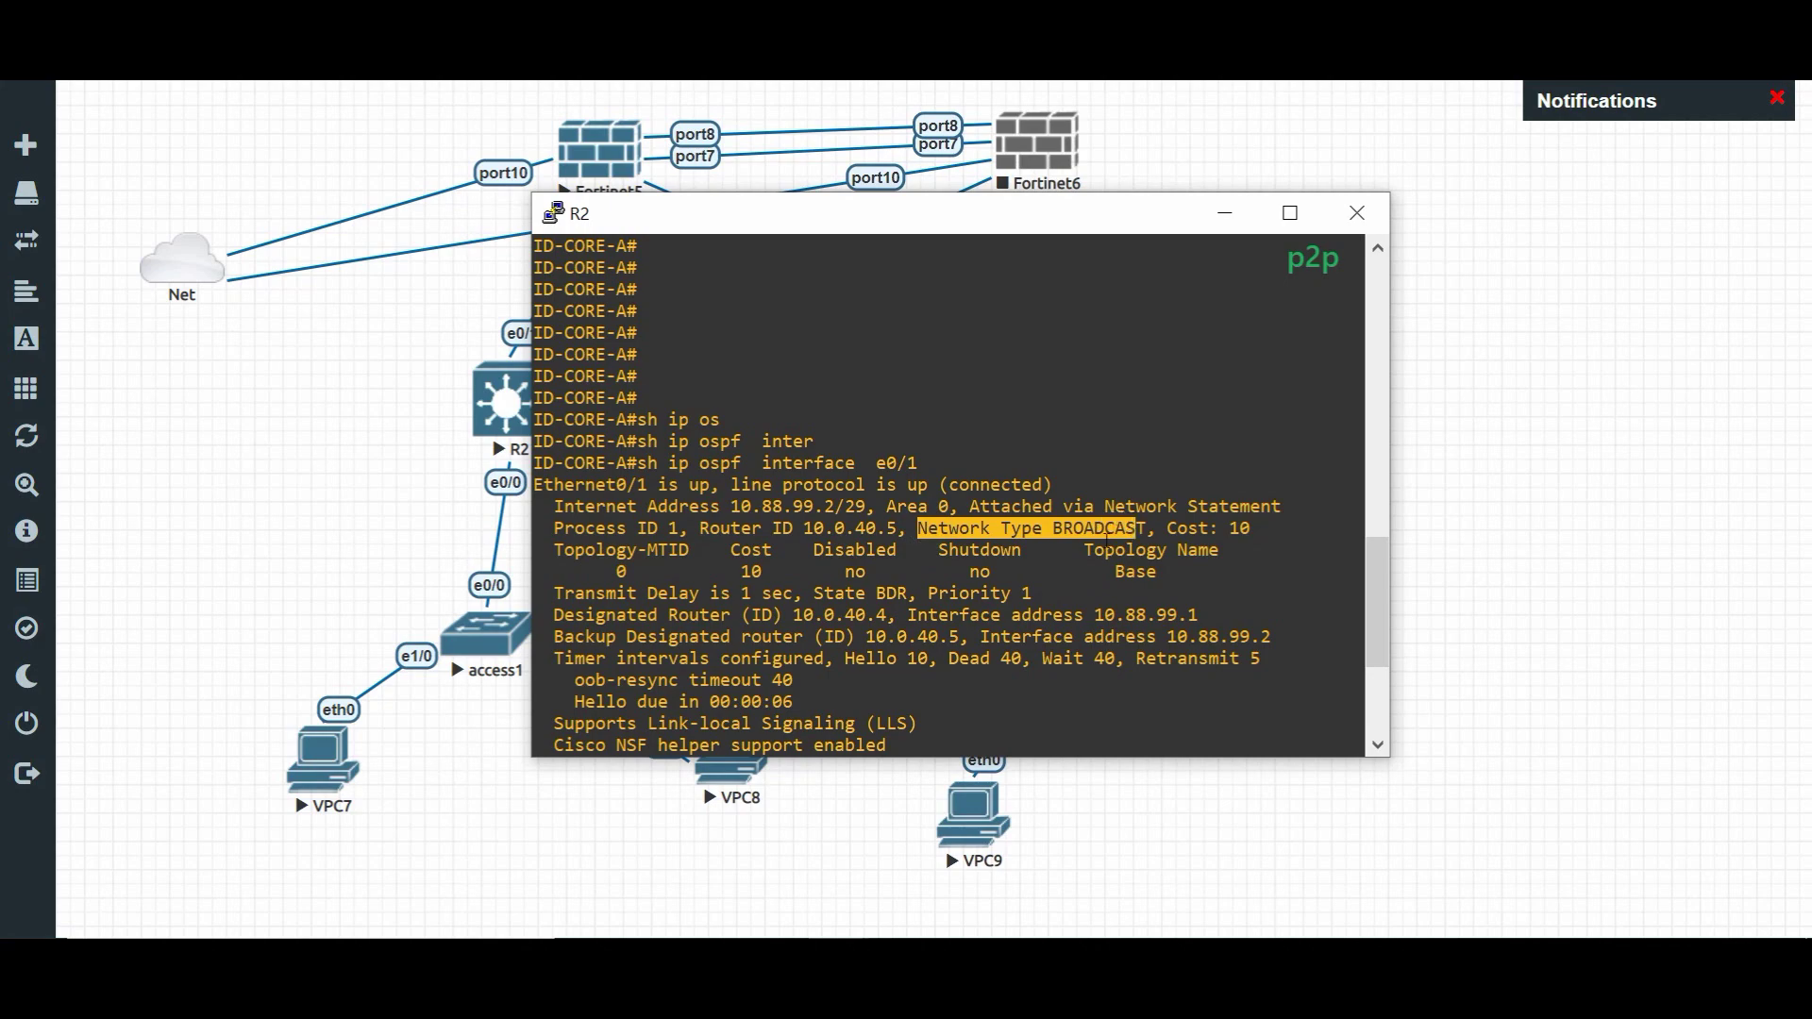
{"action": "mouse_move", "coordinate": [1017, 831]}
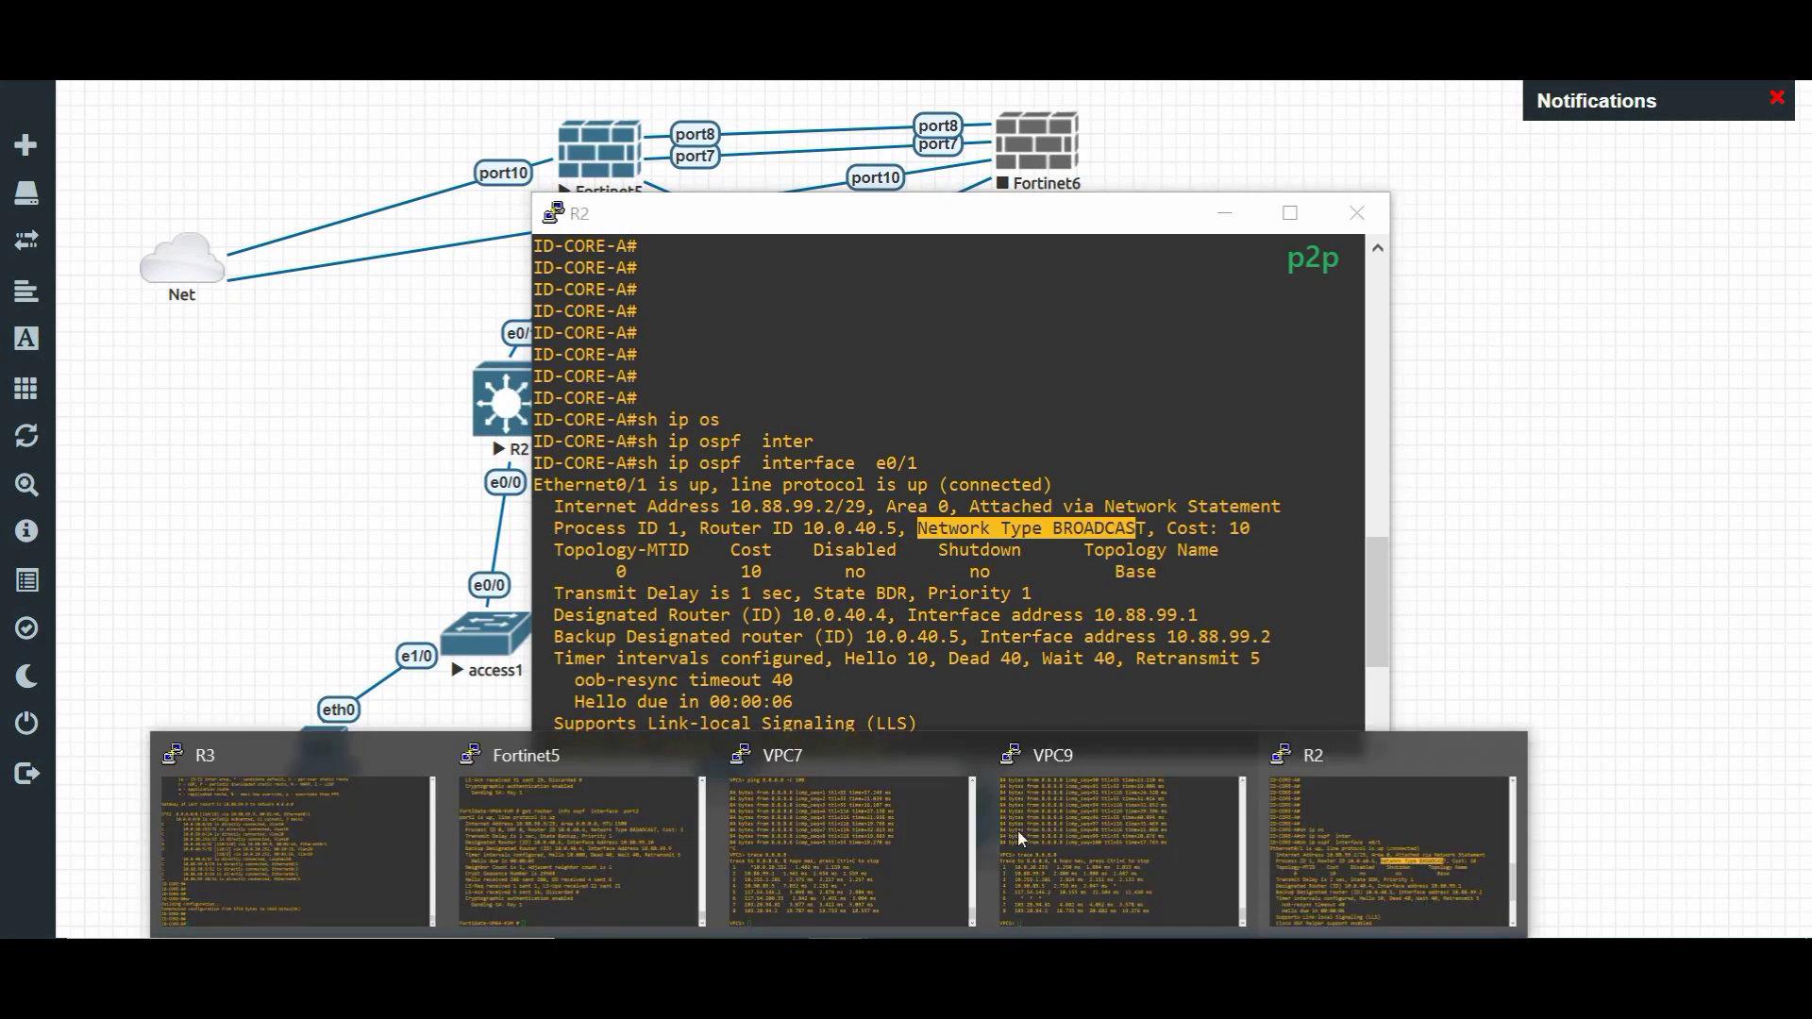
{"action": "left_click", "coordinate": [619, 819]}
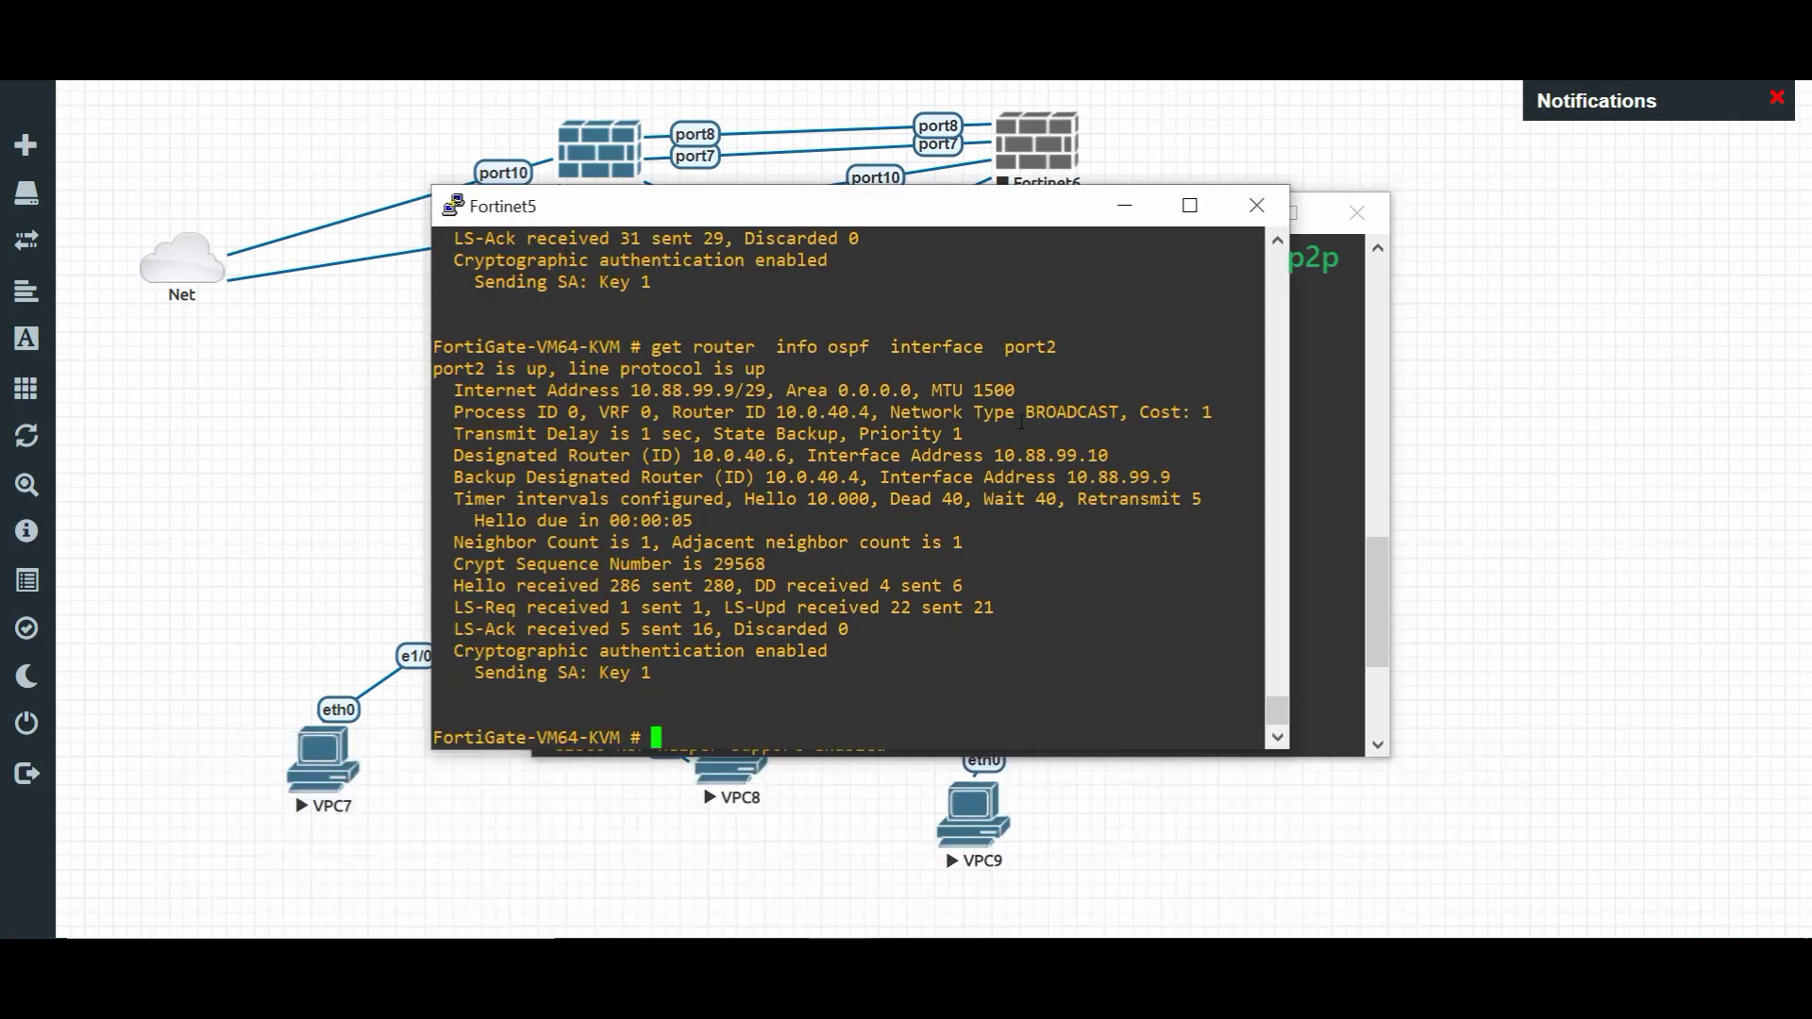
{"action": "left_click_drag", "start_coordinate": [996, 412], "coordinate": [1118, 416]}
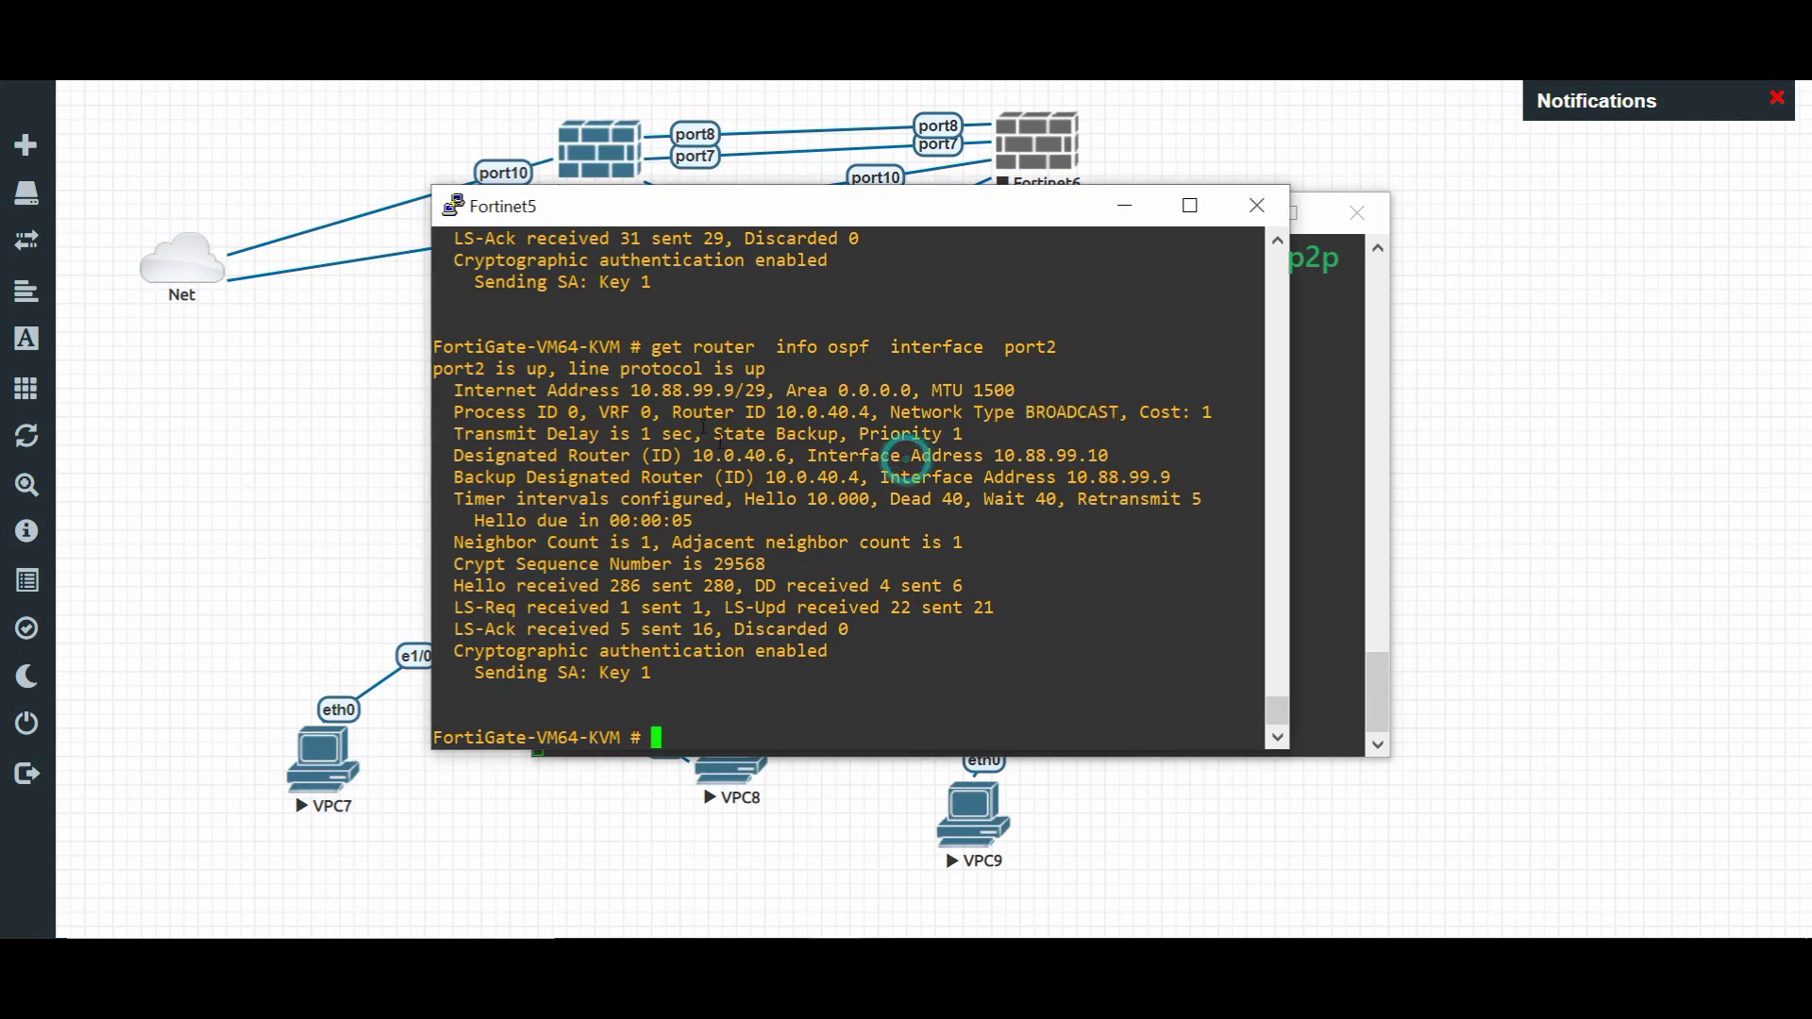
{"action": "left_click_drag", "start_coordinate": [579, 368], "coordinate": [614, 431]}
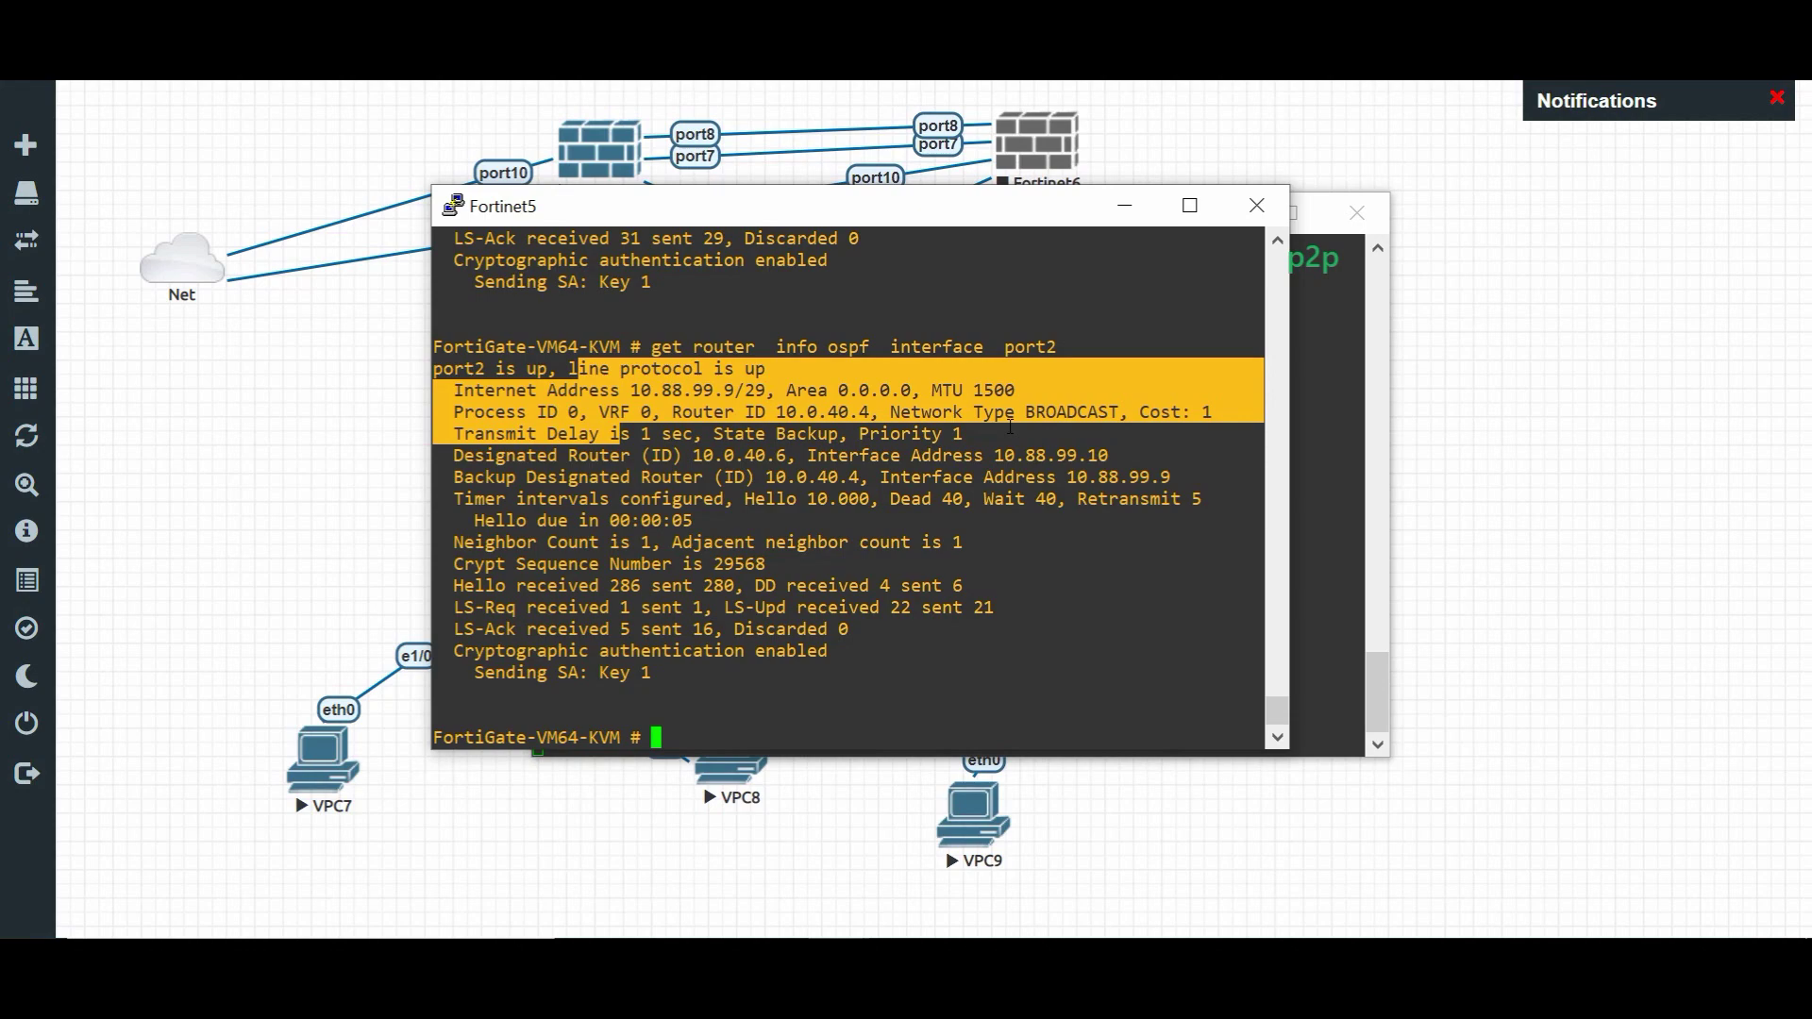
{"action": "left_click", "coordinate": [243, 400]}
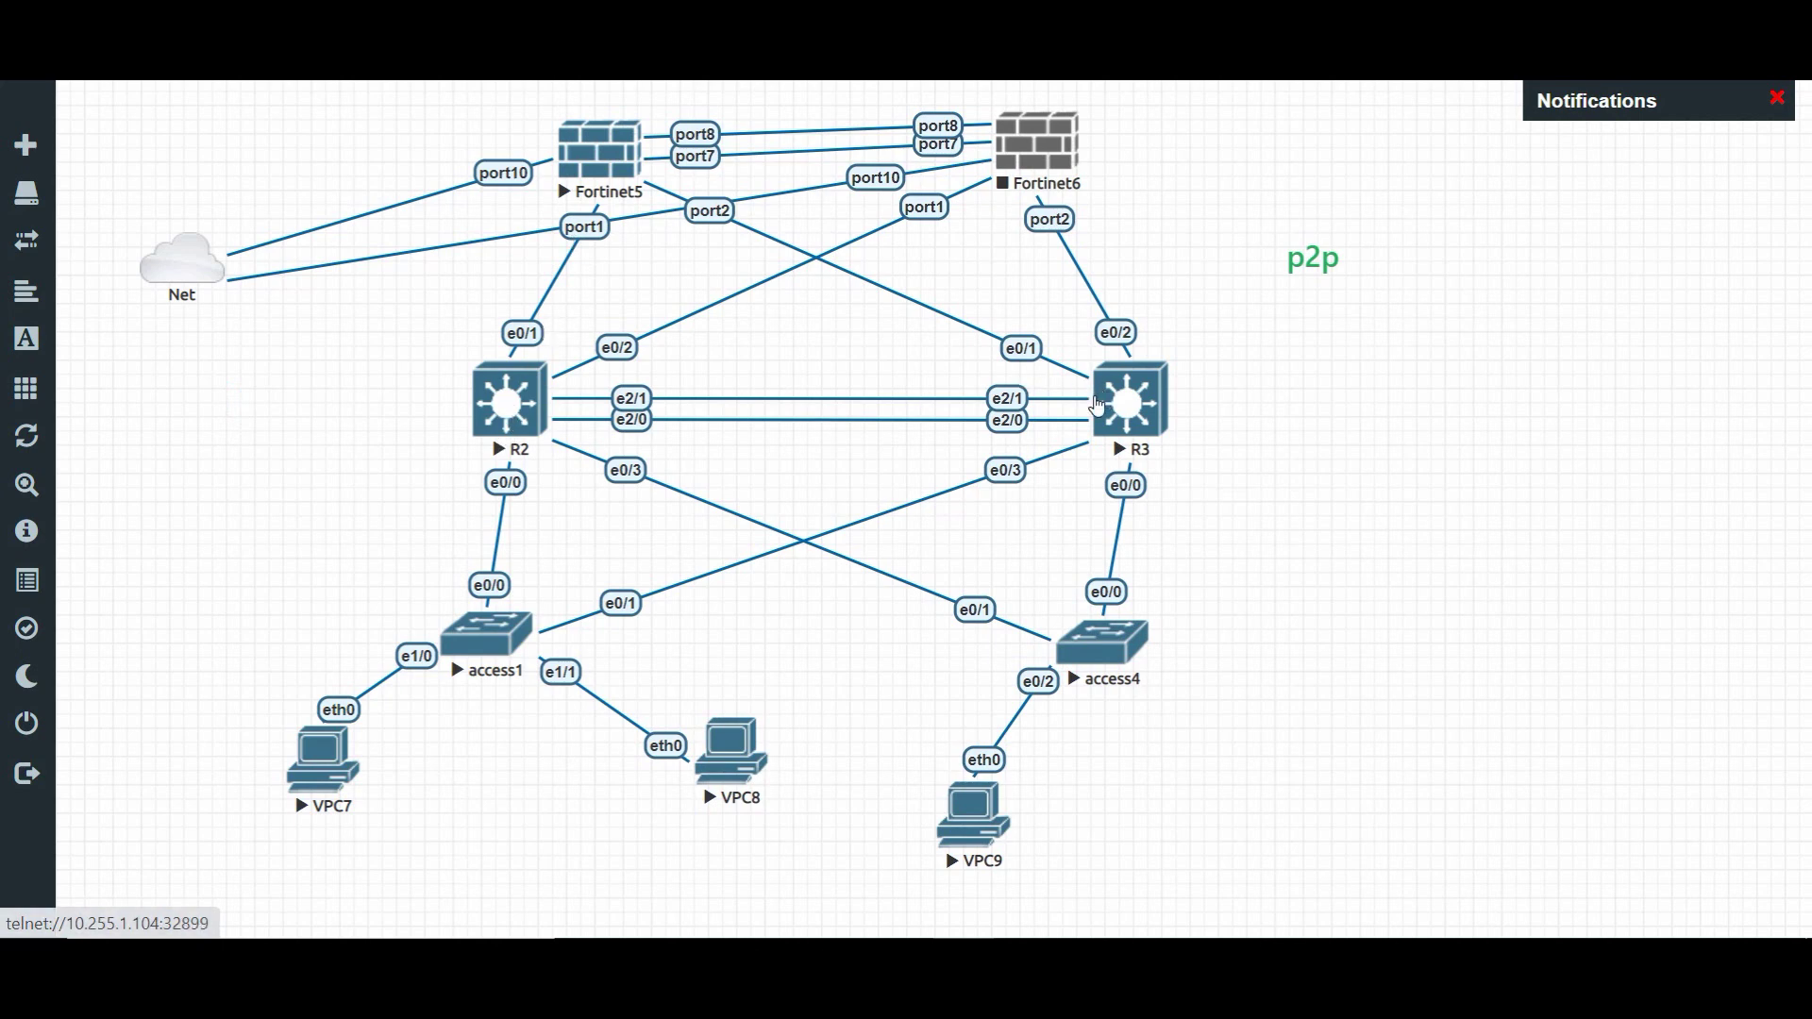
- Box-select the Fortinet5 and R2 nodes, deselect them, and bring up R2's console preview
{"action": "left_click_drag", "start_coordinate": [558, 451], "coordinate": [576, 172]}
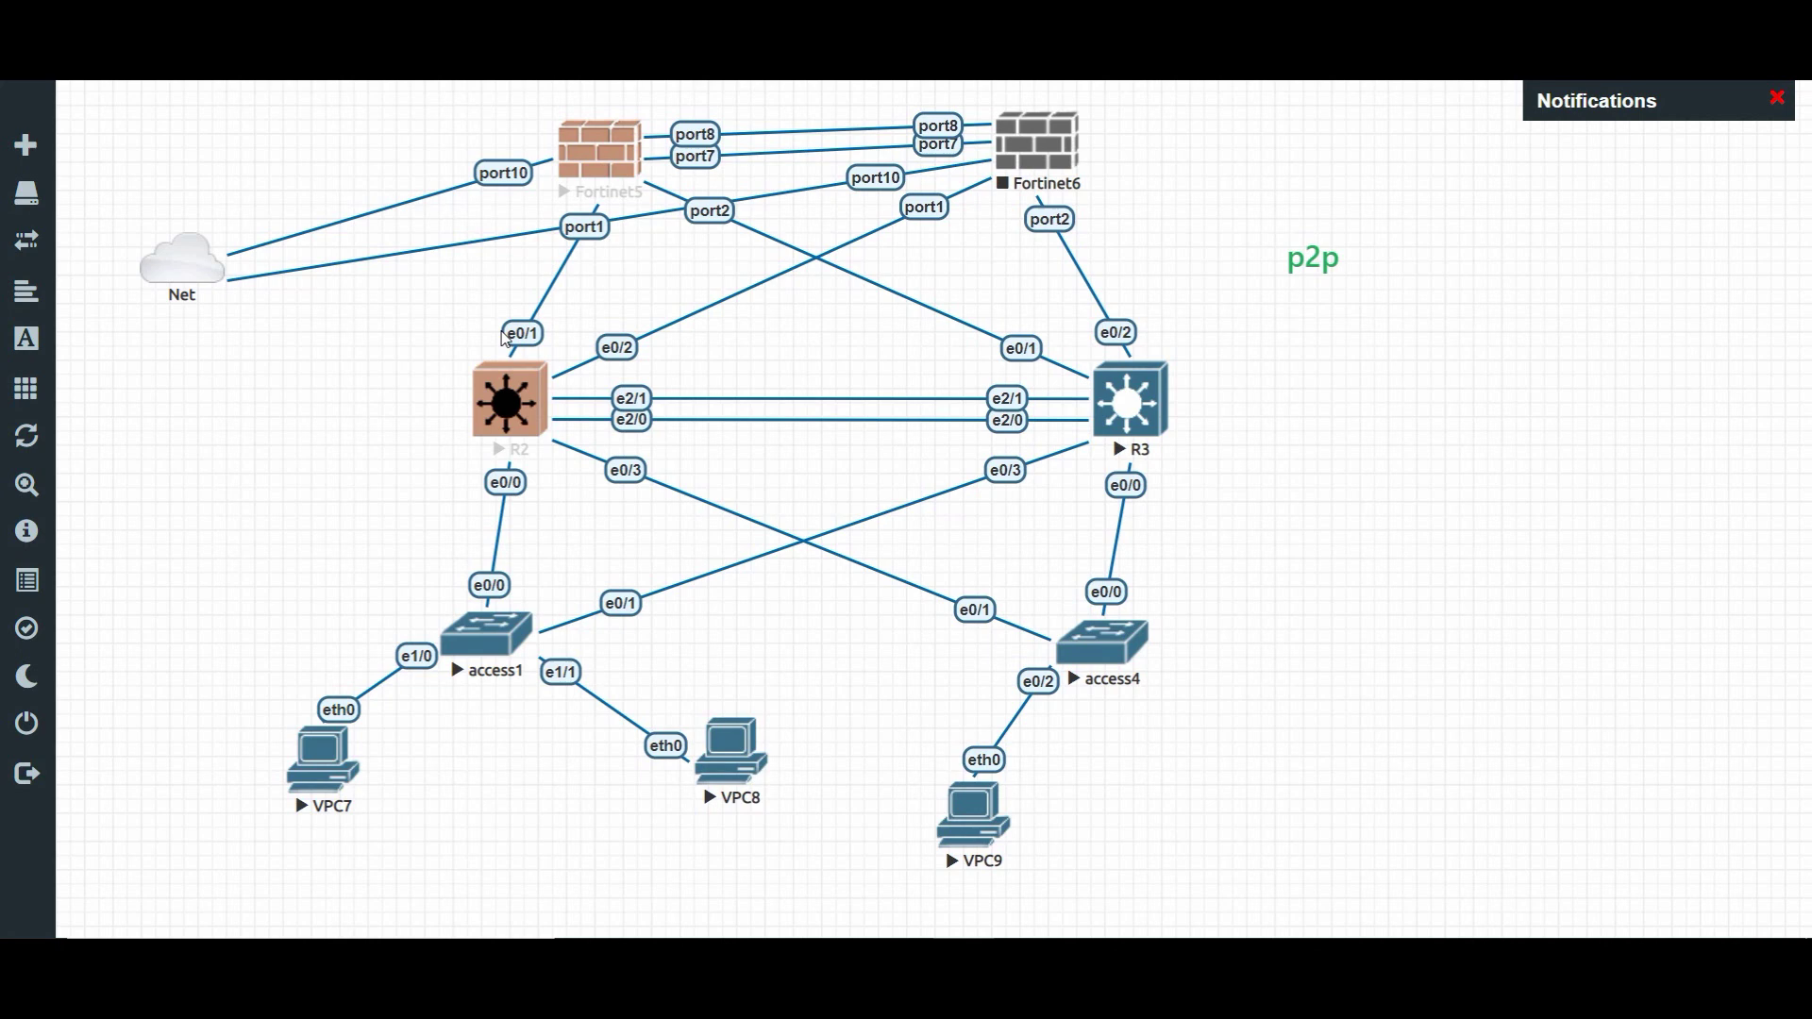
{"action": "left_click", "coordinate": [452, 300]}
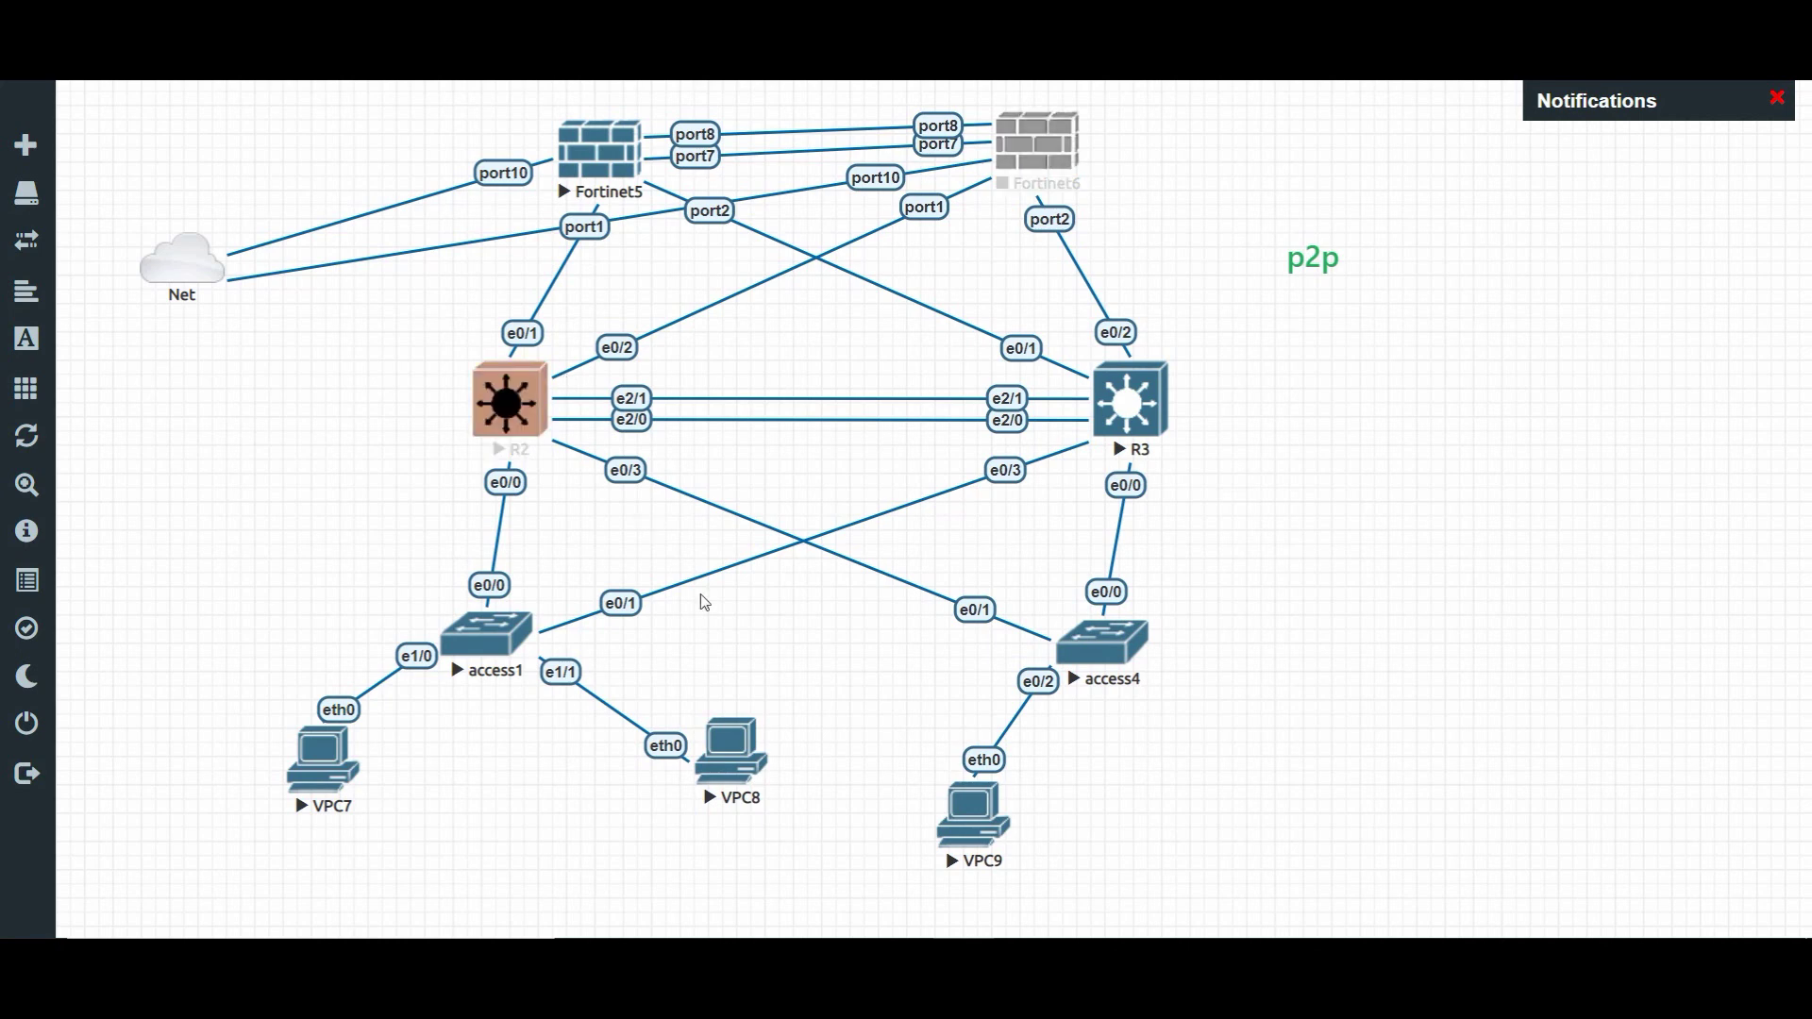
{"action": "mouse_move", "coordinate": [829, 868]}
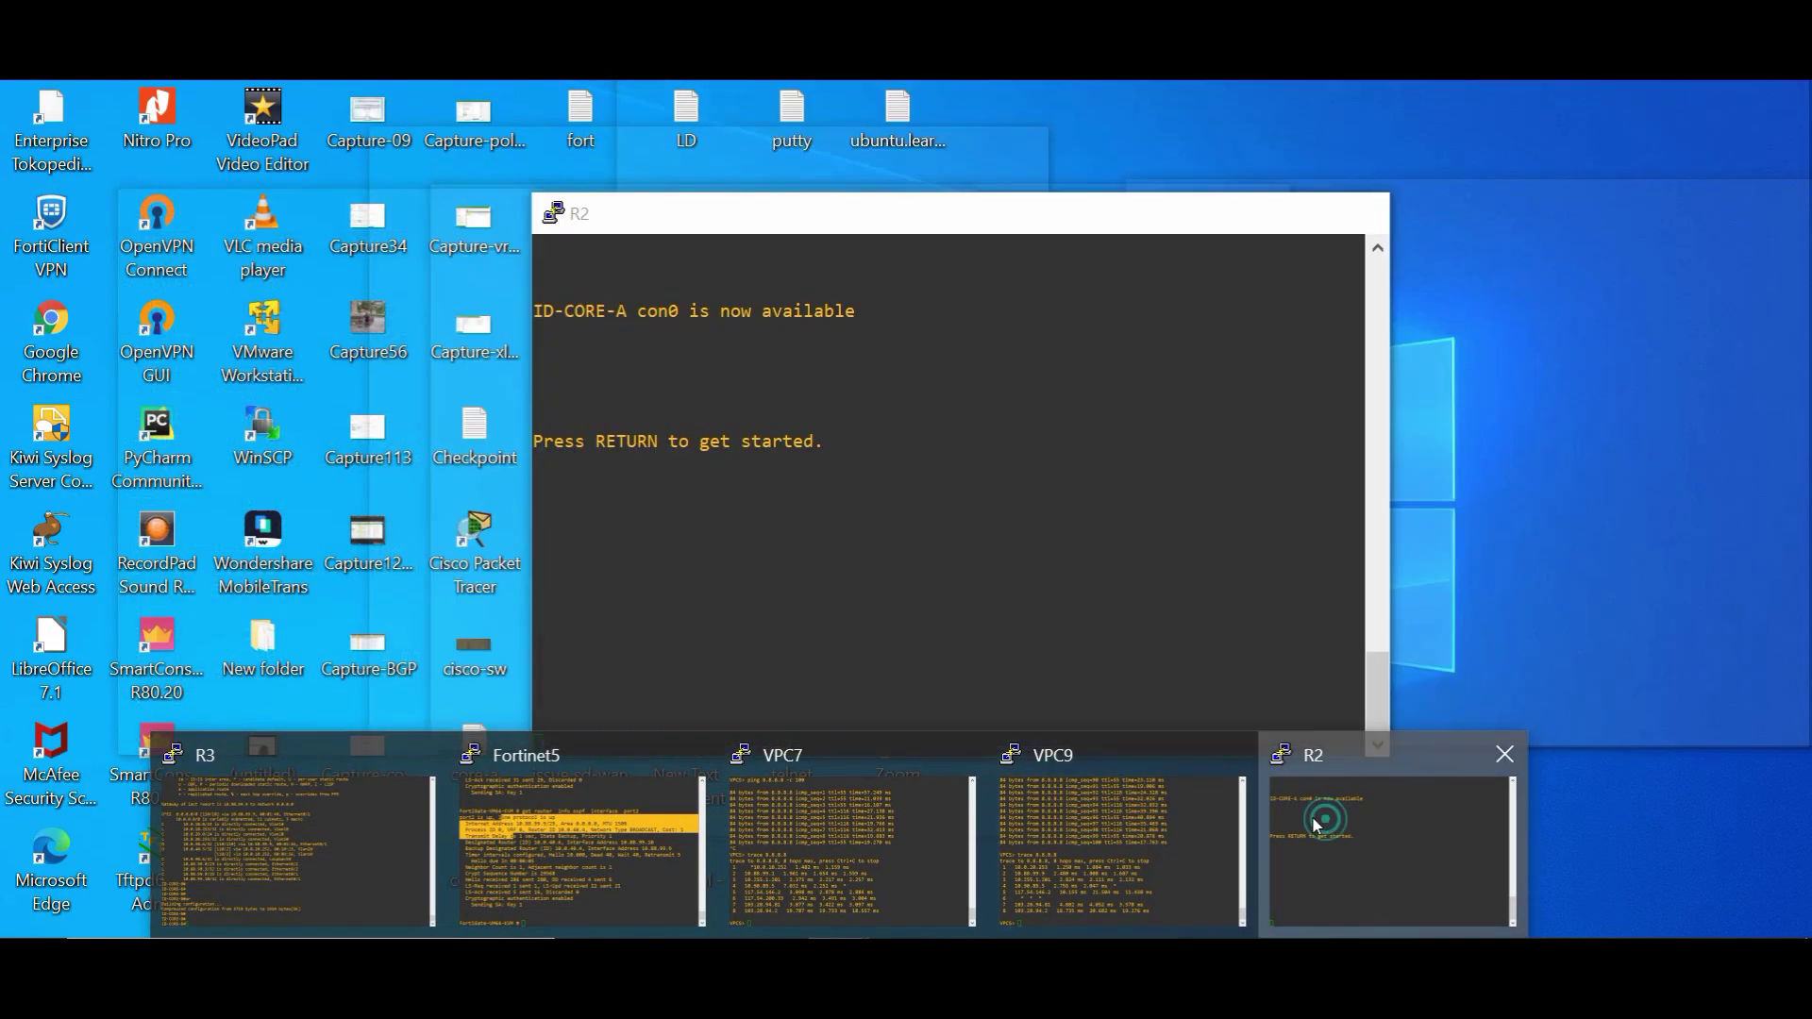
- Enter privileged mode on R2 with 'ena' and the enable password
{"action": "left_click", "coordinate": [1326, 822]}
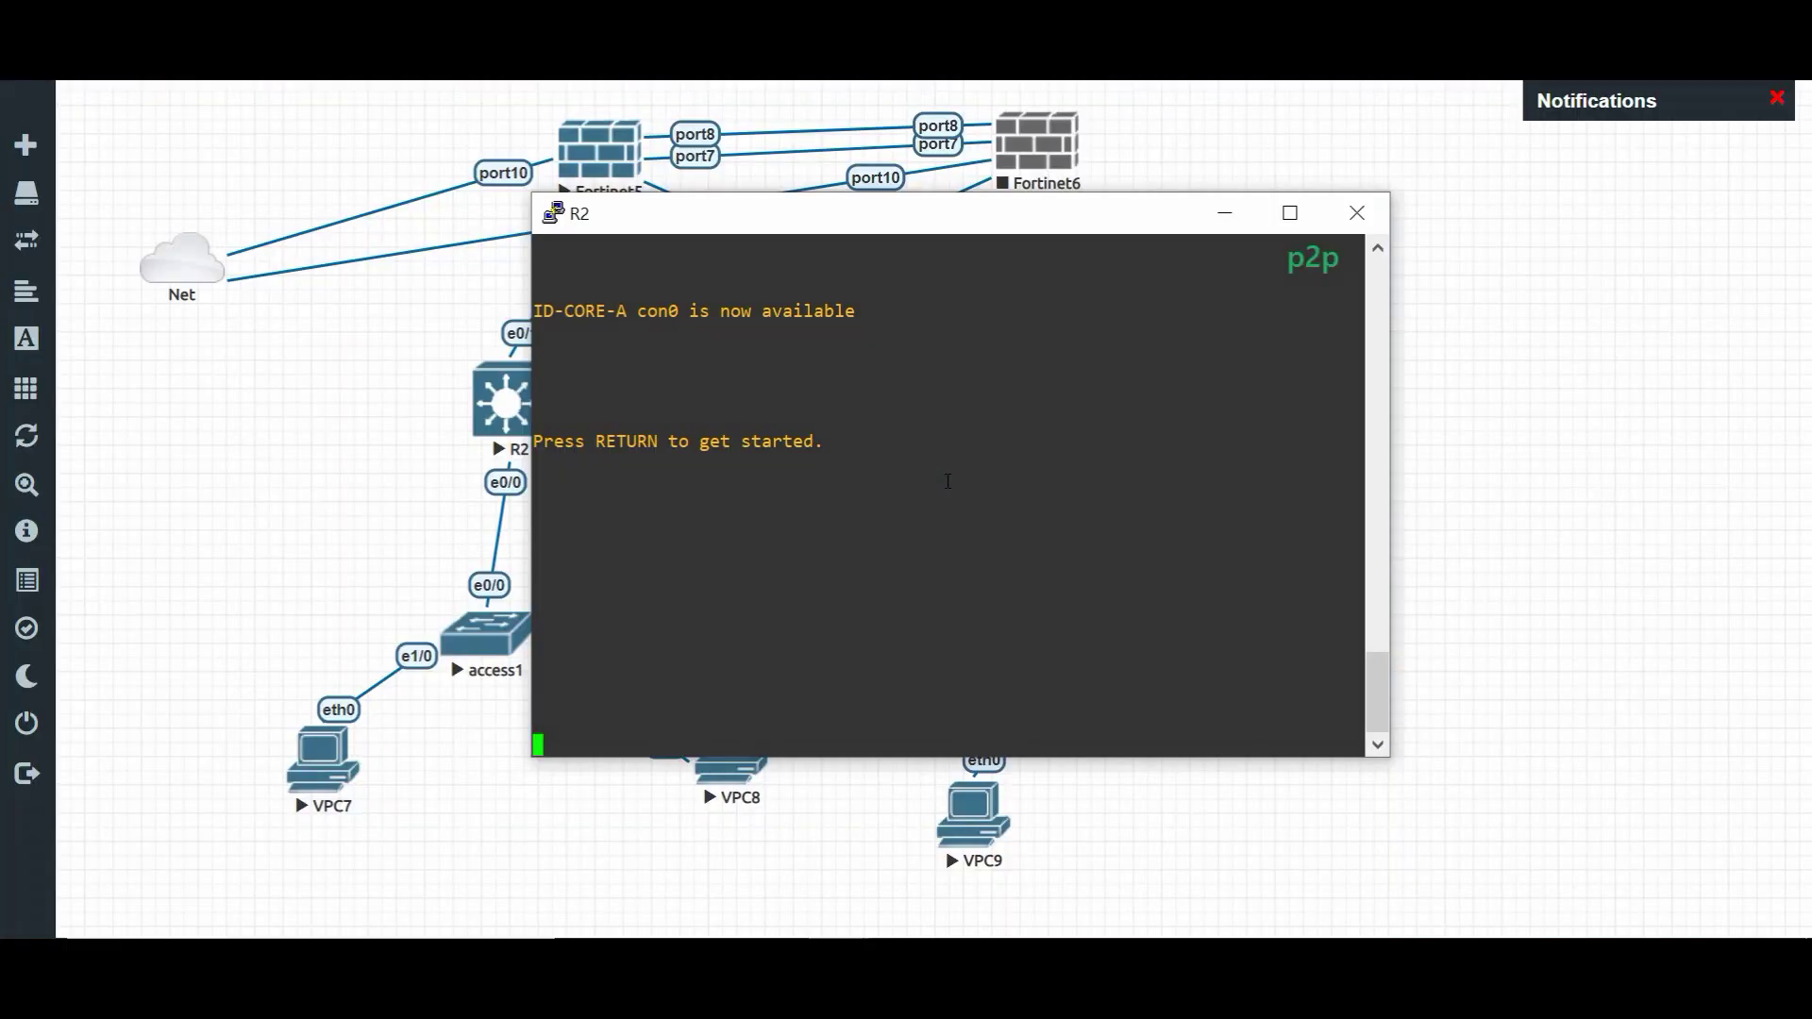
{"action": "key", "text": "Return"}
{"action": "key", "text": "Return"}
{"action": "key", "text": "Return"}
{"action": "key", "text": "Return"}
{"action": "key", "text": "Return"}
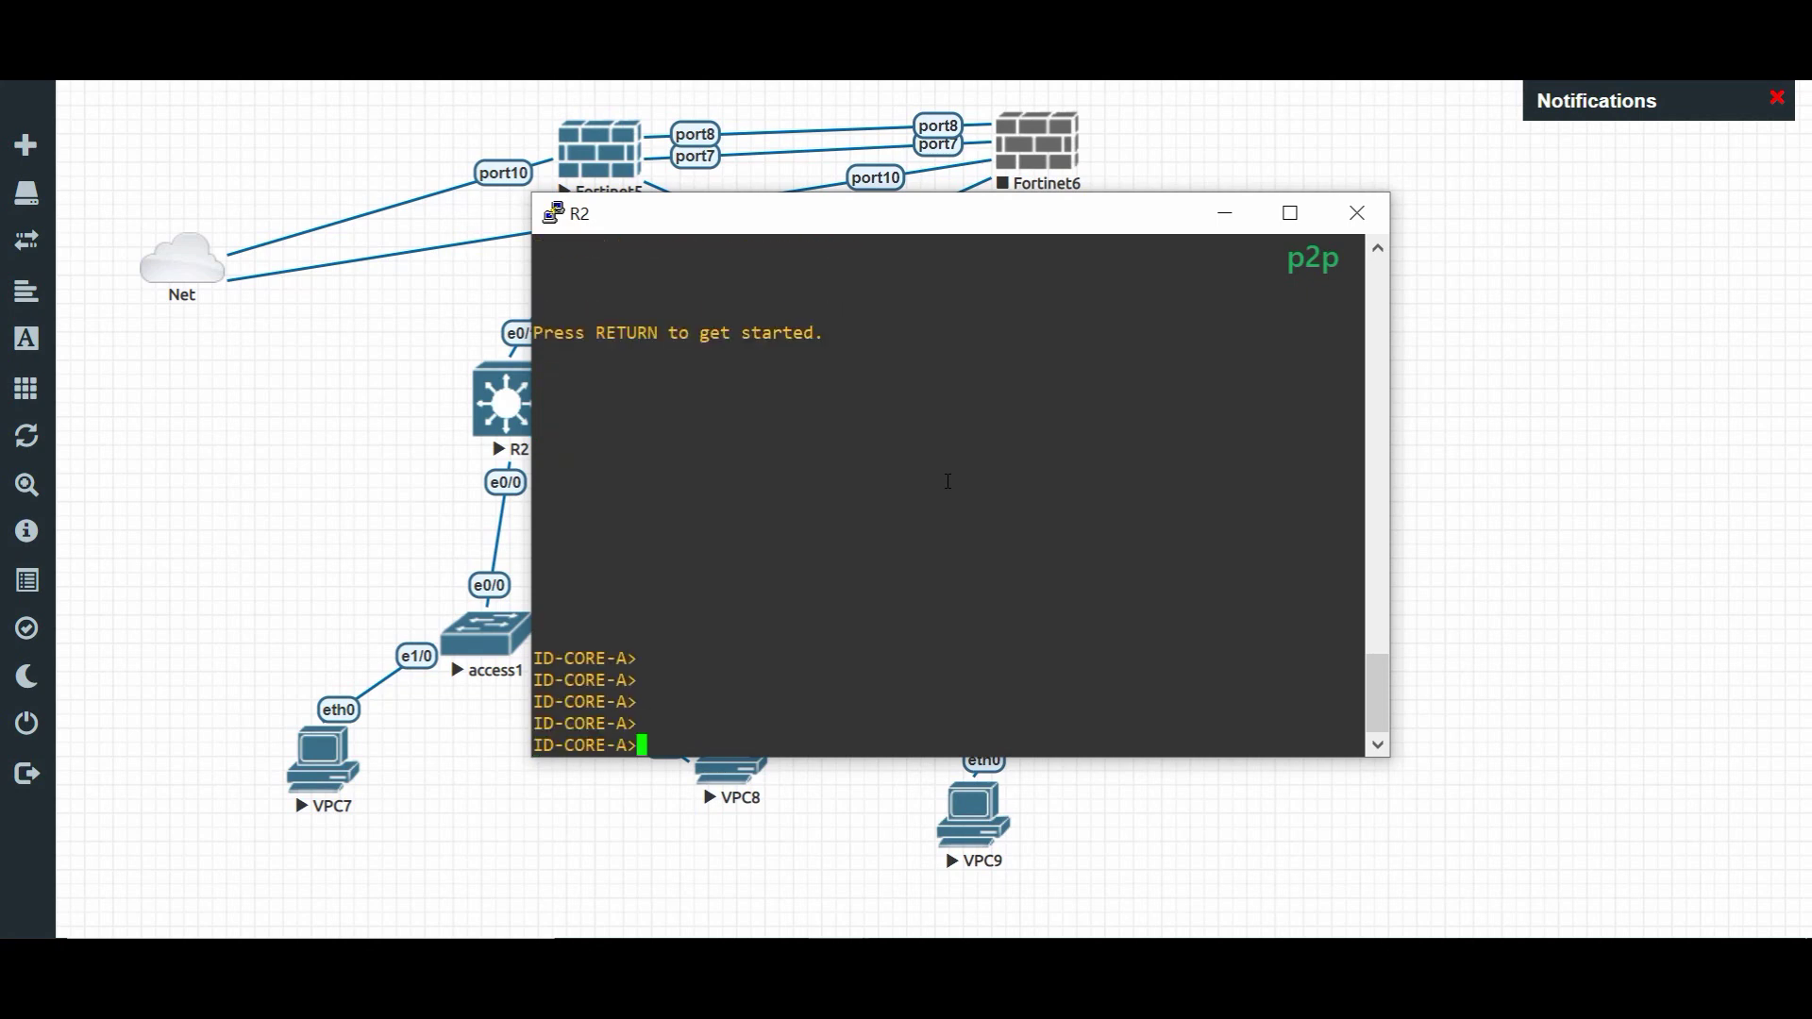
{"action": "type", "text": "ena"}
{"action": "key", "text": "Return"}
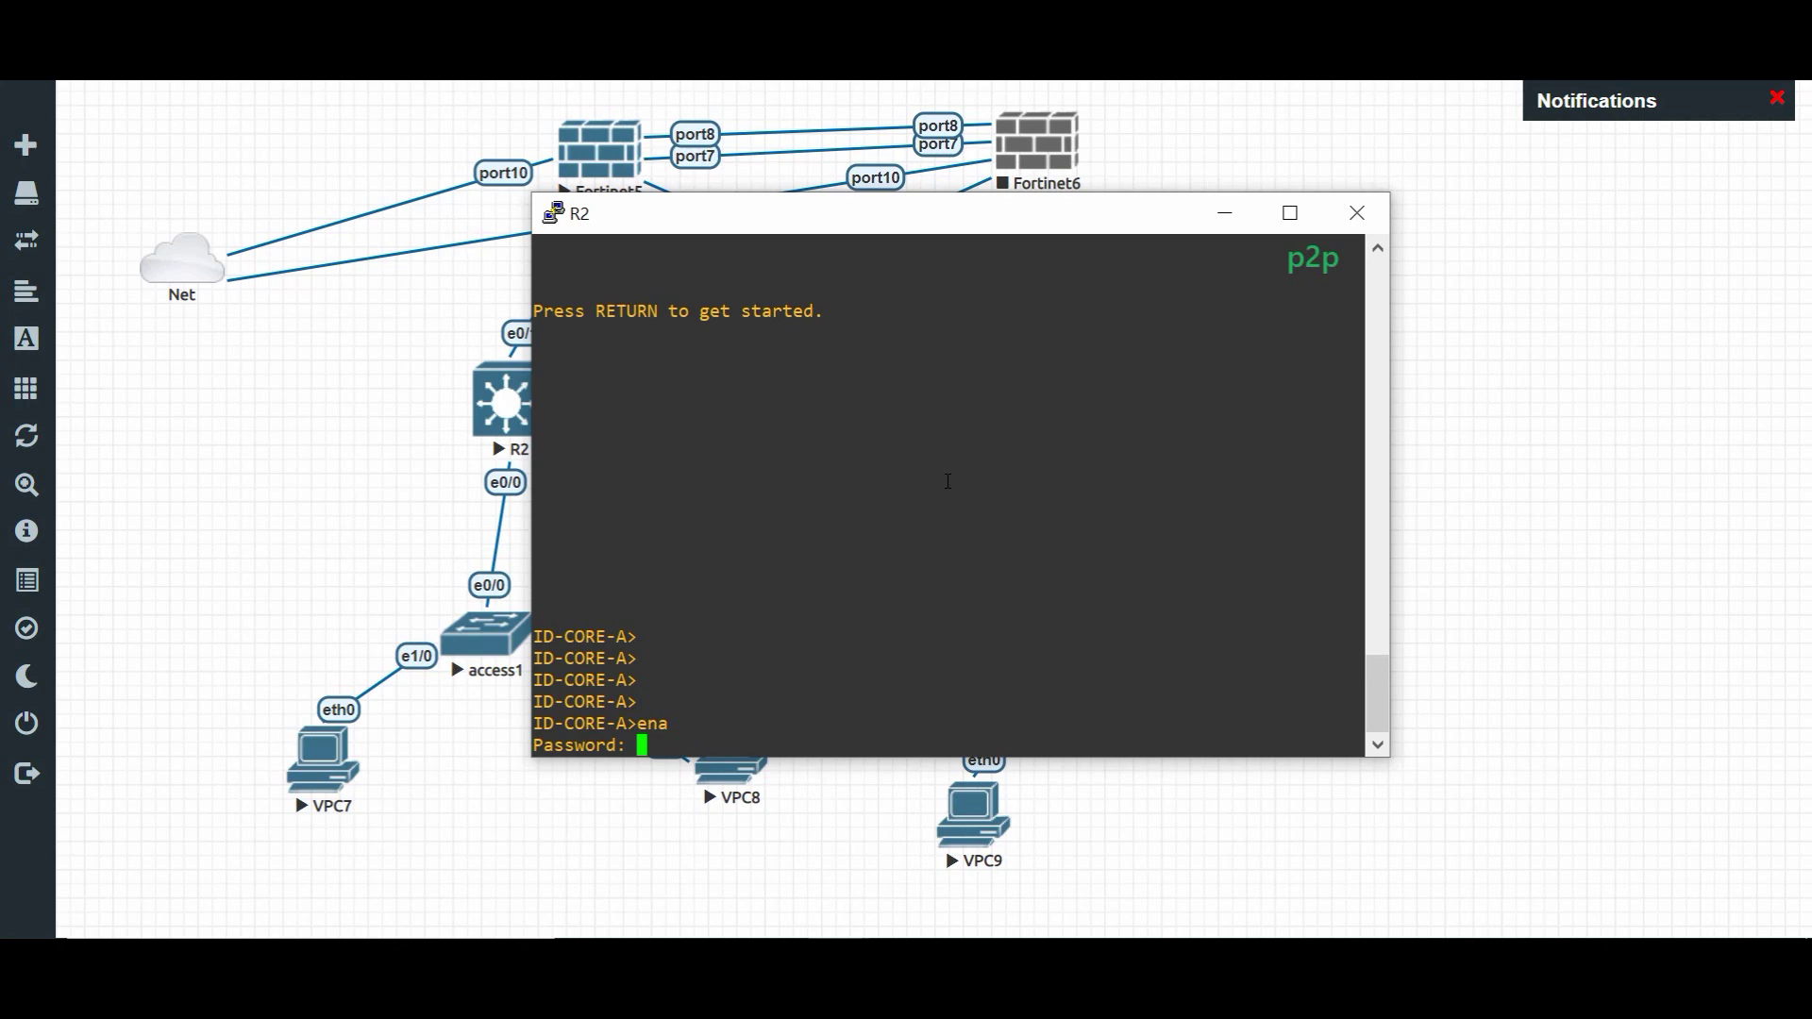
{"action": "key", "text": "Return"}
{"action": "key", "text": "Return"}
{"action": "key", "text": "Return"}
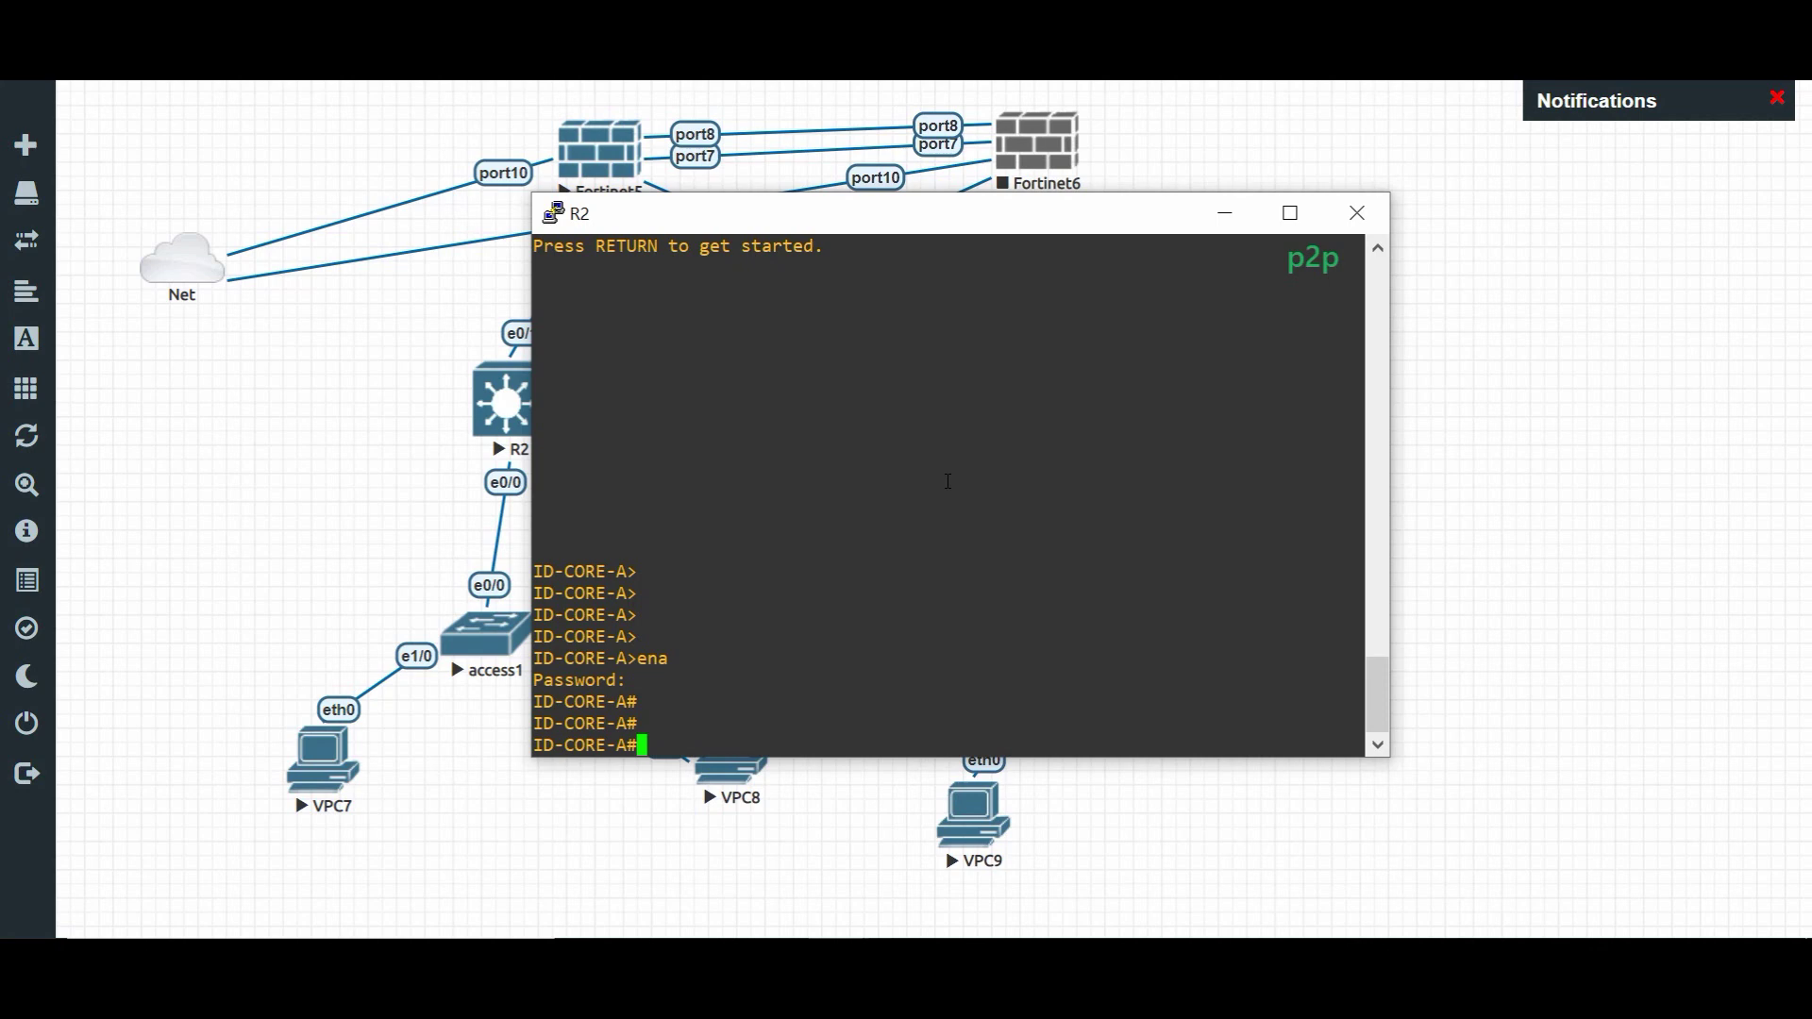
- Run 'show ip ospf neighbor detail' on R2 and page through the output
{"action": "type", "text": "sh ip os"}
{"action": "key", "text": "Tab"}
{"action": "type", "text": "ne"}
{"action": "key", "text": "Tab"}
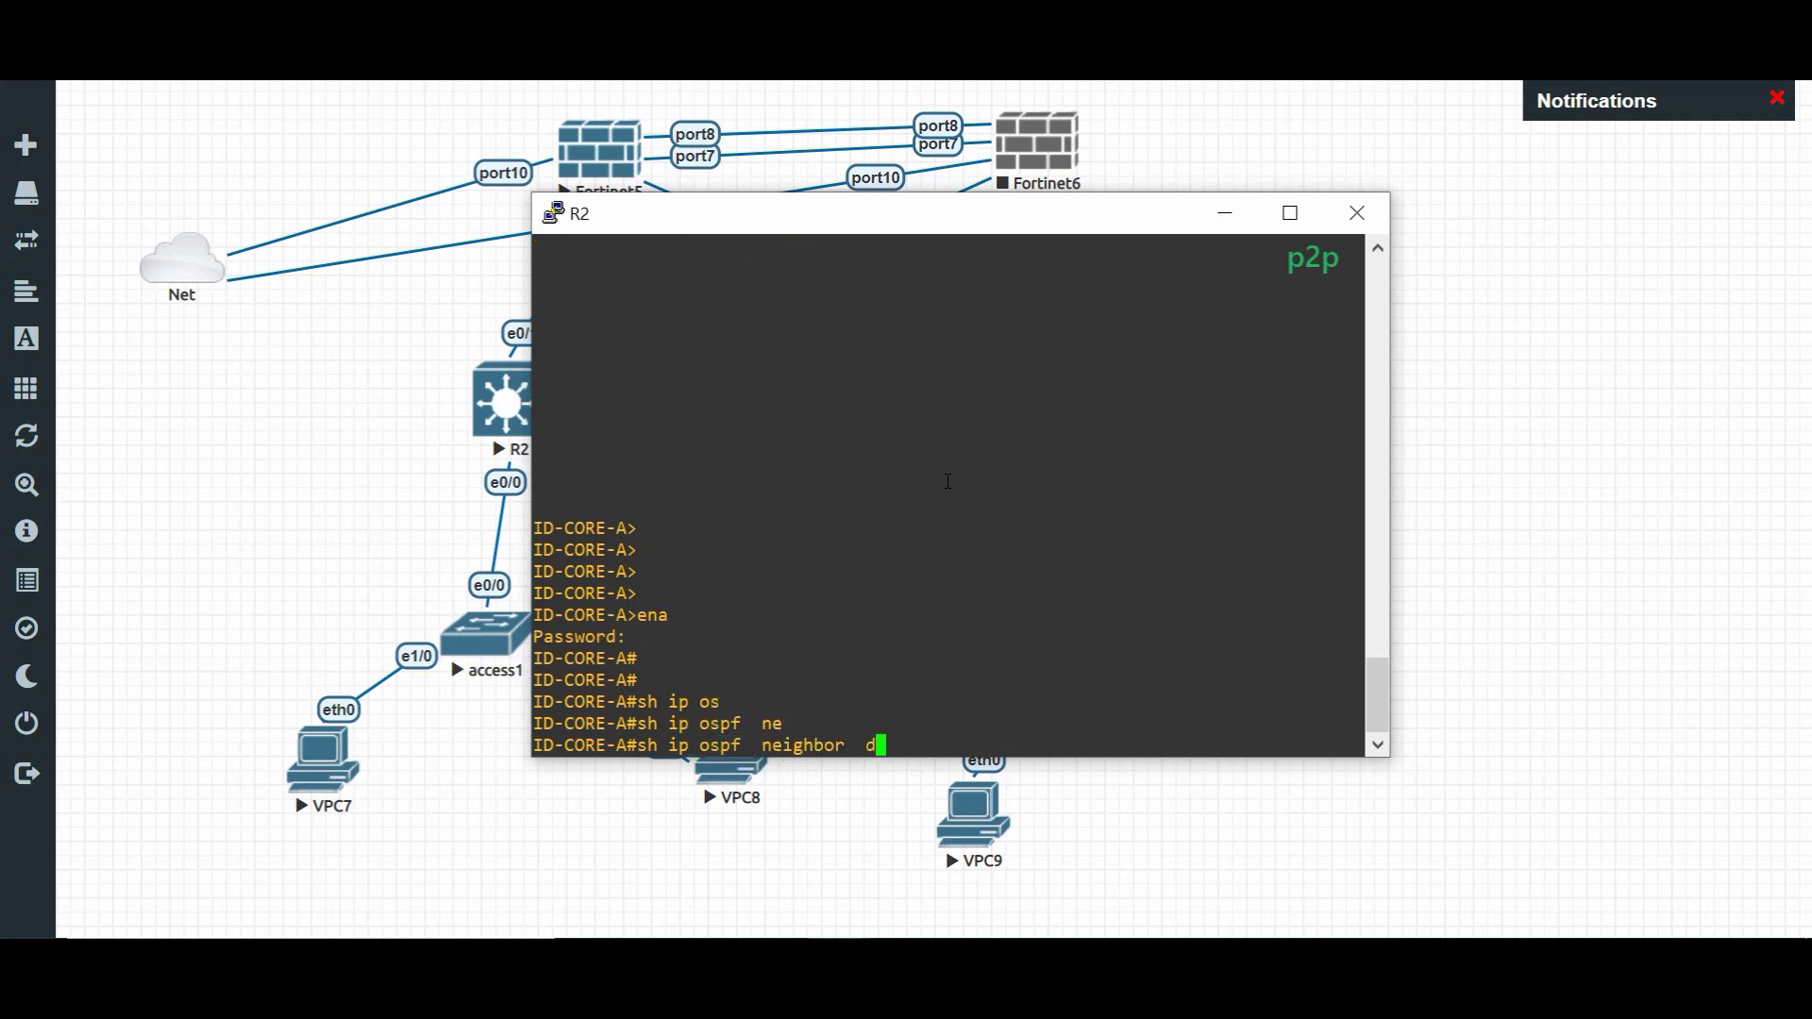
{"action": "type", "text": "detail"}
{"action": "key", "text": "Return"}
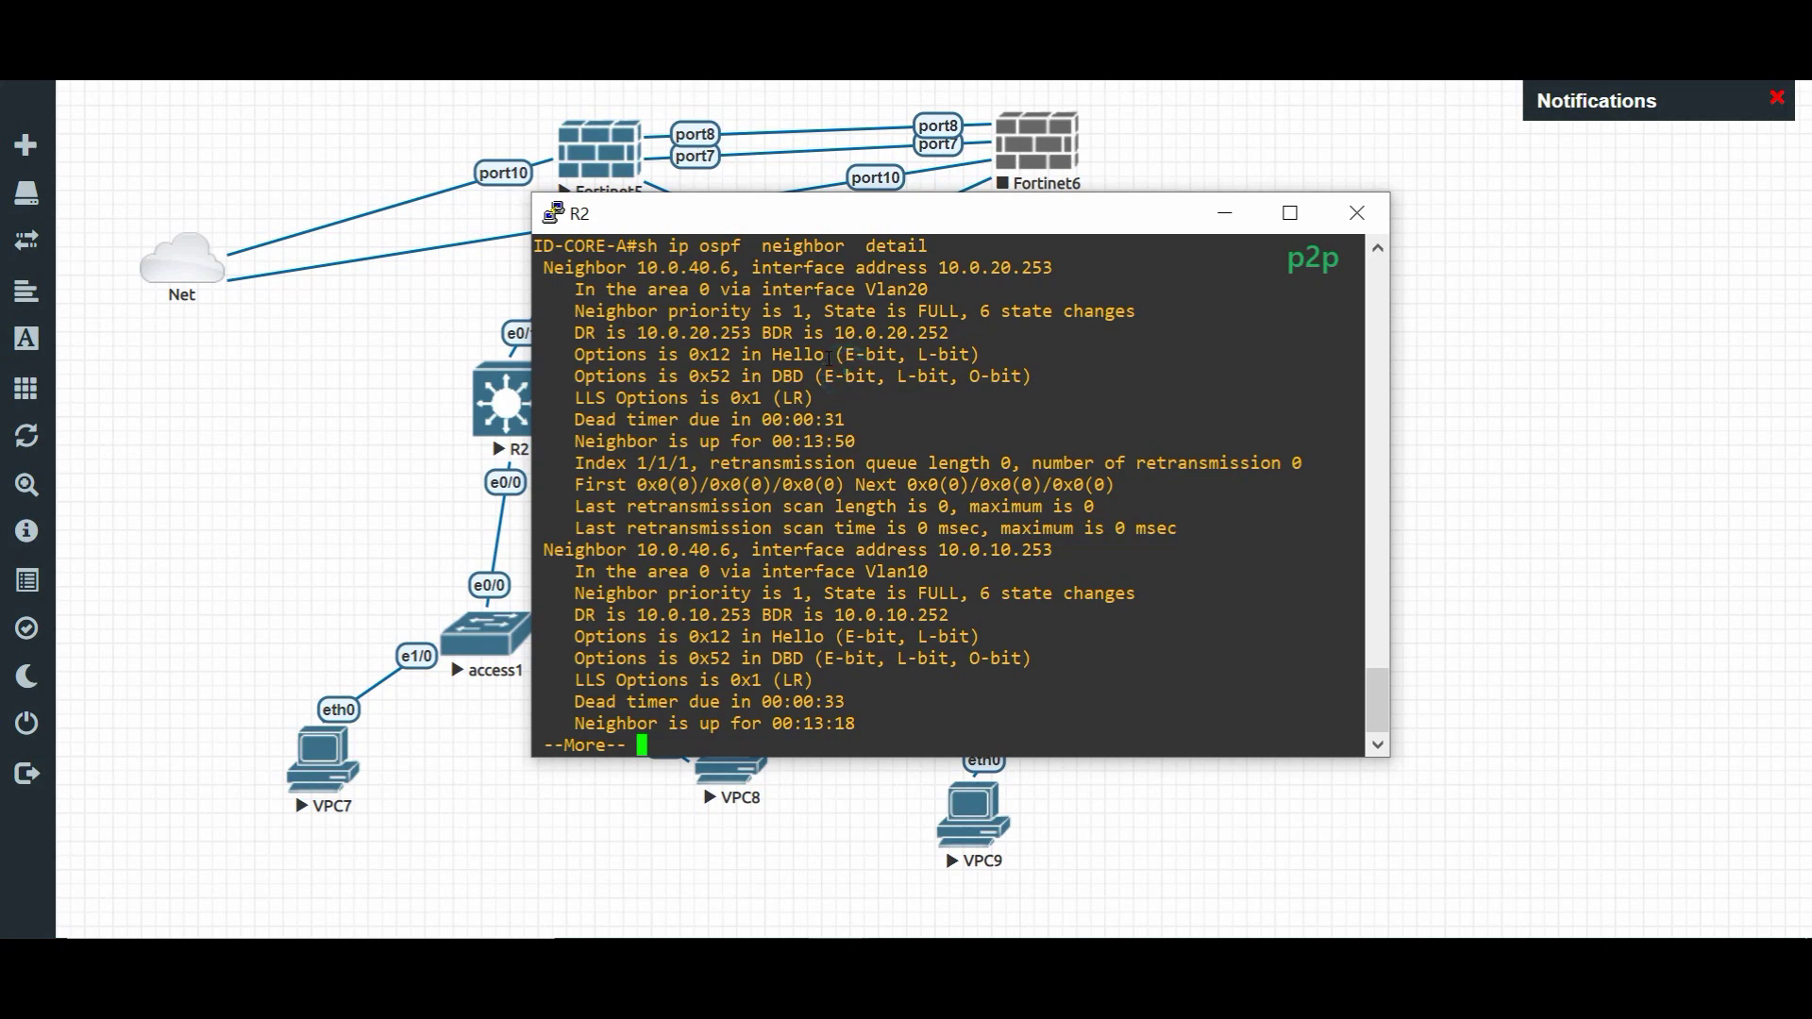
{"action": "key", "text": "Return"}
{"action": "key", "text": "Return"}
{"action": "key", "text": "Return"}
{"action": "key", "text": "Return"}
{"action": "key", "text": "Return"}
{"action": "key", "text": "Return"}
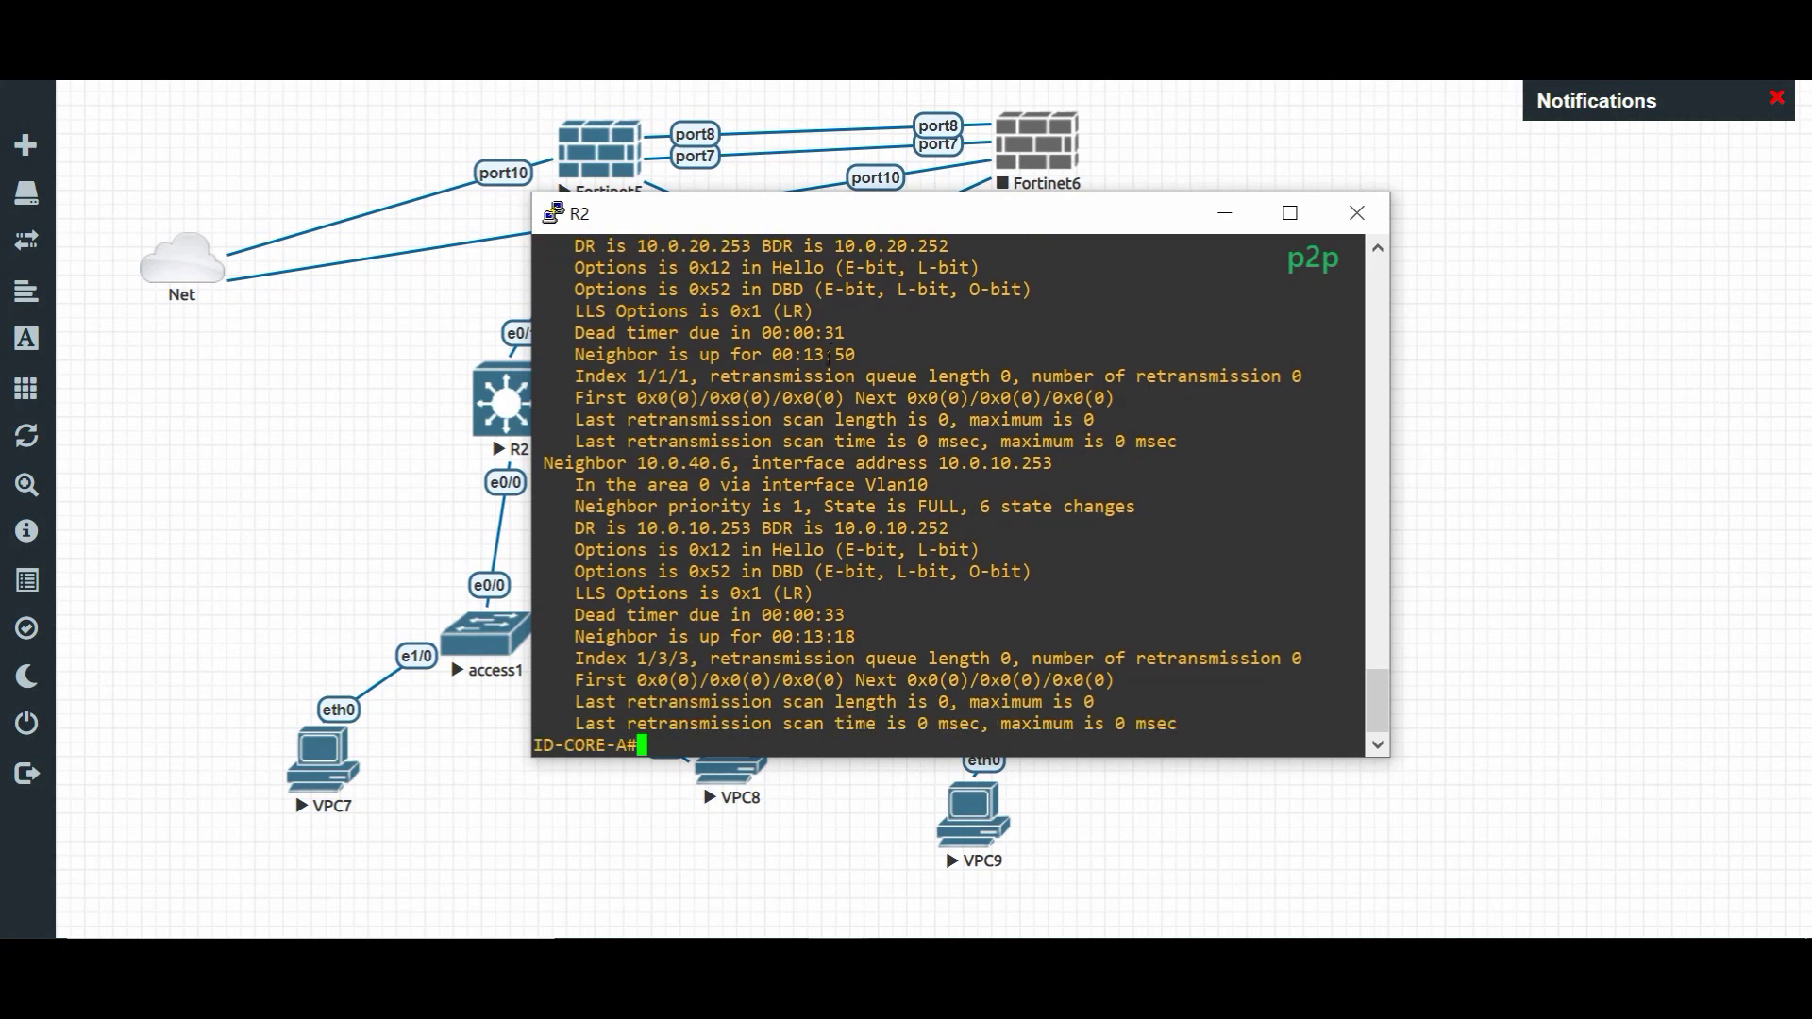
{"action": "key", "text": "Return"}
{"action": "key", "text": "Return"}
{"action": "key", "text": "Return"}
{"action": "key", "text": "Return"}
{"action": "key", "text": "Return"}
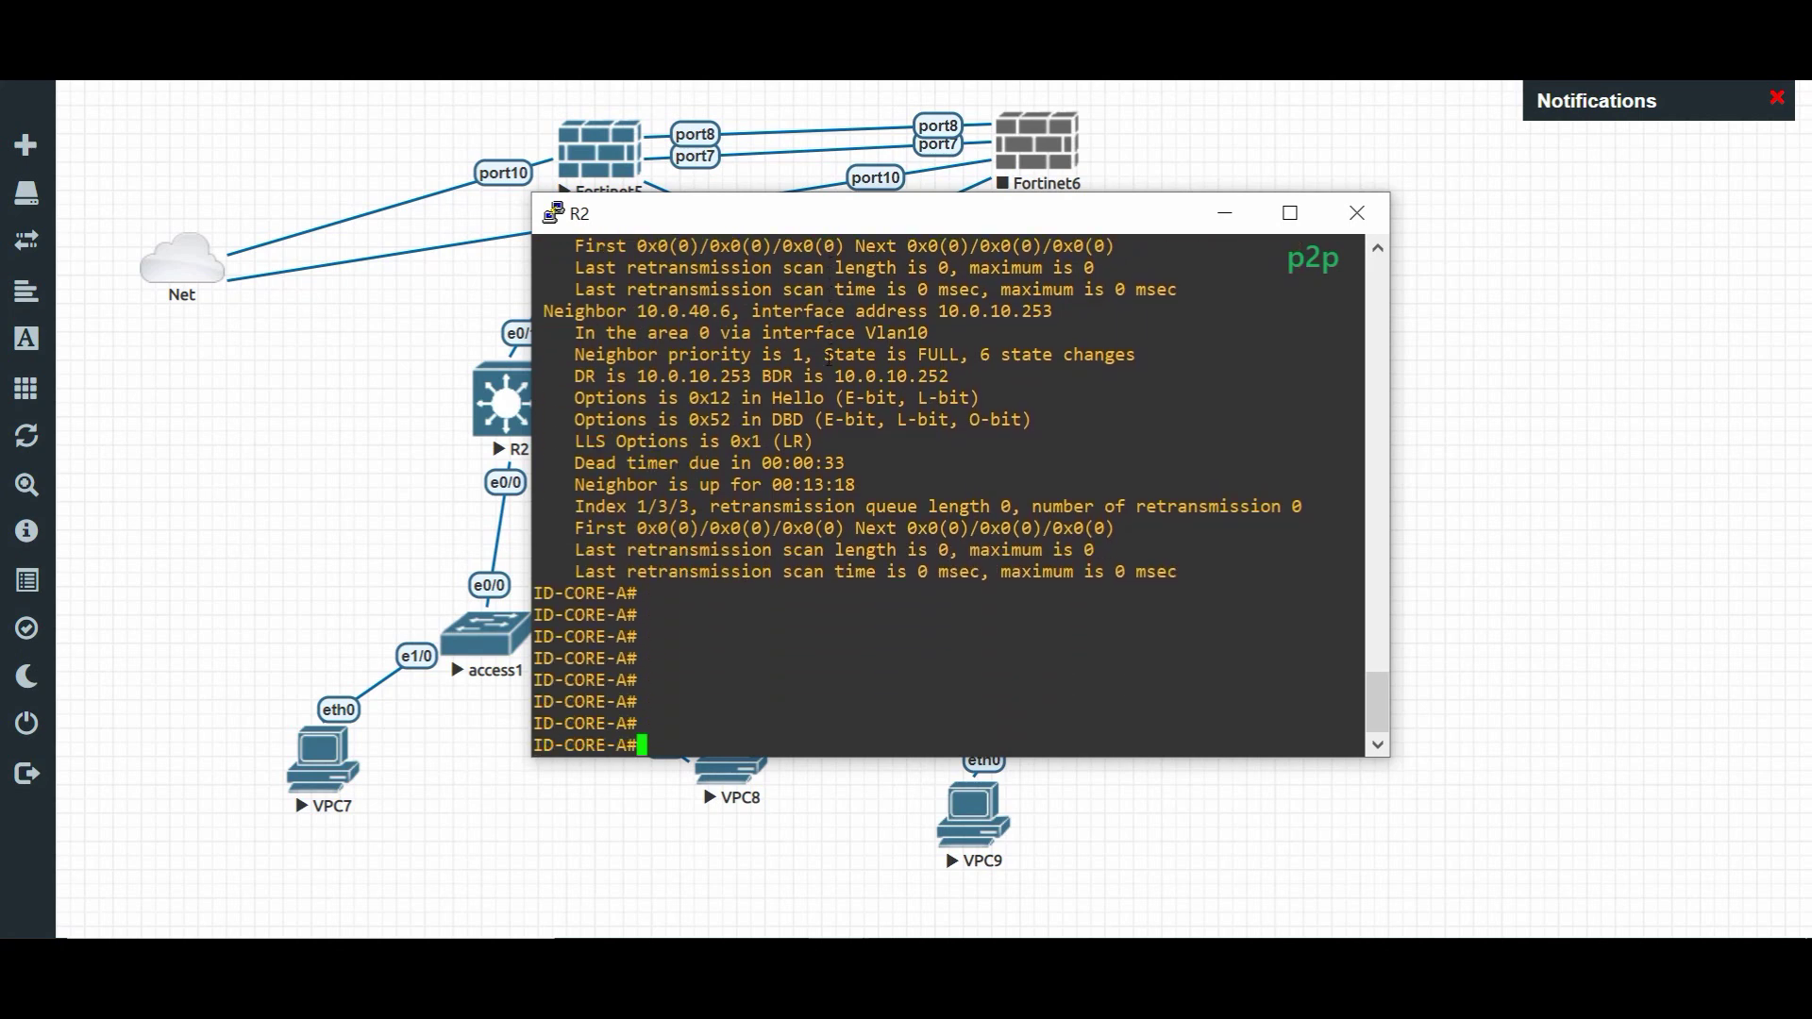
- Run 'show ip ospf interface e0/1' on R2, mark the DR ID 10.0.40.5, and return to the map
{"action": "type", "text": "sh ip inter"}
{"action": "key", "text": "Tab"}
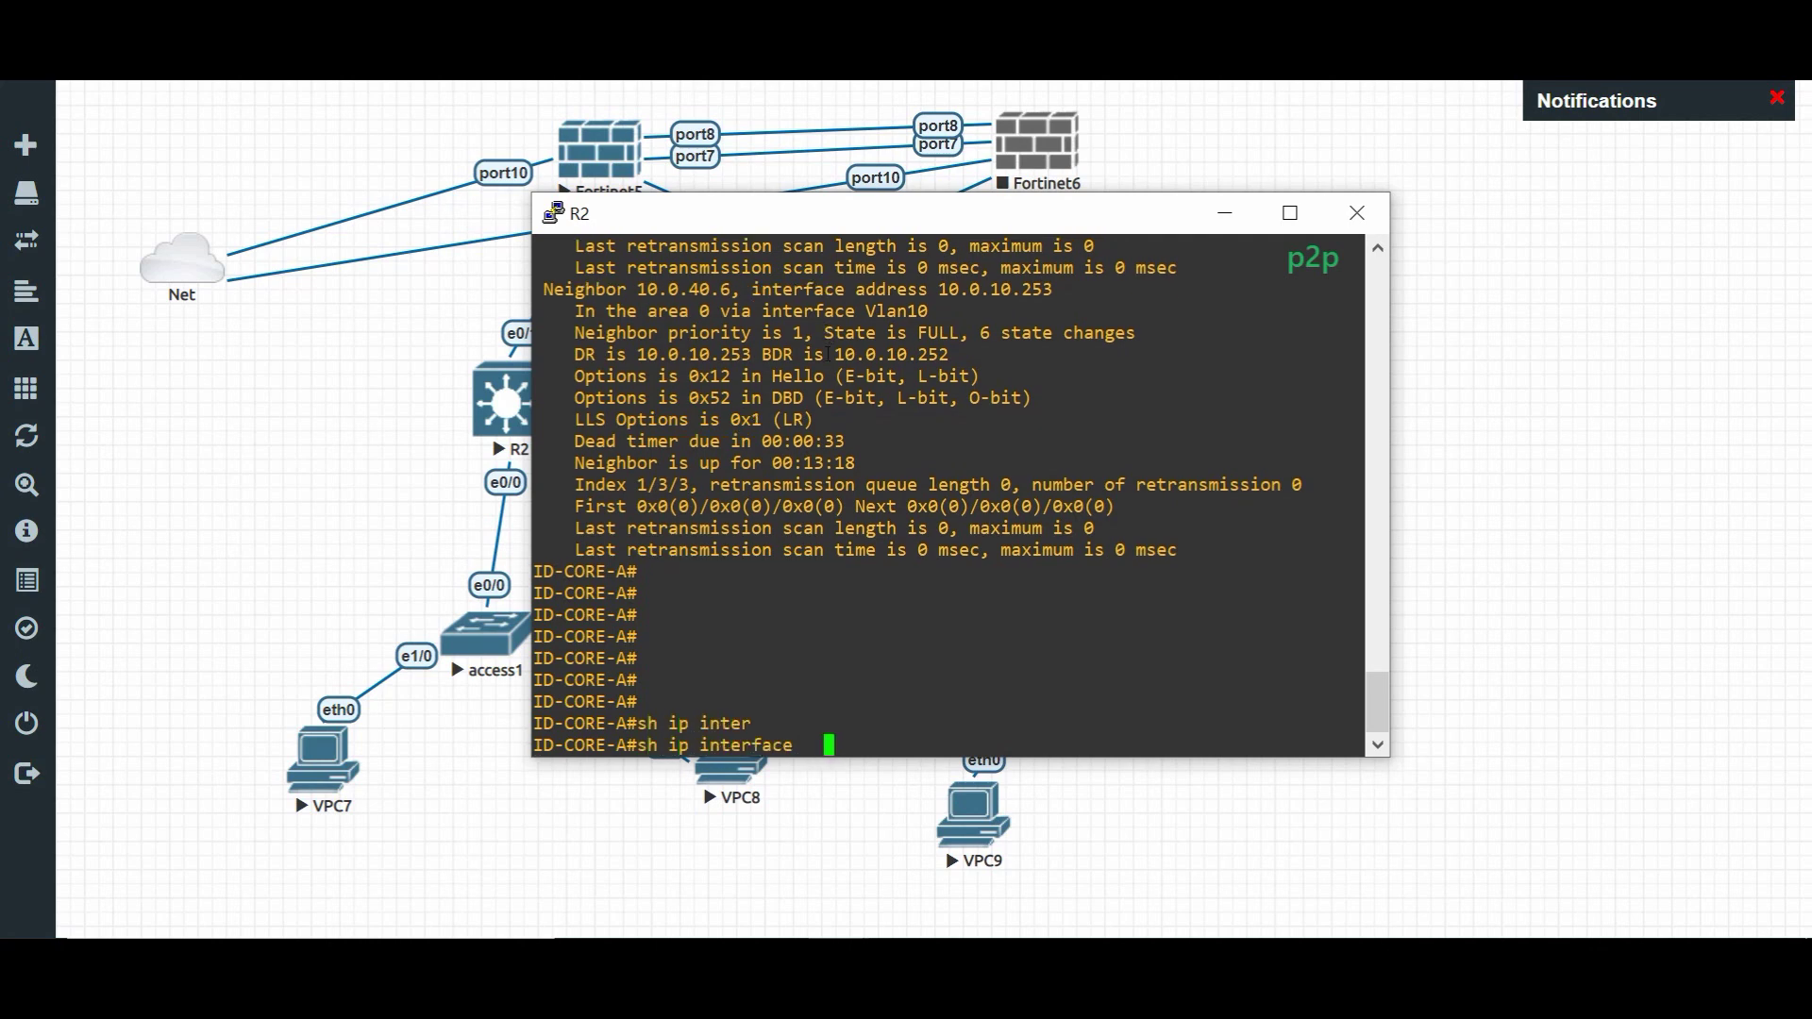
{"action": "key", "text": "BackSpace"}
{"action": "key", "text": "BackSpace"}
{"action": "key", "text": "BackSpace"}
{"action": "key", "text": "BackSpace"}
{"action": "key", "text": "BackSpace"}
{"action": "key", "text": "BackSpace"}
{"action": "key", "text": "BackSpace"}
{"action": "key", "text": "BackSpace"}
{"action": "key", "text": "BackSpace"}
{"action": "key", "text": "BackSpace"}
{"action": "key", "text": "BackSpace"}
{"action": "type", "text": "os"}
{"action": "key", "text": "Tab"}
{"action": "type", "text": "inter"}
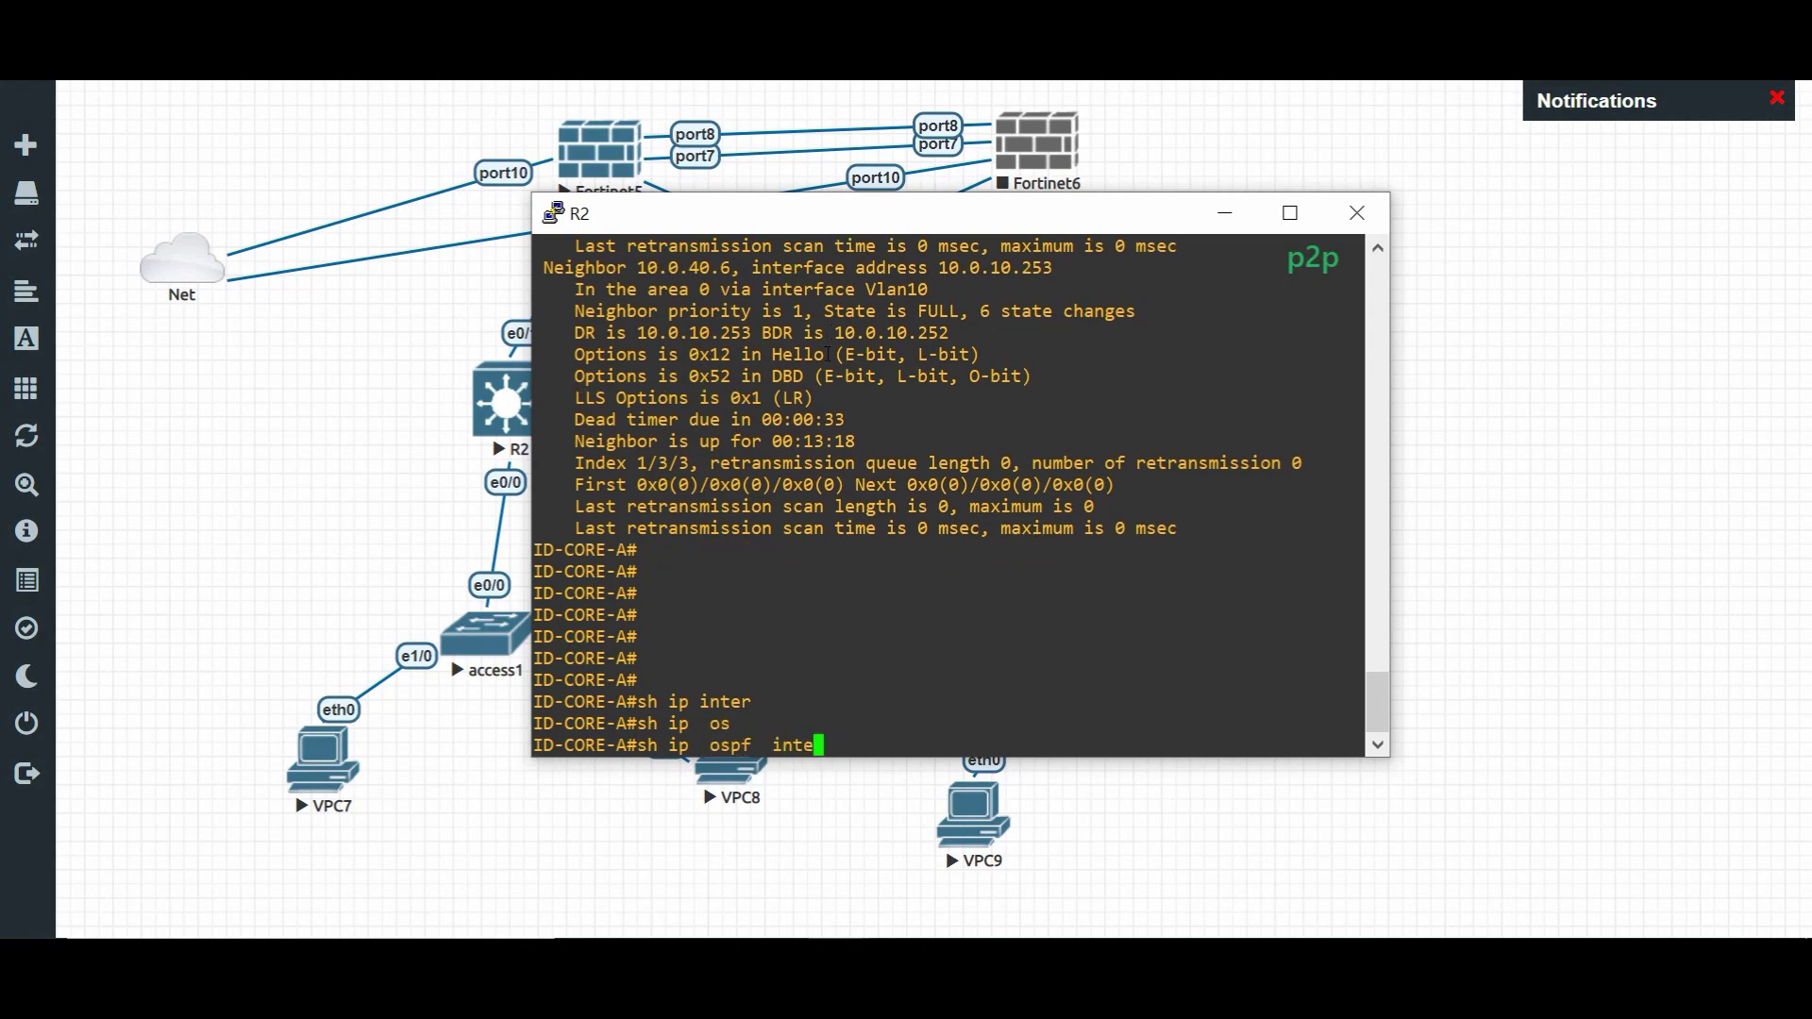
{"action": "key", "text": "Tab"}
{"action": "type", "text": "e0/1"}
{"action": "key", "text": "Return"}
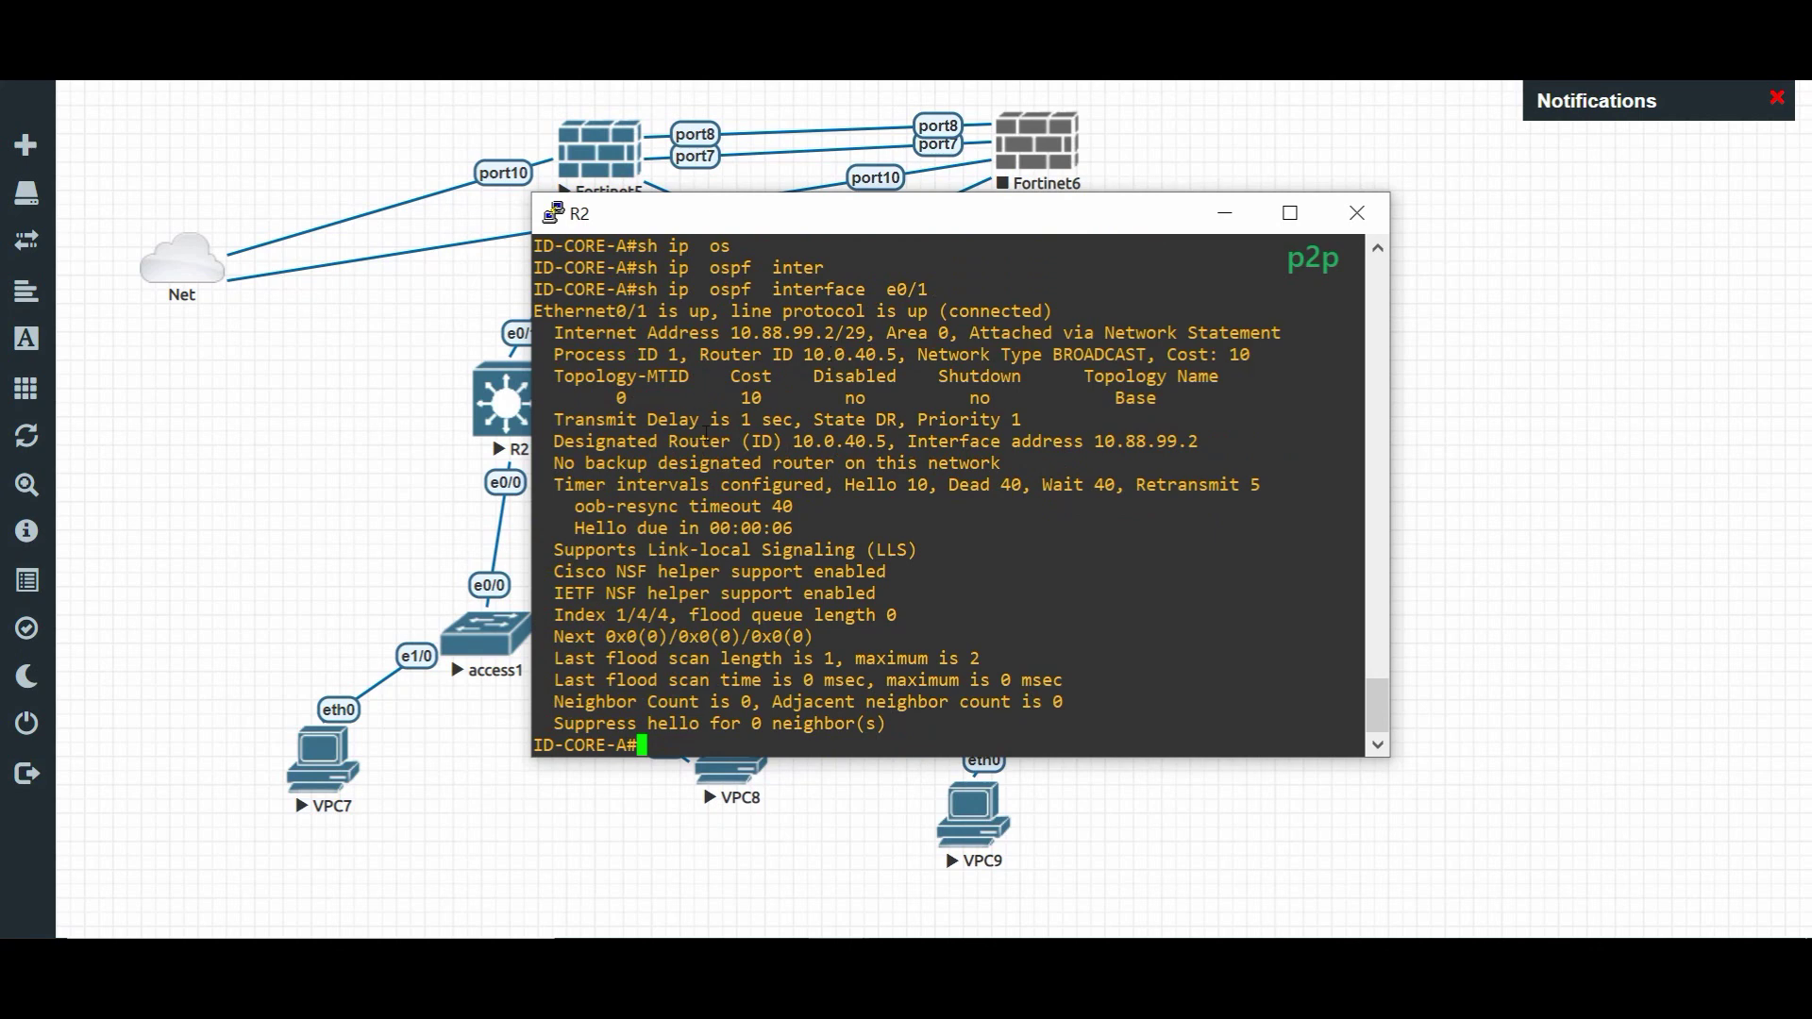
{"action": "left_click_drag", "start_coordinate": [657, 441], "coordinate": [806, 441]}
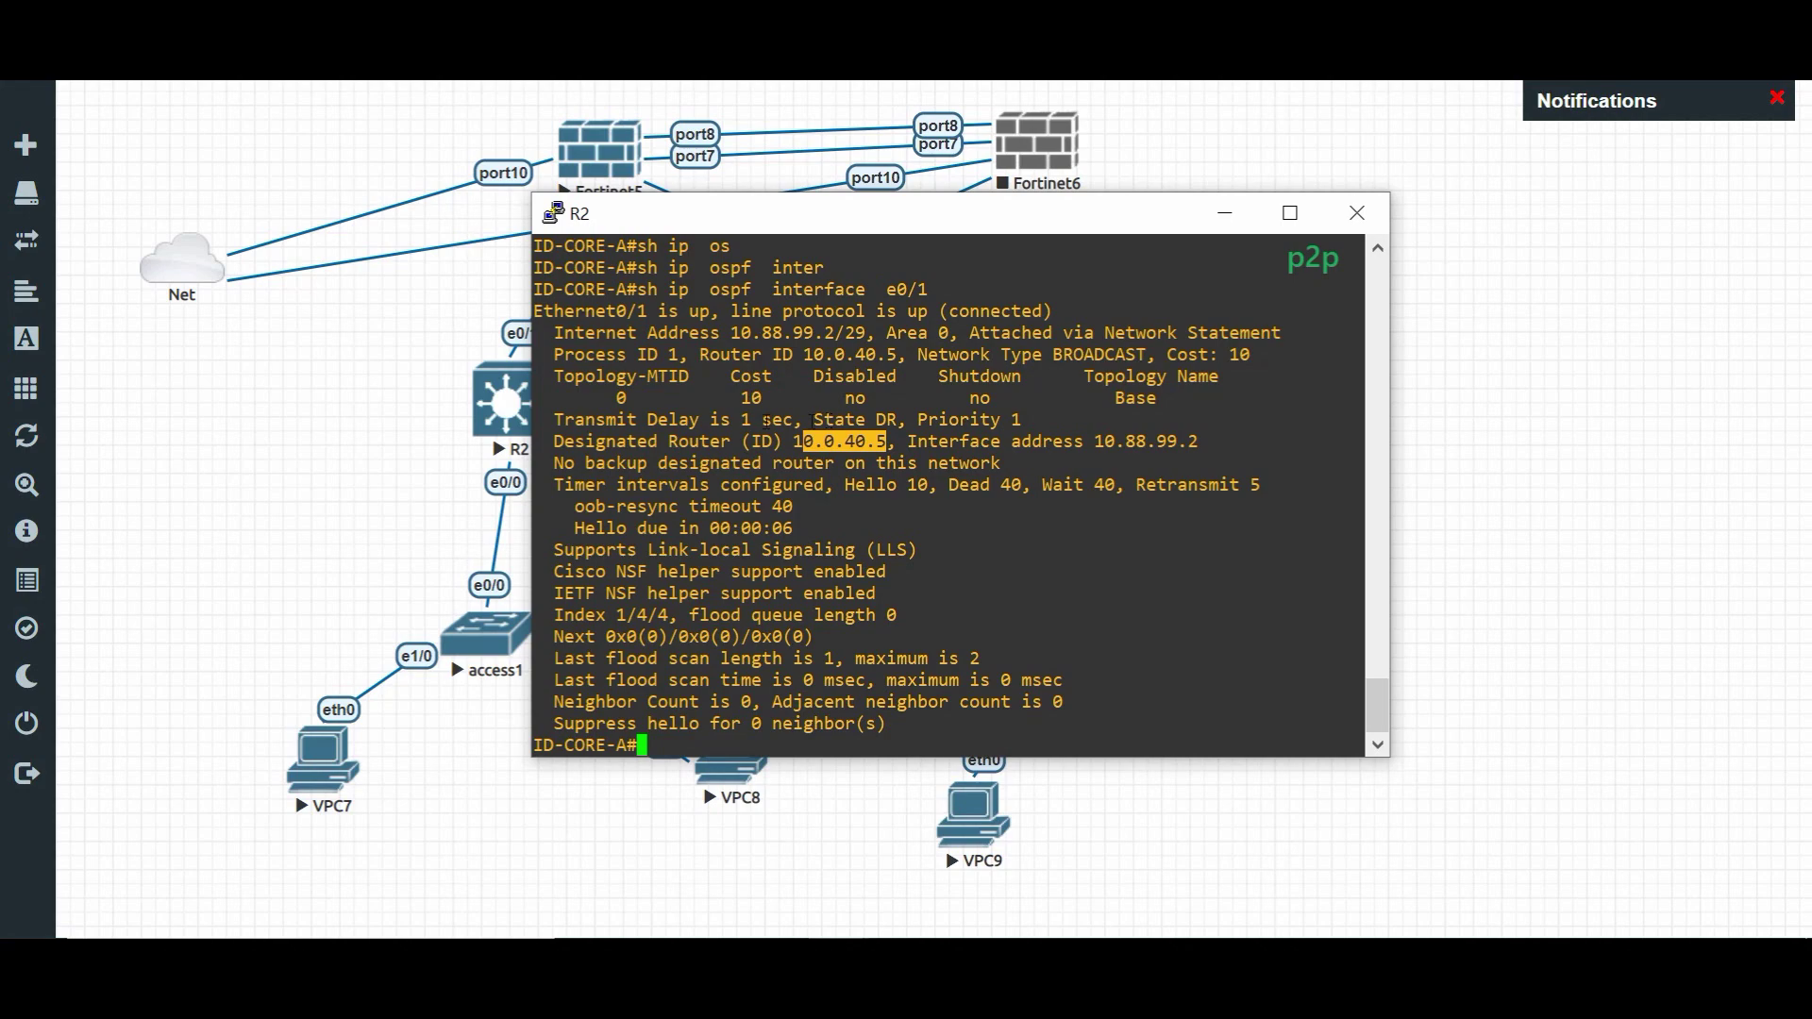
{"action": "left_click", "coordinate": [322, 349]}
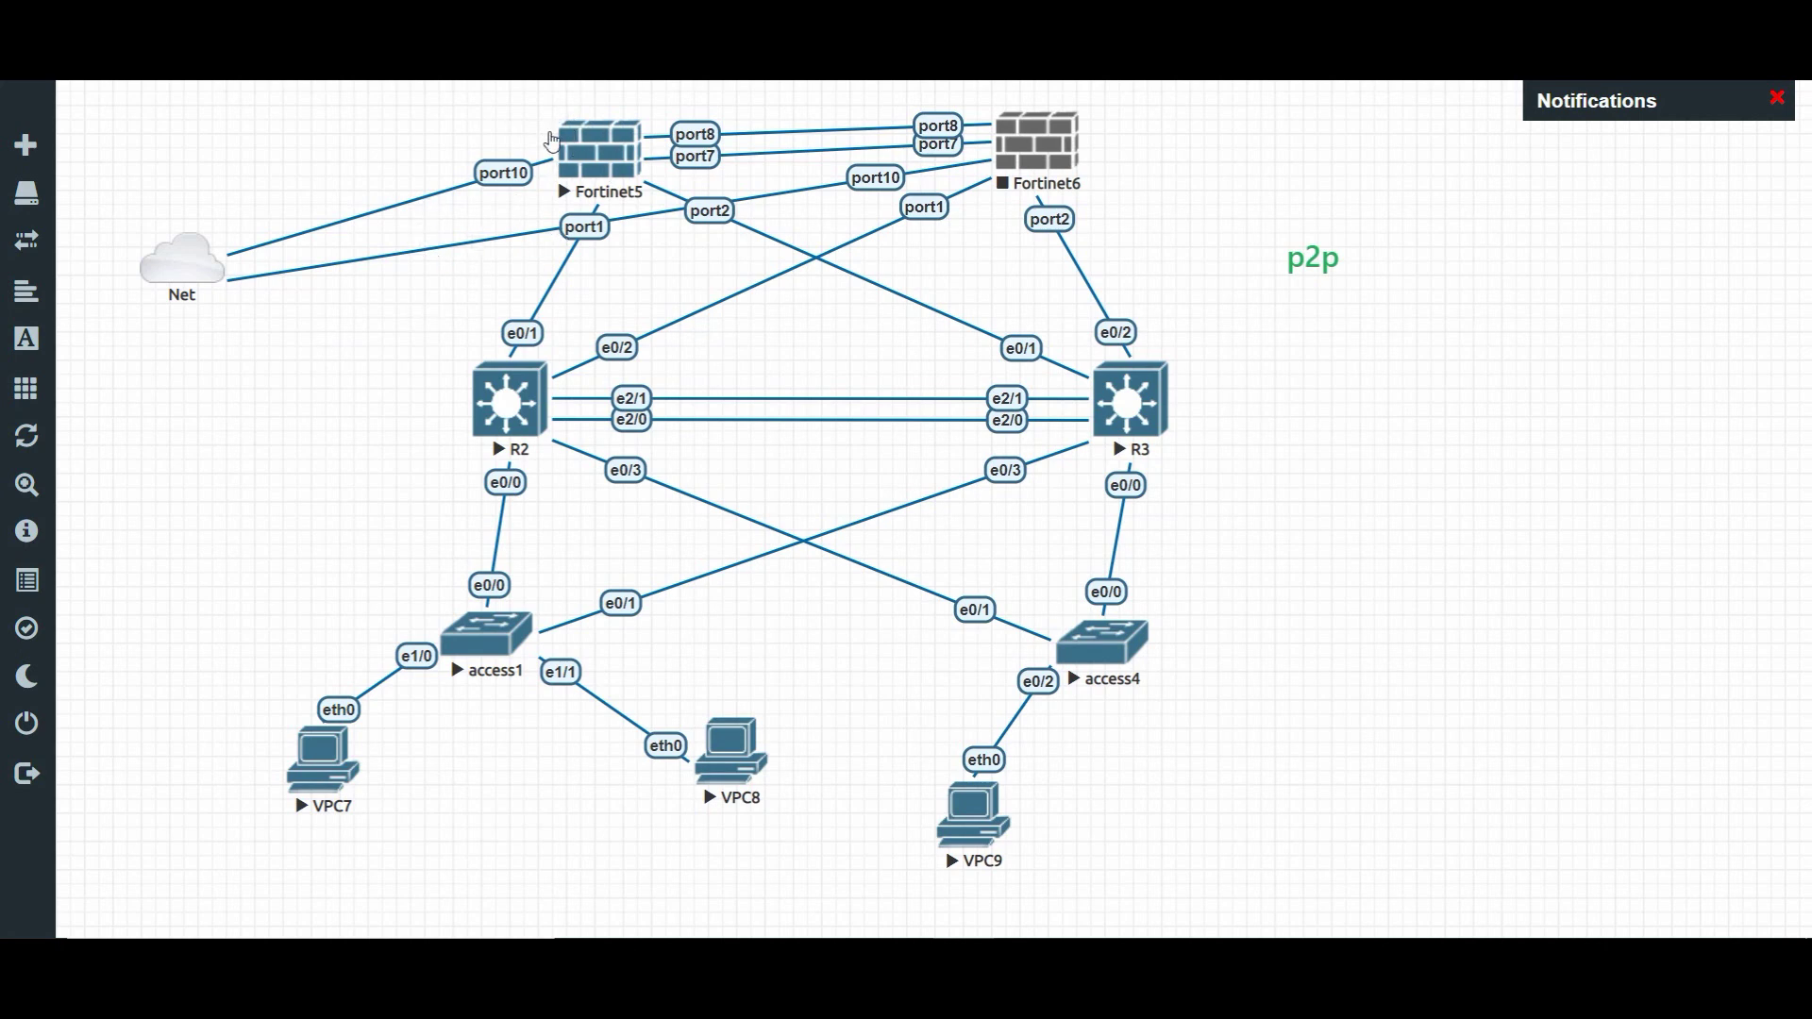
- Select the Fortinet5 node on the topology map
{"action": "left_click", "coordinate": [615, 175]}
- Review R2's Net Link States entries with 'show ip ospf database'
{"action": "mouse_move", "coordinate": [963, 981]}
{"action": "left_click", "coordinate": [1413, 813]}
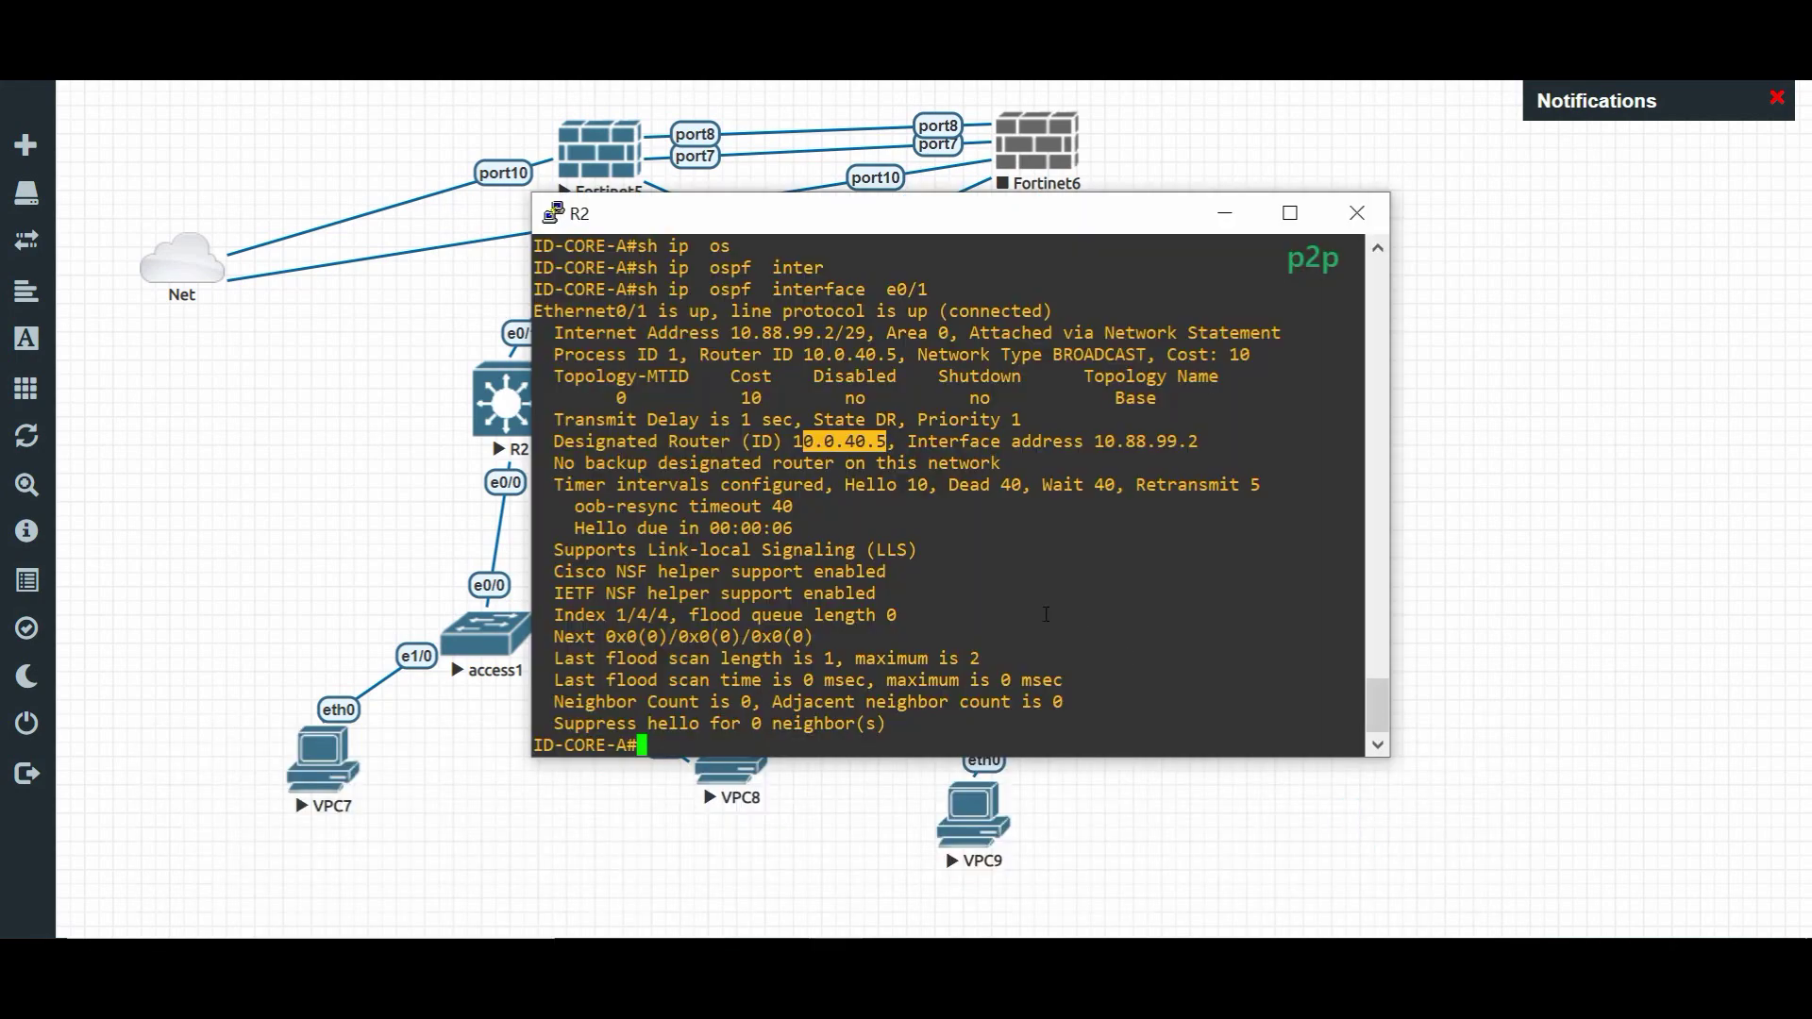
{"action": "type", "text": "sh ip os"}
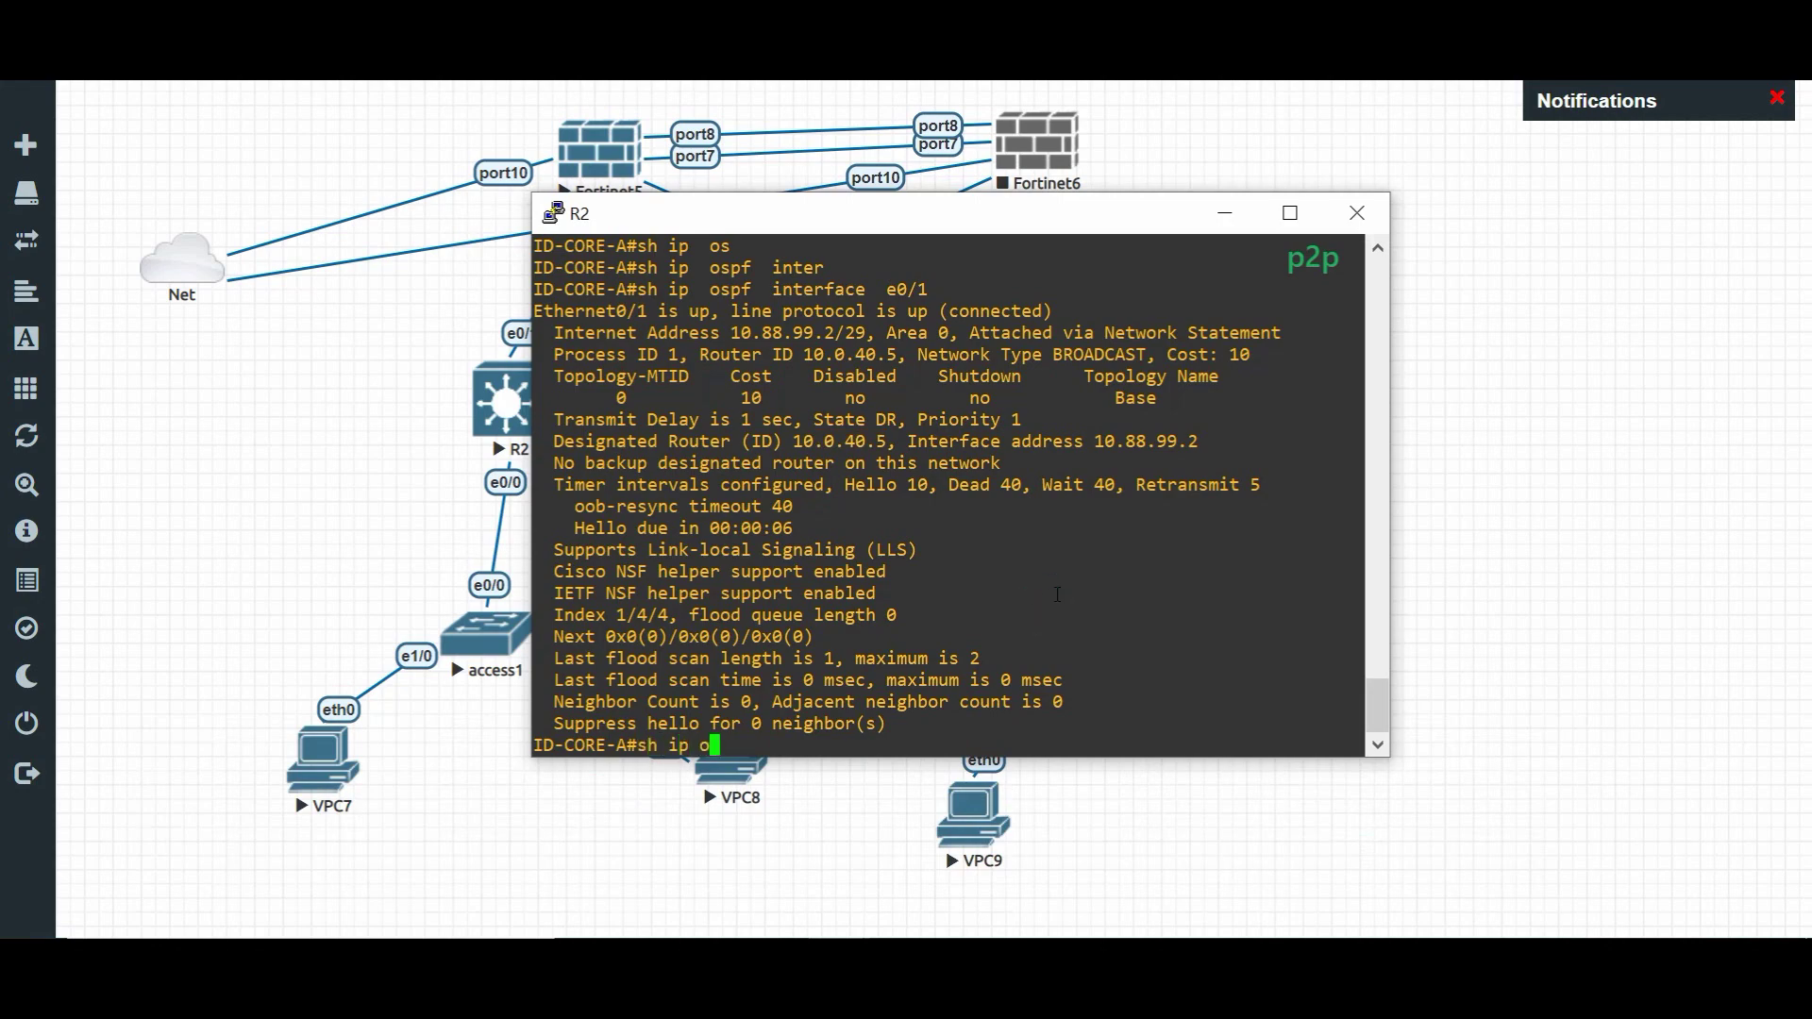
{"action": "key", "text": "Tab"}
{"action": "type", "text": "d"}
{"action": "key", "text": "Tab"}
{"action": "key", "text": "Return"}
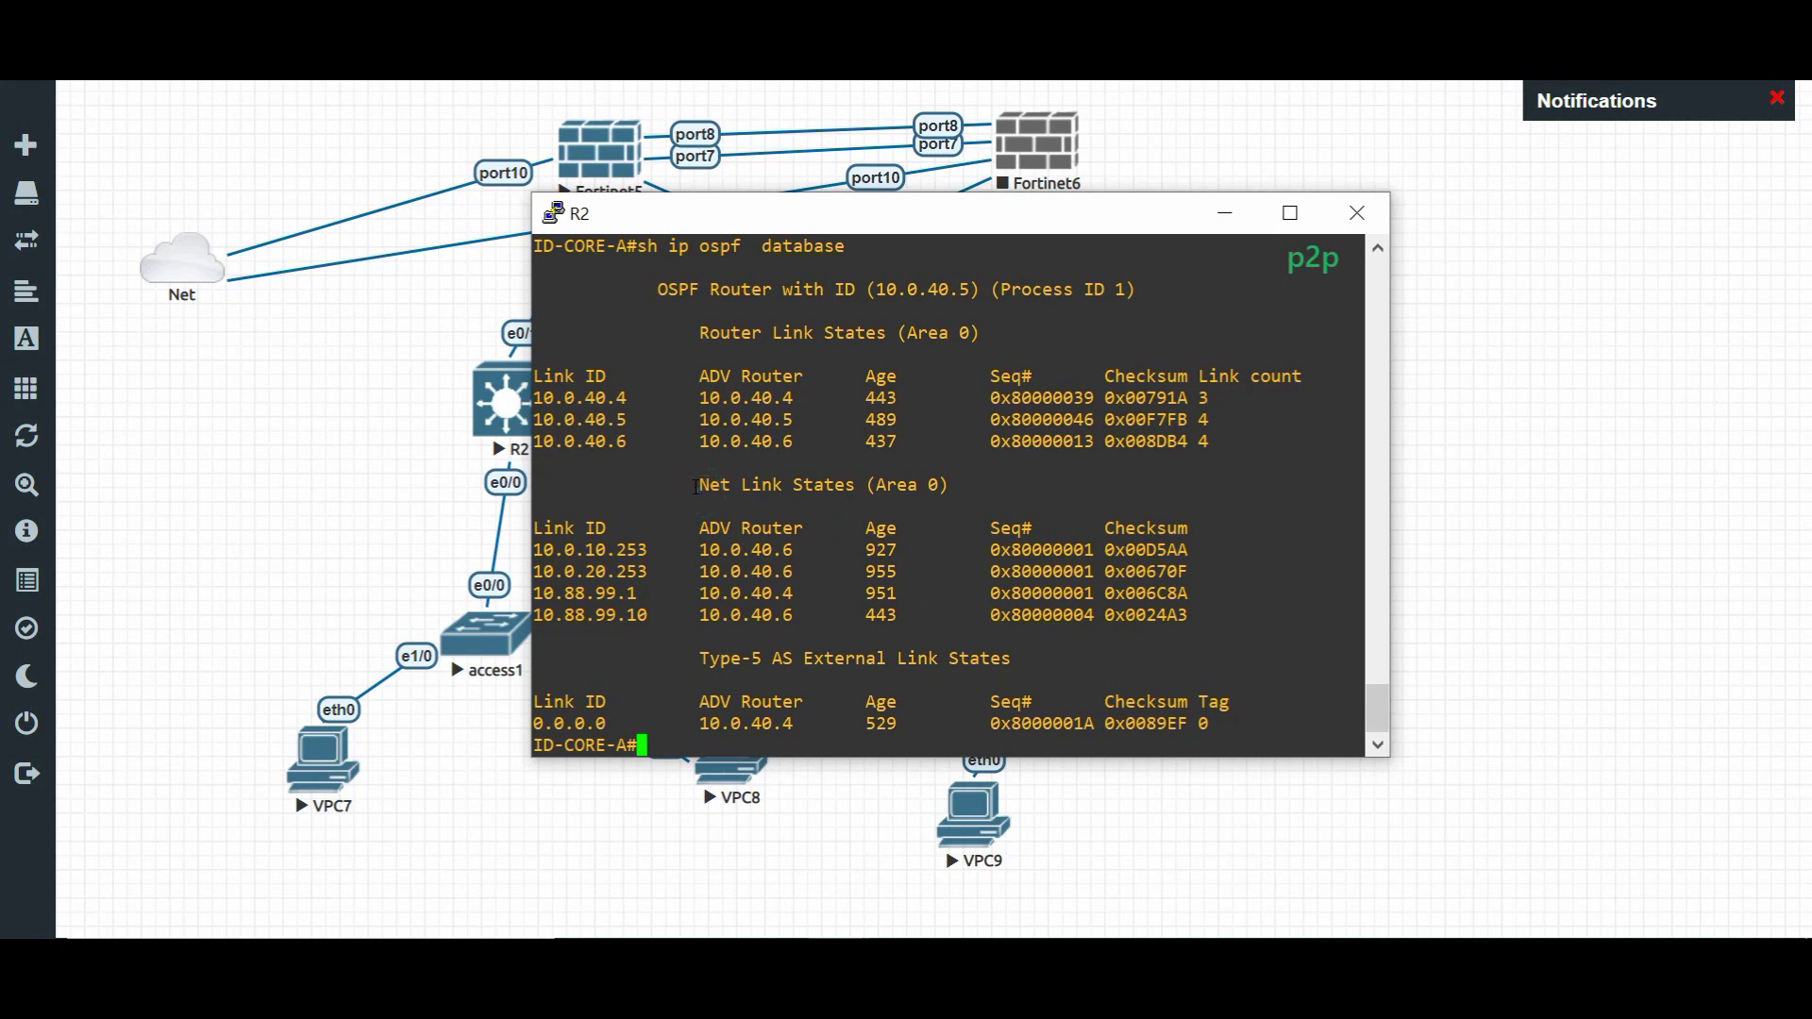
{"action": "left_click_drag", "start_coordinate": [708, 485], "coordinate": [1251, 717]}
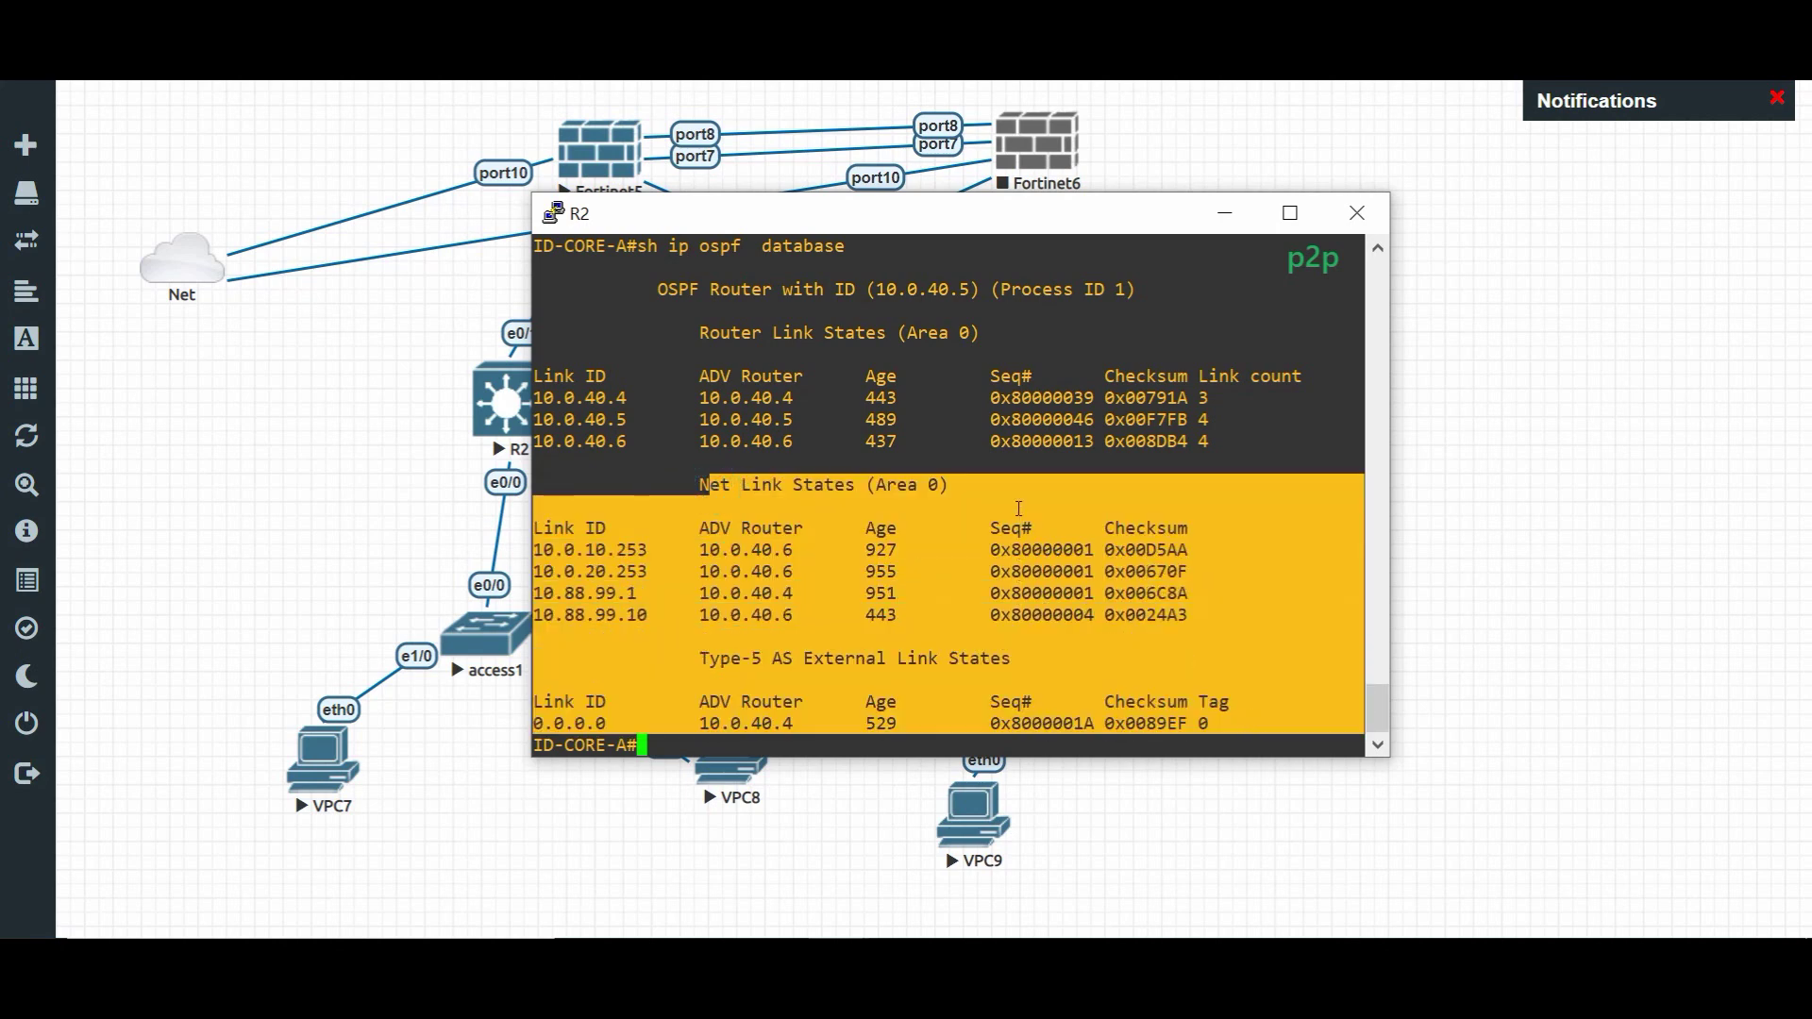
{"action": "left_click", "coordinate": [1019, 514]}
{"action": "key", "text": "Return"}
- Set R2's interface e0/1 to OSPF network type point-to-point
{"action": "type", "text": "conf t"}
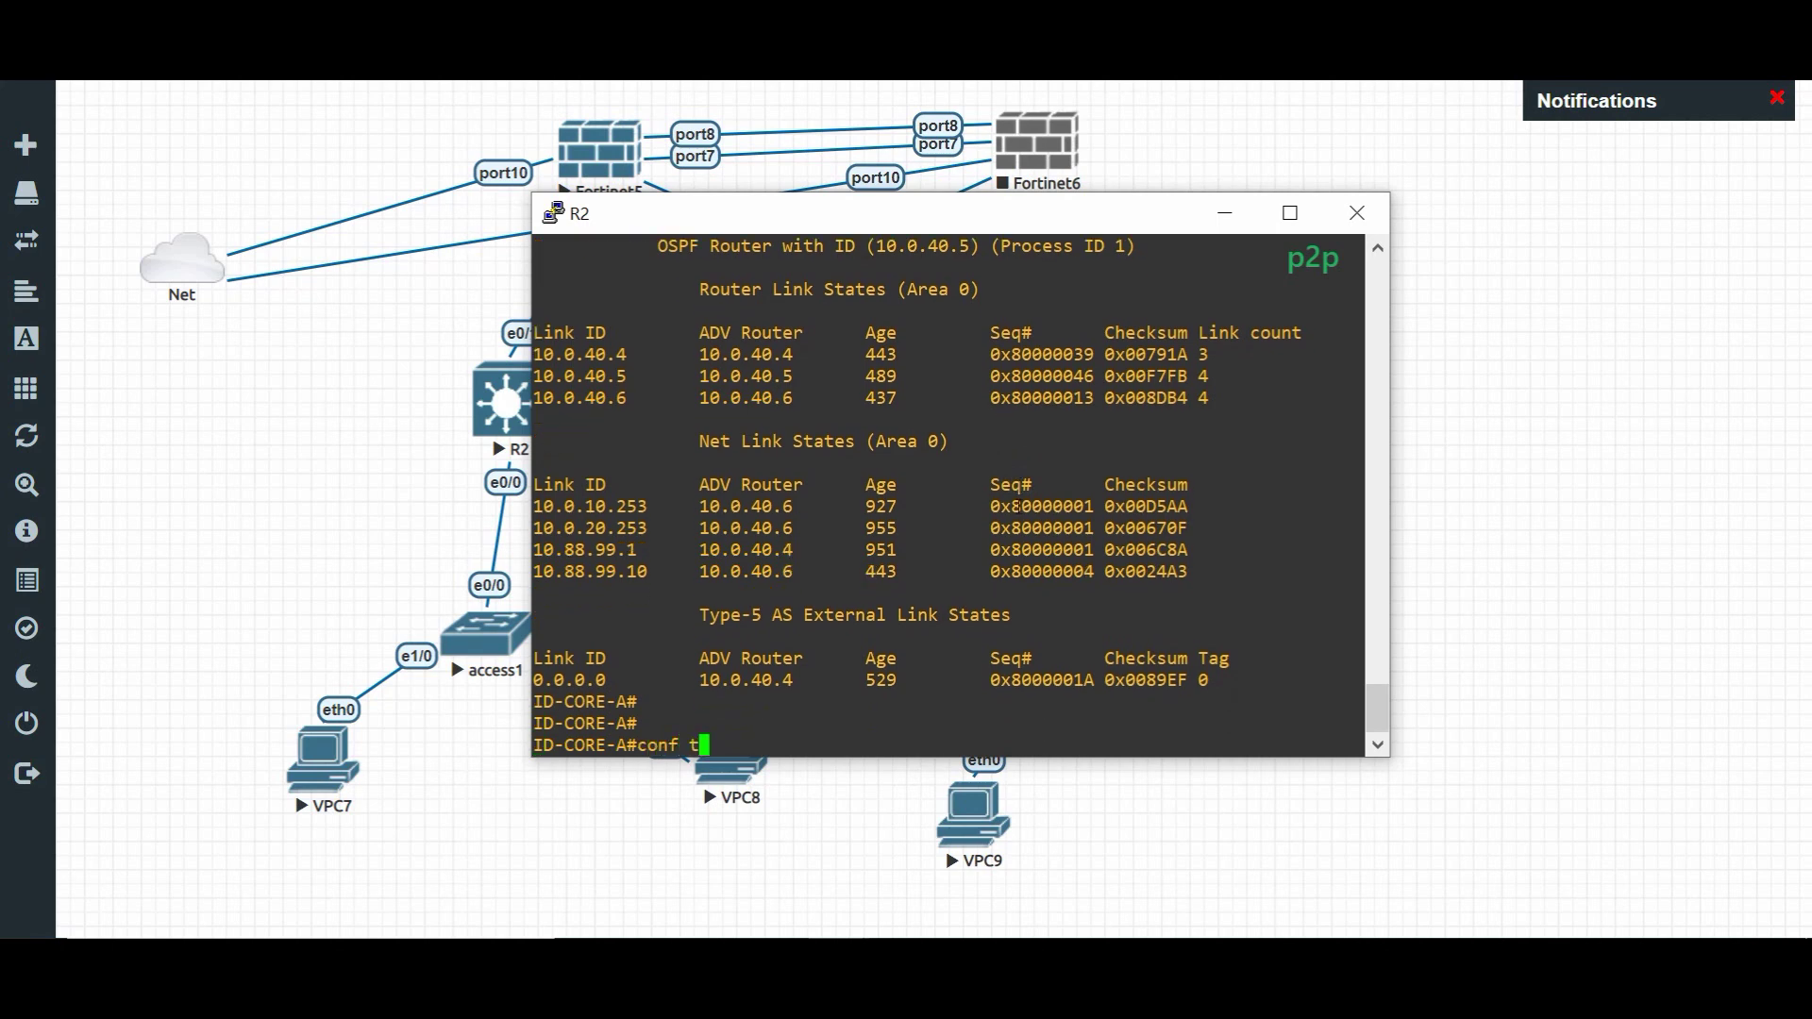
{"action": "key", "text": "Return"}
{"action": "key", "text": "Return"}
{"action": "type", "text": "interface  e0"}
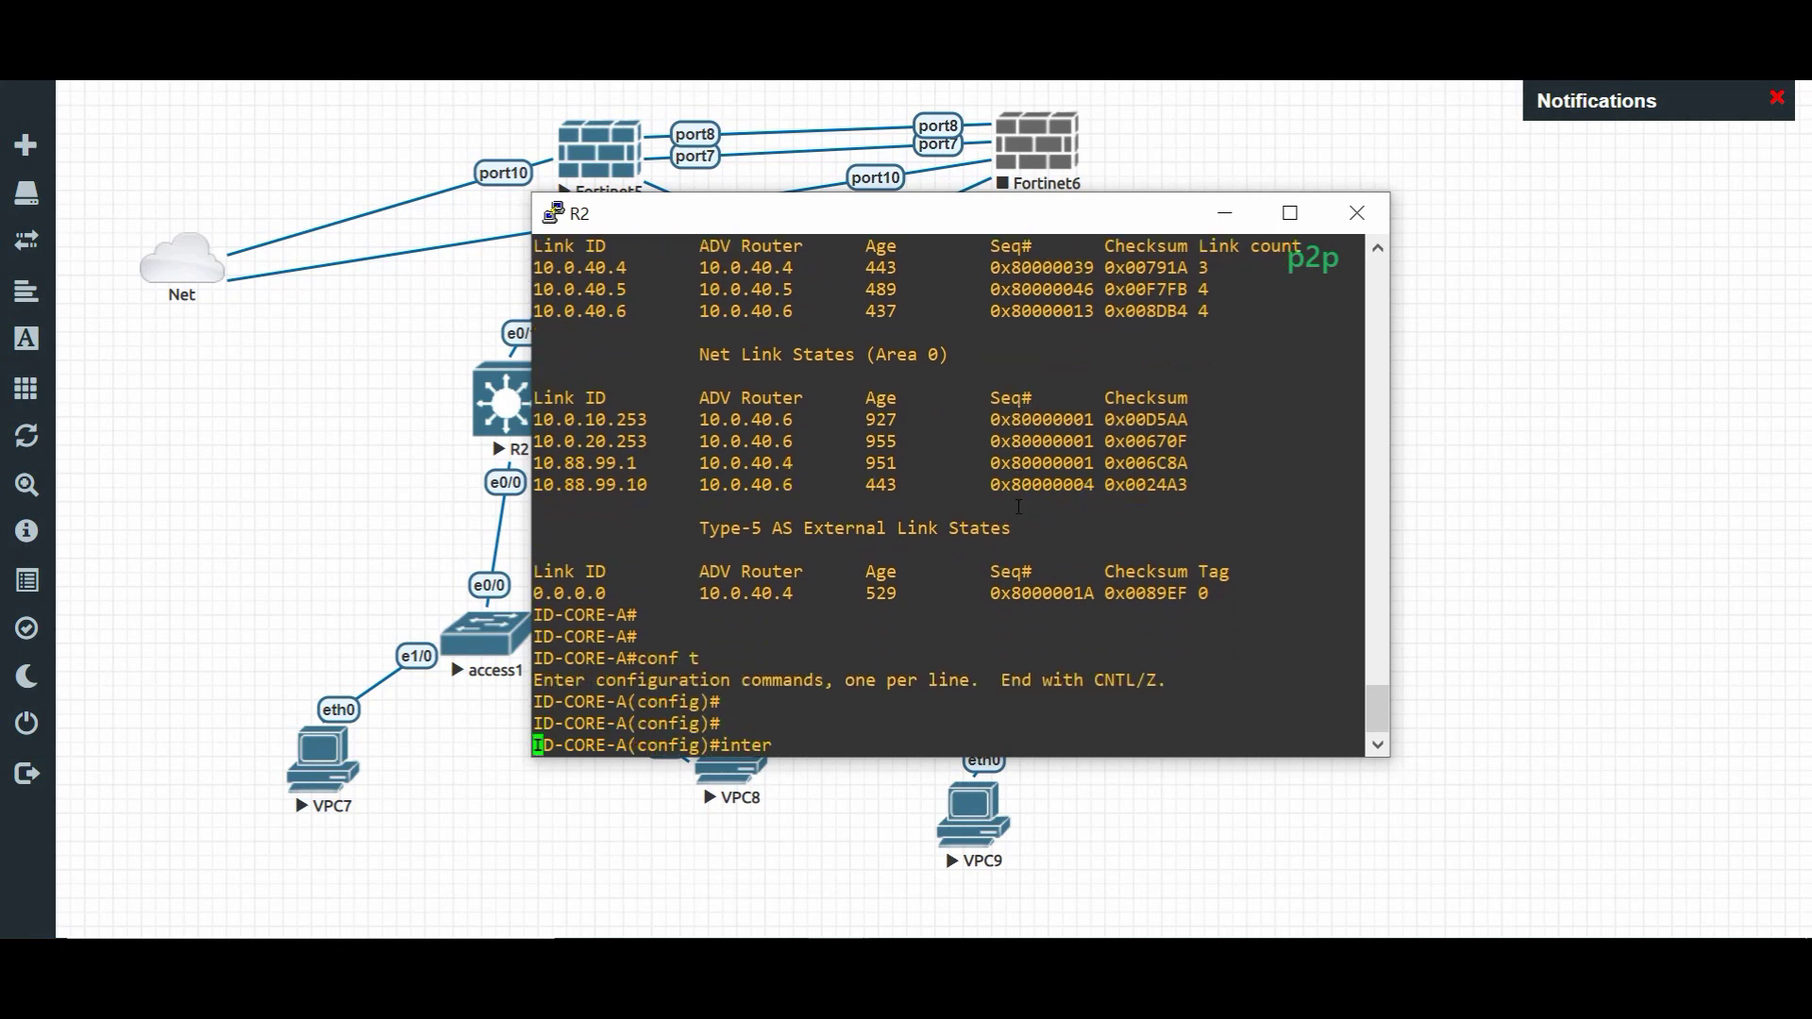
{"action": "key", "text": "Tab"}
{"action": "type", "text": "e0"}
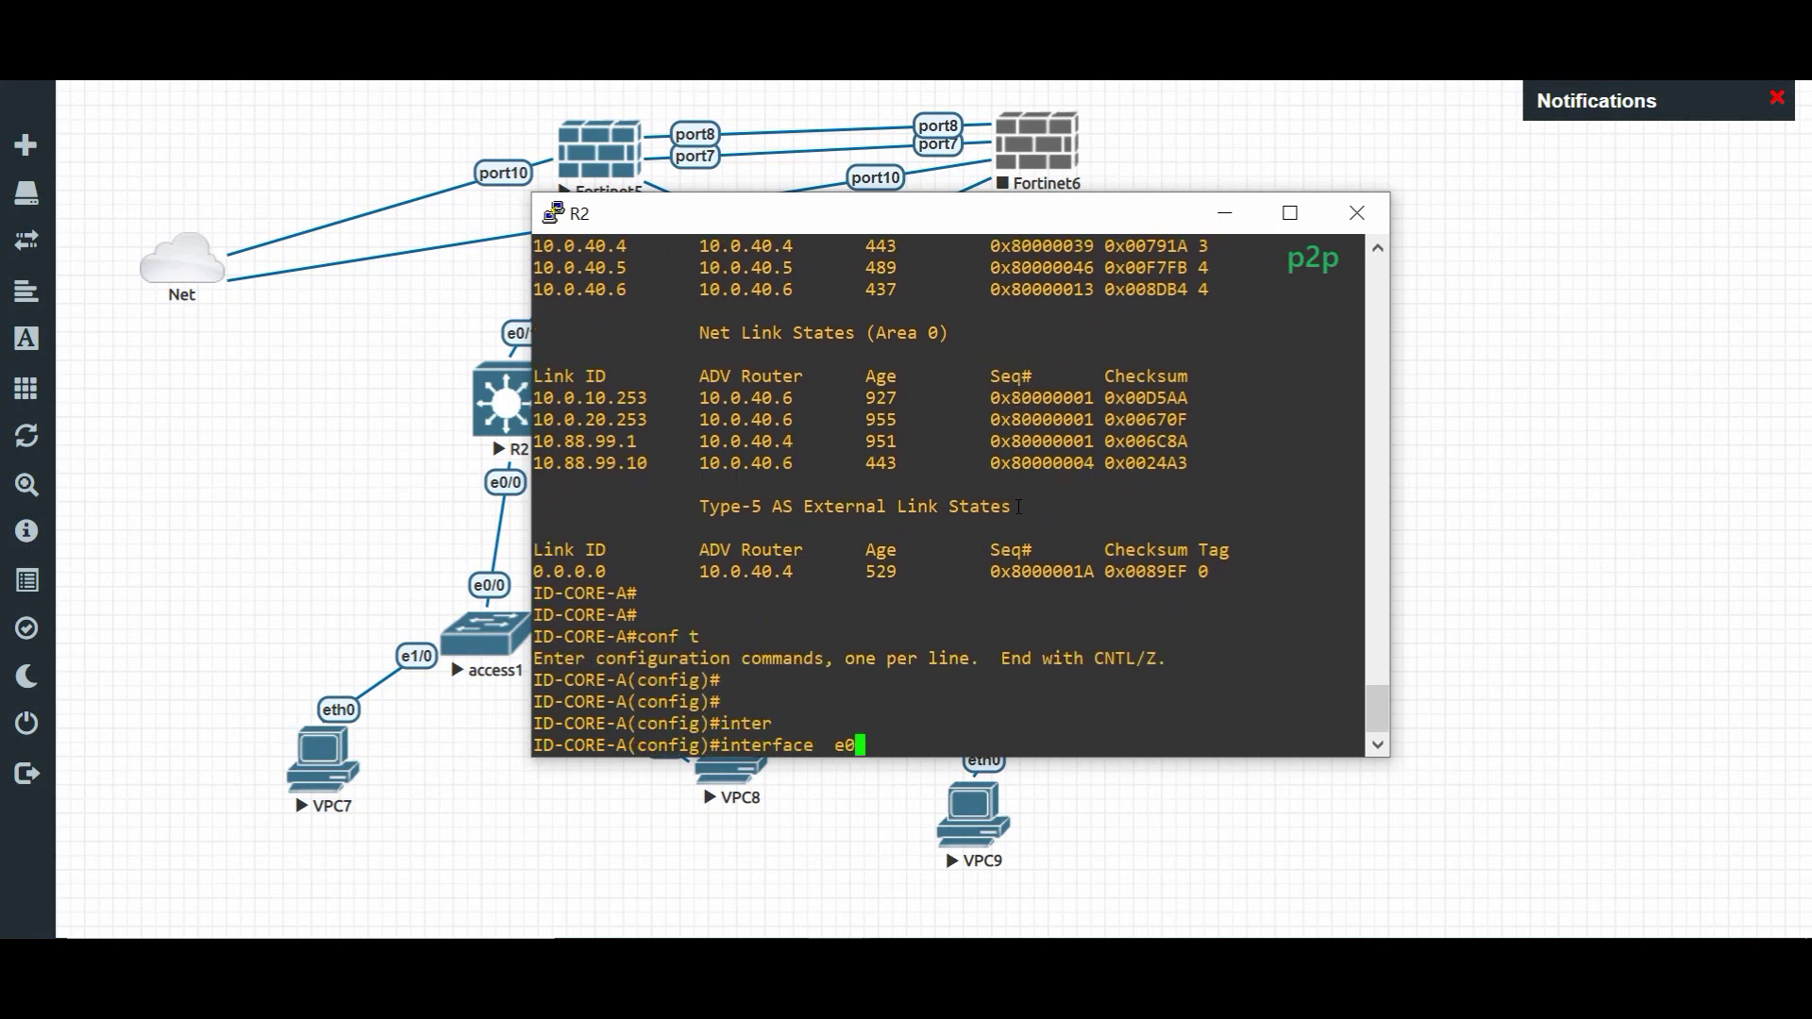
{"action": "type", "text": "/1"}
{"action": "key", "text": "Return"}
{"action": "key", "text": "Return"}
{"action": "key", "text": "Return"}
{"action": "key", "text": "Return"}
{"action": "type", "text": "ip o"}
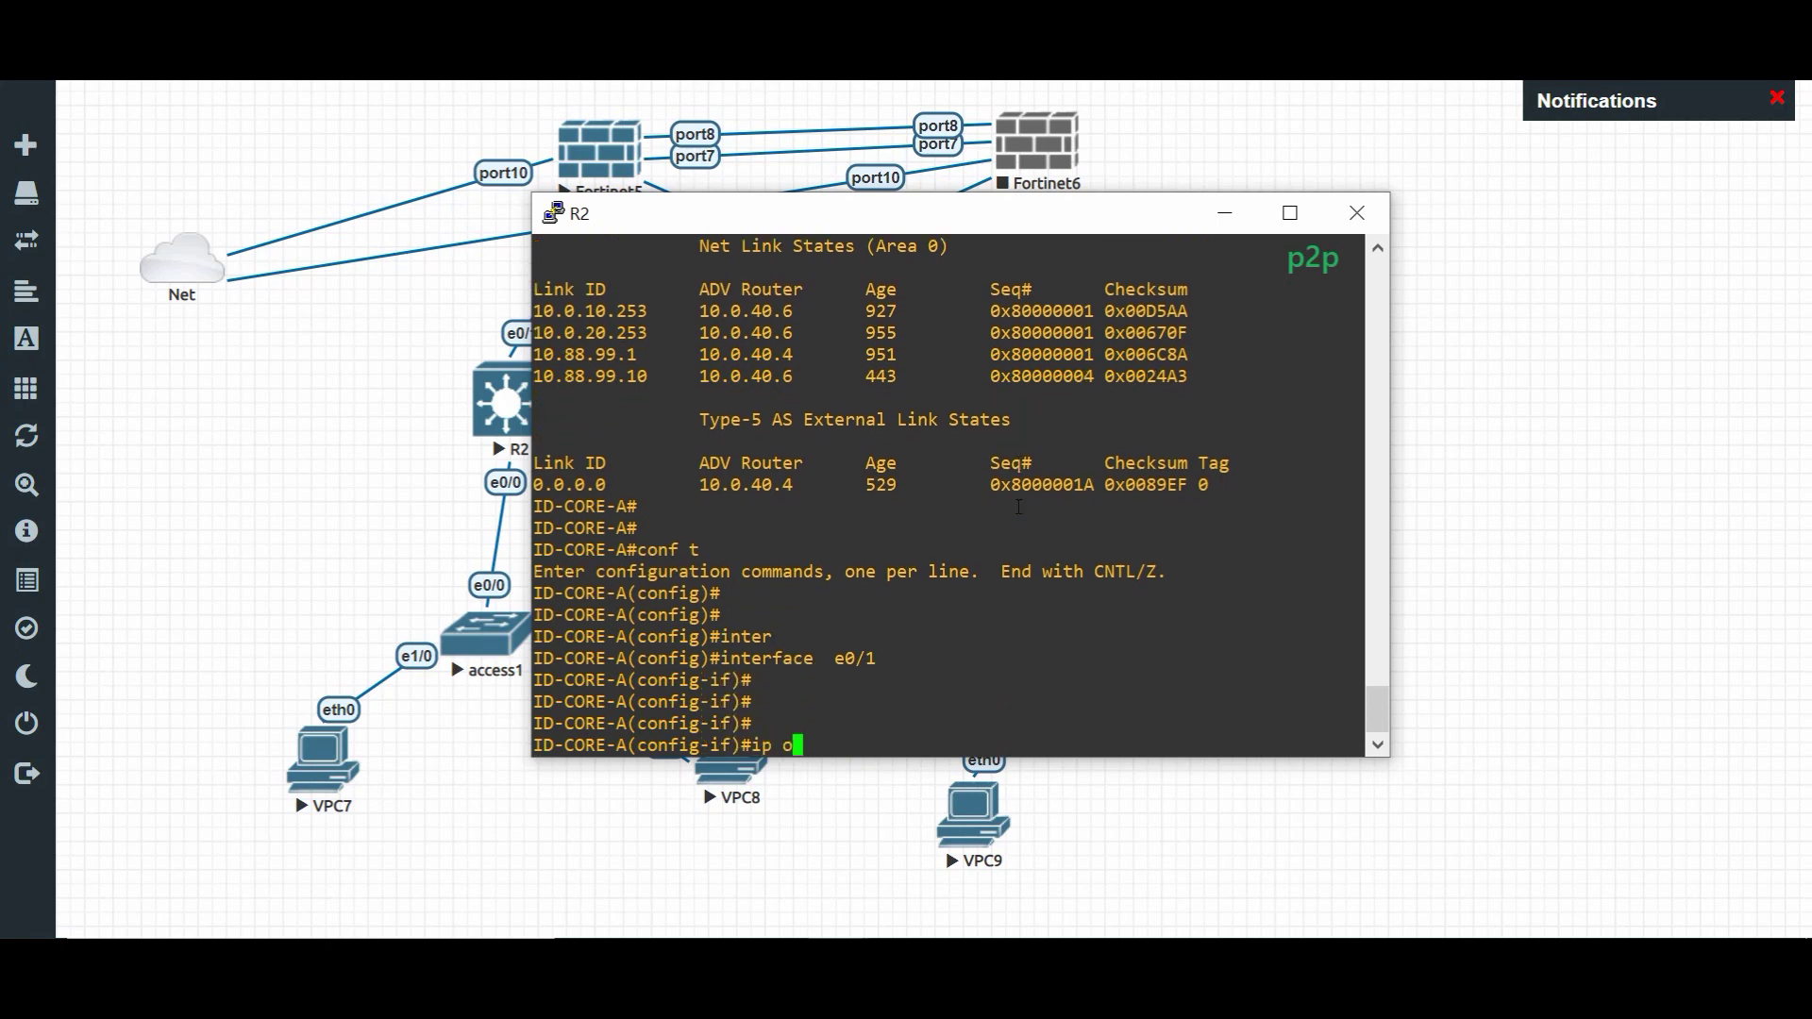
{"action": "type", "text": "spf"}
{"action": "key", "text": "Tab"}
{"action": "type", "text": "ne"}
{"action": "key", "text": "Tab"}
{"action": "type", "text": "p"}
{"action": "key", "text": "Tab"}
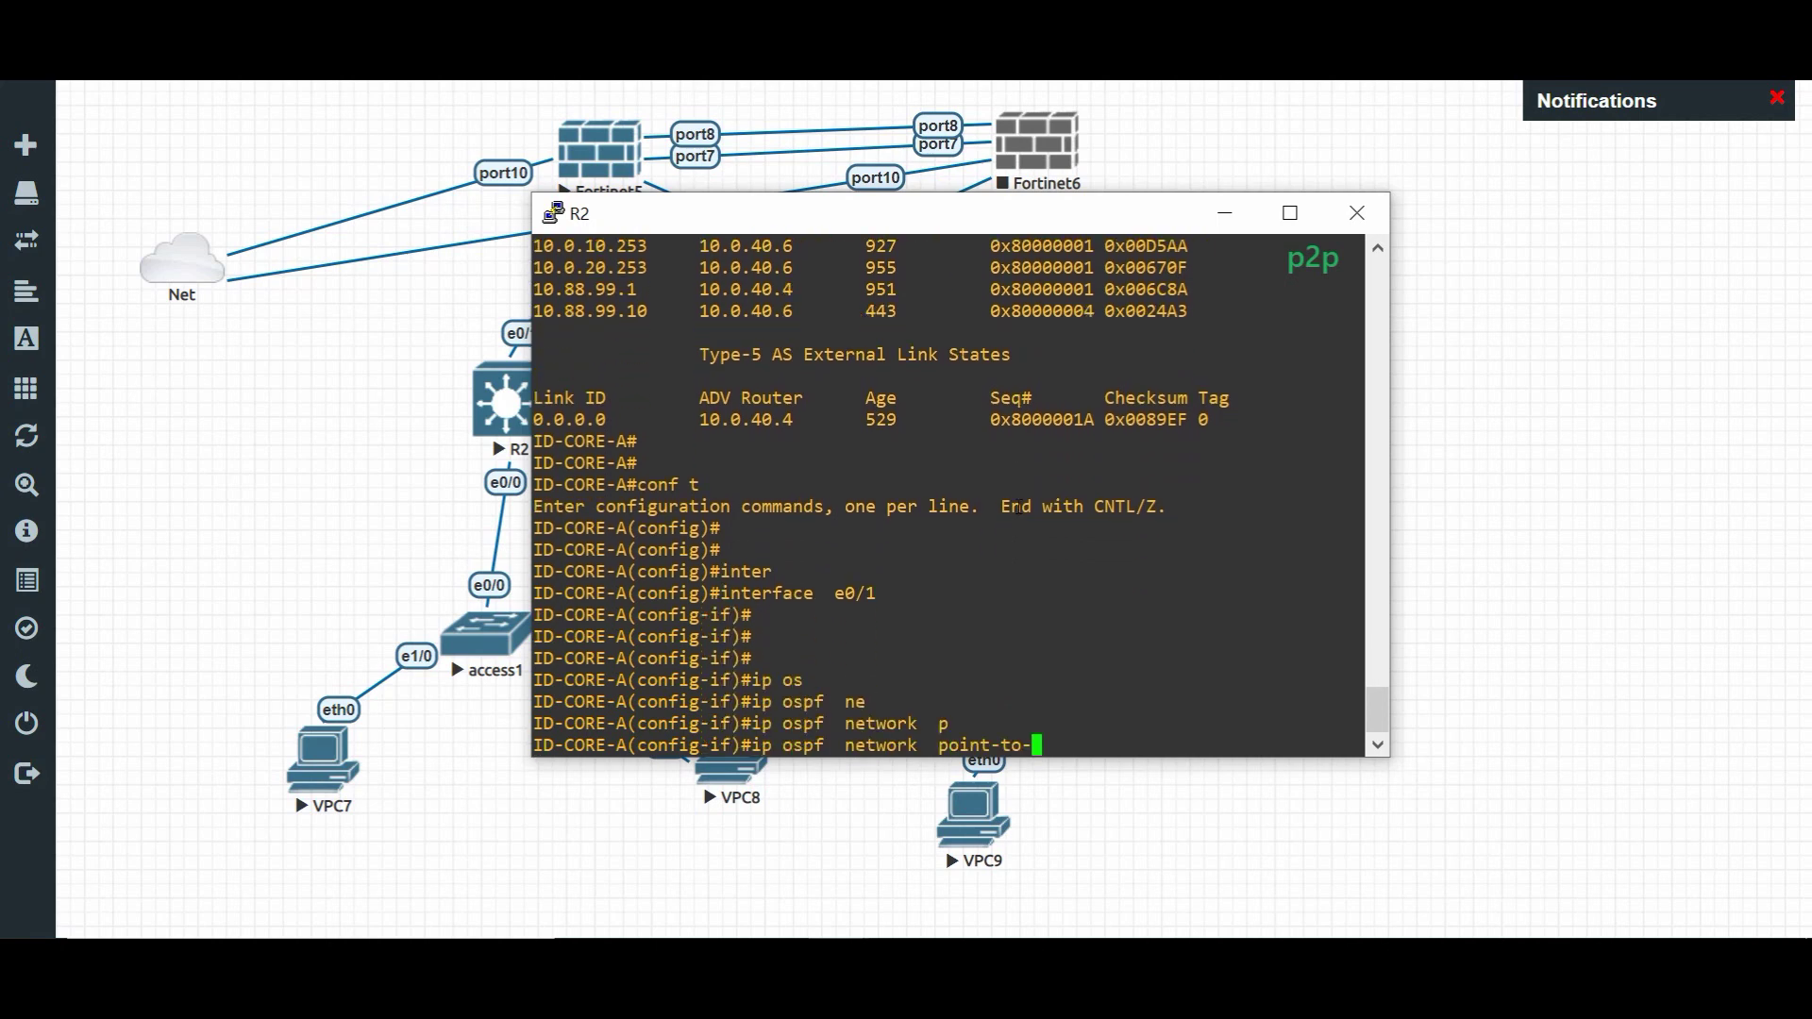
{"action": "type", "text": "p"}
{"action": "key", "text": "Tab"}
{"action": "key", "text": "Return"}
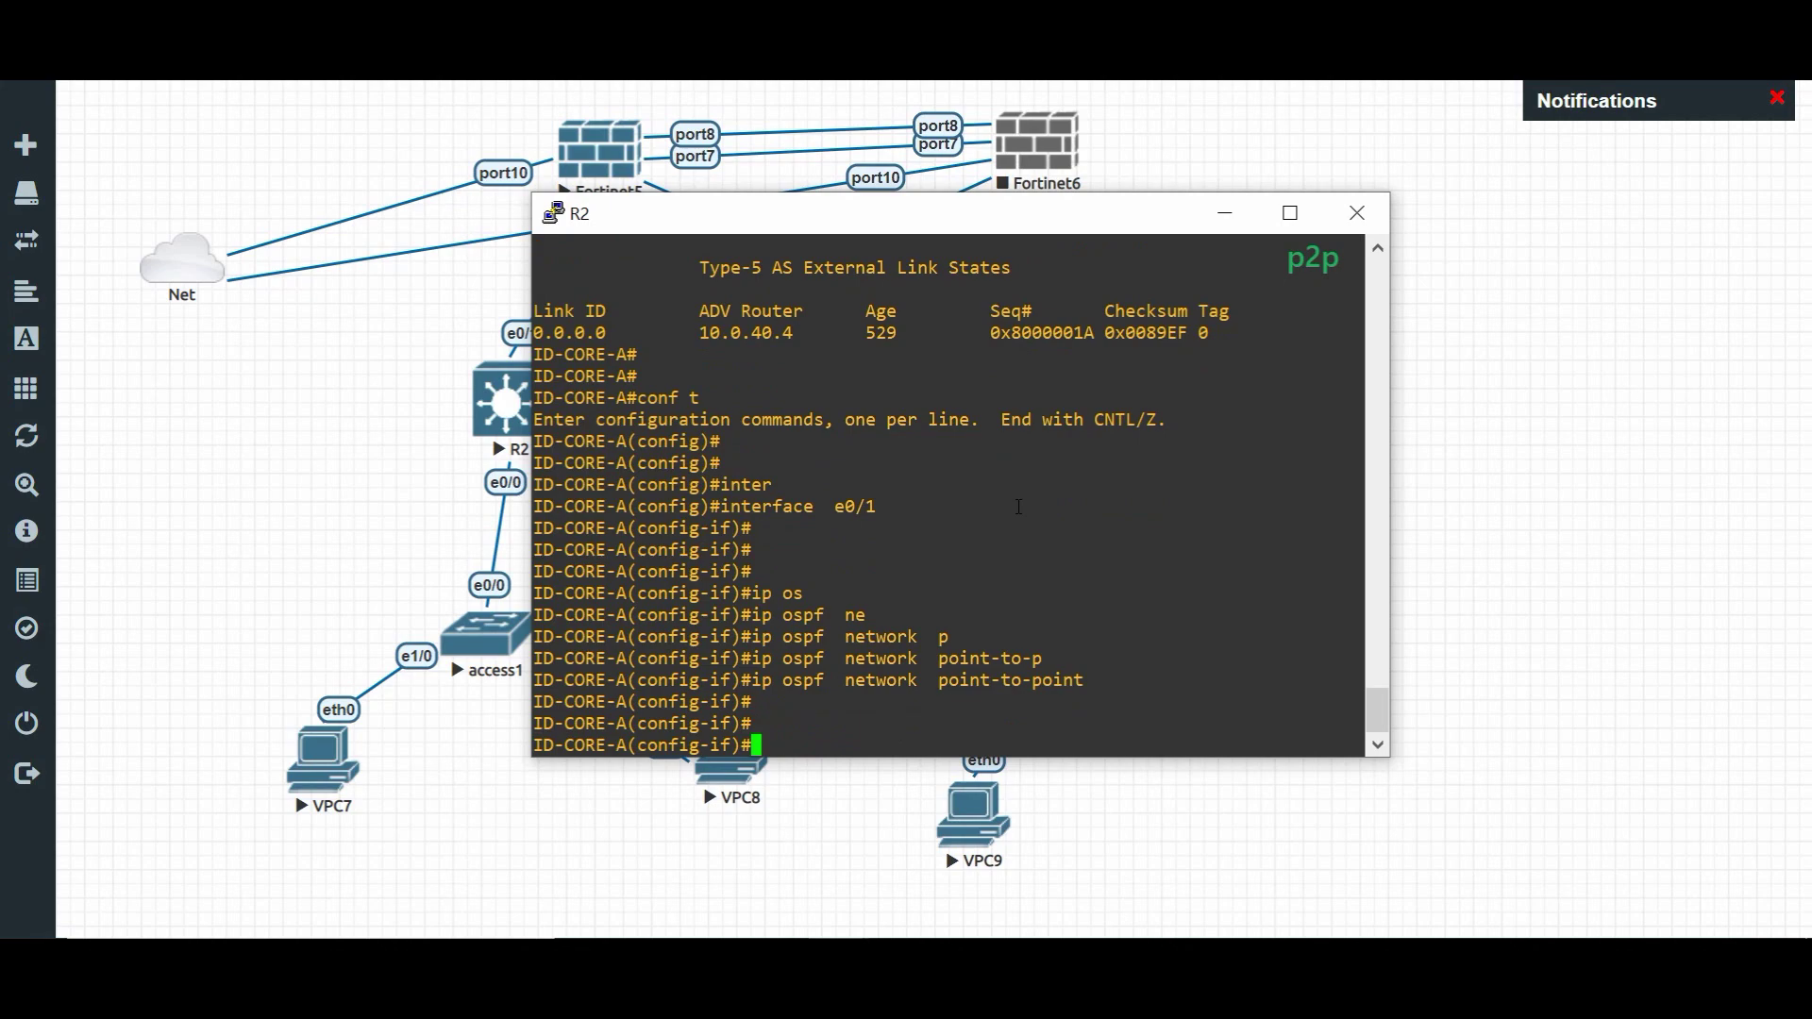
- Set ID-CORE-B's e0/1 to OSPF point-to-point and save with 'do wr'
{"action": "left_click", "coordinate": [831, 937]}
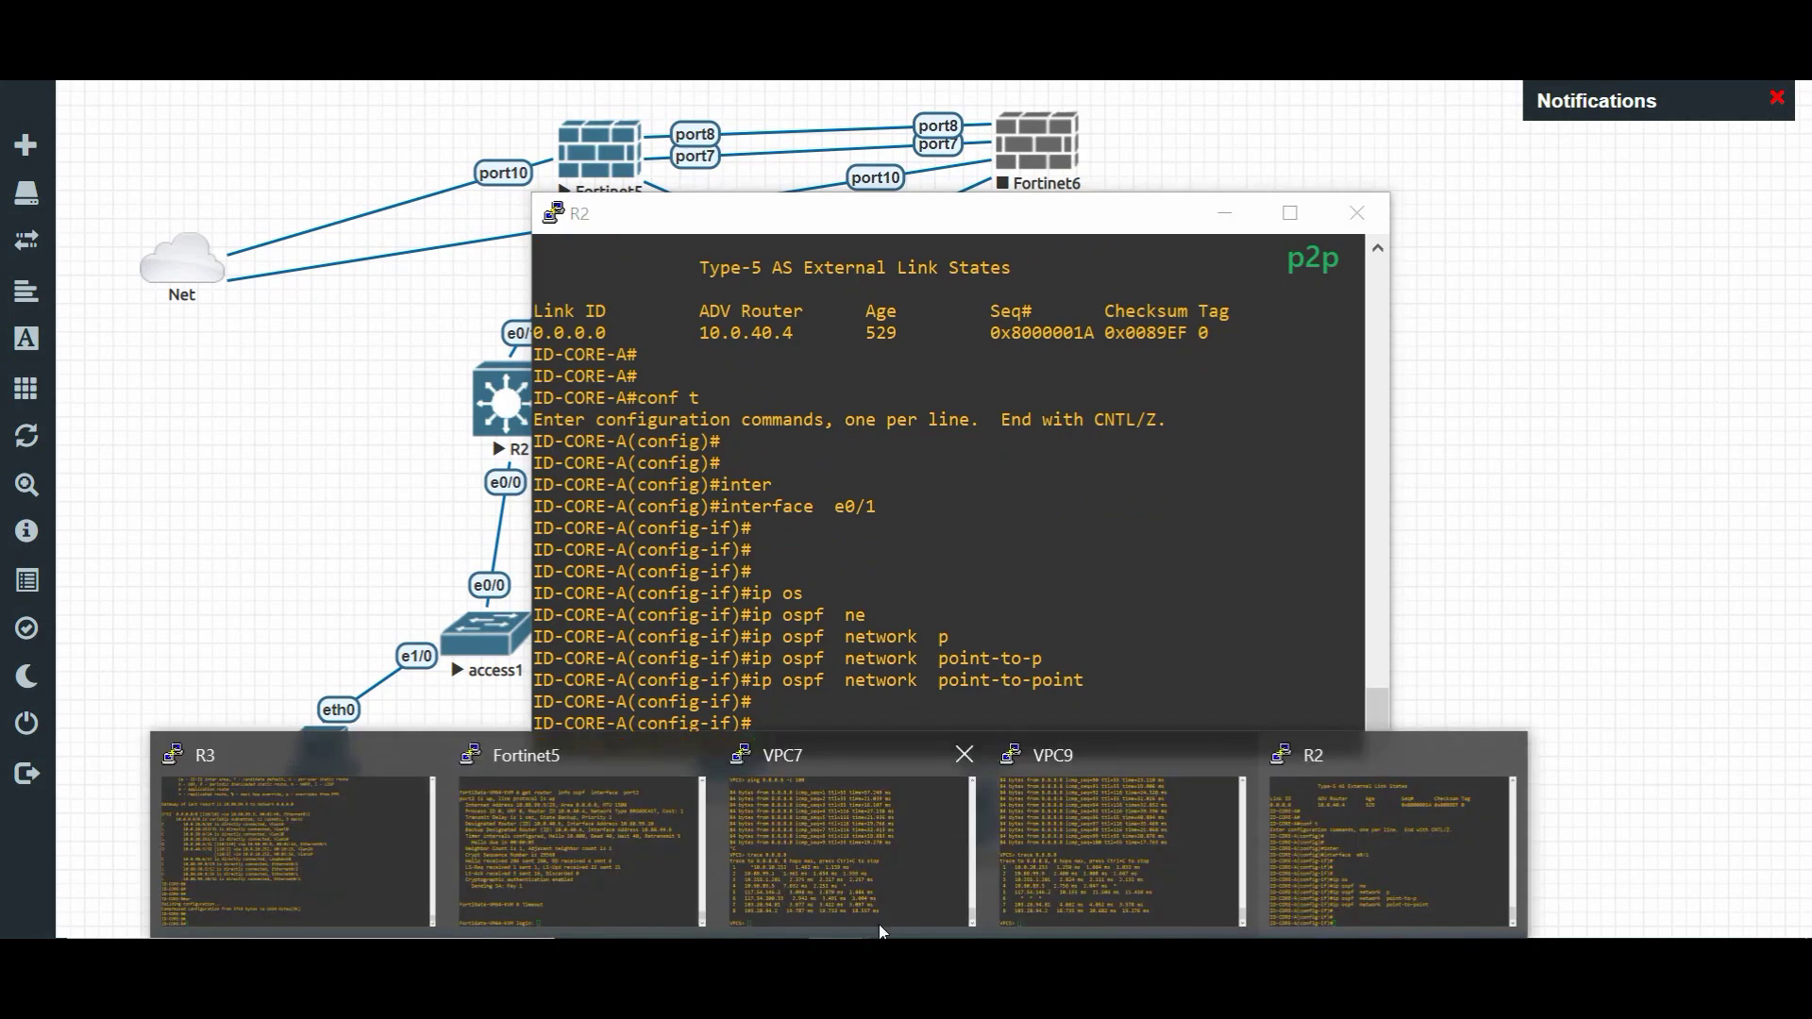
{"action": "left_click", "coordinate": [383, 815]}
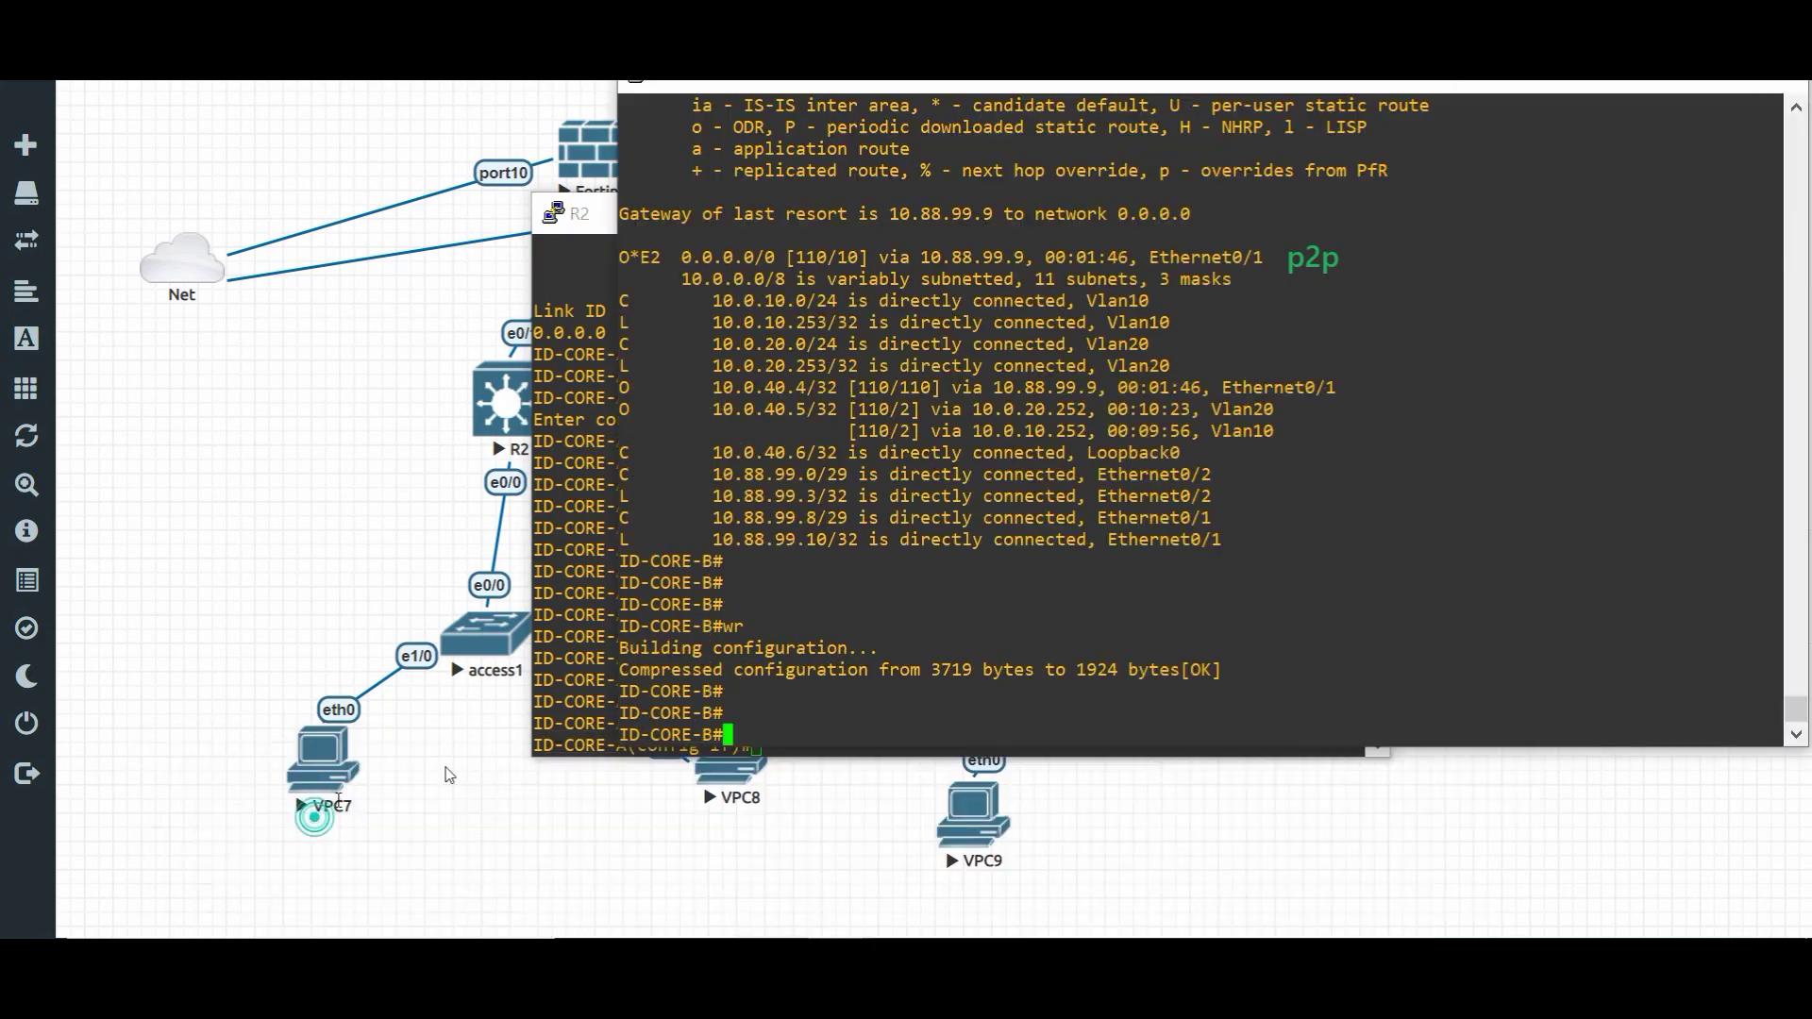
{"action": "type", "text": "conf t"}
{"action": "key", "text": "Return"}
{"action": "key", "text": "Return"}
{"action": "type", "text": "int e0/"}
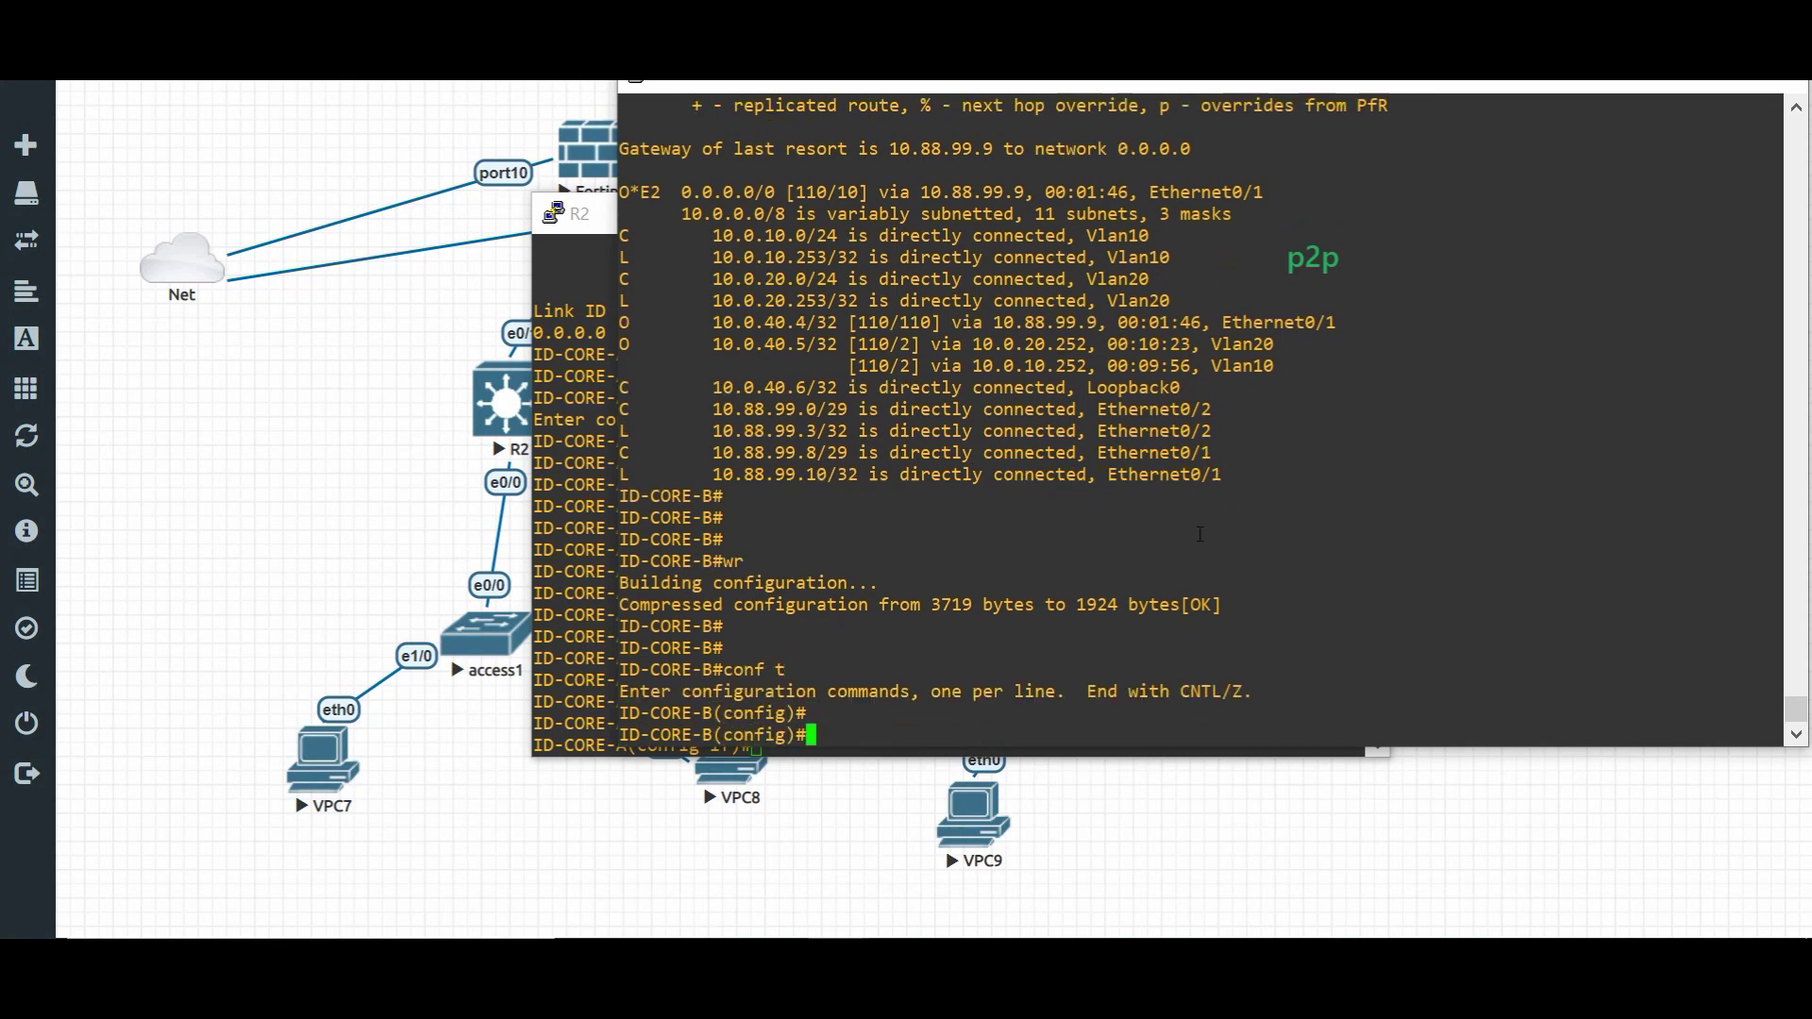
{"action": "type", "text": "1"}
{"action": "key", "text": "Return"}
{"action": "key", "text": "Return"}
{"action": "type", "text": "ip os"}
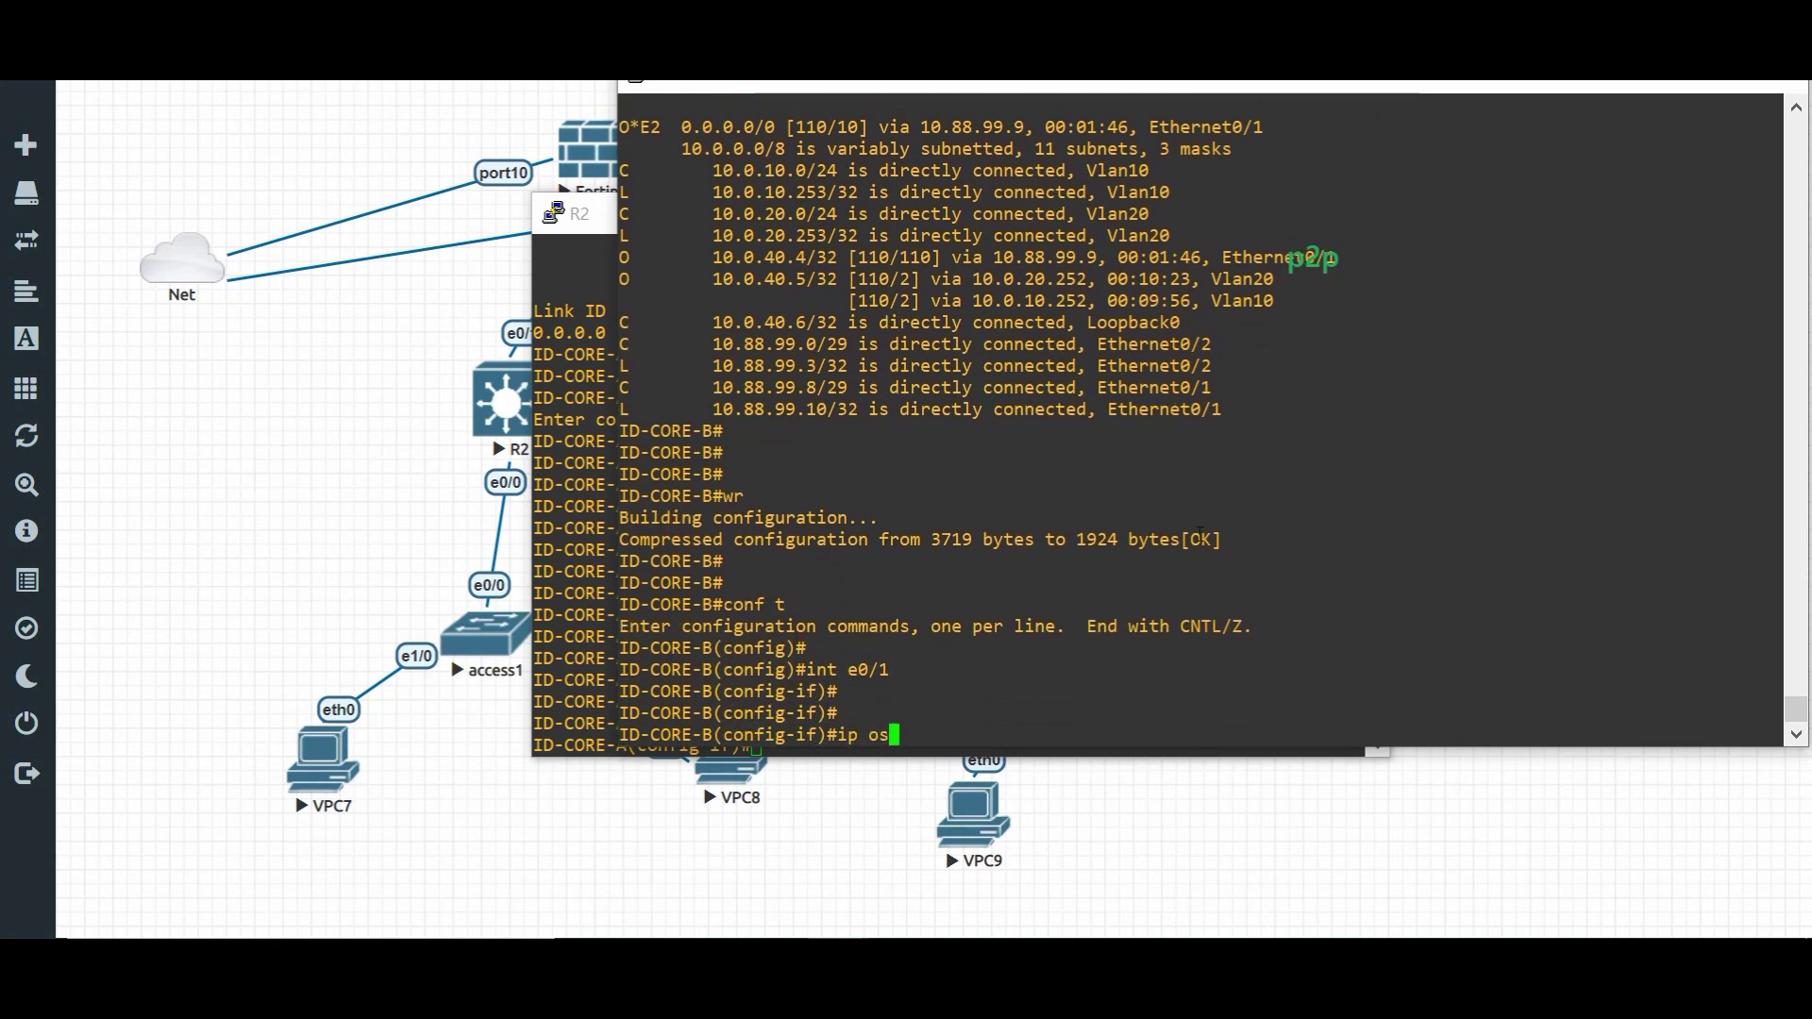
{"action": "key", "text": "Tab"}
{"action": "type", "text": "p"}
{"action": "key", "text": "Tab"}
{"action": "key", "text": "BackSpace"}
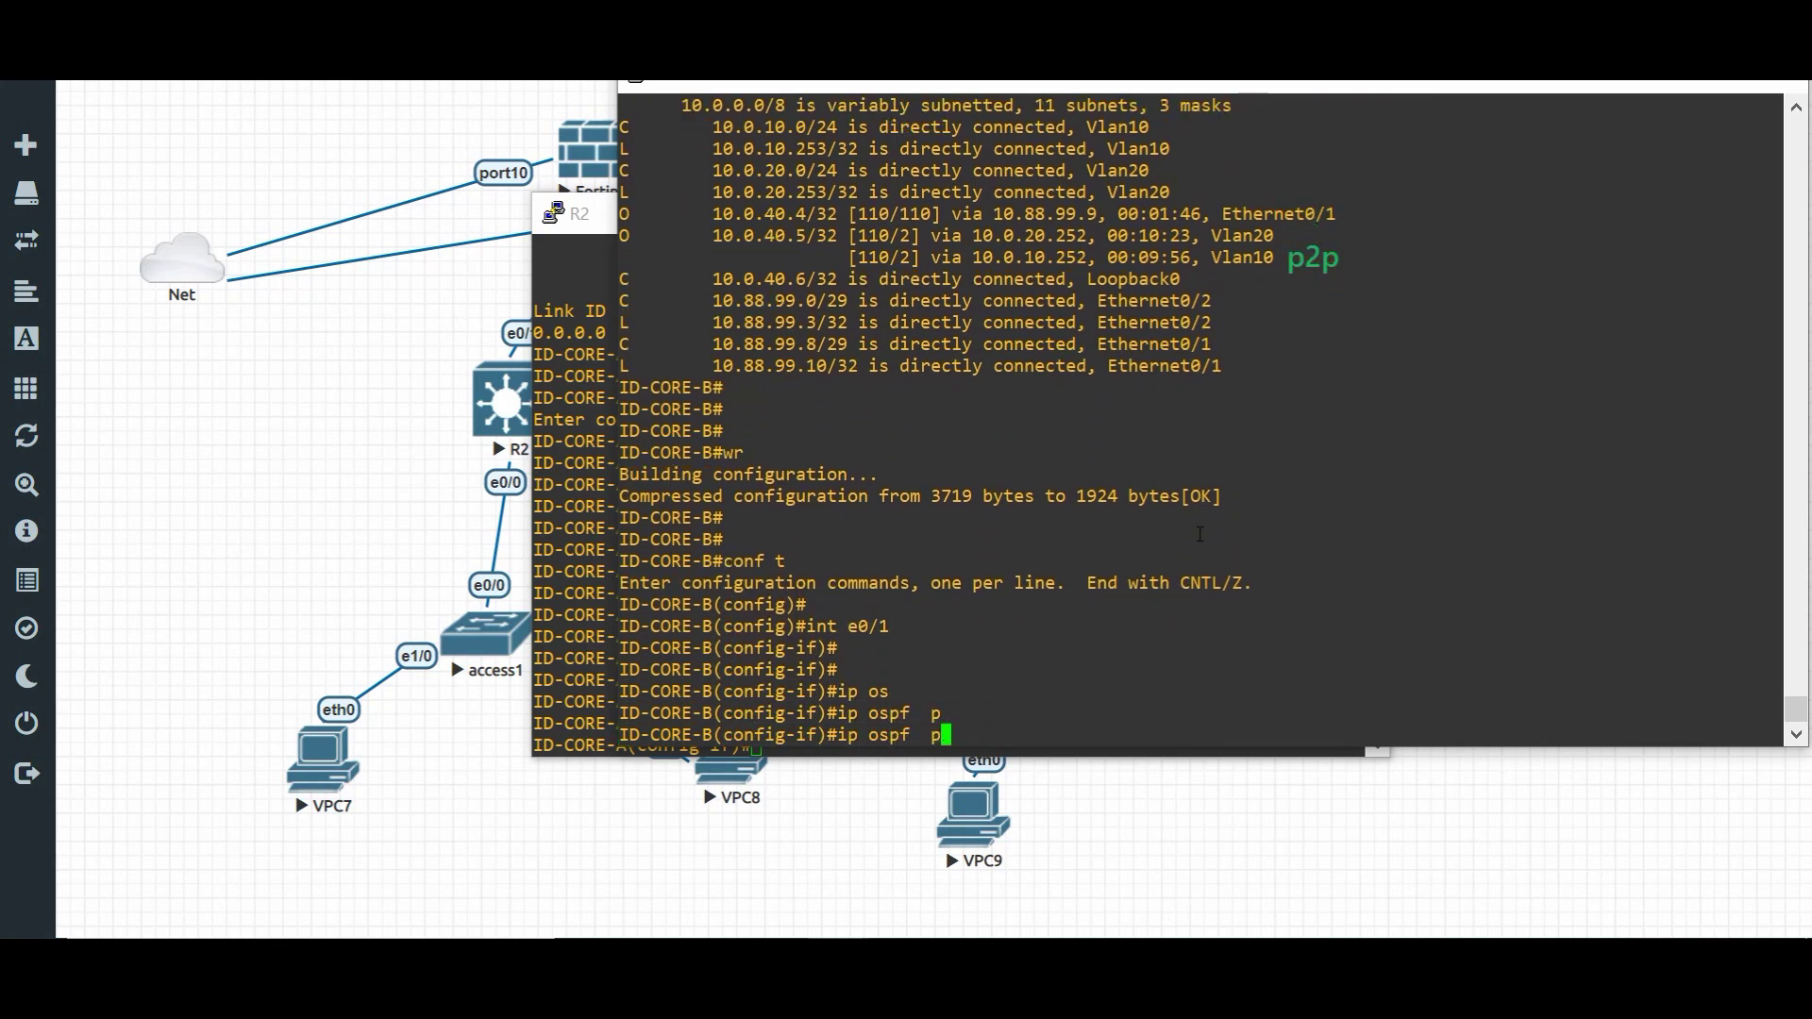
{"action": "type", "text": "ne"}
{"action": "key", "text": "Tab"}
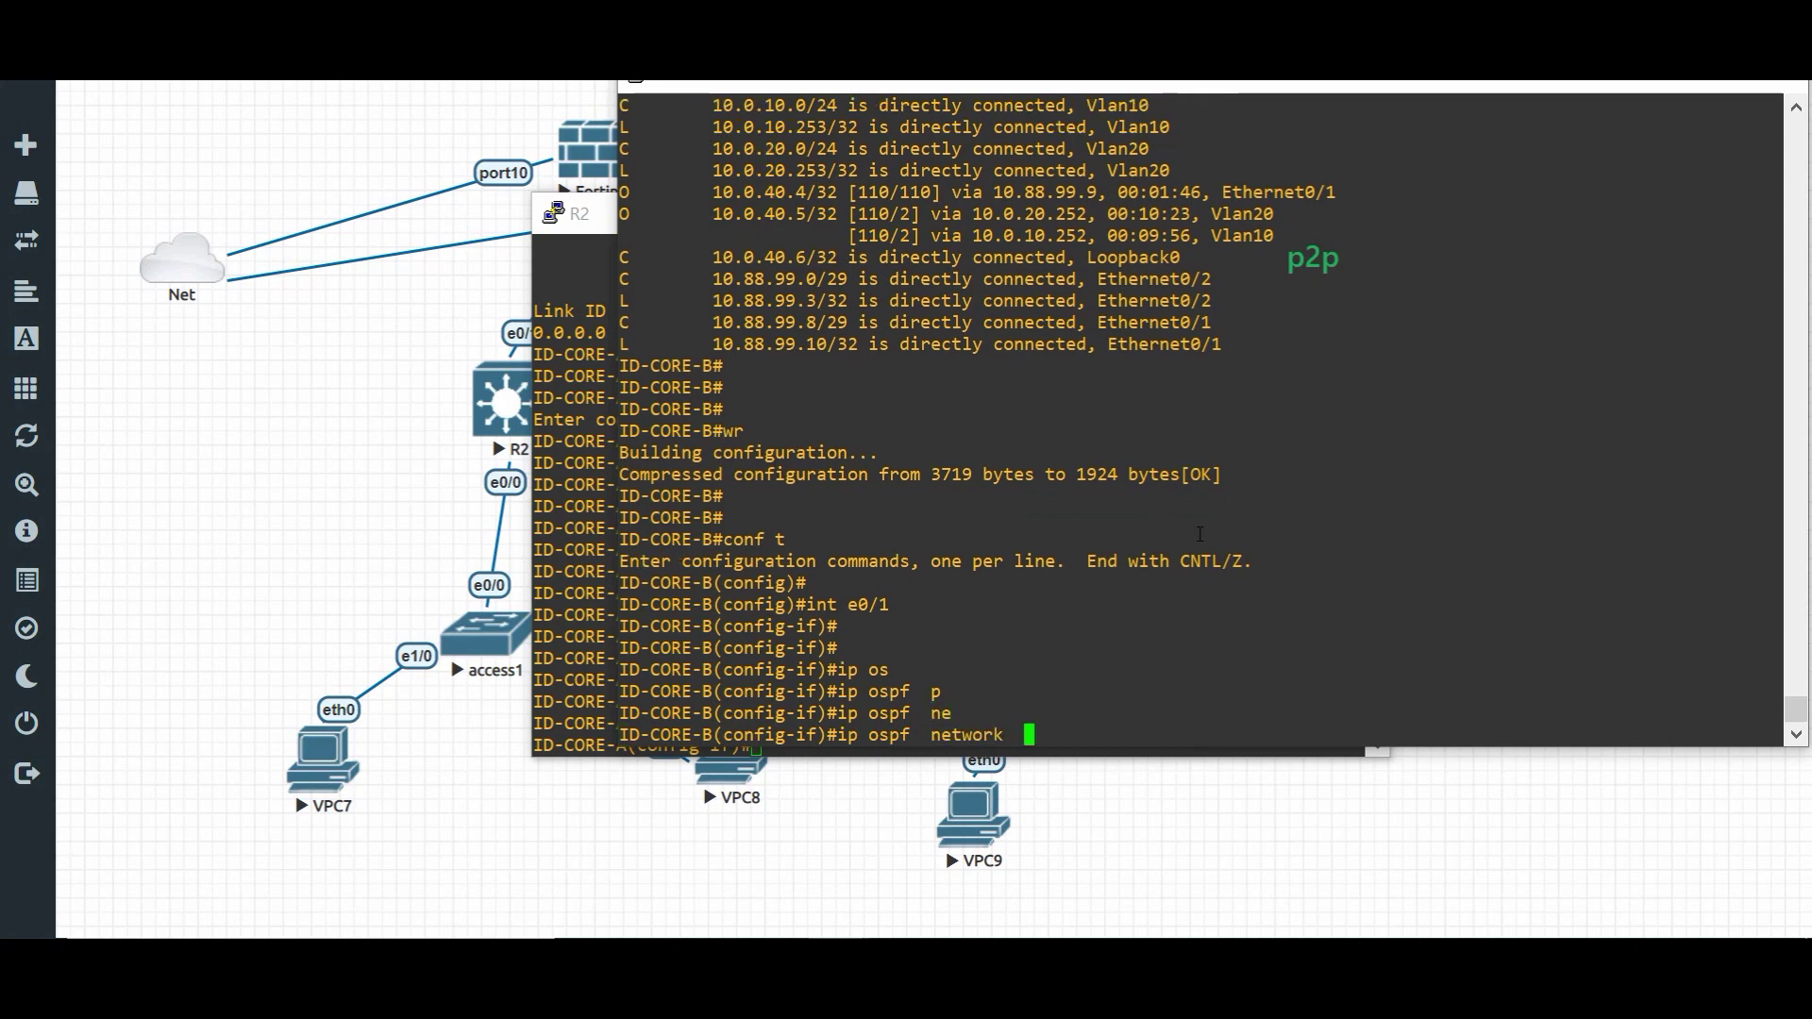
{"action": "type", "text": "p"}
{"action": "key", "text": "Tab"}
{"action": "type", "text": "p"}
{"action": "key", "text": "Tab"}
{"action": "key", "text": "Return"}
{"action": "key", "text": "Return"}
{"action": "key", "text": "Return"}
{"action": "key", "text": "Return"}
{"action": "key", "text": "Return"}
{"action": "key", "text": "Return"}
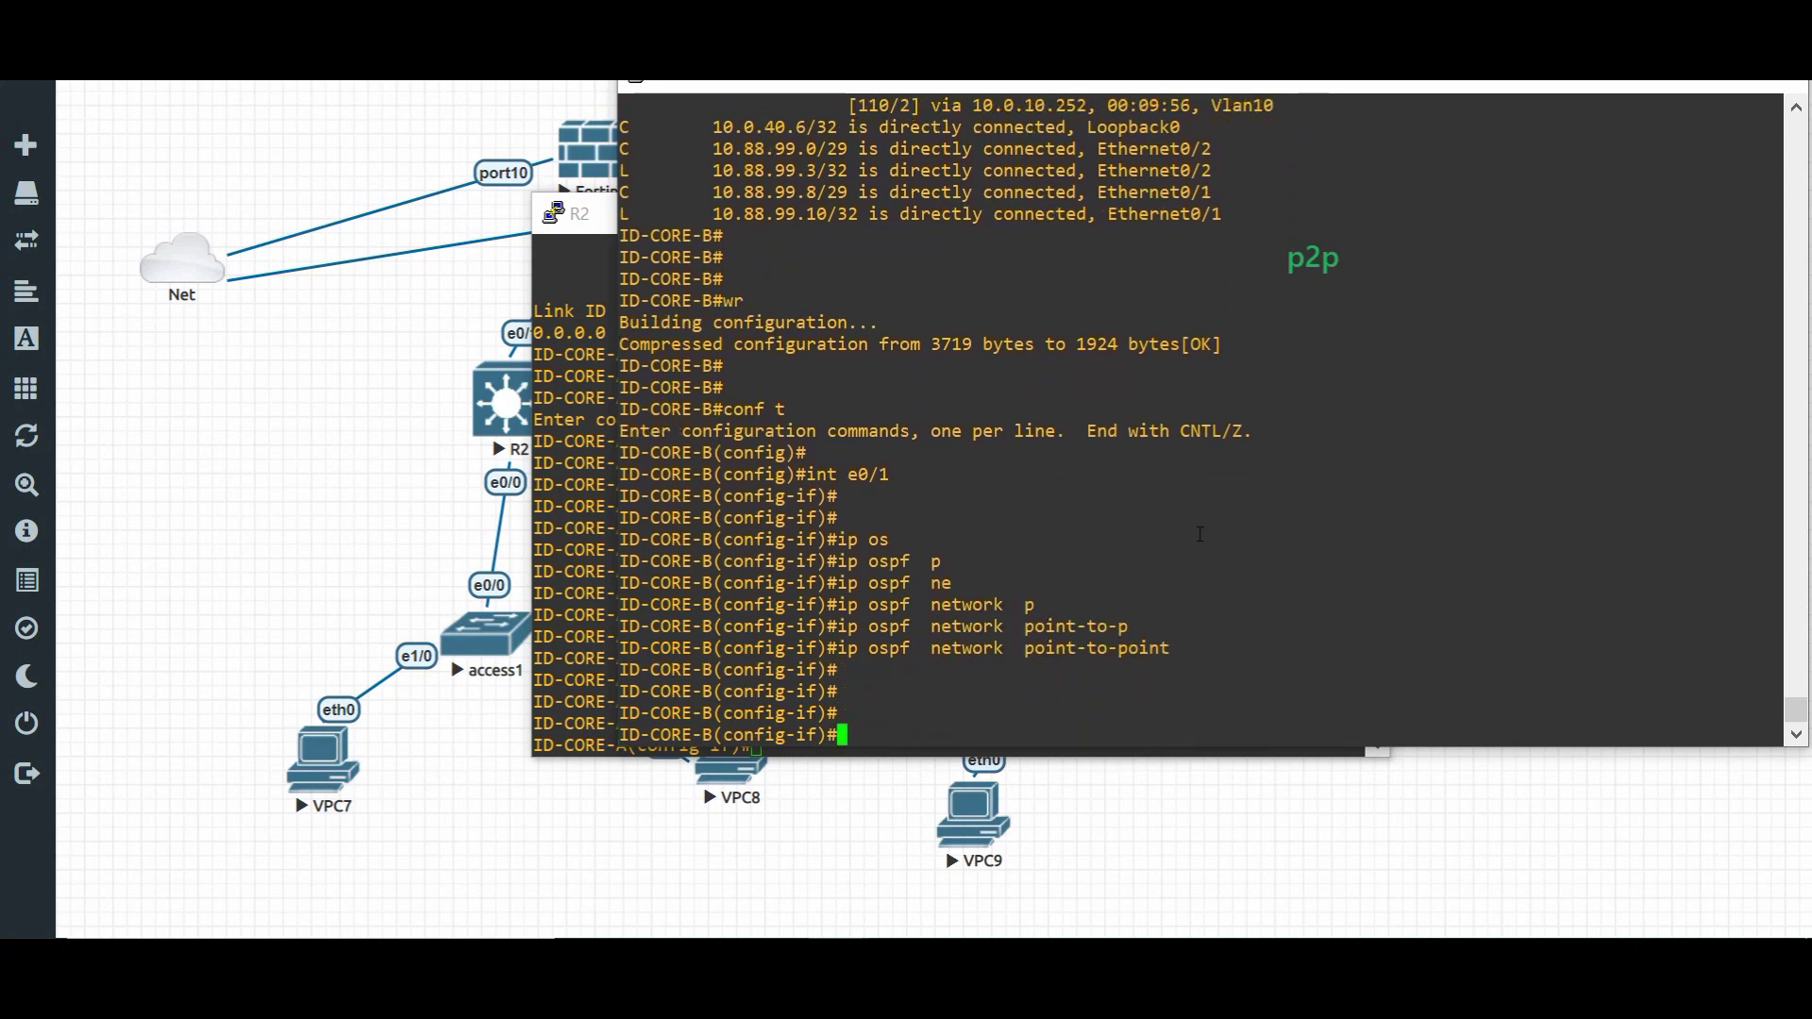
{"action": "type", "text": "do wr"}
{"action": "key", "text": "Return"}
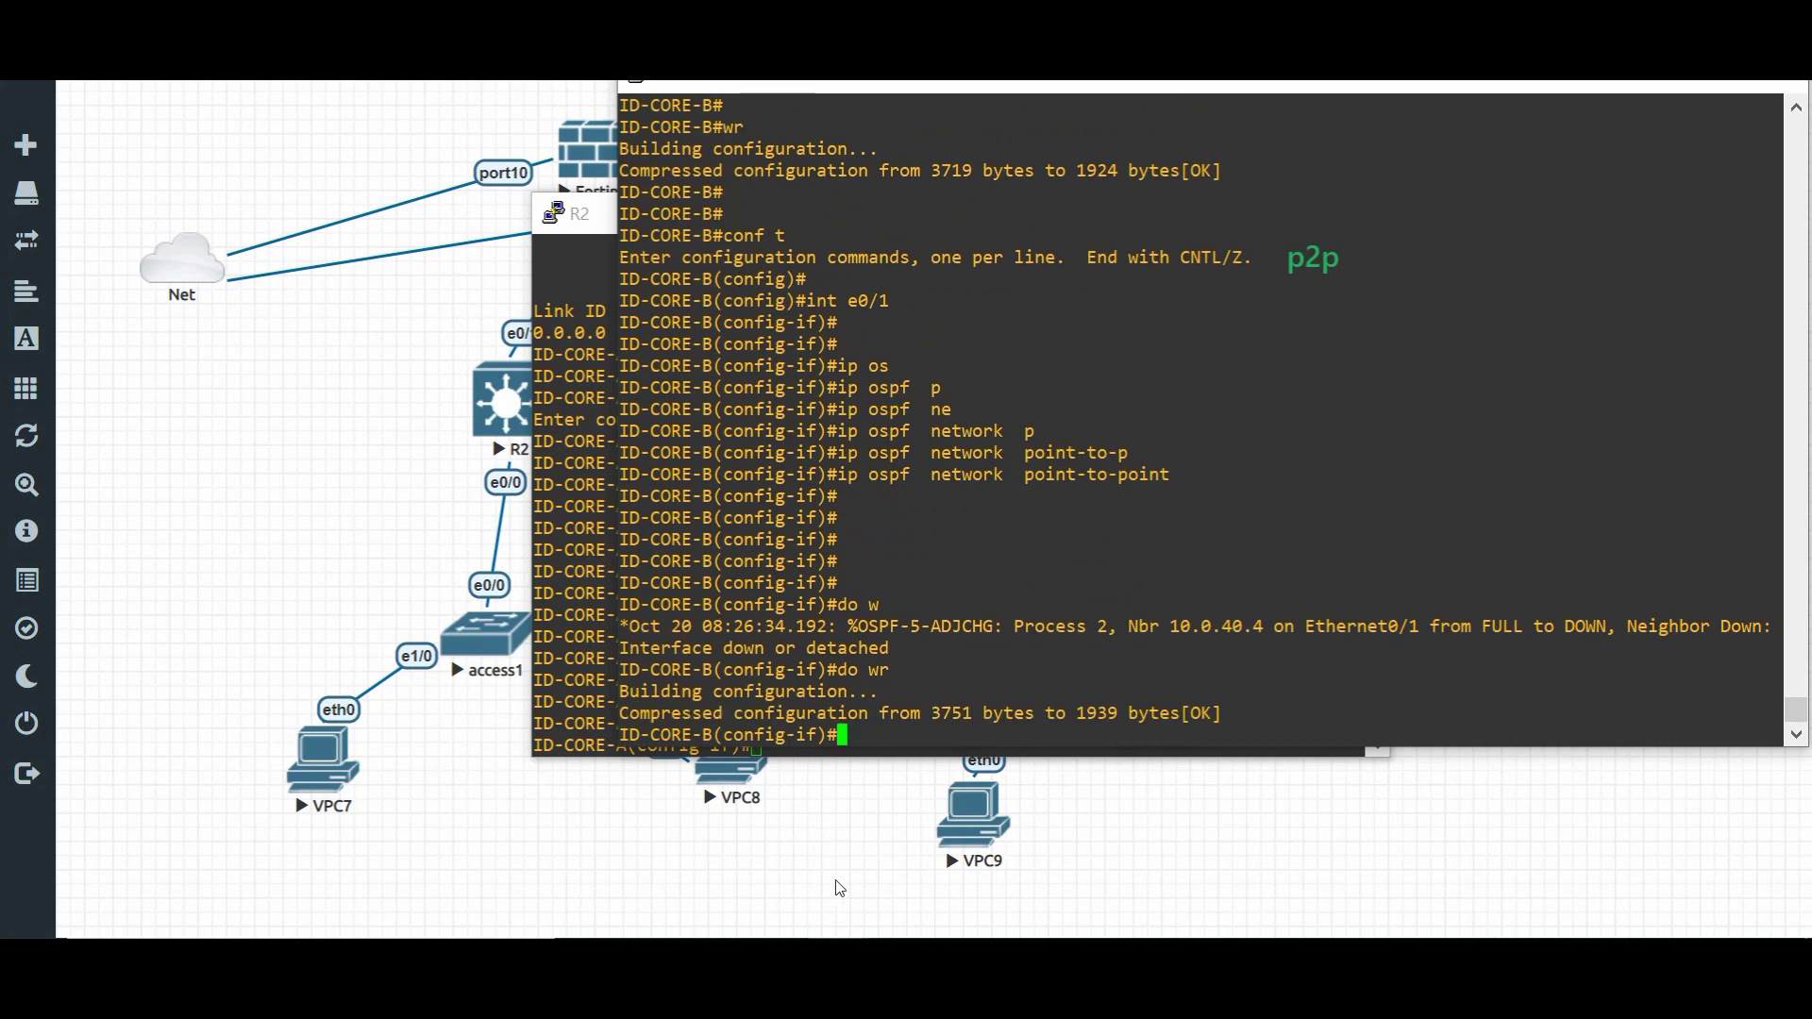
- Log back into the Fortinet5 console with the admin account
{"action": "mouse_move", "coordinate": [839, 981]}
{"action": "left_click", "coordinate": [575, 849]}
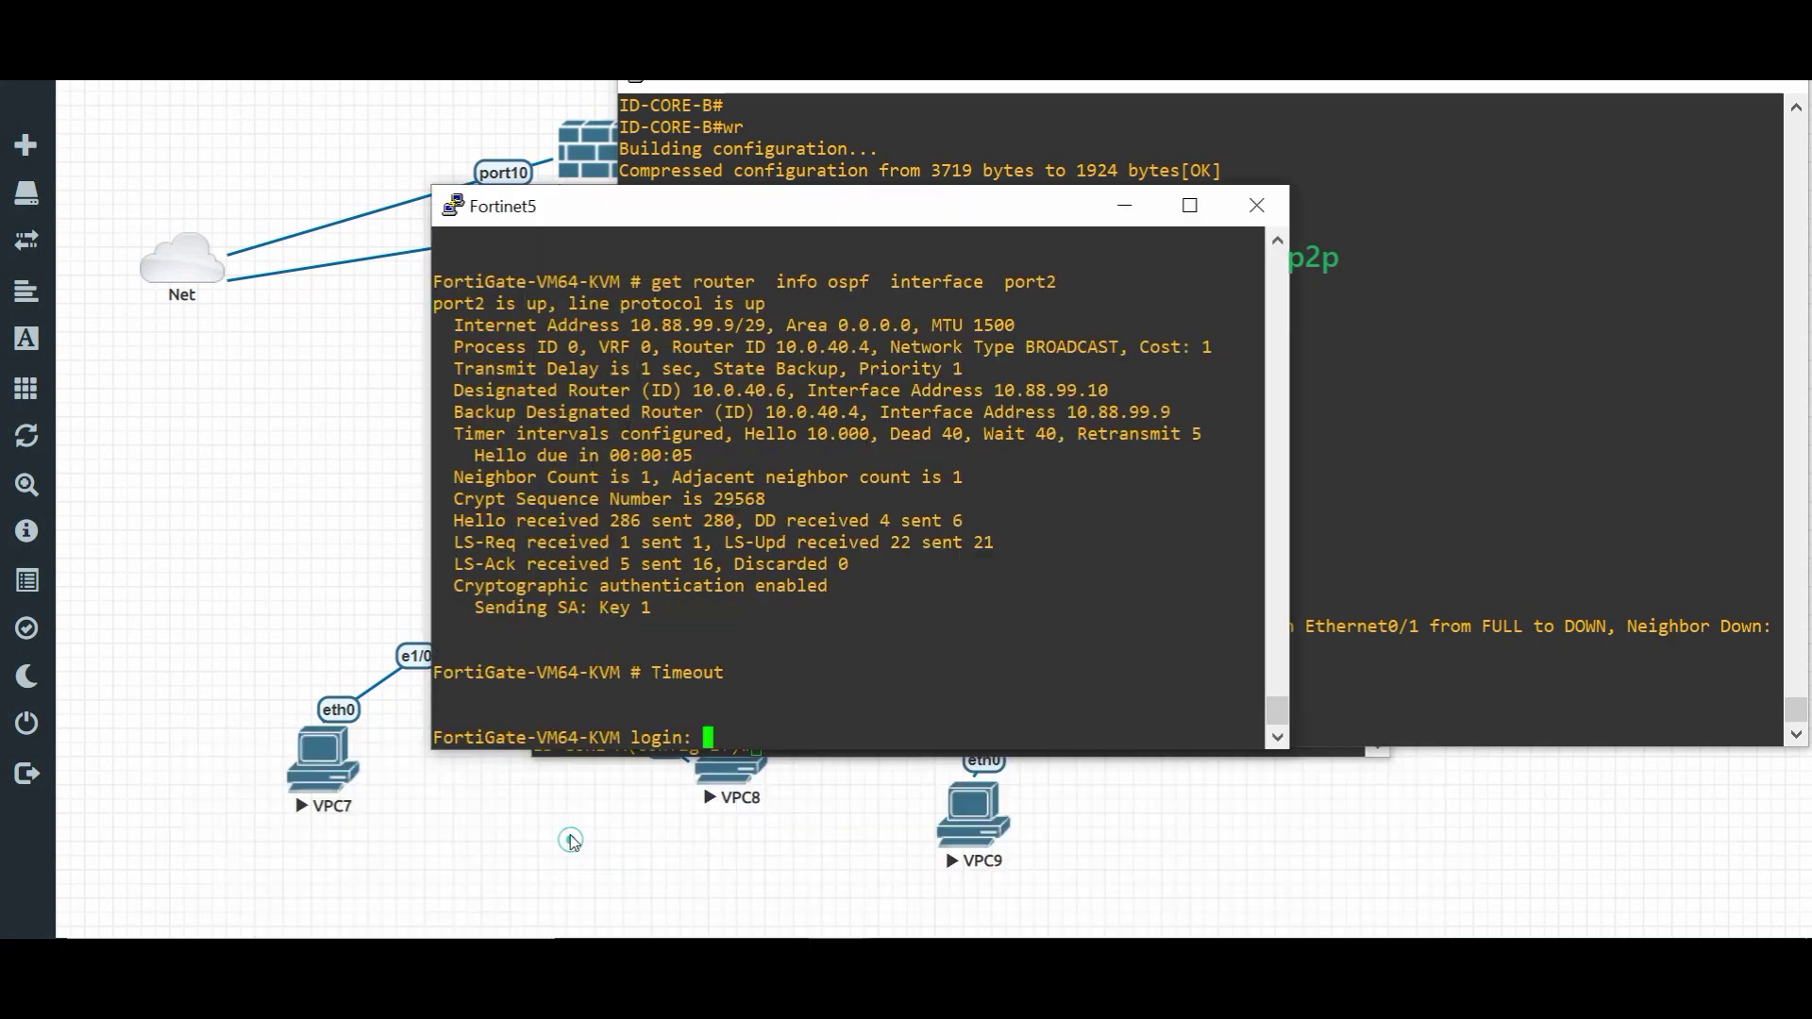
{"action": "type", "text": "admin"}
{"action": "key", "text": "Return"}
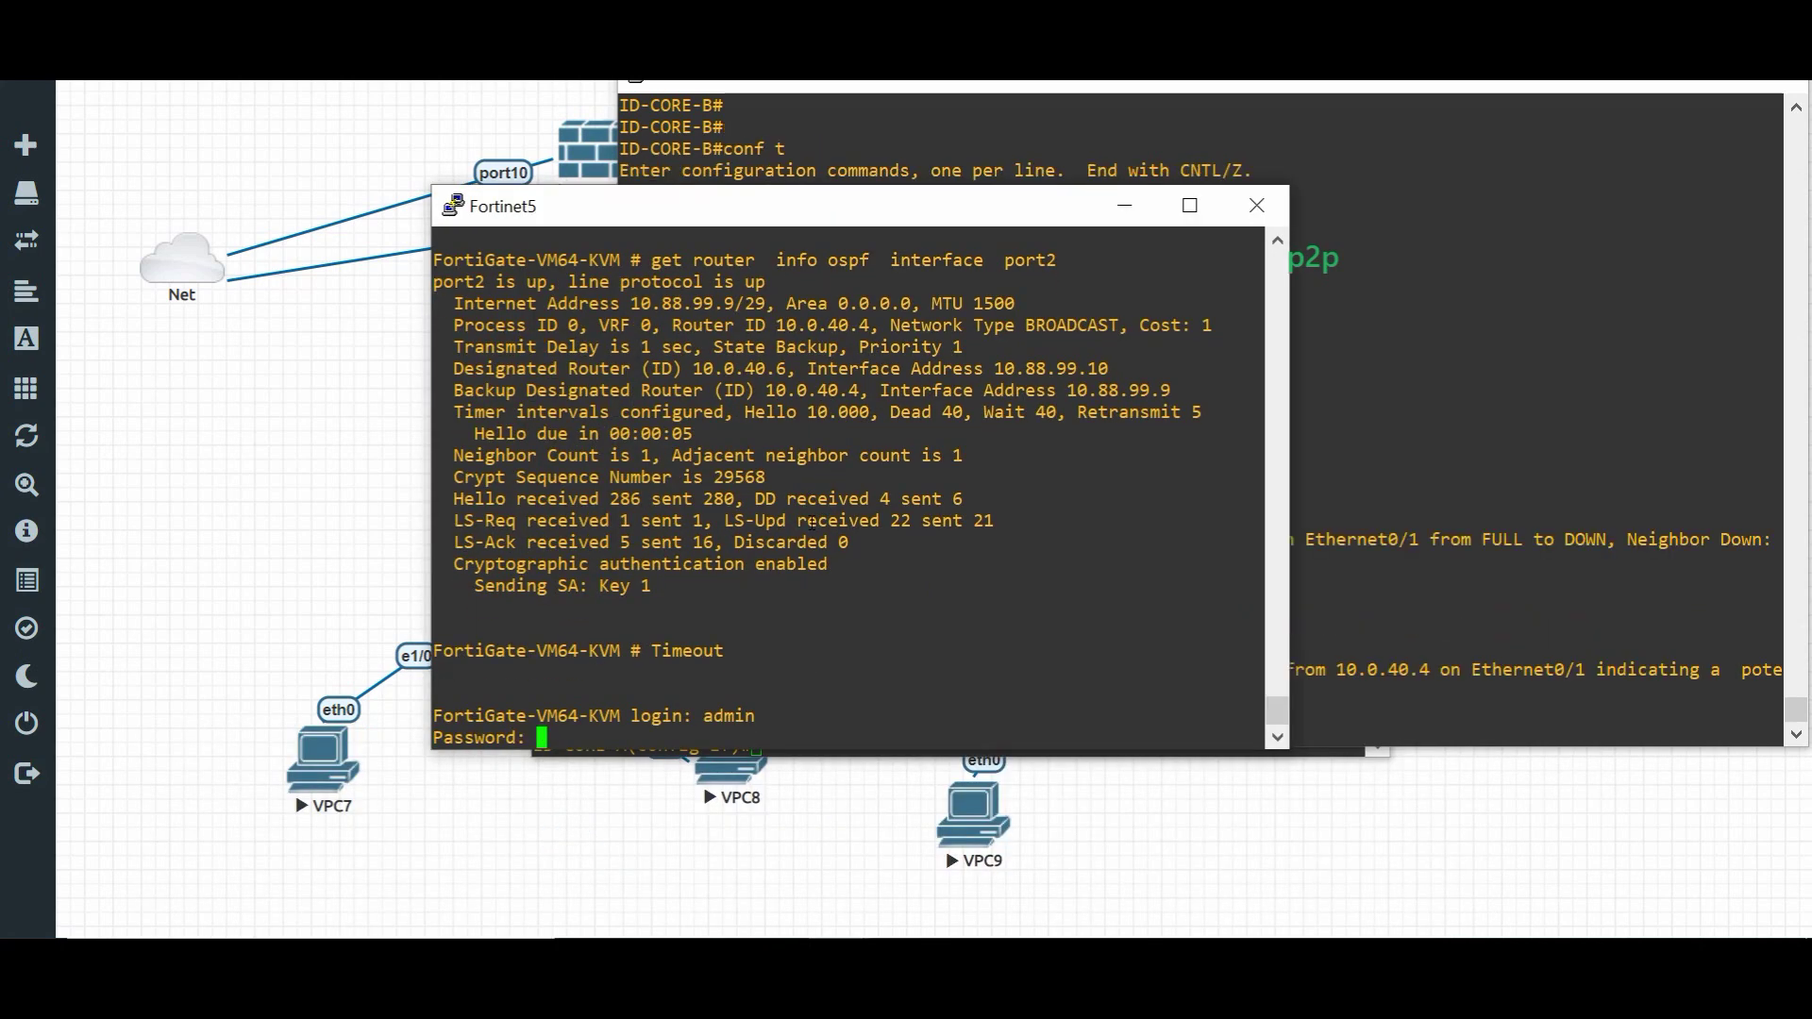
{"action": "key", "text": "Return"}
{"action": "key", "text": "Return"}
{"action": "key", "text": "Return"}
{"action": "key", "text": "Return"}
{"action": "key", "text": "Return"}
{"action": "key", "text": "Return"}
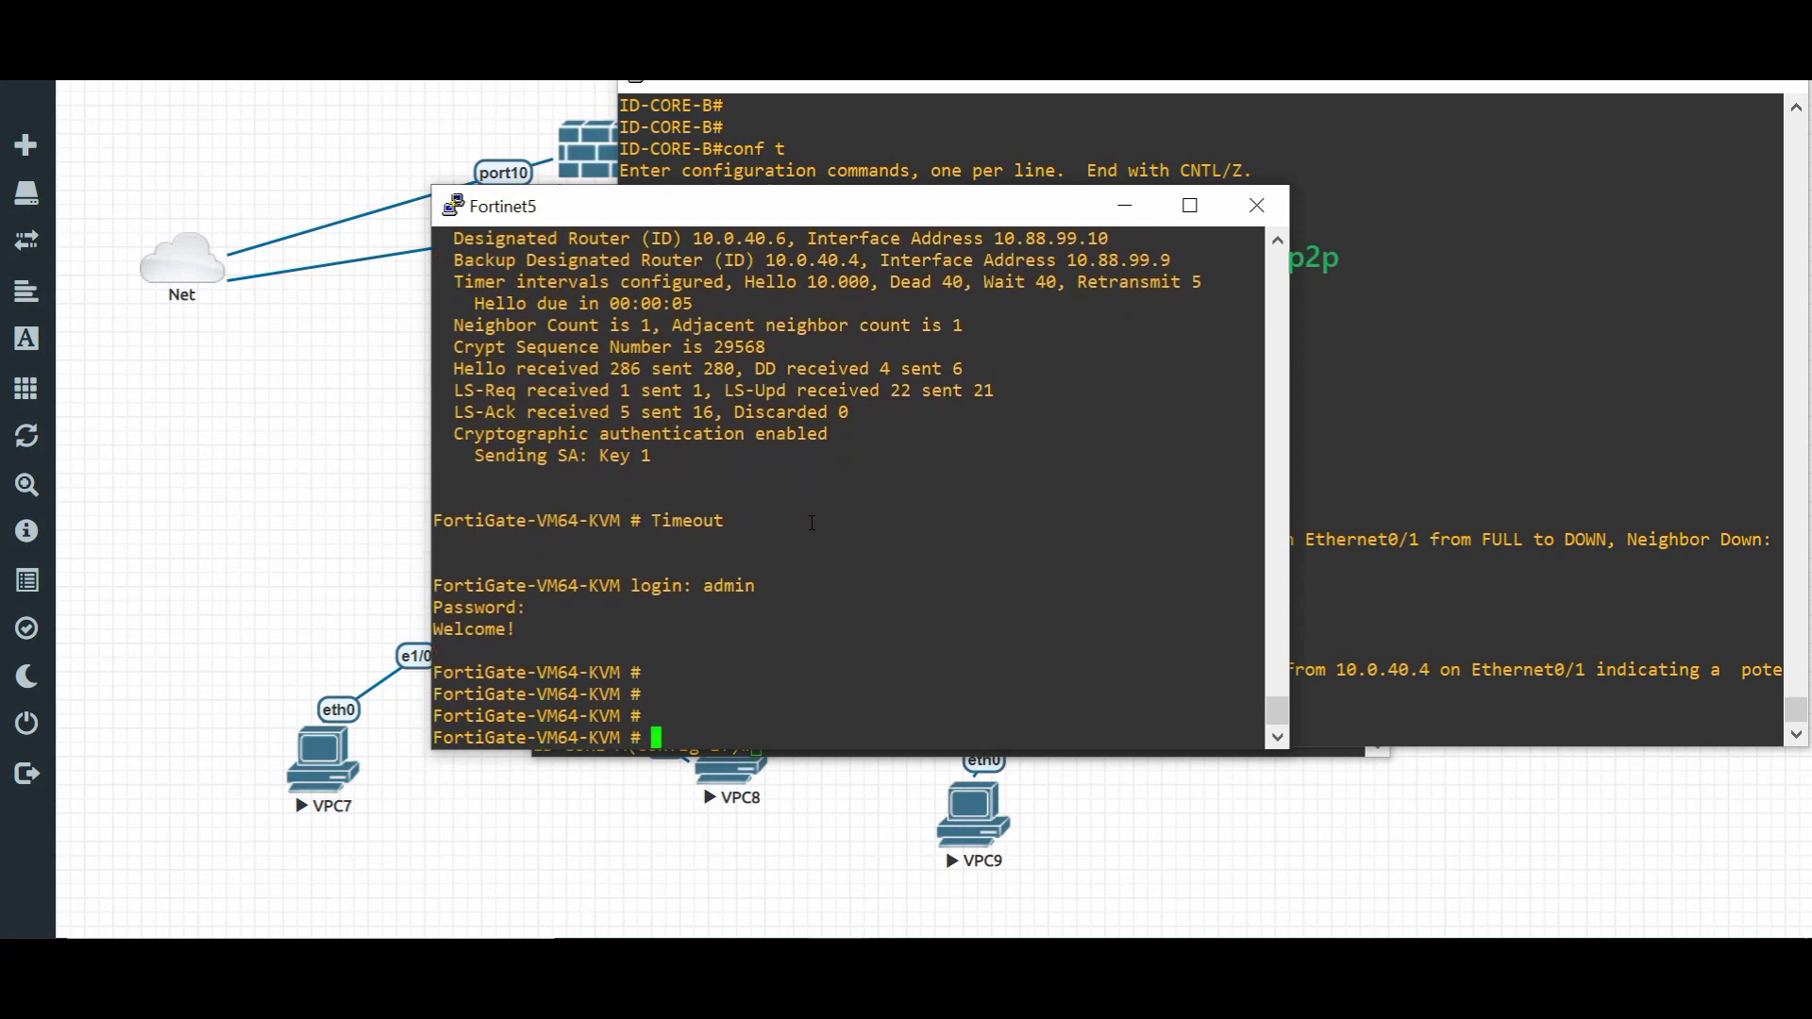
- Enter FortiGate's config router ospf, then its config ospf-interface list
{"action": "type", "text": "config  router  ospf"}
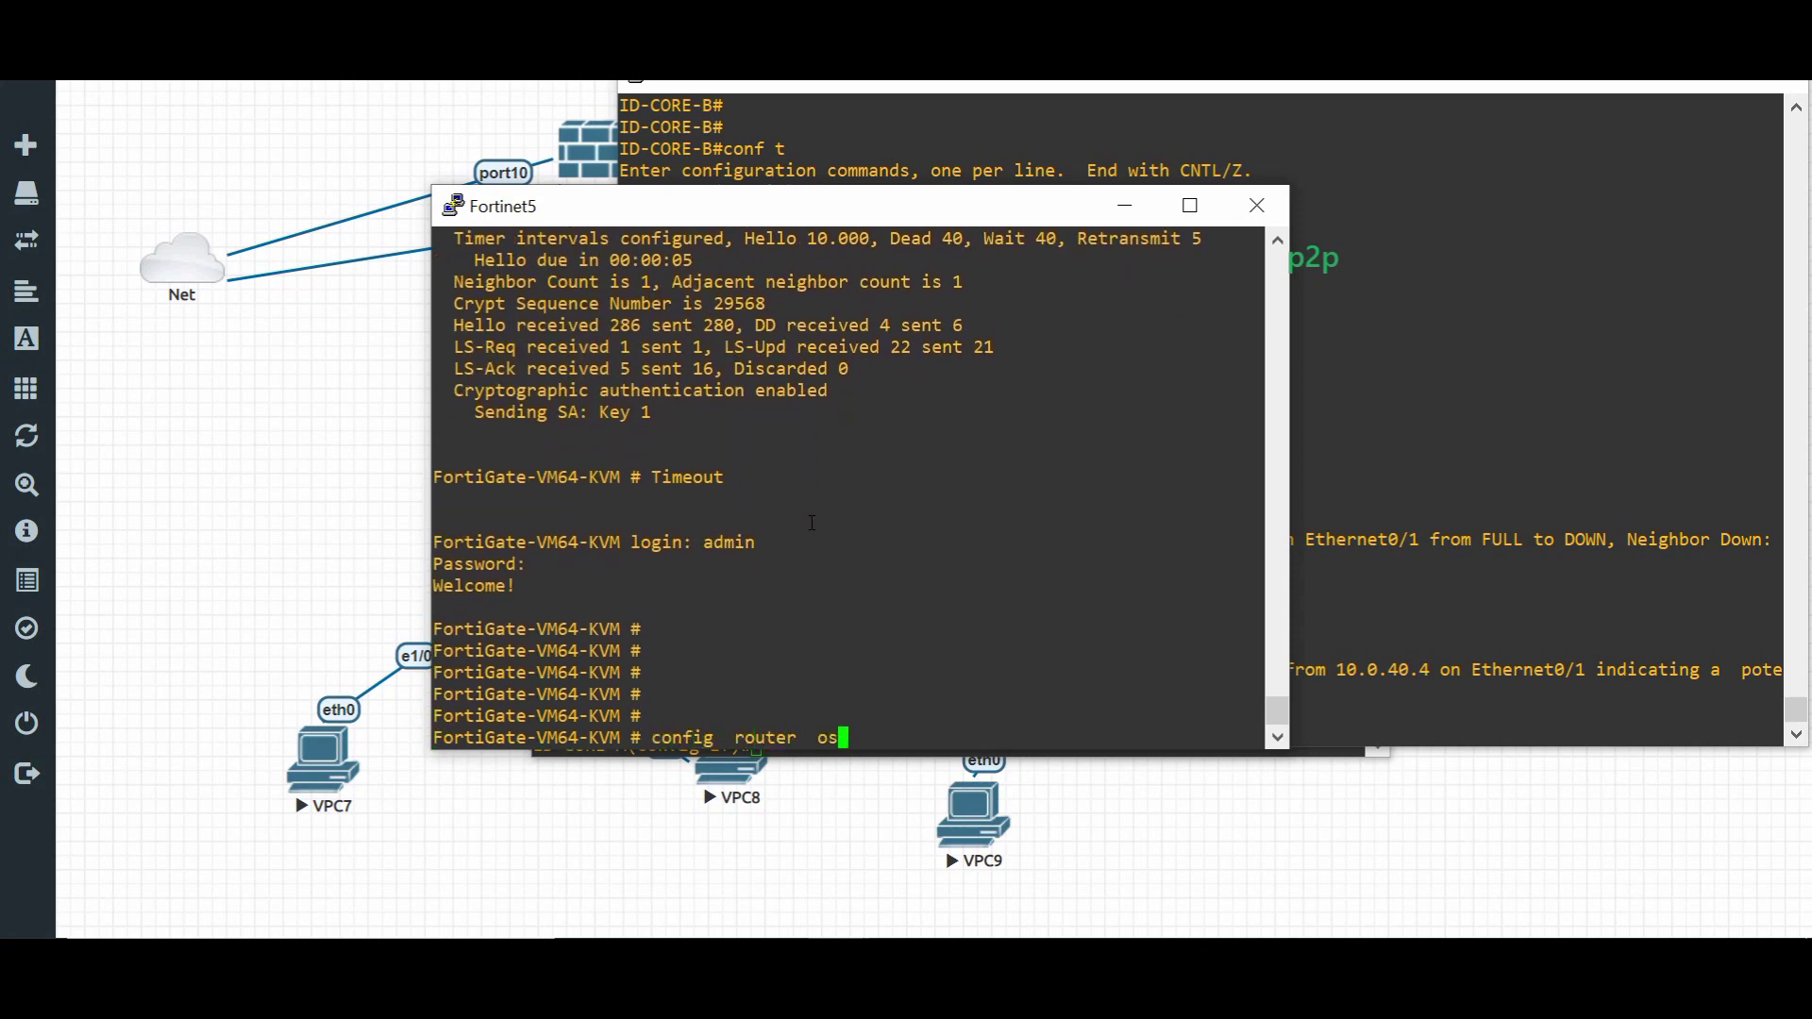
{"action": "key", "text": "Return"}
{"action": "key", "text": "Return"}
{"action": "key", "text": "Return"}
{"action": "key", "text": "Return"}
{"action": "type", "text": "config n"}
{"action": "key", "text": "BackSpace"}
{"action": "key", "text": "BackSpace"}
{"action": "type", "text": "ospf"}
{"action": "key", "text": "Tab"}
{"action": "type", "text": "inter"}
{"action": "key", "text": "Return"}
{"action": "key", "text": "Return"}
{"action": "type", "text": "edit"}
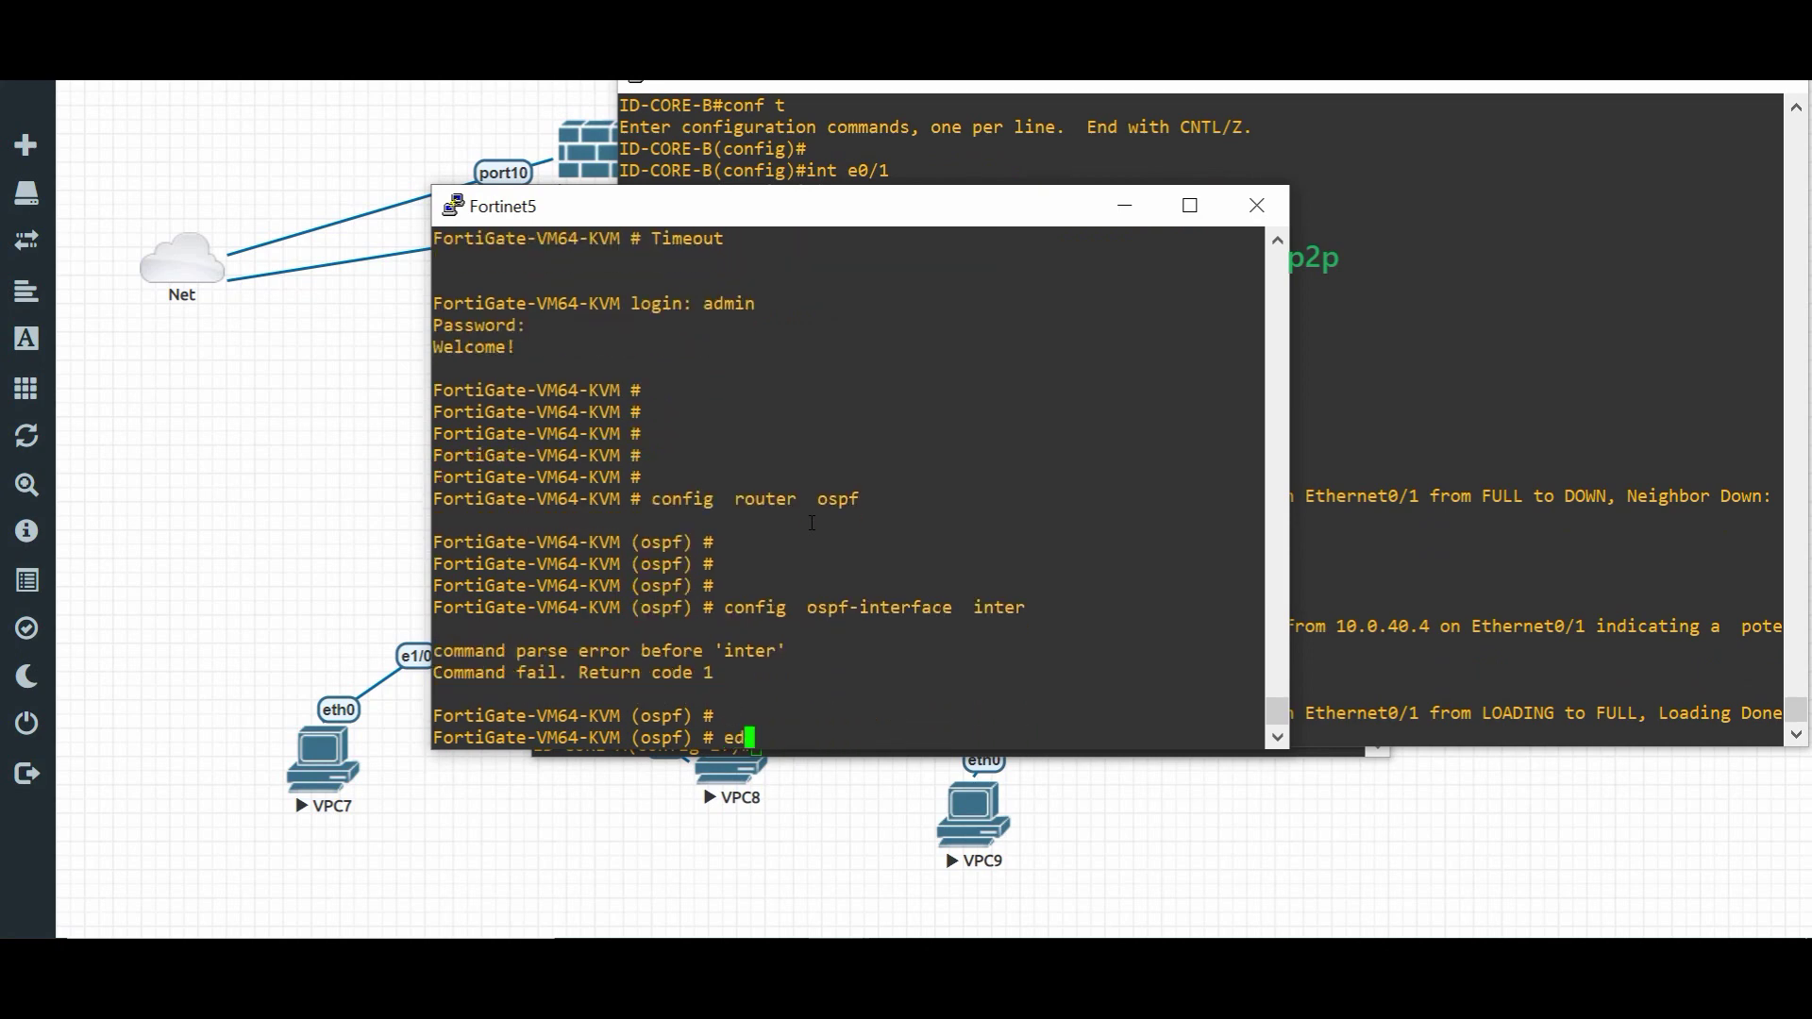
{"action": "key", "text": "BackSpace"}
{"action": "key", "text": "BackSpace"}
{"action": "key", "text": "BackSpace"}
{"action": "key", "text": "BackSpace"}
{"action": "type", "text": "con"}
{"action": "key", "text": "Tab"}
{"action": "type", "text": "o"}
{"action": "key", "text": "Tab"}
{"action": "key", "text": "Home"}
{"action": "key", "text": "Return"}
- Edit OSPF interface to-core-a and list its available set options with '?'
{"action": "type", "text": "edit to-core-a"}
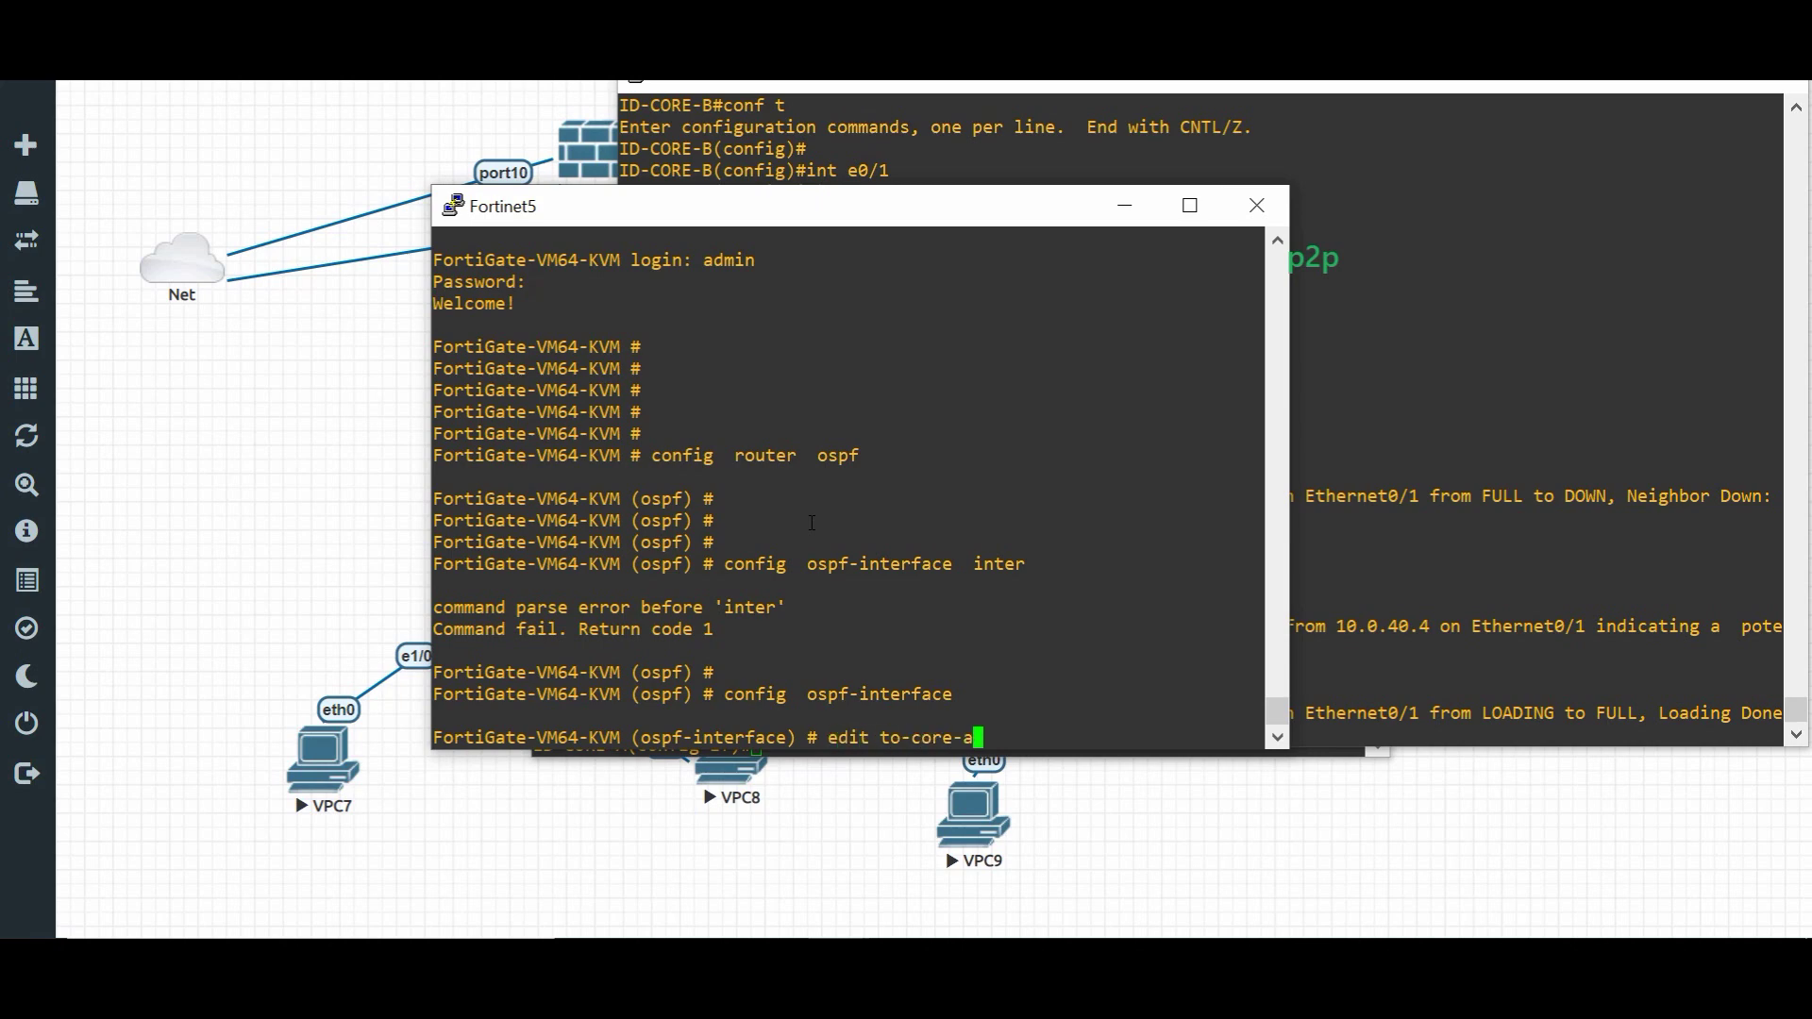
{"action": "key", "text": "Return"}
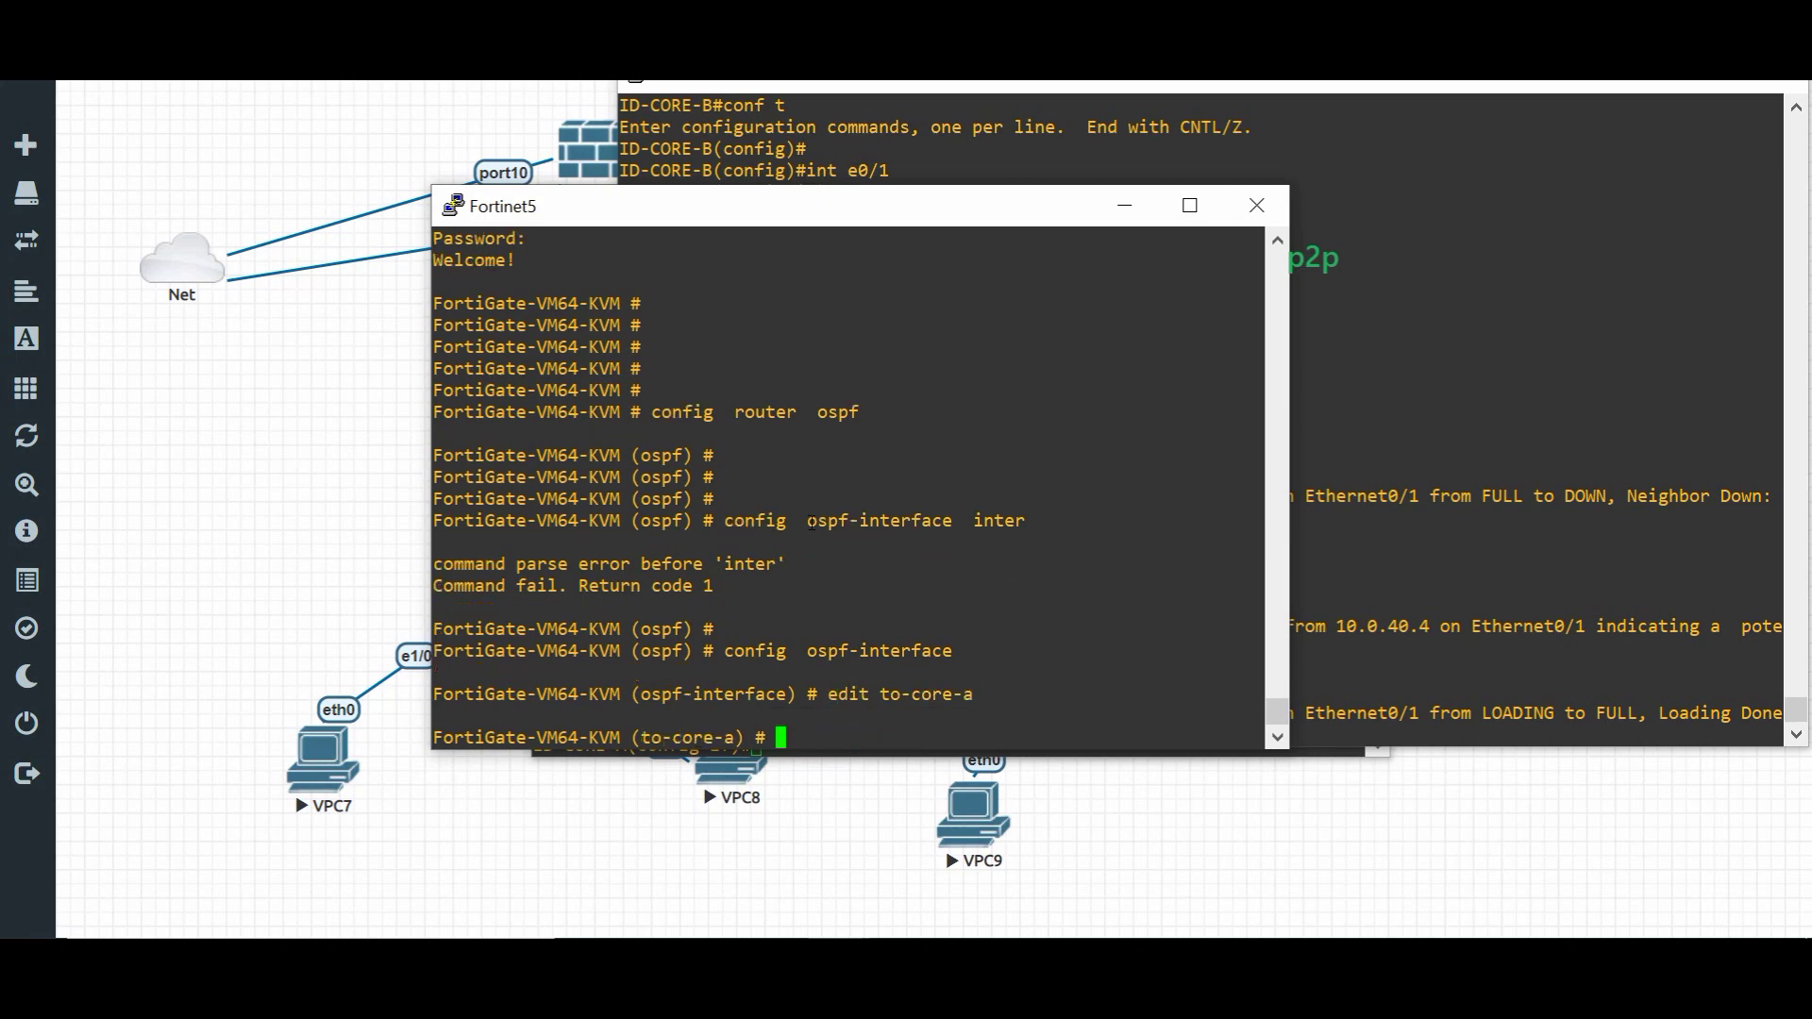
{"action": "type", "text": "set"}
{"action": "type", "text": " o"}
{"action": "key", "text": "BackSpace"}
{"action": "type", "text": "ip  os"}
{"action": "key", "text": "BackSpace"}
{"action": "key", "text": "BackSpace"}
{"action": "key", "text": "BackSpace"}
{"action": "key", "text": "BackSpace"}
{"action": "key", "text": "BackSpace"}
{"action": "key", "text": "BackSpace"}
{"action": "key", "text": "question"}
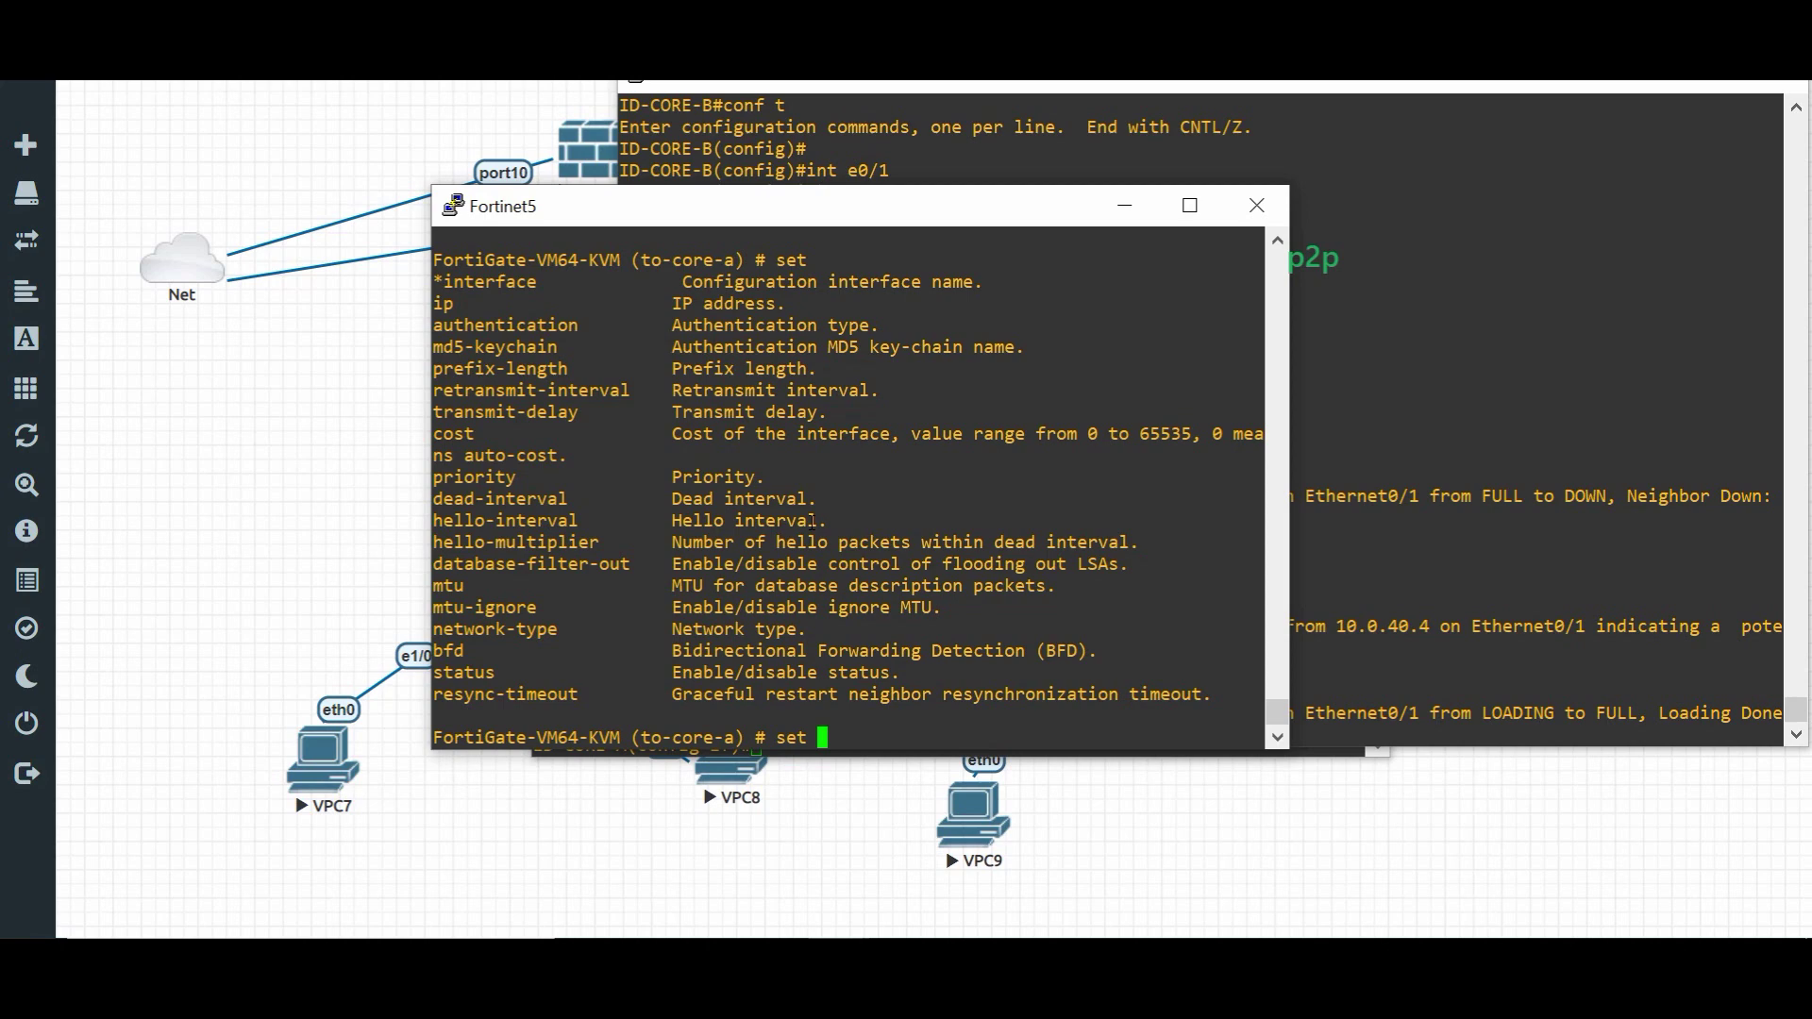
- Set network-type point-to-point on FortiGate OSPF interface to-core-a and end
{"action": "key", "text": "BackSpace"}
{"action": "key", "text": "BackSpace"}
{"action": "key", "text": "BackSpace"}
{"action": "key", "text": "BackSpace"}
{"action": "type", "text": "show"}
{"action": "key", "text": "Return"}
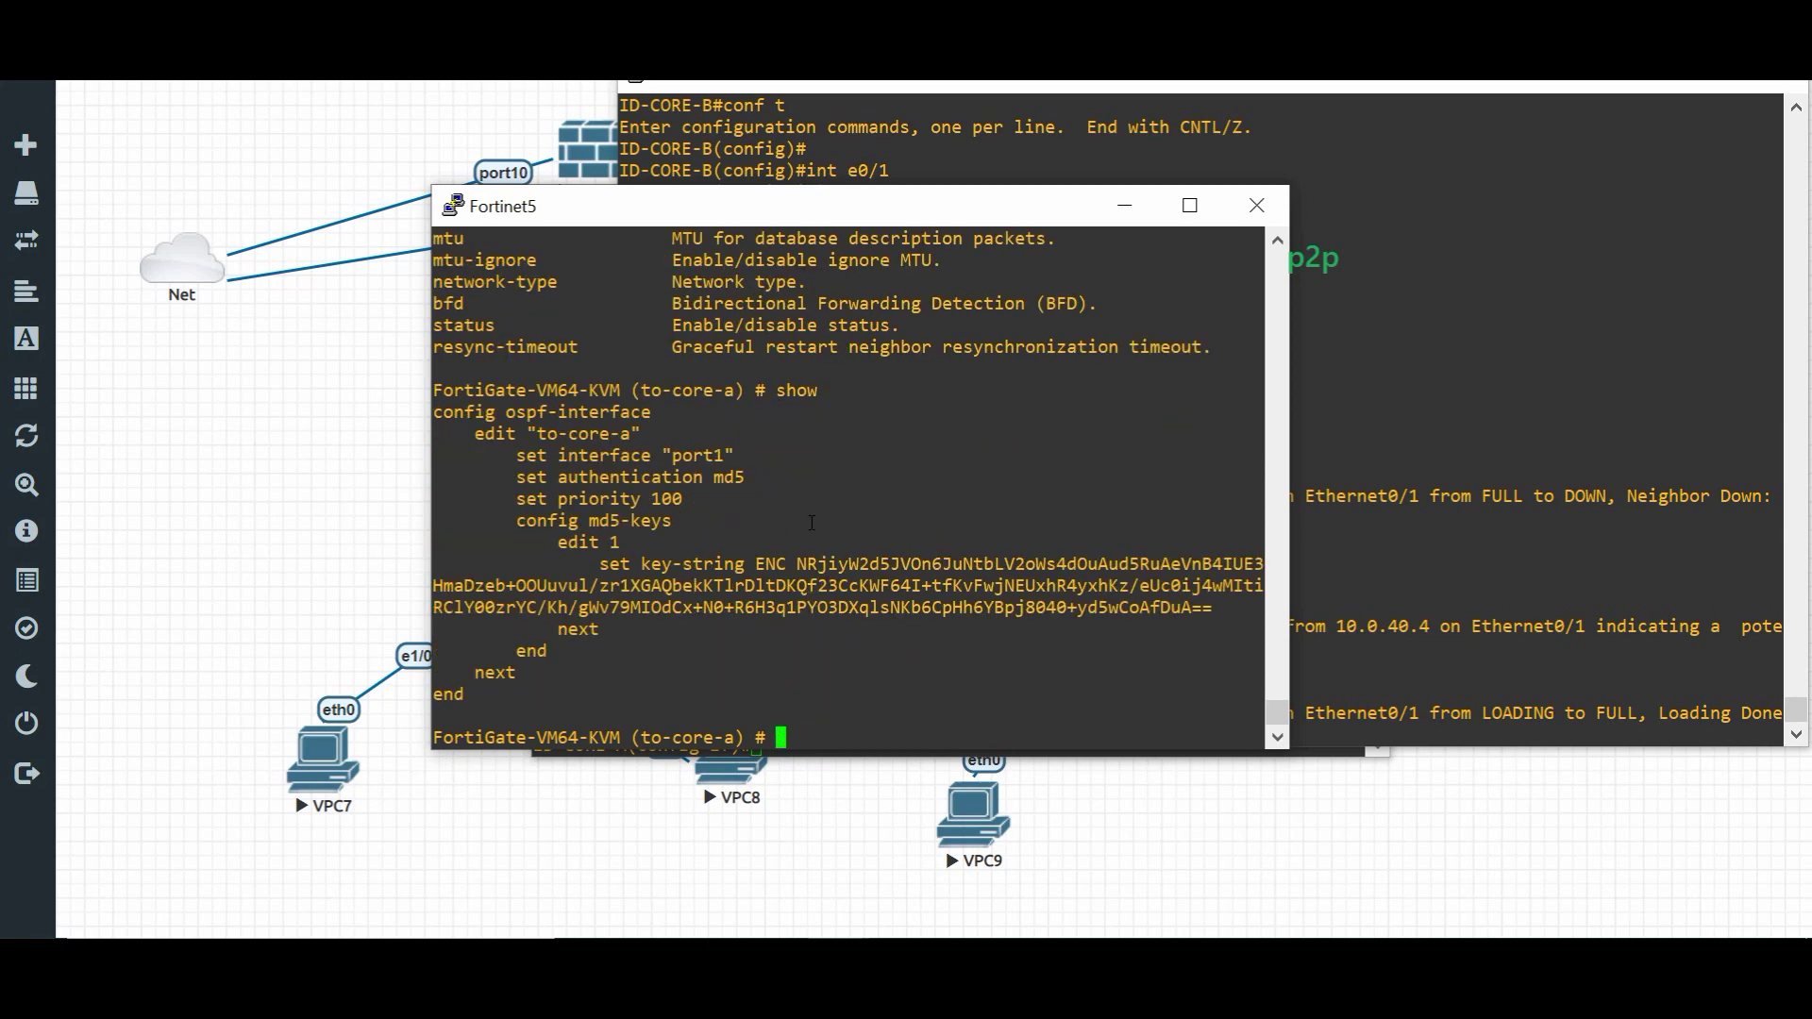
{"action": "type", "text": "set prefix-length"}
{"action": "key", "text": "BackSpace"}
{"action": "key", "text": "BackSpace"}
{"action": "key", "text": "BackSpace"}
{"action": "key", "text": "BackSpace"}
{"action": "key", "text": "BackSpace"}
{"action": "key", "text": "BackSpace"}
{"action": "key", "text": "BackSpace"}
{"action": "key", "text": "BackSpace"}
{"action": "key", "text": "BackSpace"}
{"action": "key", "text": "BackSpace"}
{"action": "key", "text": "BackSpace"}
{"action": "key", "text": "BackSpace"}
{"action": "key", "text": "BackSpace"}
{"action": "key", "text": "BackSpace"}
{"action": "key", "text": "BackSpace"}
{"action": "type", "text": "t ?"}
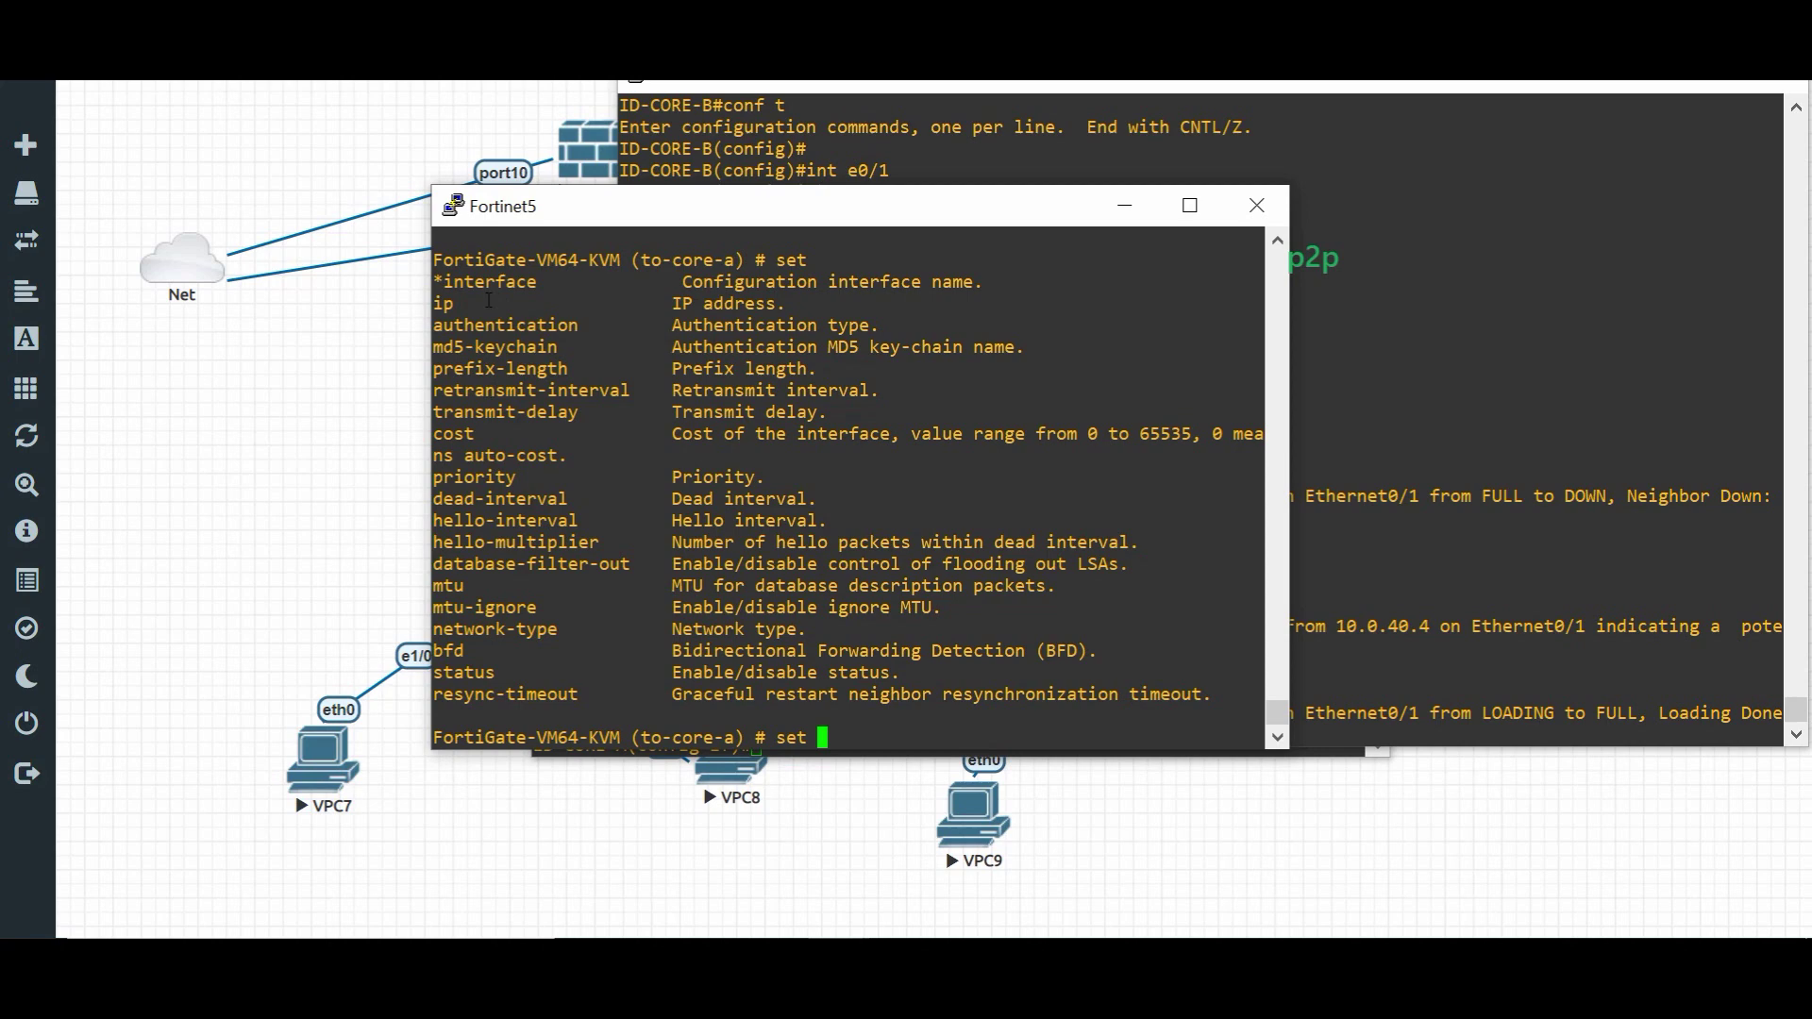
{"action": "type", "text": "ip ?"}
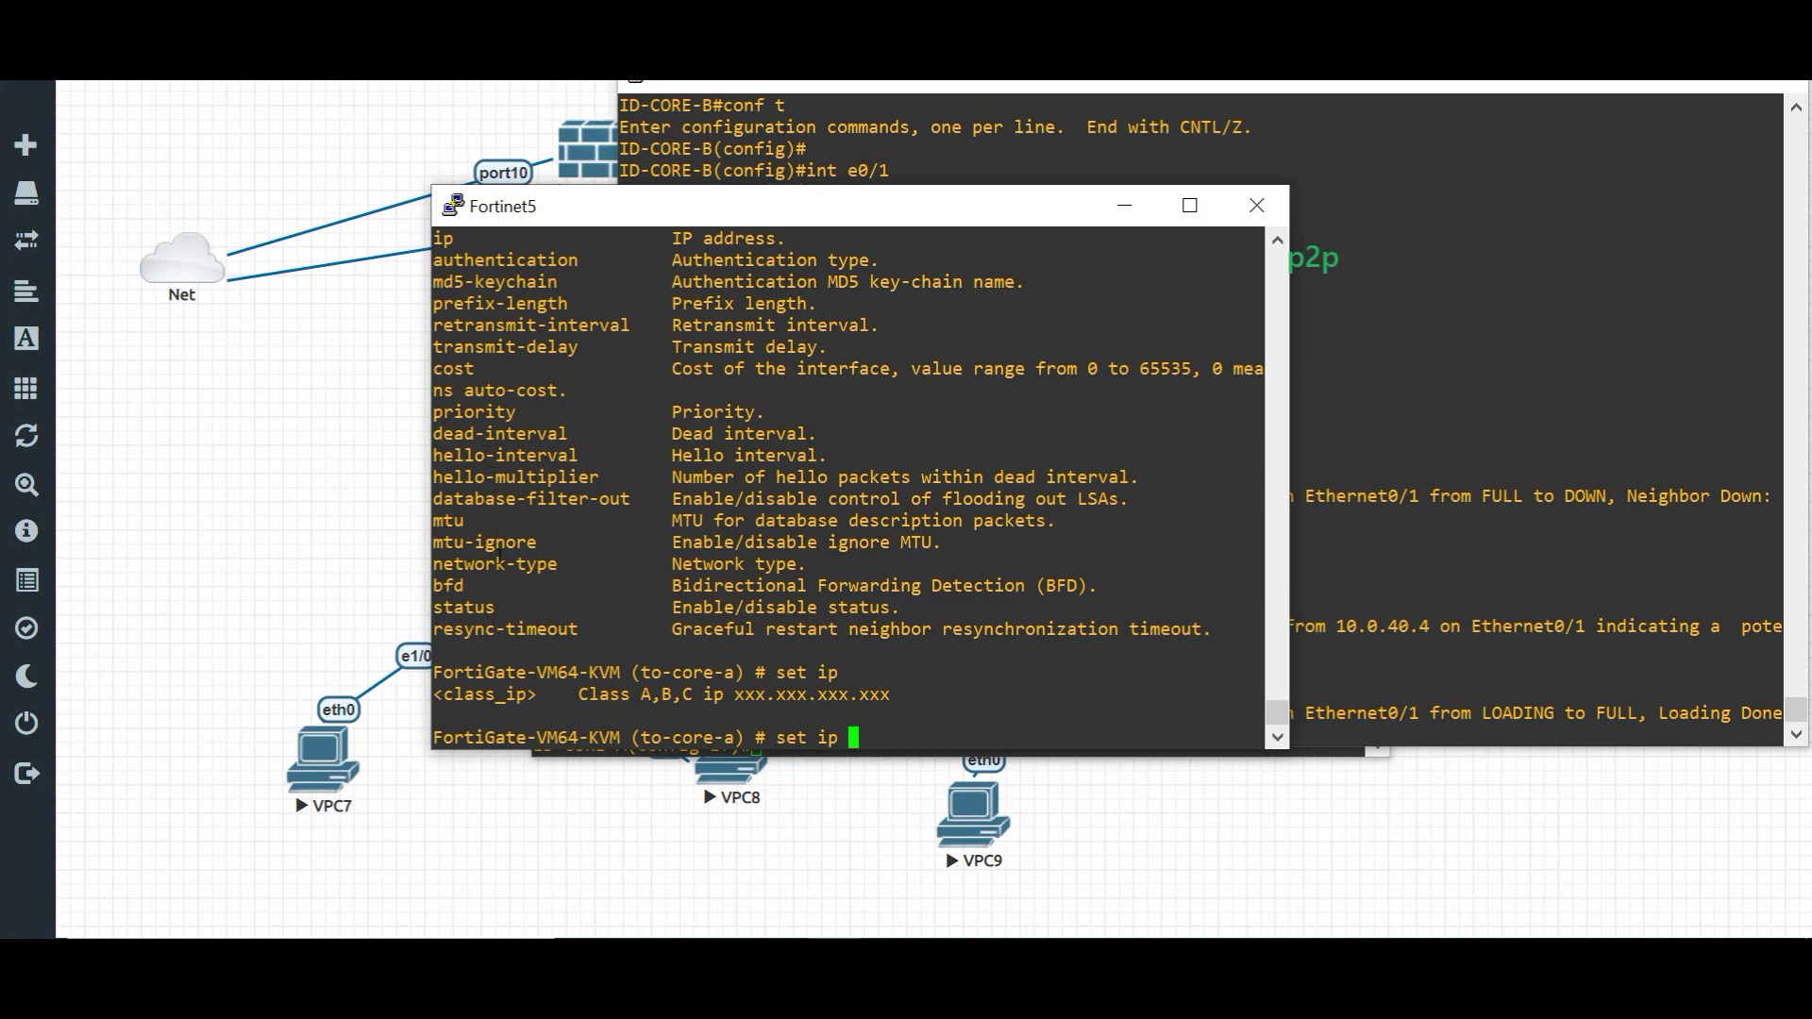
{"action": "key", "text": "BackSpace"}
{"action": "key", "text": "BackSpace"}
{"action": "key", "text": "BackSpace"}
{"action": "type", "text": "network-type  po"}
{"action": "key", "text": "Tab"}
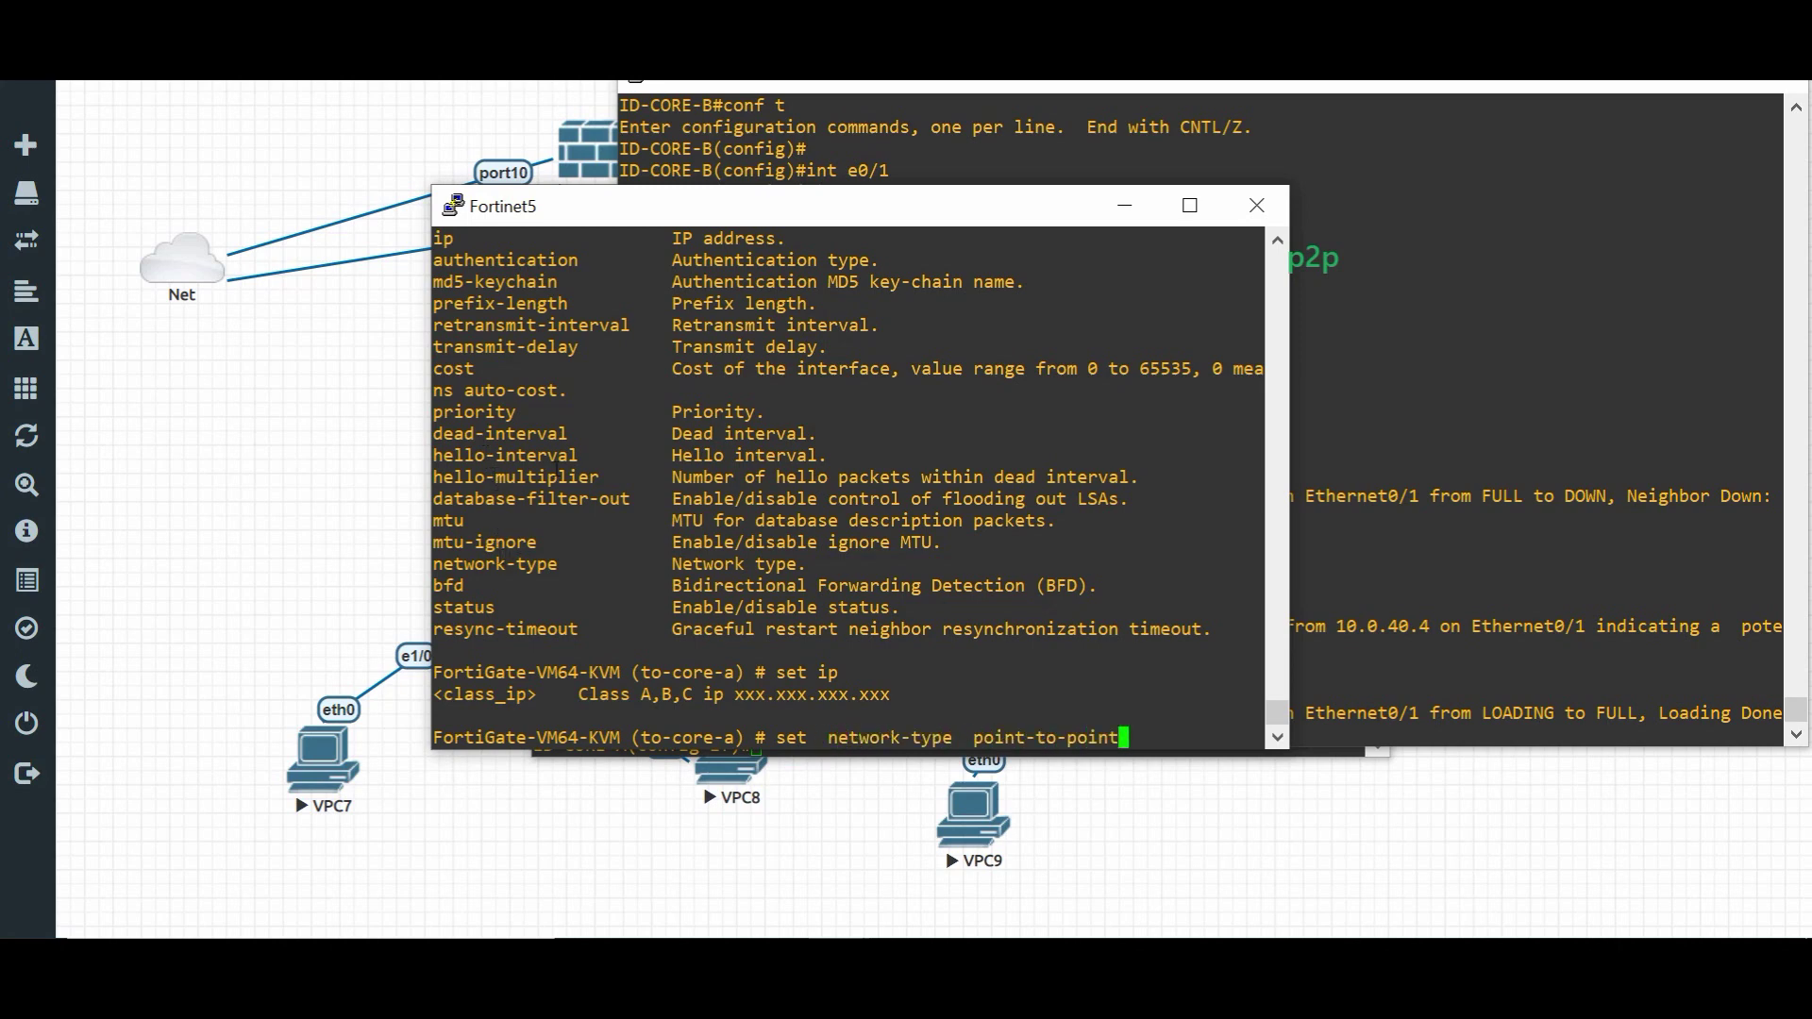
{"action": "key", "text": "Return"}
{"action": "key", "text": "Return"}
{"action": "key", "text": "Return"}
{"action": "key", "text": "Return"}
{"action": "key", "text": "Return"}
{"action": "type", "text": "end"}
{"action": "key", "text": "Return"}
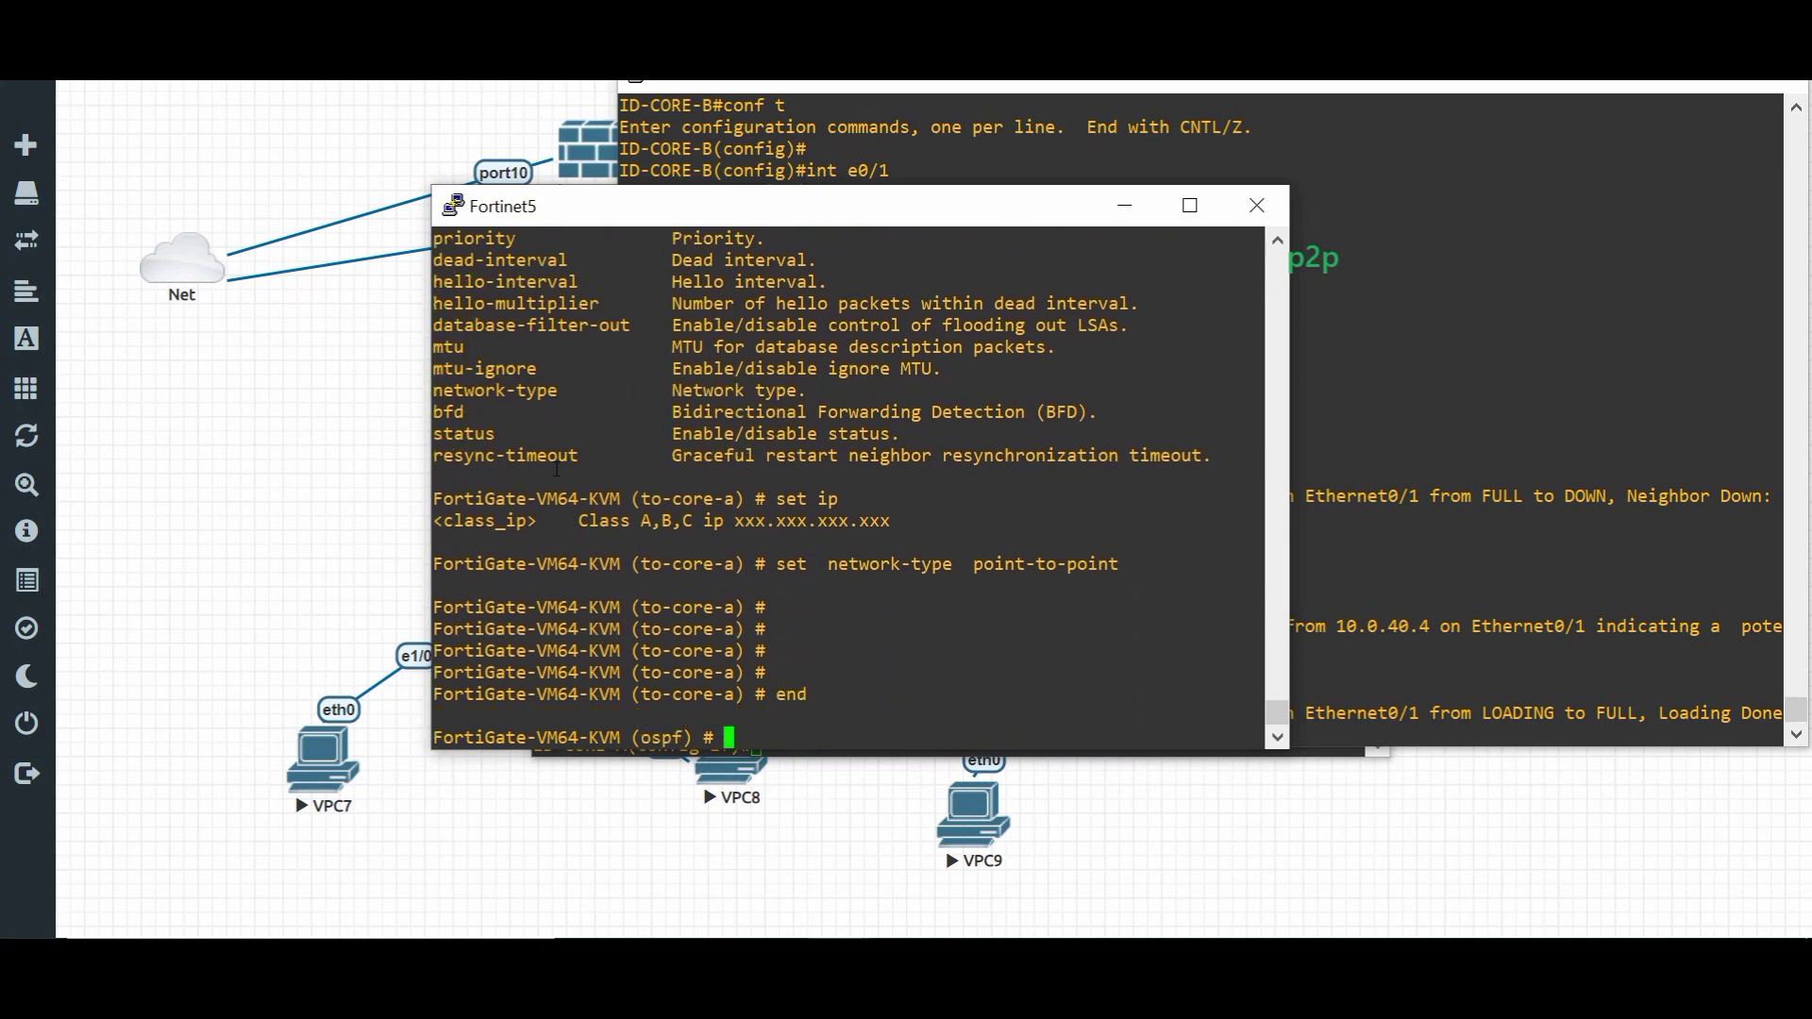
- Set network-type point-to-point on OSPF interface to-core-b, show it, and end
{"action": "type", "text": "edit"}
{"action": "key", "text": "BackSpace"}
{"action": "key", "text": "BackSpace"}
{"action": "key", "text": "BackSpace"}
{"action": "key", "text": "BackSpace"}
{"action": "type", "text": "config  os"}
{"action": "key", "text": "Tab"}
{"action": "key", "text": "Return"}
{"action": "type", "text": "edit to"}
{"action": "key", "text": "Tab"}
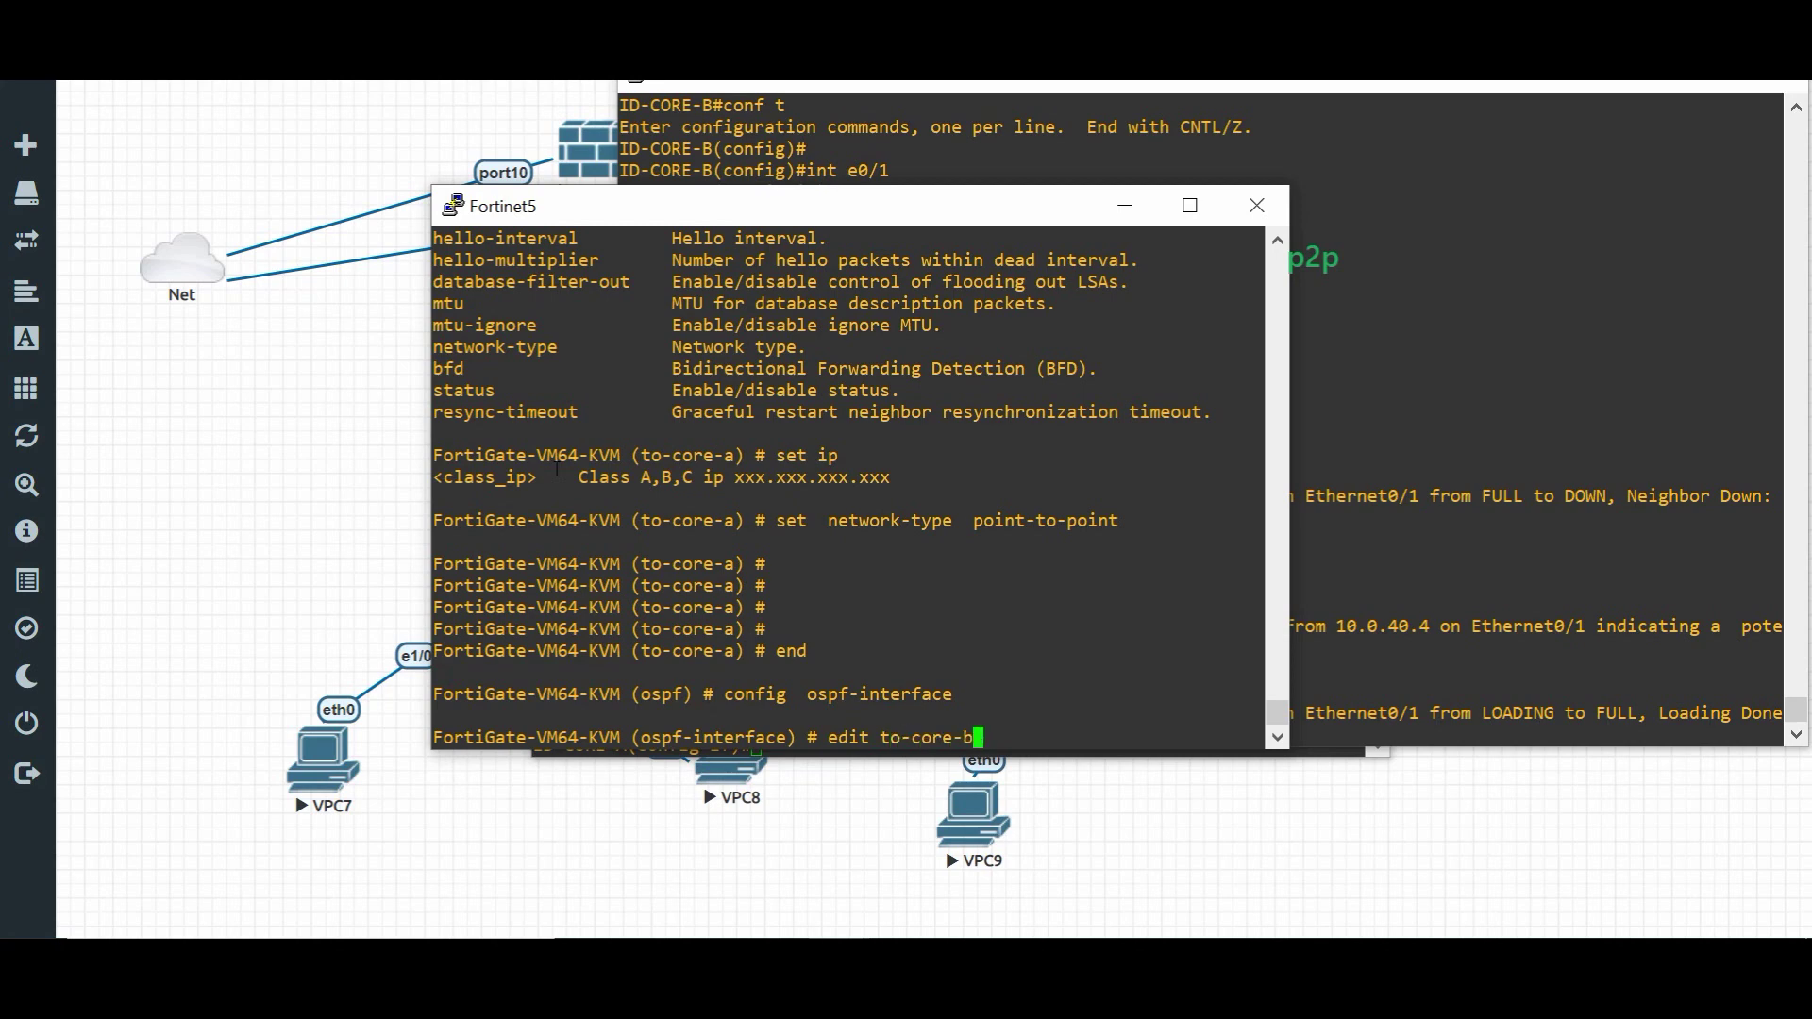
{"action": "key", "text": "Return"}
{"action": "key", "text": "Return"}
{"action": "key", "text": "Return"}
{"action": "type", "text": "set ne"}
{"action": "key", "text": "Tab"}
{"action": "type", "text": "po"}
{"action": "key", "text": "Tab"}
{"action": "key", "text": "Return"}
{"action": "key", "text": "Return"}
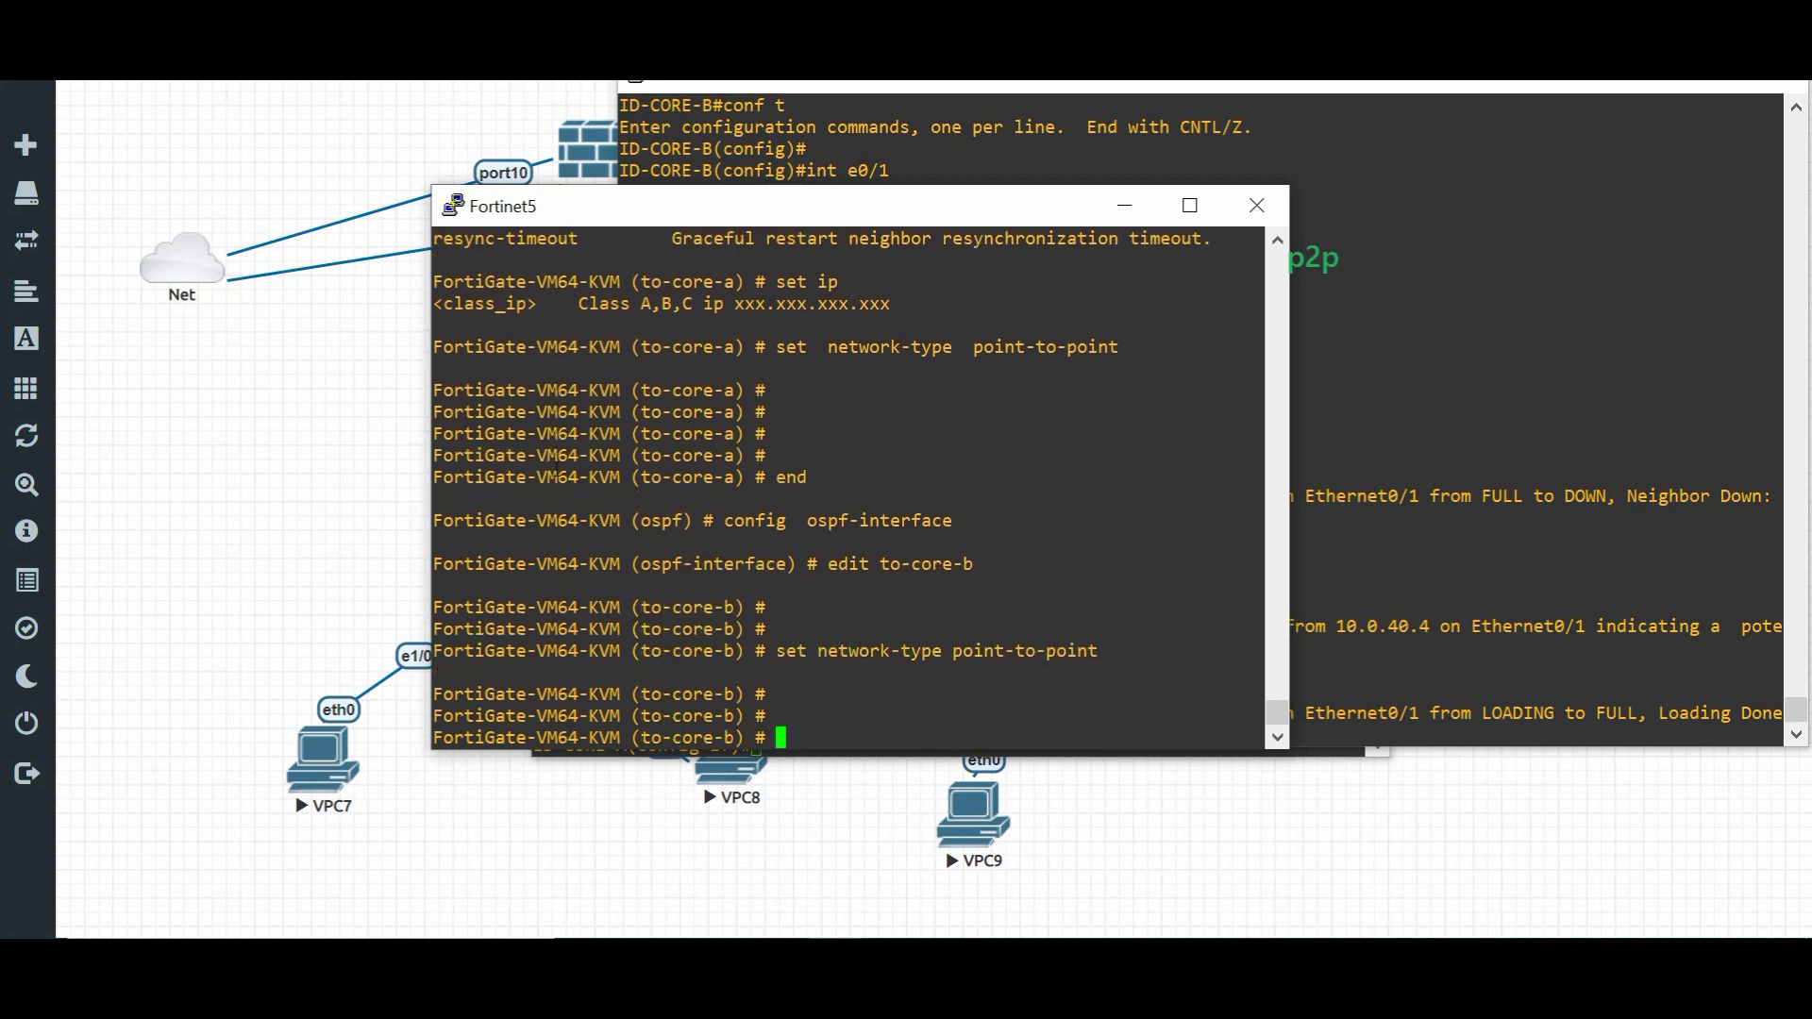
{"action": "type", "text": "show"}
{"action": "key", "text": "Return"}
{"action": "type", "text": "end"}
{"action": "key", "text": "Return"}
- Show the full FortiGate OSPF config, highlighting to-core-a's point-to-point and md5 lines
{"action": "type", "text": "show"}
{"action": "key", "text": "Return"}
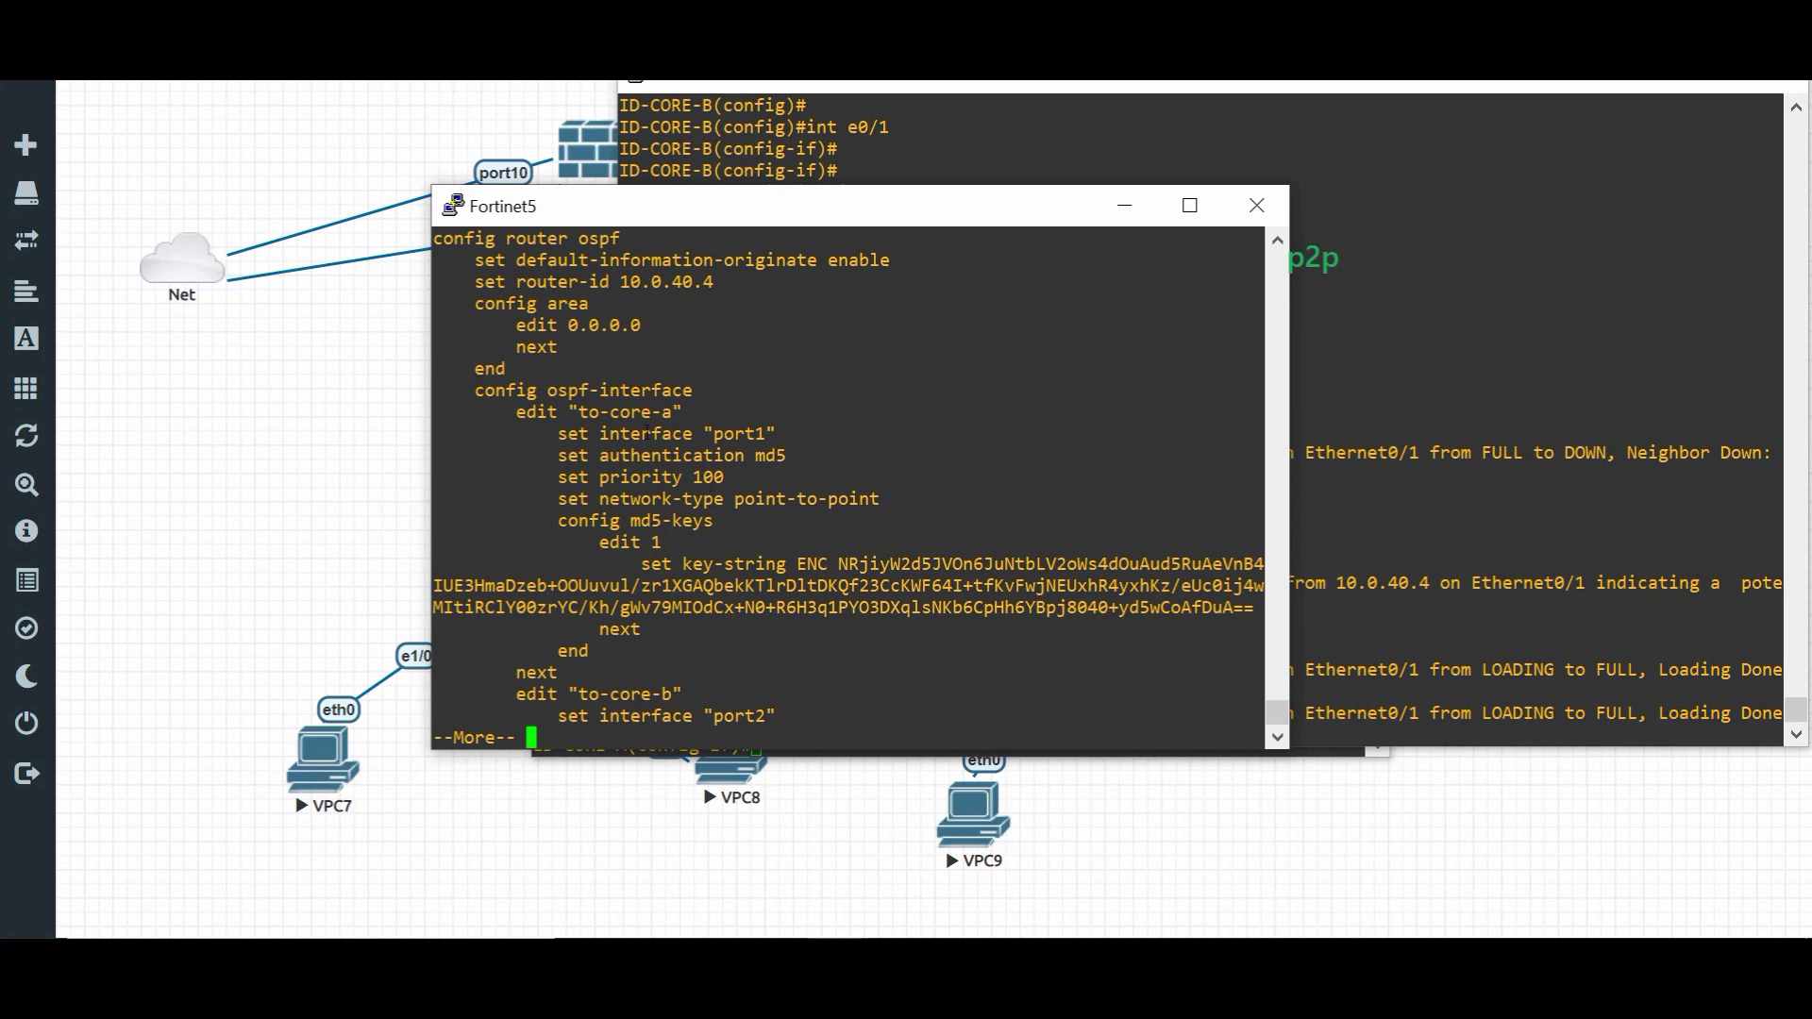
{"action": "left_click_drag", "start_coordinate": [734, 498], "coordinate": [765, 498]}
{"action": "key", "text": "Return"}
{"action": "key", "text": "Return"}
{"action": "key", "text": "Return"}
{"action": "key", "text": "Return"}
{"action": "key", "text": "Return"}
{"action": "key", "text": "Return"}
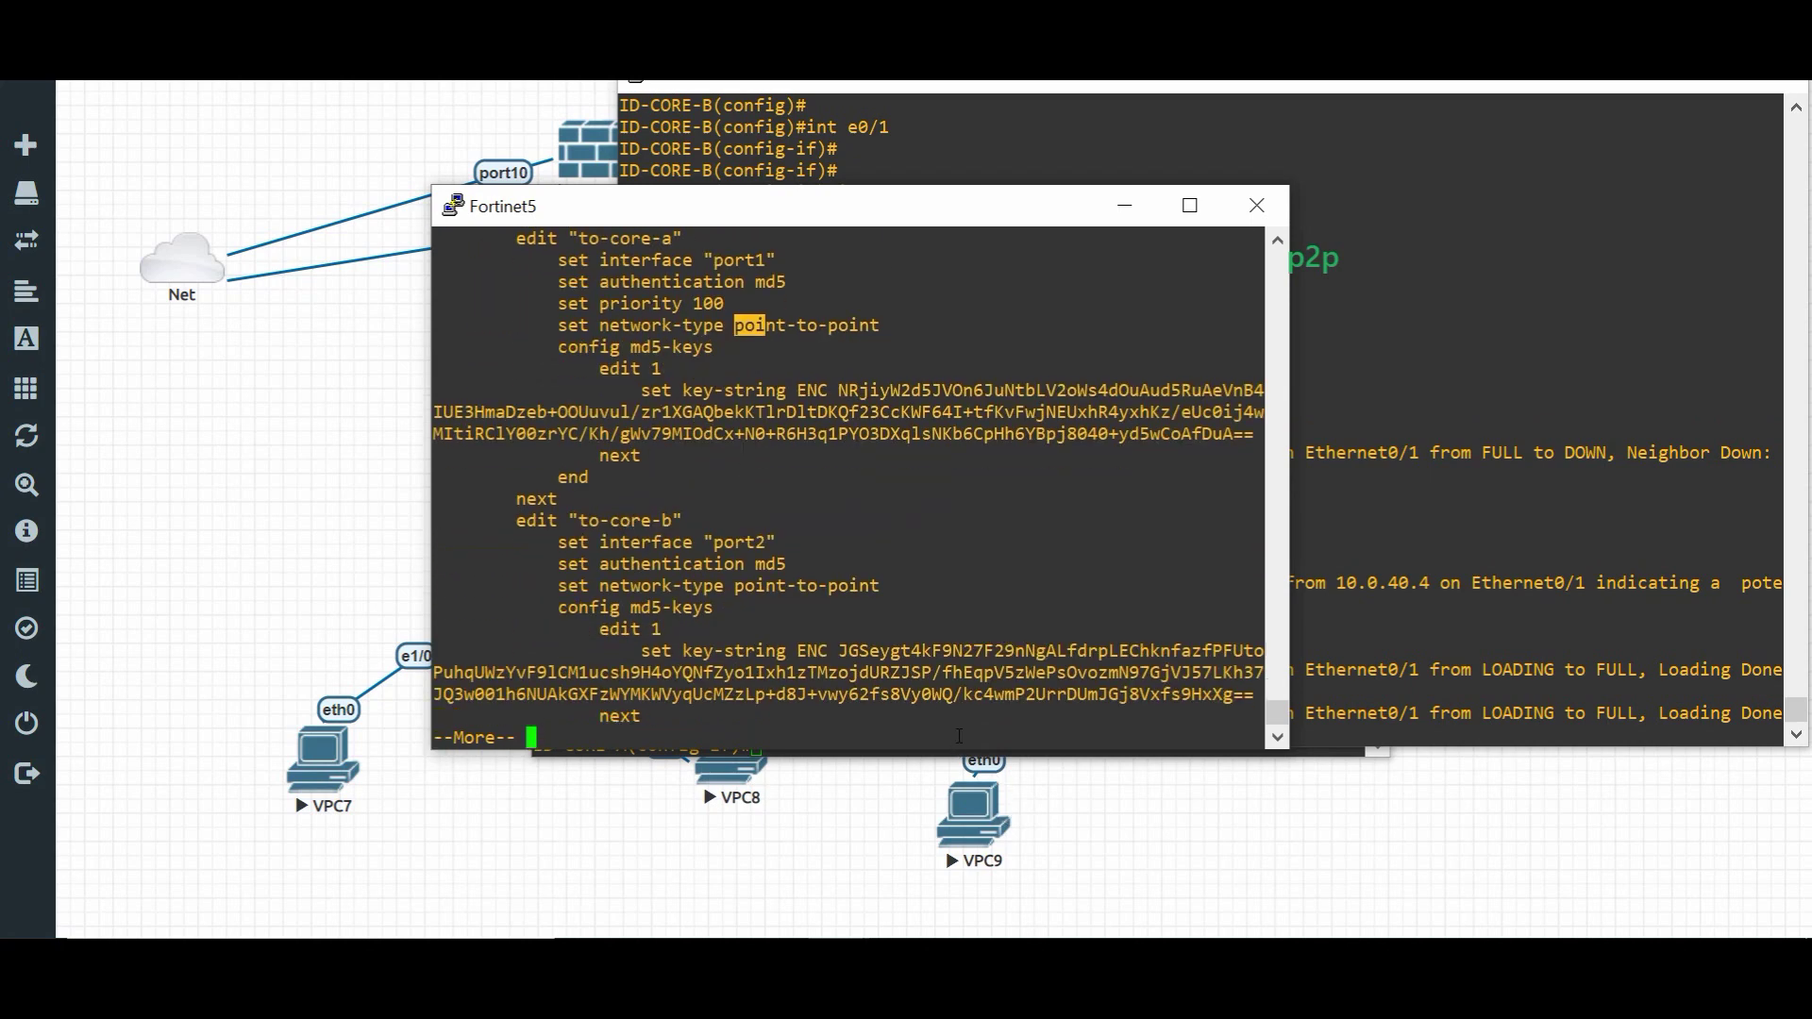
{"action": "left_click_drag", "start_coordinate": [793, 602], "coordinate": [823, 596]}
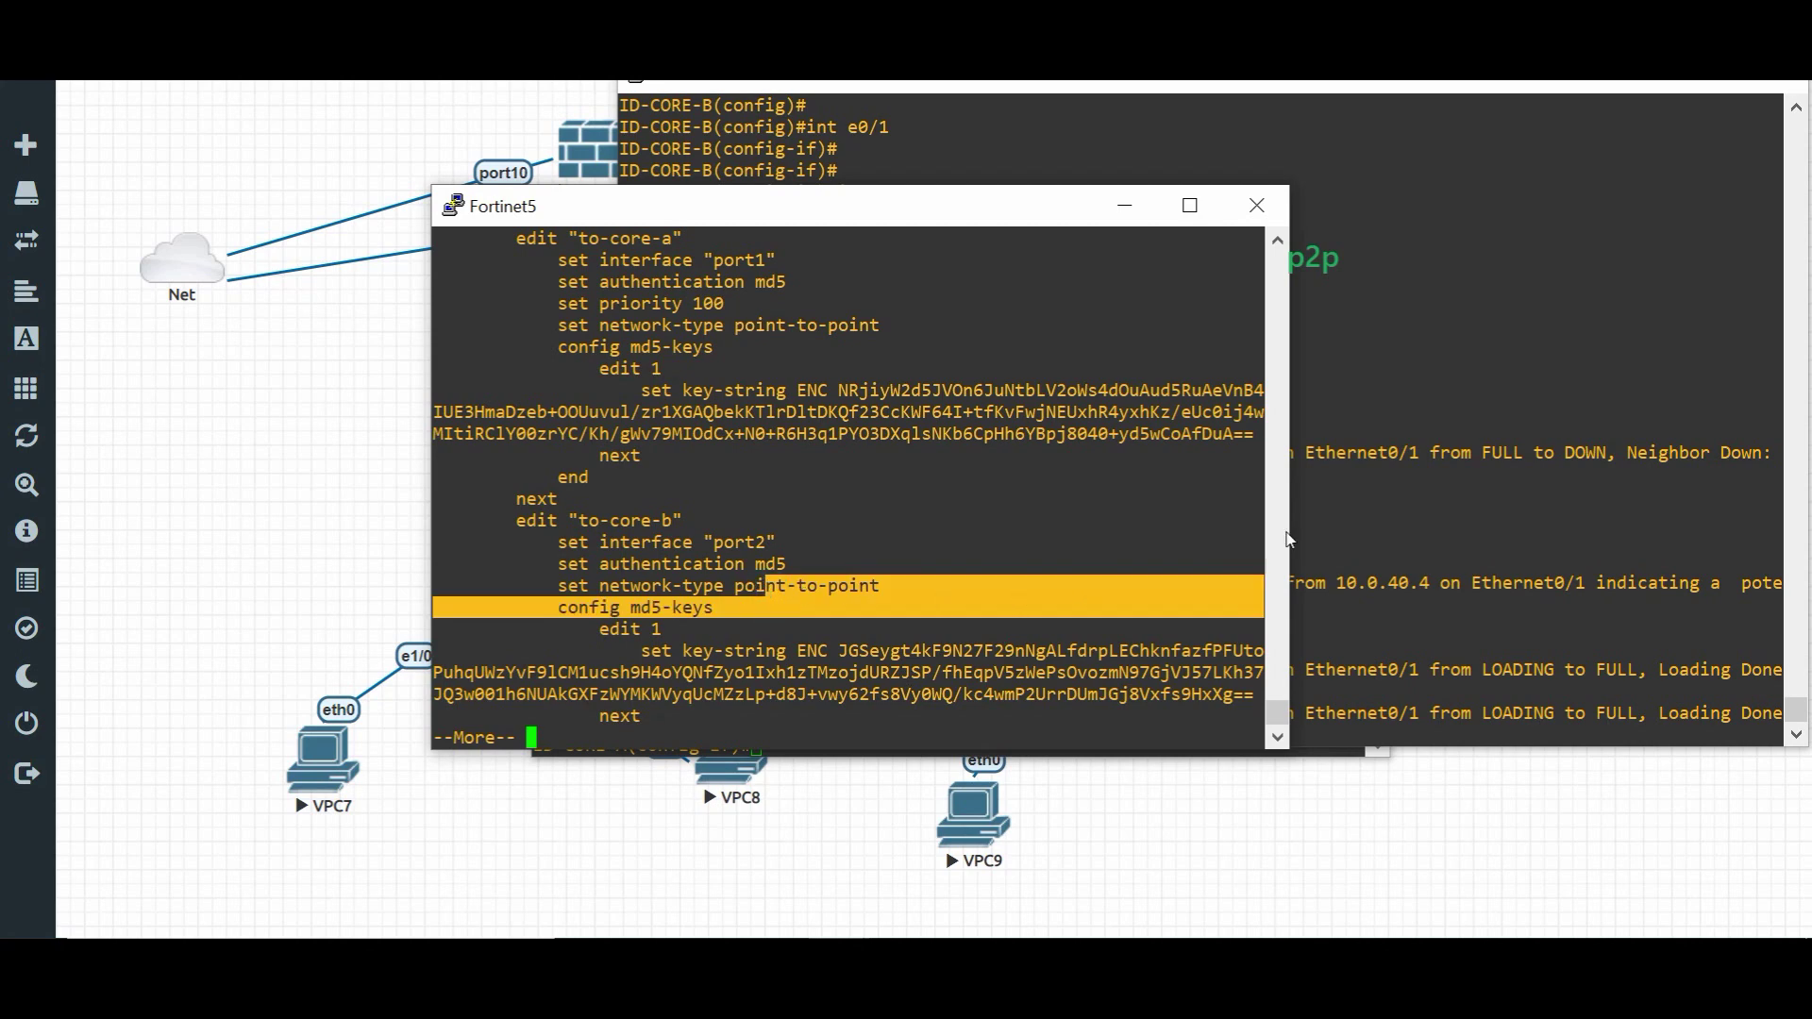
- On ID-CORE-B, leave configuration mode and prepare 'show ip ospf interface e0/1'
{"action": "left_click", "coordinate": [1386, 405]}
{"action": "key", "text": "Return"}
{"action": "key", "text": "Return"}
{"action": "key", "text": "Return"}
{"action": "key", "text": "Return"}
{"action": "type", "text": "end"}
{"action": "key", "text": "Return"}
{"action": "key", "text": "Return"}
{"action": "key", "text": "Return"}
{"action": "type", "text": "sh ip os"}
{"action": "key", "text": "Tab"}
{"action": "type", "text": "inter"}
{"action": "key", "text": "Tab"}
{"action": "type", "text": "e0/1"}
{"action": "key", "text": "Return"}
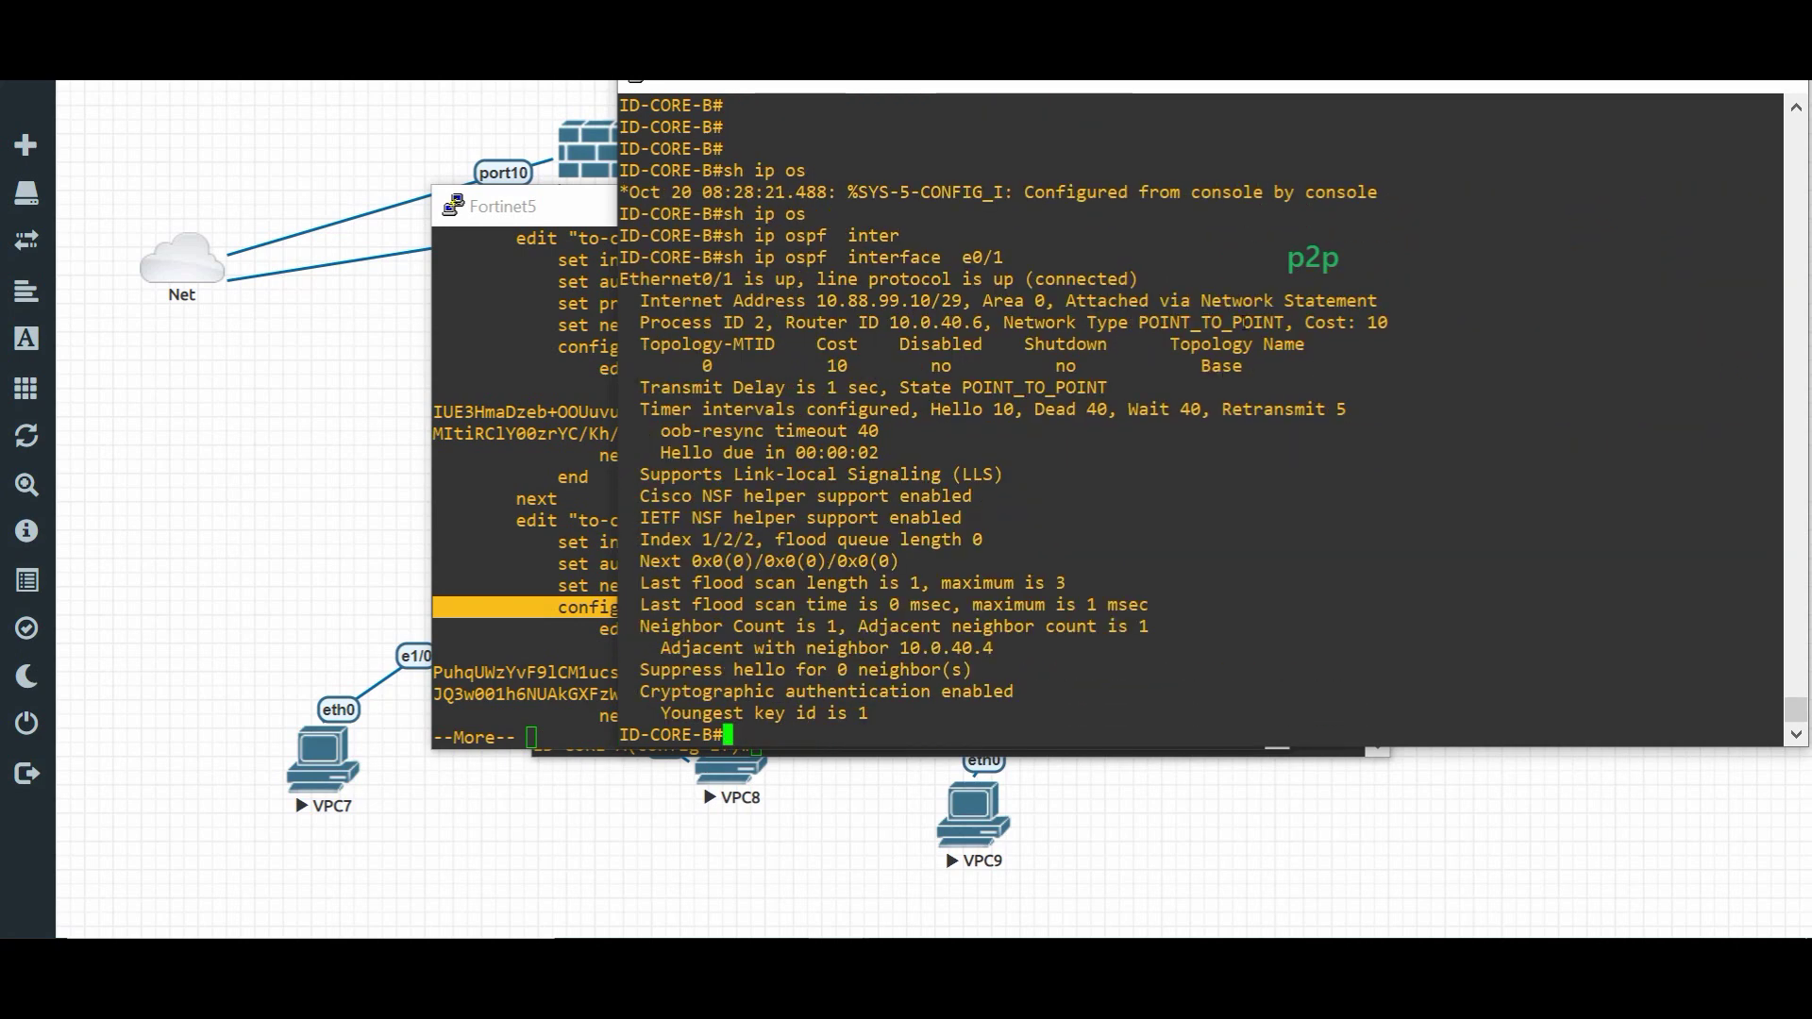
- Highlight the POINT_TO_POINT network type and show ID-CORE-B's OSPF details for e0/1
{"action": "left_click_drag", "start_coordinate": [1014, 323], "coordinate": [1254, 323]}
{"action": "left_click", "coordinate": [1139, 323]}
{"action": "left_click", "coordinate": [1224, 342]}
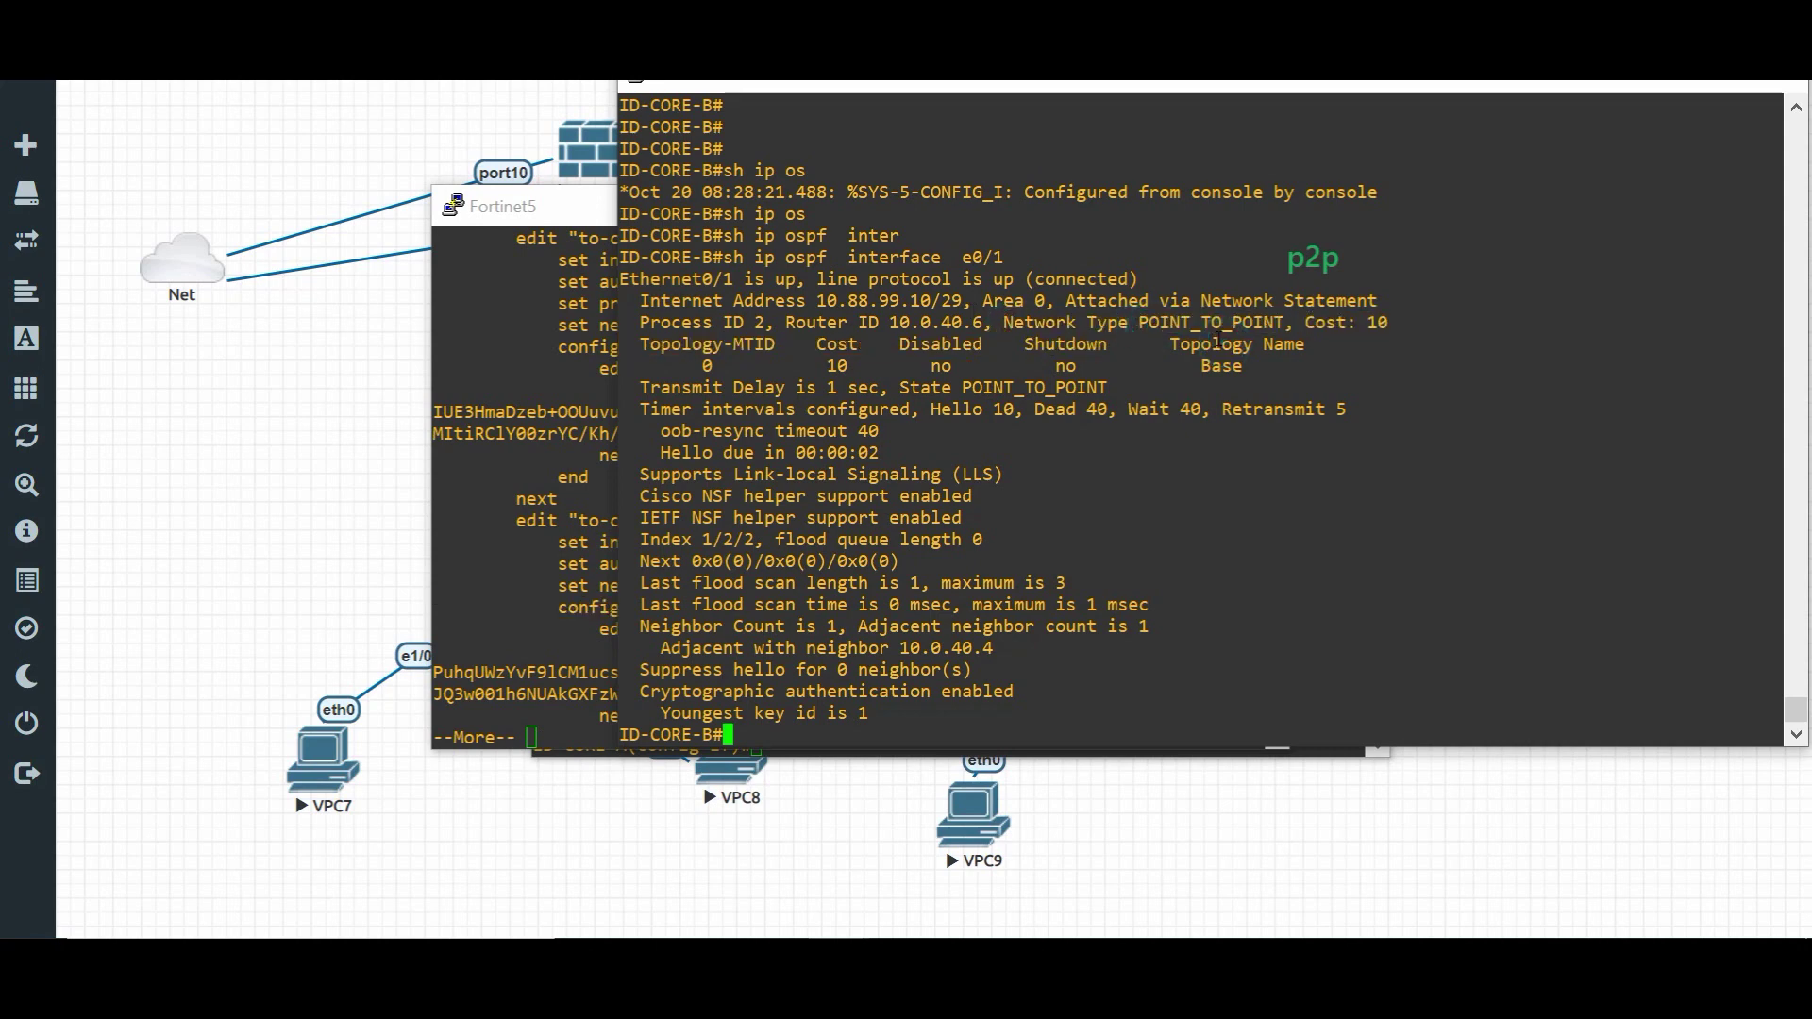
{"action": "key", "text": "Return"}
{"action": "key", "text": "Return"}
{"action": "type", "text": "sh "}
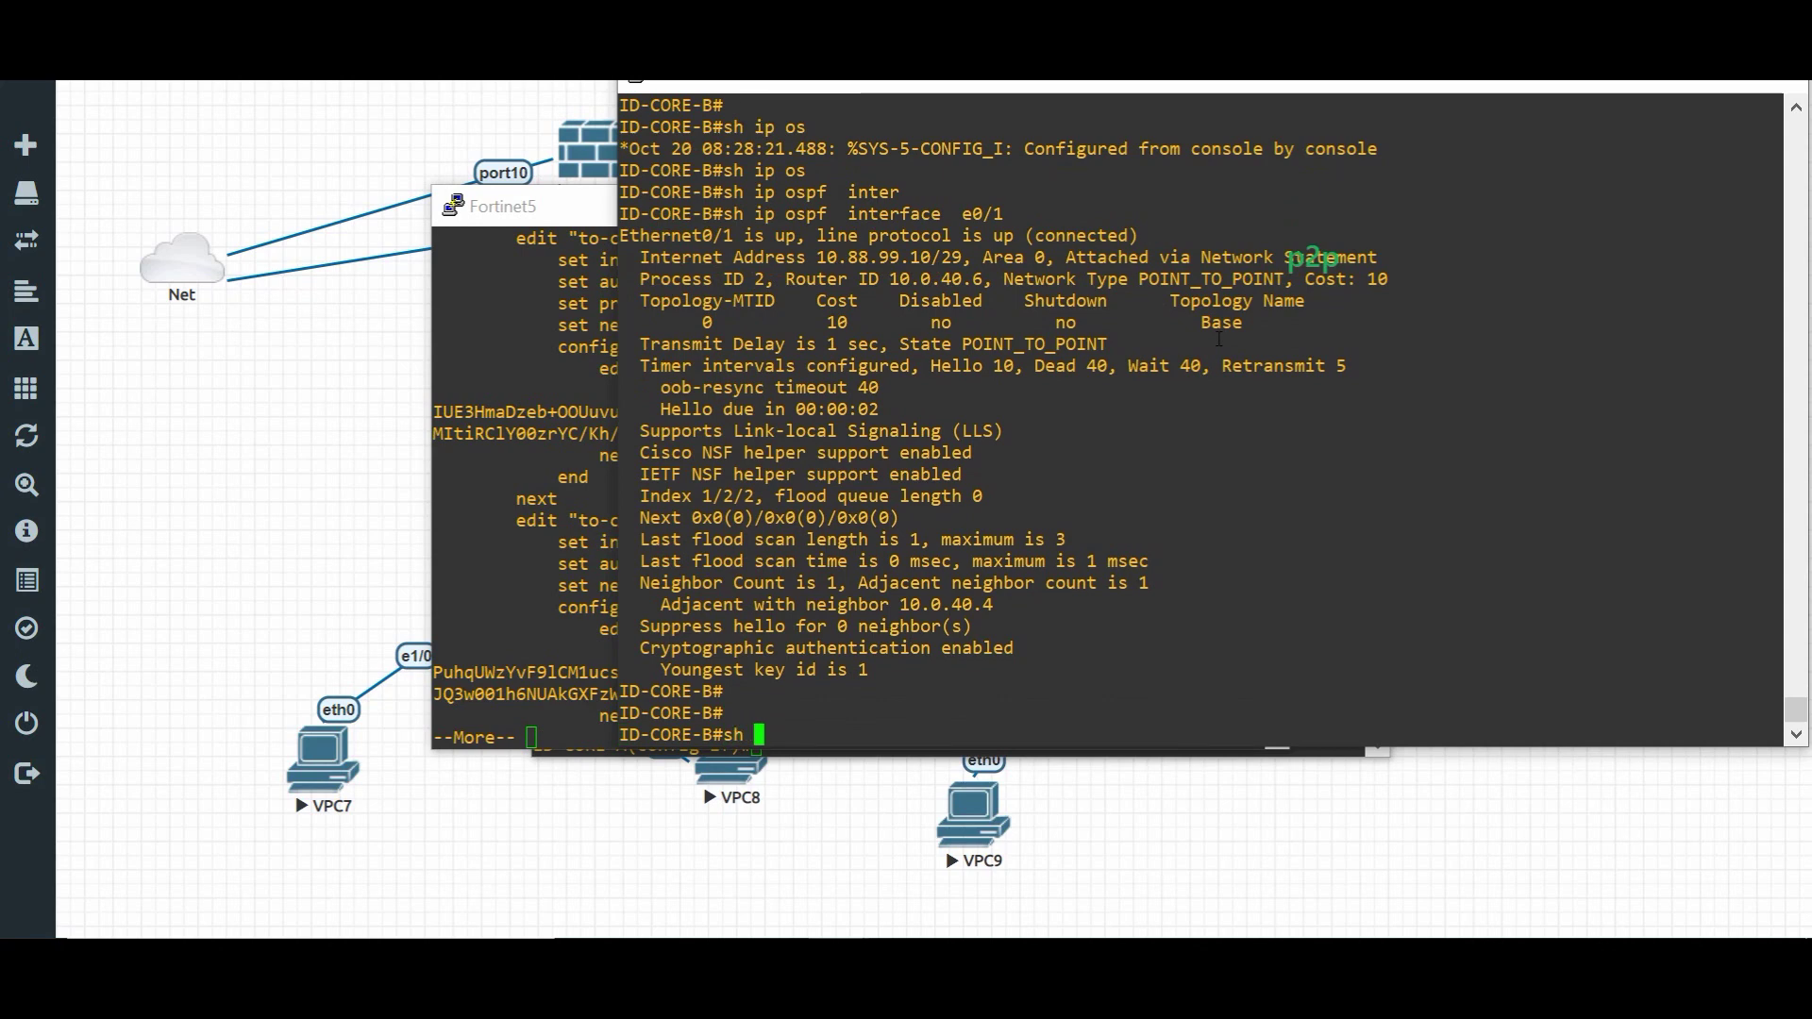
{"action": "type", "text": "ip os"}
{"action": "key", "text": "Tab"}
{"action": "type", "text": "inter"}
{"action": "key", "text": "Tab"}
{"action": "type", "text": "e0/1"}
{"action": "key", "text": "Return"}
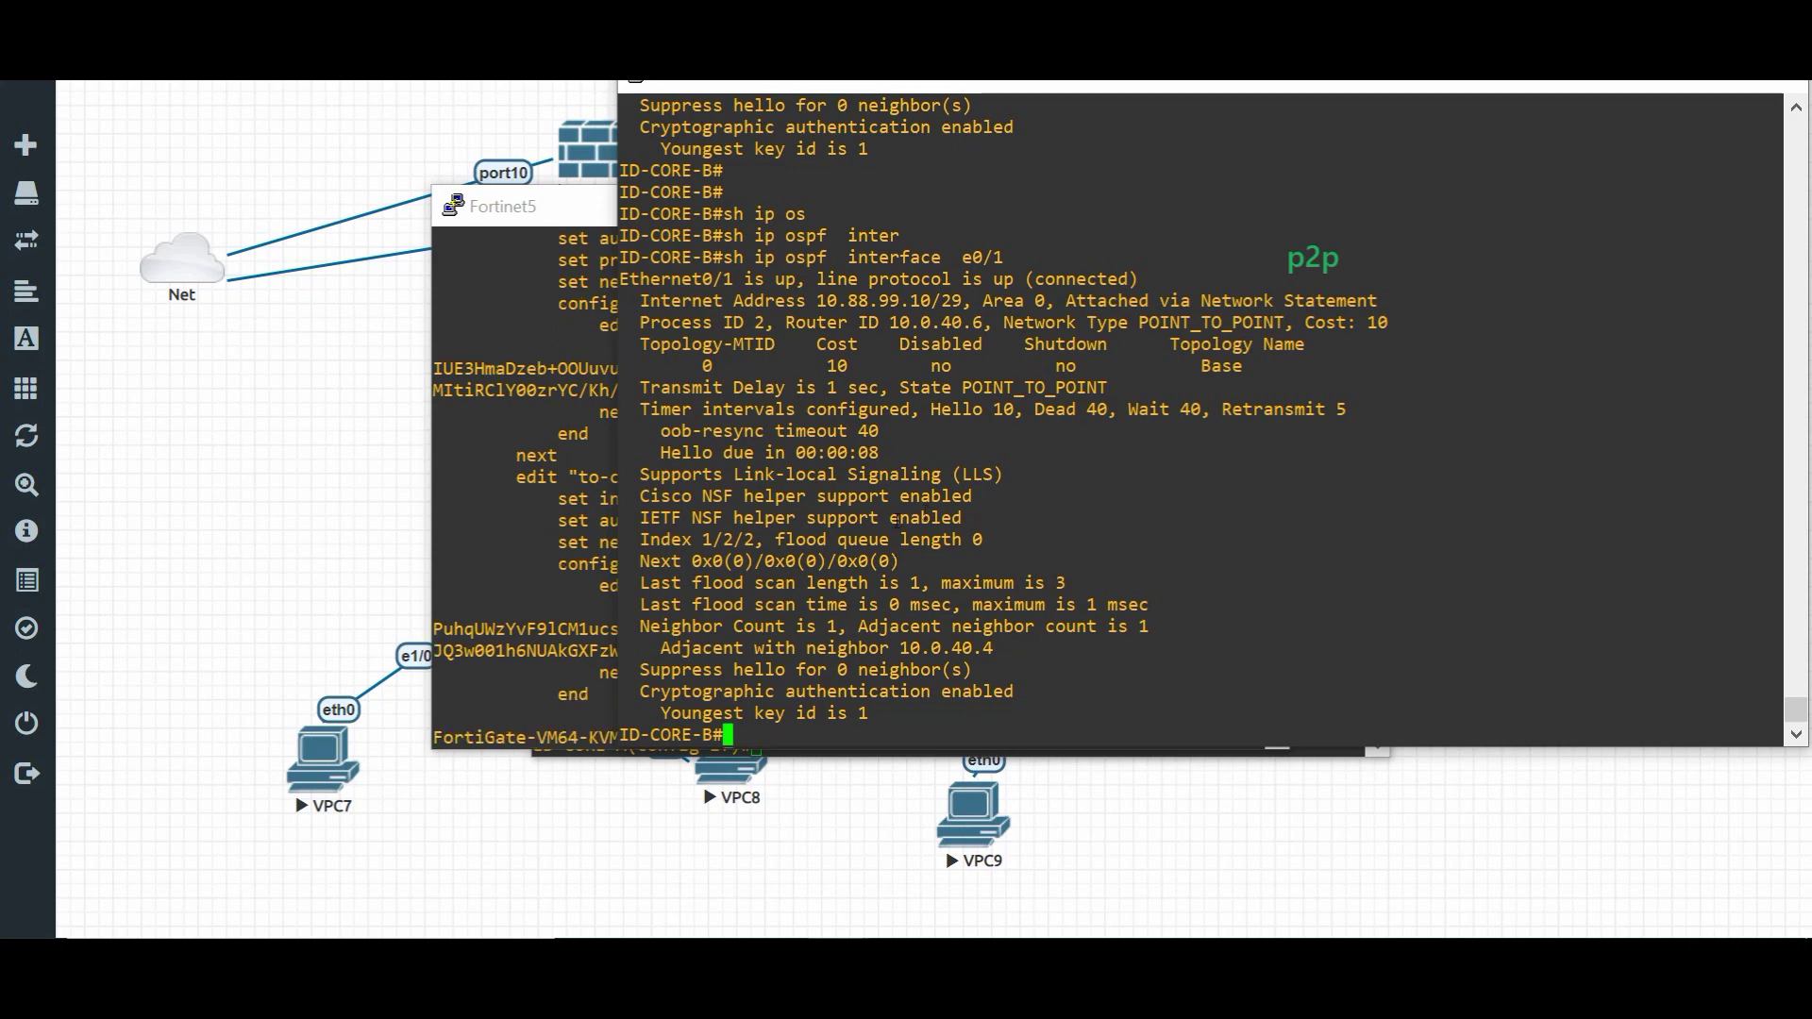
{"action": "key", "text": "Return"}
{"action": "key", "text": "Return"}
{"action": "key", "text": "Return"}
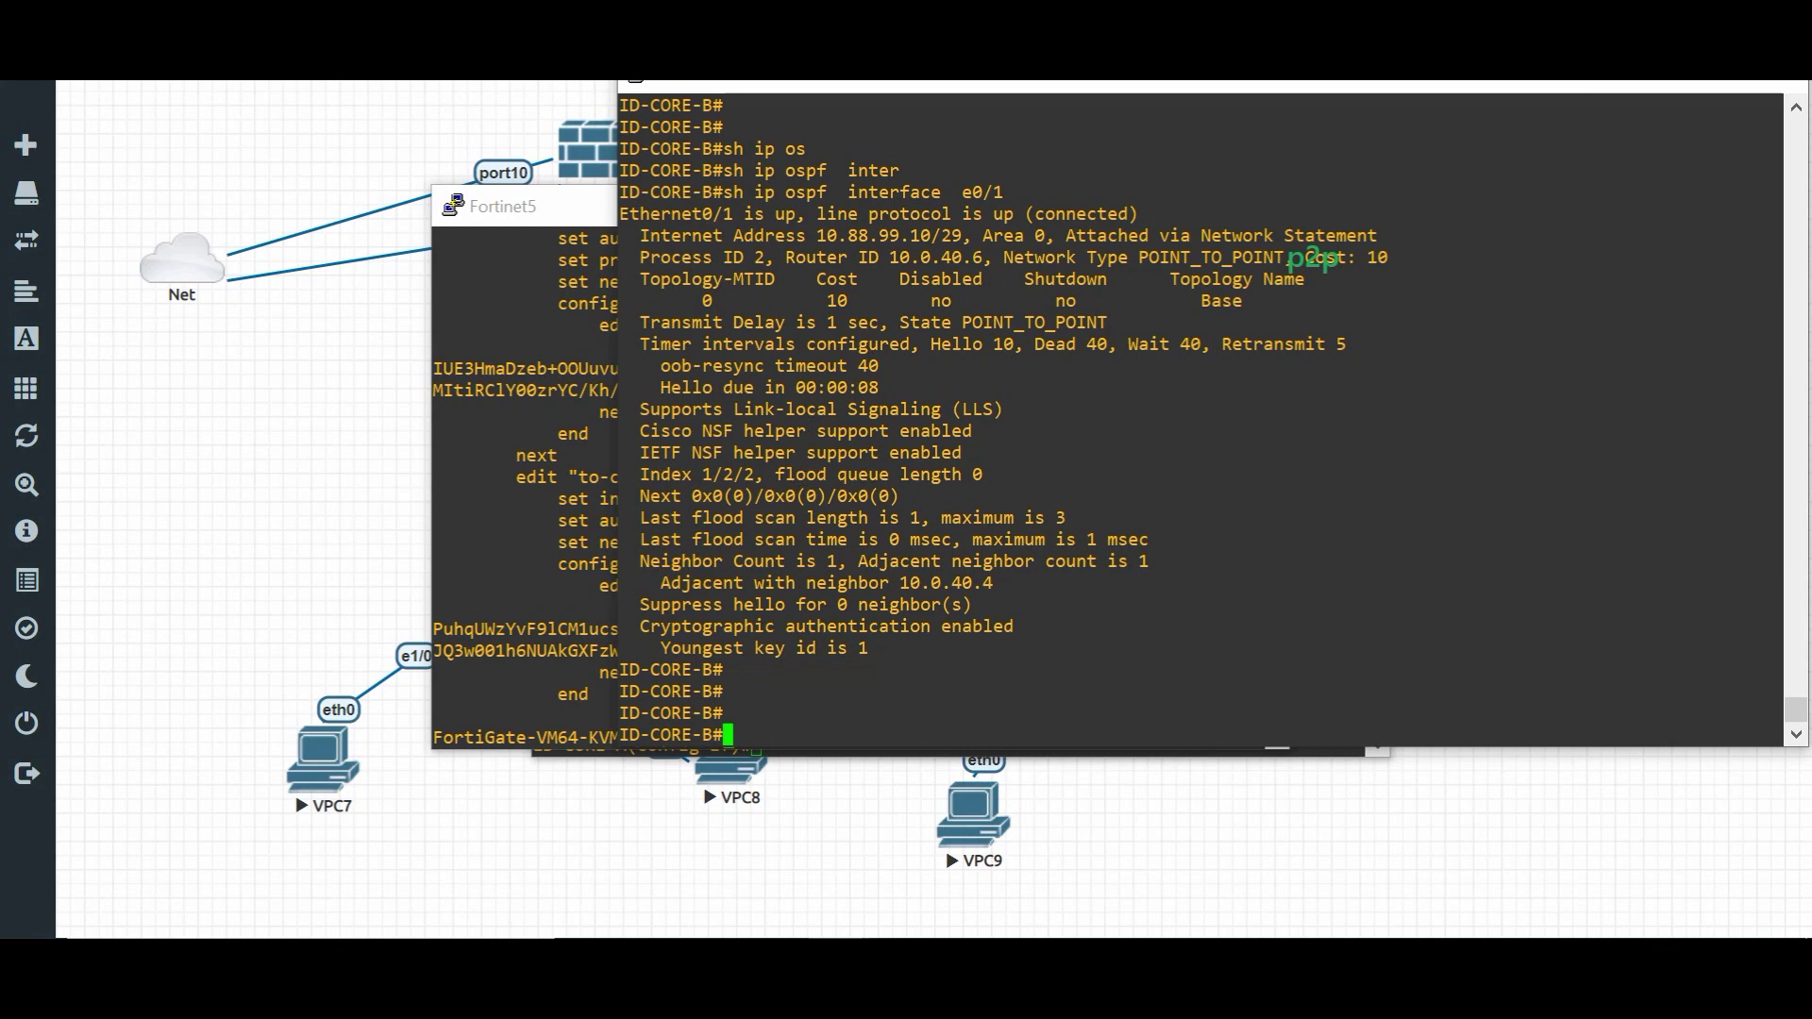
{"action": "key", "text": "Return"}
{"action": "key", "text": "Return"}
{"action": "key", "text": "Return"}
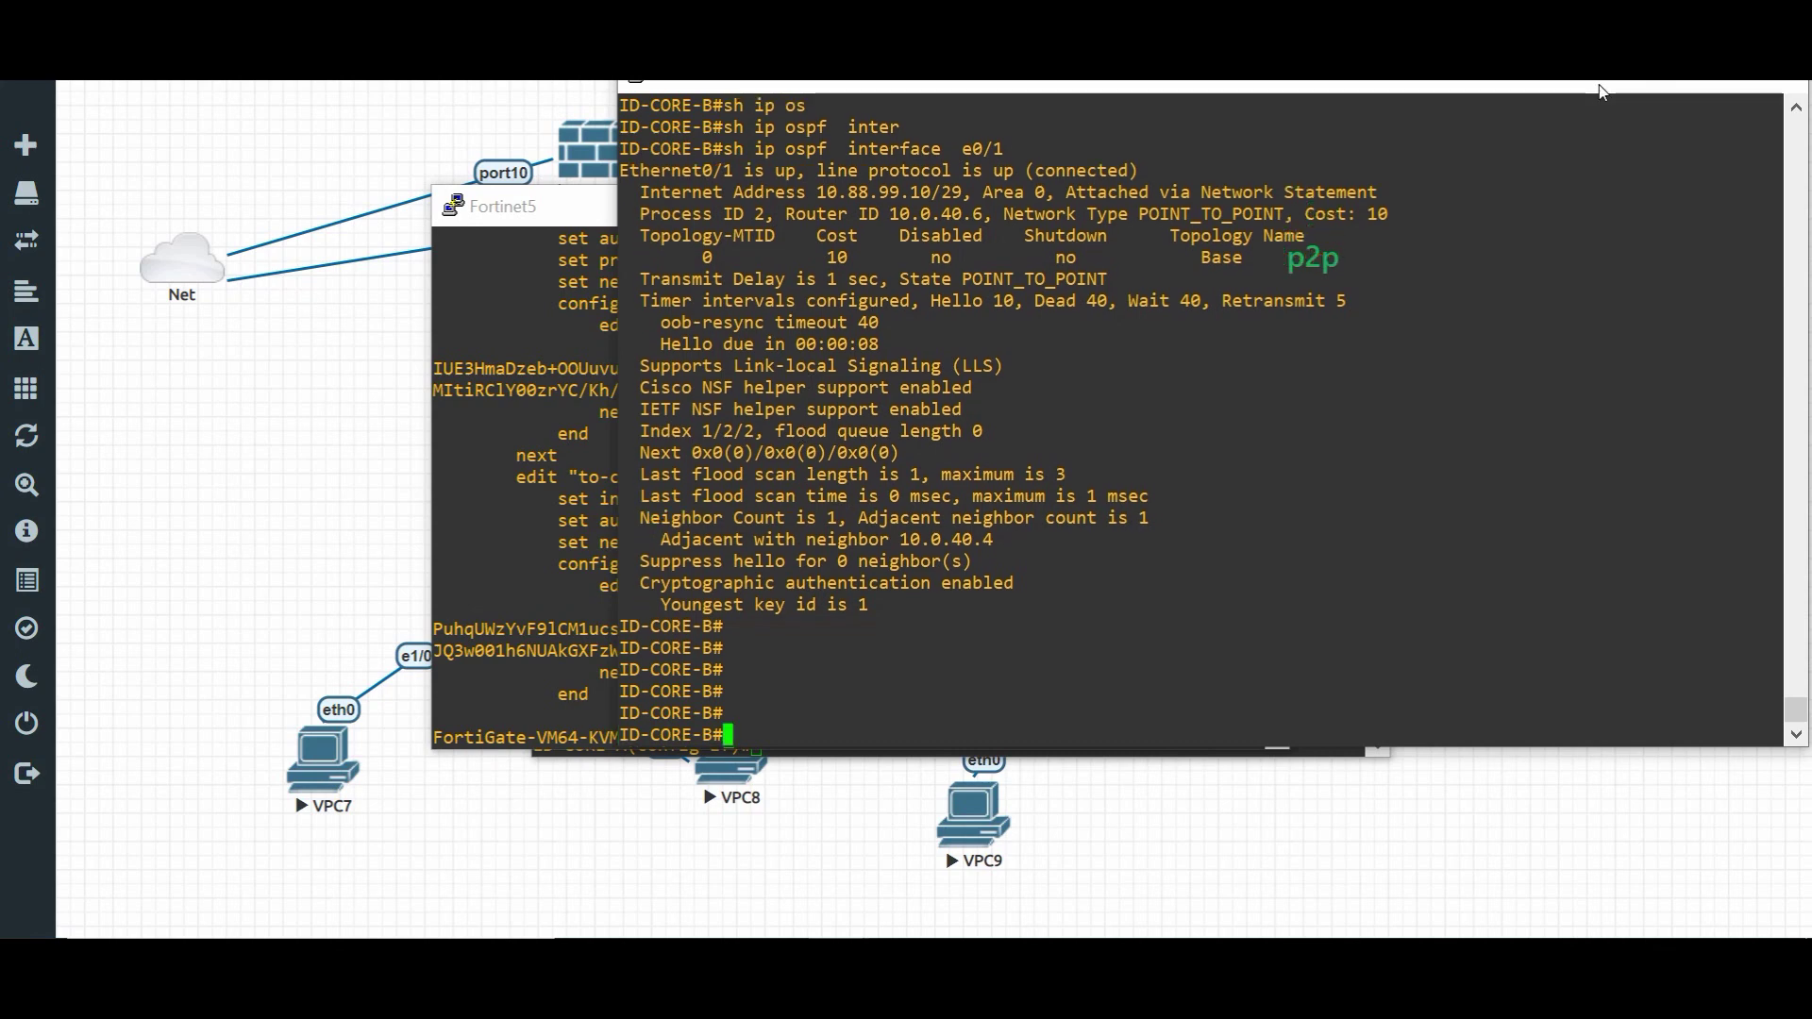
- List ID-CORE-B's OSPF neighbors, then recheck OSPF interface e0/1
{"action": "type", "text": "sh ip os"}
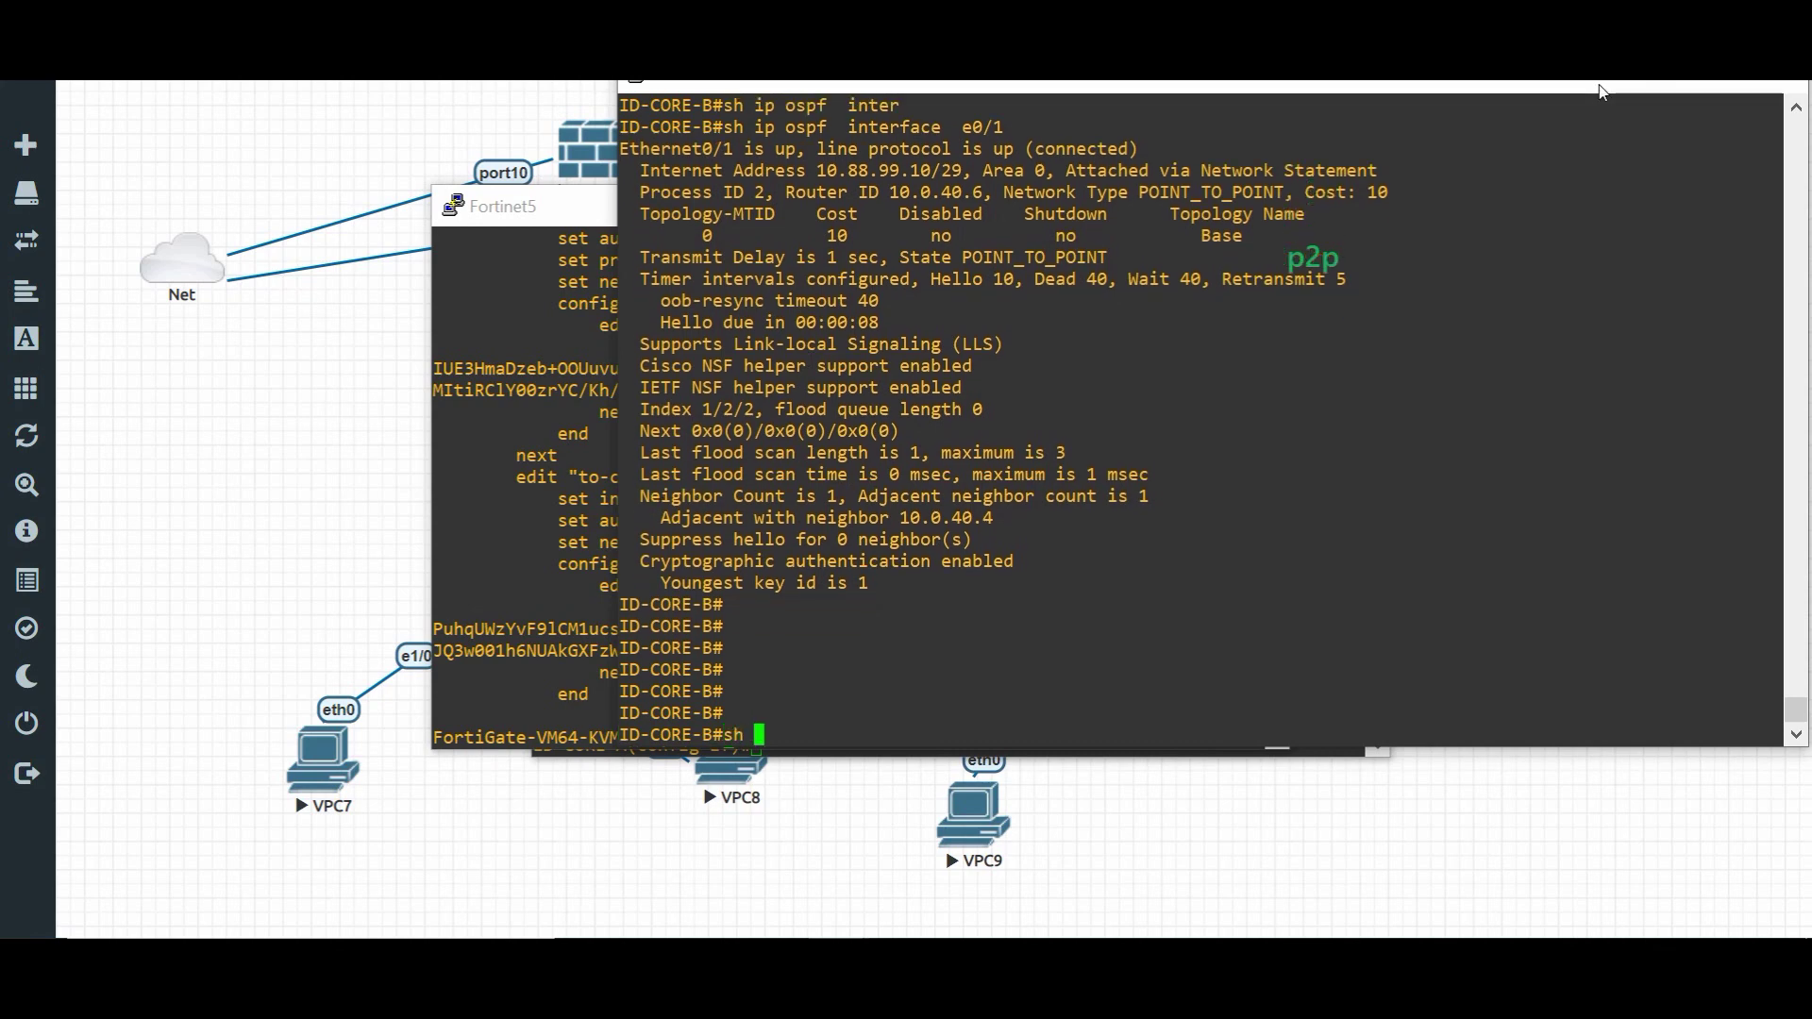
{"action": "key", "text": "Tab"}
{"action": "type", "text": "ne"}
{"action": "key", "text": "Tab"}
{"action": "key", "text": "Return"}
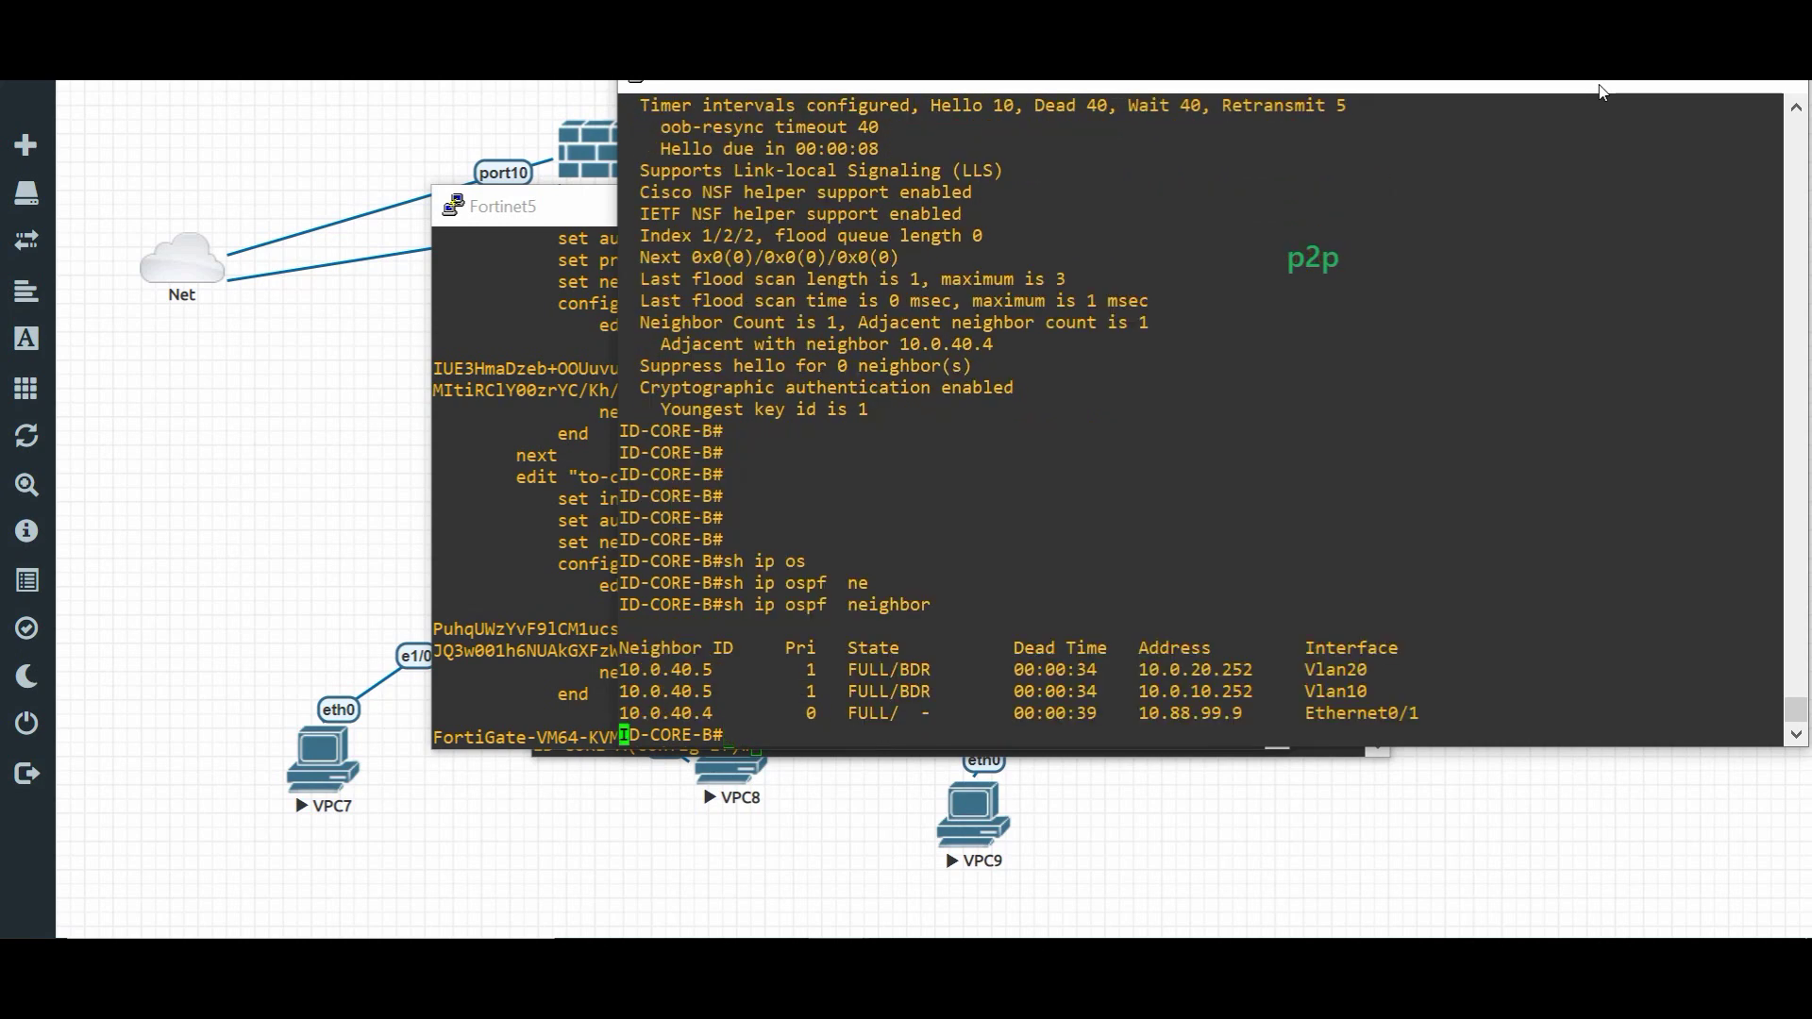
{"action": "key", "text": "Return"}
{"action": "key", "text": "Return"}
{"action": "key", "text": "Return"}
{"action": "key", "text": "Return"}
{"action": "type", "text": "sh ip os"}
{"action": "key", "text": "Tab"}
{"action": "type", "text": "in"}
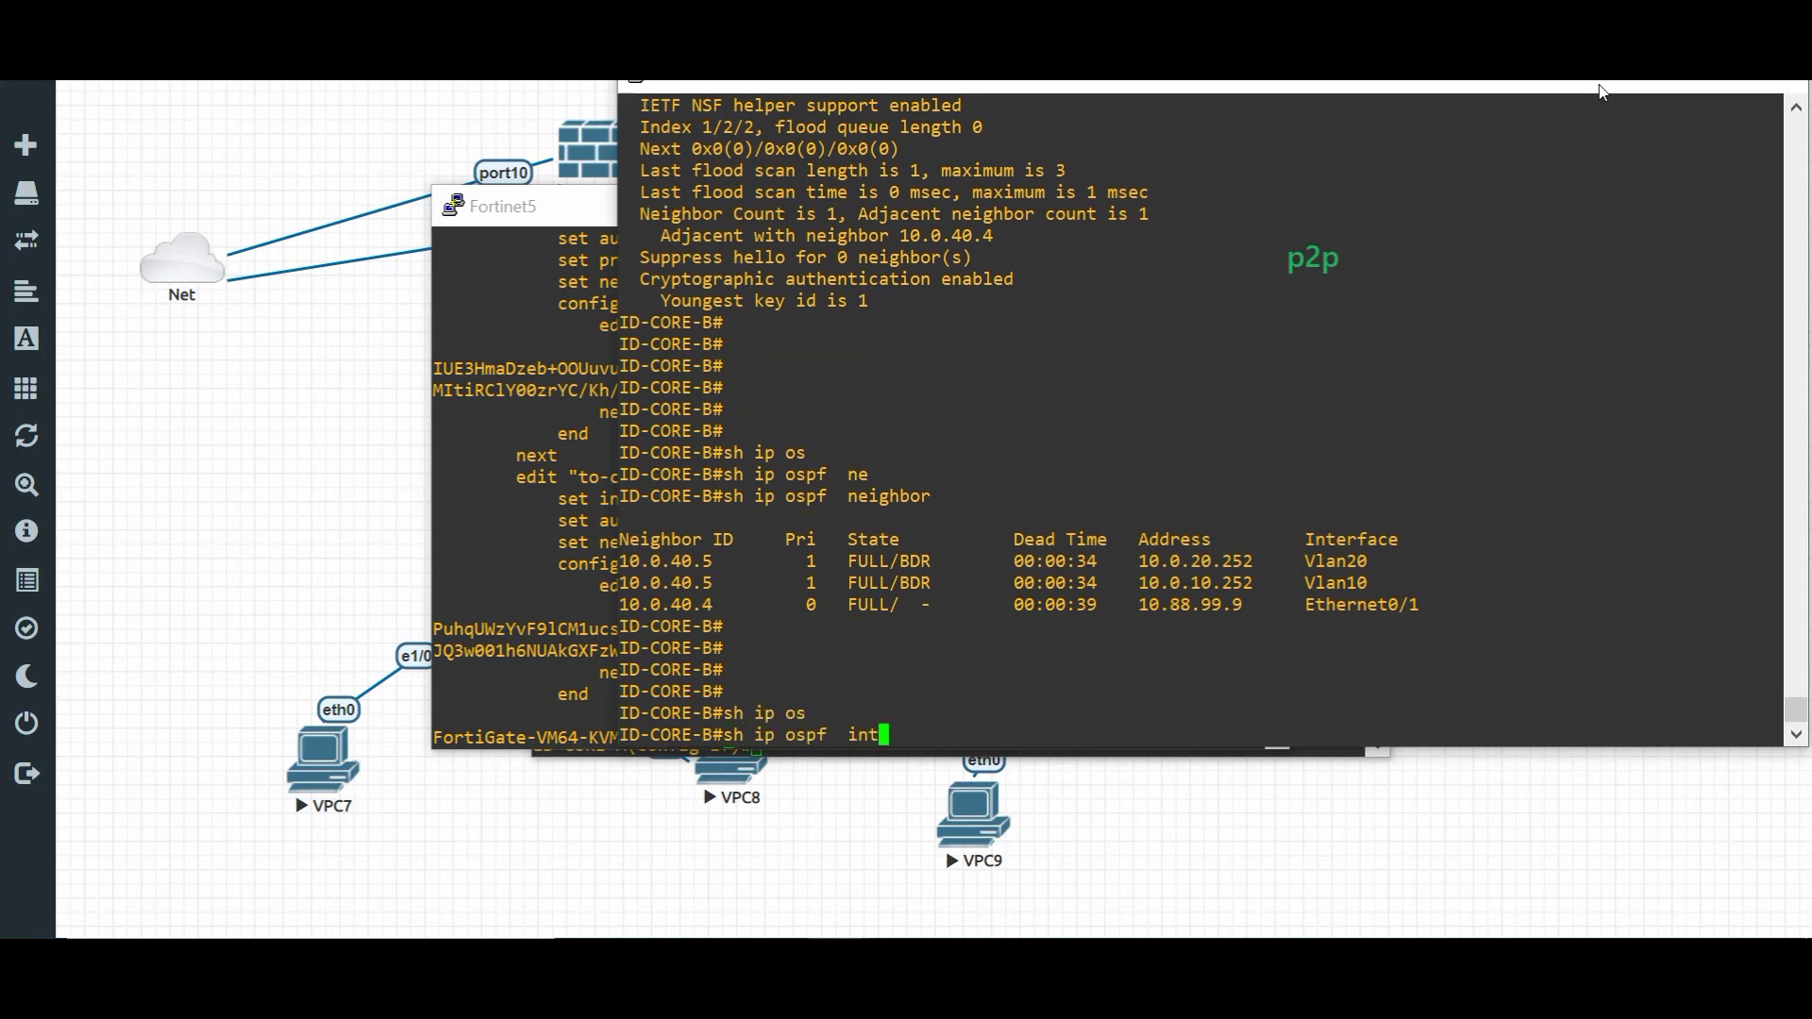
{"action": "type", "text": "ter"}
{"action": "key", "text": "Tab"}
{"action": "type", "text": "e0/1"}
{"action": "key", "text": "Return"}
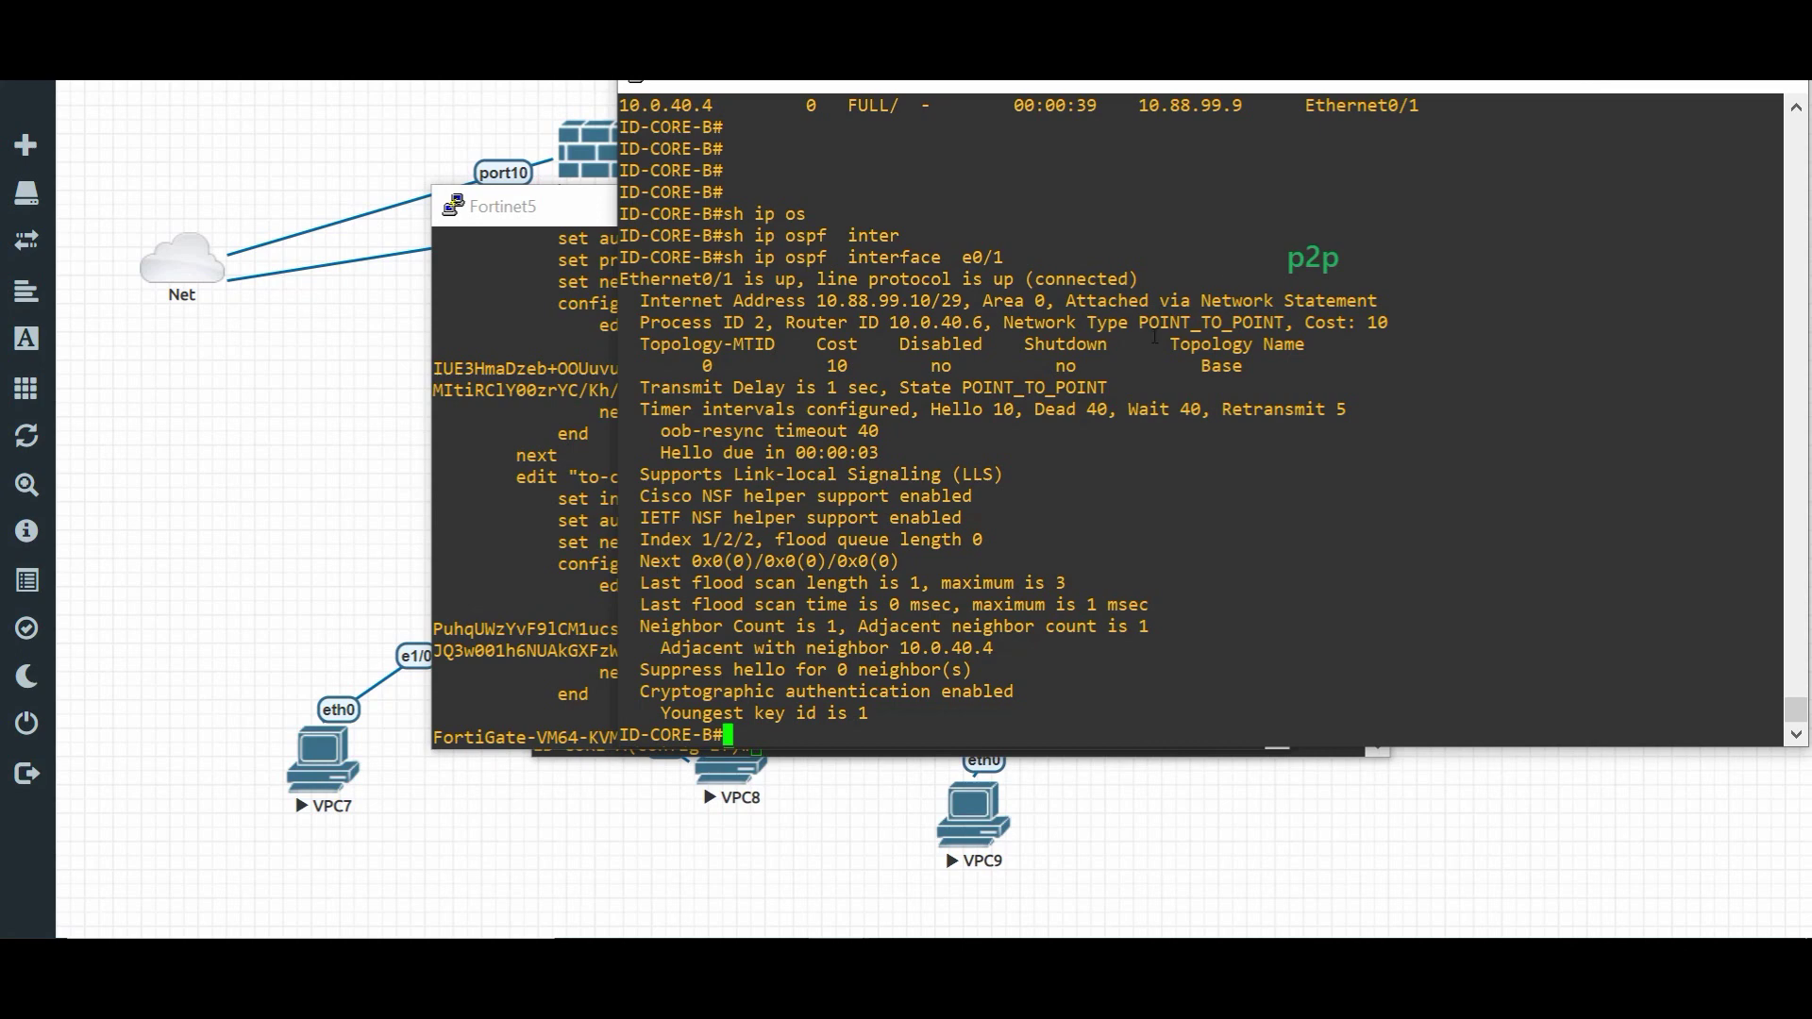
{"action": "key", "text": "Return"}
{"action": "key", "text": "Return"}
{"action": "key", "text": "Return"}
{"action": "key", "text": "Return"}
{"action": "key", "text": "Return"}
{"action": "key", "text": "Return"}
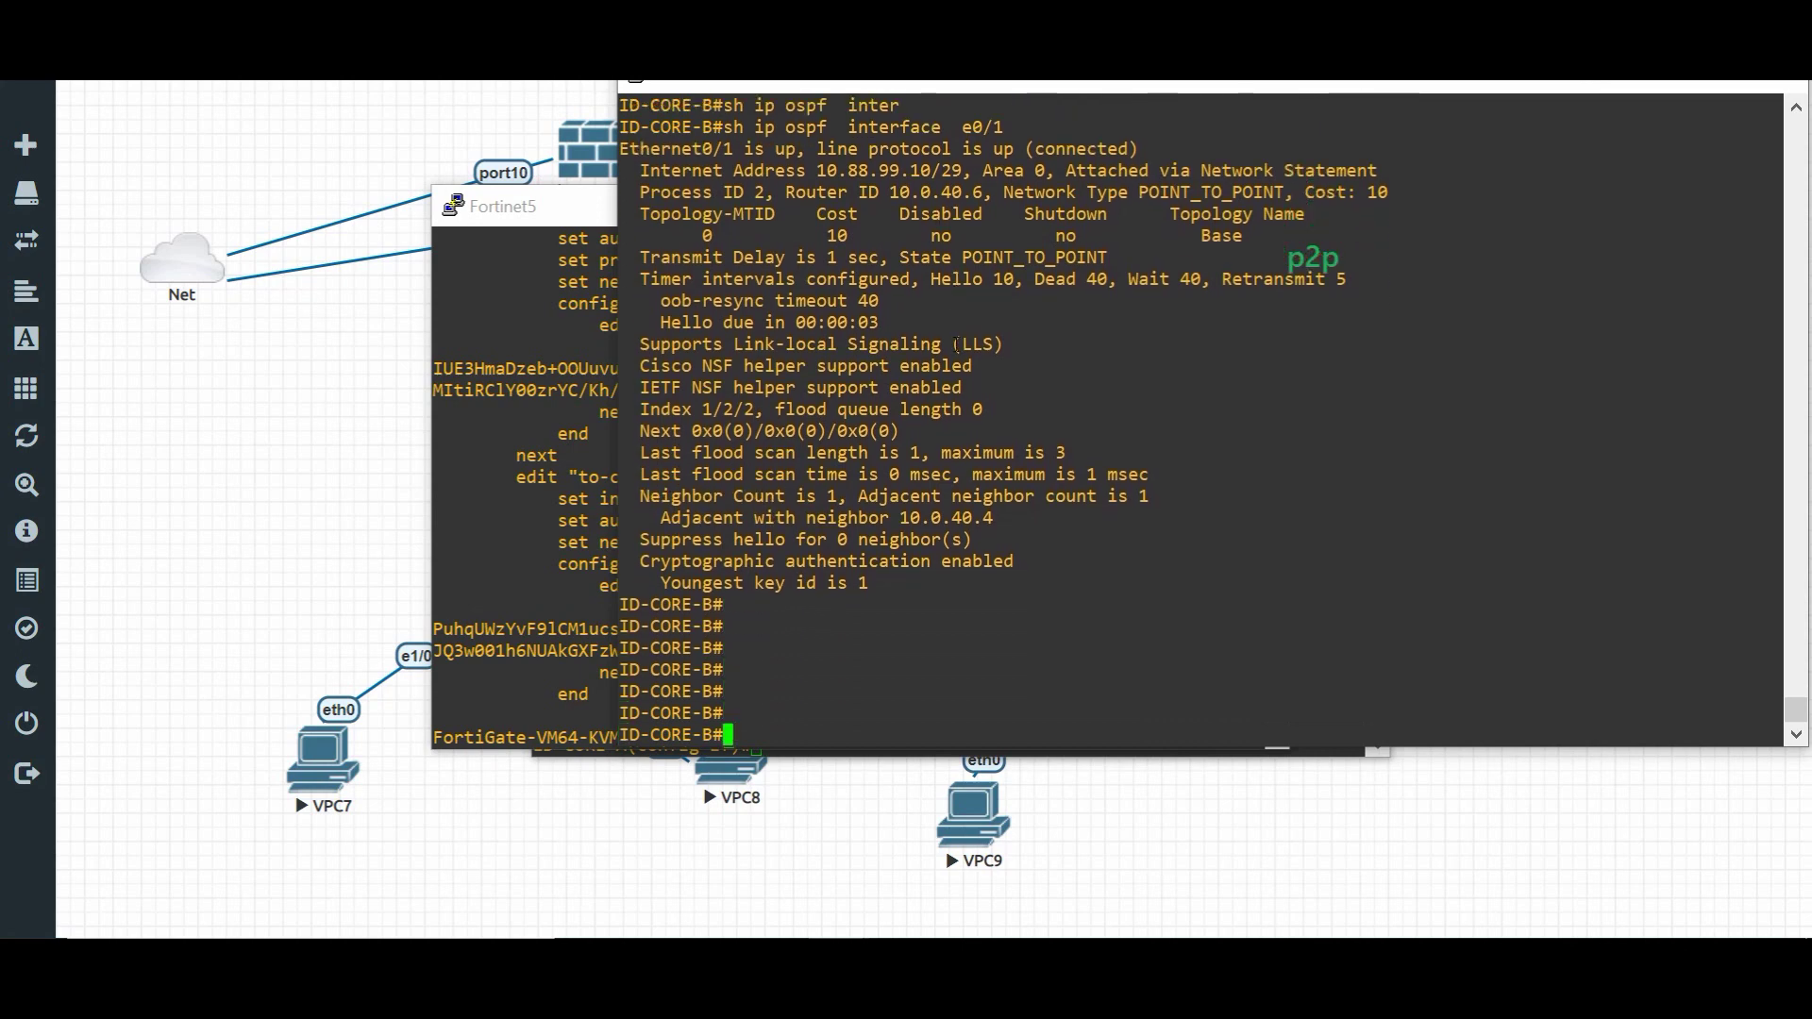
- Display ID-CORE-B's OSPF link-state database with 'show ip ospf database'
{"action": "type", "text": "sh ip os"}
{"action": "key", "text": "Tab"}
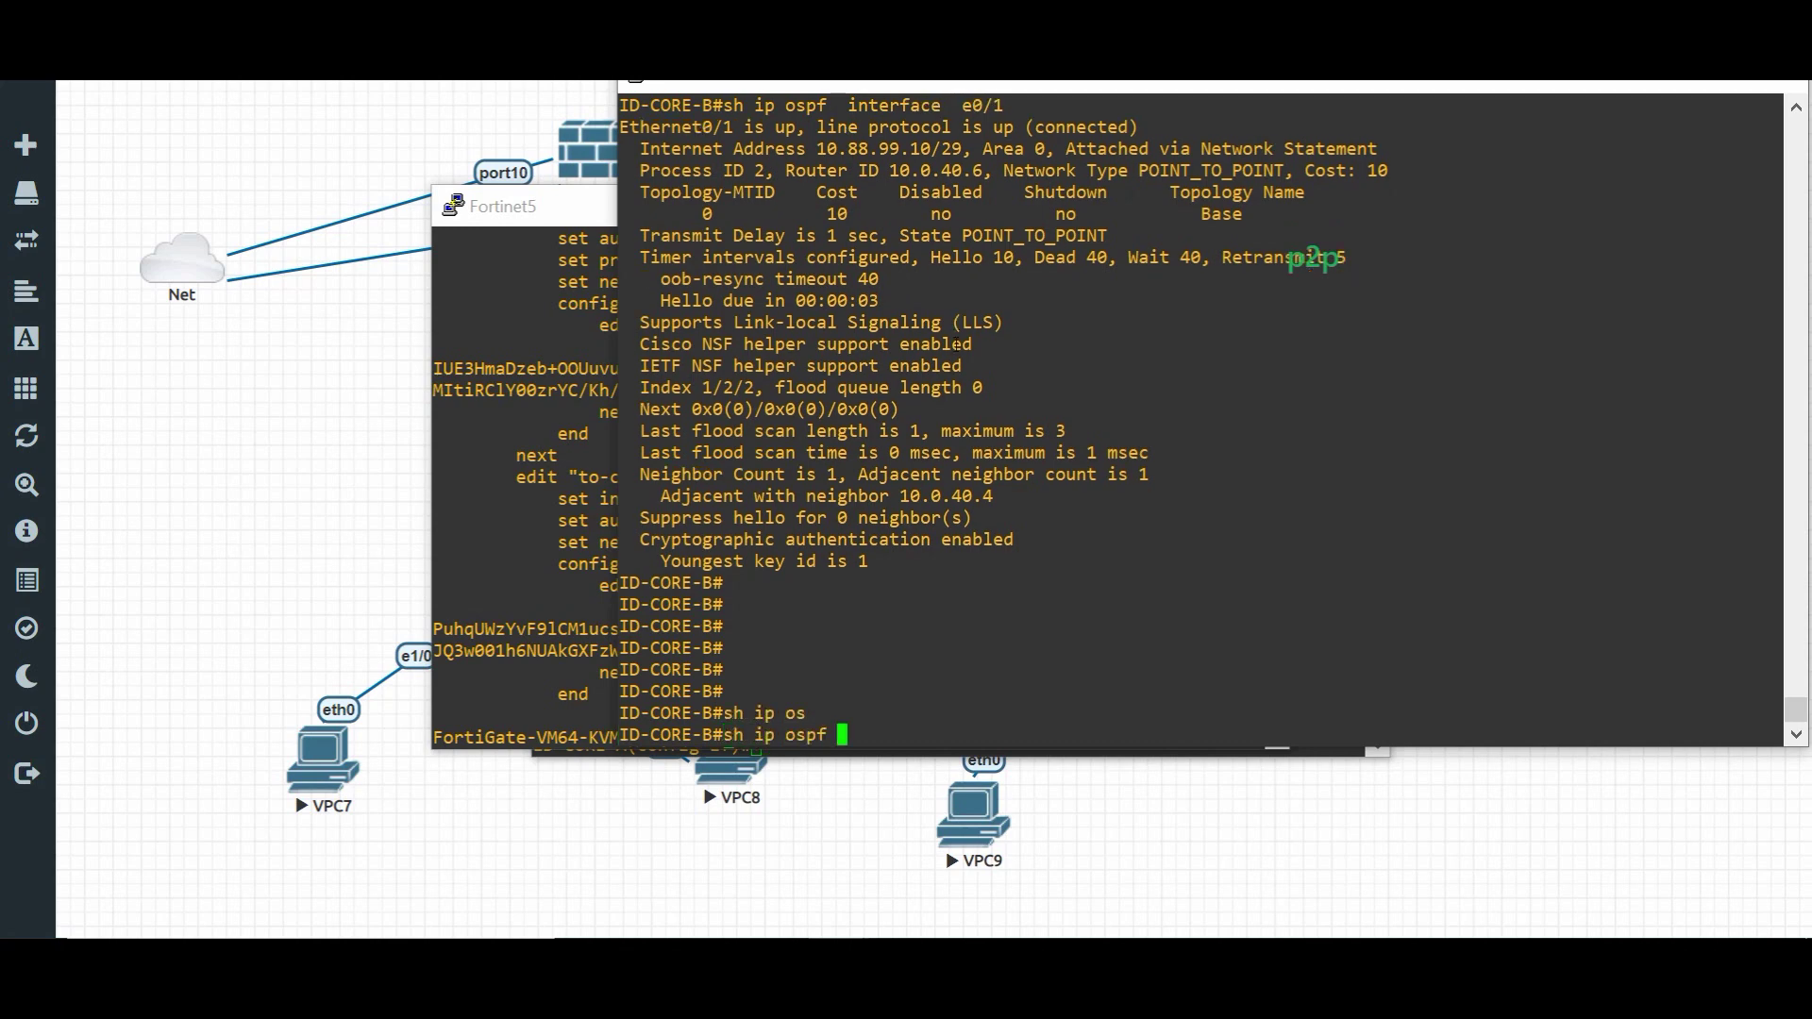
{"action": "type", "text": "d"}
{"action": "key", "text": "Tab"}
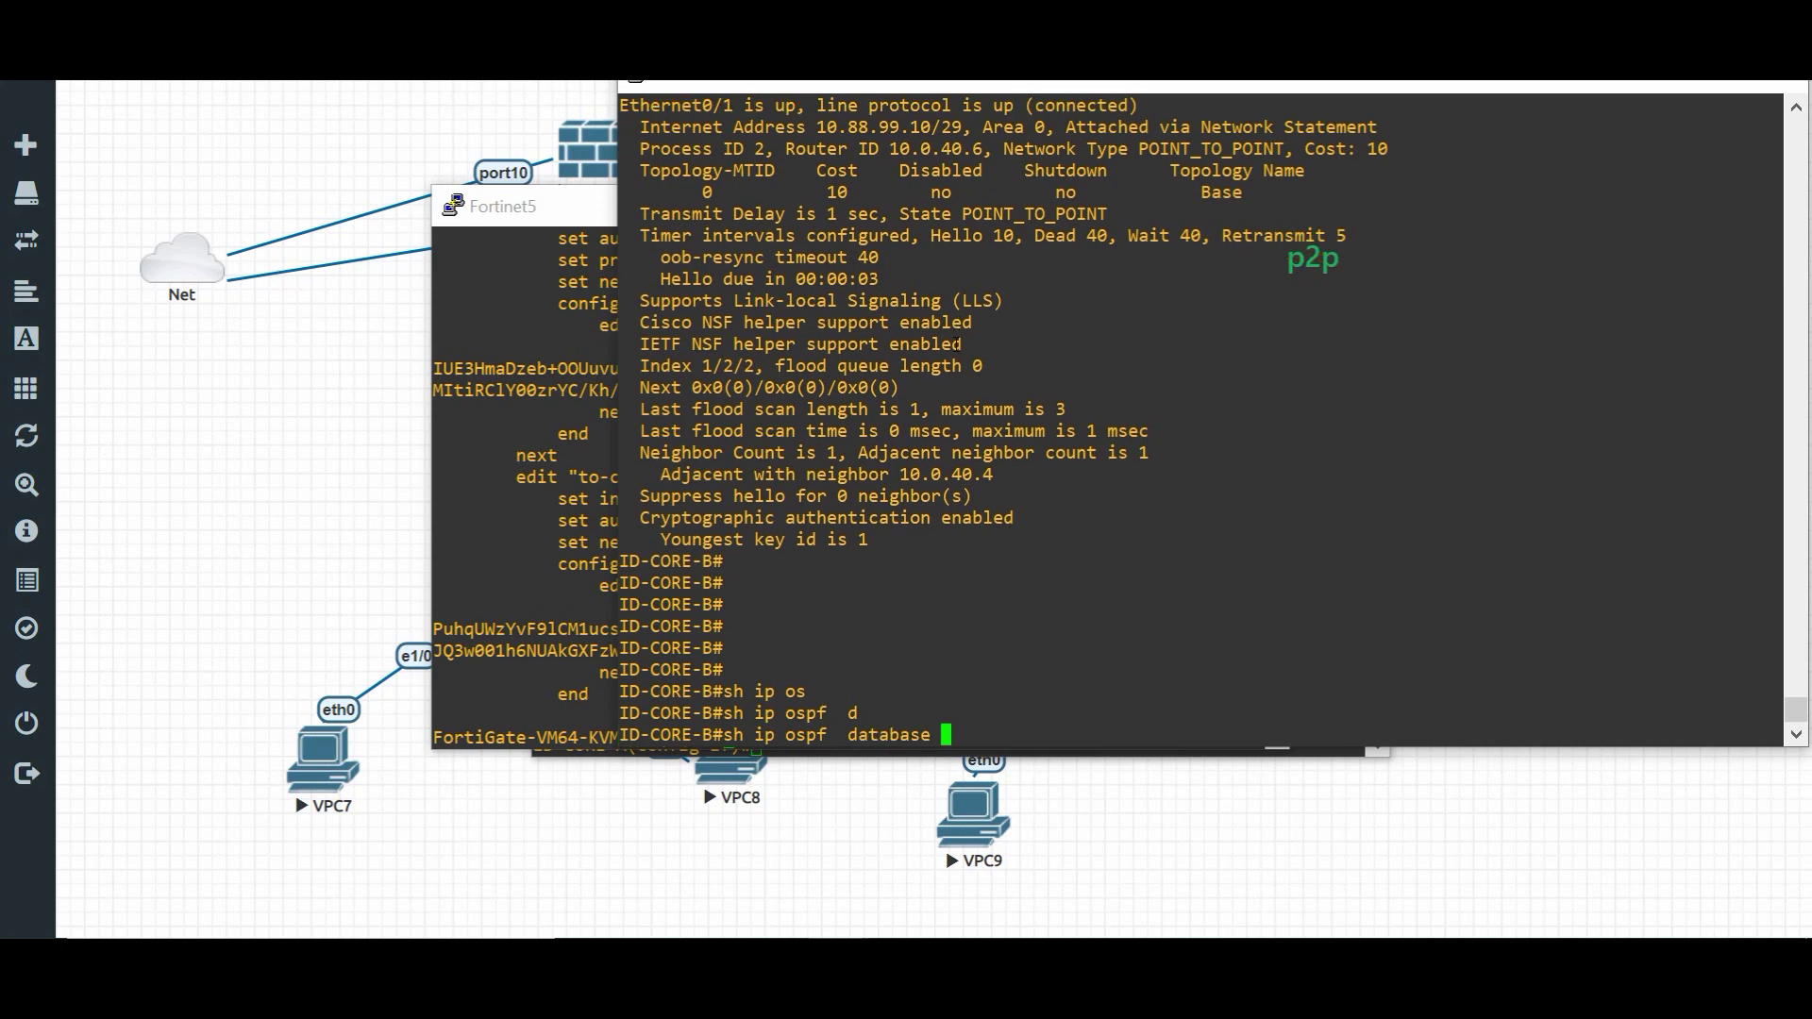
{"action": "key", "text": "Return"}
{"action": "key", "text": "Return"}
{"action": "key", "text": "Return"}
{"action": "key", "text": "Return"}
{"action": "key", "text": "Return"}
{"action": "key", "text": "Return"}
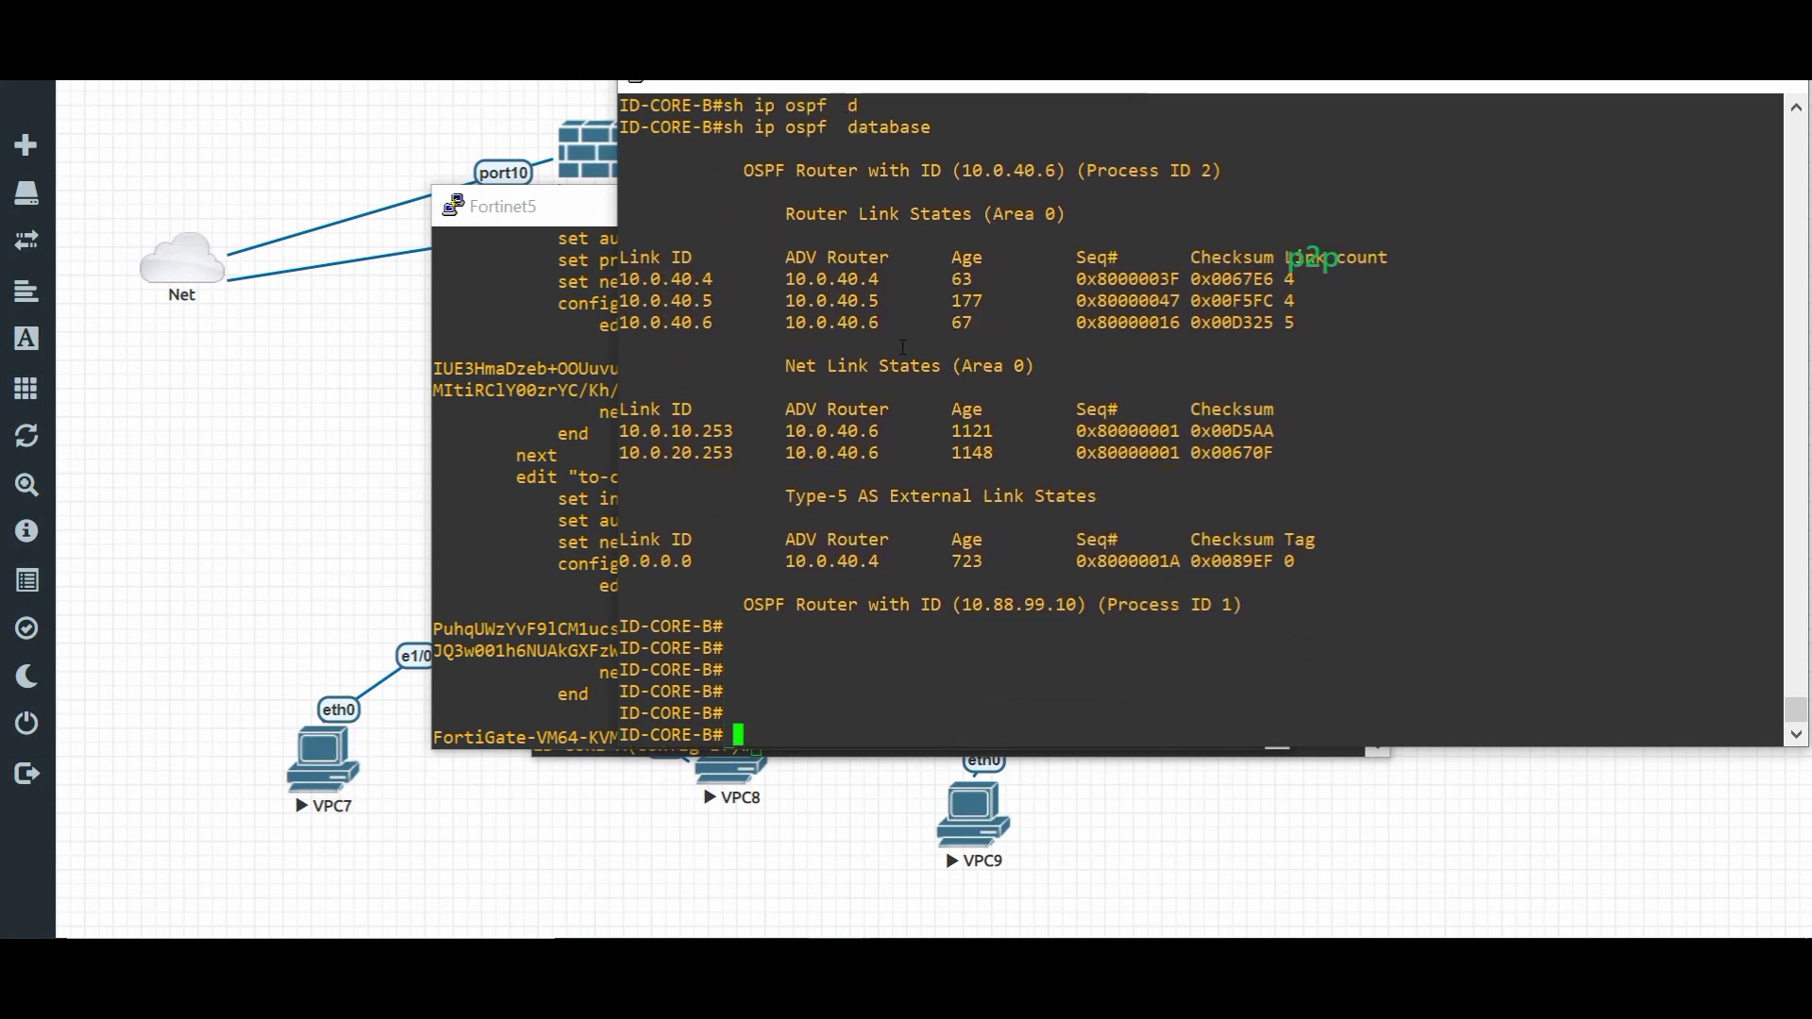
{"action": "key", "text": "Return"}
{"action": "key", "text": "Return"}
{"action": "key", "text": "Return"}
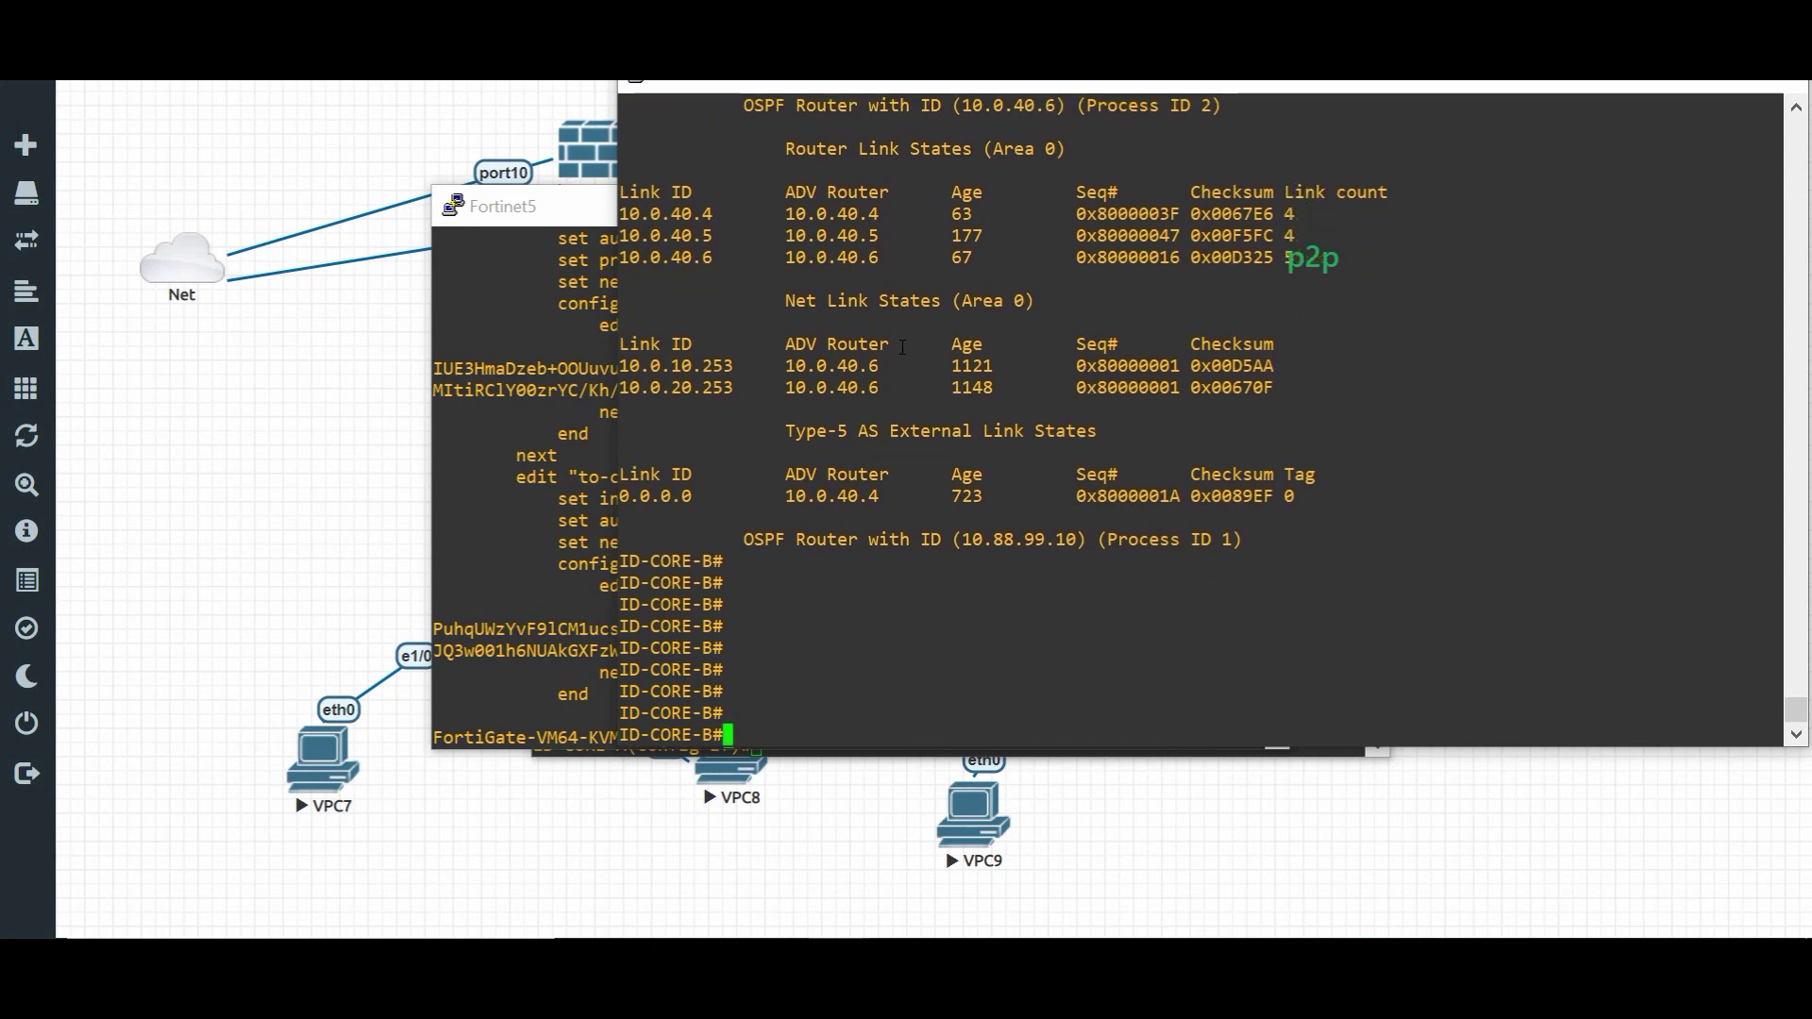
{"action": "type", "text": "d"}
- On the R2 console for ID-CORE-A, exit configuration mode and list OSPF neighbors
{"action": "left_click_drag", "start_coordinate": [547, 367], "coordinate": [540, 367]}
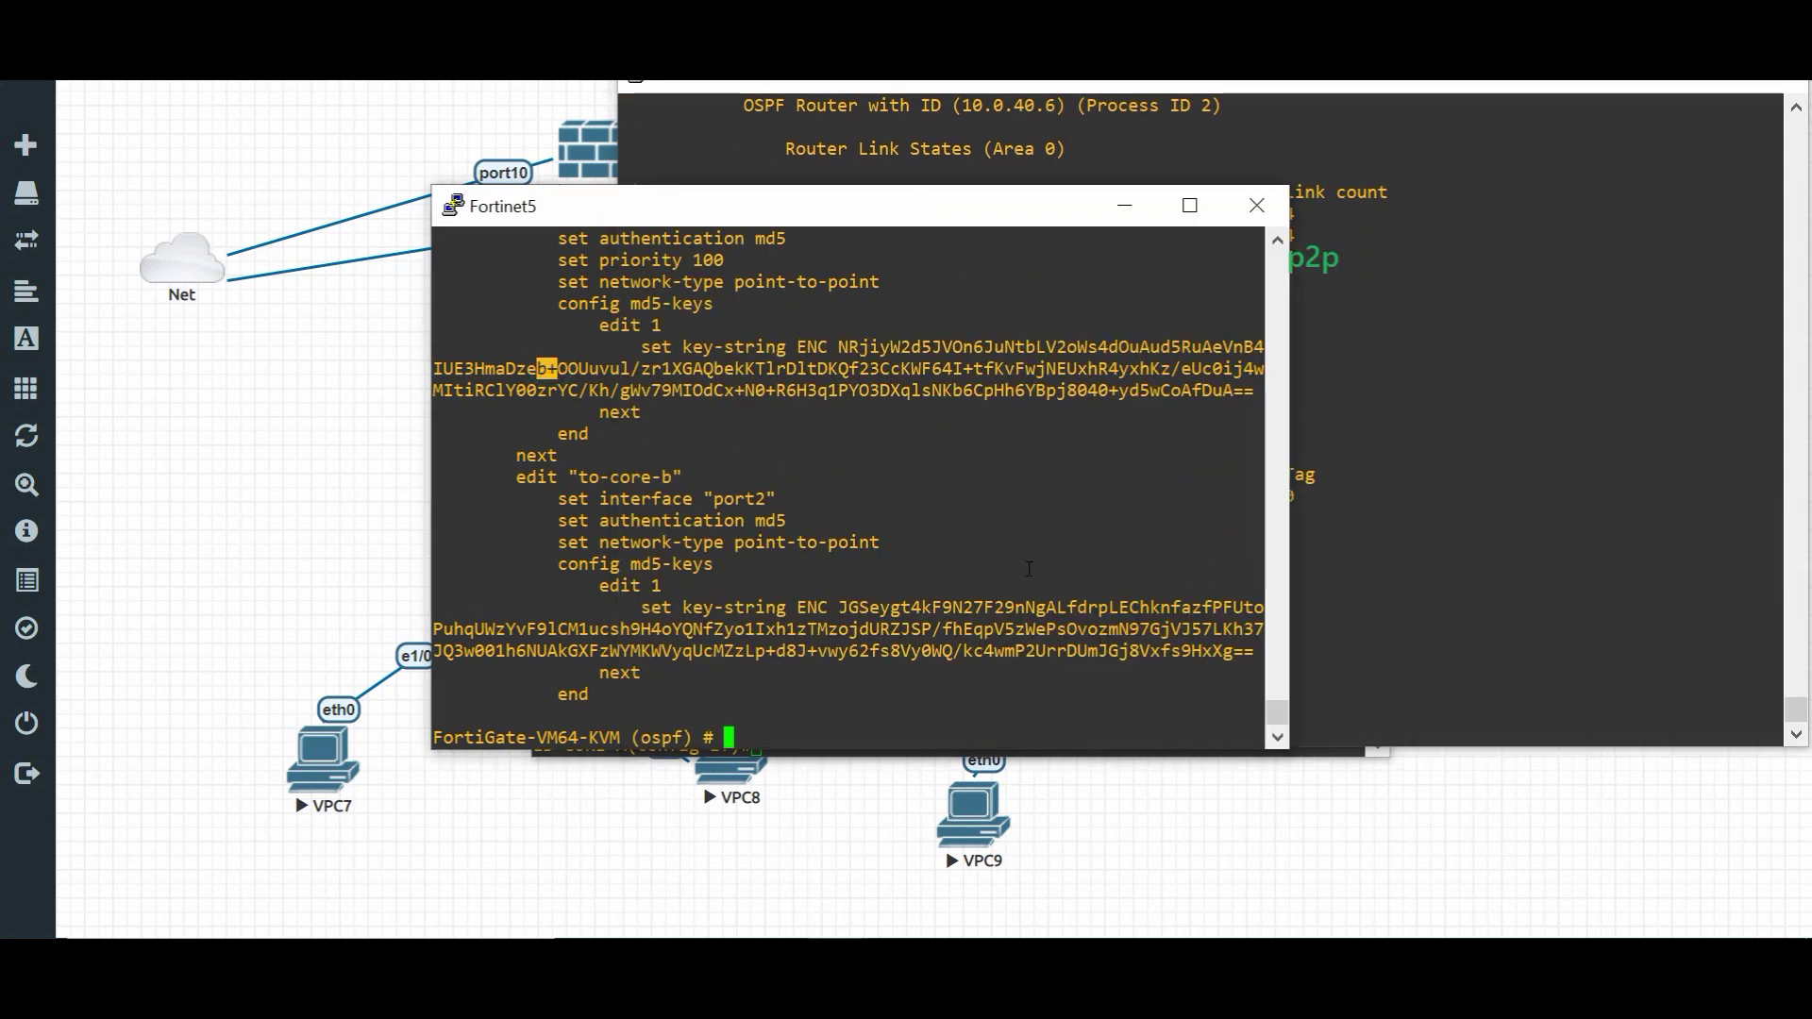
{"action": "left_click", "coordinate": [840, 981]}
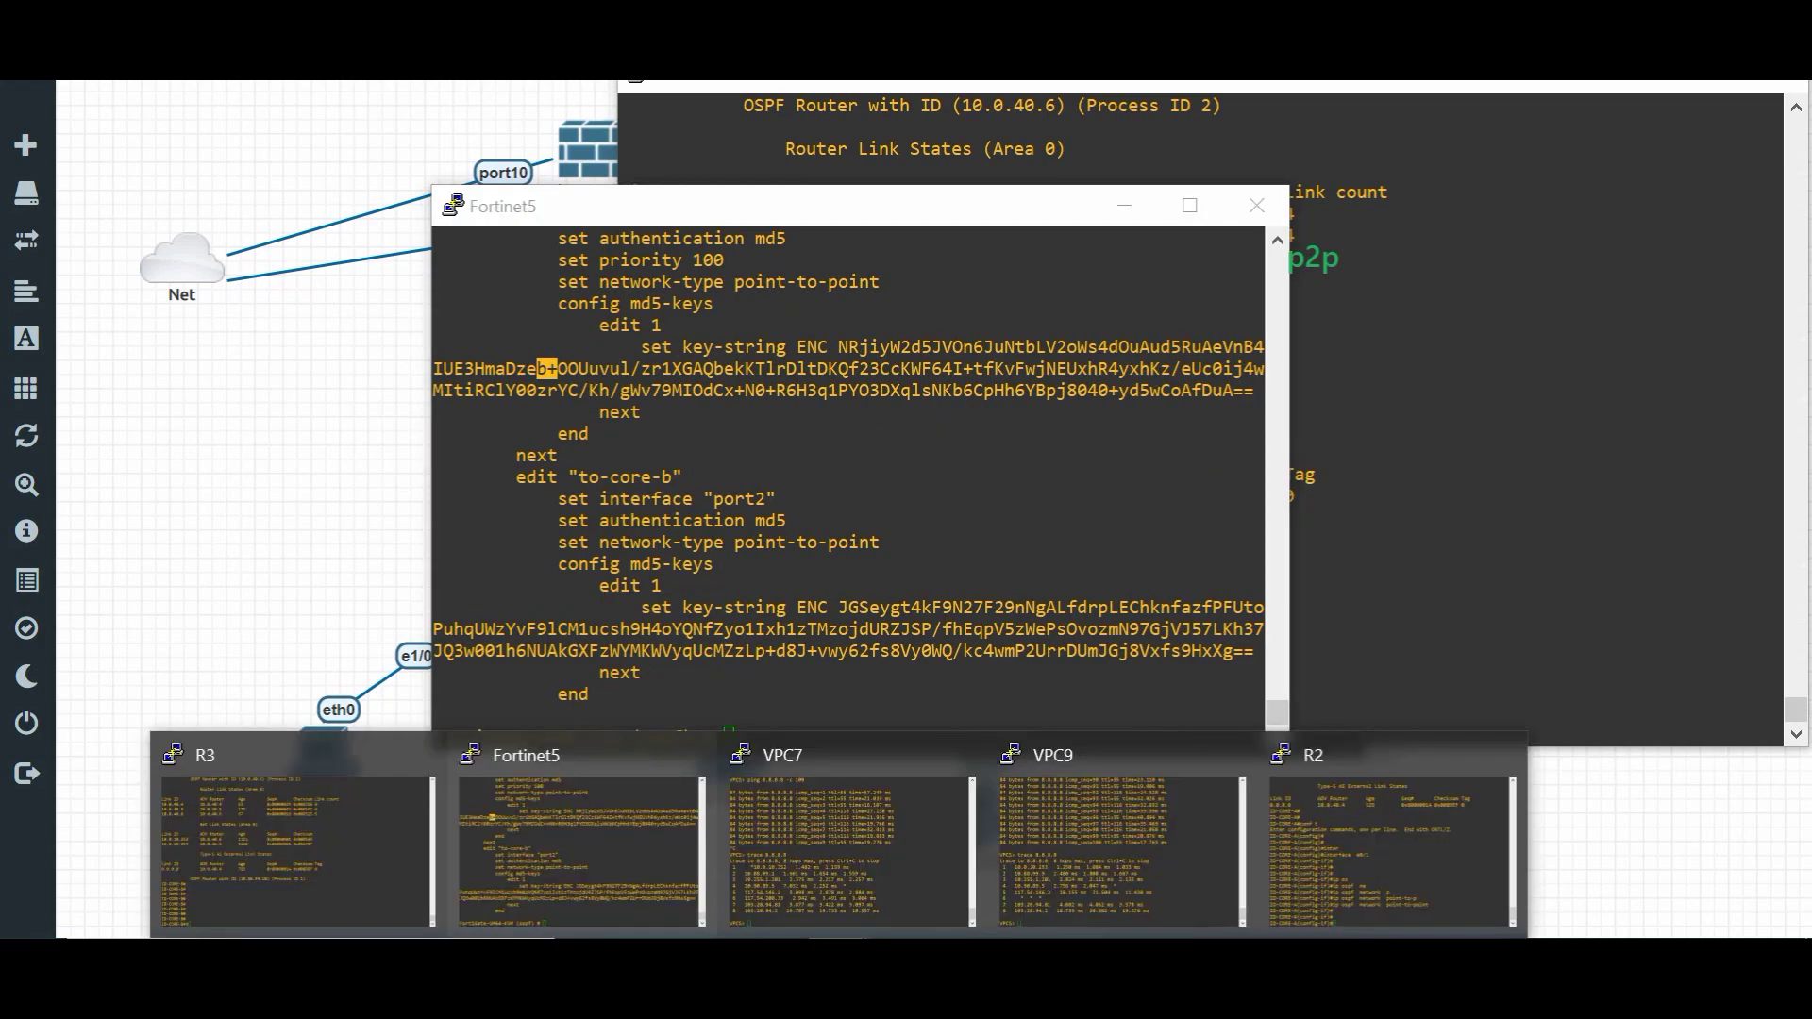
{"action": "left_click", "coordinate": [1387, 795]}
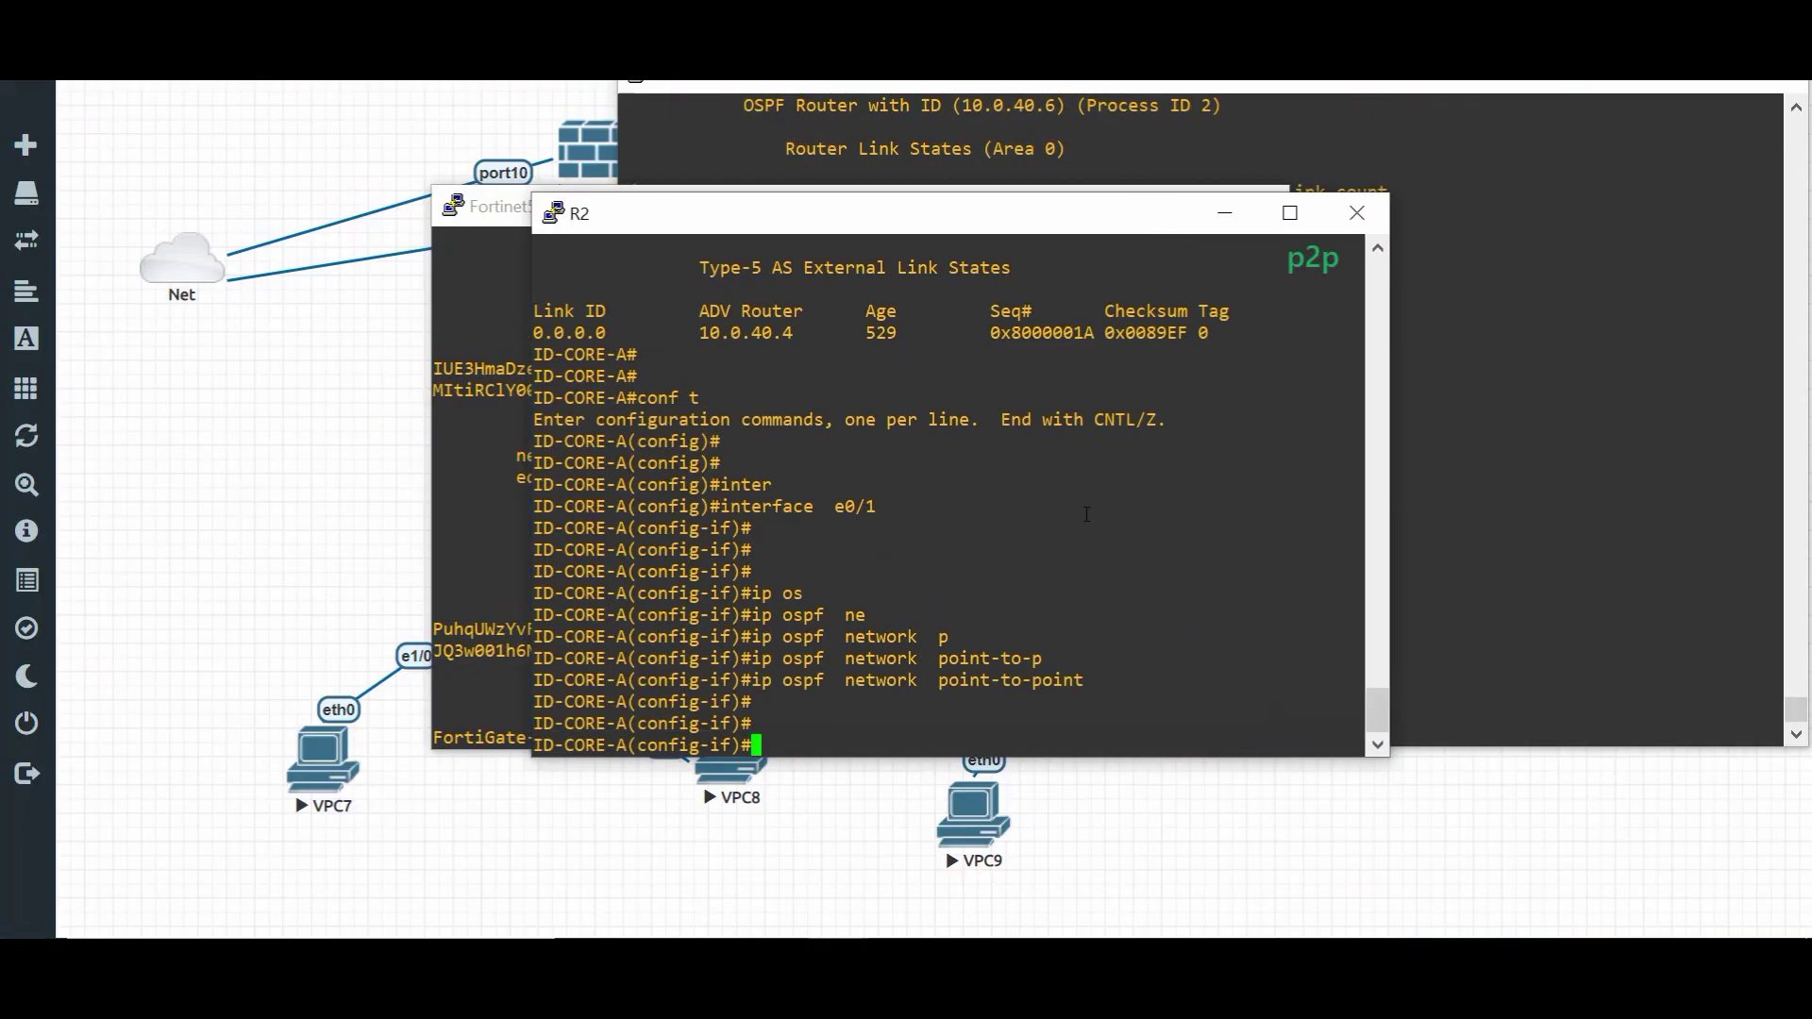
{"action": "type", "text": "end"}
{"action": "key", "text": "Return"}
{"action": "key", "text": "Return"}
{"action": "key", "text": "Return"}
{"action": "key", "text": "Return"}
{"action": "key", "text": "Return"}
{"action": "key", "text": "Return"}
{"action": "key", "text": "Return"}
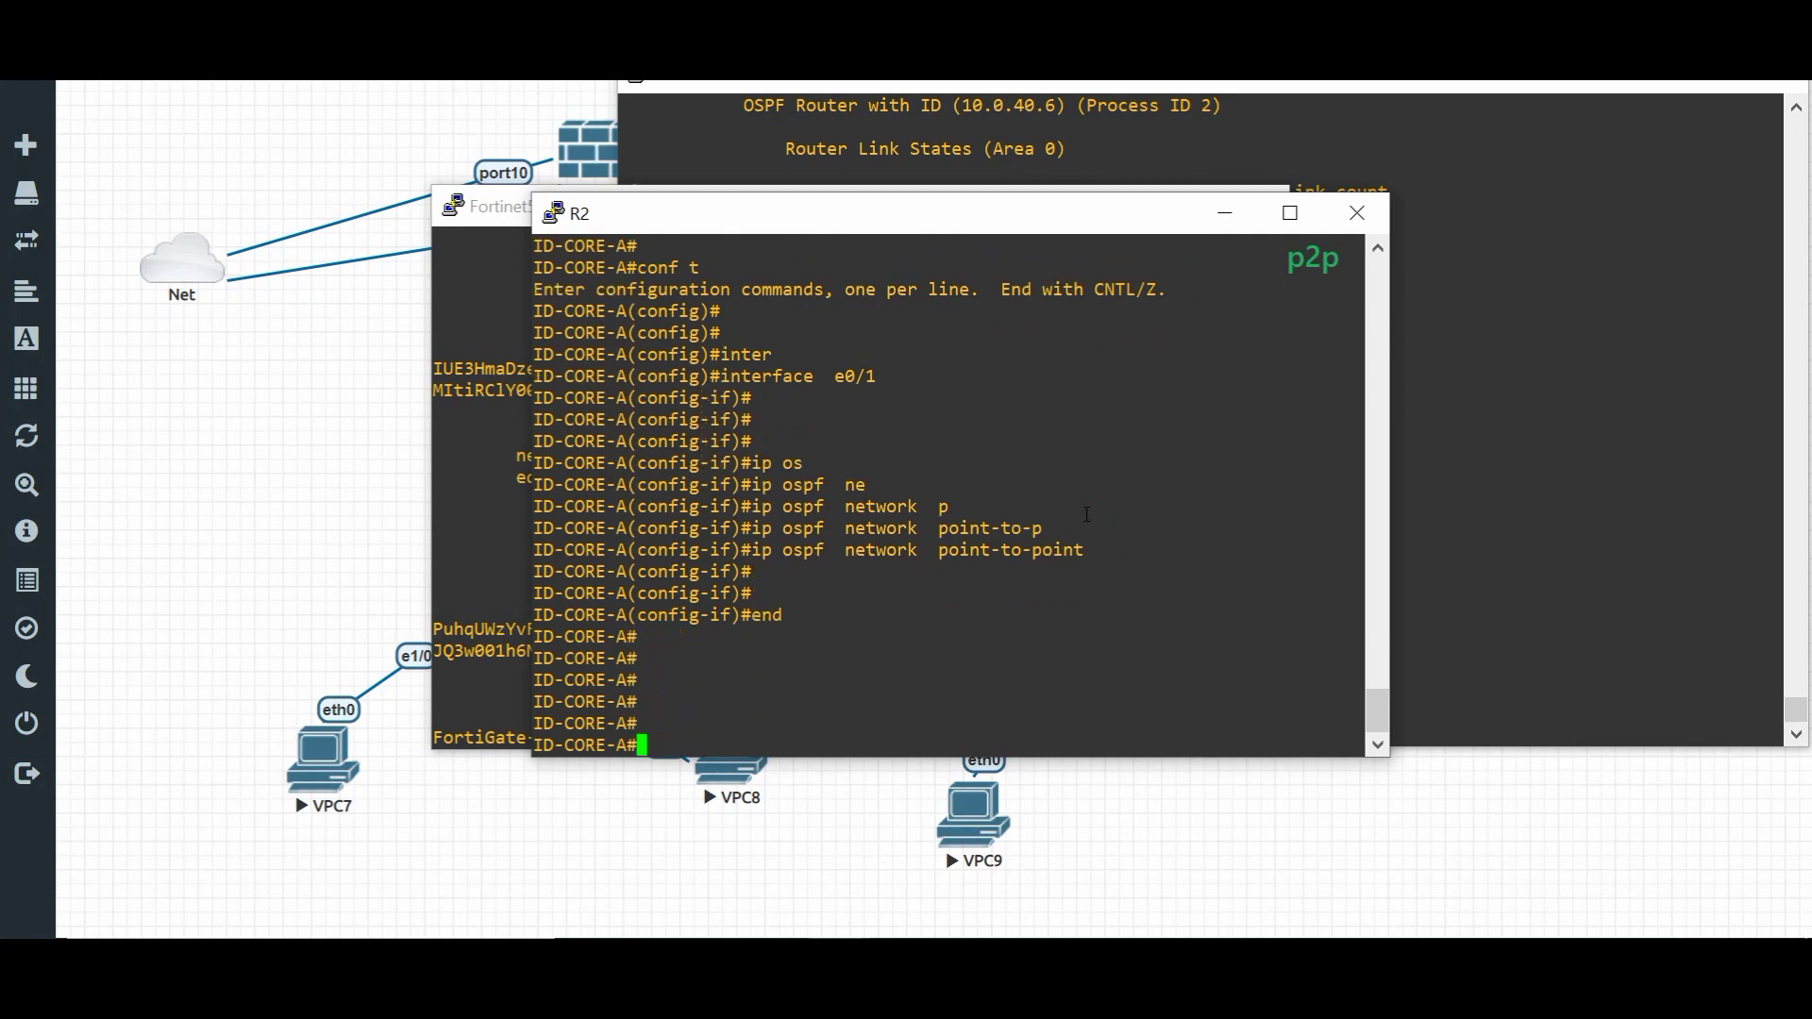
{"action": "type", "text": "sh ip os"}
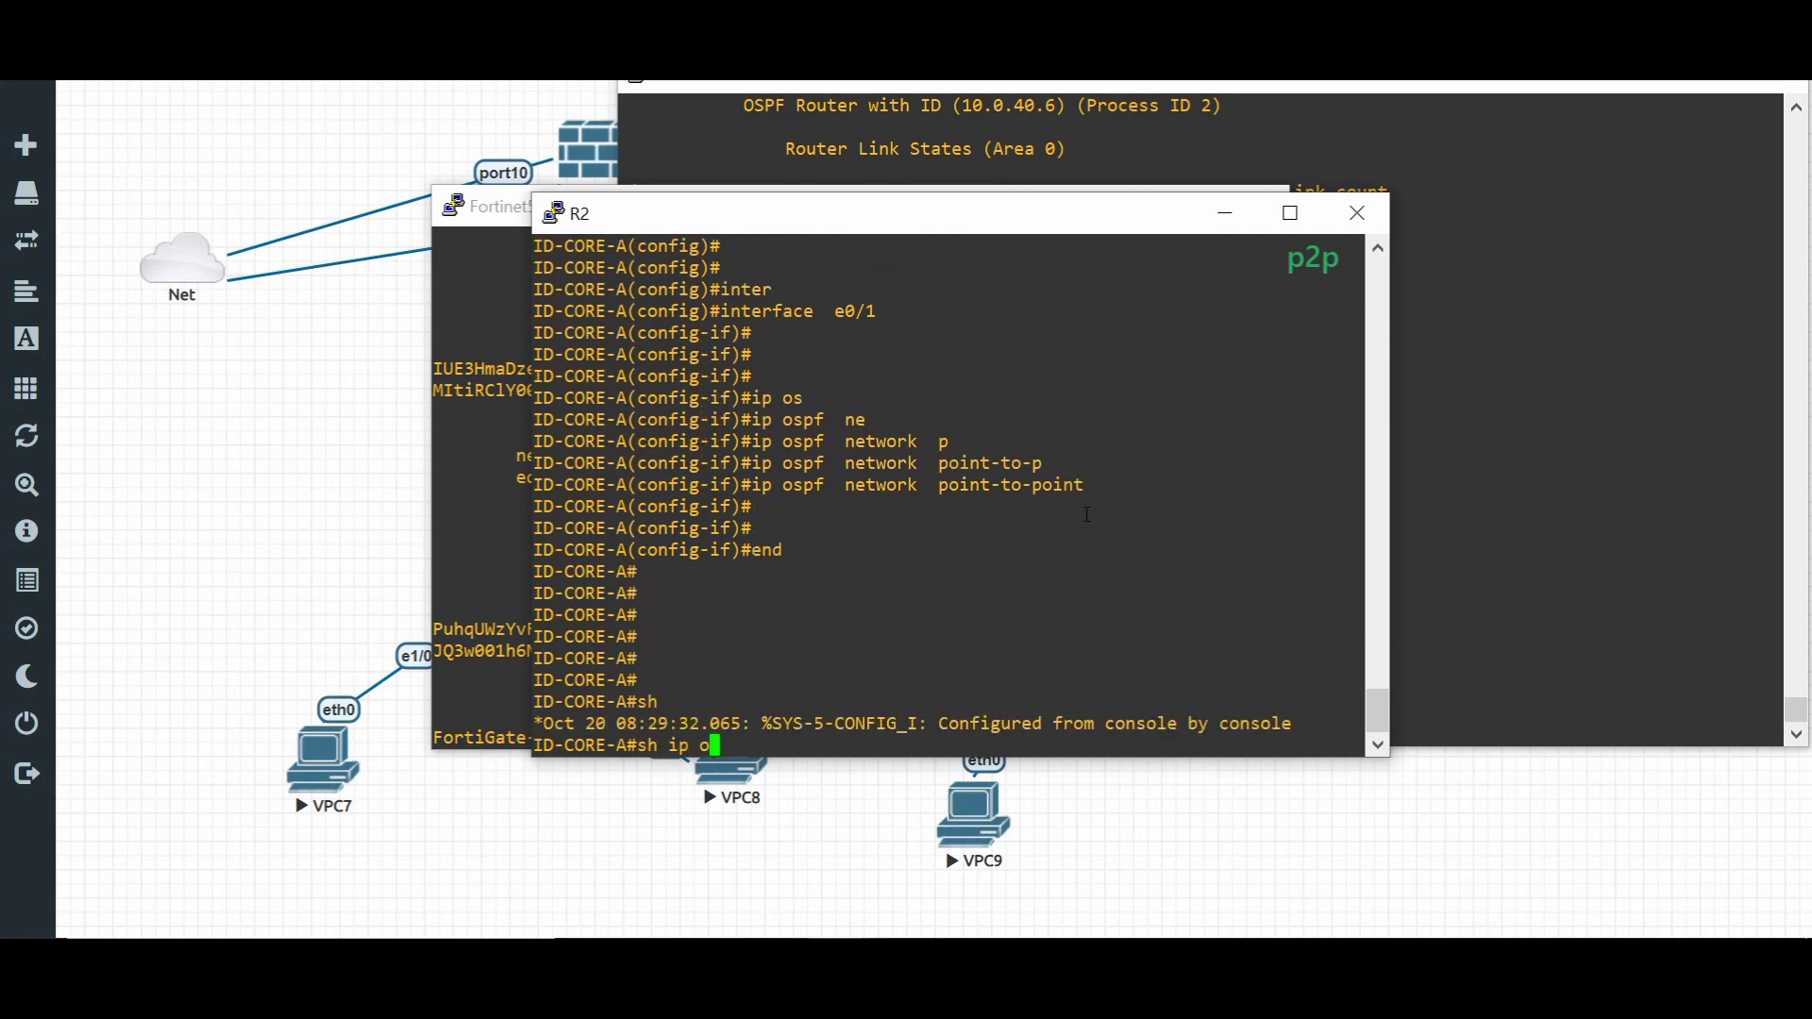
{"action": "key", "text": "Tab"}
{"action": "type", "text": "ne"}
{"action": "key", "text": "Tab"}
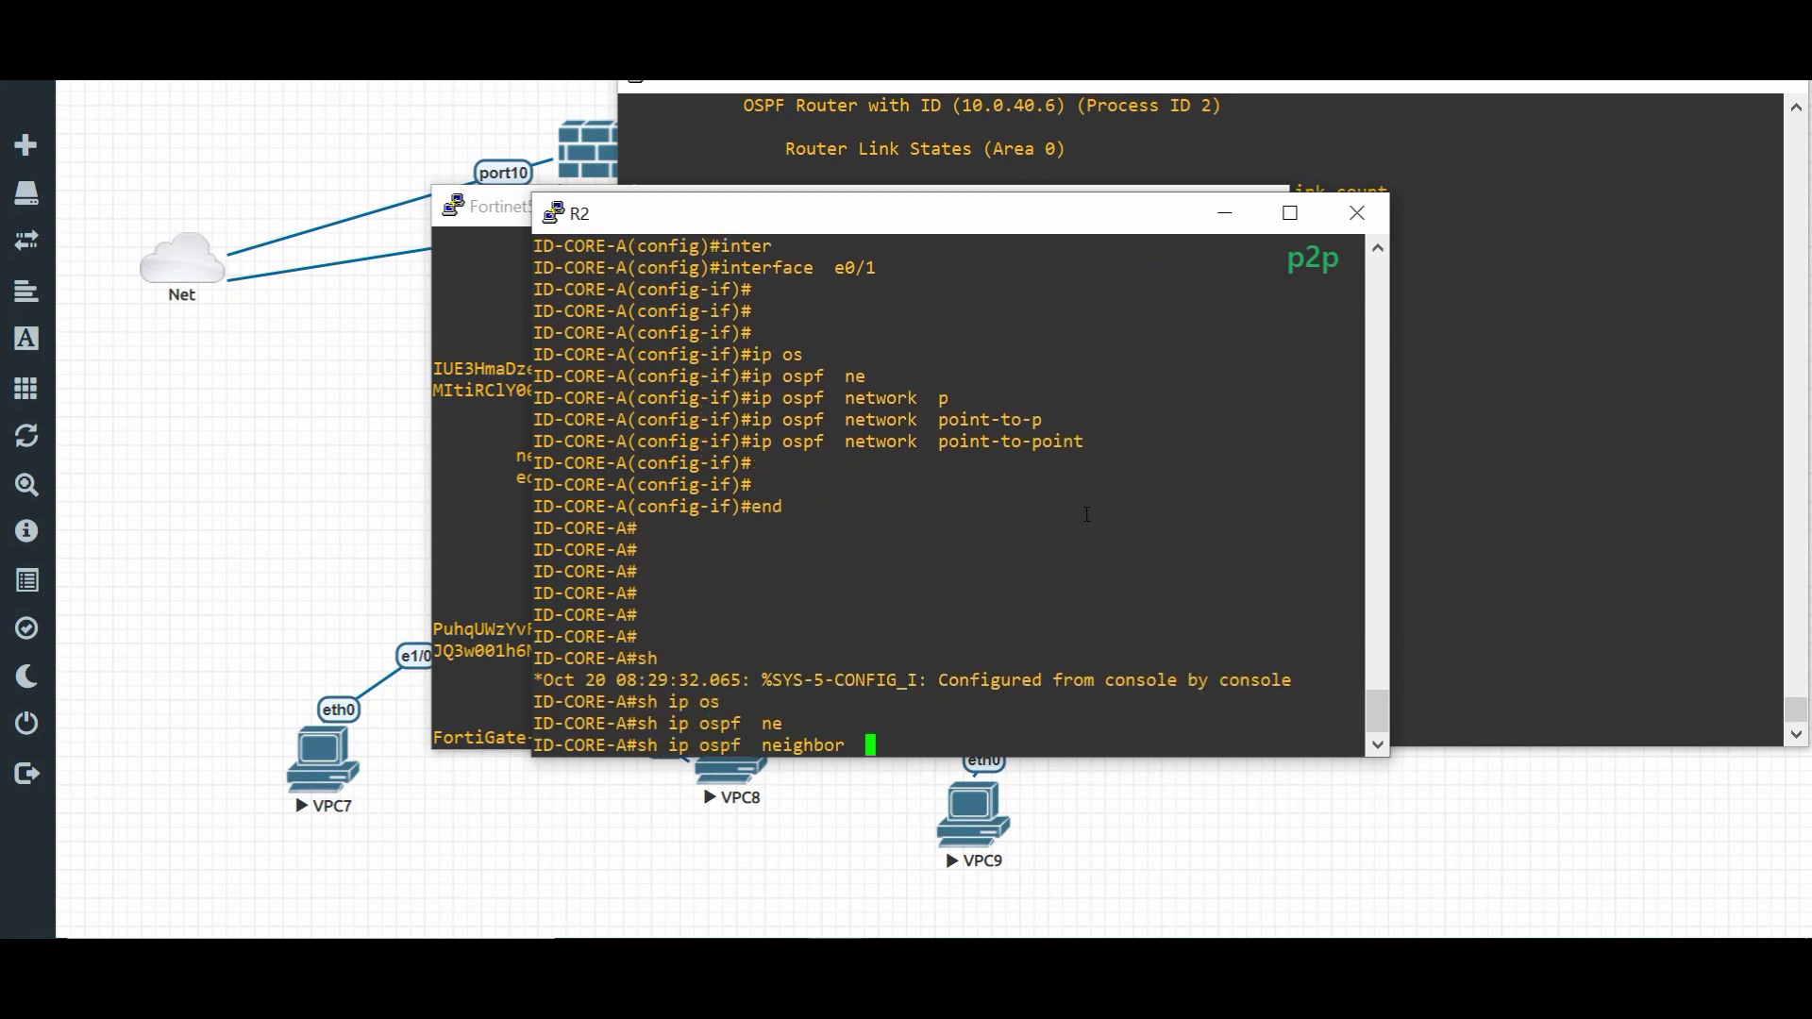
{"action": "type", "text": "d"}
{"action": "key", "text": "Tab"}
{"action": "key", "text": "BackSpace"}
{"action": "key", "text": "BackSpace"}
{"action": "key", "text": "BackSpace"}
{"action": "key", "text": "BackSpace"}
{"action": "key", "text": "BackSpace"}
{"action": "key", "text": "BackSpace"}
{"action": "key", "text": "BackSpace"}
{"action": "key", "text": "BackSpace"}
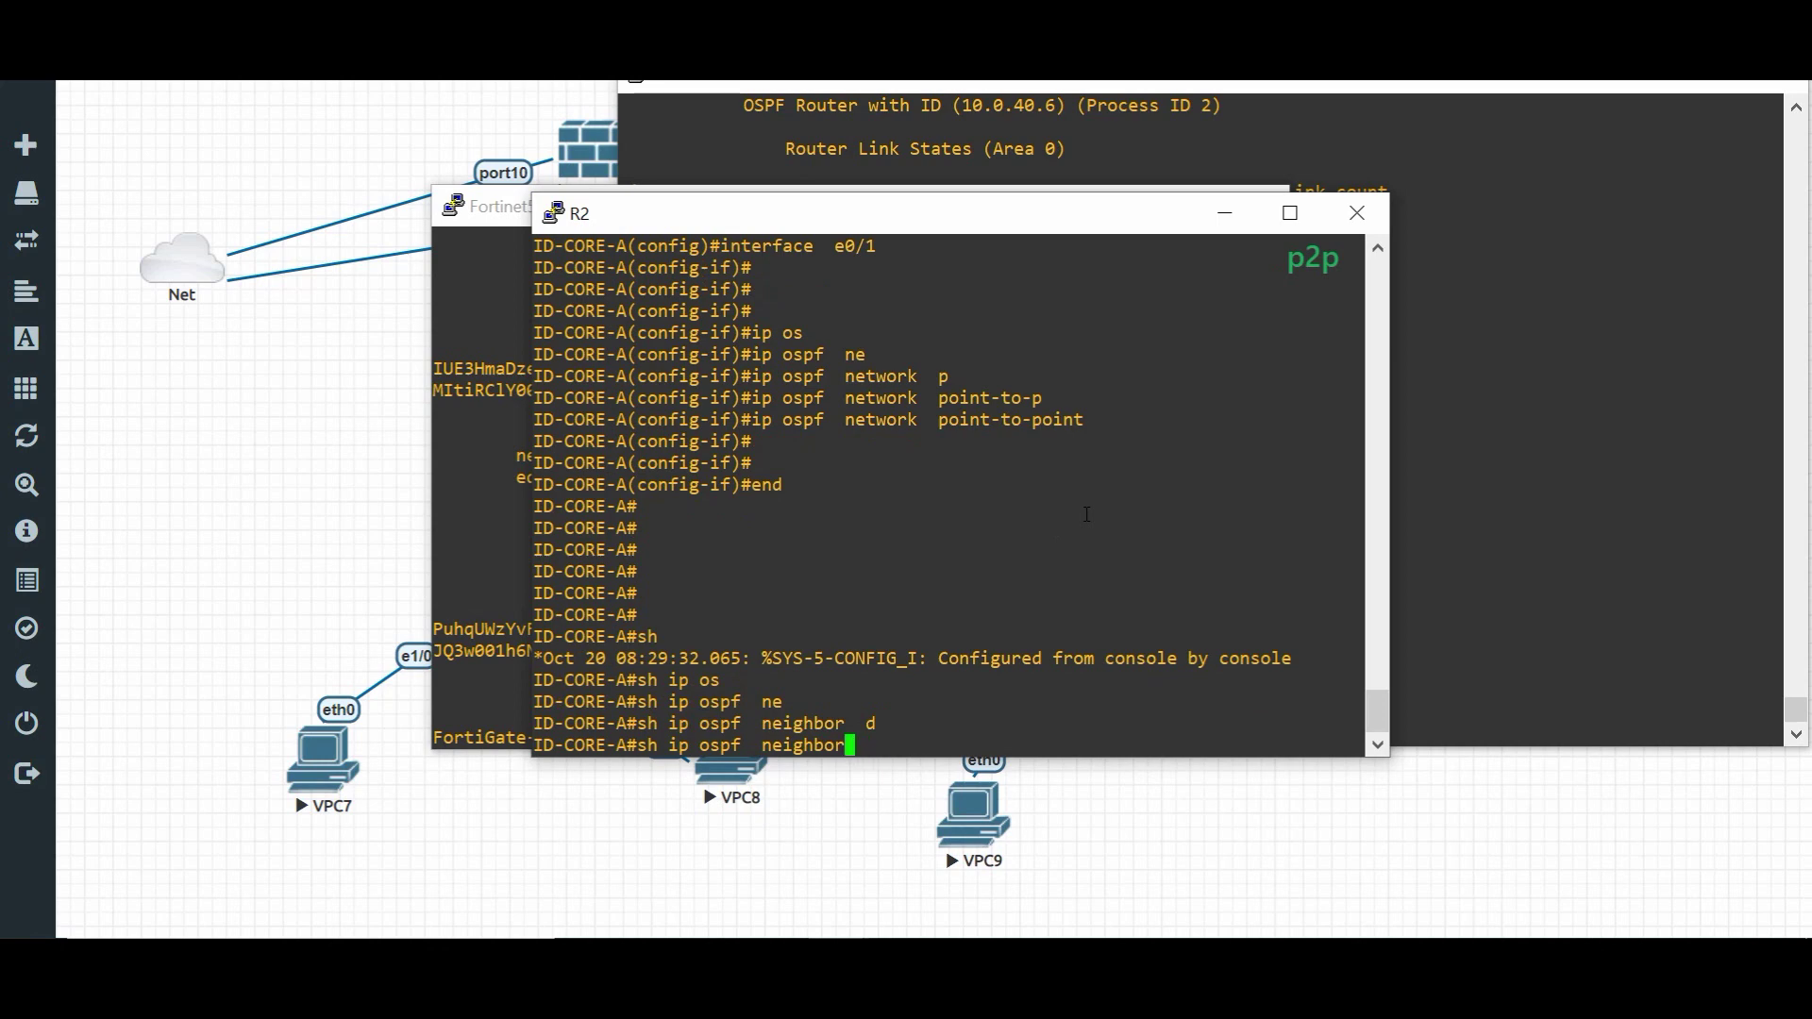
{"action": "key", "text": "Tab"}
{"action": "key", "text": "Return"}
{"action": "key", "text": "Return"}
{"action": "key", "text": "Return"}
{"action": "key", "text": "Return"}
{"action": "key", "text": "Return"}
{"action": "key", "text": "Return"}
{"action": "key", "text": "Return"}
{"action": "key", "text": "Return"}
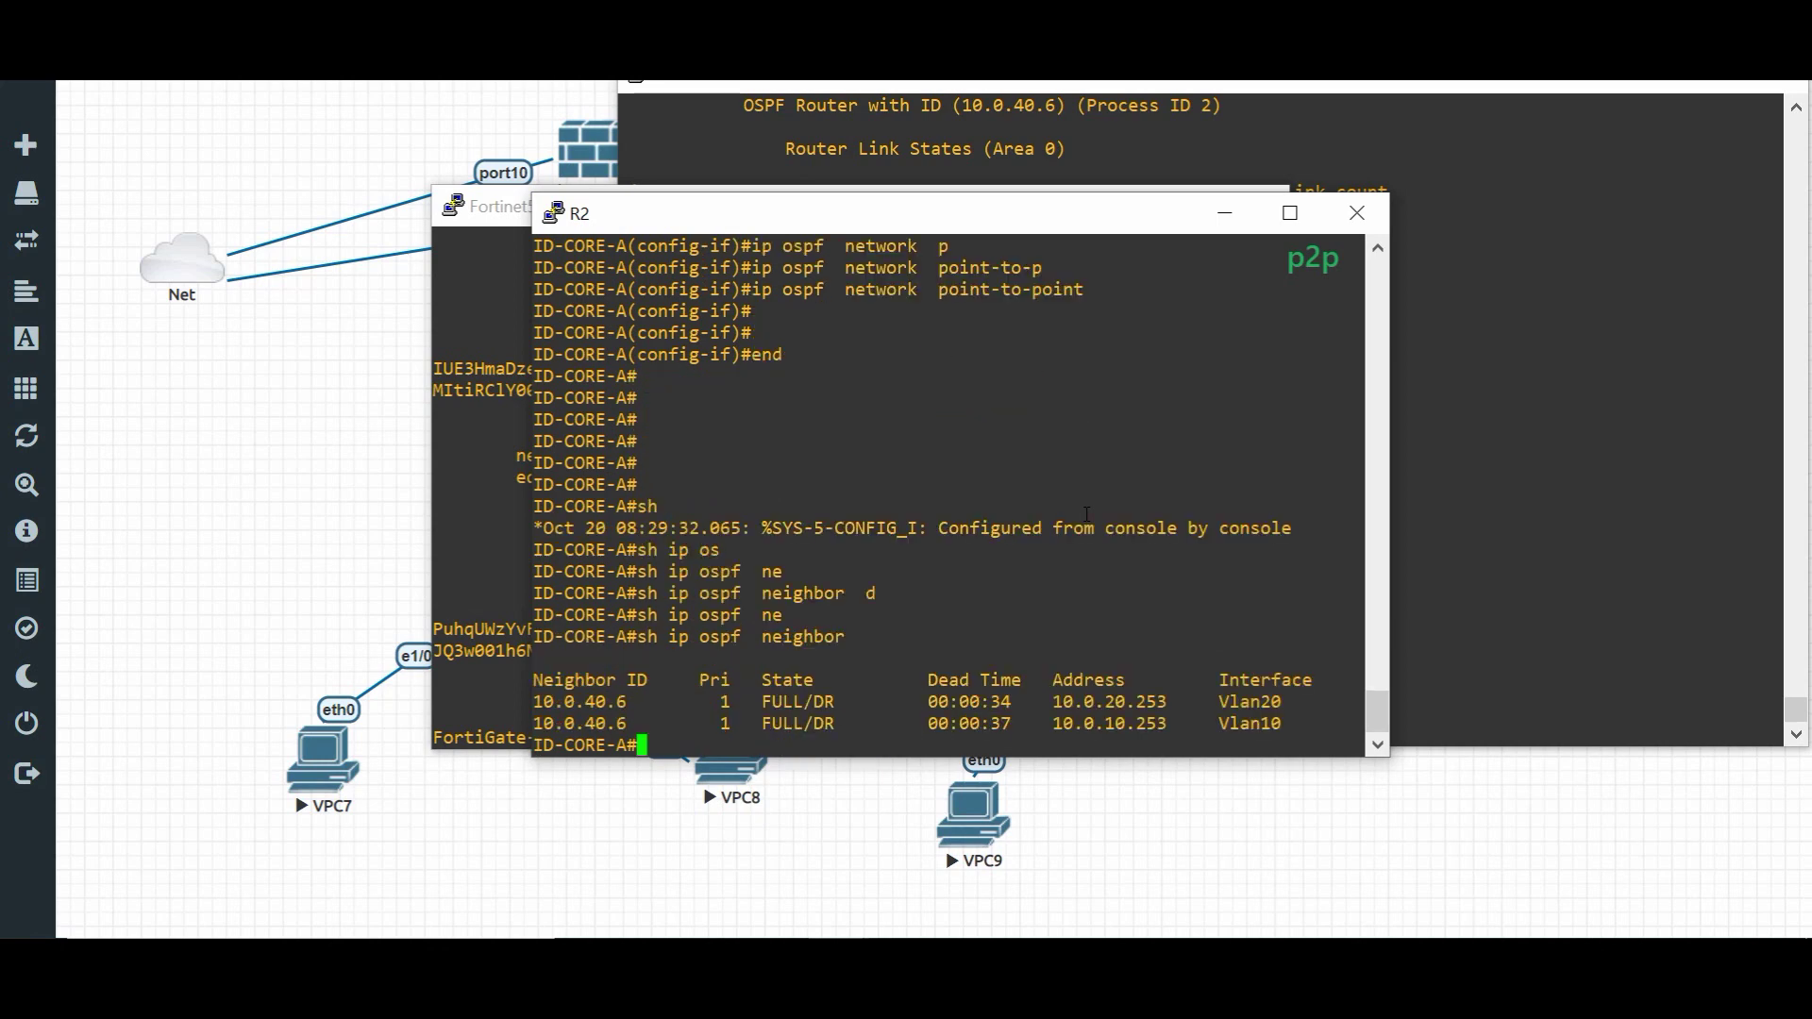
- Reset ID-CORE-A's OSPF with 'clear ip ospf process', confirming yes
{"action": "type", "text": "sh"}
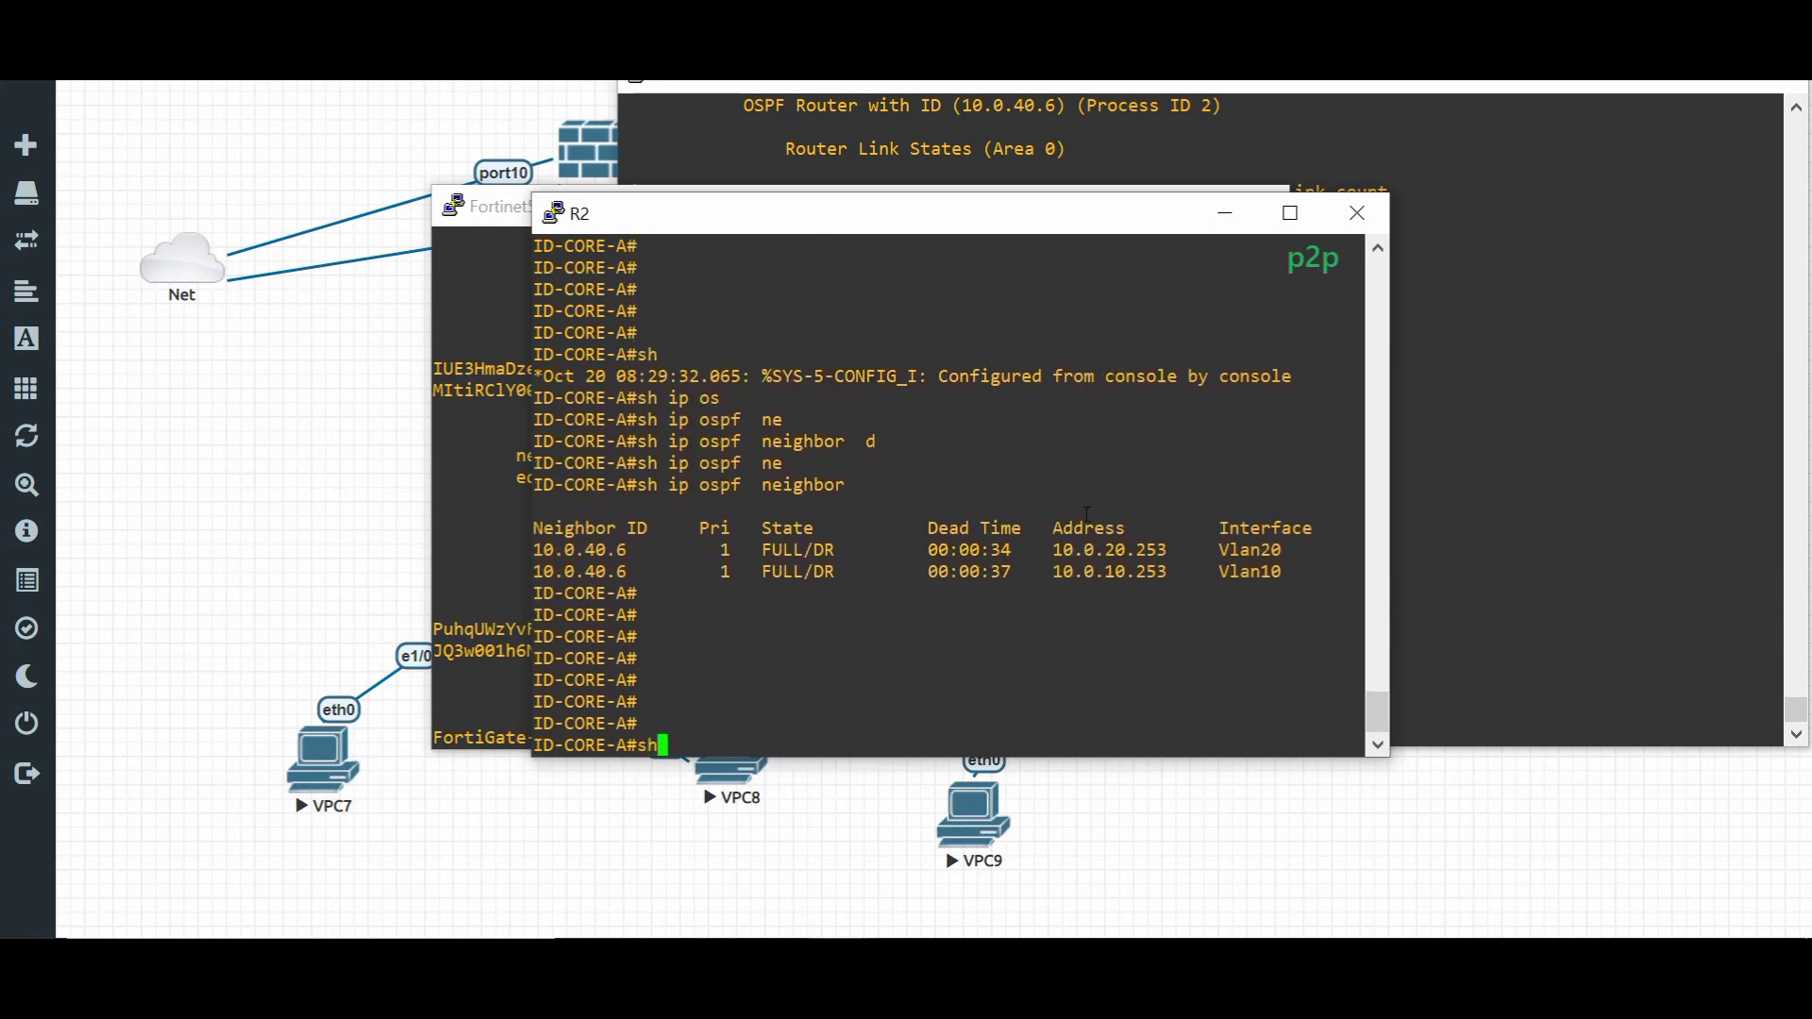
{"action": "key", "text": "BackSpace"}
{"action": "key", "text": "BackSpace"}
{"action": "key", "text": "BackSpace"}
{"action": "type", "text": "cle"}
{"action": "key", "text": "Tab"}
{"action": "type", "text": "ip so"}
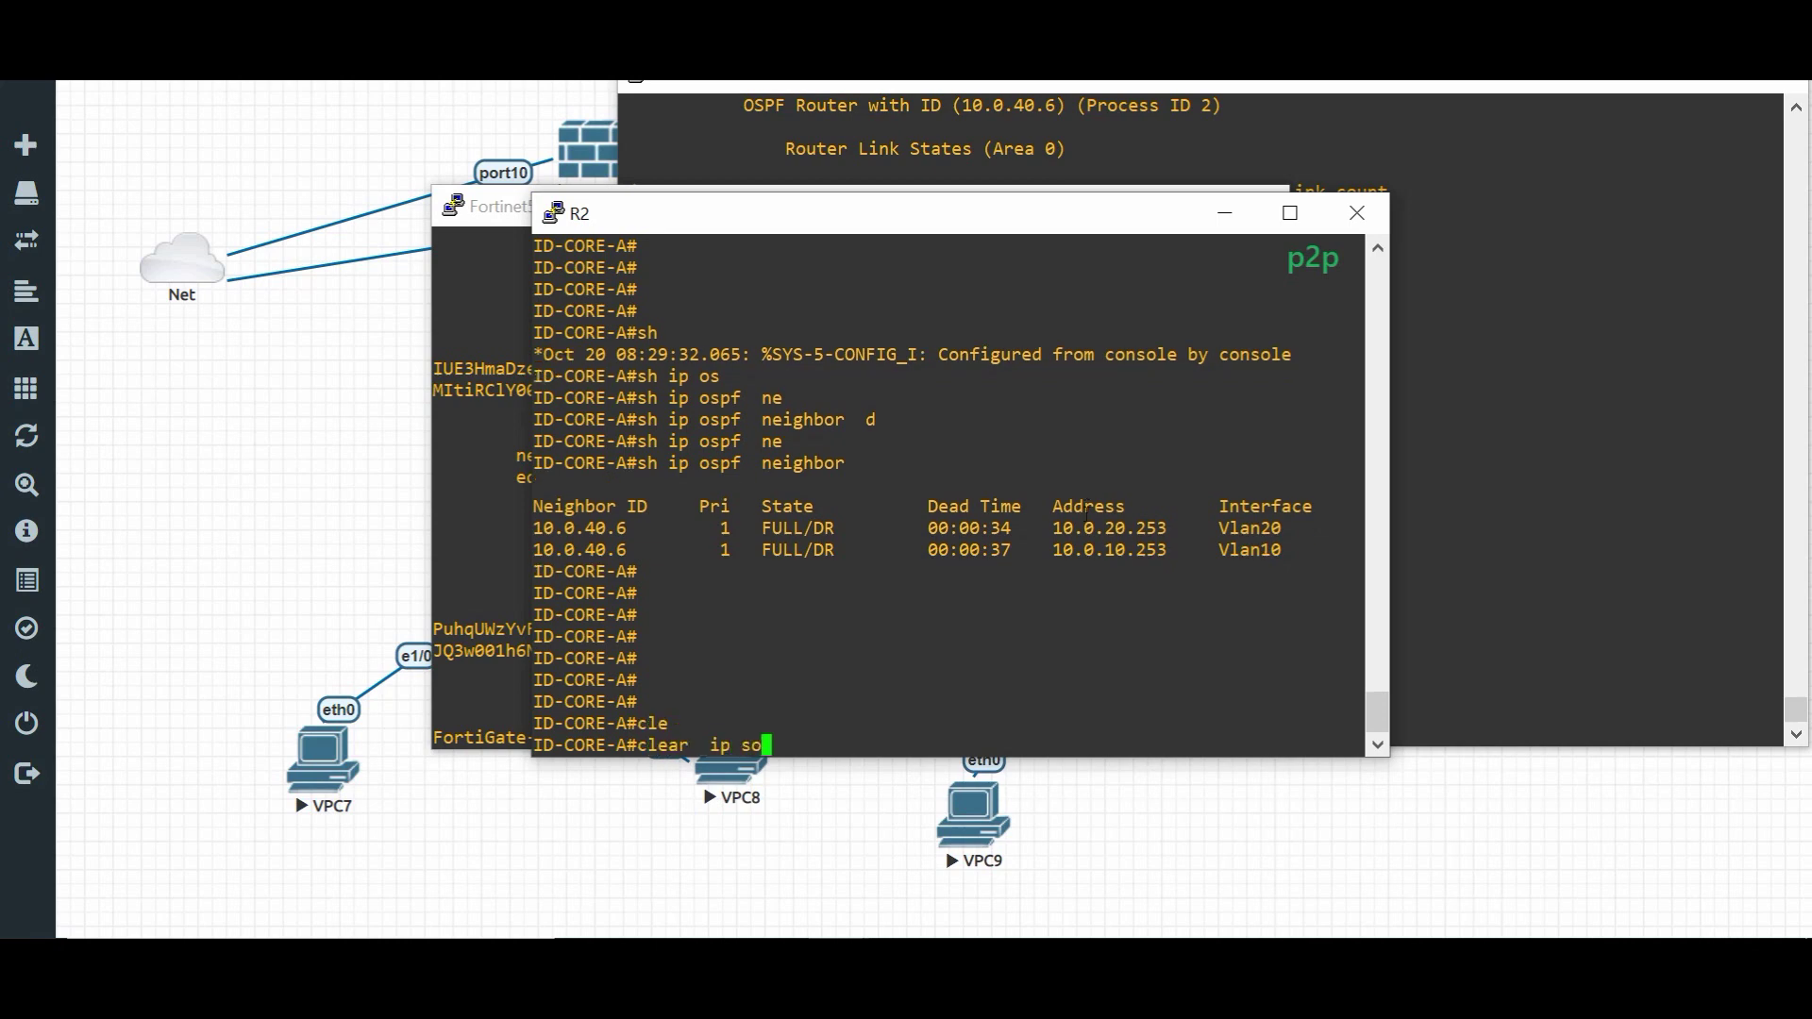
{"action": "key", "text": "Tab"}
{"action": "key", "text": "BackSpace"}
{"action": "key", "text": "BackSpace"}
{"action": "type", "text": "os"}
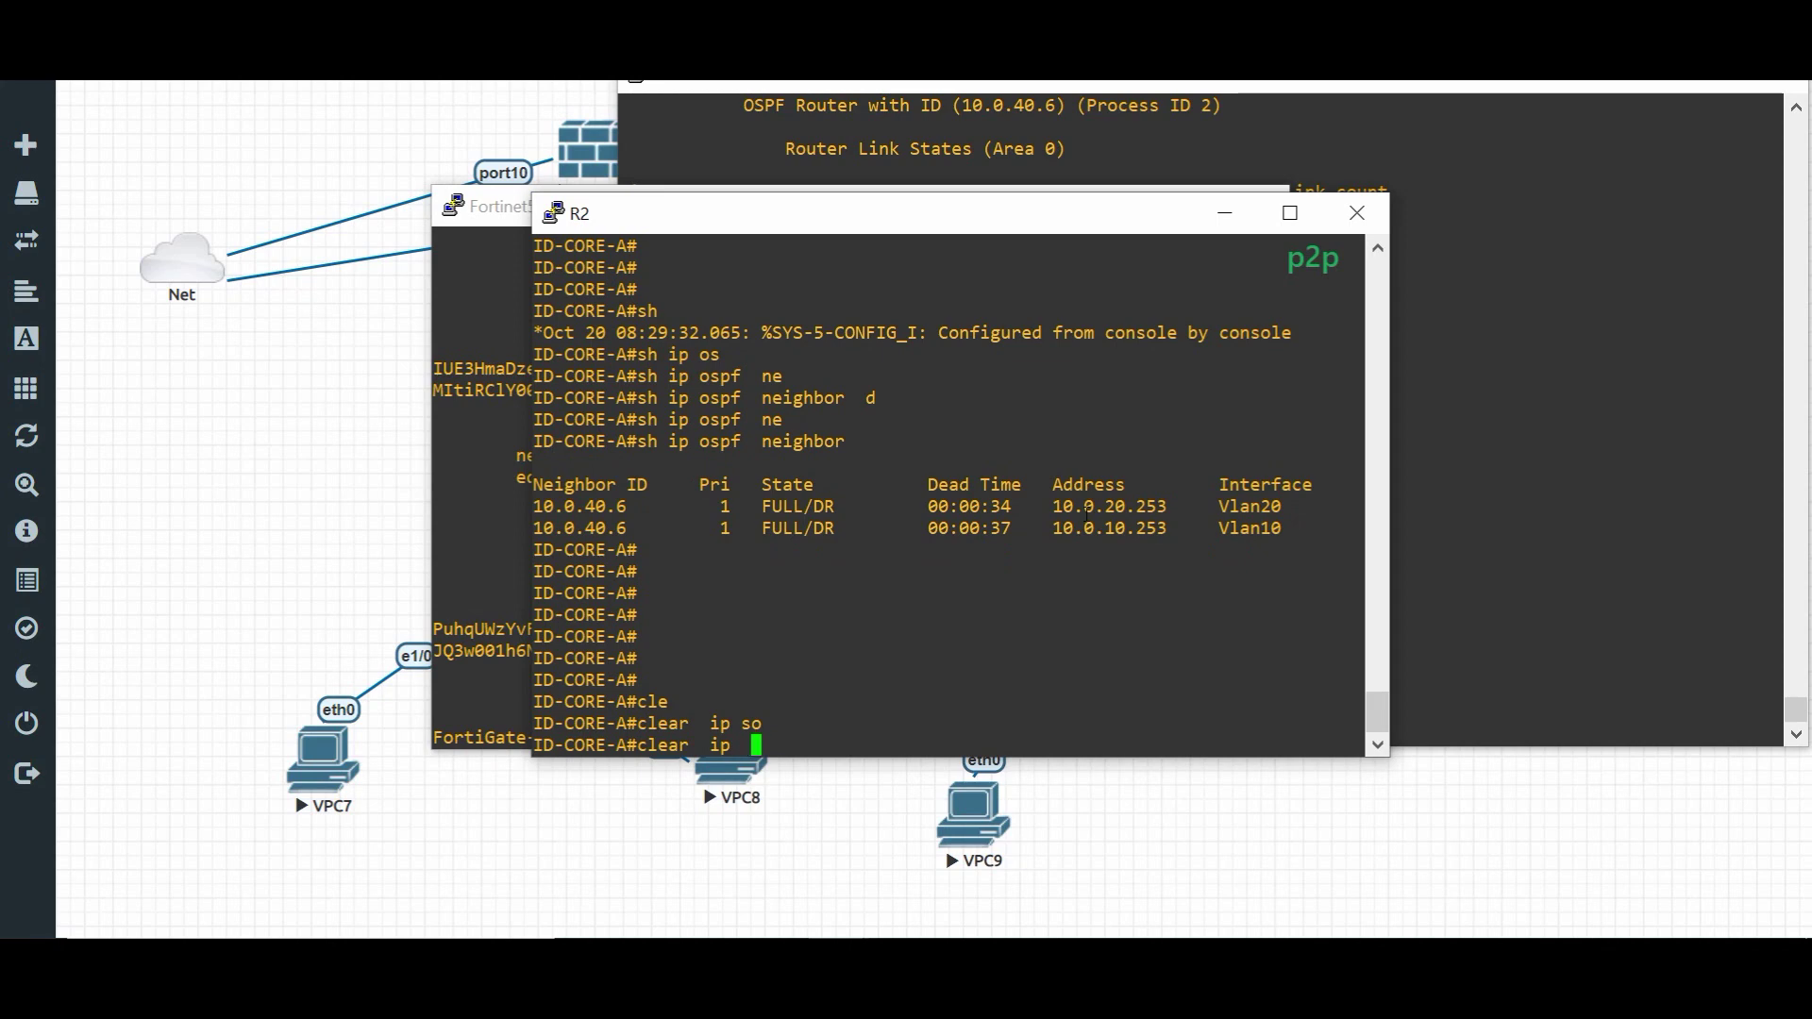
{"action": "key", "text": "Tab"}
{"action": "type", "text": "p"}
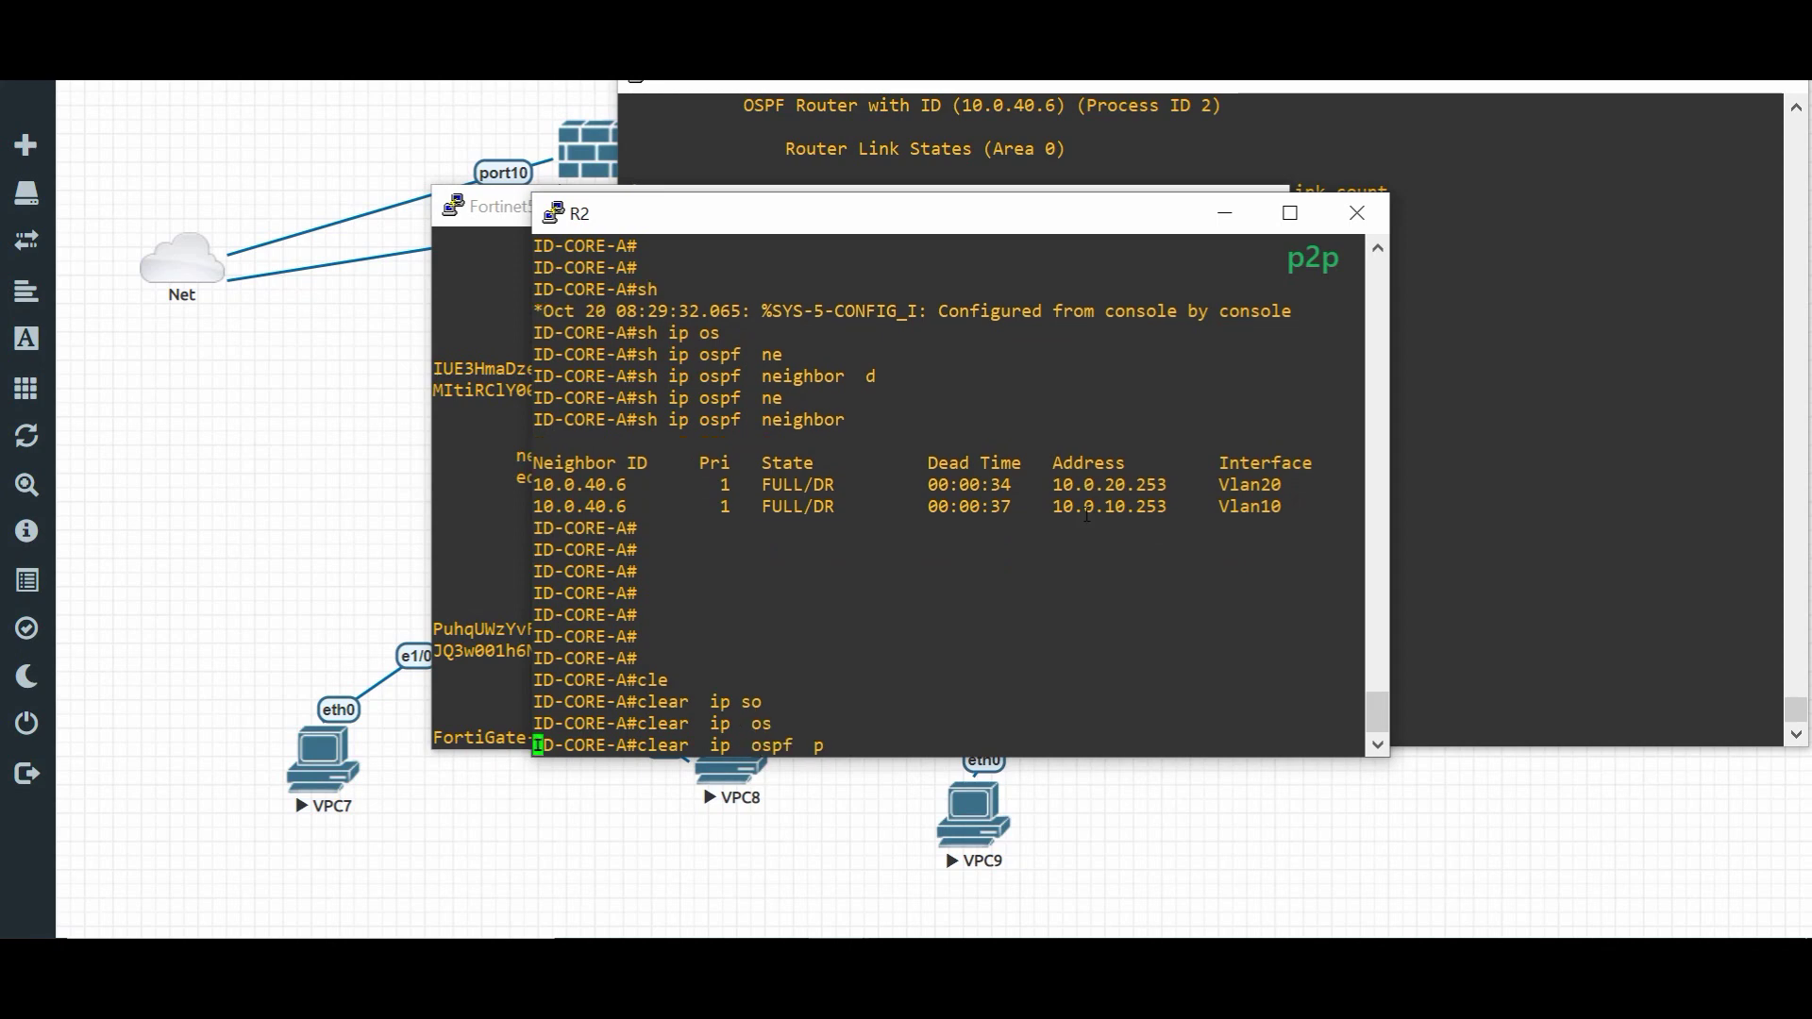
{"action": "key", "text": "Tab"}
{"action": "key", "text": "Return"}
{"action": "type", "text": "yes"}
{"action": "key", "text": "Return"}
{"action": "key", "text": "Return"}
{"action": "key", "text": "Return"}
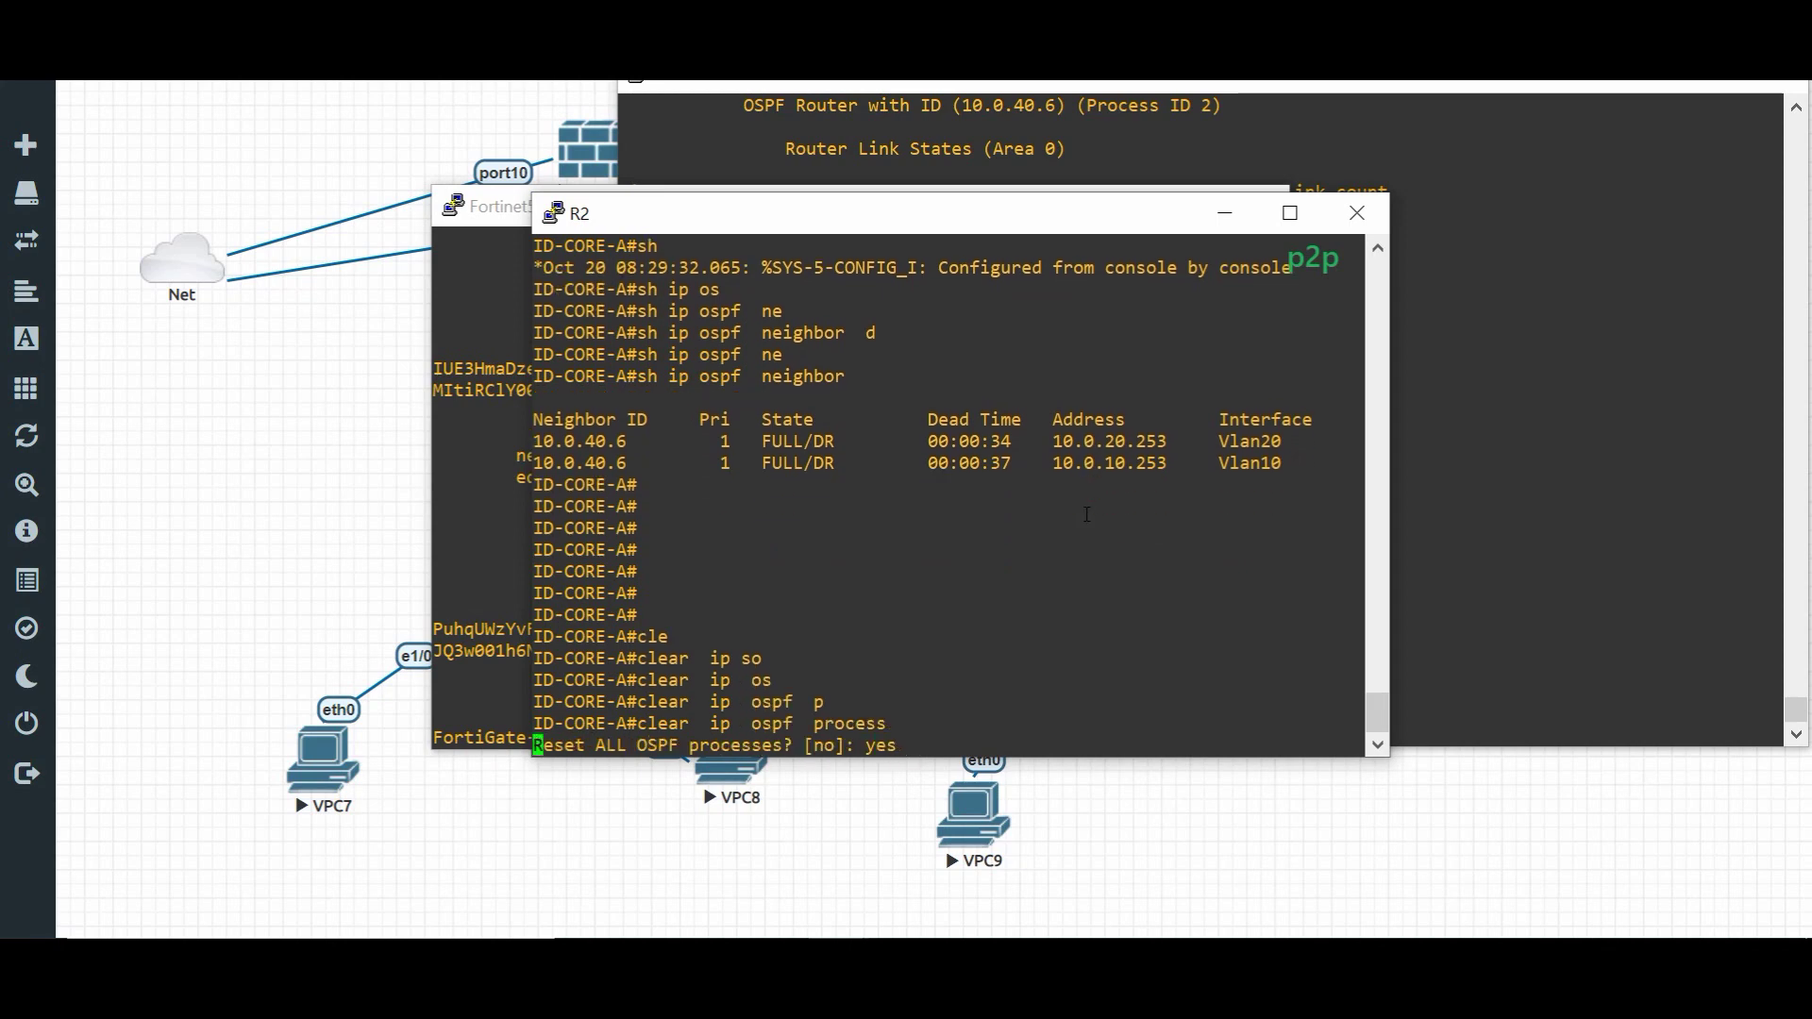
{"action": "left_click", "coordinate": [1103, 140]}
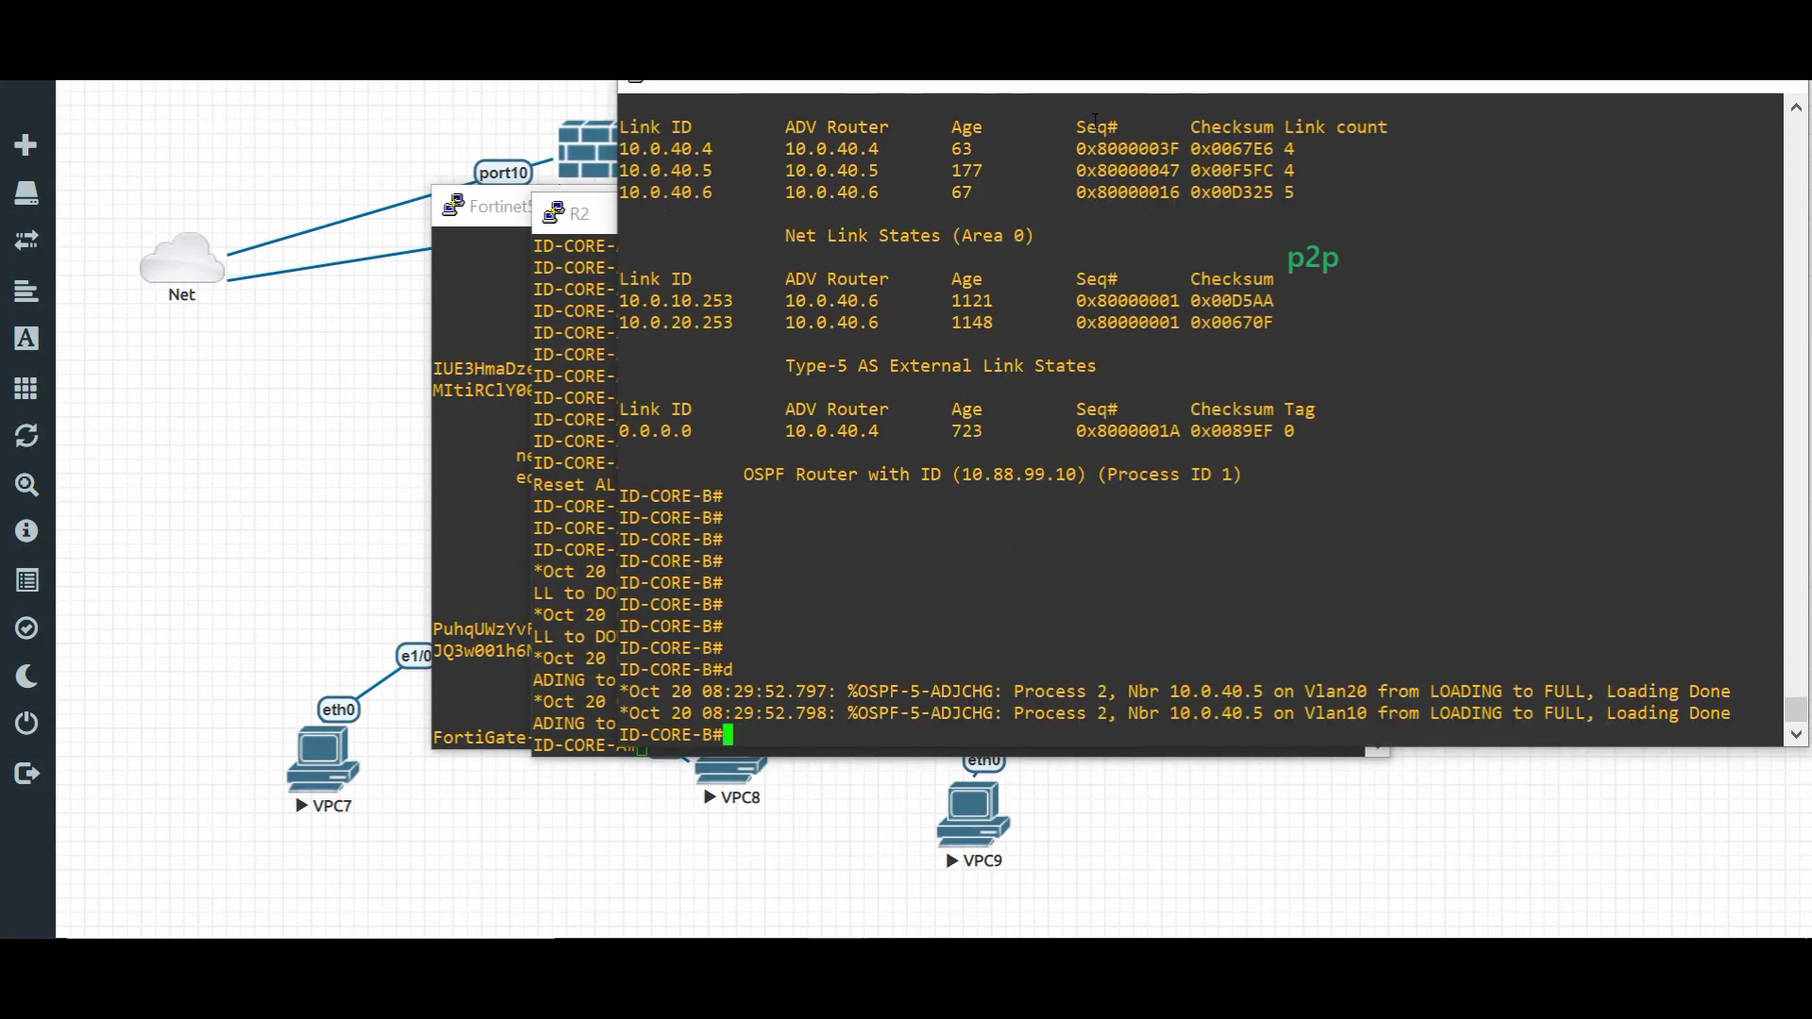
- Reset all OSPF processes on ID-CORE-B with 'clear ip ospf process', confirming yes
{"action": "key", "text": "Return"}
{"action": "key", "text": "Return"}
{"action": "key", "text": "Return"}
{"action": "key", "text": "Return"}
{"action": "type", "text": "cl"}
{"action": "key", "text": "Tab"}
{"action": "type", "text": "i"}
{"action": "key", "text": "BackSpace"}
{"action": "key", "text": "BackSpace"}
{"action": "type", "text": "e"}
{"action": "key", "text": "Tab"}
{"action": "type", "text": "ip os"}
{"action": "key", "text": "Tab"}
{"action": "type", "text": "pr"}
{"action": "key", "text": "Tab"}
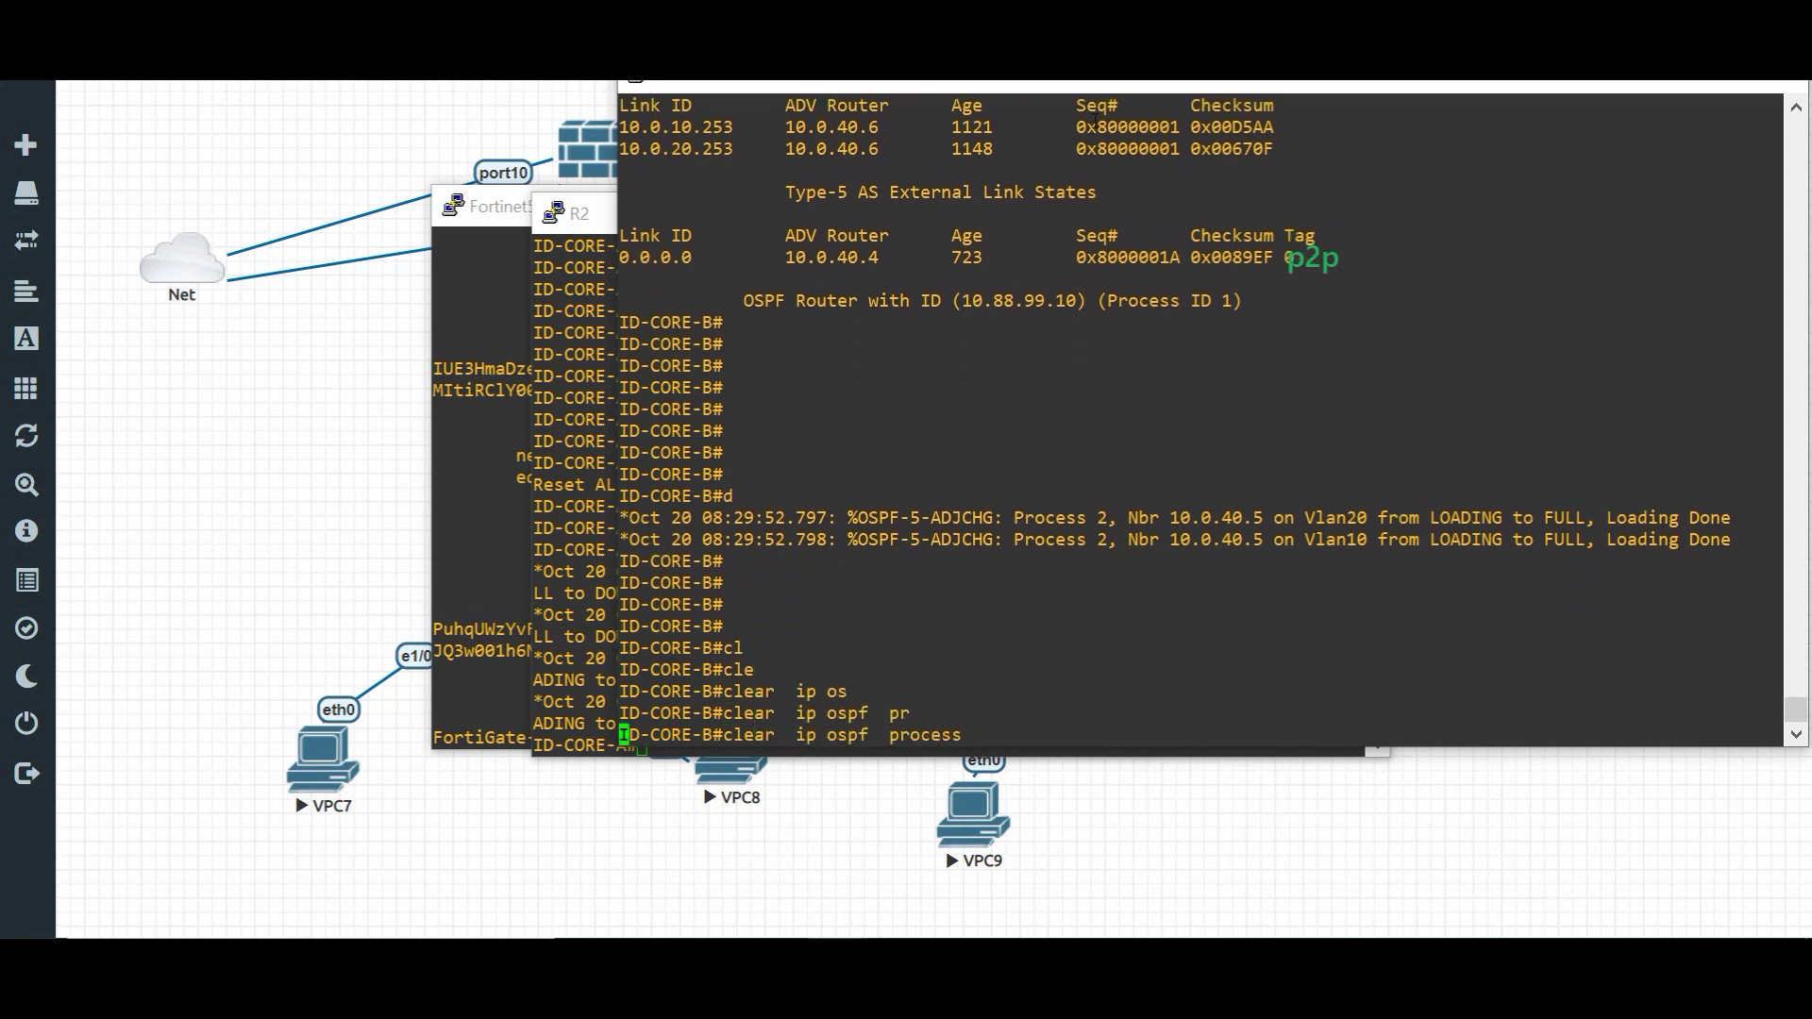
{"action": "key", "text": "Return"}
{"action": "type", "text": "yes"}
{"action": "key", "text": "Return"}
{"action": "key", "text": "Return"}
{"action": "key", "text": "Return"}
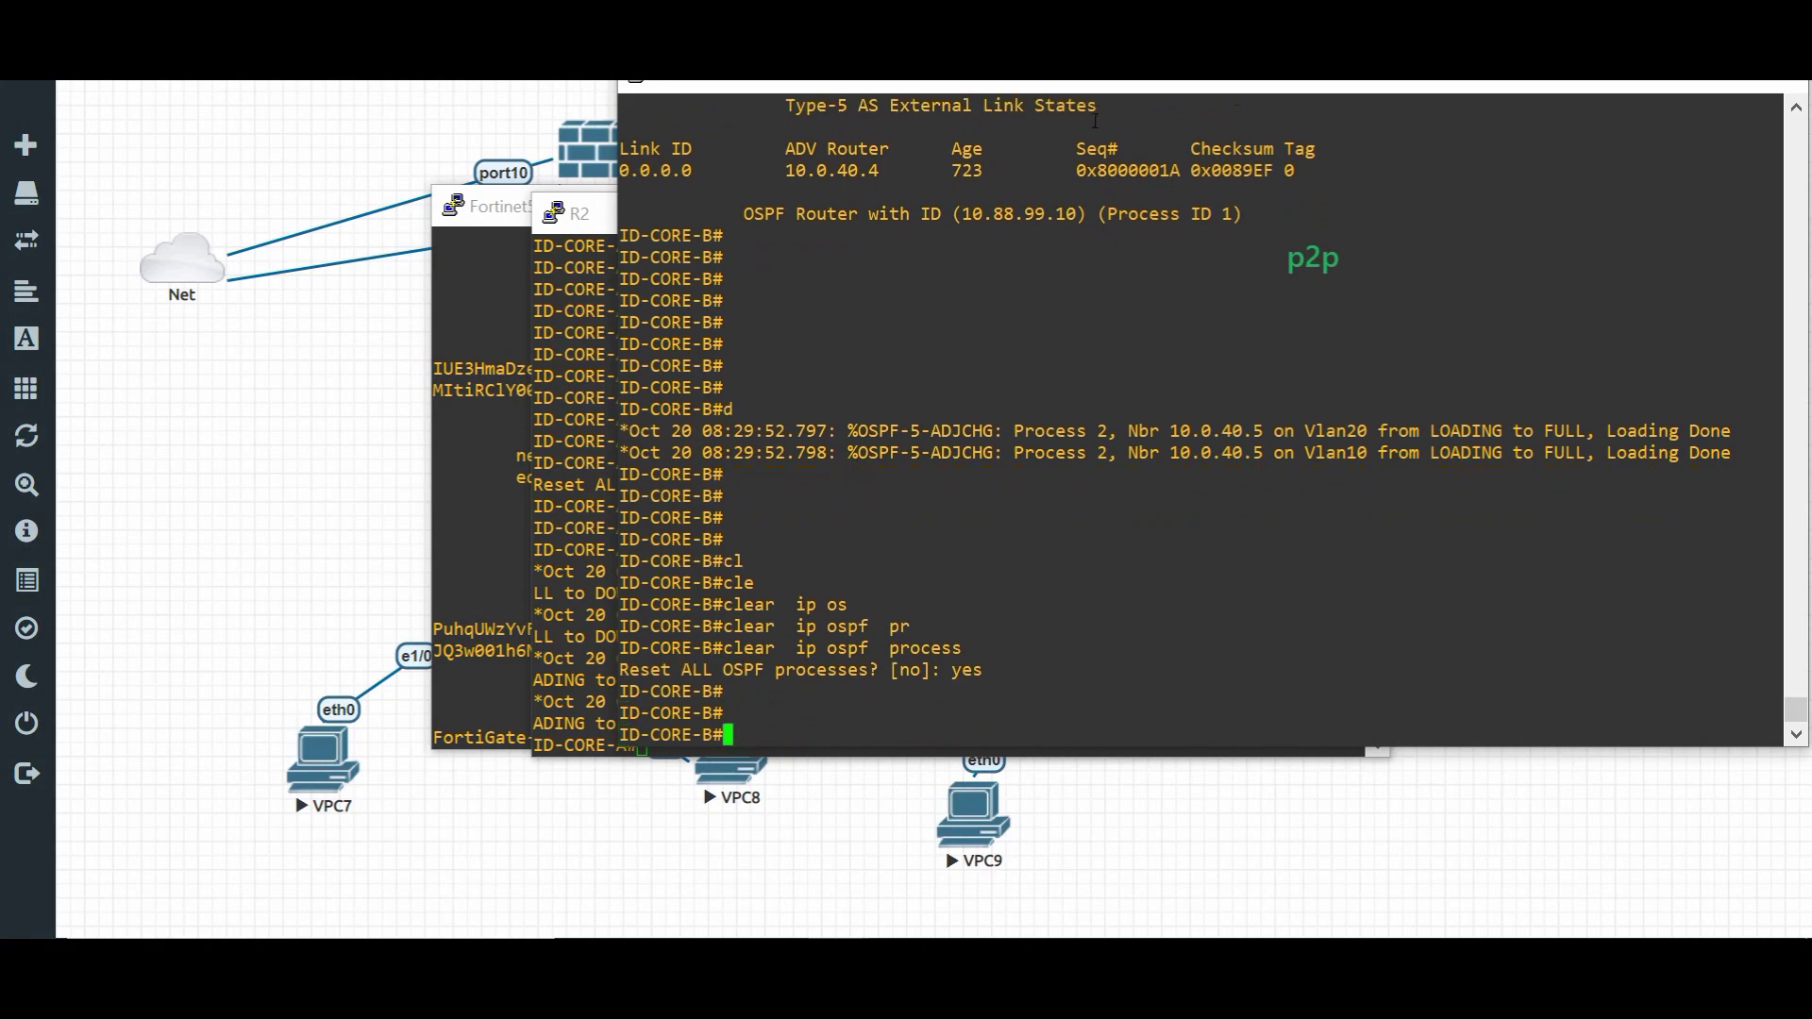
- On Fortinet5, leave OSPF configuration with end and run 'execute router clear ospf process'
{"action": "left_click", "coordinate": [477, 260]}
{"action": "type", "text": "end"}
{"action": "key", "text": "Return"}
{"action": "key", "text": "Return"}
{"action": "key", "text": "Return"}
{"action": "key", "text": "Return"}
{"action": "key", "text": "Return"}
{"action": "key", "text": "Return"}
{"action": "key", "text": "Return"}
{"action": "type", "text": "cle"}
{"action": "key", "text": "BackSpace"}
{"action": "key", "text": "BackSpace"}
{"action": "key", "text": "BackSpace"}
{"action": "type", "text": "execute  router  clear  ospf process"}
{"action": "key", "text": "Return"}
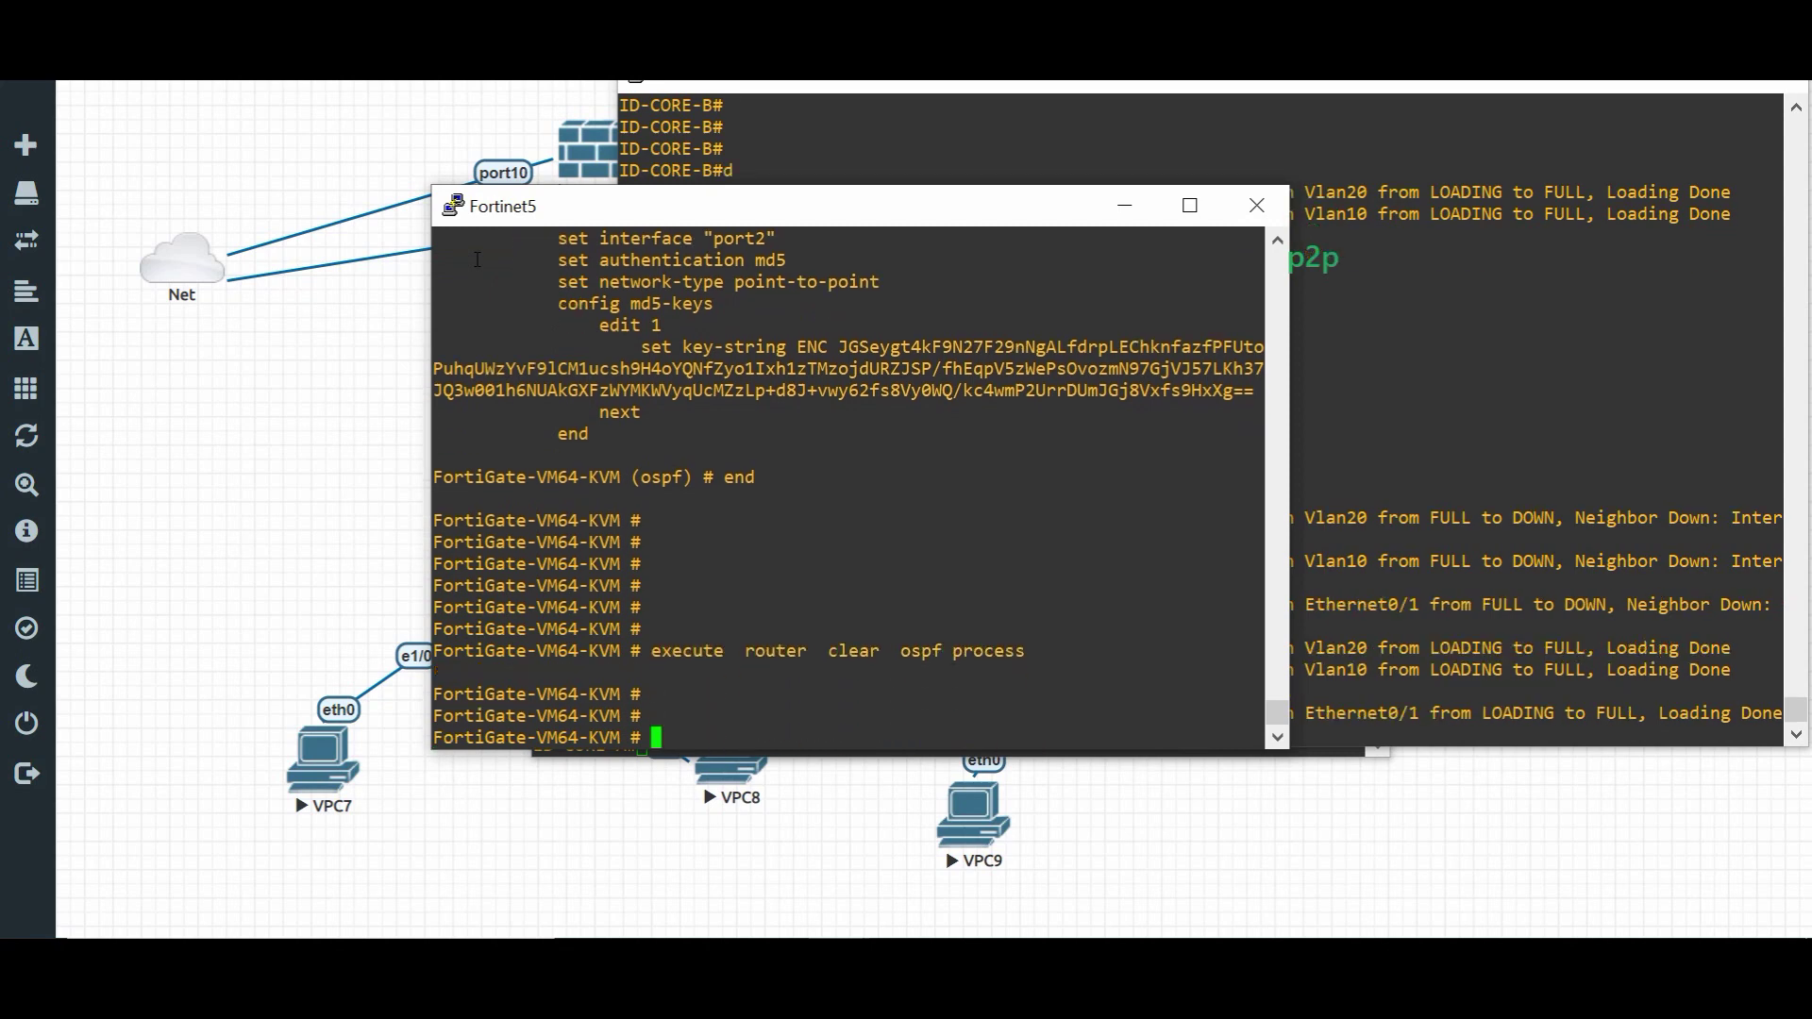
{"action": "key", "text": "Return"}
- List ID-CORE-B's OSPF neighbors, showing 10.0.40.4 and 10.0.40.5 FULL
{"action": "left_click", "coordinate": [1330, 240]}
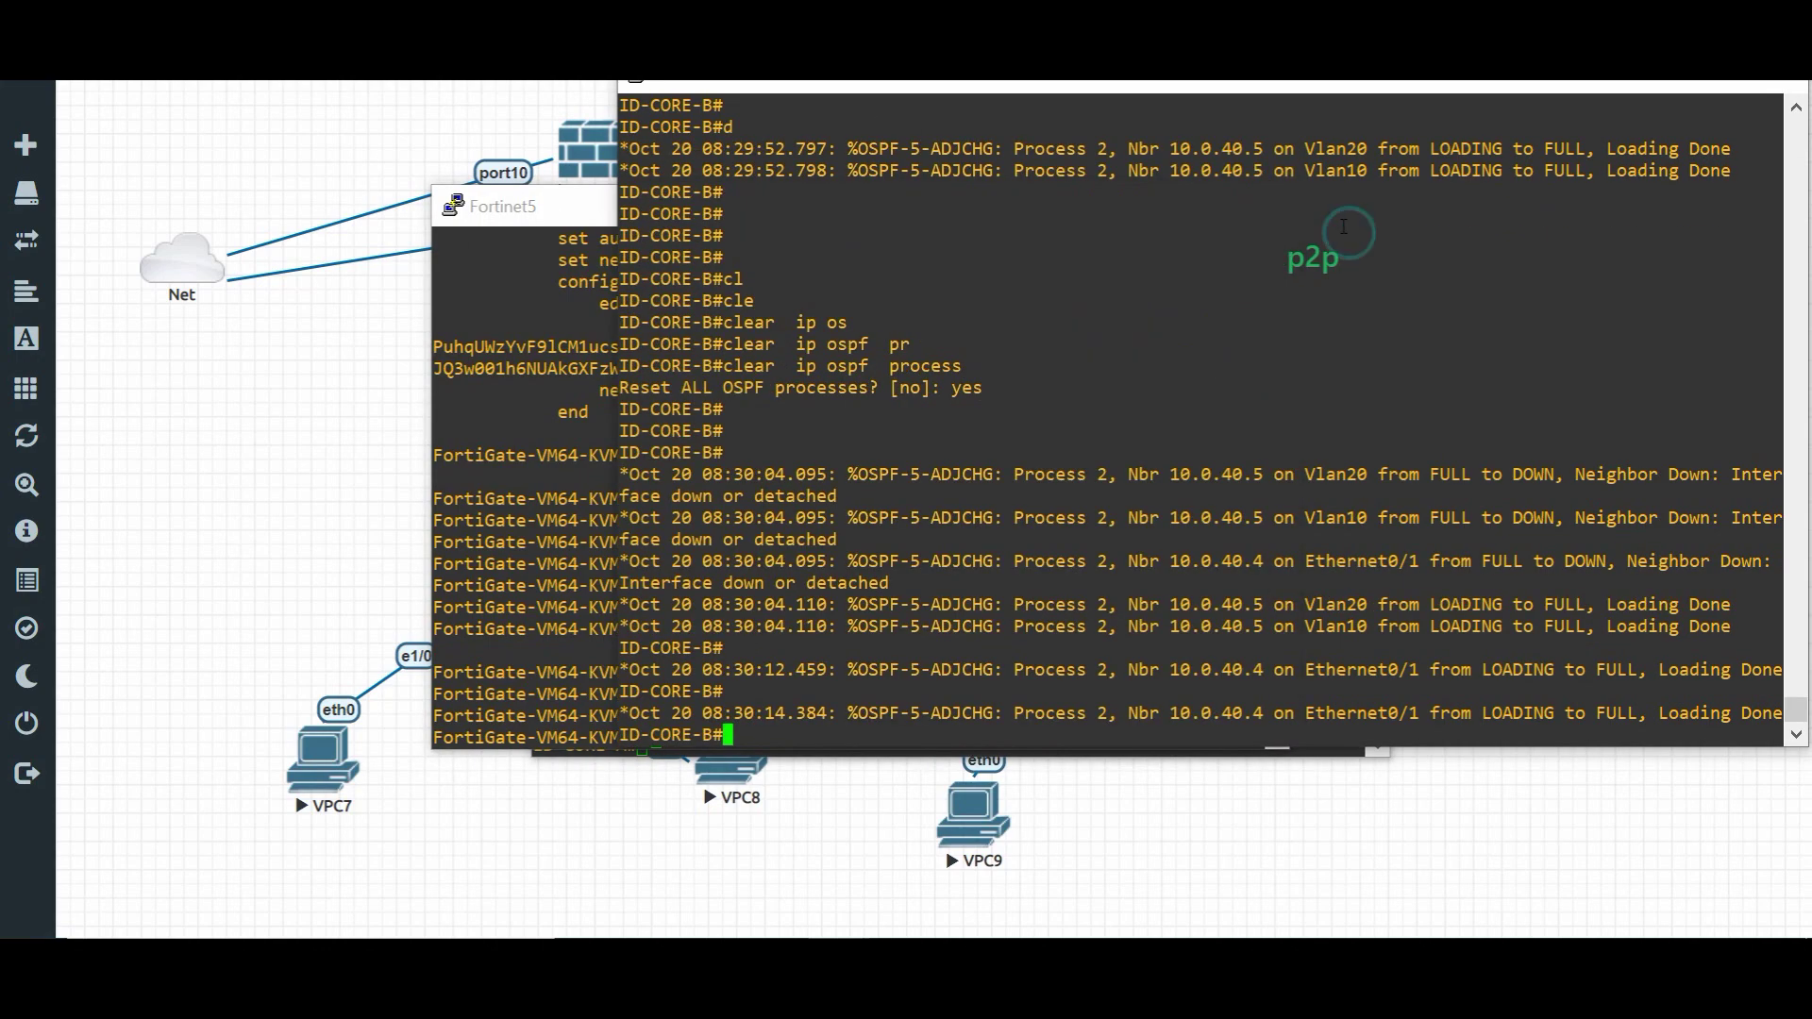
{"action": "key", "text": "Return"}
{"action": "key", "text": "Return"}
{"action": "key", "text": "Return"}
{"action": "key", "text": "Return"}
{"action": "type", "text": "sh ip ro"}
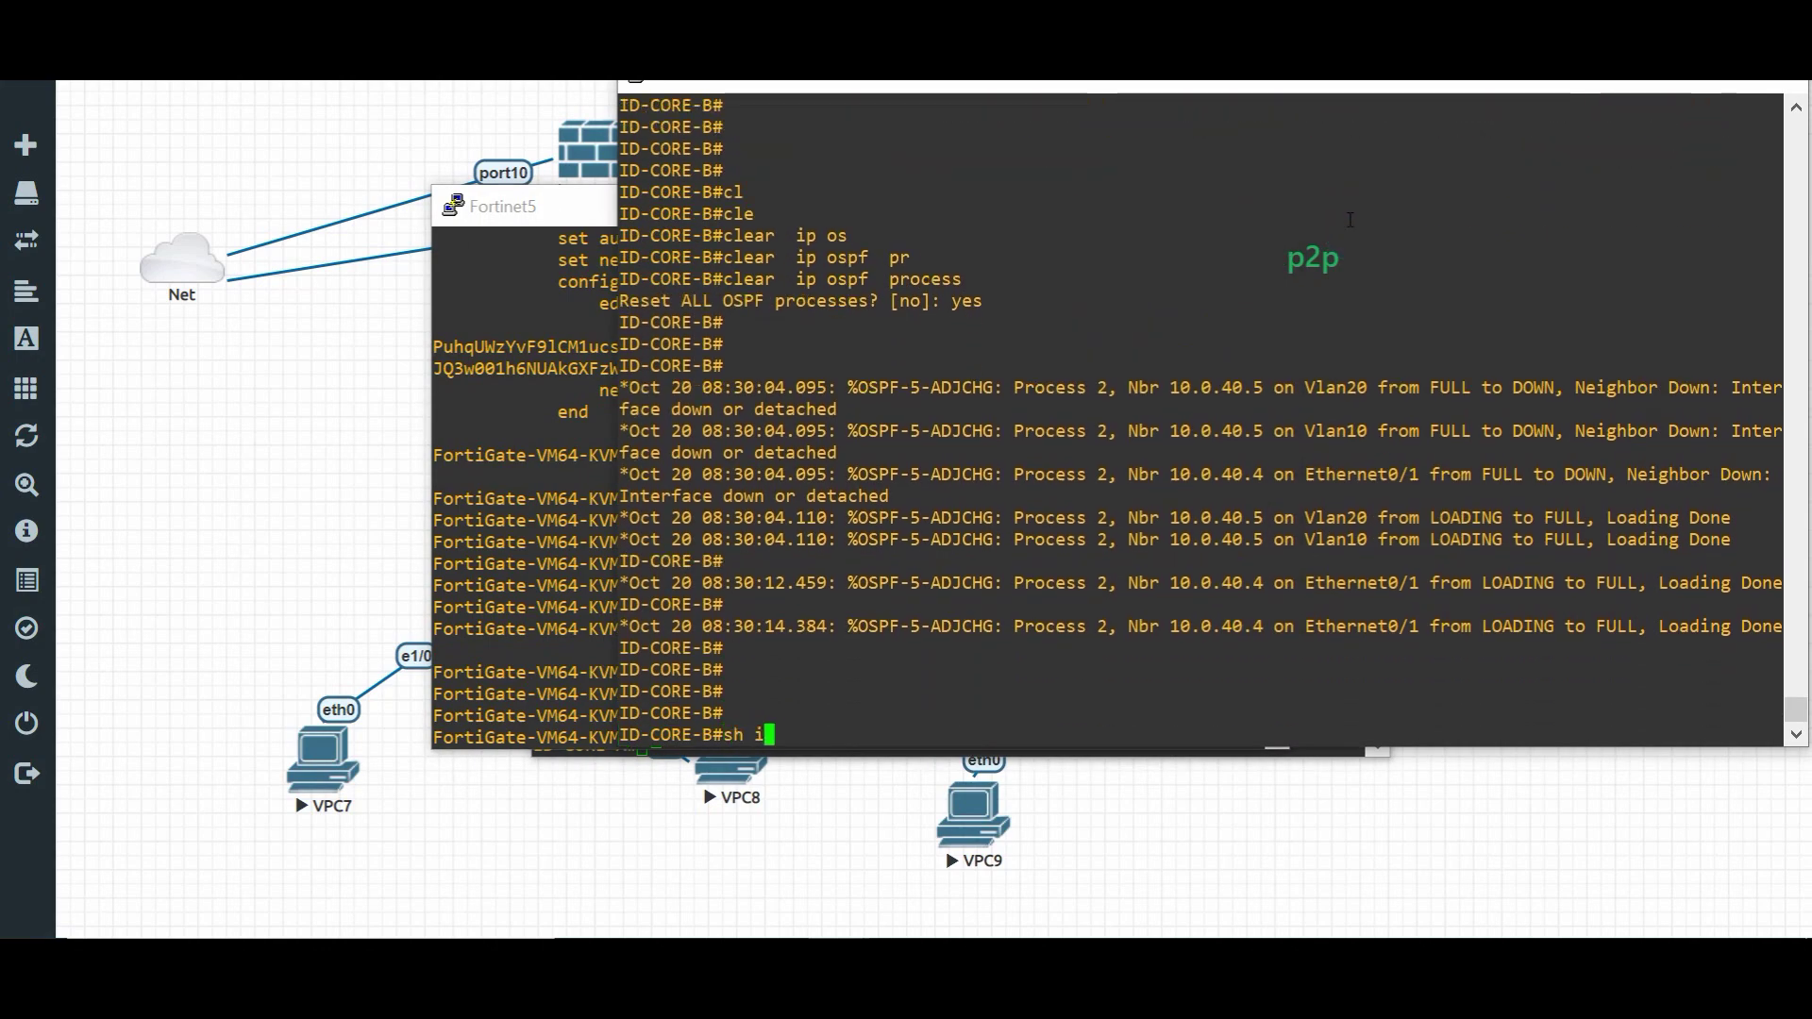
{"action": "key", "text": "Tab"}
{"action": "key", "text": "BackSpace"}
{"action": "key", "text": "BackSpace"}
{"action": "key", "text": "BackSpace"}
{"action": "key", "text": "BackSpace"}
{"action": "key", "text": "BackSpace"}
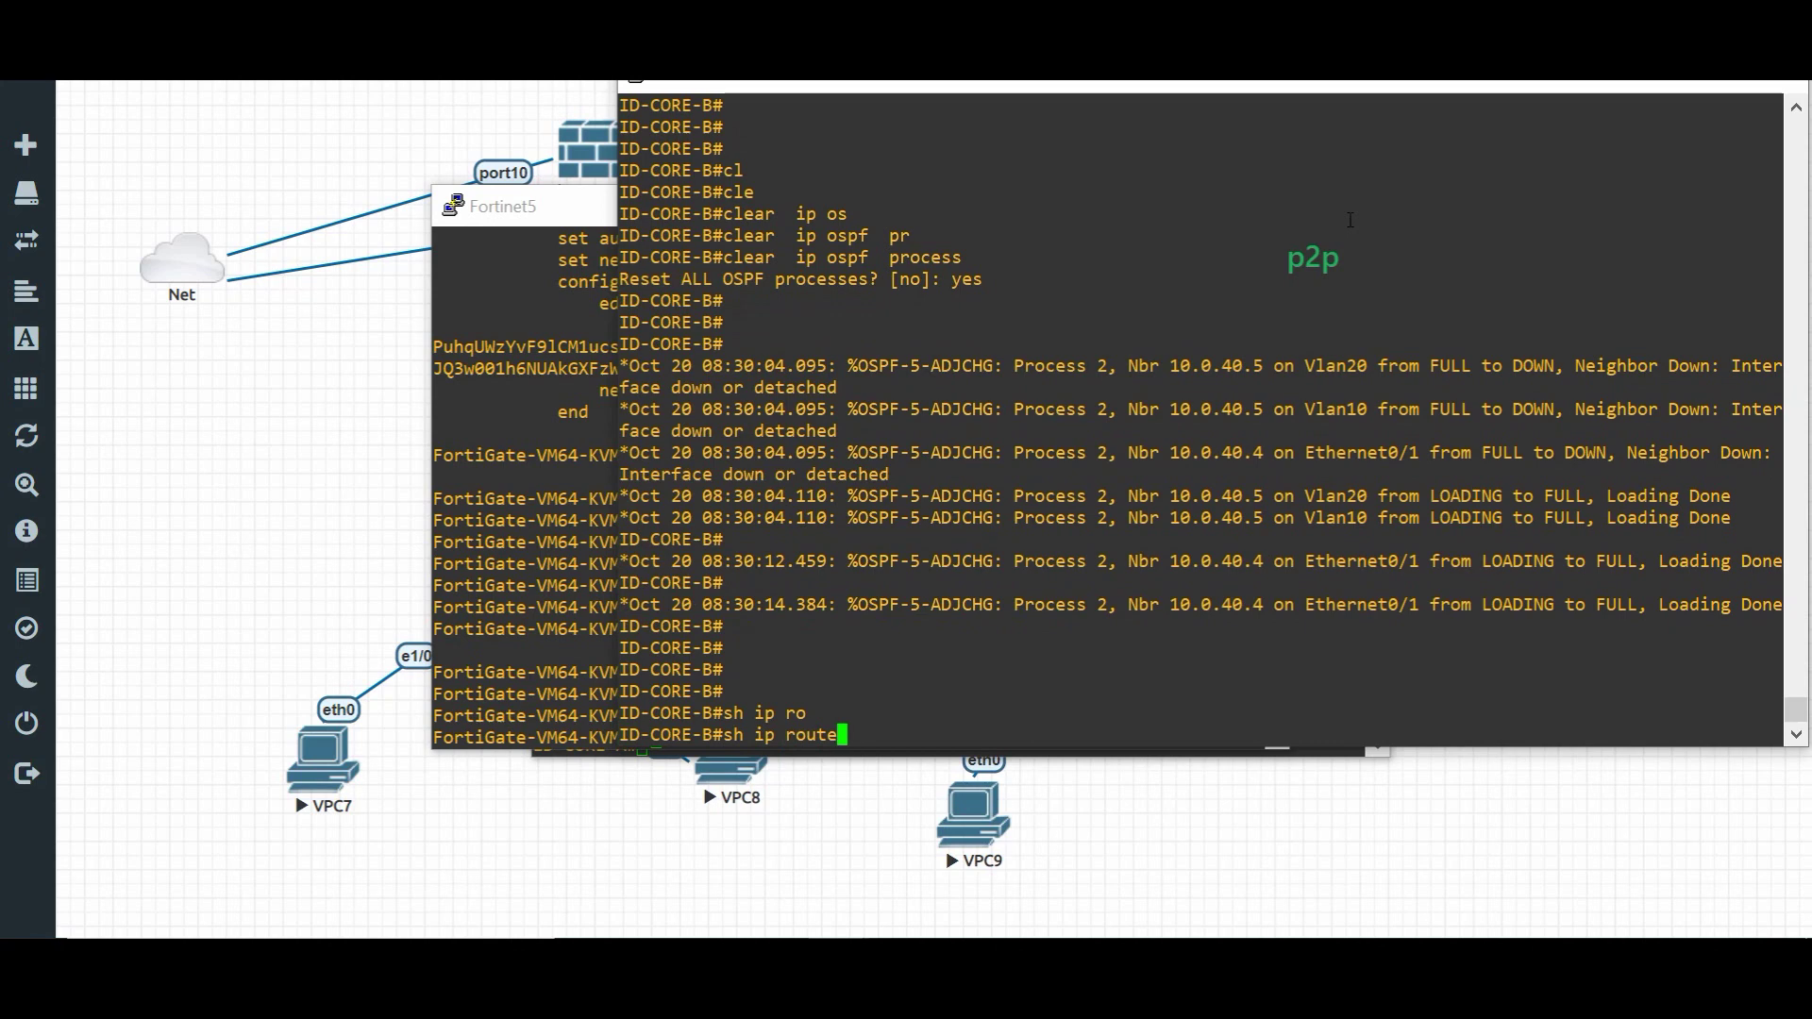
{"action": "type", "text": "os"}
{"action": "key", "text": "Tab"}
{"action": "type", "text": "ne"}
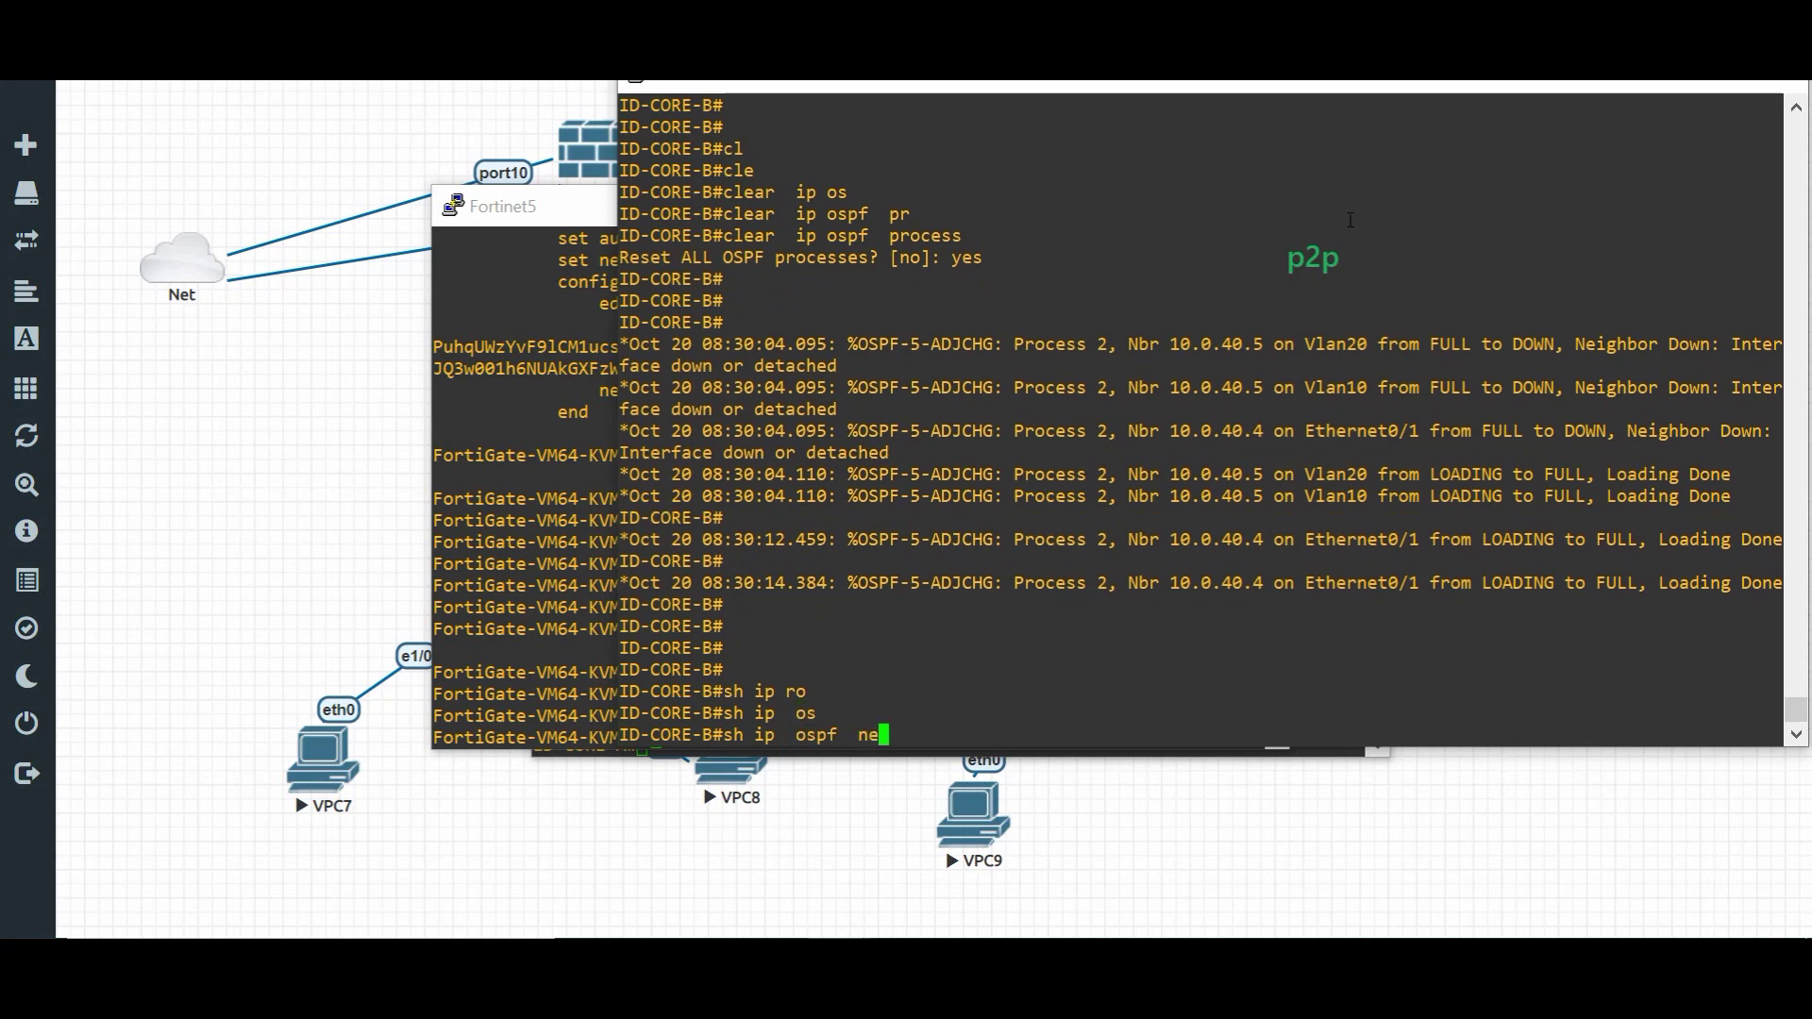
{"action": "key", "text": "Tab"}
{"action": "key", "text": "Return"}
{"action": "key", "text": "Return"}
{"action": "key", "text": "Return"}
{"action": "key", "text": "Return"}
{"action": "key", "text": "Return"}
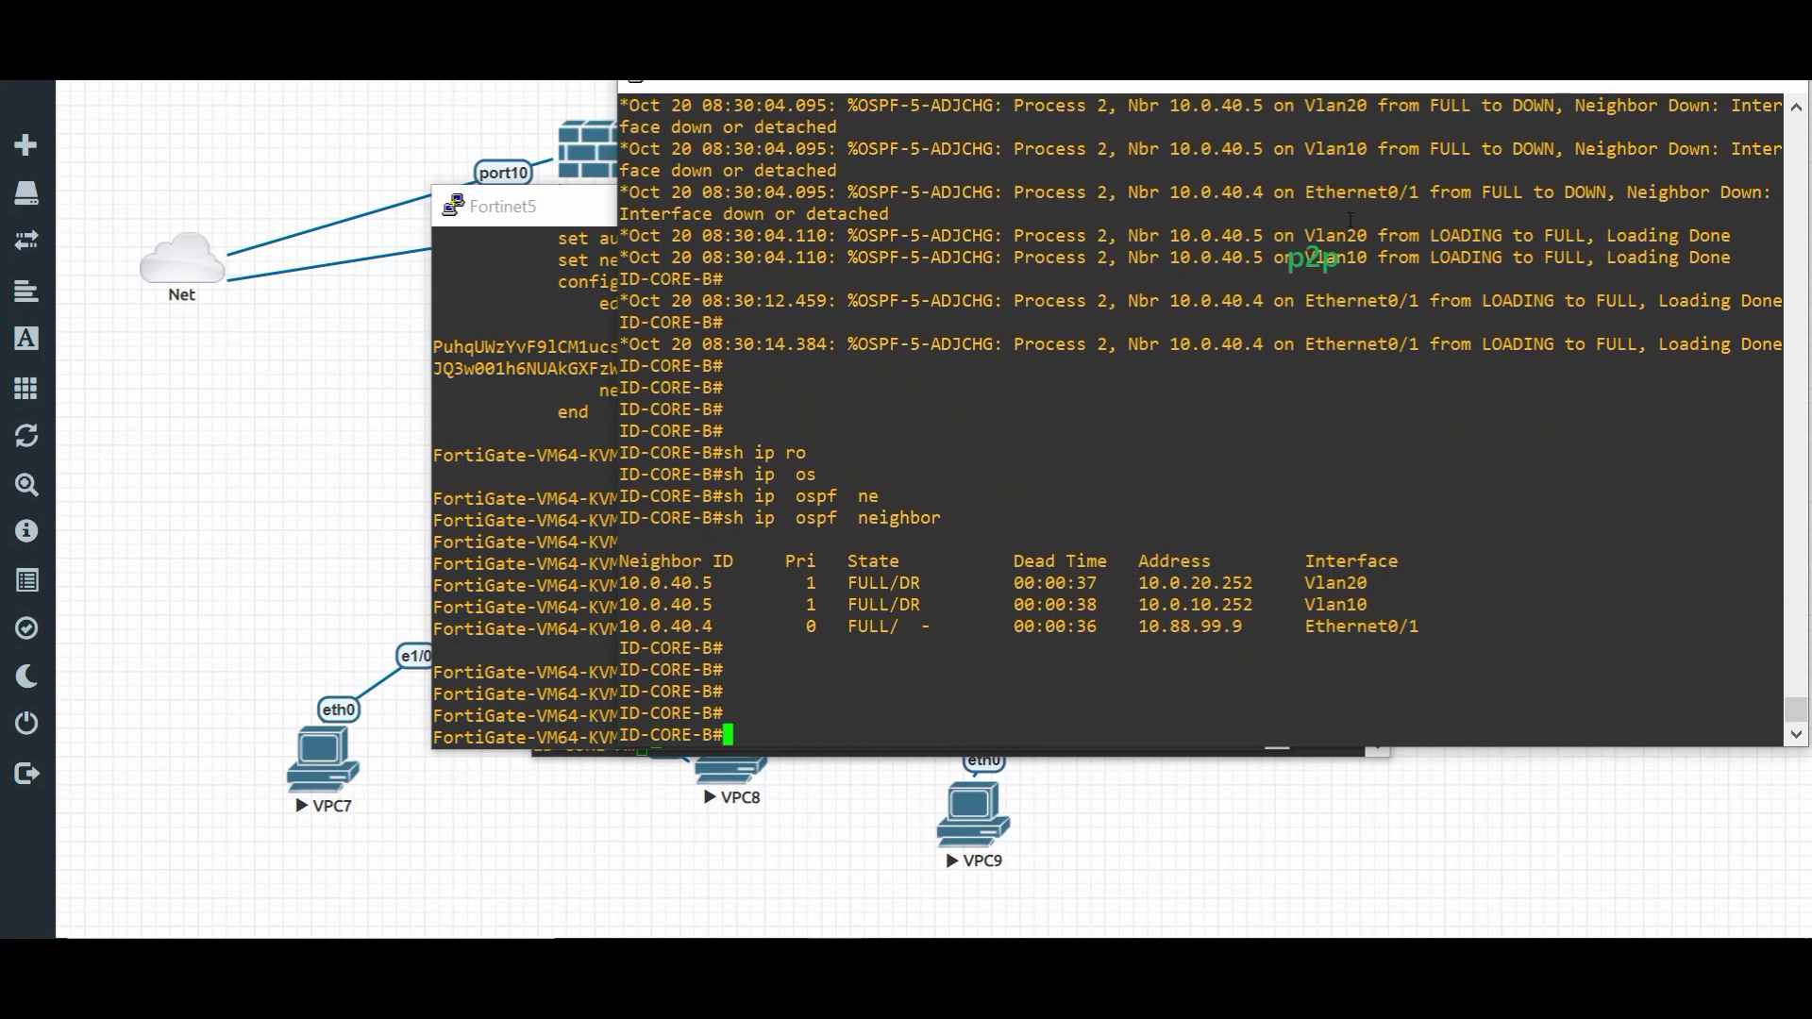
- Highlight neighbor 10.0.40.4 and its FULL state in ID-CORE-B's neighbor table
{"action": "left_click_drag", "start_coordinate": [693, 623], "coordinate": [1387, 625]}
{"action": "left_click_drag", "start_coordinate": [889, 626], "coordinate": [853, 625]}
{"action": "left_click_drag", "start_coordinate": [720, 626], "coordinate": [648, 626]}
{"action": "left_click", "coordinate": [767, 586]}
{"action": "key", "text": "Return"}
{"action": "key", "text": "Return"}
{"action": "key", "text": "Return"}
- Show OSPF details for Ethernet0/1 with 'sh ip ospf interface e0/1'
{"action": "type", "text": "sh"}
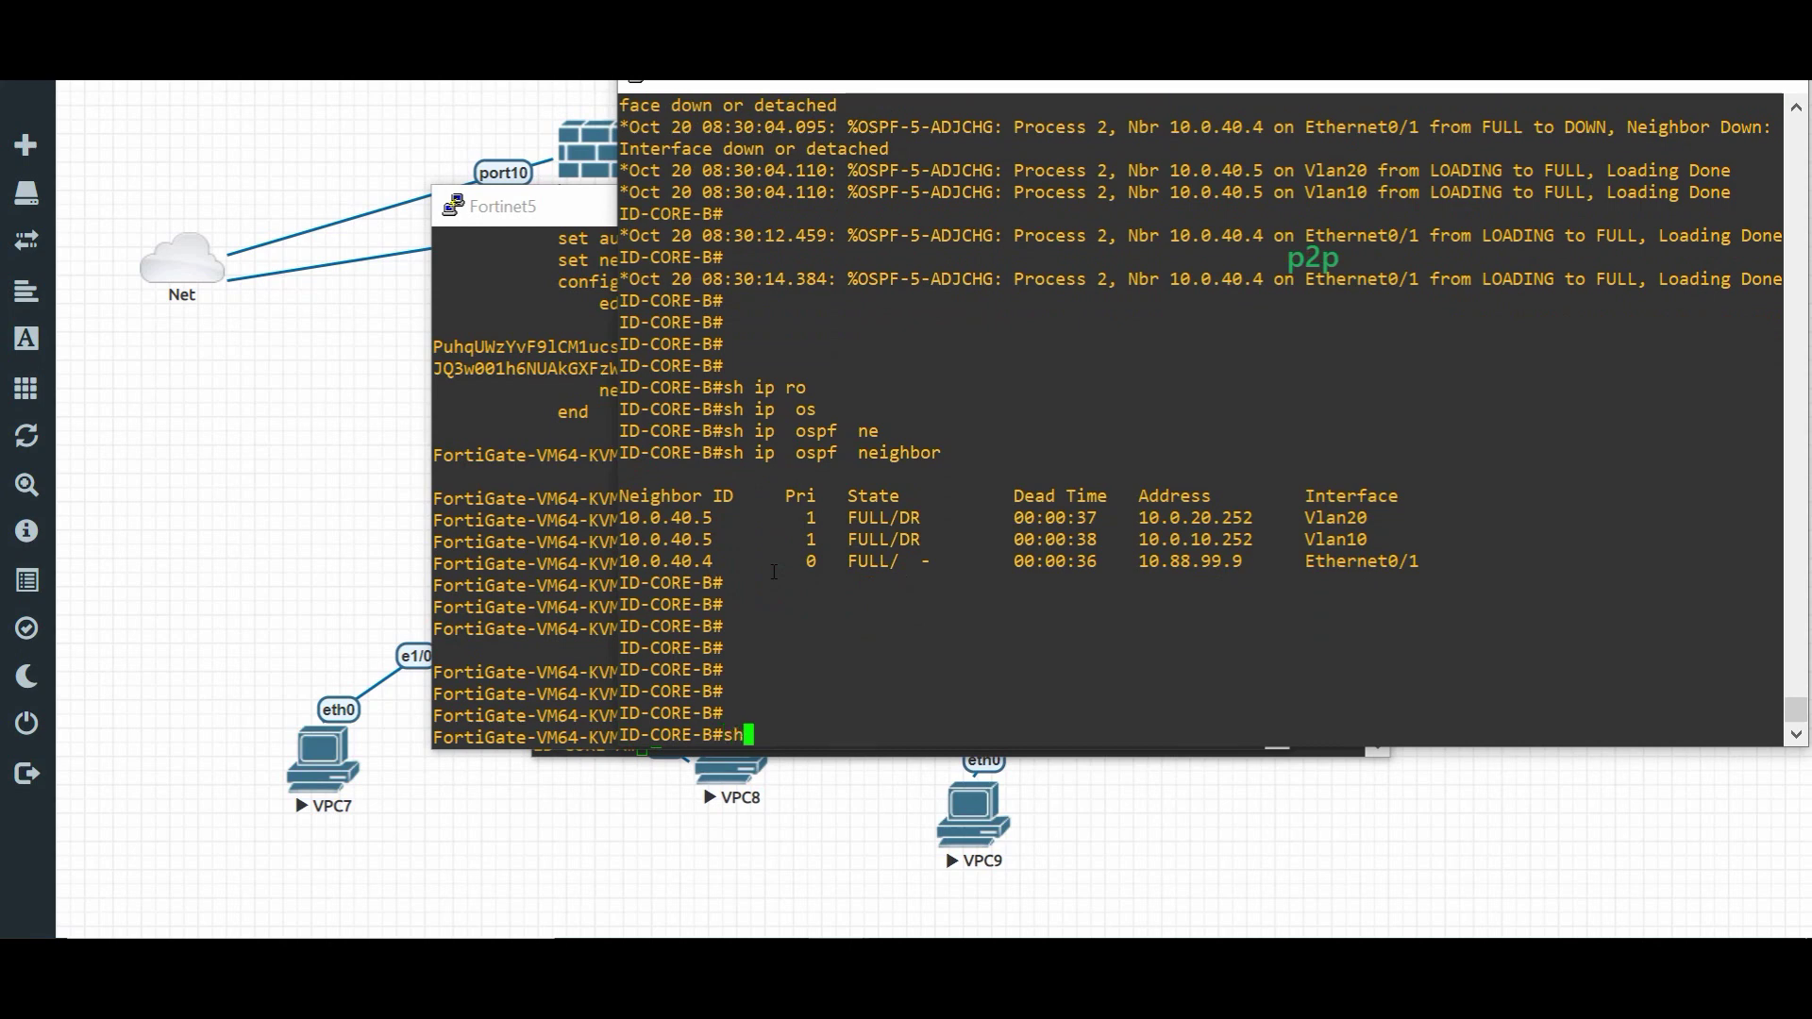
{"action": "type", "text": " ip os"}
{"action": "key", "text": "Tab"}
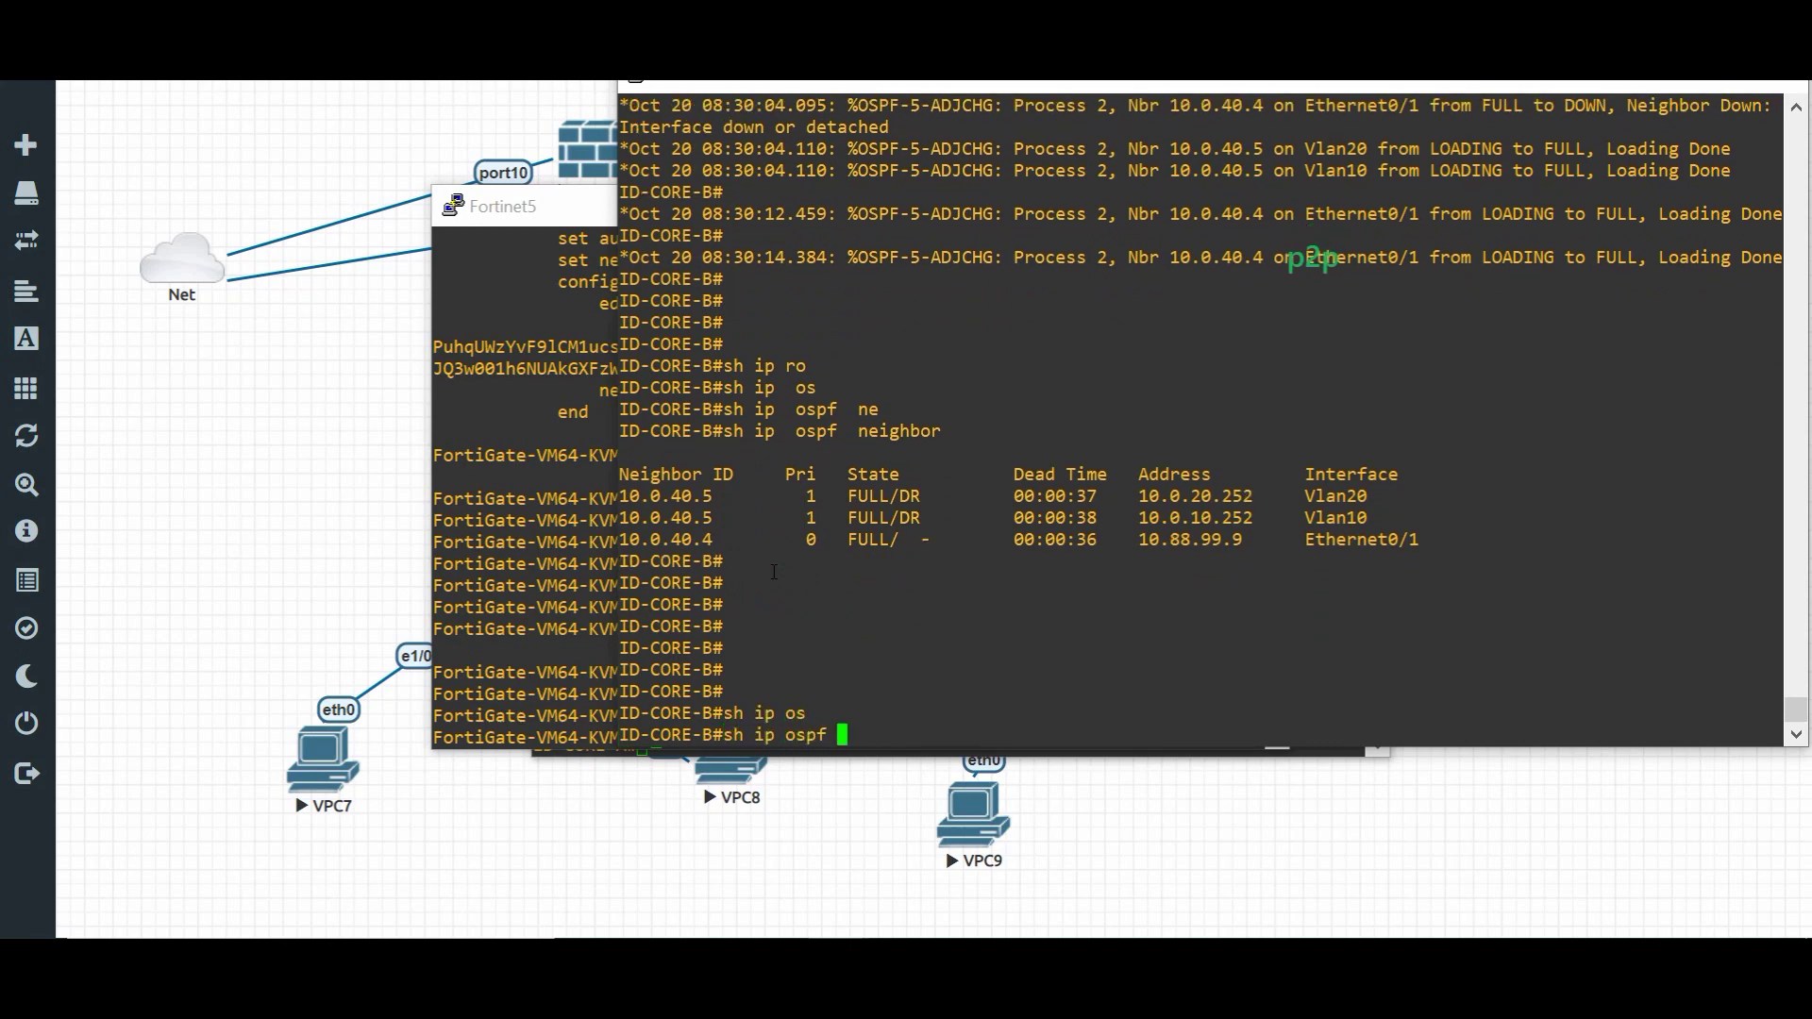
{"action": "key", "text": "BackSpace"}
{"action": "key", "text": "BackSpace"}
{"action": "key", "text": "BackSpace"}
{"action": "key", "text": "Tab"}
{"action": "type", "text": "inter"}
{"action": "key", "text": "Tab"}
{"action": "type", "text": "e0/1"}
{"action": "key", "text": "Return"}
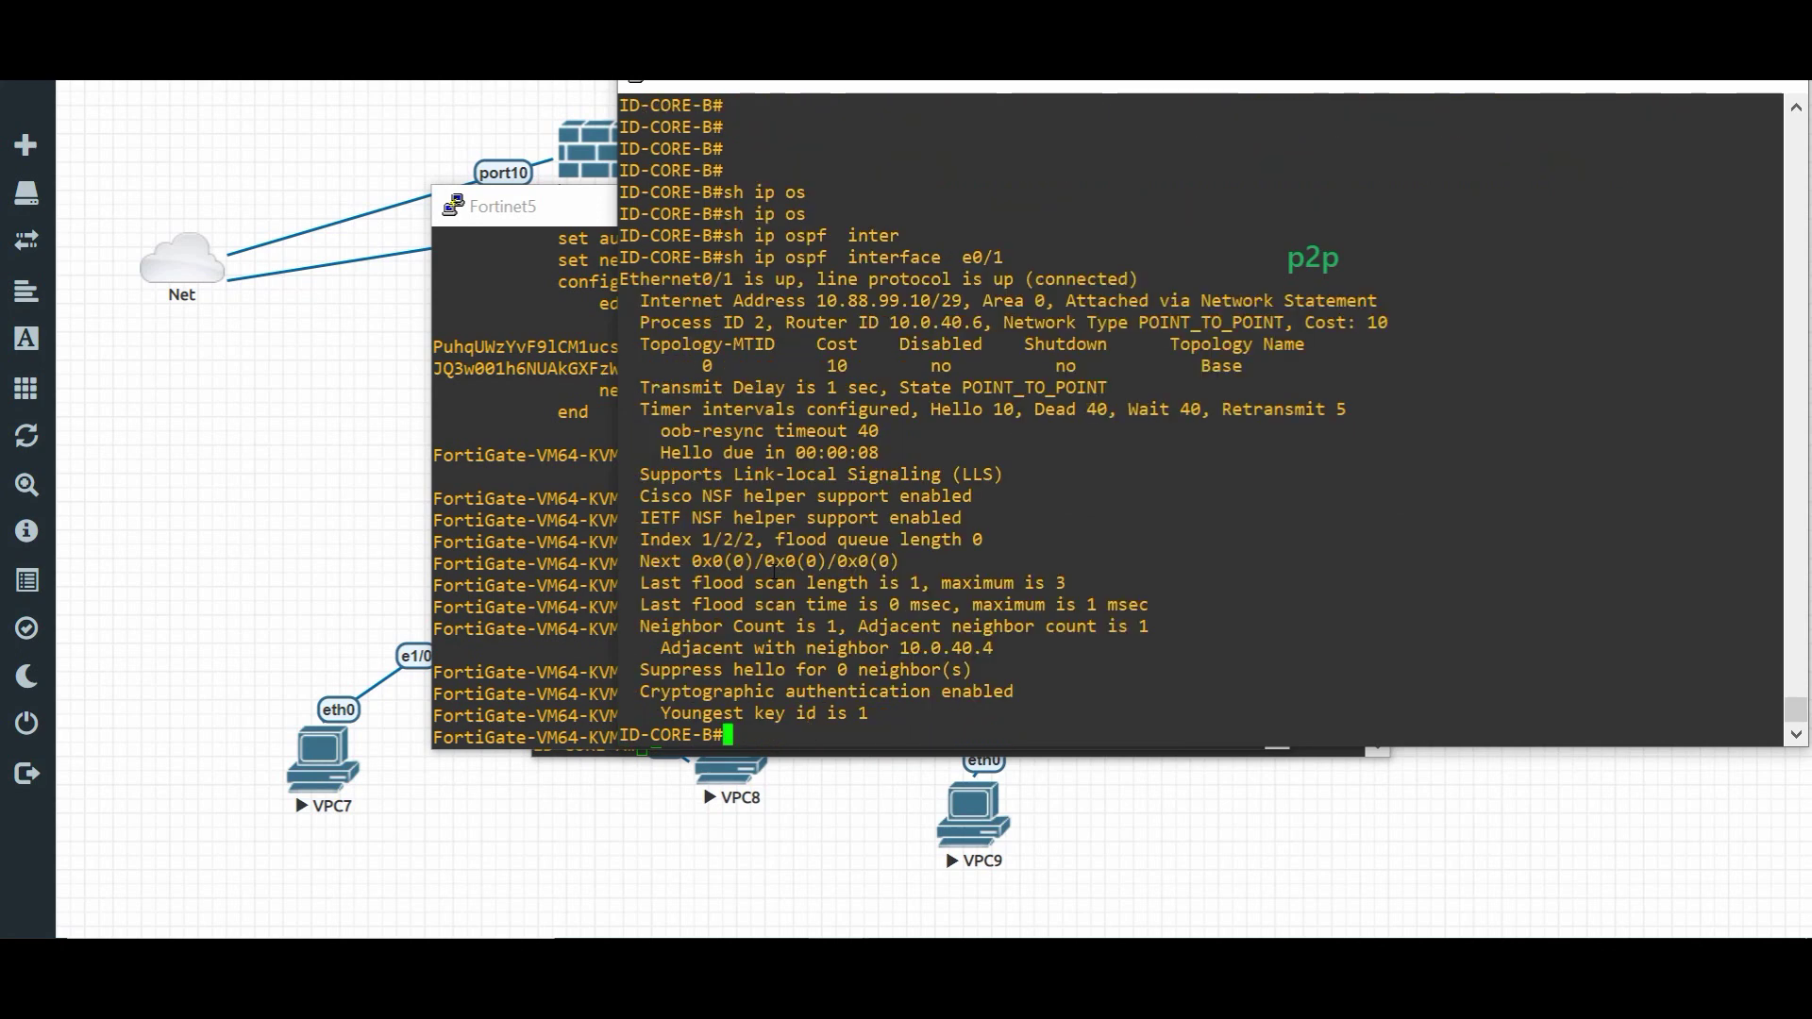
{"action": "key", "text": "Return"}
{"action": "key", "text": "Return"}
{"action": "key", "text": "Return"}
{"action": "key", "text": "Return"}
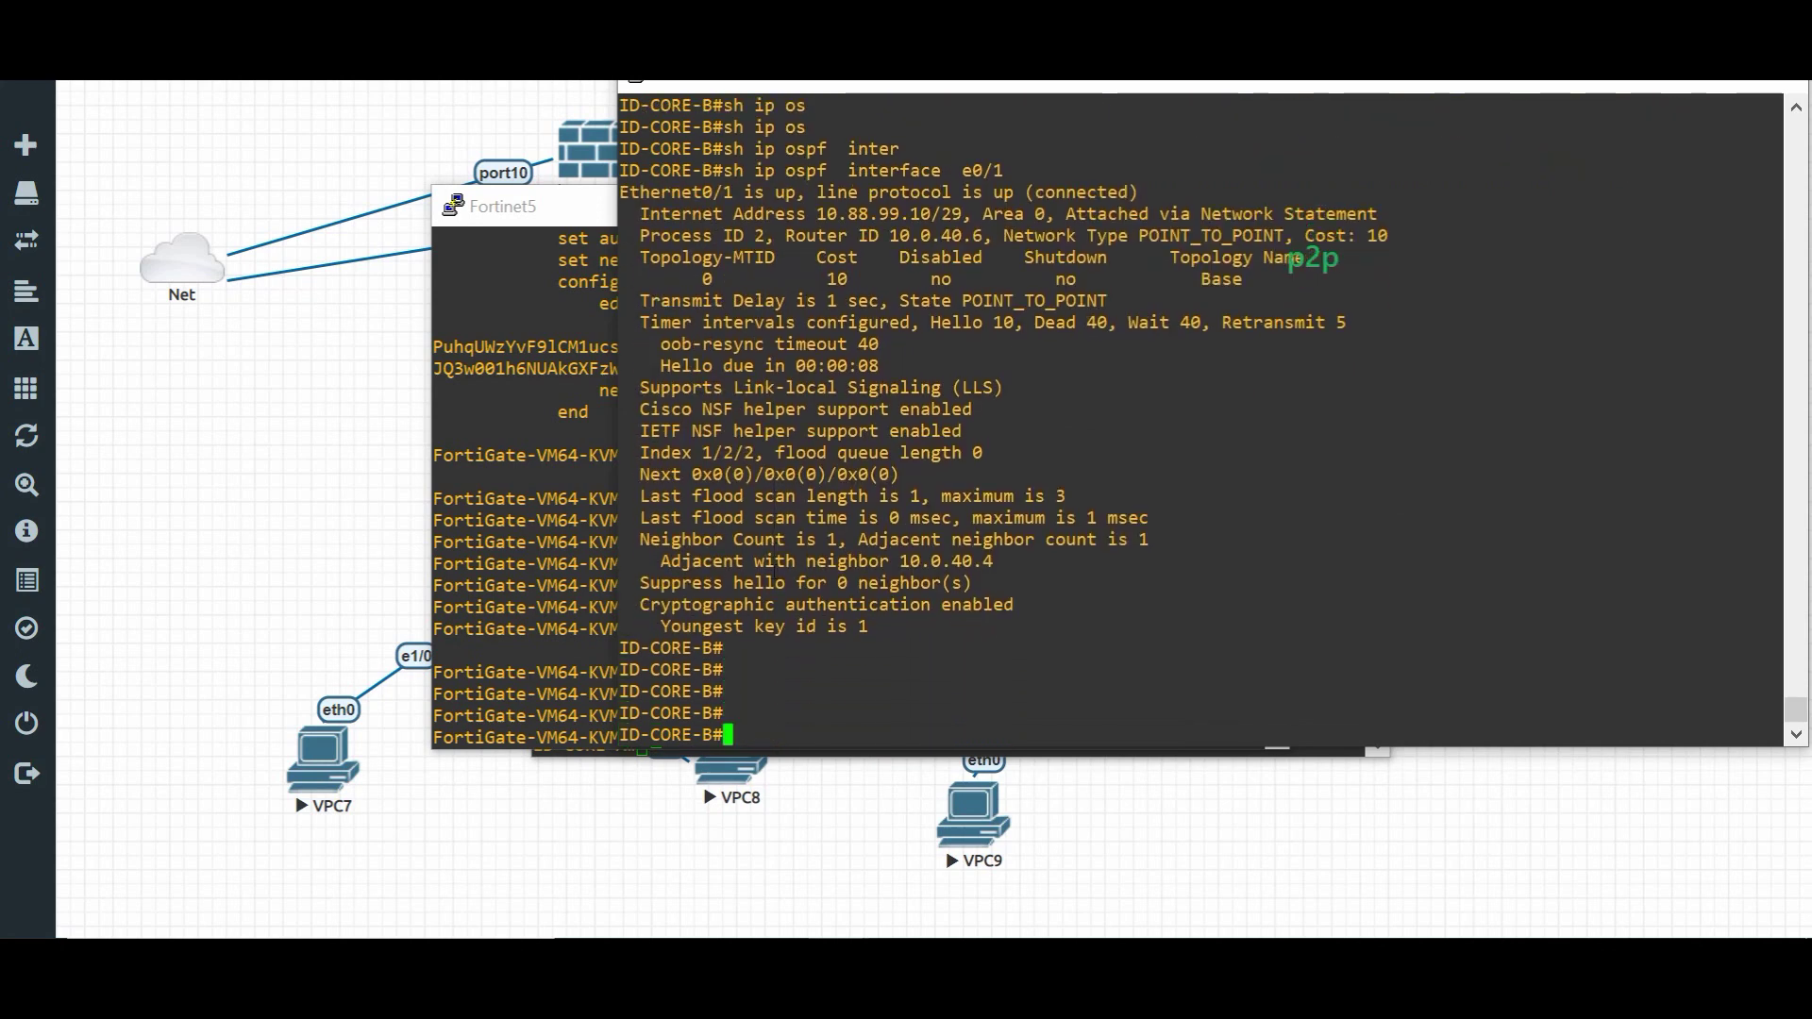
- Display ID-CORE-B's OSPF link-state database with 'sh ip ospf database'
{"action": "type", "text": "sh ip ospf  d"}
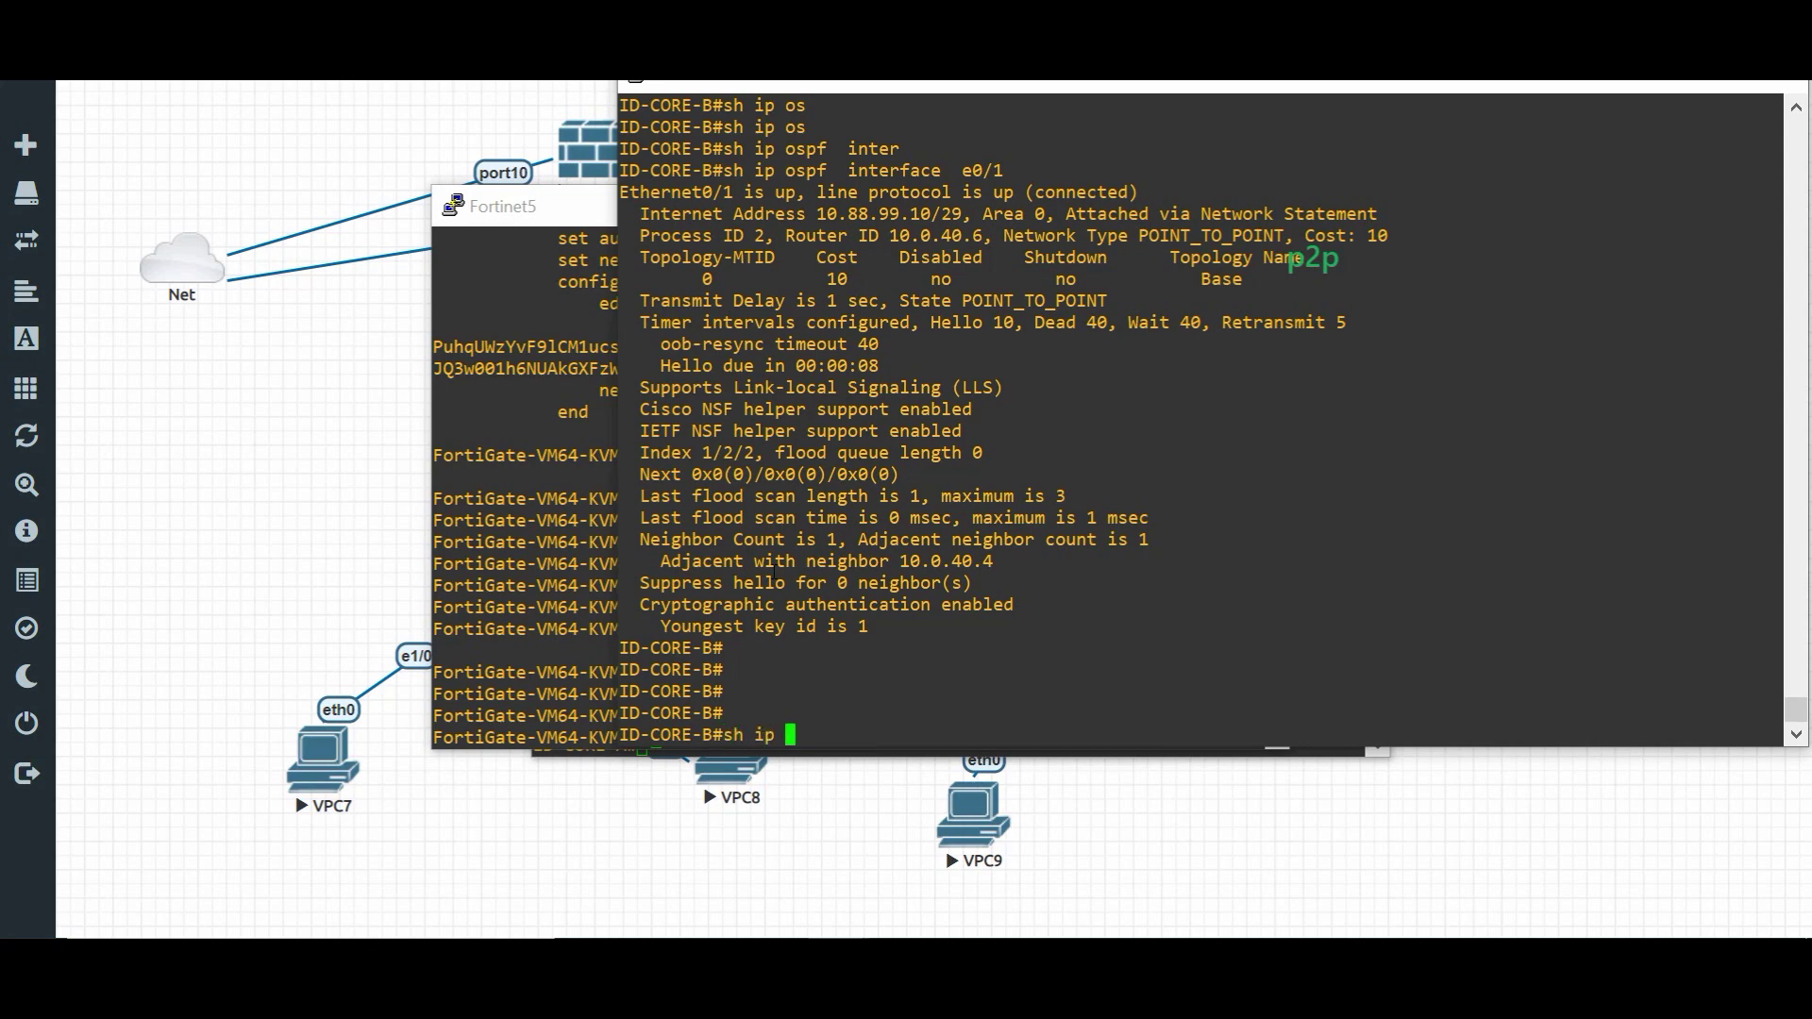
{"action": "key", "text": "Tab"}
{"action": "type", "text": "spf  d"}
{"action": "key", "text": "Tab"}
{"action": "key", "text": "Return"}
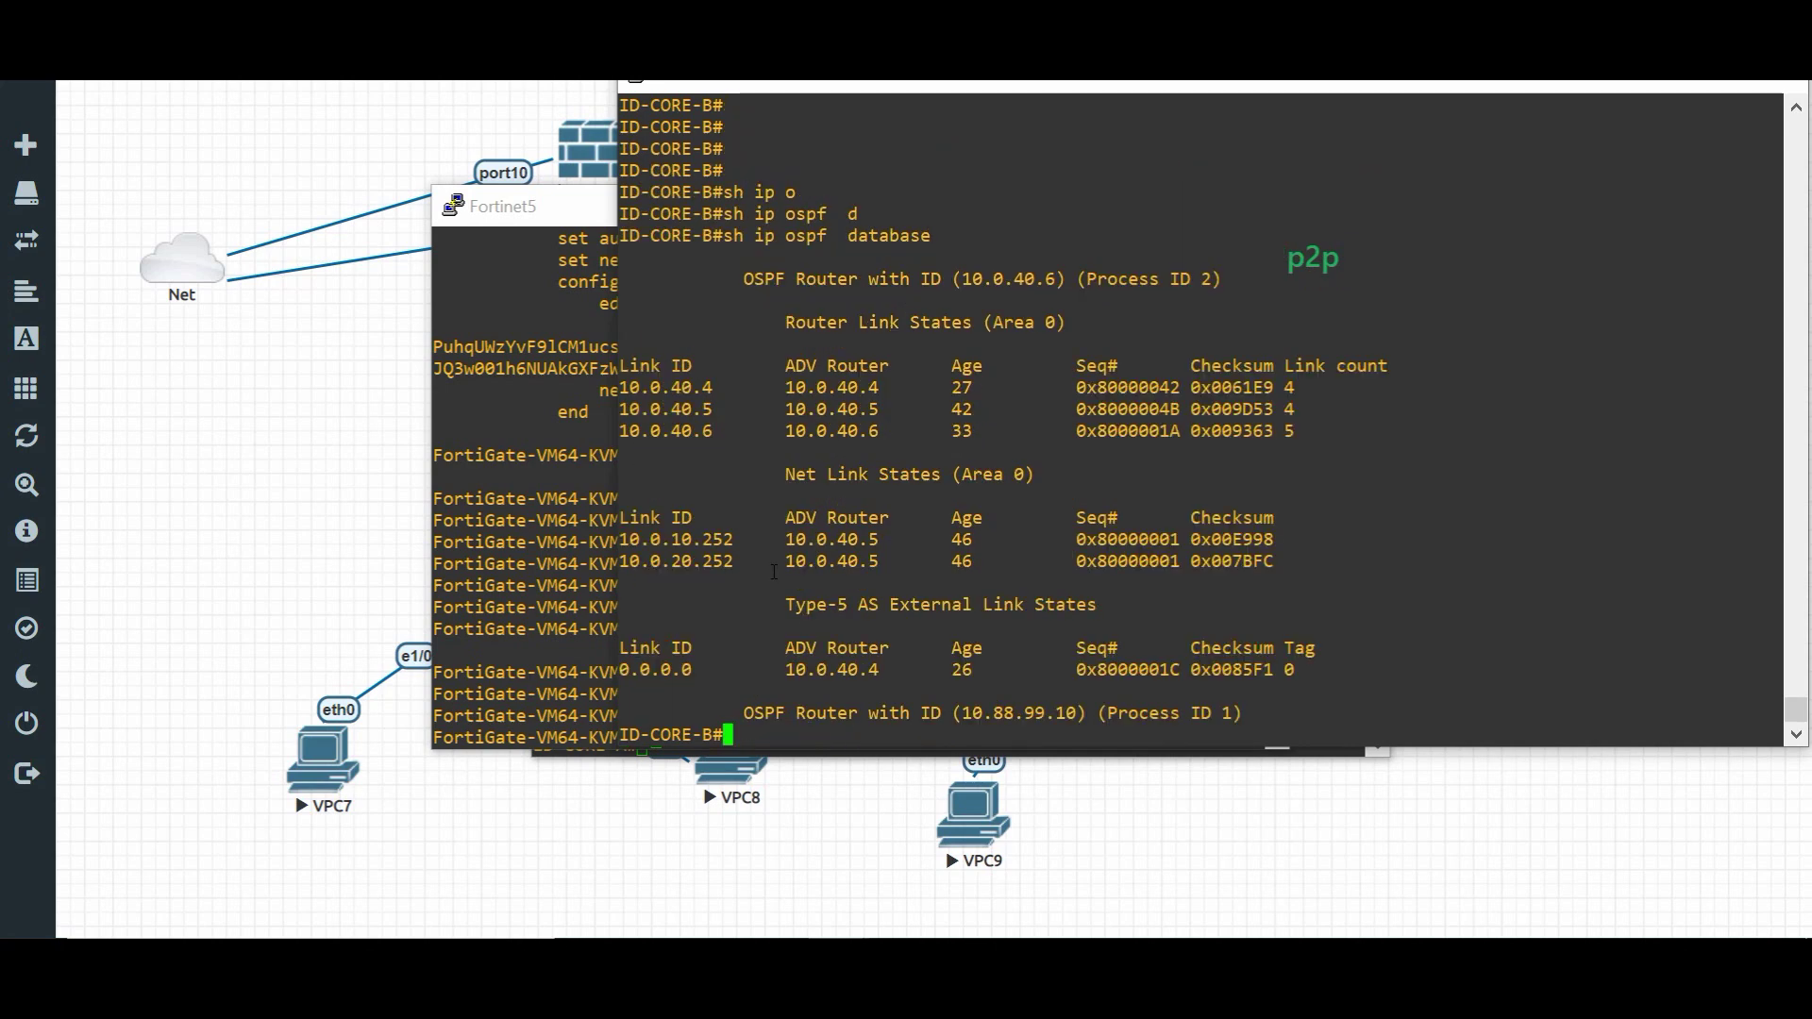
{"action": "key", "text": "Return"}
{"action": "key", "text": "Return"}
{"action": "key", "text": "Return"}
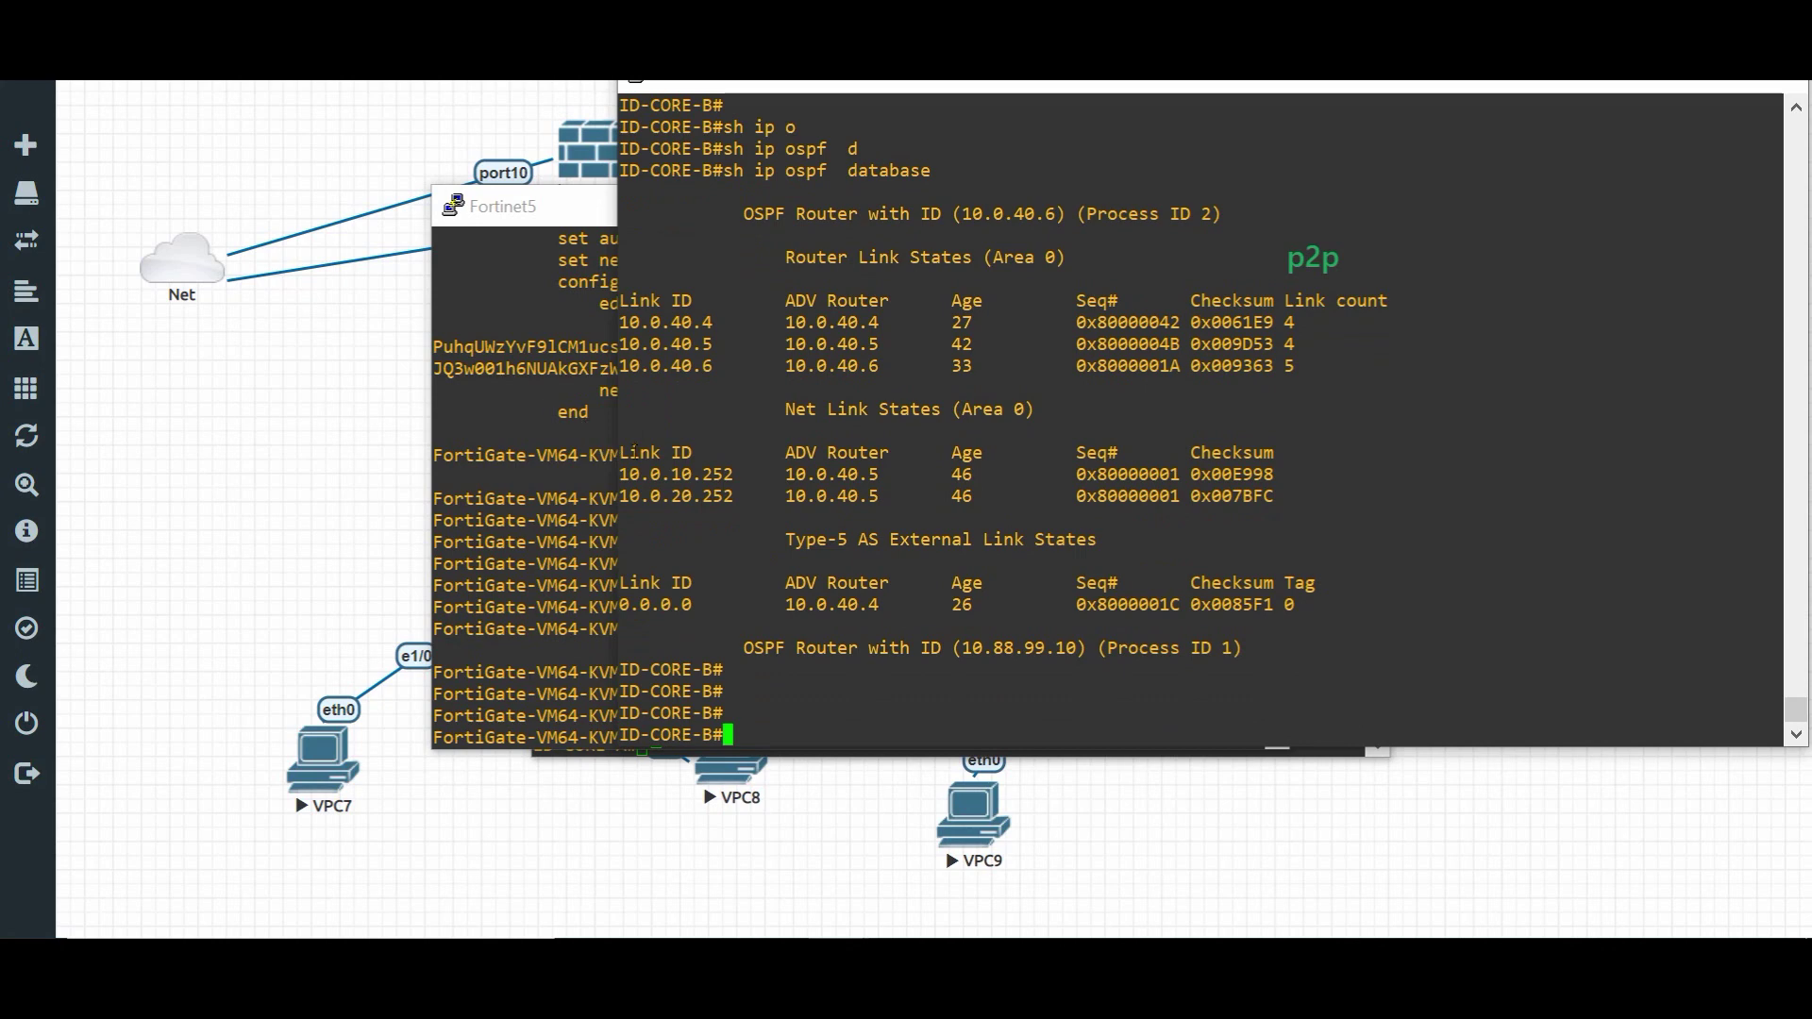
{"action": "left_click", "coordinate": [542, 518]}
- Run 'get router info ospf interface port1' on the FortiGate, highlighting POINTOPOINT, then return to ID-CORE-B
{"action": "type", "text": "get  router  "}
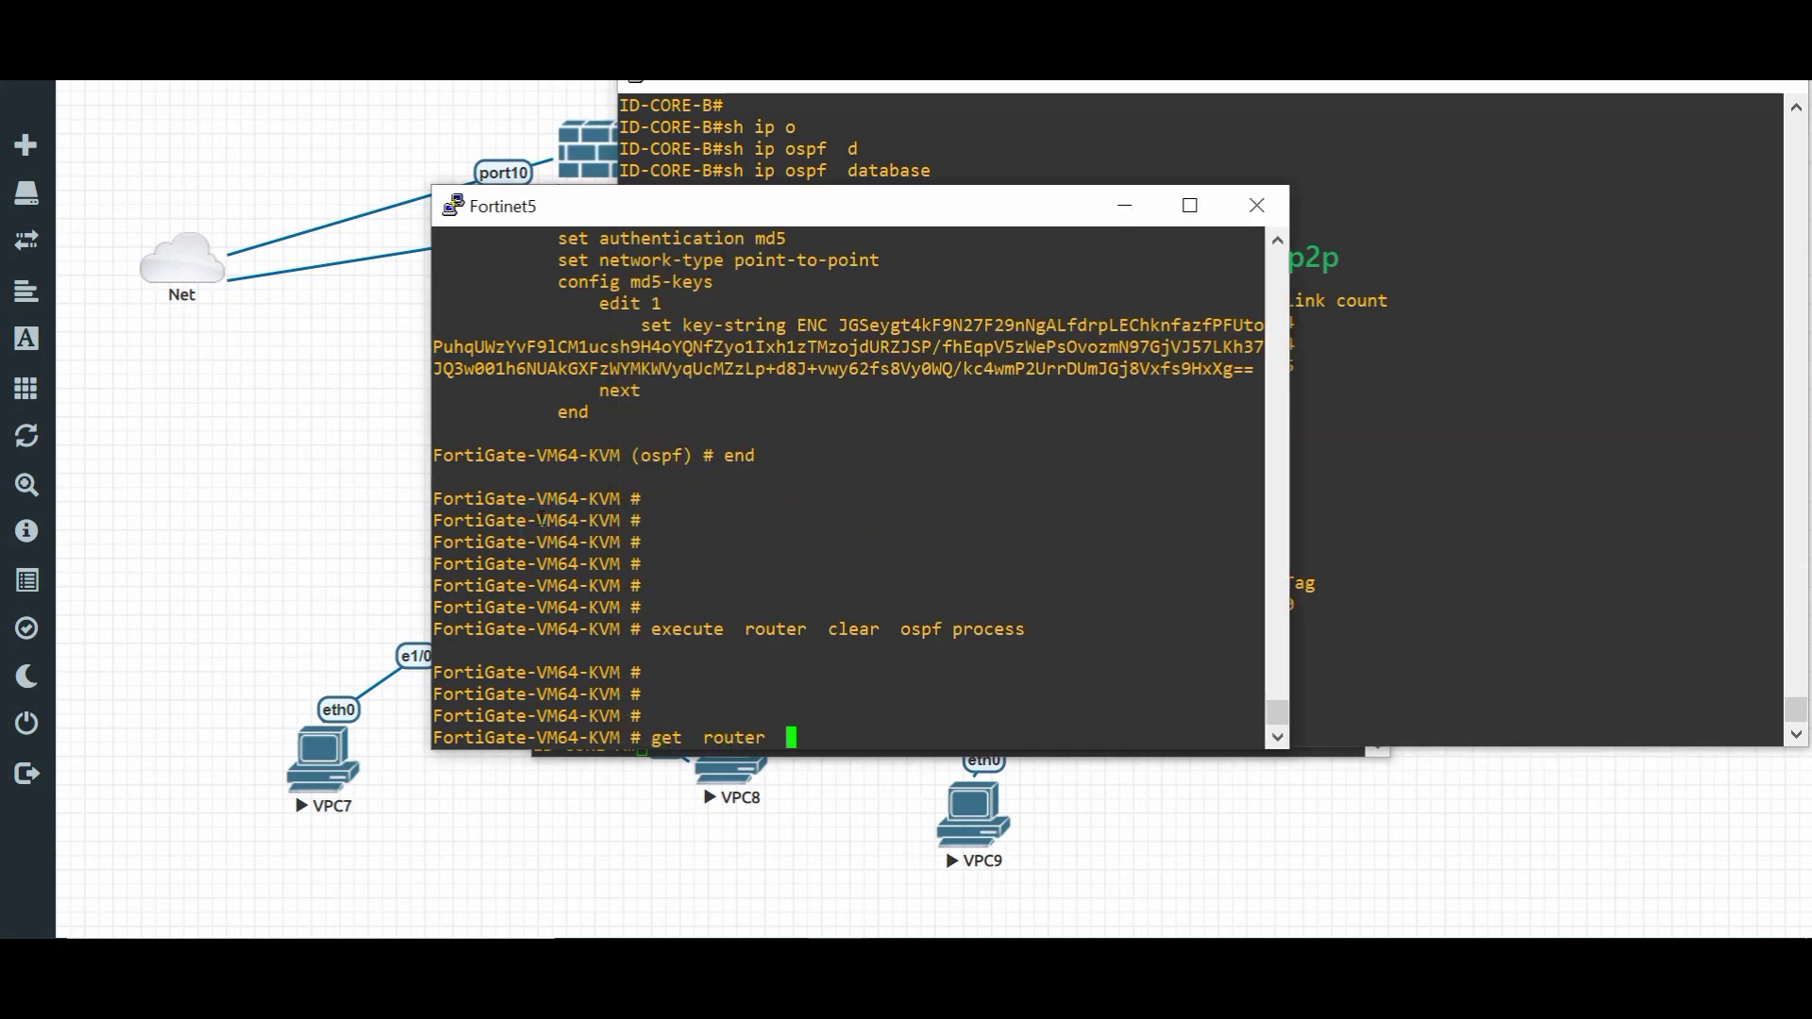
{"action": "type", "text": "ospf inter"}
{"action": "key", "text": "BackSpace"}
{"action": "key", "text": "BackSpace"}
{"action": "key", "text": "BackSpace"}
{"action": "key", "text": "BackSpace"}
{"action": "key", "text": "BackSpace"}
{"action": "key", "text": "BackSpace"}
{"action": "key", "text": "BackSpace"}
{"action": "key", "text": "BackSpace"}
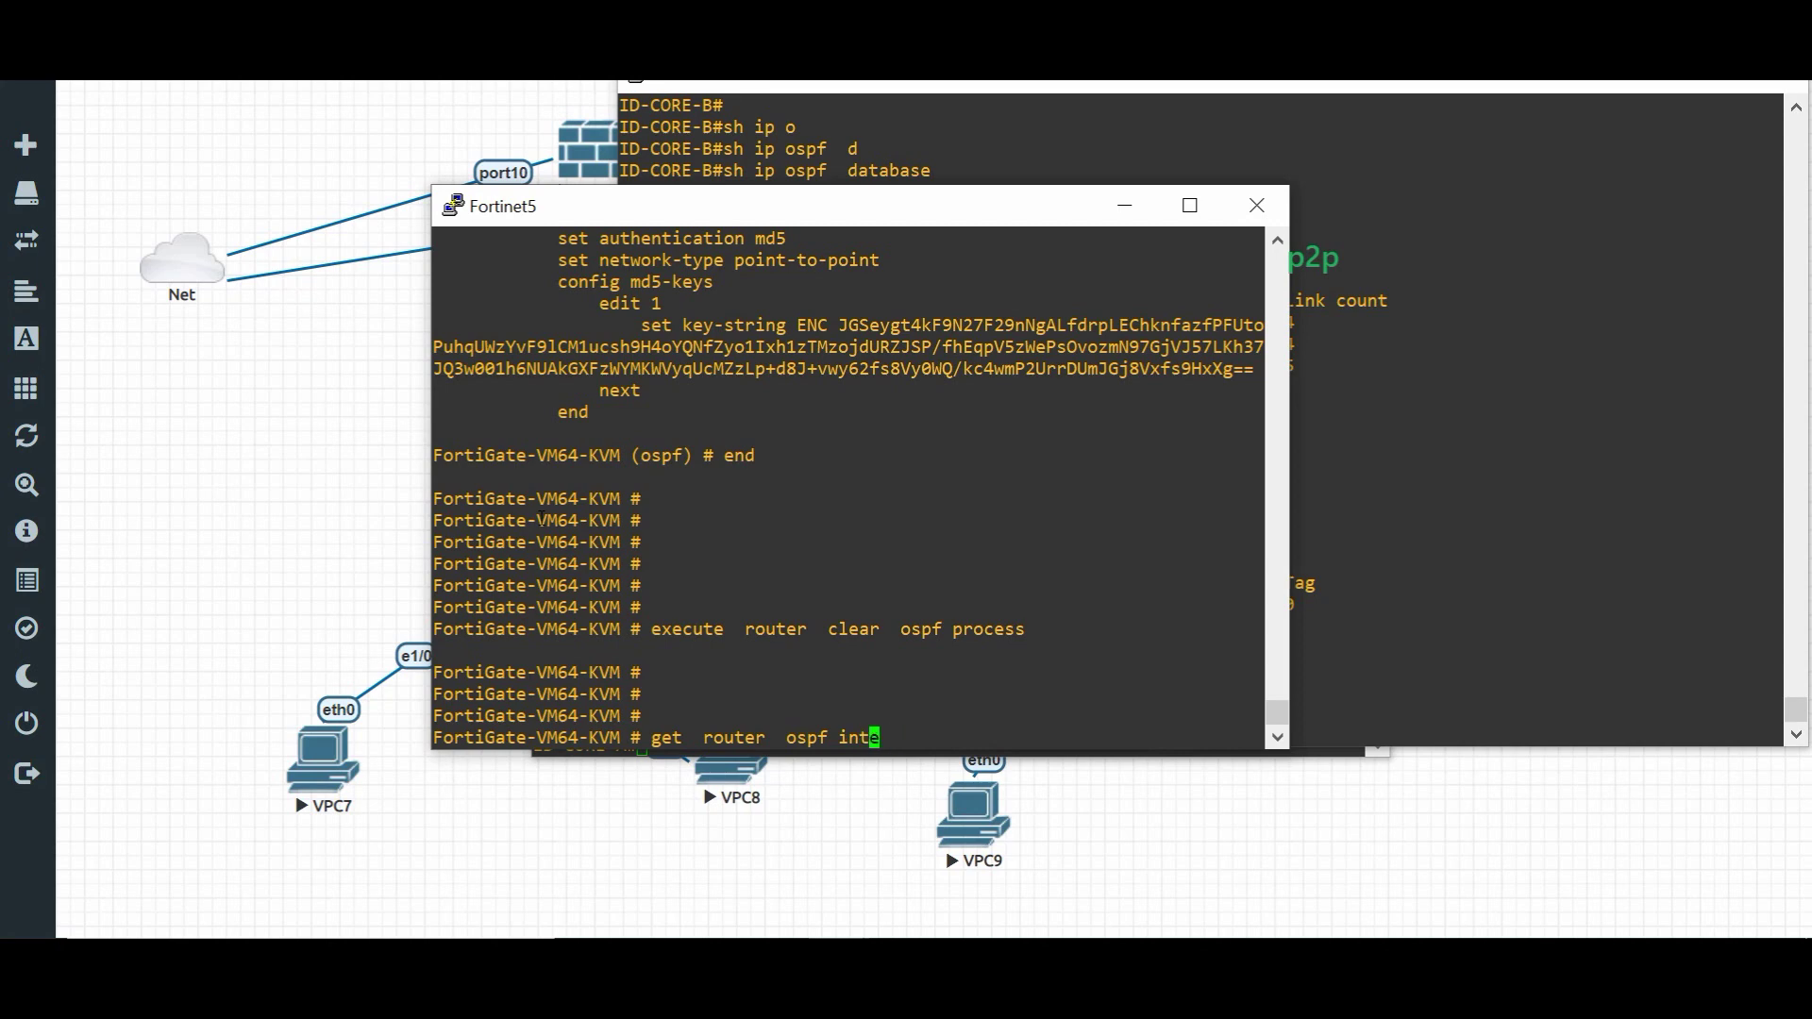
{"action": "key", "text": "BackSpace"}
{"action": "key", "text": "BackSpace"}
{"action": "type", "text": "info ospf  i"}
{"action": "type", "text": "nterface  port"}
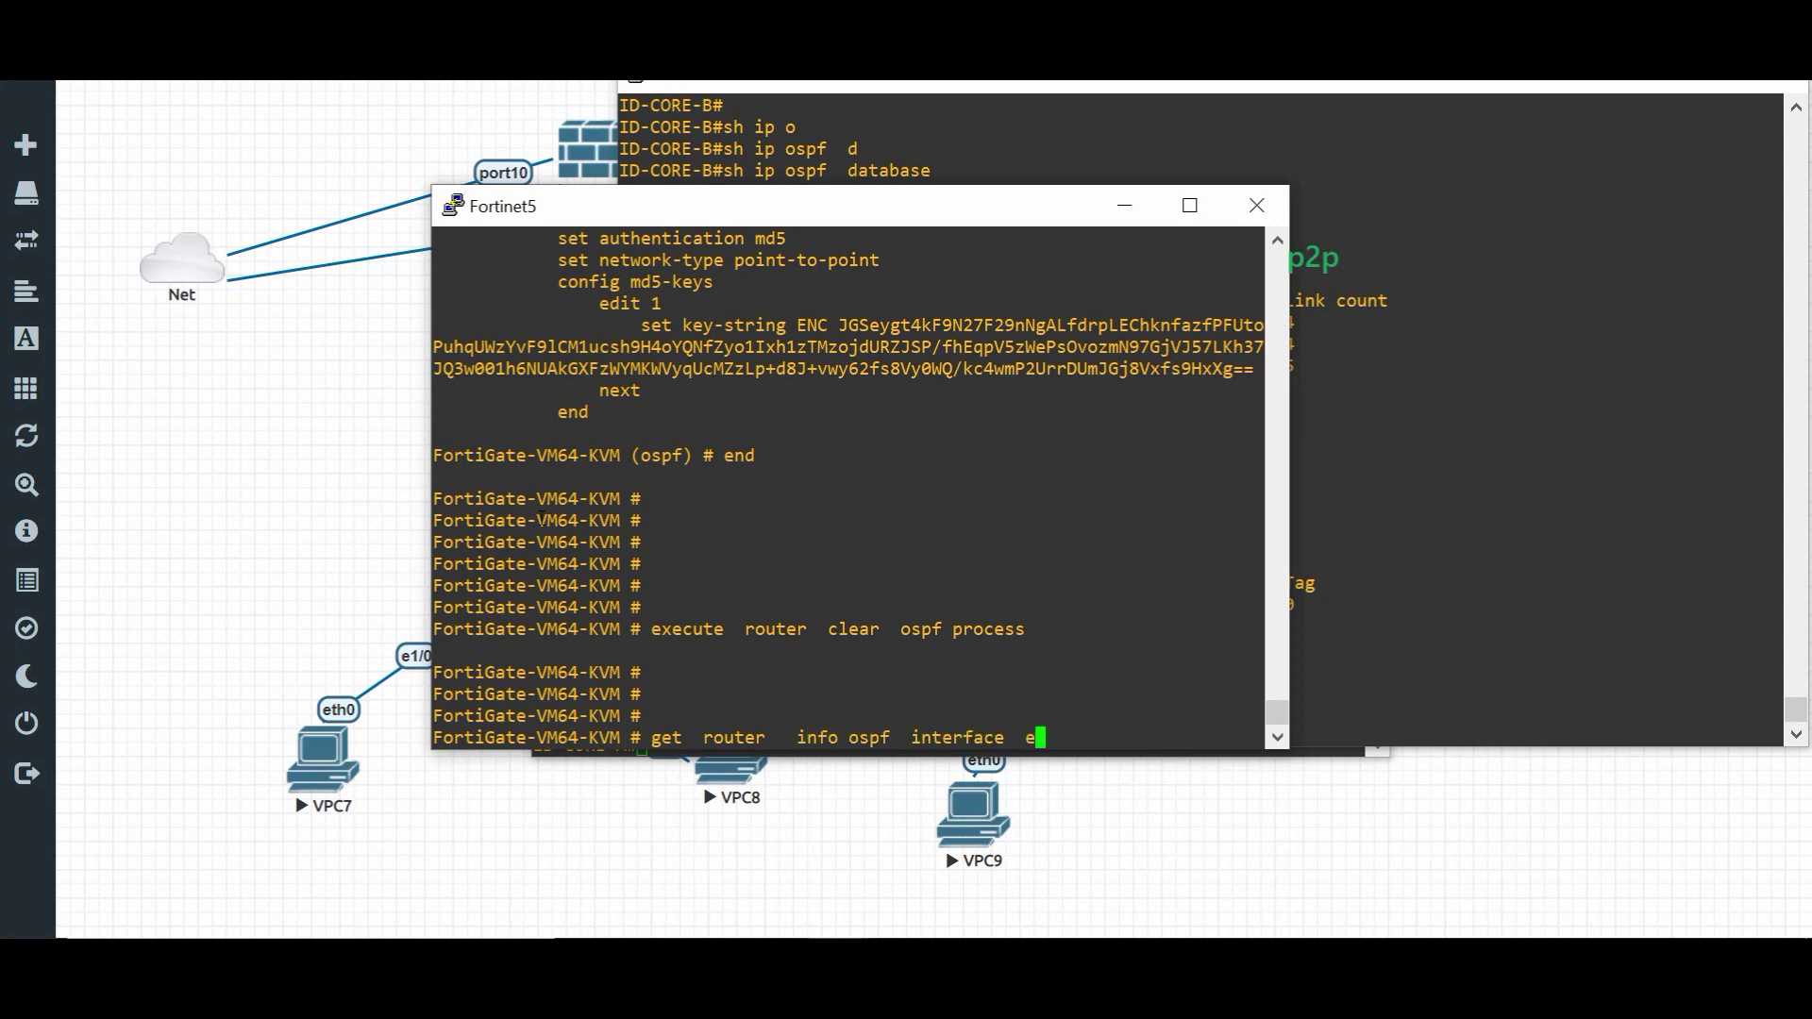
{"action": "type", "text": "1"}
{"action": "key", "text": "Return"}
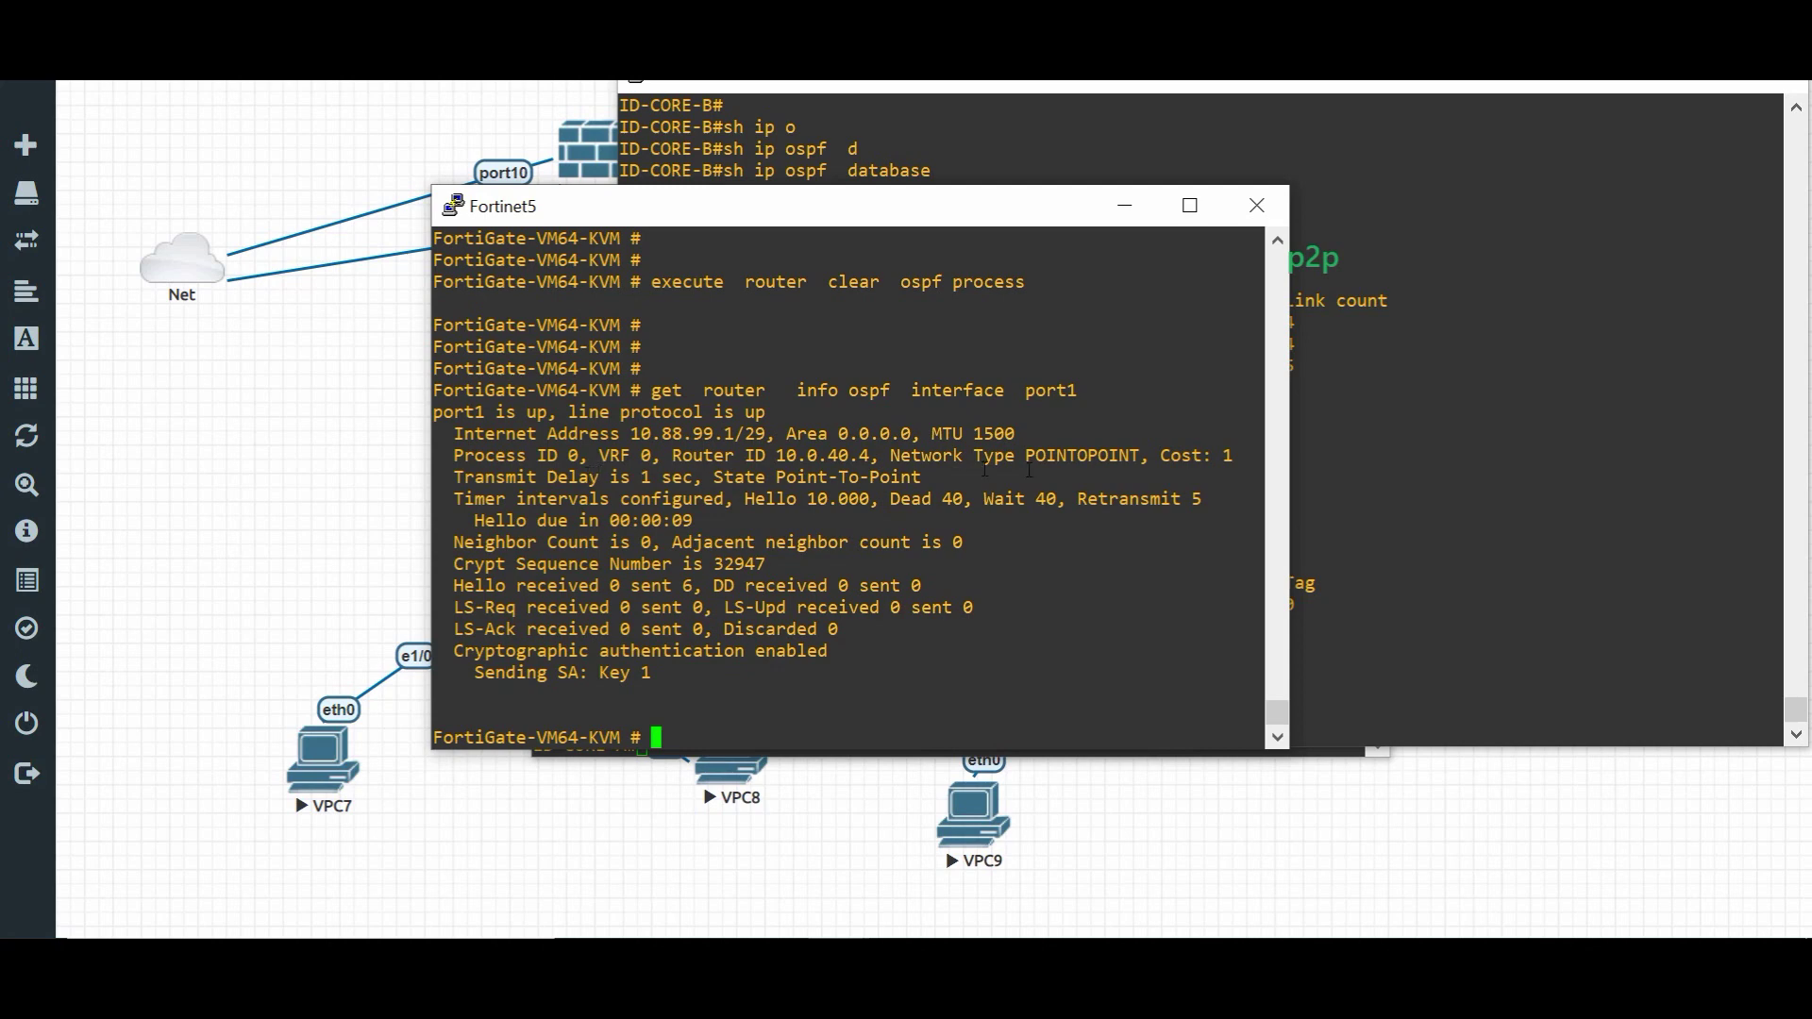
{"action": "left_click_drag", "start_coordinate": [1019, 455], "coordinate": [1126, 455]}
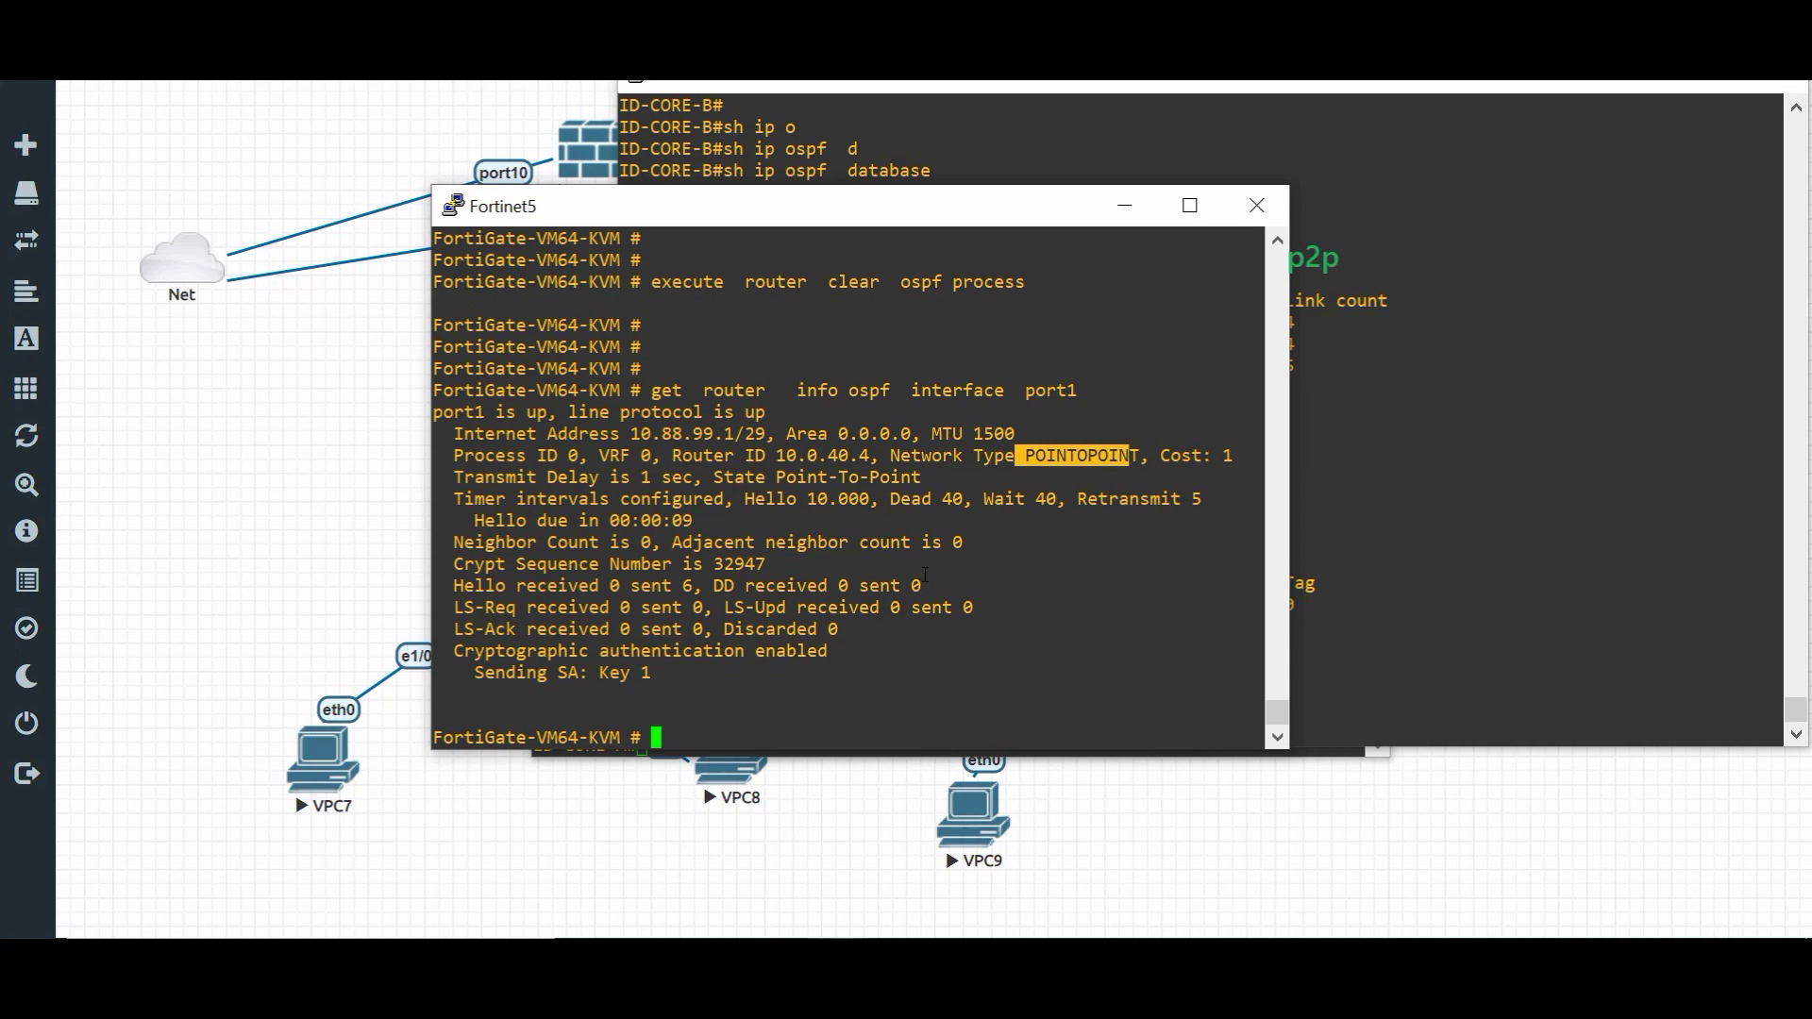
{"action": "left_click", "coordinate": [1413, 444]}
{"action": "key", "text": "Return"}
{"action": "key", "text": "Return"}
{"action": "key", "text": "Return"}
{"action": "key", "text": "Return"}
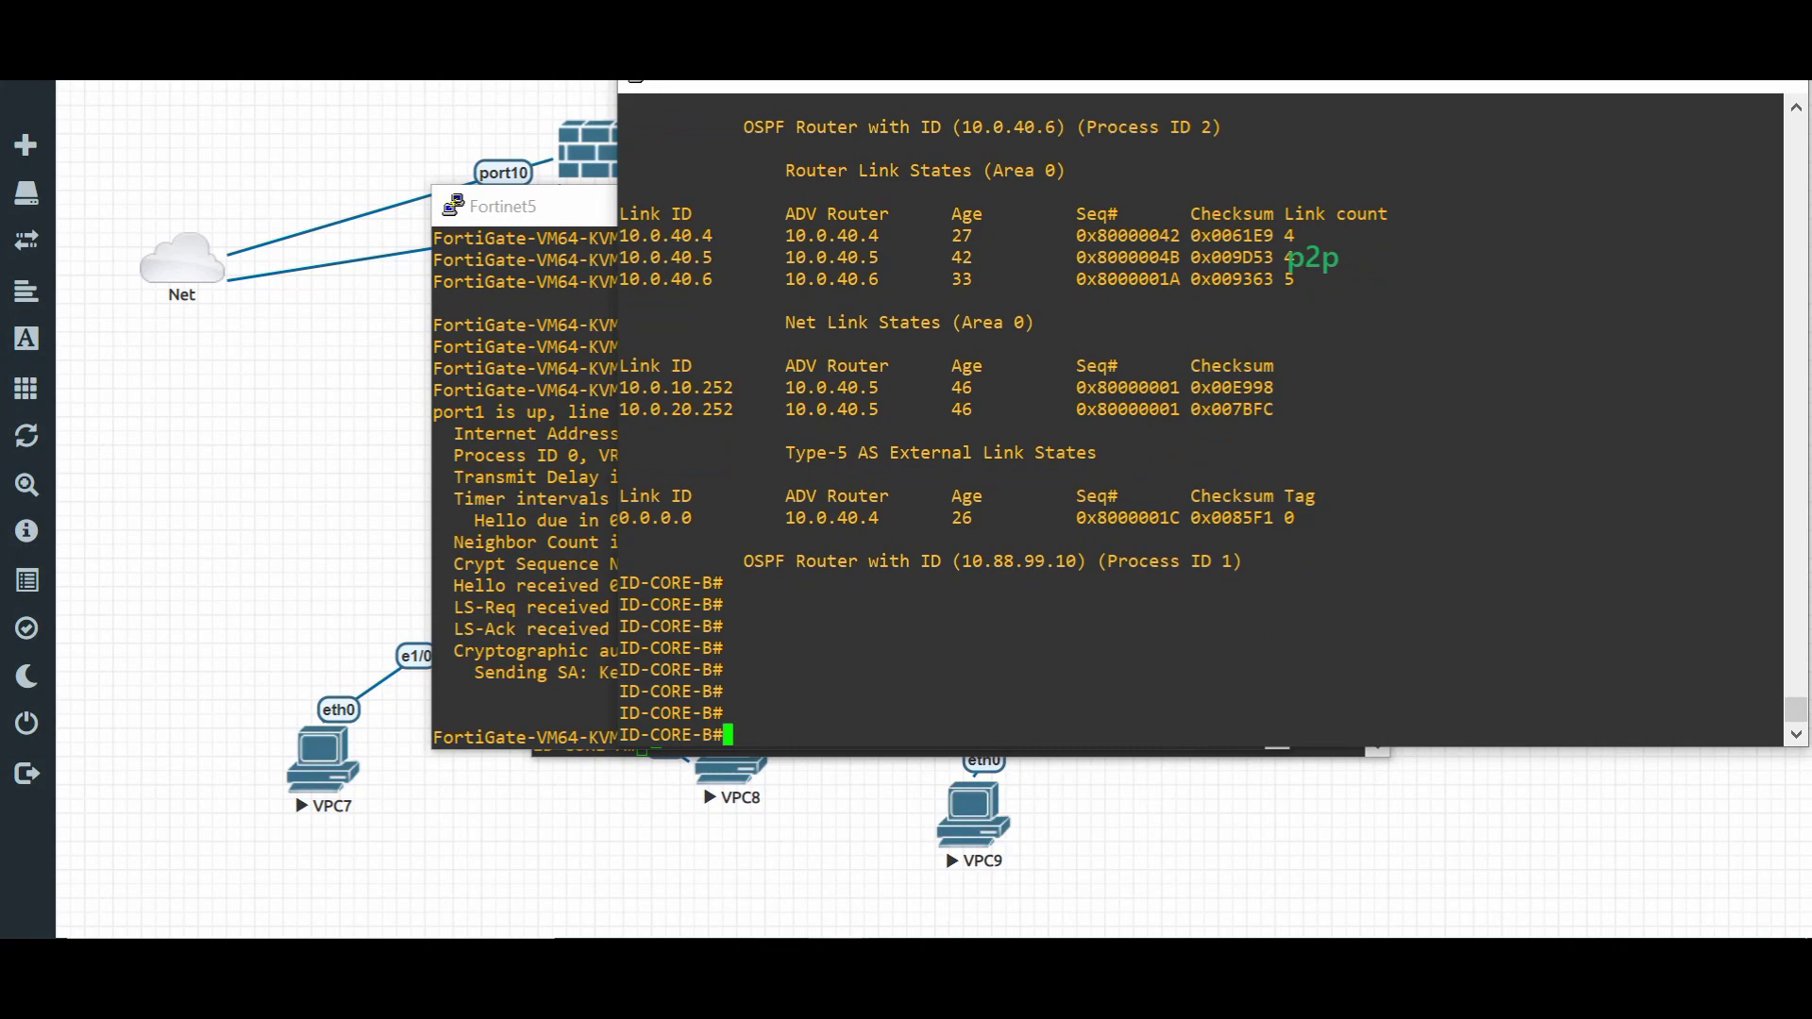
- On R2, run 'sh ip ospf neighbor' showing 10.0.40.6 FULL/BDR on Vlan10 and Vlan20, then return to topology
{"action": "mouse_move", "coordinate": [943, 934]}
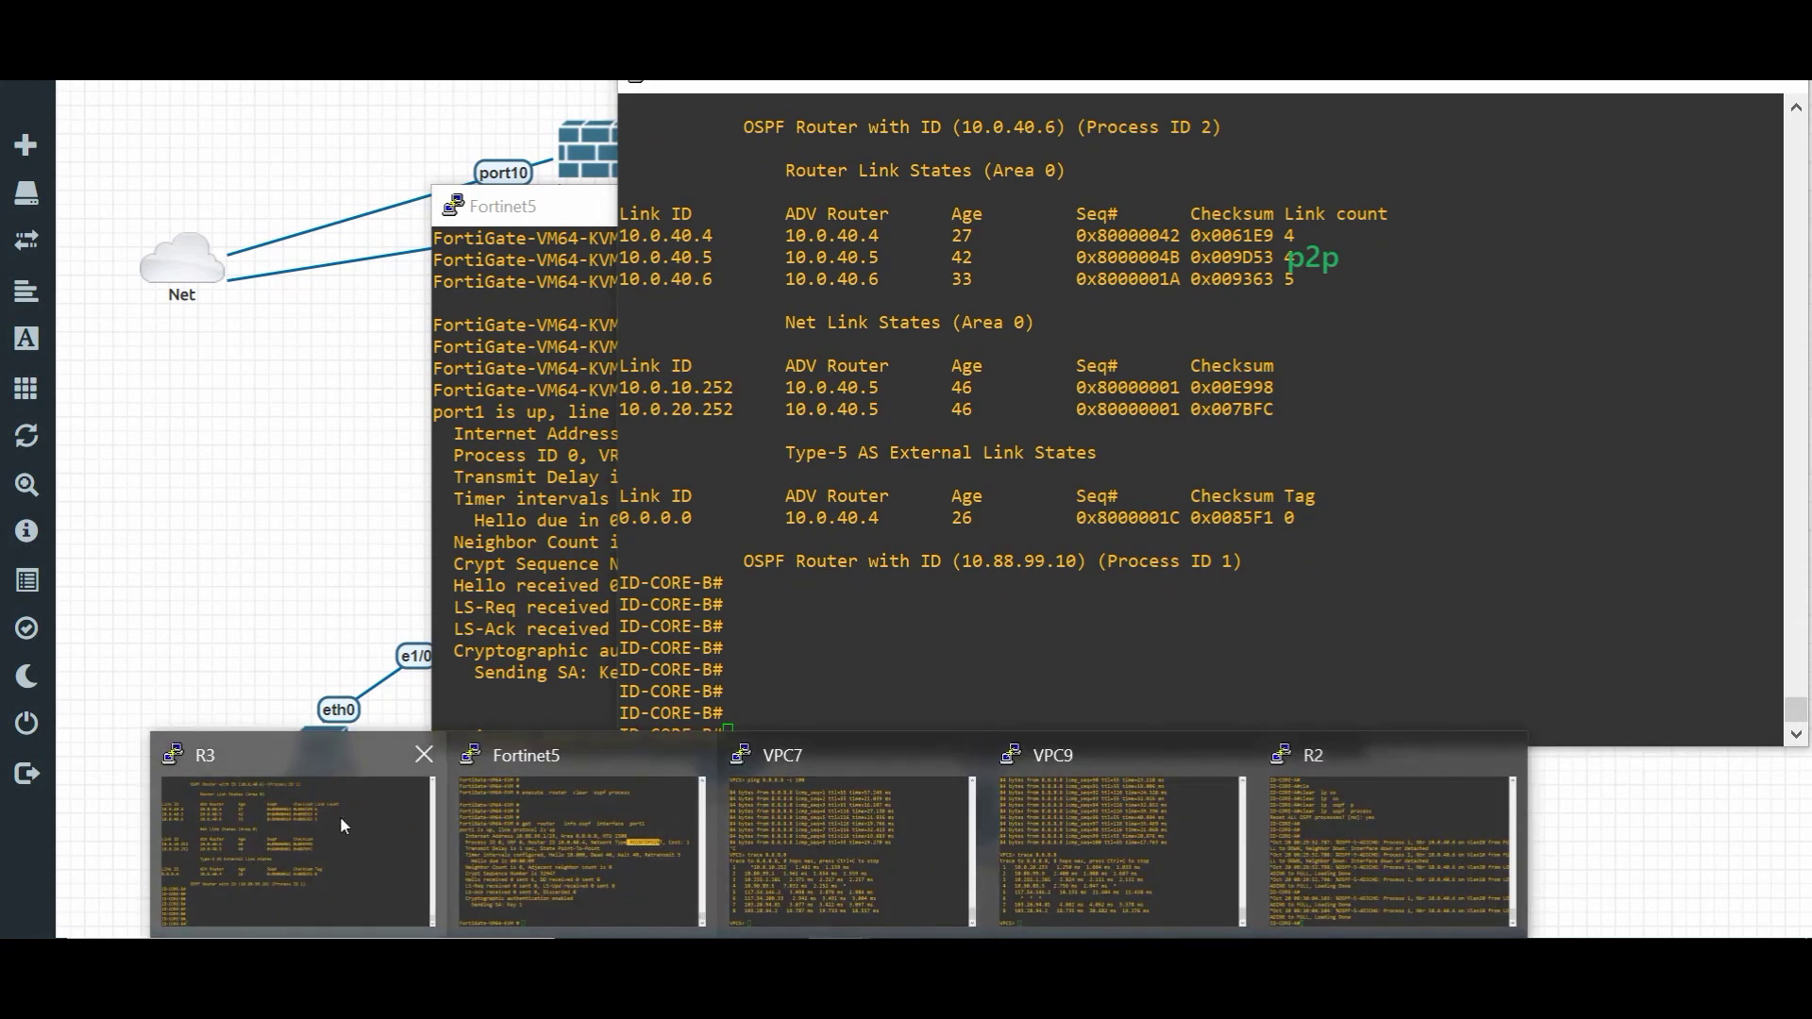
{"action": "mouse_move", "coordinate": [1192, 823]}
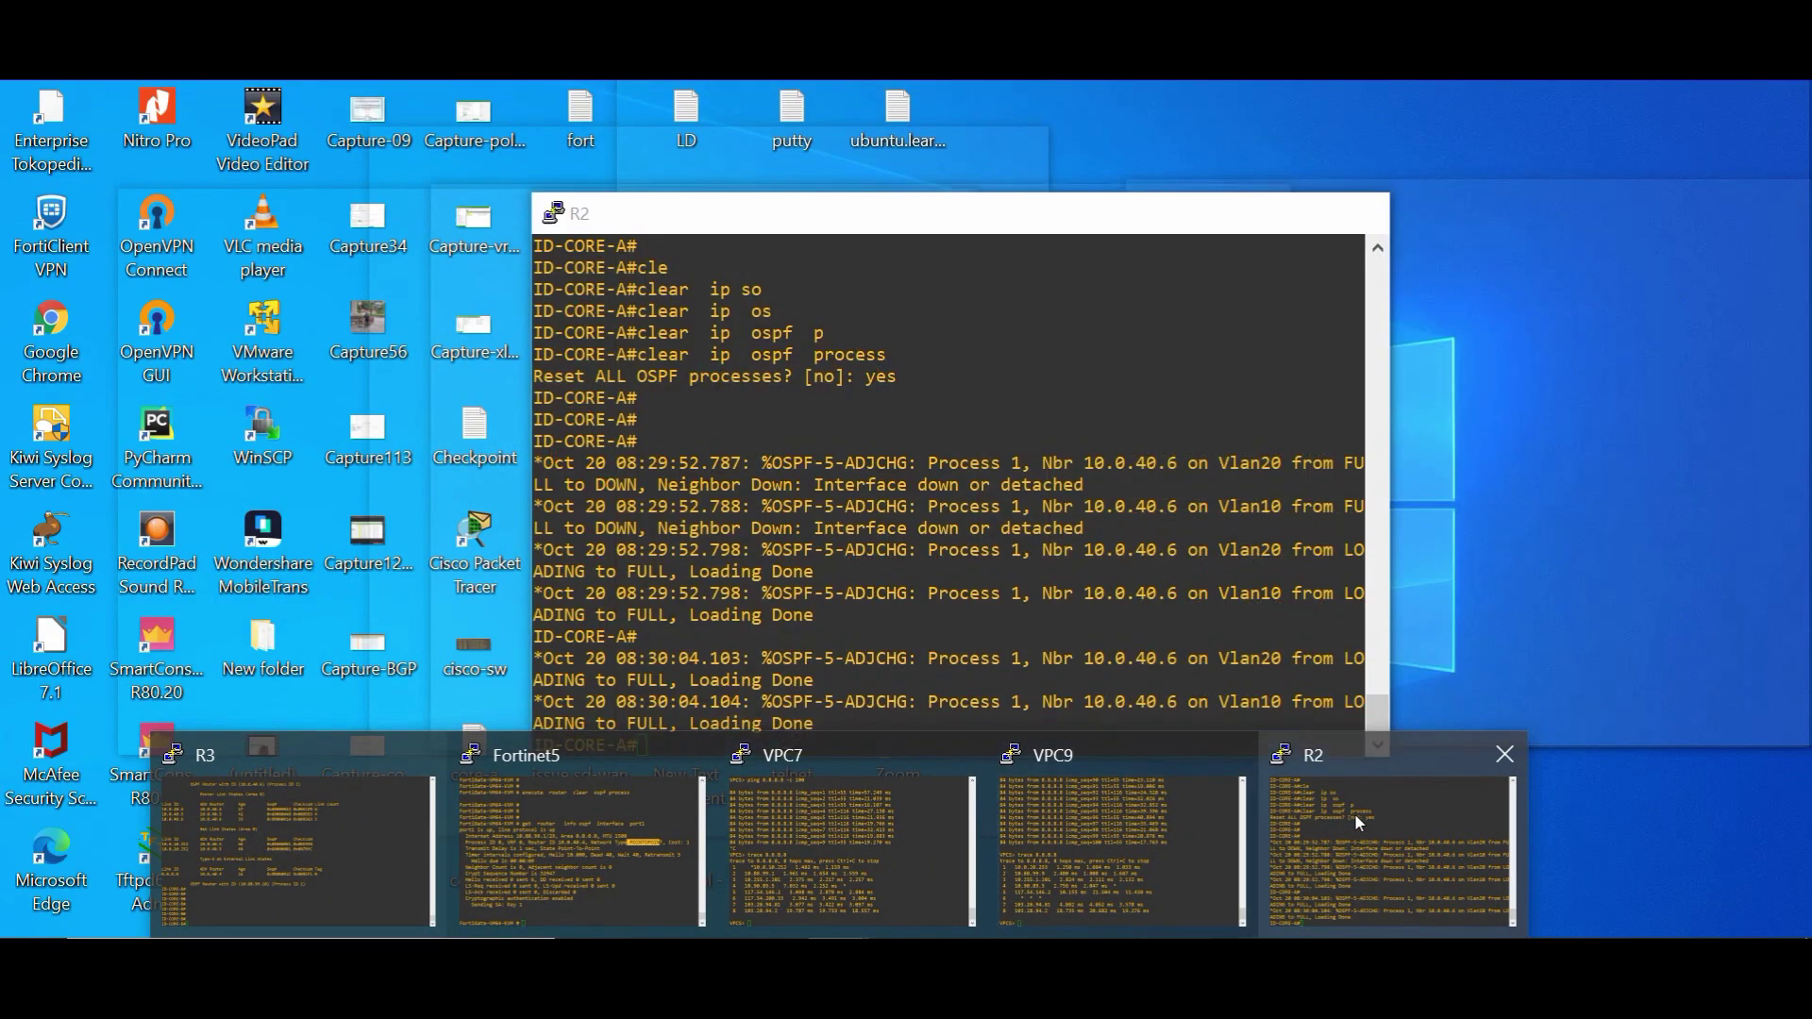
{"action": "left_click", "coordinate": [1355, 813]}
{"action": "left_click_drag", "start_coordinate": [962, 549], "coordinate": [963, 529]}
{"action": "key", "text": "Return"}
{"action": "key", "text": "Return"}
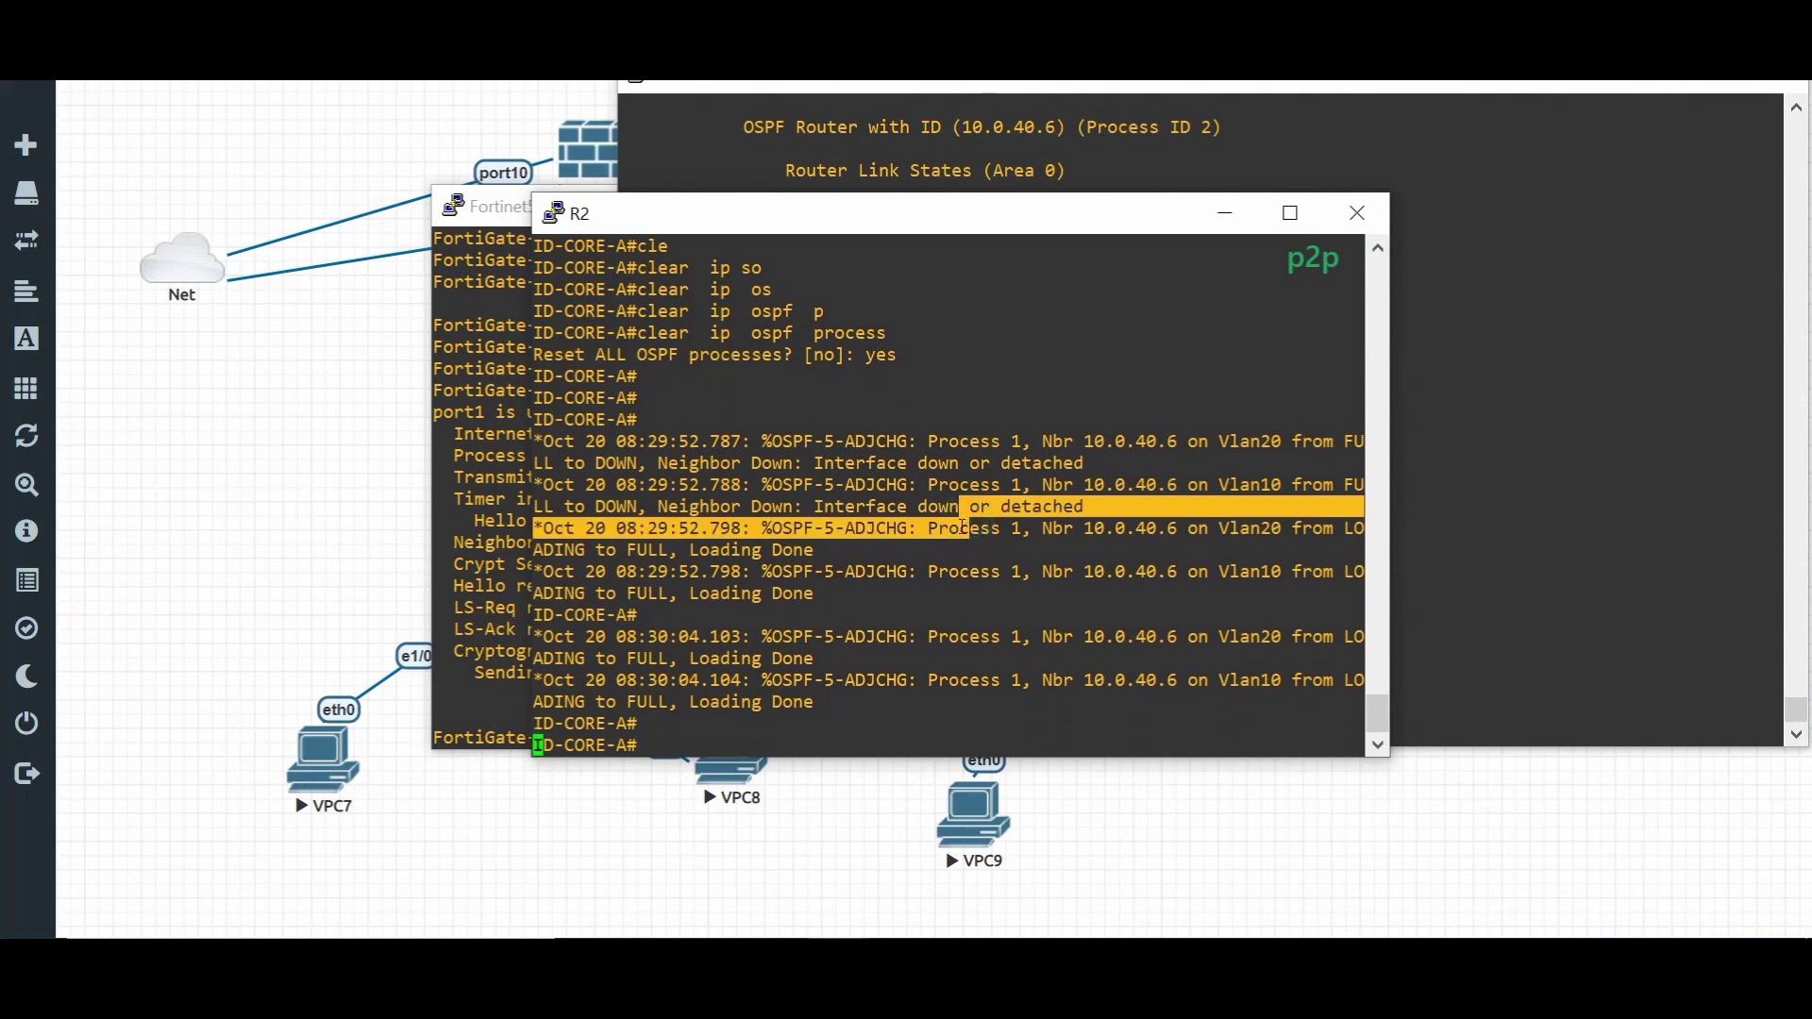
{"action": "type", "text": "sh ip os"}
{"action": "key", "text": "Tab"}
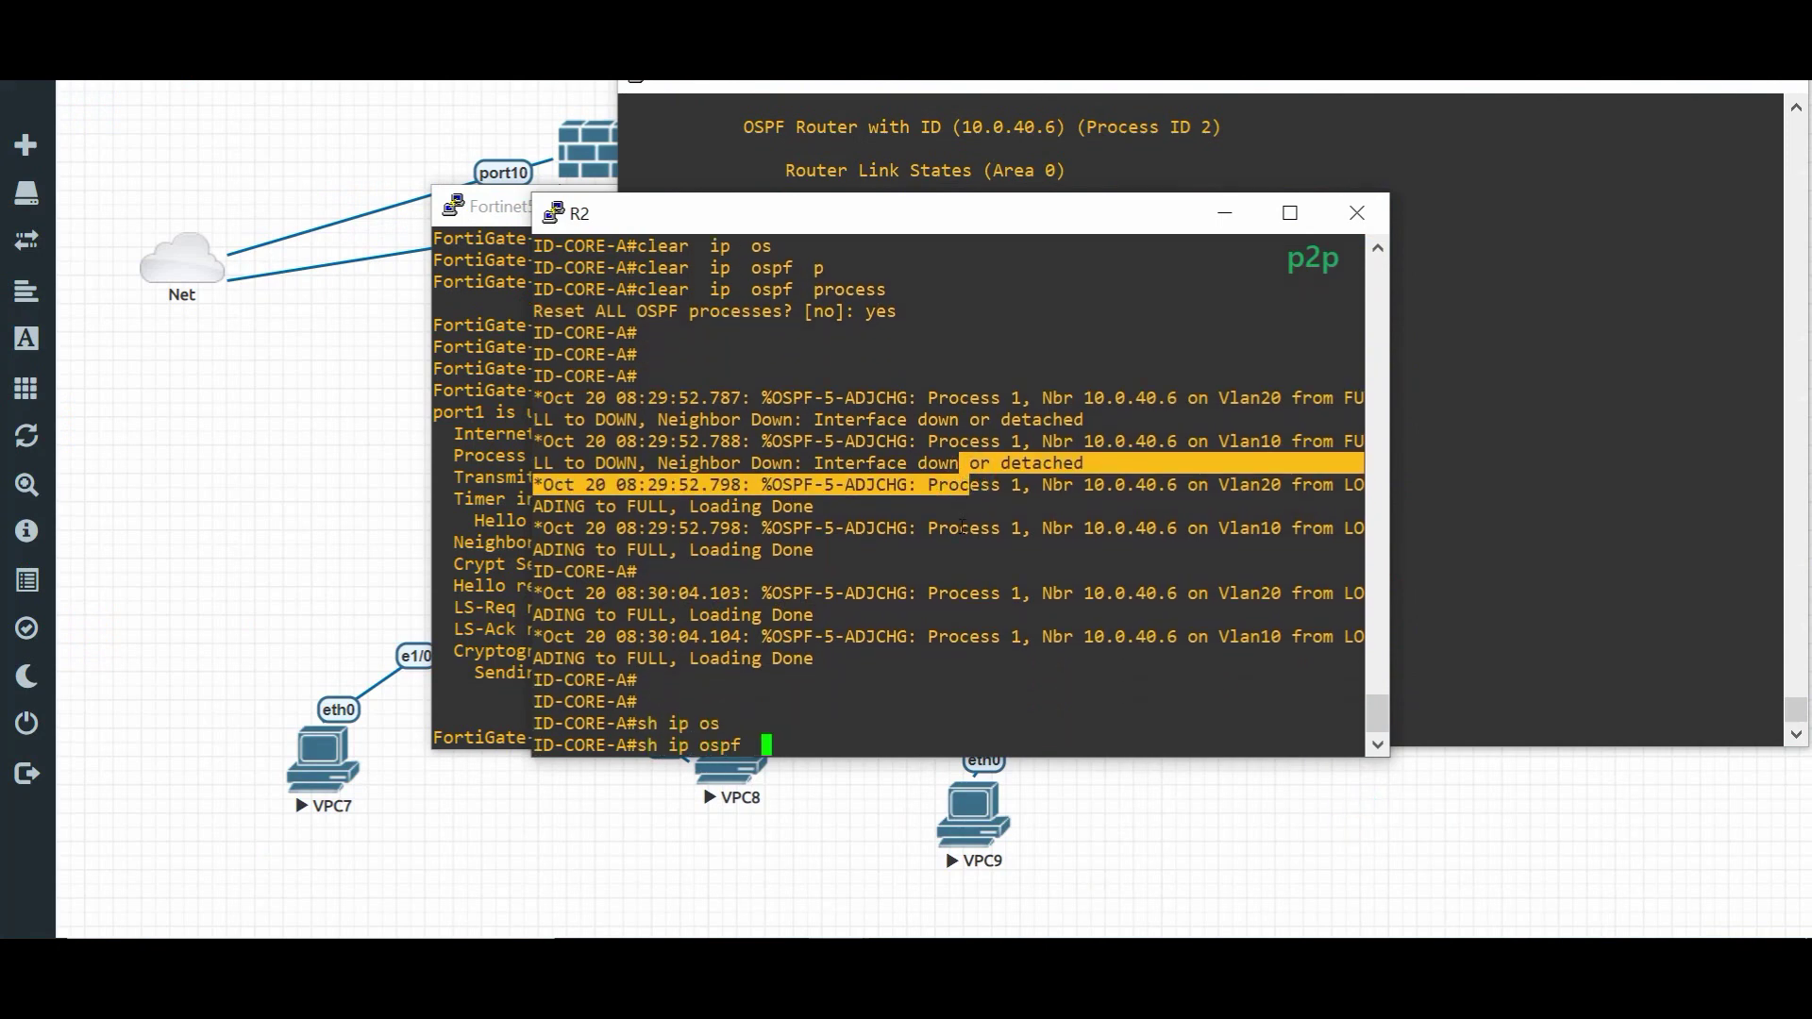
{"action": "type", "text": "ne"}
{"action": "key", "text": "Tab"}
{"action": "key", "text": "Return"}
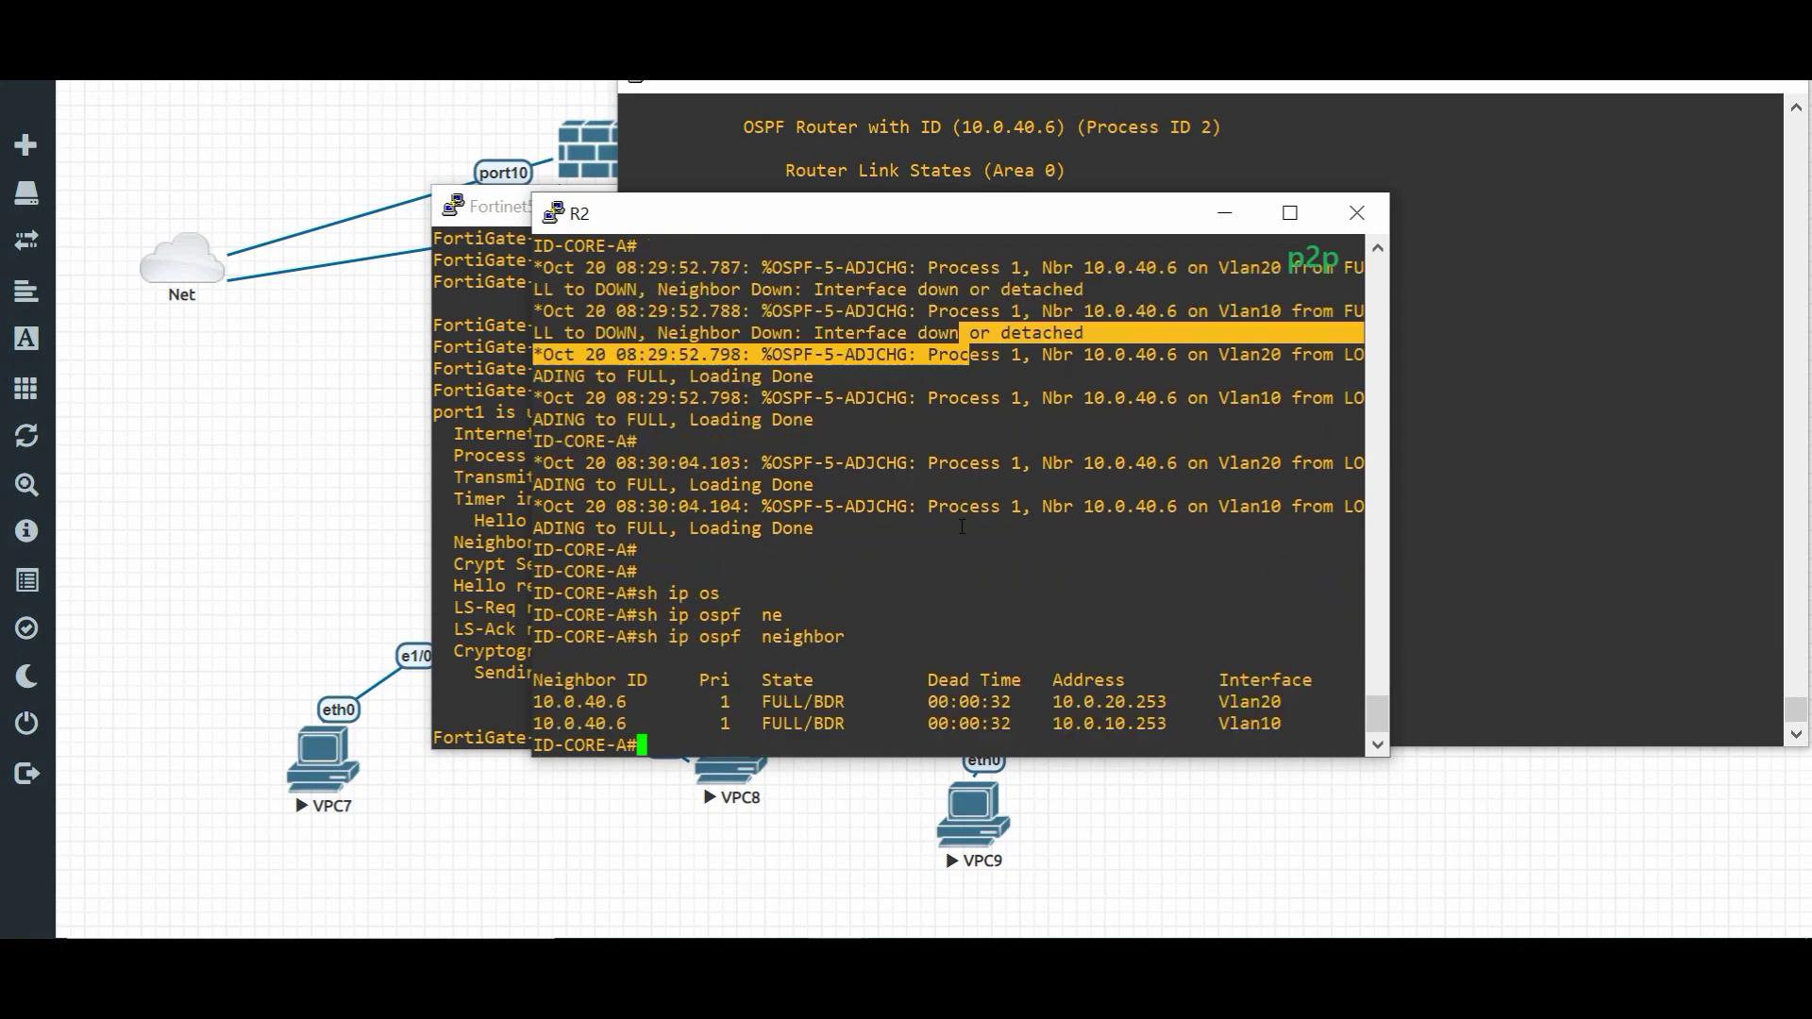
{"action": "key", "text": "Return"}
{"action": "key", "text": "Return"}
{"action": "key", "text": "Up"}
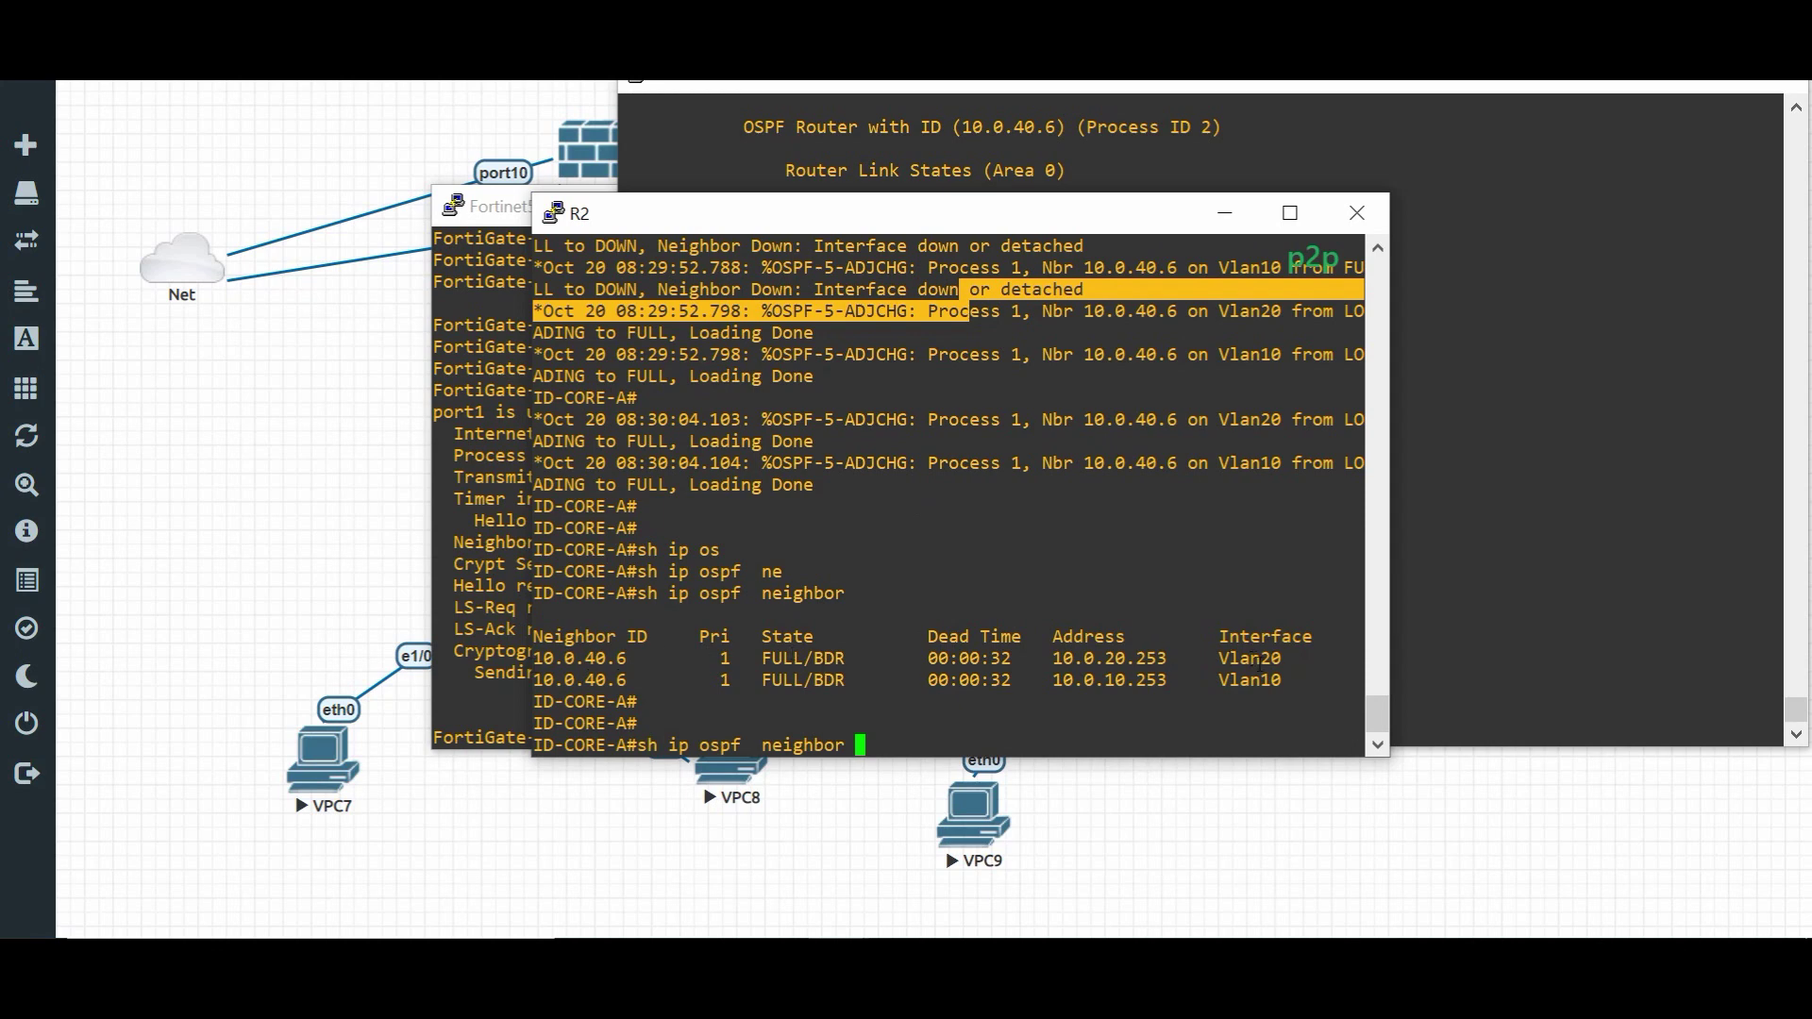
{"action": "left_click", "coordinate": [323, 416]}
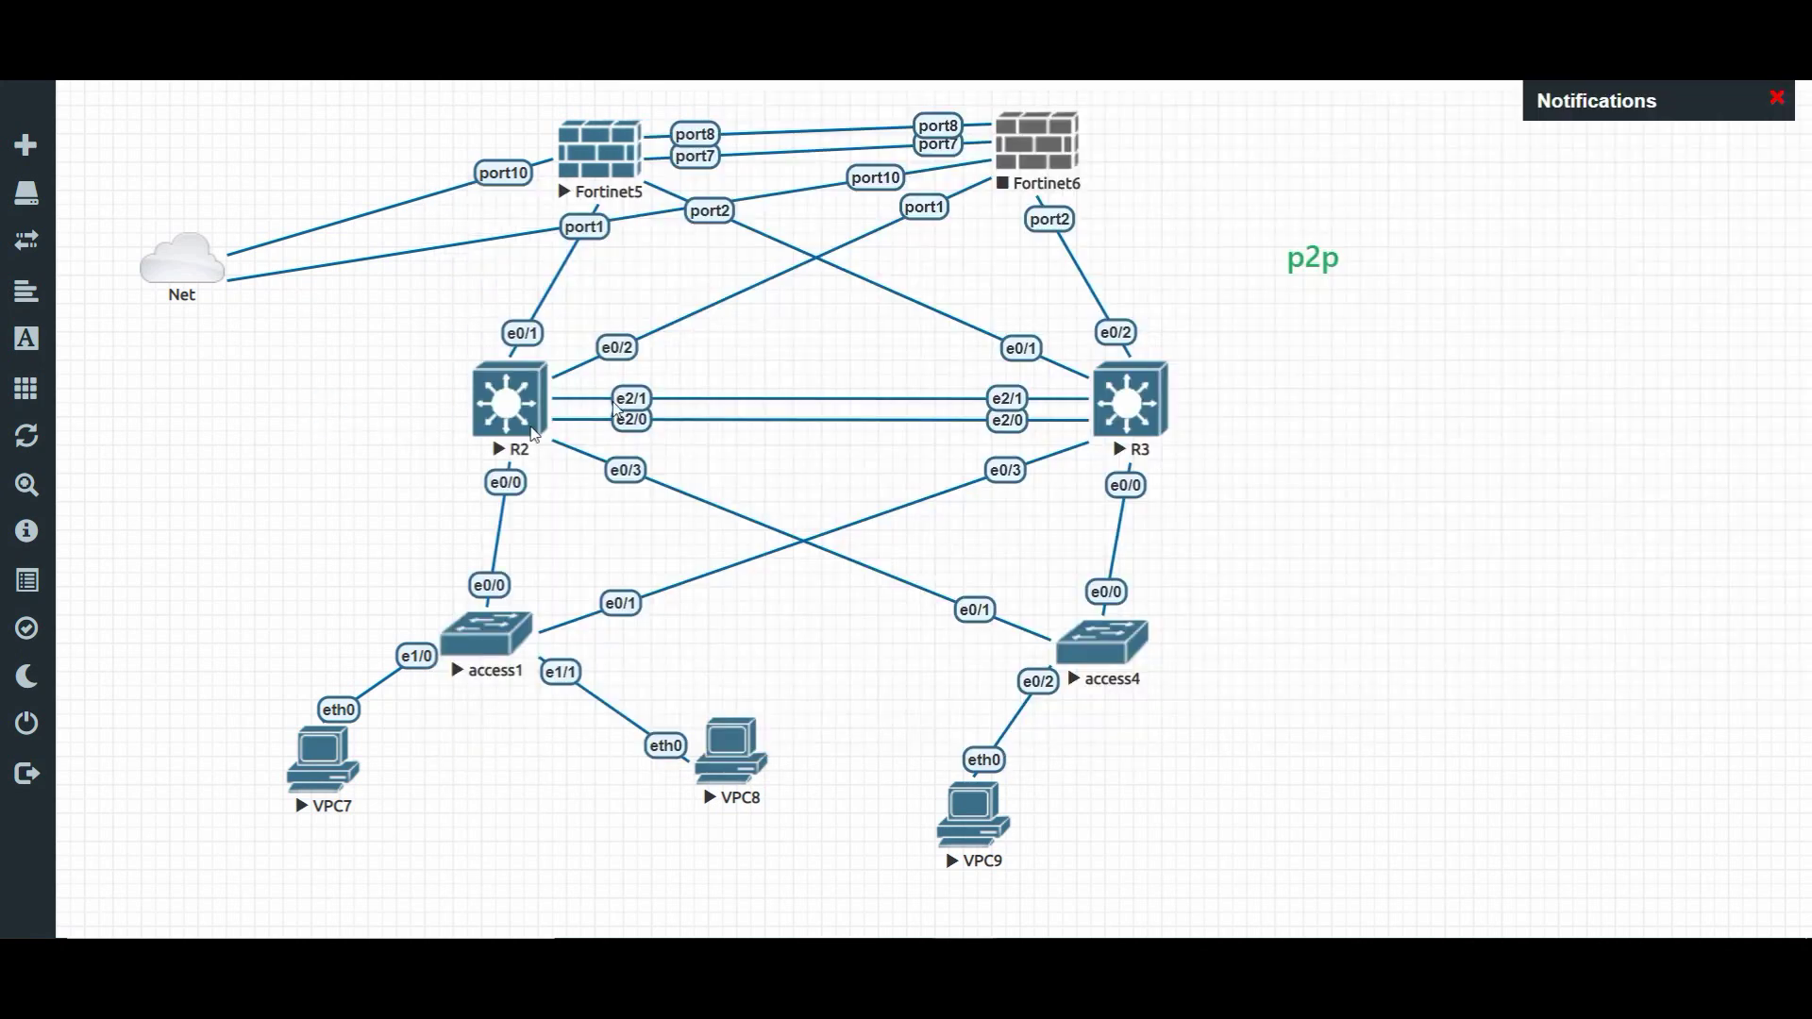